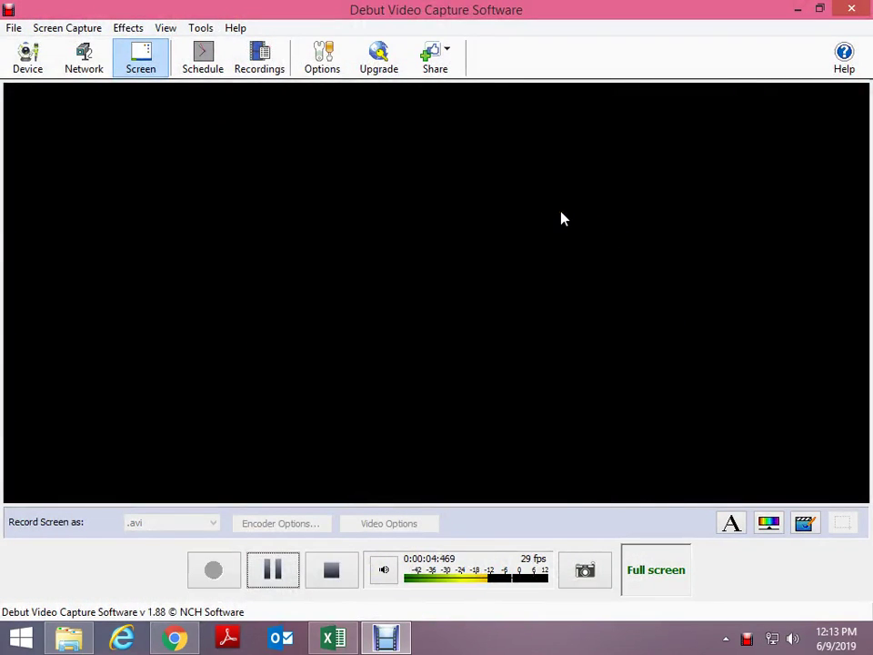
Step: Bring the Excel workbook to the front and cancel the stray entries in C9
left_click(333, 639)
left_click(242, 326)
type("=")
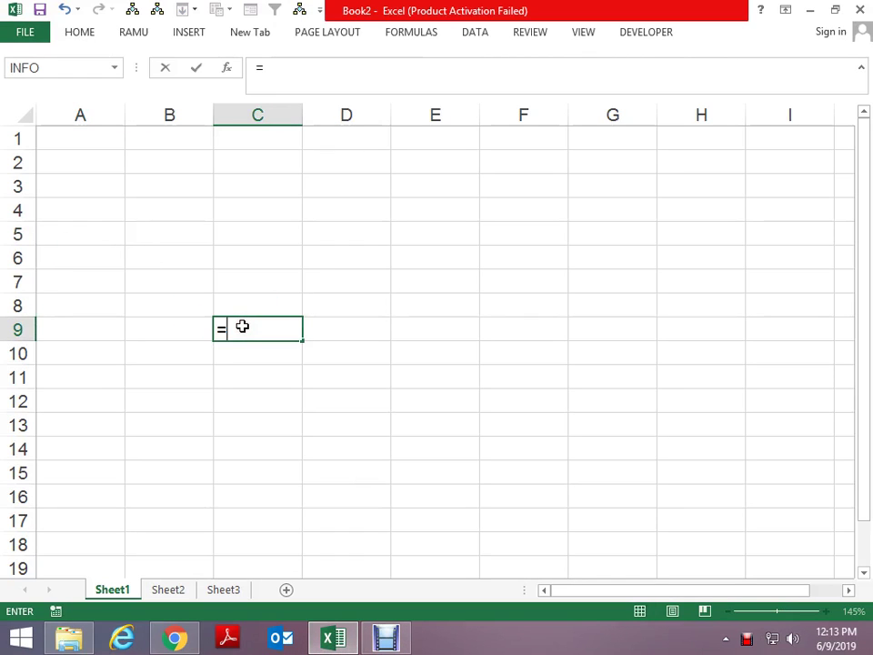
key("Escape")
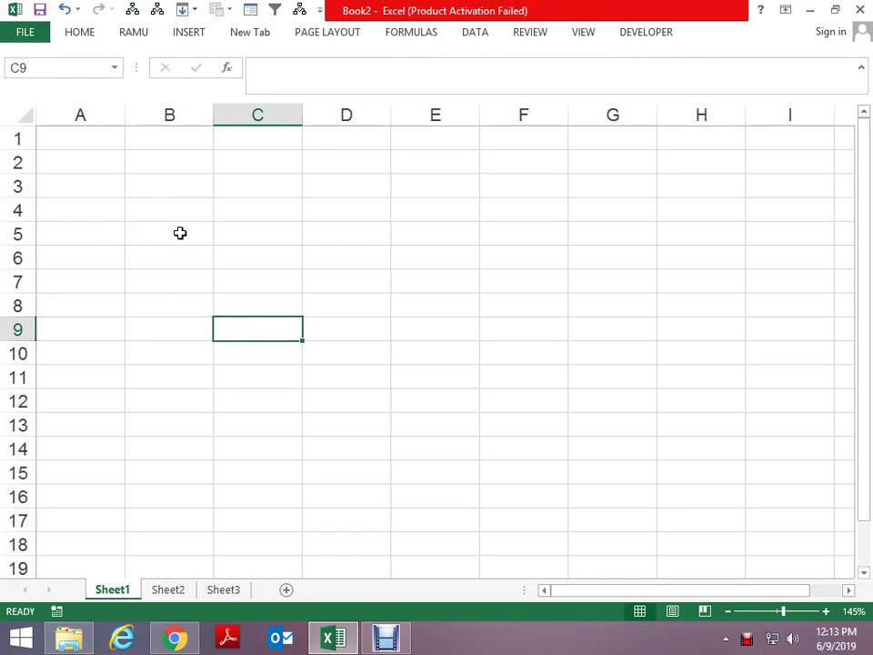
type("a4")
key("Escape")
Step: Enter =ADDRESS(4,3) in C3 so it returns $C$4
left_click(249, 279)
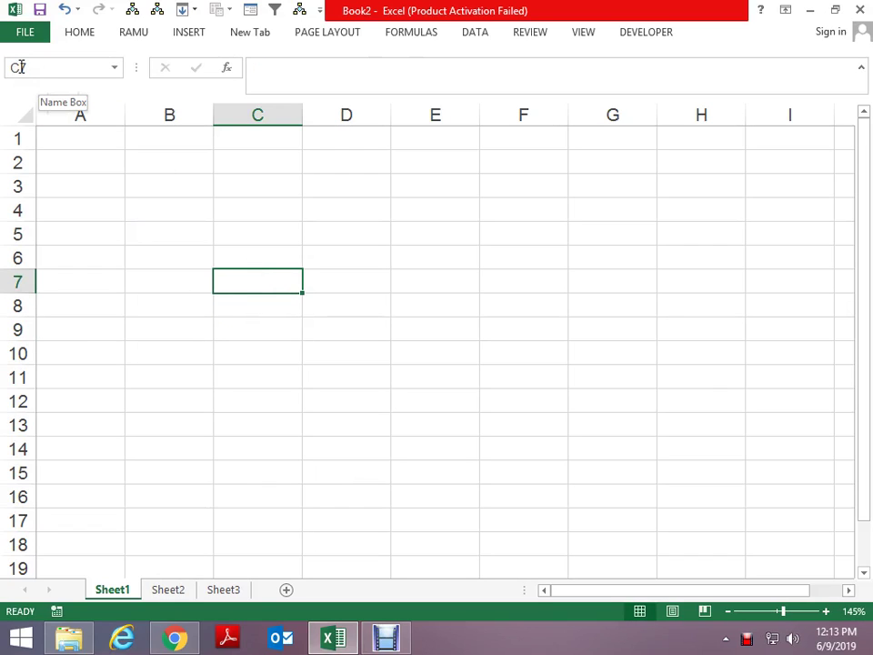
left_click(196, 203)
left_click(282, 192)
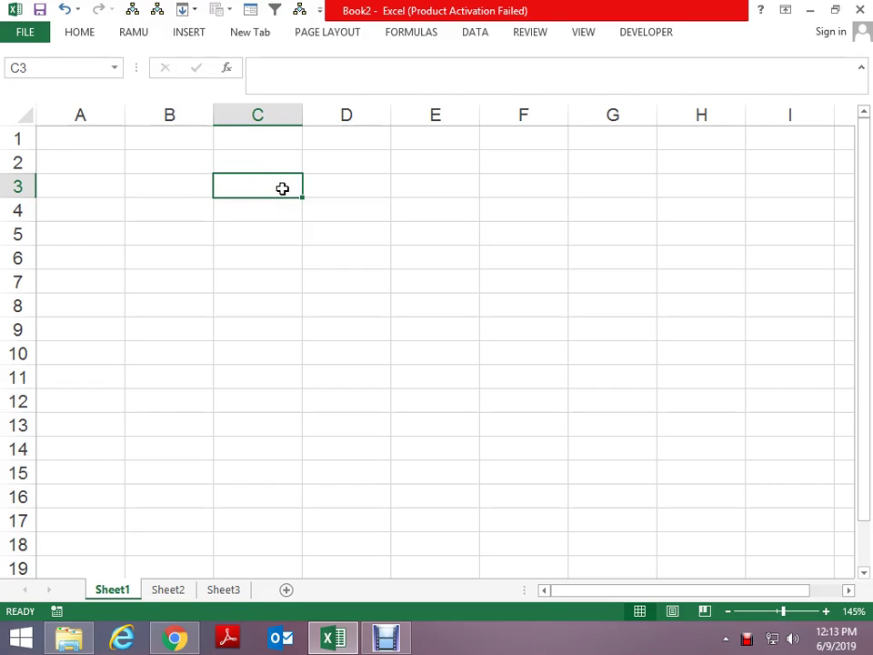
type("=add")
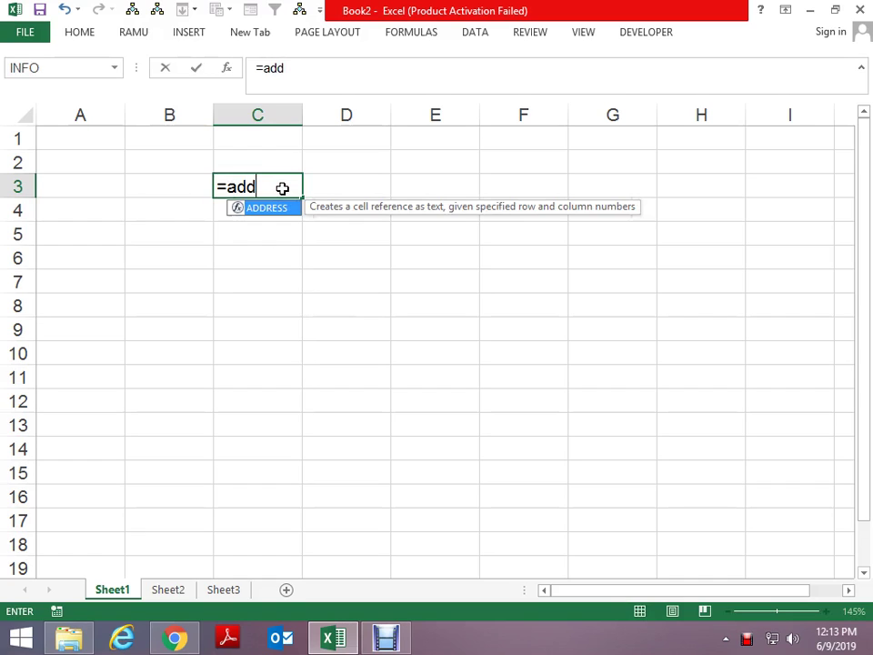
key("Tab")
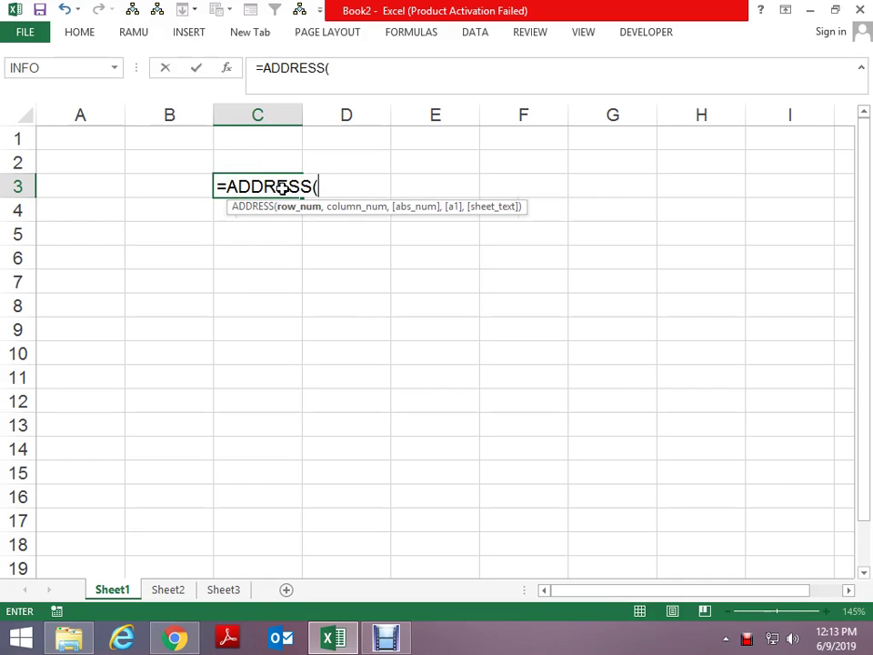
type("4")
type(",3")
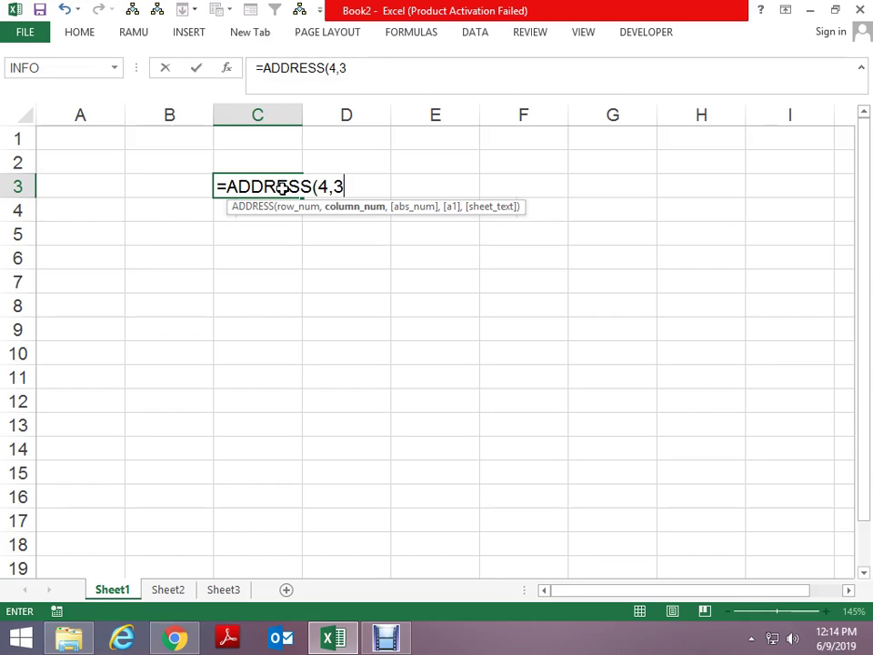
key("Return")
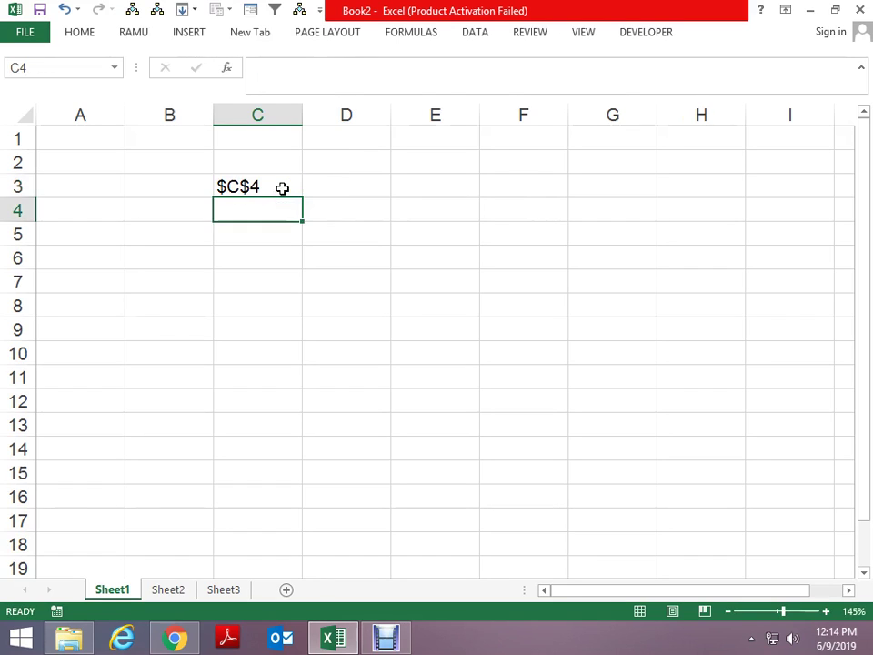
Step: Enter row number 4 in column C and column number 3 in column D
left_click(282, 188)
key("Right")
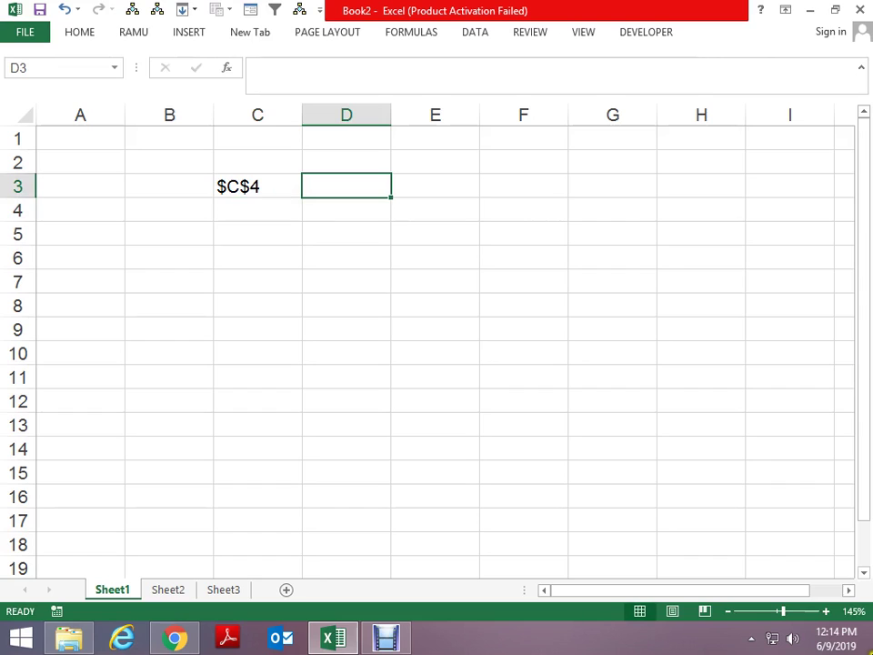
mouse_move(872, 2)
left_click(258, 185)
left_click(257, 209)
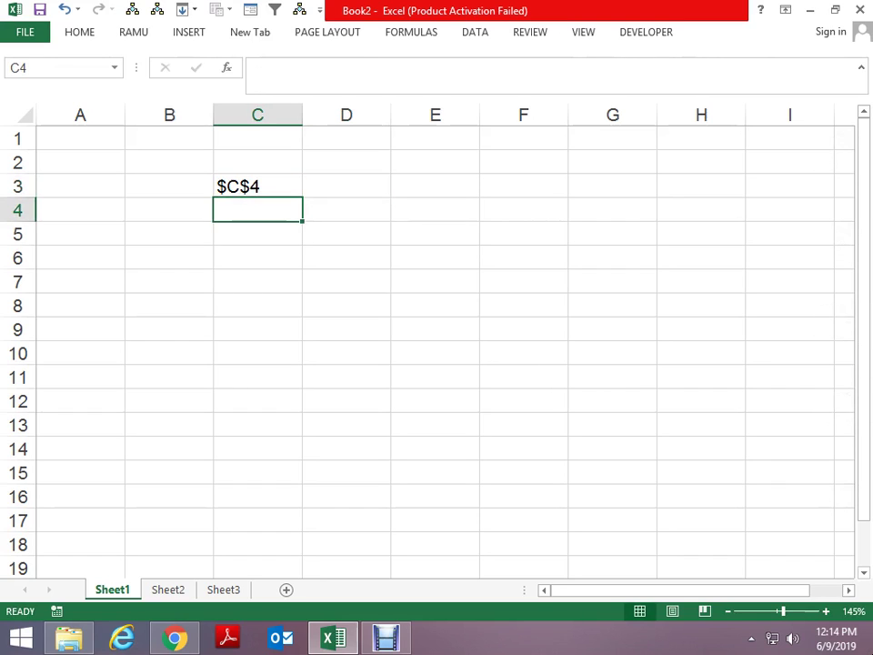
type("4")
key("Return")
type("3")
key("Up")
key("Right")
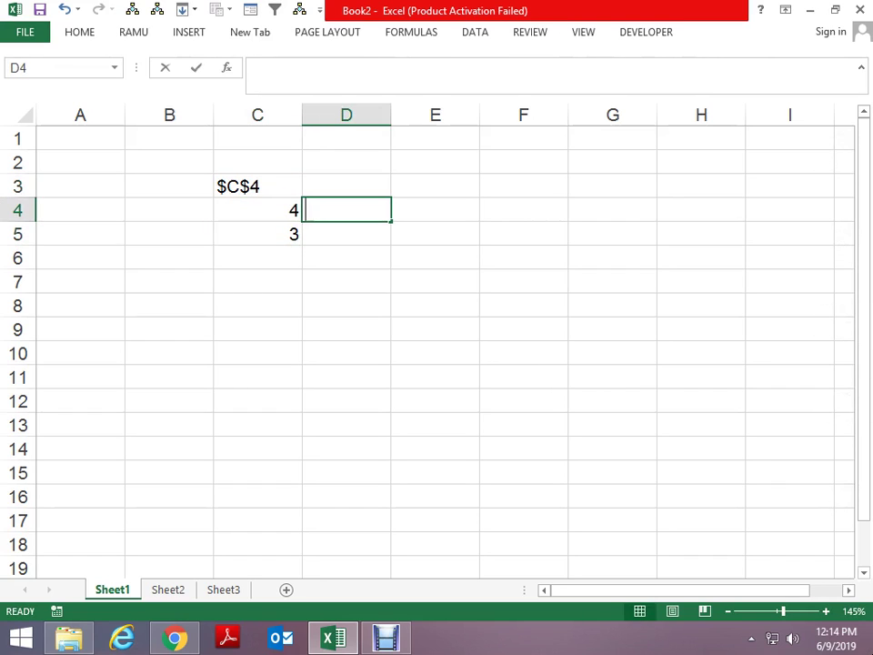
type("3")
double_click(258, 234)
key("Escape")
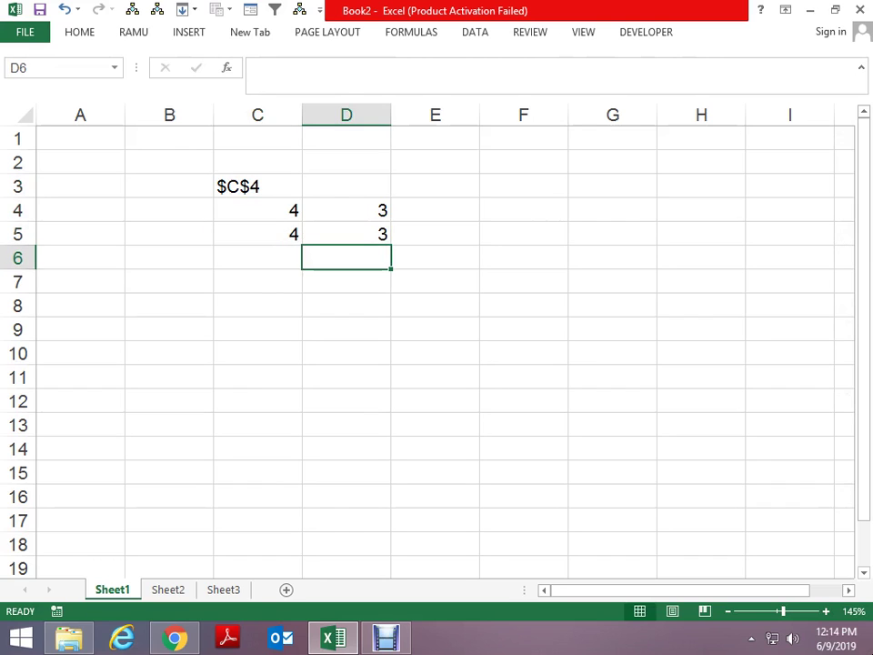
Step: Enter =ADDRESS(C4,D4) in E4, using C4 and D4 as arguments
left_click(345, 234)
left_click(435, 209)
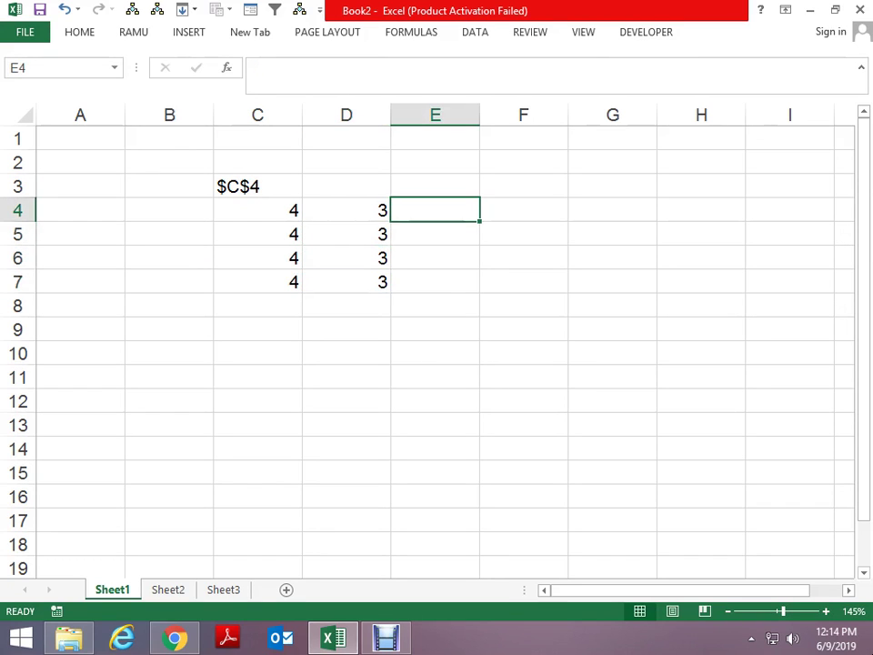
type("=add")
key("Tab")
left_click(258, 210)
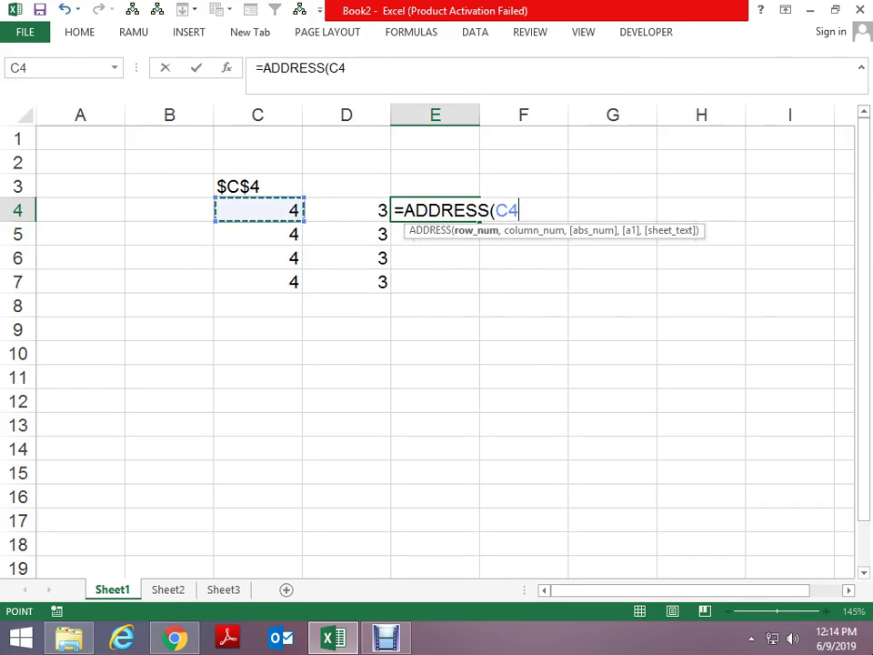
type(",")
left_click(346, 210)
key("ctrl+Return")
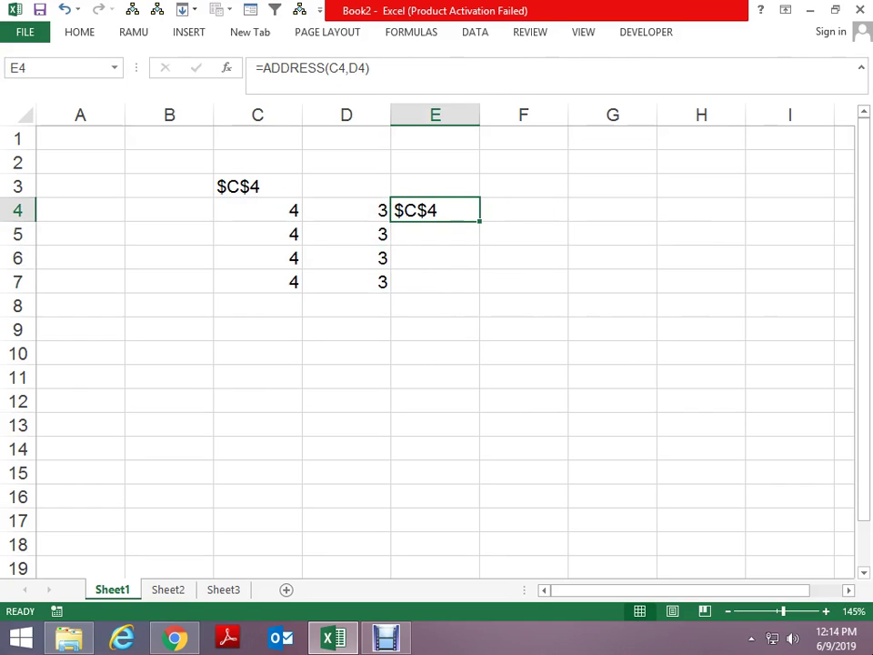
Step: Fill the ADDRESS formula down into E5 and add a reference type argument
left_click(435, 234)
key("ctrl+d")
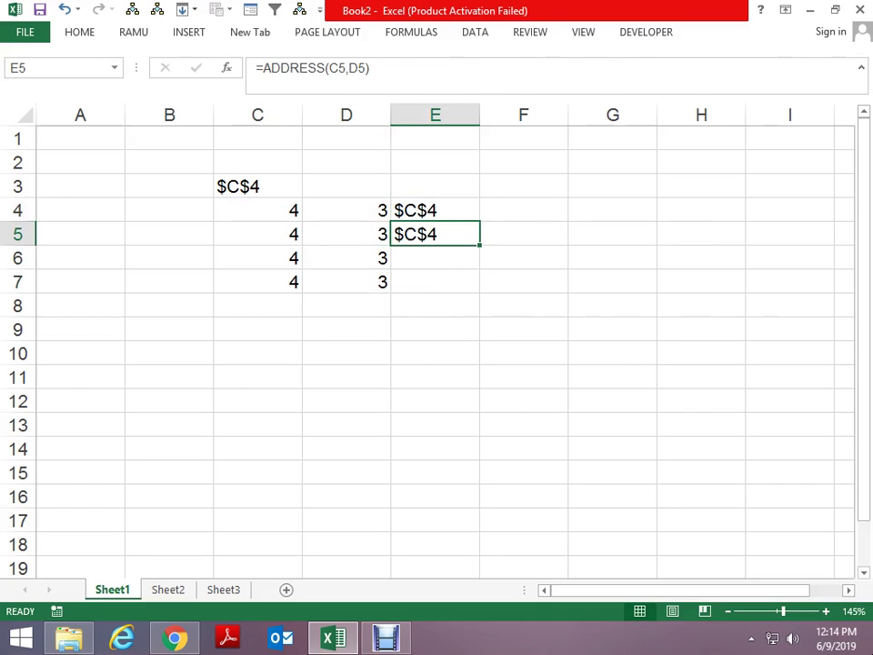
key("F2")
key("BackSpace")
type(",")
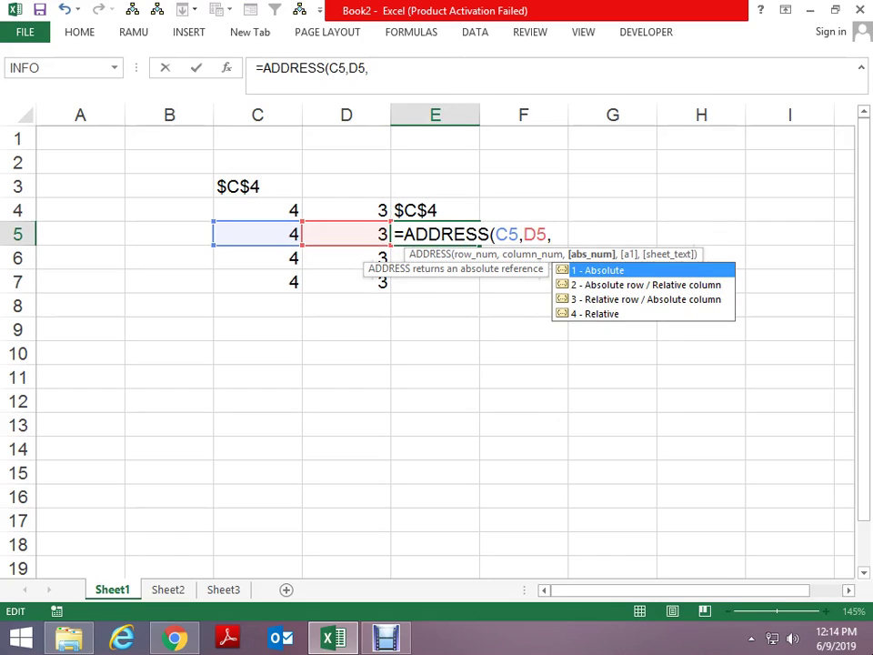
key("Down")
key("Up")
key("Return")
left_click(435, 234)
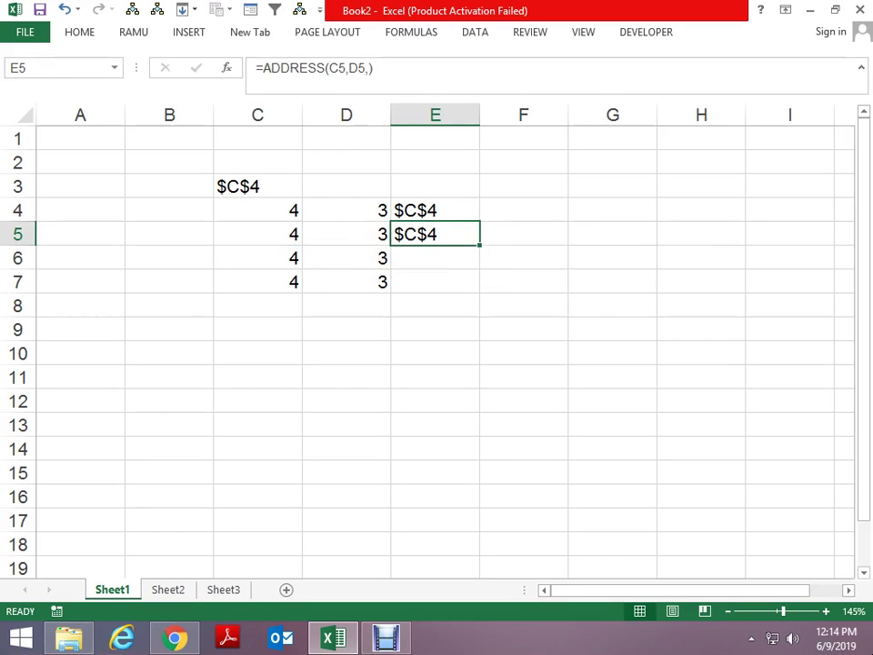
Step: Copy the formula into E6 with reference type 2, returning C$4
left_click(435, 257)
key("ctrl+d")
key("F2")
key("BackSpace")
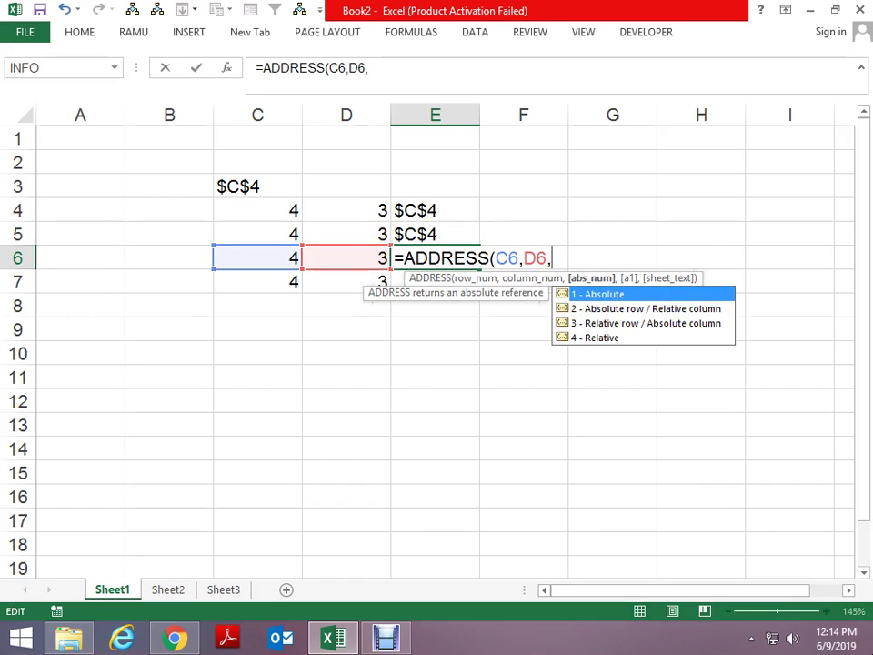
type("2")
key("Return")
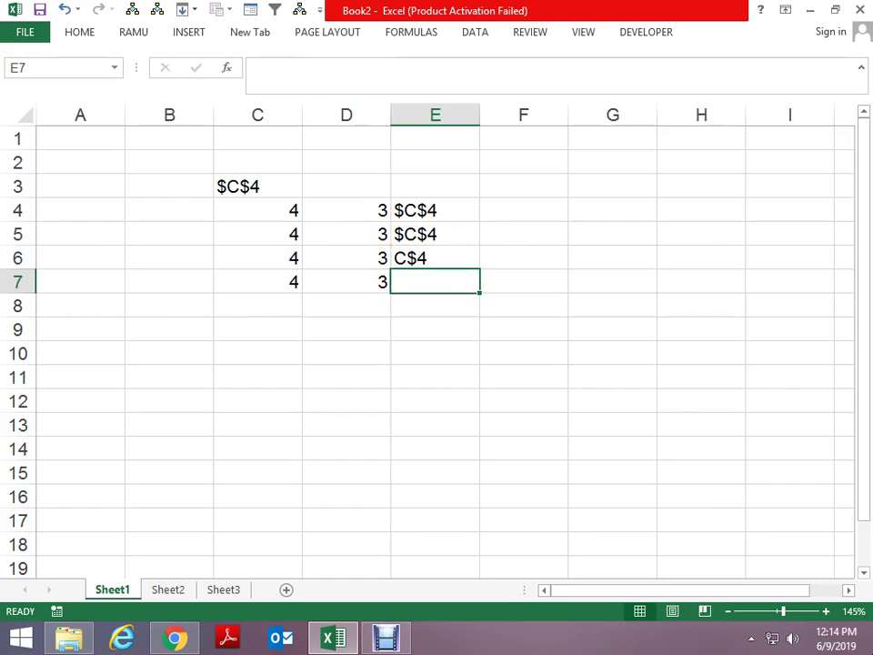
left_click(435, 258)
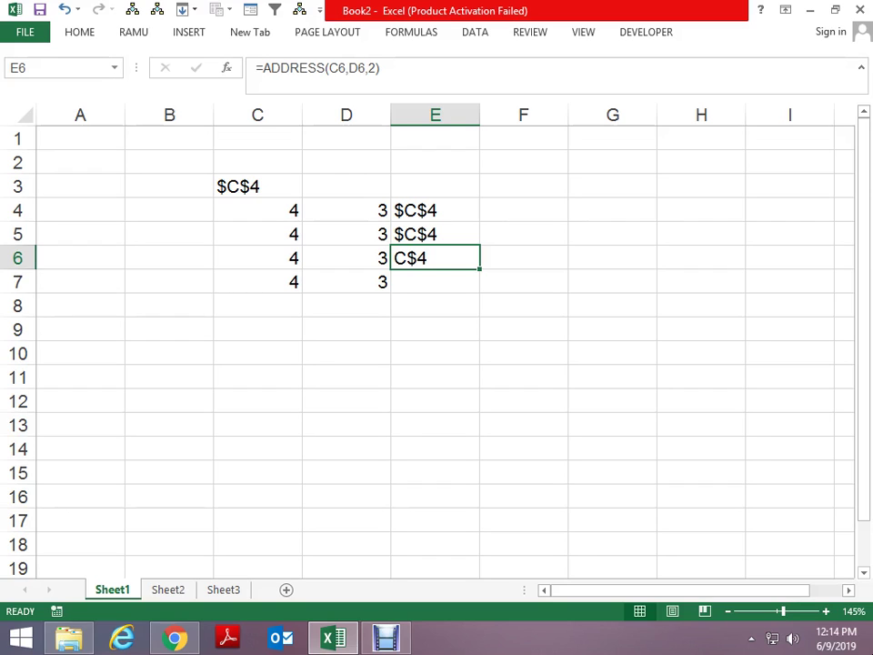
Step: Copy the formula into E7 with reference type 3, returning $C4
left_click(435, 282)
key("ctrl+d")
key("F2")
key("BackSpace")
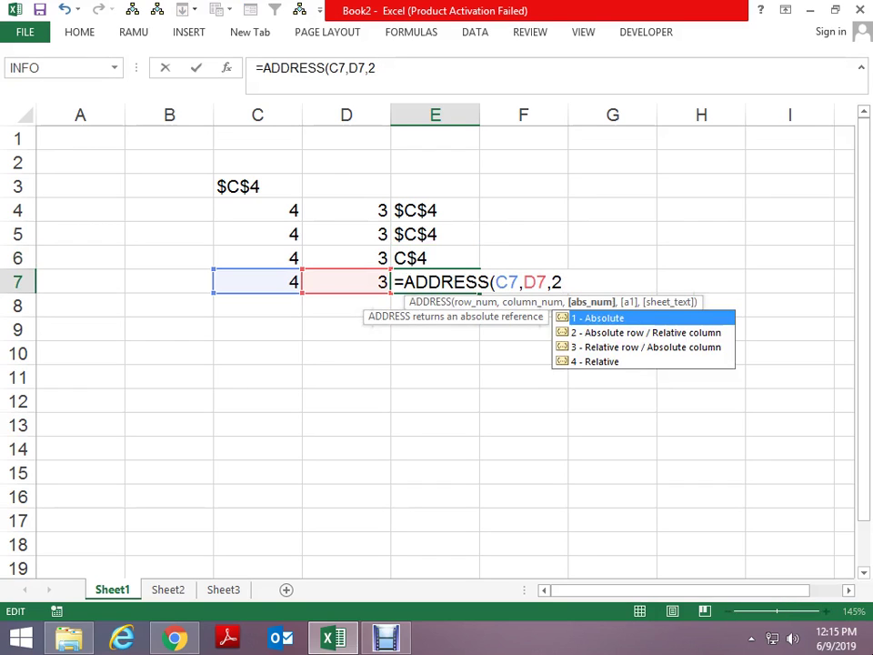
key("BackSpace")
type("3")
key("Return")
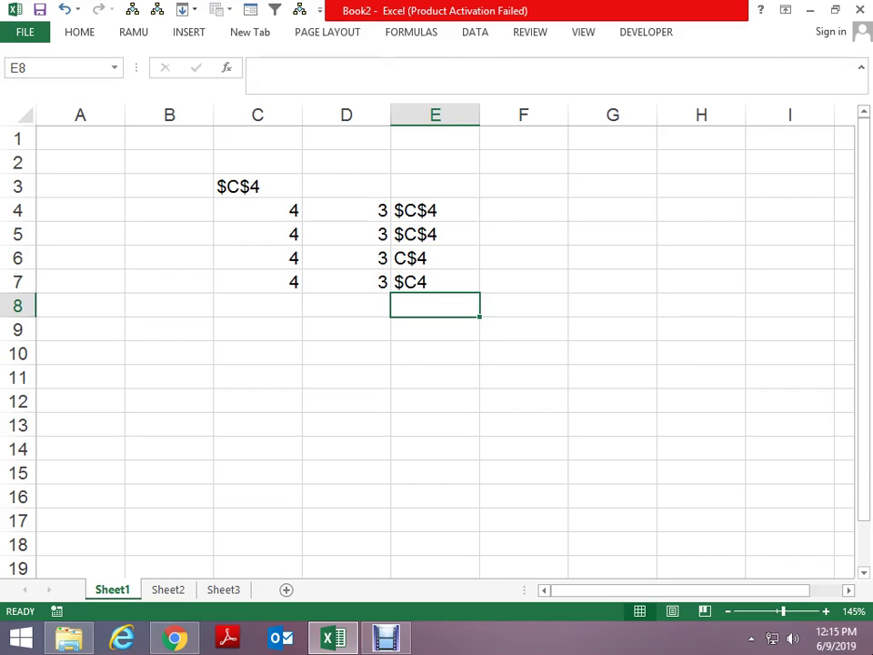
Step: Fill row 8 from above and set E8's reference type to 4, returning C4
key("Left")
key("Left")
key("ctrl+d")
key("Right")
key("Right")
key("ctrl+d")
key("Left")
key("ctrl+d")
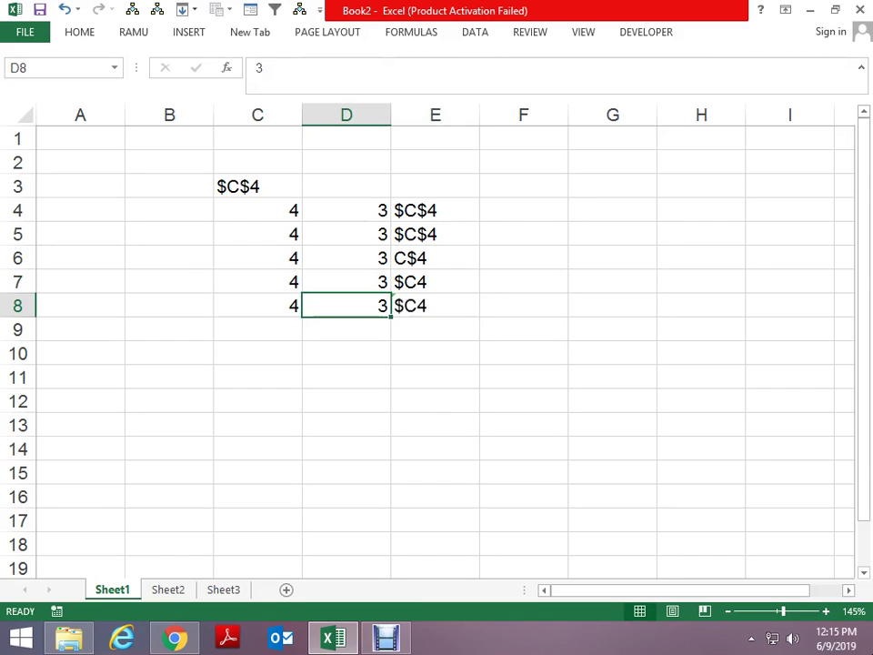
key("Right")
key("F2")
key("Left")
key("BackSpace")
type("4")
key("ctrl+Return")
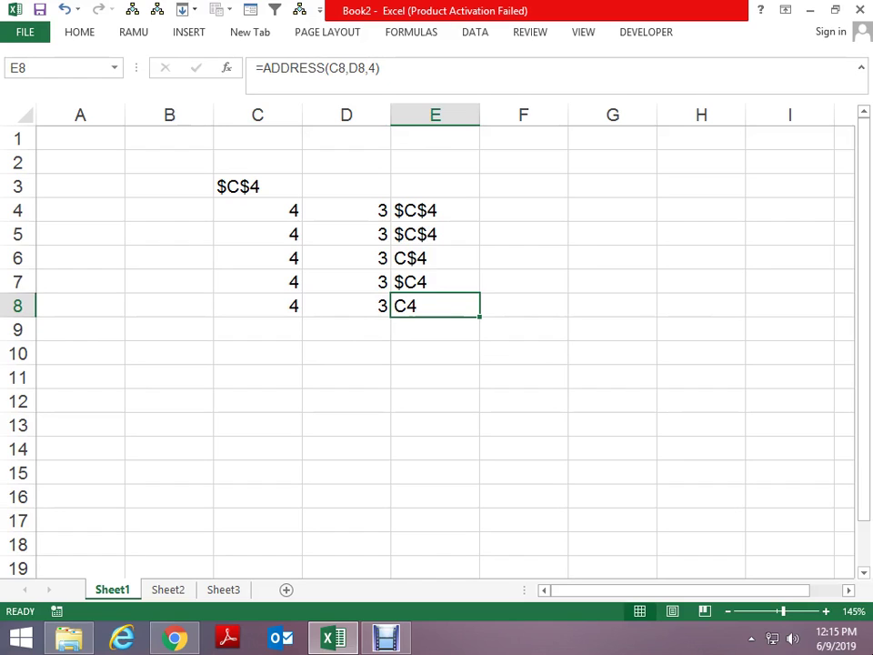
Step: Set E5 to =ADDRESS(C5,D5,1) so it returns $C$4
left_click(435, 210)
left_click(435, 233)
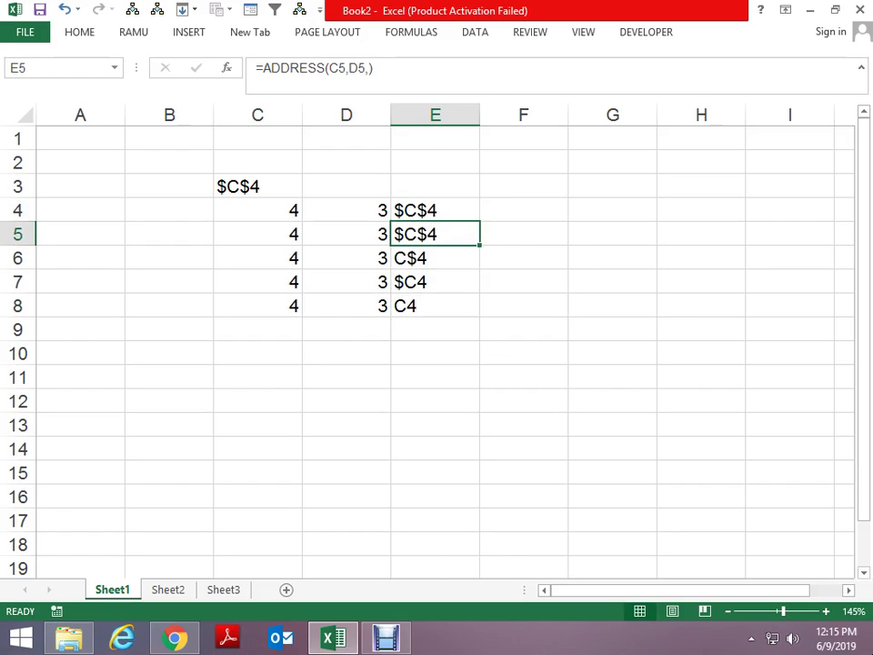
left_click(435, 210)
left_click(435, 234)
left_click(435, 257)
double_click(435, 234)
key("Left")
type("1")
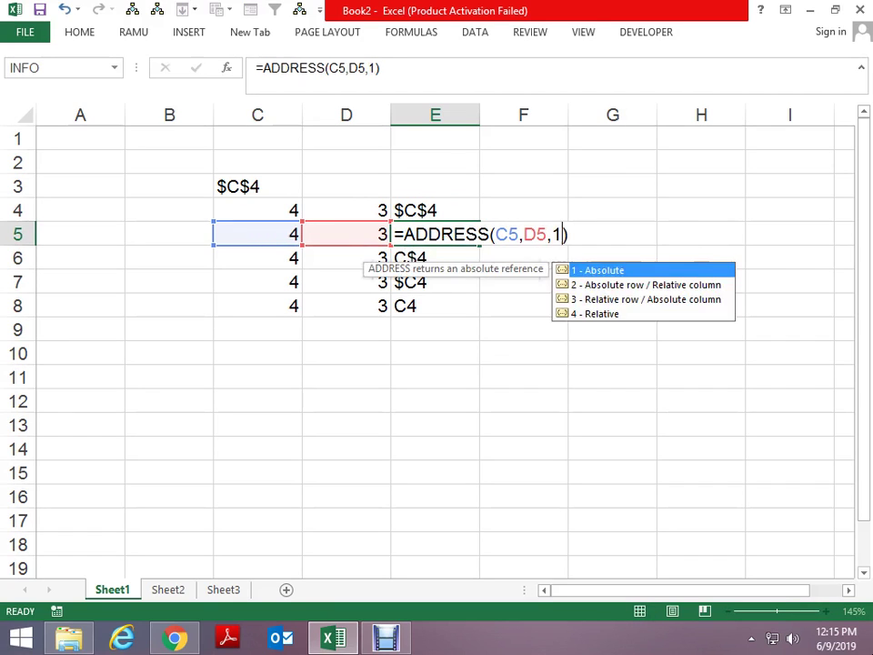
key("ctrl+Return")
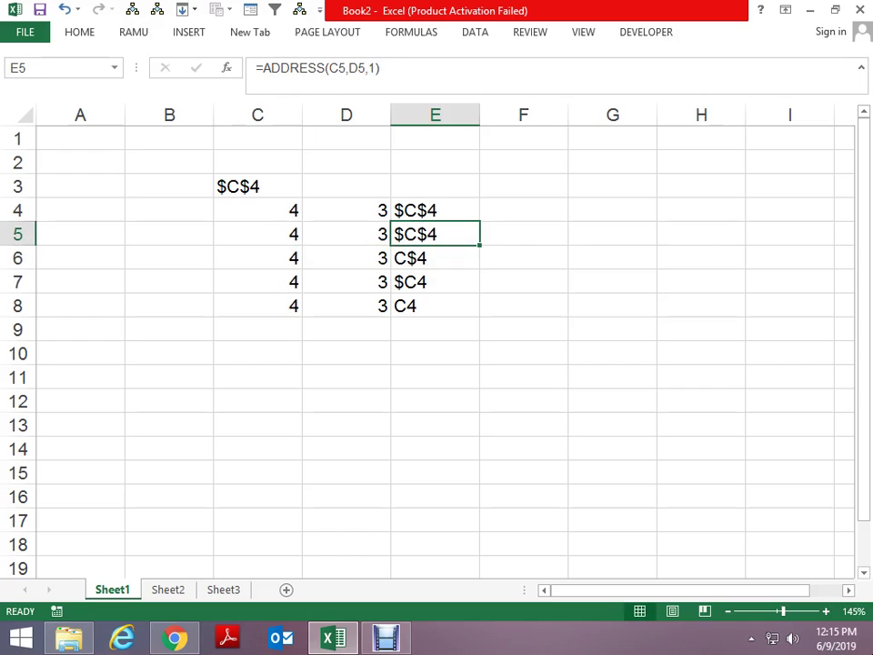
Step: Review the reference-type formulas in E4, E5 and E7
left_click(435, 210)
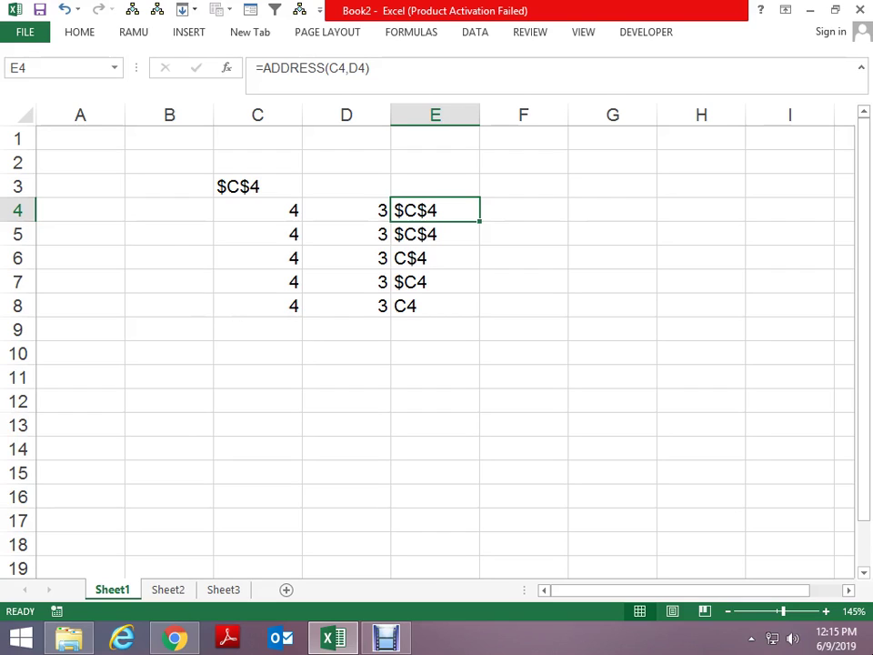
left_click(435, 234)
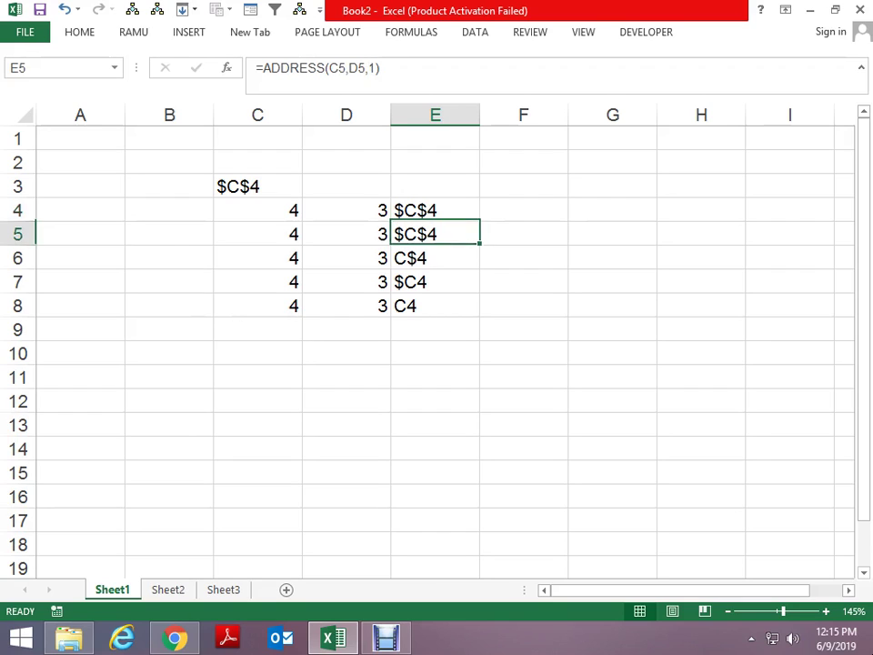
left_click(524, 234)
left_click(435, 282)
left_click(347, 329)
Step: Extend row 9 and change E9 to =ADDRESS(C9,D9,4,0), returning R[4]C[3]
key("ctrl+y")
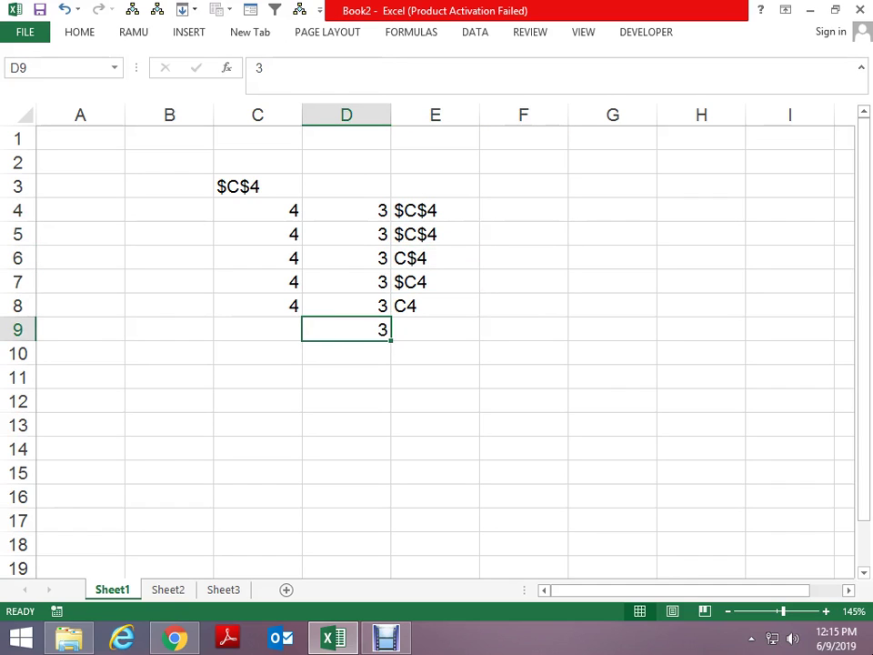
key("ctrl+y")
key("ctrl+y")
key("F2")
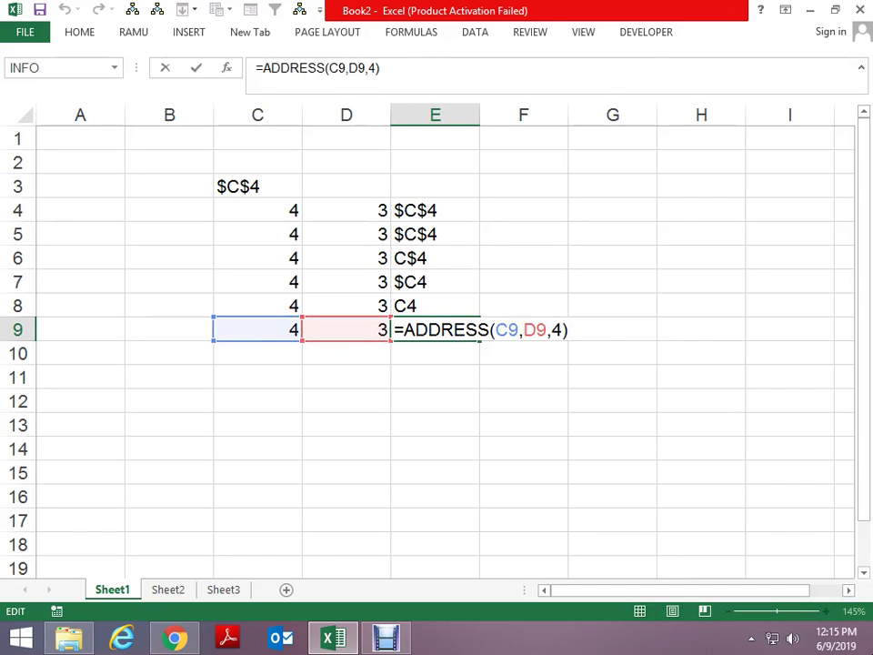
key("BackSpace")
type(",")
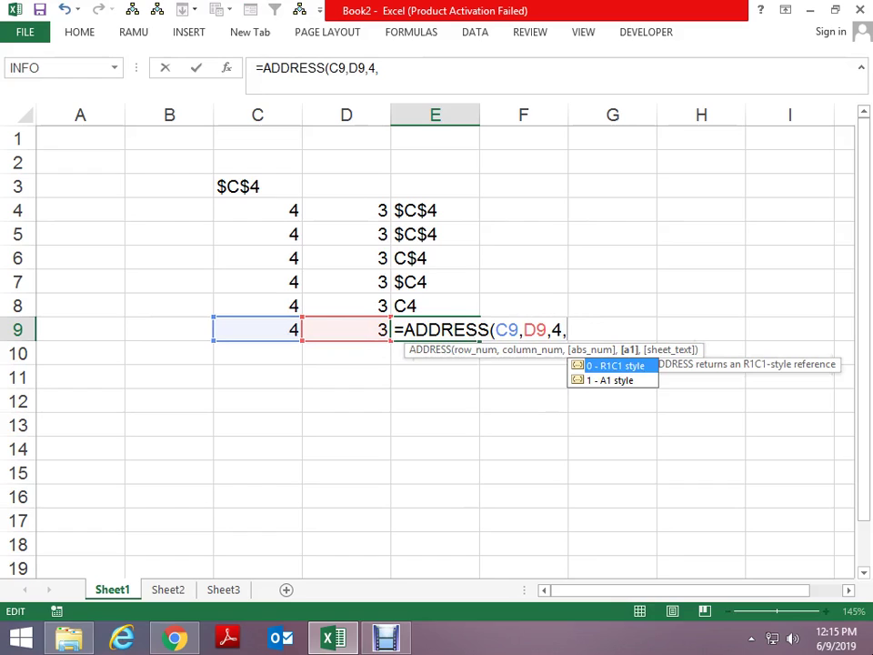
type("0")
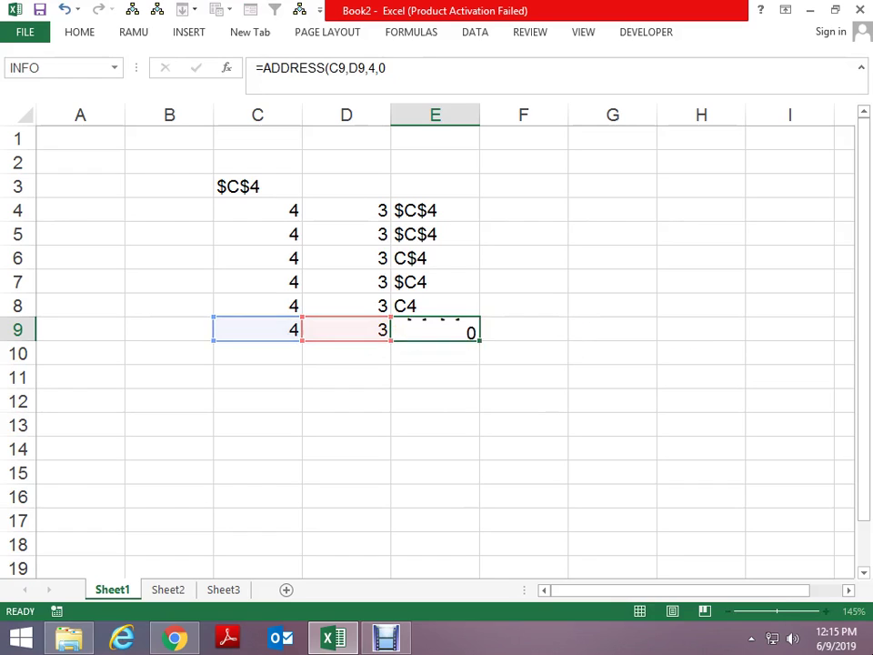
key("Return")
left_click(435, 329)
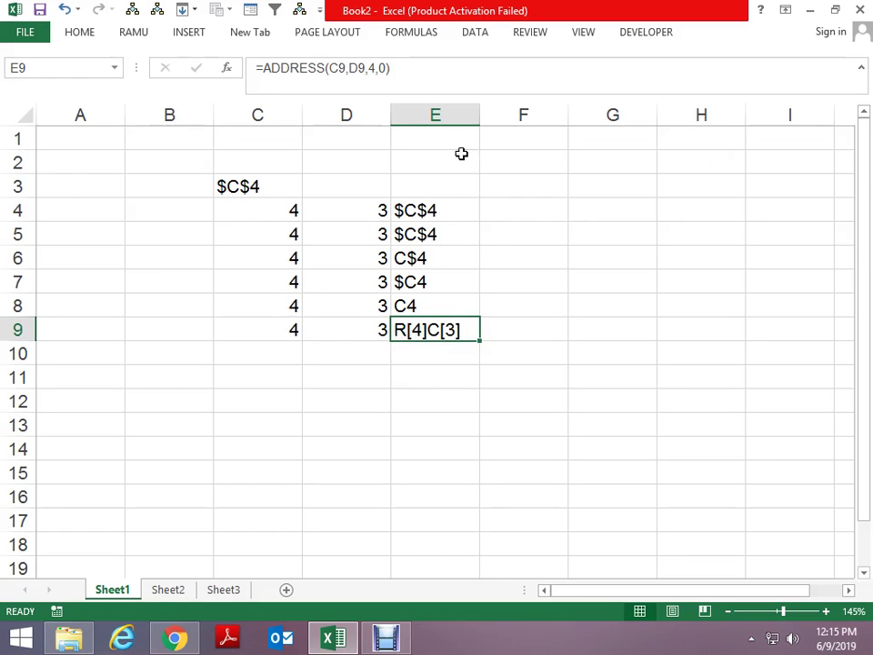
key("F2")
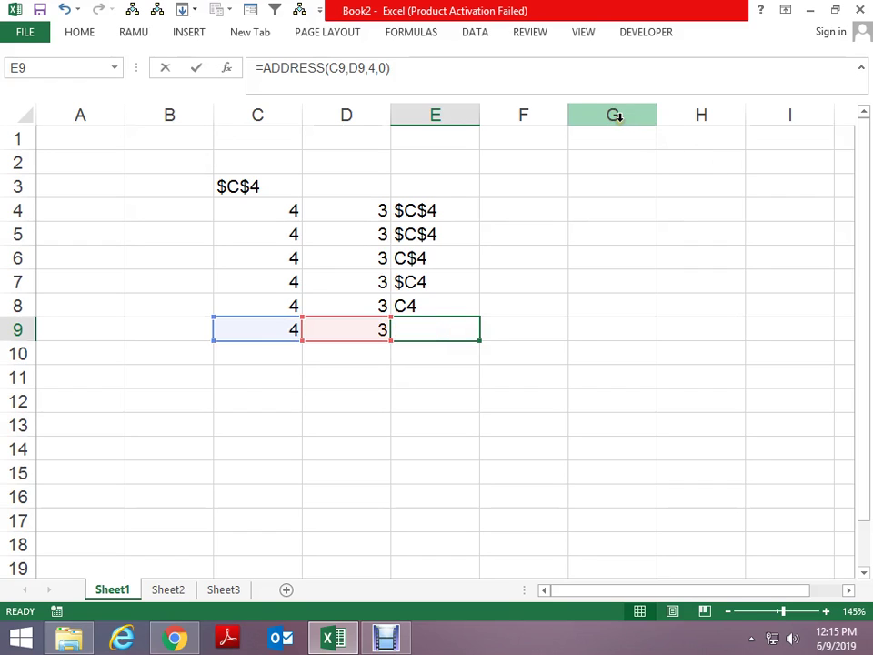
key("Return")
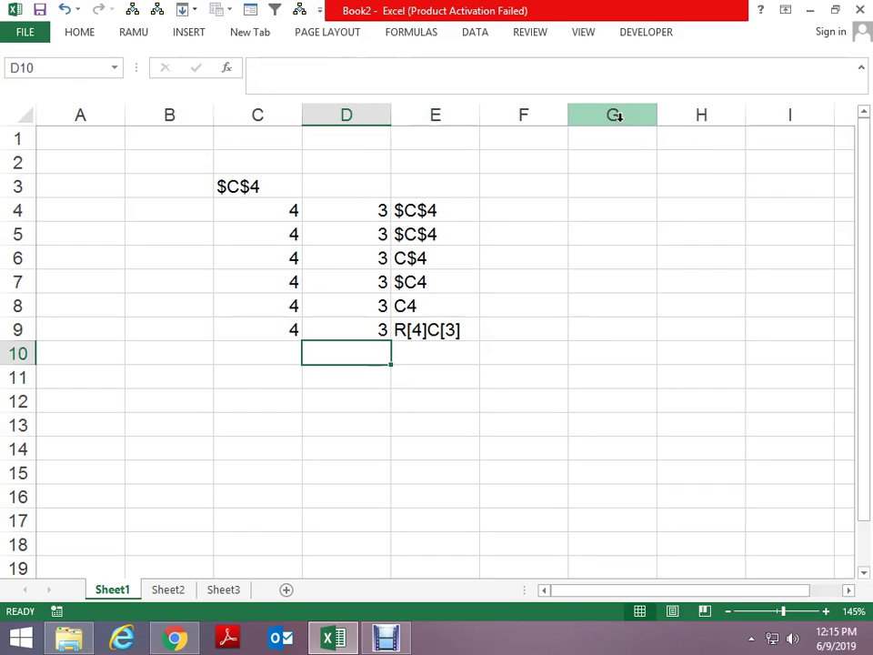
Step: Fill row 10 and make E10 =ADDRESS(C10,D10,4,1), returning C4
key("Left")
key("ctrl+d")
key("Right")
key("ctrl+d")
key("Right")
key("ctrl+d")
key("F2")
key("BackSpace")
key("BackSpace")
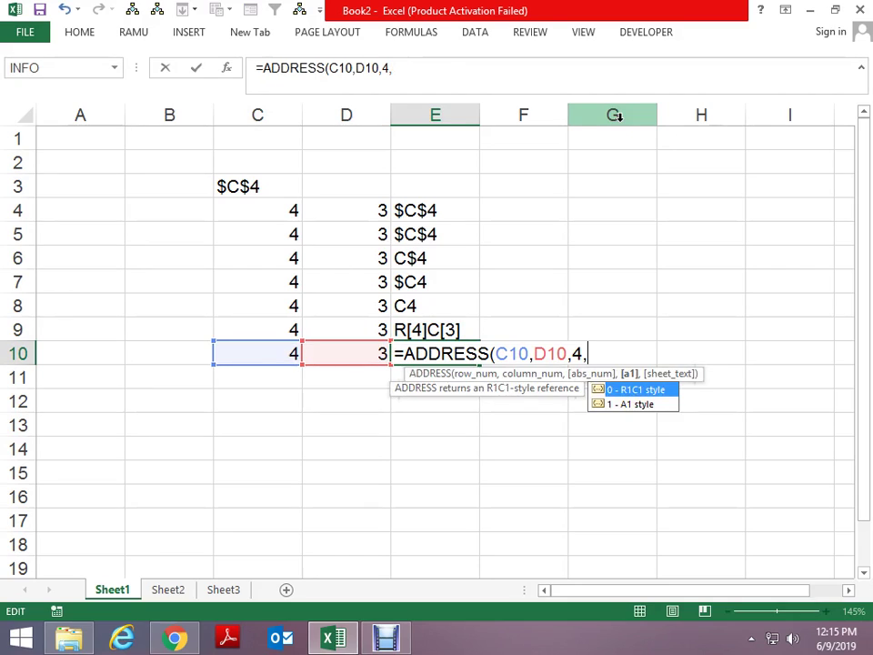
type("1")
key("ctrl+Return")
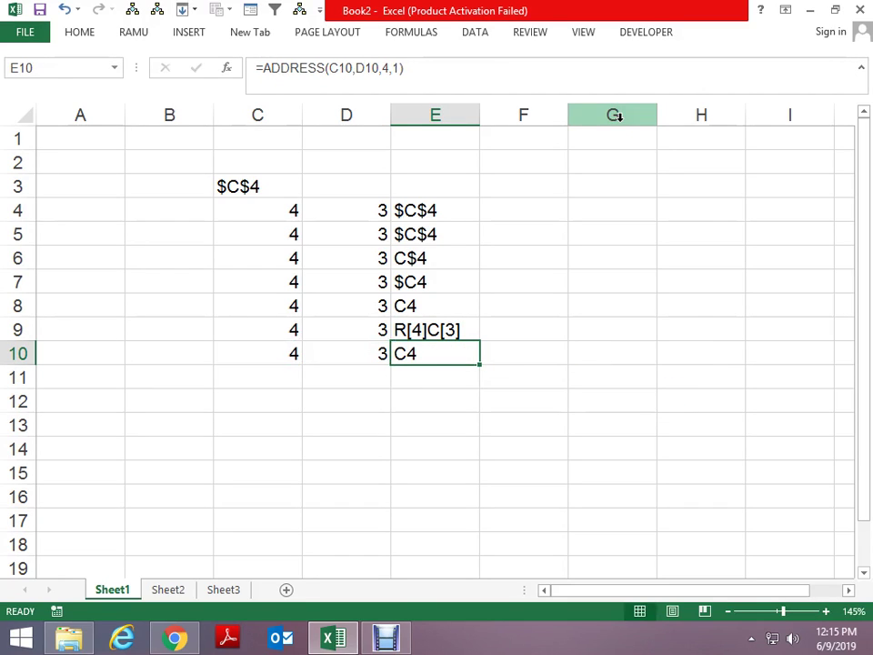
Step: Fill row 11 from above with the A1-style ADDRESS formula and prepare E11 for editing
key("Down")
key("Left")
key("Left")
key("shift+Right")
key("ctrl+d")
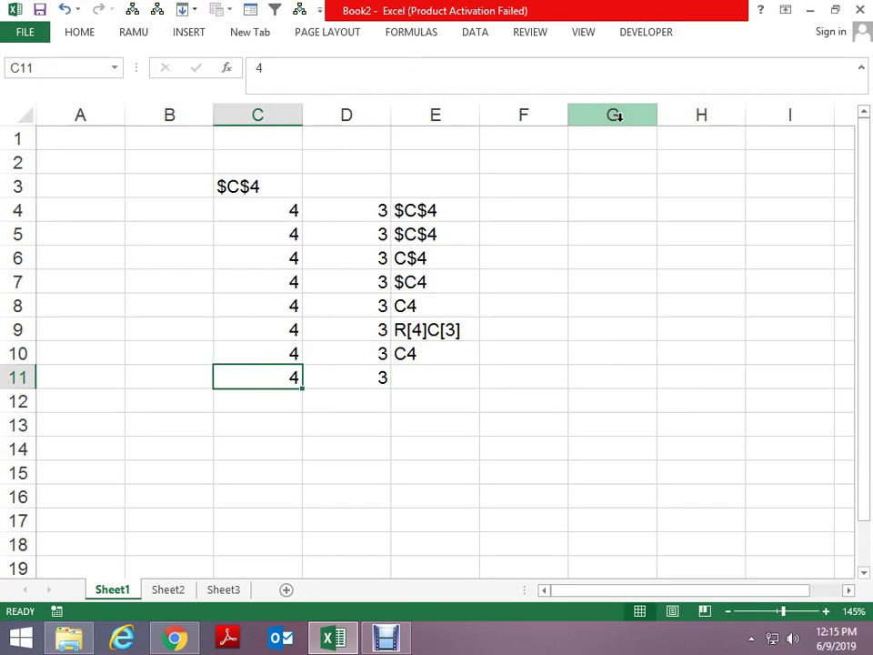
key("Right")
key("Right")
key("ctrl+d")
key("F2")
key("BackSpace")
type(".")
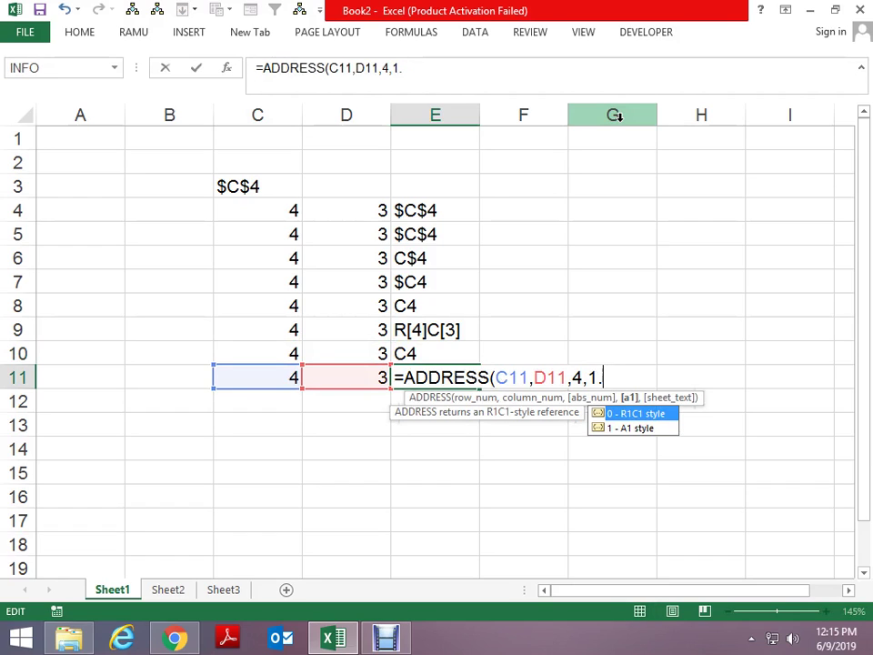
key("BackSpace")
type(",")
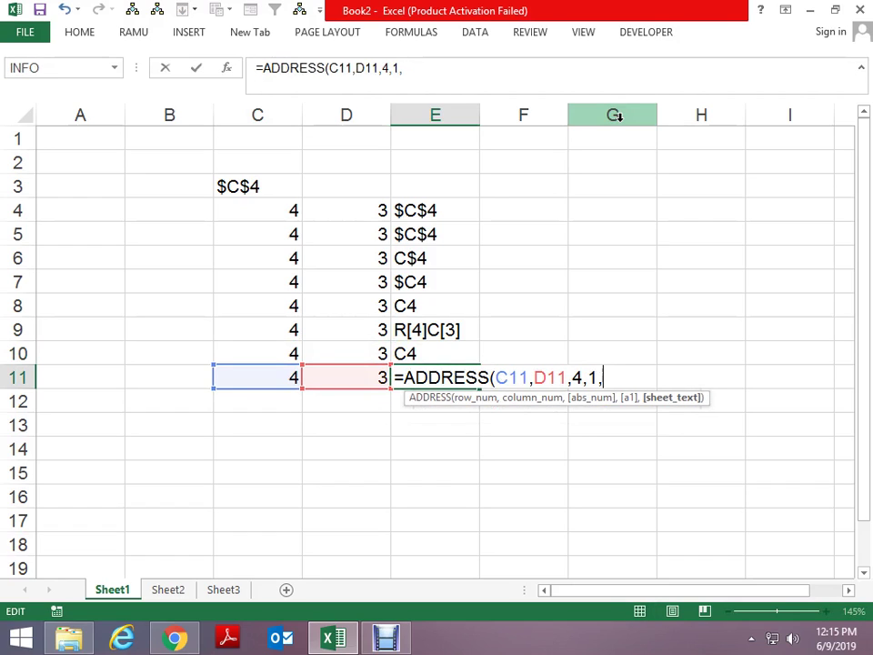
key("BackSpace")
key("ctrl+Return")
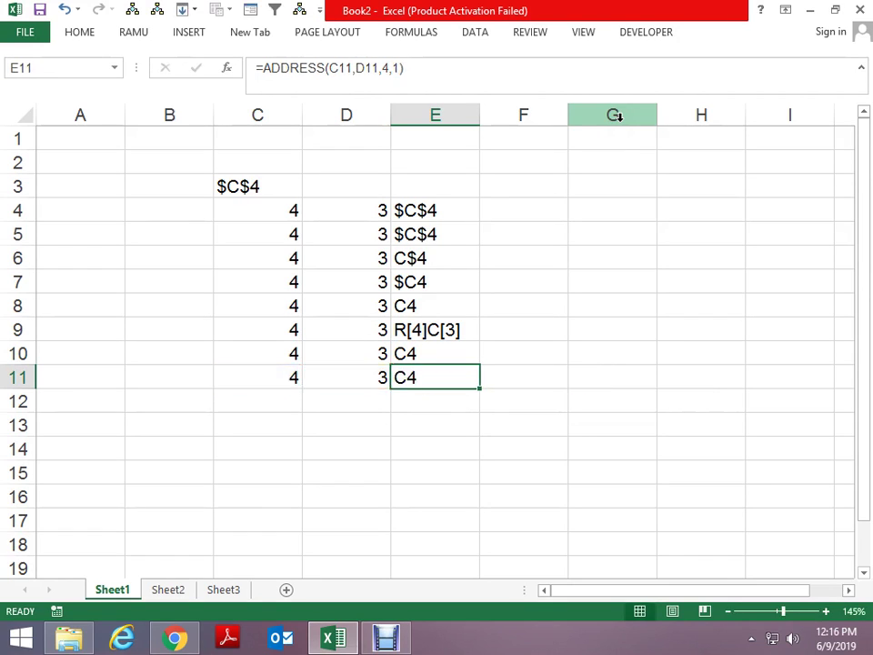
Step: Rename Sheet2 to 'data' and return to Sheet1
left_click(170, 592)
double_click(169, 592)
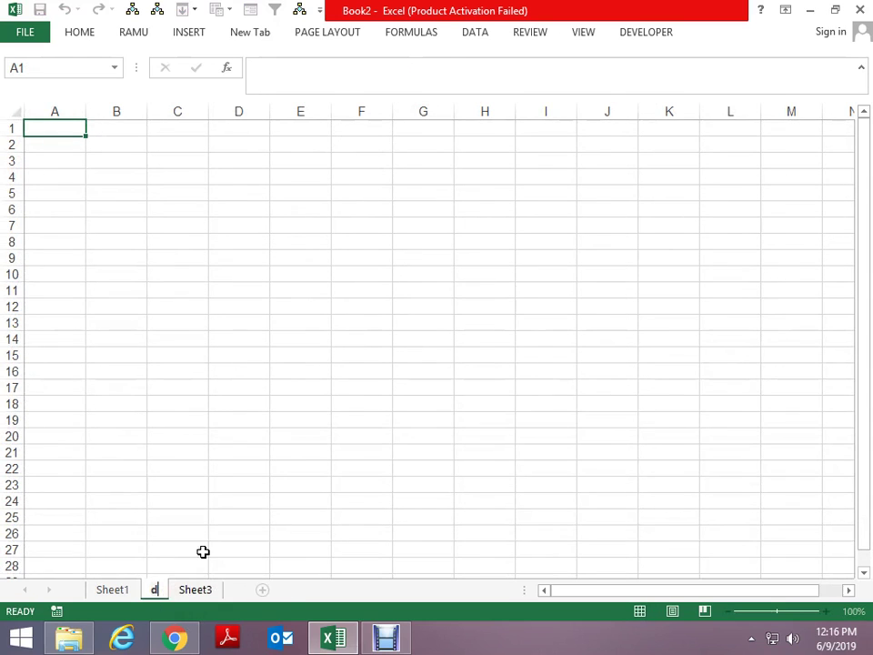
type("data")
key("Return")
key("ctrl+Page_Up")
Step: Change E11 to =ADDRESS(C11,D11,4,1,"data") so it returns data!C4
key("F2")
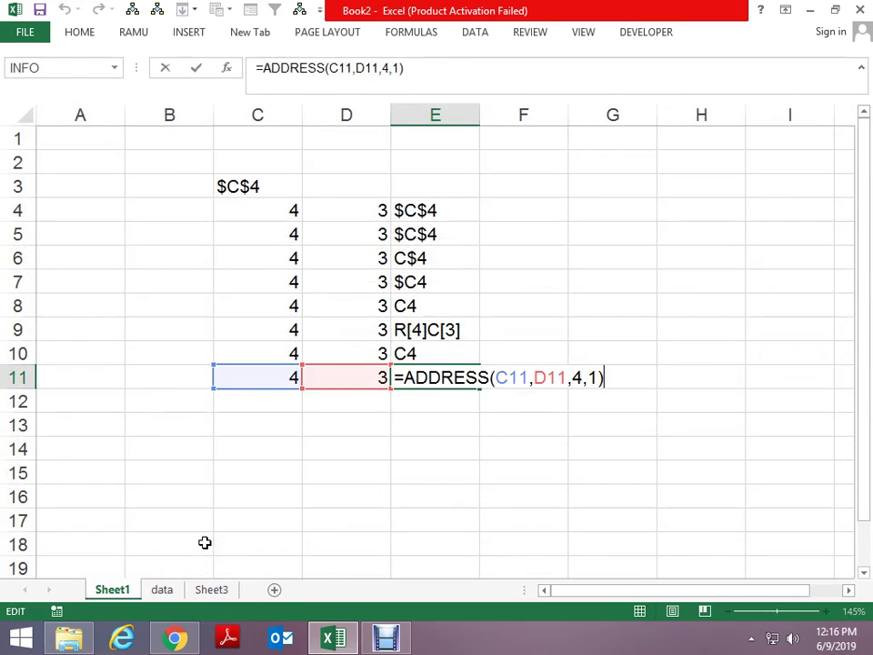
key("Return")
key("Left")
key("Left")
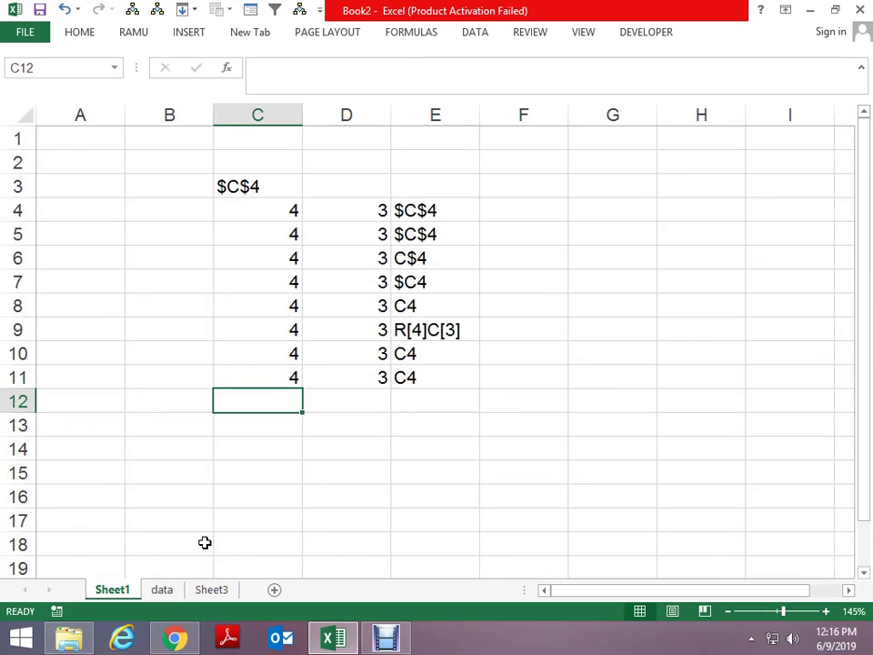
key("Right")
key("Right")
key("Up")
key("F2")
key("BackSpace")
type(",")
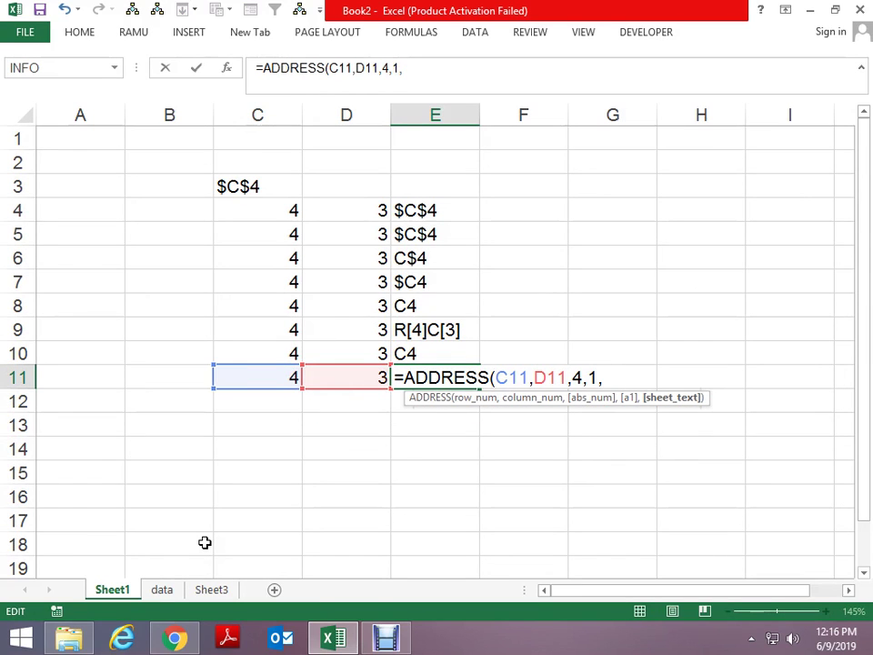
type("\"data\"")
key("Return")
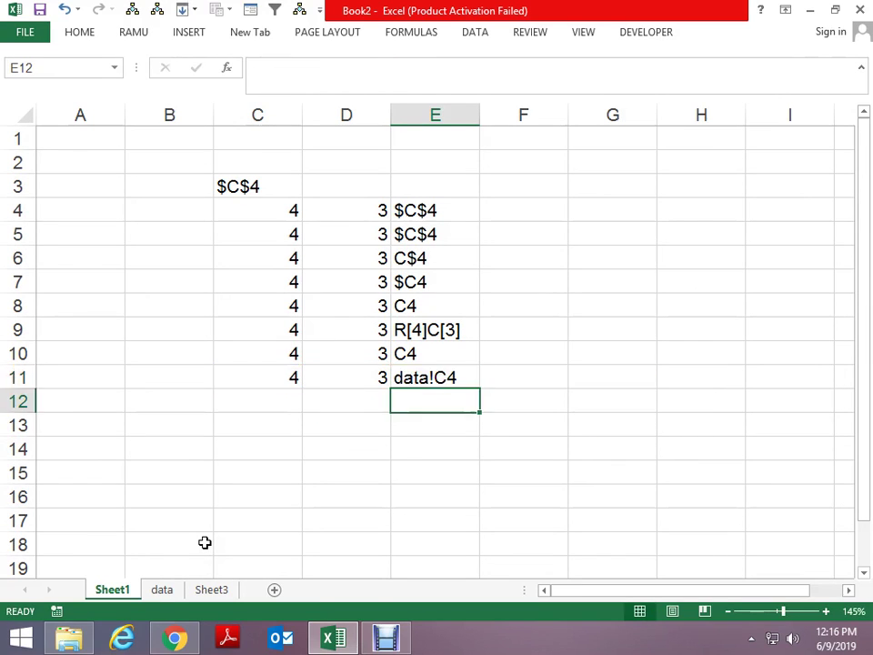
key("Up")
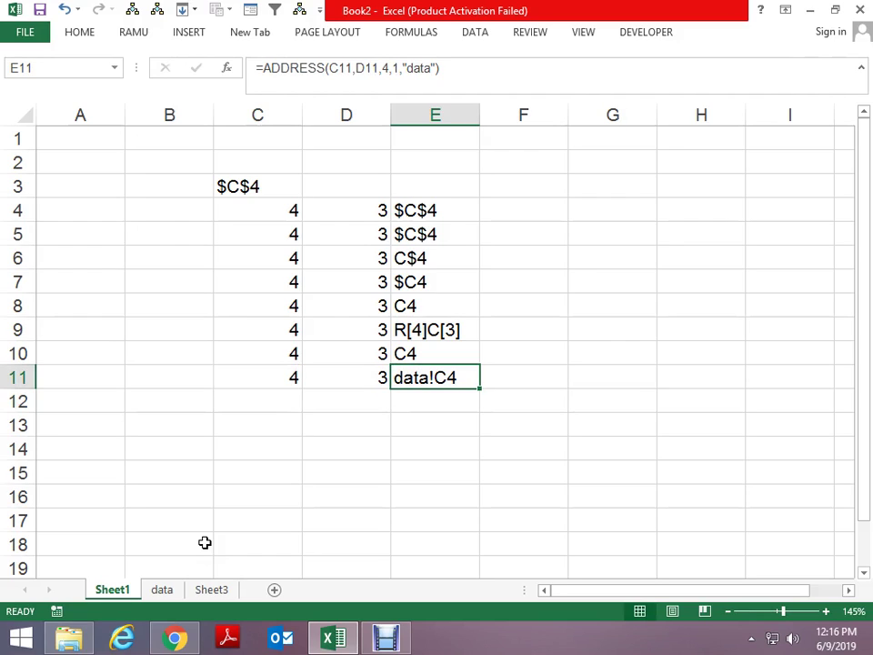
Step: Enter 15 in cell C4 of the data sheet, then go back to Sheet1
key("ctrl+Page_Down")
key("Down")
key("Down")
key("Right")
key("Down")
key("Right")
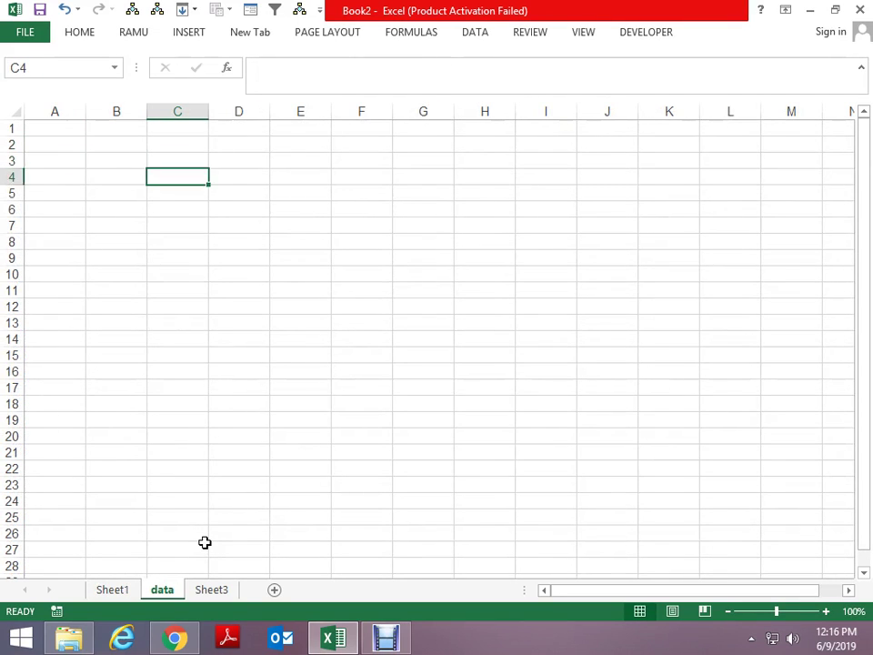
key("Down")
key("Down")
key("Up")
key("Up")
type("15")
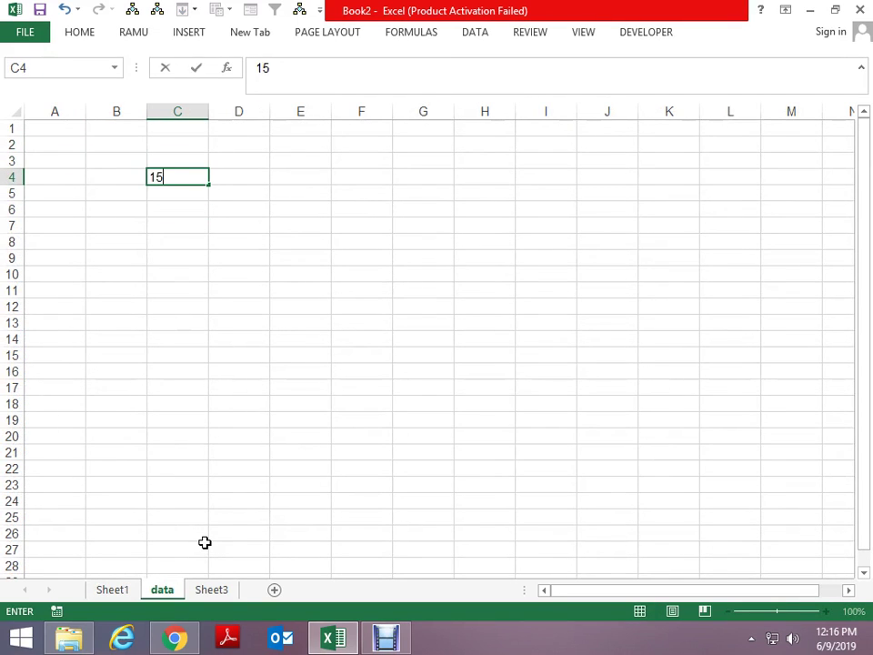
key("ctrl+Return")
key("ctrl+Page_Up")
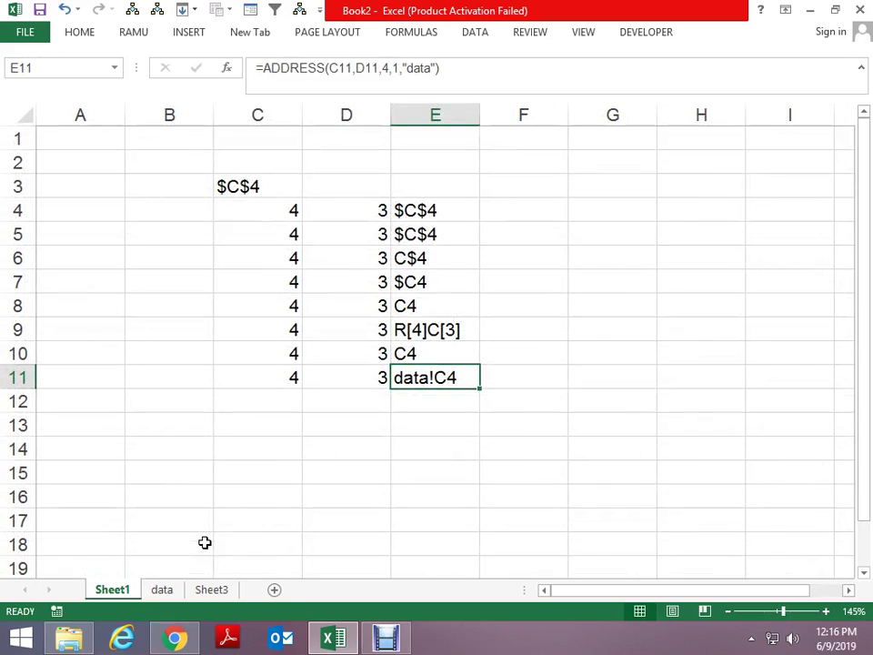
key("Down")
key("Down")
key("Down")
key("Left")
key("Left")
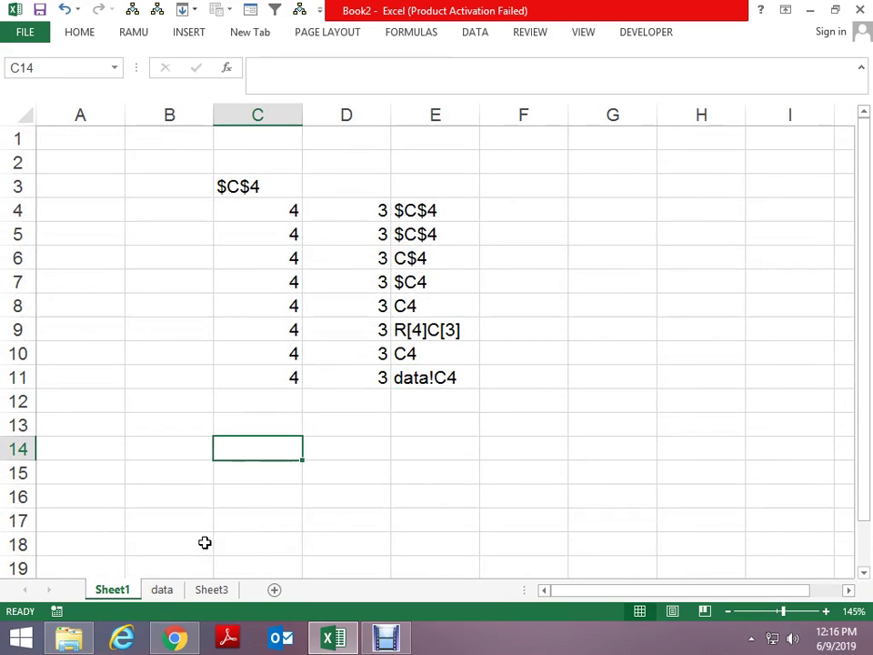
Step: Enter =C4 in C14 so it shows 4
type("=")
key("Up")
key("Up")
key("Up")
key("Up")
key("Up")
key("Up")
key("Up")
key("Up")
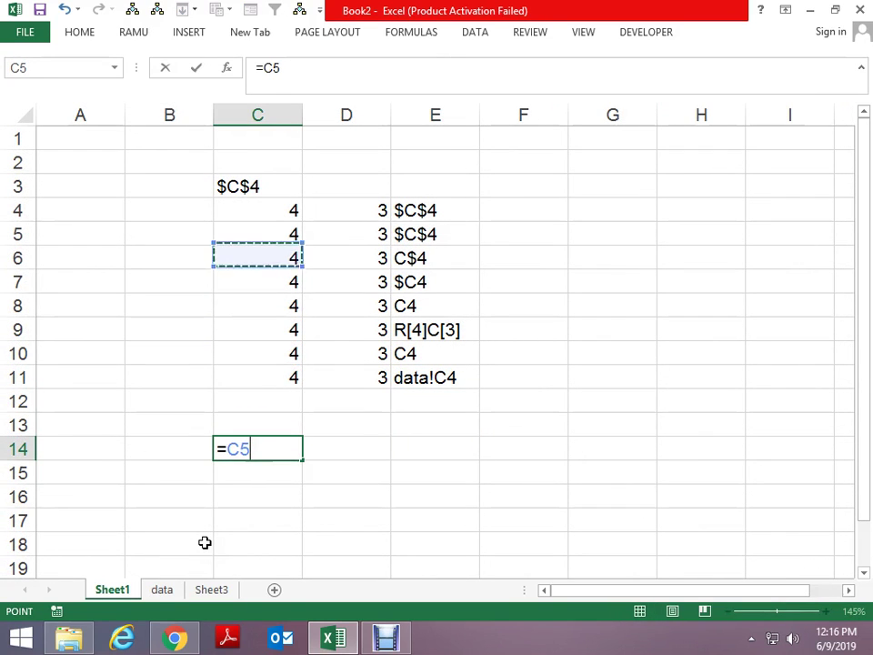
key("Up")
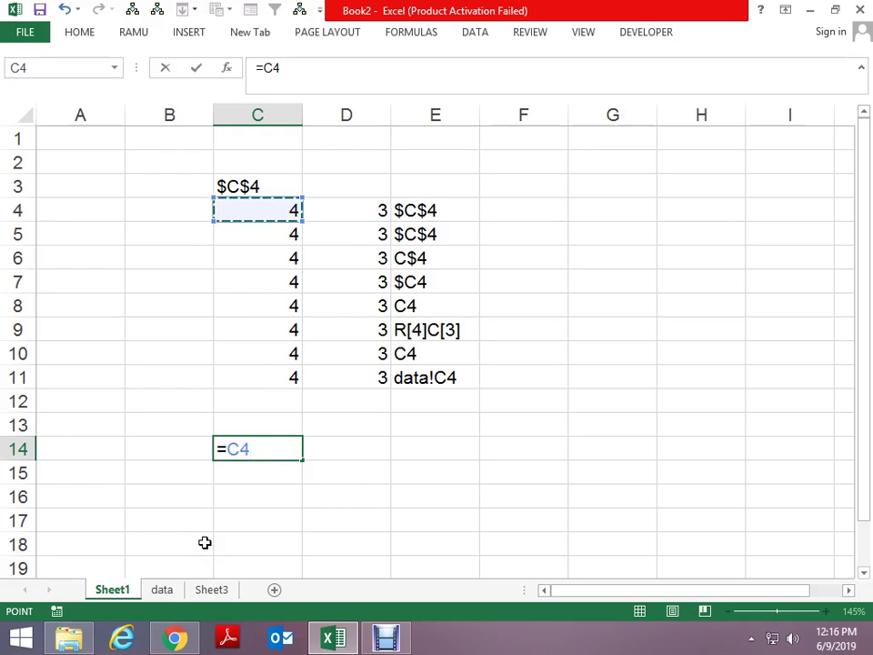
key("Return")
Step: In D15, enter =data!C4 by pointing at C4 on the data sheet, returning 15
key("Right")
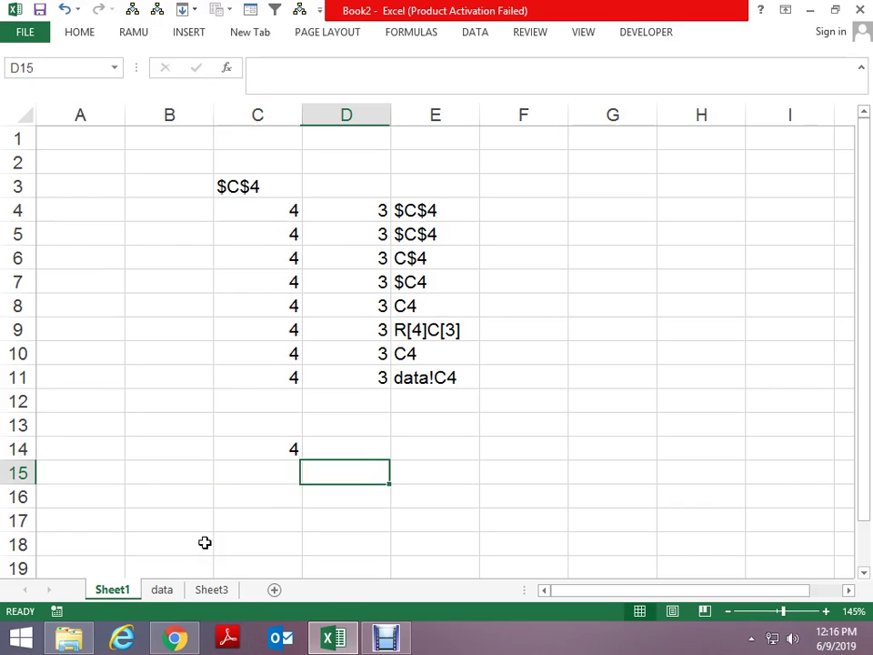
type("=")
key("ctrl+Page_Down")
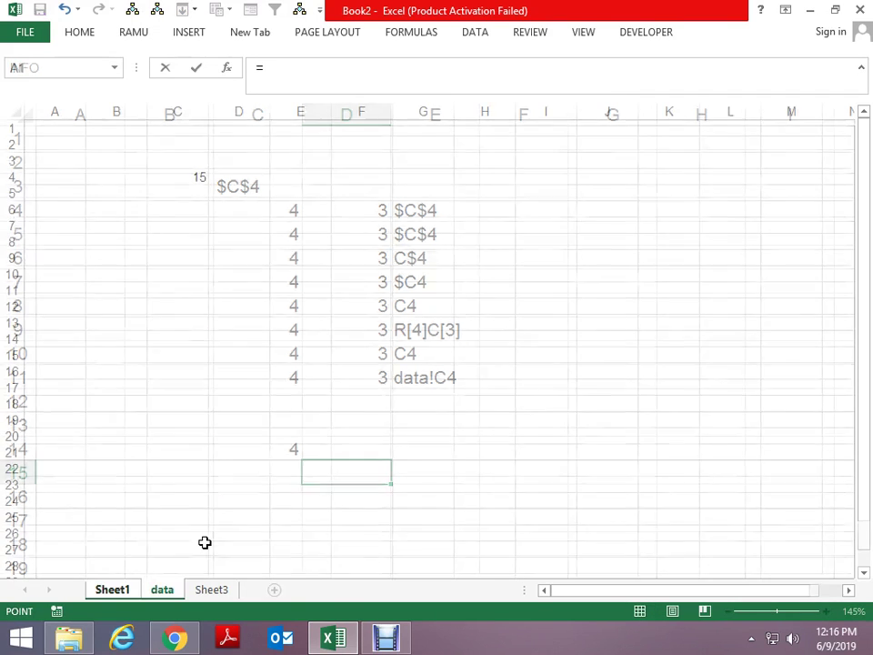
key("Down")
key("Down")
key("Right")
key("Right")
key("Down")
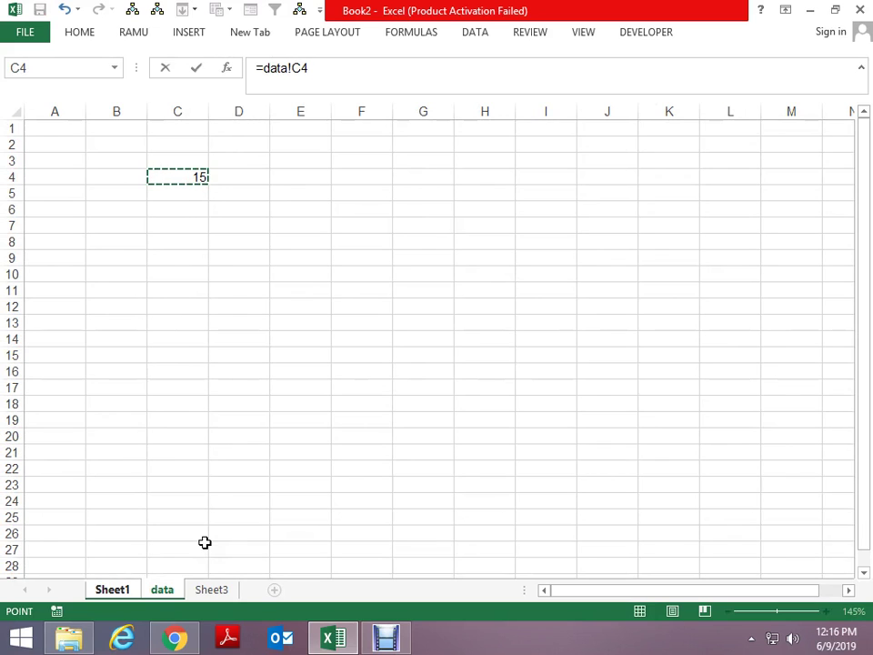
key("Return")
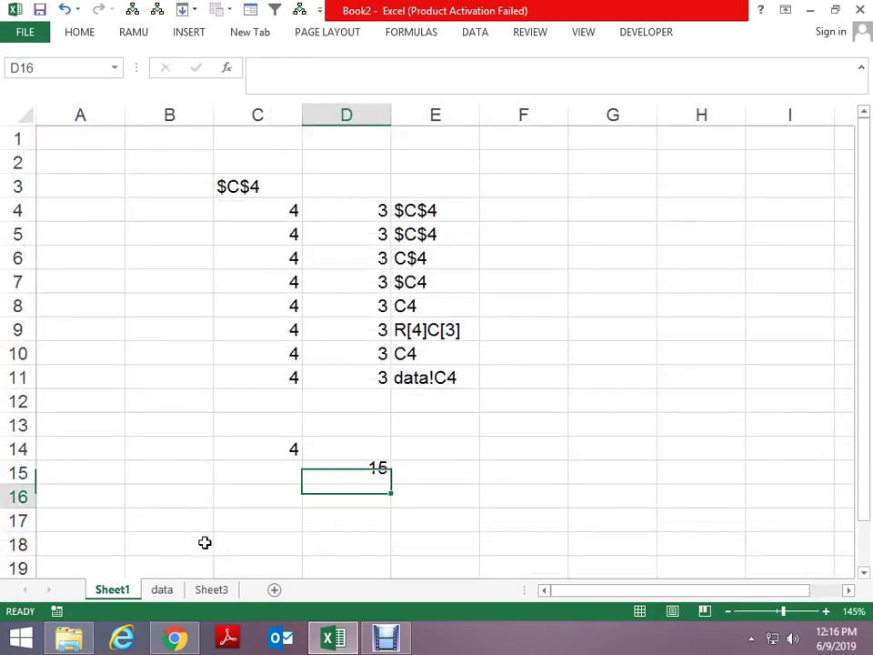
Step: Reopen D15's formula to inspect the data!C4 reference, leaving it unchanged
key("Up")
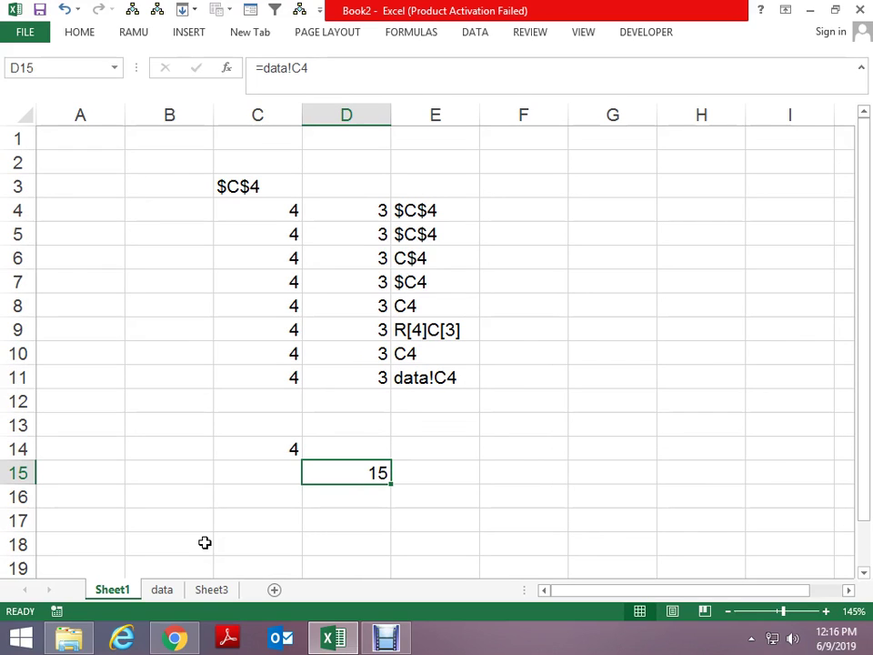
key("F2")
key("shift+Left")
key("shift+Left")
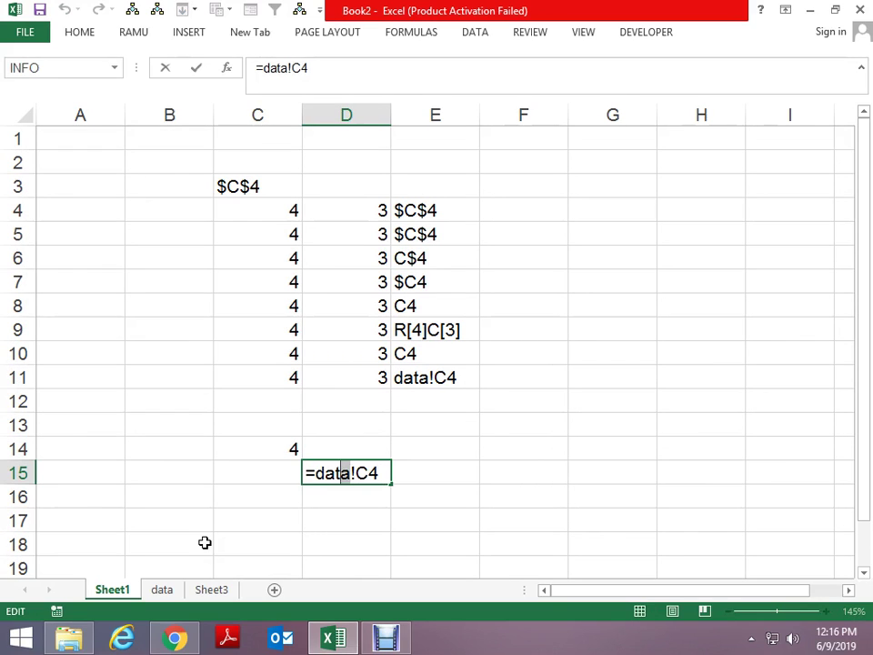
key("shift+Left")
key("shift+Left")
key("shift+Left")
key("Left")
key("Right")
key("Right")
key("Right")
key("Right")
key("shift+Right")
key("shift+Right")
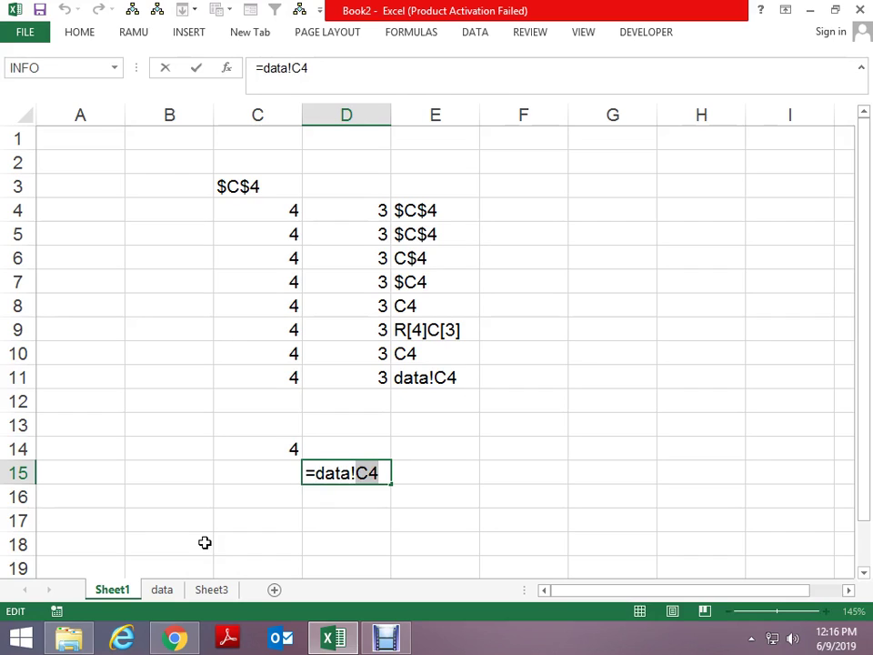
key("ctrl+Return")
key("Down")
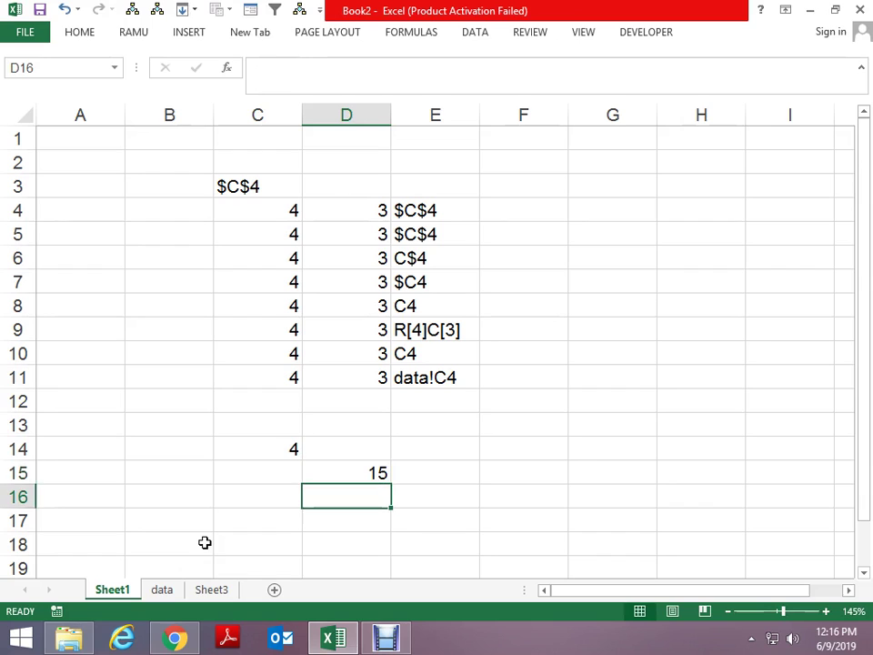
key("Up")
Step: Rename the empty third sheet to 'my data' and look through the workbook's sheets
left_click(224, 590)
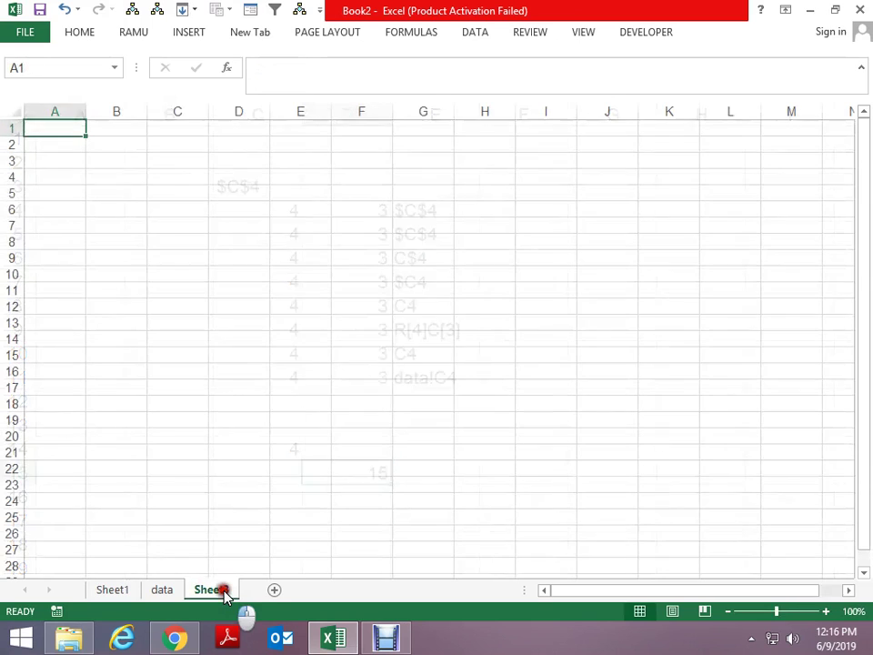
type("my dat")
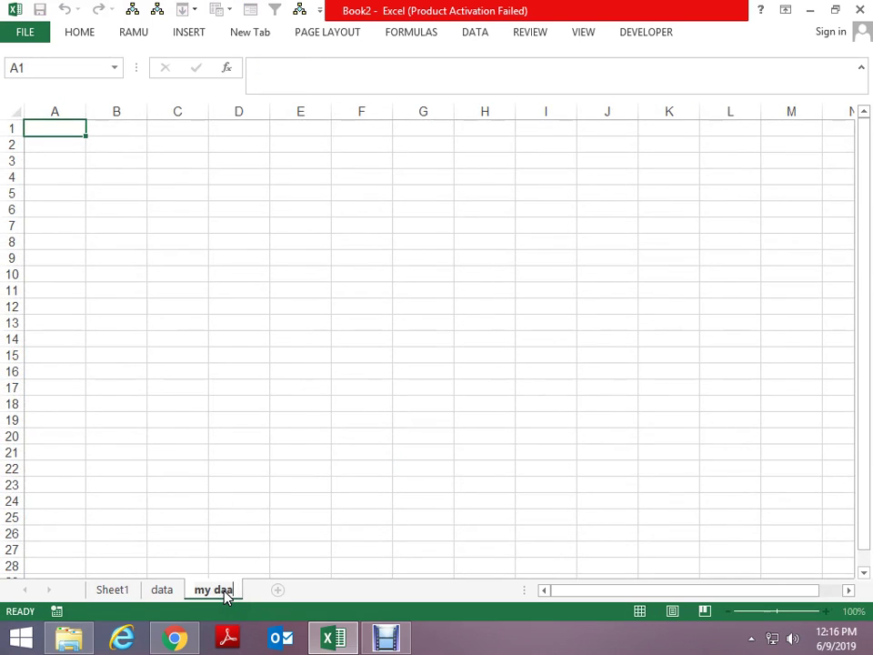
type("a")
key("Return")
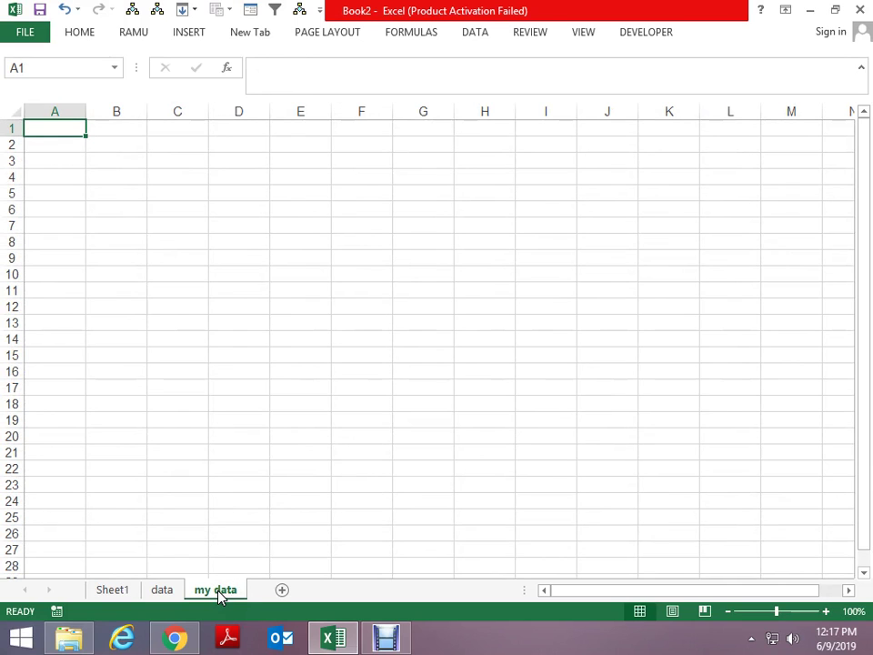
key("ctrl+Page_Up")
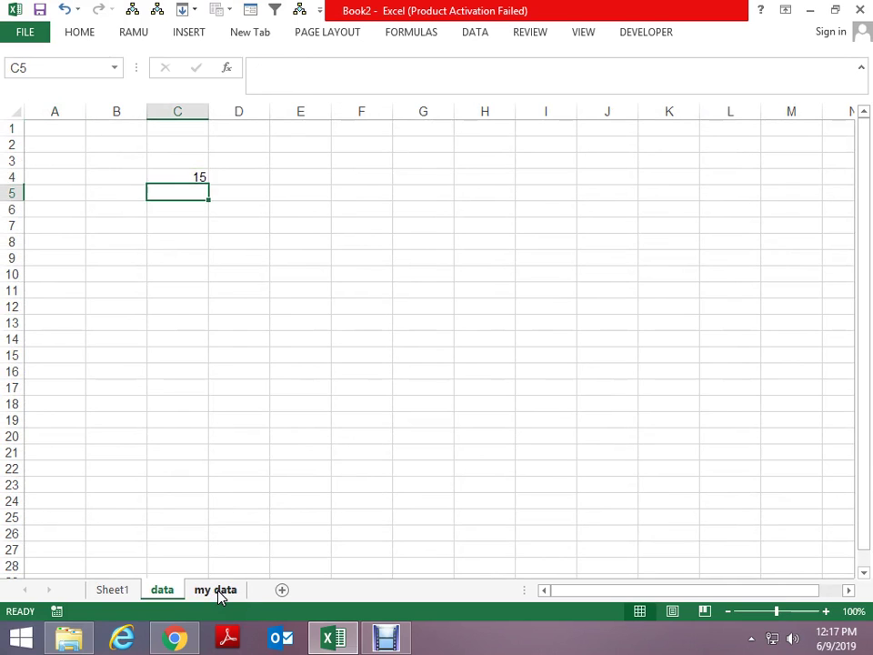
key("ctrl+Page_Up")
key("Down")
key("ctrl+Page_Down")
key("Up")
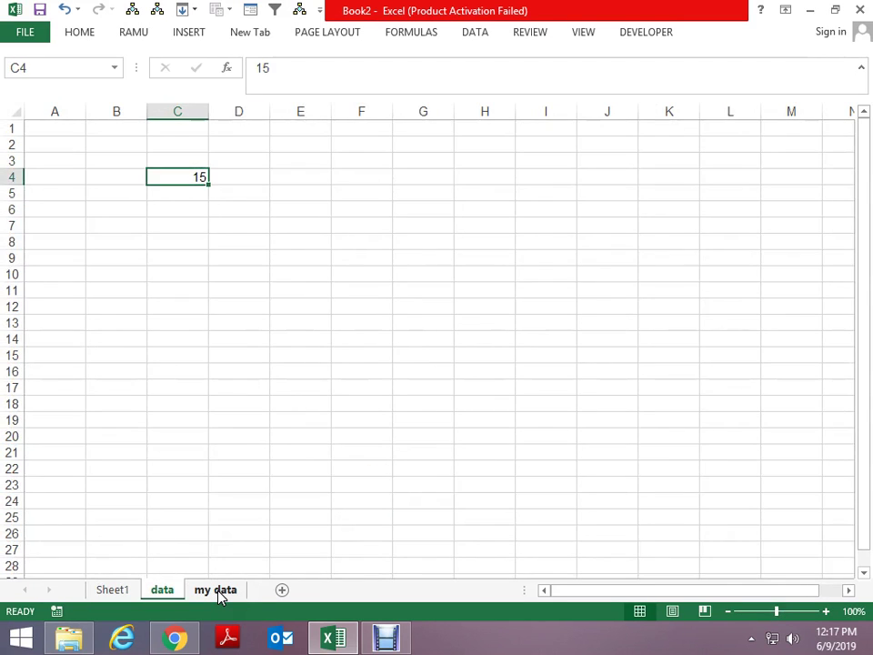
left_click(215, 591)
Step: Enter ='My data'!a1 in Sheet1's D17 to show 28
key("ctrl+Page_Up")
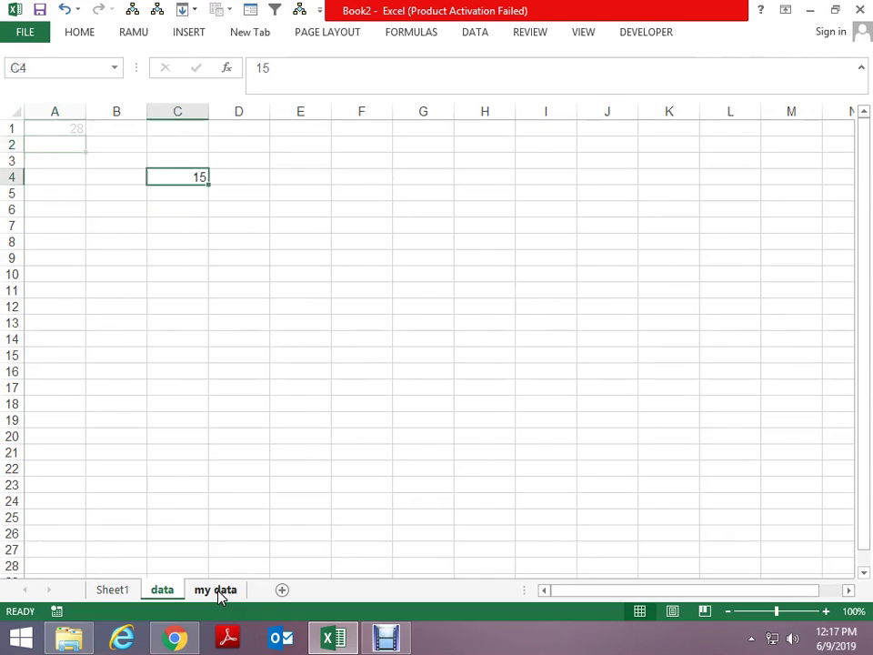
key("ctrl+Page_Up")
key("Down")
type("=")
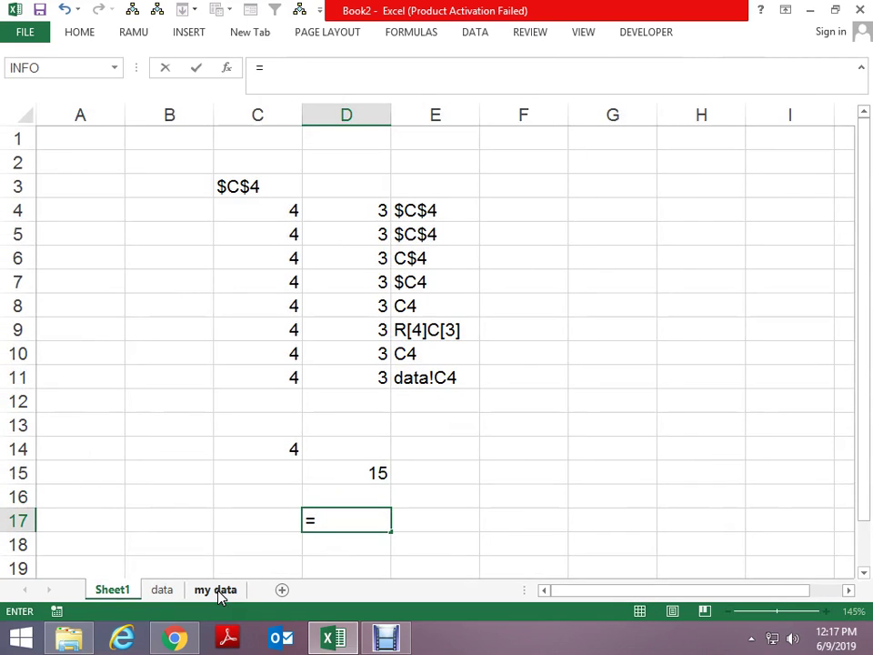
type("'My dat")
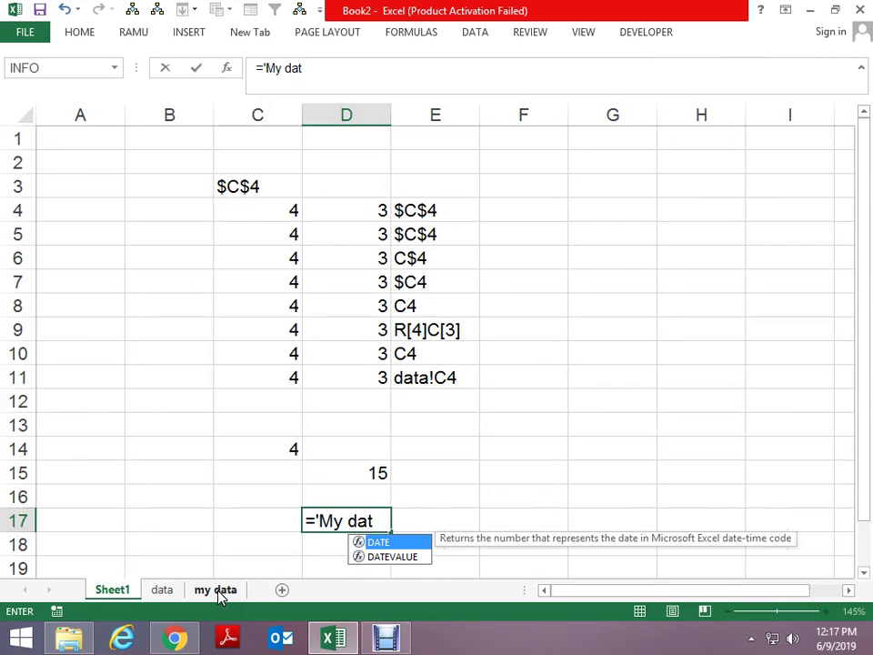
type("a'")
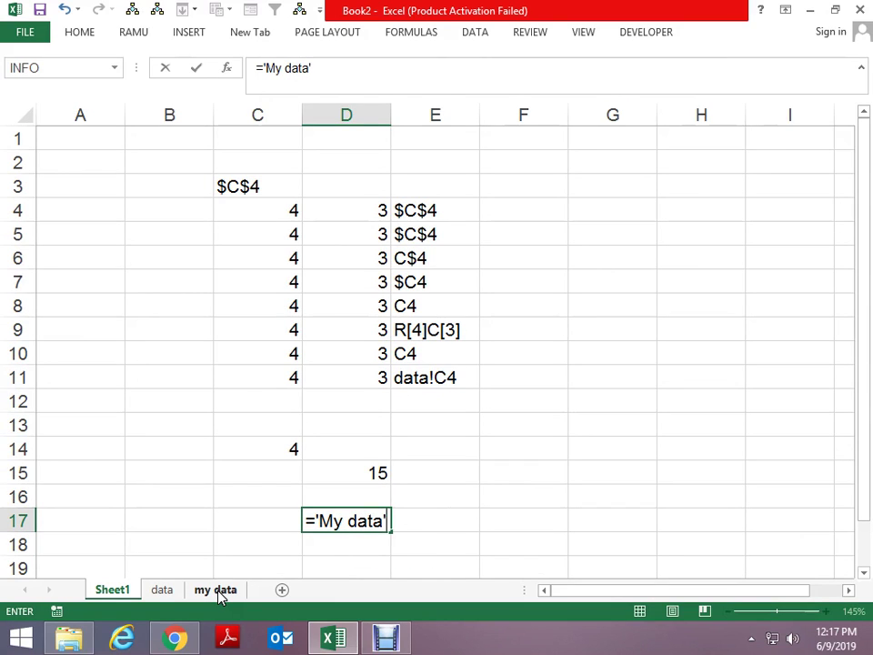
type("!a")
type("1")
key("ctrl+Return")
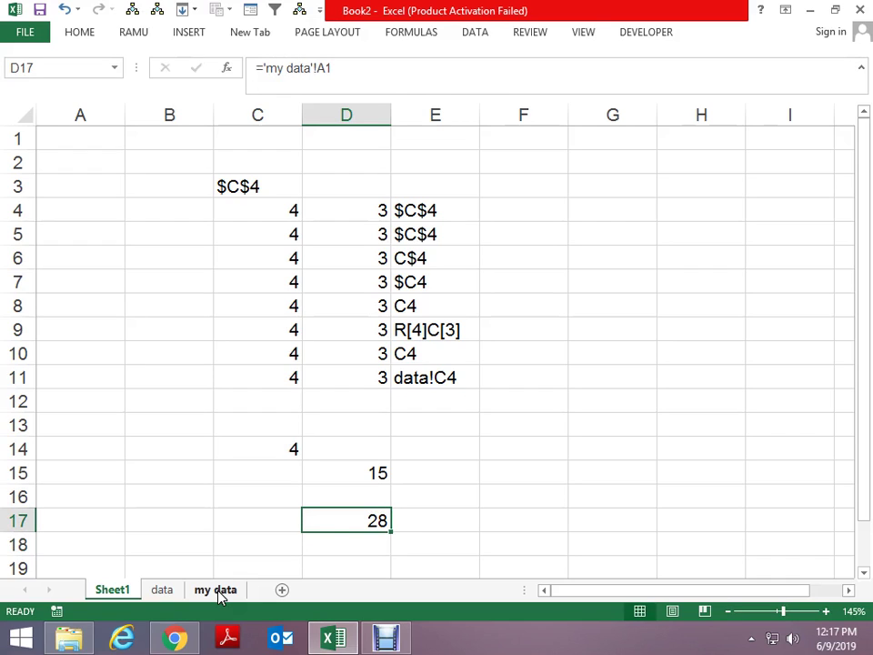
Step: Remove the apostrophes around the sheet name in D17's formula to test the #NAME? error
key("F2")
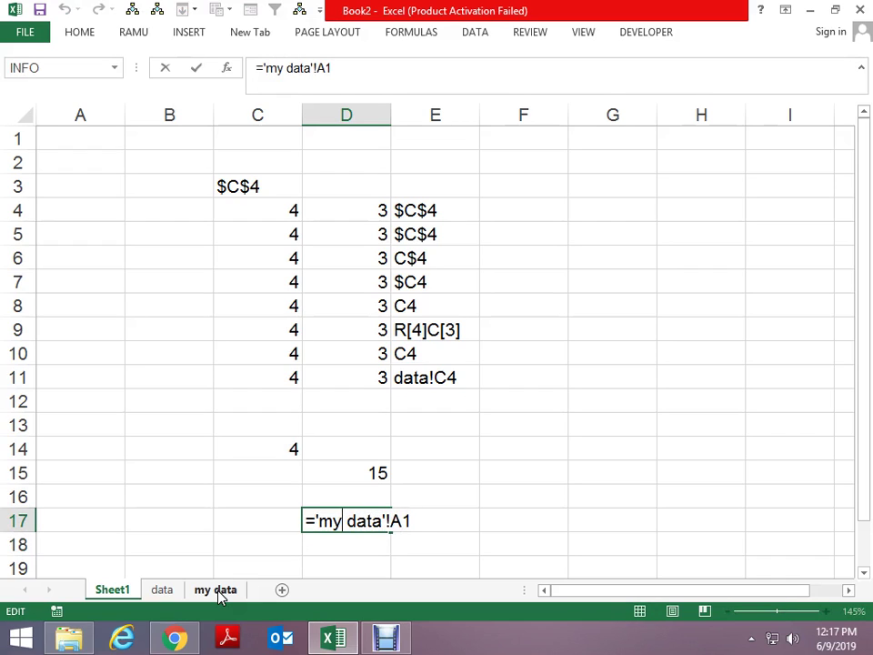
key("Left")
key("Left")
key("Left")
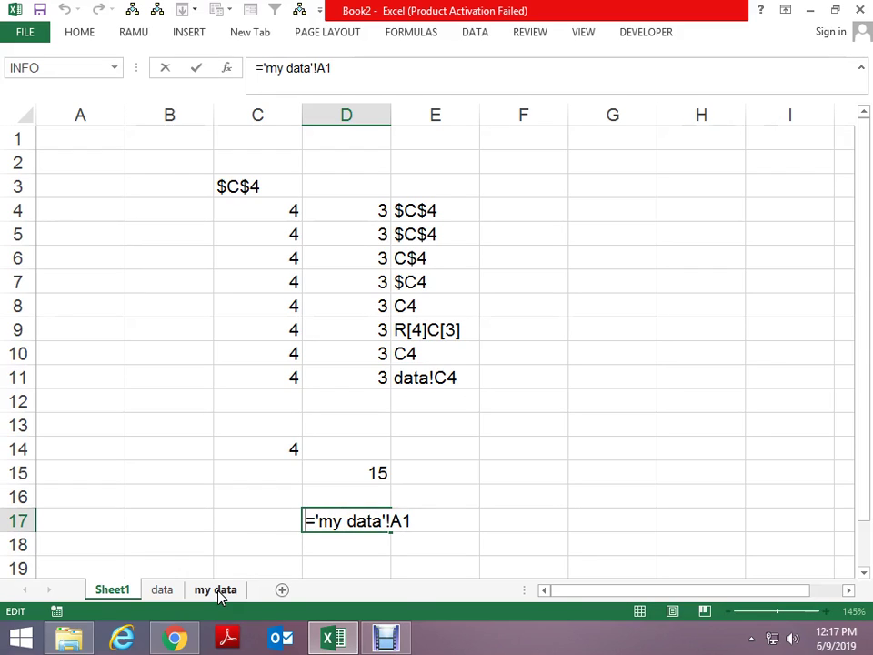
key("Right")
key("Right")
key("Right")
key("Right")
key("Right")
key("Right")
key("Right")
key("BackSpace")
key("Left")
key("Left")
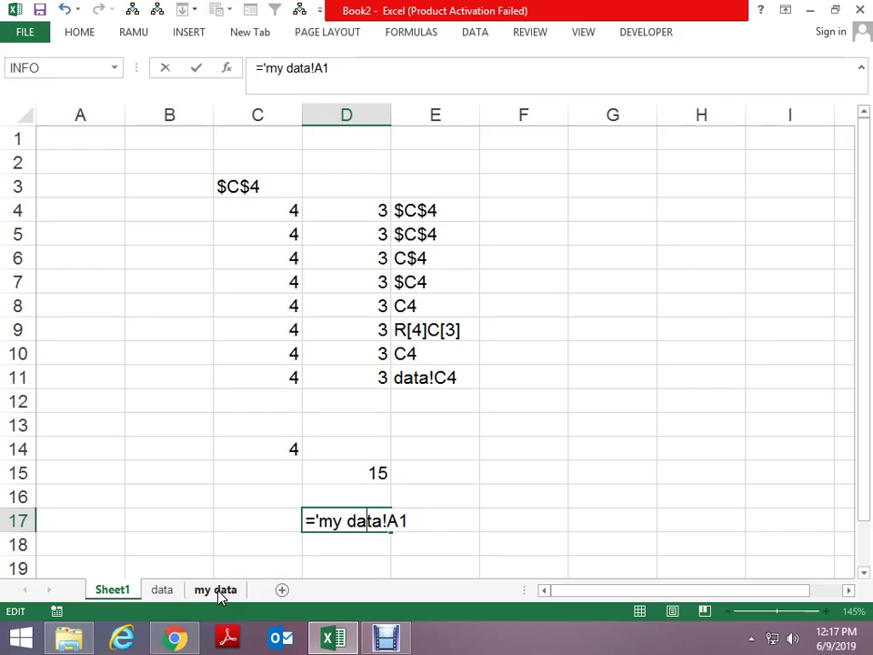
key("Left")
key("Left")
key("Left")
key("Left")
key("Left")
key("BackSpace")
key("Return")
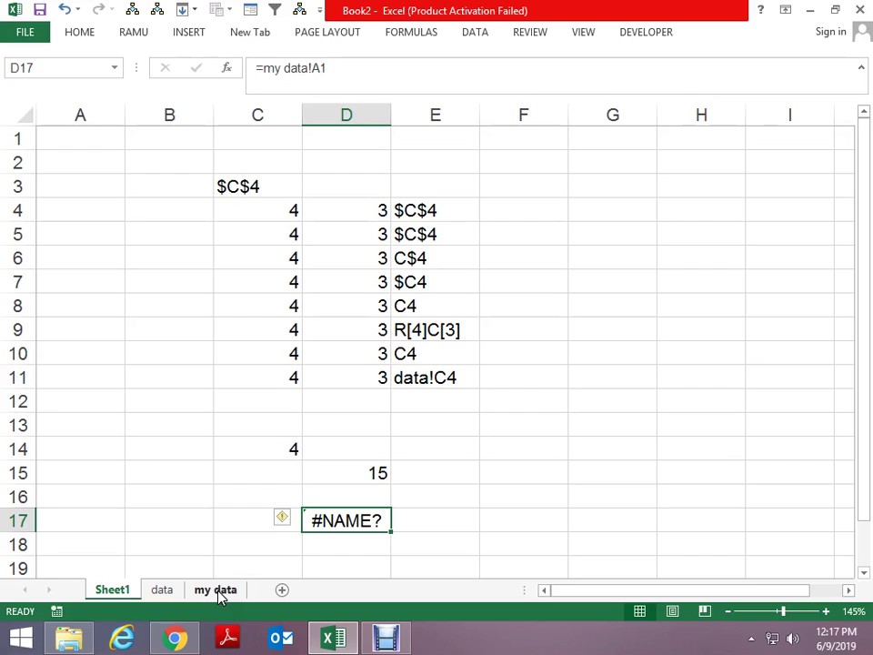
Step: Restore the apostrophes around 'my data' in D17's formula so it returns 28 again
key("F2")
key("Left")
key("Left")
key("Left")
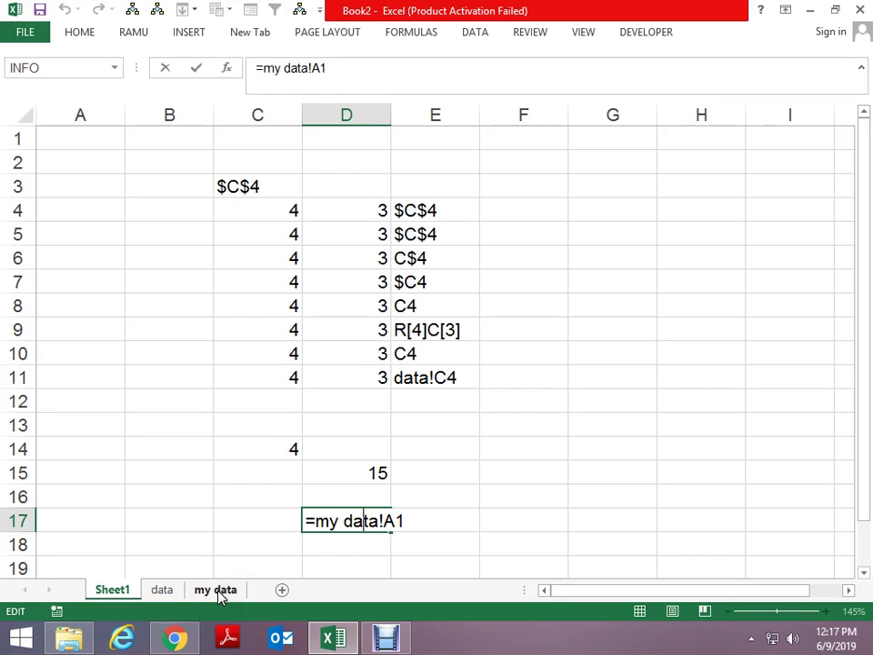
key("Left")
key("Left")
key("Left")
key("Left")
type("'")
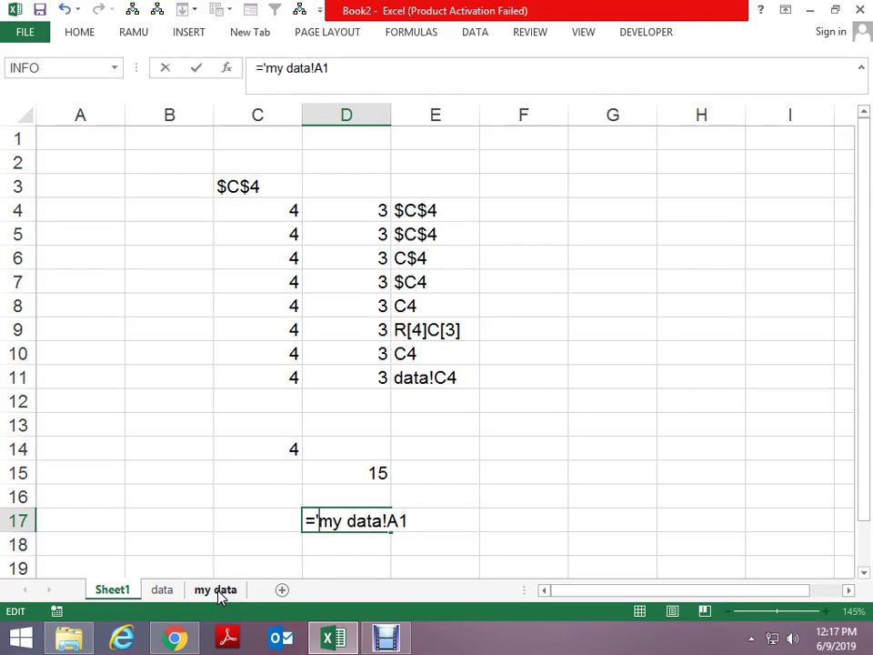
key("Right")
key("Right")
key("Right")
key("Right")
type("'")
key("Return")
key("Up")
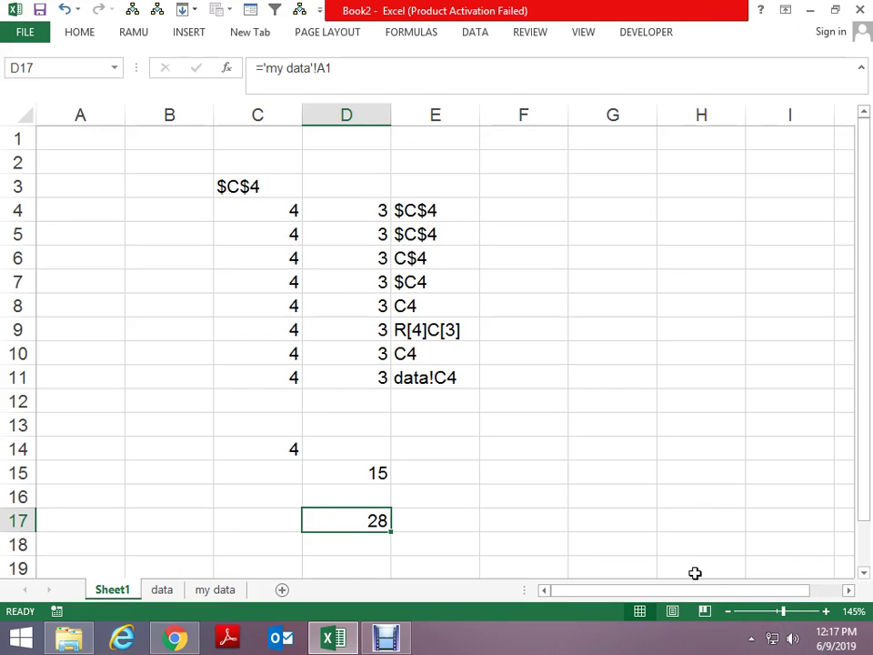
Step: Enter =COLUMN() in C20 so it shows 3
scroll(672, 546, "down", 3)
scroll(656, 551, "down", 4)
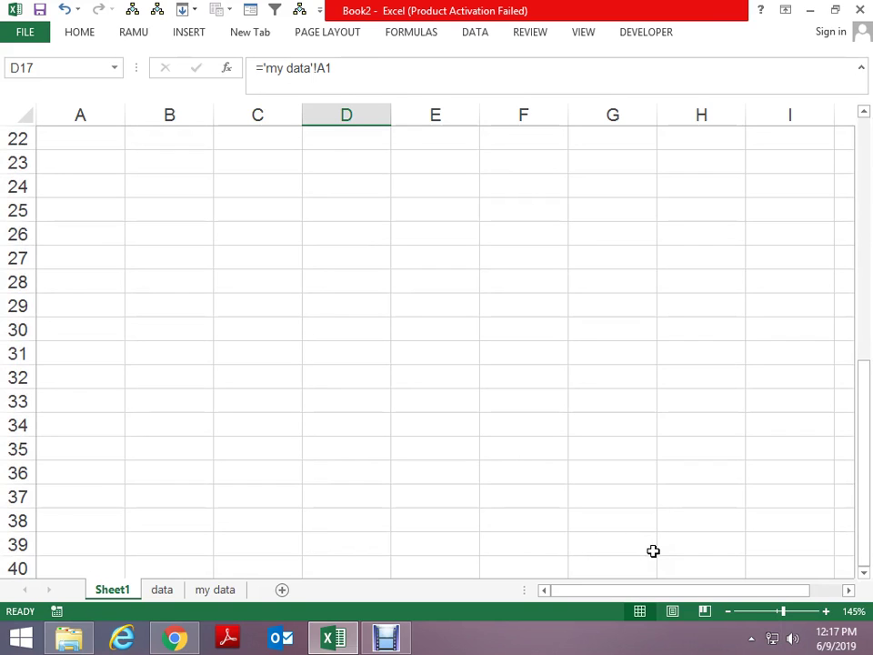
scroll(653, 550, "up", 2)
key("Left")
key("Down")
key("Down")
key("Down")
type("=c")
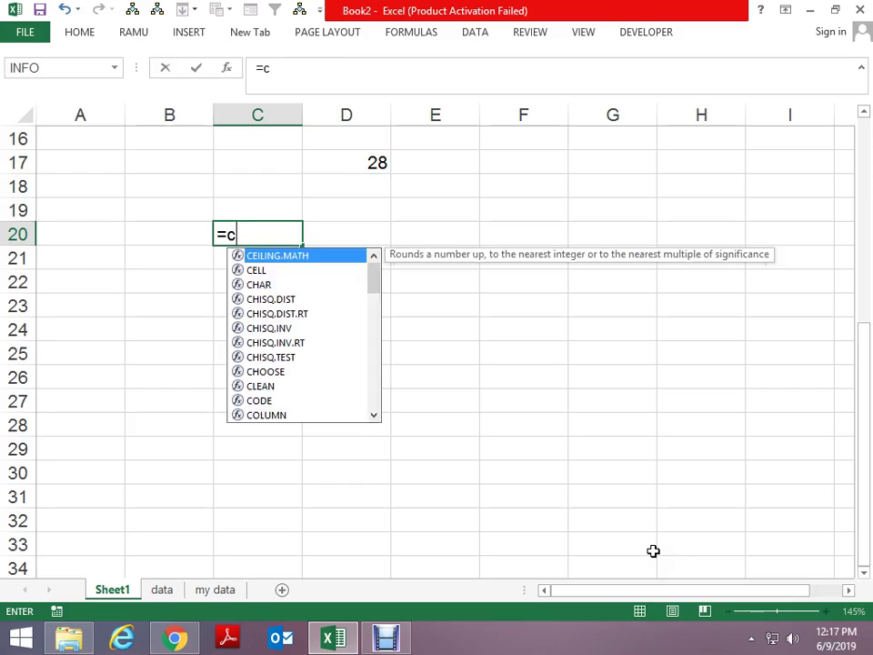
type("olumn")
key("Tab")
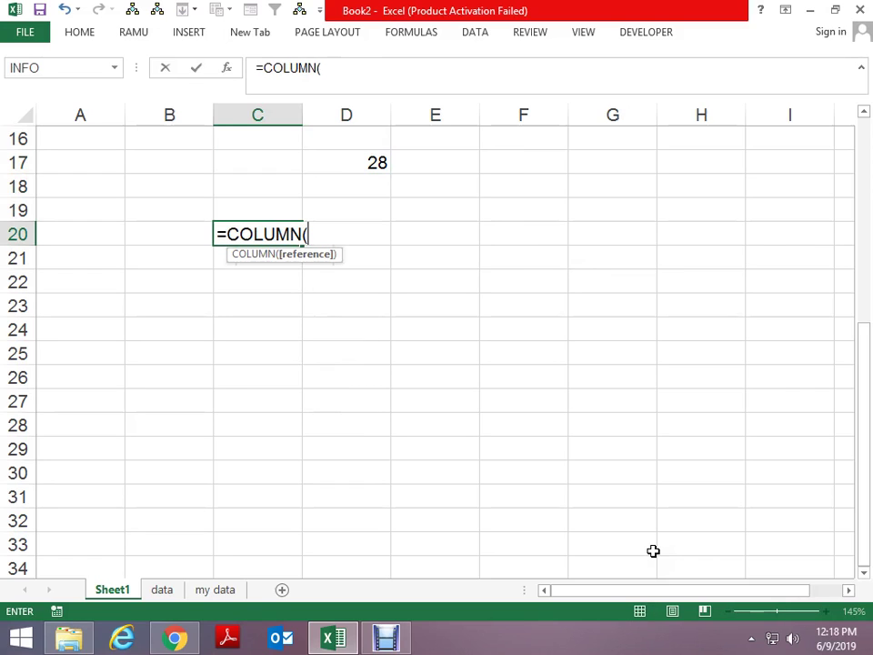
key("ctrl+Return")
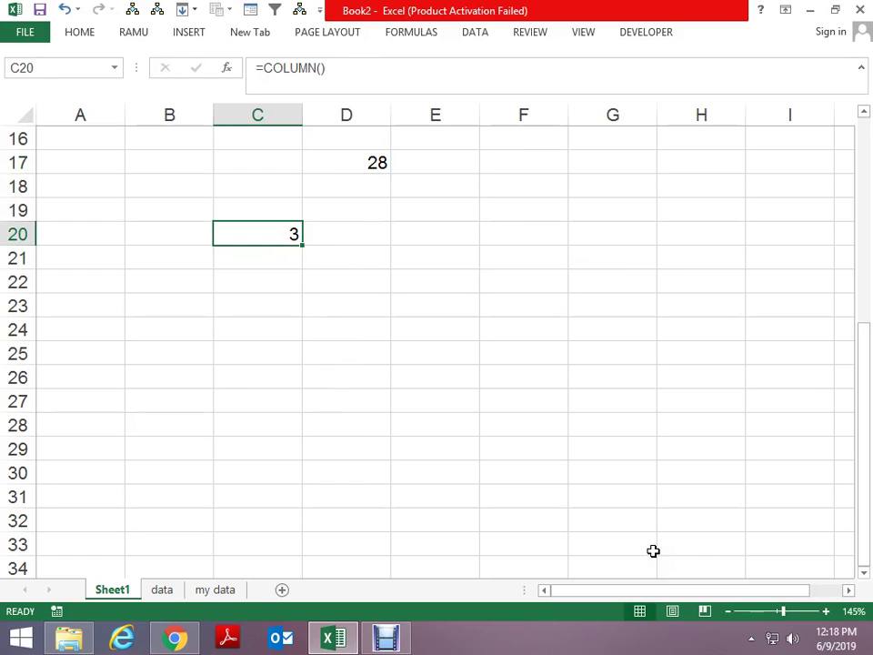
Step: Enter =ROW() in E21 so it shows 21
key("Right")
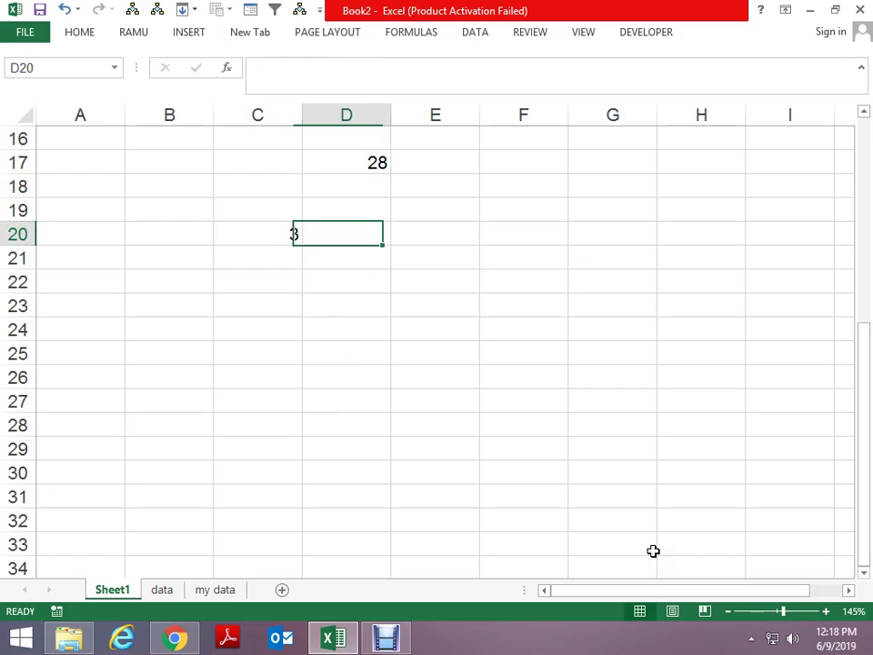
key("Right")
key("Down")
type("=row")
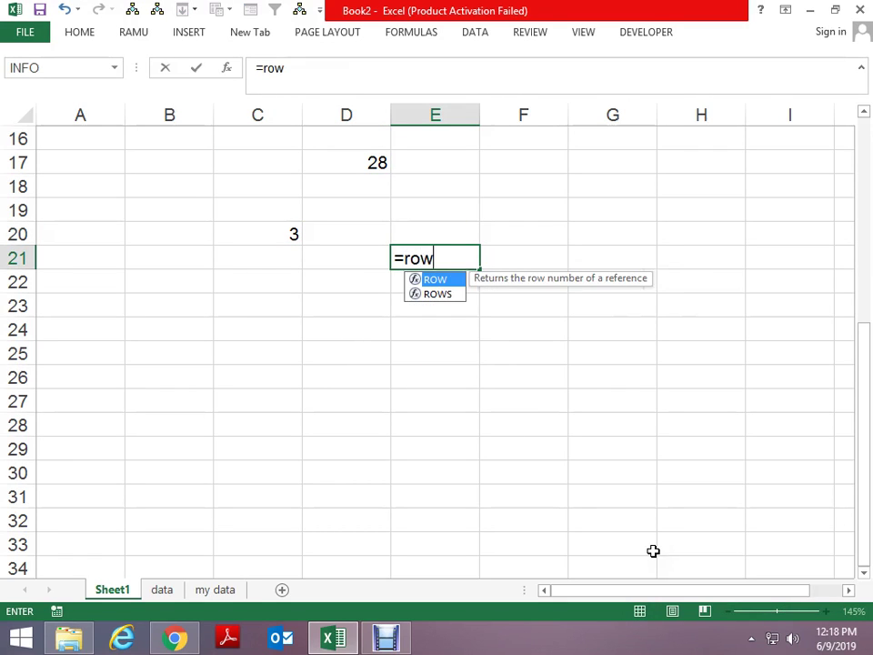
key("Tab")
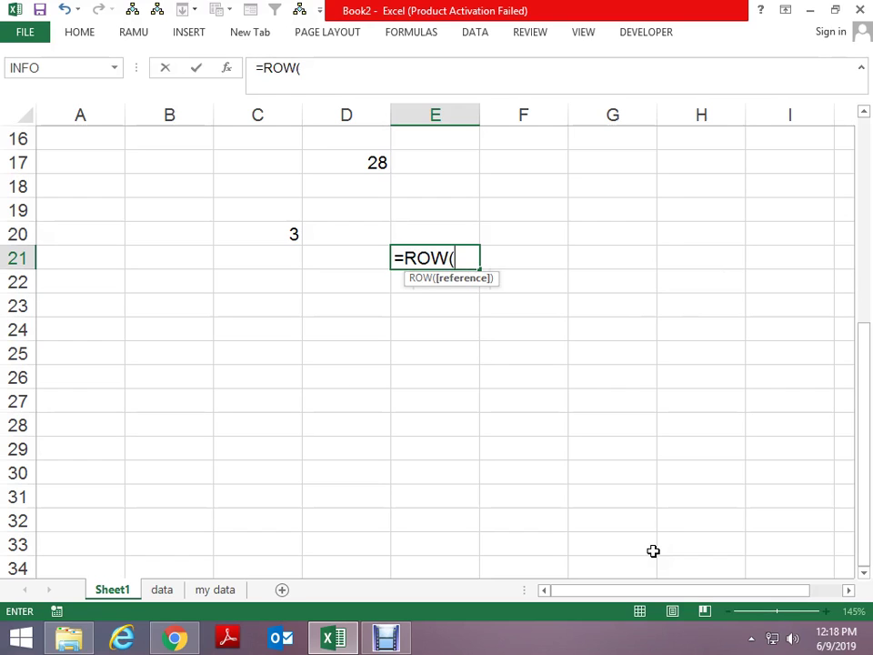
key("ctrl+Return")
Step: Enter =COLUMN(A15) in E23 so it shows 1
key("Down")
key("Down")
type("=cel")
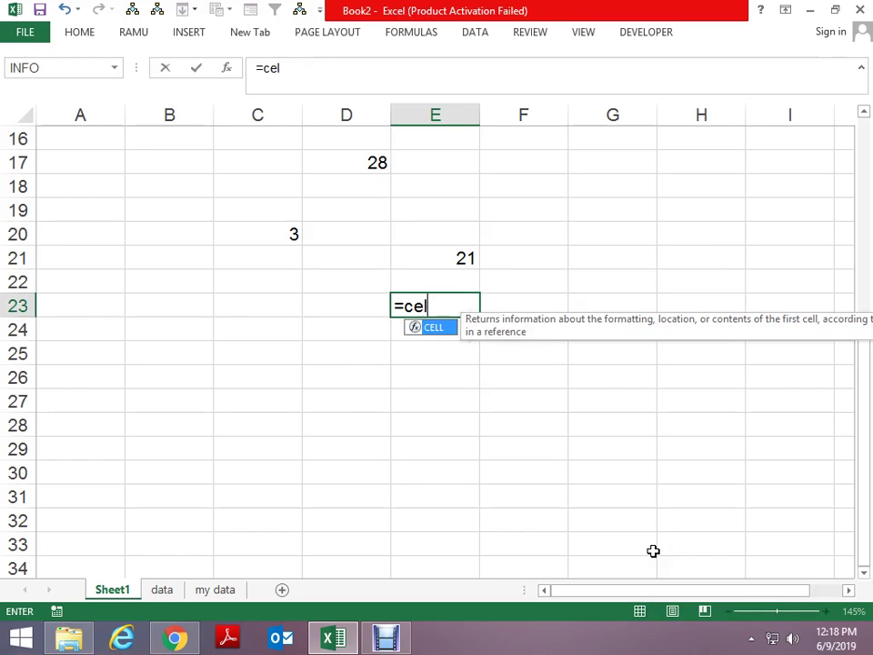
type("l")
key("Tab")
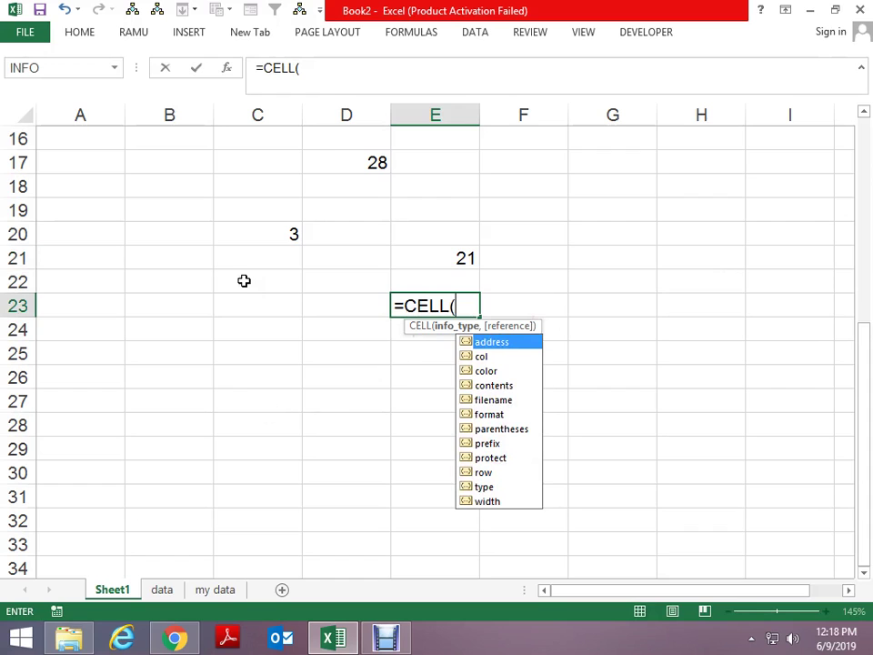
key("BackSpace")
key("BackSpace")
key("BackSpace")
type("column")
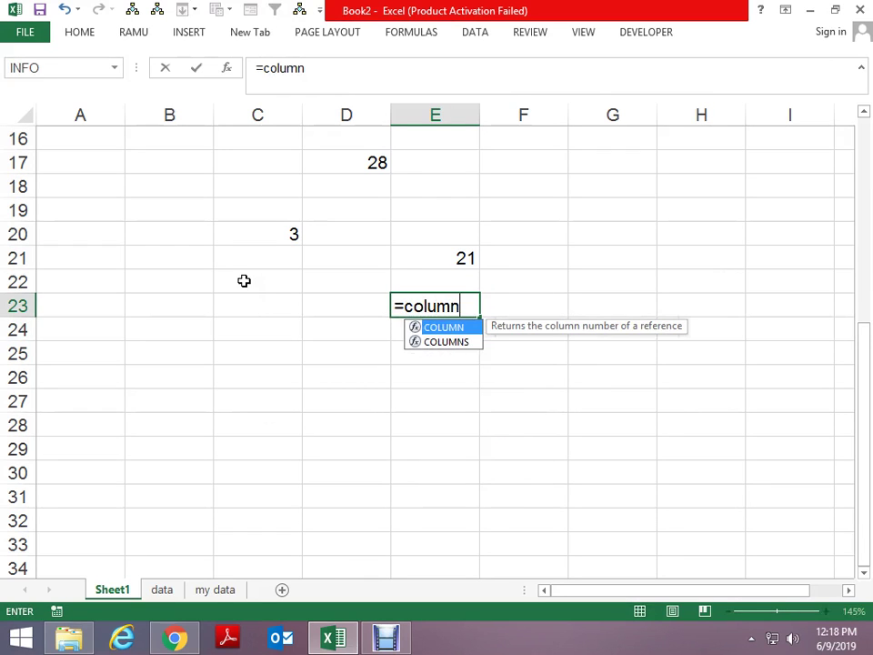
key("Tab")
scroll(82, 173, "up", 1)
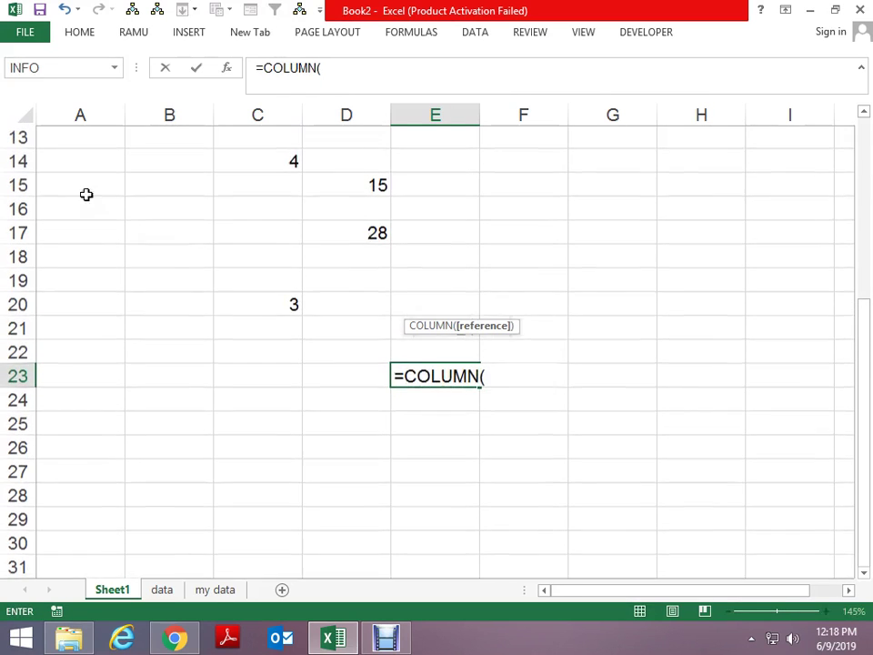
left_click(90, 182)
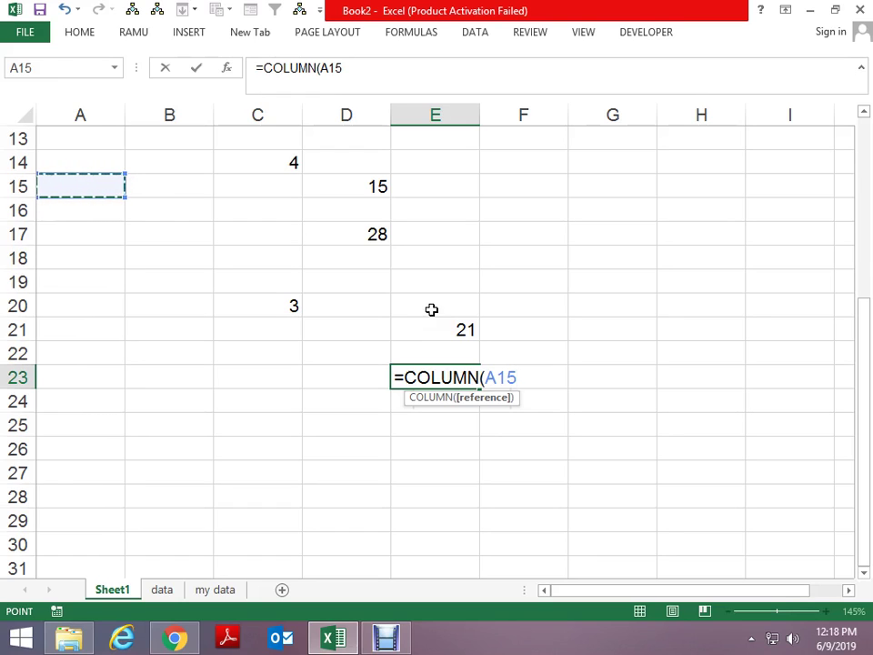
key("Return")
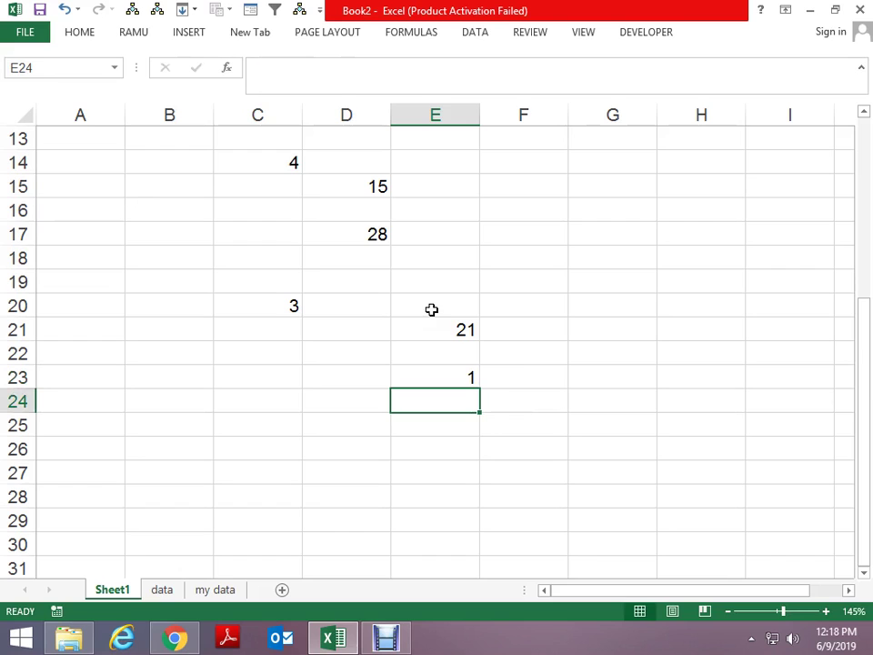
Step: Enter =ROW(C15) in E24 so it returns 15
type("=row")
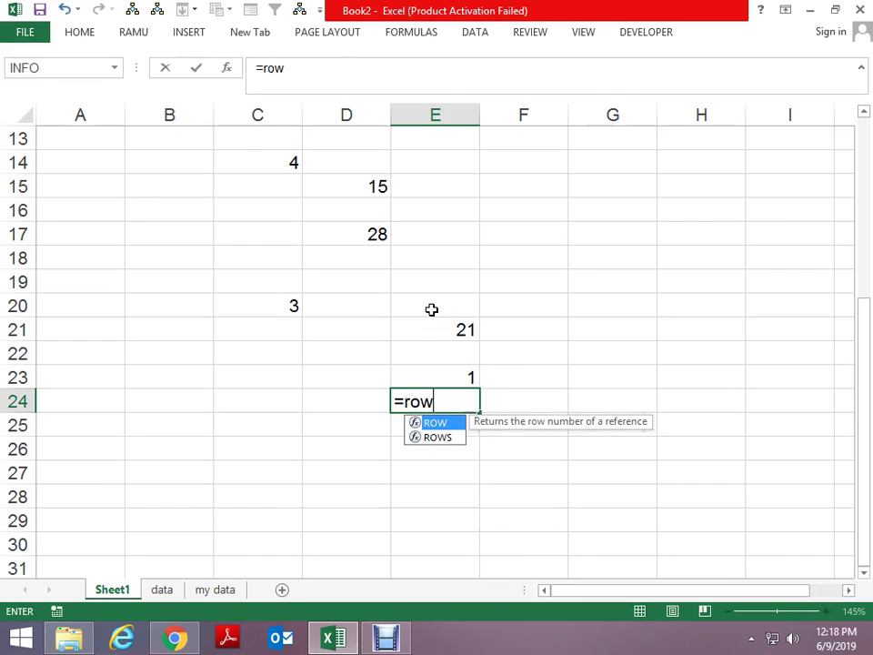
key("Tab")
scroll(277, 230, "up", 2)
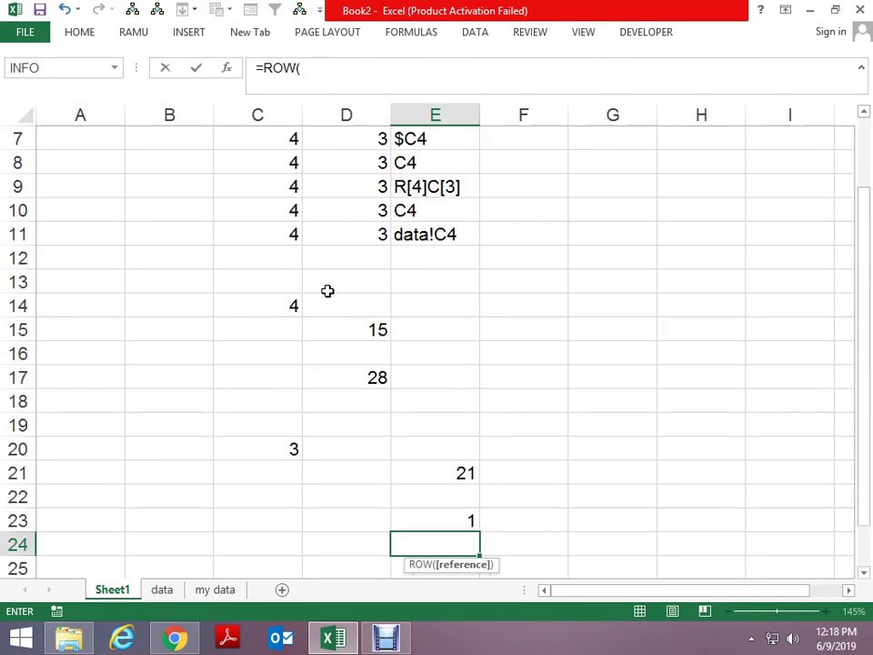
scroll(327, 290, "down", 1)
left_click(256, 260)
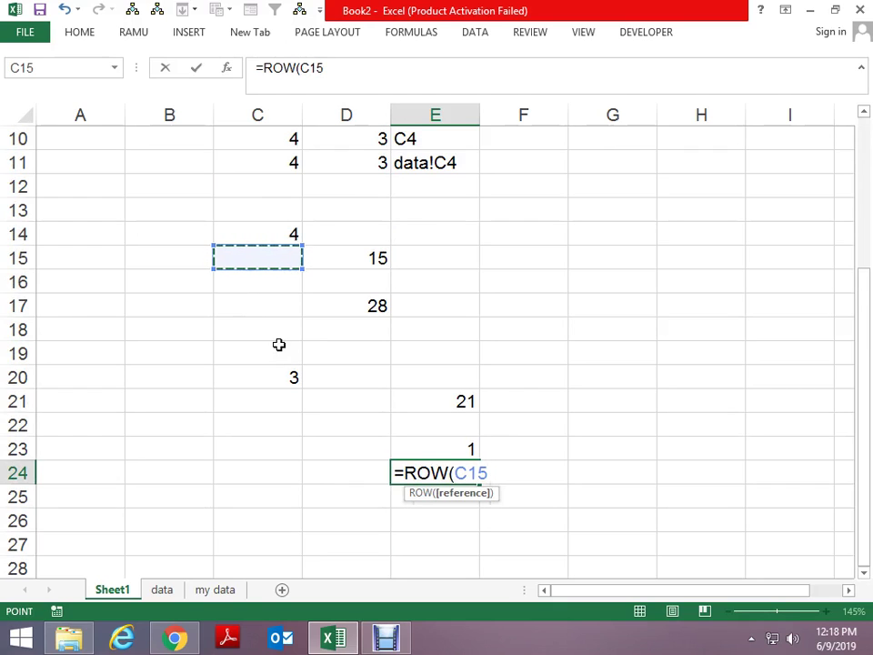
key("Return")
key("Up")
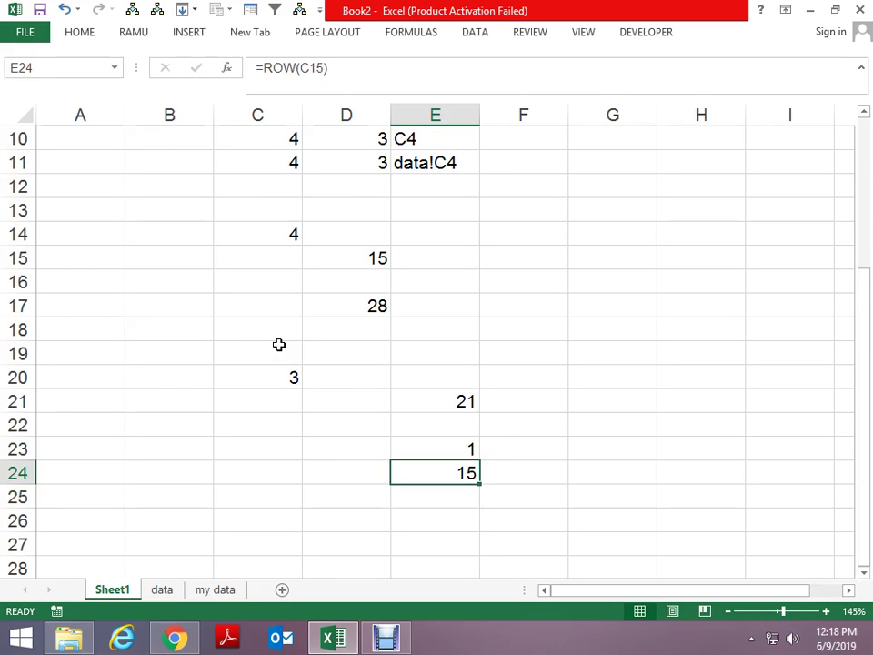
key("Down")
key("Down")
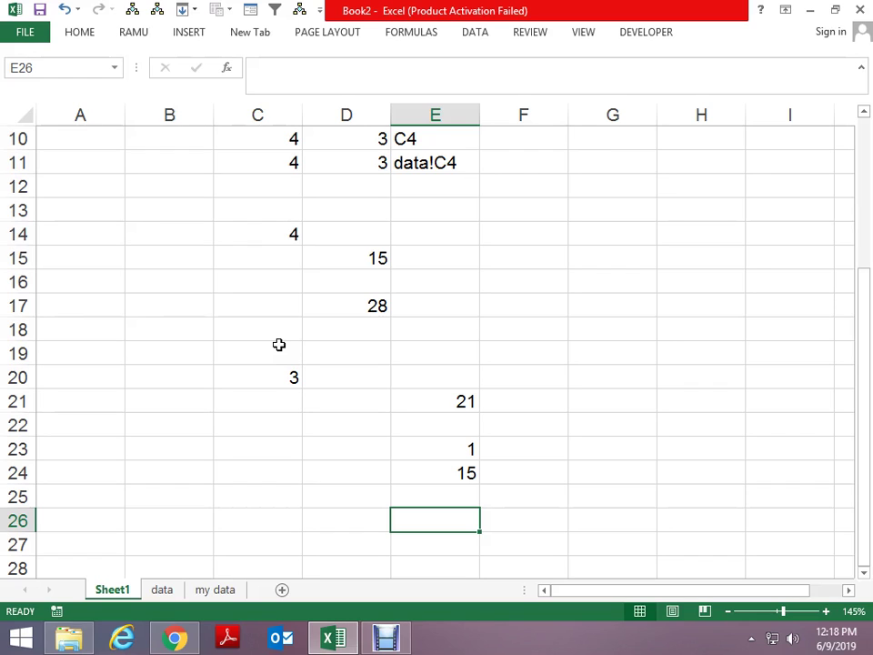
Step: Open and close Find and Replace, dismiss the Alt+E shortcut hints, and select cell E15
key("ctrl+h")
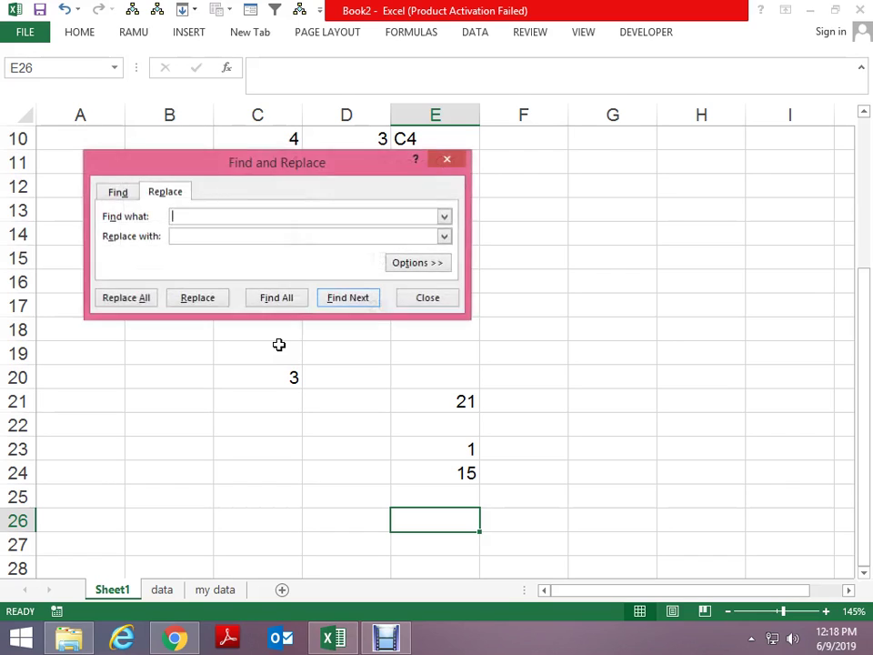
key("Escape")
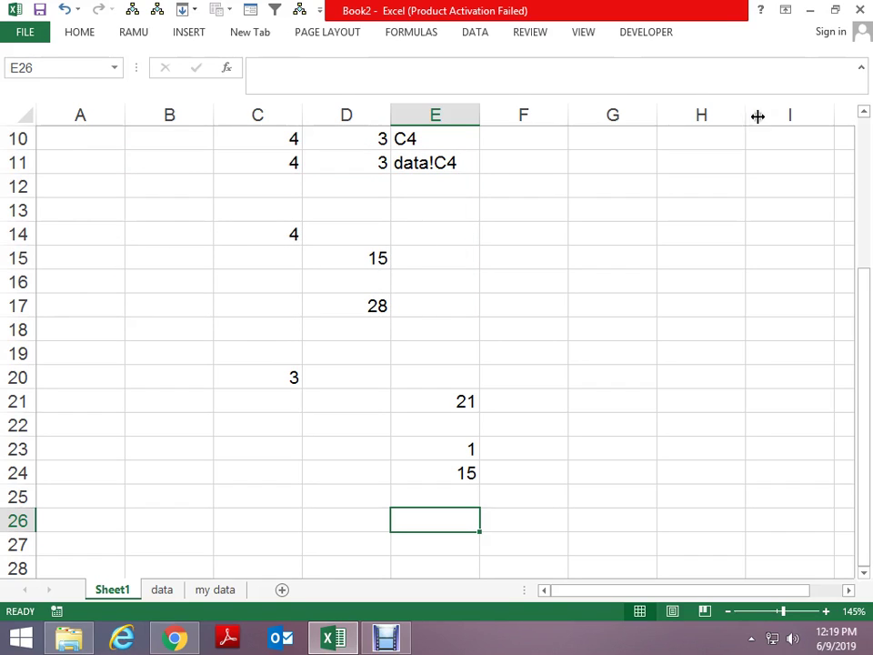
left_click(541, 353)
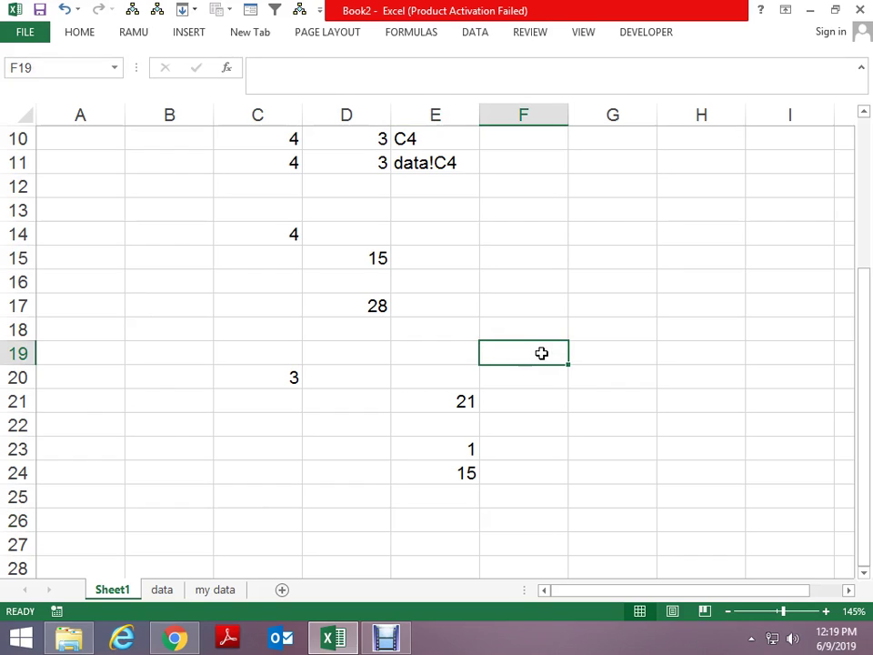
key("alt+e")
key("Escape")
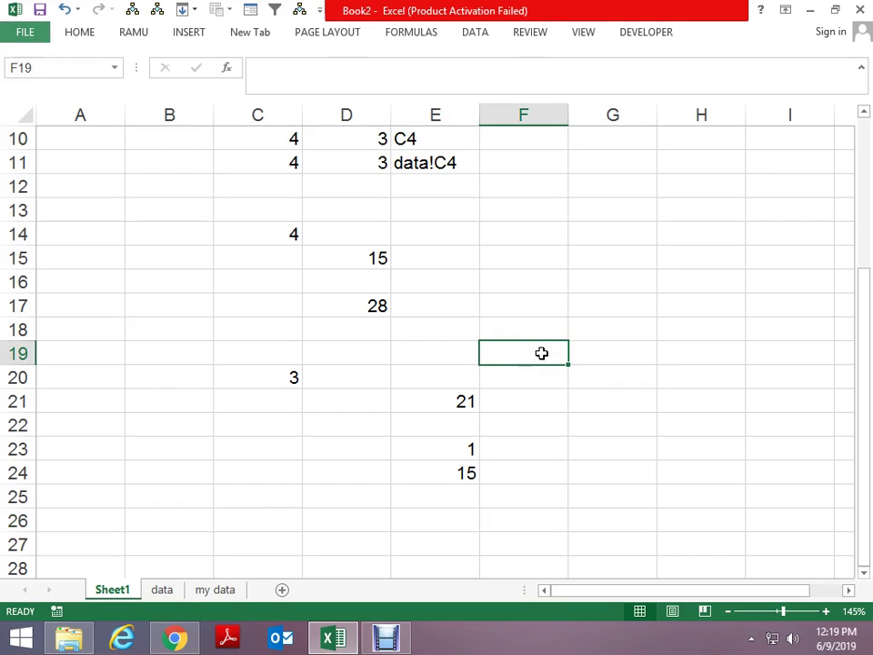
left_click(477, 260)
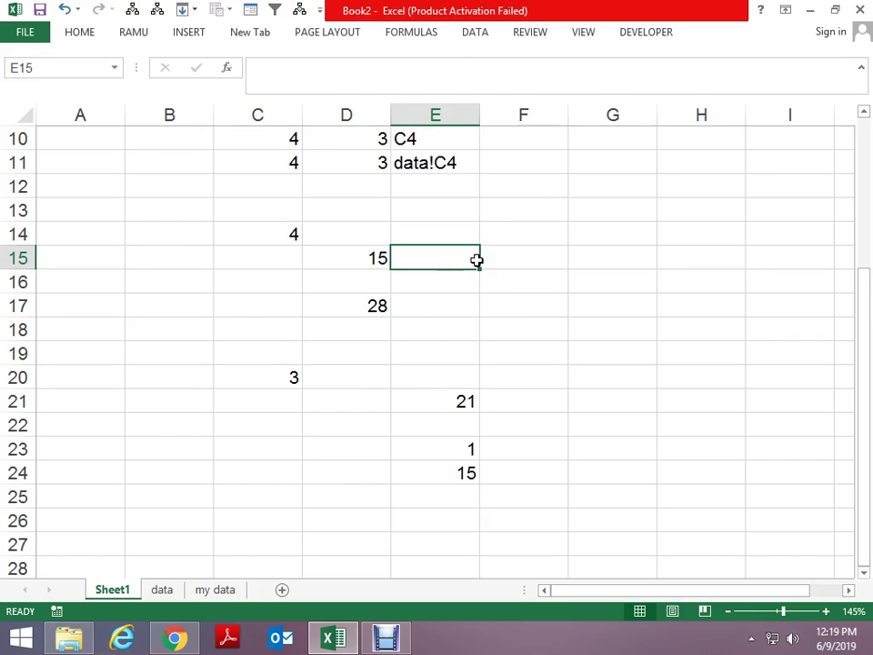
Step: Pin the ribbon open and preview the Insert Hyperlink dialog without adding a link
key("ctrl+F1")
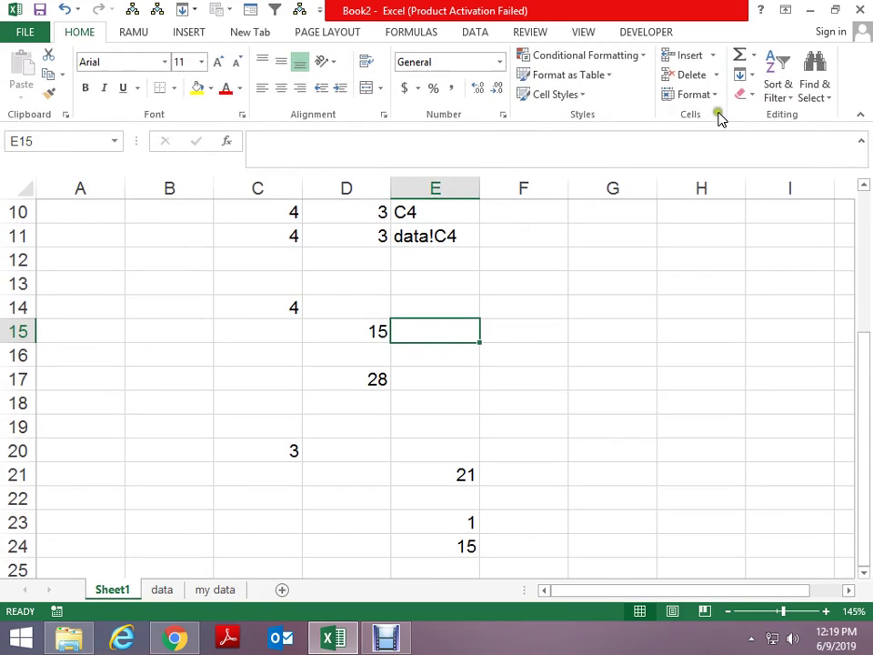
left_click(195, 34)
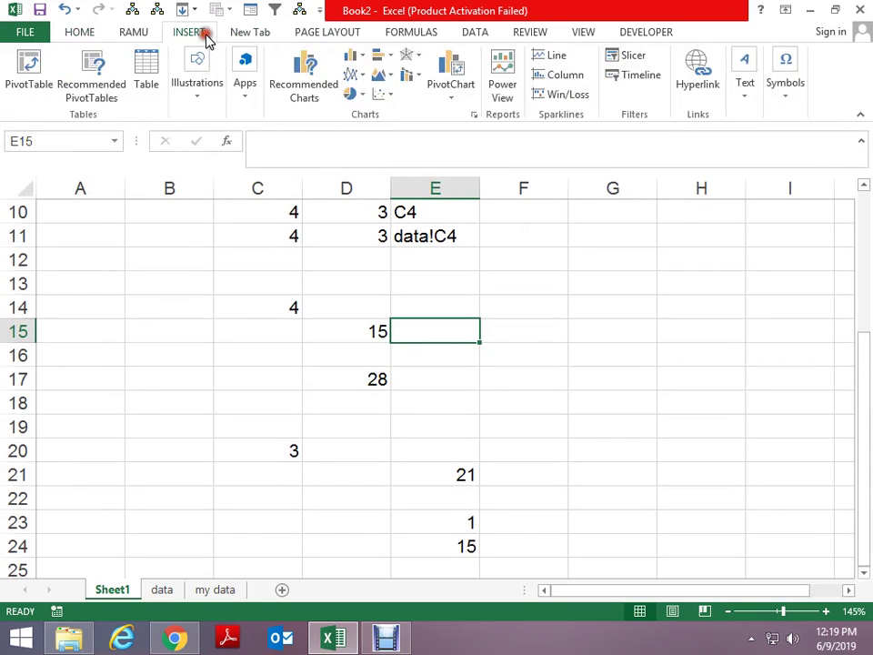
left_click(698, 73)
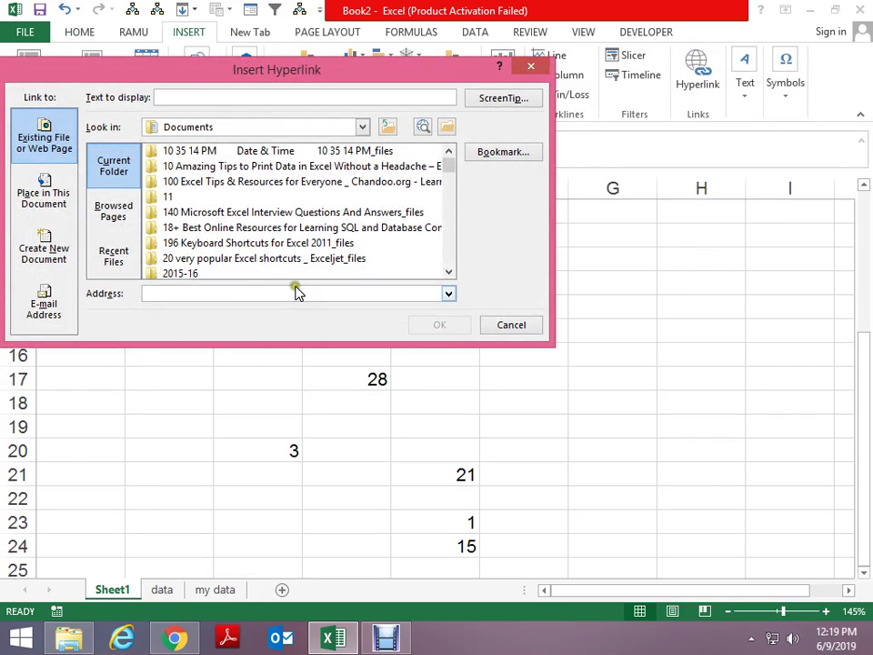
key("Escape")
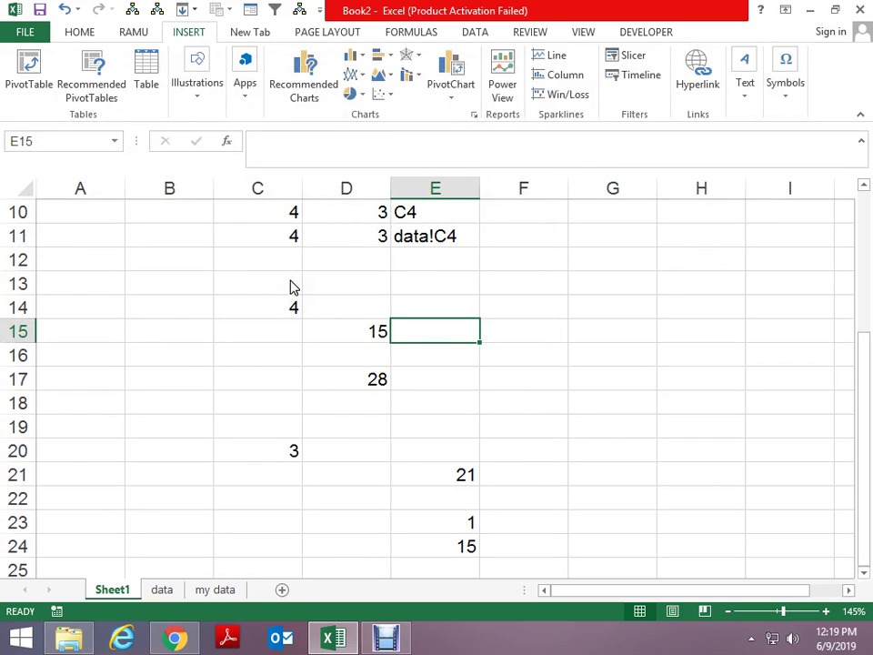
Step: Enter the word 'data' in cell B42 of Sheet1
scroll(426, 445, "down", 2)
scroll(388, 466, "down", 7)
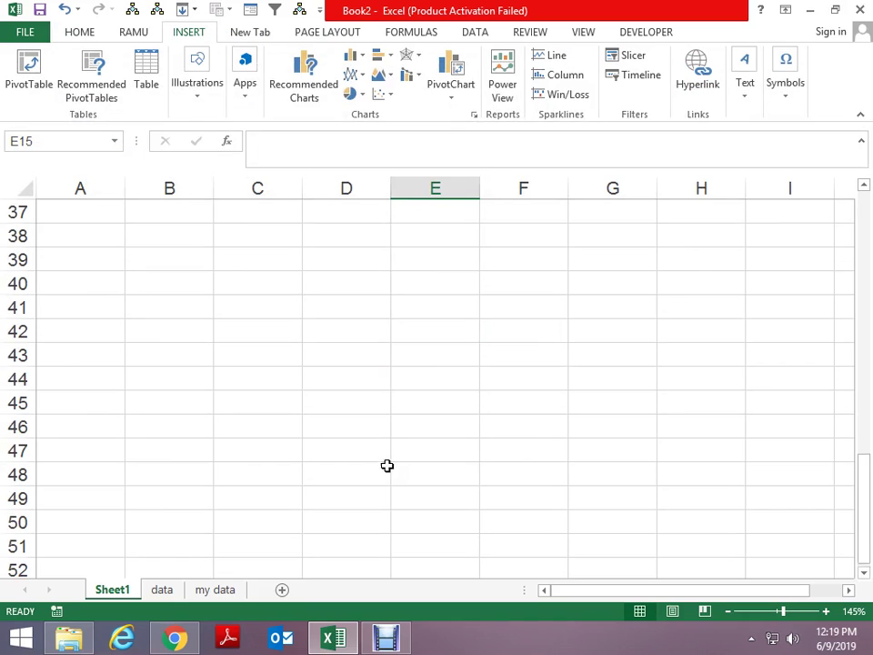
left_click(166, 350)
left_click(150, 326)
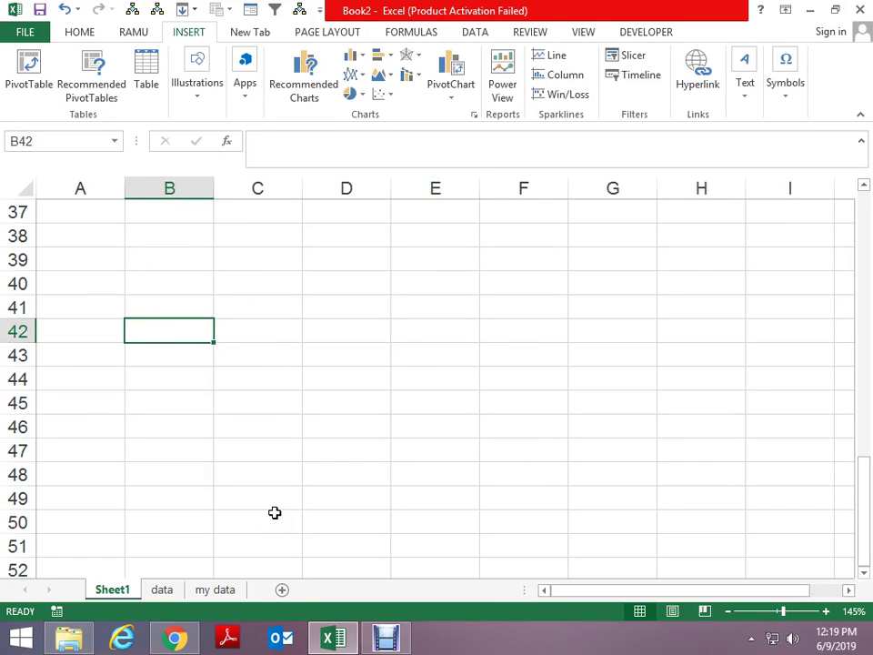
type("dat")
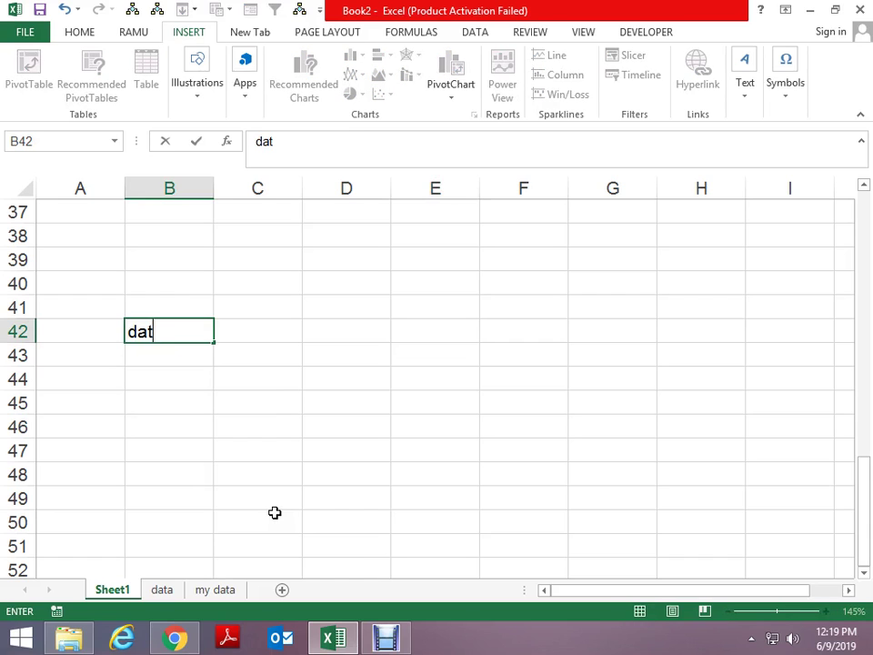
type("a")
key("Return")
Step: Add a new worksheet named data2
left_click(289, 563)
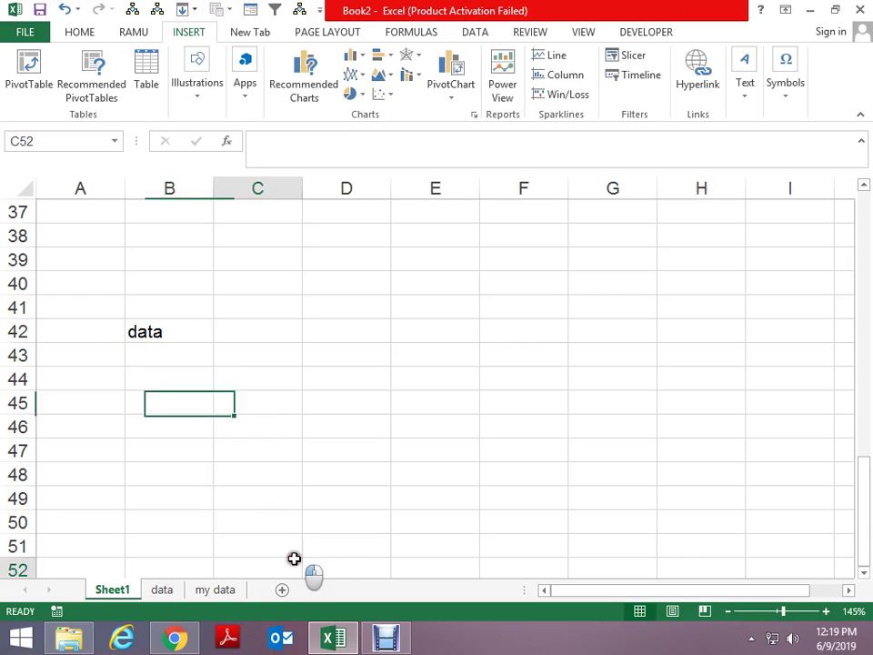
left_click(220, 591)
left_click(280, 591)
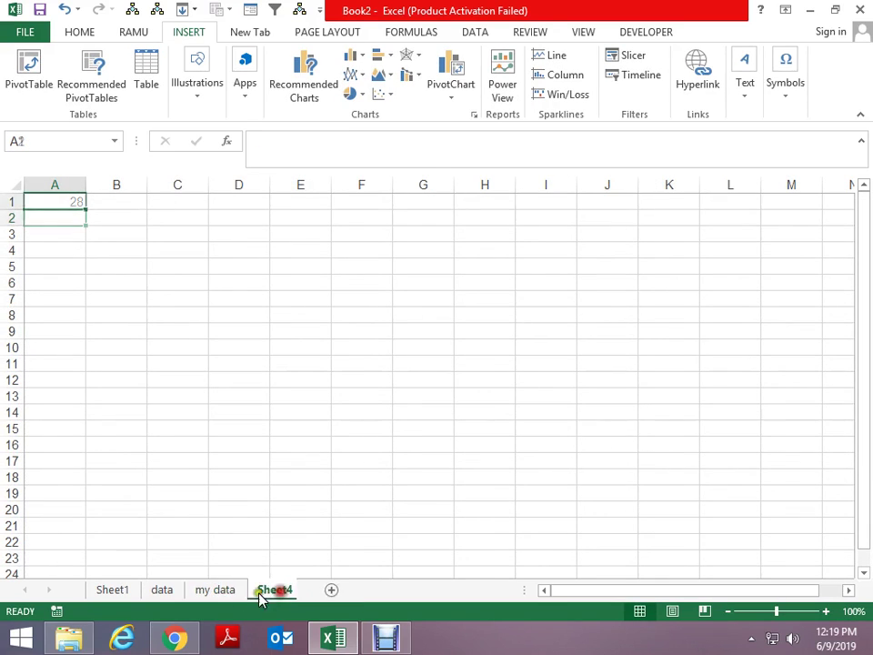
type("dat")
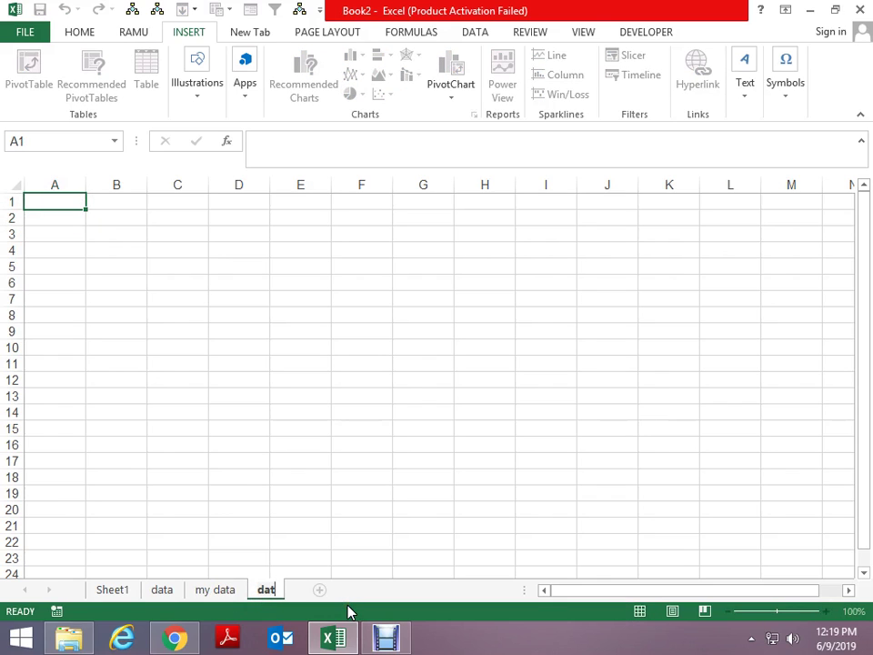
type("a2")
key("Return")
Step: Enter 560 in A1 of the data2 sheet
key("ctrl+Page_Up")
key("ctrl+Page_Up")
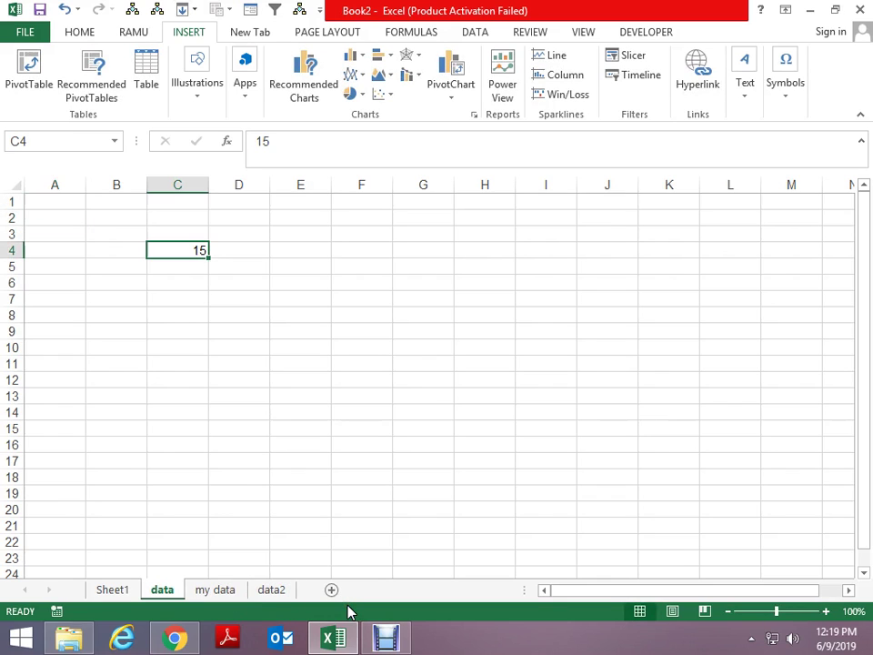
key("ctrl+Page_Down")
key("ctrl+Page_Down")
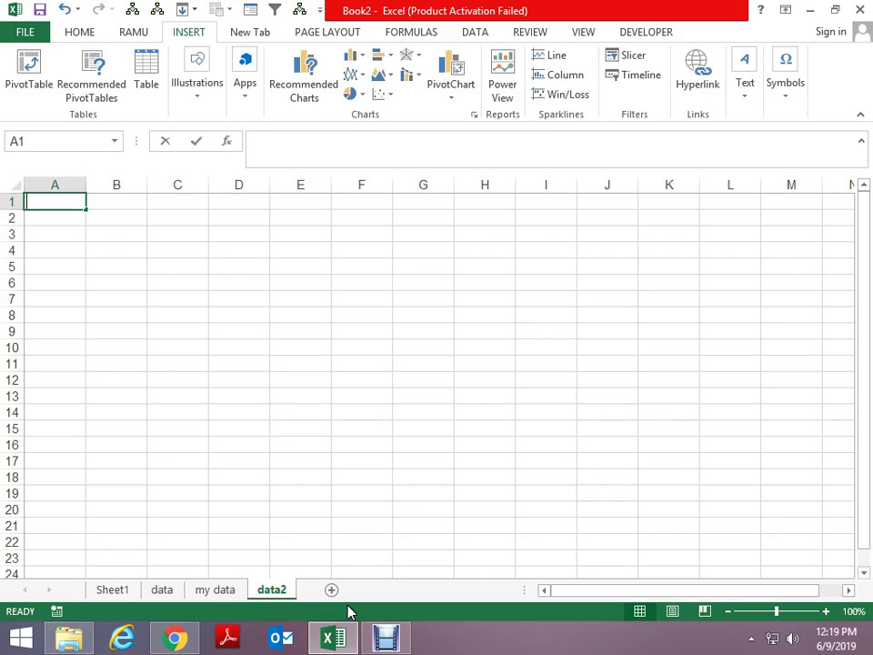
type("55")
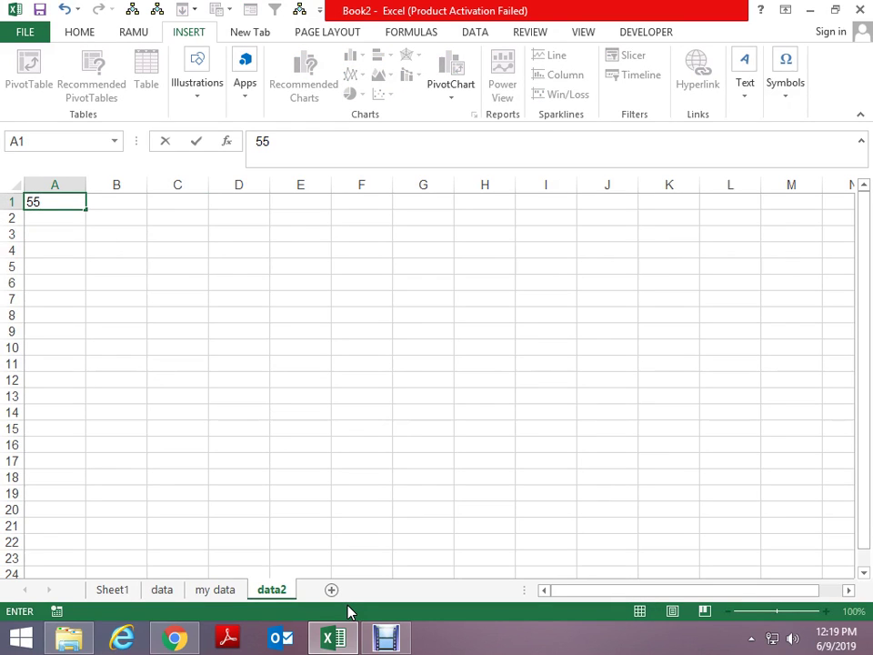
key("BackSpace")
type("60")
key("ctrl+Return")
Step: Enter 12 in A1 of the data sheet
key("ctrl+Page_Up")
key("ctrl+Page_Up")
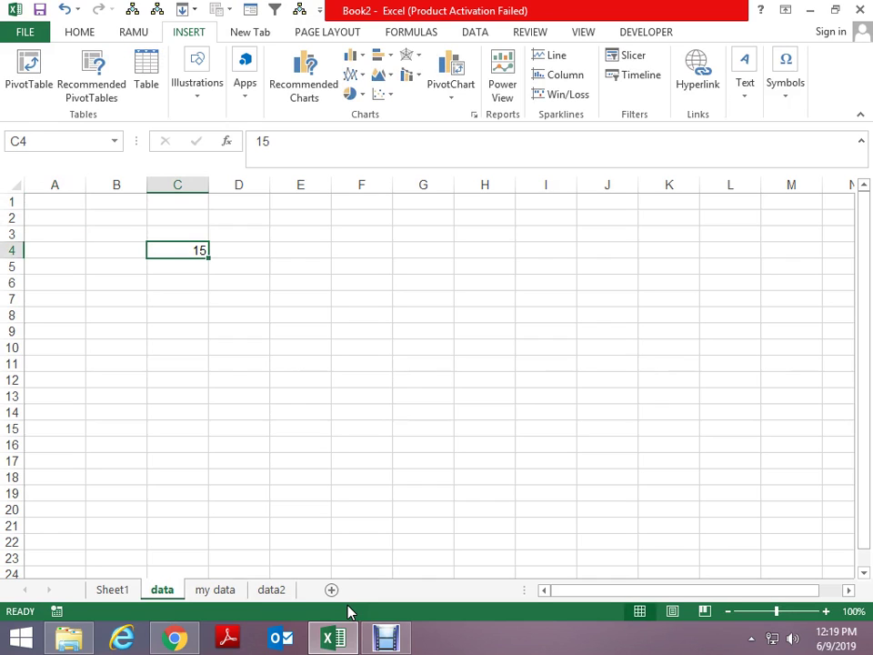
key("ctrl+Home")
type("12")
key("ctrl+Return")
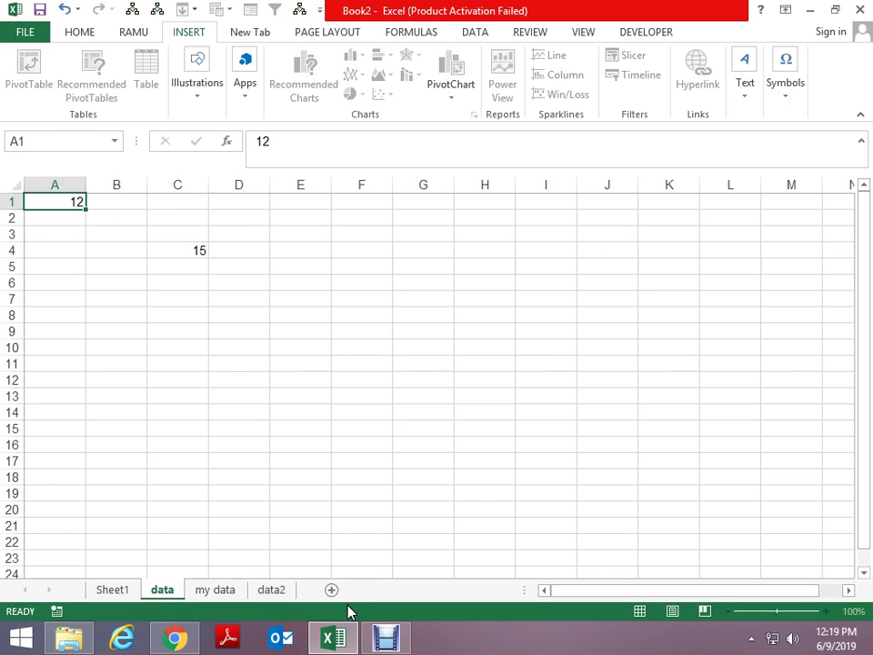
key("Return")
Step: Check A1 on the my data, data and data2 sheets, then return to Sheet1
key("ctrl+Page_Down")
key("ctrl+Home")
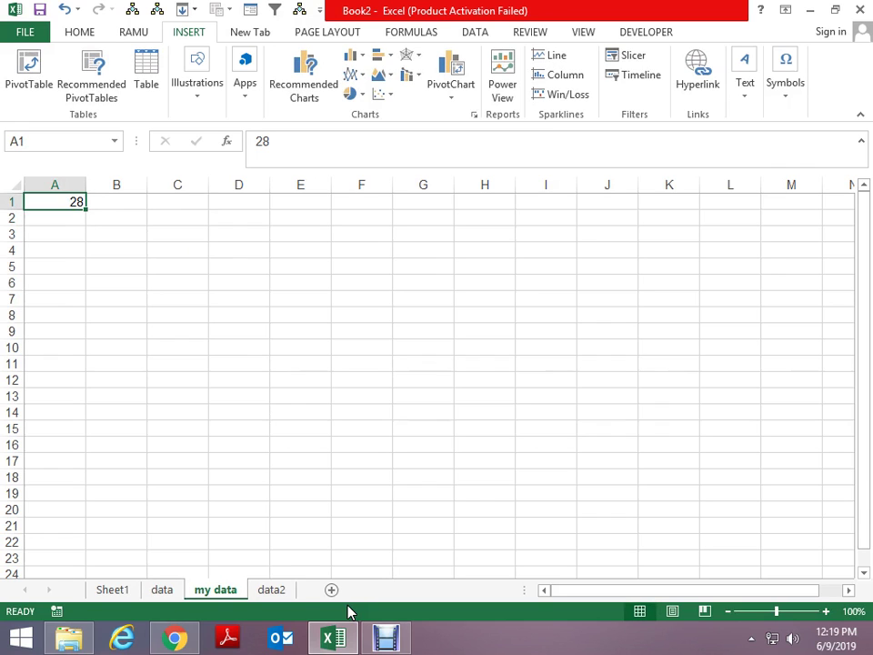
key("ctrl+Page_Up")
key("ctrl+Home")
key("ctrl+Page_Down")
key("ctrl+Page_Down")
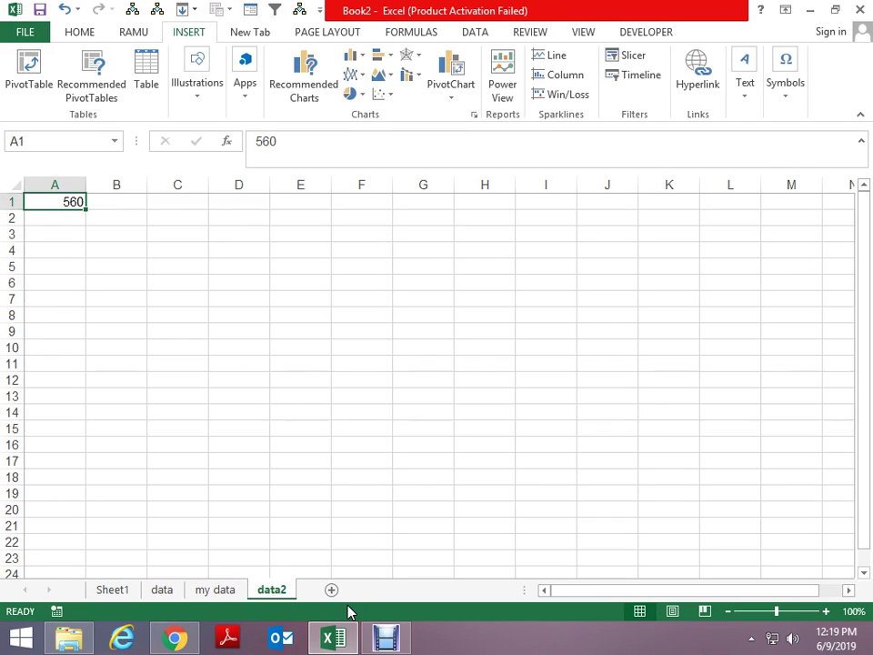
key("ctrl+Page_Up")
key("ctrl+Page_Up")
key("ctrl+Page_Up")
Step: Enter a1 in C42 and build data!a1 in D42 with =B42&"!"&C42
key("Up")
key("Up")
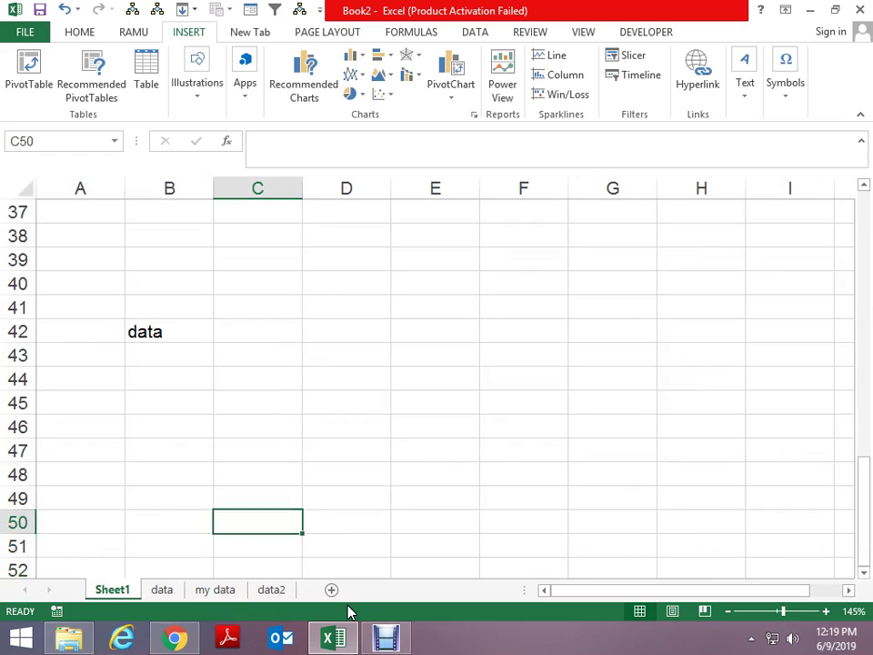
key("Up")
key("Up")
key("Up")
key("Up")
key("Up")
key("Up")
key("Up")
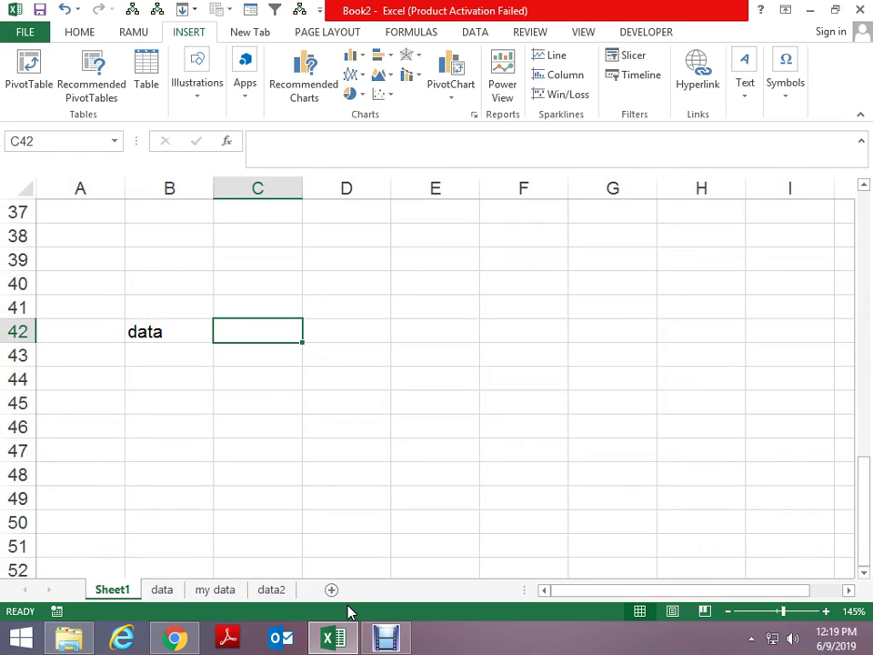
type("a1")
key("ctrl+Return")
key("Right")
type("=")
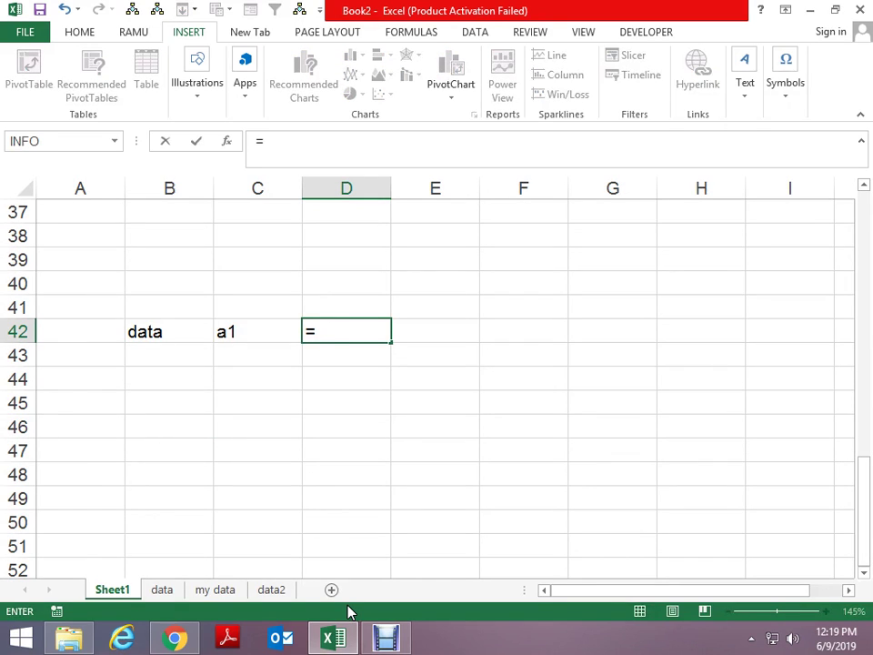
key("Left")
key("Left")
type("&")
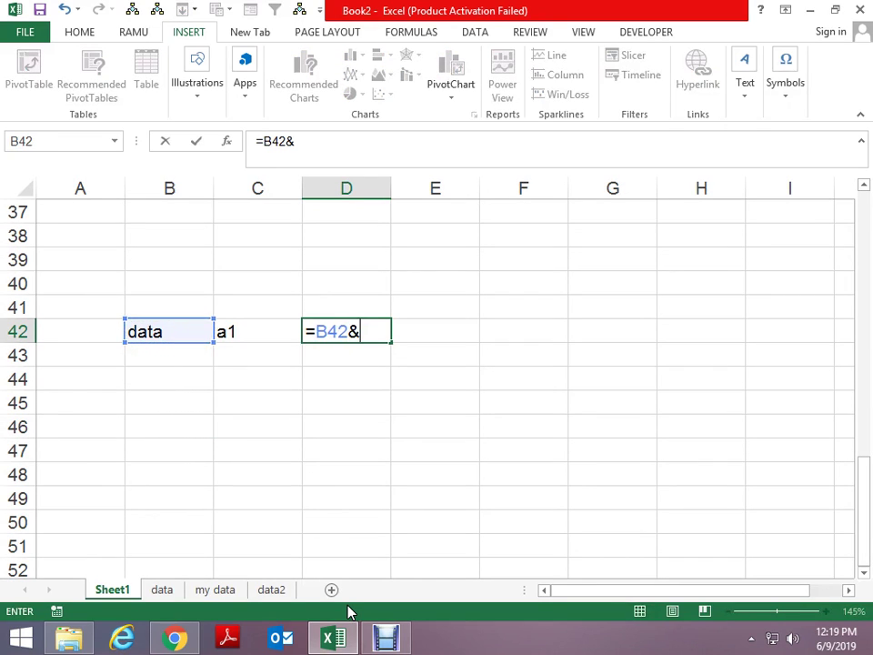
type("\"!\"")
type("&")
key("Left")
key("ctrl+Return")
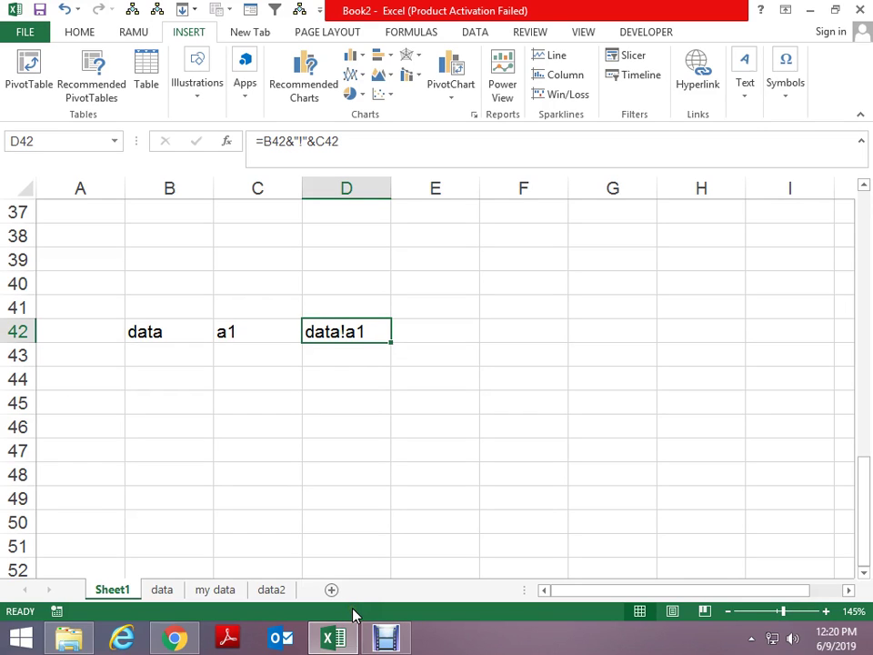
Step: Enter the folder path d:\567\ in B44
key("Left")
key("Left")
key("Down")
key("Down")
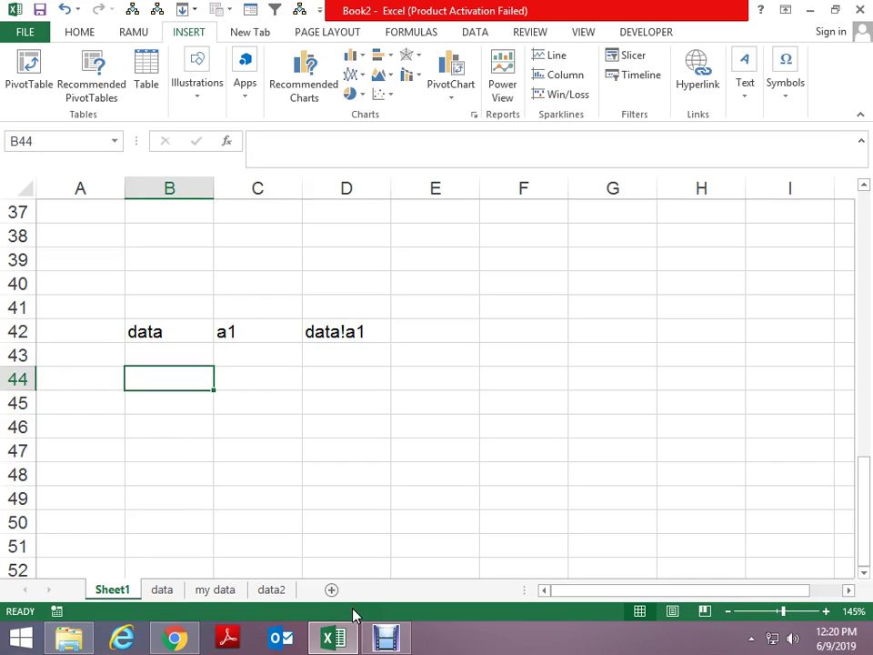
type("=")
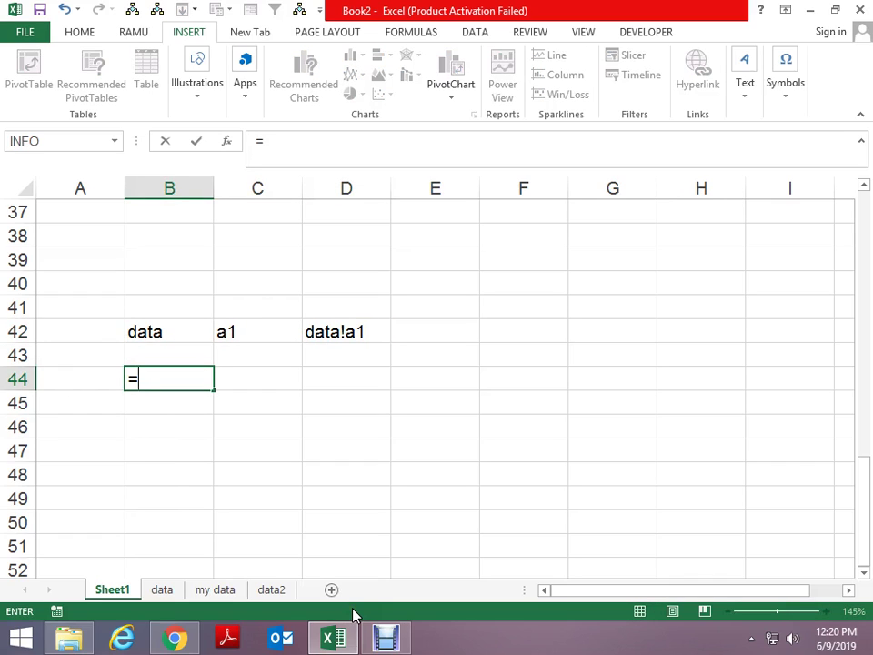
type("\"")
key("Escape")
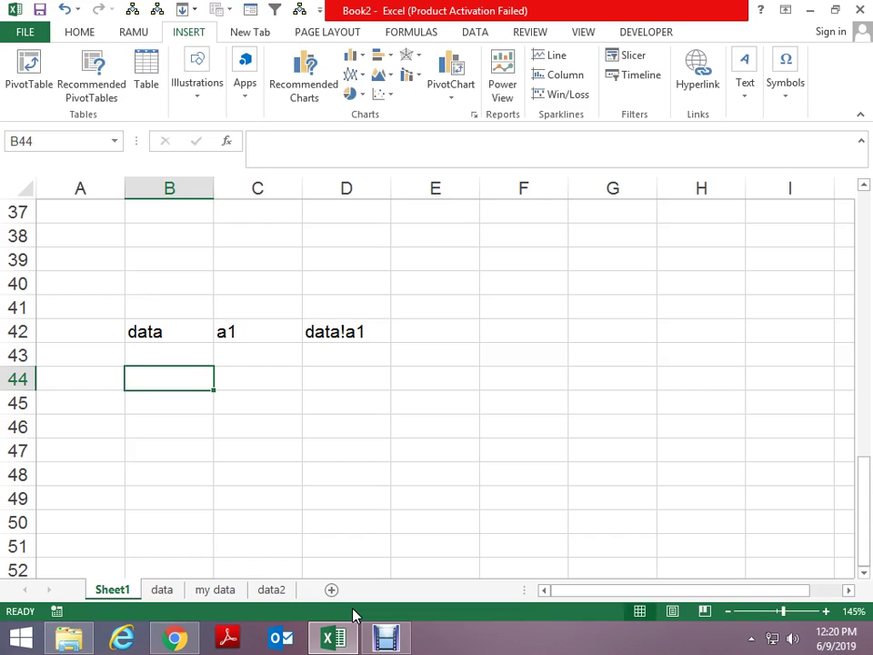
type("\"d")
key("Escape")
type("d")
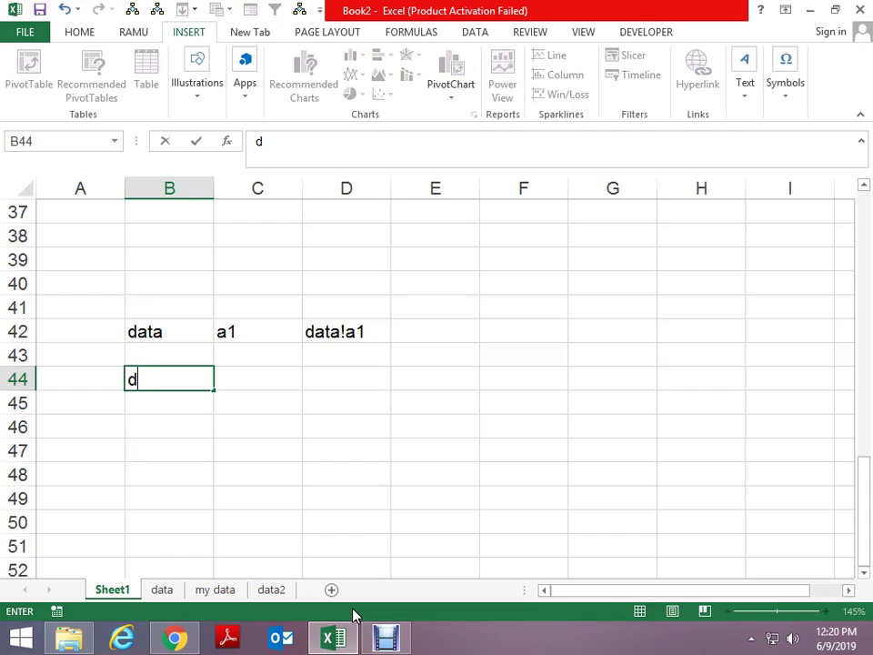
type(":\\567")
key("ctrl+Return")
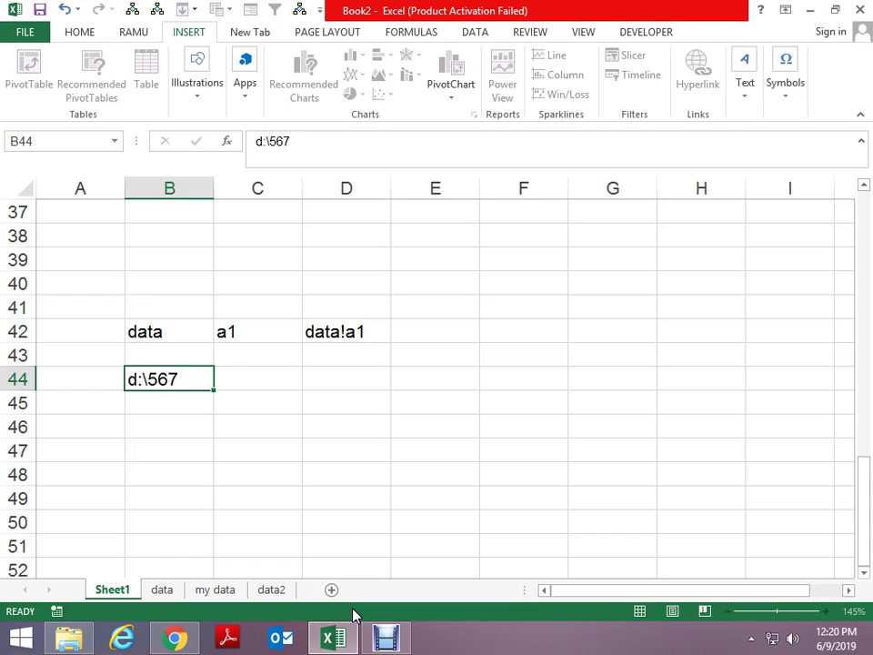
key("F2")
type("\\")
key("ctrl+Return")
Step: Open the 567 folder on drive D in File Explorer and locate A.xlsx
key("Right")
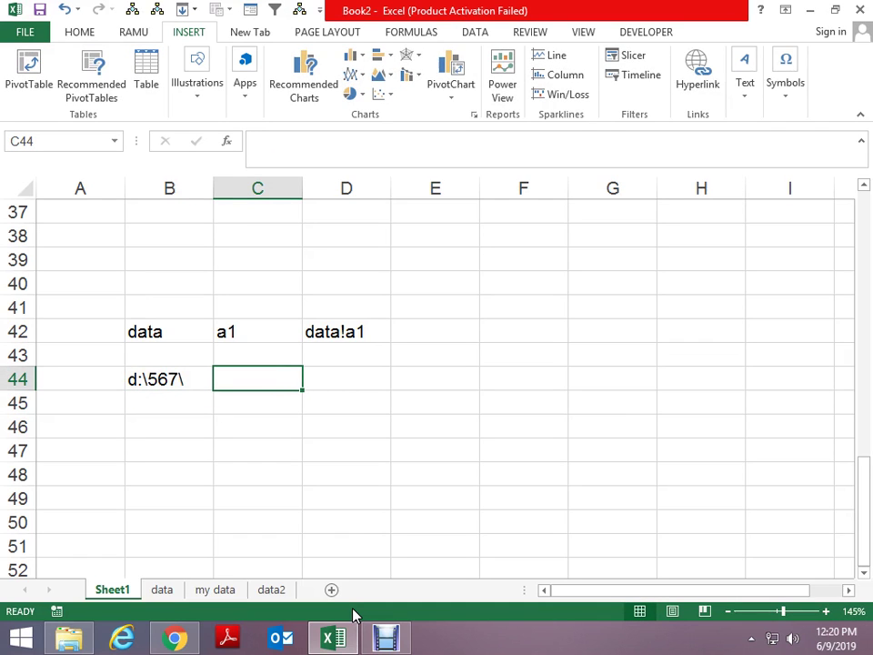
key("super+e")
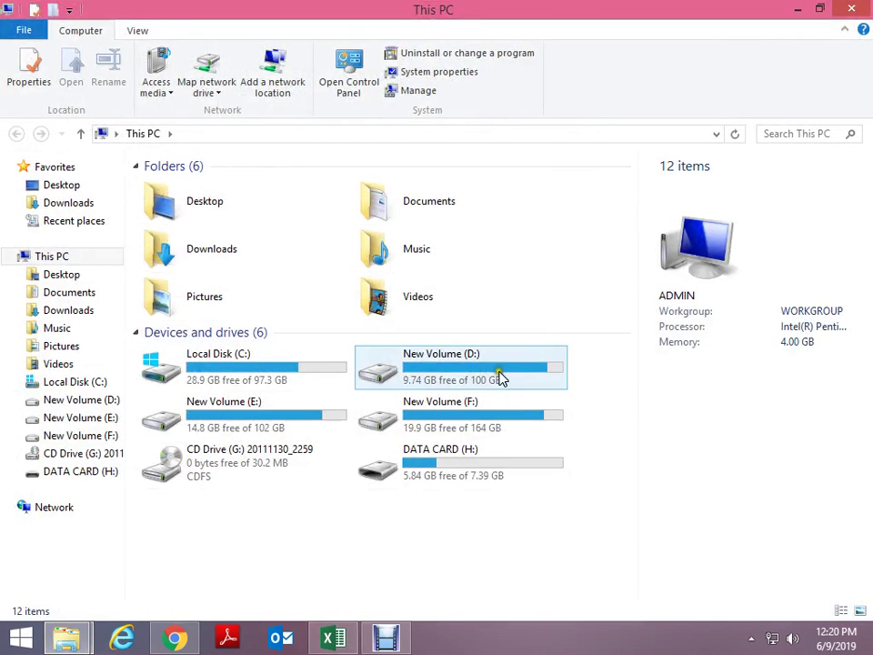
double_click(499, 376)
key("Down")
key("Down")
key("Down")
key("Return")
key("Down")
key("Down")
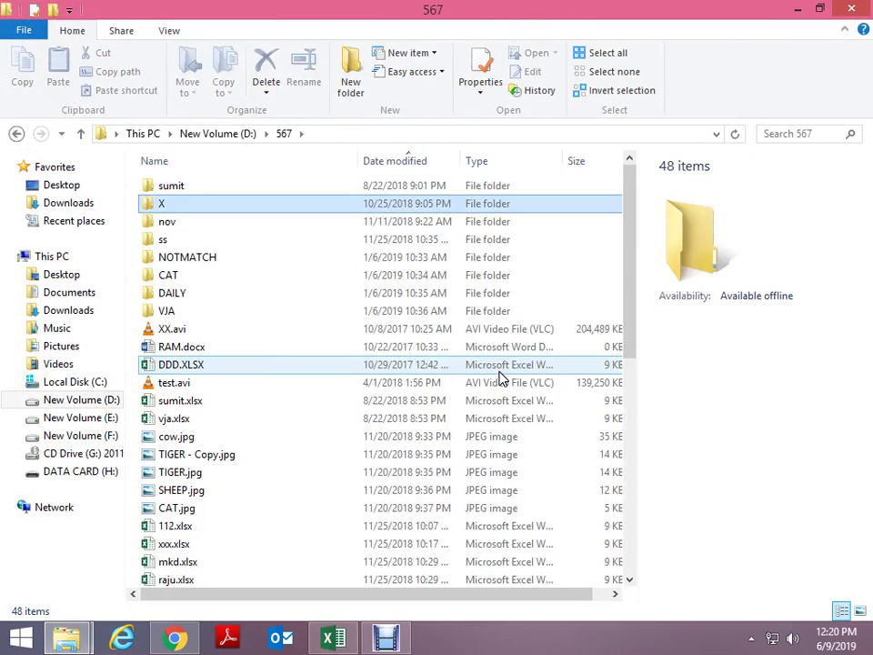
key("Down")
key("Down")
key("Down")
key("Down")
key("Down")
key("Down")
key("Down")
key("Down")
key("Down")
key("Down")
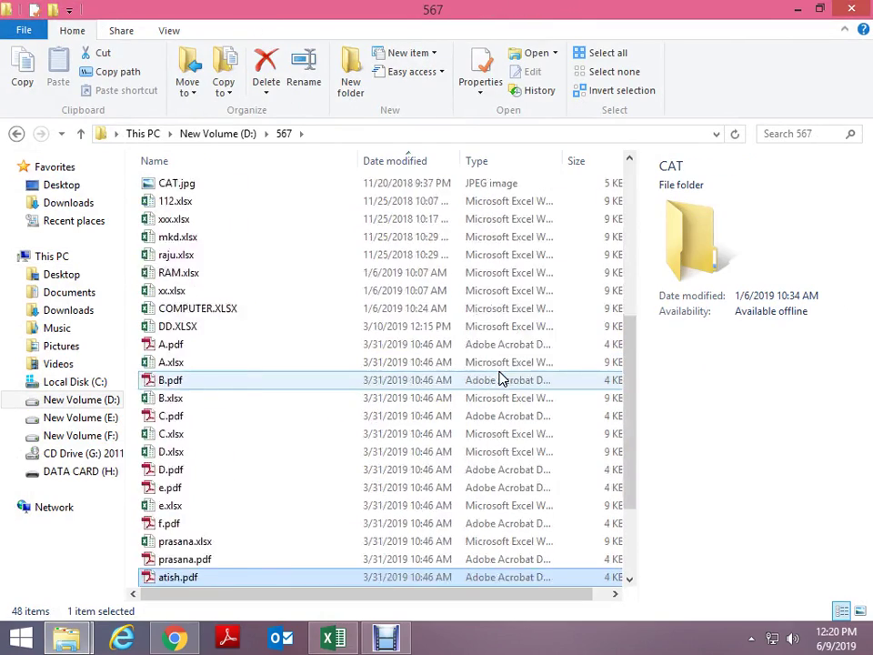
key("Down")
key("Down")
key("Down")
key("Up")
key("Up")
key("Up")
key("Up")
key("Up")
key("Up")
key("Up")
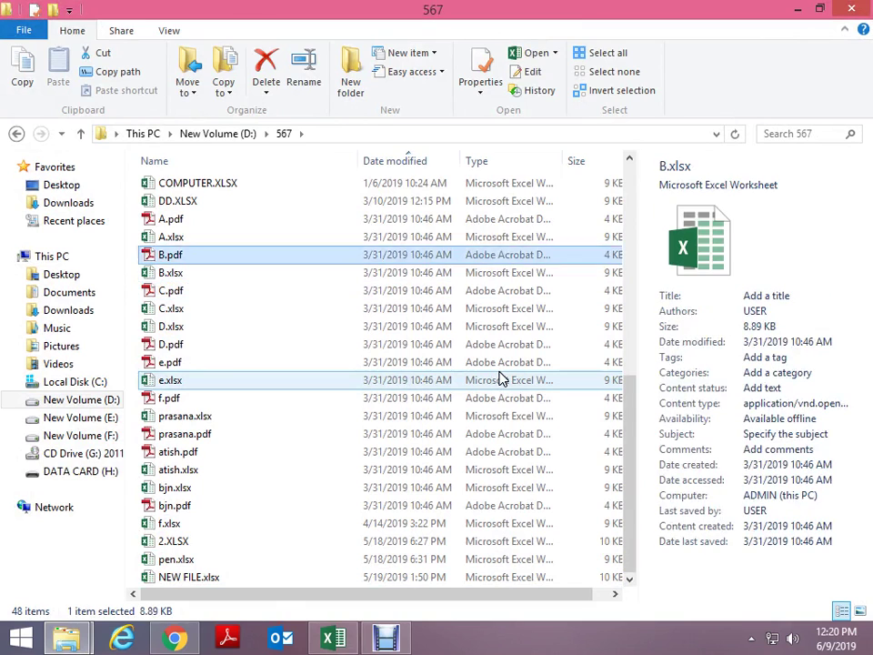
key("Up")
Step: Put A in C44 and enter =B44&C44&".XLSX" in D44, giving d:\567\A.XLSX
key("alt+Tab")
type("a")
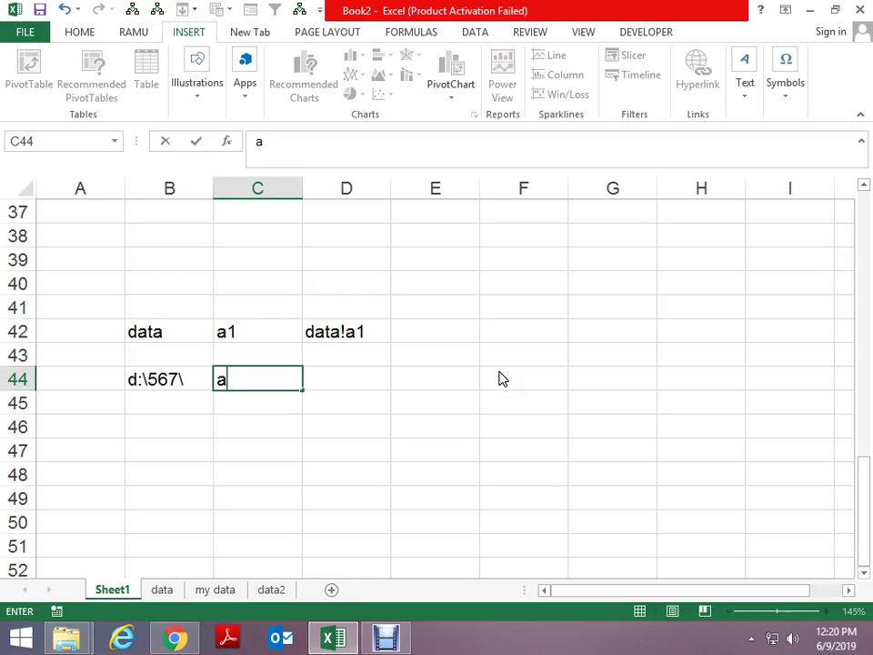
key("Up")
type("A")
key("Return")
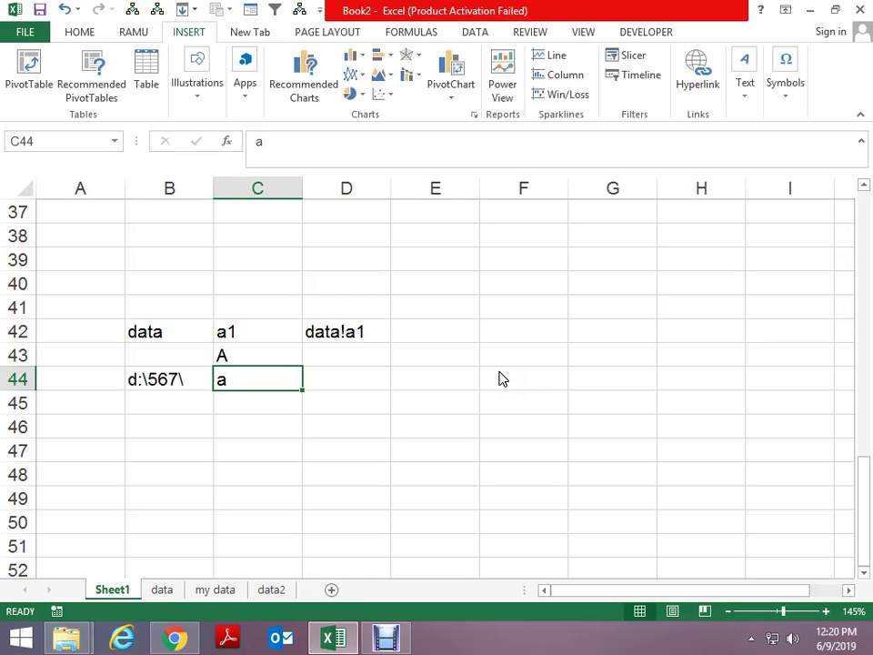
type("A")
key("Tab")
type("=")
key("Left")
key("Left")
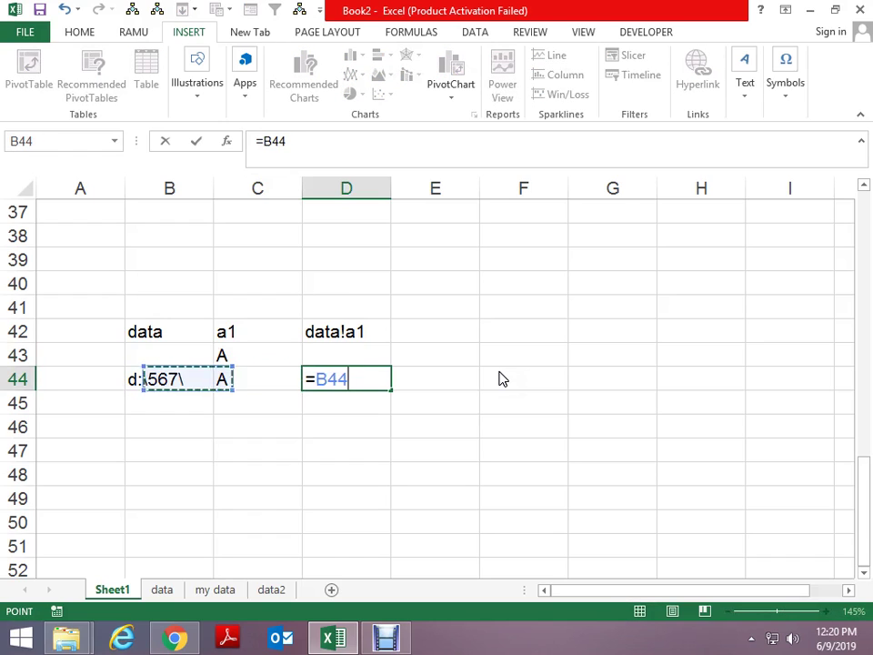
type("&")
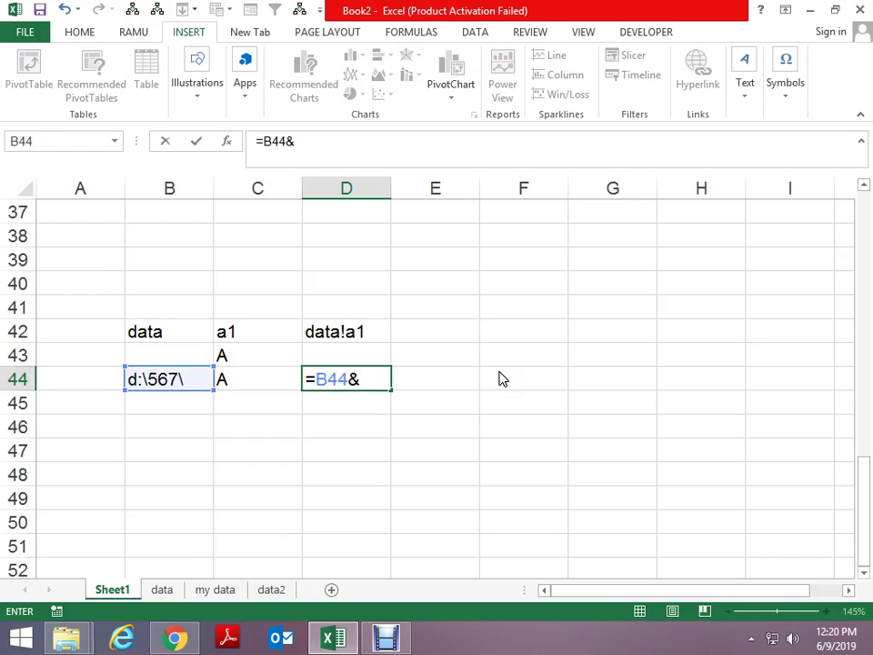
key("Left")
type("&")
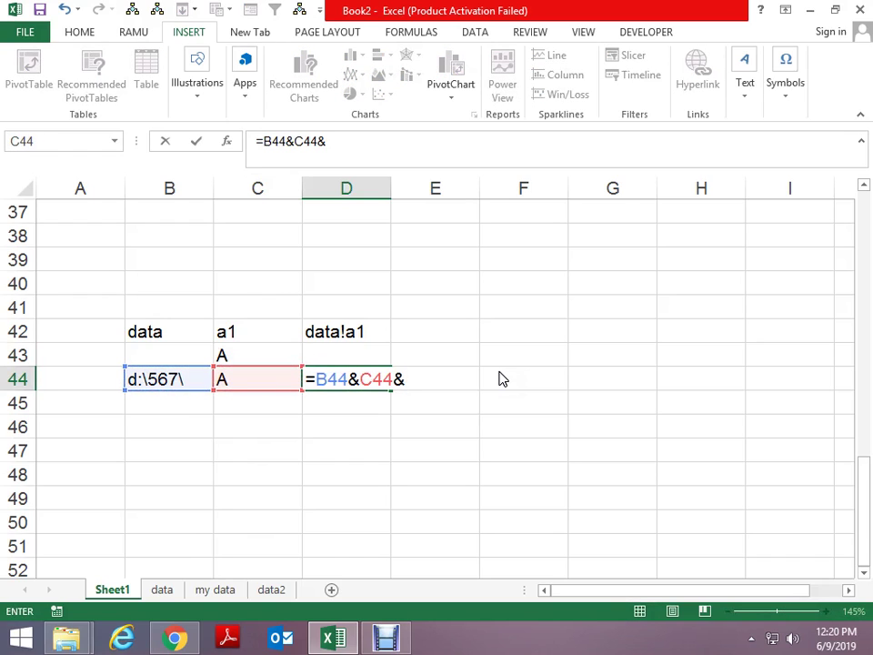
type("\"/.X")
key("BackSpace")
key("BackSpace")
key("BackSpace")
type(".XLSX\"")
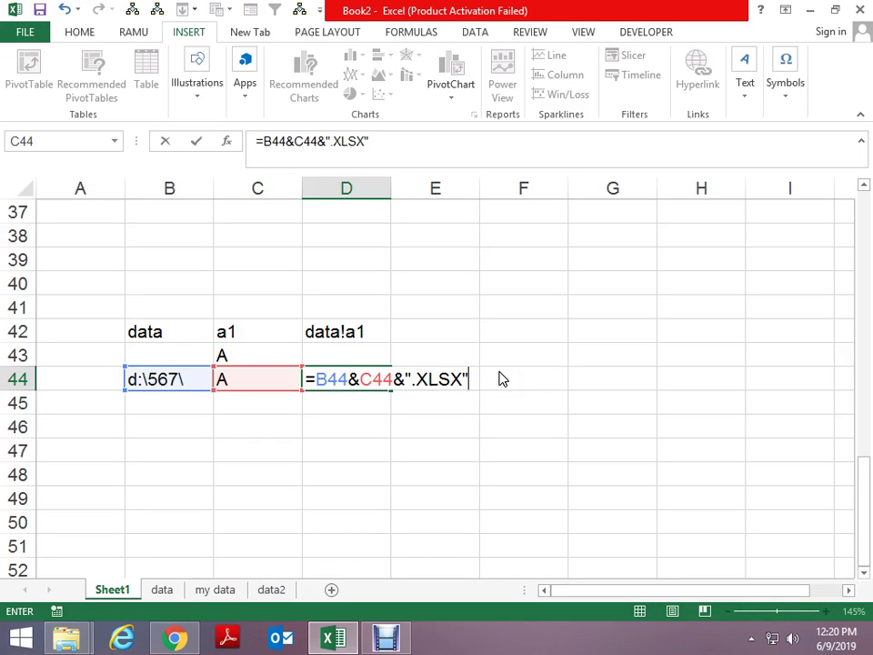
key("ctrl+Return")
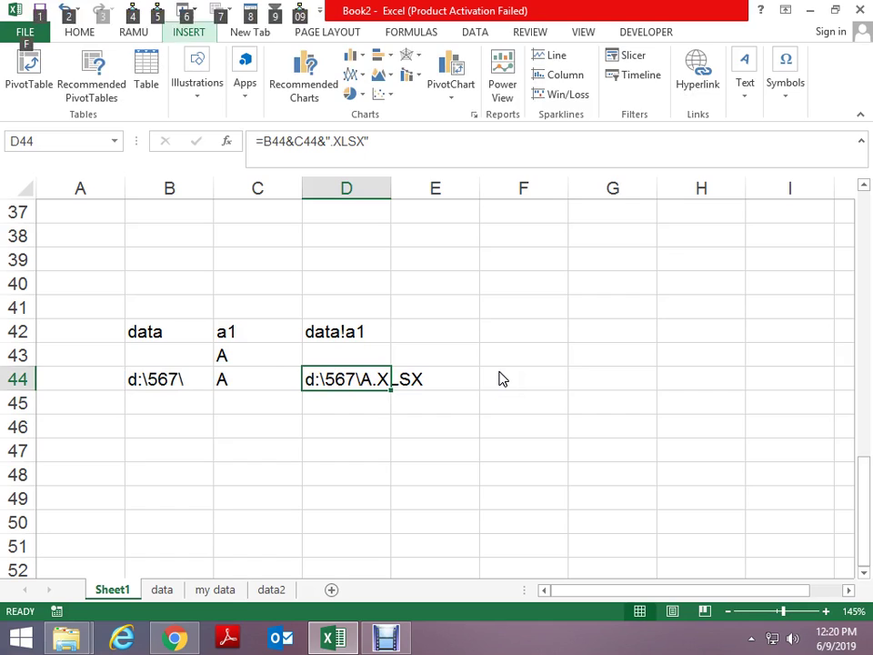
Step: Autofit column D so the full path is visible
key("alt+h")
key("o")
key("i")
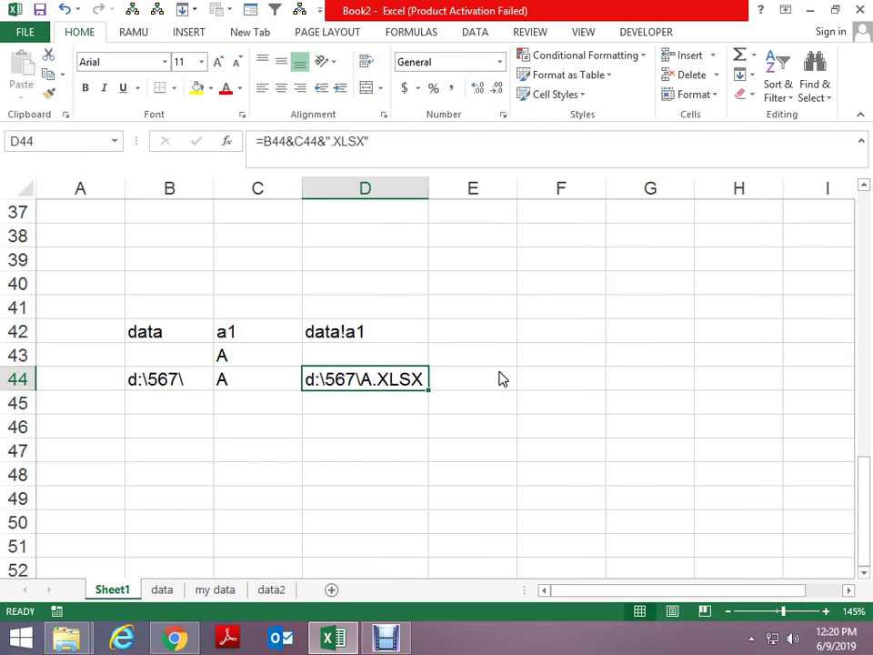
Step: Wrap D44's formula as =HYPERLINK(B44&C44&".XLSX")
key("F2")
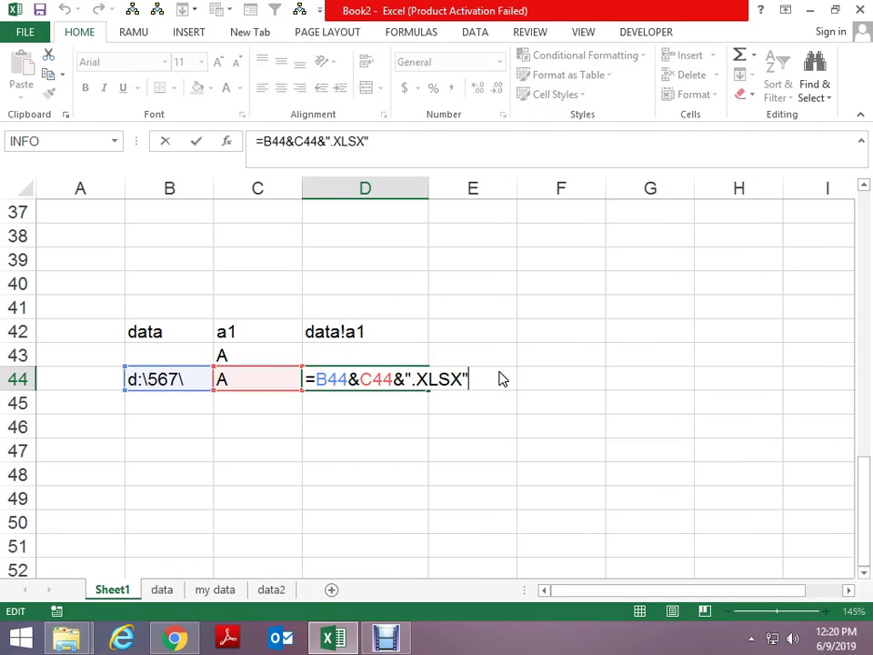
key("Home")
key("Right")
type("HYP")
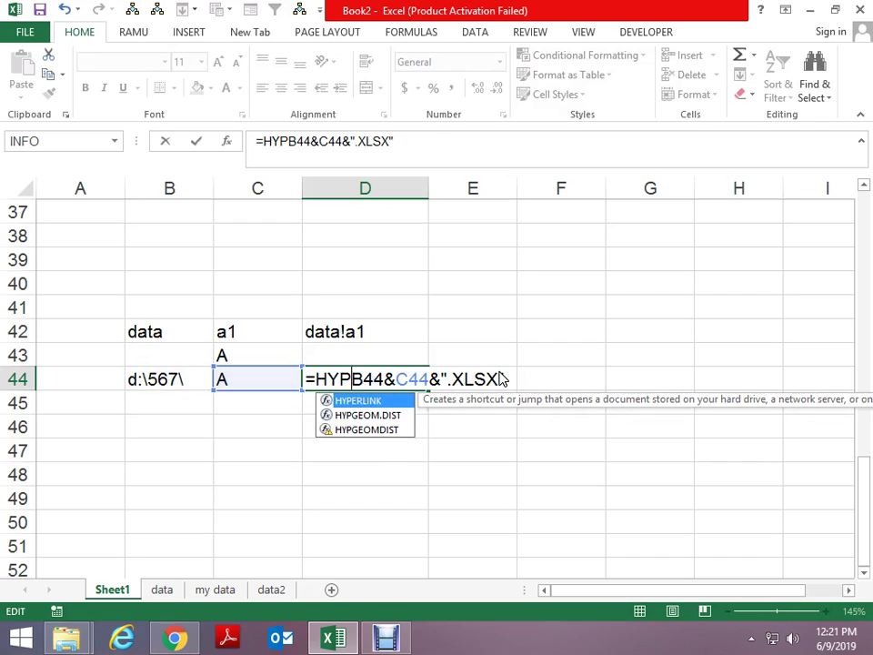
key("Tab")
key("ctrl+Right")
key("ctrl+Right")
key("ctrl+Right")
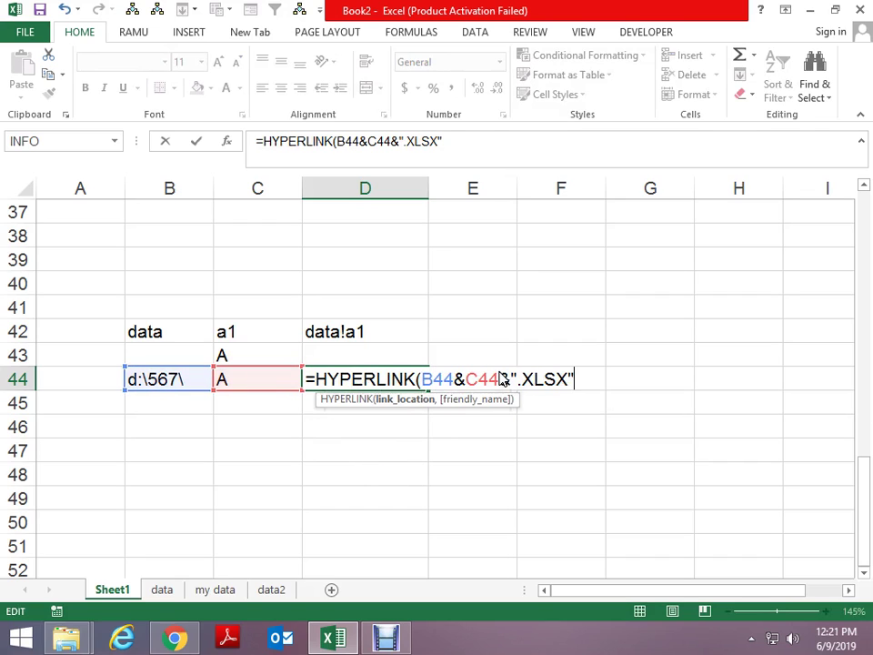
type(",\"CL")
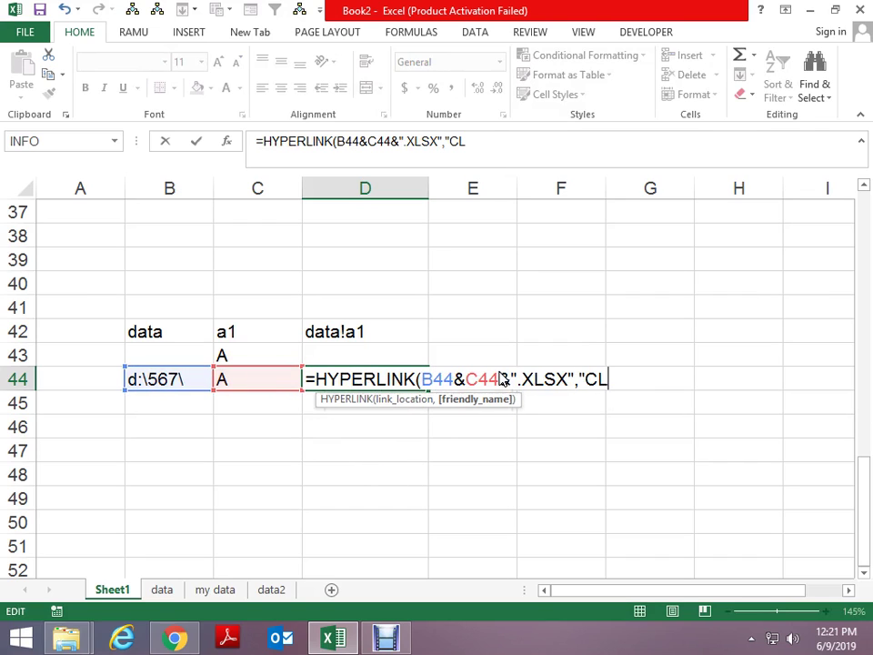
type("ICK HERE TO")
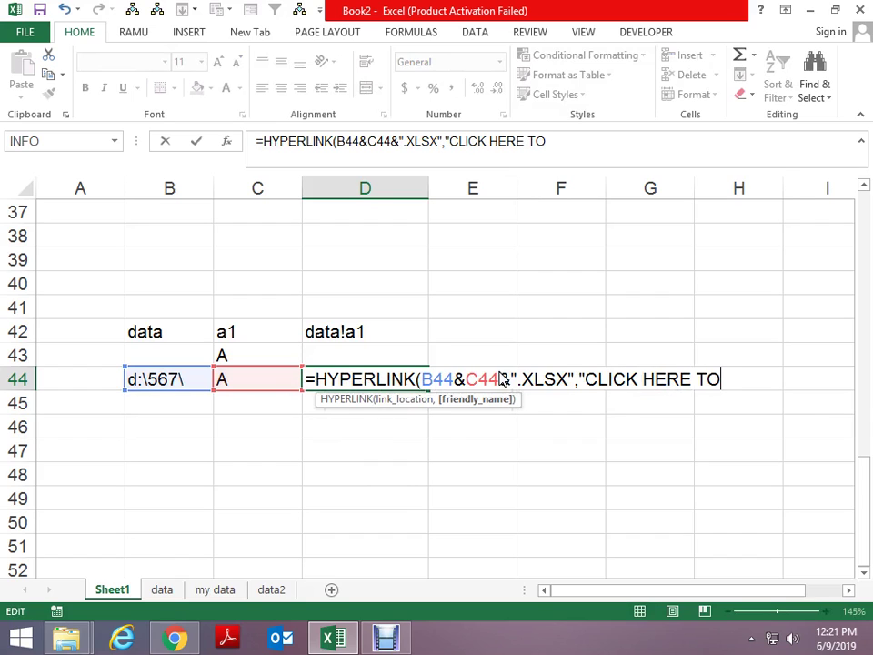
key("BackSpace")
key("BackSpace")
key("BackSpace")
key("BackSpace")
key("BackSpace")
key("BackSpace")
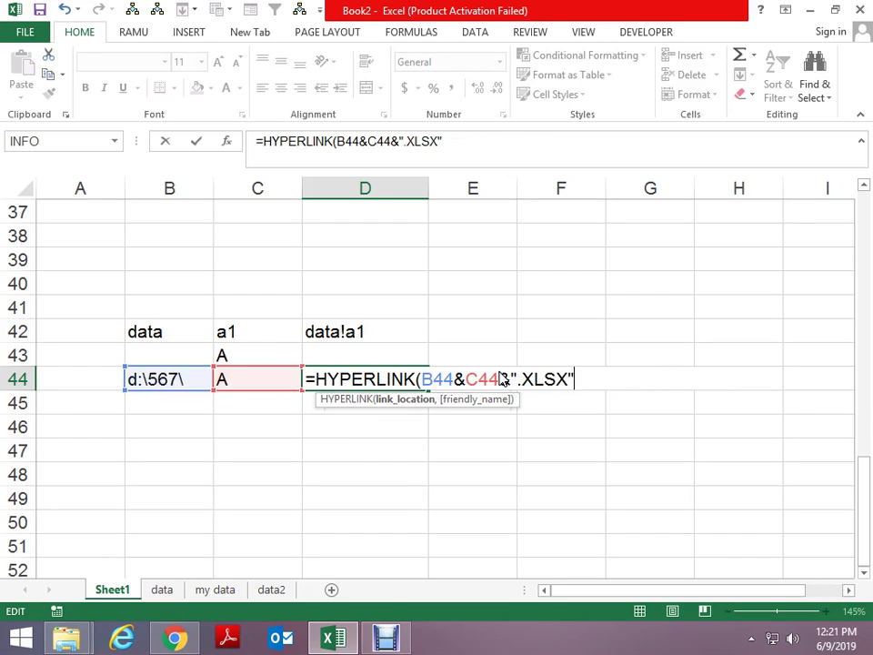
type(")")
key("Return")
key("Up")
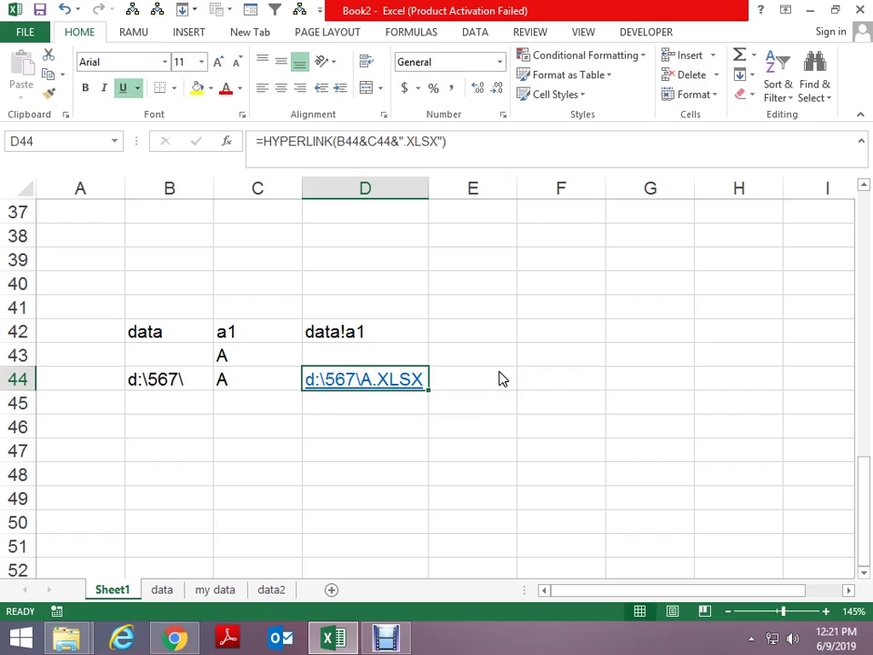
Step: Follow the D44 link, allow A.xlsx to open, then close it
left_click(388, 384)
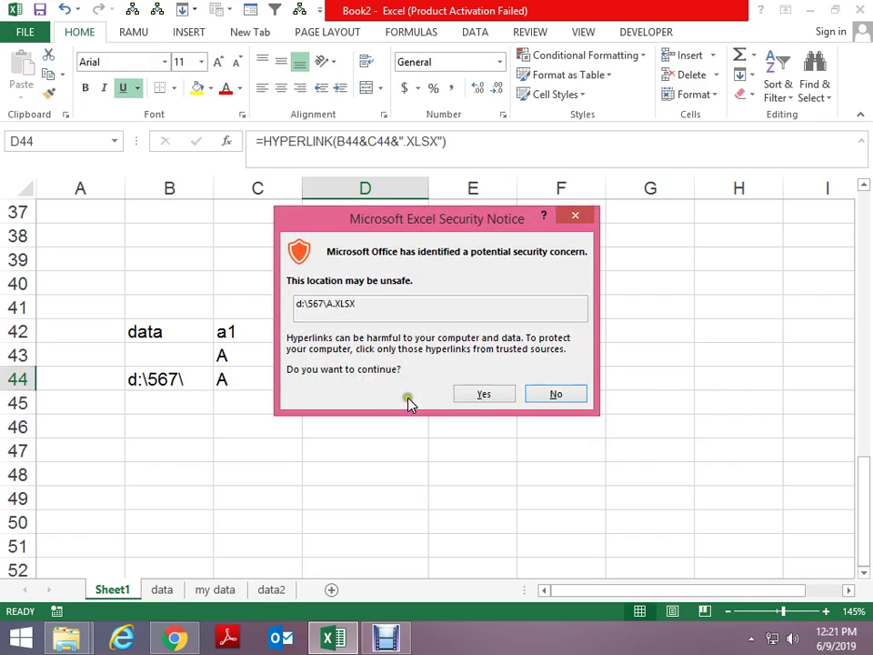
left_click(480, 393)
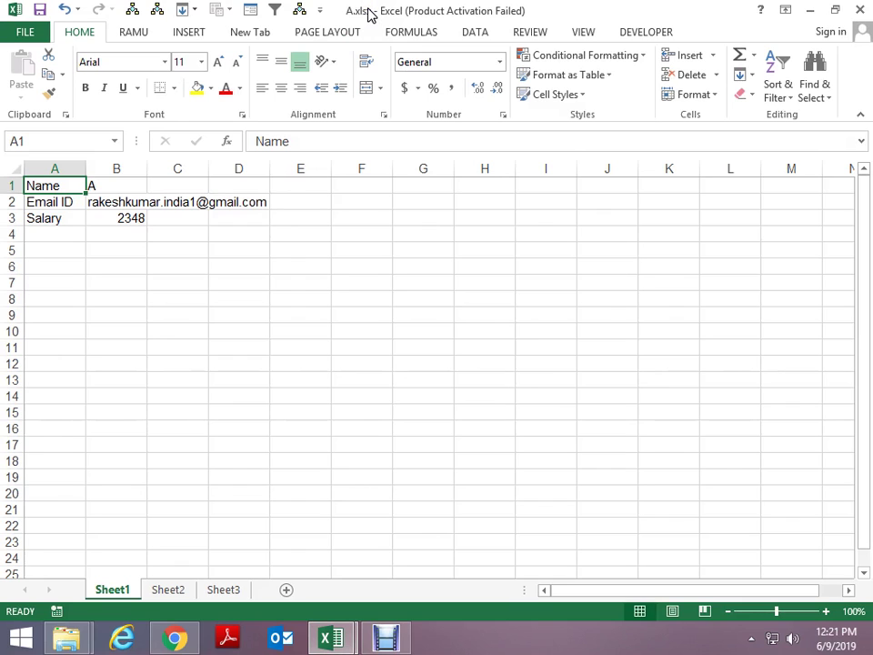
left_click(860, 8)
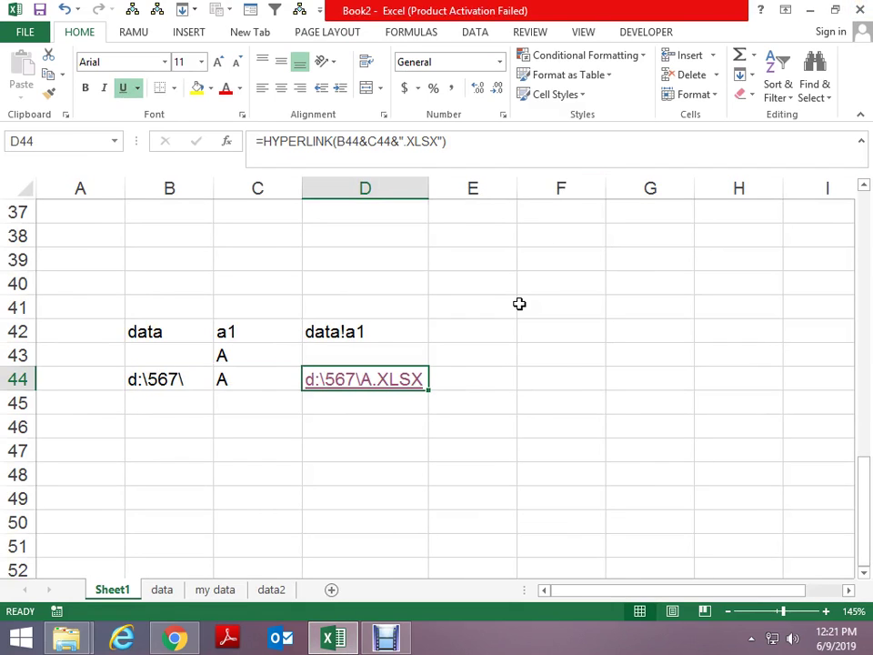
Step: Give D44's hyperlink the friendly name "CLICK HERE TO OPEN FILE"
key("F2")
type(",\"")
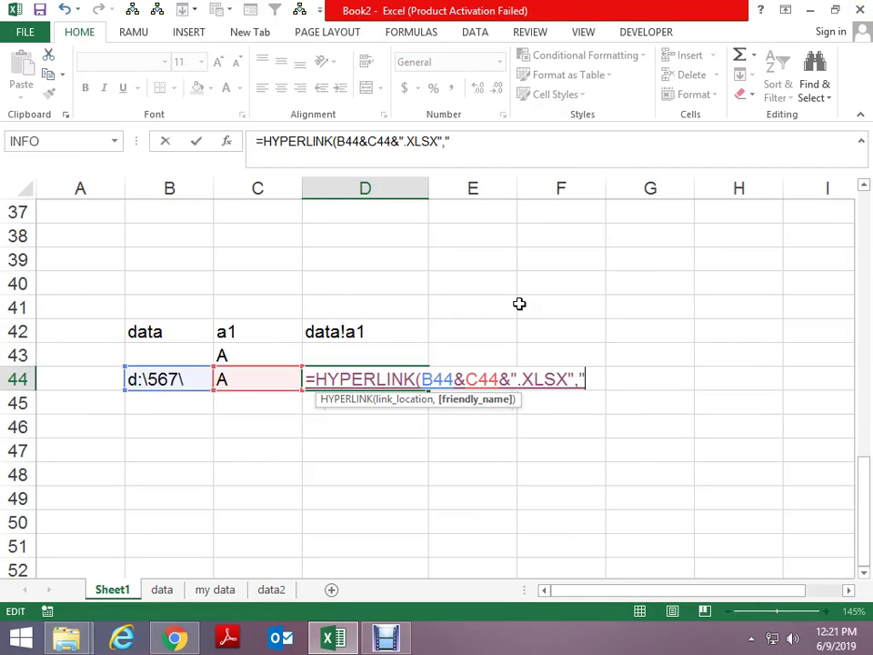
type("CLICK HER")
key("BackSpace")
type("E")
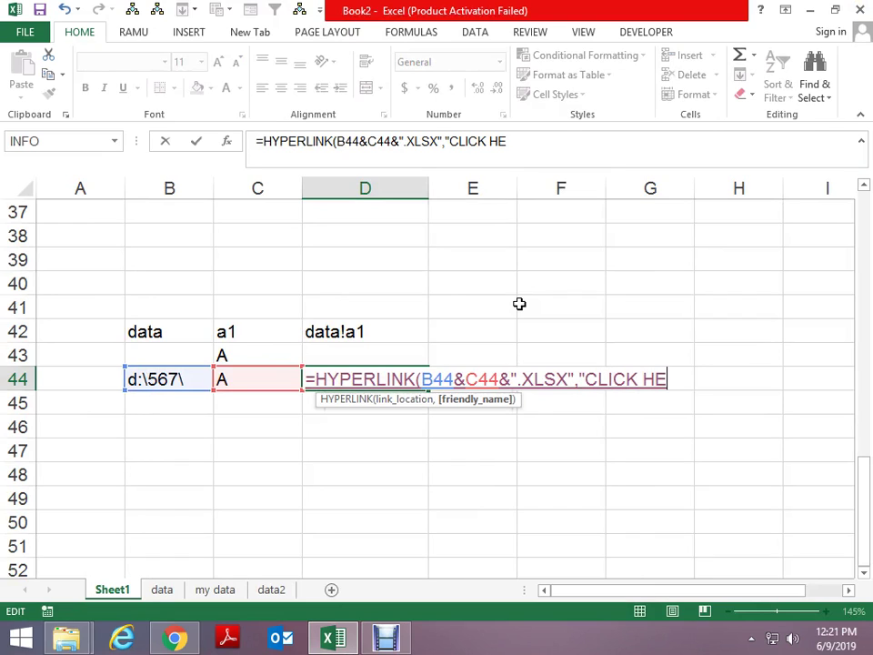
type("RE TO OPEN O")
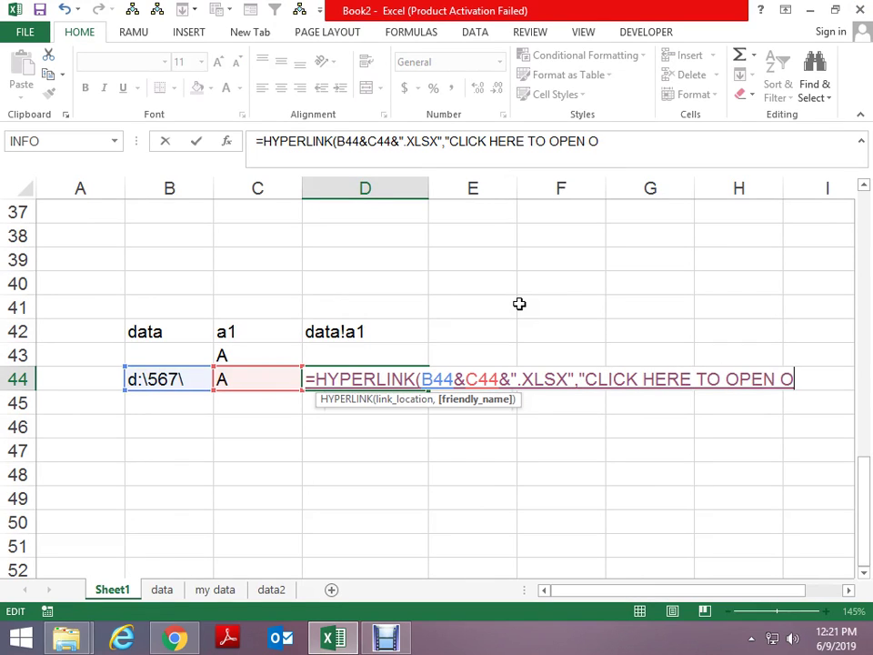
key("BackSpace")
type("FILE")
key("Return")
key("Return")
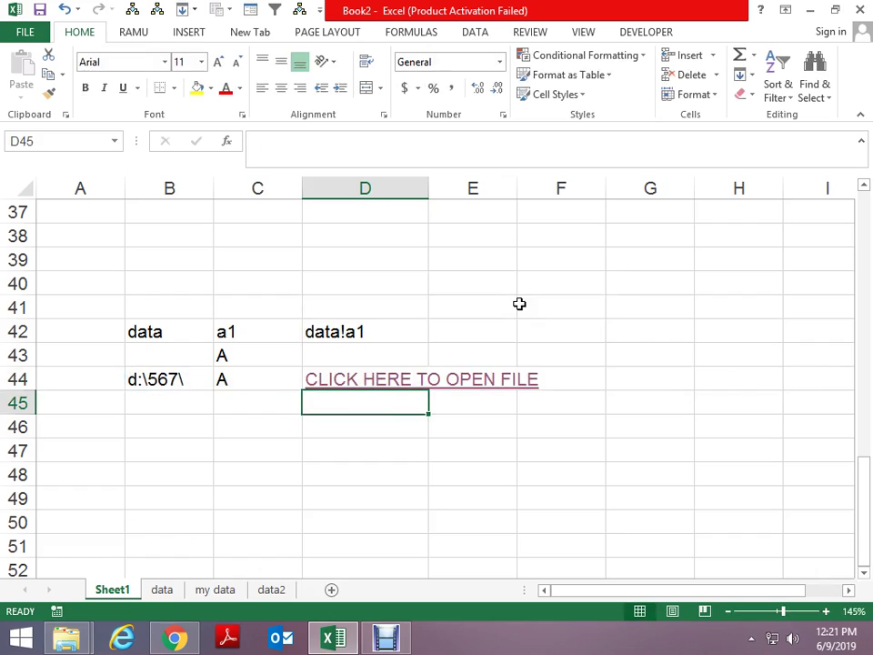
key("Up")
Step: Change C44 to B, follow the link to open B.xlsx, then close it
key("Left")
type("B")
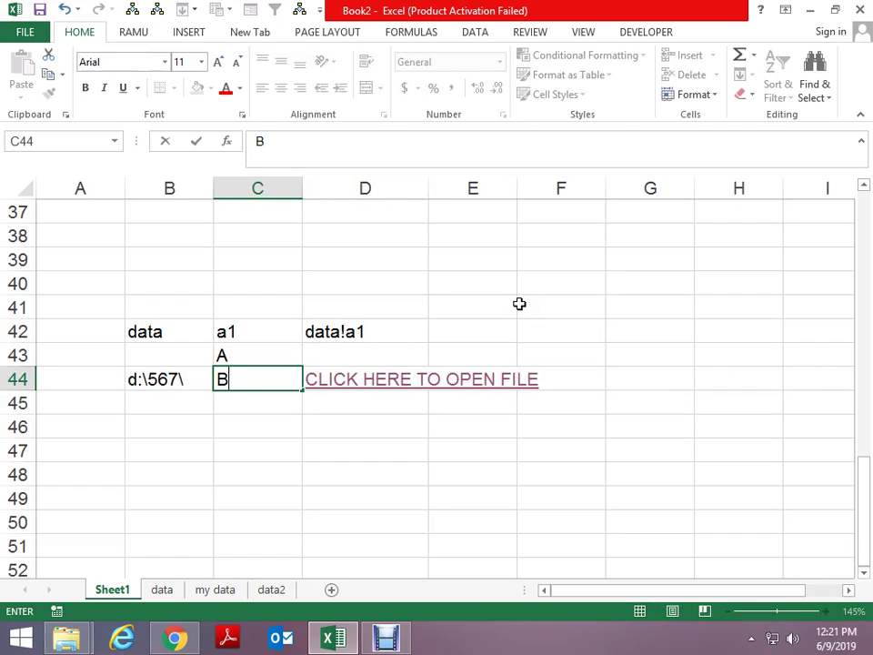
key("Return")
key("Up")
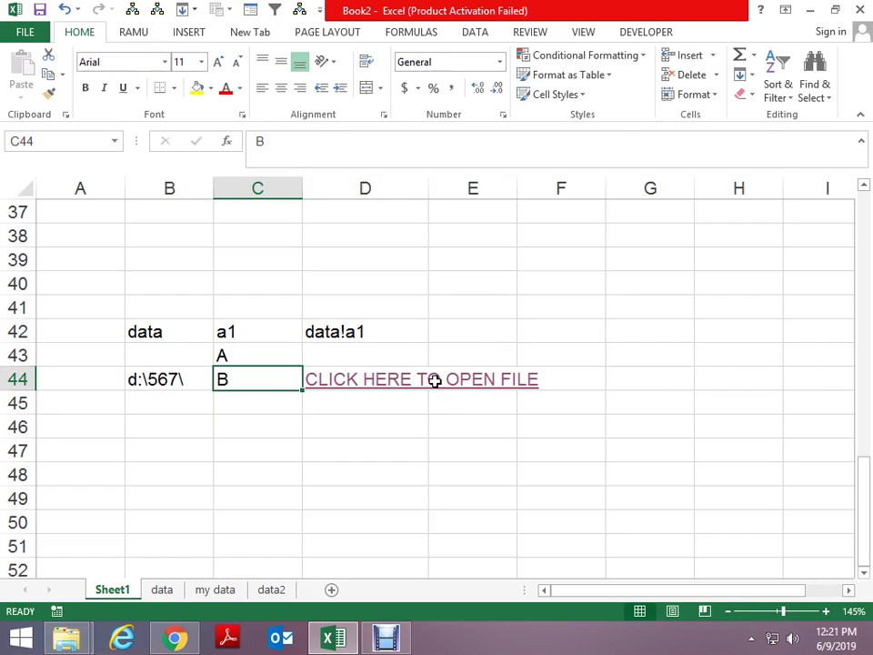
left_click(377, 384)
left_click(469, 396)
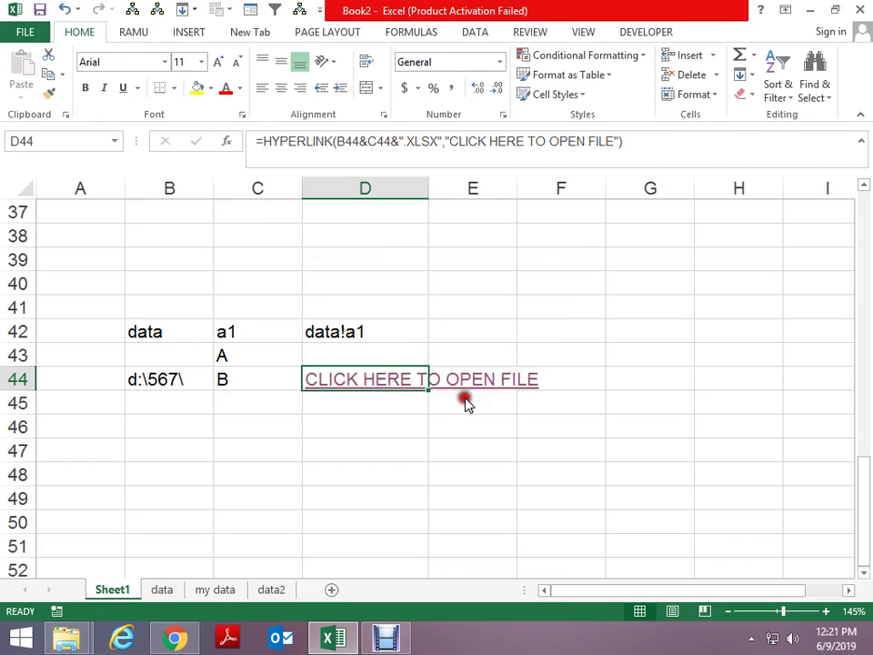
left_click(860, 10)
left_click(278, 427)
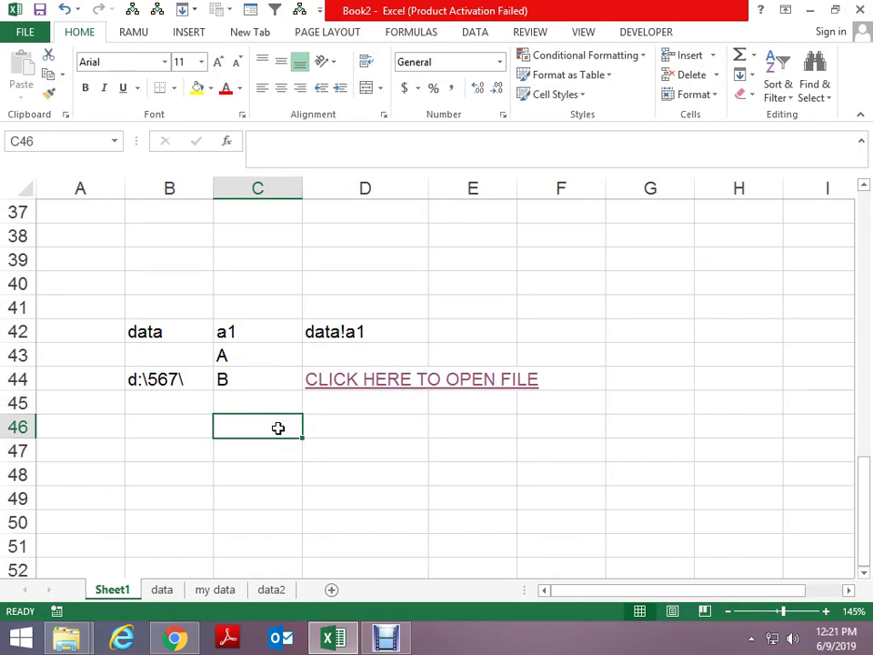
Step: Fill B44 and D44 down into row 45 and try the copied link
key("Up")
key("Left")
key("ctrl+d")
key("Right")
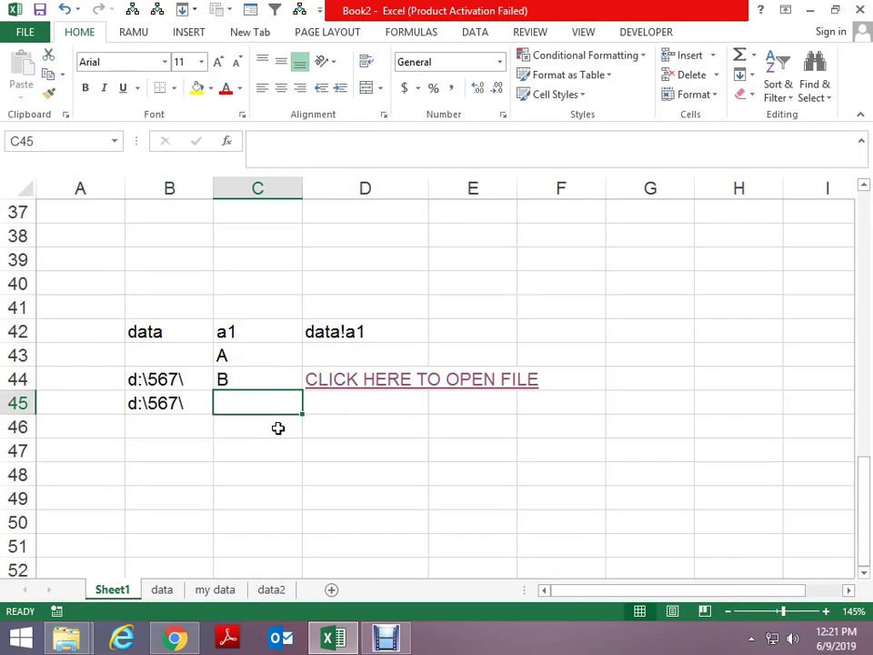
key("Right")
key("ctrl+d")
left_click(325, 407)
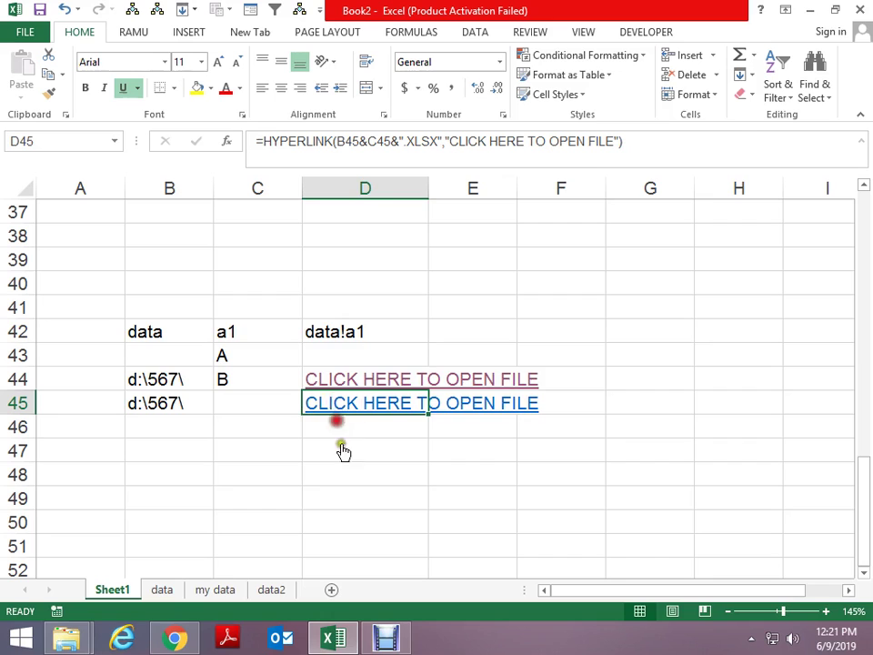
left_click(484, 394)
Step: Trim D45's formula to =HYPERLINK(B45) so it points only at the folder
key("F2")
key("ctrl+Return")
key("F2")
key("BackSpace")
key("BackSpace")
key("BackSpace")
key("BackSpace")
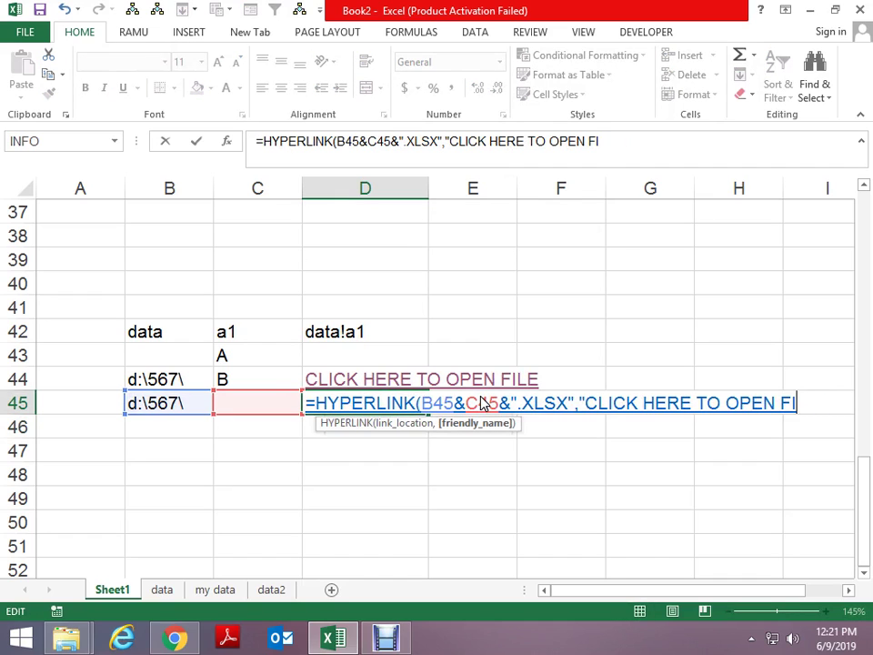
key("BackSpace")
key("BackSpace")
key("BackSpace")
key("BackSpace")
key("BackSpace")
key("BackSpace")
key("BackSpace")
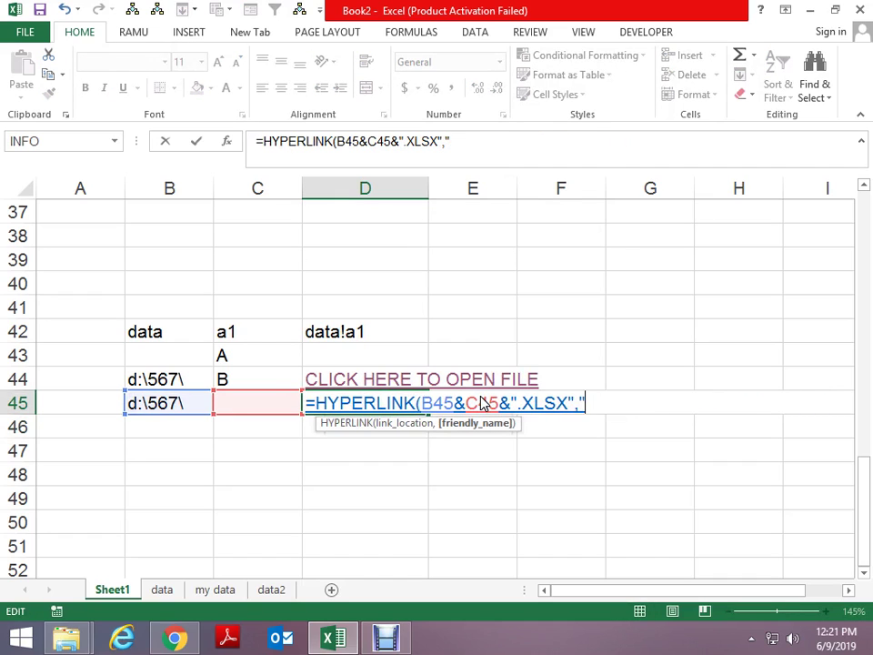
key("BackSpace")
key("BackSpace")
key("Return")
key("Up")
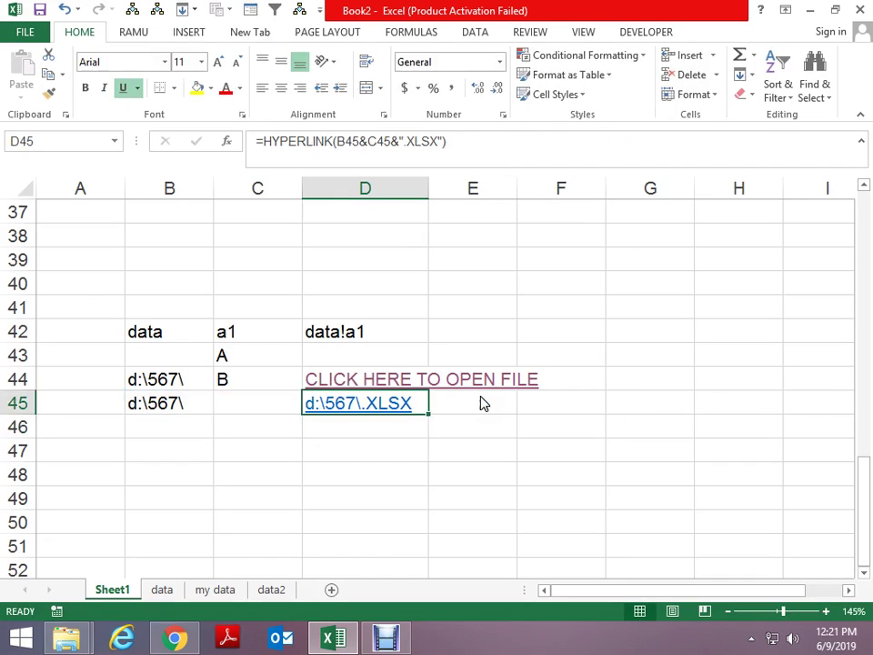
key("F2")
key("BackSpace")
key("BackSpace")
key("BackSpace")
key("BackSpace")
key("BackSpace")
key("BackSpace")
key("BackSpace")
key("BackSpace")
key("BackSpace")
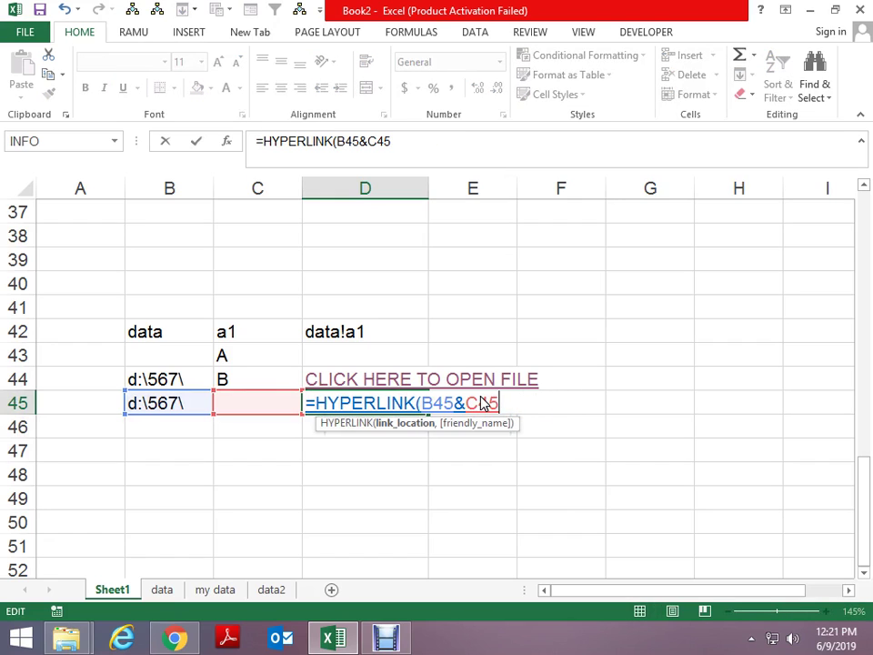
key("BackSpace")
key("BackSpace")
key("BackSpace")
key("BackSpace")
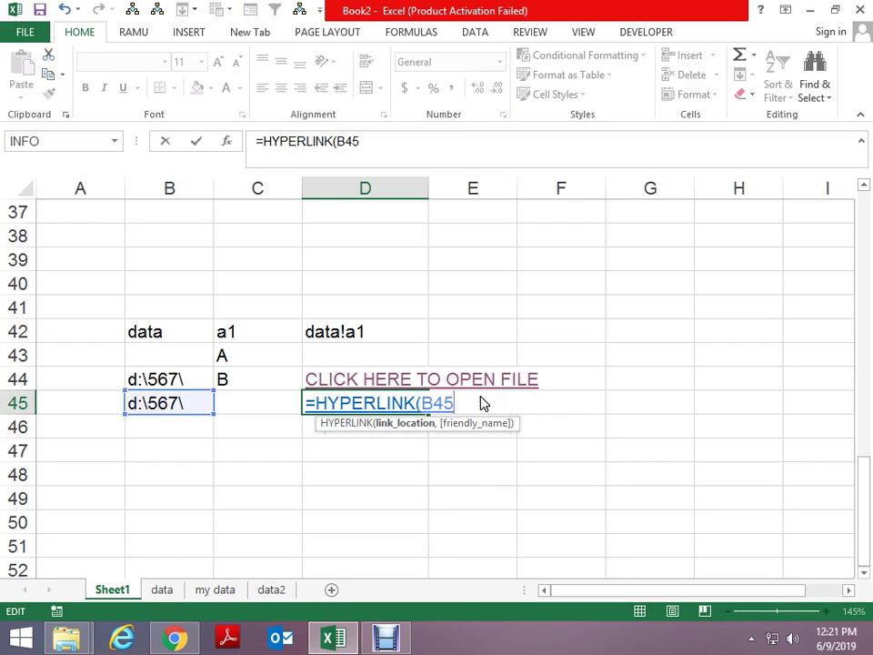
key("ctrl+Return")
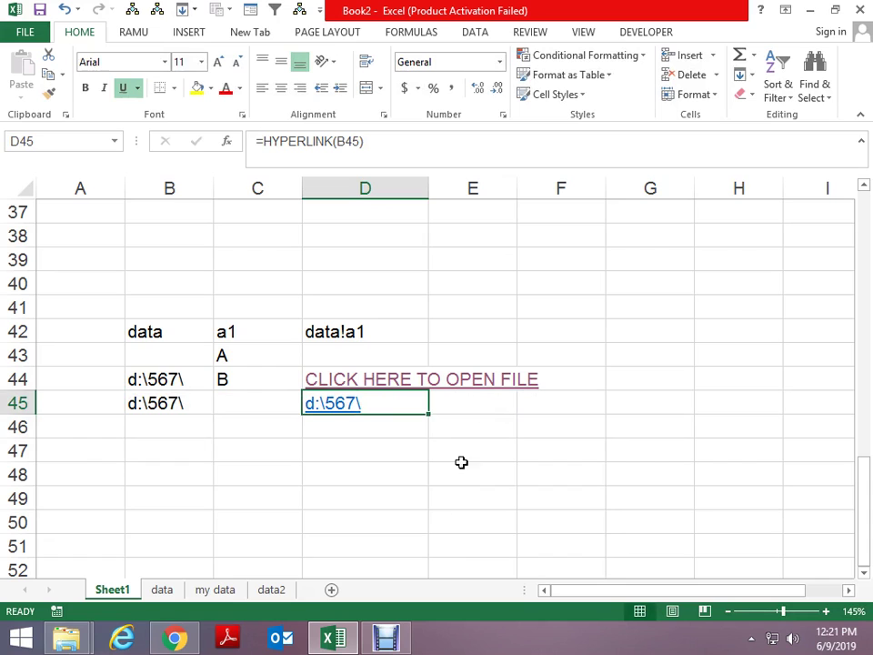
Step: Follow the D45 link to open the 567 folder, then close that window
left_click(386, 496)
left_click(332, 403)
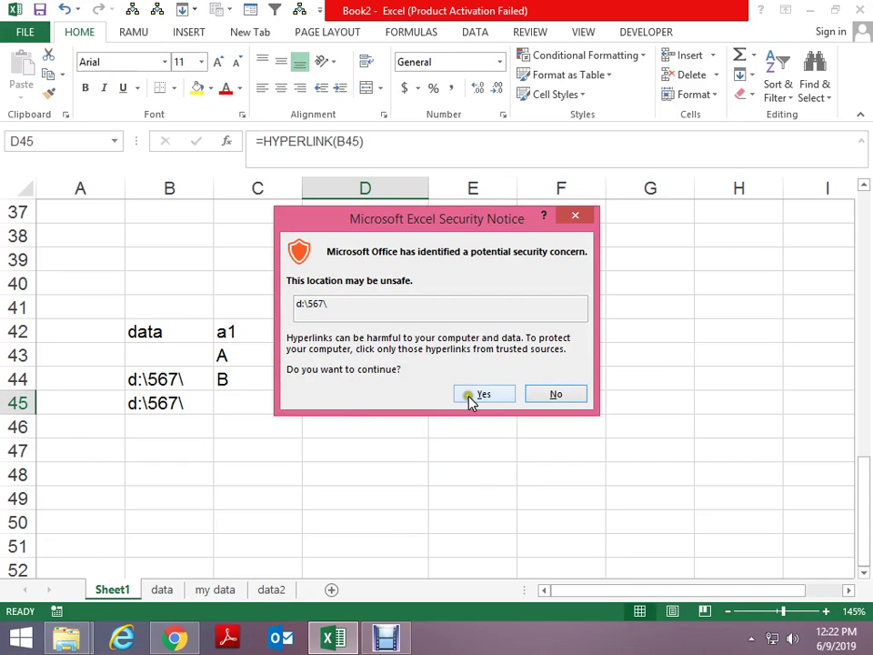
left_click(471, 402)
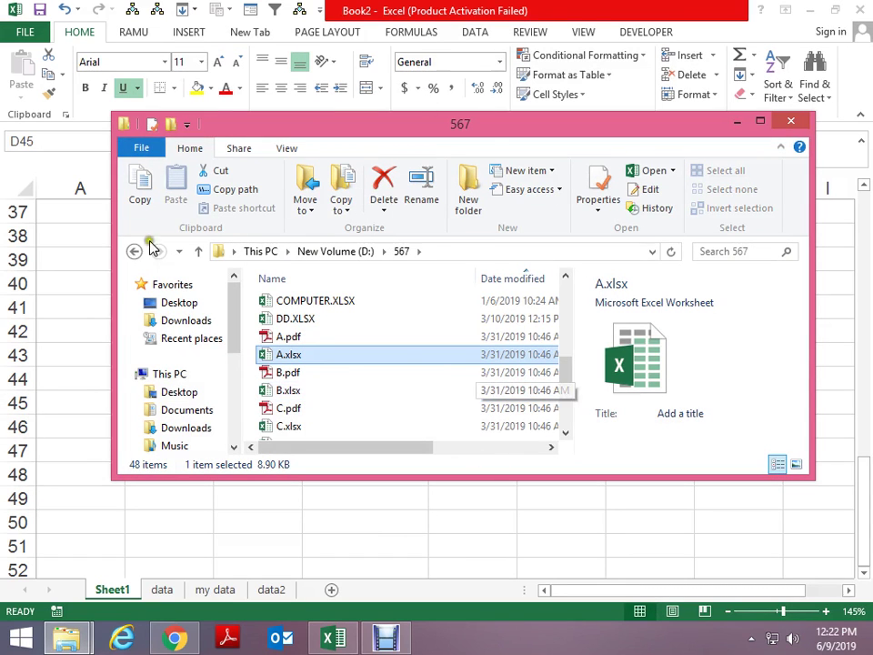
left_click(789, 122)
left_click(248, 275)
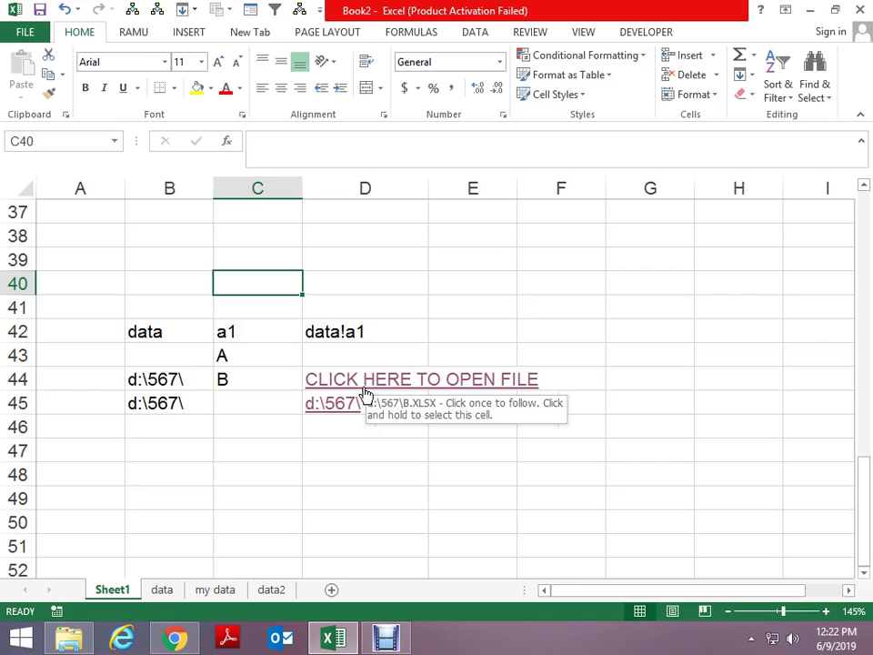
Step: Scroll Sheet1 down to the empty rows below the hyperlink examples
scroll(446, 401, "down", 2)
scroll(527, 119, "down", 5)
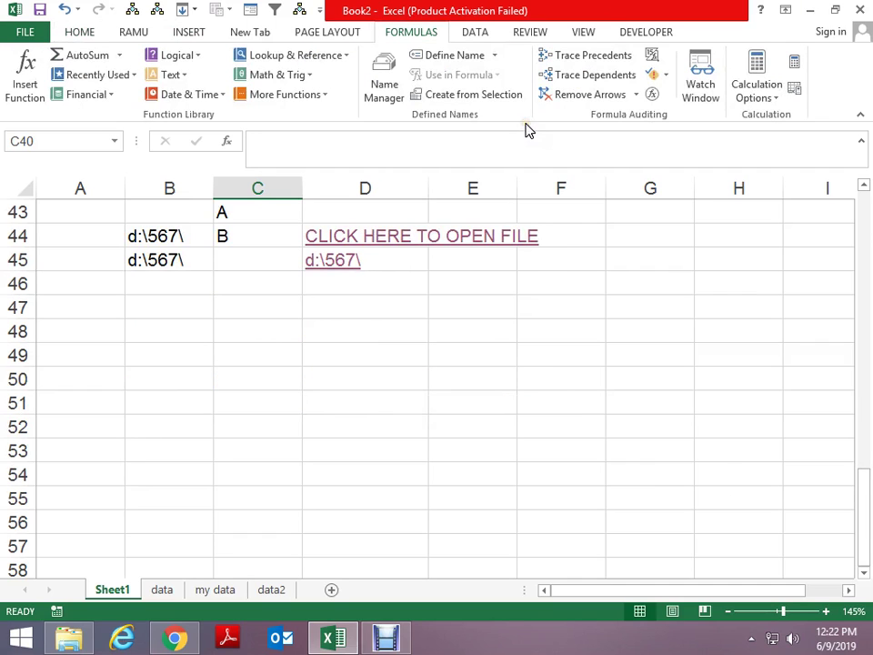
scroll(566, 180, "down", 2)
Step: Label cell C53 'INDIRECT' after abandoning started INDEX and INDIRECT formulas
left_click(222, 305)
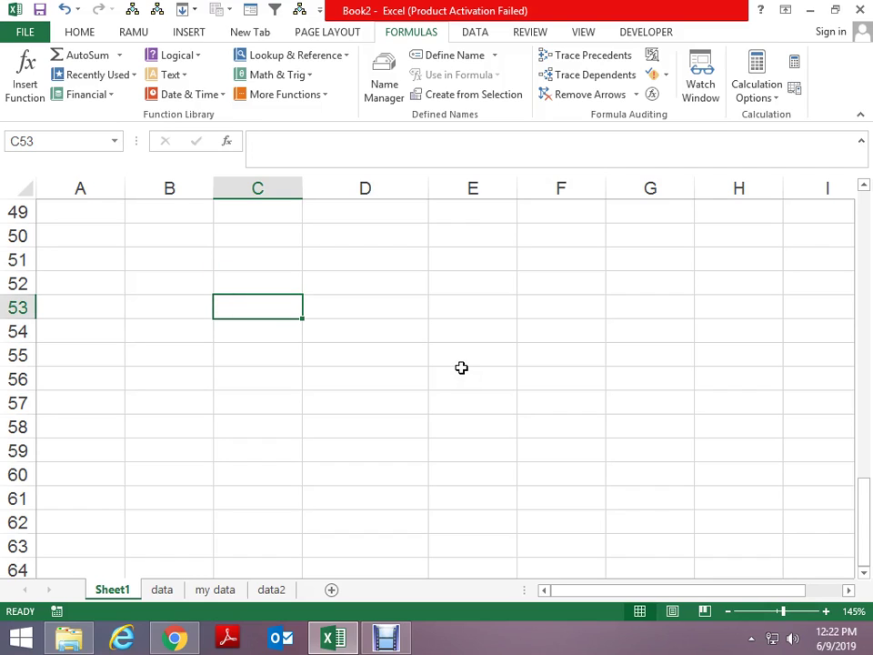
type("=INDEX")
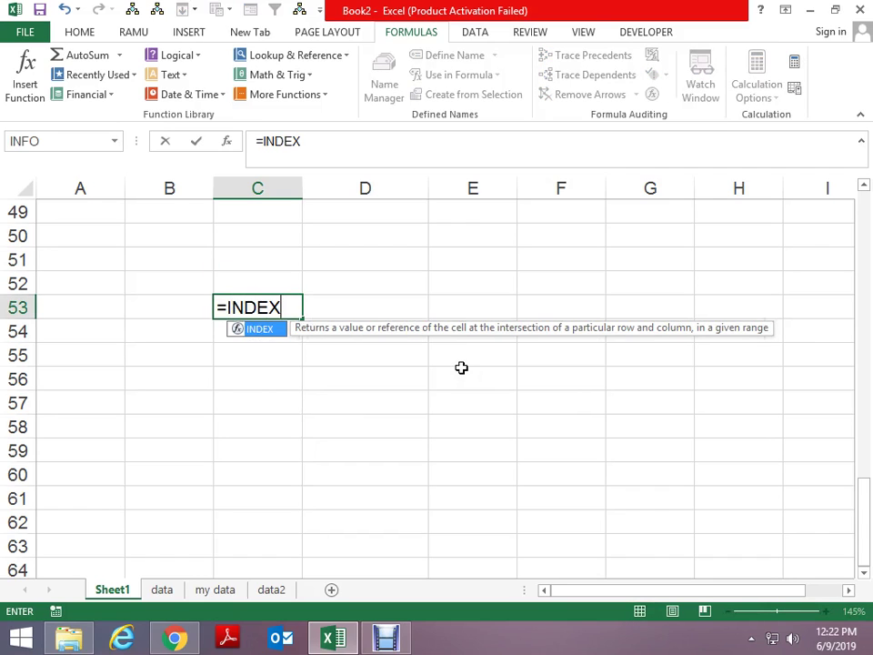
type("(")
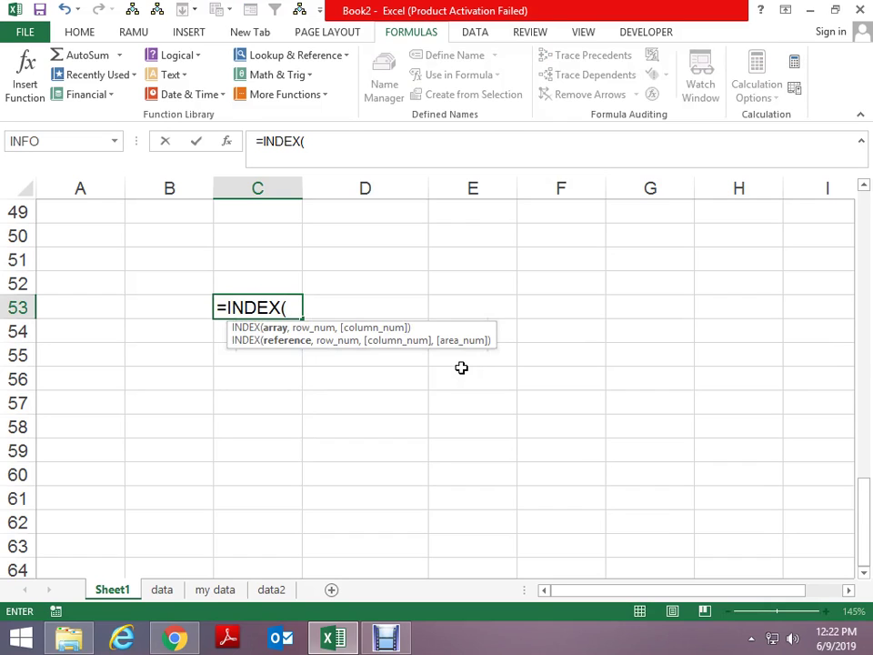
key("Escape")
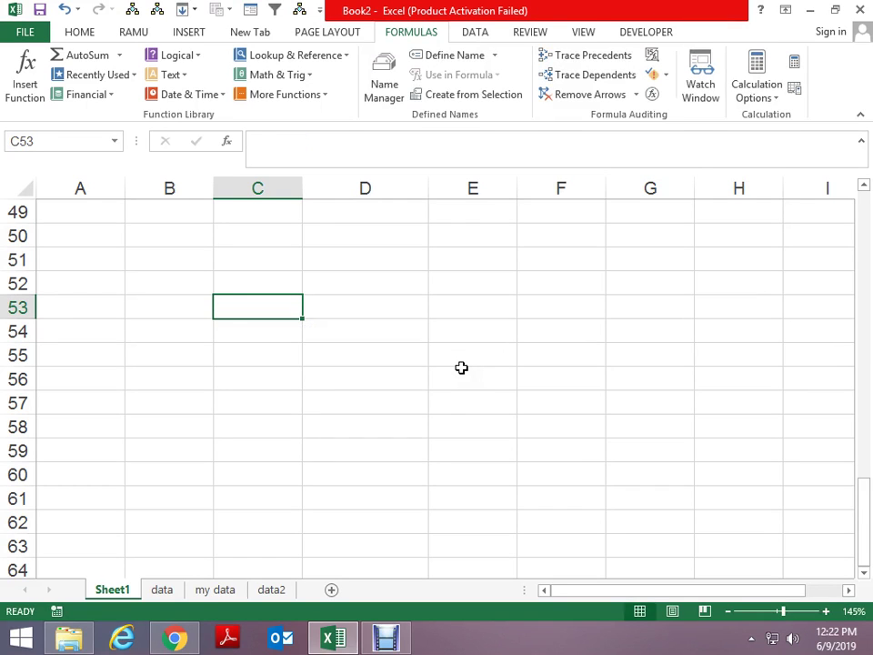
type("=IND")
key("Down")
key("Tab")
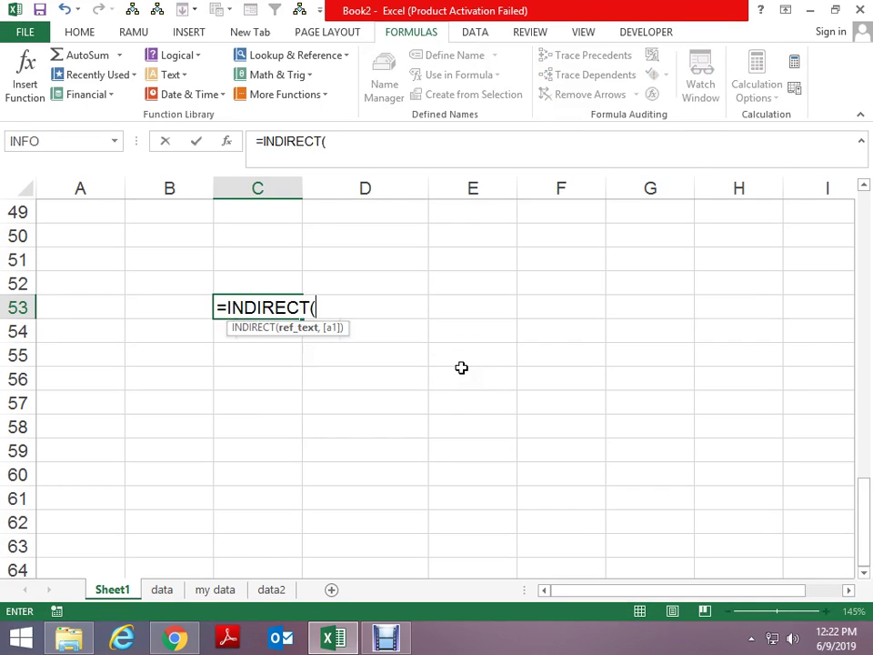
key("Escape")
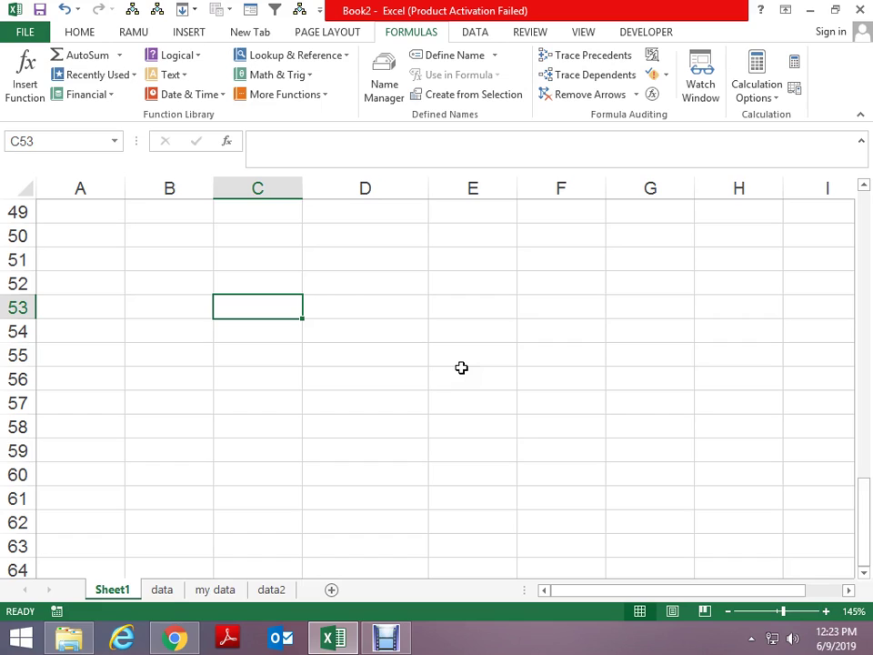
type("IDN")
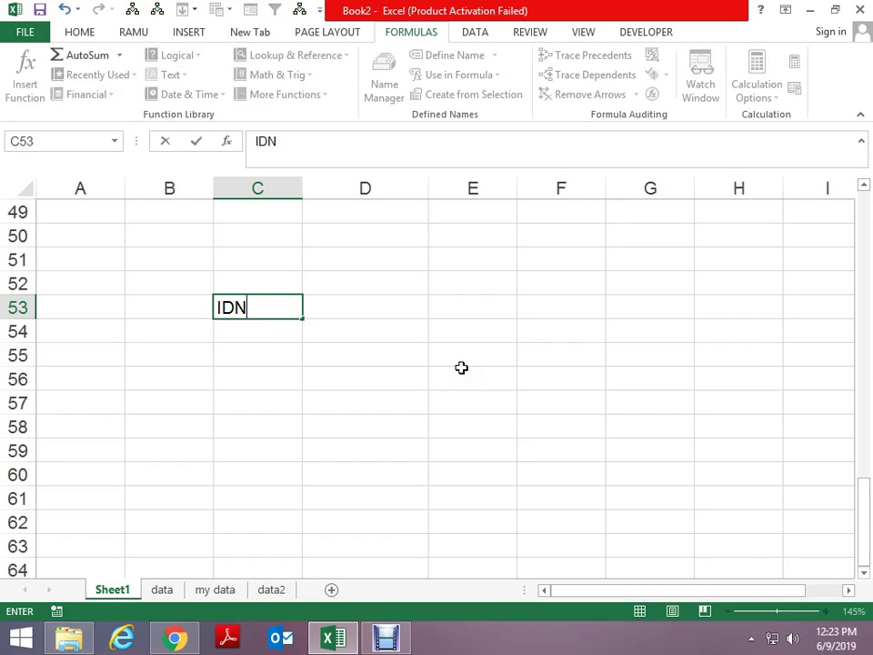
key("BackSpace")
key("BackSpace")
type("NDIR")
key("BackSpace")
key("BackSpace")
type("IRECT")
key("Return")
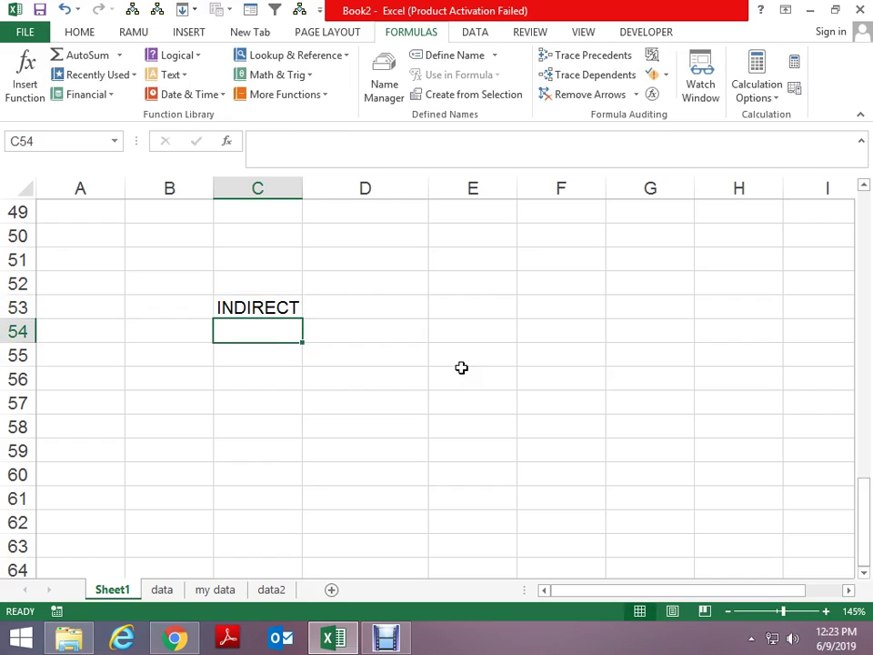
Step: Type a draft reference A5 in E53 and enter the value 512 in cell A50
key("Up")
key("Right")
key("Right")
type("A5")
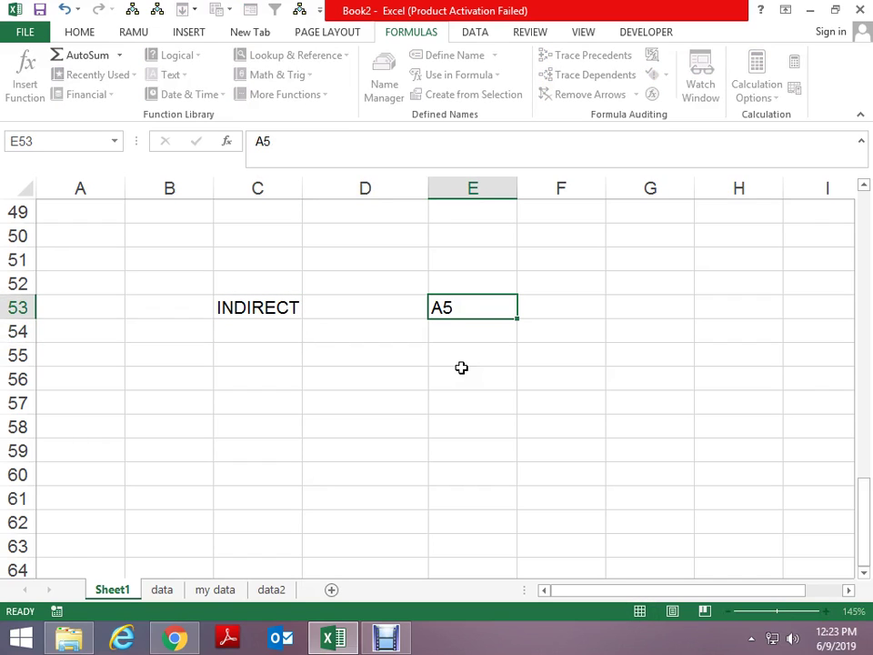
key("Return")
key("Up")
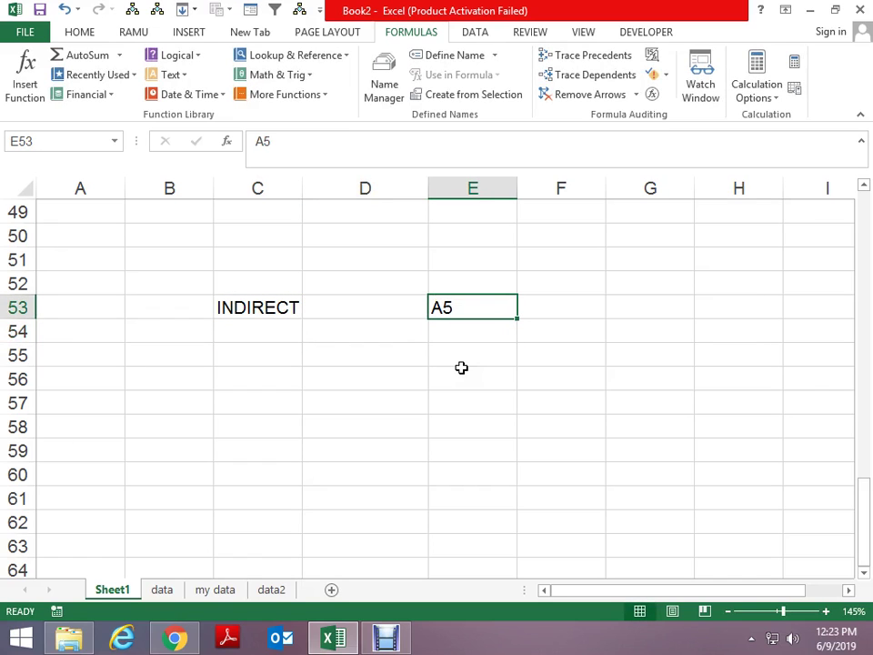
key("Page_Up")
key("Page_Up")
key("Left")
key("Left")
key("Left")
key("Left")
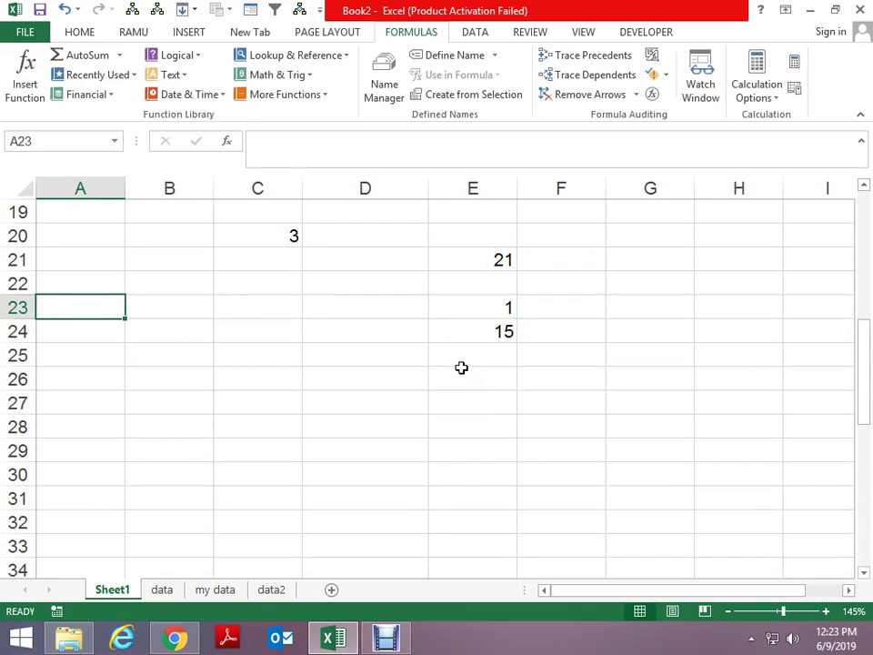
key("Page_Down")
key("Page_Down")
key("Up")
key("Up")
key("Up")
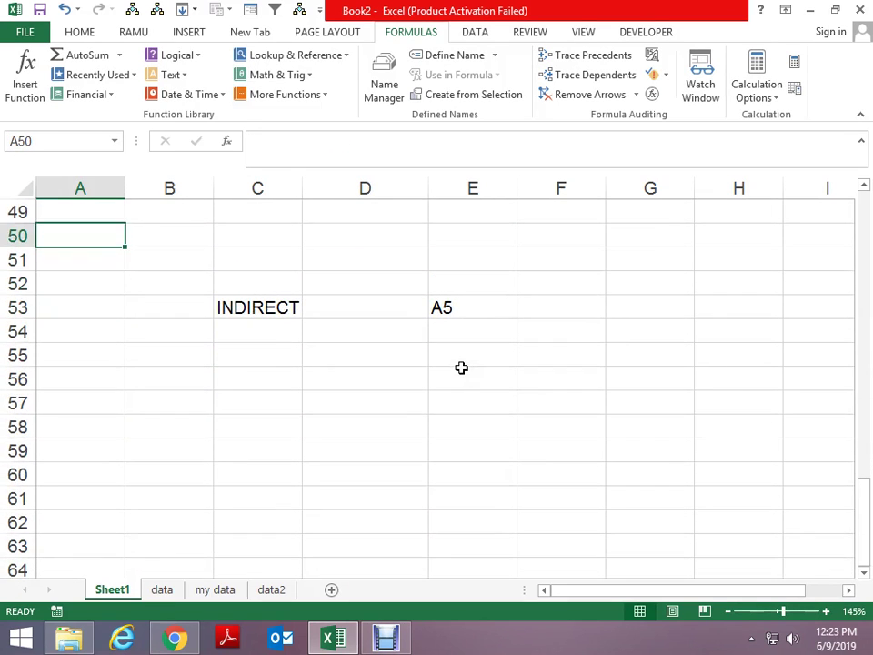
type("512")
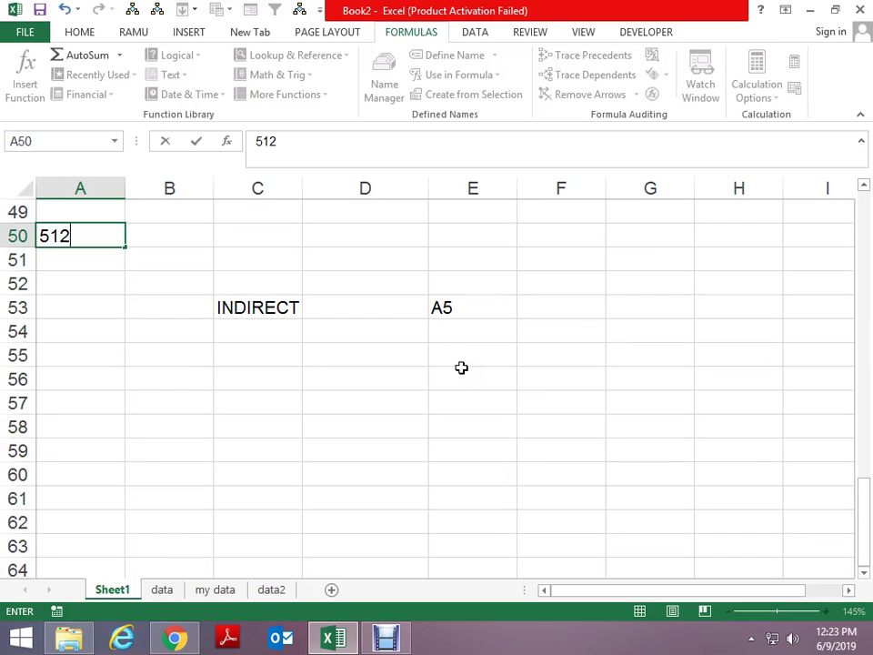
key("Return")
Step: Replace the text in E53 with the reference text A50
key("Right")
key("Right")
key("Right")
key("Down")
key("Down")
key("Down")
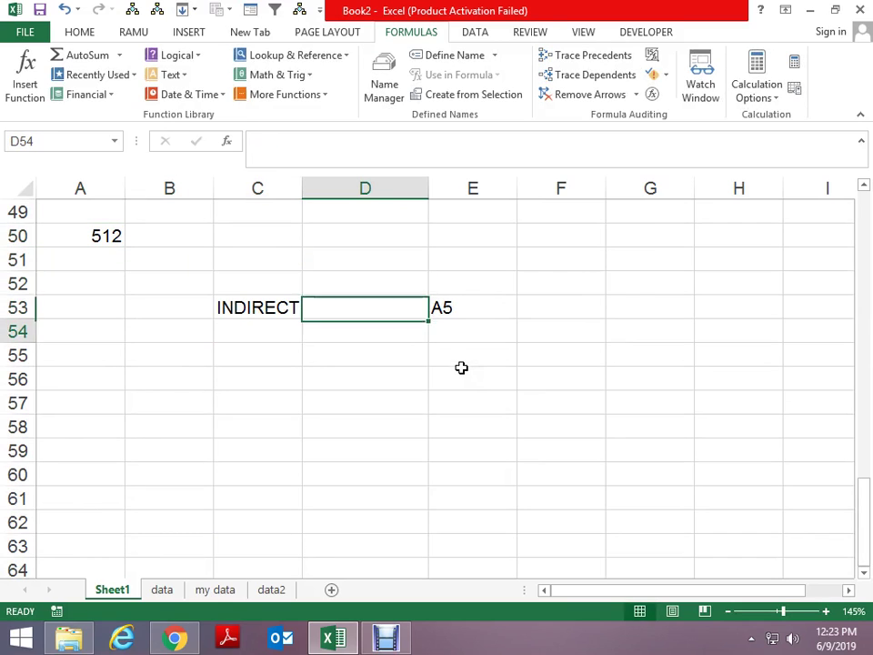
key("Up")
key("Right")
type("A5")
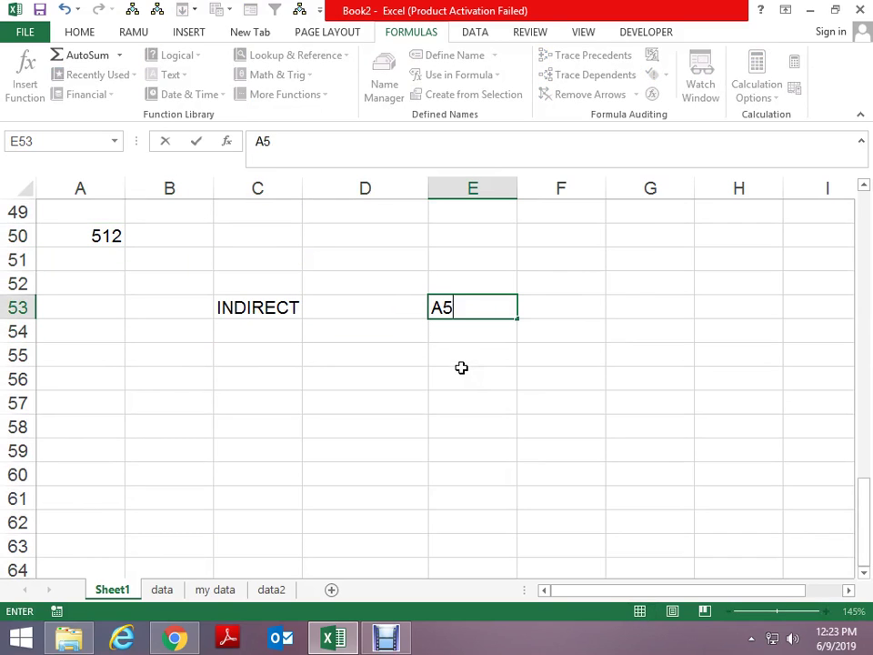
type("0")
key("ctrl+Return")
Step: Enter =INDIRECT(E53) in E55 so it returns 512, then review E55 and E53
key("Down")
key("Down")
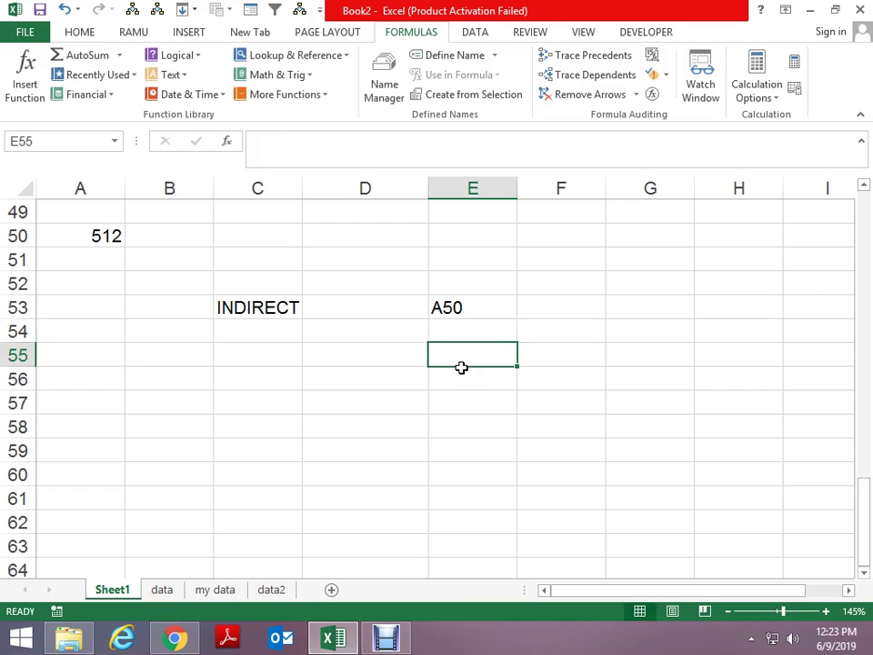
type("=IND")
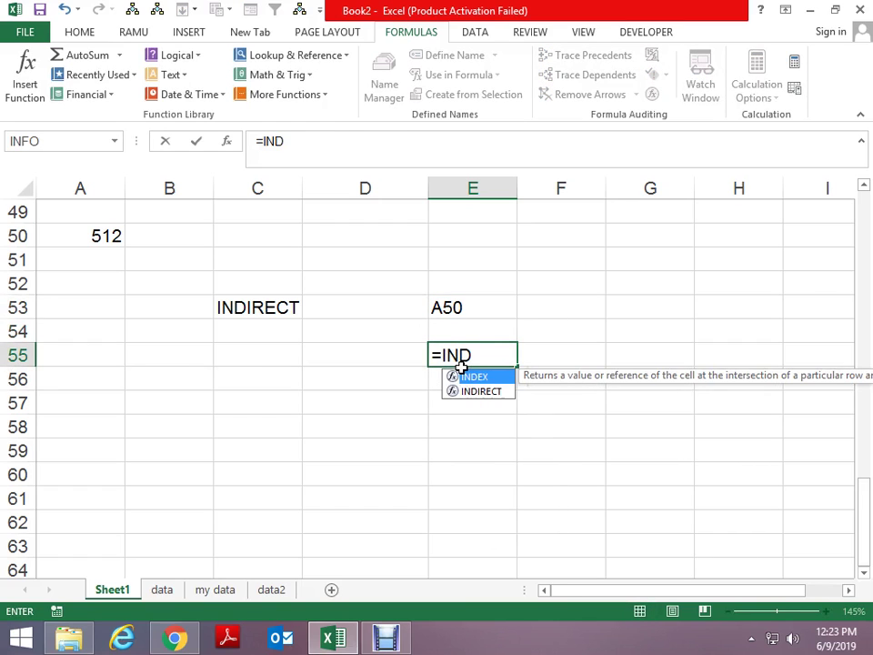
key("Down")
key("Tab")
key("Up")
key("Up")
key("Up")
key("Down")
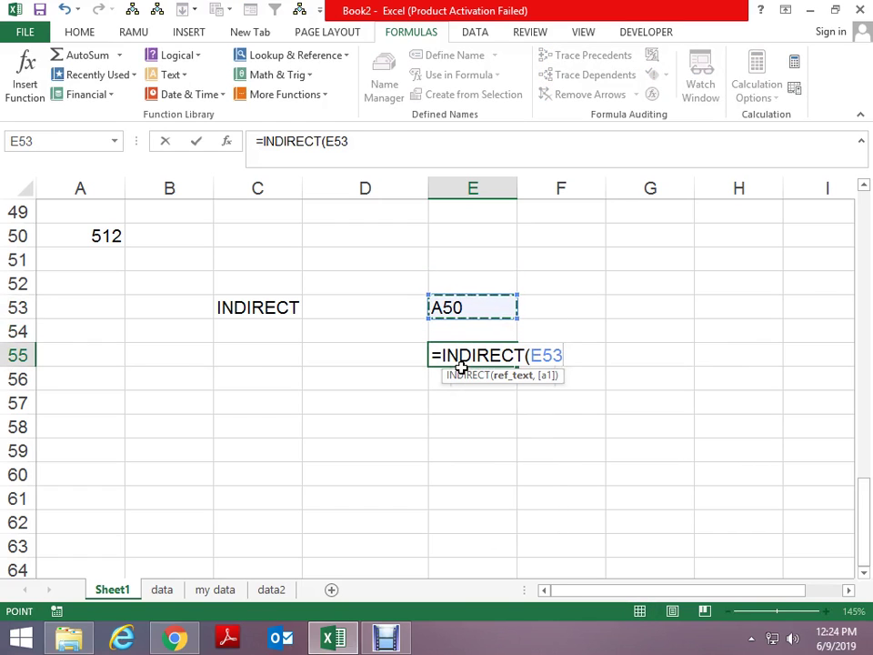
key("Return")
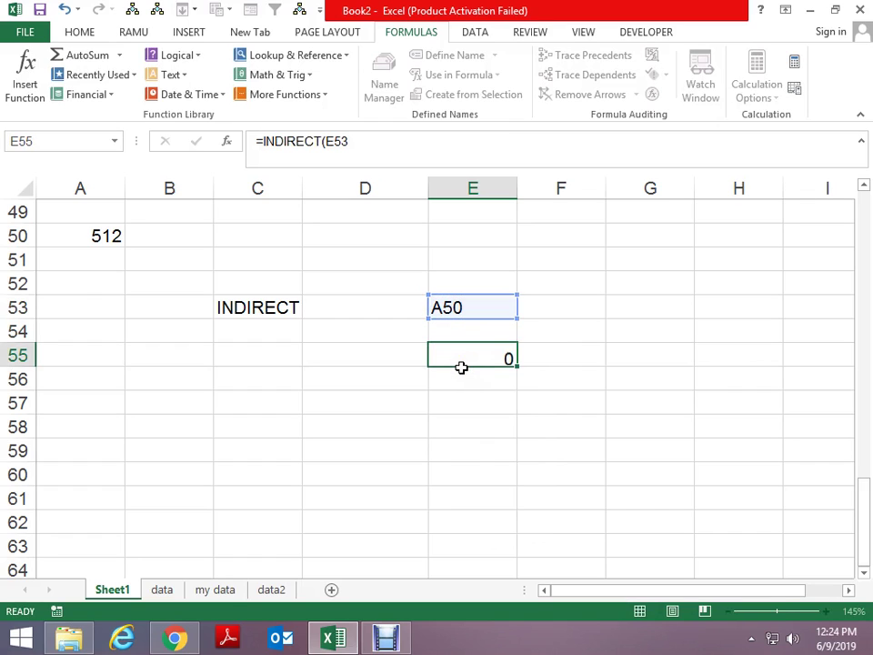
key("Up")
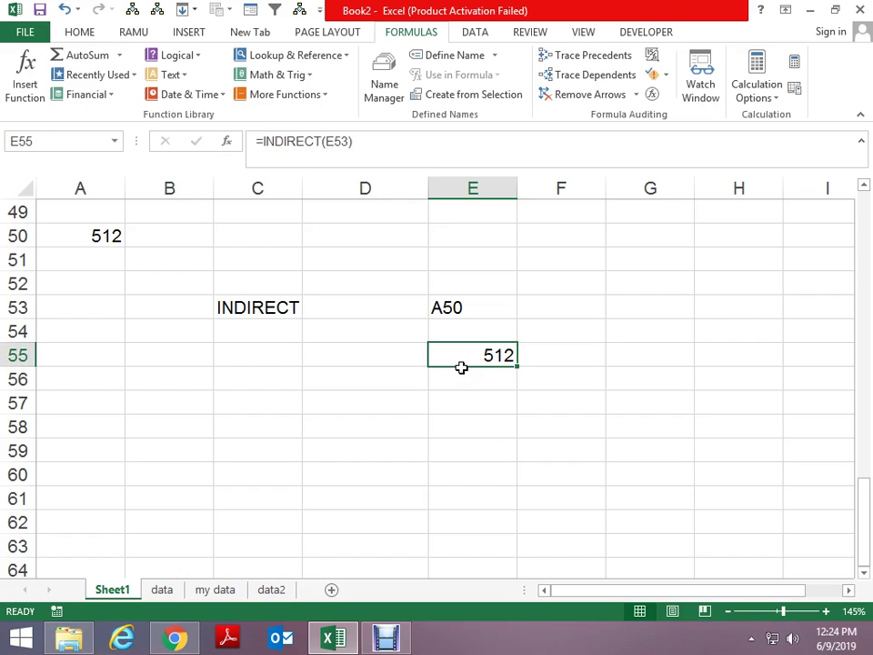
key("Up")
key("Up")
key("Down")
key("Up")
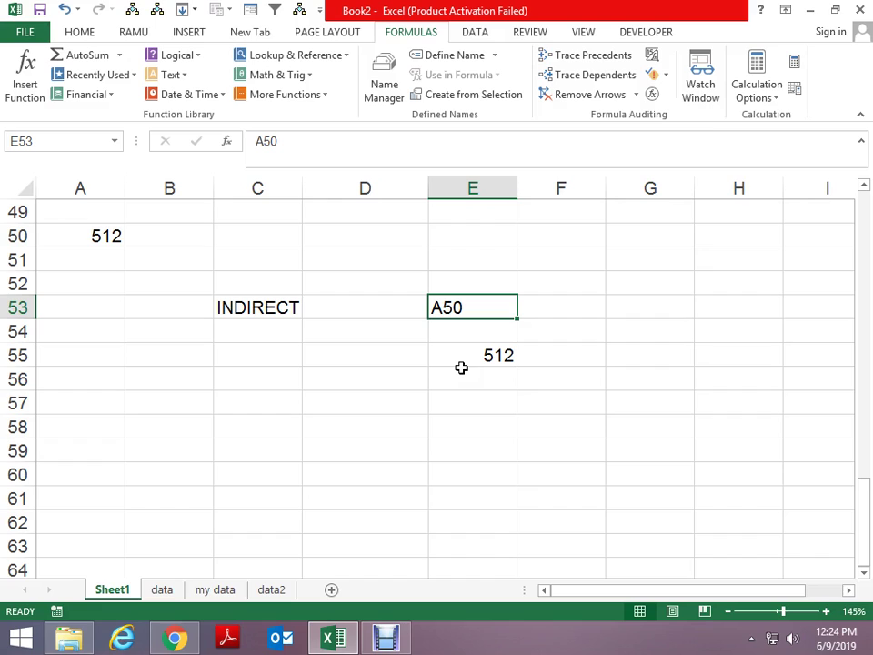
left_click(462, 362)
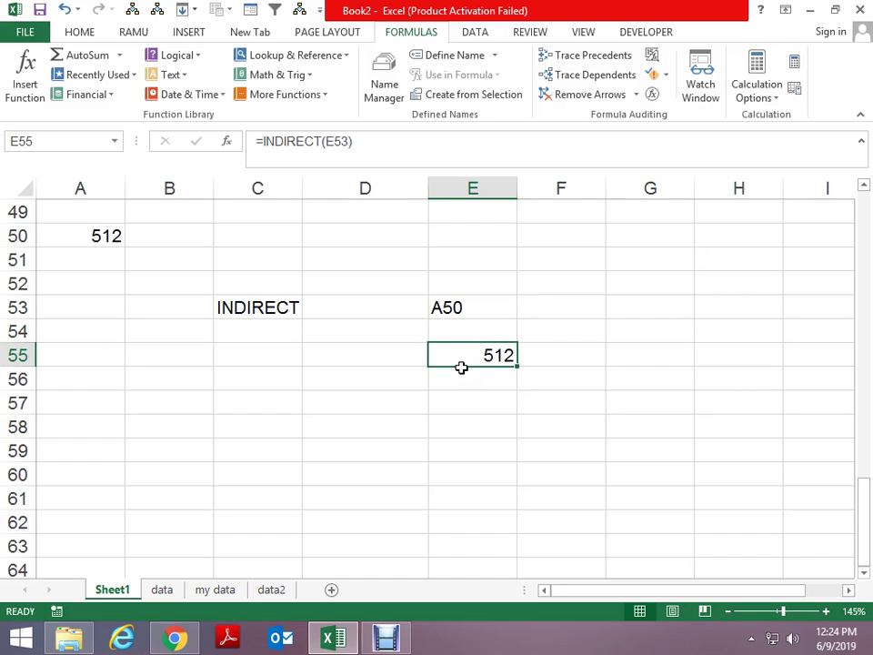
double_click(461, 362)
key("shift+Left")
key("shift+Left")
key("shift+Left")
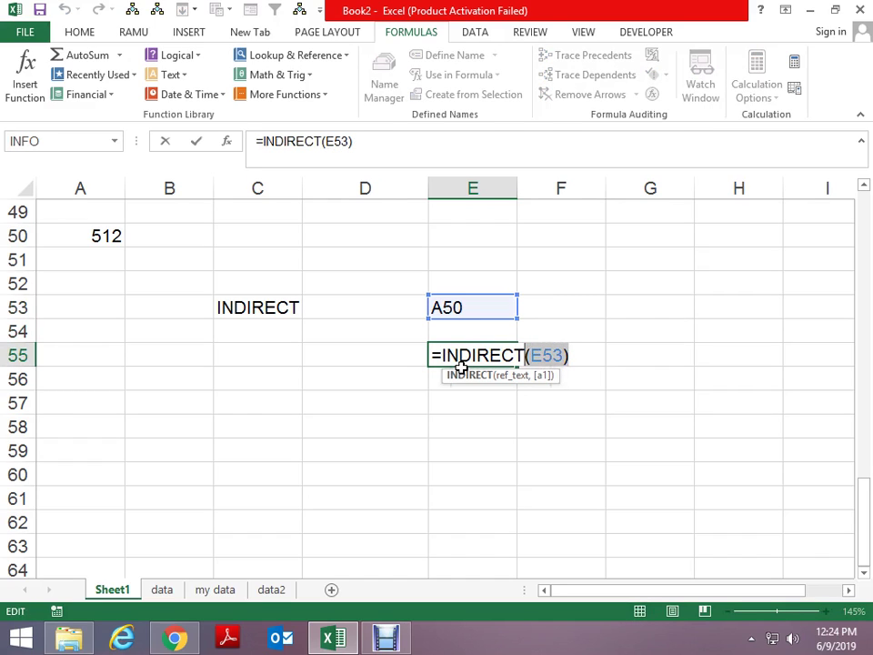
key("Return")
key("Up")
key("Up")
key("Up")
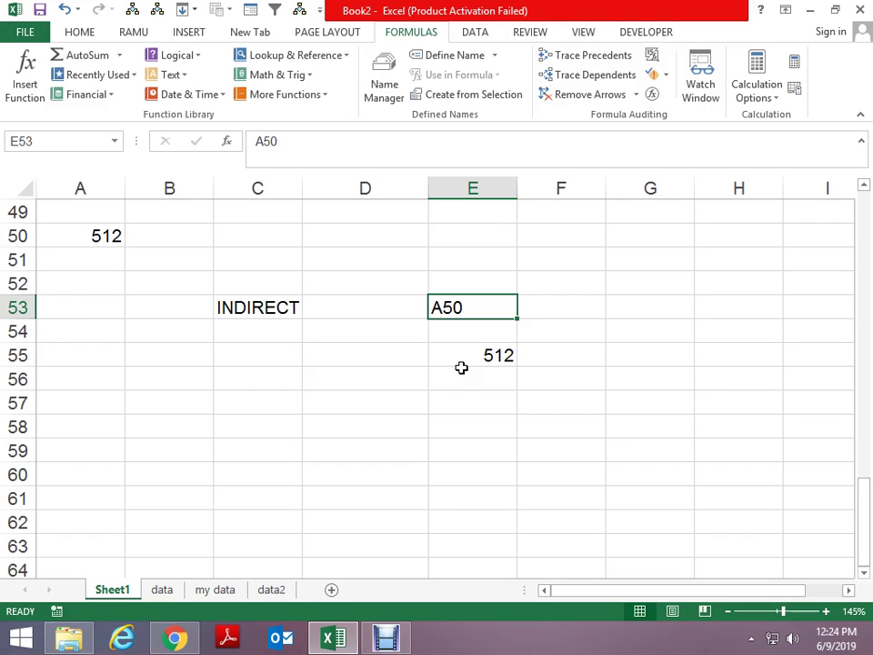
key("Down")
key("Down")
key("Left")
key("Left")
key("Left")
key("Left")
Step: Enter A in A55 and 50 in B55
type("A")
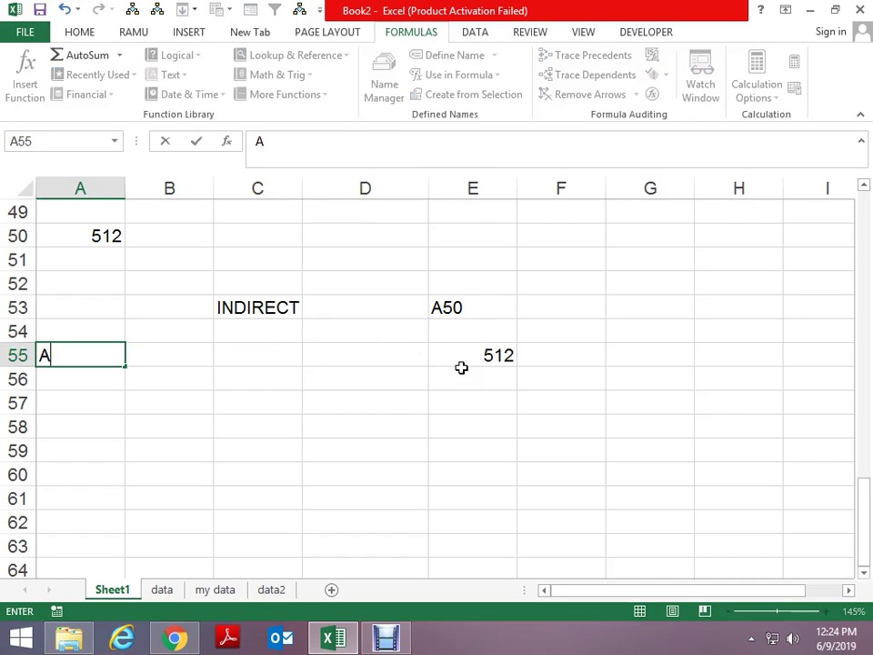
key("Tab")
type("5")
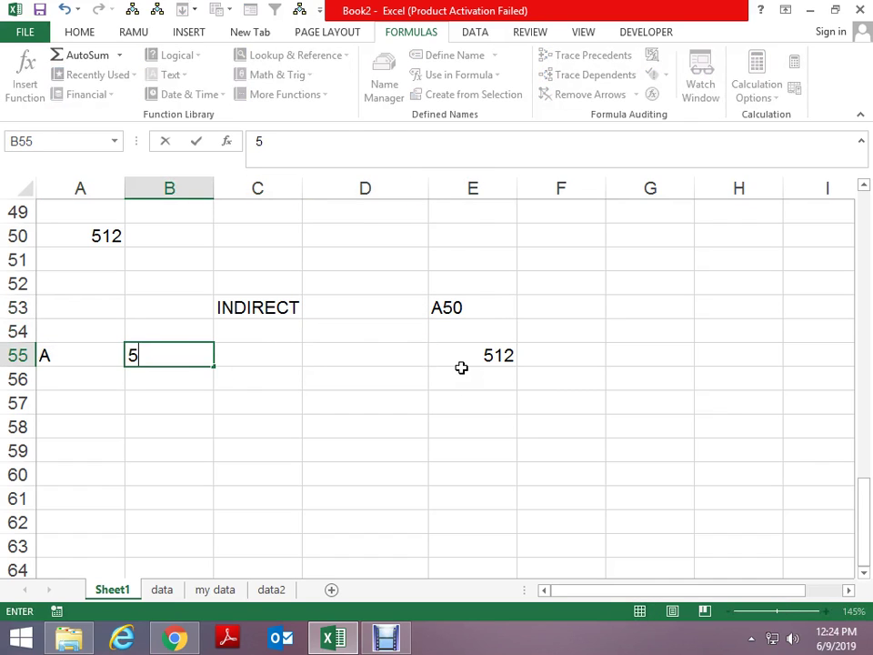
type("0")
key("Return")
key("Down")
key("Right")
Step: Join the two cells in C56 with =A55&B55 so it shows A50
type("=")
key("Left")
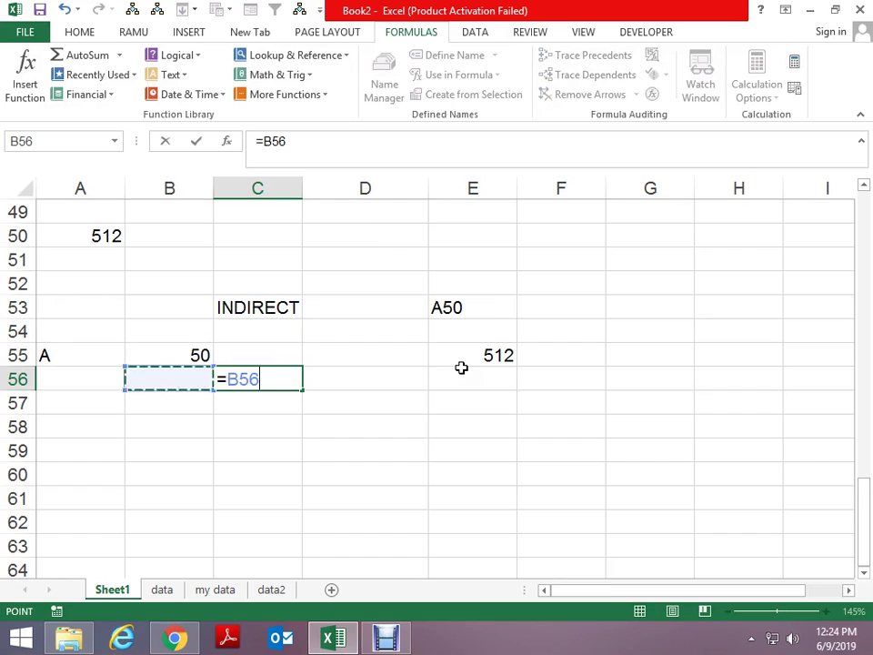
key("Up")
key("Left")
type("&")
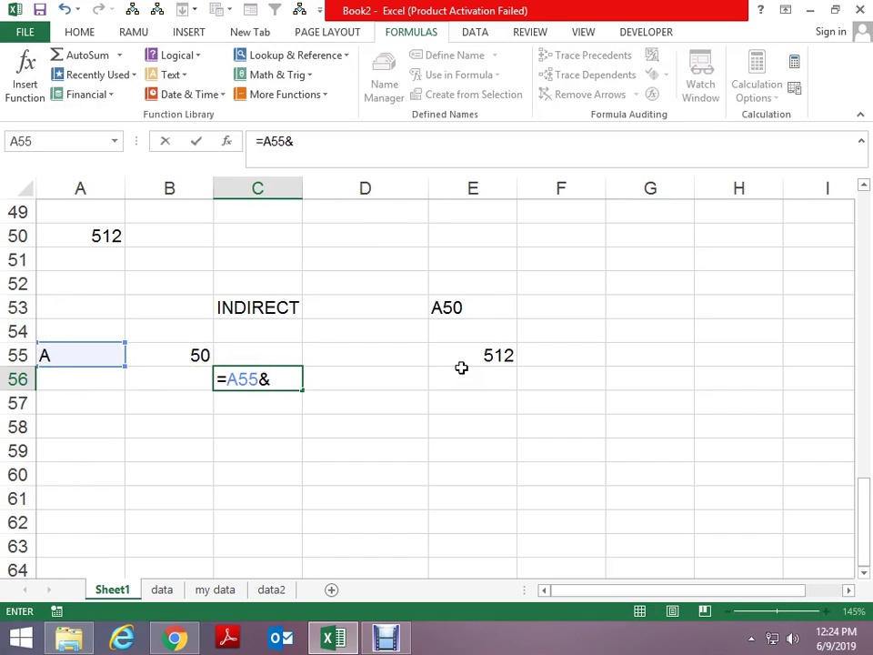
key("Left")
key("Up")
key("Return")
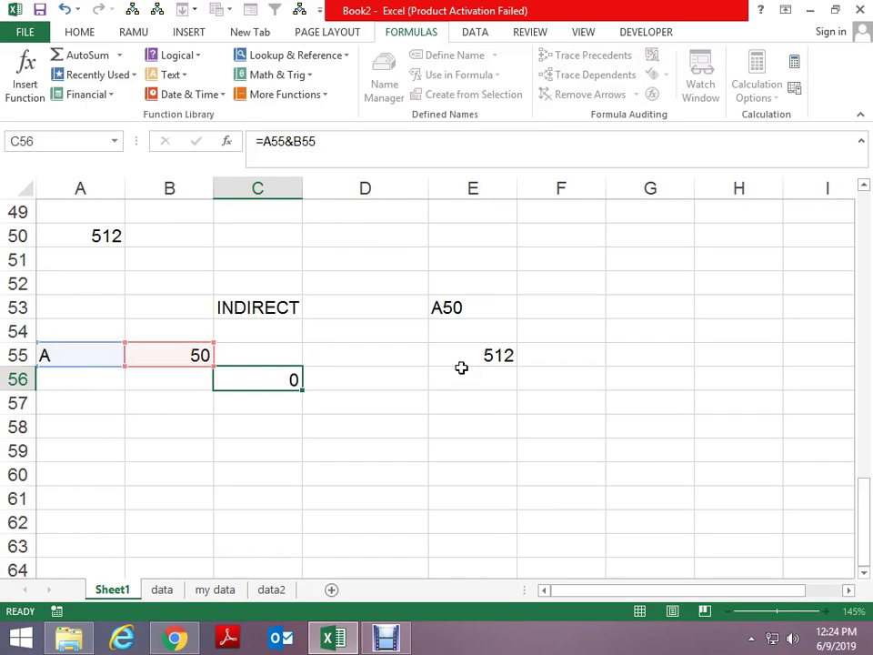
Step: Enter =INDIRECT(C56) in C58 so it returns 512
key("Return")
type("=I")
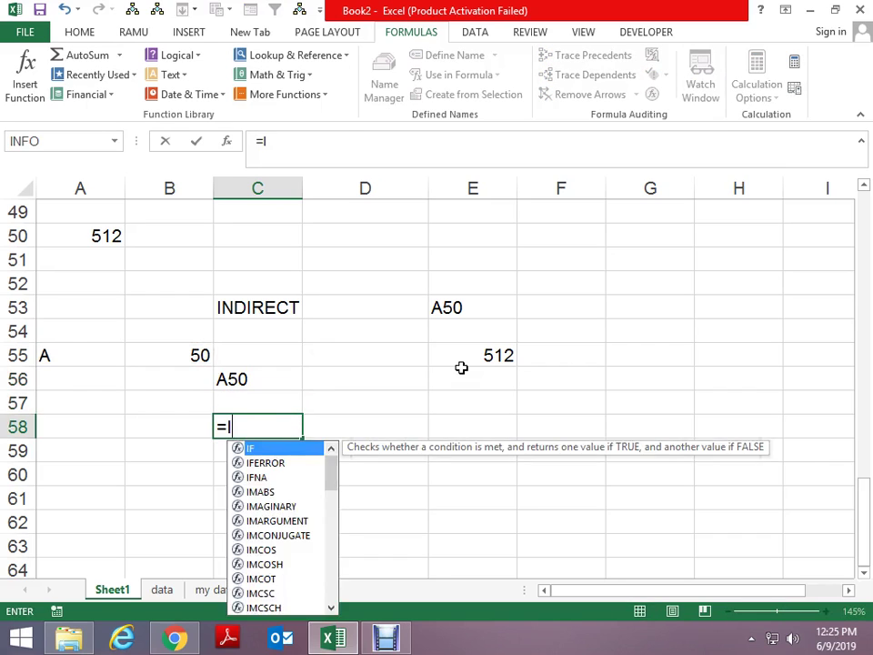
type("NDIRECT(")
key("Up")
key("Up")
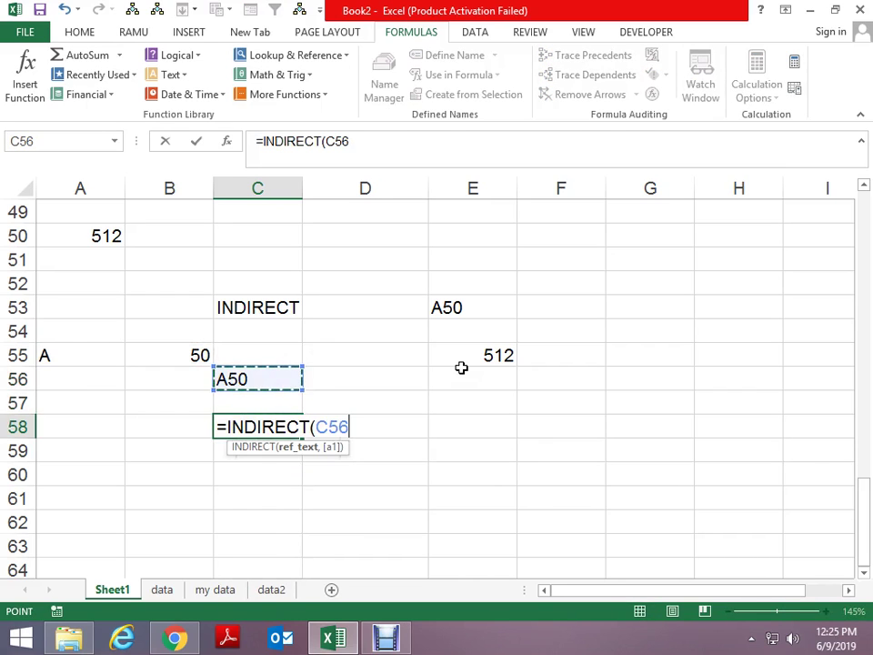
key("ctrl+Return")
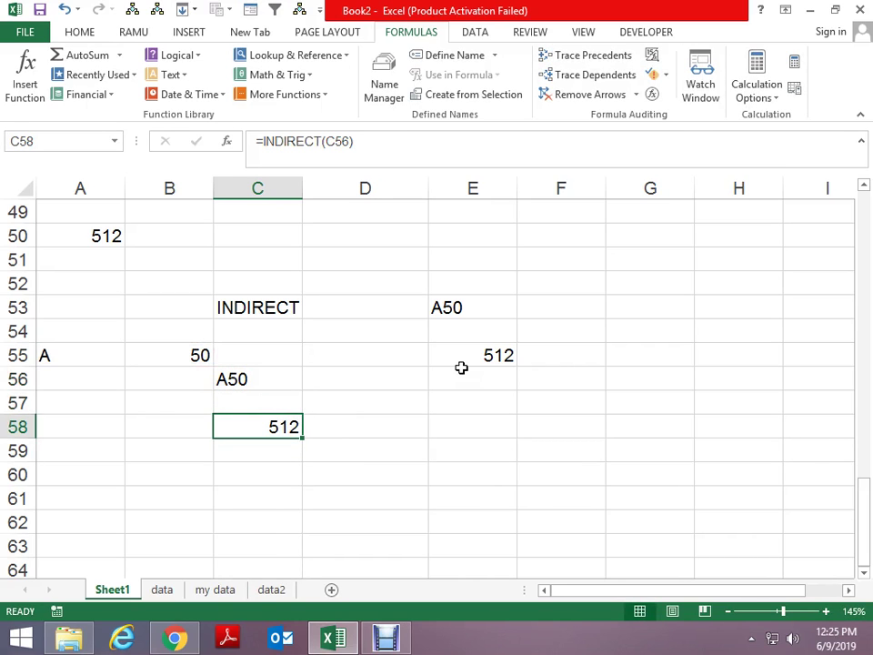
key("Up")
key("Up")
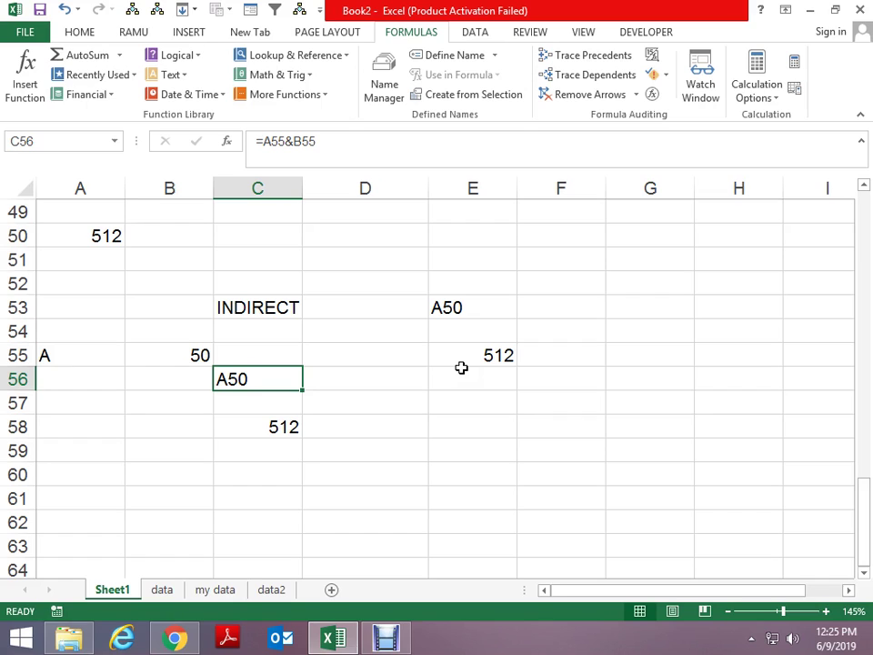
Step: Type the heading MATCH into cell B65
scroll(450, 391, "down", 3)
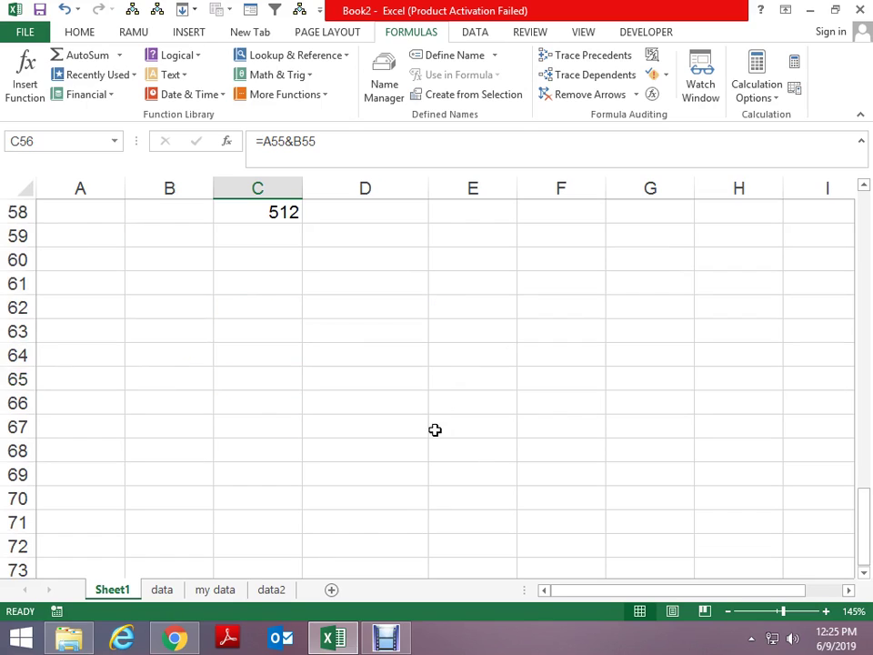
left_click(136, 387)
type("AM")
key("BackSpace")
key("BackSpace")
type("M")
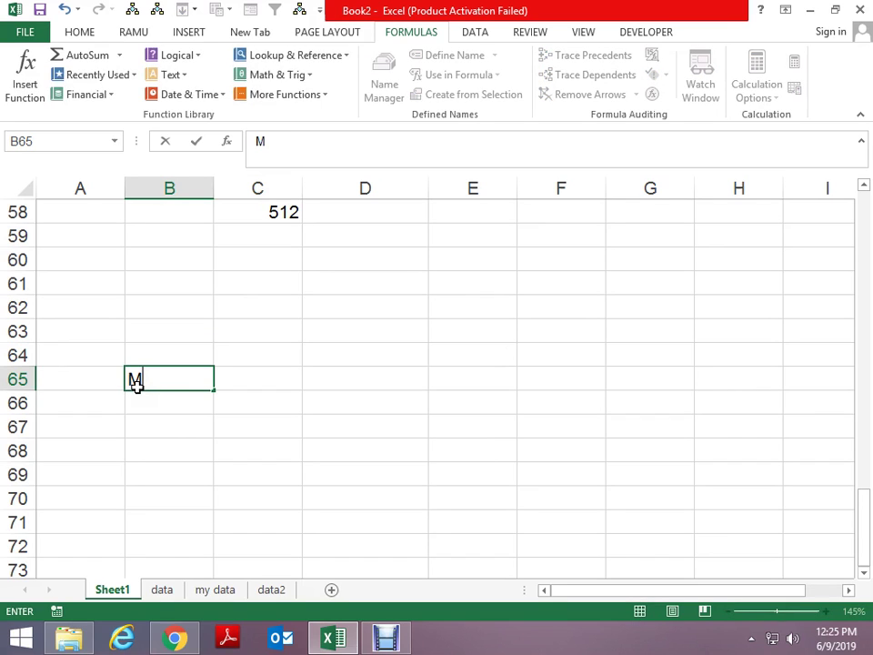
type("ATCH")
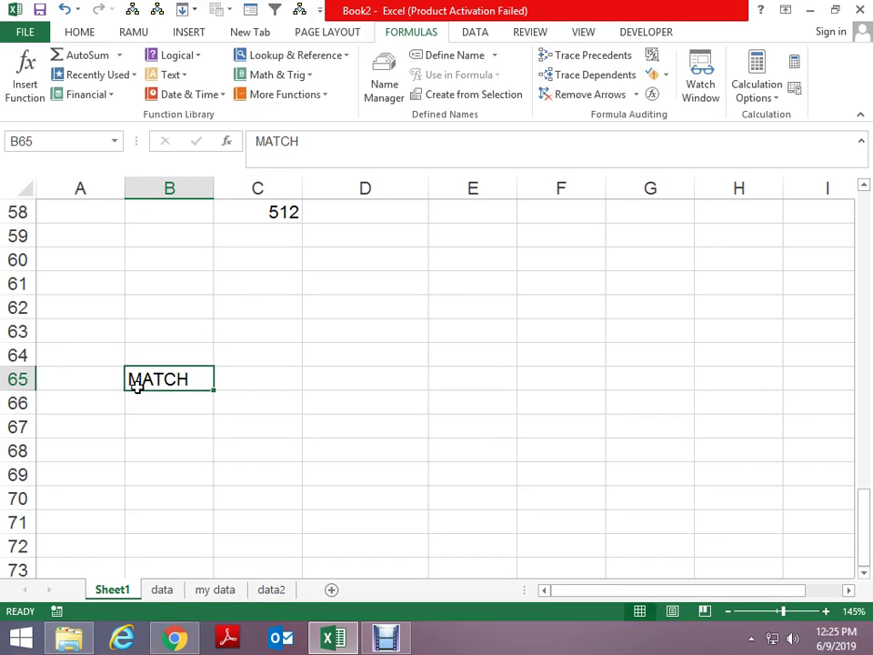
left_click(383, 637)
left_click(384, 632)
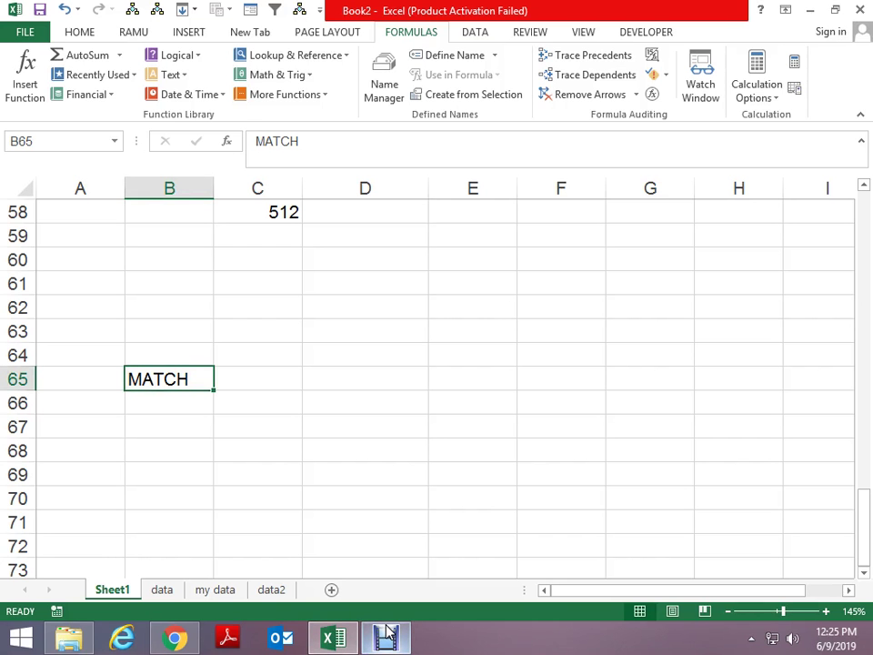
key("Up")
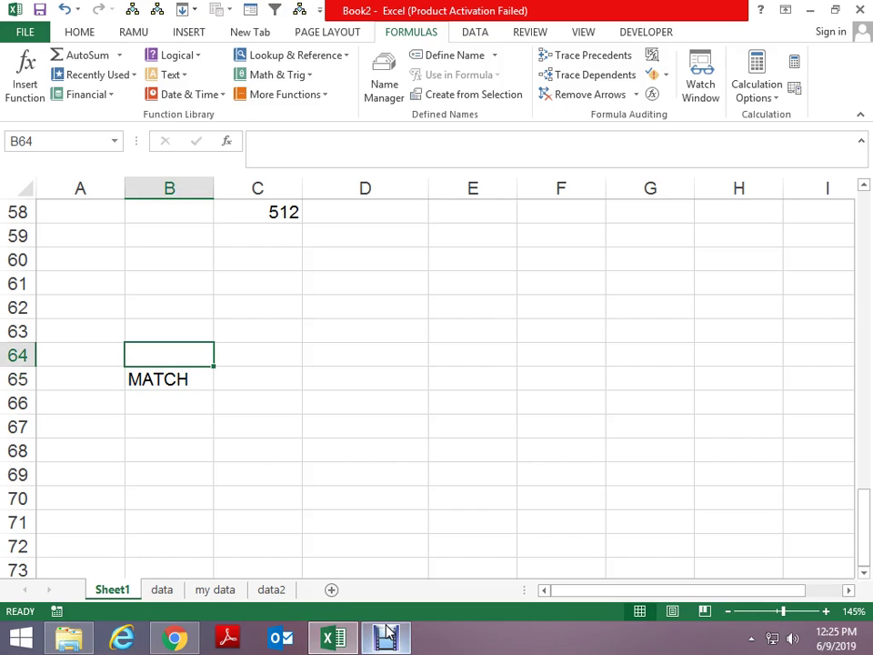
Step: Start a =DIR formula in C49, cancel it, and move down to C66
key("Page_Up")
key("Right")
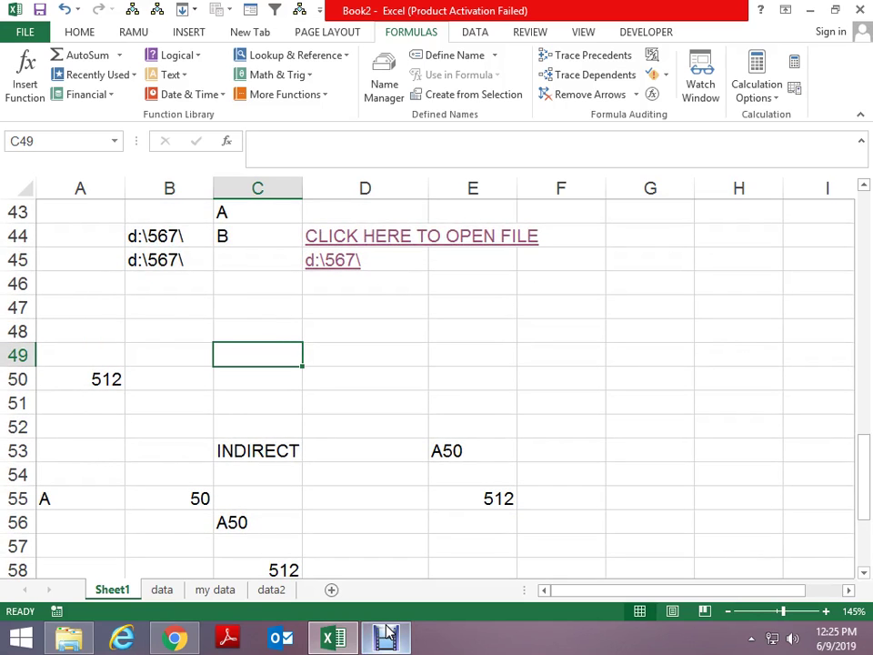
key("Page_Up")
key("Page_Down")
type("=D")
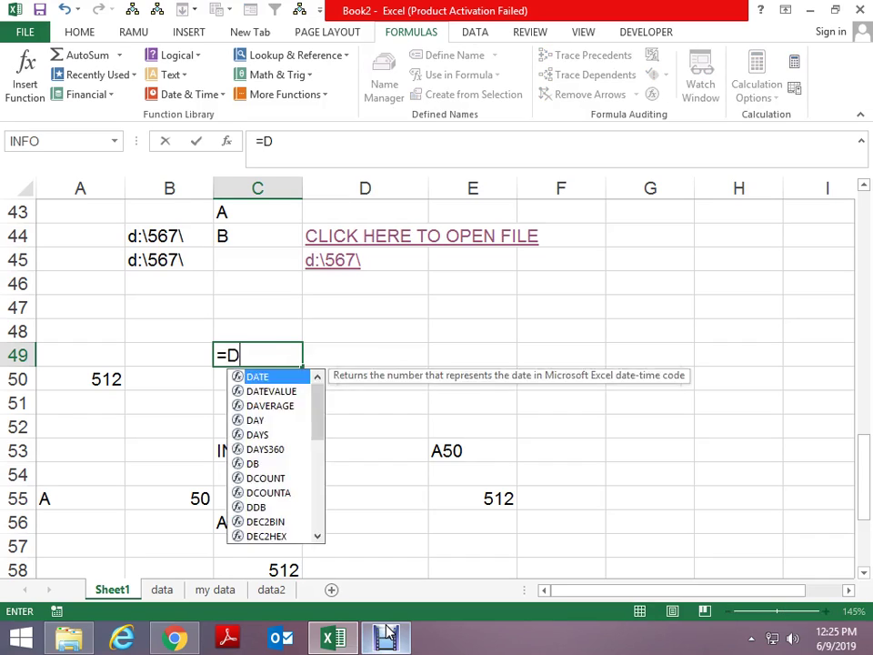
type("IR")
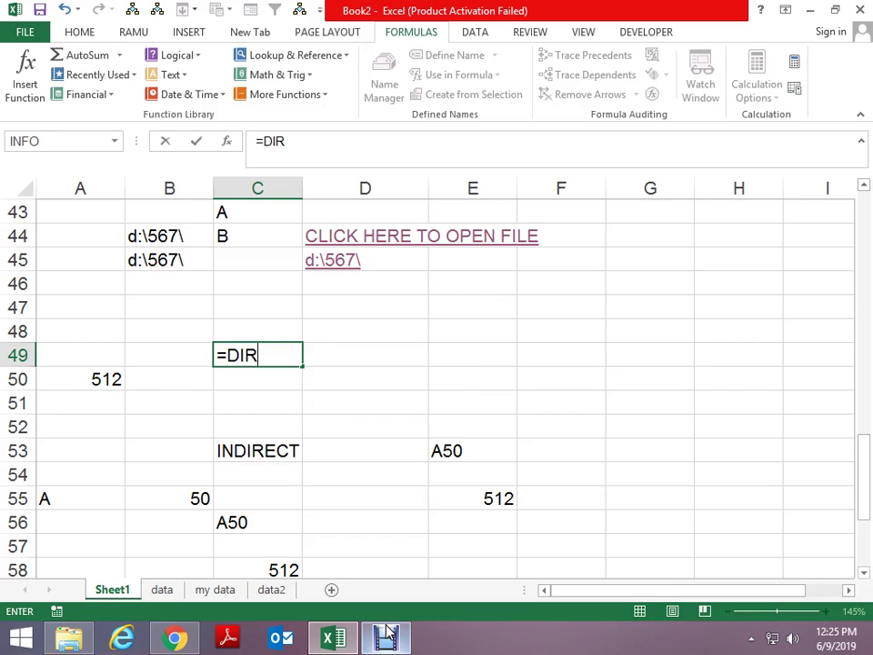
key("Escape")
key("Down")
key("Down")
key("Down")
key("Down")
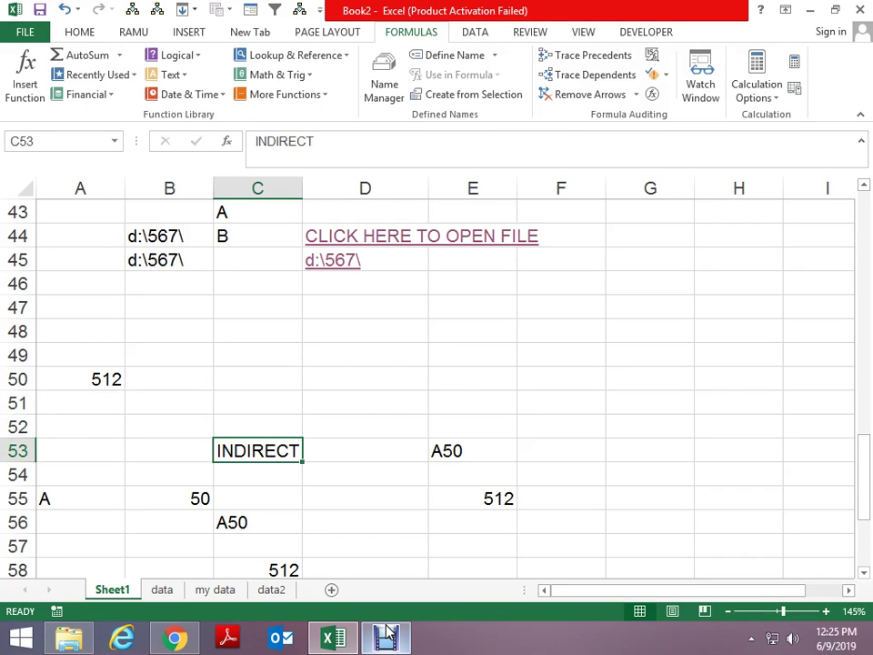
key("Down")
key("Down")
key("Down")
key("Up")
key("Up")
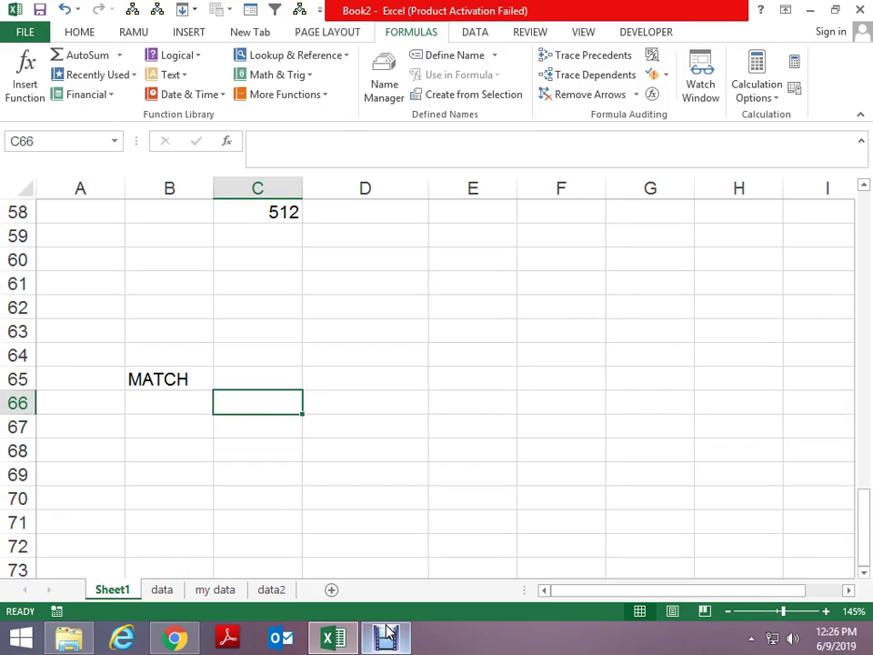
Step: Clear MATCH from B65 and list A, B, C, D down B61:B64
key("Left")
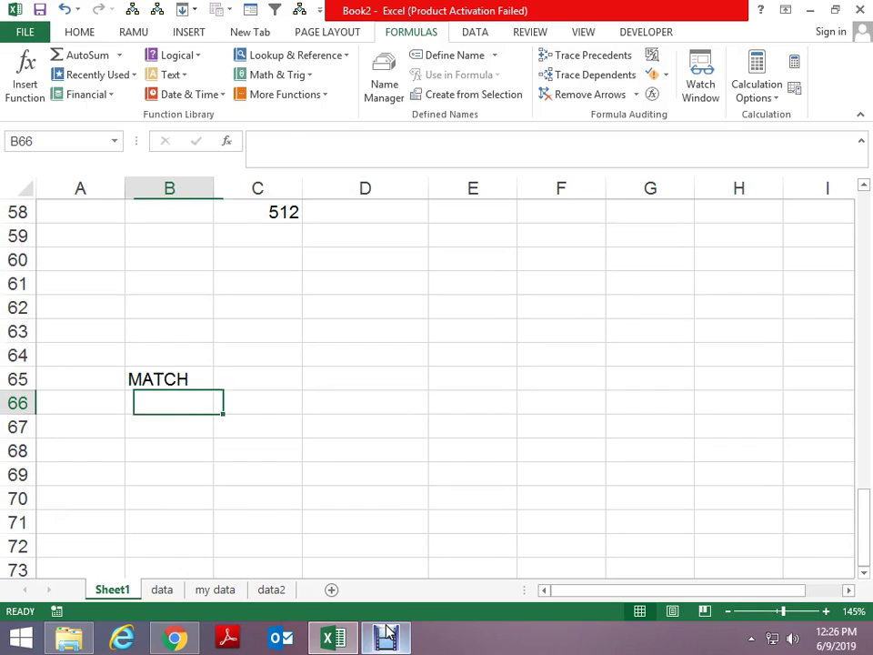
key("Up")
key("Delete")
key("Up")
key("Up")
key("Up")
key("Up")
type("A")
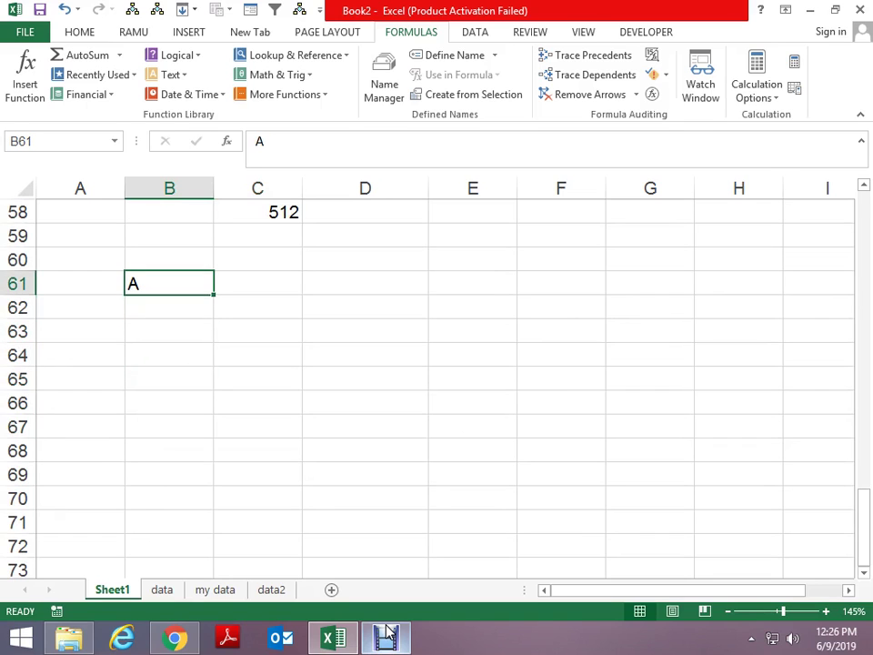
key("Return")
type("B")
key("Return")
type("C D")
key("Return")
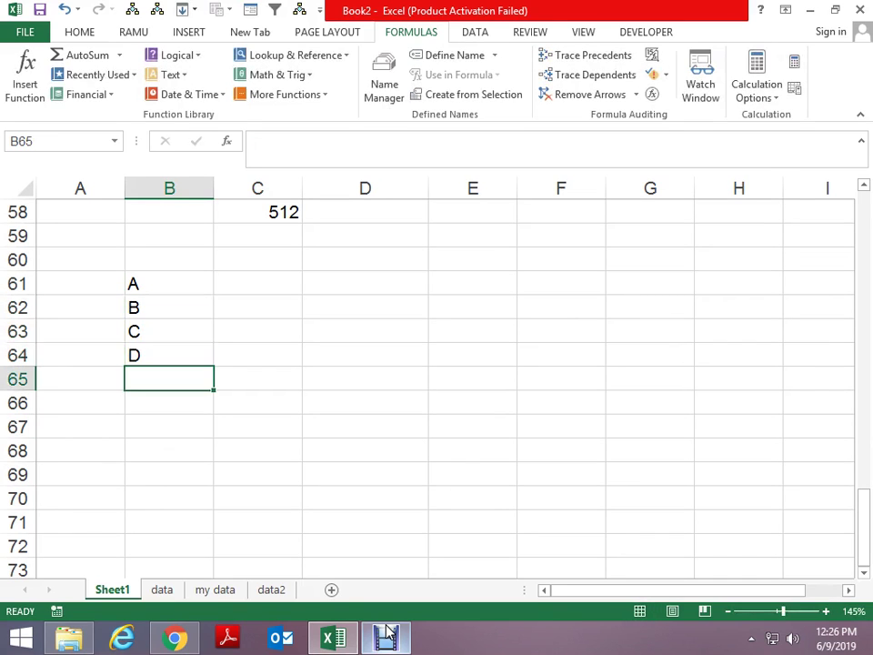
Step: Type the heading INDEX in cell D60
key("Up")
key("Up")
key("Right")
key("Up")
key("Up")
key("Right")
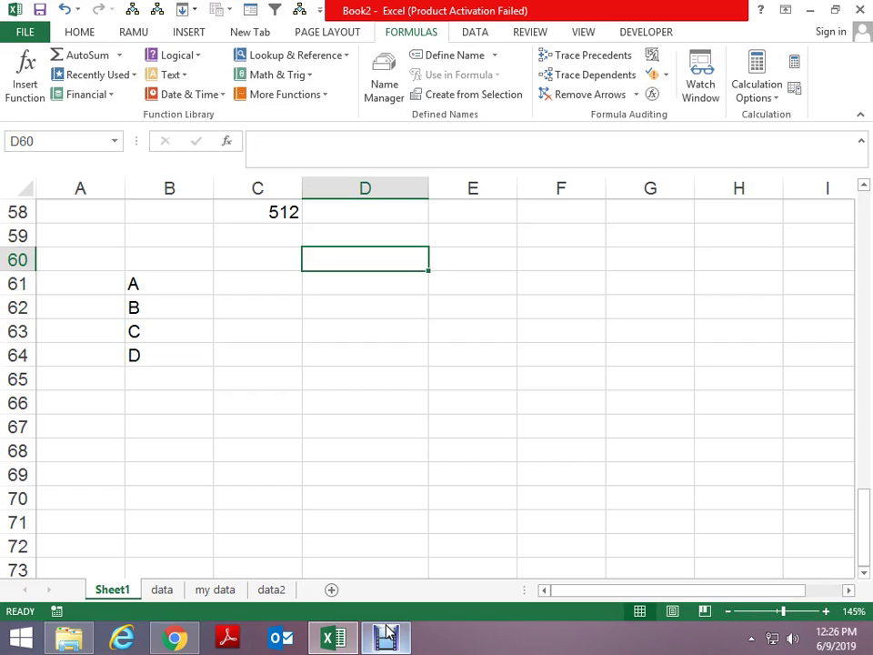
type("INDEX")
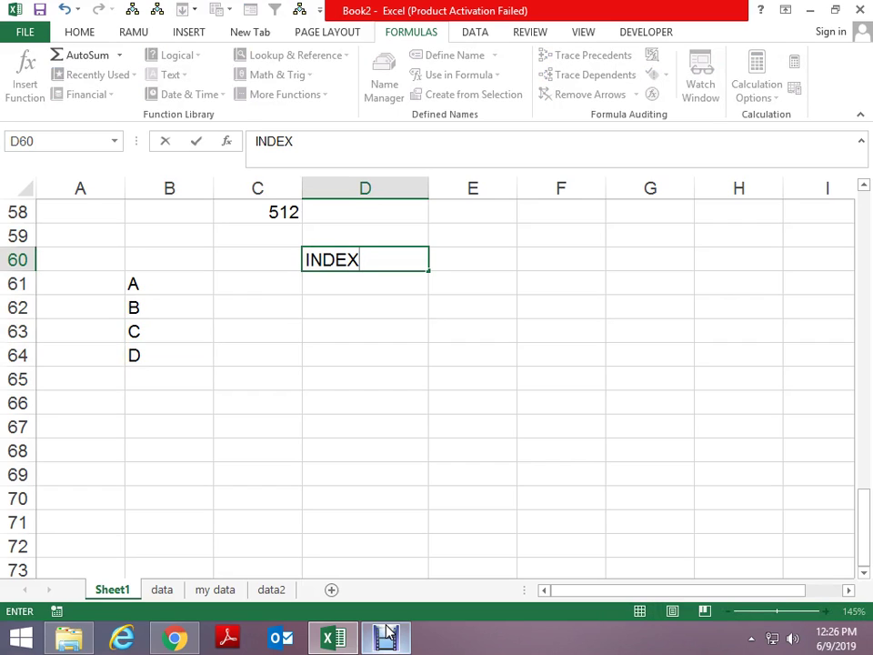
key("Return")
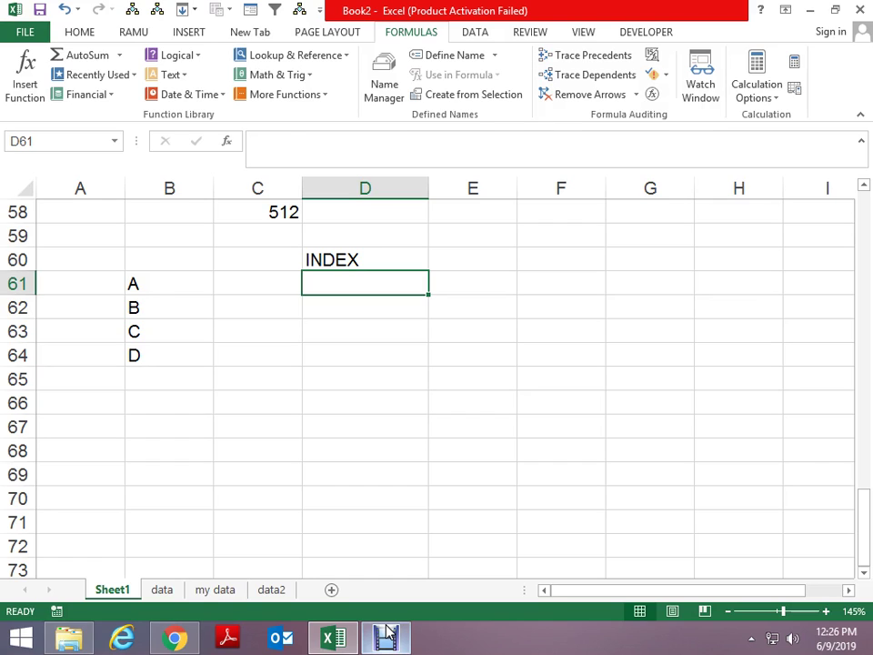
Step: Enter =INDEX(B61:B64,3) in E61 so it returns the letter C
key("Up")
key("Up")
key("Down")
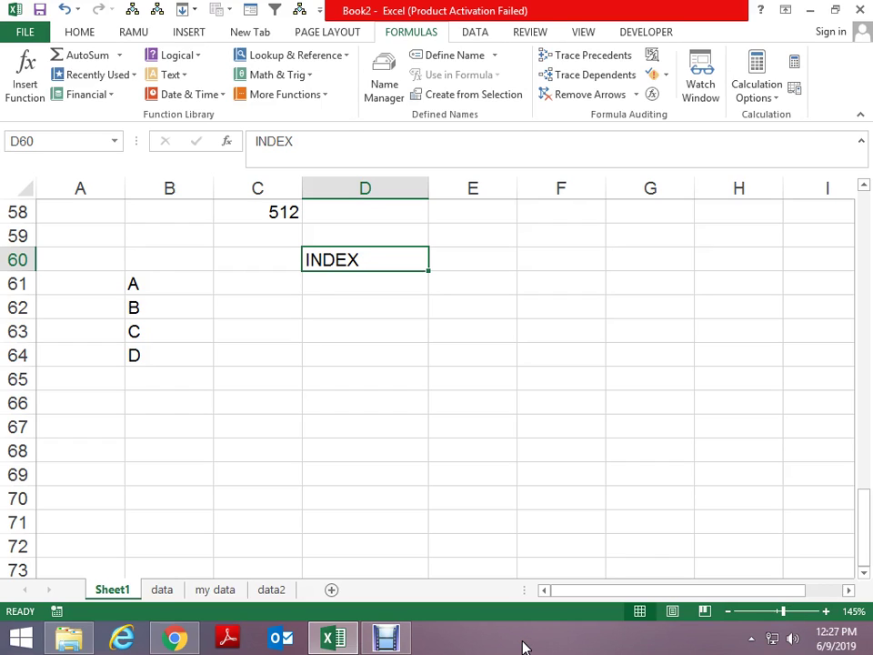
key("Down")
key("Down")
key("Left")
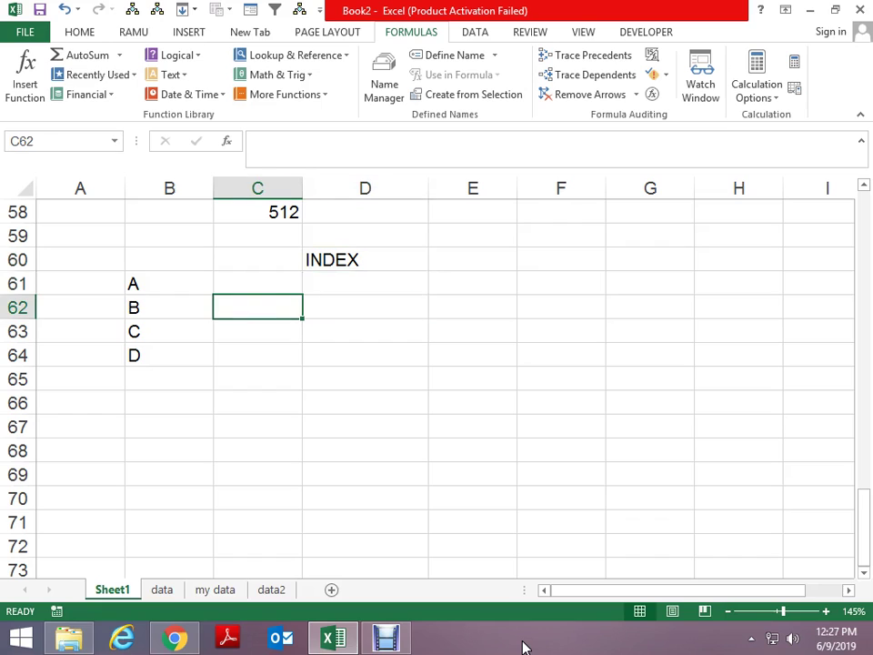
key("Up")
key("Right")
key("Right")
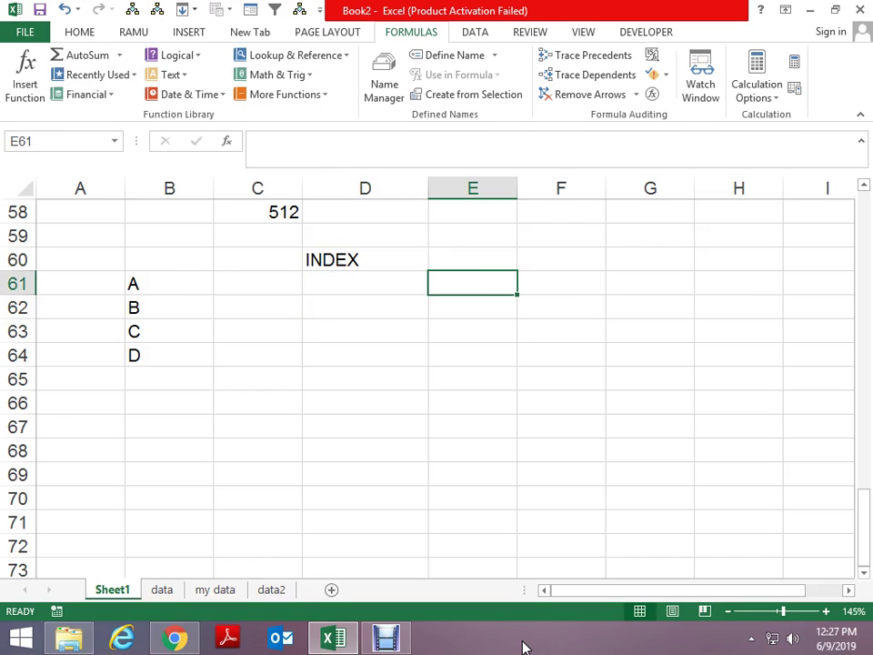
type("=INDEX(")
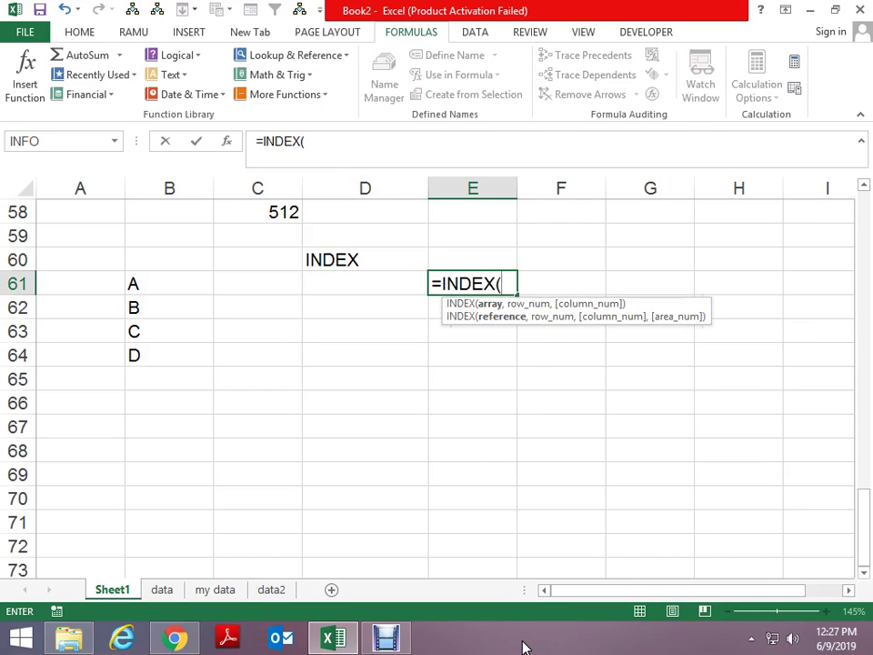
key("Left")
key("Left")
key("Left")
key("shift+Down")
key("shift+Down")
key("shift+Down")
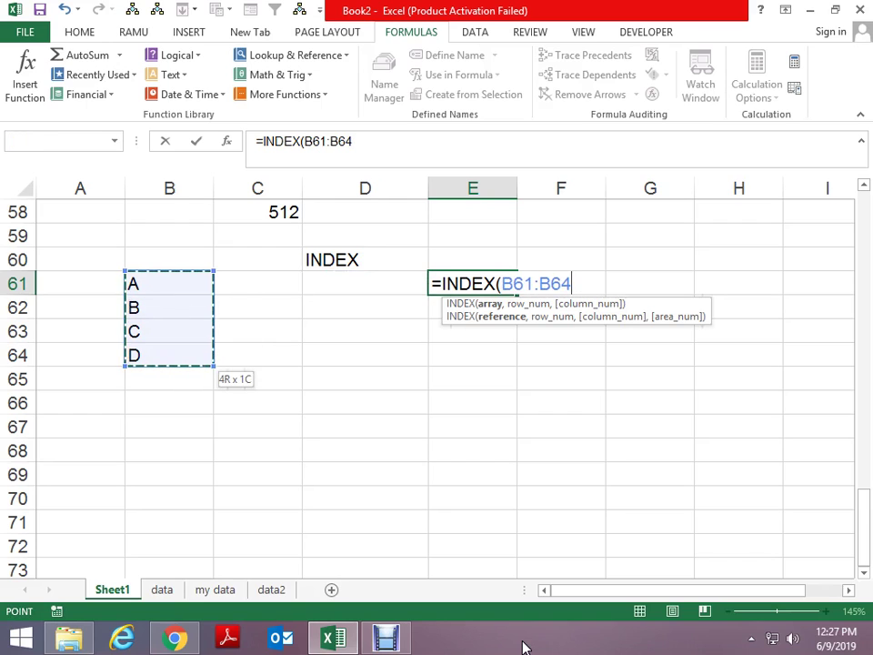
type(",")
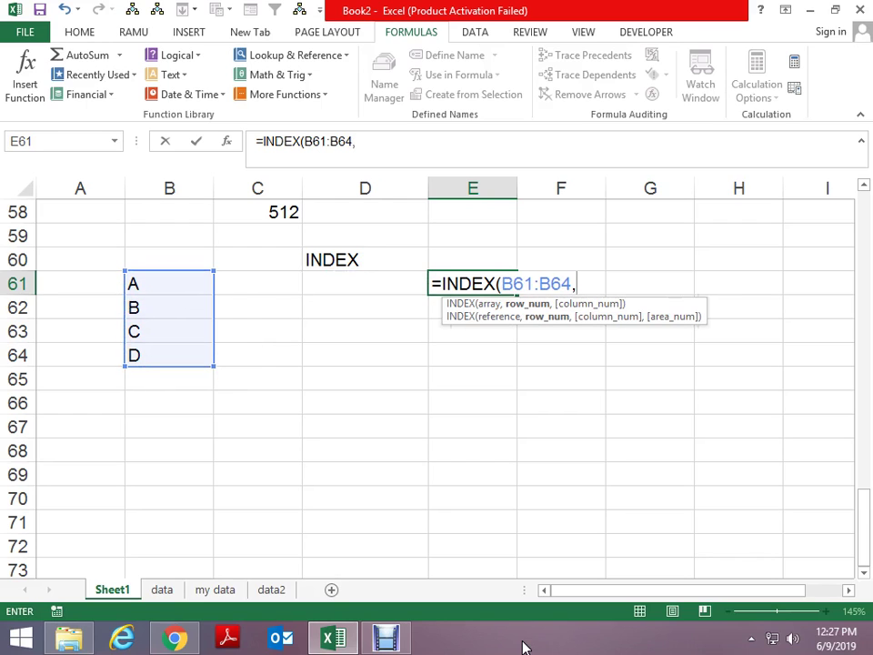
type("3")
key("Return")
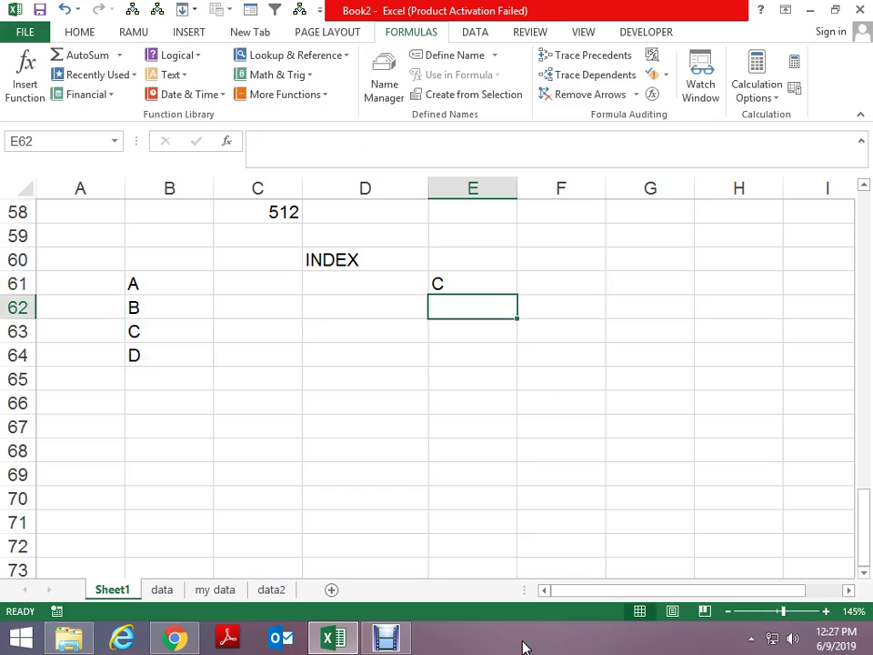
Step: Check E61's INDEX formula, then move to C64 in the letter D row
key("Up")
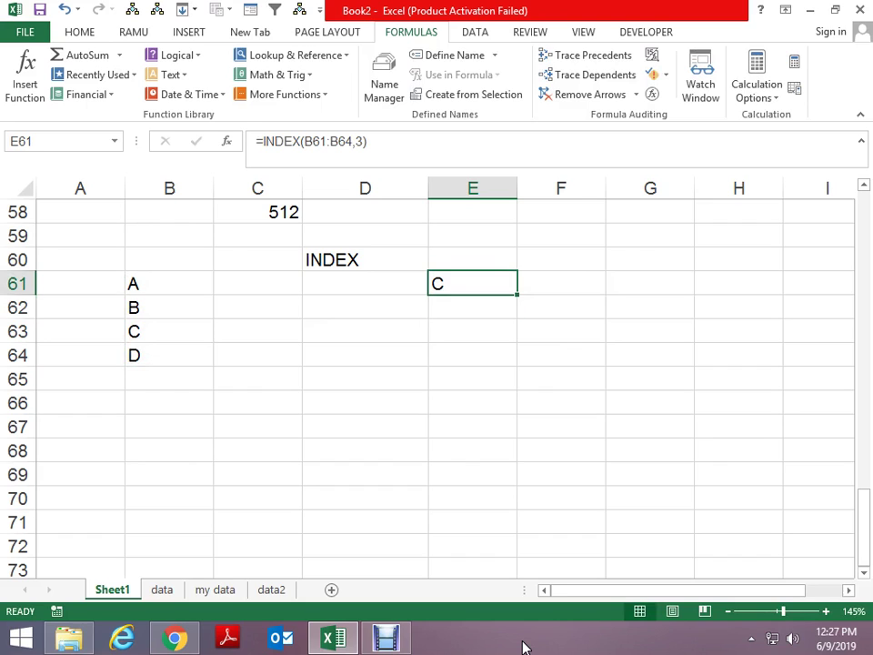
key("Down")
key("Down")
key("Down")
key("Left")
key("Left")
Step: Fill C64:G64 with 8, 38, 8, 57 and RA
type("8")
key("Tab")
type("3")
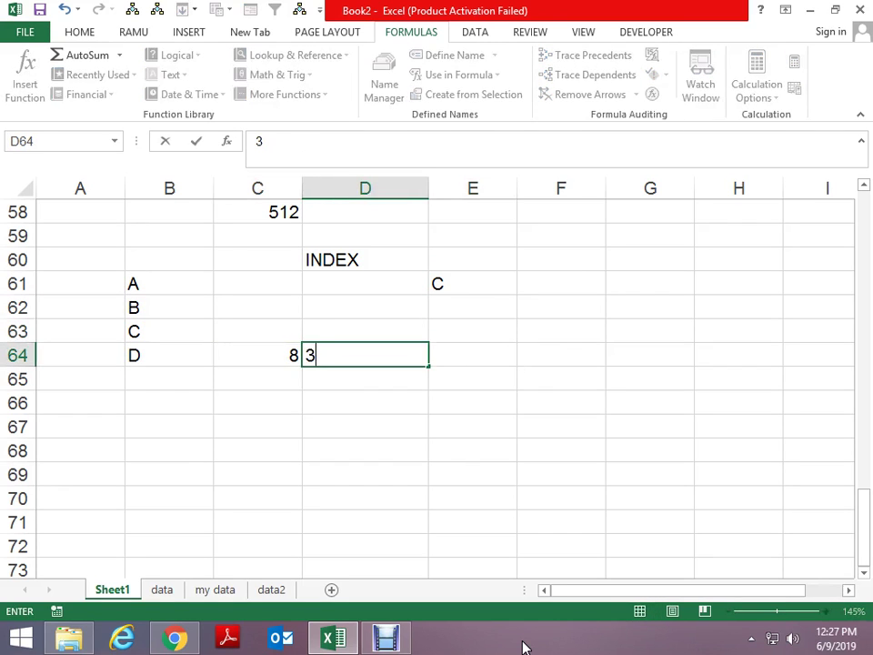
type("8")
key("Tab")
type("8")
key("Tab")
type("57")
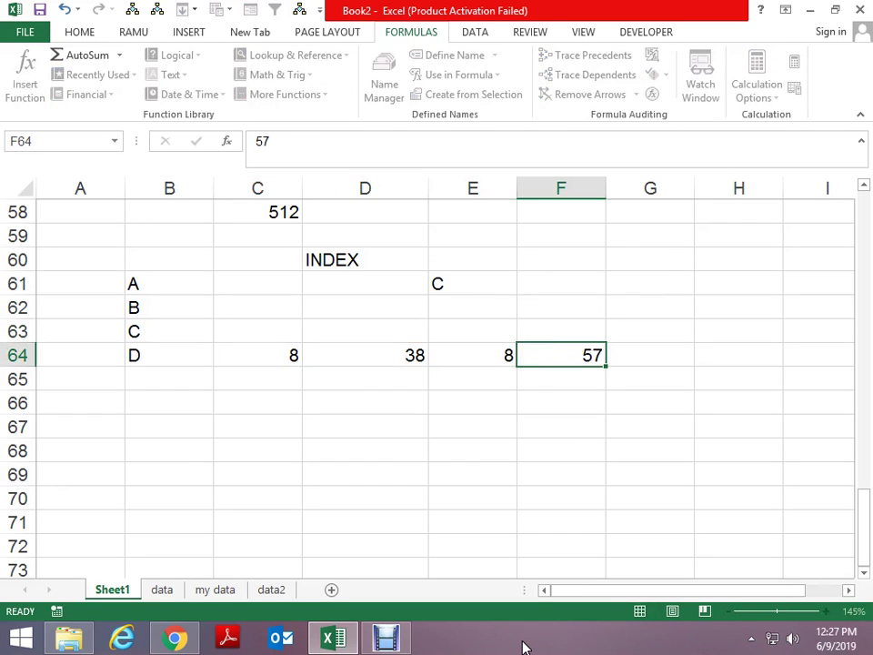
key("Tab")
type("RA")
key("Left")
key("Left")
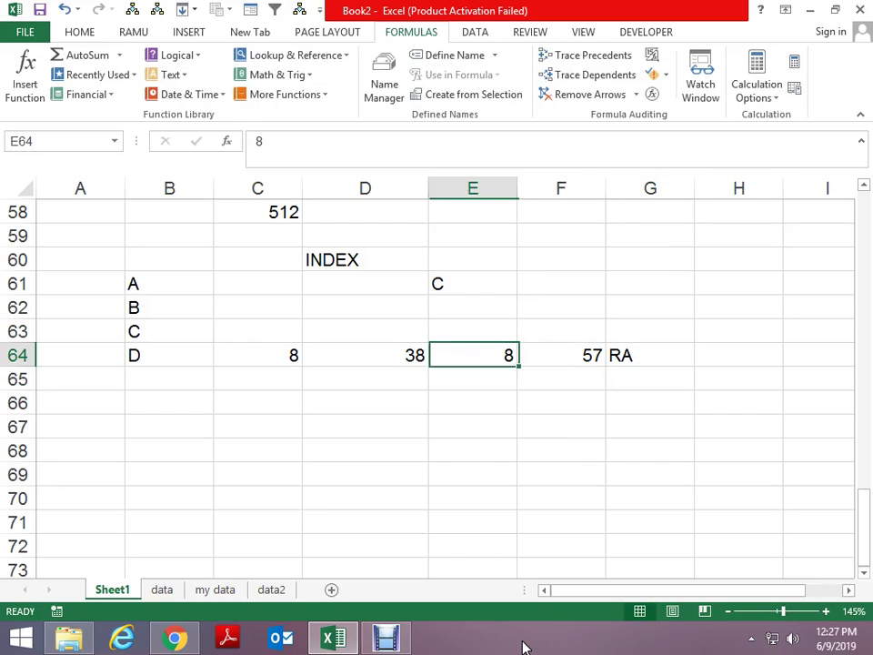
Step: Enter =INDEX(B64:G64,2) in C66, returning 8
key("Down")
key("Left")
key("Left")
key("Down")
type("=IND")
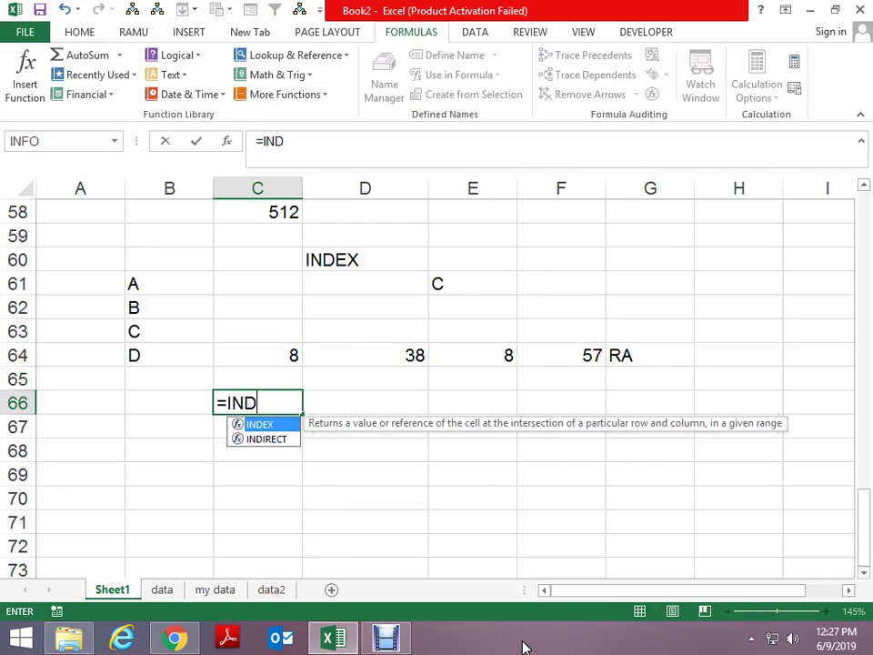
type("EX(")
key("Up")
key("Left")
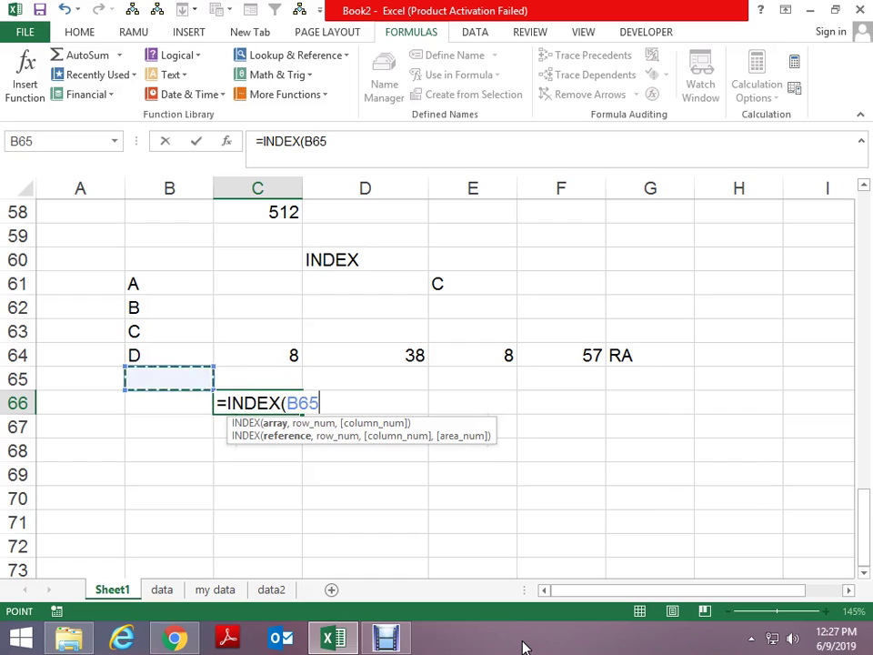
key("Up")
key("shift+Right")
key("shift+Right")
key("shift+Right")
key("shift+Right")
key("shift+Right")
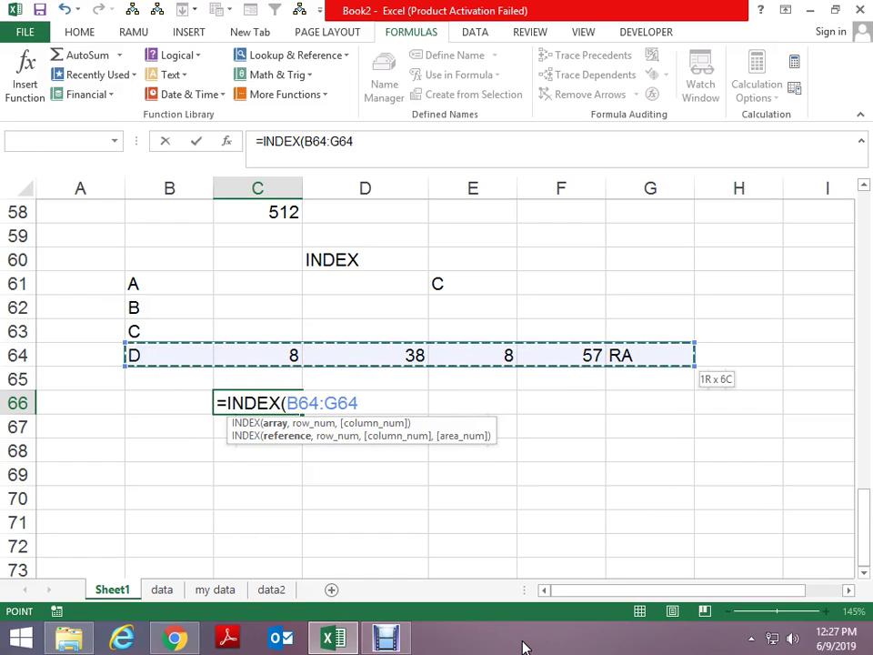
type(",")
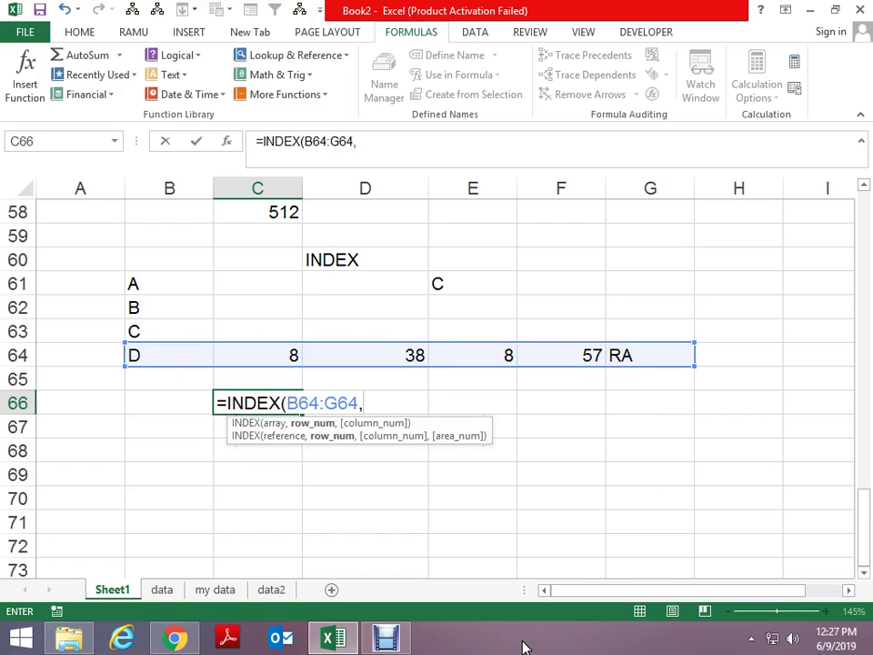
type("2")
key("ctrl+Return")
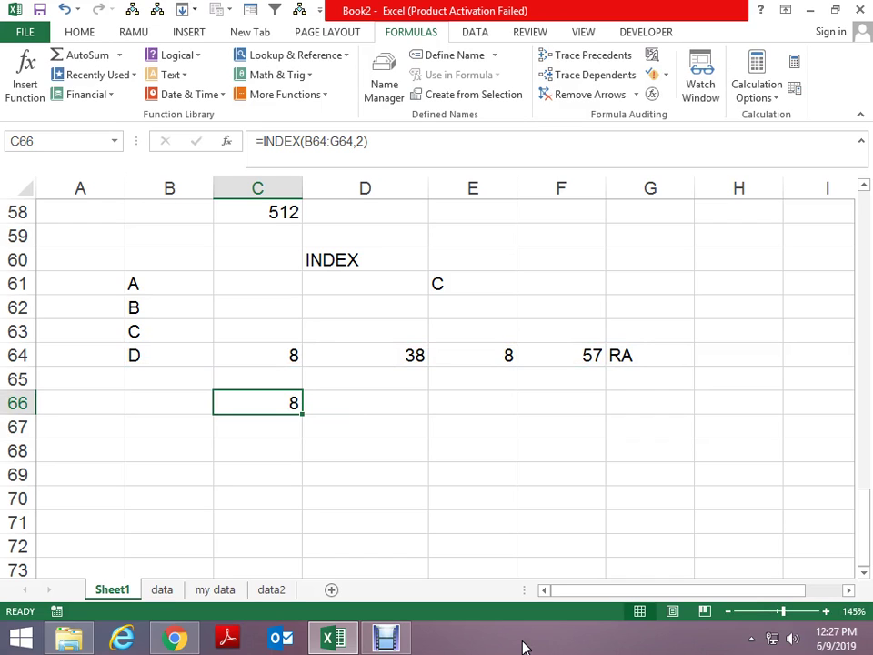
key("Left")
Step: Copy the letters A–D from B61:B64 into B74:B77
key("Up")
key("Up")
key("Up")
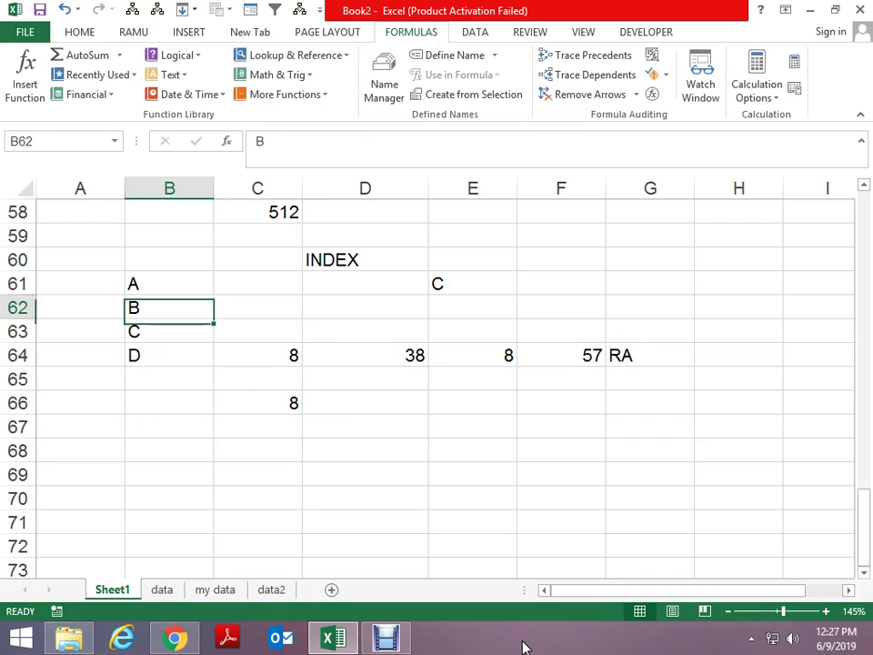
key("Up")
key("ctrl+shift+Down")
key("ctrl+c")
key("Down")
key("Down")
key("Down")
key("Up")
key("Up")
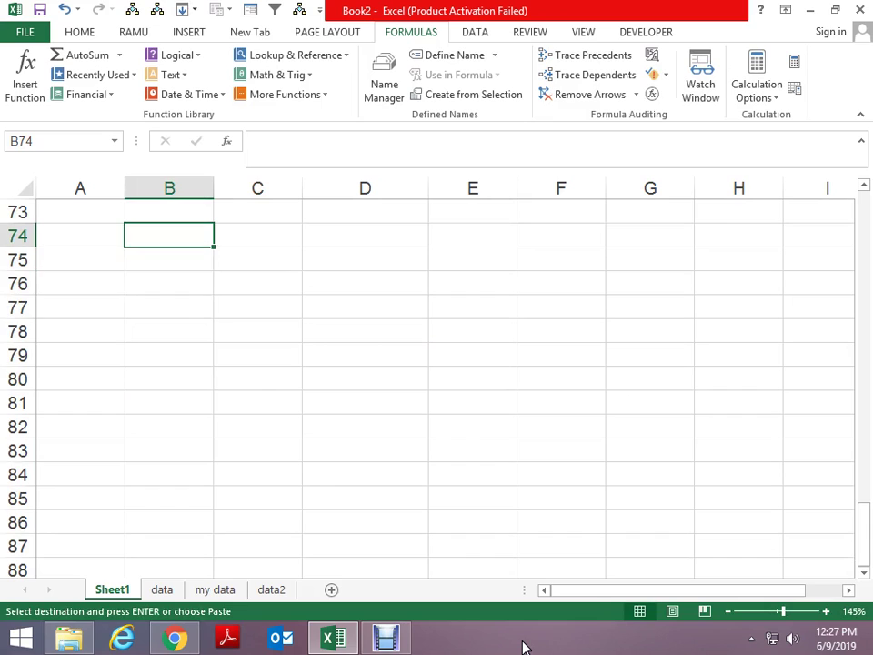
key("Return")
Step: Enter =RANDBETWEEN(10,80) in C74 and fill it across and down to C74:F77
key("Up")
key("Right")
type("=RA")
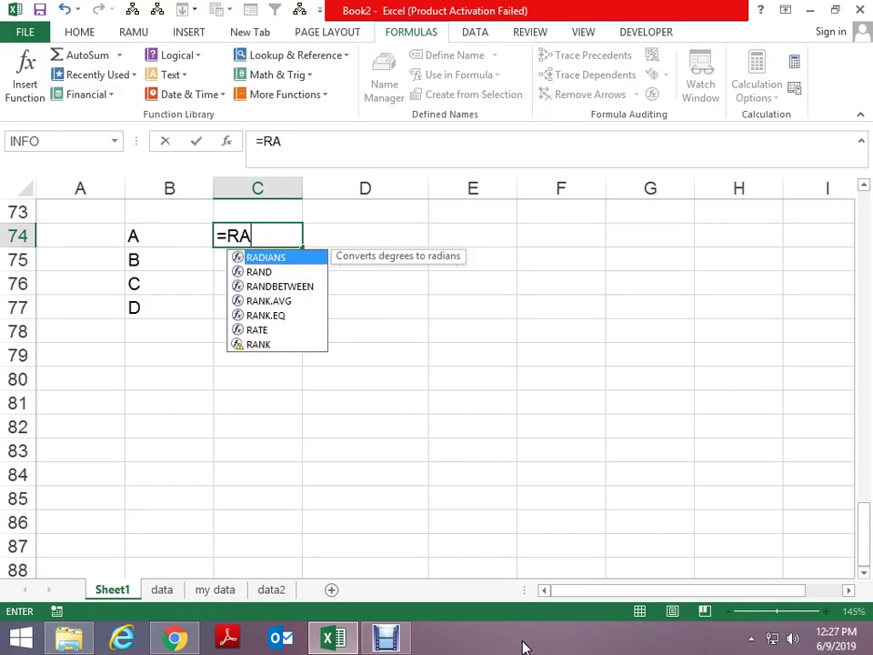
key("Down")
key("Down")
key("Tab")
type("10,80")
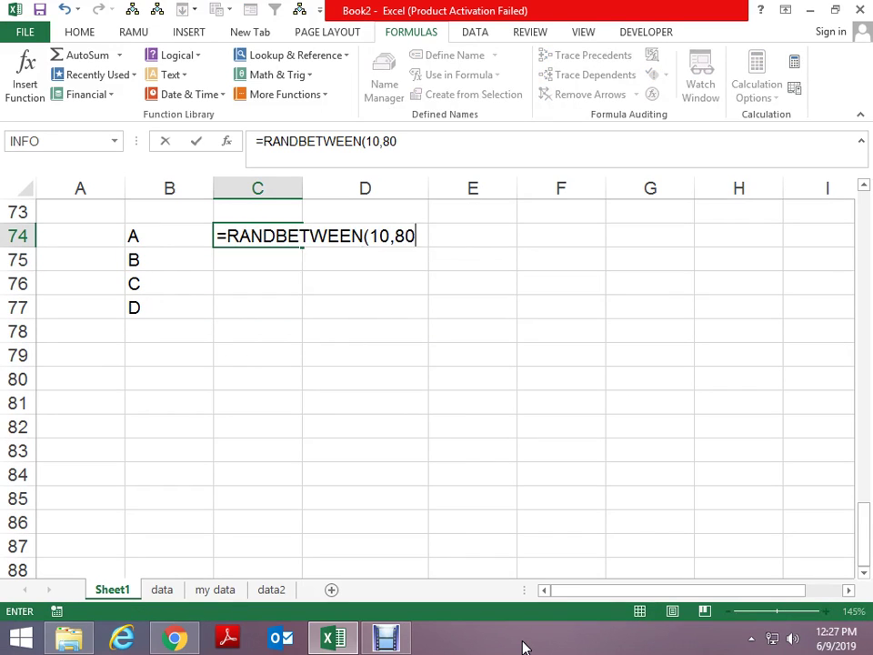
key("ctrl+Return")
key("shift+Right")
key("shift+Right")
key("shift+Right")
key("ctrl+r")
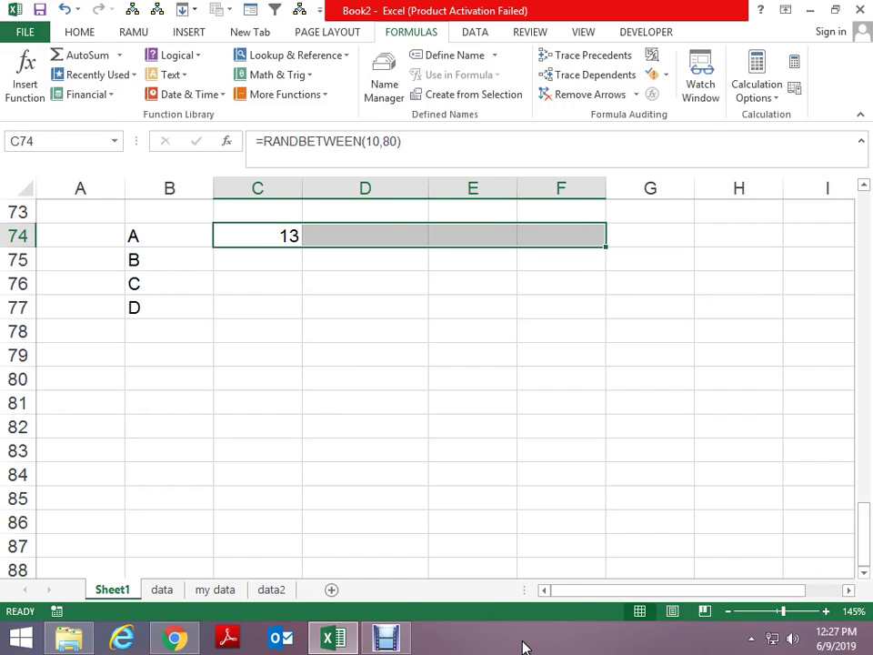
key("shift+Down")
key("shift+Down")
key("shift+Down")
key("ctrl+d")
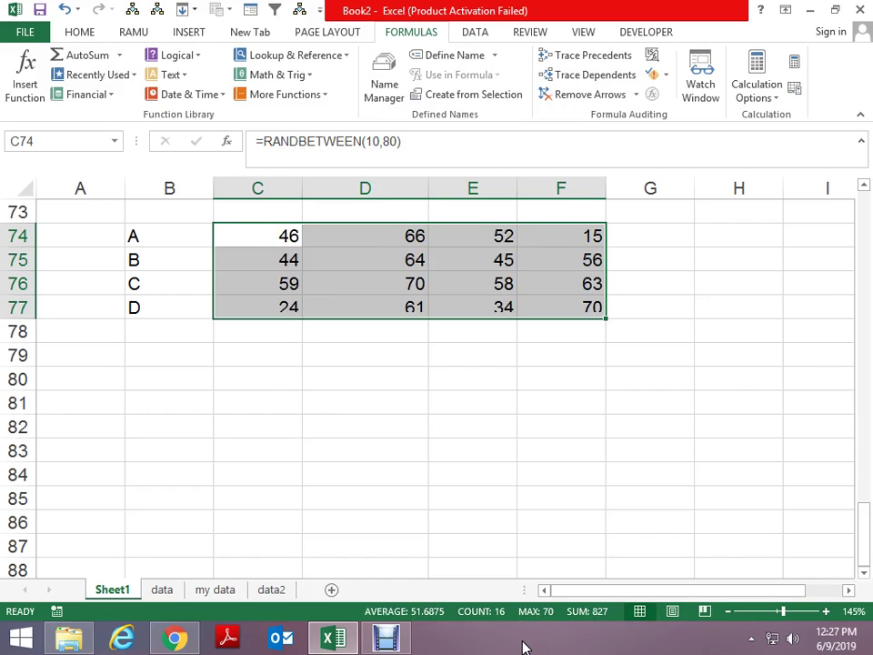
Step: Paste the random-number block back over itself as fixed values
key("ctrl+c")
key("alt+e")
key("s")
key("v")
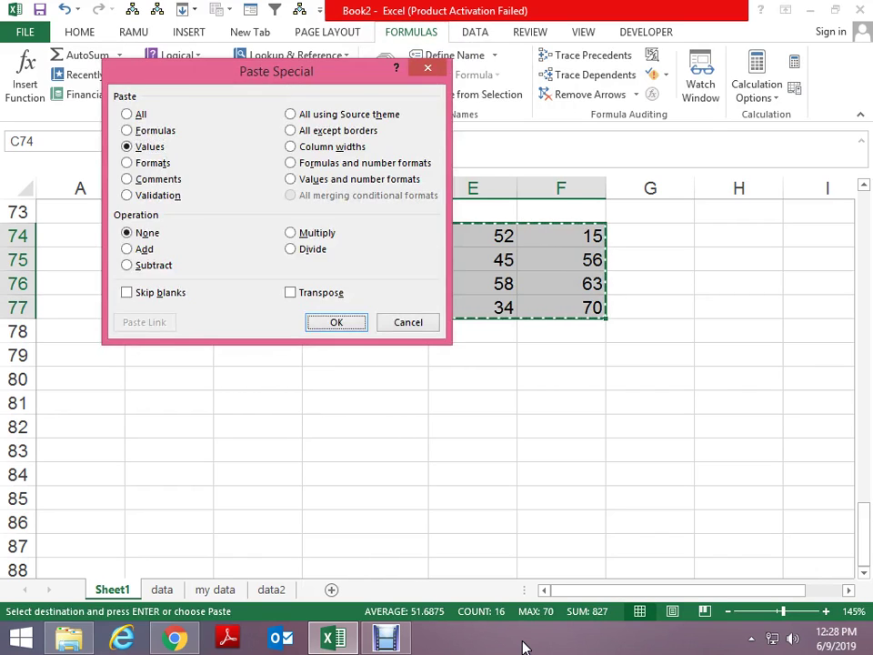
key("Return")
key("Escape")
key("Left")
key("Right")
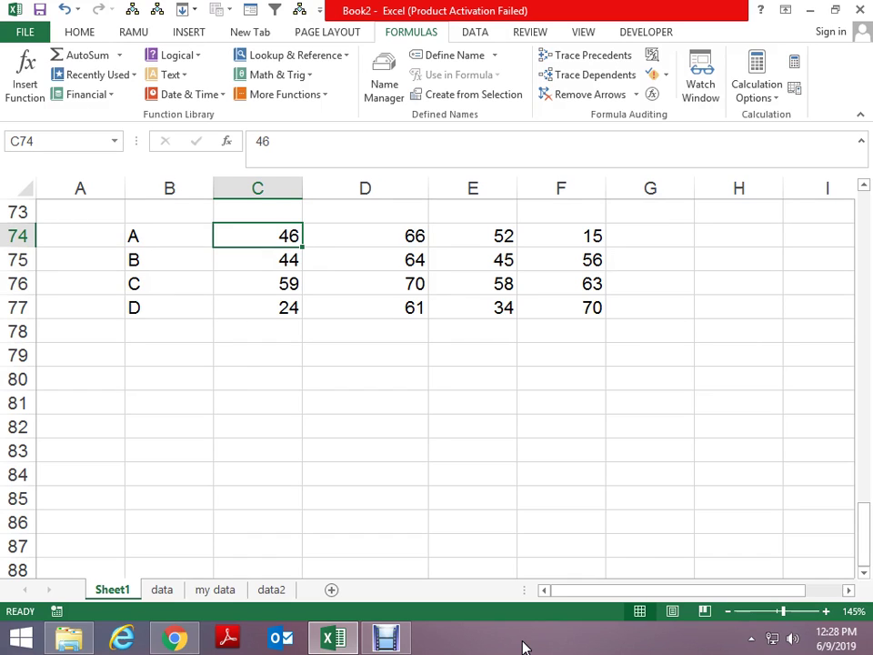
Step: Enter =INDEX(B74:F77,2,3) in B79, returning 64
key("Up")
key("Up")
key("Down")
key("Down")
key("Down")
key("Down")
key("Down")
key("Down")
key("Down")
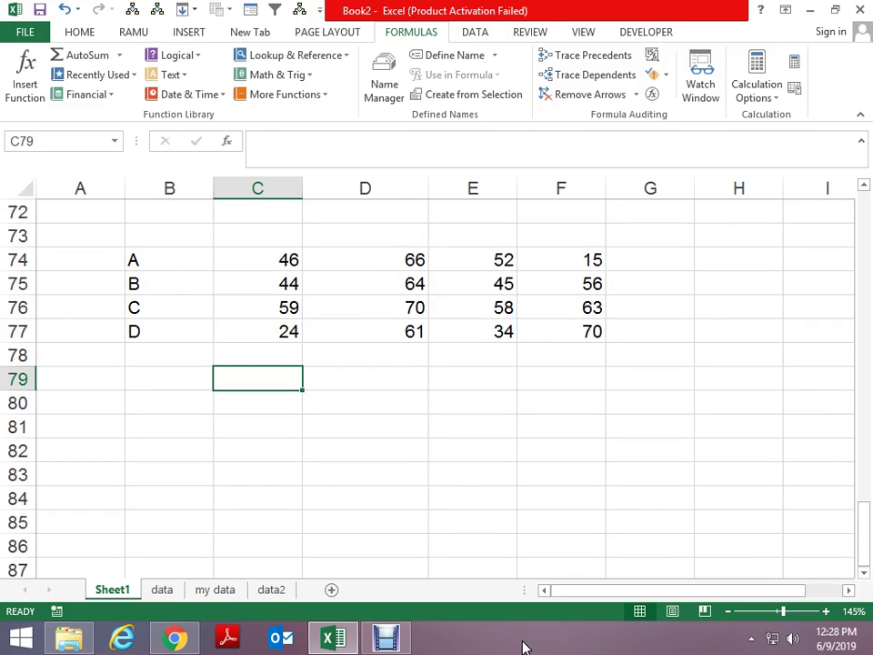
key("Left")
type("=INDE")
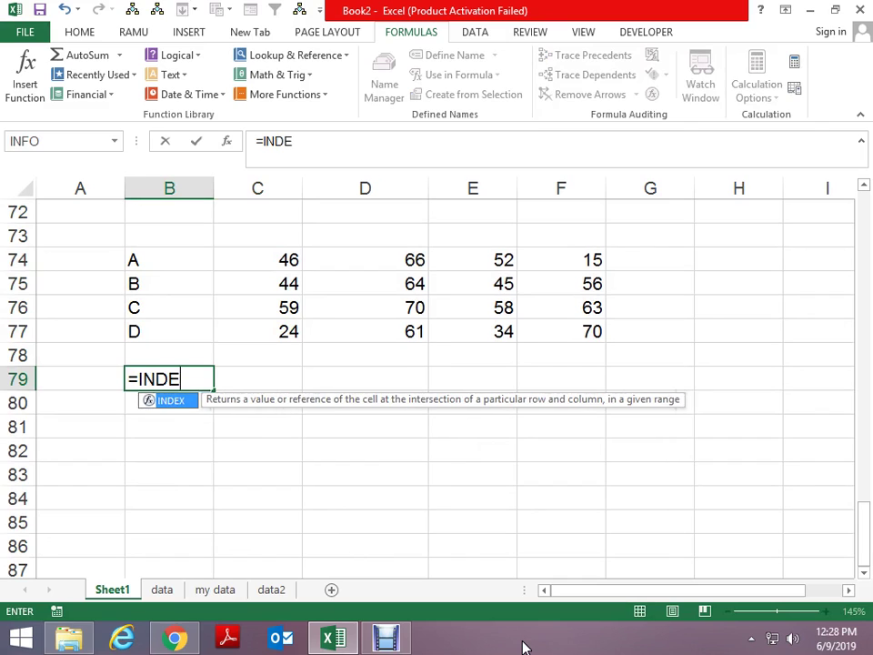
type("X(")
key("Up")
key("Up")
key("Up")
key("Up")
key("Up")
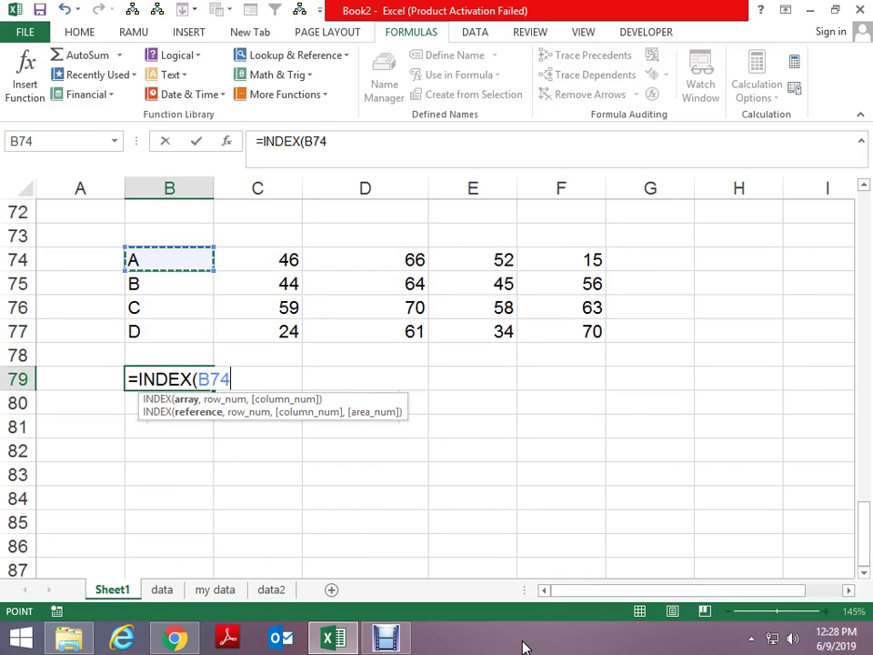
key("shift+Down")
key("shift+Down")
key("shift+Down")
key("shift+Right")
key("shift+Right")
key("shift+Right")
key("shift+Right")
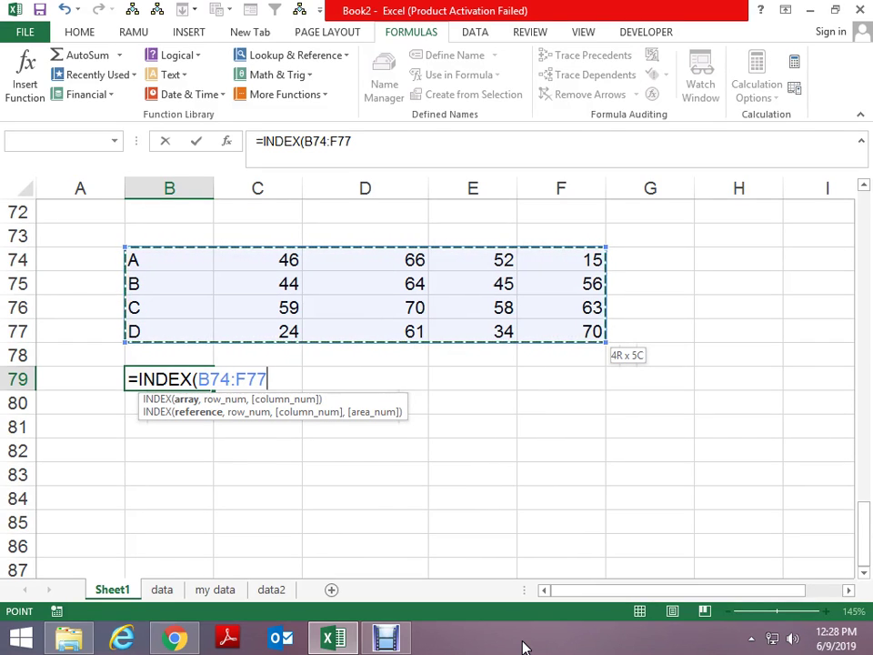
type(",")
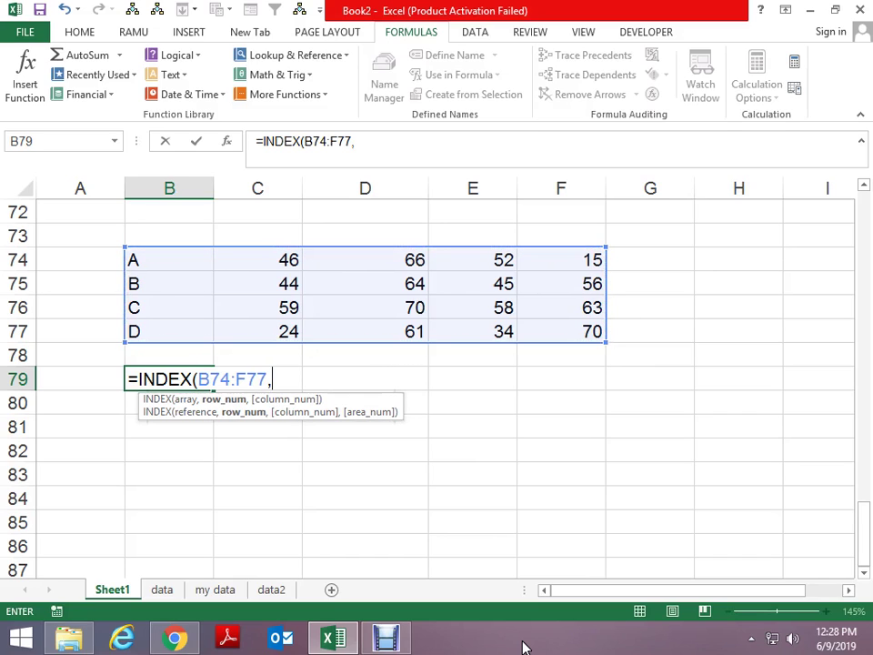
type("2")
type(",3")
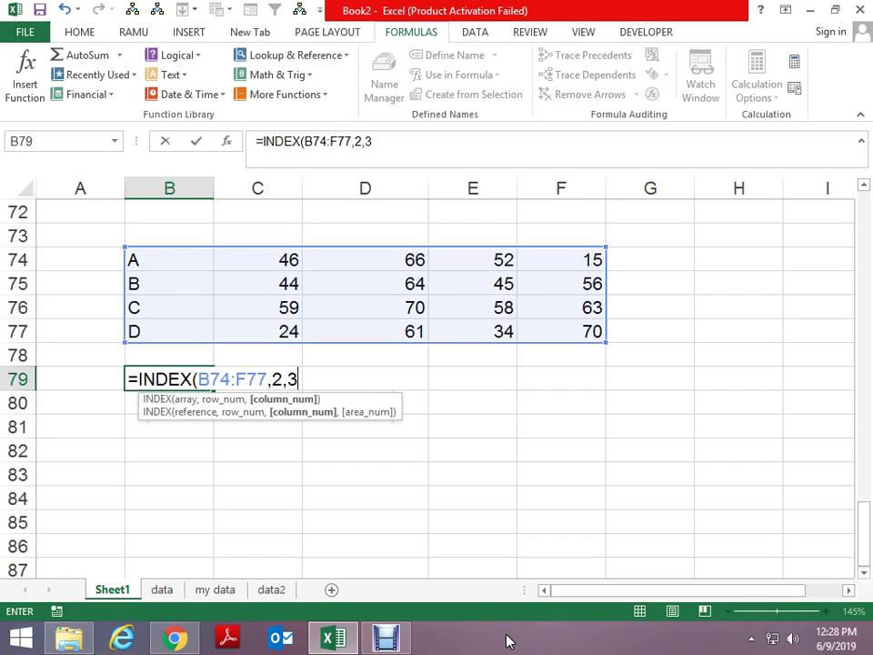
key("Return")
Step: Reopen B79's formula to review the B74:F77 range argument and reconfirm it
key("Up")
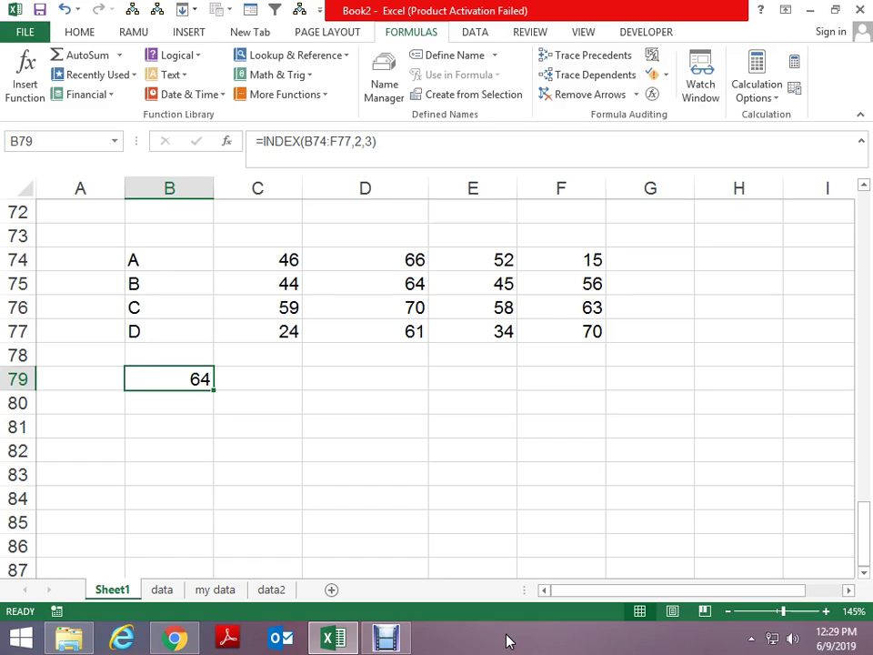
key("F2")
key("Left")
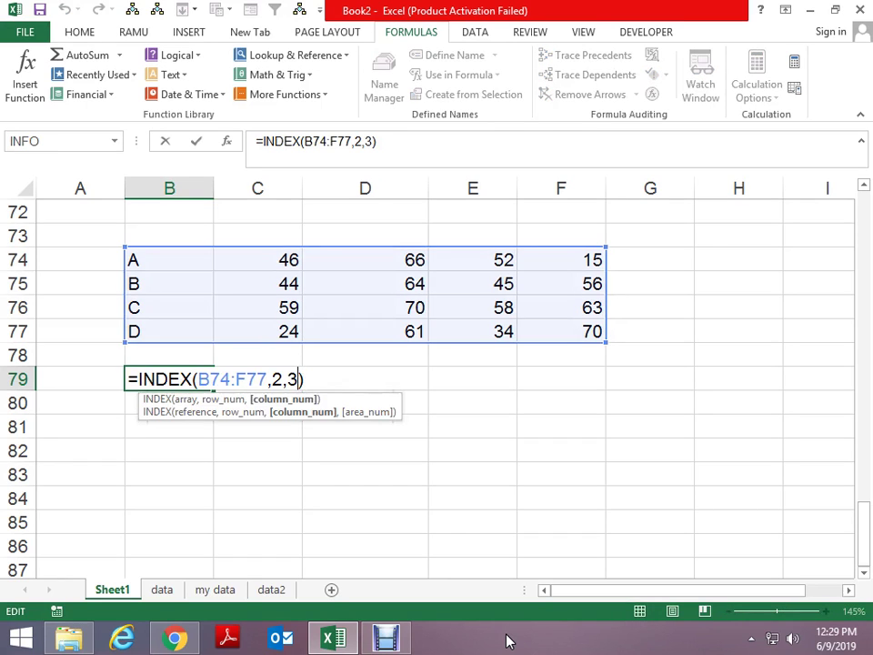
key("Left")
key("Left")
key("Left")
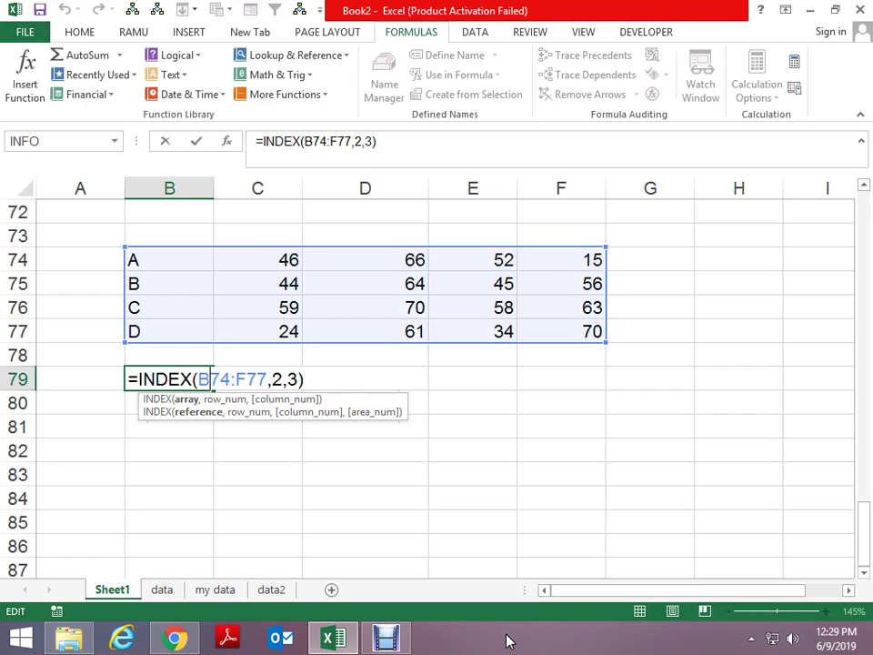
key("Right")
key("Right")
key("Right")
key("Left")
key("Left")
key("Left")
key("Left")
key("Left")
key("Left")
key("Right")
key("Right")
key("Right")
key("Right")
key("Right")
key("Right")
key("Right")
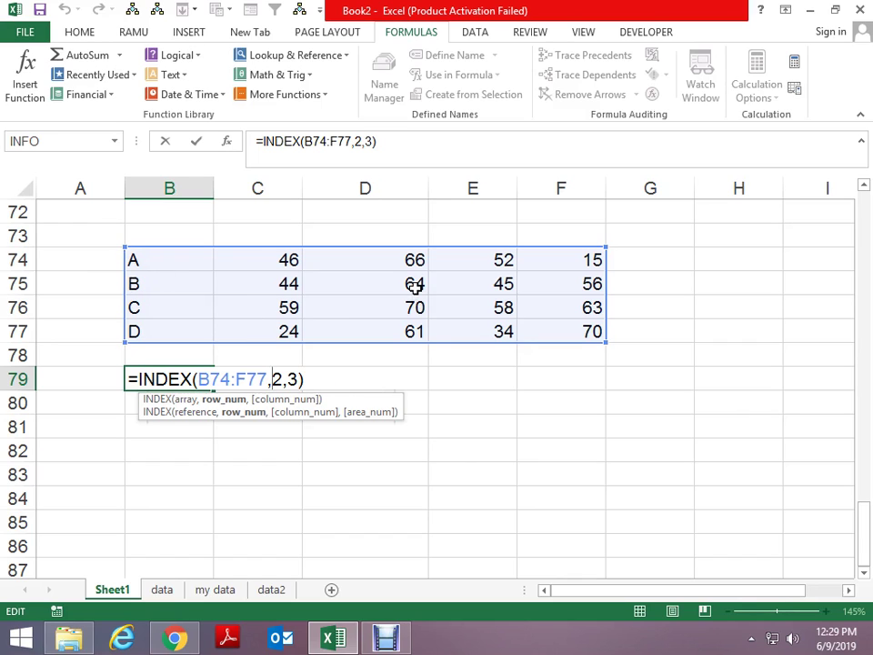
key("Return")
key("Up")
key("Down")
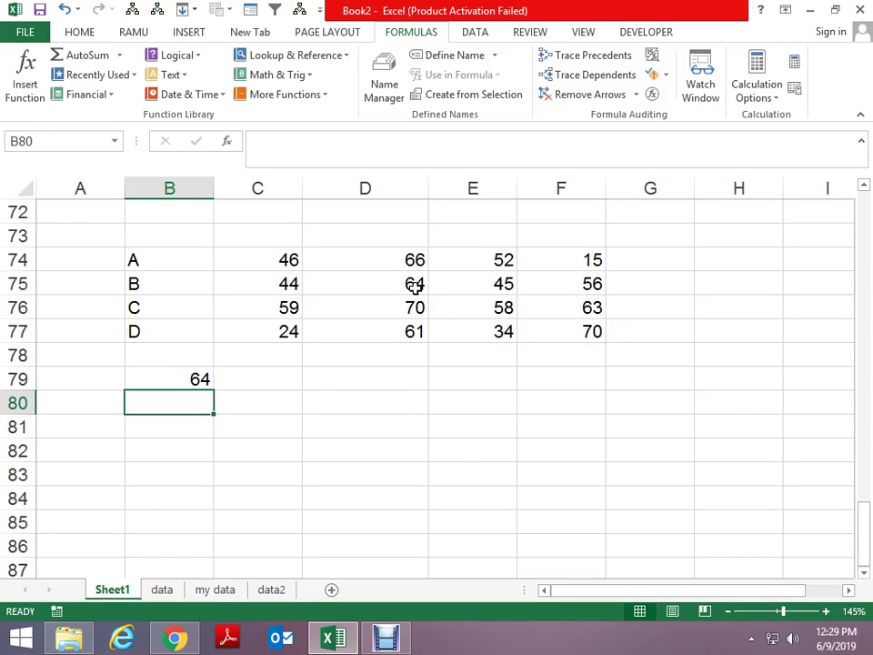
key("Up")
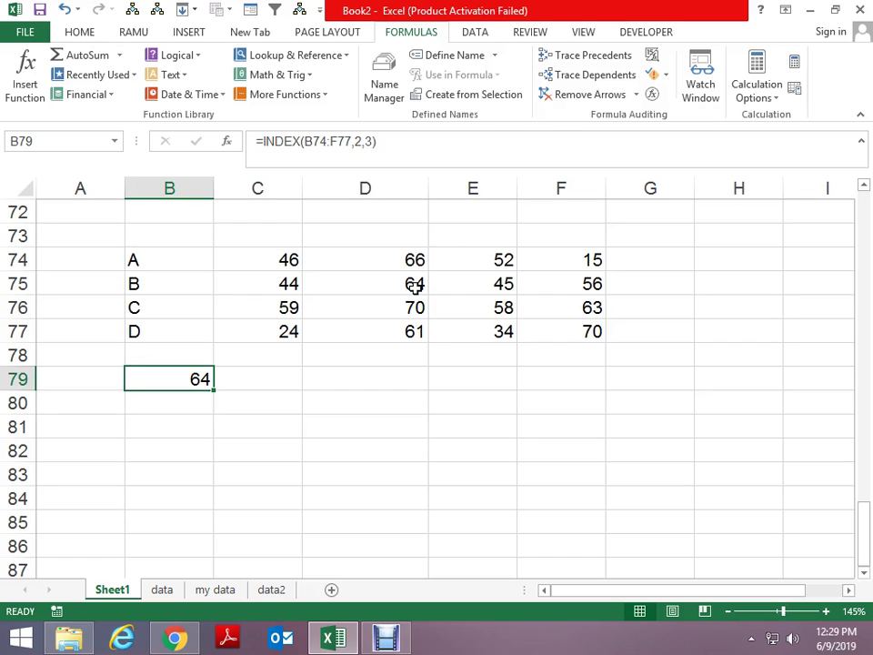
Step: Start a MATCH formula in B82 looking up "C"
scroll(279, 412, "up", 3)
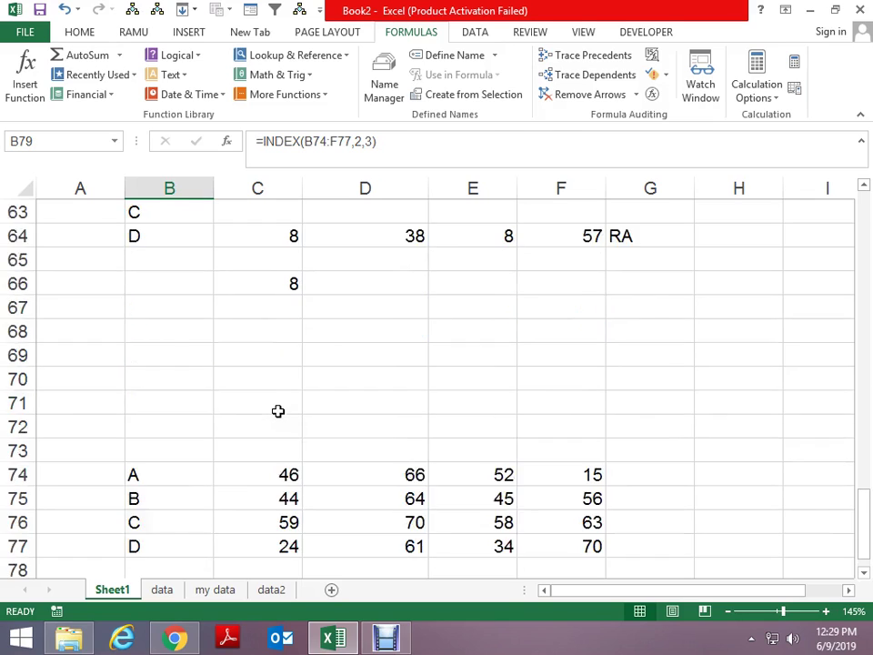
scroll(287, 416, "up", 2)
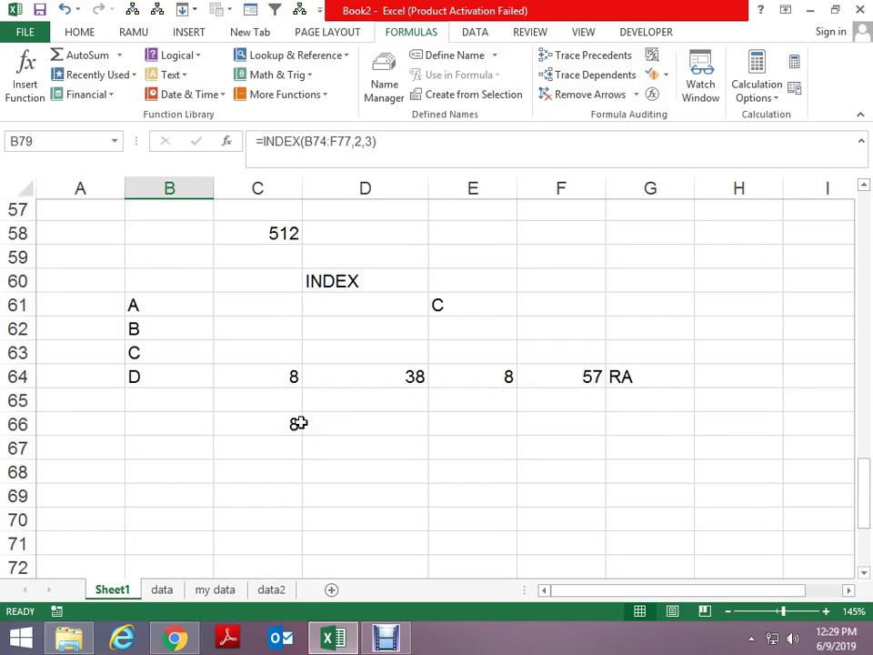
scroll(304, 425, "down", 8)
scroll(303, 428, "up", 1)
scroll(301, 429, "up", 3)
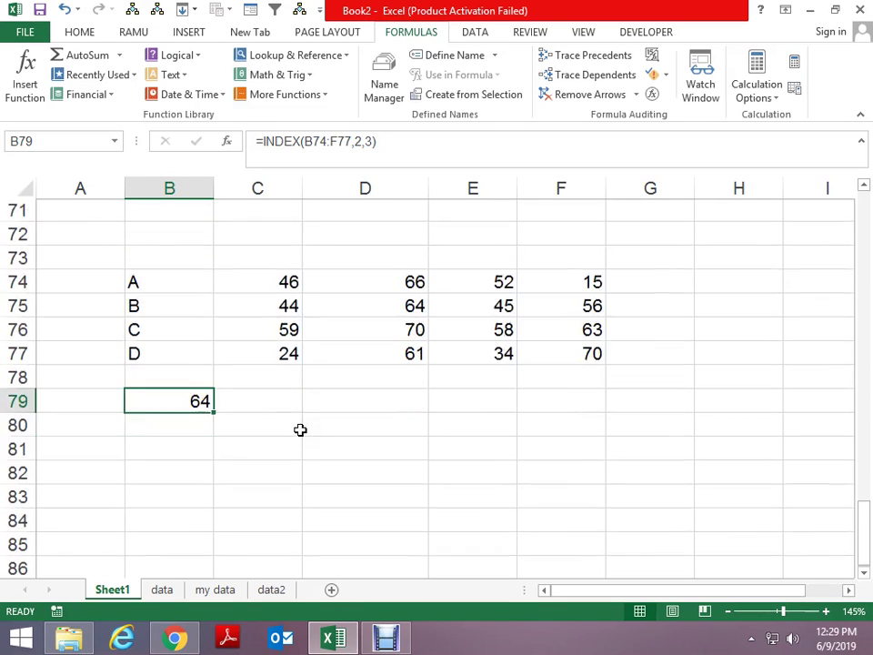
scroll(300, 428, "down", 1)
left_click(191, 447)
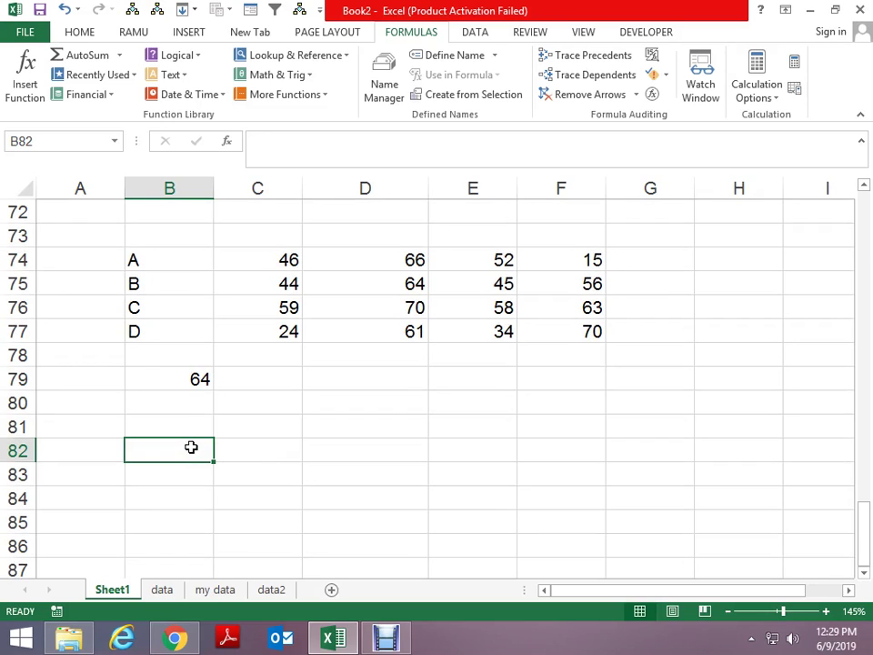
type("=MAT")
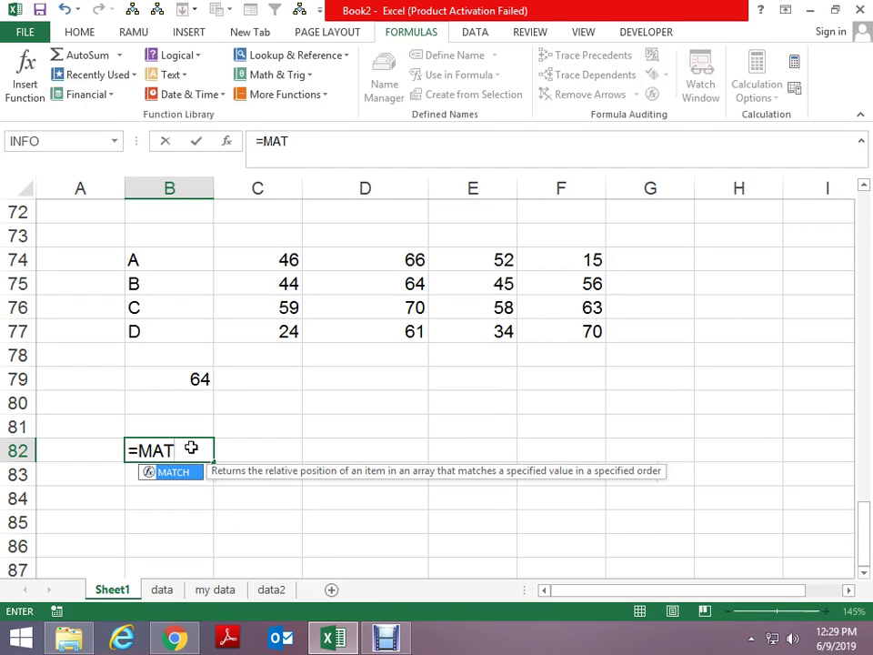
type("CH(")
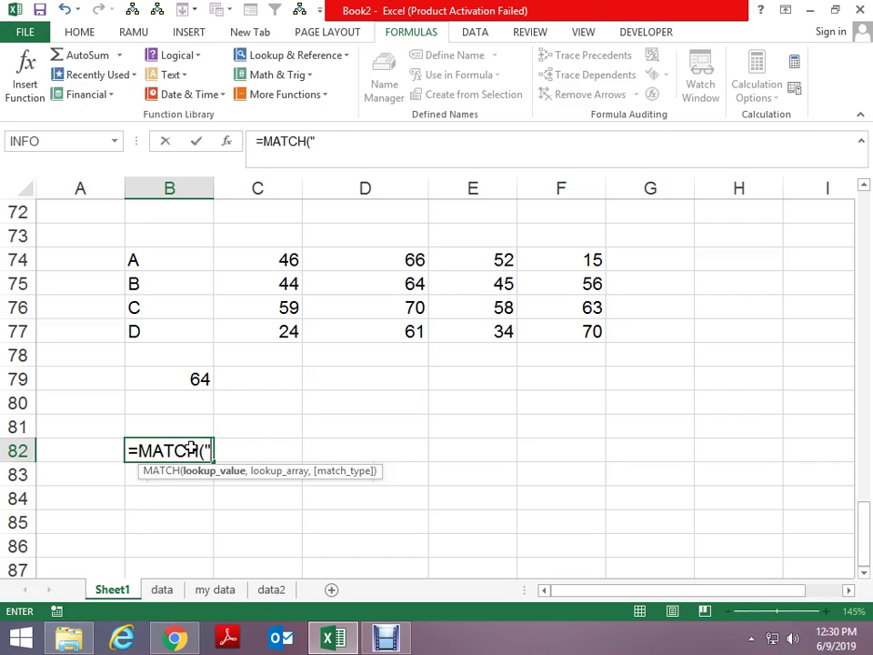
type("C\",")
Step: Complete it as =MATCH("C",B74:B77,0) with exact match, returning 3
key("Left")
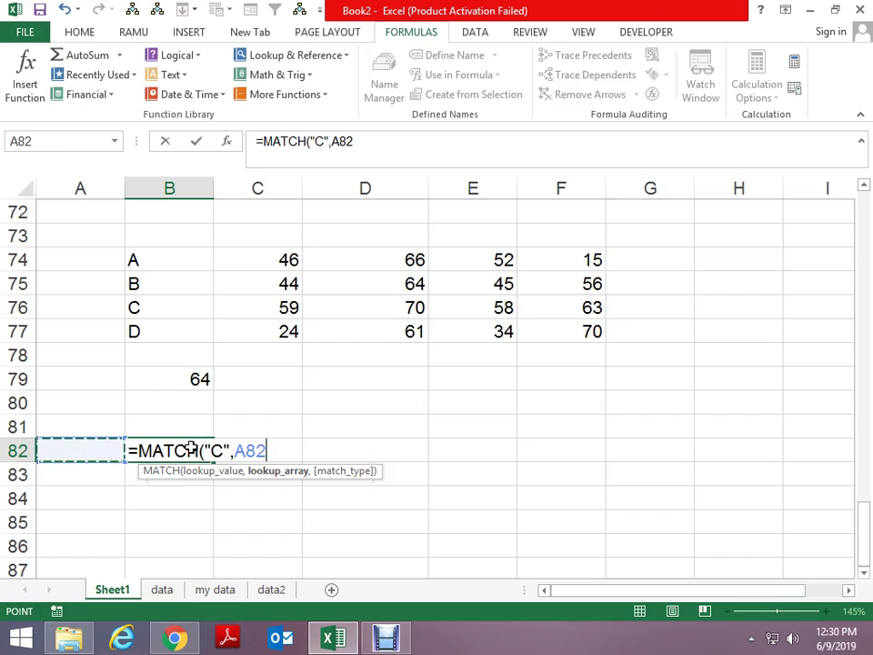
key("Up")
key("Up")
key("Up")
key("Up")
key("Up")
key("Up")
key("Up")
key("Right")
key("shift+Down")
key("shift+Down")
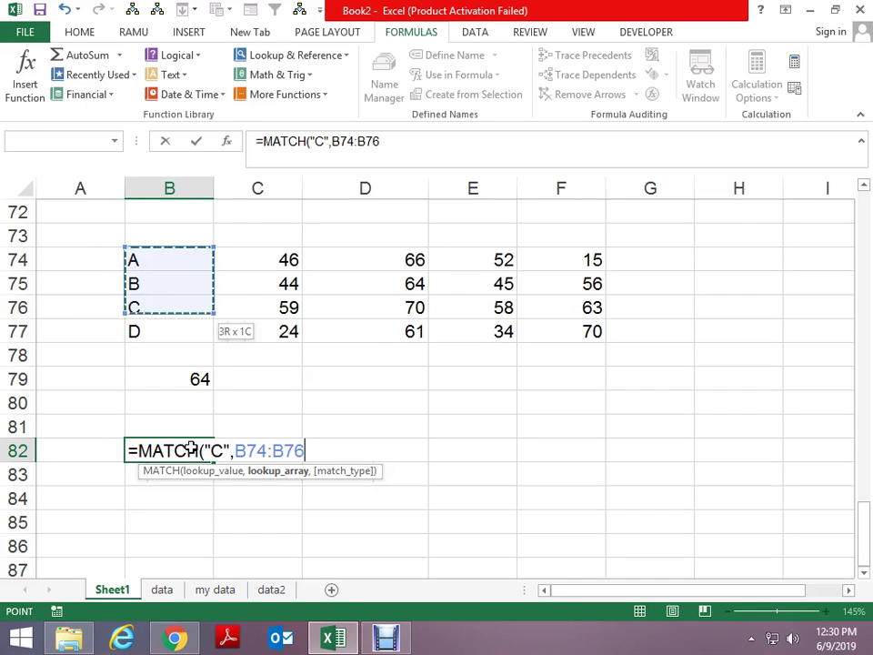
key("shift+Down")
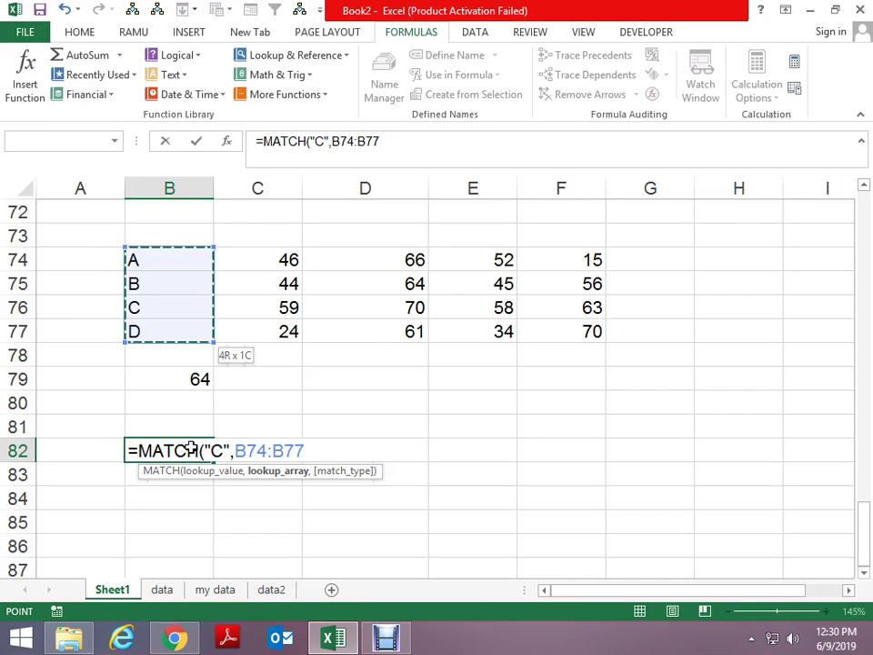
type(",0")
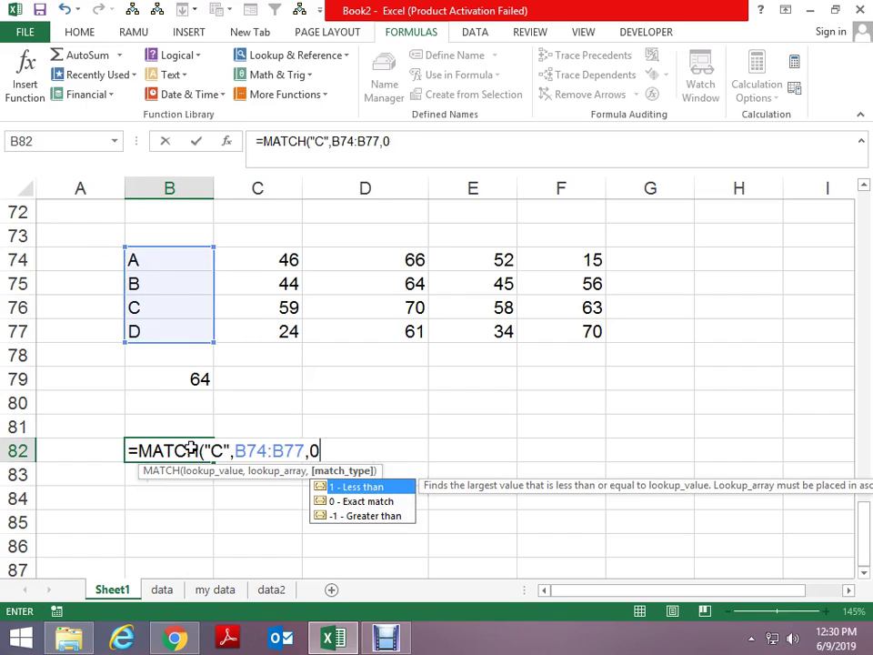
key("Down")
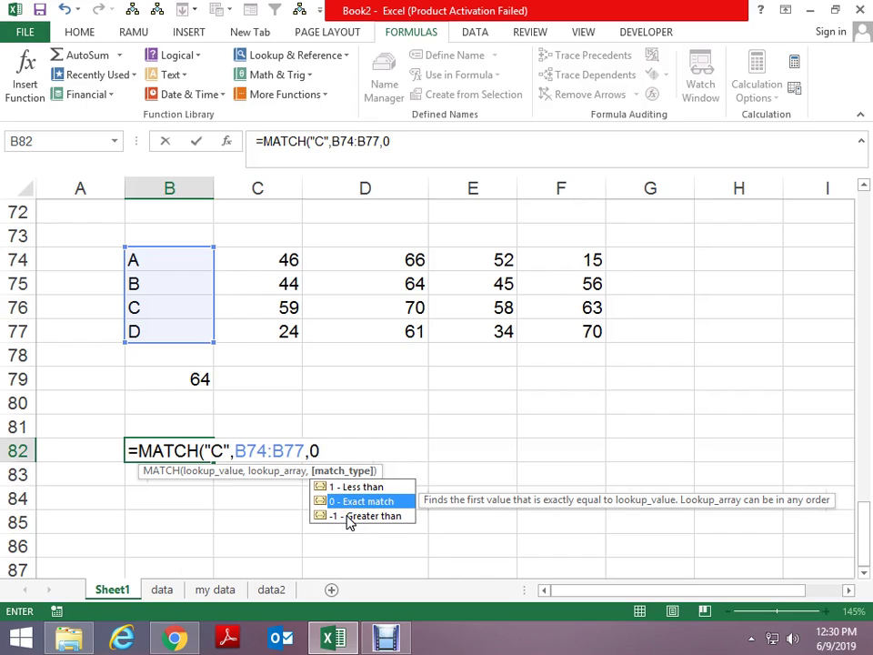
type(")")
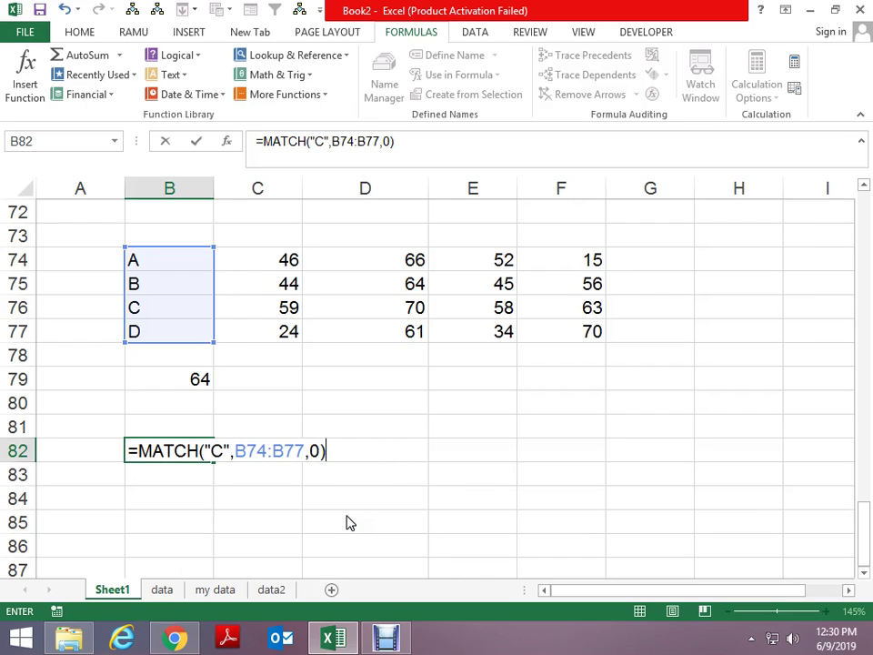
key("Return")
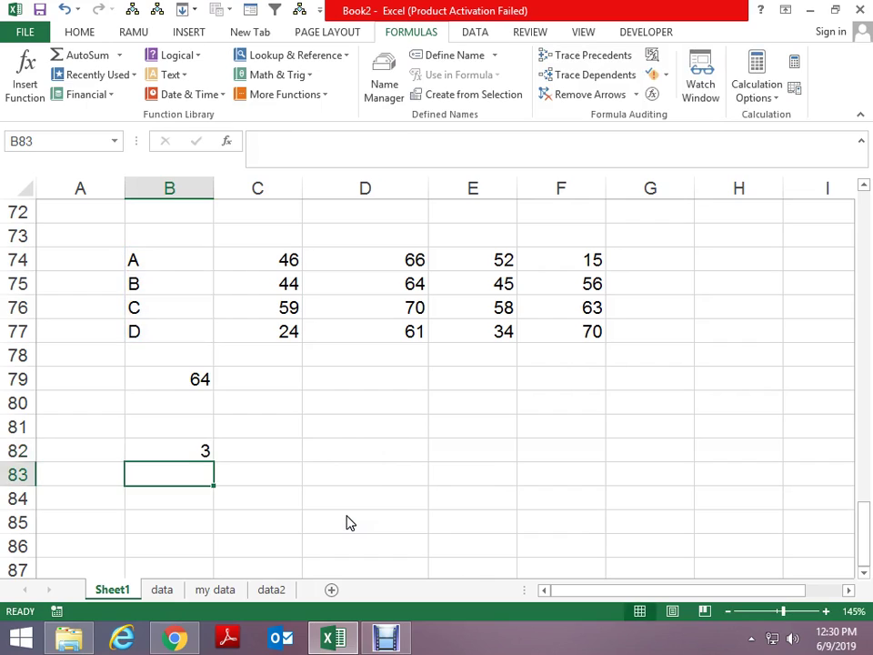
Step: Step through the name list to verify C is in third position
key("Up")
key("Up")
key("Up")
key("Up")
key("Up")
key("Up")
key("Up")
key("Up")
key("Up")
key("Down")
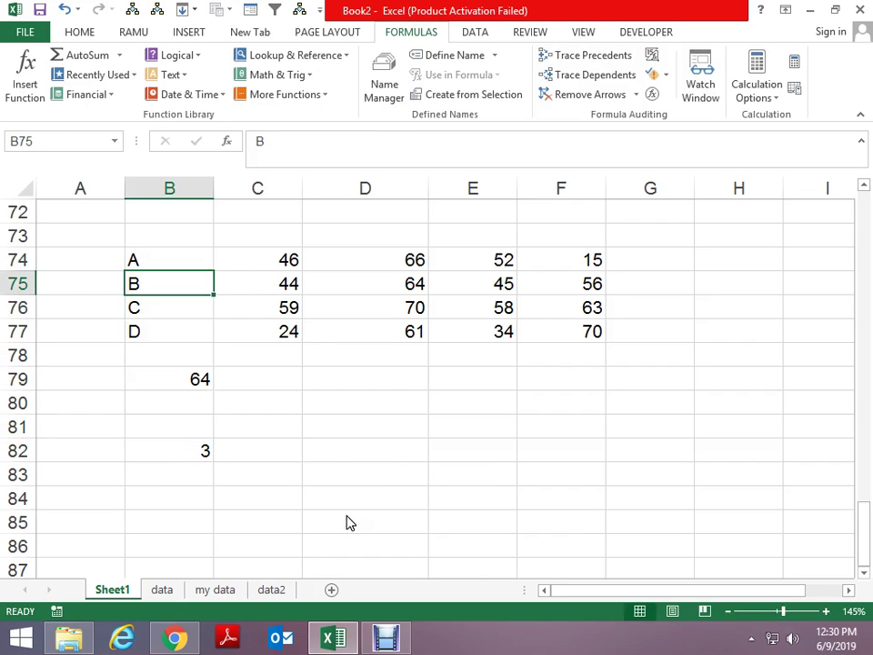
key("Down")
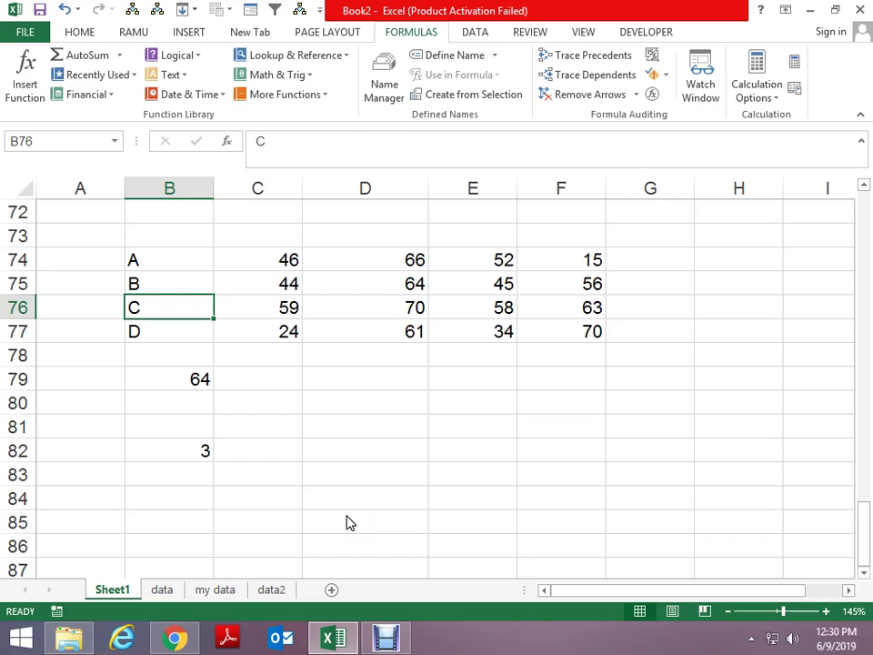
key("Up")
key("Up")
key("Down")
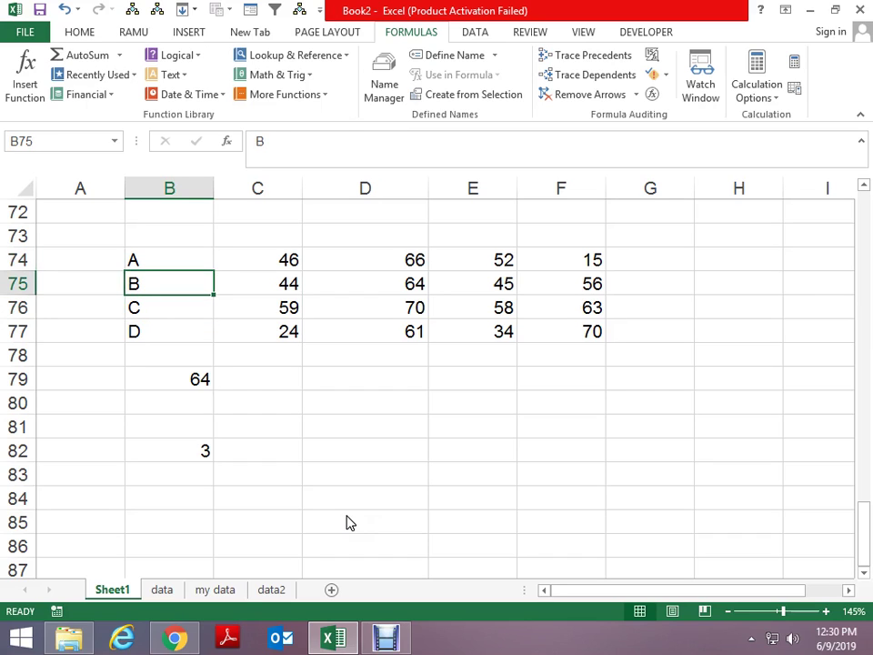
key("Right")
key("Right")
key("Down")
key("Down")
key("Down")
key("Down")
key("Down")
key("Down")
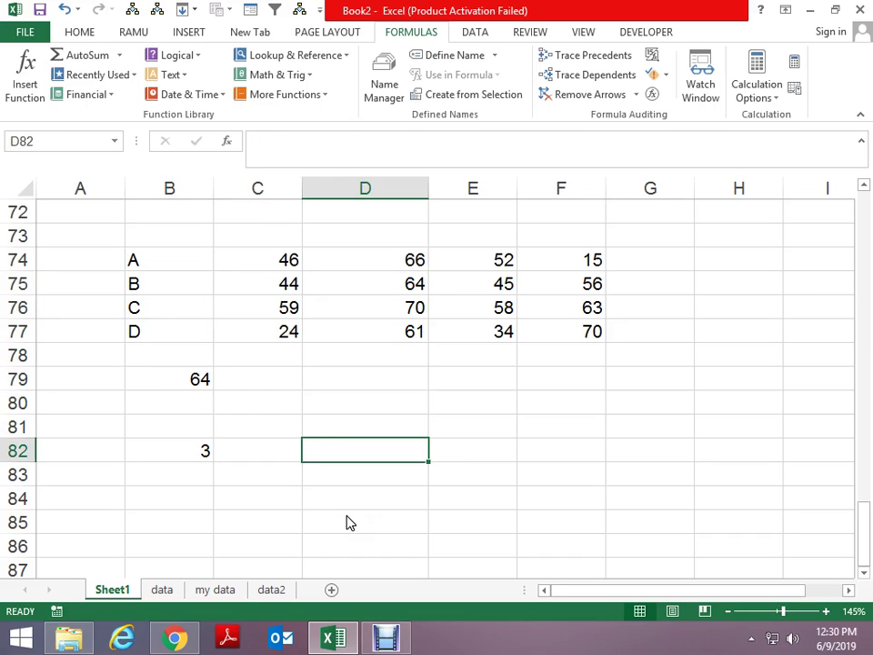
type("64")
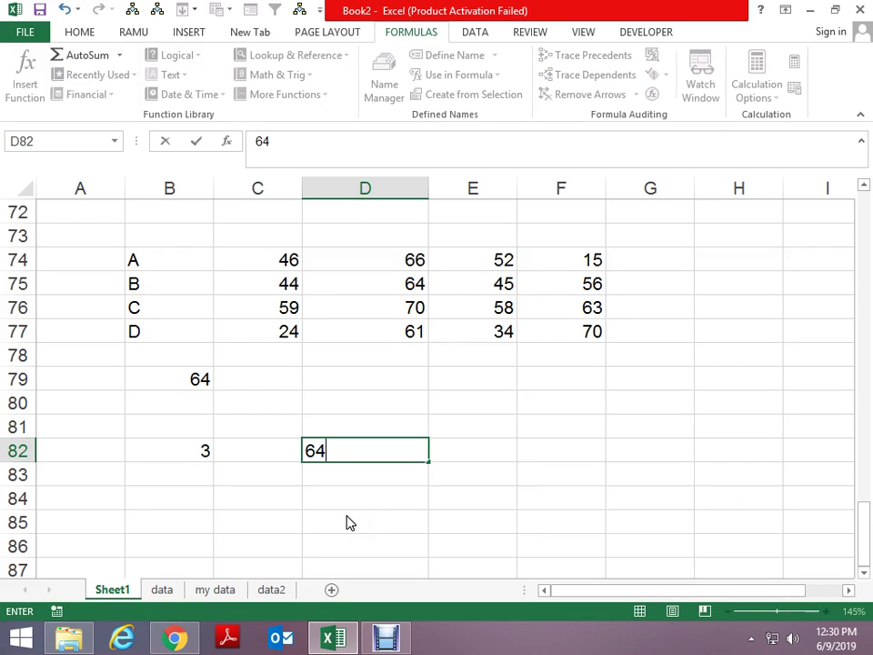
key("Tab")
type("=MA")
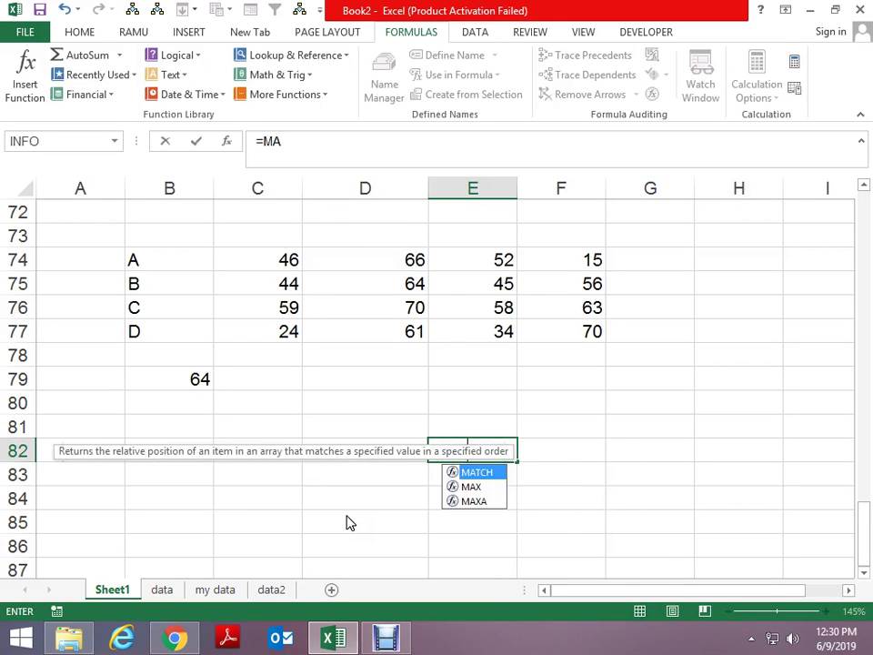
type("TCH(")
key("Left")
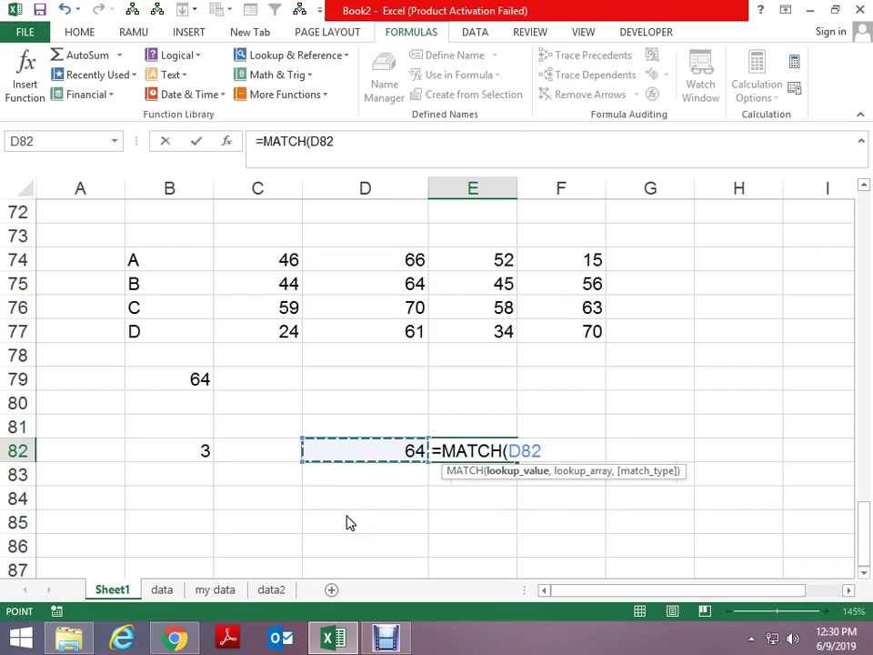
type(",")
key("Left")
key("Up")
key("Up")
key("Up")
key("Left")
key("Up")
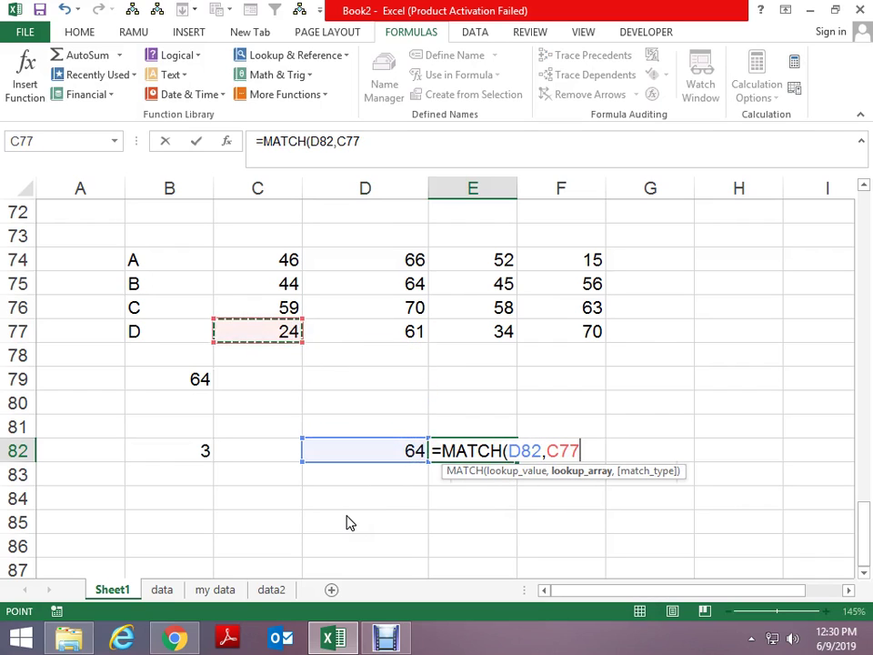
key("Up")
key("Left")
key("shift+Right")
key("shift+Right")
key("shift+Right")
key("shift+Right")
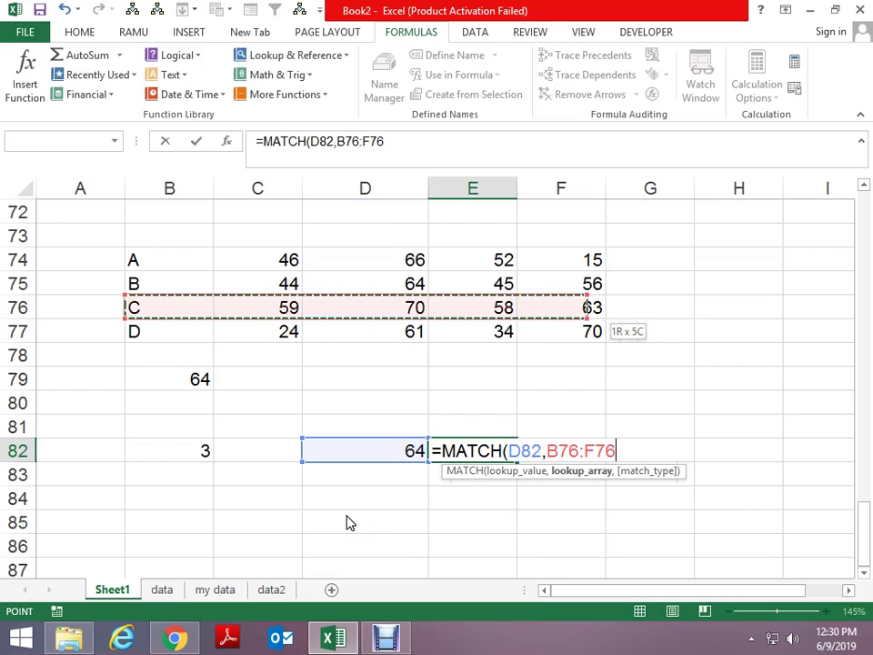
type(",")
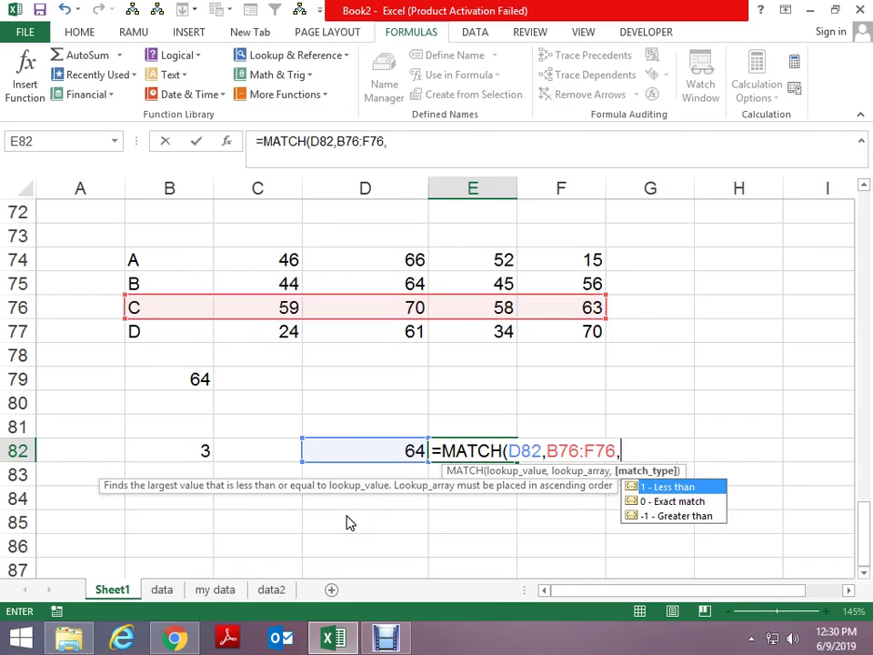
type("0")
key("ctrl+Return")
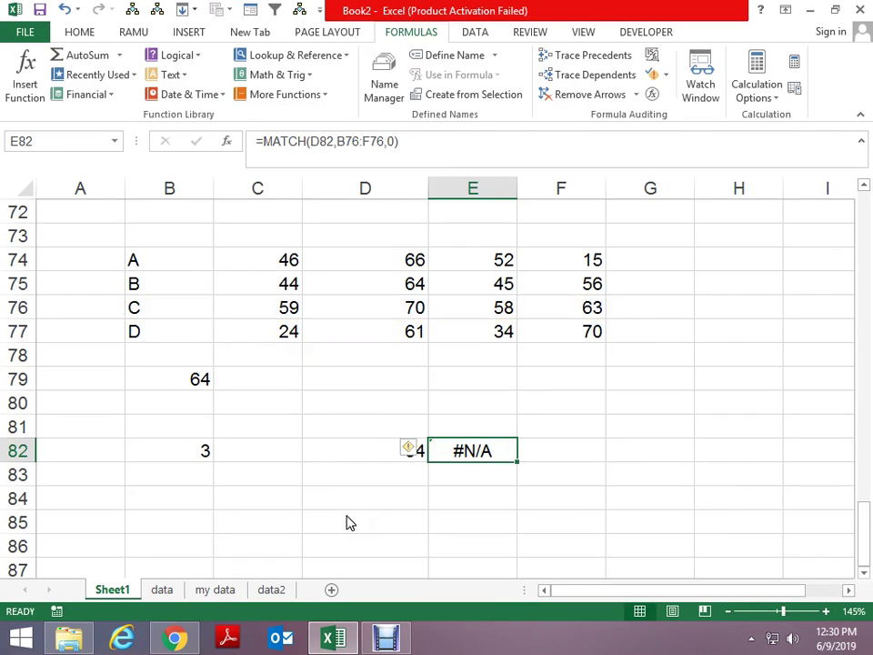
key("Left")
key("Up")
key("Up")
key("Up")
key("Up")
key("Up")
key("Right")
key("Right")
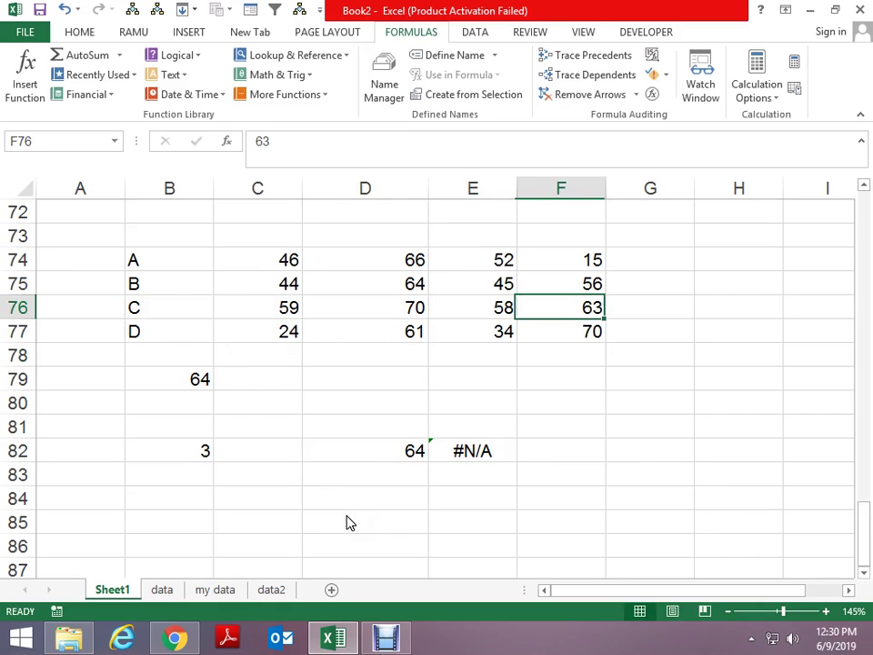
type("64")
key("Return")
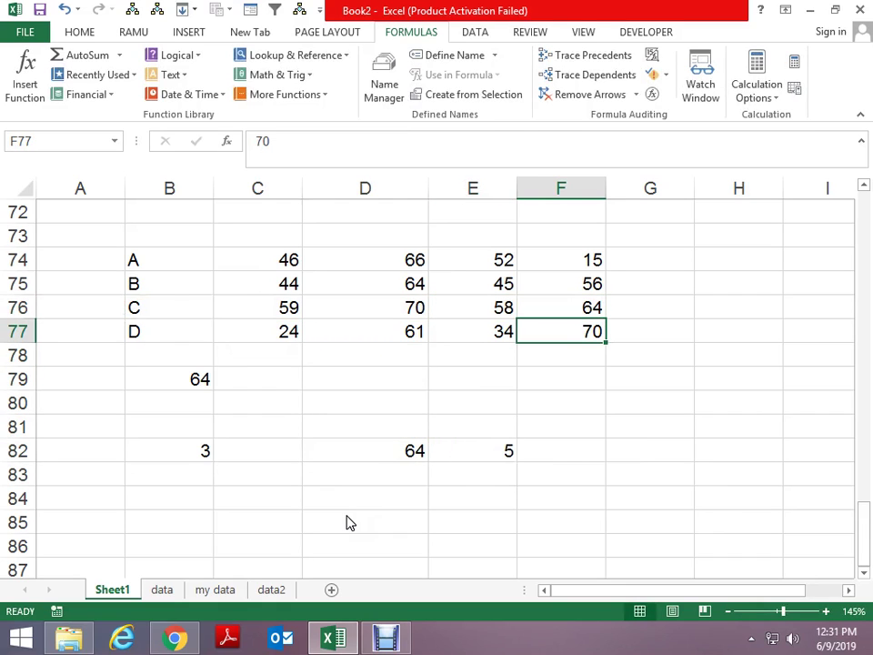
key("Up")
key("Left")
key("Left")
key("Left")
key("Left")
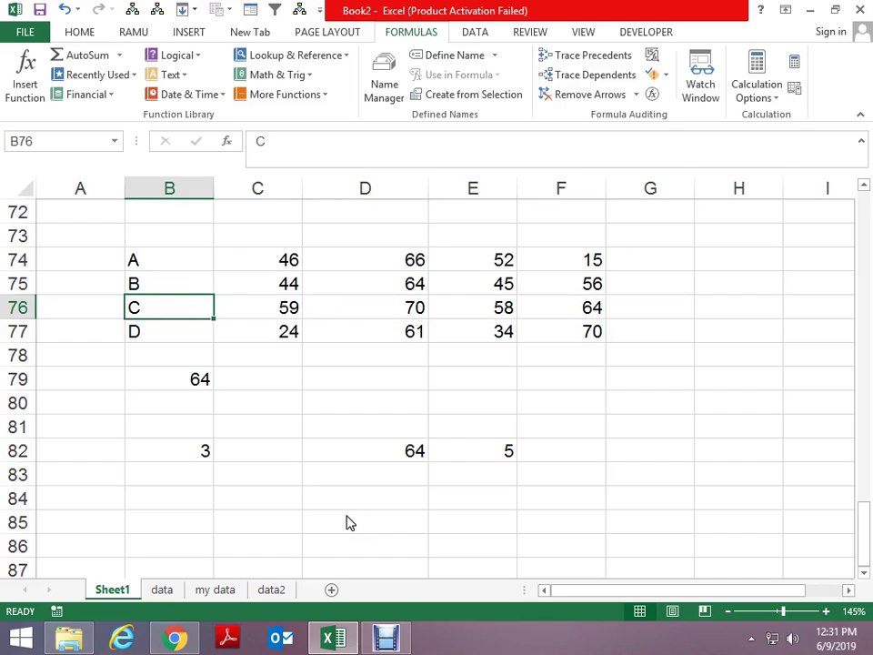
key("Right")
key("Left")
key("Right")
key("Right")
key("Right")
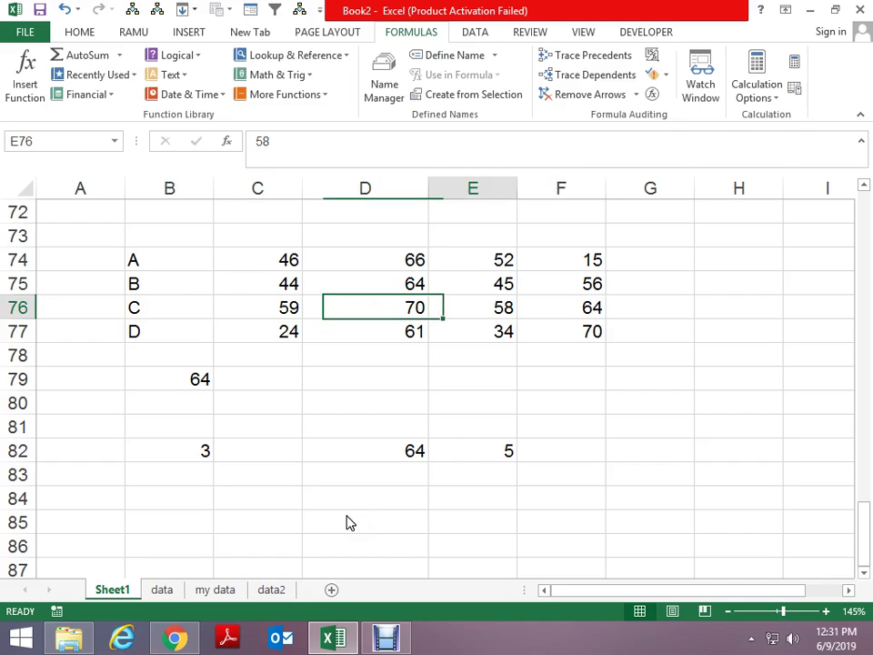
key("Right")
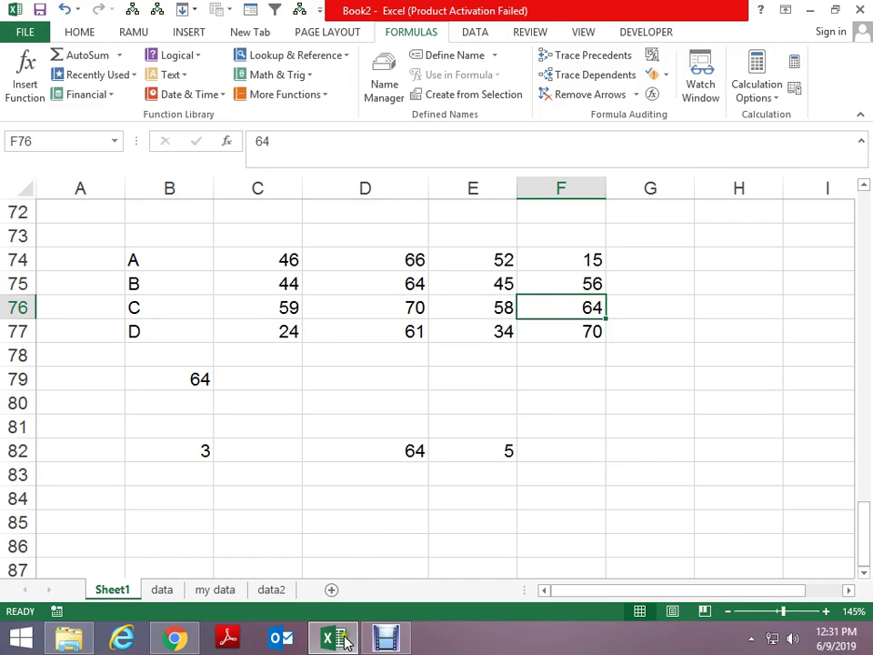
Step: Add a new sheet with Name in A1 and 1-Jun-19 in B1
left_click(331, 590)
scroll(336, 598, "up", 1)
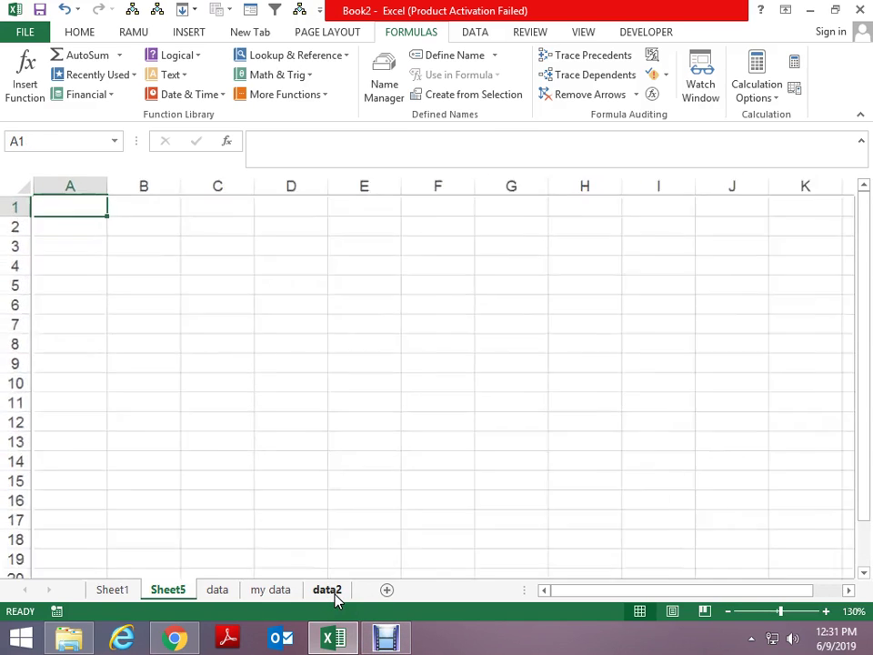
scroll(335, 598, "up", 2)
type("nAME")
key("Return")
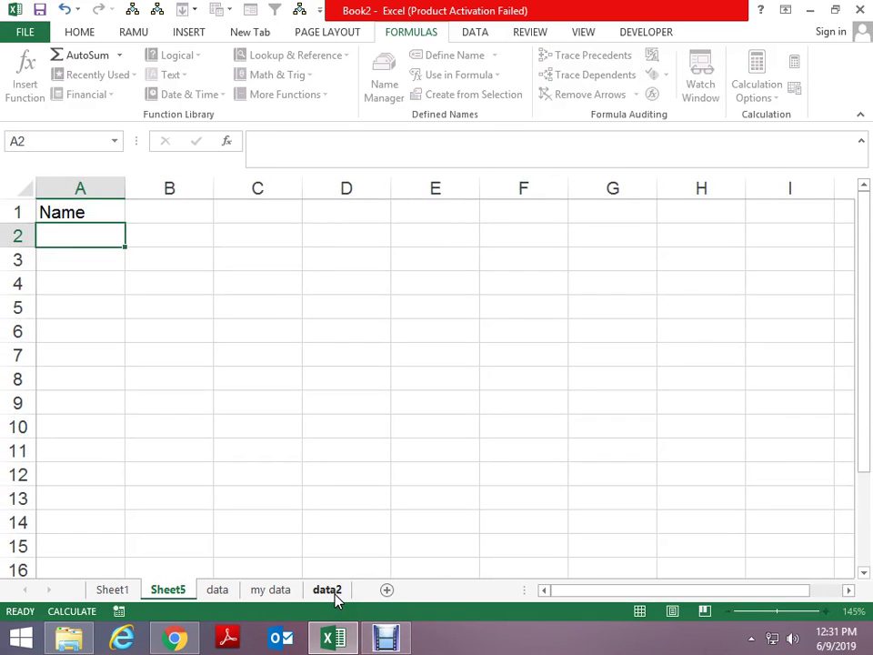
key("Up")
key("Right")
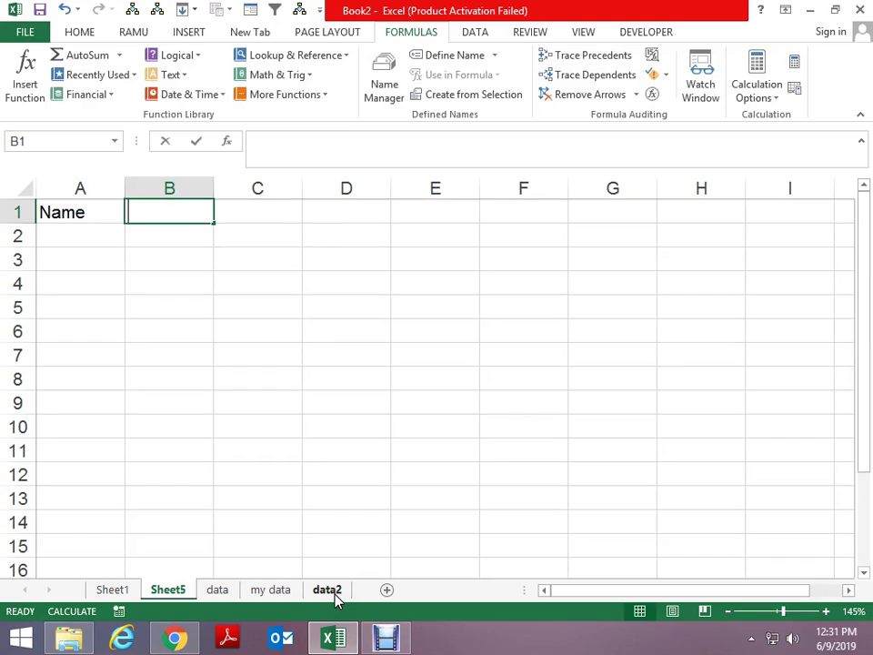
type("1")
type("j")
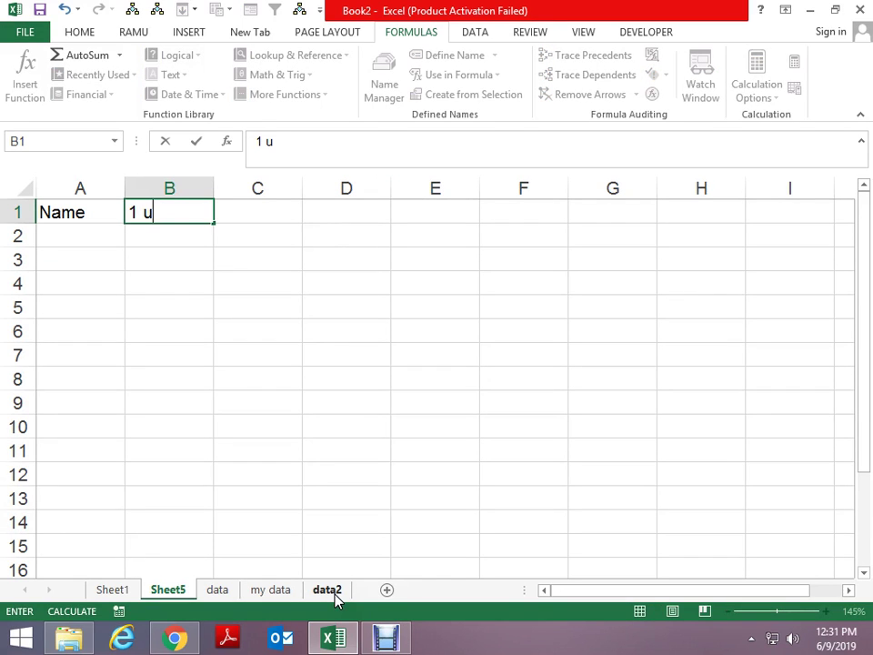
type("un 201")
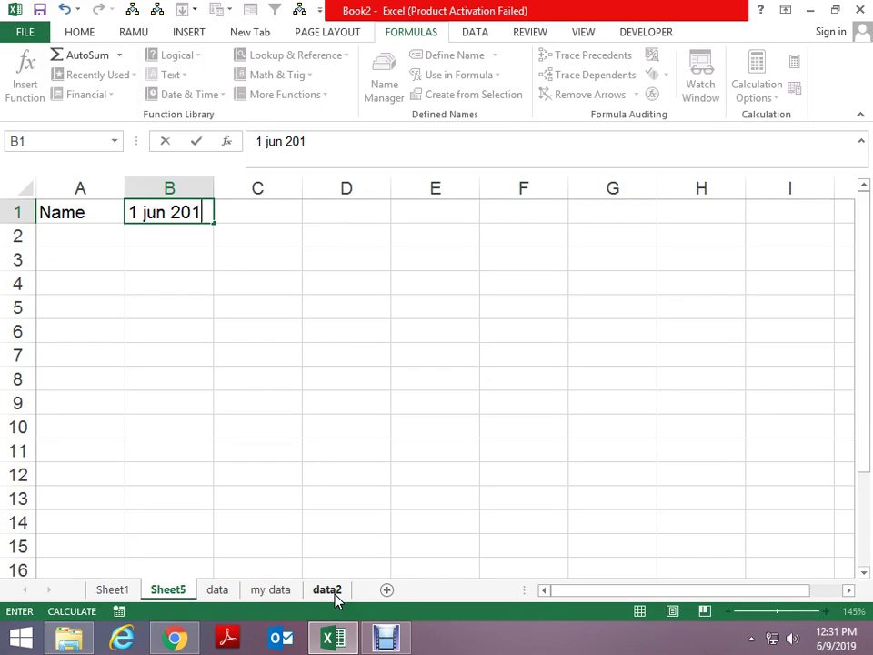
type("9")
key("Right")
Step: Fill a next-day formula from C1 across row 1 so the dates run to 30-Jun-19
type("+")
key("Left")
type("+")
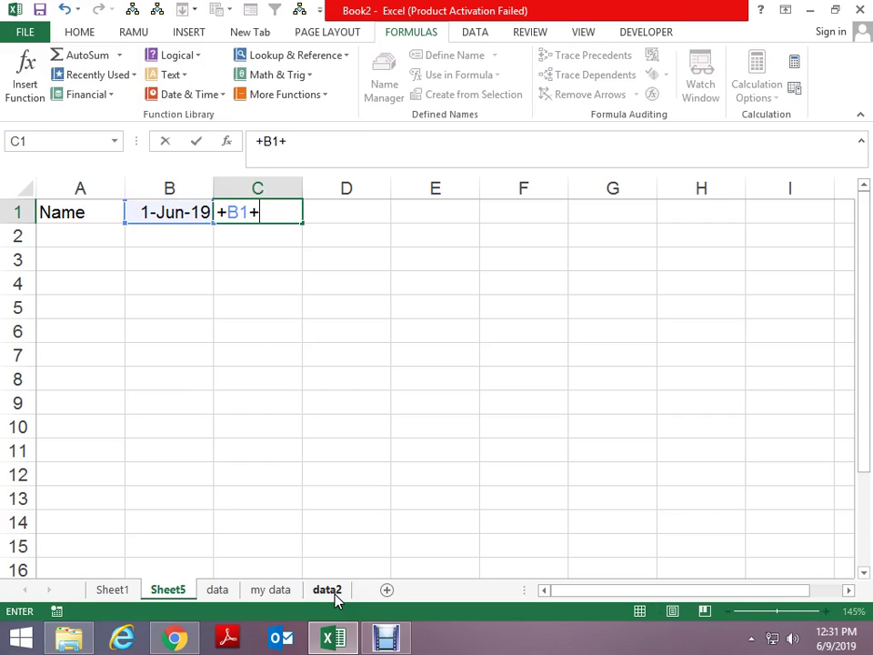
type("1")
key("ctrl+Return")
key("shift+Right")
key("shift+Right")
key("shift+Right")
key("shift+Right")
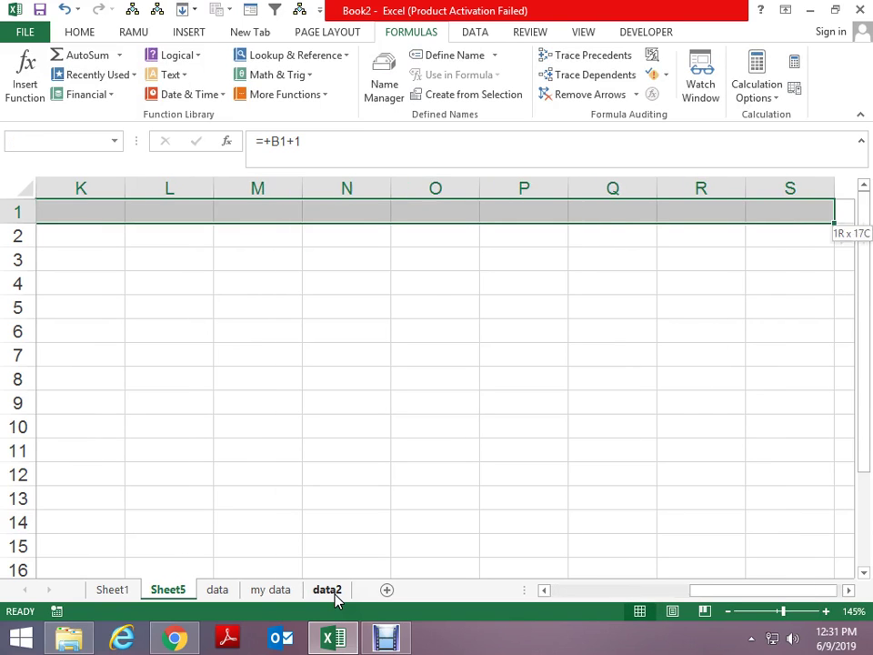
key("ctrl+r")
key("shift+Right")
key("shift+Right")
key("shift+Right")
key("shift+Right")
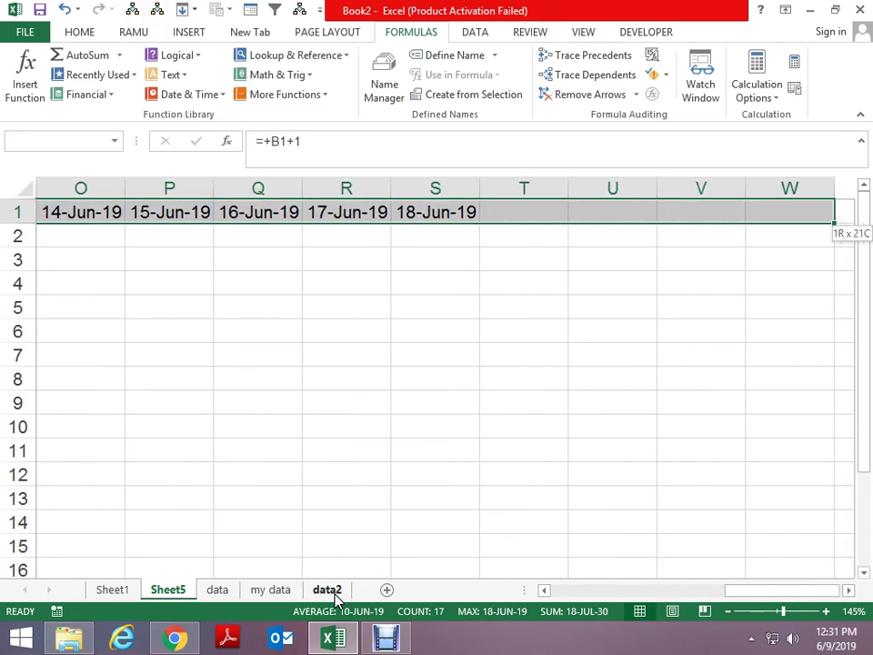
key("shift+Right")
key("shift+Right")
key("shift+Right")
key("ctrl+r")
key("shift+Right")
key("shift+Right")
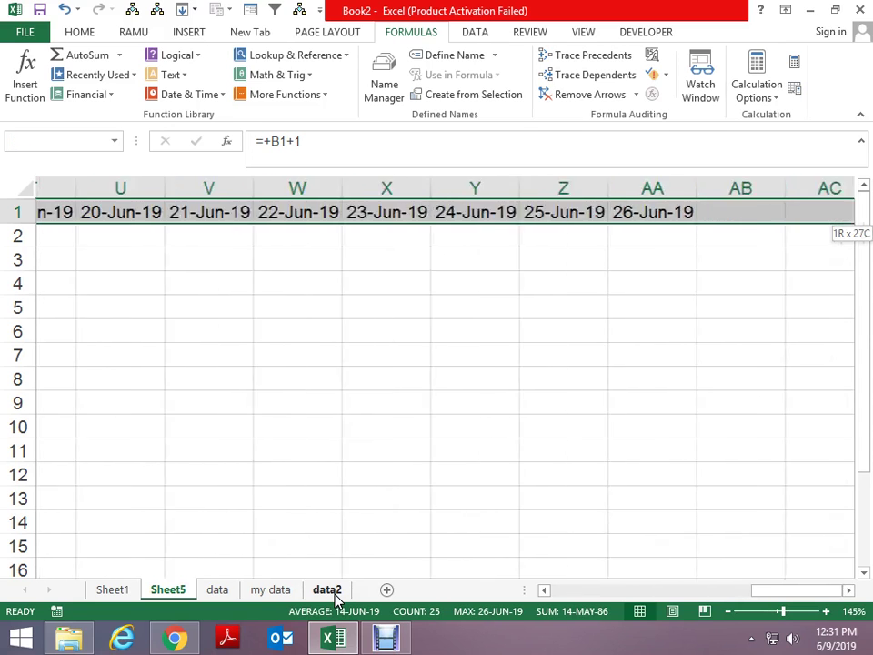
key("shift+Right")
key("shift+Right")
key("shift+Right")
key("shift+Right")
key("ctrl+r")
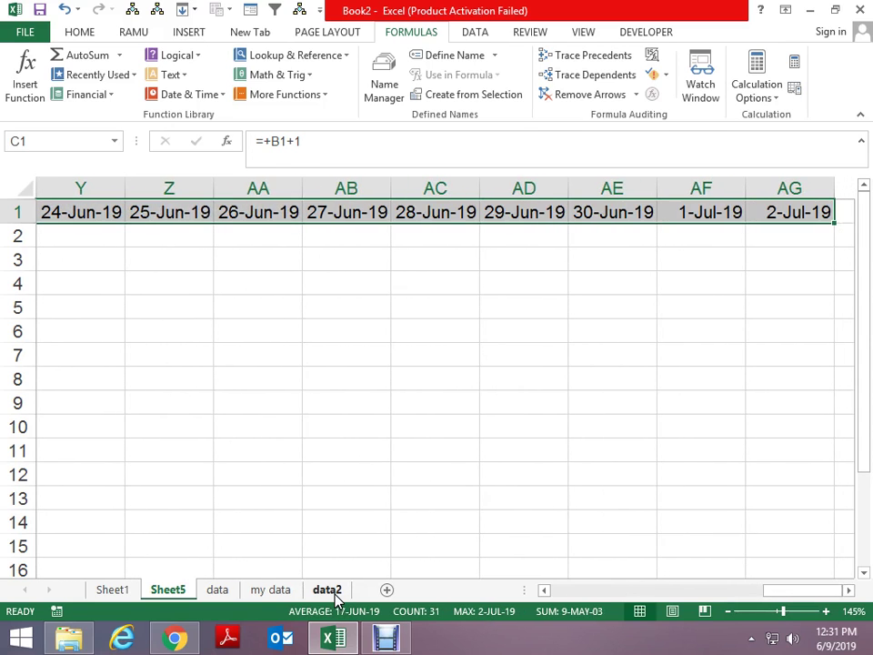
key("ctrl+Right")
key("Left")
key("shift+Right")
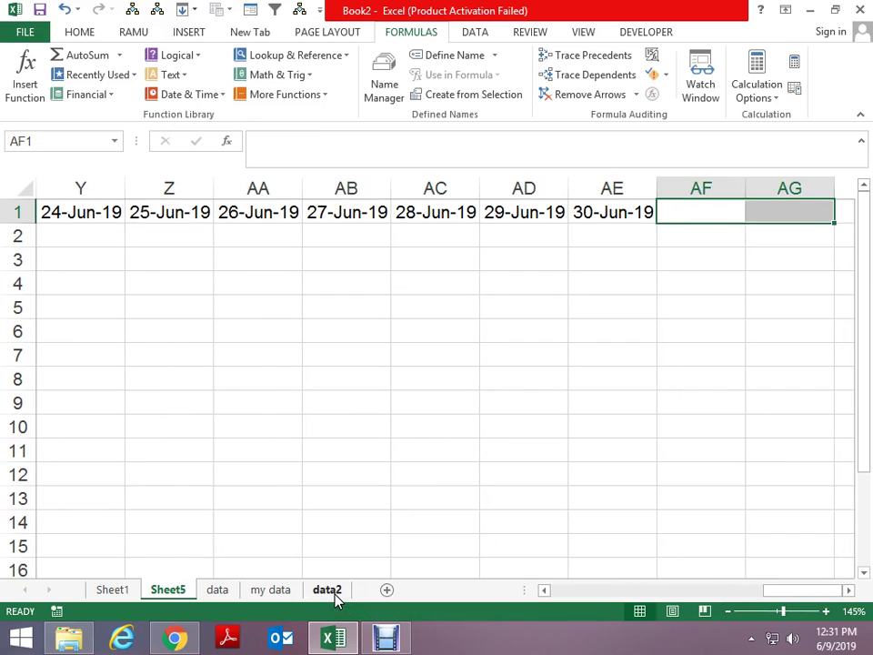
Step: Copy the date row B1:AE1 and paste it back over itself as values only
key("ctrl+Home")
key("Down")
key("Down")
key("Up")
key("Right")
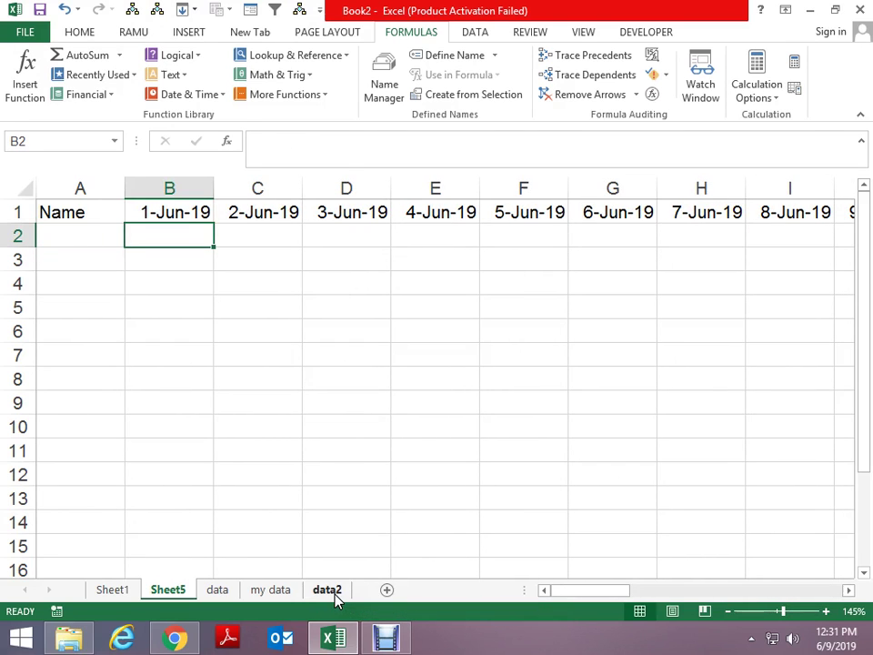
key("Up")
key("ctrl+shift+Right")
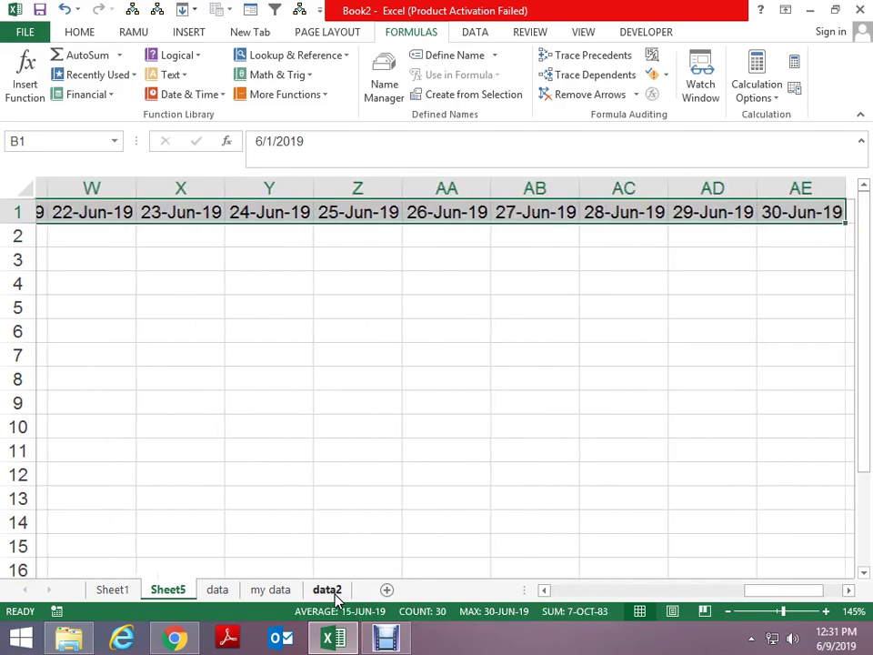
key("ctrl+c")
key("alt+e")
key("s")
key("Escape")
key("Right")
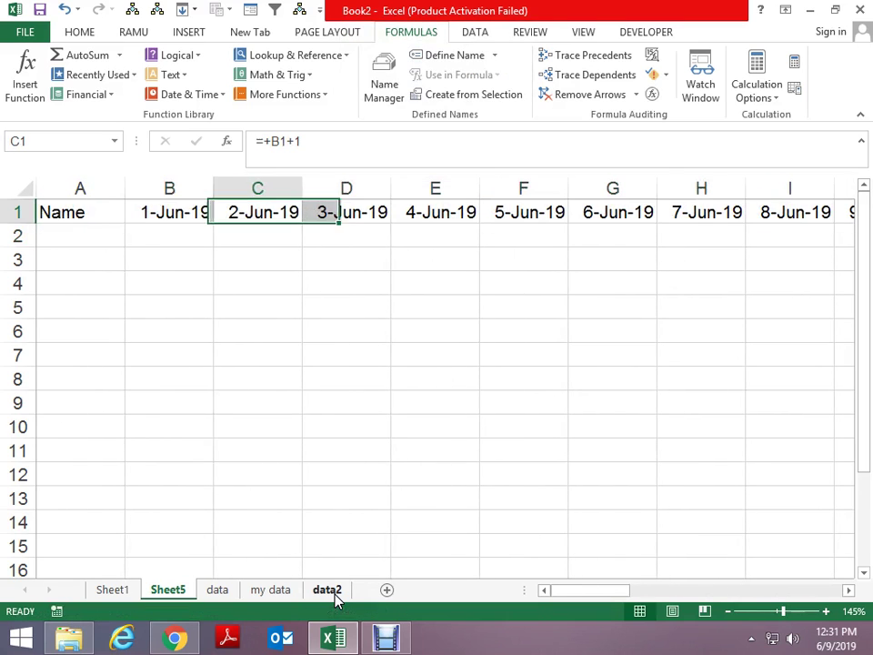
key("Right")
key("Left")
key("Left")
key("ctrl+shift+Right")
key("ctrl+c")
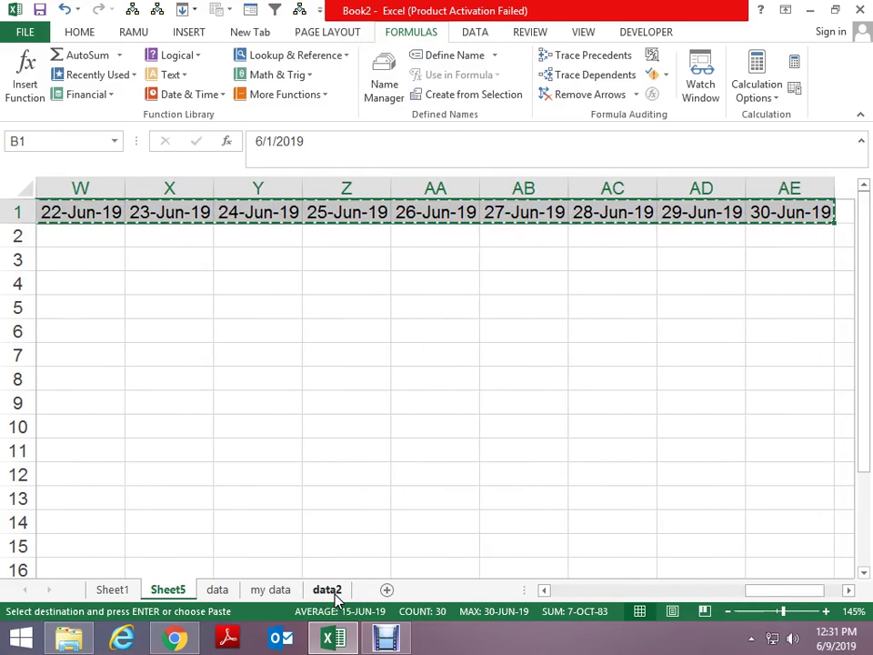
key("ctrl+alt+v")
key("v")
key("Return")
key("ctrl+Home")
key("Down")
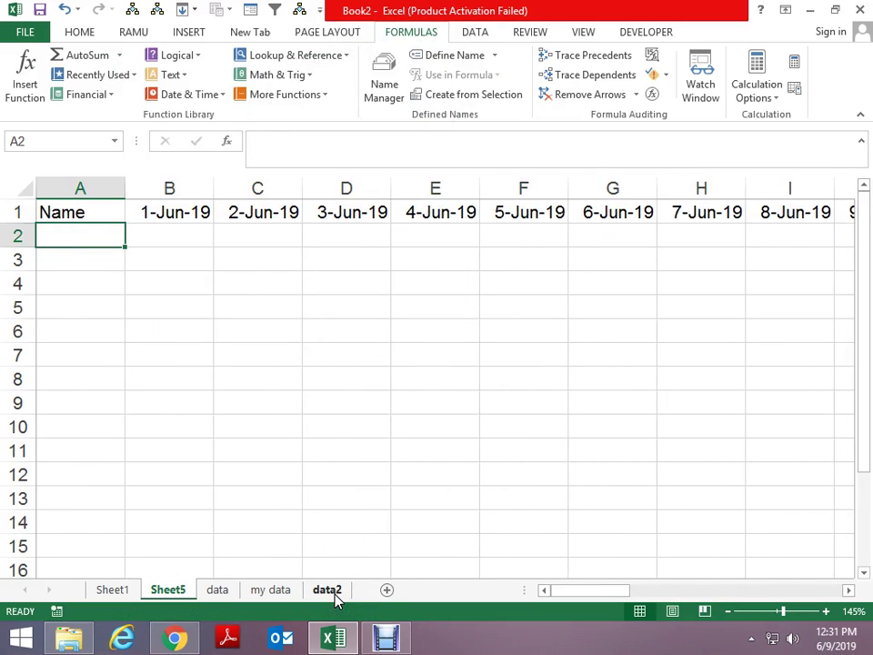
Step: Enter six person names down column A, in cells A2:A7
type("N")
key("BackSpace")
key("BackSpace")
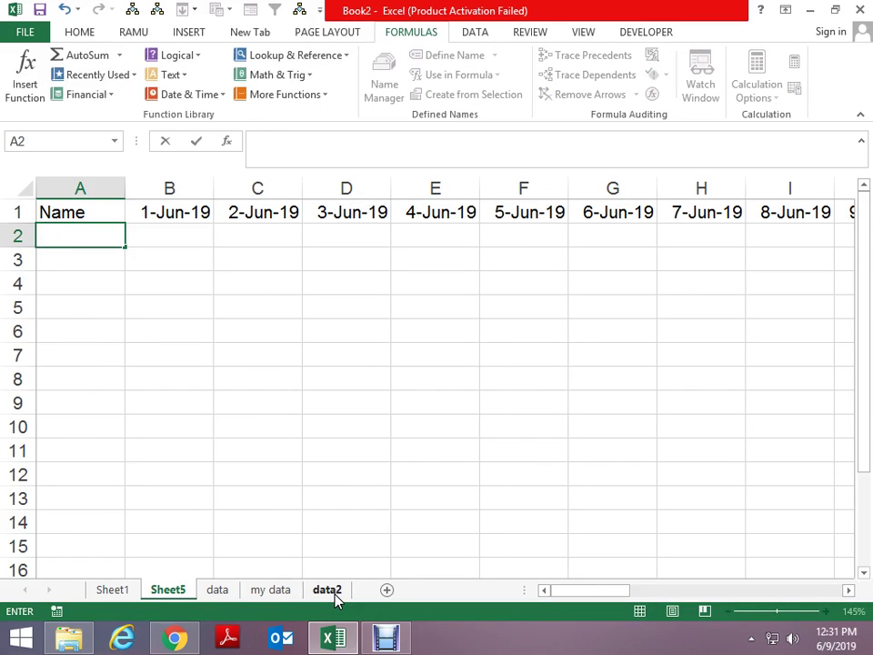
type("Deep")
key("Return")
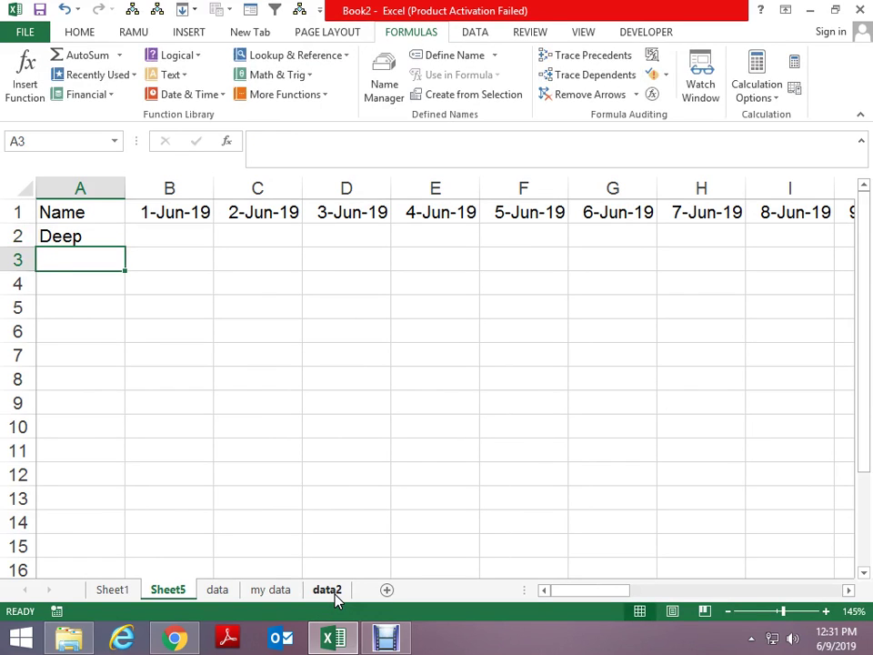
type("Joshi")
key("Return")
type("Ku")
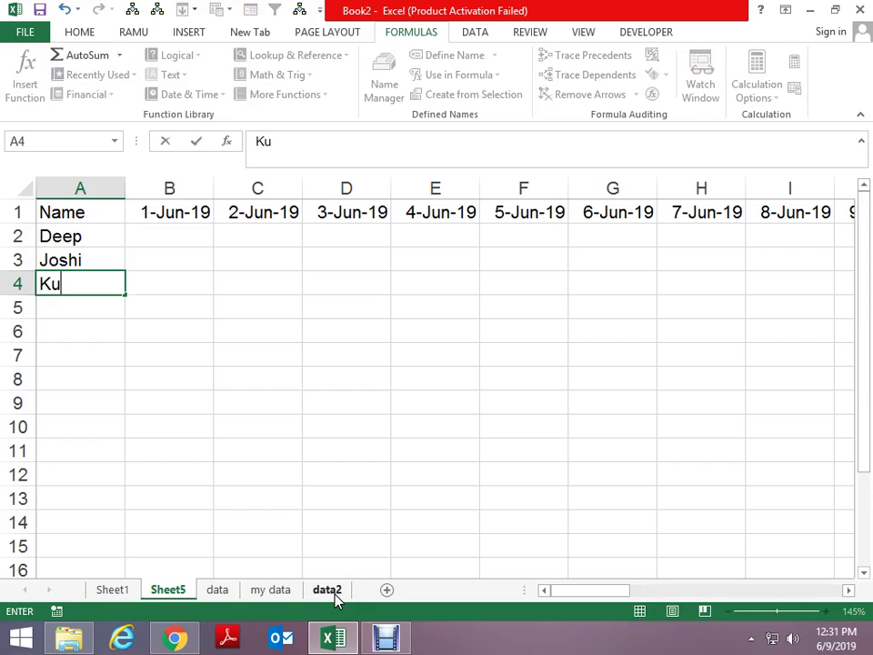
type("mar")
key("Return")
type("Ramu")
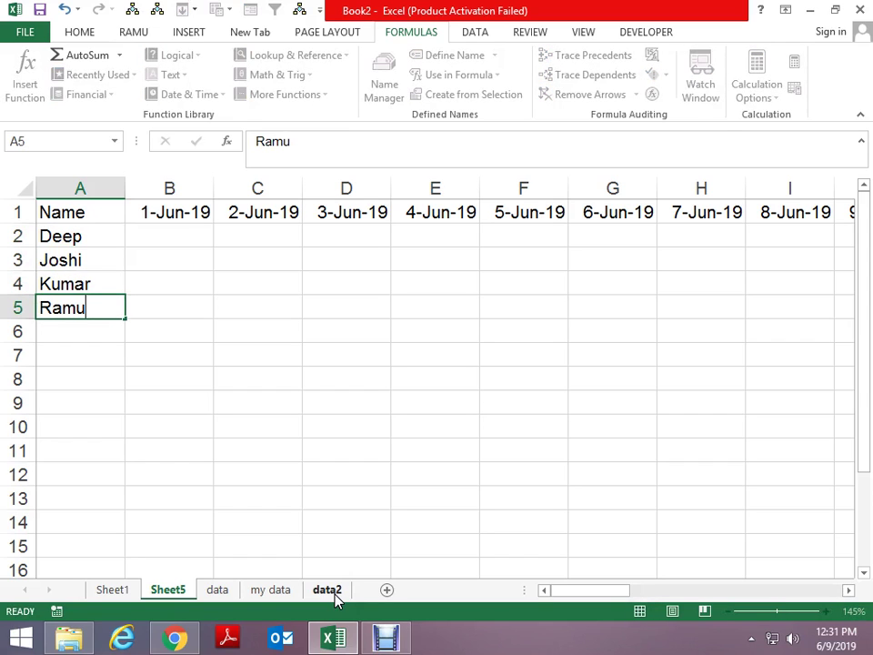
key("Return")
type("Vikas")
key("Return")
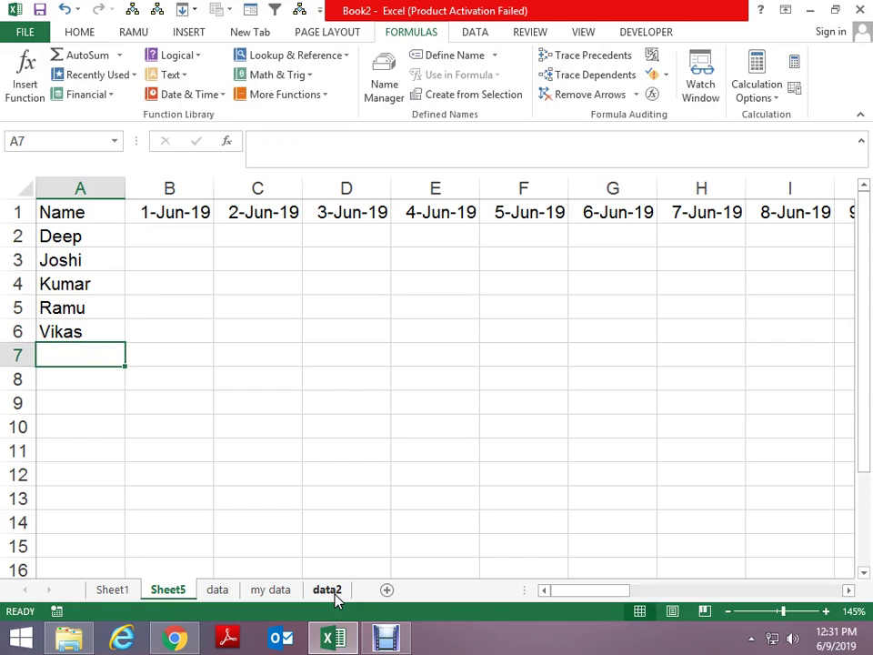
type("Devi")
key("Return")
Step: Enter =RANDBETWEEN(4,15) in B2, correcting the lower bound from 10 to 4
key("Up")
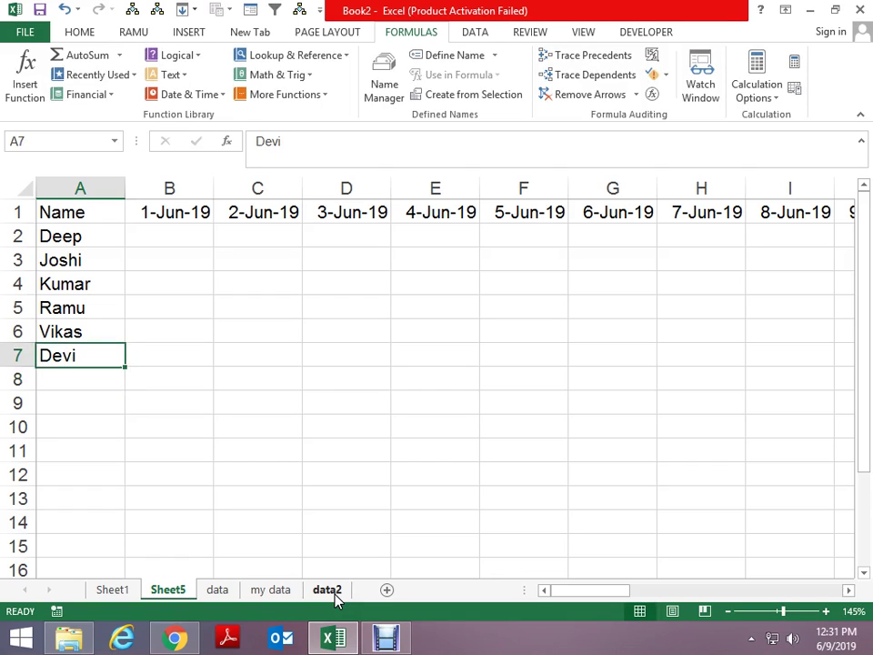
key("Up")
key("Up")
key("Up")
key("Up")
key("Right")
type("=ra")
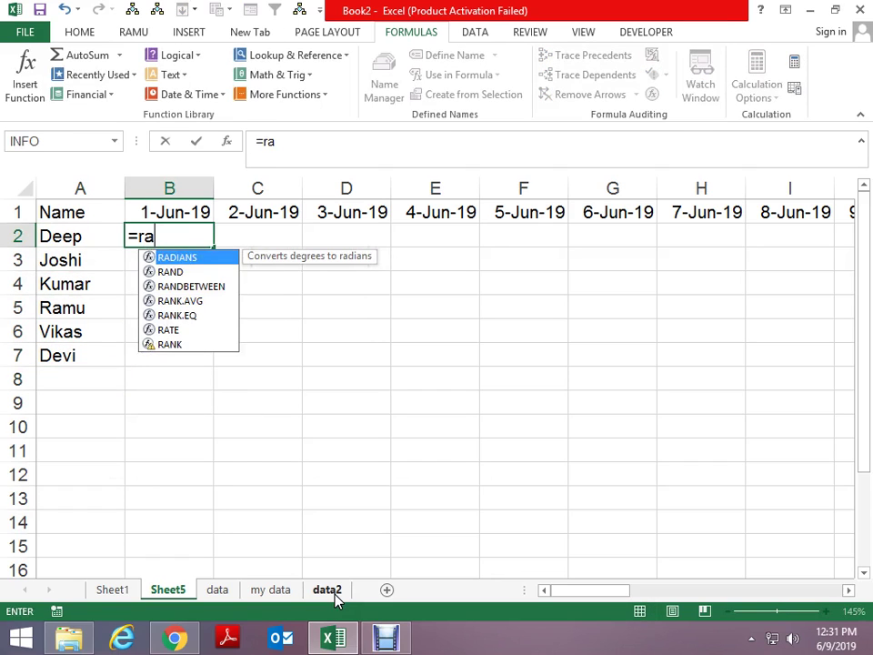
key("Down")
key("Down")
key("Tab")
type("10,")
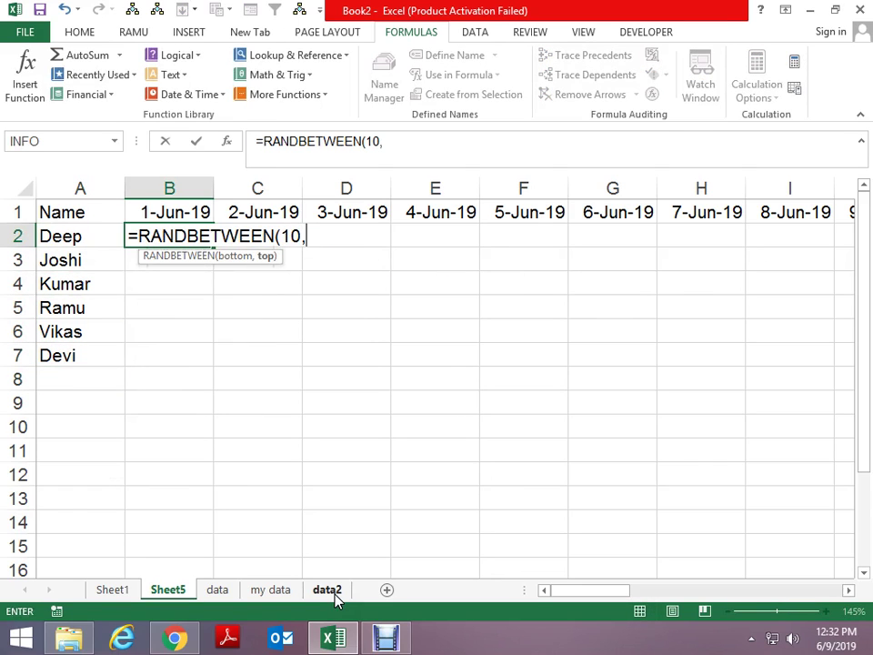
type("15")
key("ctrl+Return")
key("F2")
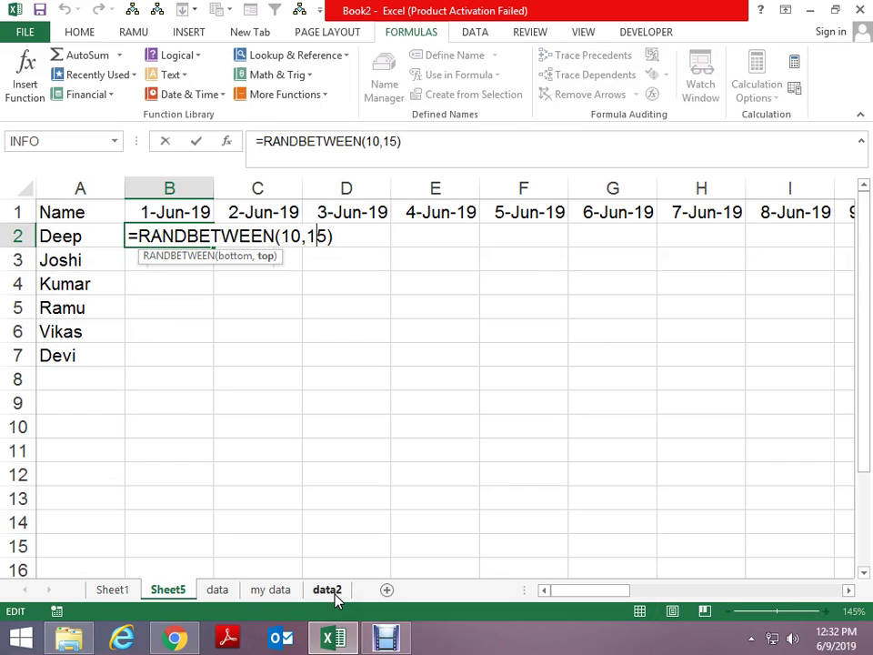
key("Left")
key("Left")
key("Left")
key("BackSpace")
key("BackSpace")
type("4")
key("ctrl+Return")
Step: Fill the RANDBETWEEN(4,15) formula across B2:AE7 under every June date
key("shift+Down")
key("shift+Down")
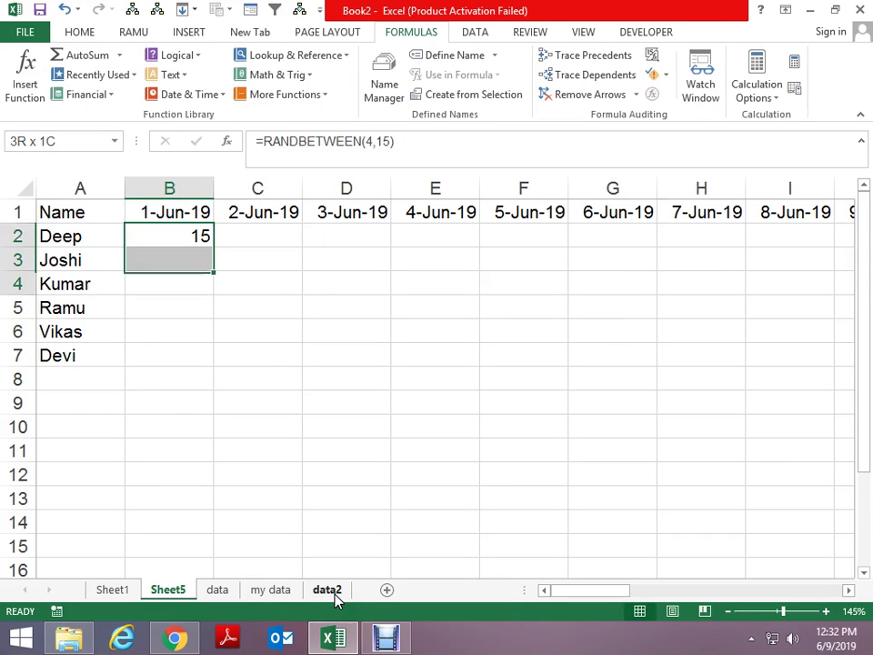
key("shift+Down")
key("shift+Down")
key("shift+Down")
key("shift+Right")
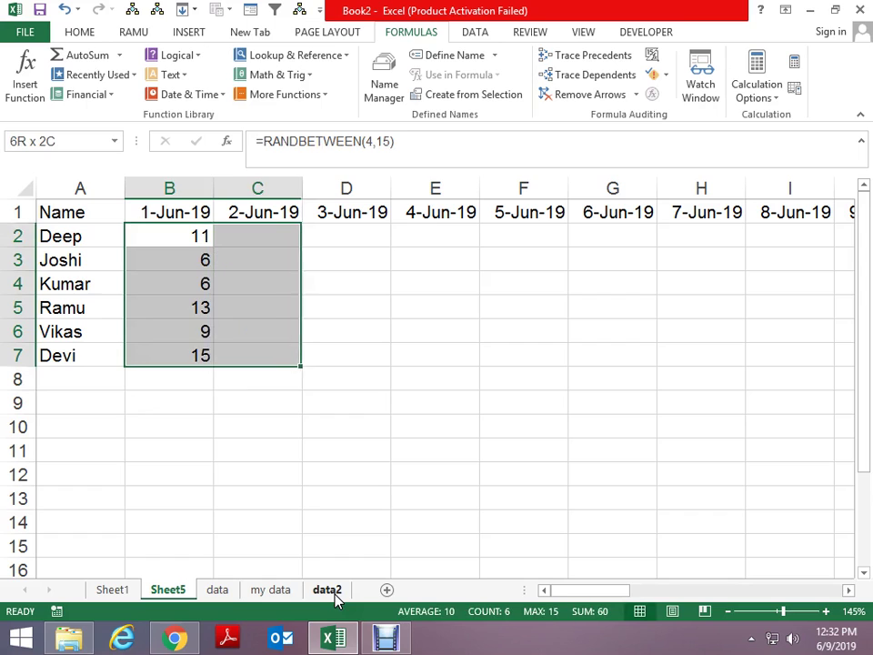
key("shift+Right")
key("shift+Right")
key("shift+Right")
key("shift+Right")
key("shift+Right")
key("shift+Right")
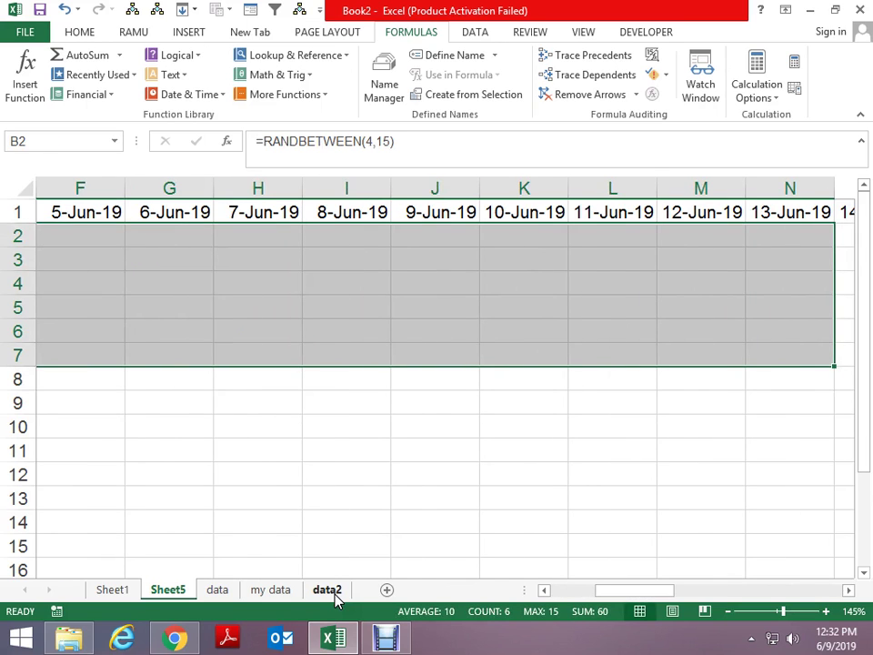
key("shift+Right")
key("shift+Right")
key("shift+Right")
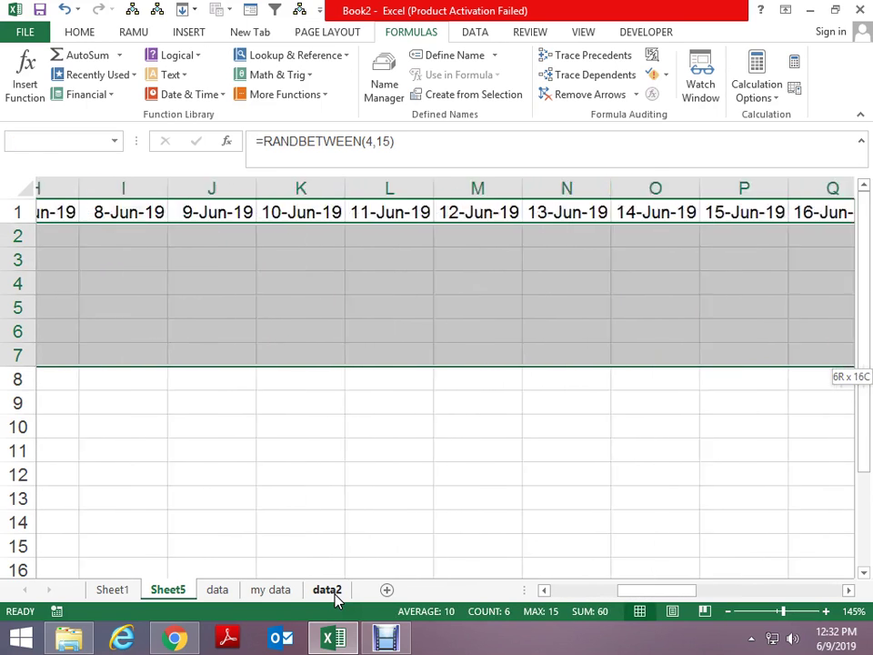
key("shift+Right")
key("shift+Right")
key("shift+Right")
key("shift+Right")
key("shift+Right")
key("shift+Right")
key("shift+Left")
key("shift+Left")
key("shift+Left")
key("shift+Left")
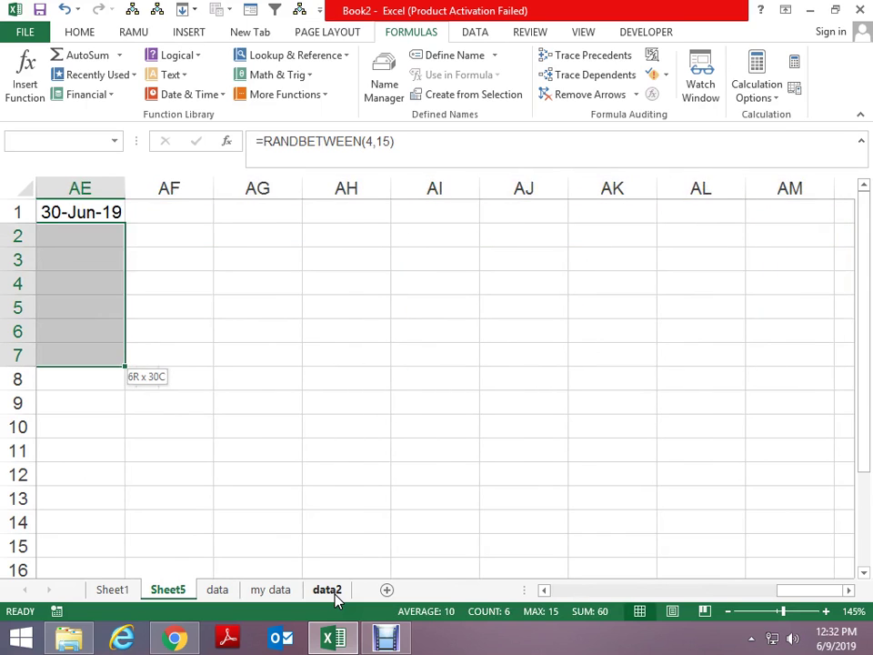
key("shift+Left")
key("shift+Right")
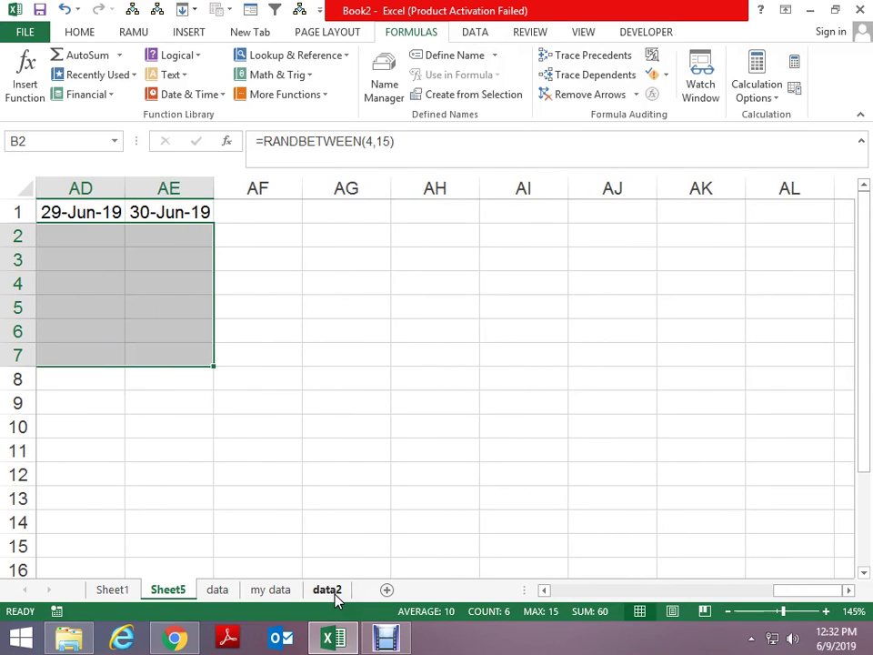
key("Left")
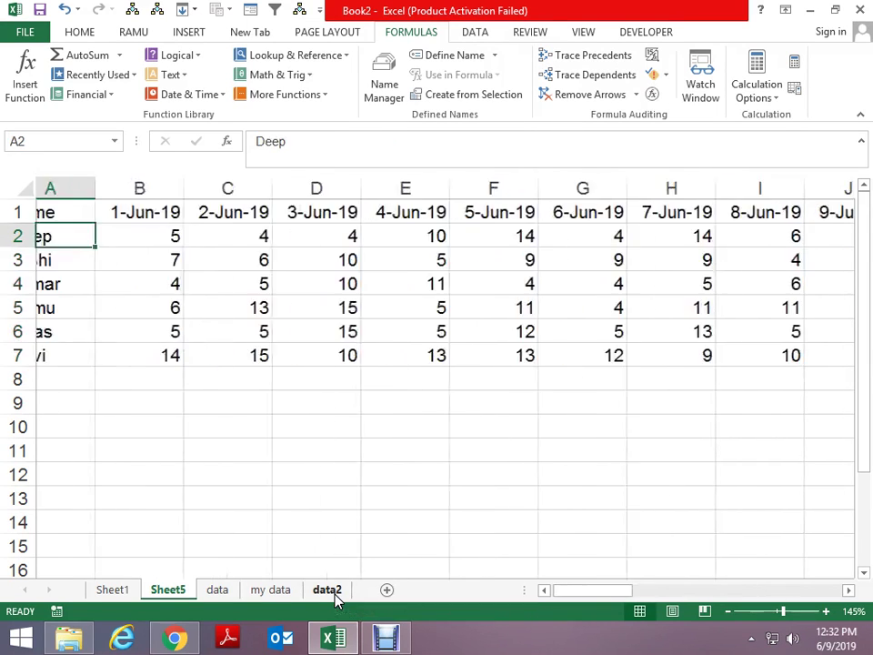
Step: Copy the whole table and paste it back as values only
key("Right")
key("ctrl+a")
key("alt")
key("h")
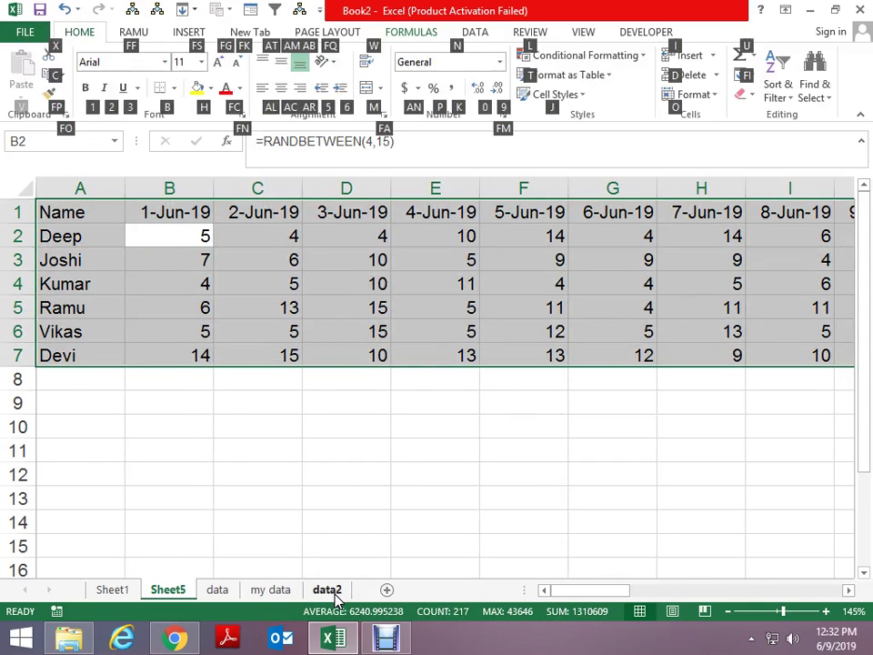
key("Escape")
key("Escape")
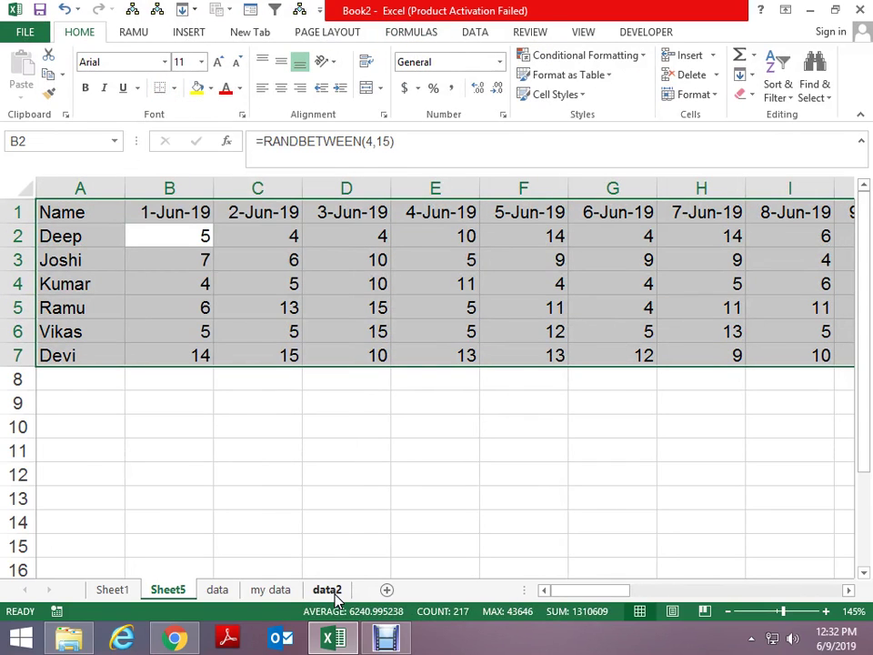
key("ctrl+c")
key("ctrl+alt+v")
key("v")
key("Return")
key("Escape")
key("Down")
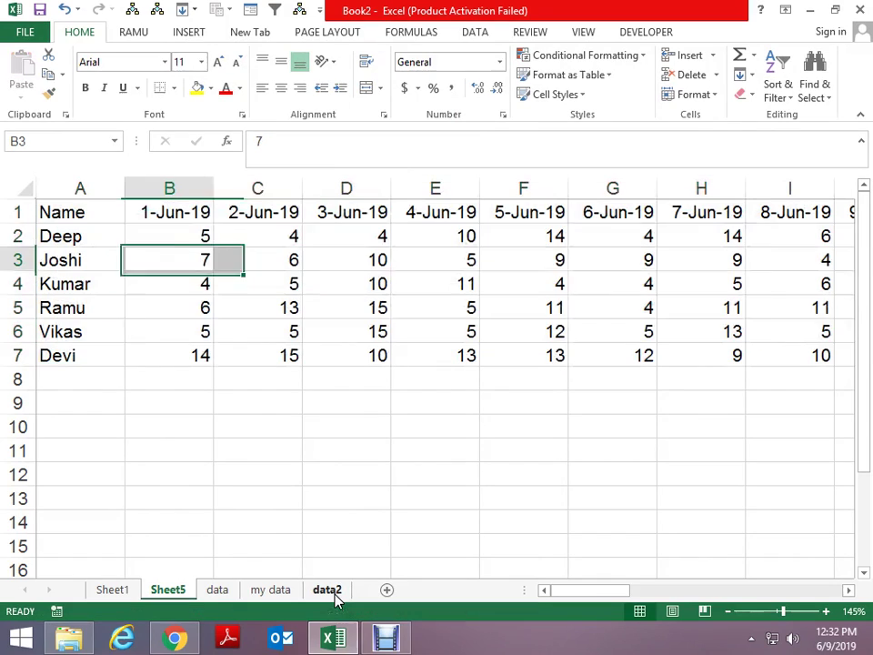
key("Up")
key("Up")
key("Down")
key("Up")
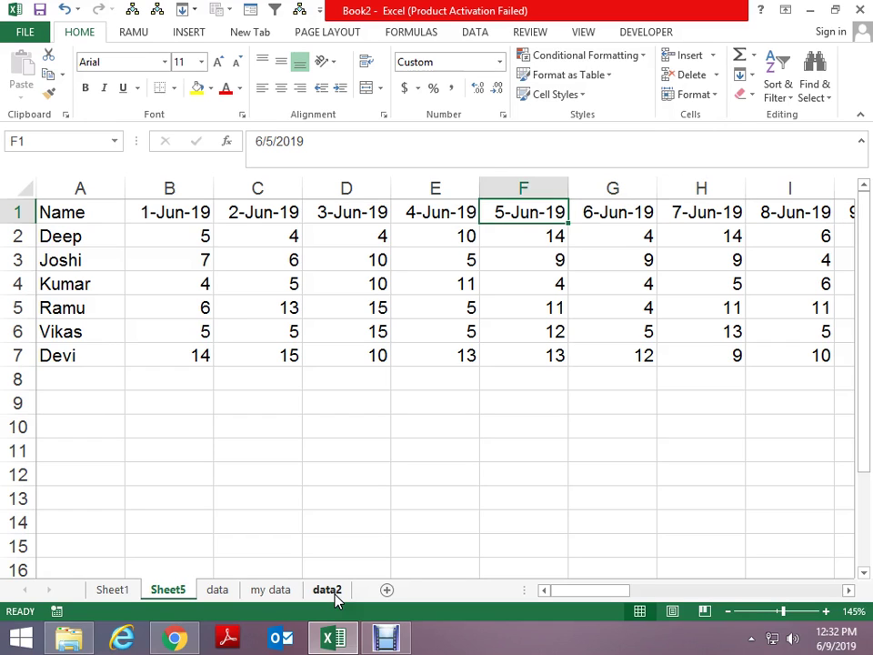
key("Right")
key("Right")
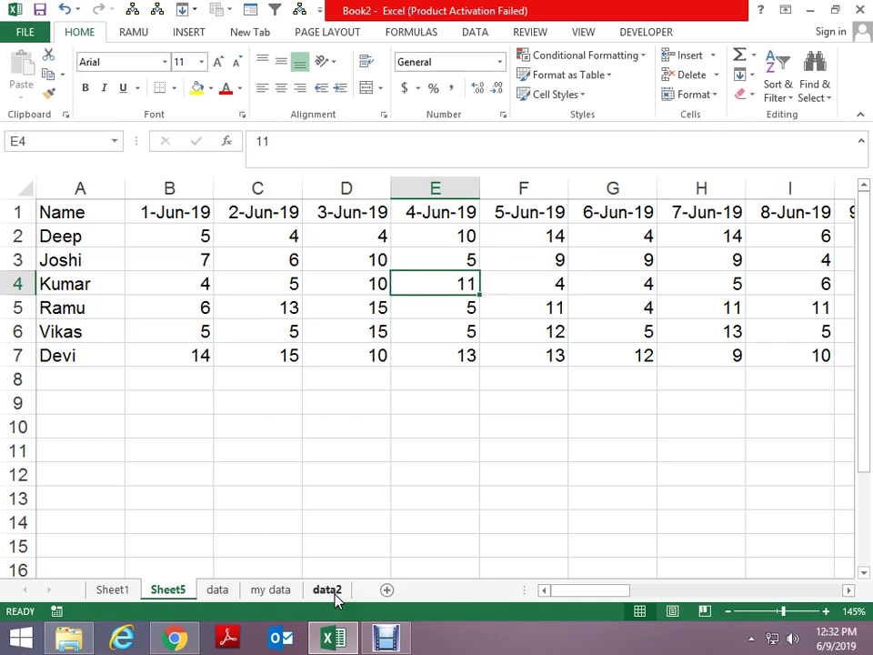
key("shift+Right")
key("shift+Right")
key("shift+Right")
key("shift+Right")
key("shift+Right")
key("shift+Right")
key("shift+Right")
key("shift+Left")
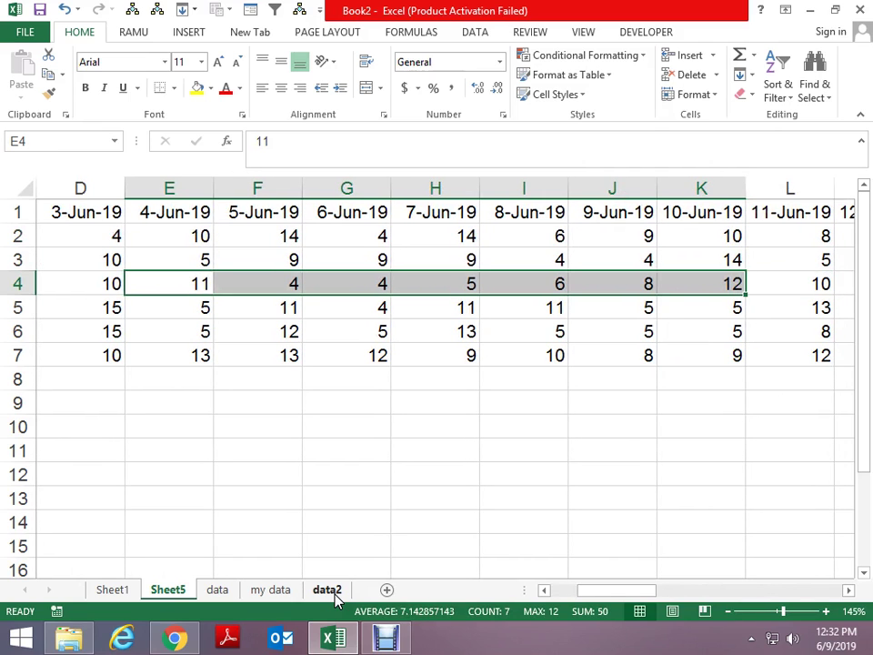
key("Left")
key("Left")
key("Left")
key("Left")
Step: Enter the lookup name in A11, 4-Jun-19 and 10-Jun-19 in B11:B12, and 50 in D11
key("Down")
key("Down")
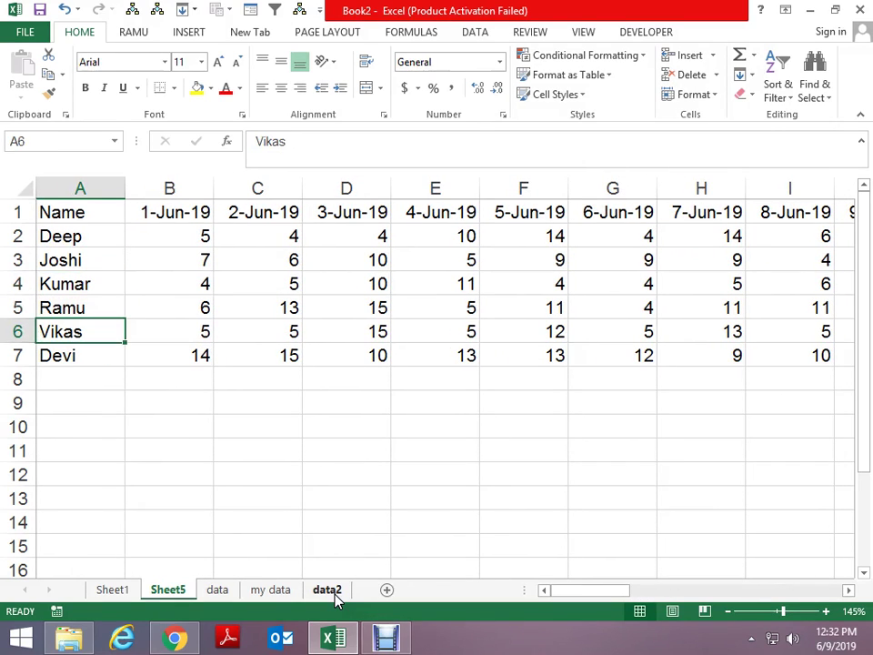
key("Down")
key("Down")
key("Down")
type("kumar")
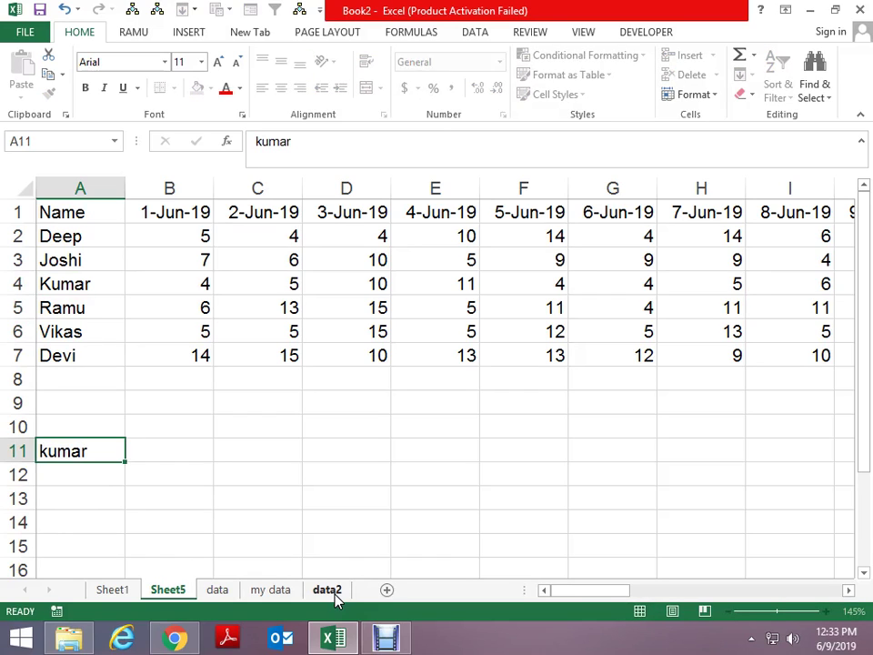
key("Tab")
type("4 jun")
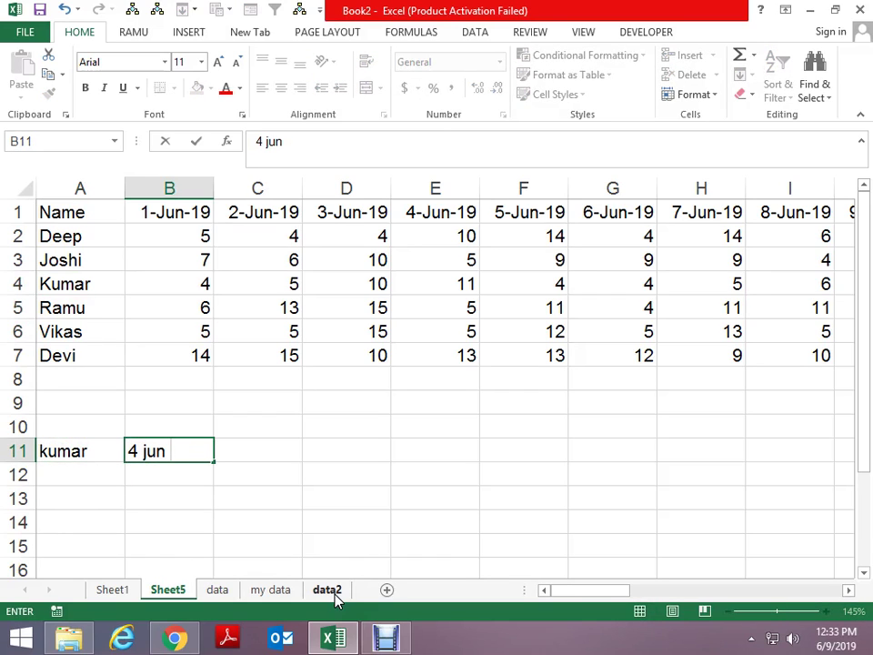
type("2019")
key("Return")
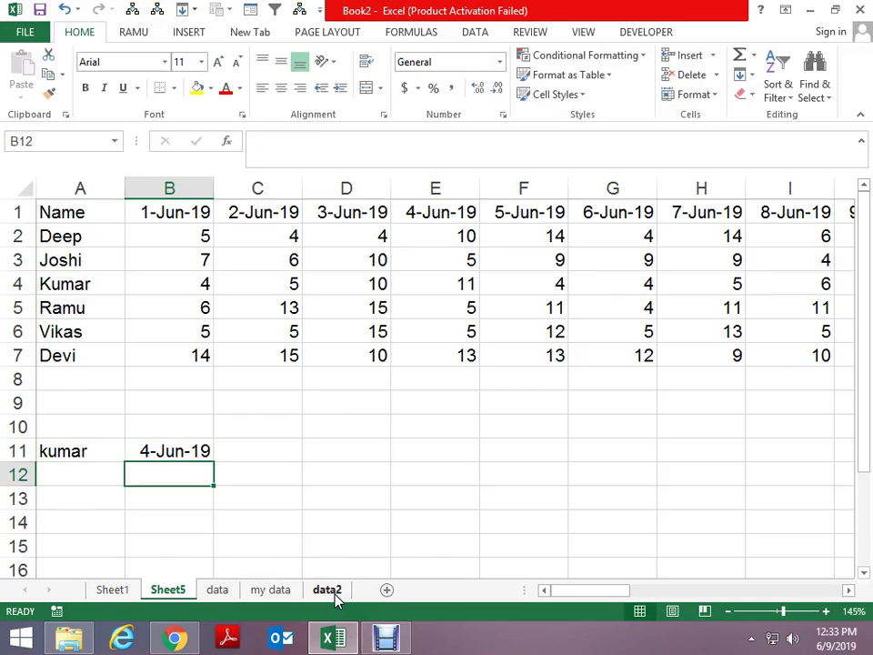
type("10 ju")
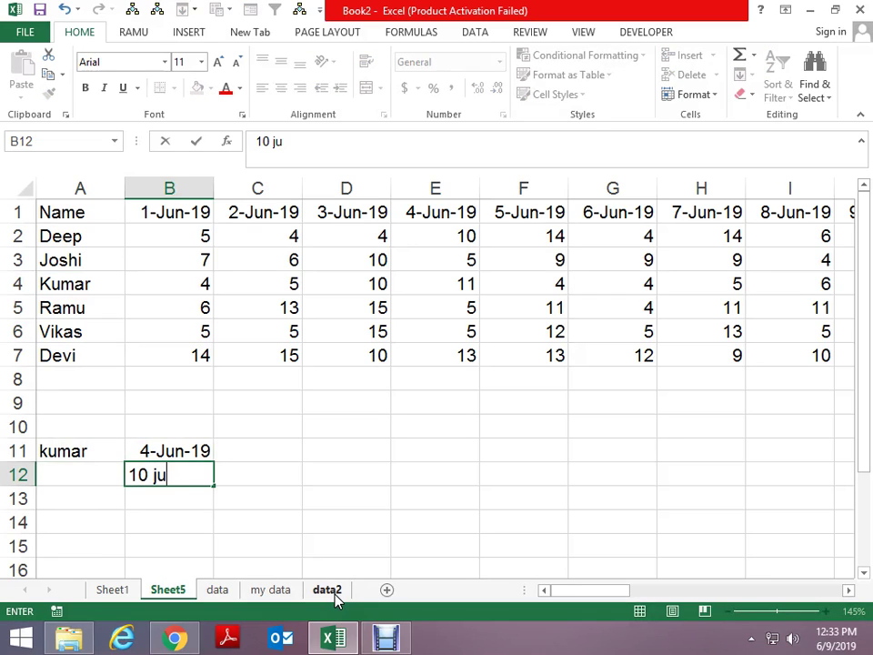
type("n 19")
key("ctrl+Return")
key("Tab")
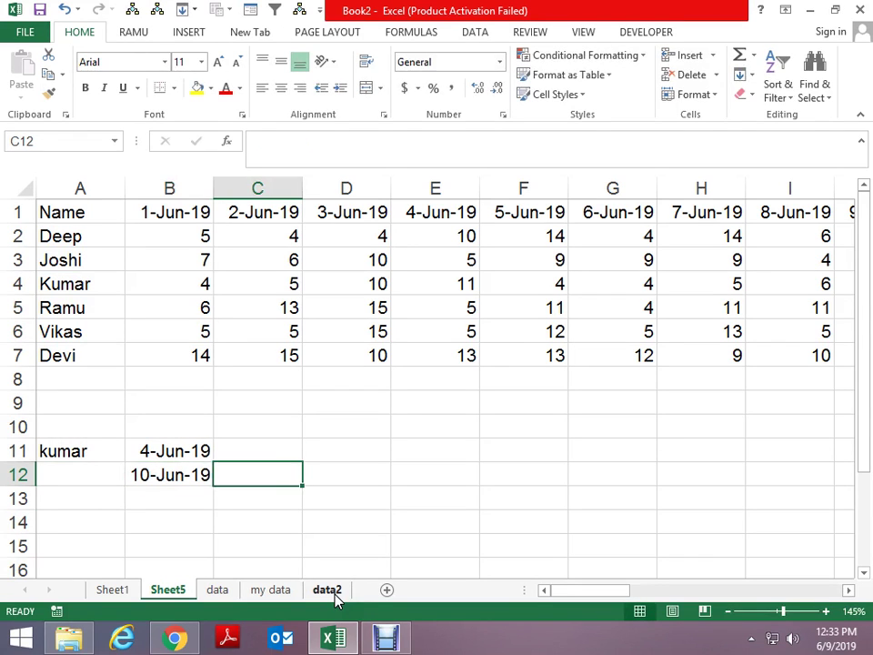
key("Up")
key("Right")
type("50")
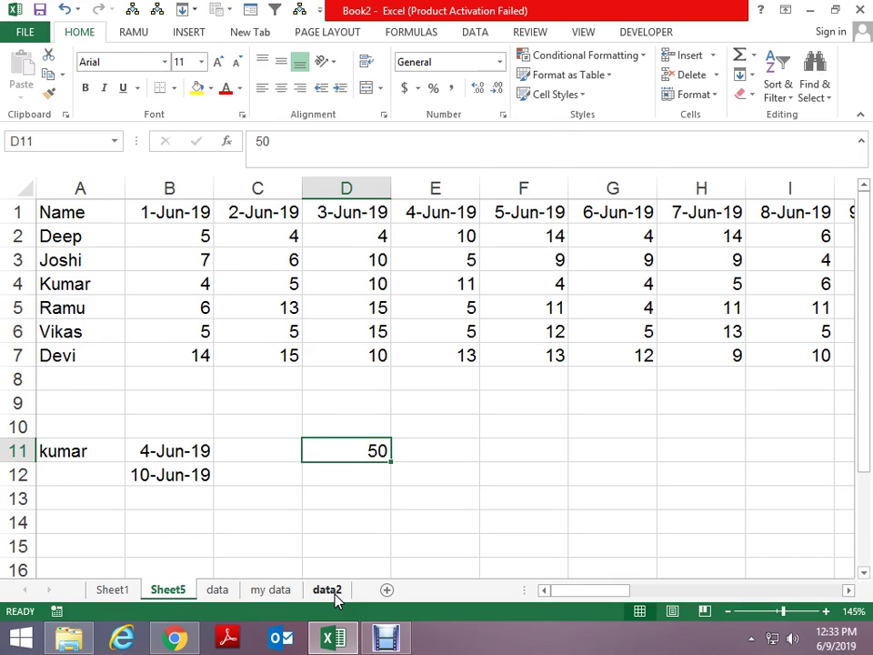
Step: Start a SUMIF formula in E11, then cancel it
key("Right")
key("Up")
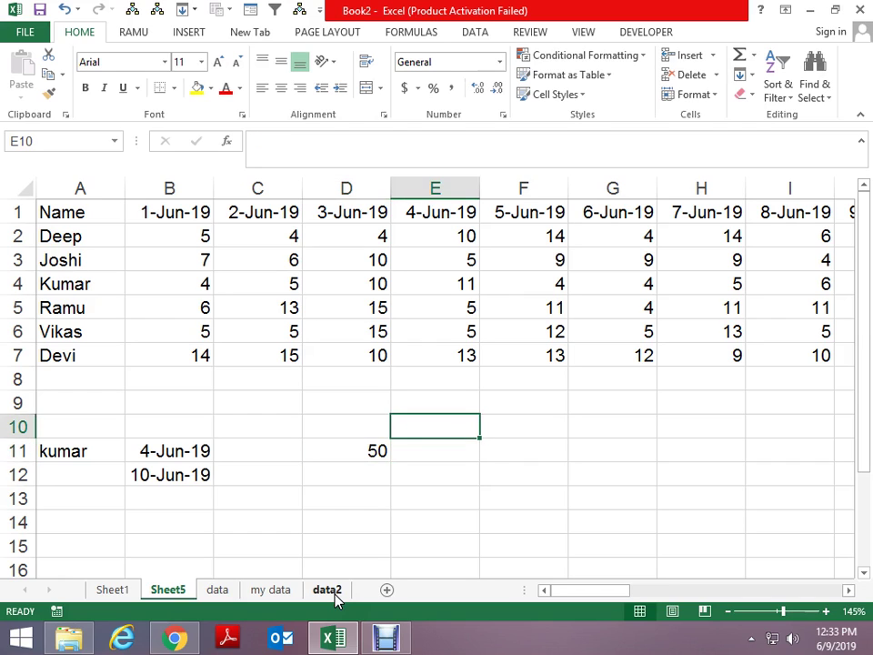
key("Down")
type("=sumif")
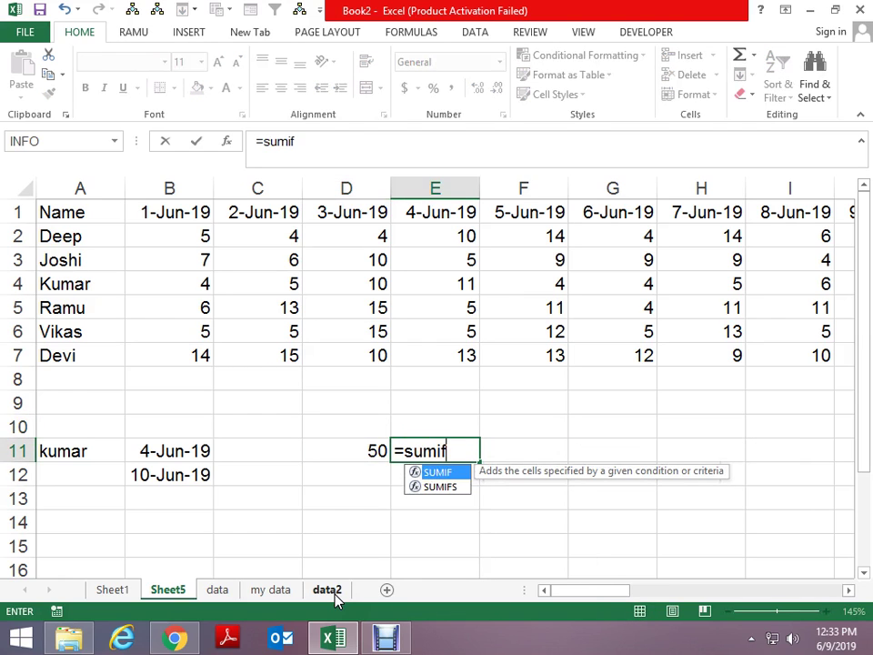
key("Tab")
key("Up")
key("Up")
key("Up")
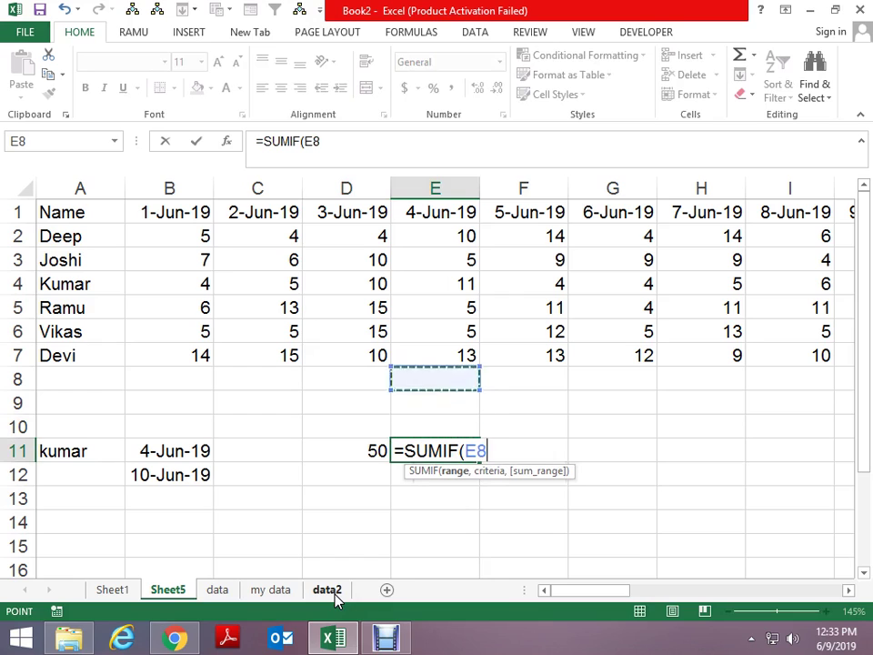
key("Up")
key("Up")
key("Up")
key("Up")
key("Left")
key("Escape")
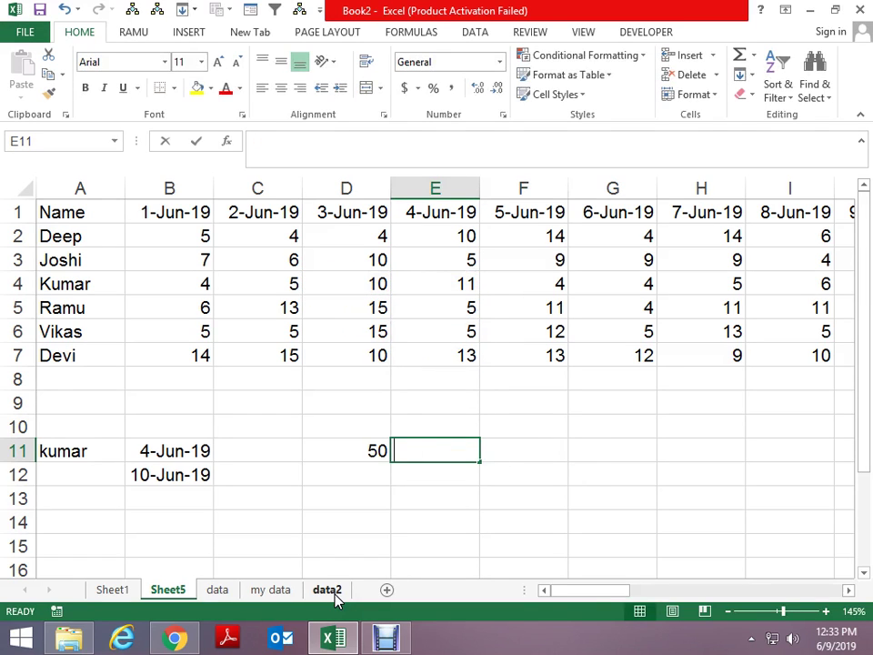
Step: Begin =SUMIFS in E11 with A1:AE7 as the sum range
type("=sumifs")
key("Tab")
key("Left")
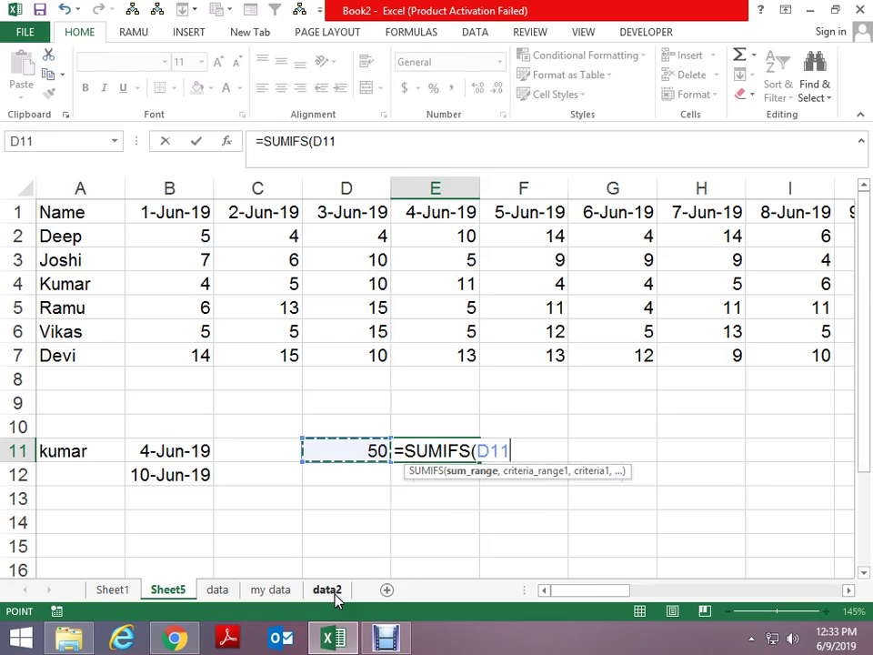
key("Left")
key("ctrl+Home")
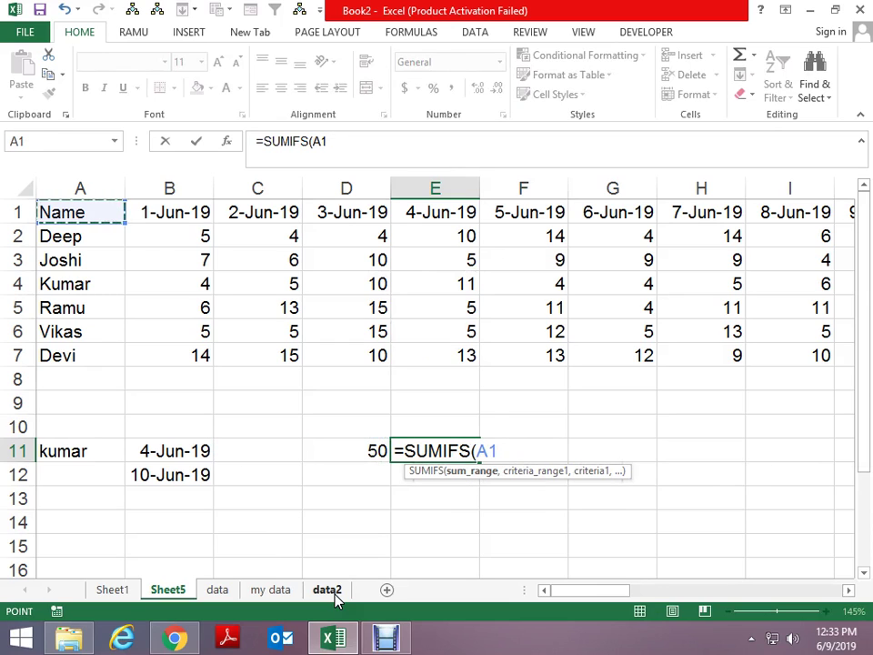
key("Down")
key("Right")
key("Left")
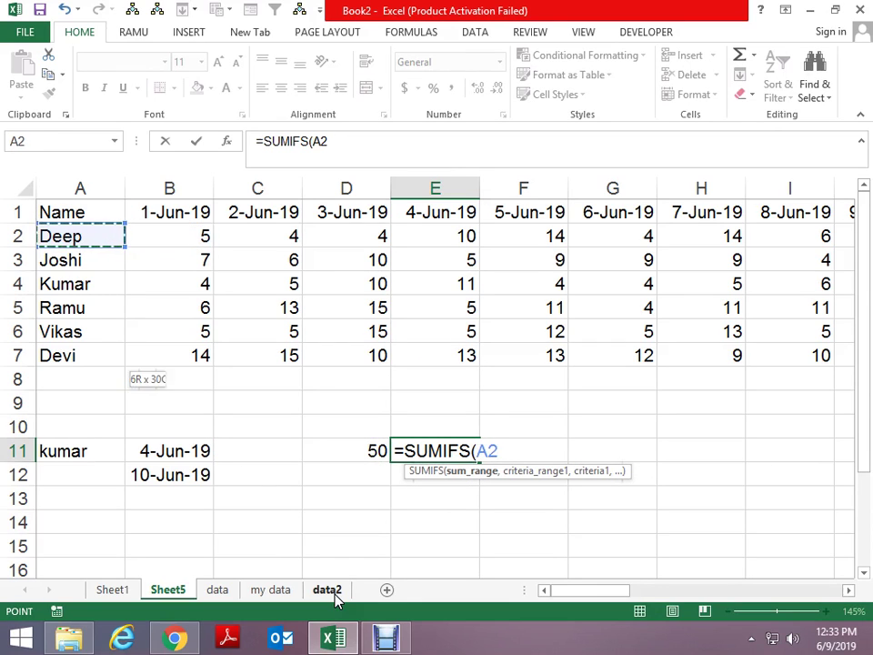
key("ctrl+shift+Down")
key("ctrl+Home")
key("ctrl+shift+Down")
key("ctrl+shift+Right")
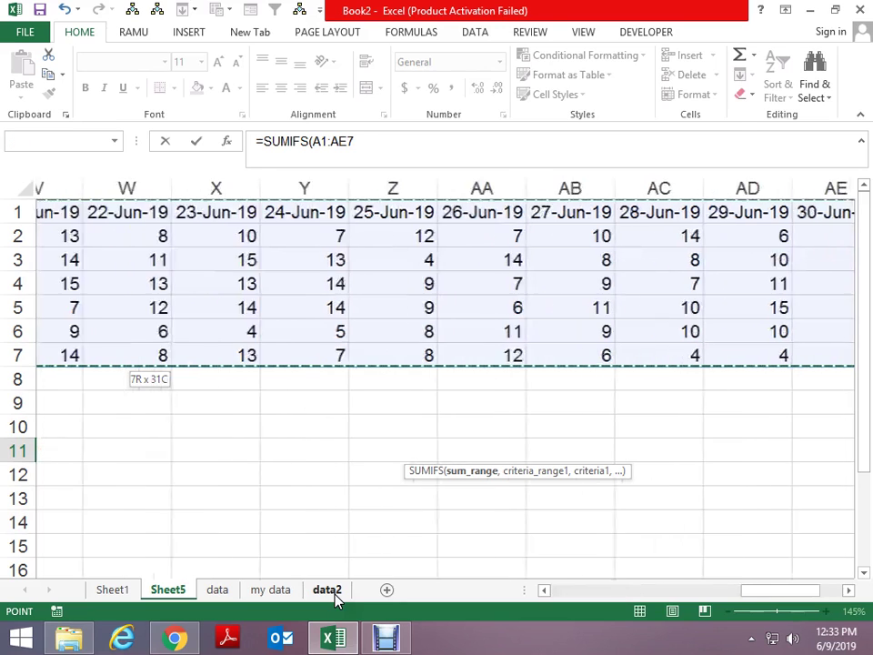
type(",")
Step: Add start date B11 as a criteria range with Kumar in A4 as its criterion
key("ctrl+Home")
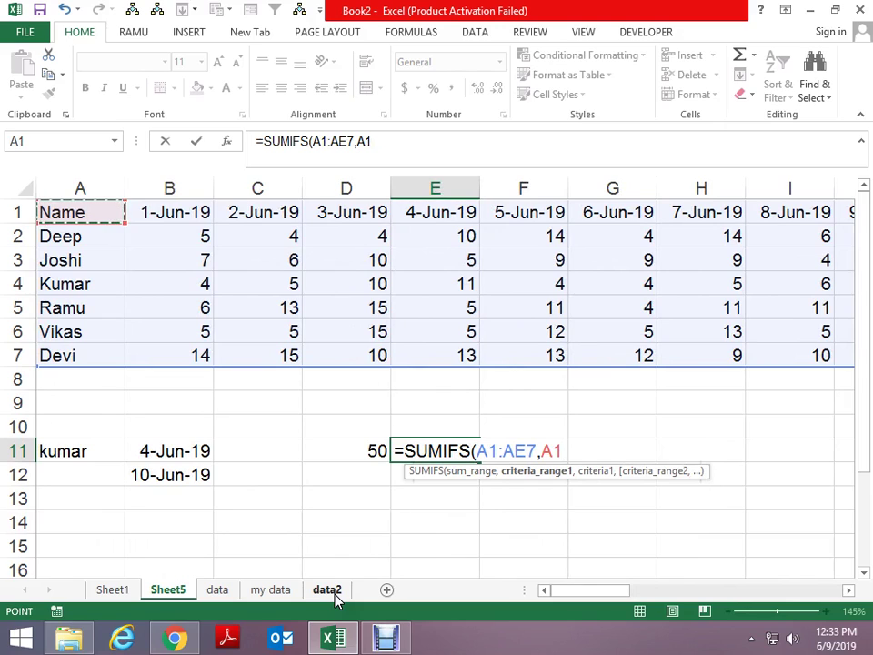
key("Down")
key("Down")
key("Down")
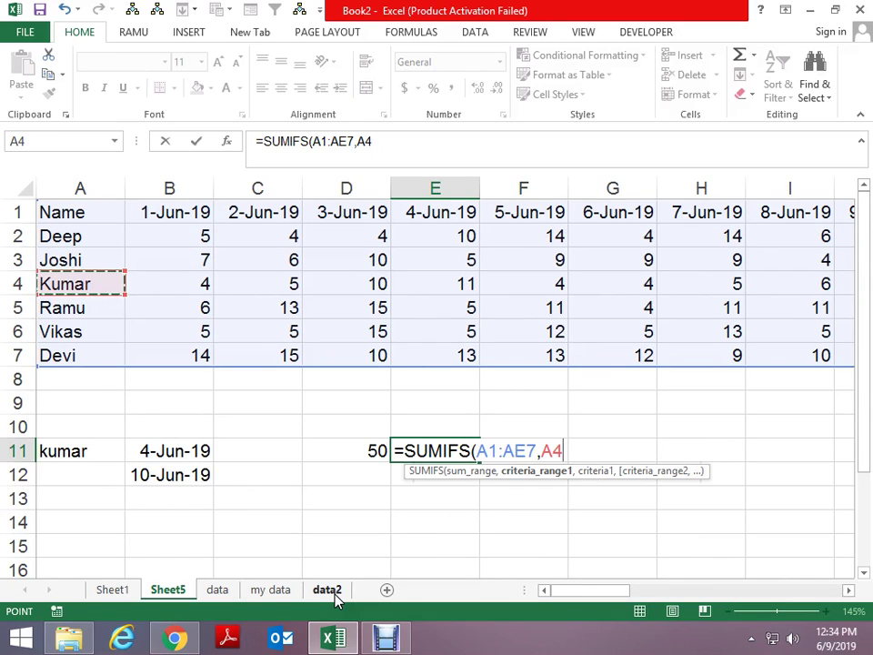
key("Right")
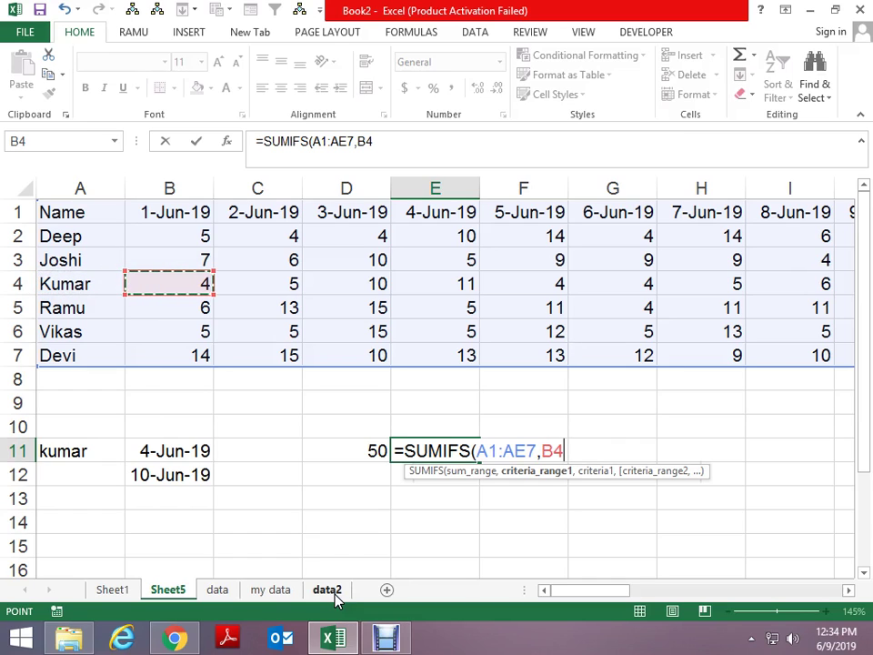
key("Down")
key("Down")
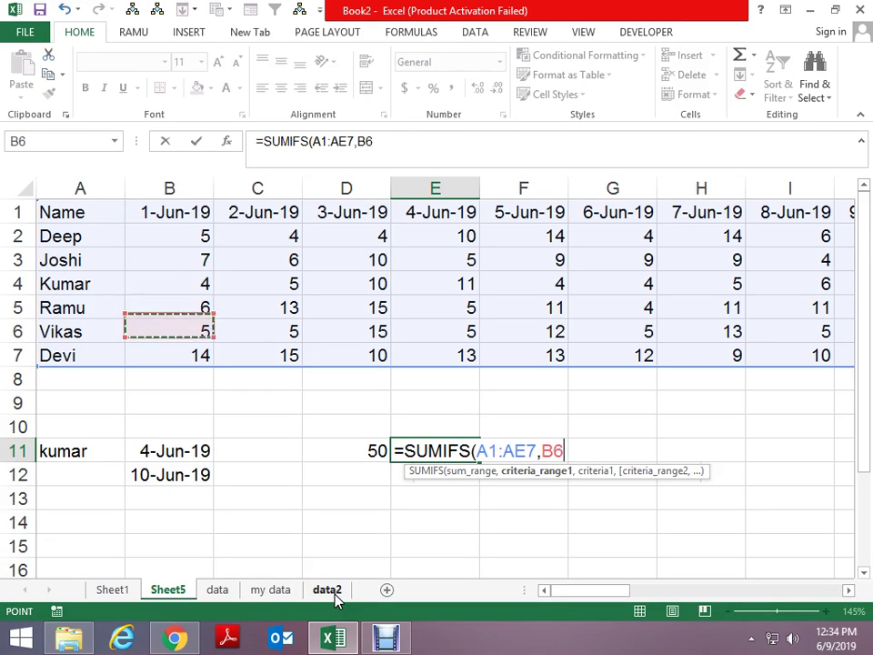
key("Down")
key("Down")
key("Down")
key("Down")
key("Down")
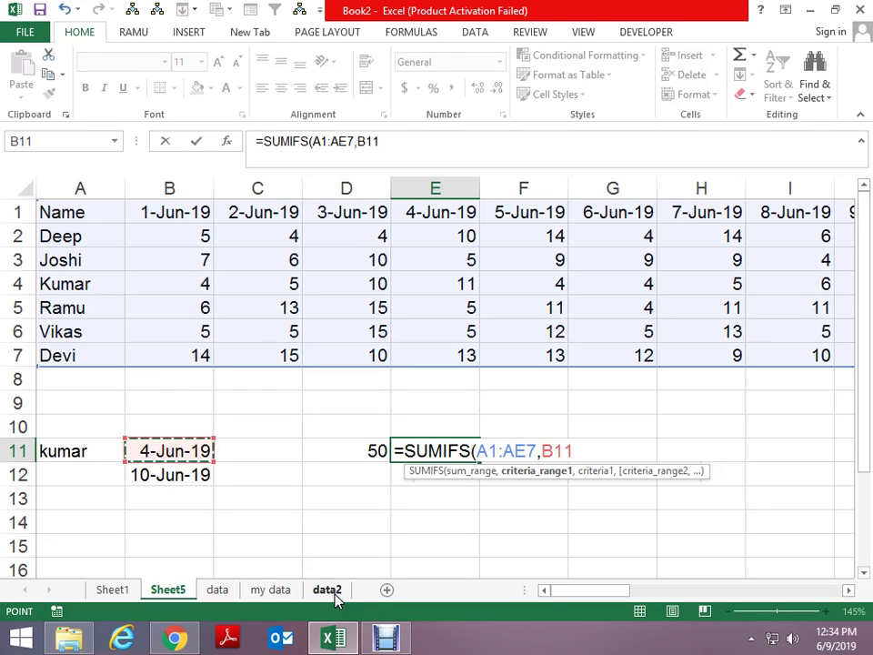
type(",")
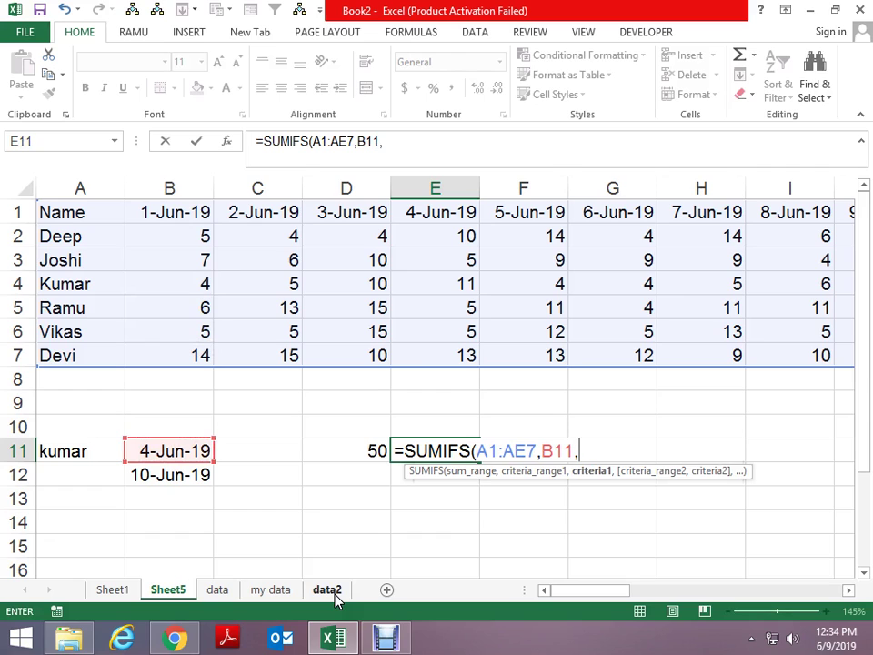
key("Left")
key("Left")
key("Left")
key("Left")
key("Up")
key("Up")
key("Up")
key("Up")
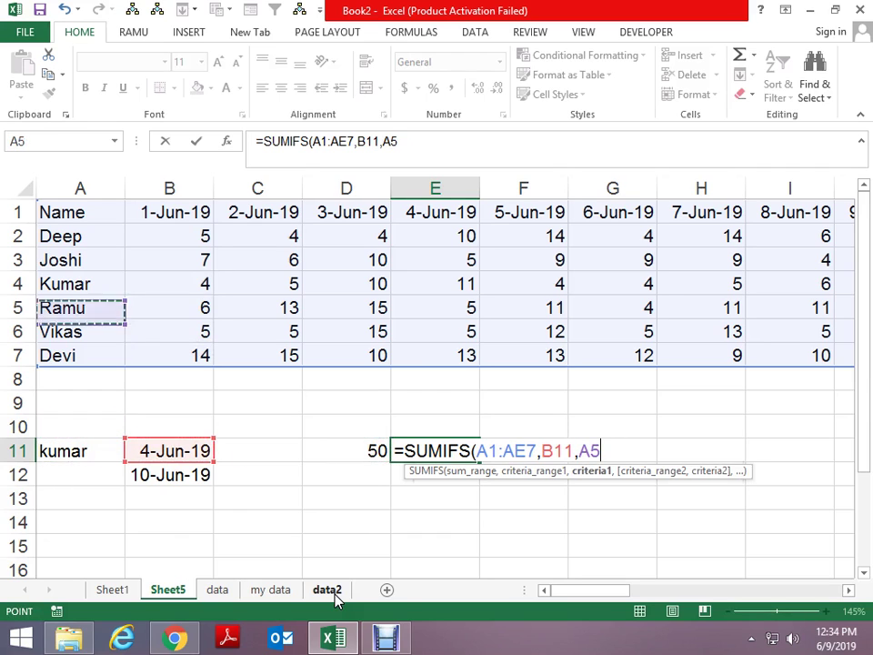
key("Up")
type(",")
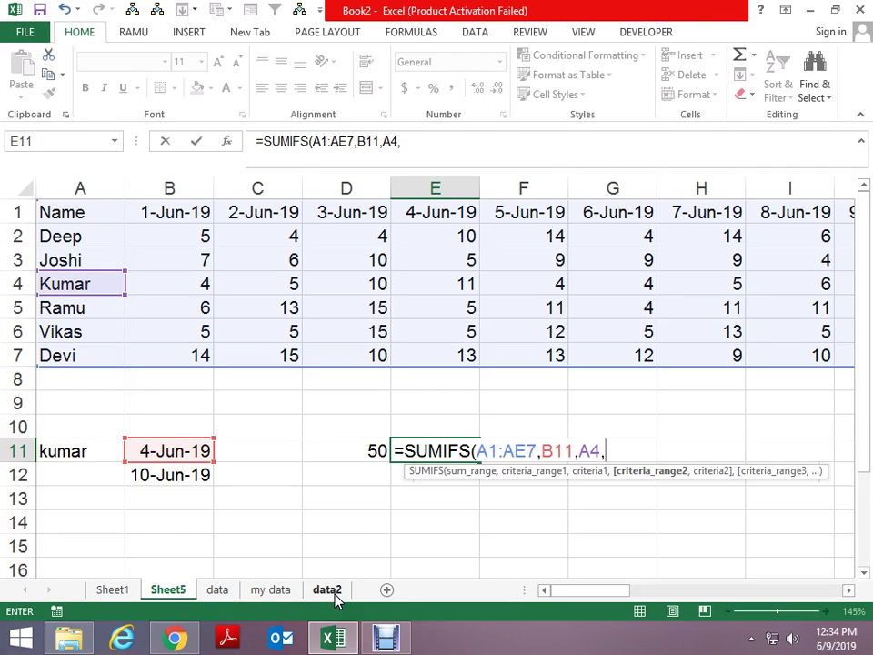
Step: Add end date B12 with criterion A4, close and enter; E11 shows #VALUE!, then clear it
key("Left")
key("Down")
key("Left")
key("Left")
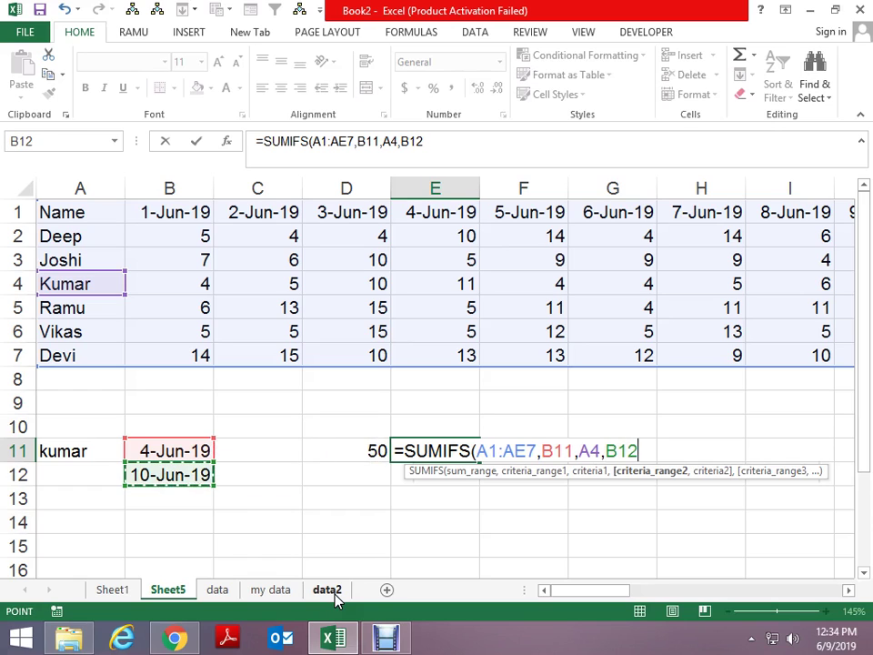
type(",")
key("Up")
key("Up")
key("Left")
key("Left")
key("Left")
key("Left")
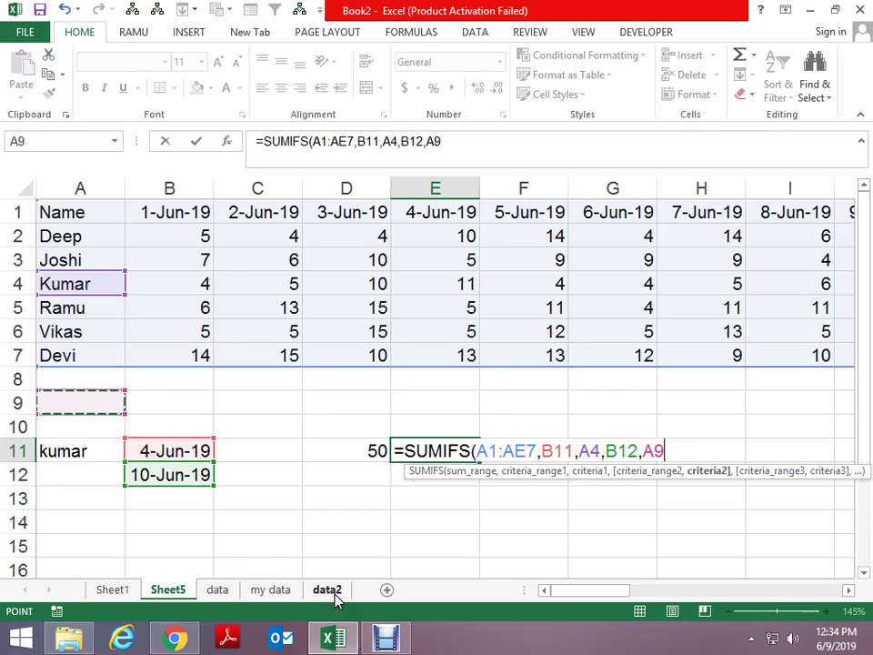
key("Up")
key("Up")
key("Up")
key("Up")
key("Up")
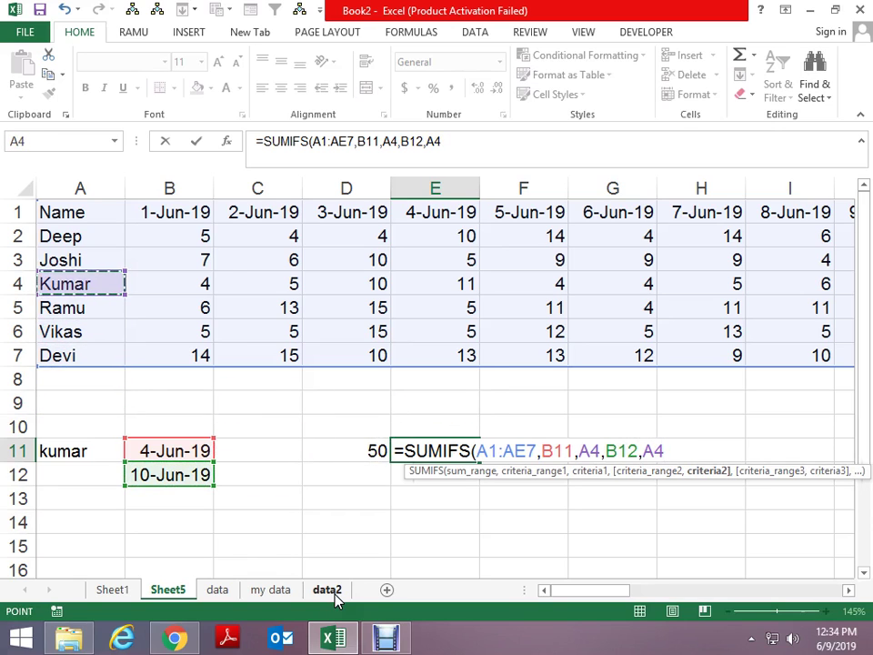
type(")")
key("Return")
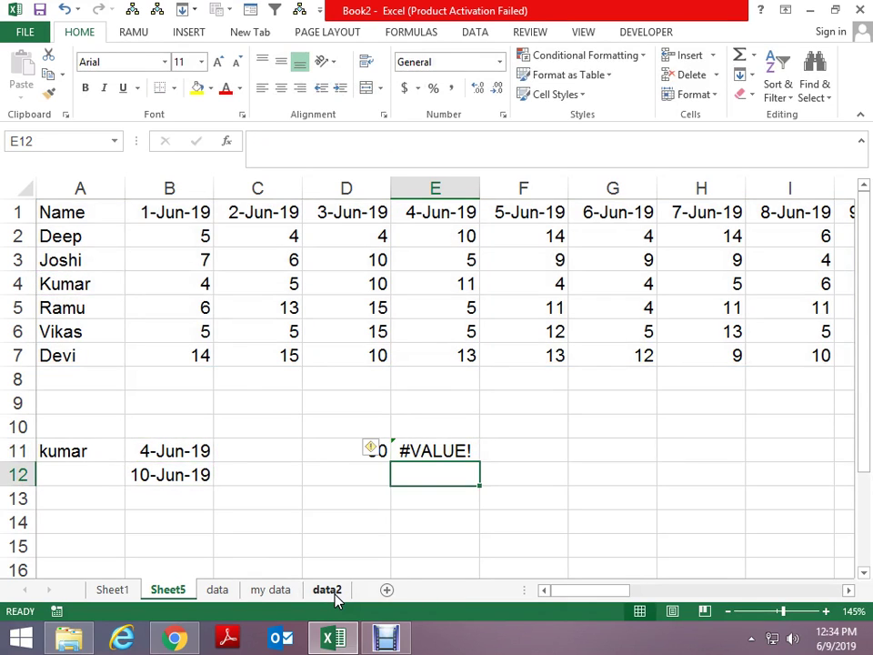
key("Up")
key("Delete")
key("Right")
Step: Start a new =SUMIFS in E11 with B2:AE7 as the sum range
key("Left")
type("=sum")
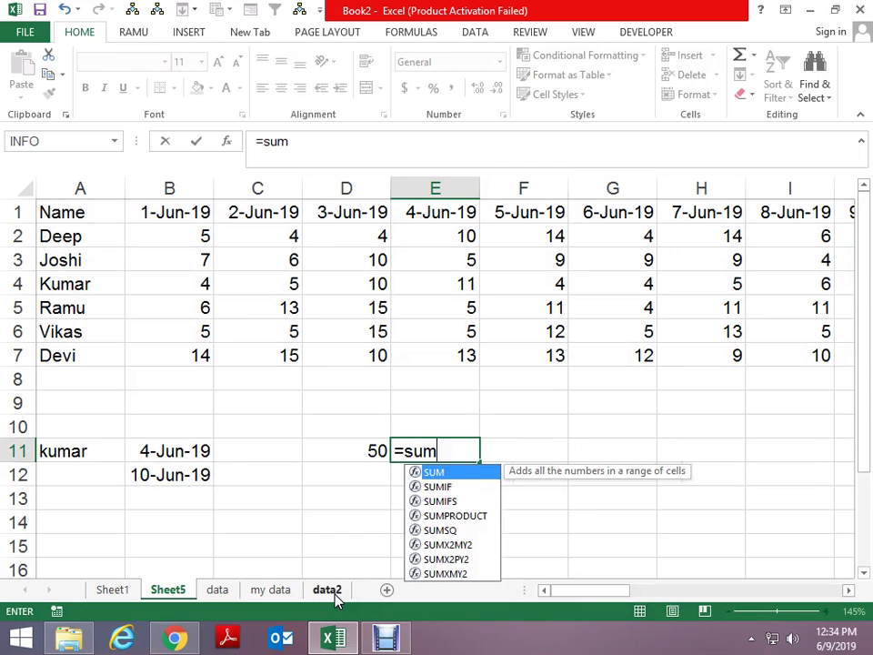
type("if")
key("Down")
key("Tab")
key("Left")
key("Up")
key("Up")
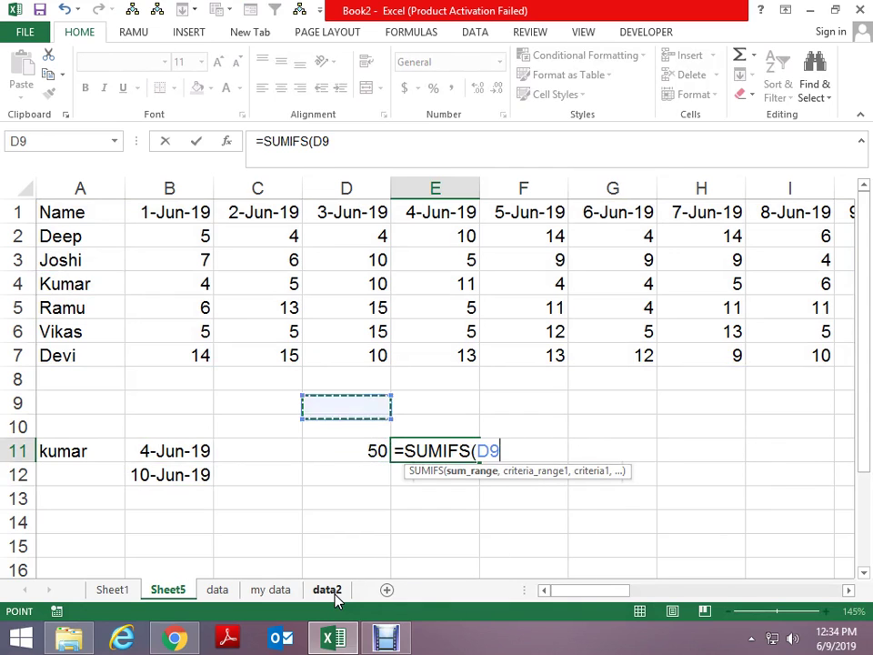
key("Up")
key("Up")
key("Up")
key("Up")
key("Left")
key("Left")
key("Down")
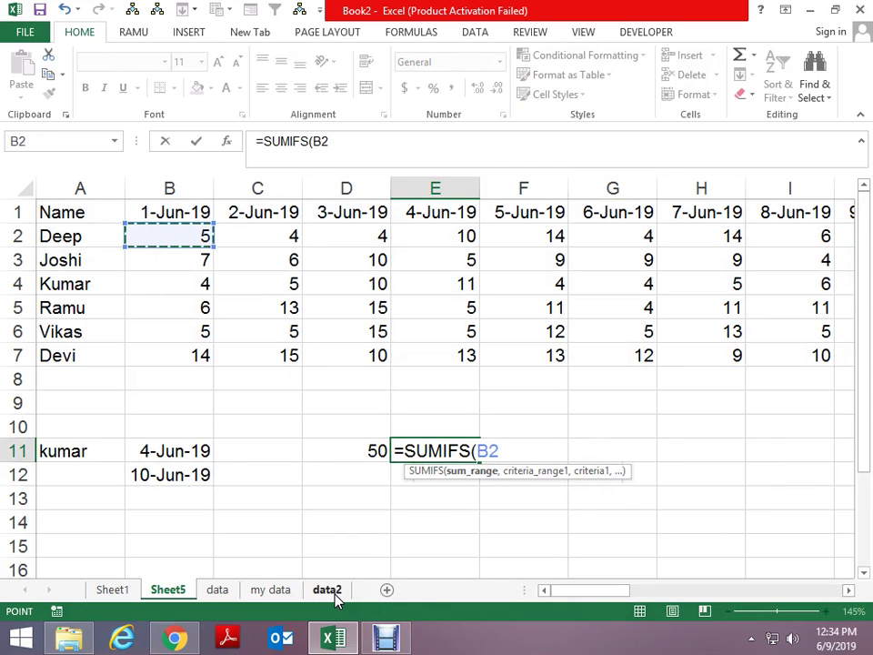
key("Left")
key("shift+Down")
key("shift+Down")
key("shift+Down")
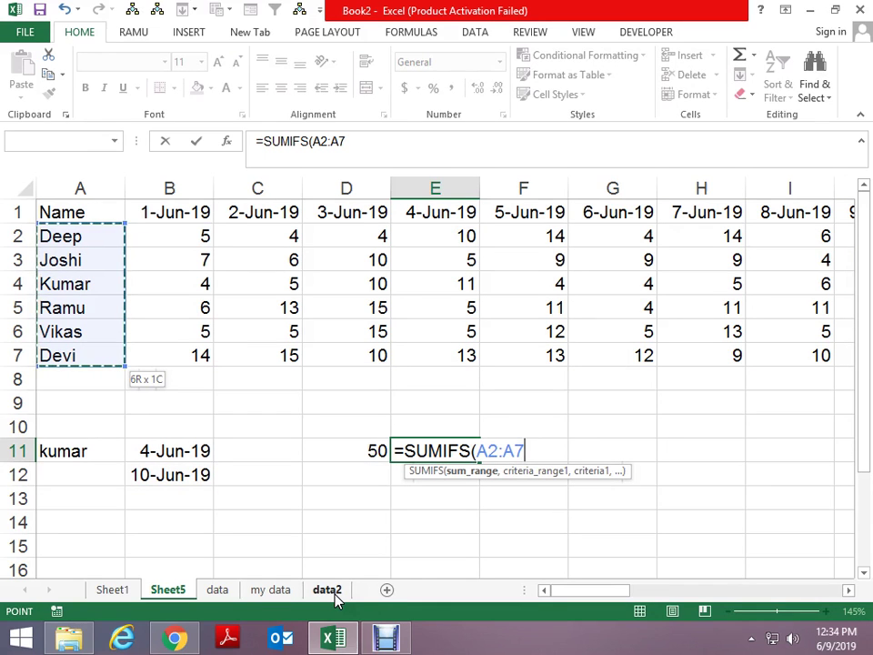
key("Right")
key("ctrl+shift+Down")
key("ctrl+shift+Right")
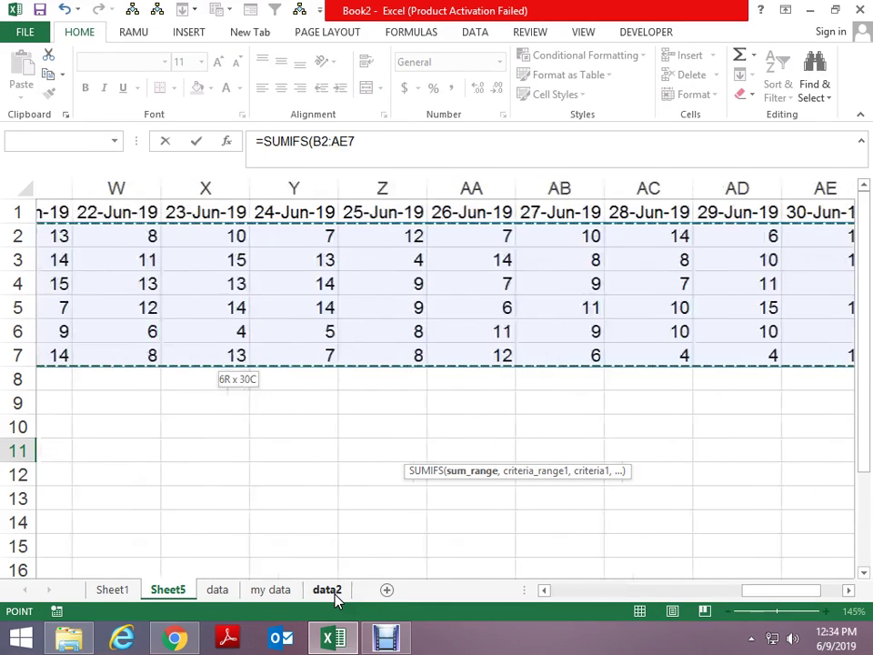
type(",")
Step: Add criteria range A2:A7 with Kumar in A4 as the criterion
key("ctrl+Home")
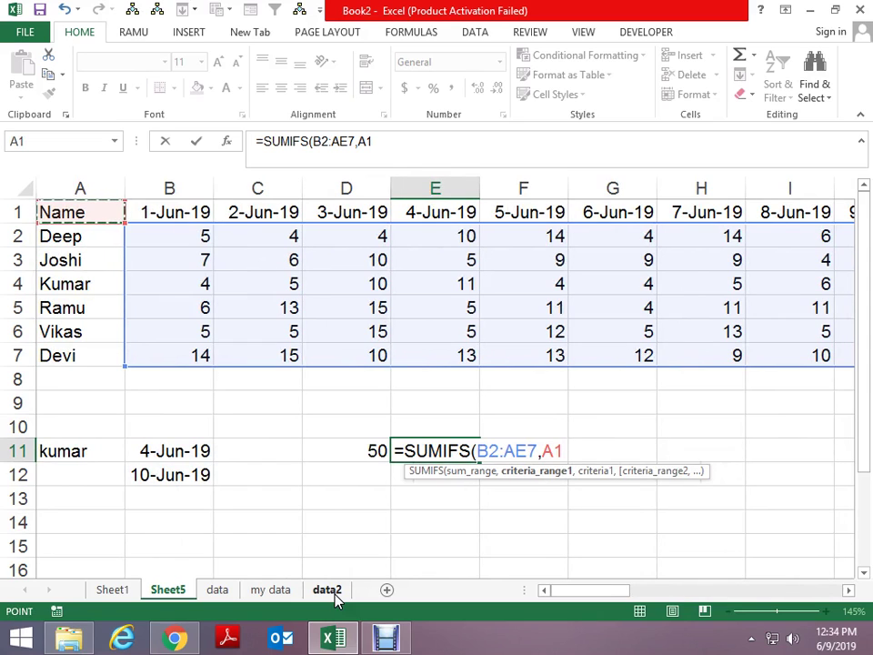
key("Down")
key("Down")
key("Up")
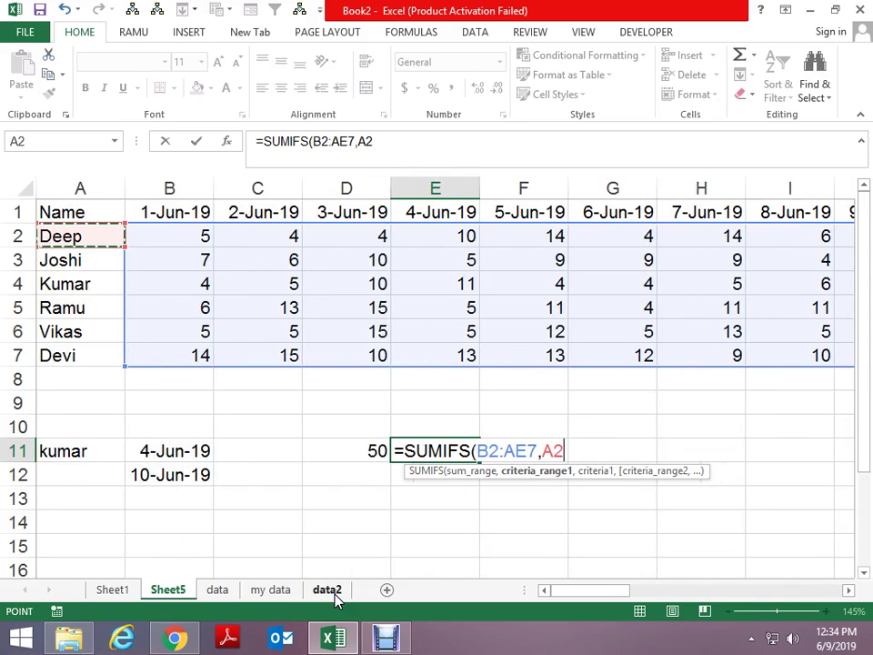
key("shift+Down")
key("shift+Down")
key("shift+Down")
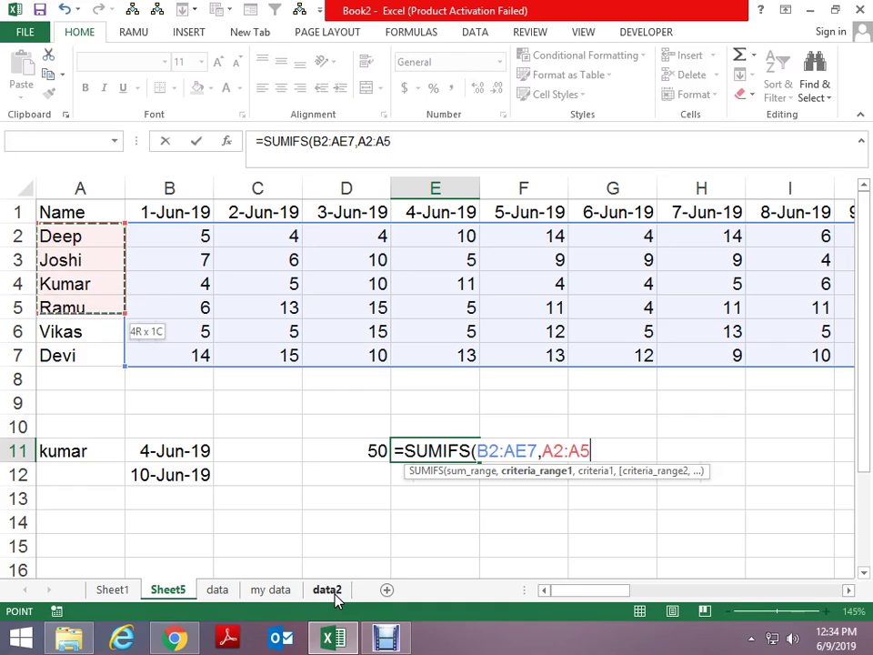
key("shift+Down")
key("shift+Down")
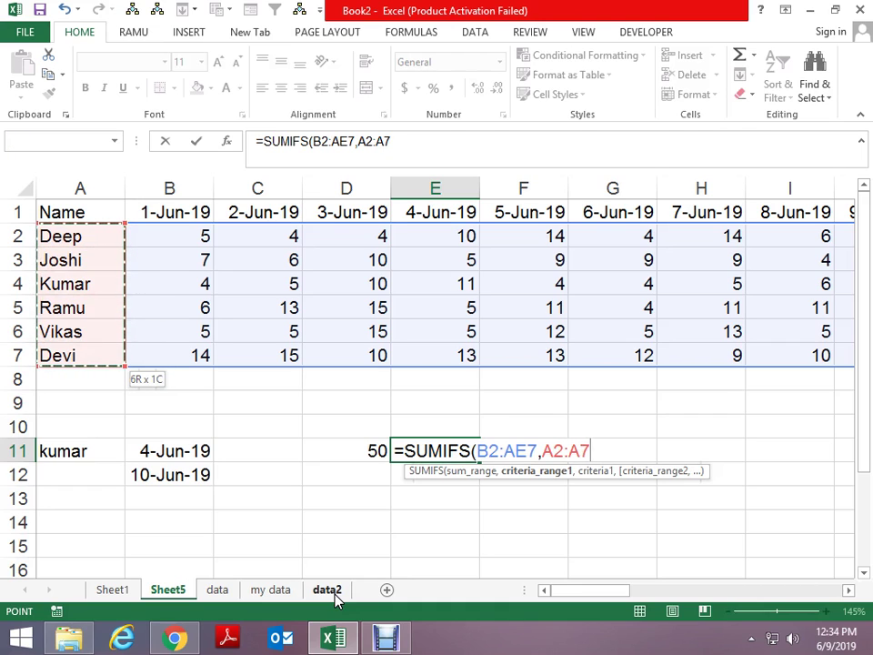
type(",")
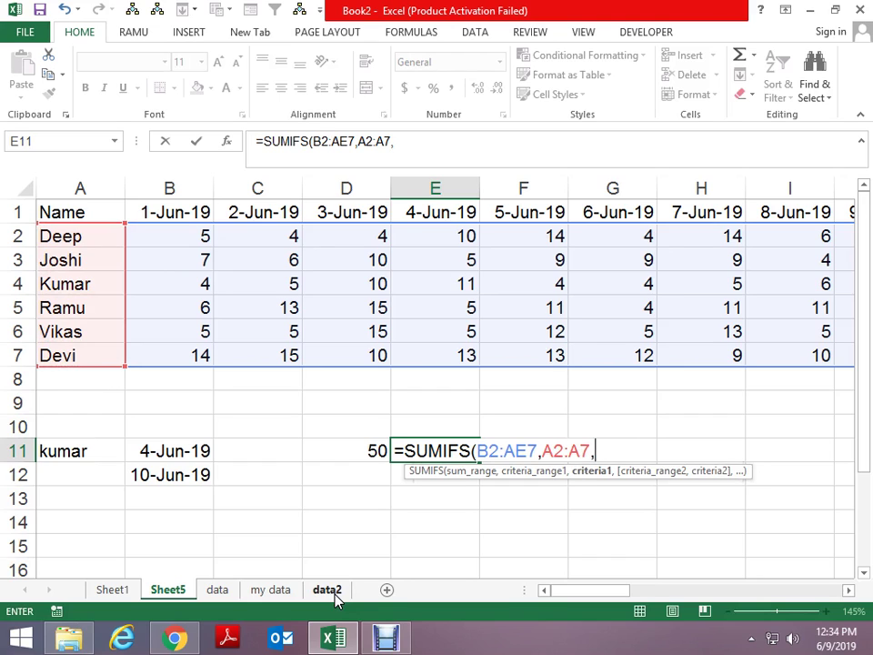
key("Left")
key("Left")
key("Left")
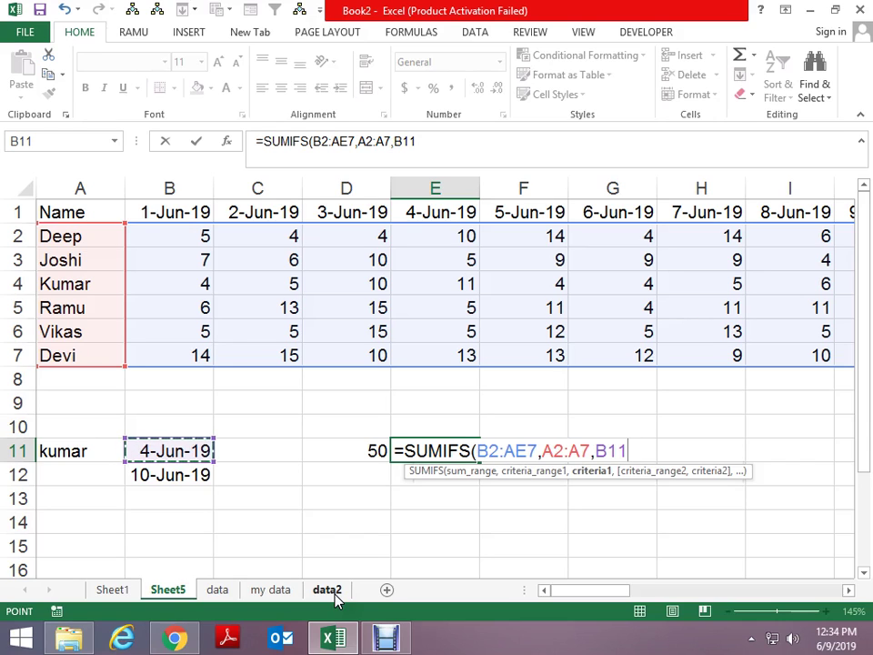
key("Up")
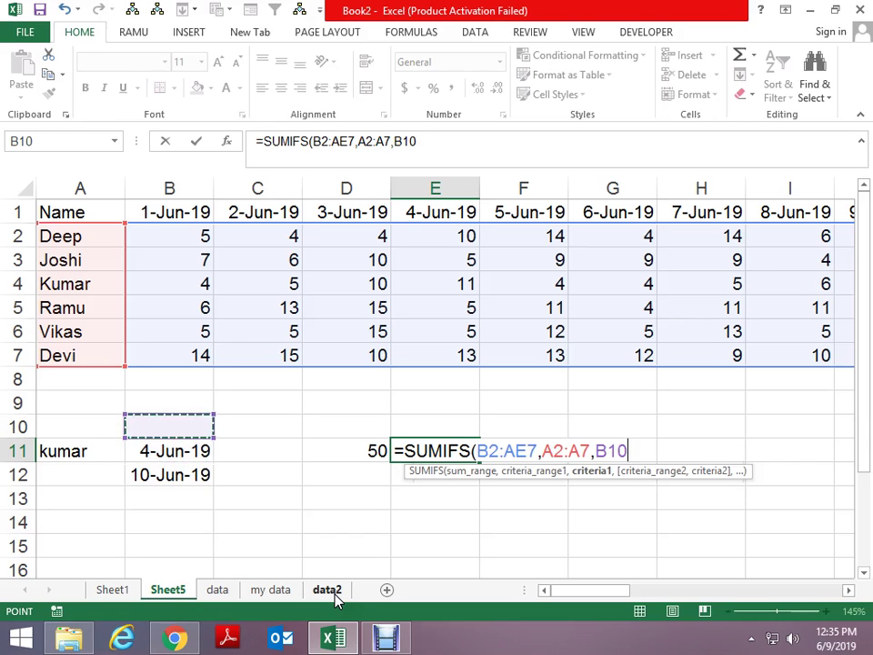
key("Up")
key("Up")
key("Up")
key("Up")
key("Up")
key("Left")
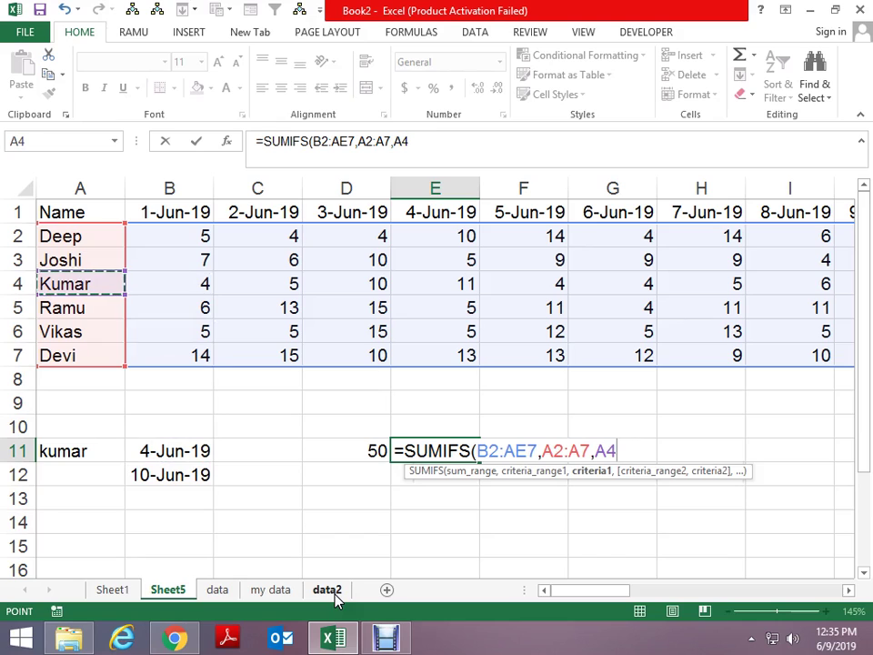
type(",")
Step: Add B11 with criterion A4 and then B12, then abandon the incomplete formula
key("Left")
key("Left")
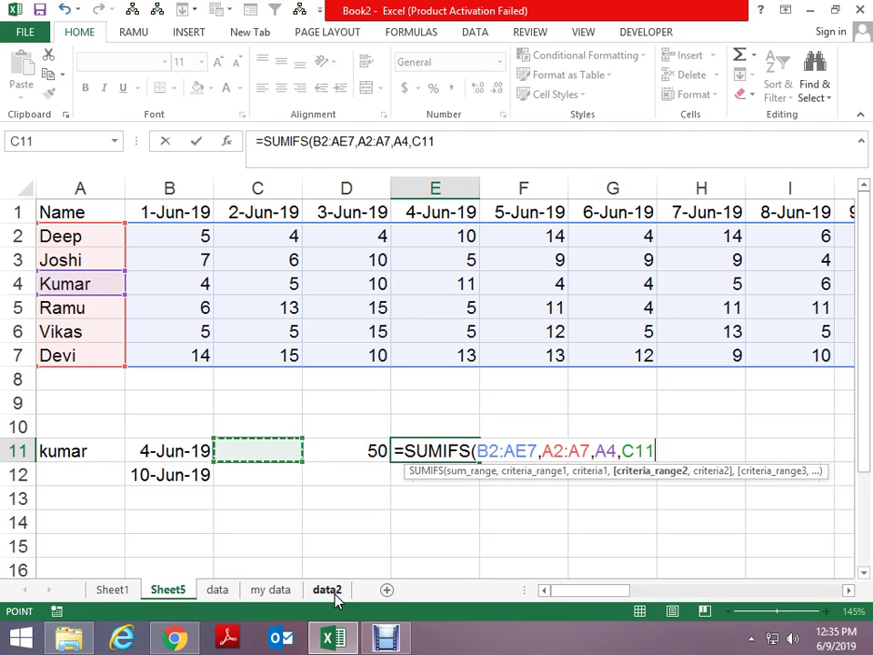
key("Left")
key("Down")
key("Up")
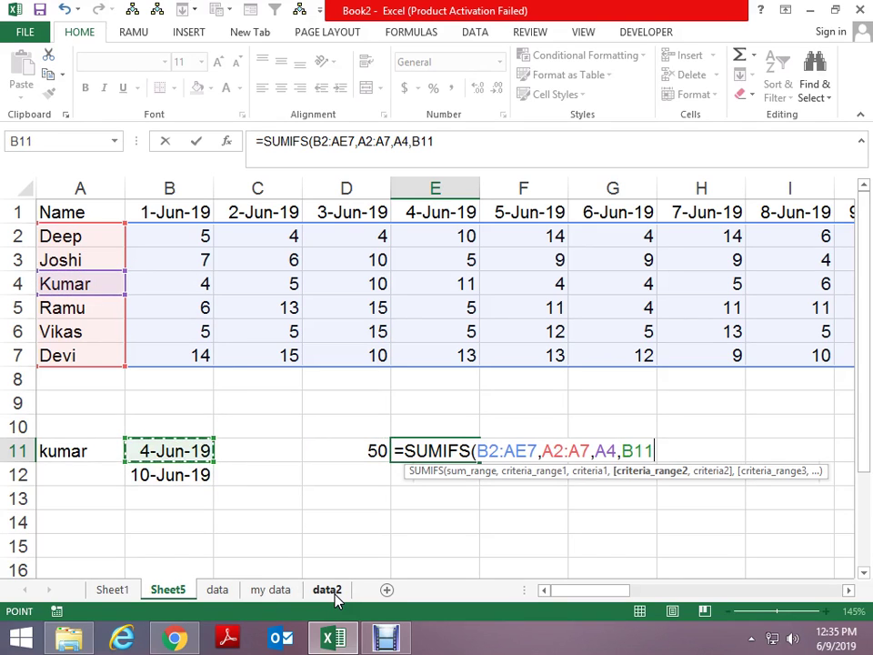
type(",")
key("Left")
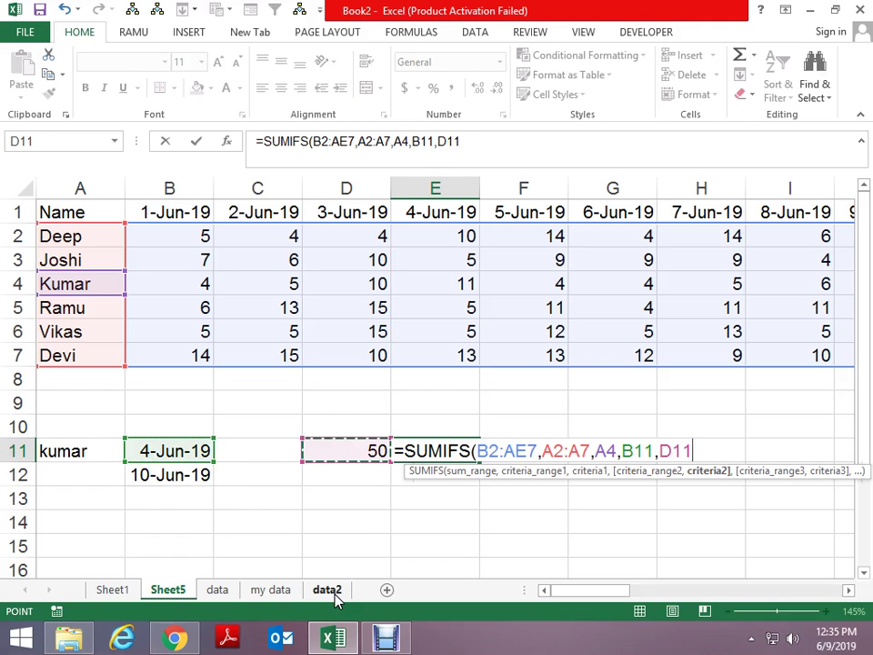
key("Left")
key("Left")
key("Left")
key("Up")
key("Up")
key("Up")
key("Up")
key("Up")
key("Up")
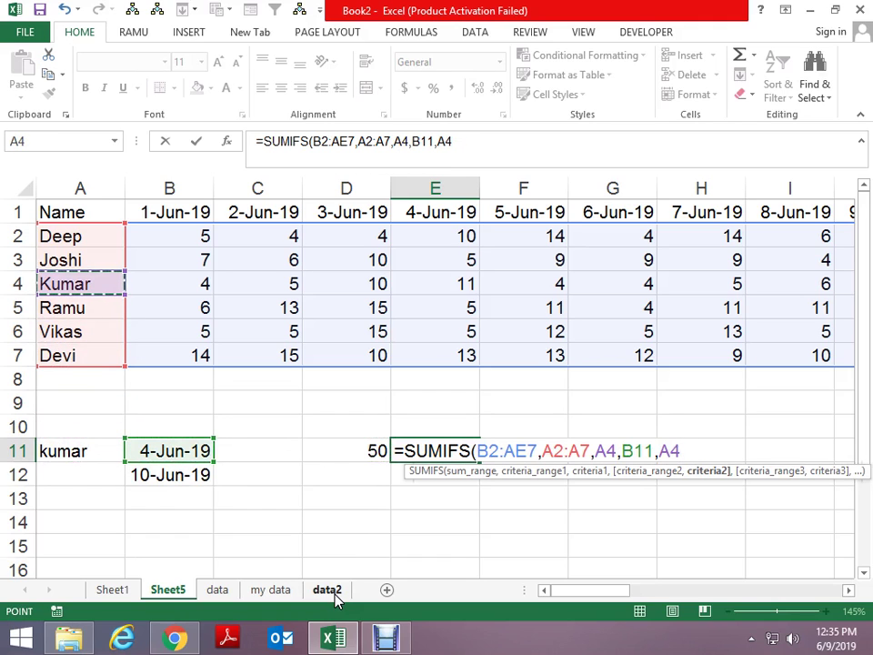
type(",")
key("Left")
key("Left")
key("Left")
key("Down")
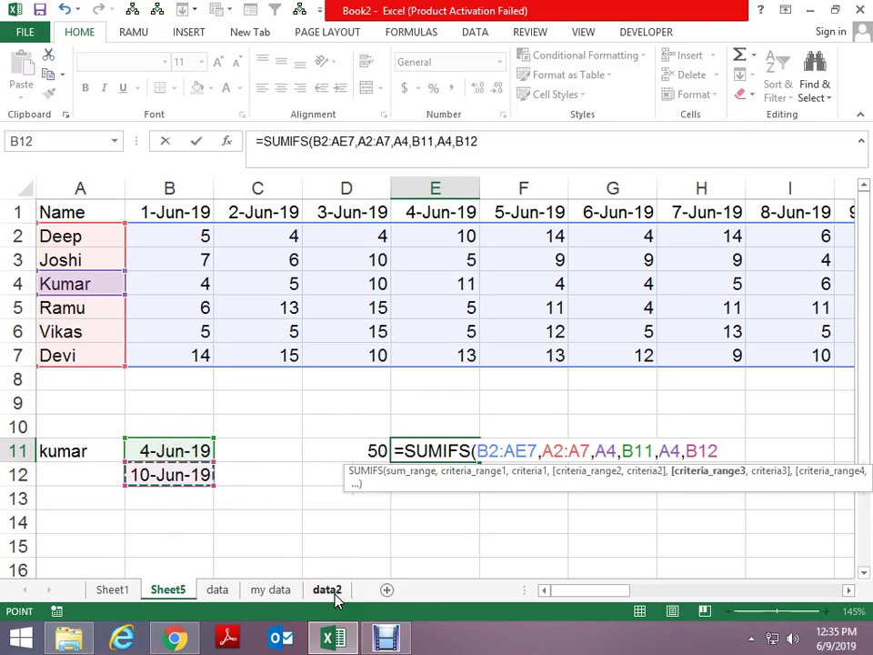
key("Return")
key("Return")
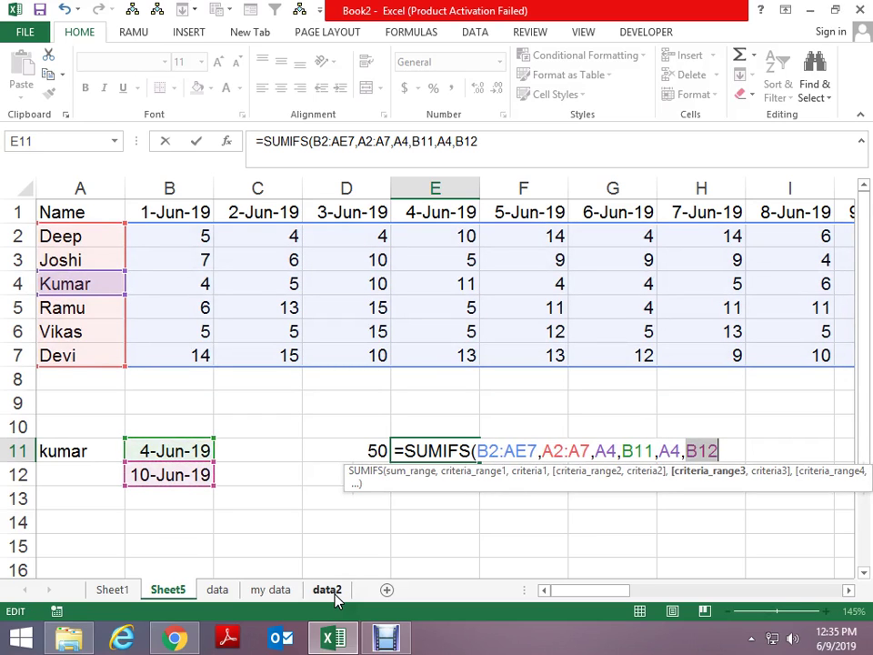
key("Escape")
Step: Insert a blank PivotTable of the June data on a new sheet using Alt, N, V
key("Right")
key("Left")
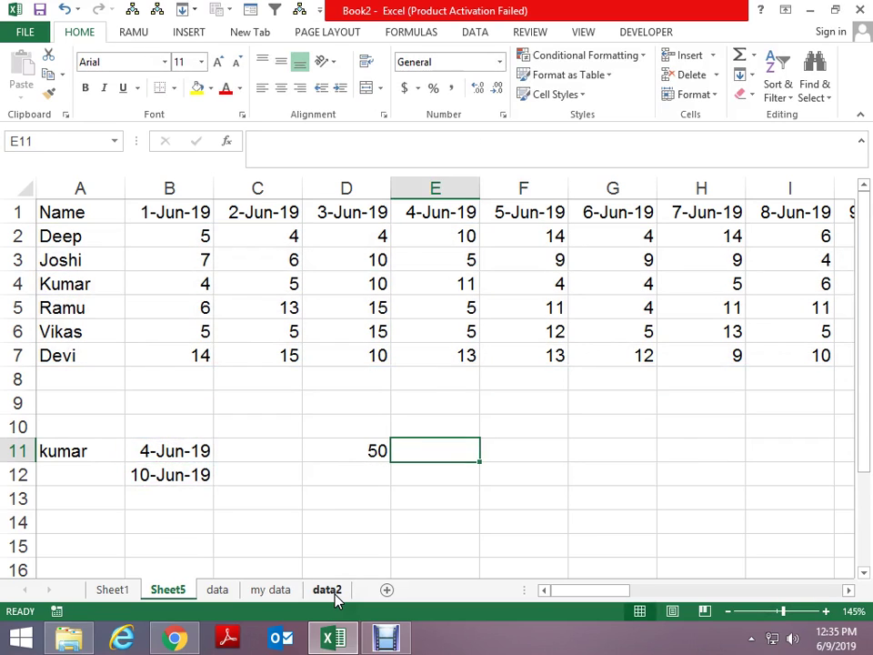
key("Up")
key("Up")
key("Up")
key("Up")
key("Up")
key("Up")
key("Up")
key("Down")
key("Down")
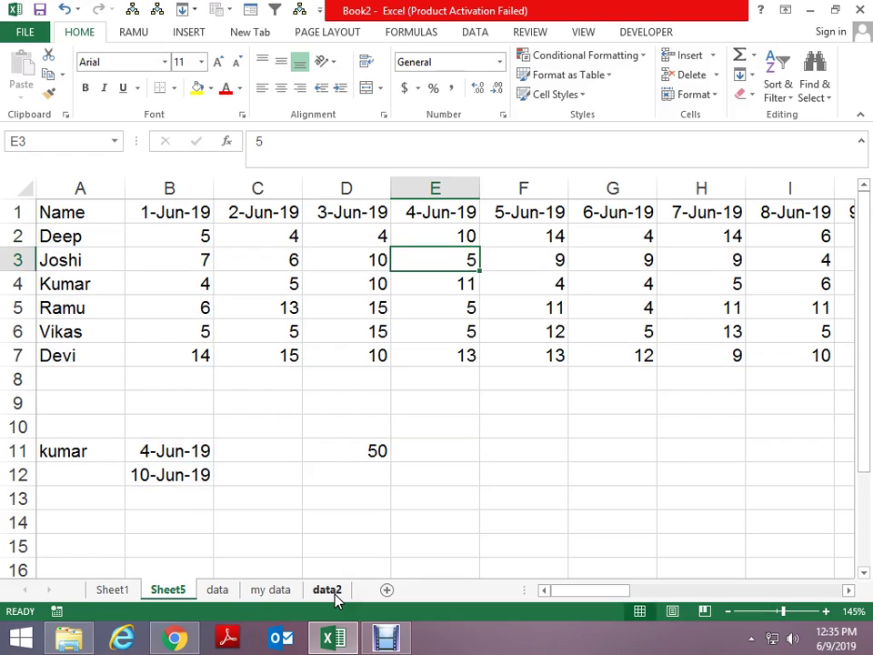
key("alt")
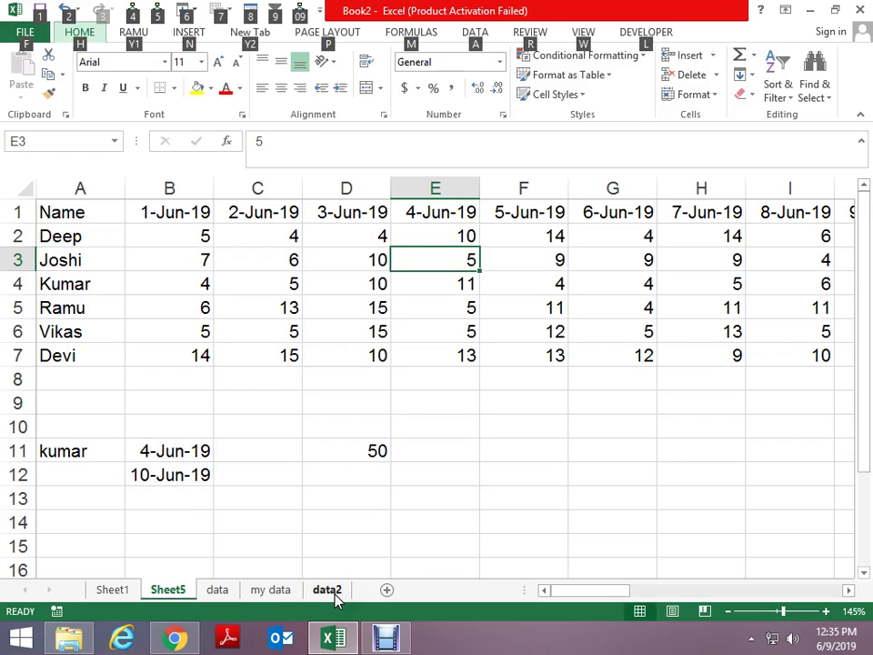
key("n")
key("v")
key("Return")
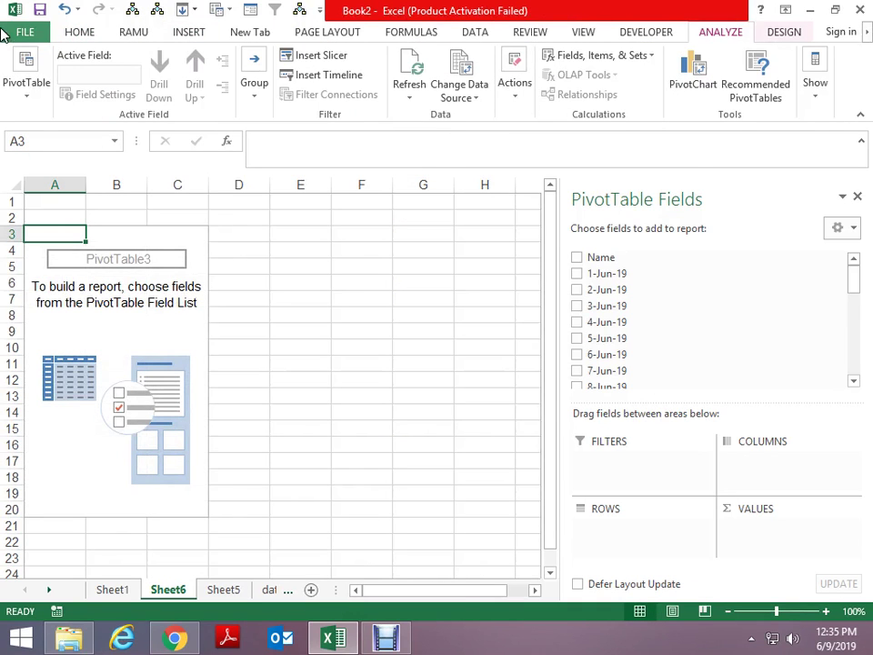
Step: Delete Sheet6 and its empty PivotTable3, confirming the deletion
scroll(642, 319, "down", 3)
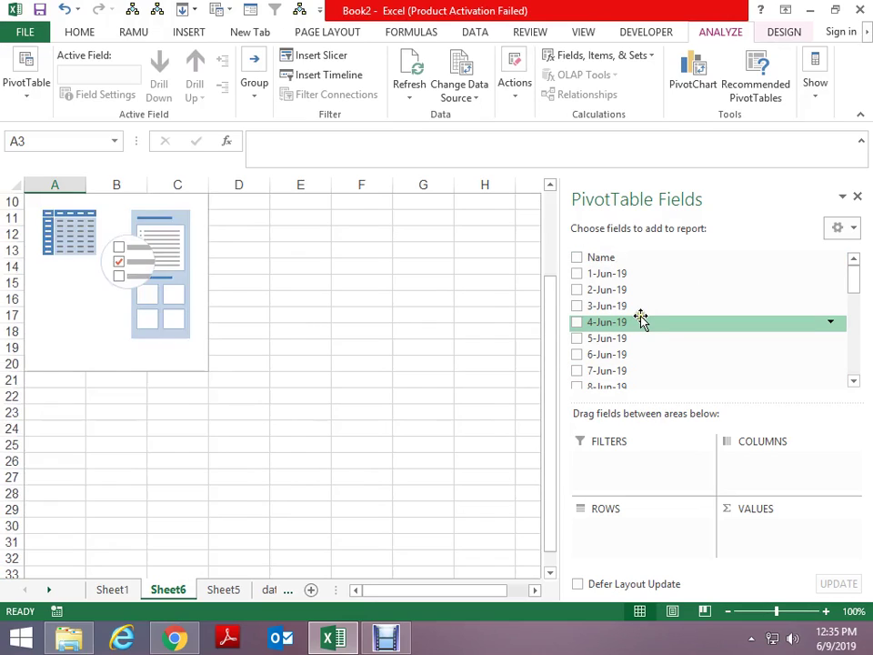
scroll(641, 318, "down", 3)
scroll(642, 318, "up", 6)
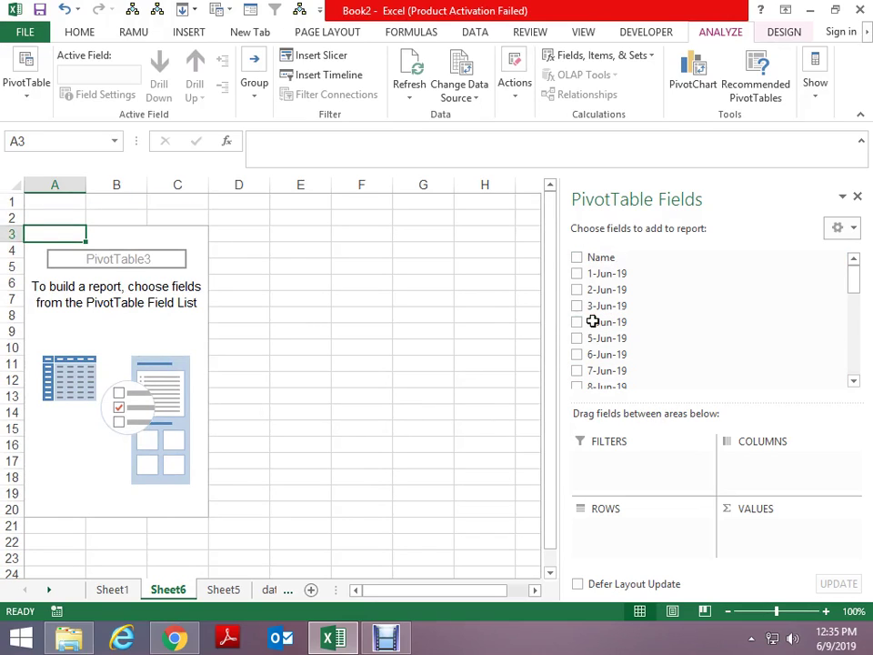
right_click(172, 591)
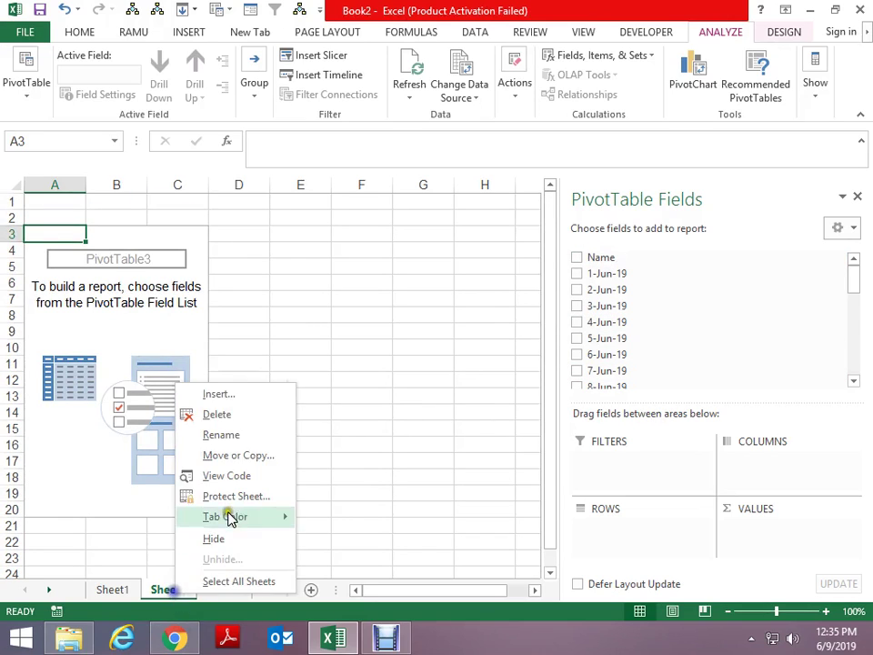
left_click(228, 412)
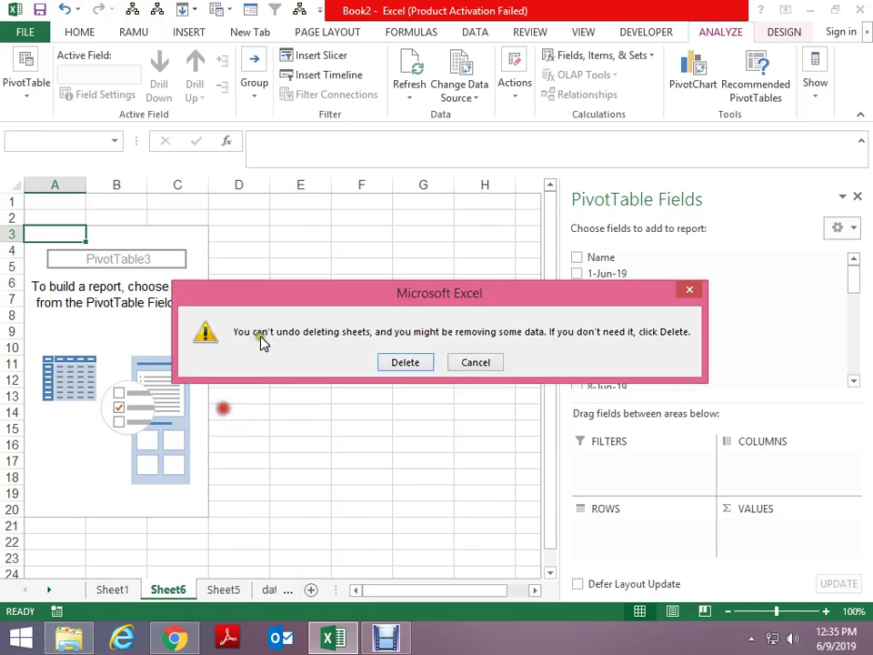
left_click(416, 362)
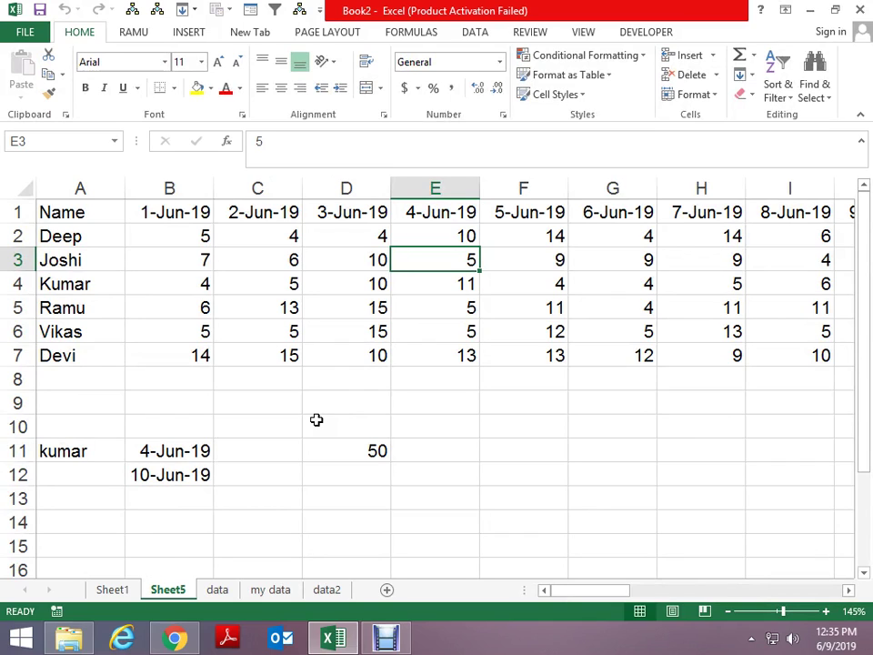
key("Down")
key("Down")
key("Down")
key("Down")
key("Down")
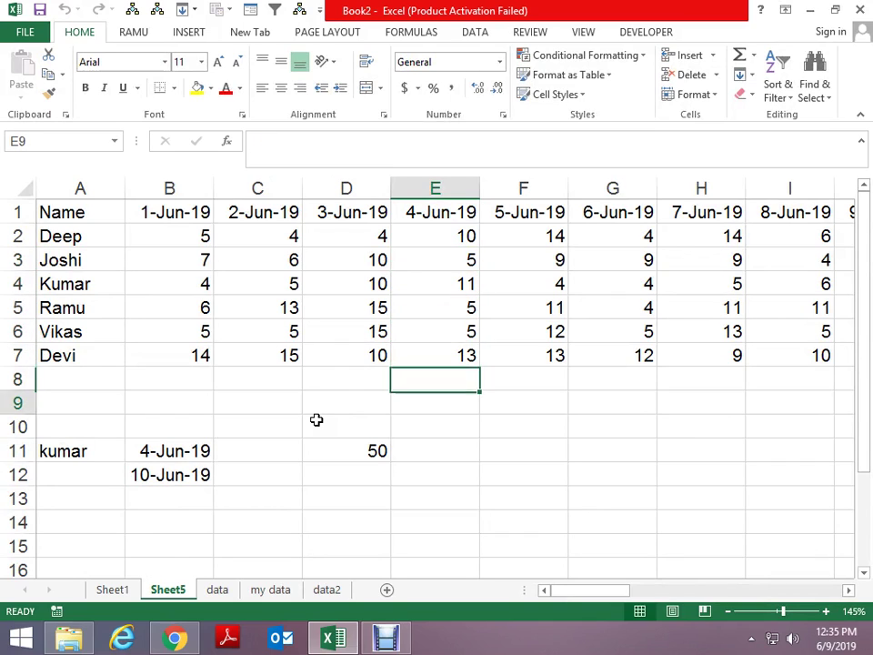
key("Down")
key("Down")
key("Right")
type("=sum")
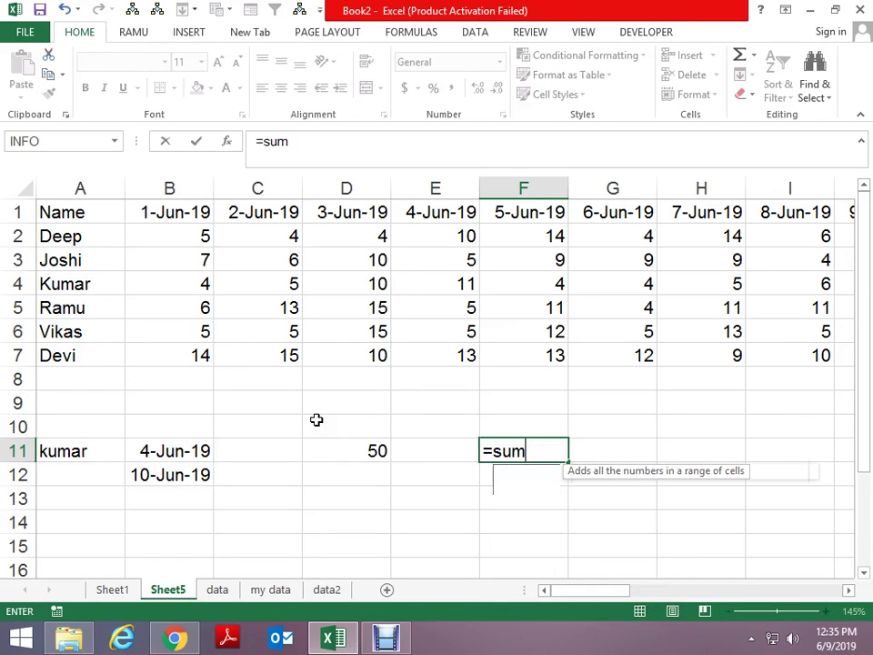
type("ifs")
key("Tab")
key("Up")
key("Up")
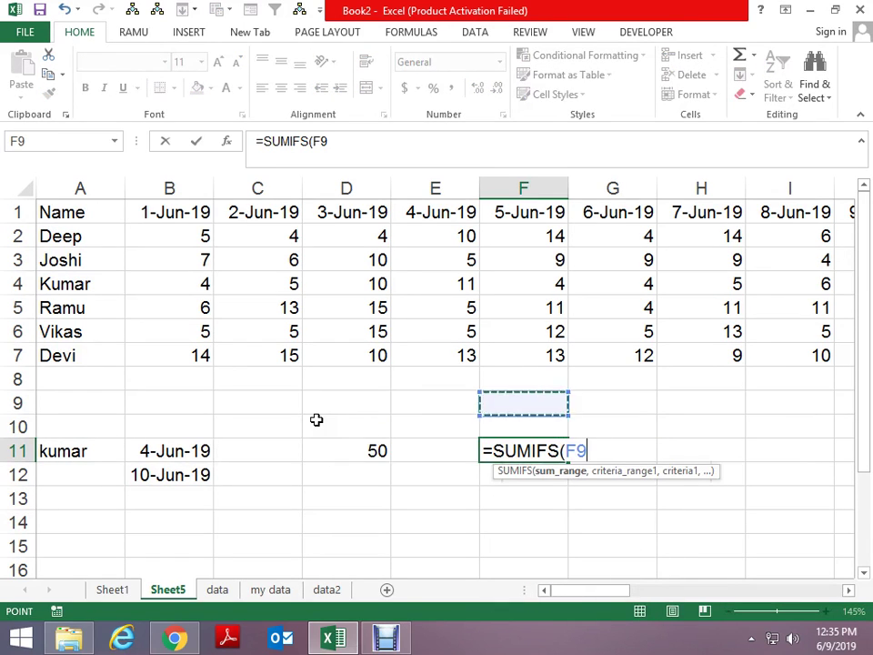
key("Up")
key("Up")
key("Up")
key("Left")
key("Left")
key("Up")
key("Up")
key("Up")
key("Left")
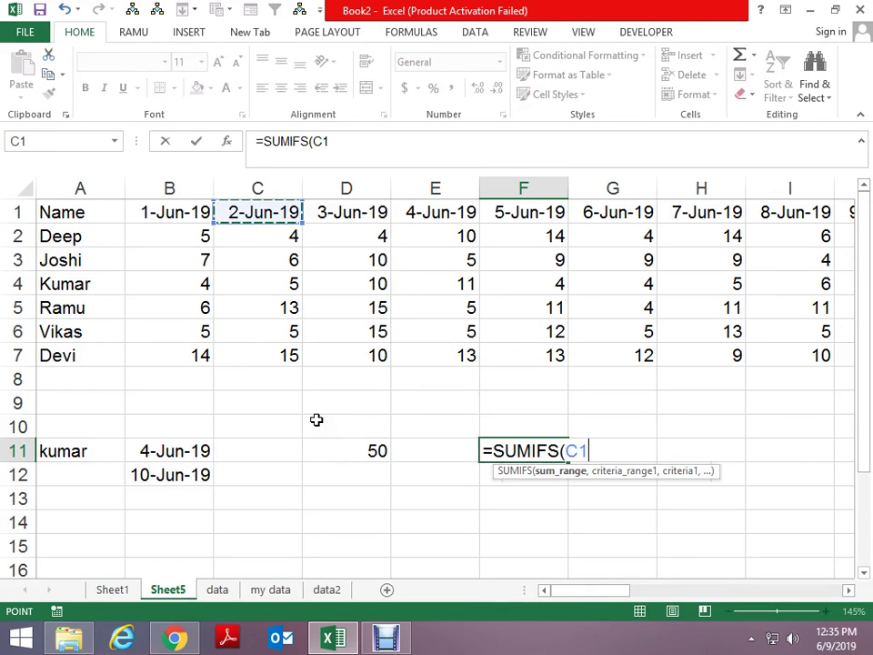
key("Left")
key("Down")
key("ctrl+shift+Down")
key("ctrl+shift+Right")
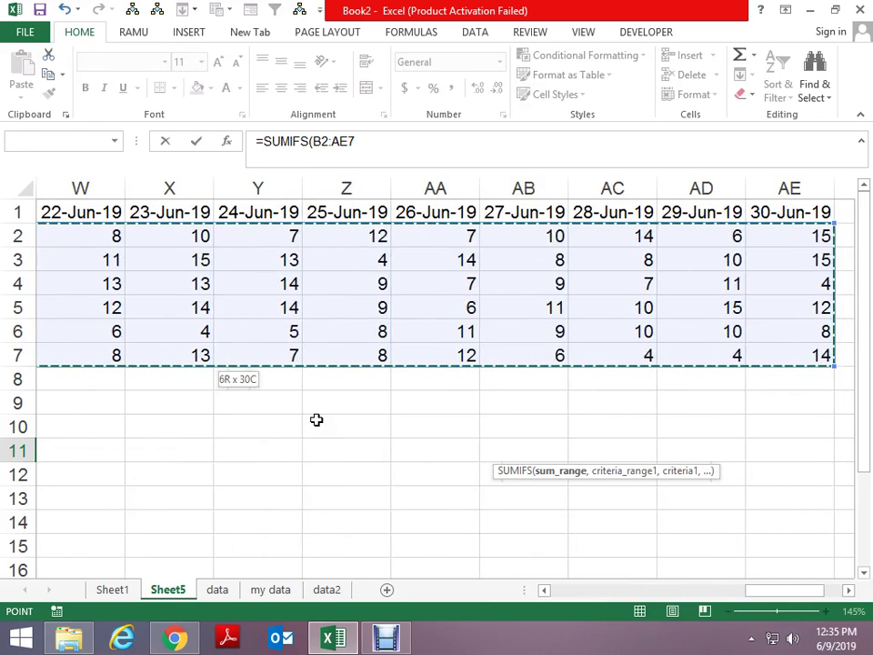
type(",")
key("ctrl+Home")
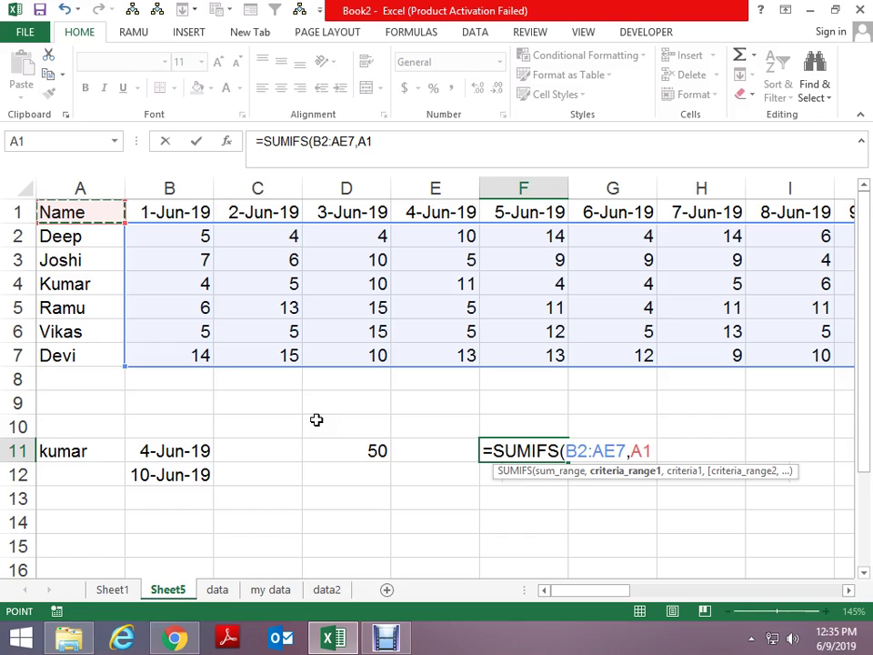
key("Right")
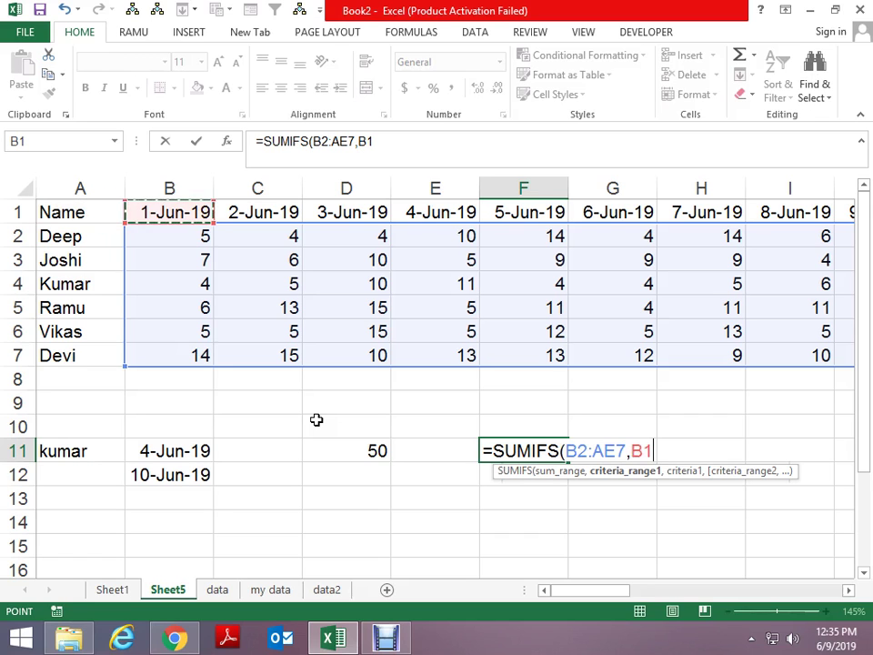
key("ctrl+shift+Right")
type(":AE1,")
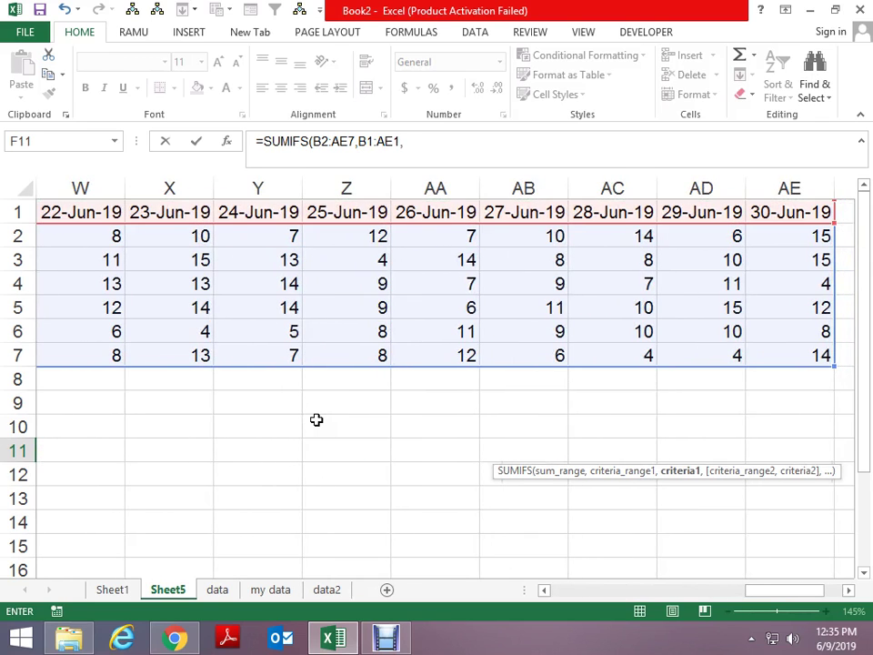
key("ctrl+Home")
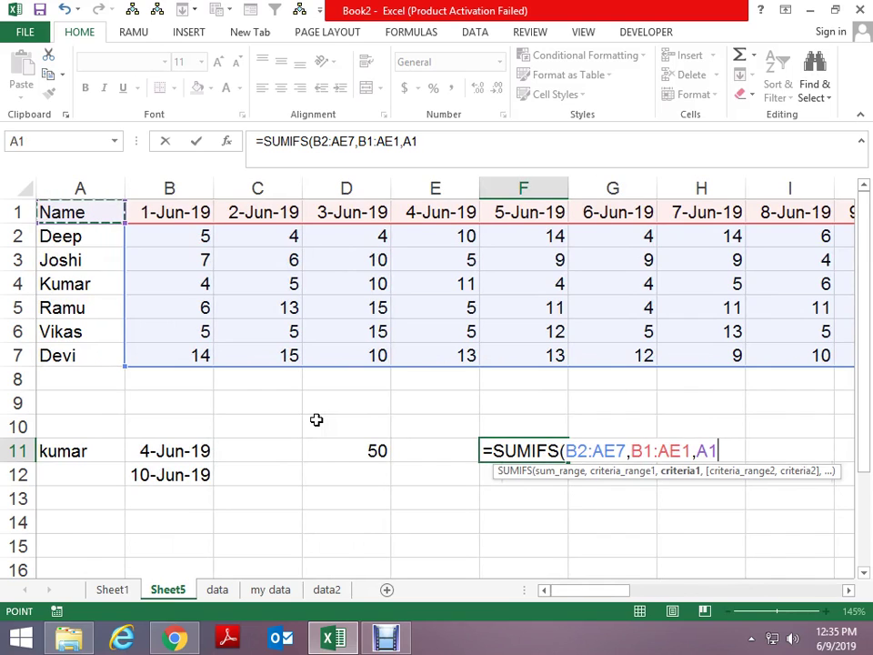
key("Down")
key("Down")
key("Down")
key("Down")
key("Down")
key("Down")
key("Down")
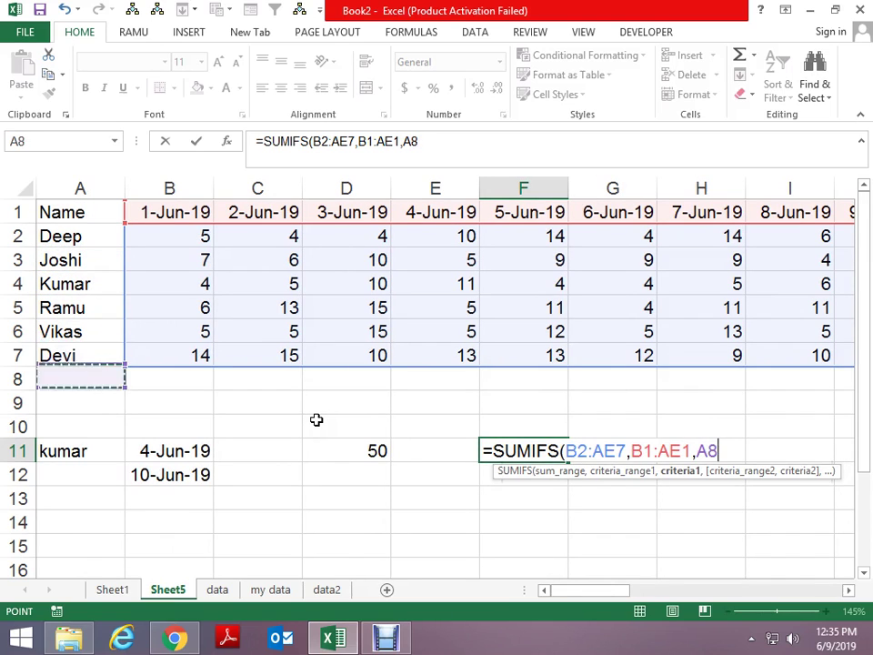
key("Down")
key("Down")
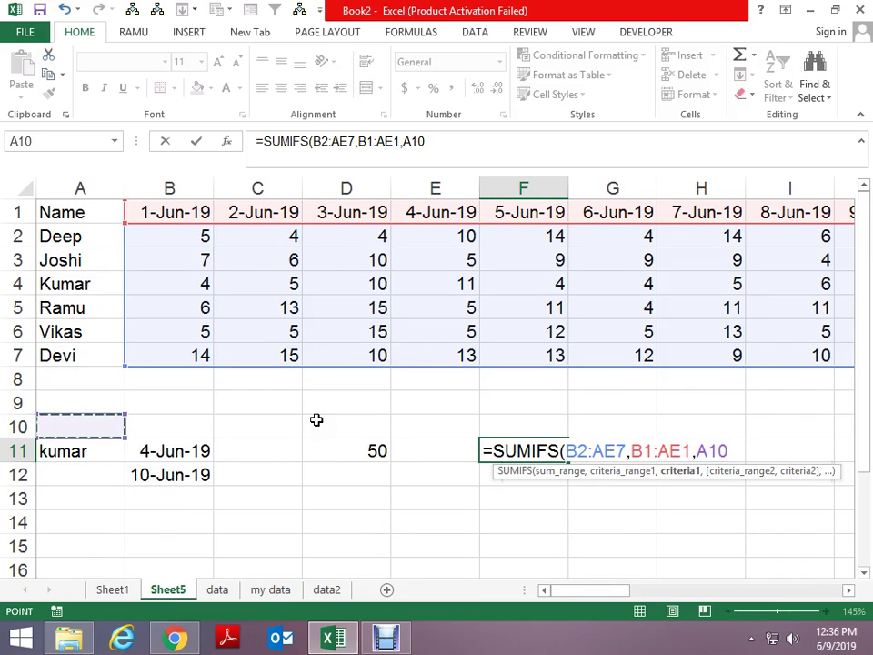
key("Up")
key("Up")
key("Up")
key("Up")
key("Up")
key("Up")
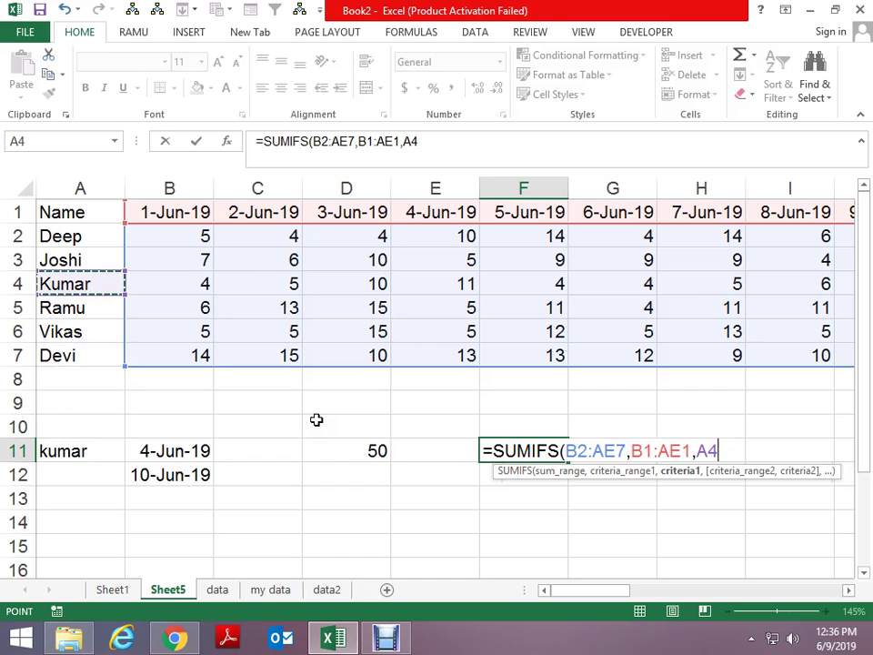
type(",")
key("Left")
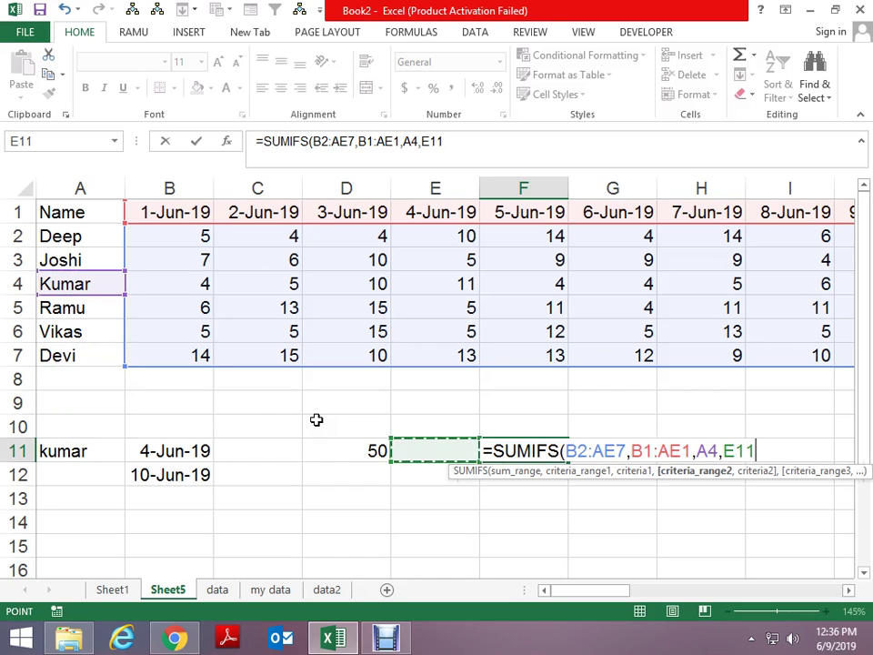
key("Left")
key("Left")
key("Left")
key("Left")
key("Right")
type(",")
key("Left")
key("Left")
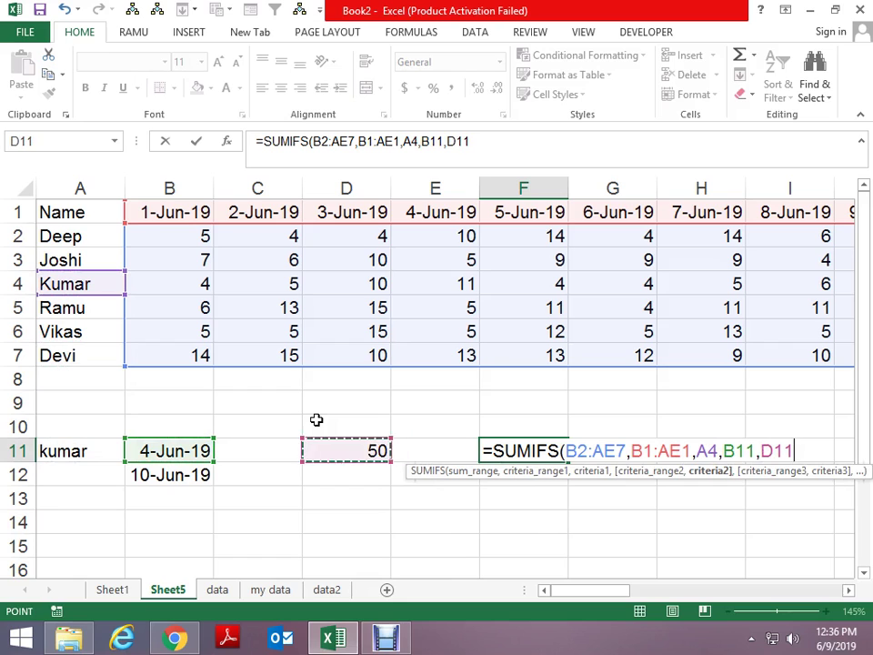
key("Left")
key("Left")
key("Left")
key("Up")
key("Up")
key("Up")
key("Up")
key("Up")
type(",")
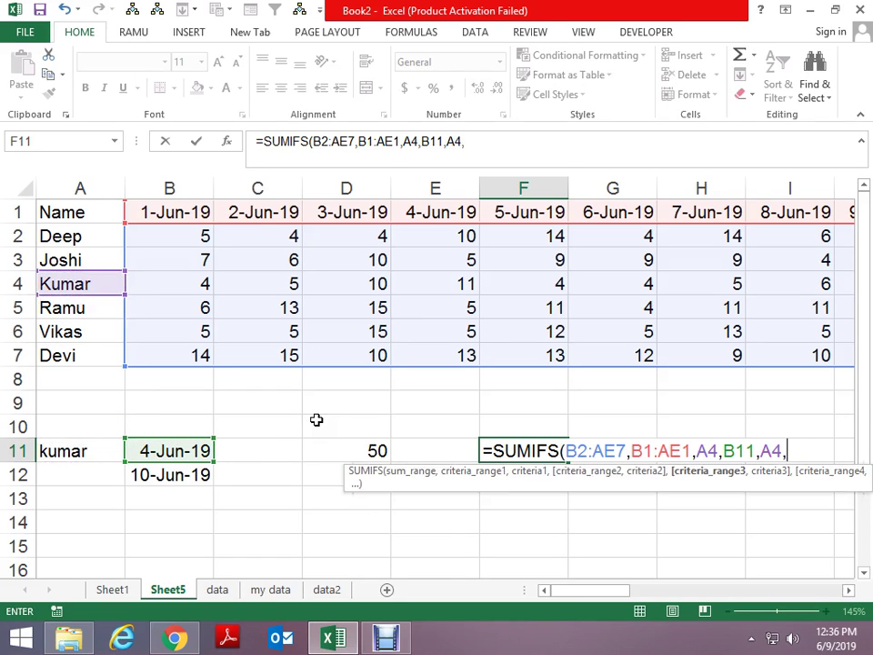
key("Left")
key("Left")
key("Left")
key("Left")
key("Return")
key("Return")
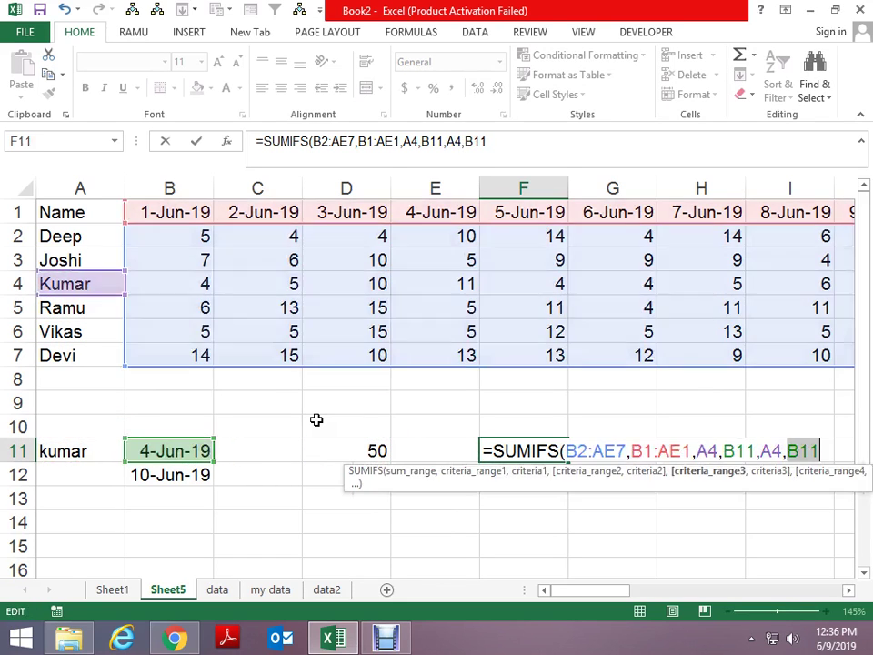
key("Escape")
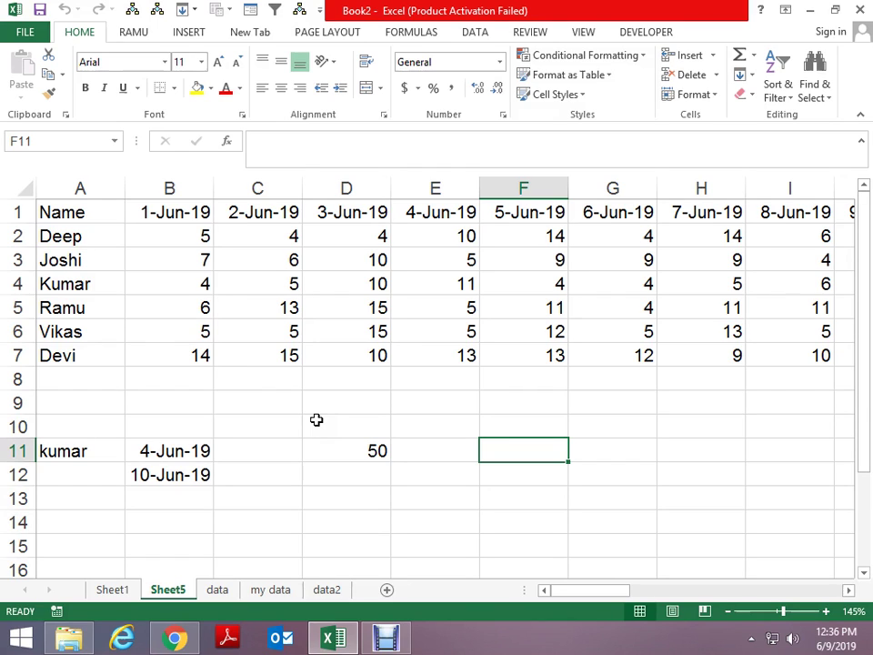
Step: Locate Kumar's 4-Jun value at E4 and enter e4 in F11
key("Left")
key("Left")
key("Left")
key("Left")
key("Left")
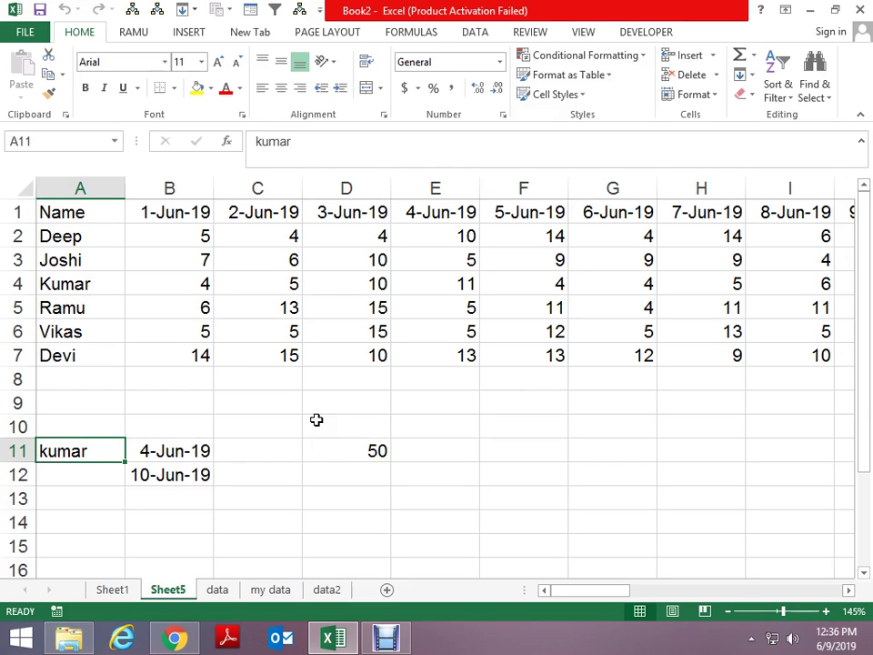
key("Up")
key("Up")
key("Up")
key("Up")
key("Up")
key("Up")
key("Up")
key("Right")
key("Right")
key("Right")
key("Right")
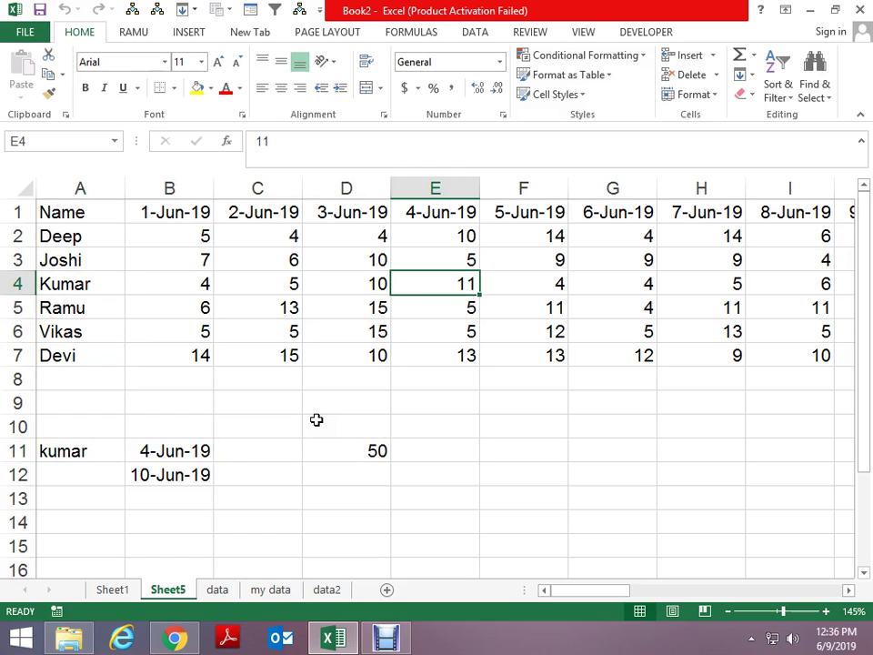
key("Down")
key("Down")
key("Down")
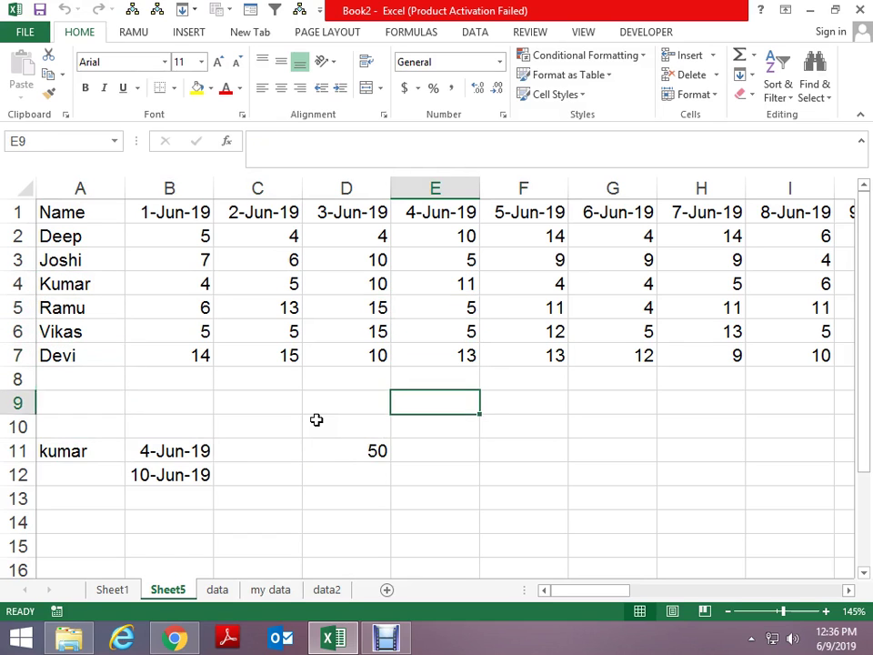
key("Down")
key("Down")
key("Right")
type("e4")
key("Return")
Step: Follow Kumar's row to the 10-Jun value in K4 and enter k4 in G11
key("Up")
key("Up")
key("Up")
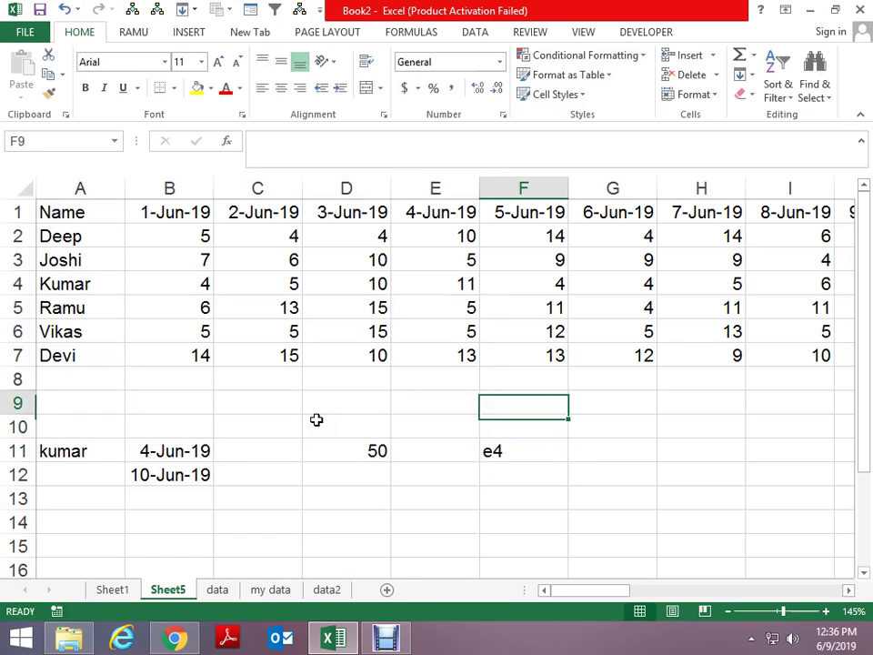
key("Up")
key("Up")
key("Up")
key("Up")
key("Up")
key("Left")
key("Left")
key("Left")
key("Left")
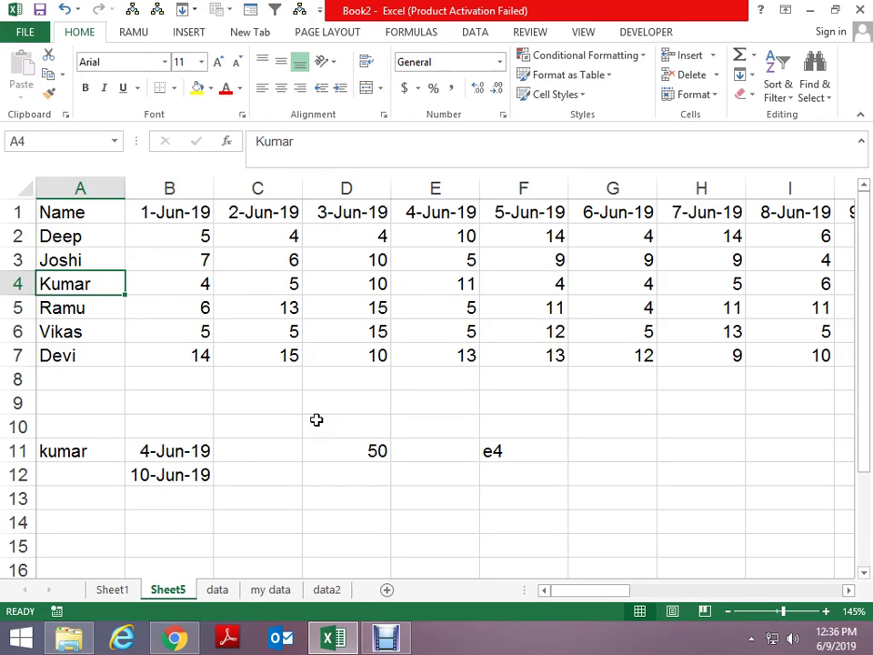
key("Right")
key("Right")
key("Right")
key("Right")
key("Right")
key("Right")
key("Right")
key("Right")
key("Right")
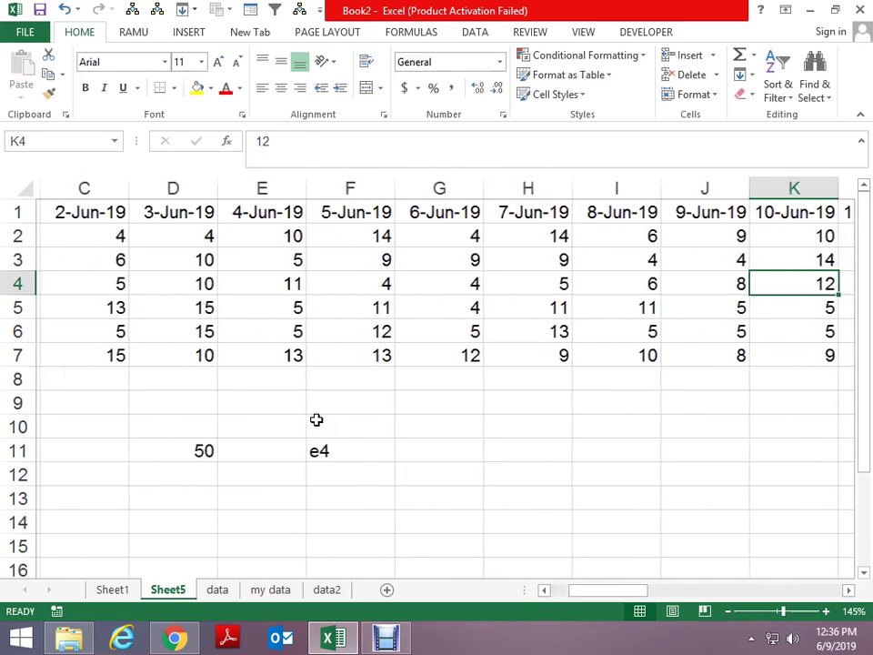
key("Right")
key("Left")
key("Home")
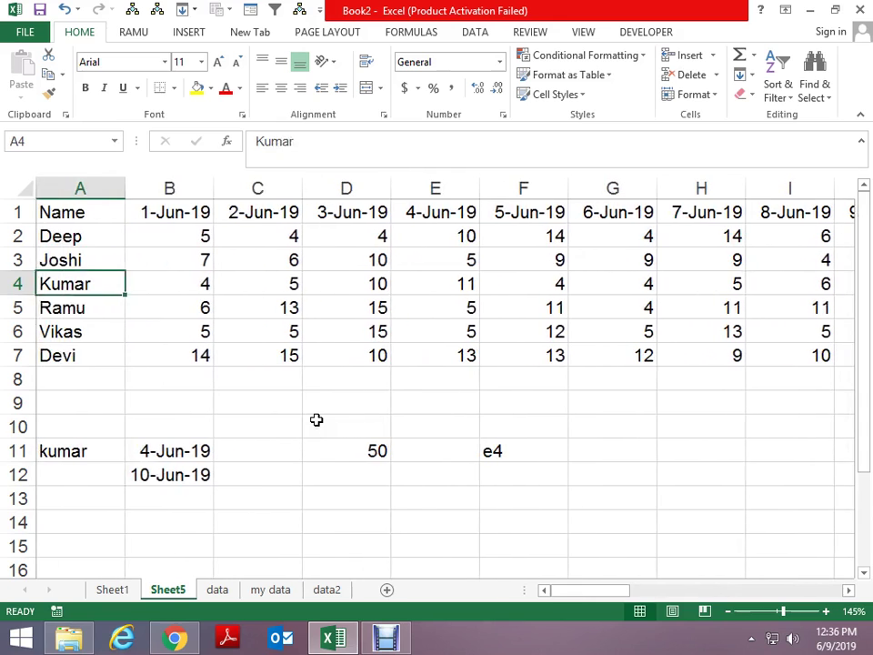
key("Down")
key("Down")
key("Down")
key("Right")
key("Right")
key("Right")
key("Down")
key("Down")
key("Right")
key("Right")
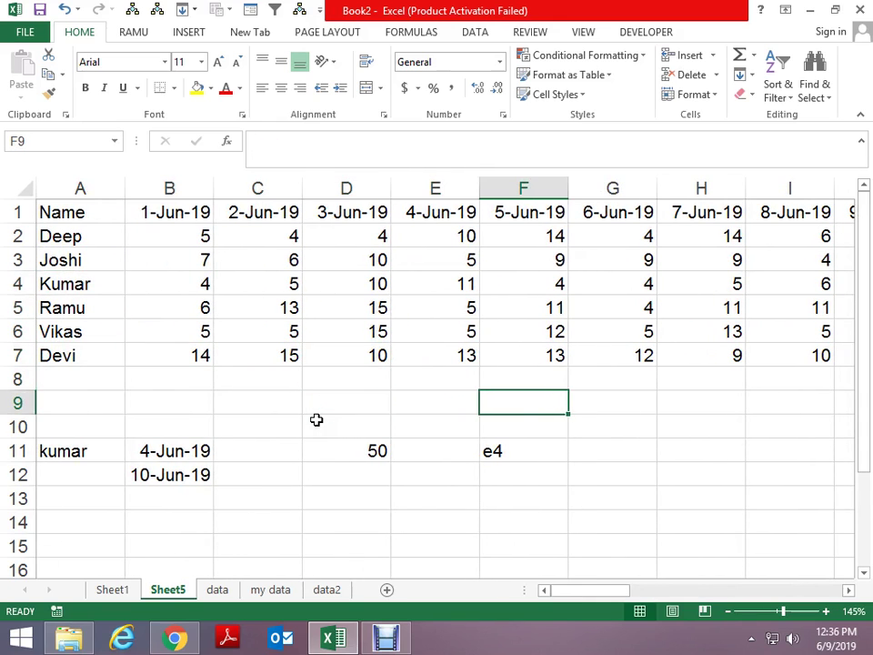
key("Down")
key("Down")
key("Right")
type("k")
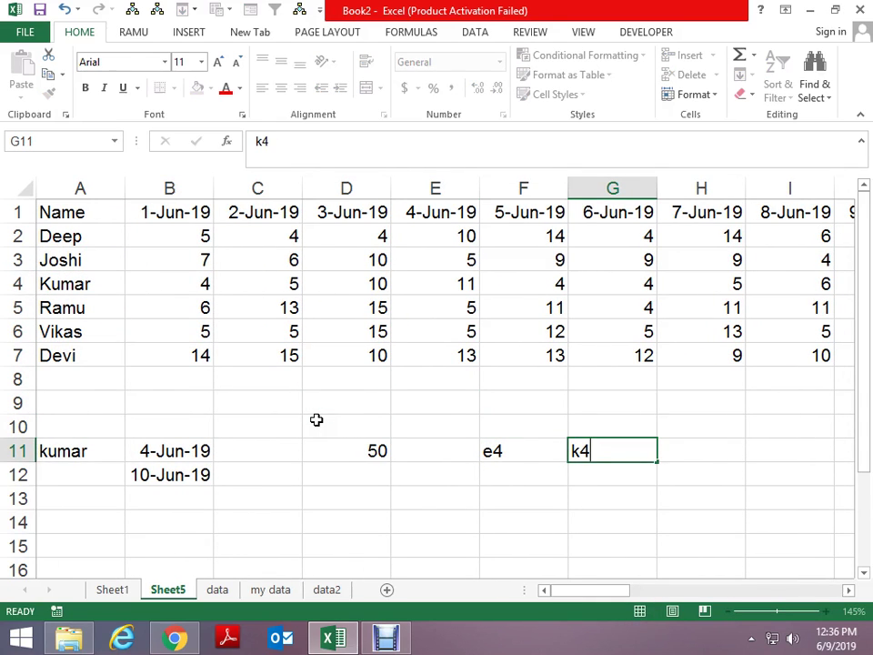
key("Return")
Step: Select Kumar's 4-Jun to 10-Jun values to check their sum, ending at H11
key("Up")
key("Left")
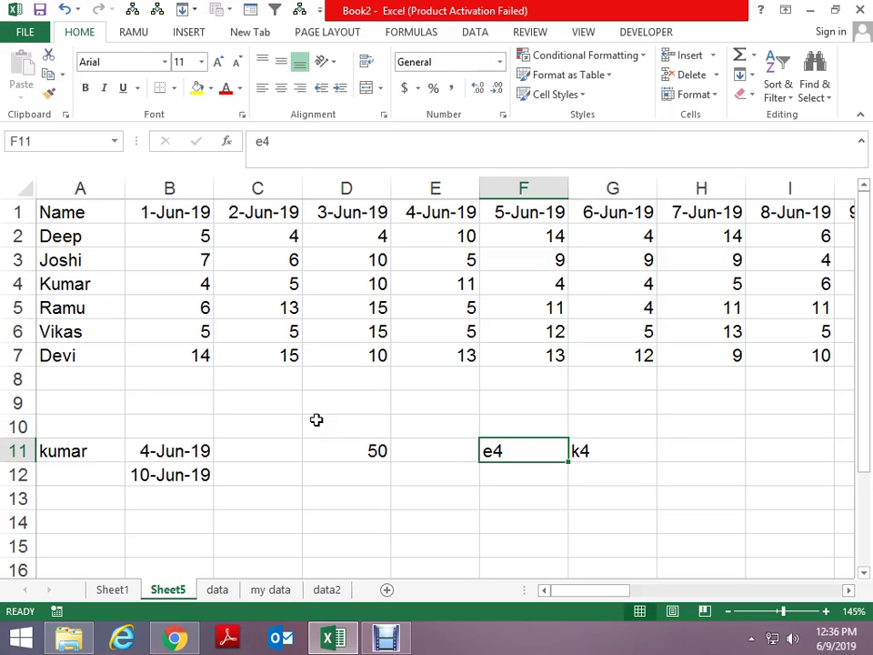
key("Up")
key("Up")
key("Up")
key("Up")
key("Up")
key("Left")
key("Left")
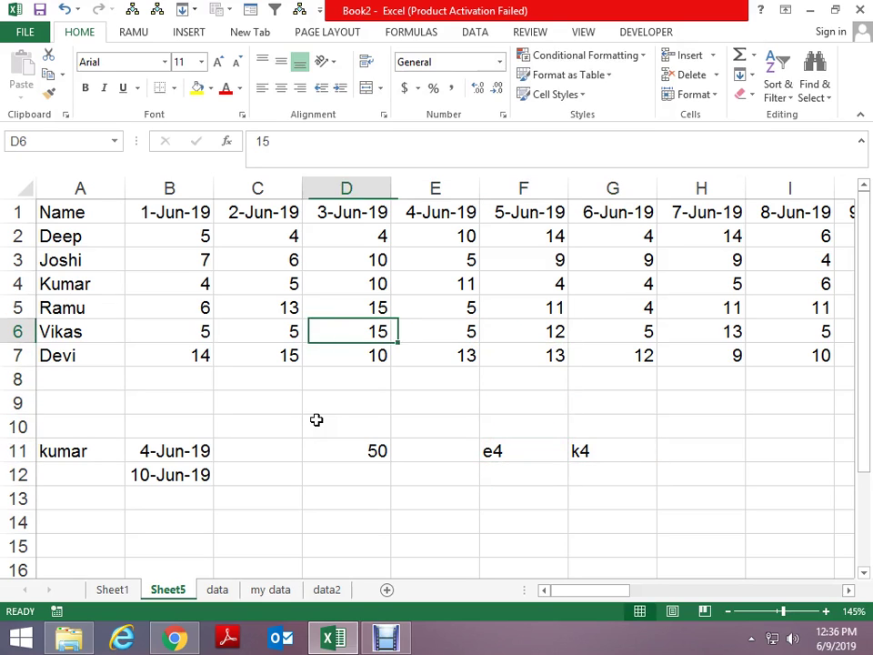
key("Left")
key("Left")
key("Up")
key("Up")
key("Left")
key("Right")
key("Right")
key("Right")
key("Right")
key("Right")
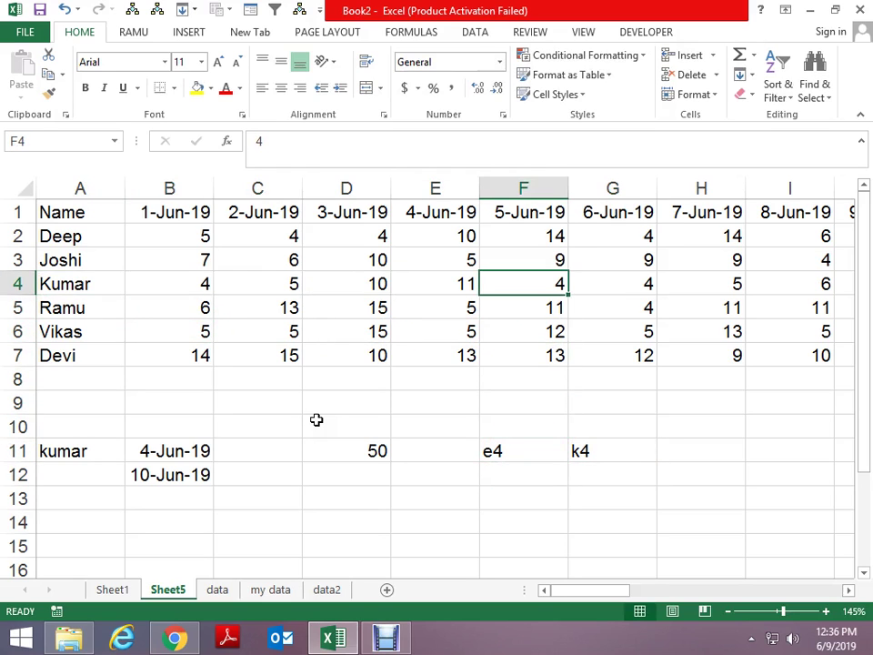
key("Left")
key("shift+Right")
key("shift+Right")
key("shift+Right")
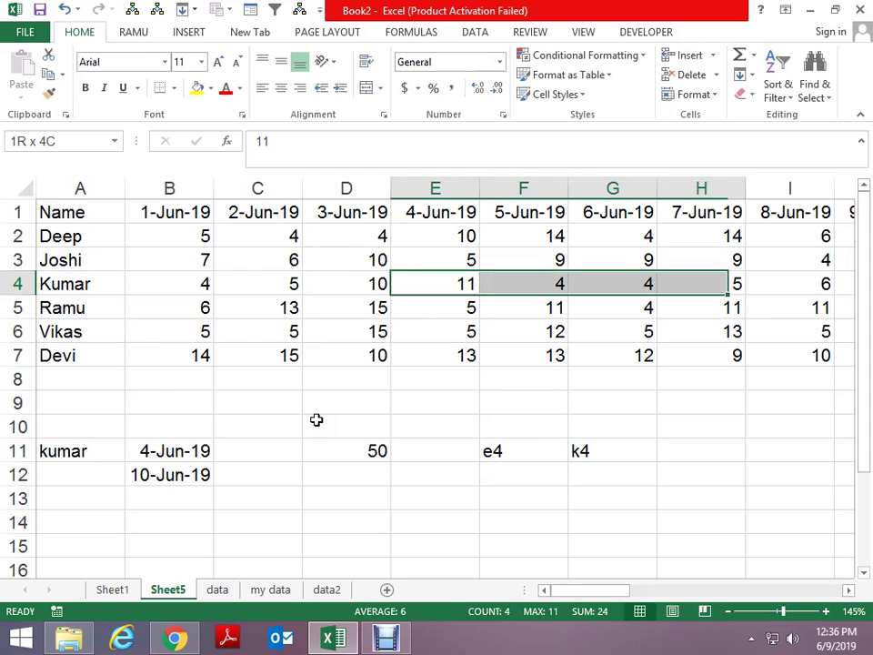
key("shift+Right")
key("shift+Right")
key("shift+Right")
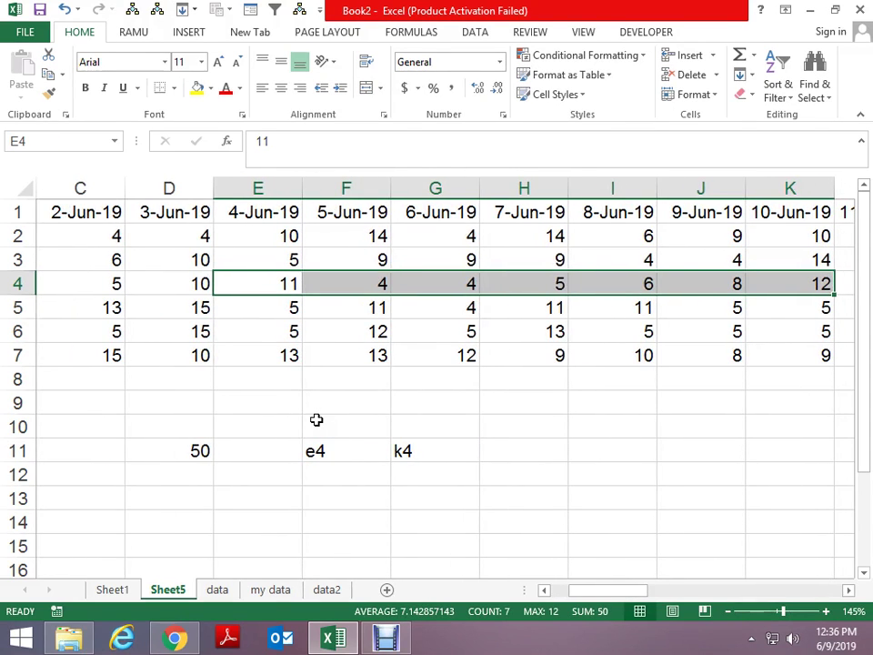
key("Down")
key("Down")
key("Down")
key("Down")
key("Up")
key("Up")
key("Right")
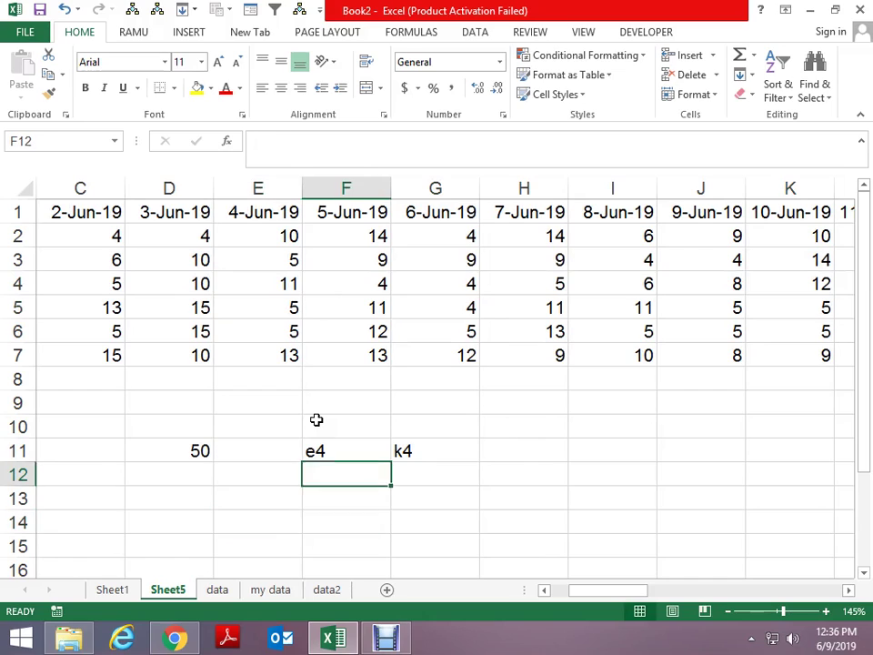
key("Up")
key("Right")
key("Right")
Step: Join F11 and G11 into the range text e4:k4 in H11, and enter =SUM(H11) in H12
type("=")
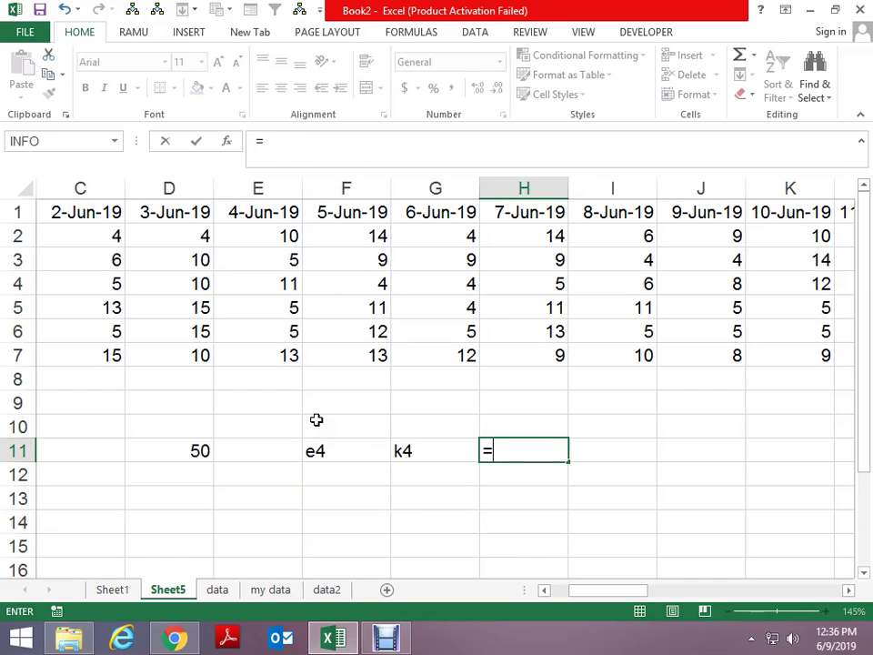
key("Left")
key("Left")
type("&")
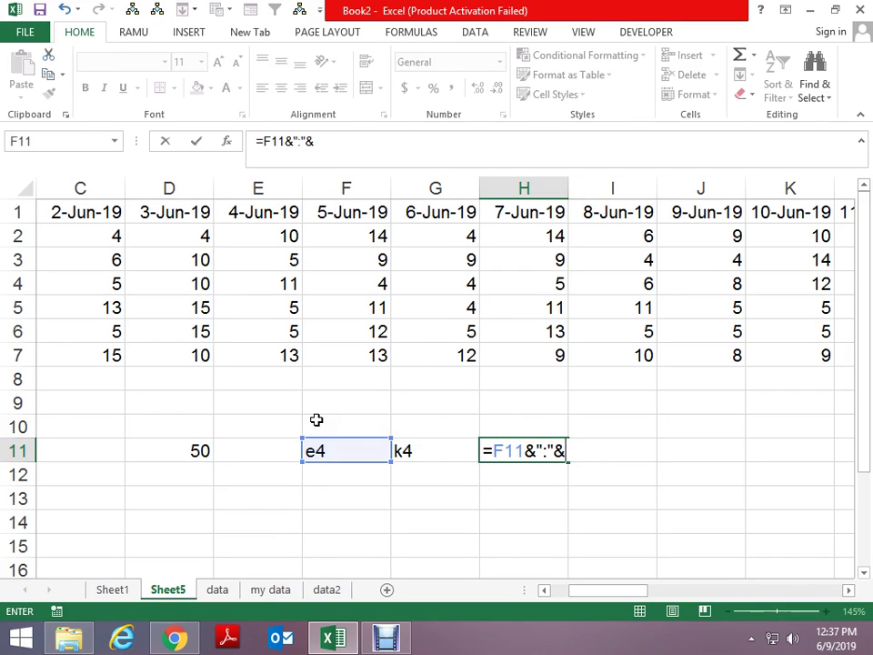
key("Left")
key("Return")
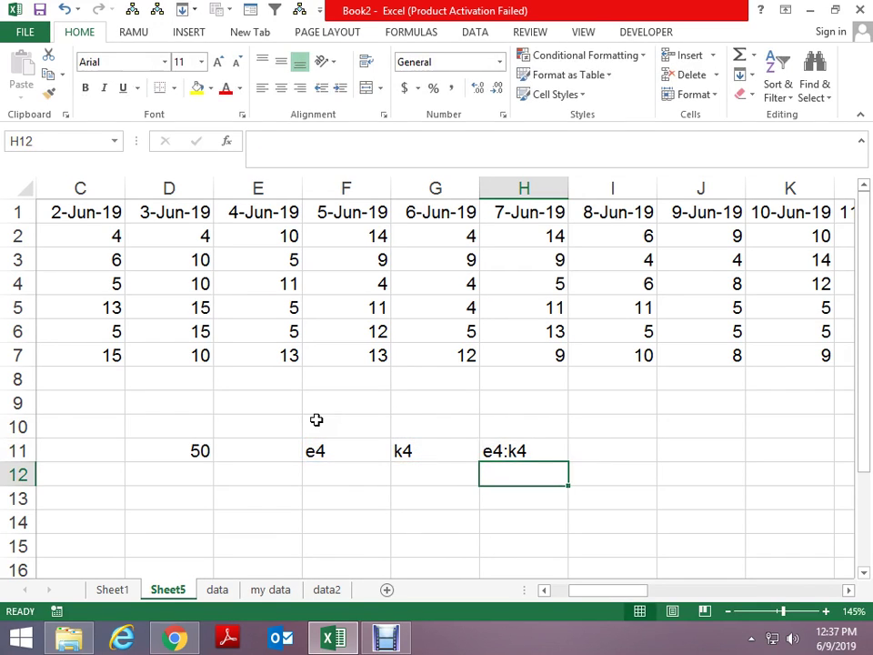
type("=su")
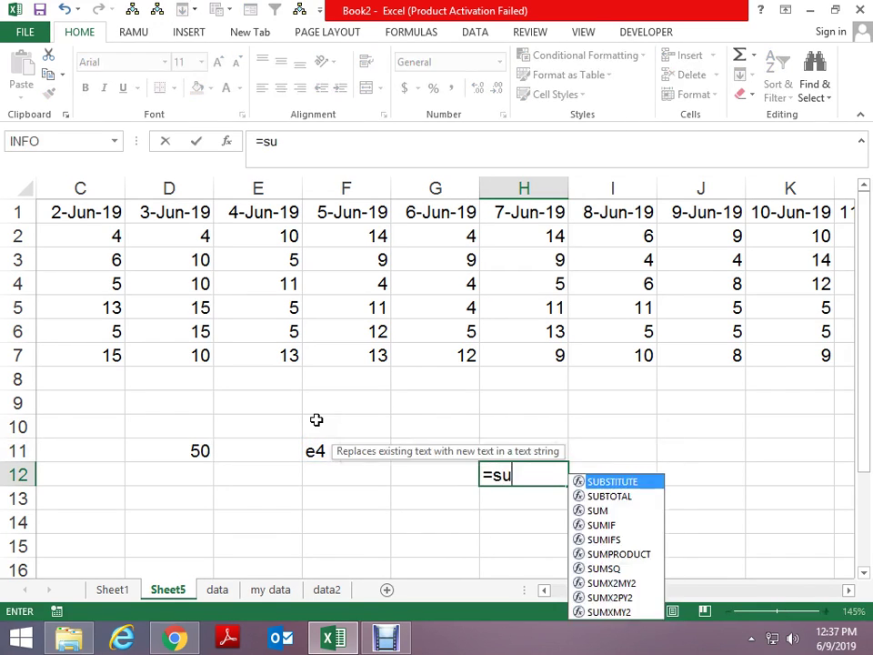
key("Down")
key("Down")
key("Tab")
key("Up")
key("Return")
Step: Wrap H12's sum in INDIRECT so =SUM(INDIRECT(H11)) totals e4:k4 to 50
key("Up")
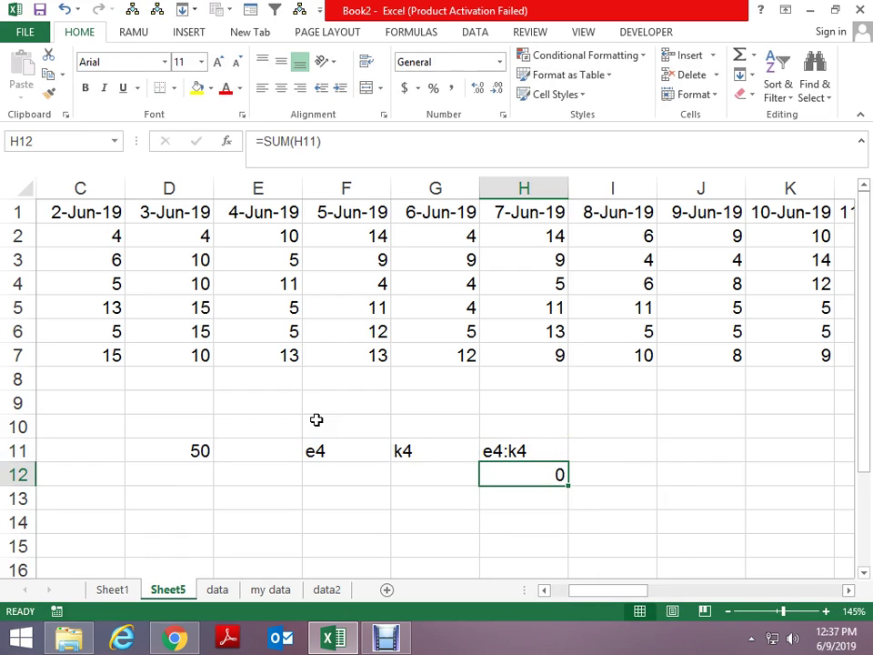
key("Up")
key("F2")
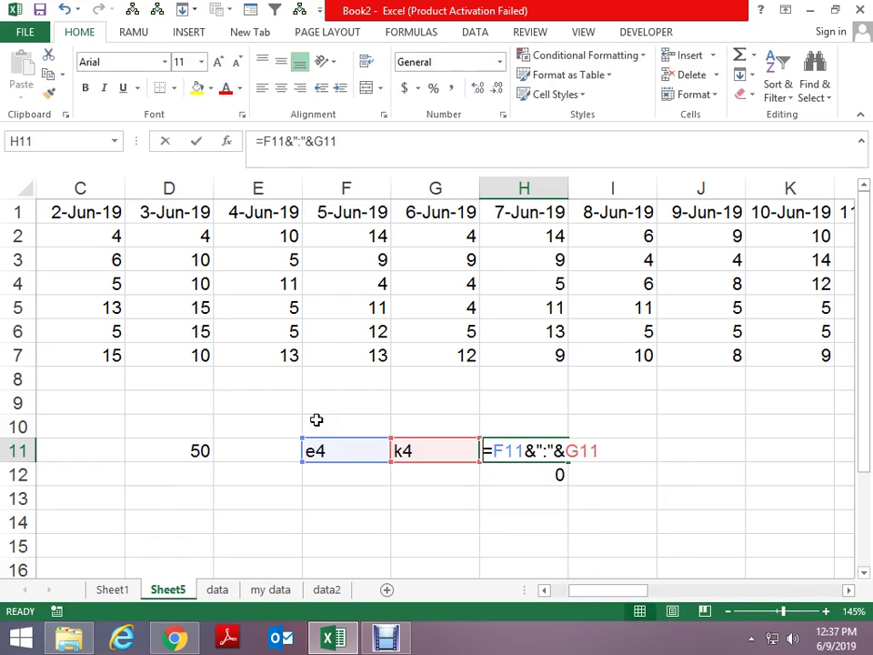
key("shift+Left")
key("shift+Left")
key("shift+Left")
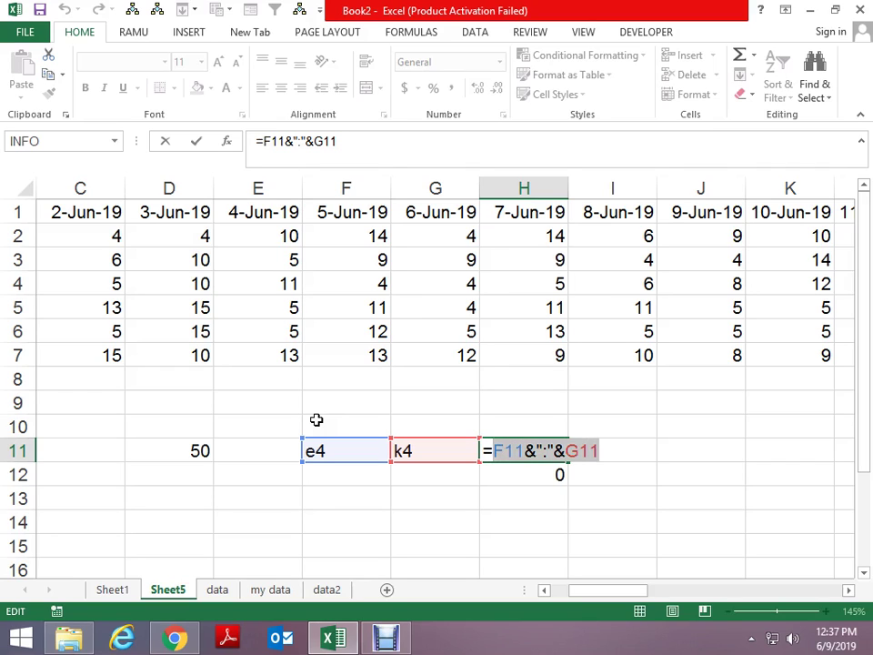
key("Left")
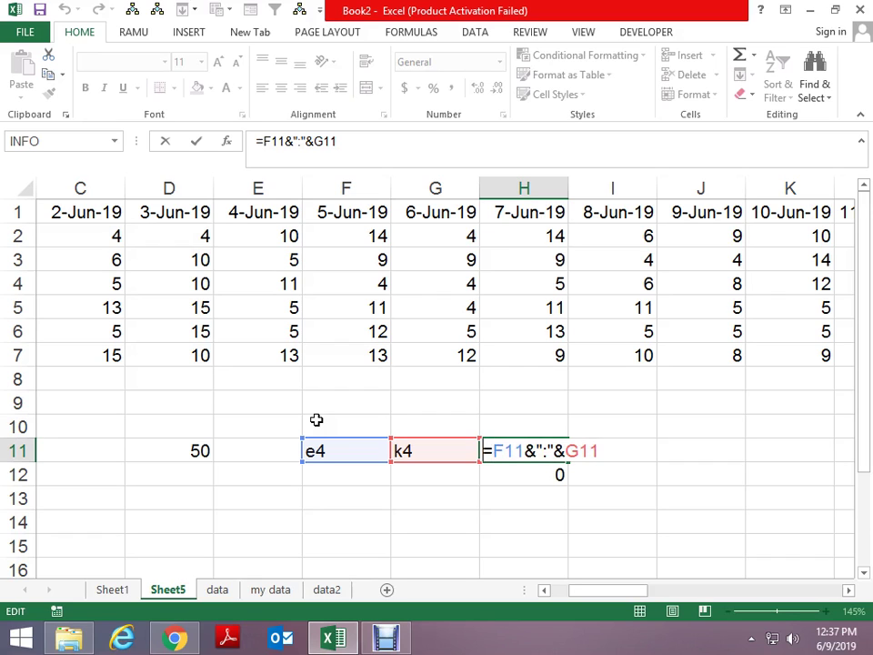
key("Return")
key("F2")
key("Left")
key("Left")
key("Left")
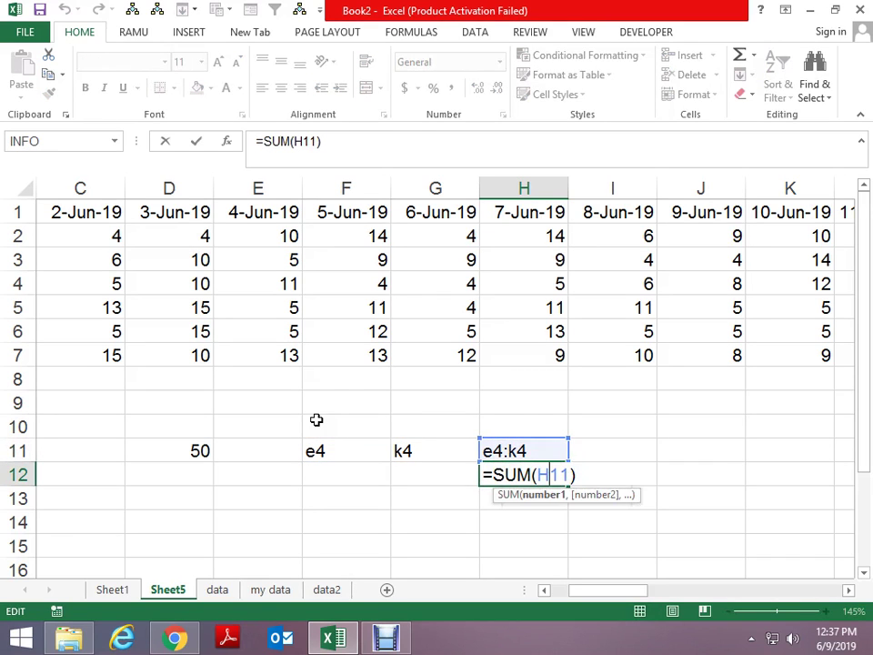
key("Left")
type("ind")
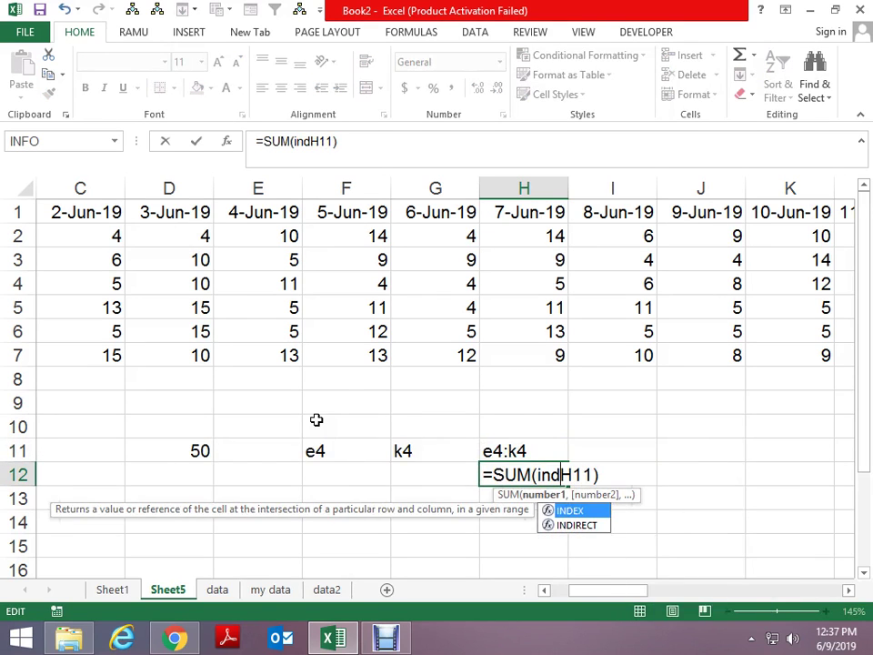
key("Down")
key("Tab")
key("ctrl+Return")
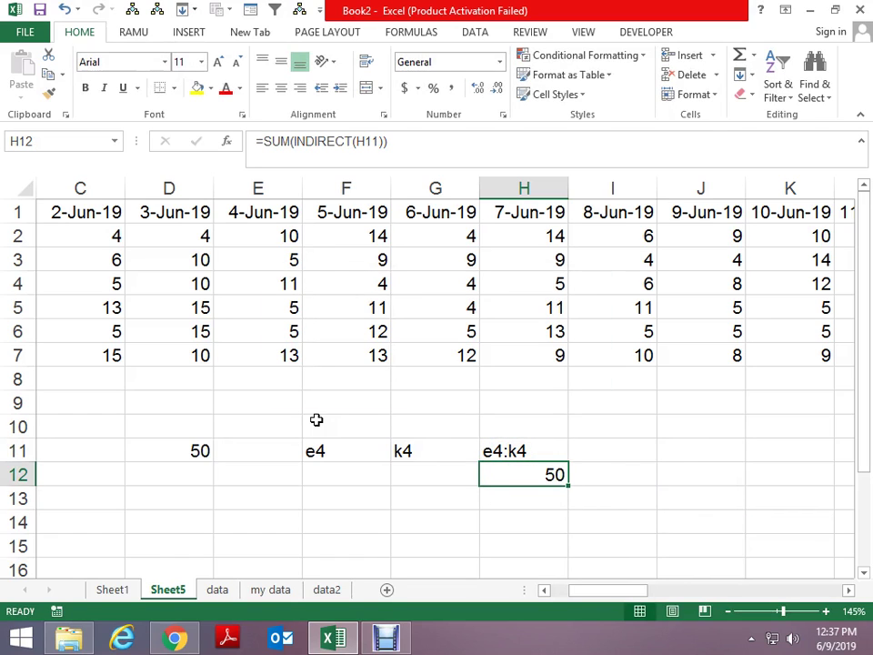
Step: Enter =MATCH(A11,A1:A7,0) in C13 to find kumar's position in the name column
key("Left")
key("Left")
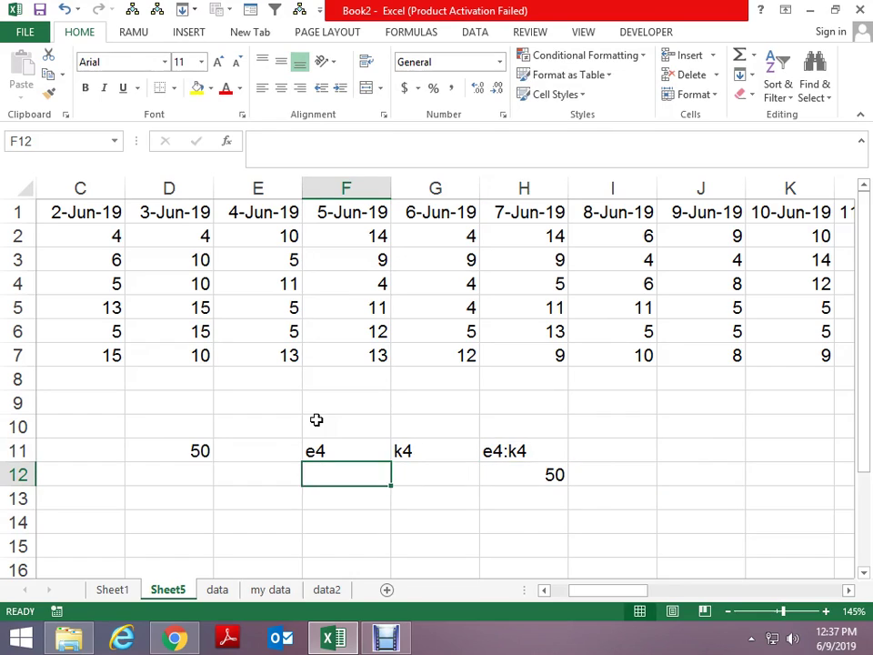
key("Up")
key("shift+Right")
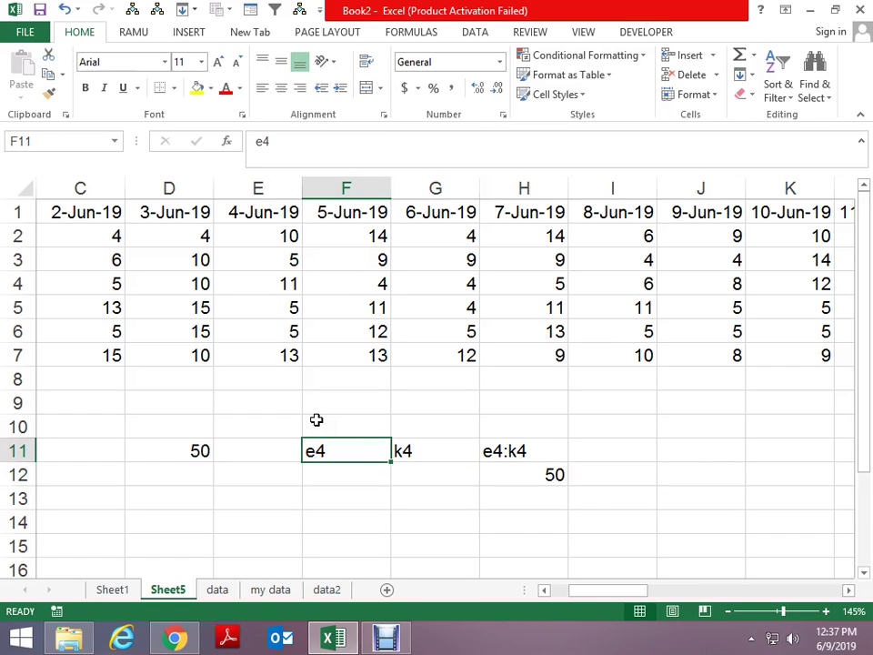
key("shift+Right")
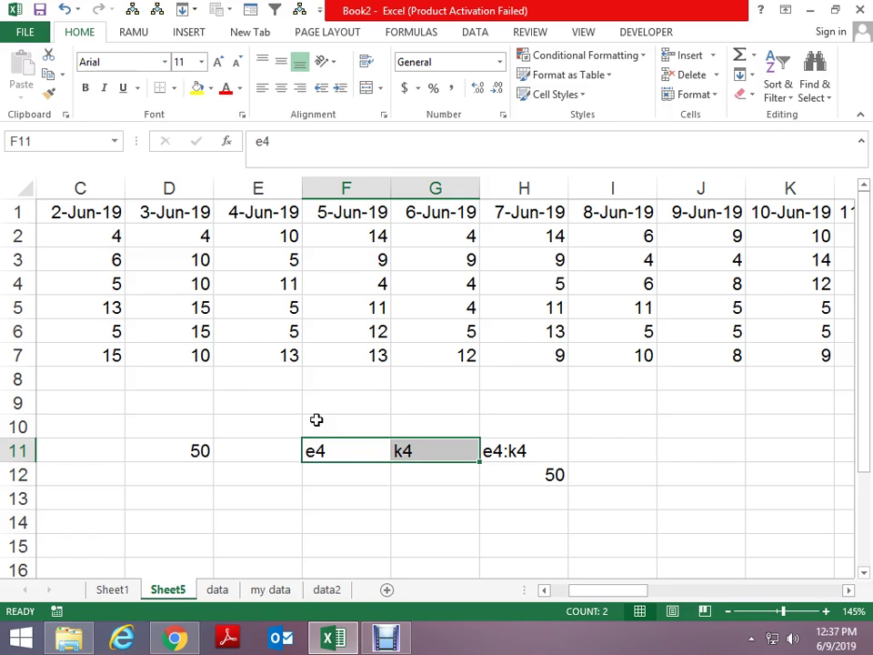
key("Left")
key("Left")
key("Left")
key("Left")
key("Left")
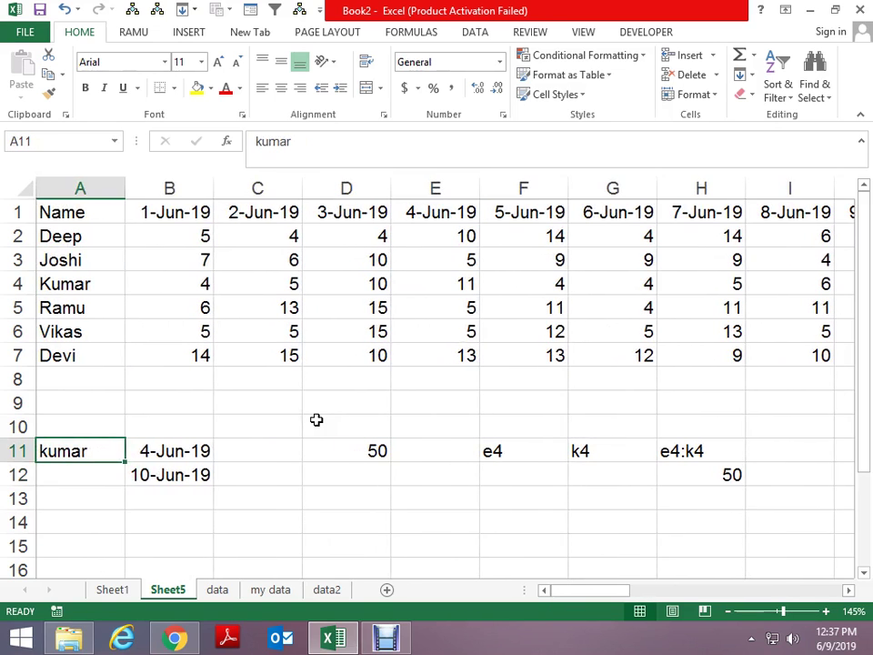
key("Right")
key("Down")
key("Right")
key("Down")
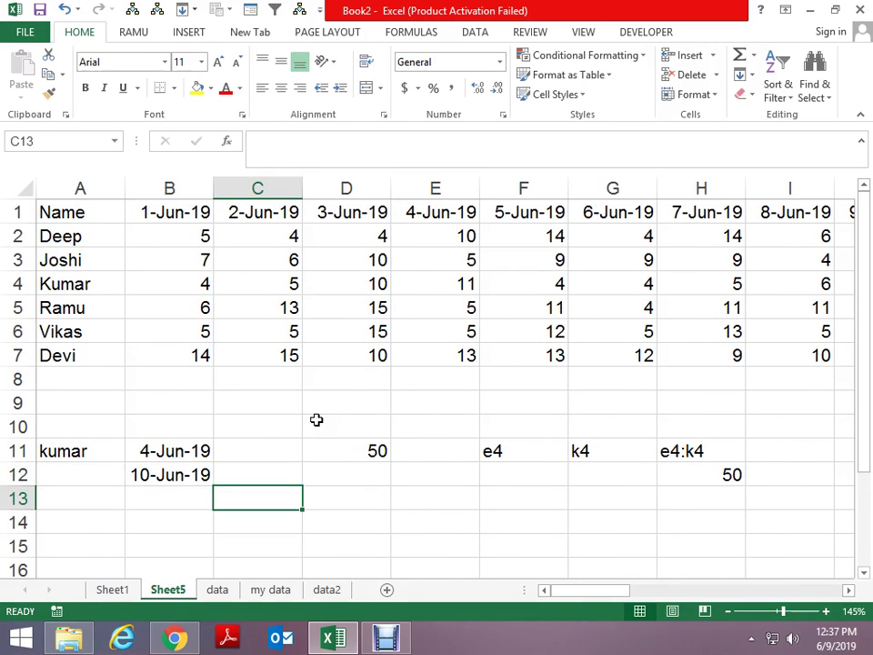
type("=matc")
key("Tab")
key("Left")
key("Left")
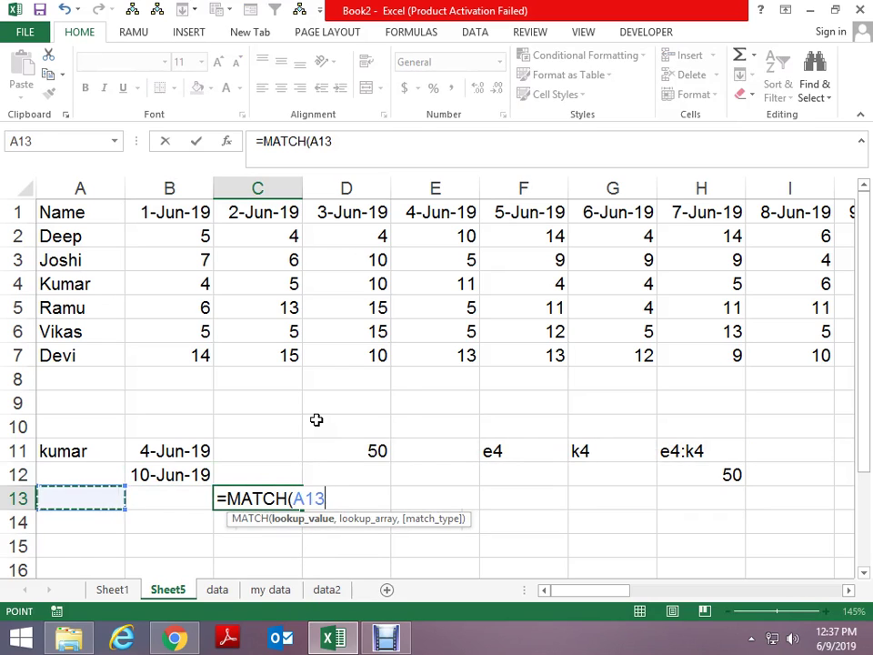
key("Up")
key("Up")
type(",")
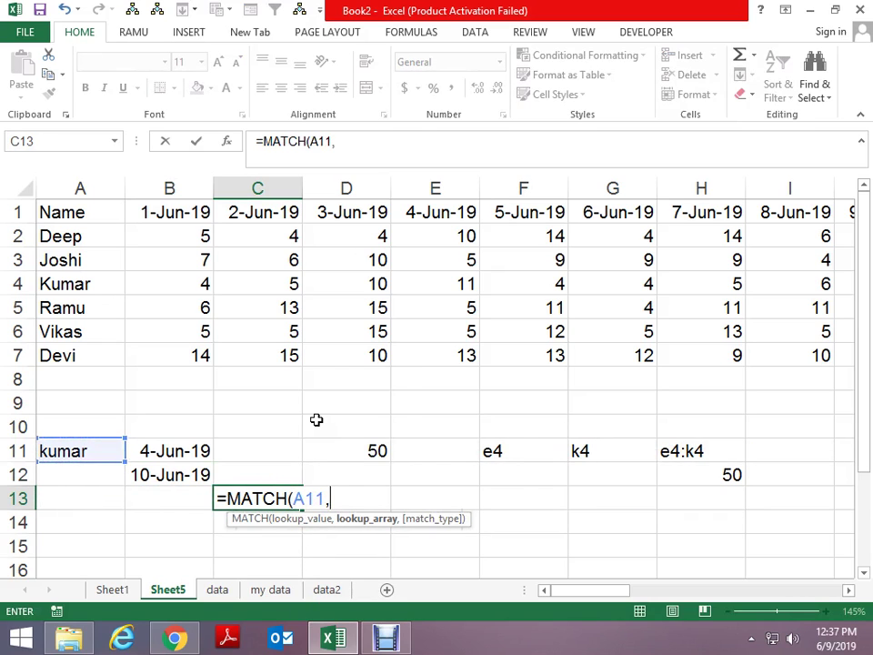
key("Up")
key("Left")
key("Up")
key("Up")
key("Up")
key("Left")
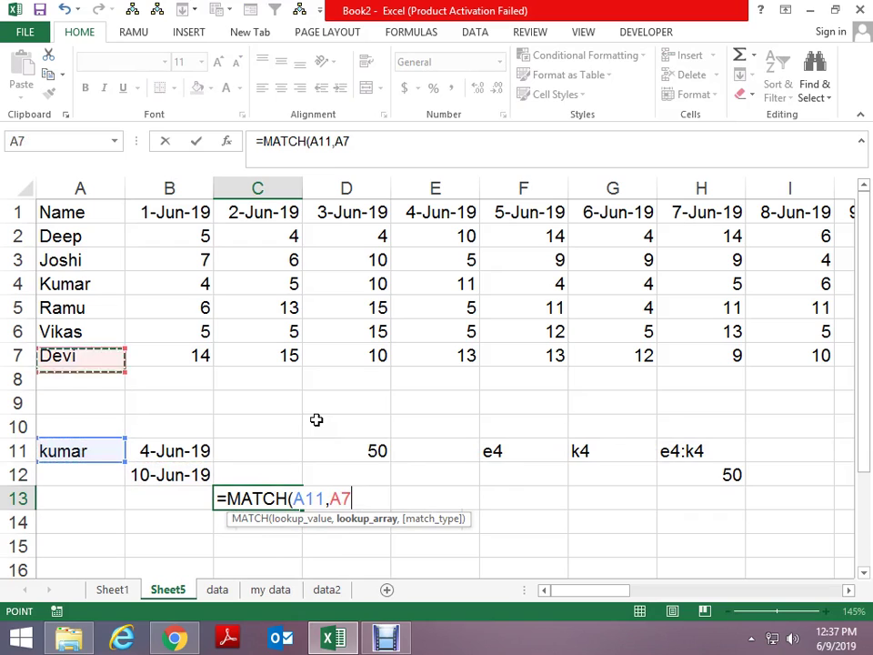
key("Up")
key("Up")
key("Up")
key("shift+Down")
key("shift+Down")
key("shift+Down")
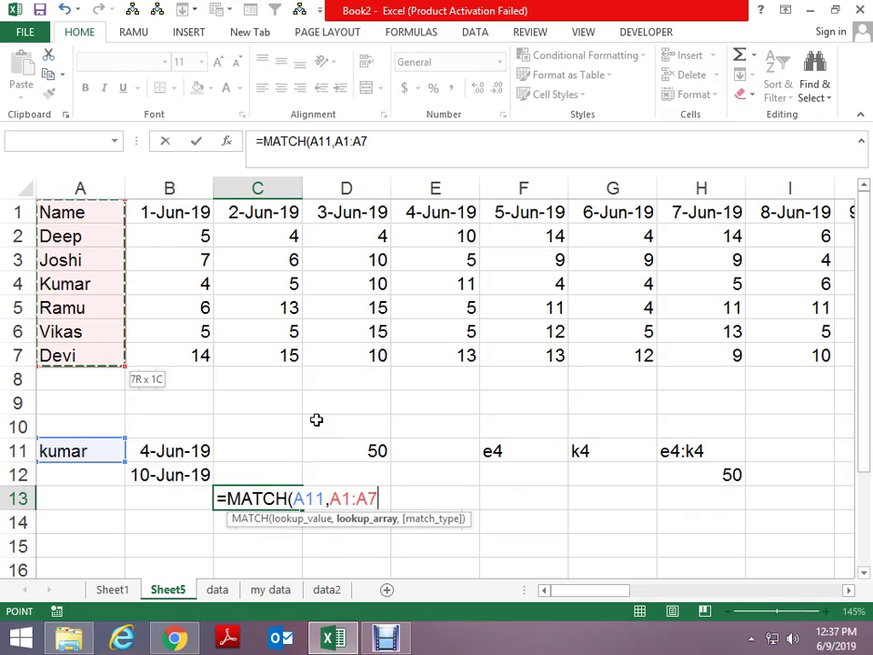
type(",0")
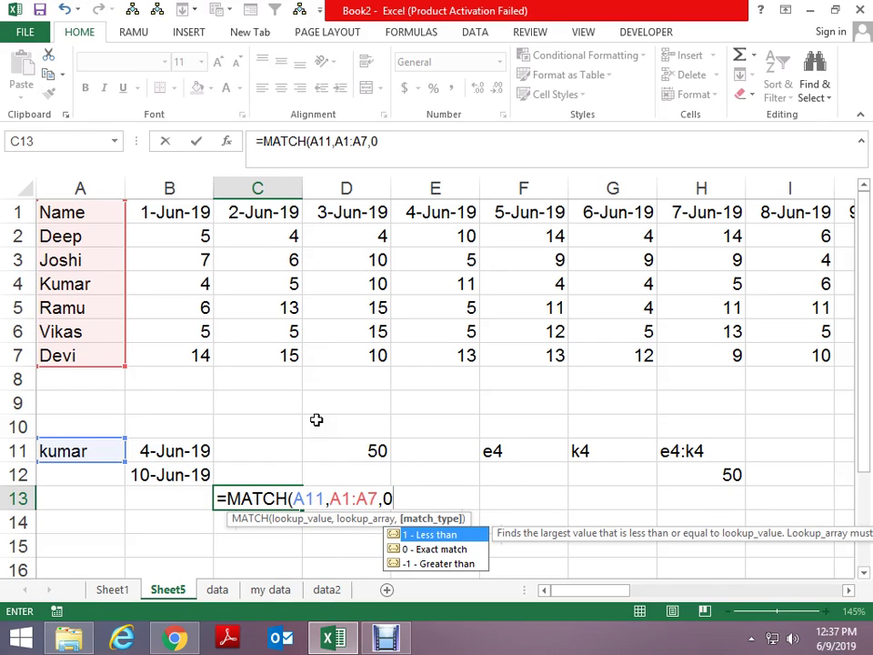
key("Left")
Step: Make the lookup range absolute so C13 reads =MATCH(A11,$A$1:$A$7,0)
key("Right")
key("F2")
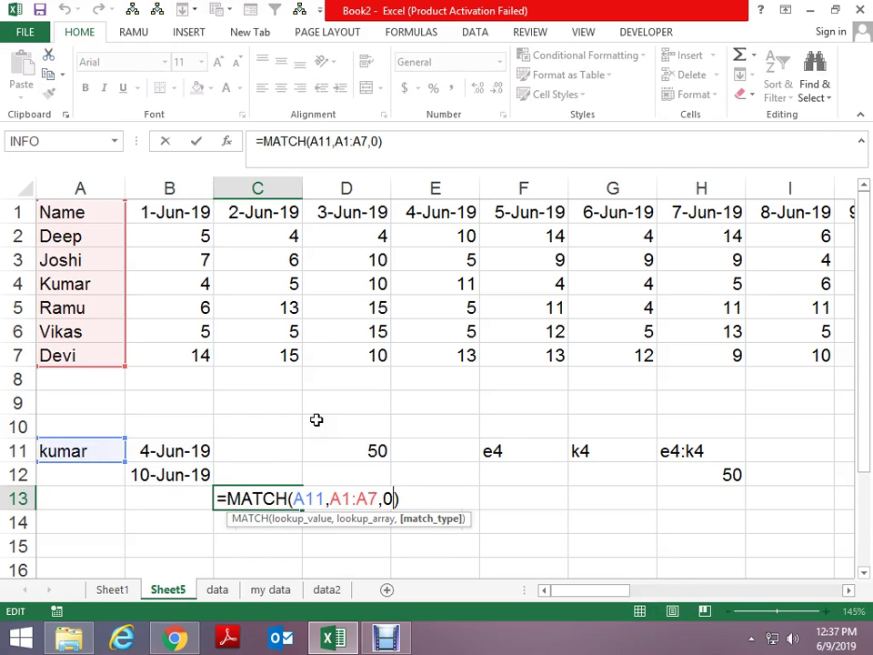
key("Left")
key("Left")
key("Left")
key("F4")
key("Right")
key("Right")
key("F4")
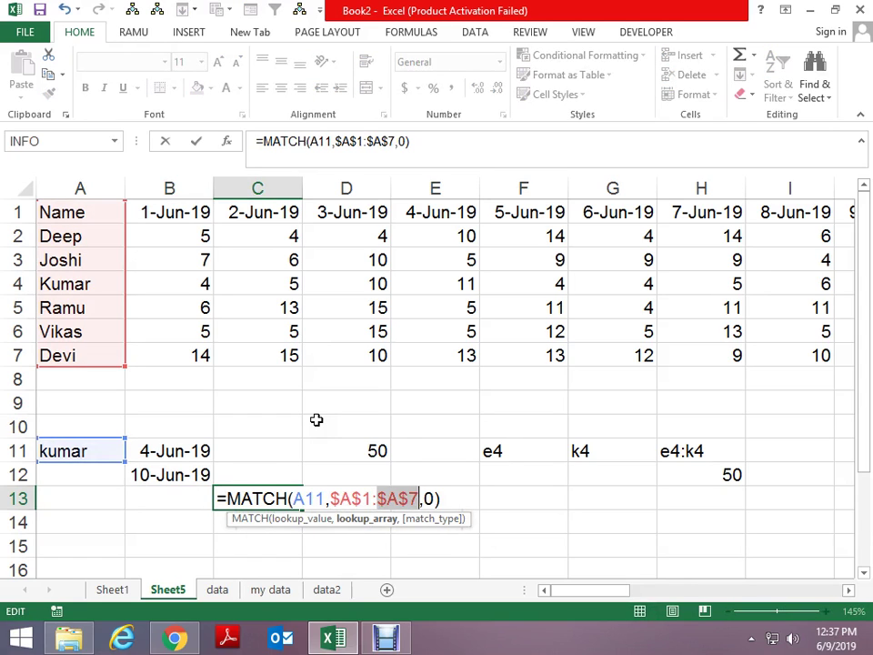
key("ctrl+Return")
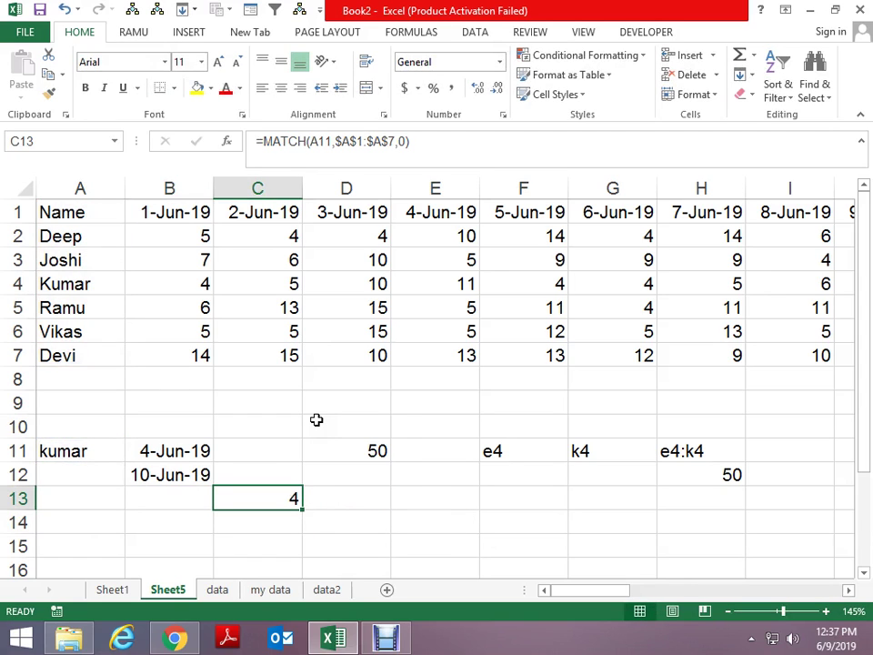
Step: Verify kumar is fourth in the names and move the MATCH formula from C13 into A12
key("Left")
key("Left")
key("Up")
key("Up")
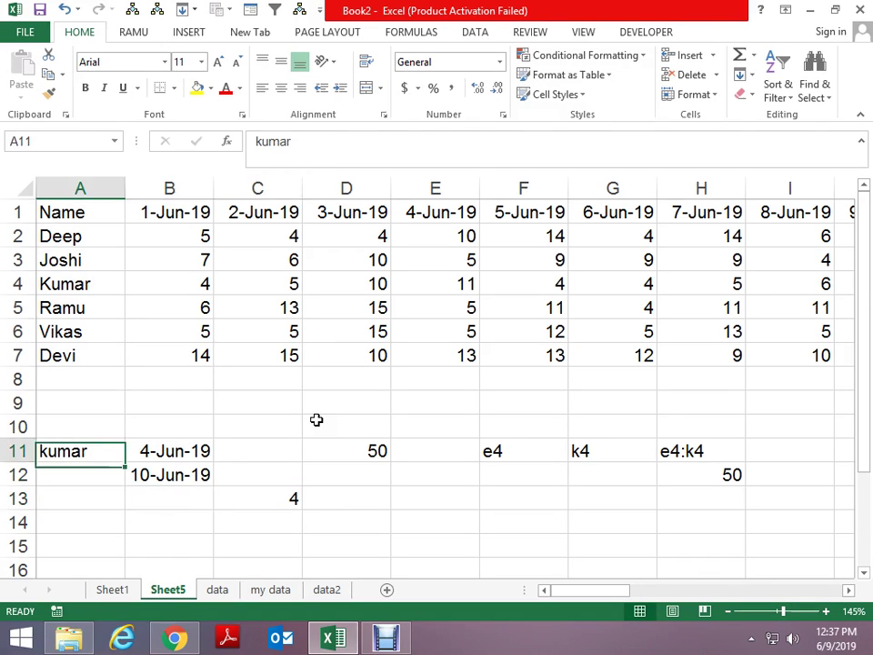
key("ctrl+Up")
key("ctrl+Up")
key("Down")
key("Down")
key("Down")
key("Down")
key("Down")
key("Down")
key("Down")
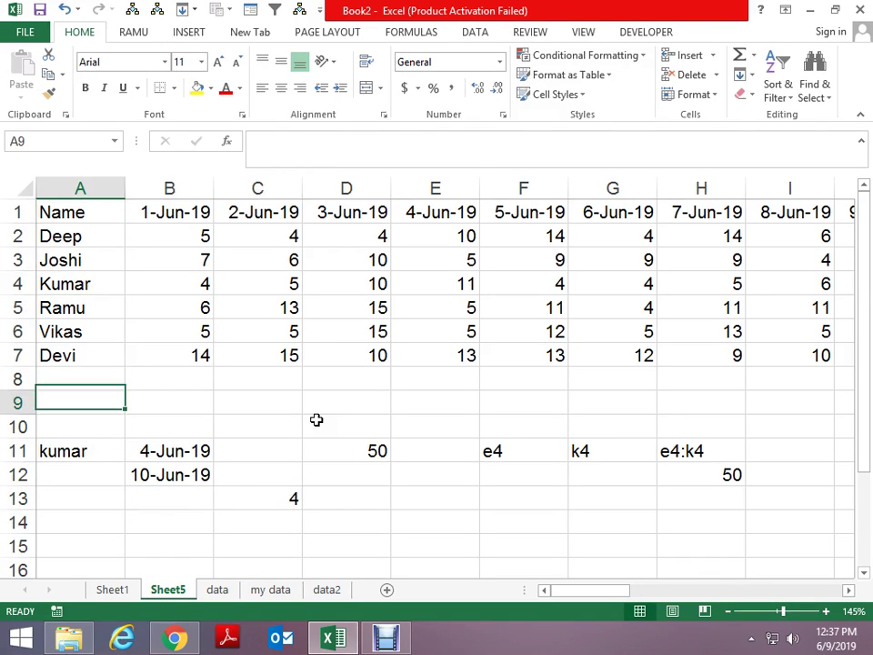
key("Down")
key("Down")
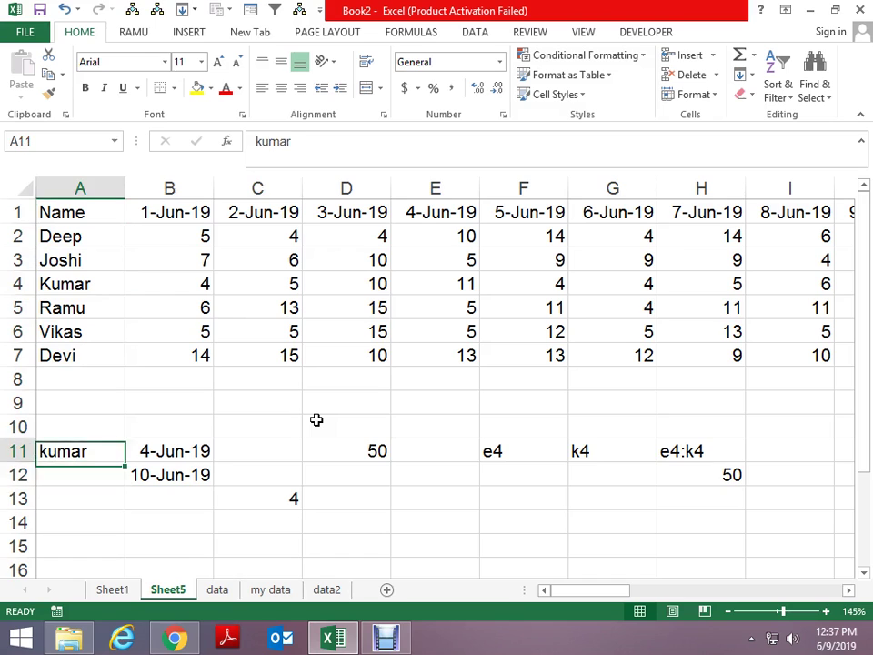
key("Right")
key("Right")
key("Right")
key("Down")
key("Down")
key("Left")
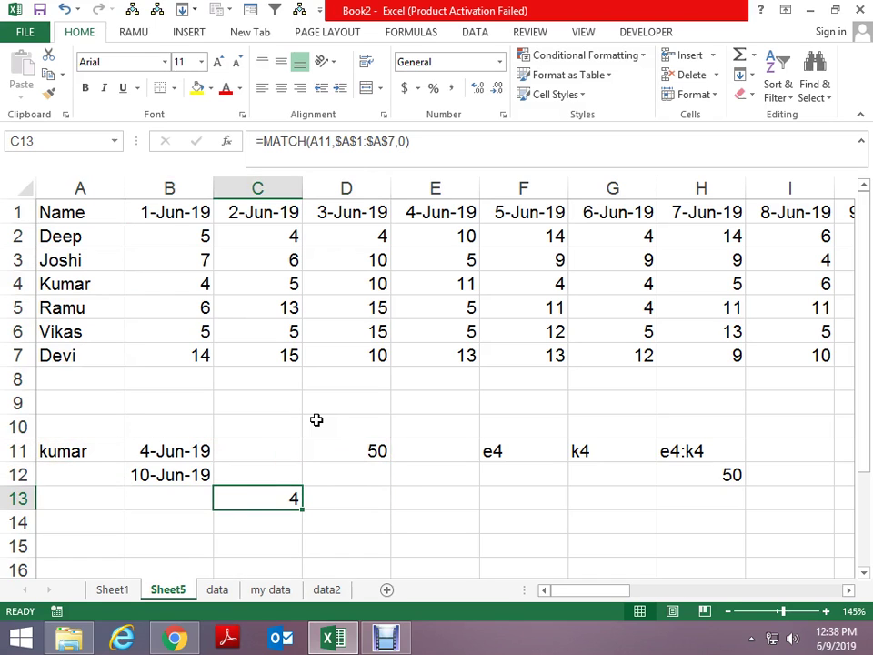
key("ctrl+c")
key("Left")
key("Left")
key("Up")
key("Return")
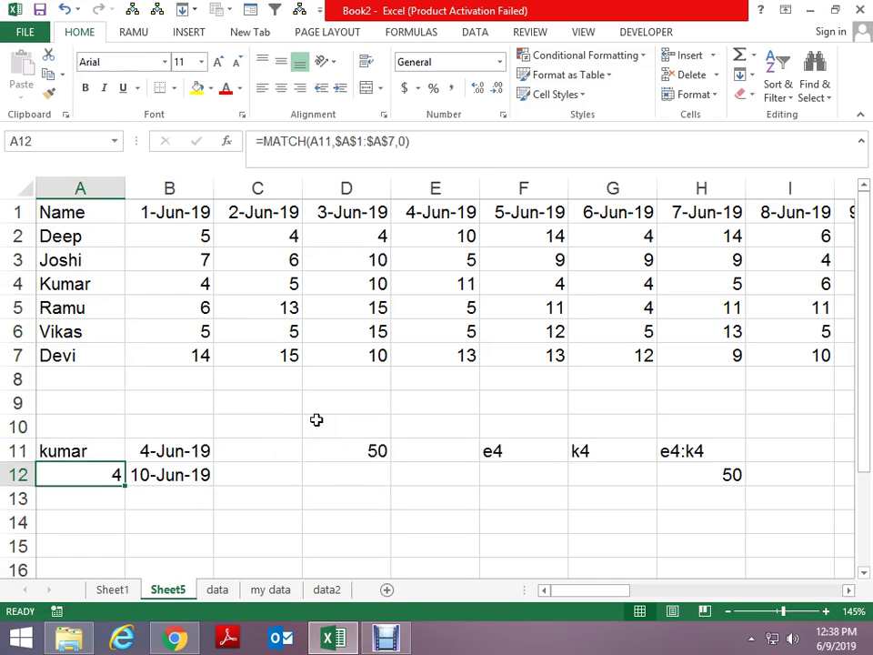
key("Up")
key("Right")
key("Right")
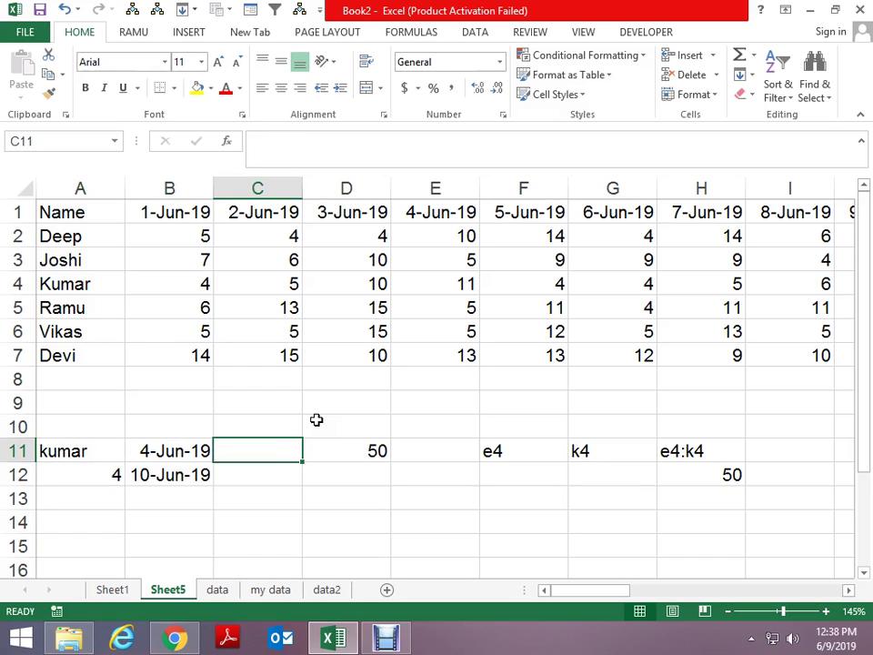
Step: Enter =MATCH(B11,A1:AE1,0) in C11 to locate the 4-Jun-19 start date, returning 5
key("Left")
key("Up")
key("Up")
key("Up")
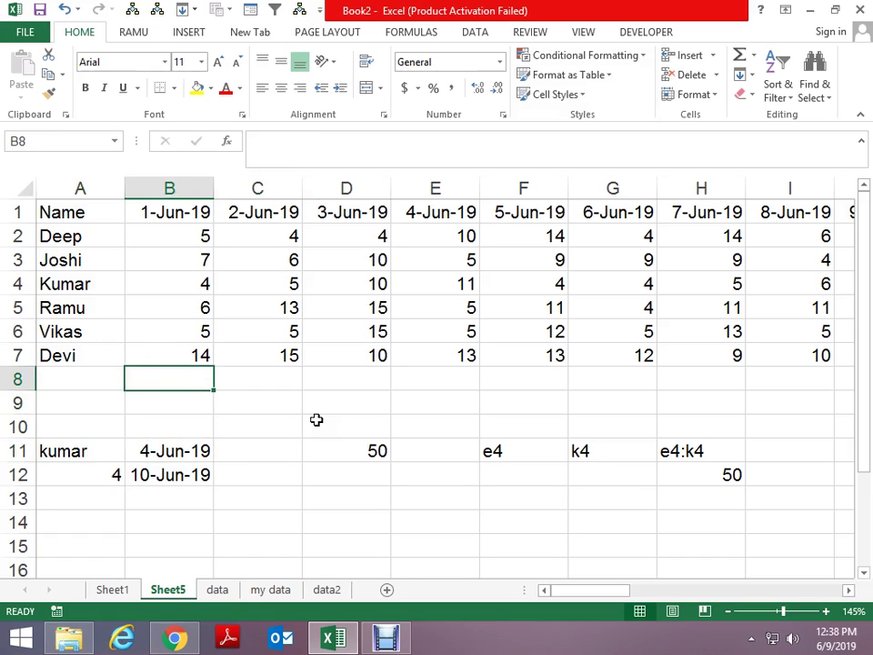
key("Down")
key("Down")
key("Down")
key("Right")
type("=m")
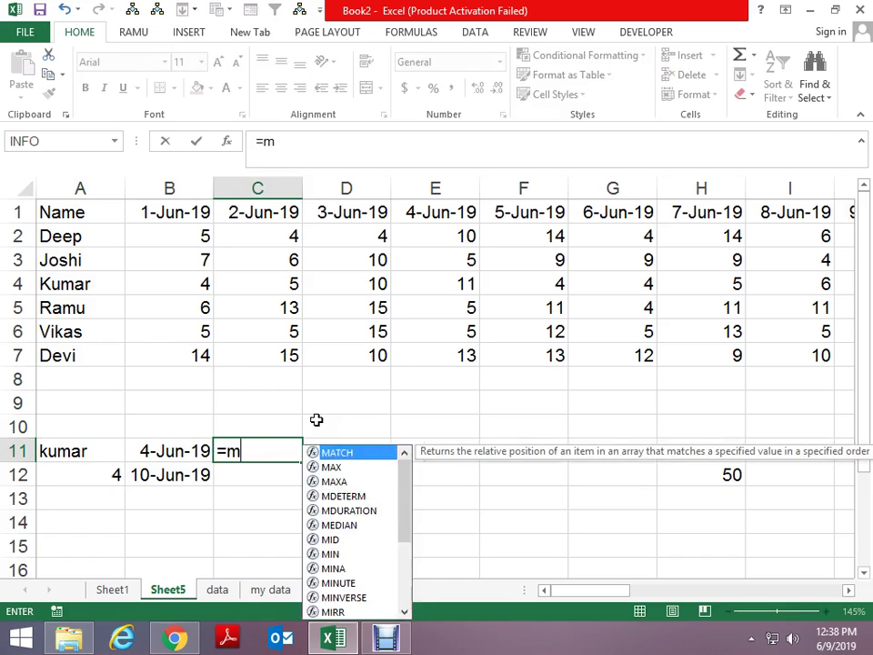
type("atch")
key("Tab")
key("Left")
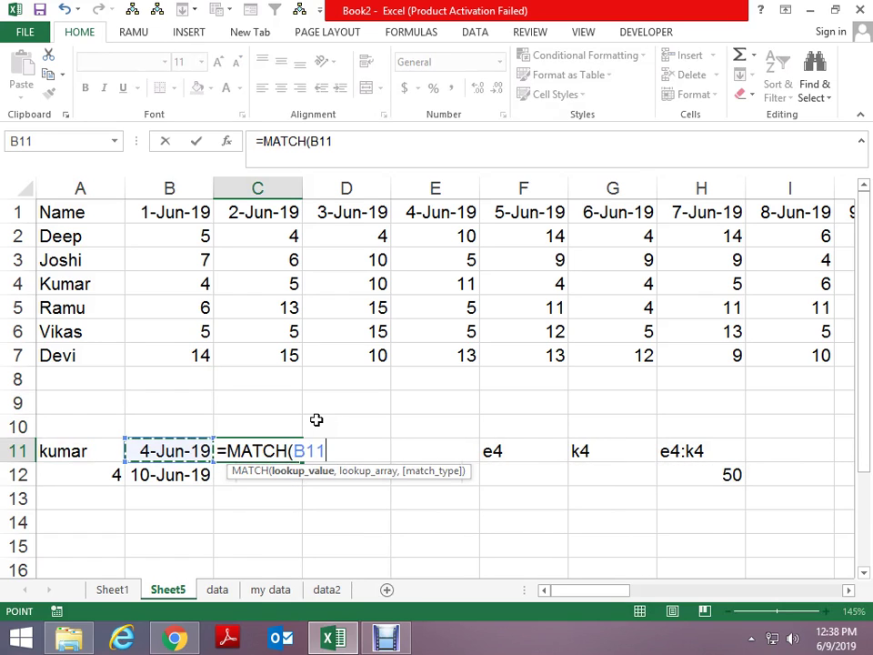
type(",")
key("Up")
key("Up")
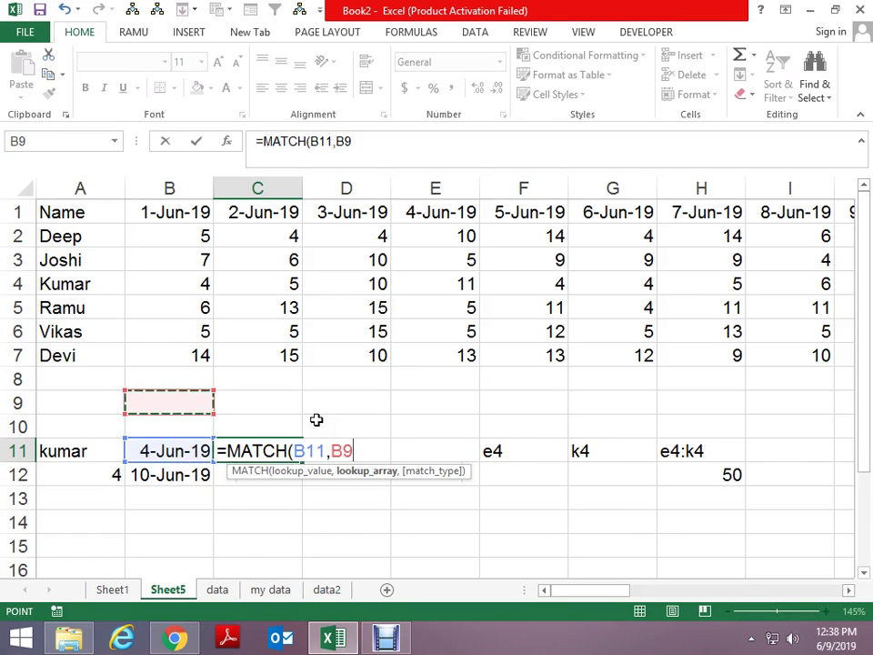
key("ctrl+Up")
key("ctrl+Up")
key("Left")
key("ctrl+shift+Right")
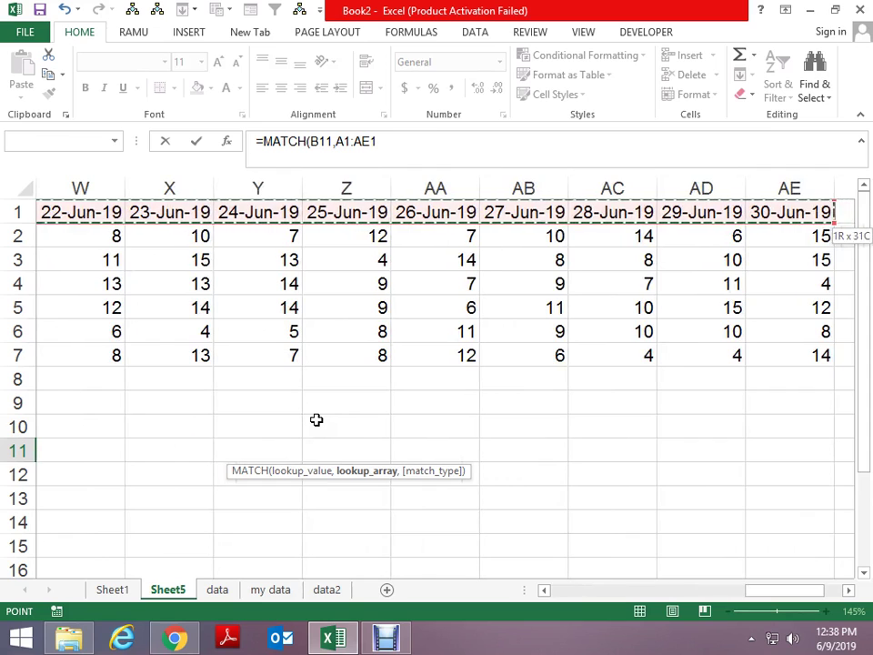
type(",0")
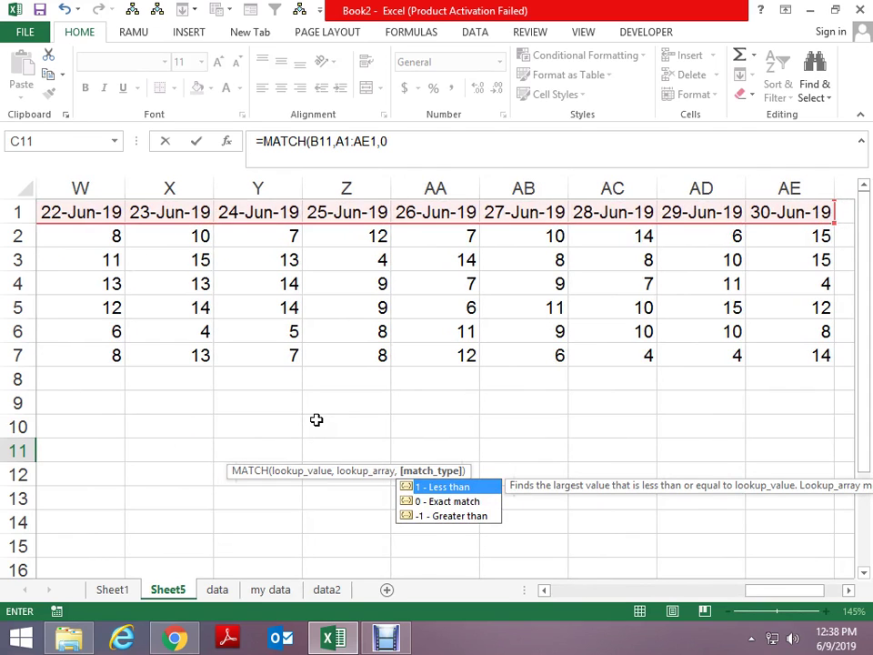
key("Return")
Step: Lock C11's header range as $A$1:$AE$1 with F4
key("Up")
key("Left")
key("Left")
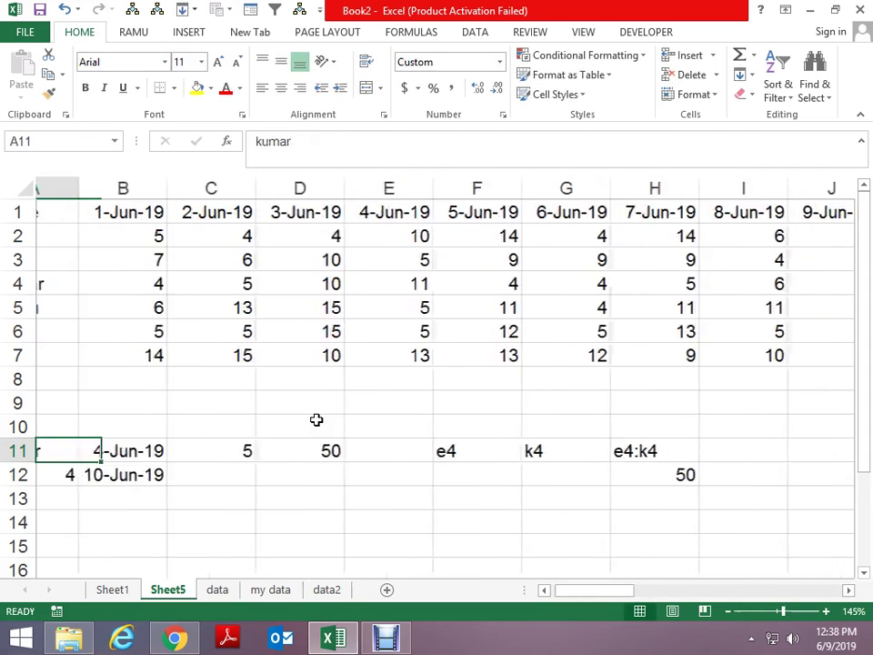
key("Right")
key("Right")
key("F2")
key("Left")
key("Left")
key("Left")
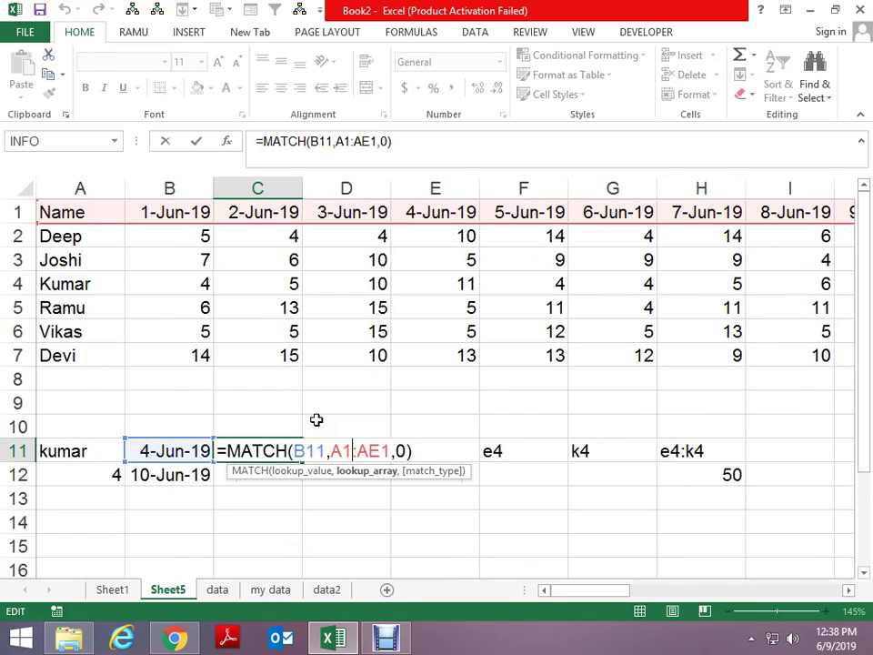
key("F4")
key("Right")
key("F4")
key("Return")
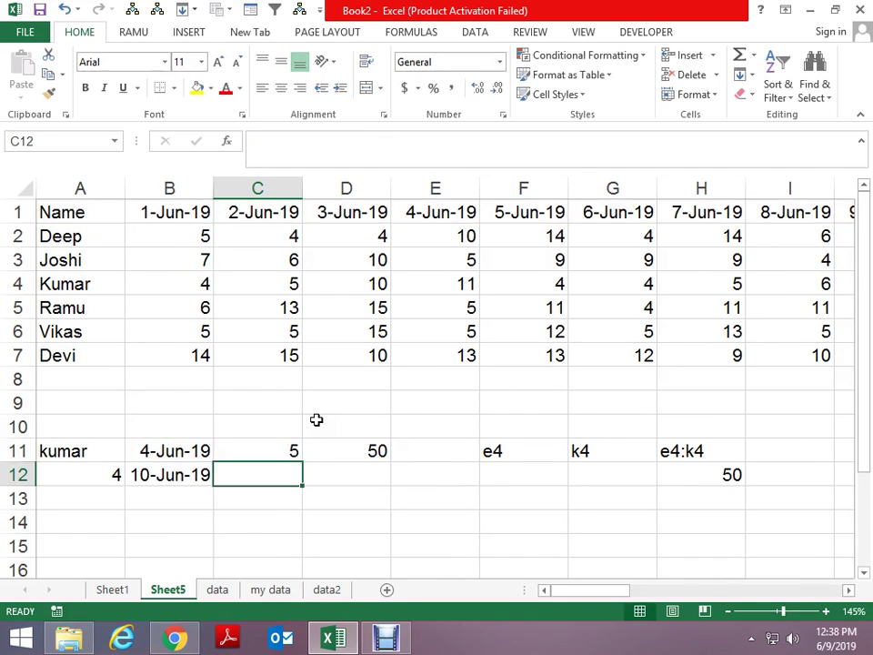
Step: Give C12 =MATCH(B12,$A$1:$AE$1,0), locating the 10-Jun-19 end date at position 11
key("Up")
key("Down")
type("=")
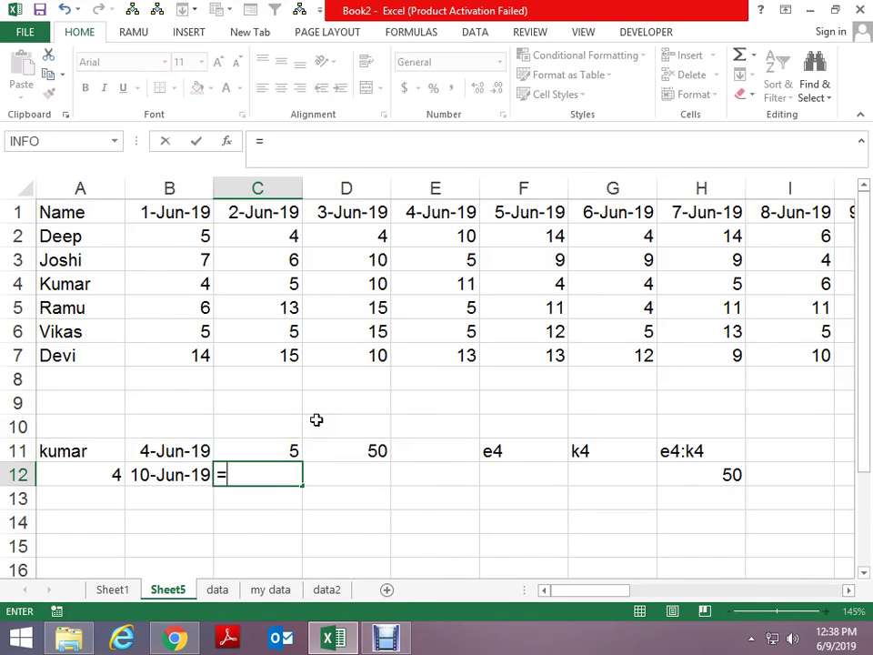
type("matc")
key("Tab")
key("Left")
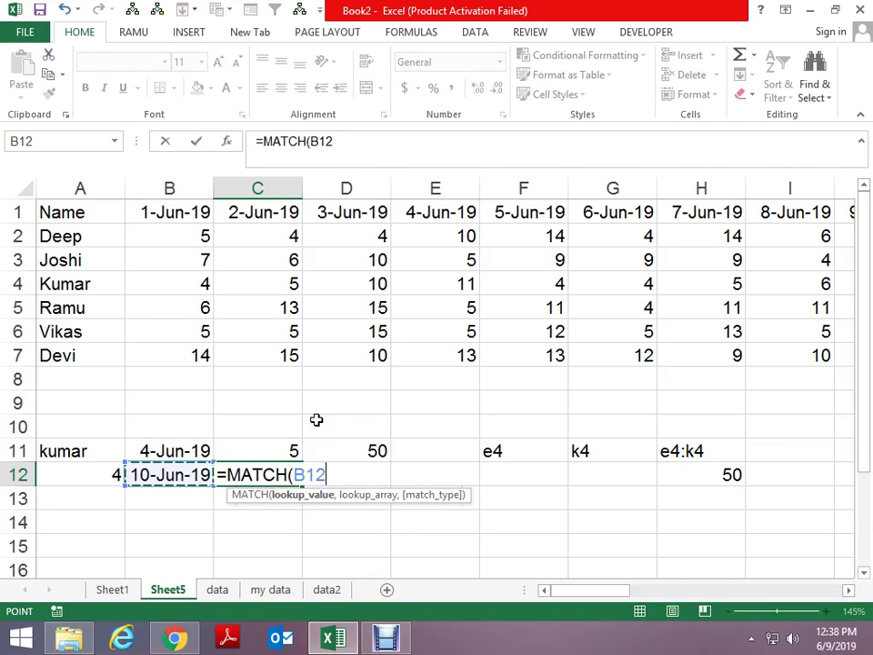
type(",")
key("Up")
key("ctrl+Up")
key("ctrl+Up")
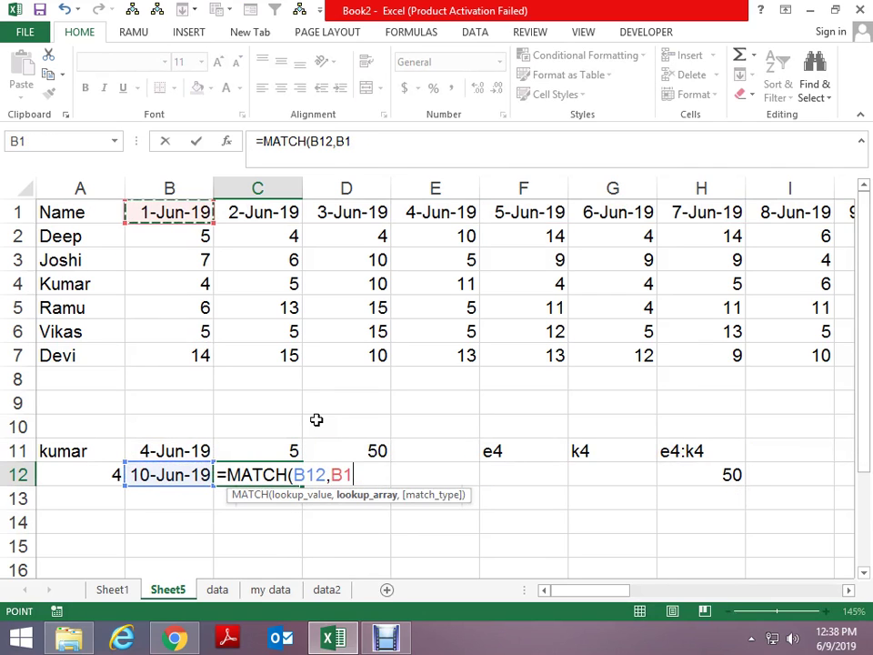
key("Left")
key("ctrl+shift+Right")
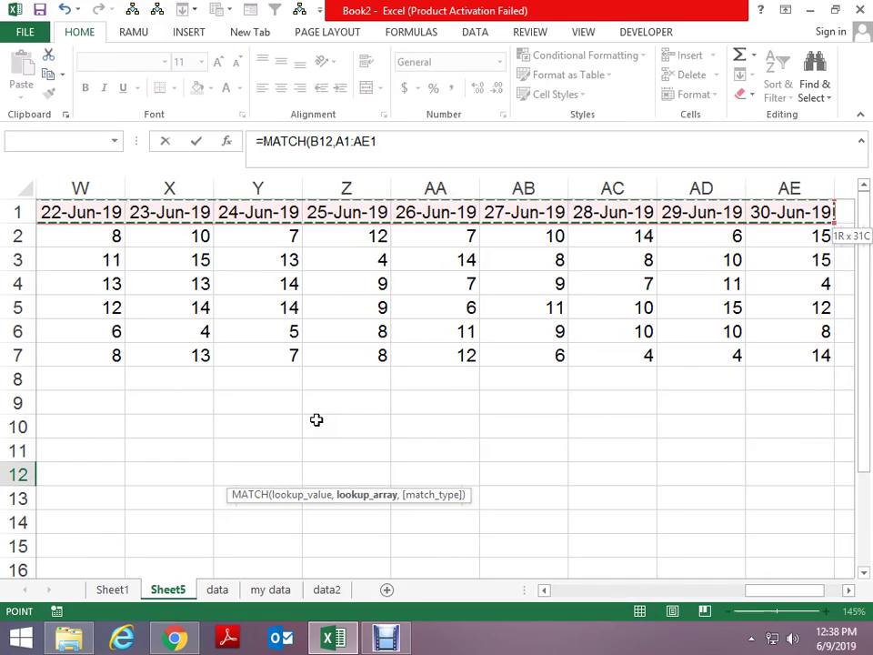
key("Escape")
key("Left")
key("Left")
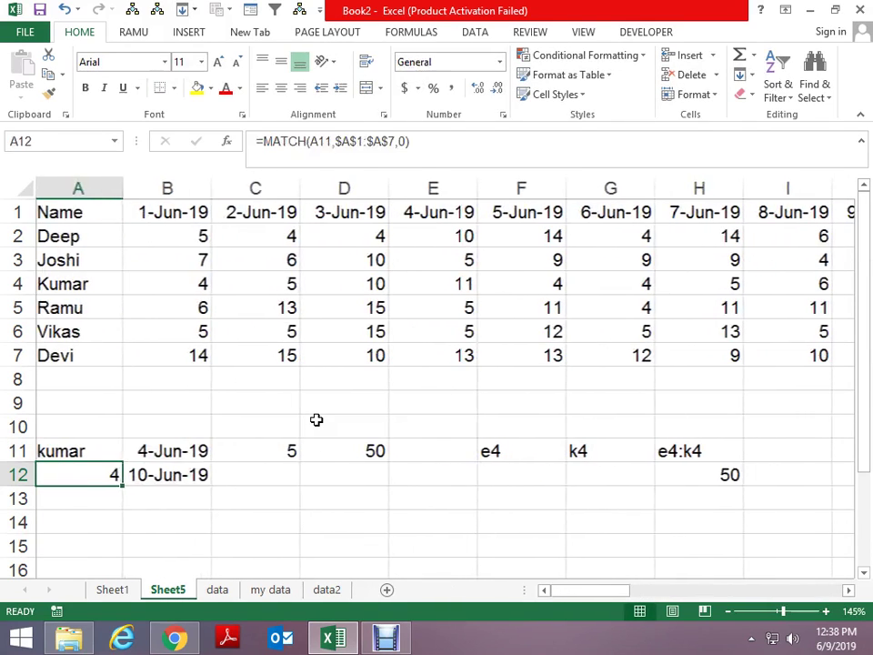
key("Right")
key("Right")
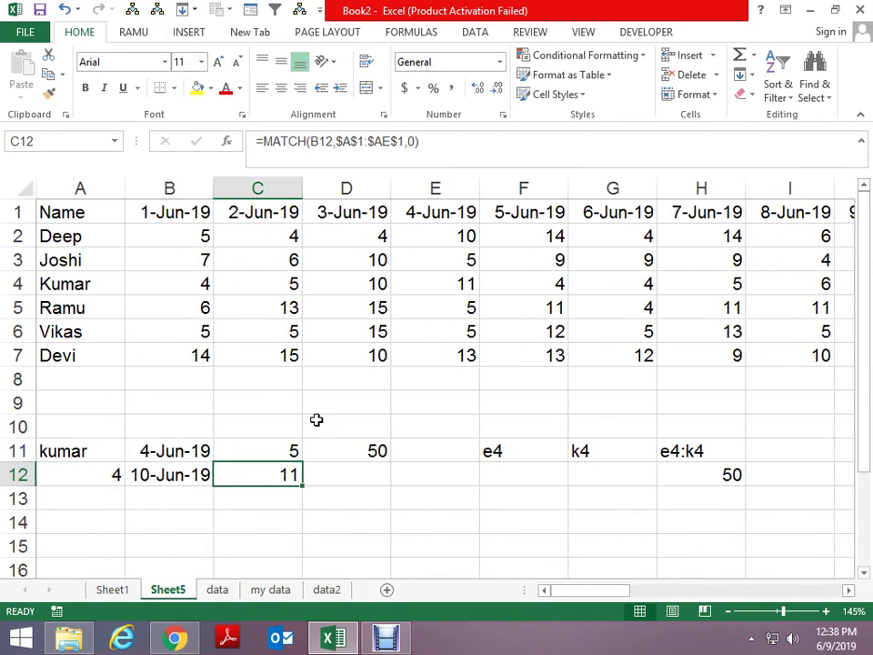
key("F2")
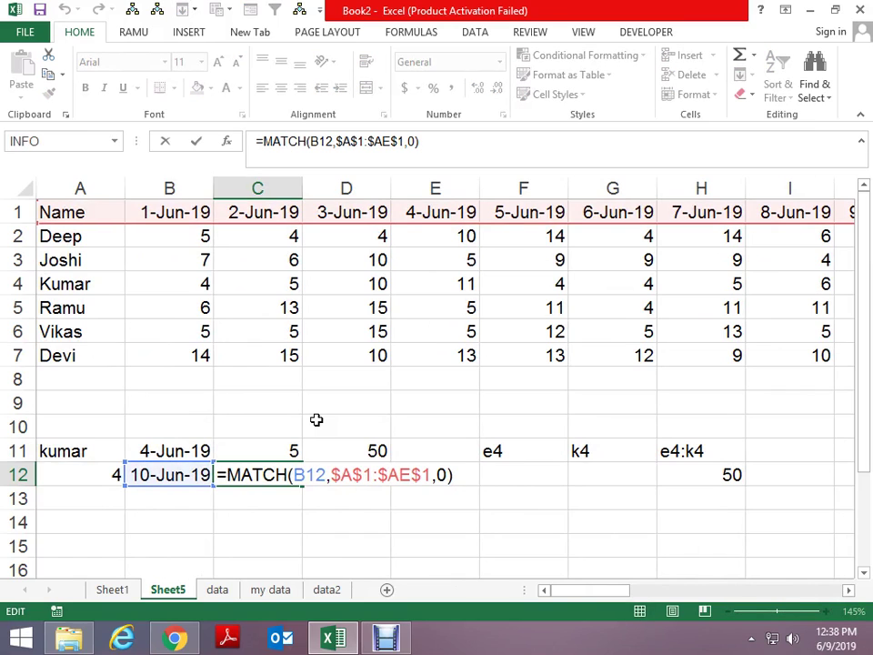
key("Escape")
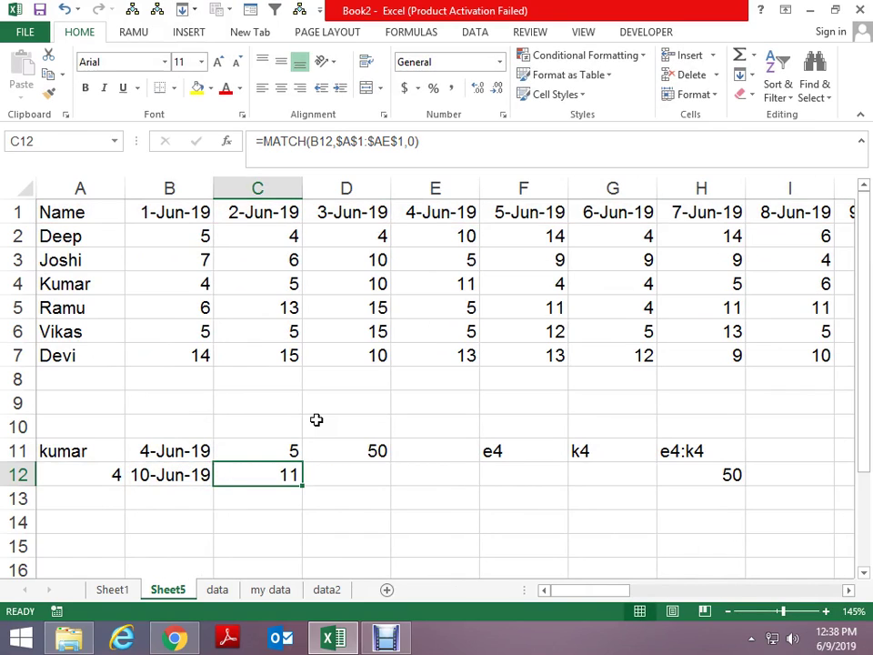
Step: Review the criteria cells, the e4 sample text and kumar's row in the table
key("Up")
key("Up")
key("Left")
key("Left")
key("Down")
key("Down")
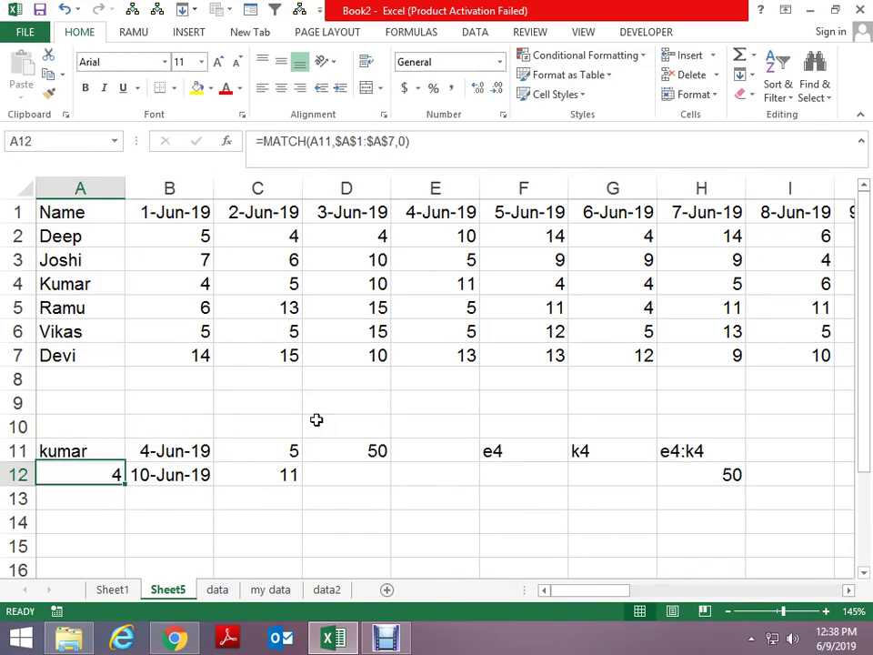
key("Right")
key("Right")
key("Right")
key("Up")
key("Right")
key("Right")
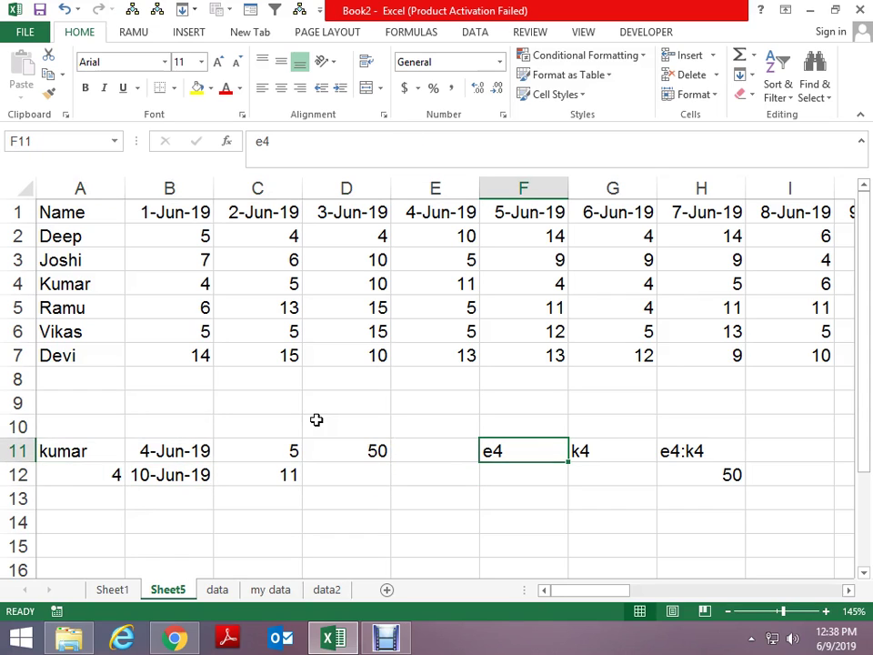
key("Left")
key("Left")
key("Left")
key("Left")
key("Left")
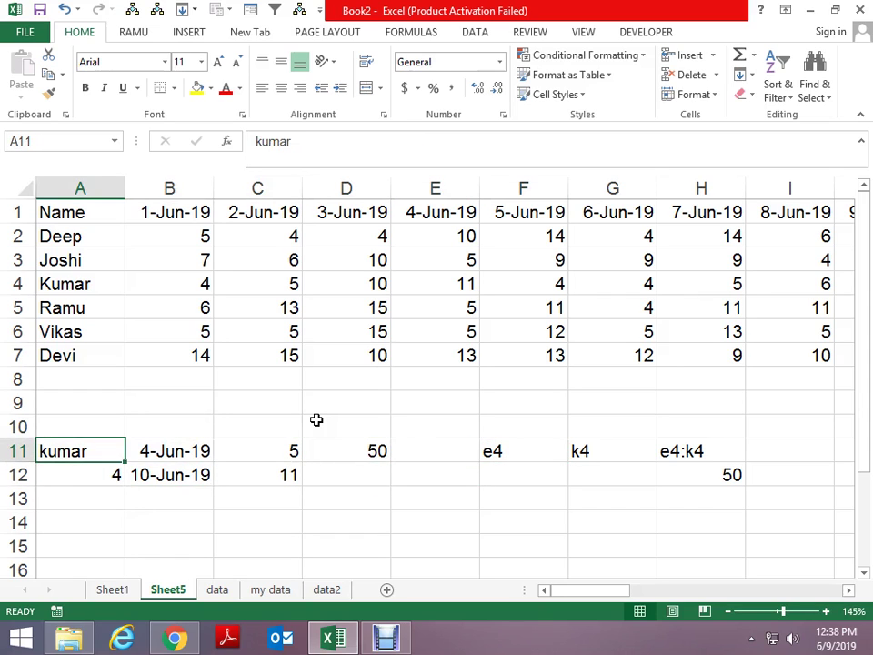
key("Up")
key("ctrl+Home")
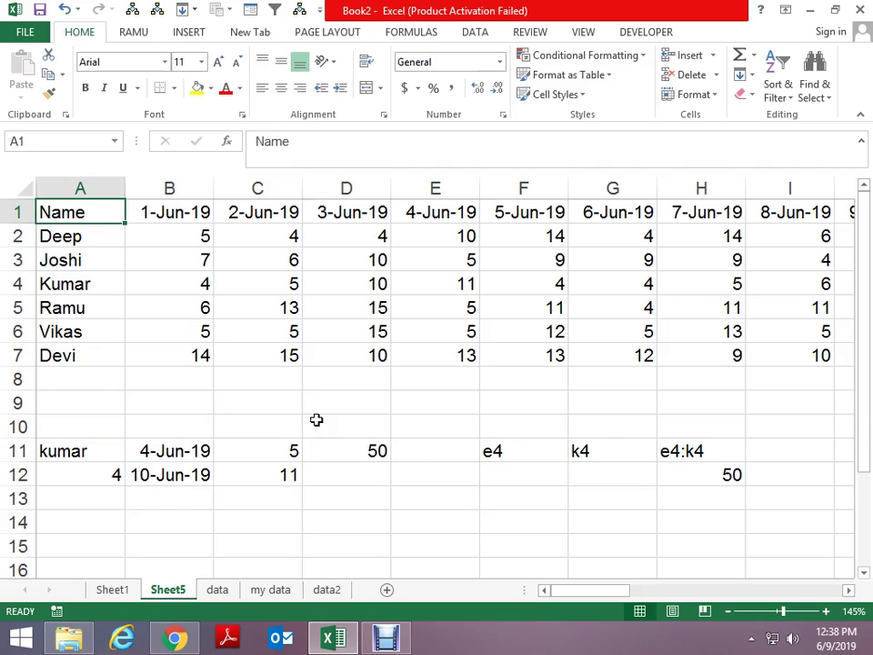
key("Down")
key("Down")
key("Down")
key("Down")
key("Down")
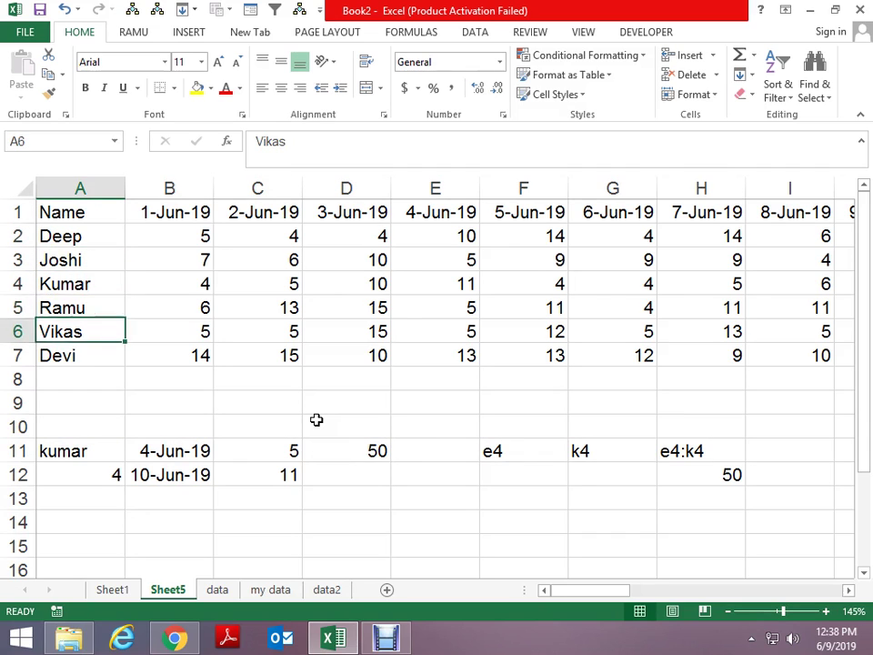
key("Up")
key("Up")
key("Up")
key("Up")
key("Right")
key("Right")
key("Right")
key("Right")
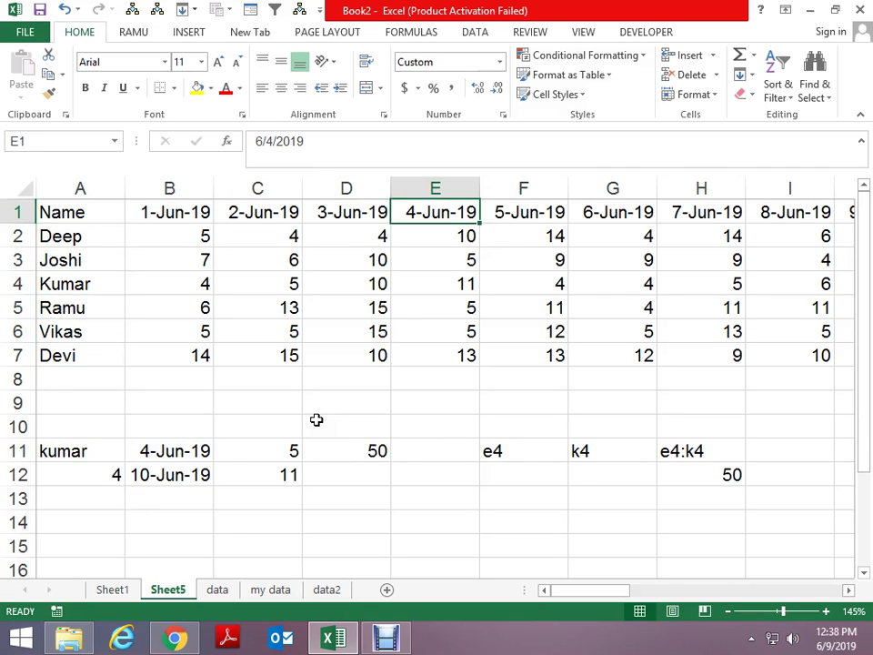
key("Down")
key("Down")
key("Down")
key("Down")
key("Down")
key("Down")
key("Down")
Step: Enter =ADDRESS(A12,C11) in B14 to get the start address $E$4
key("Left")
key("Left")
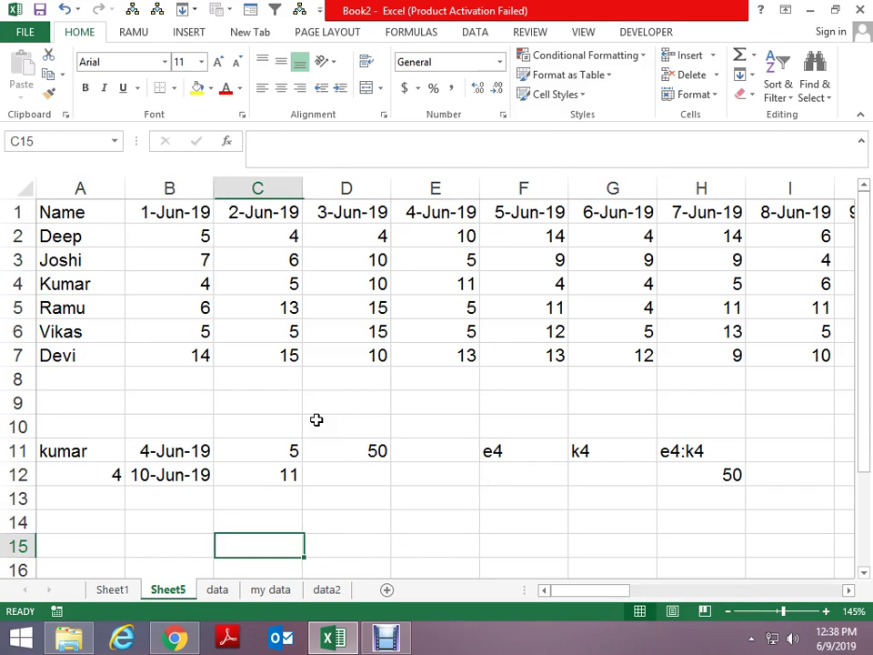
key("Up")
key("Left")
type("add")
key("Tab")
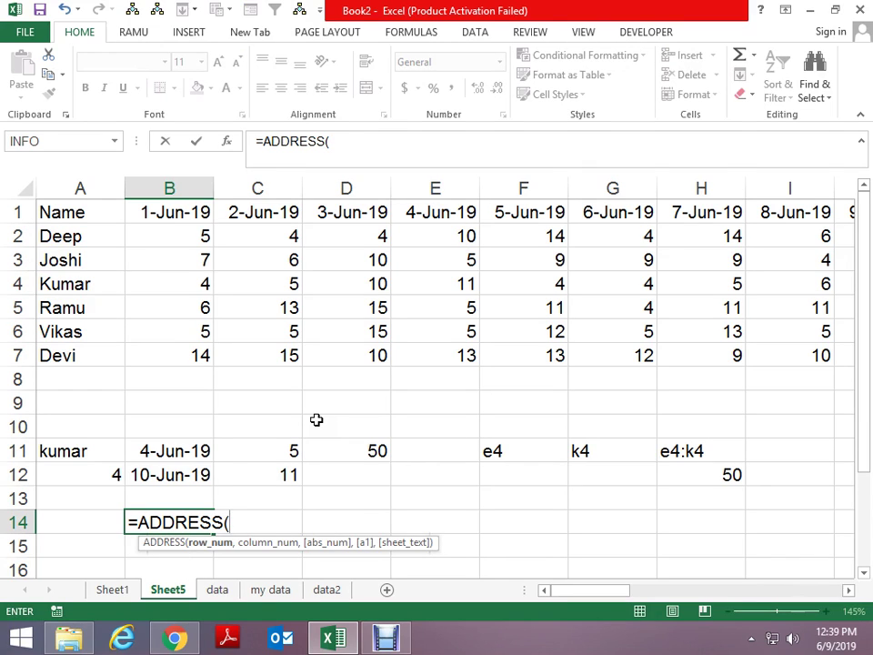
key("Left")
key("Up")
key("Up")
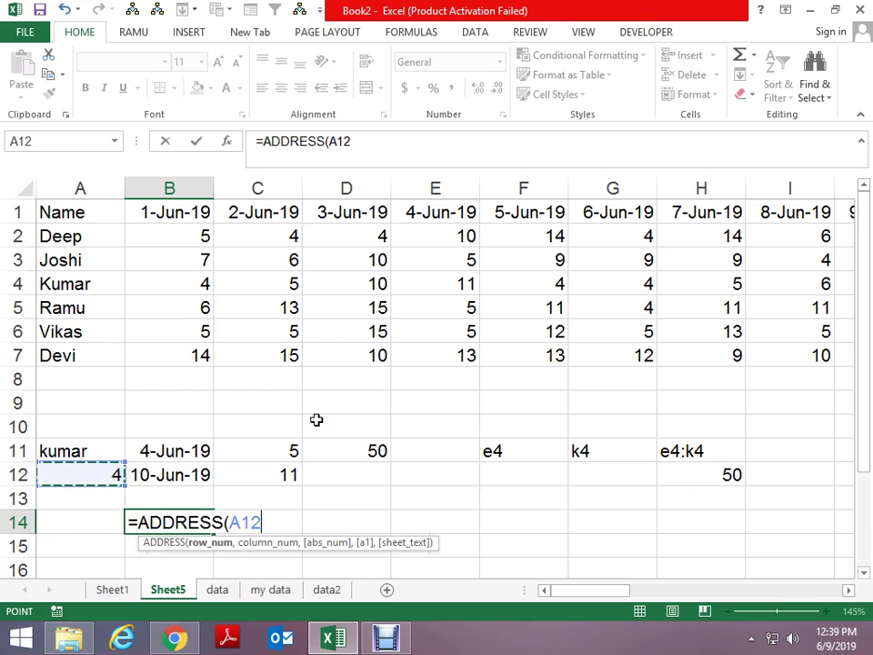
type(",")
key("Up")
key("Up")
key("Up")
key("Right")
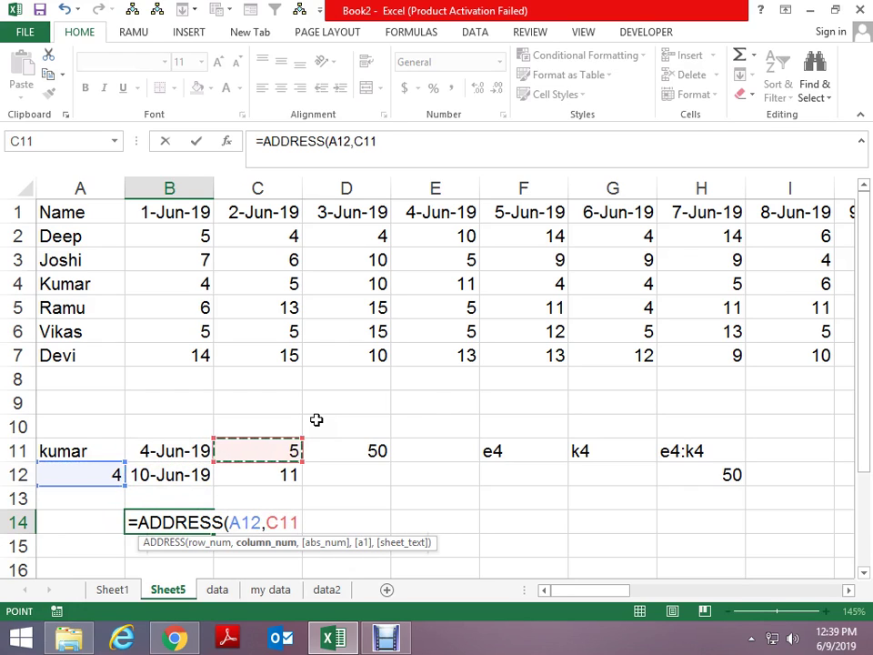
key("Return")
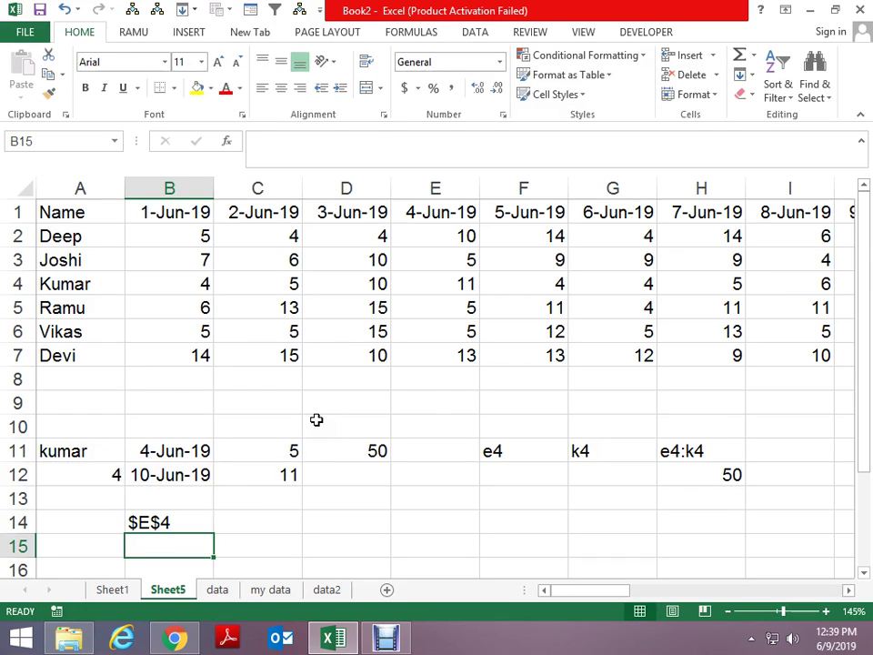
Step: Enter =ADDRESS(A12,C12) in B15 to get the end address $K$4
type("=ad")
key("Tab")
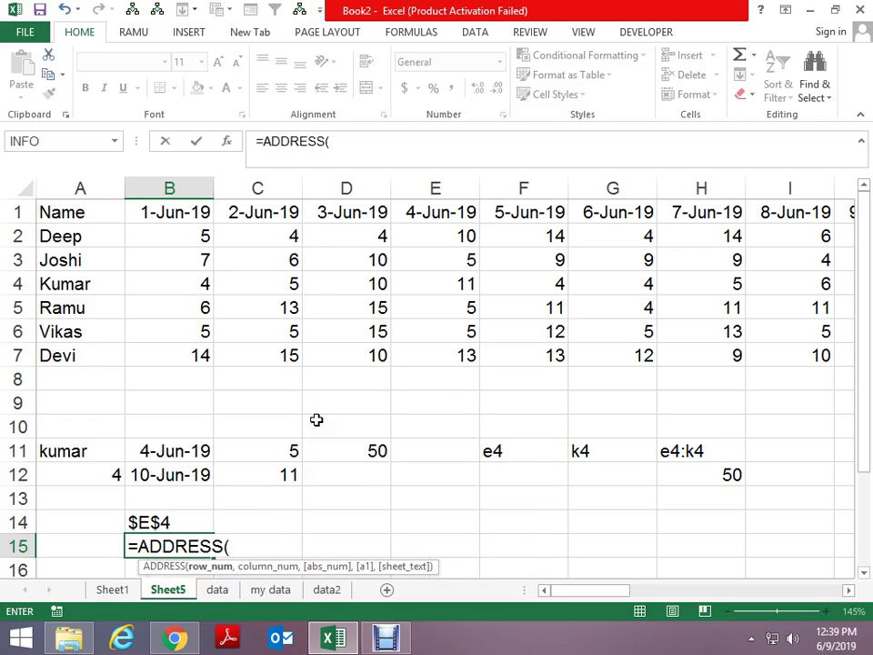
key("Up")
key("Up")
key("Left")
key("Up")
type(",")
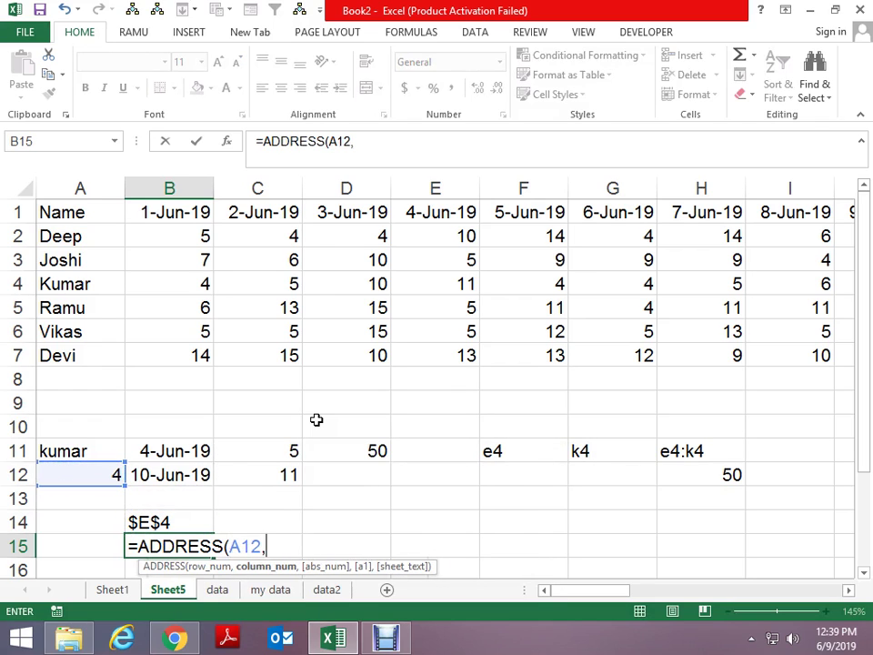
key("Up")
key("Right")
Step: Start a formula in C16 referencing the start address in B14
key("Right")
key("Up")
key("Left")
key("Up")
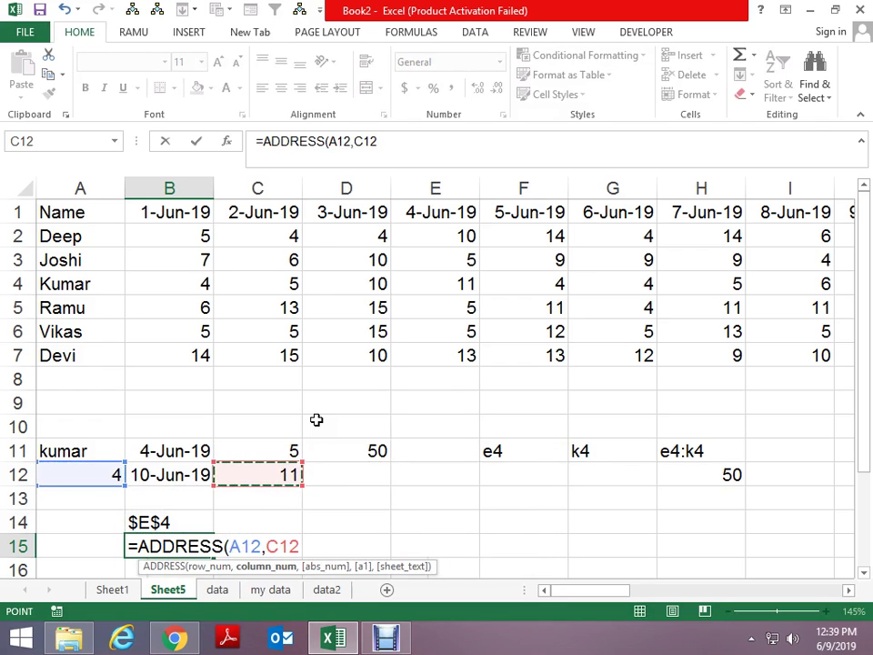
key("Return")
key("Down")
key("Down")
key("Up")
key("Up")
key("Right")
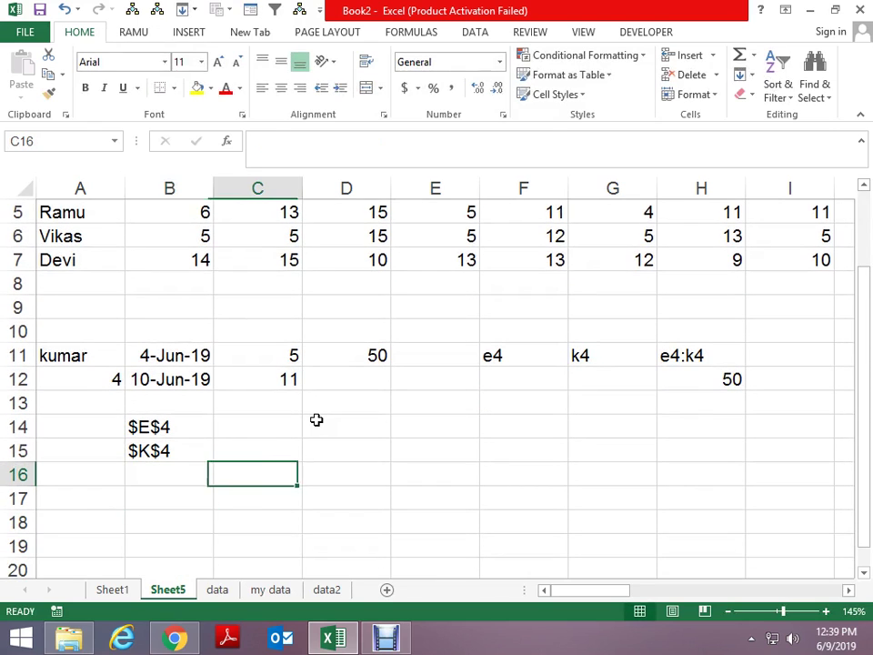
type("=")
key("Left")
key("Up")
key("Up")
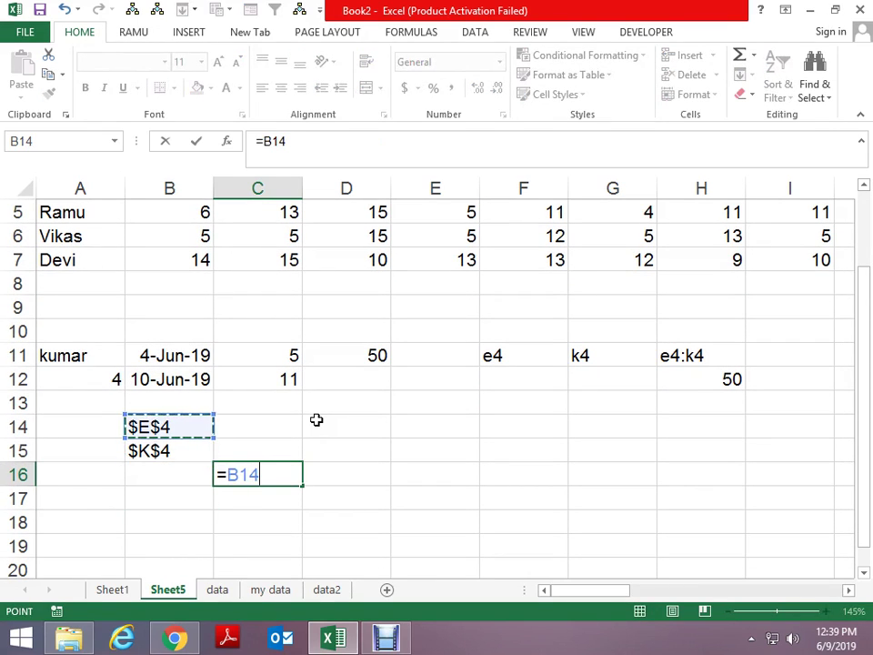
Step: Join B14 and B15 in C16 to produce the range text $E$4:$K$4
type("&\":\"&")
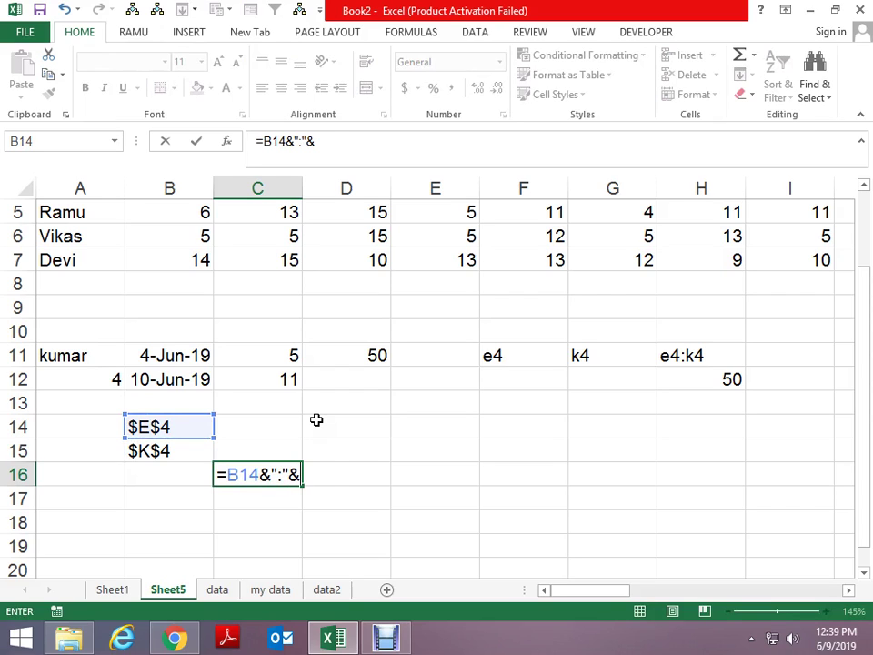
key("Left")
key("Up")
key("Return")
Step: Highlight the date block E1:I3 at the top of the table
key("Up")
key("Right")
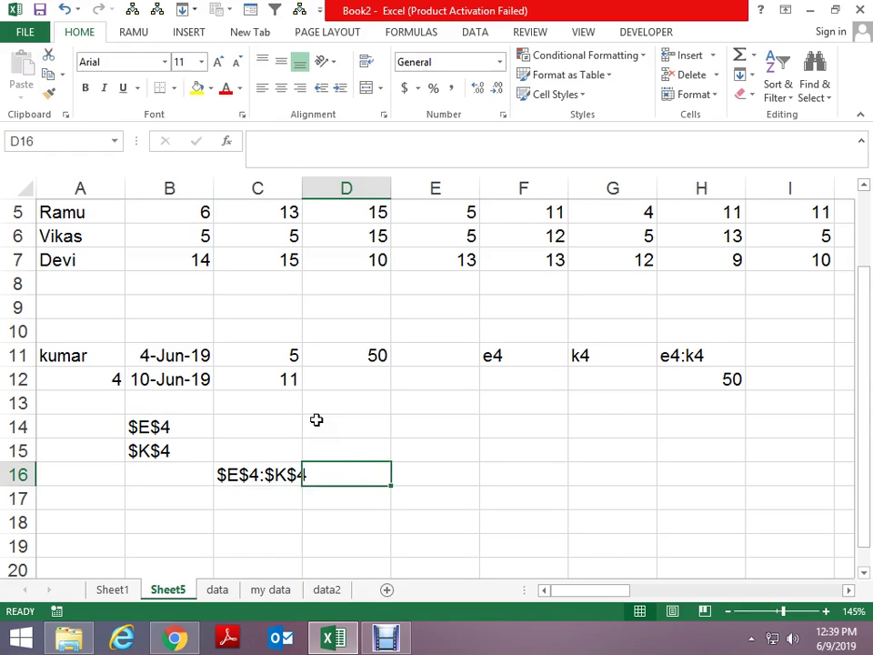
key("Right")
key("Up")
key("Up")
key("Up")
key("Up")
key("Up")
key("Up")
key("Up")
key("Up")
key("shift+Down")
key("shift+Down")
key("shift+Right")
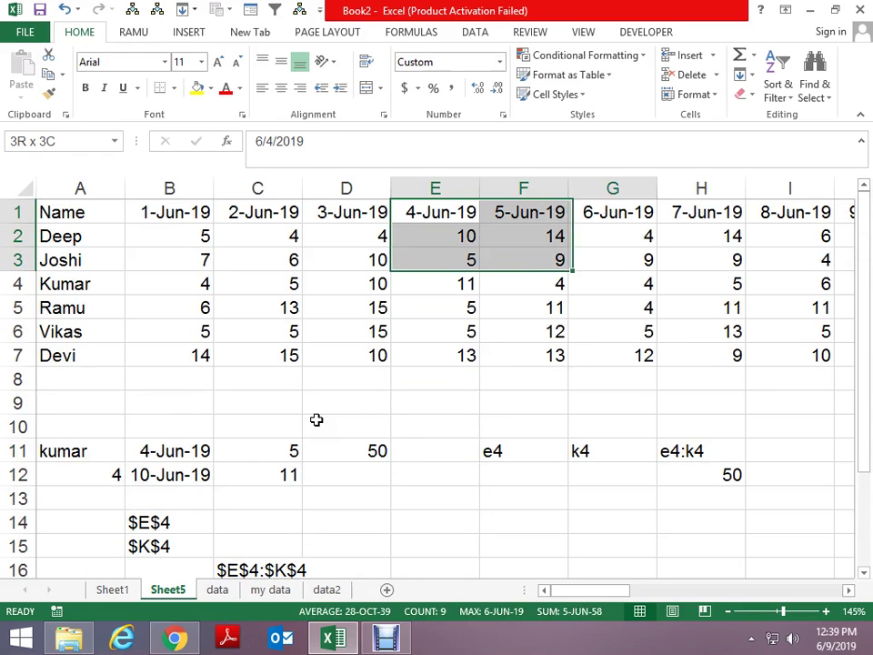
key("shift+Right")
key("shift+Right")
key("shift+Right")
key("Down")
key("Down")
key("Down")
key("Down")
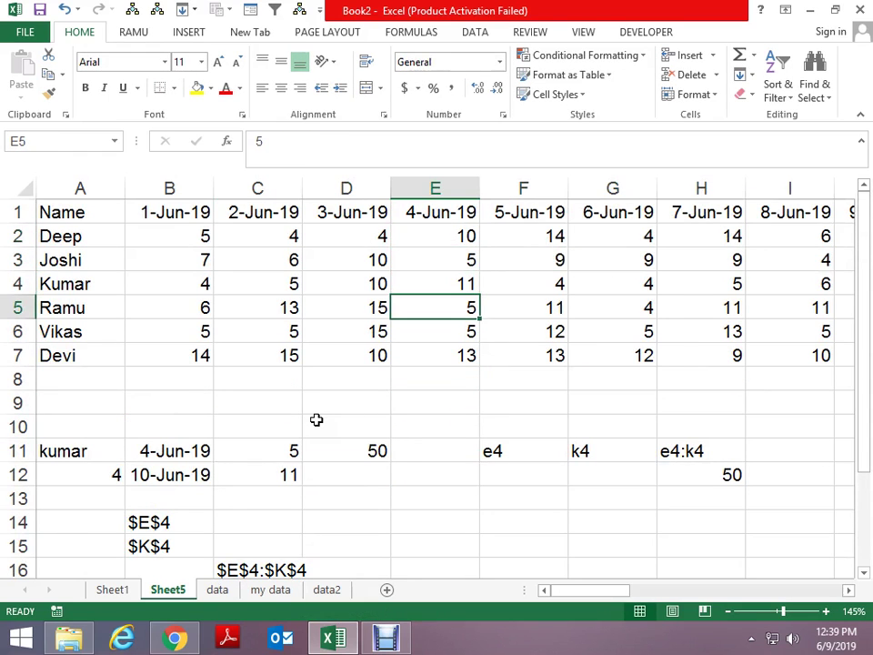
key("Down")
key("Down")
key("Down")
Step: Try a trial entry in E17 and a SUMIF formula over F1:I3 in F17
key("Down")
key("Down")
type("=u")
key("Right")
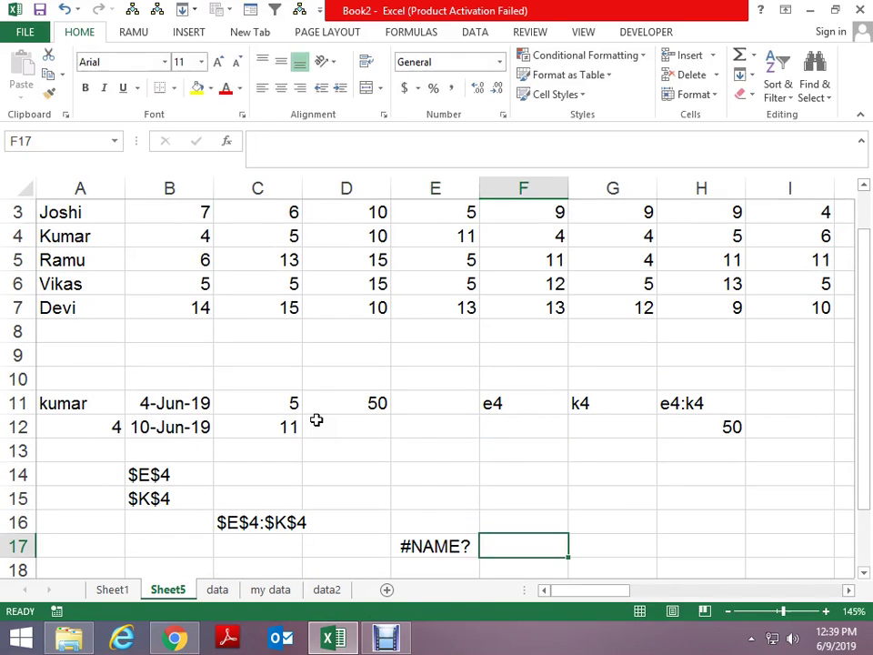
type("=sum")
key("Down")
key("Tab")
key("Up")
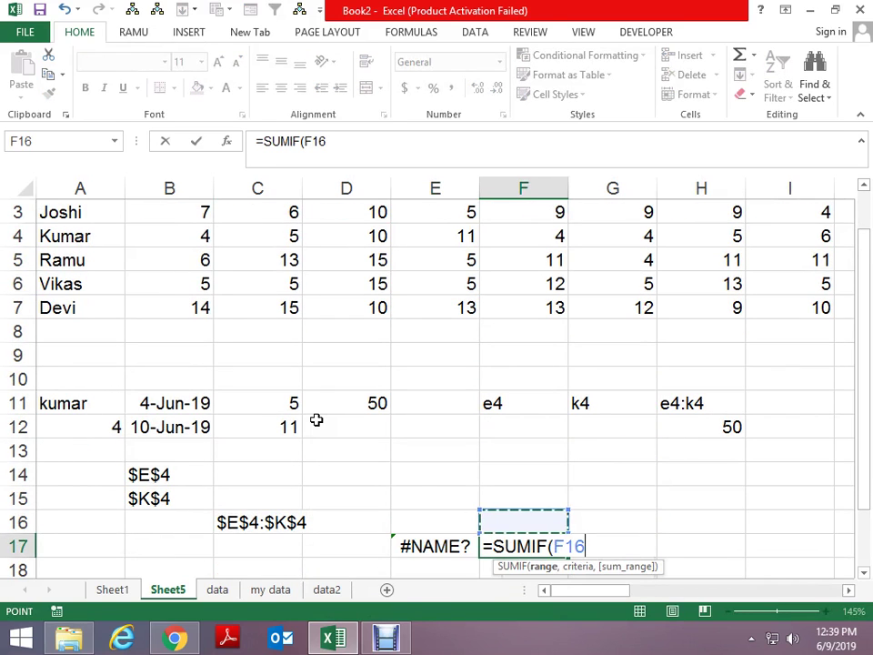
key("Up")
key("Up")
key("Up")
key("Up")
key("Up")
key("Up")
key("shift+Down")
key("shift+Down")
key("shift+Right")
key("shift+Right")
key("shift+Right")
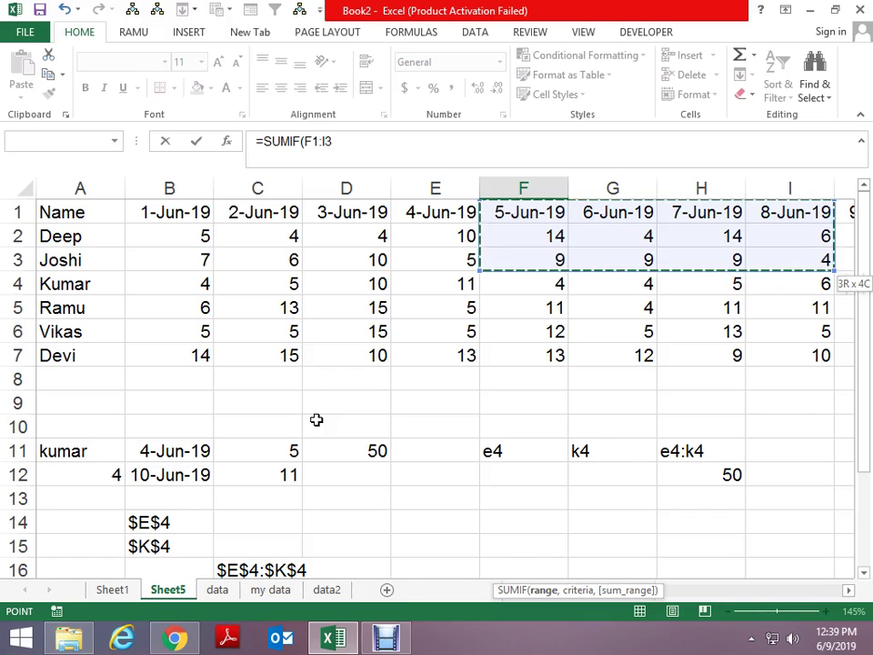
Step: Abandon the SUMIF in F17 and clear the #NAME? error from E17
key("Escape")
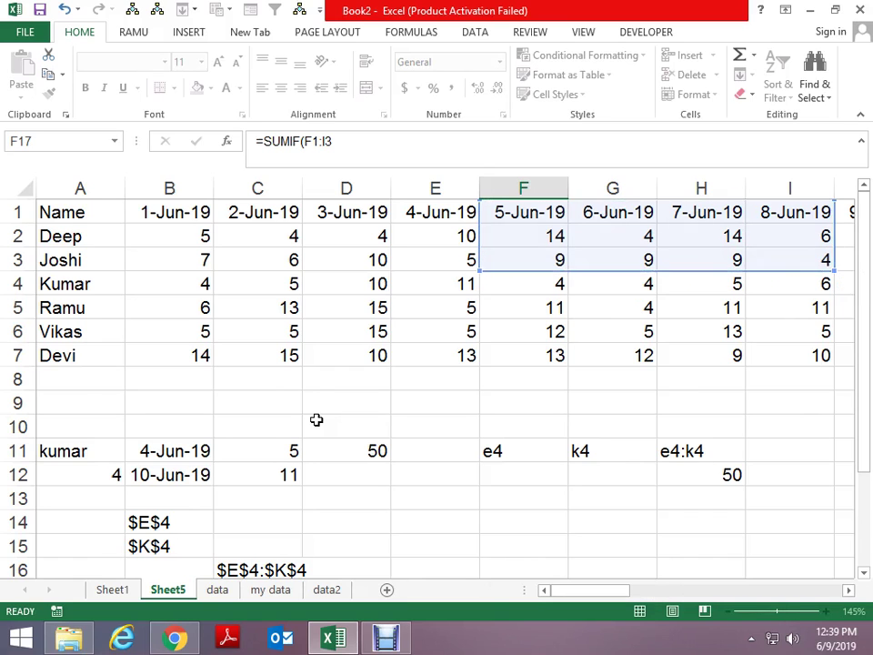
key("Down")
key("Down")
key("Left")
key("Up")
key("Up")
key("Delete")
key("Up")
key("Left")
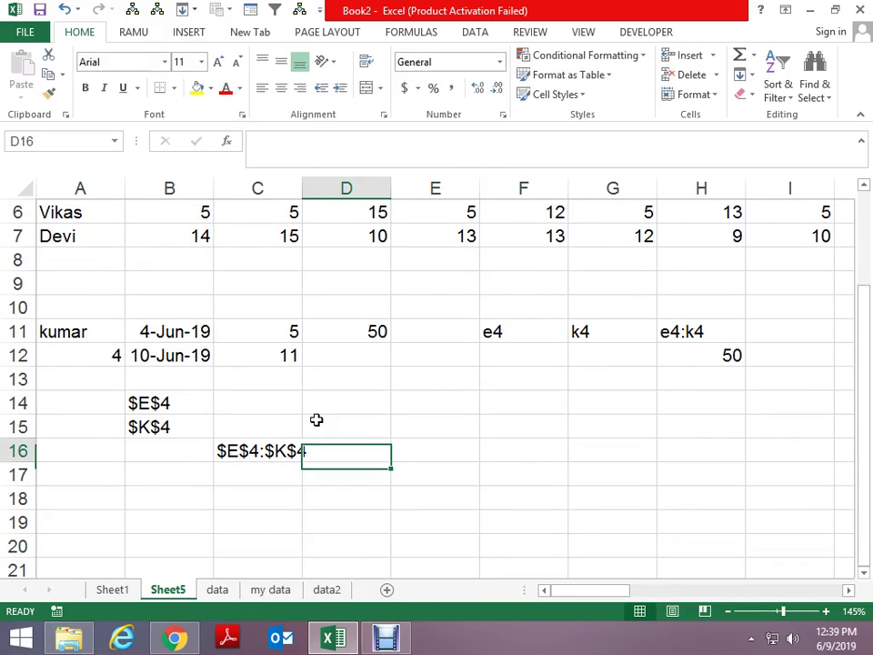
key("Left")
Step: Enter a SUM formula in C17 pointing at the range text in C16
key("alt")
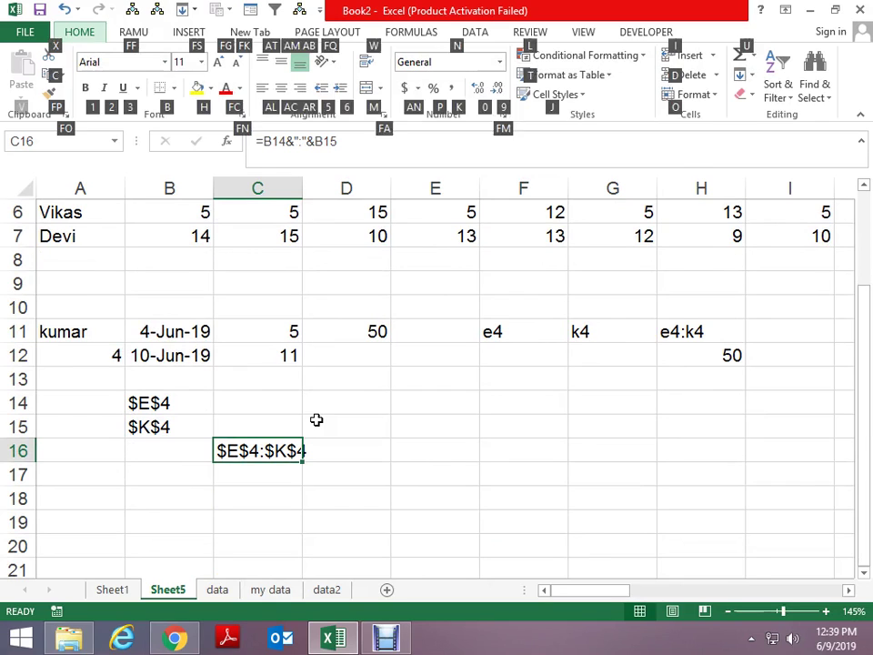
key("alt")
key("Down")
type("=i")
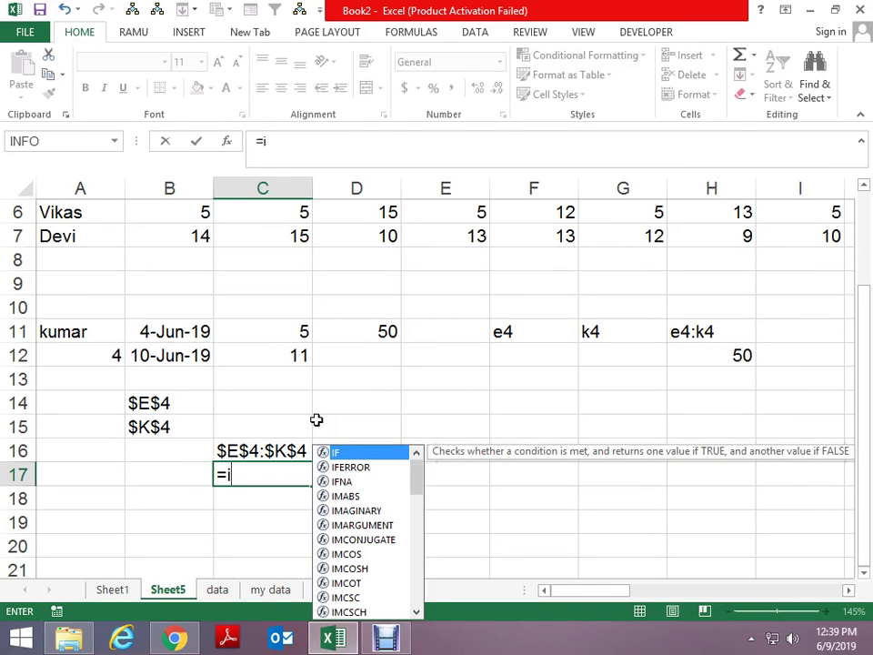
key("BackSpace")
type("sum")
key("Tab")
key("Up")
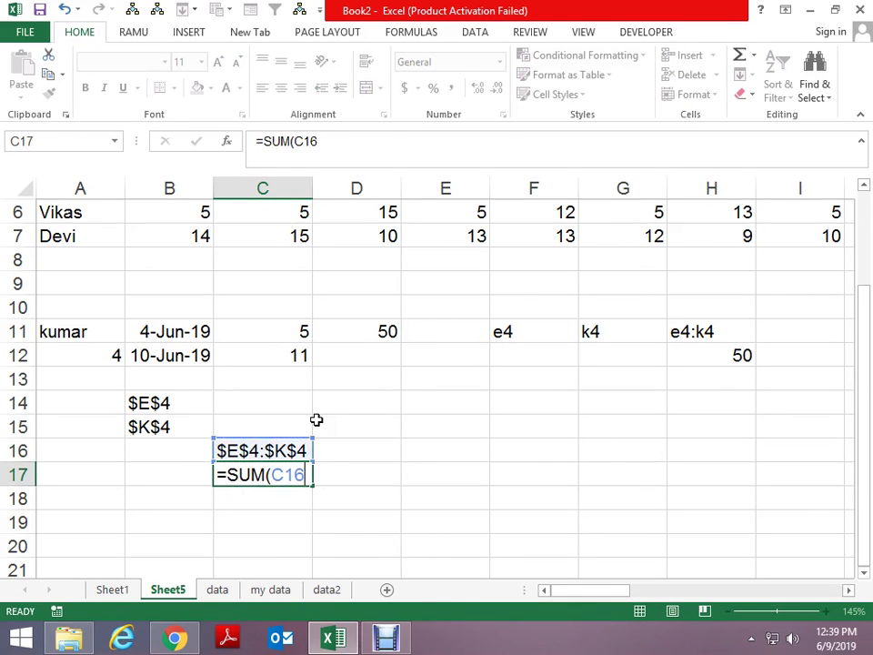
key("ctrl+Return")
Step: Wrap C16 in INDIRECT so C17 reads =SUM(INDIRECT(C16)) and returns 50
key("F2")
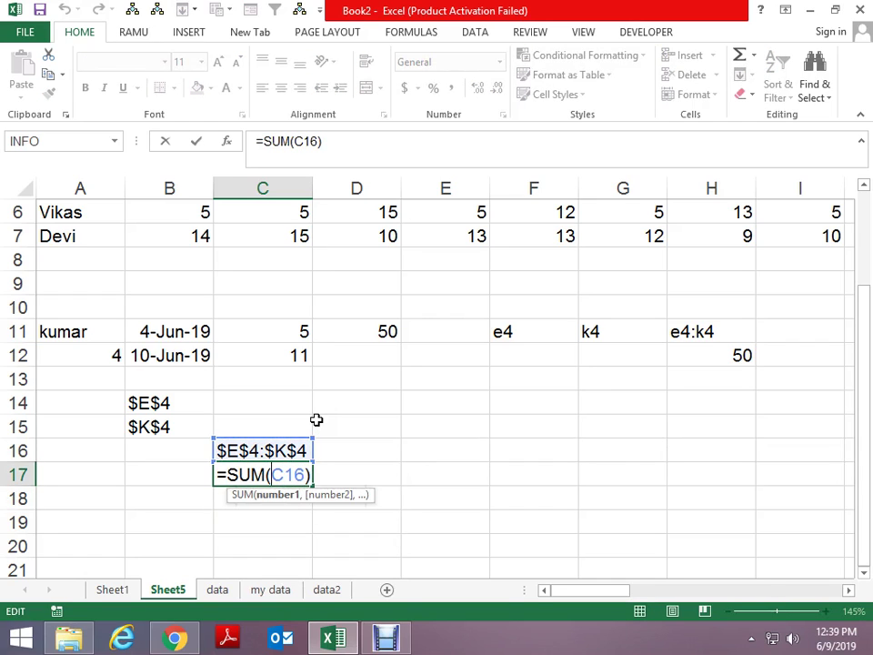
type("ind")
key("Down")
key("Tab")
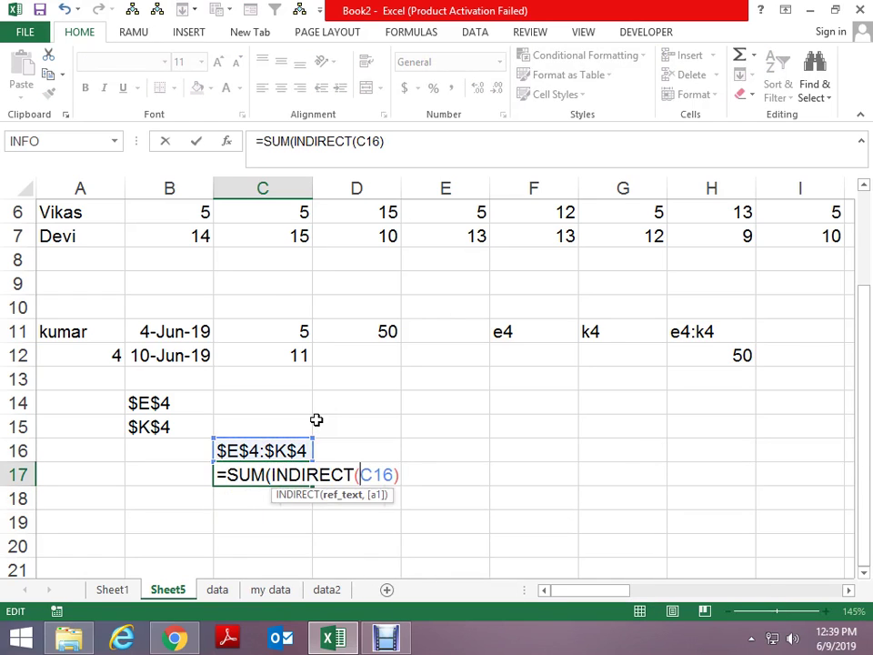
key("ctrl+Return")
Step: Change the name criterion in A11 to the person in row 6
key("Up")
key("Up")
key("Up")
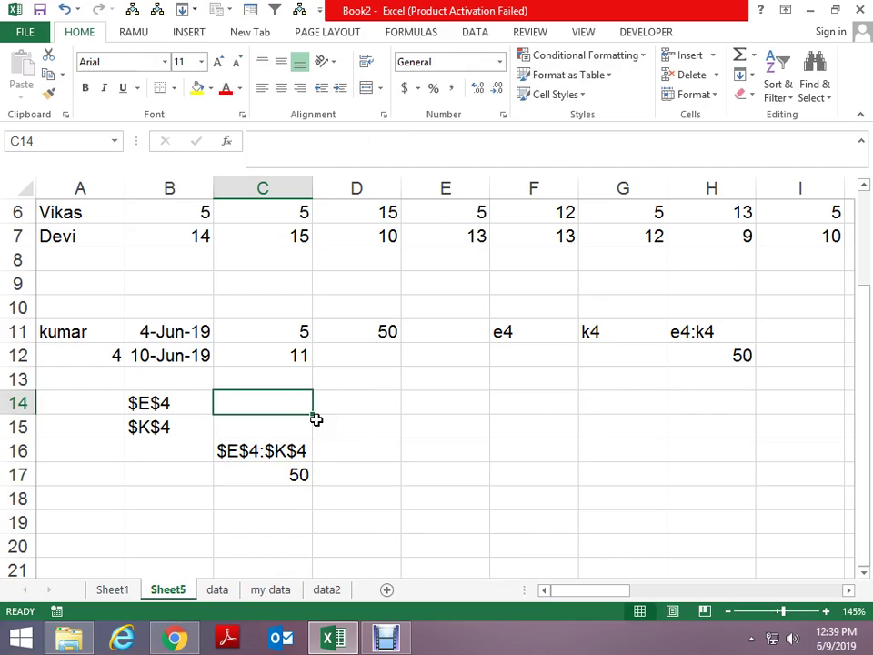
key("Up")
key("Left")
key("Left")
key("Down")
key("Up")
type("vik")
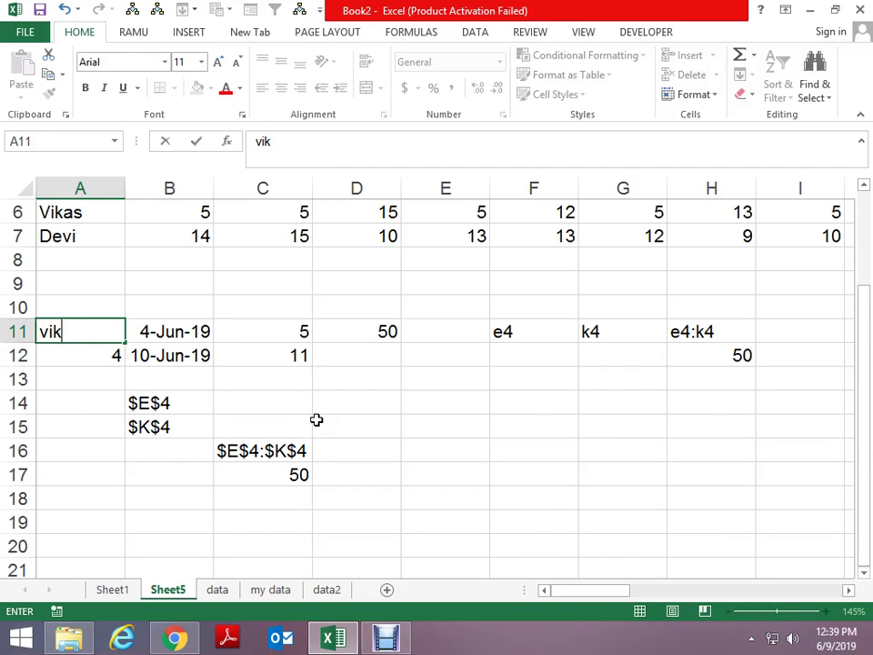
type("as")
key("ctrl+Return")
Step: Set the start date in B11 to 1 Jun 2019 and the end date in B12 to 6/4/2019
key("Right")
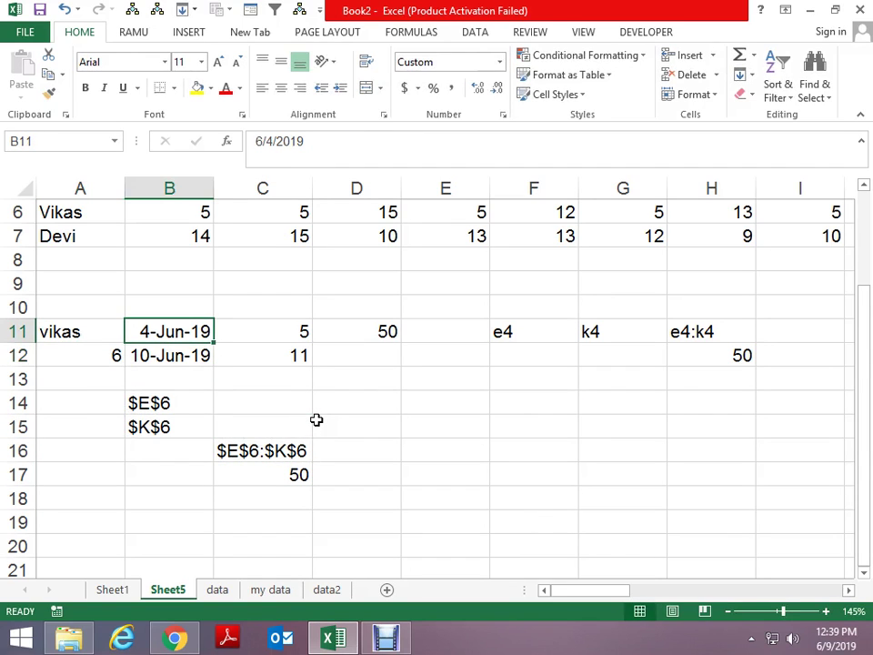
type("1 jun 2")
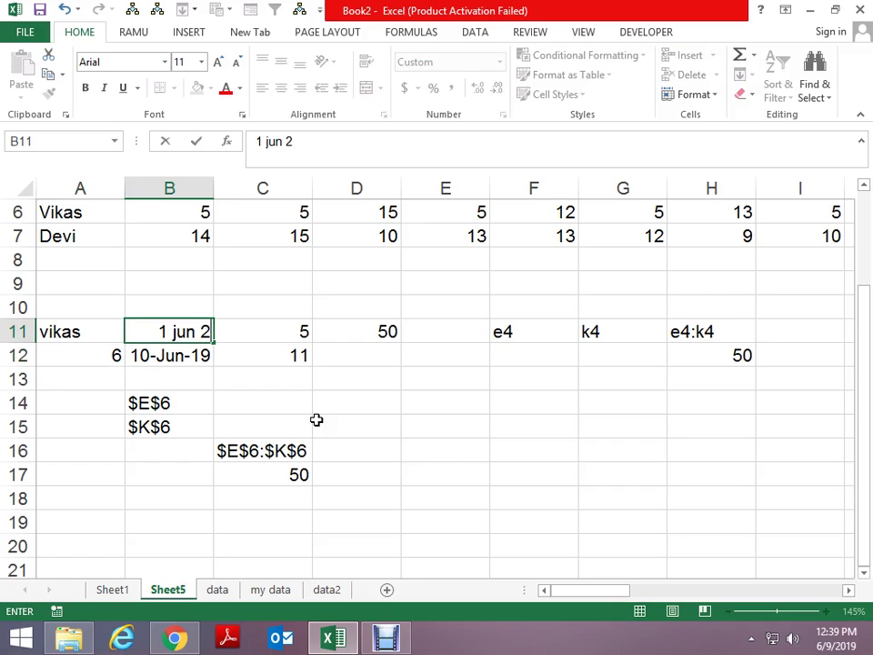
type("019")
key("Return")
key("F2")
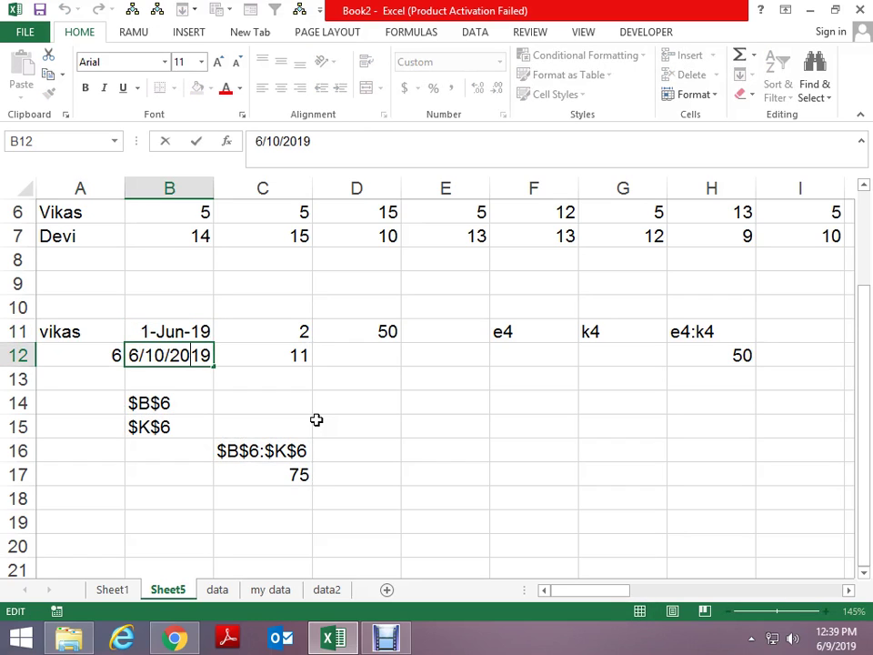
key("Left")
key("Left")
key("Left")
key("Left")
key("Left")
key("BackSpace")
key("BackSpace")
type("4")
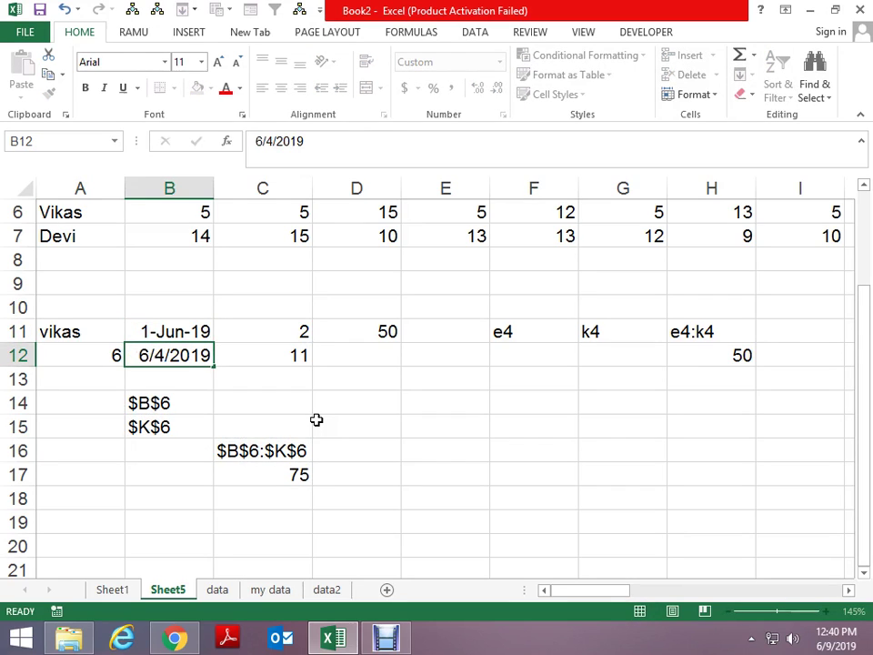
key("Return")
Step: Check C17's recalculated total and select B6:E6 to confirm it sums to 30
key("Right")
key("Down")
key("Down")
key("Down")
key("Down")
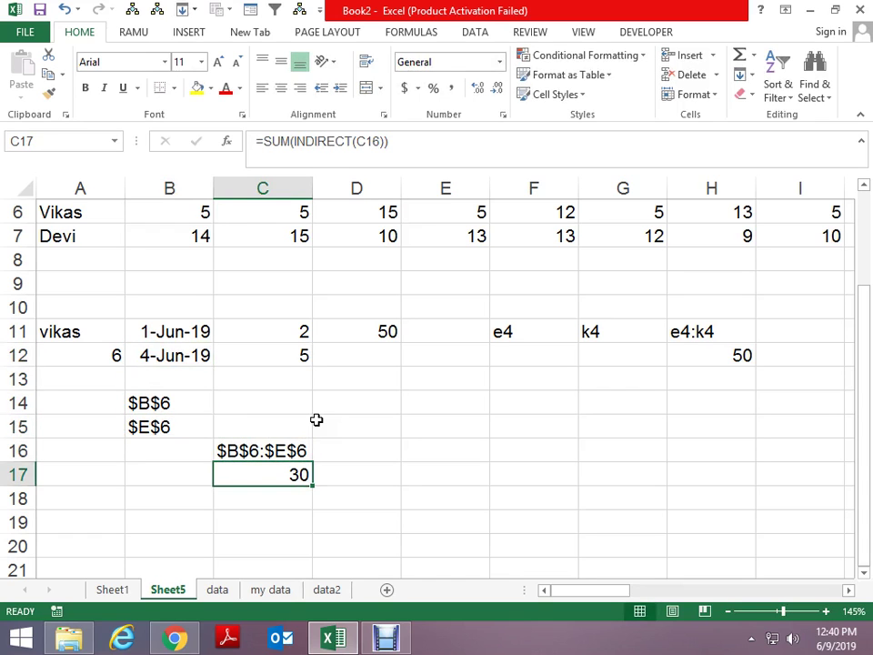
key("Up")
key("Up")
key("Up")
key("Up")
key("Up")
key("Up")
key("Left")
key("Left")
key("Up")
key("Up")
key("Up")
key("Down")
key("Down")
key("Down")
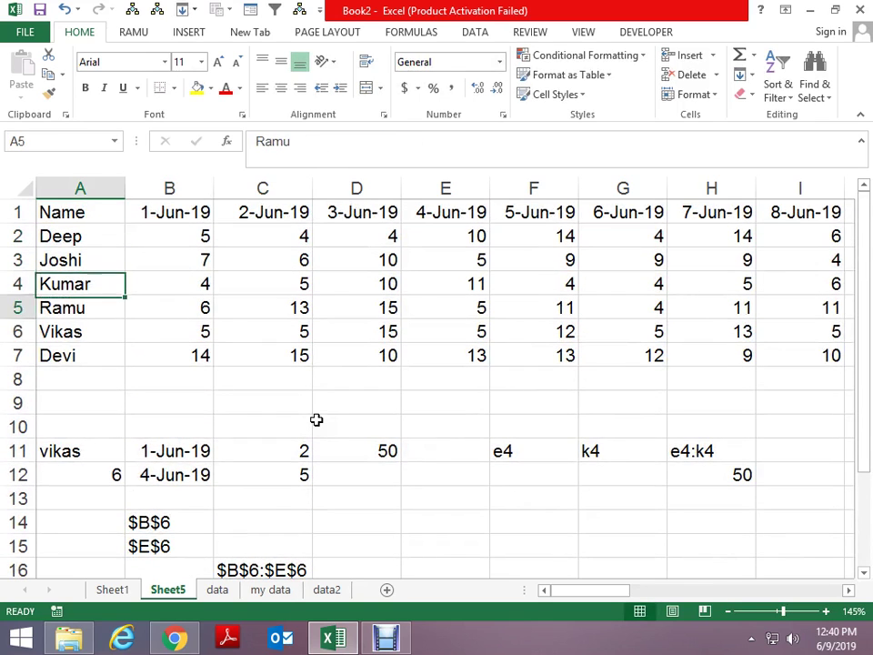
key("Down")
key("Right")
key("shift+Right")
key("shift+Right")
key("shift+Right")
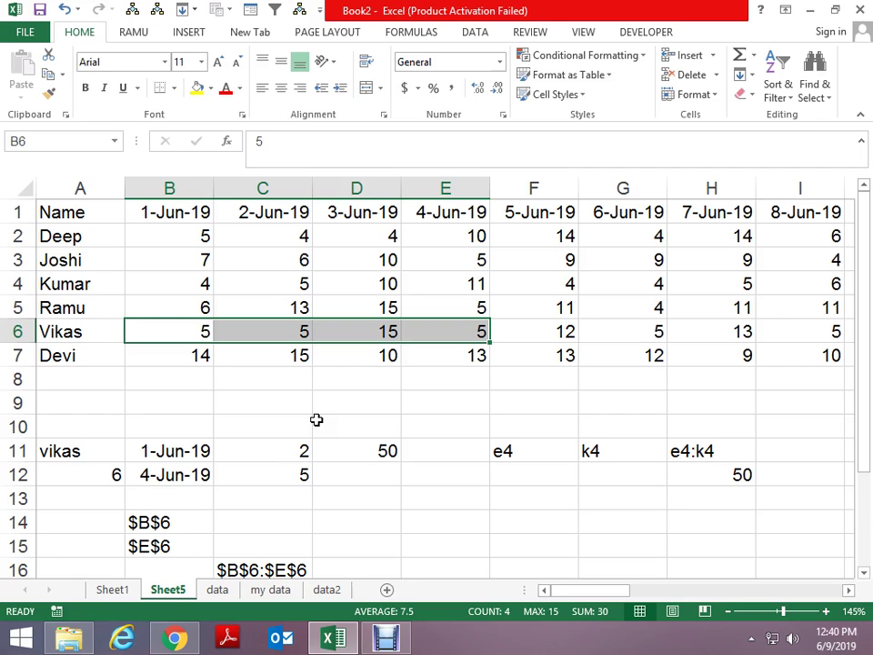
Step: Return from the data table to the helper and criteria cells below it
key("Down")
key("Down")
key("Down")
key("Down")
key("Right")
key("Right")
key("Down")
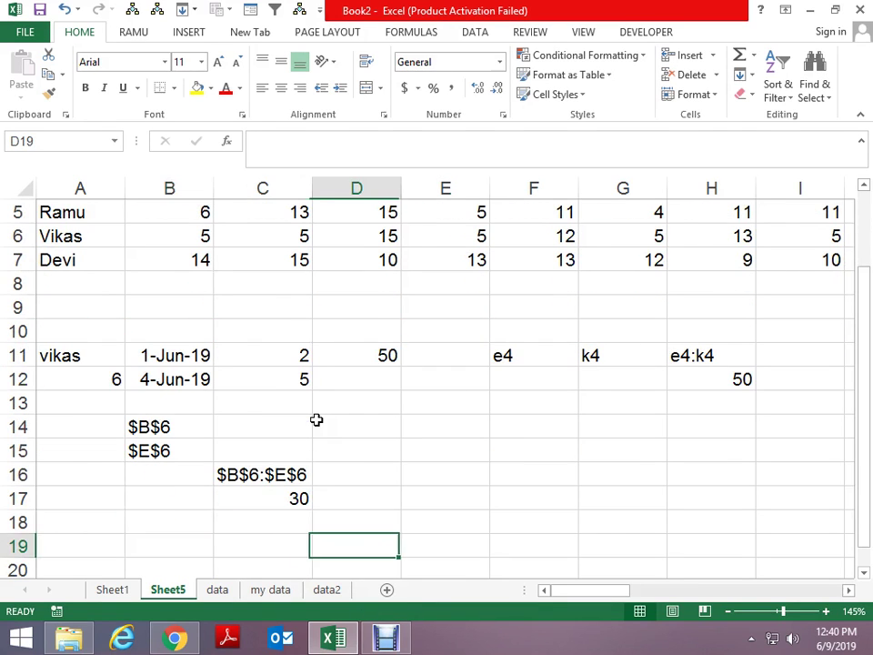
key("Up")
key("Up")
key("Up")
key("Left")
key("Up")
key("Up")
key("Up")
key("Left")
key("Left")
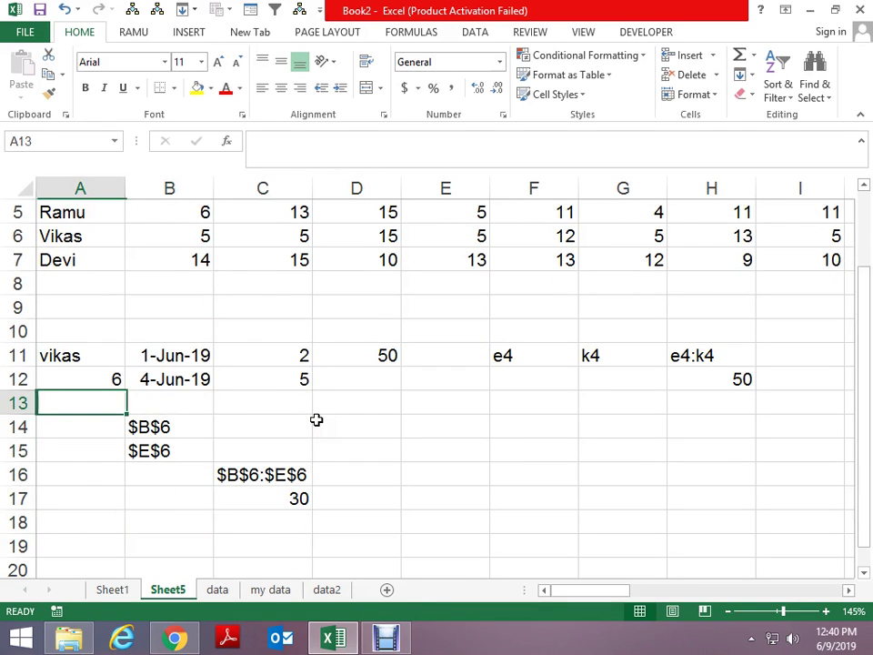
key("Up")
key("Up")
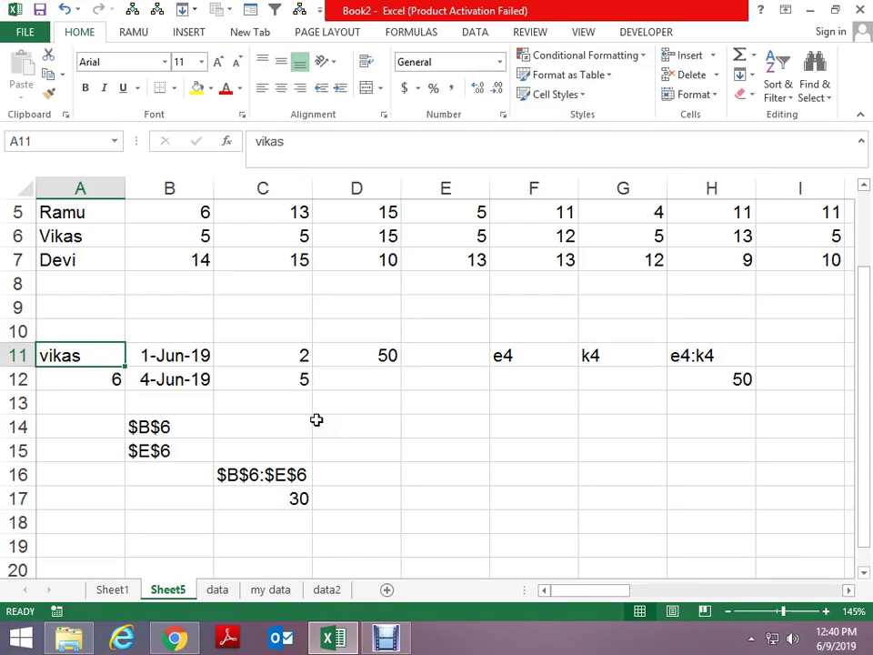
Step: Copy the B14&":"&B15 expression from C16's formula
key("Right")
key("Right")
key("Down")
key("Down")
key("Down")
key("Down")
key("Down")
key("Down")
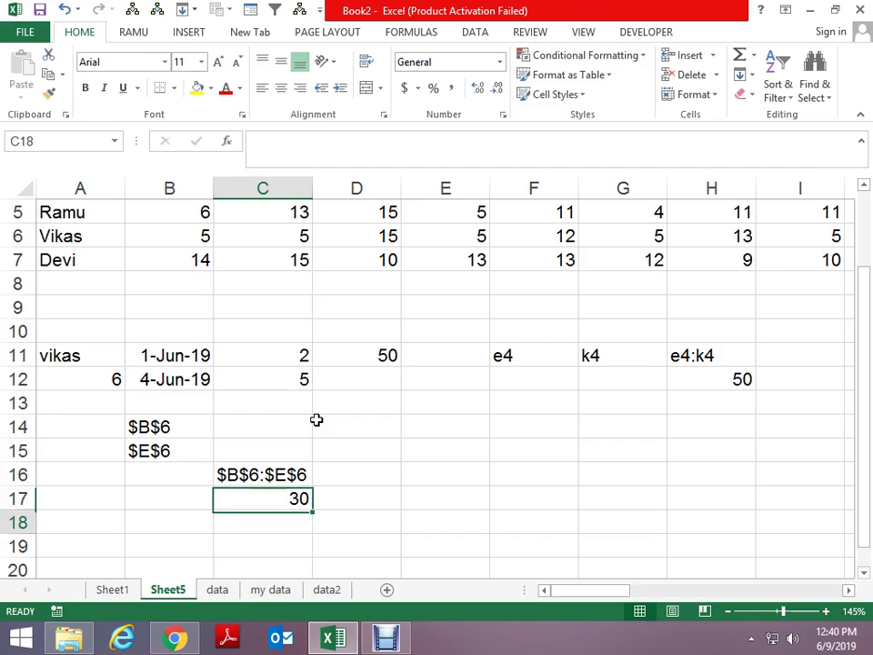
key("F2")
key("Escape")
key("Up")
key("F2")
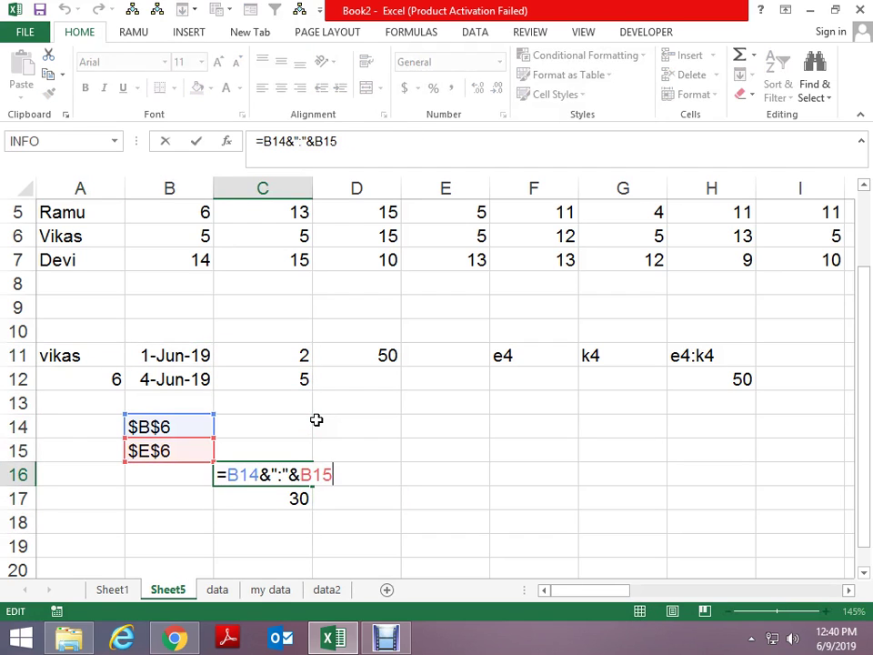
key("shift+Home")
key("ctrl+c")
key("Escape")
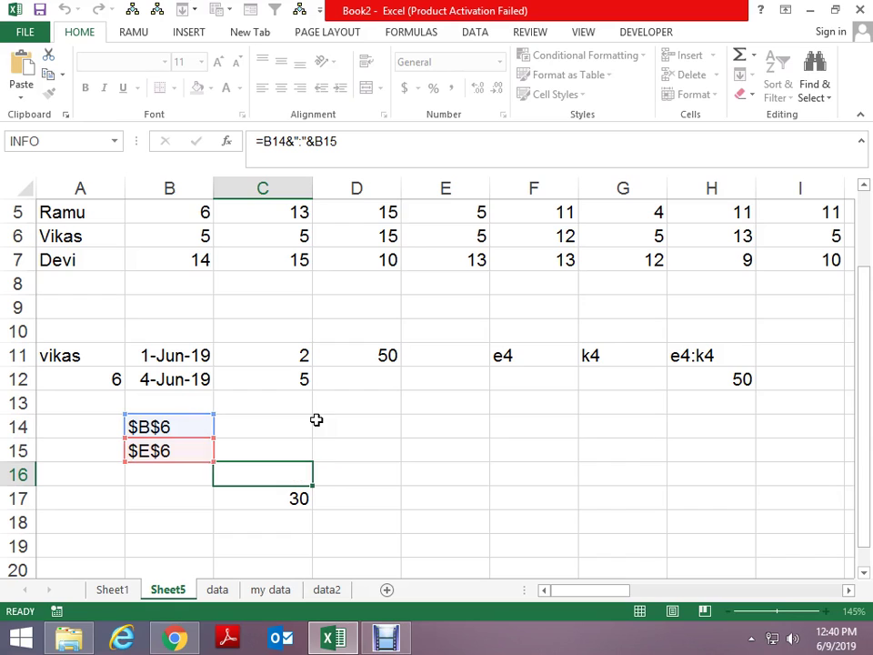
Step: Replace C16 in C17's formula with it, giving =SUM(INDIRECT(B14&":"&B15))
key("Down")
key("F2")
key("Left")
key("Left")
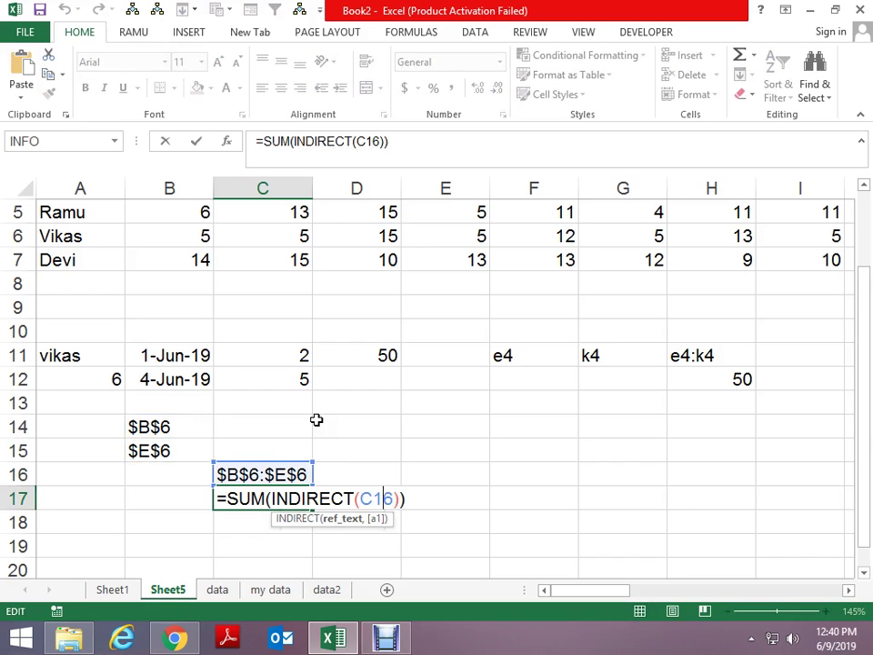
key("BackSpace")
key("BackSpace")
key("BackSpace")
key("ctrl+v")
key("ctrl+Return")
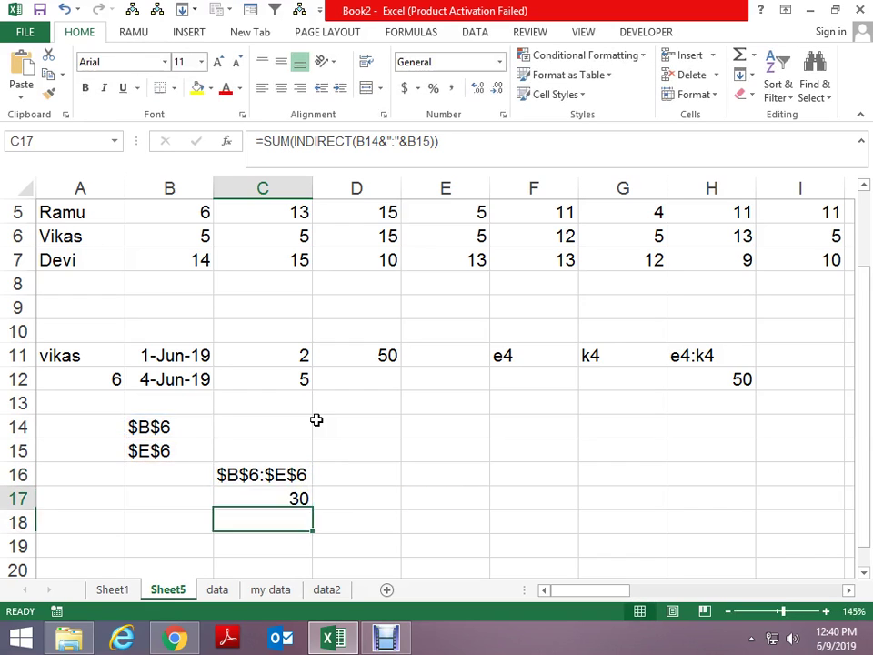
key("F2")
key("Escape")
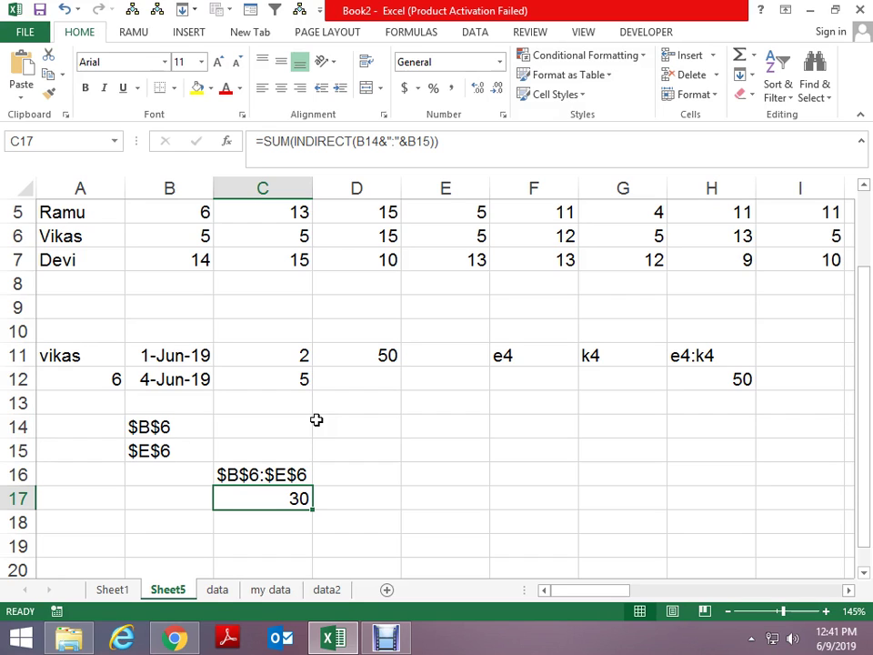
Step: Replace the B15 reference in C17's formula with ADDRESS(A12,C12) from B15
key("F2")
key("Escape")
key("Up")
key("Up")
key("Left")
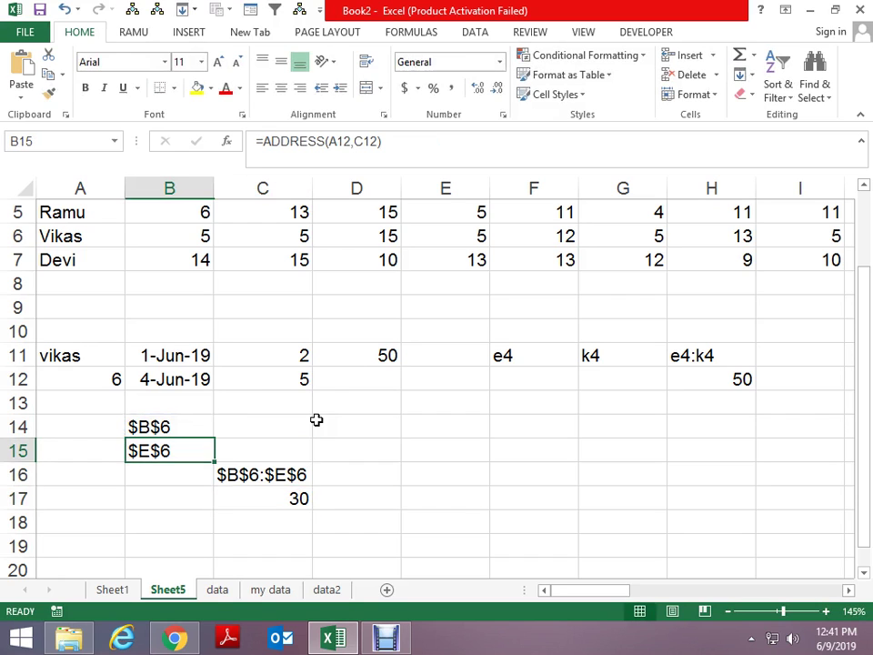
key("F2")
key("shift+Home")
key("shift+Right")
key("Escape")
key("Down")
key("Down")
key("Right")
key("F2")
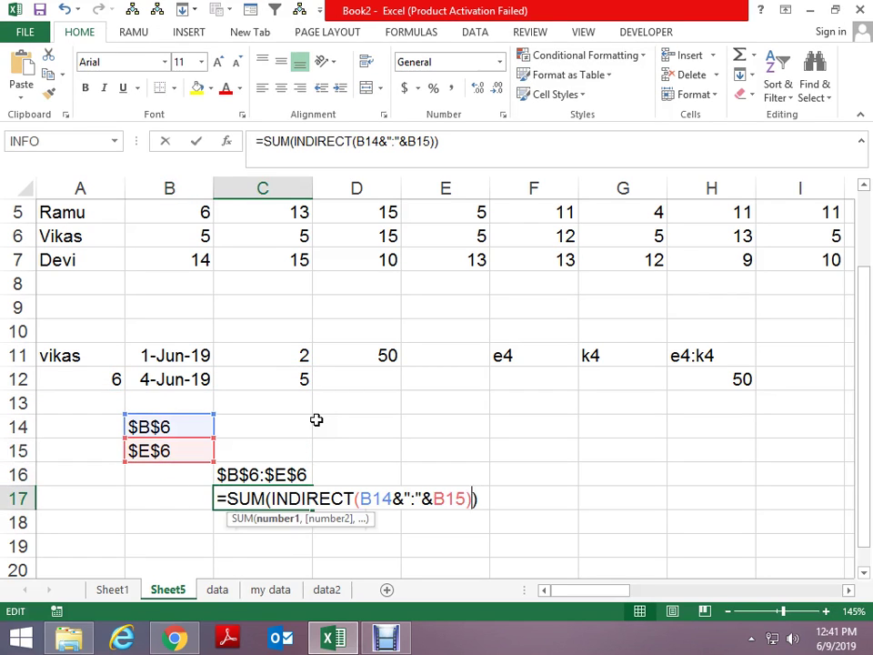
key("Left")
key("Left")
key("Left")
key("Delete")
key("Delete")
key("Delete")
key("ctrl+v")
key("ctrl+Return")
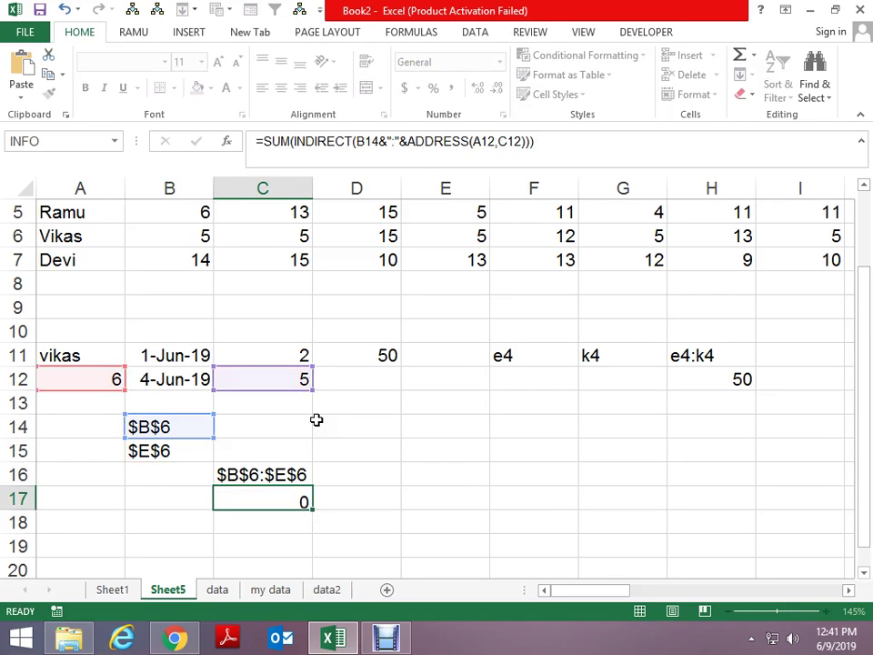
key("F2")
key("Escape")
Step: Replace the B14 reference in C17 with ADDRESS(A12,C11), keeping the total at 30
key("Up")
key("Left")
key("Up")
key("Up")
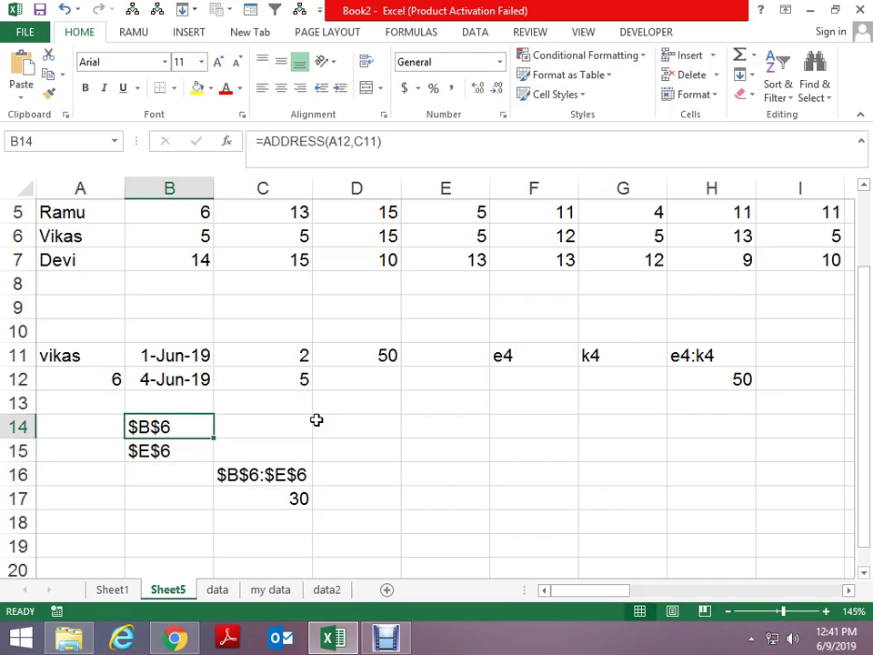
key("F2")
key("Escape")
key("F2")
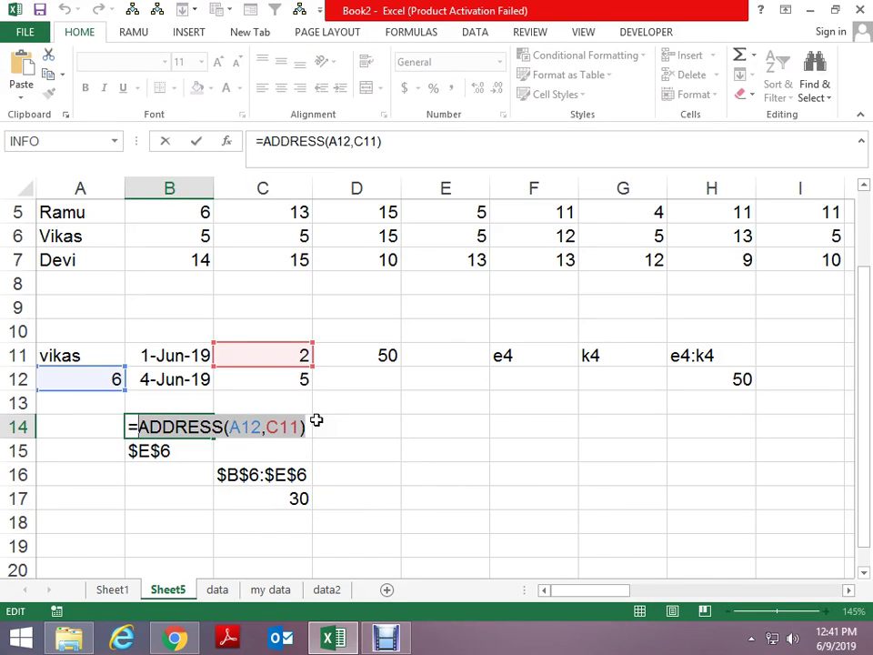
key("Escape")
key("Down")
key("Down")
key("Down")
key("Right")
key("F2")
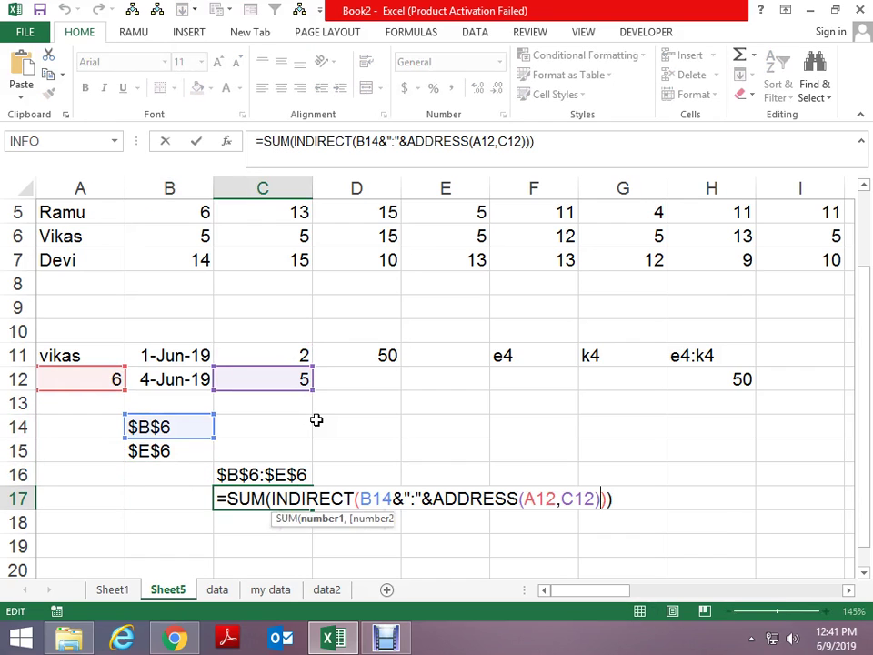
key("Left")
key("Left")
key("Left")
key("Left")
key("Left")
key("Left")
key("Left")
key("Left")
key("Left")
key("BackSpace")
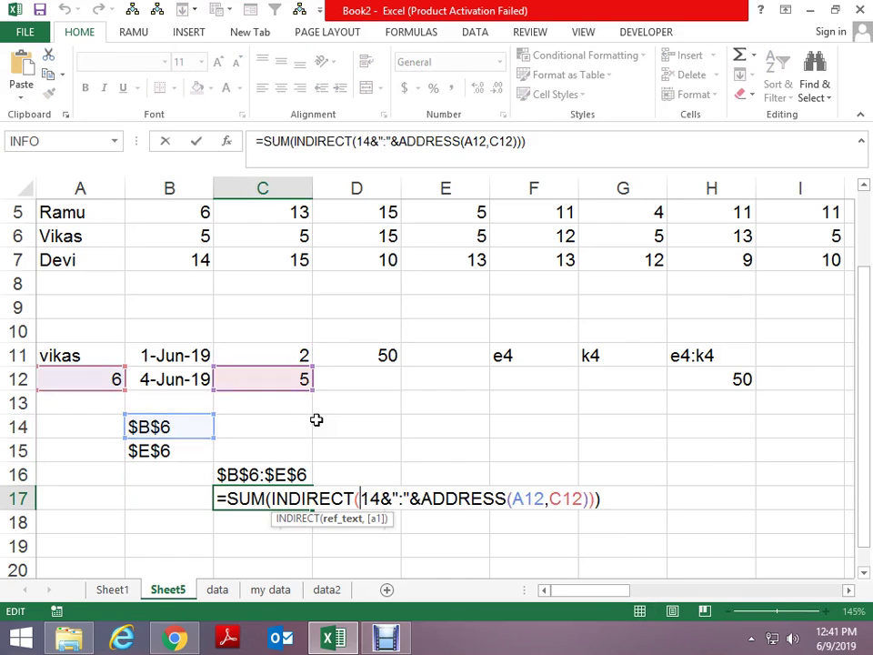
key("Delete")
key("Delete")
type("ADDRESS(A12,C11)")
key("ctrl+Return")
key("F2")
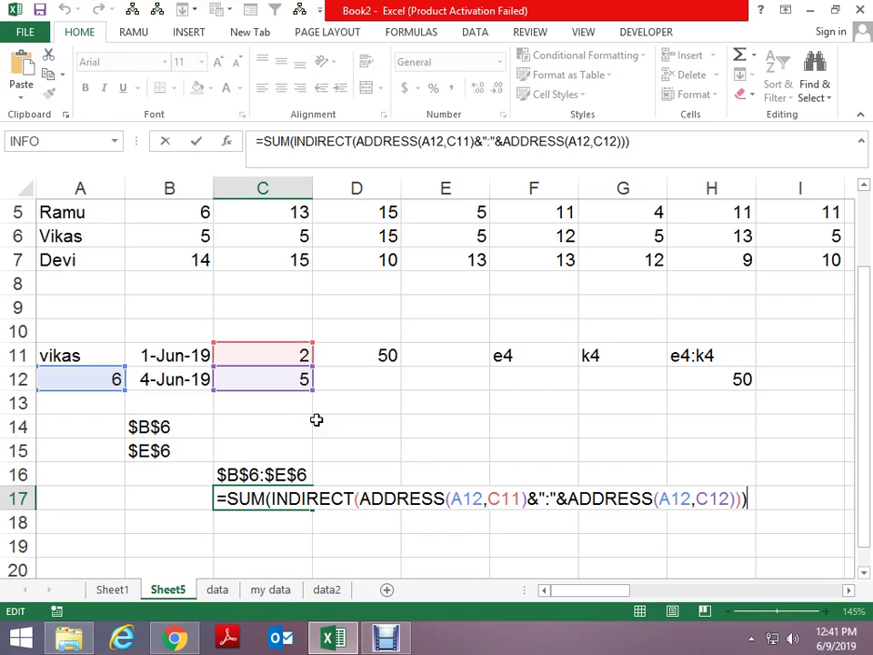
key("ctrl+Return")
Step: Replace C12 in C17's second ADDRESS with MATCH(B12,$A$1:$AE$1,0)
key("Up")
key("Up")
key("Up")
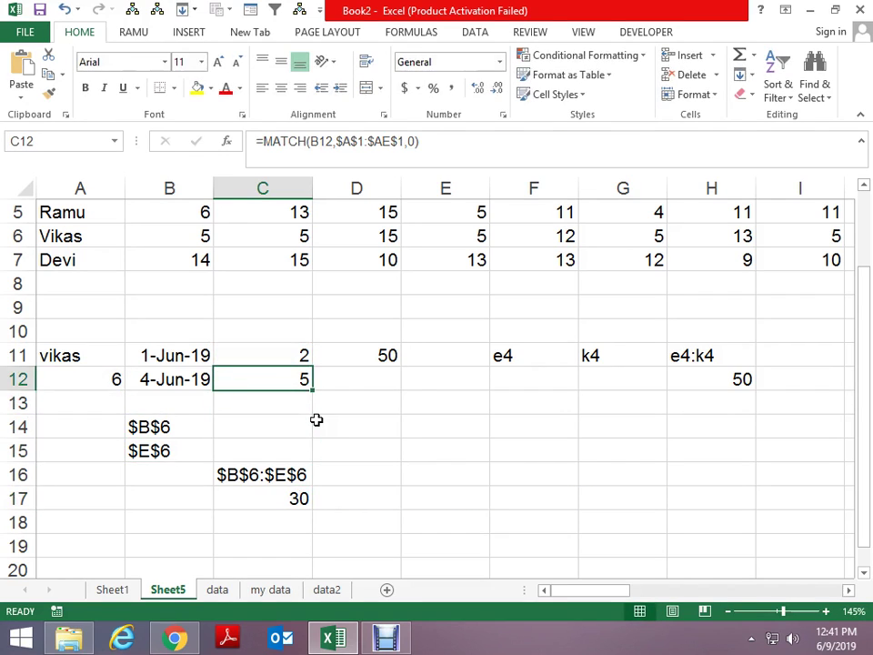
key("F2")
key("shift+Left")
key("shift+Left")
key("shift+Left")
key("shift+Left")
key("shift+Left")
key("shift+Left")
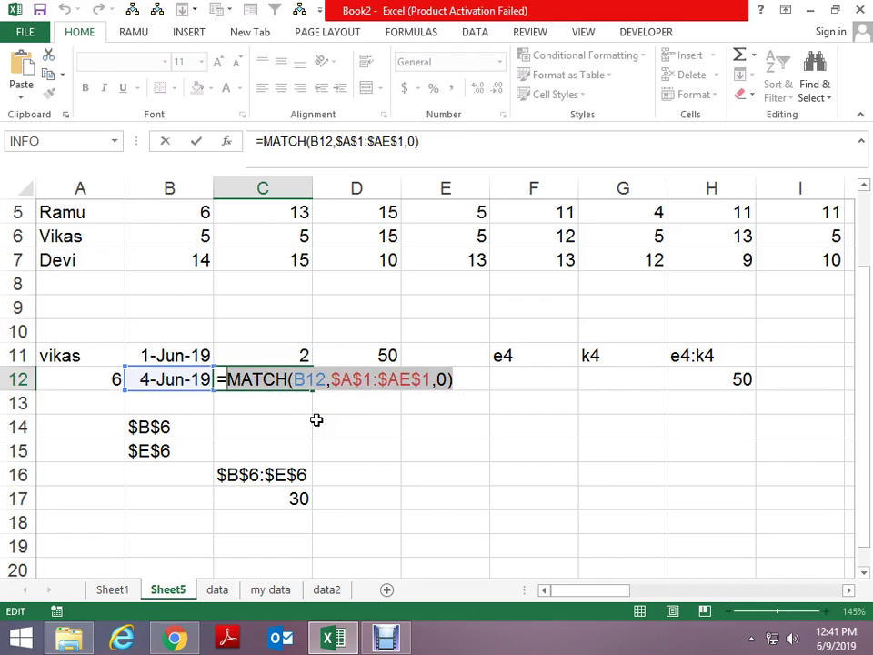
key("Return")
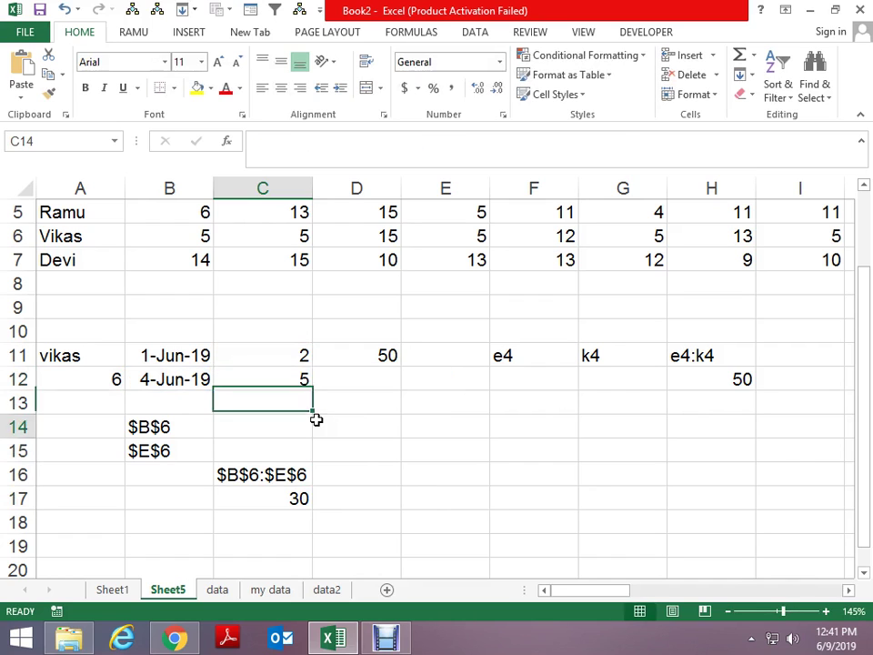
key("Down")
key("Down")
key("Down")
key("F2")
key("Left")
key("Left")
key("Left")
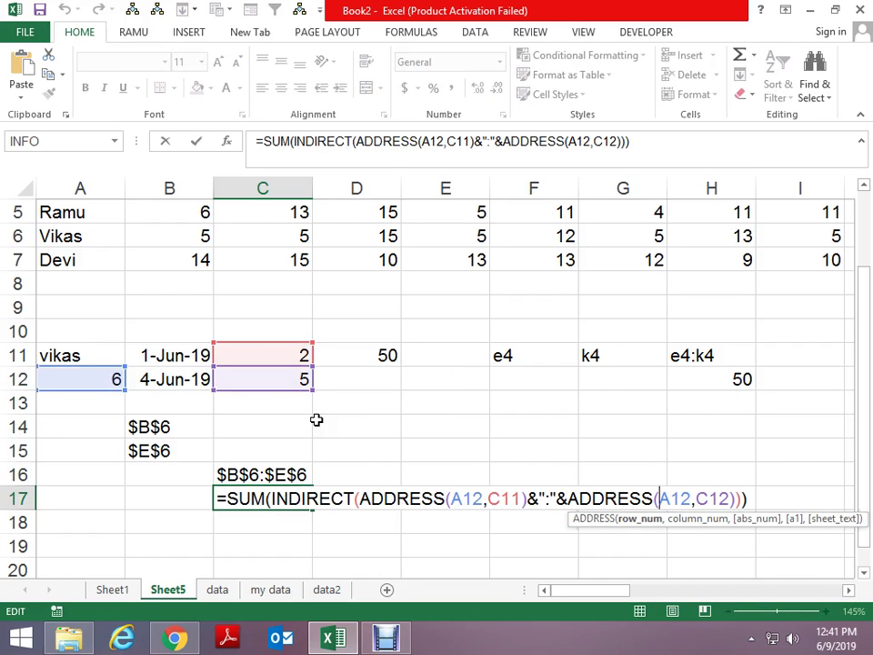
key("Left")
key("BackSpace")
key("Delete")
key("Delete")
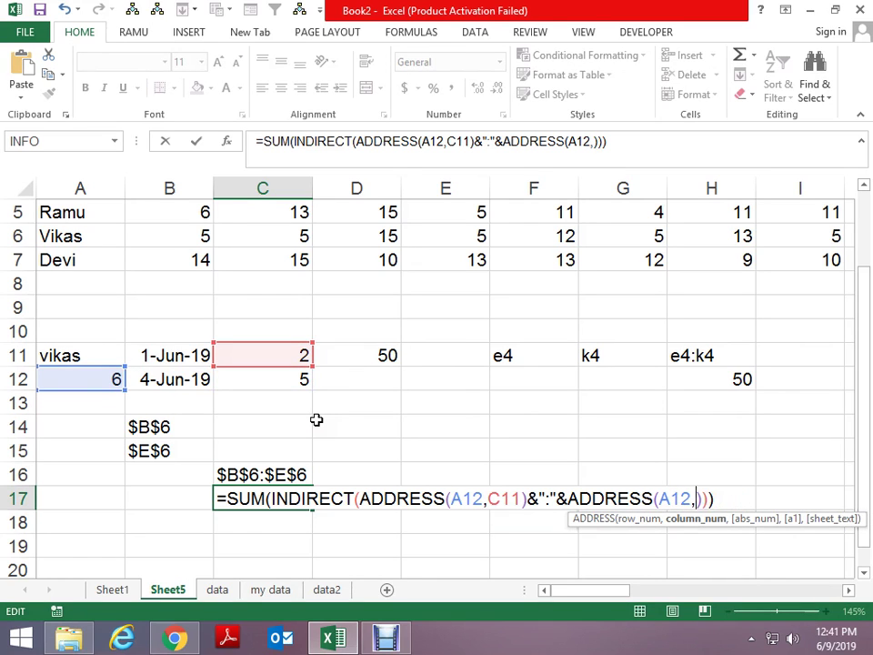
key("ctrl+v")
key("Return")
Step: Replace C11 in C17's first ADDRESS with MATCH(B11,$A$1:$AE$1,0), still totalling 30
key("Up")
key("Up")
key("Up")
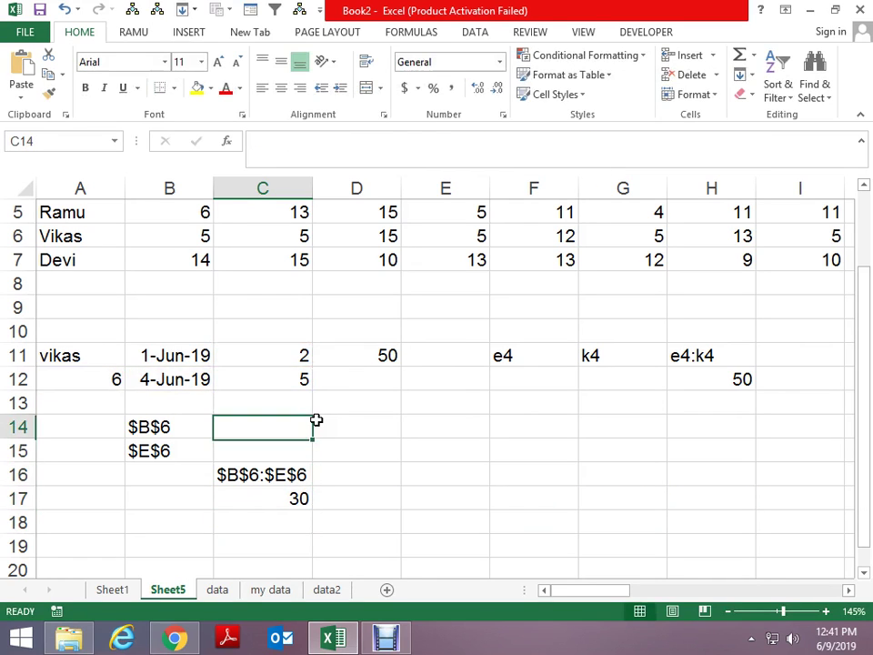
key("Up")
key("Up")
key("Up")
key("F2")
key("ctrl+shift+Left")
key("ctrl+shift+Left")
key("ctrl+shift+Left")
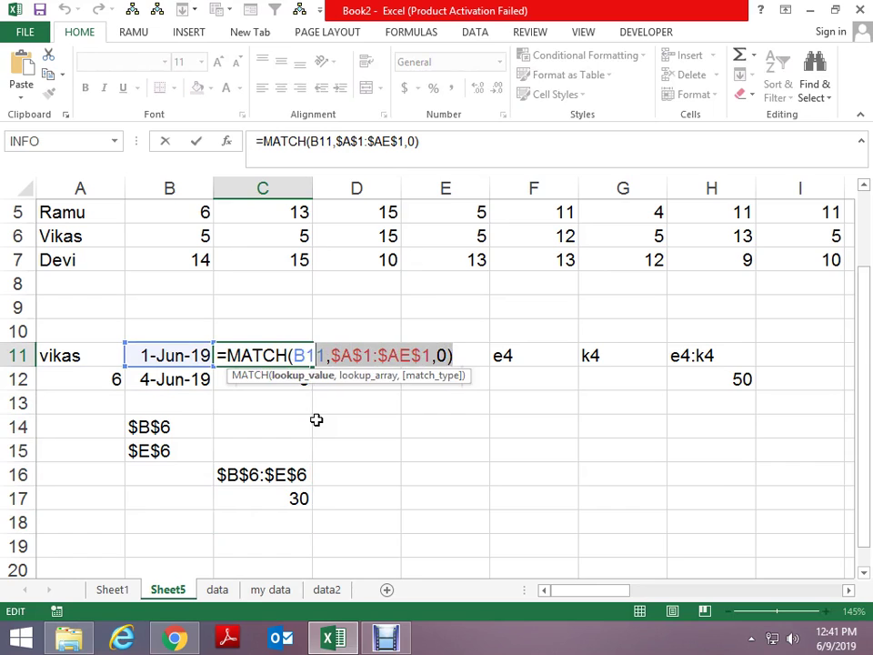
key("ctrl+shift+Left")
key("ctrl+shift+Left")
key("ctrl+c")
key("Escape")
key("Down")
key("Down")
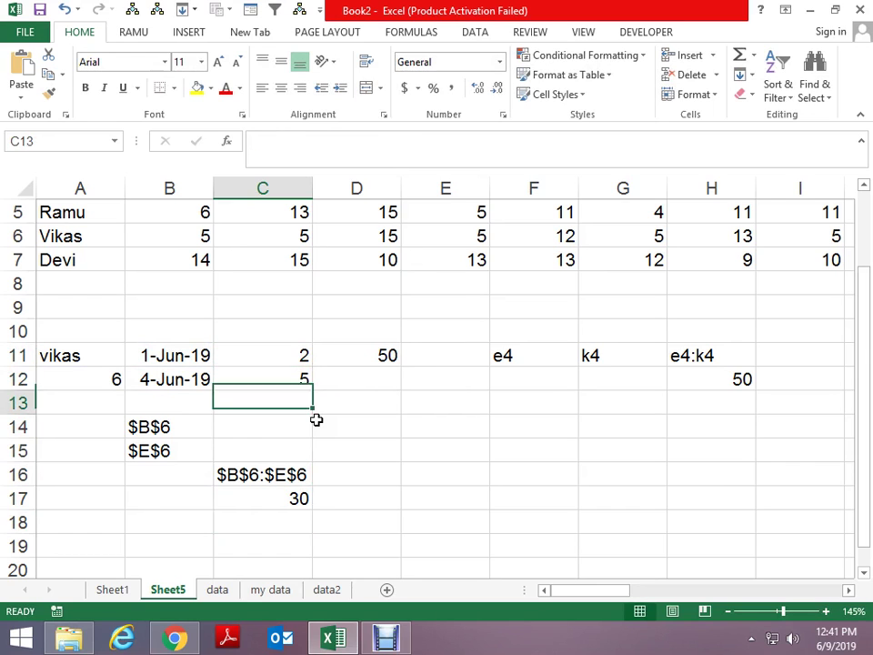
key("Down")
key("Down")
key("Down")
key("Down")
key("F2")
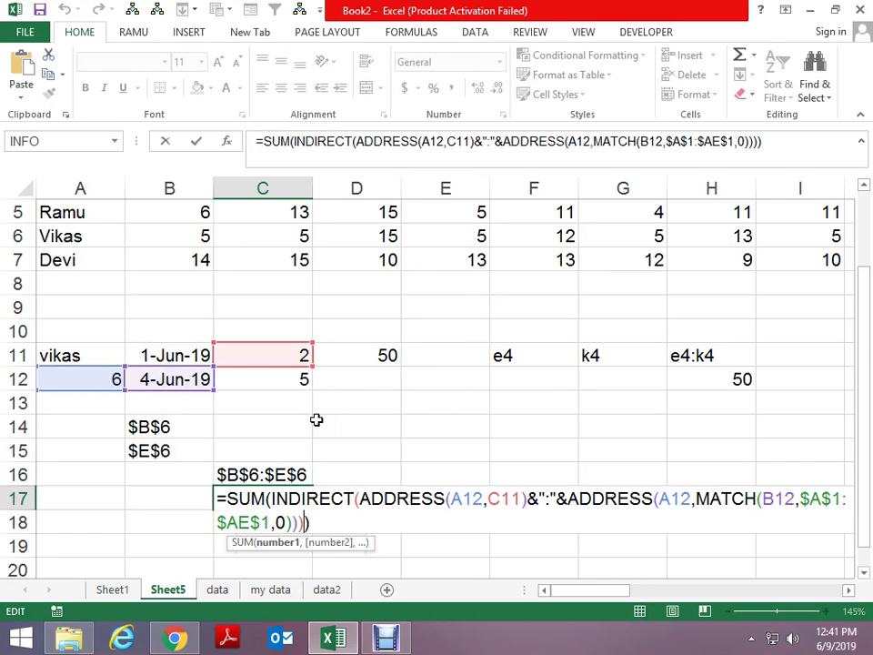
key("Left")
key("Left")
key("Left")
key("Left")
key("Left")
key("Left")
key("Left")
key("Left")
key("Left")
key("Left")
key("Left")
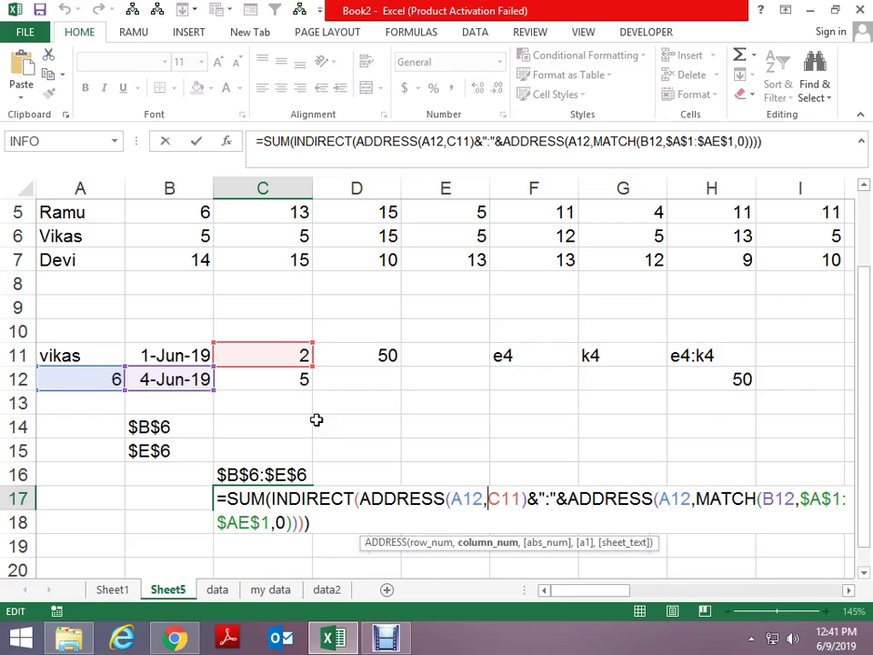
key("BackSpace")
key("BackSpace")
key("BackSpace")
type("1")
key("BackSpace")
key("ctrl+v")
key("ctrl+Return")
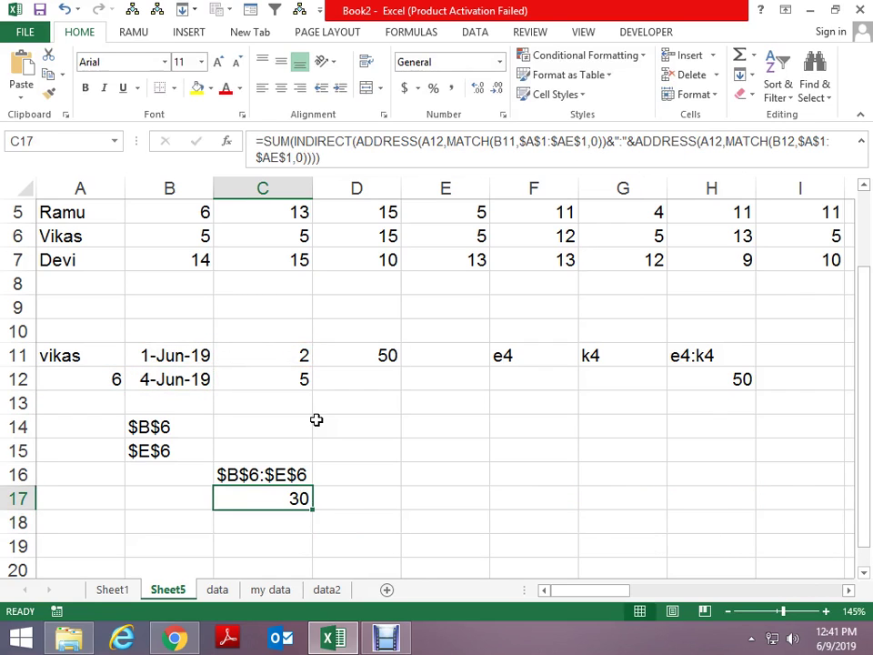
key("F2")
key("ctrl+Return")
key("Up")
key("Up")
key("Up")
key("Up")
key("Up")
Step: Replace the fixed A12 row in C17's first ADDRESS with MATCH(A11,$A$1:$A$7,0)
key("Left")
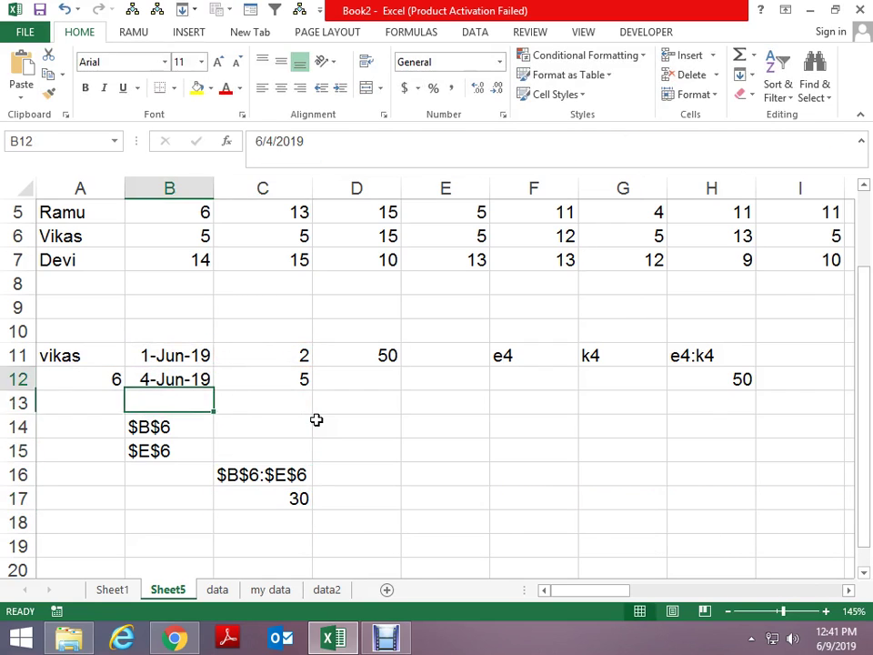
key("Left")
key("F2")
key("shift+Home")
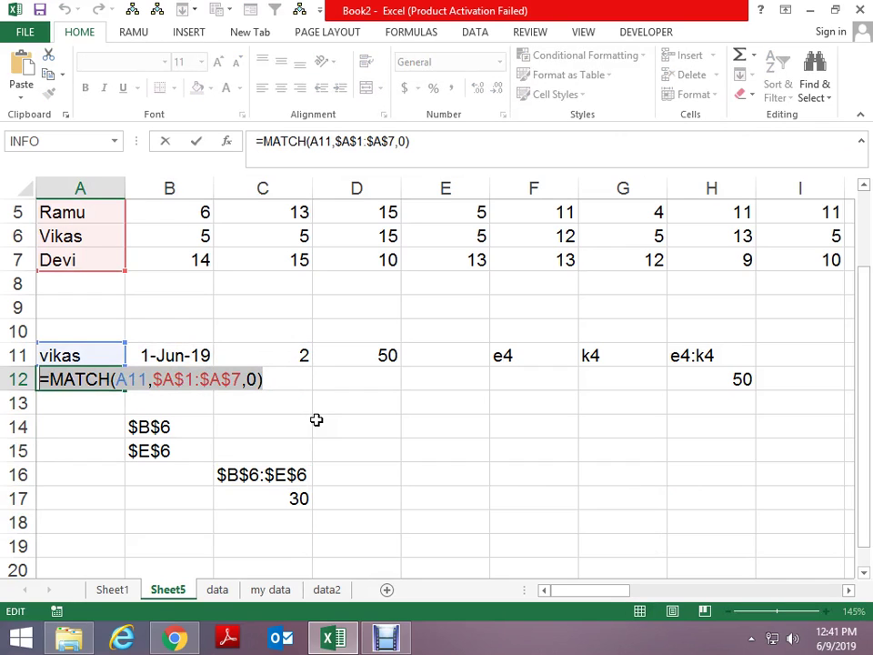
key("shift+Right")
key("ctrl+c")
key("Escape")
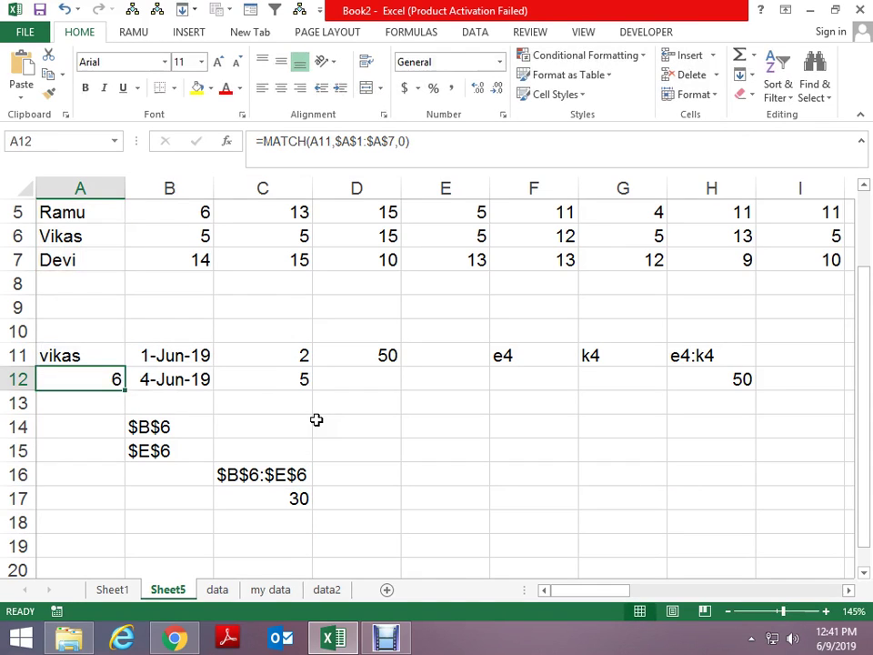
key("Down")
key("Down")
key("Down")
key("Down")
key("Right")
key("Down")
key("Right")
key("F2")
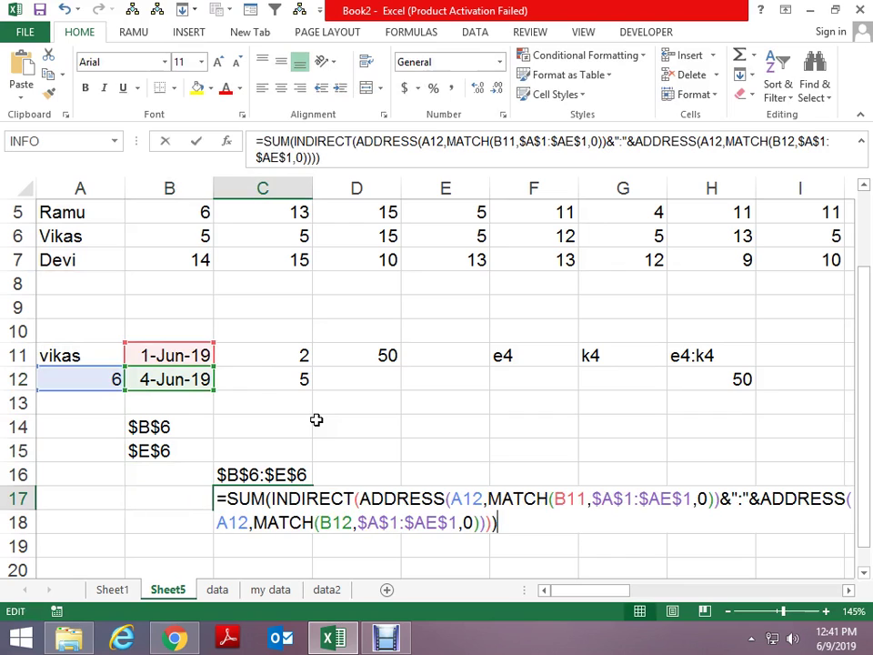
key("Home")
key("Right")
key("Right")
key("Right")
key("BackSpace")
key("Delete")
key("Delete")
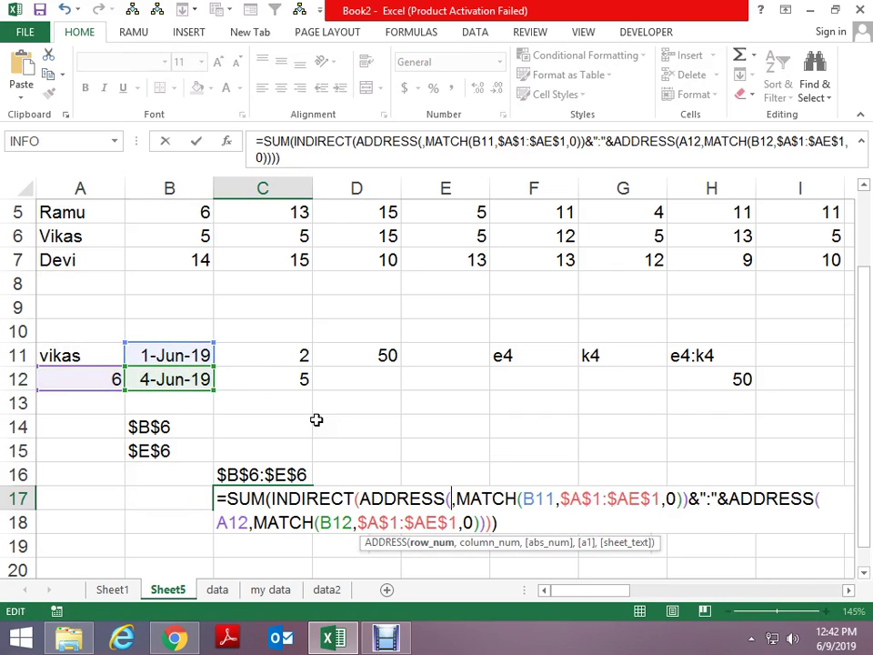
type("MATCH(A11,$A$1:$A$7,0)")
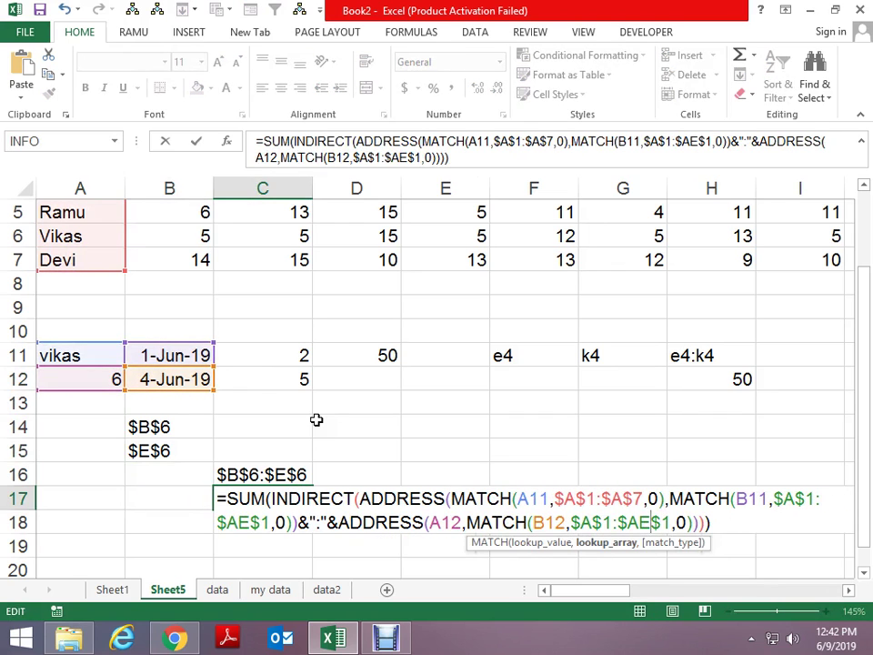
Step: Use the same A11 row lookup in the second ADDRESS, then clear the C16 helper
key("Left")
key("Left")
key("Left")
key("Right")
key("Right")
key("Delete")
key("Delete")
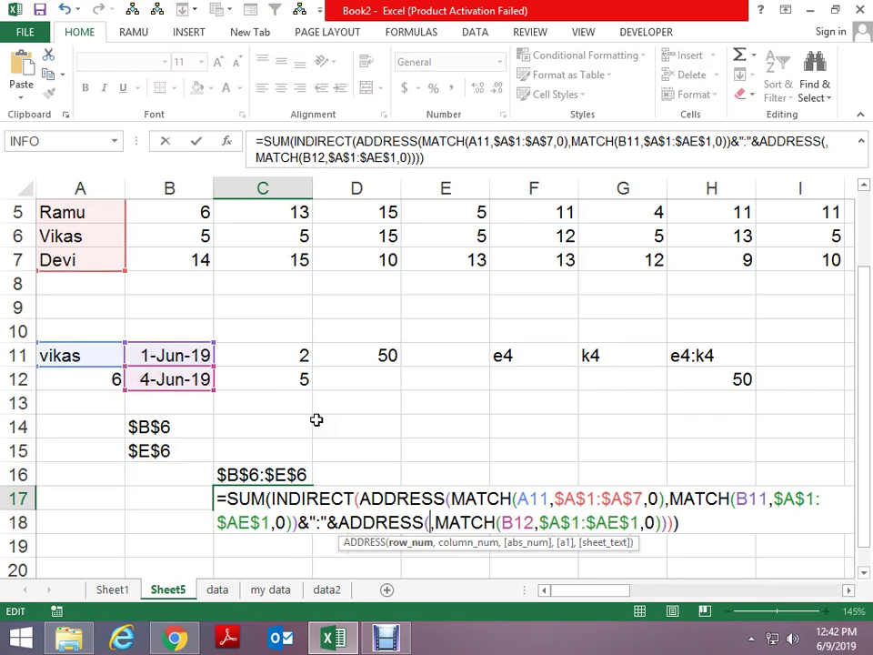
key("ctrl+v")
key("Return")
key("Up")
key("Up")
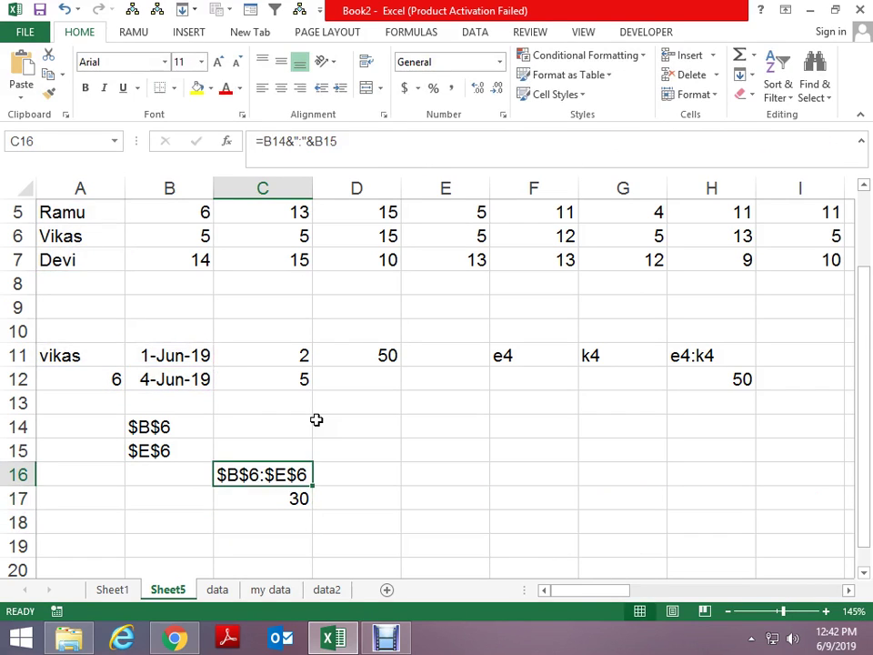
key("Delete")
key("Left")
Step: Clear the B15 and B14 helper addresses and the 6 in A12
key("Up")
key("Delete")
key("Up")
key("Delete")
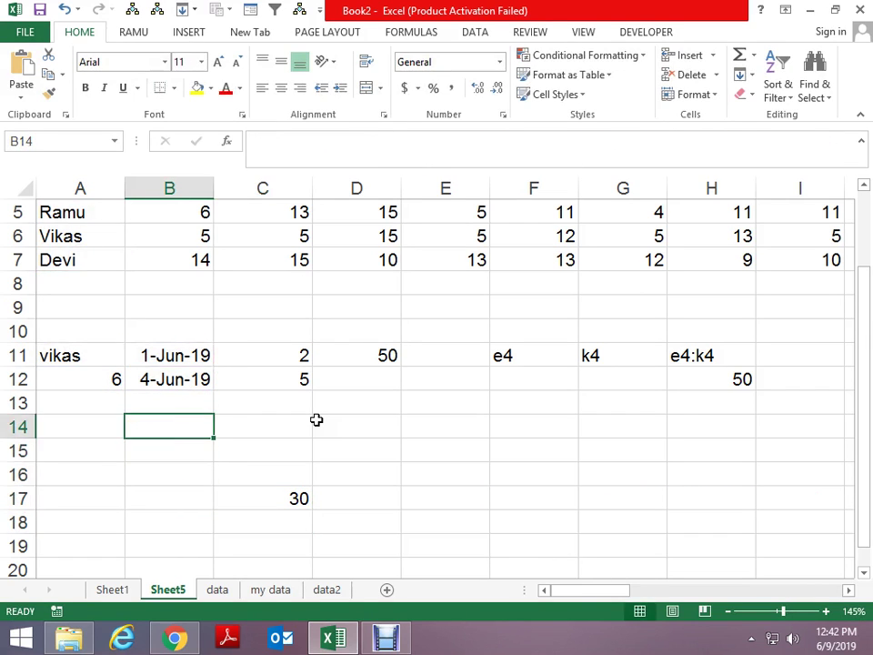
key("Up")
key("Left")
key("Up")
key("Delete")
Step: Clear the 5 in C12 and 2 in C11, confirming C17 still returns 30
key("Right")
key("Right")
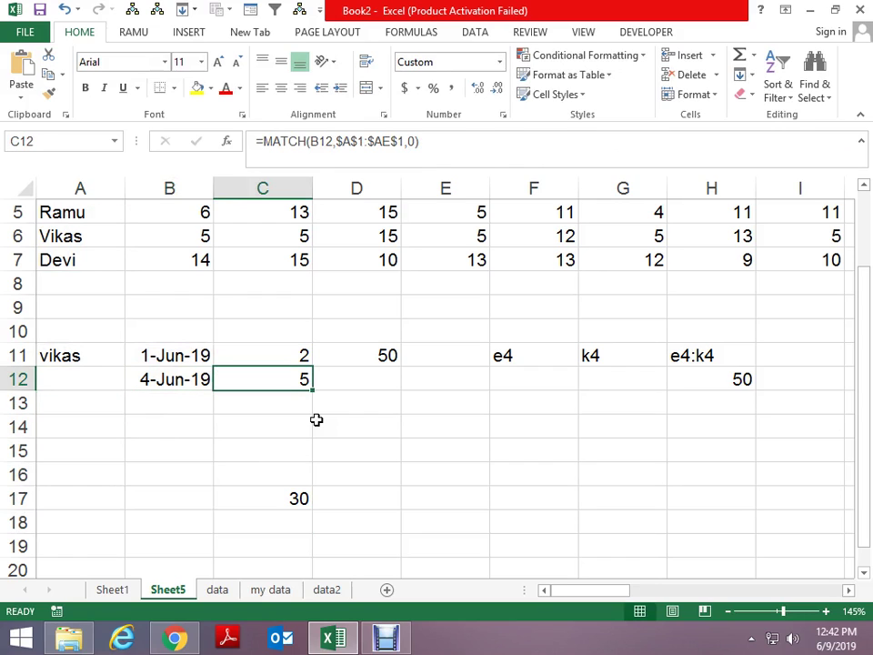
key("Delete")
key("Up")
key("Delete")
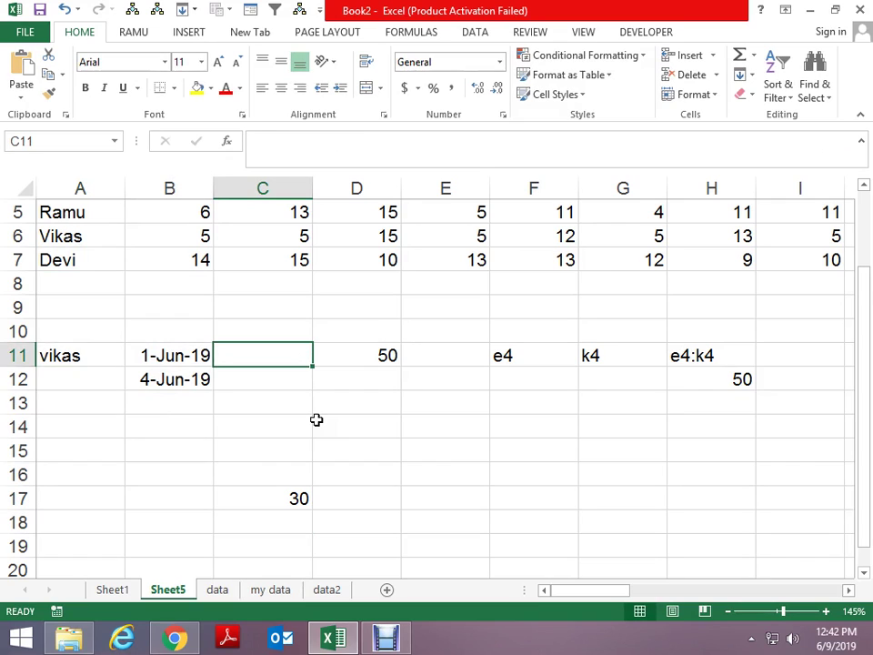
key("Down")
key("Down")
key("Down")
key("Down")
key("Down")
key("Down")
key("F2")
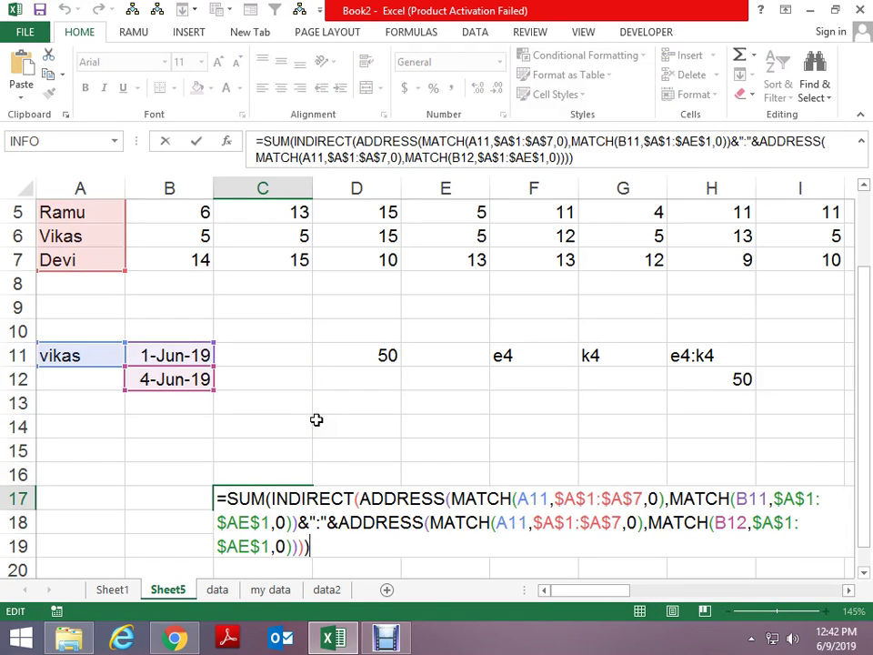
key("ctrl+Return")
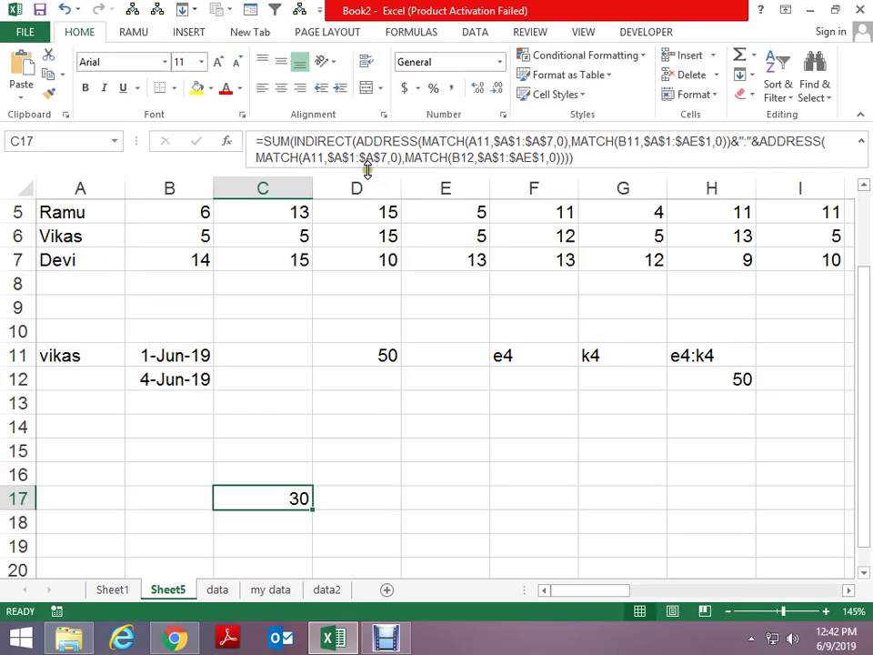
Step: Expand the formula bar and inspect C17's formula and its referenced cells
left_click_drag(366, 171, 368, 196)
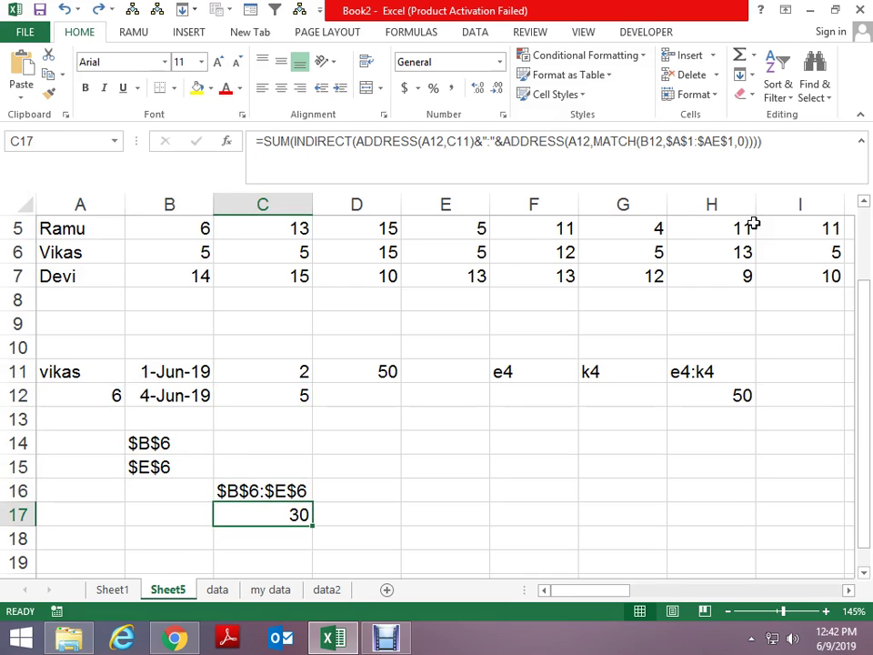
key("F2")
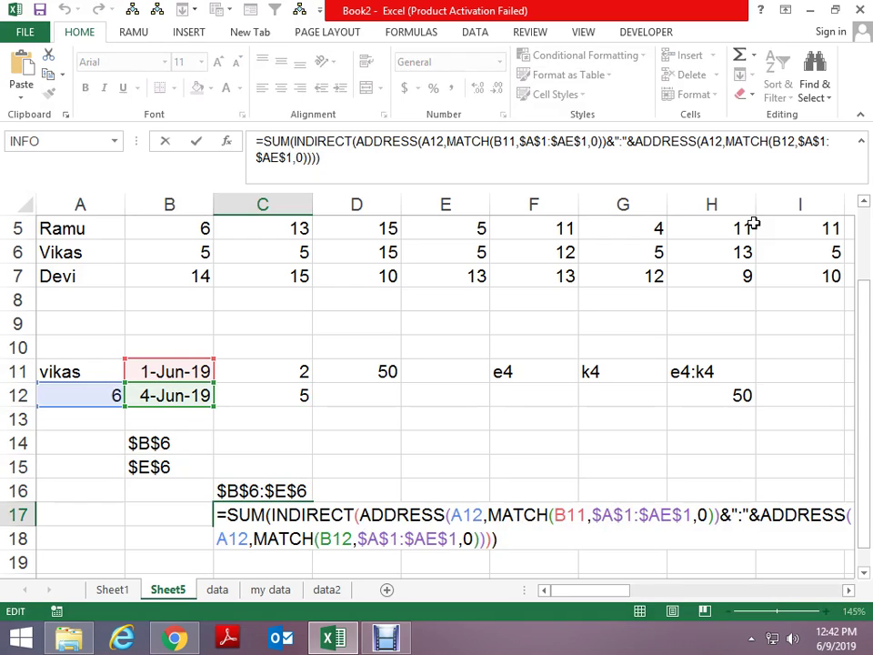
key("Escape")
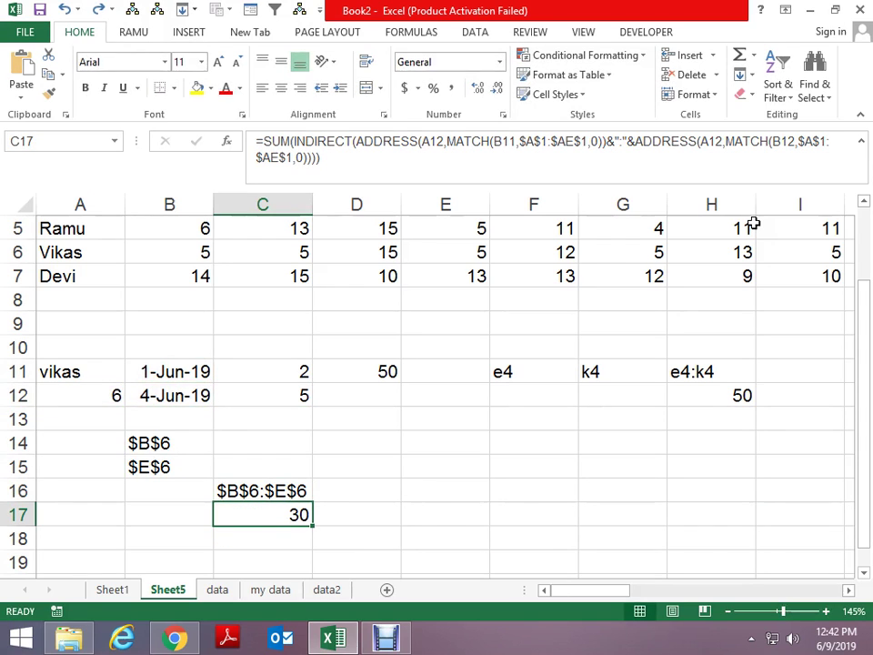
key("F2")
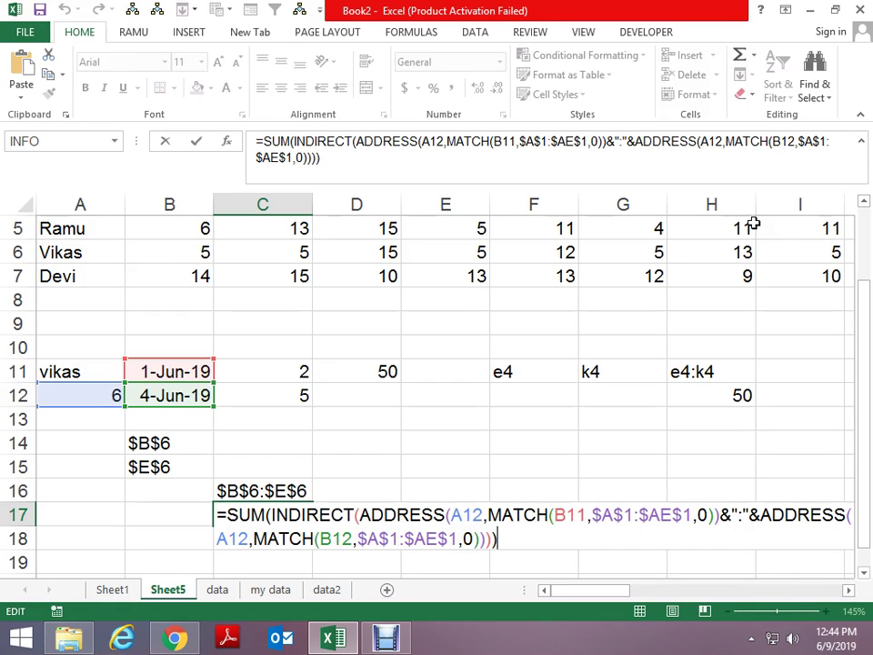
Step: Confirm C17, return to the Name header in A1, and switch to Sheet1
key("ctrl+Return")
key("Up")
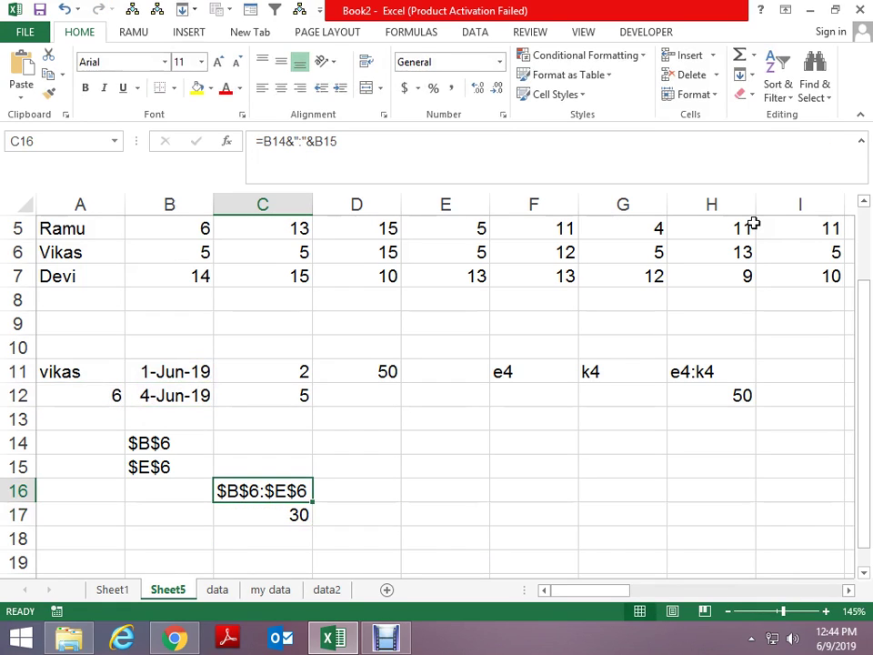
key("ctrl+Up")
key("ctrl+Up")
key("ctrl+Up")
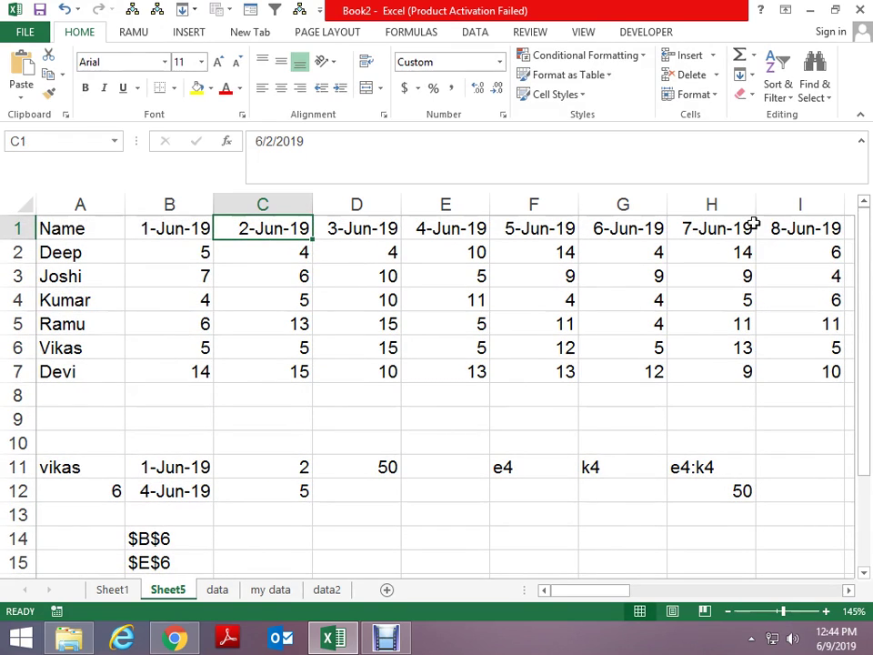
key("Down")
key("Down")
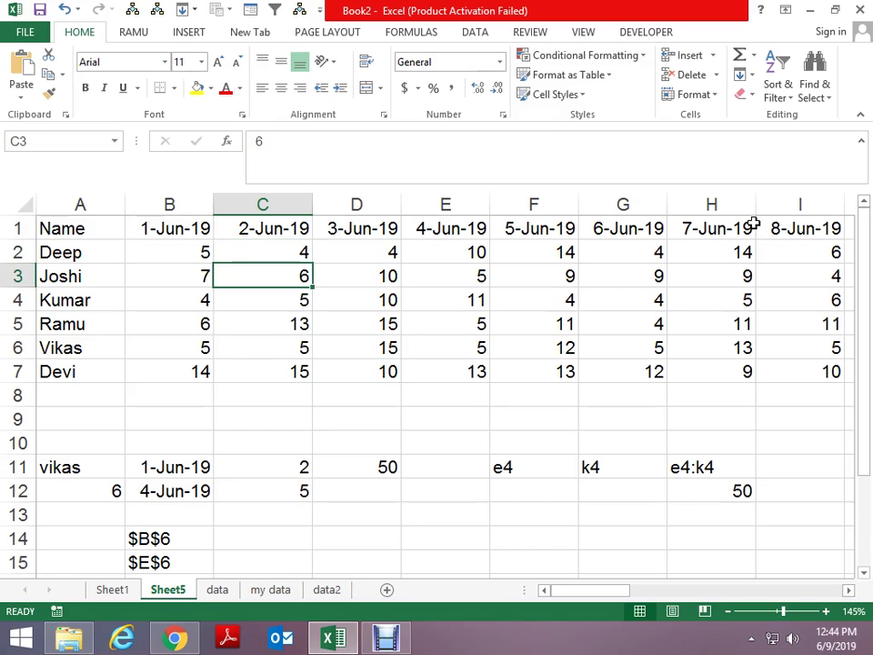
key("ctrl+Left")
key("ctrl+Up")
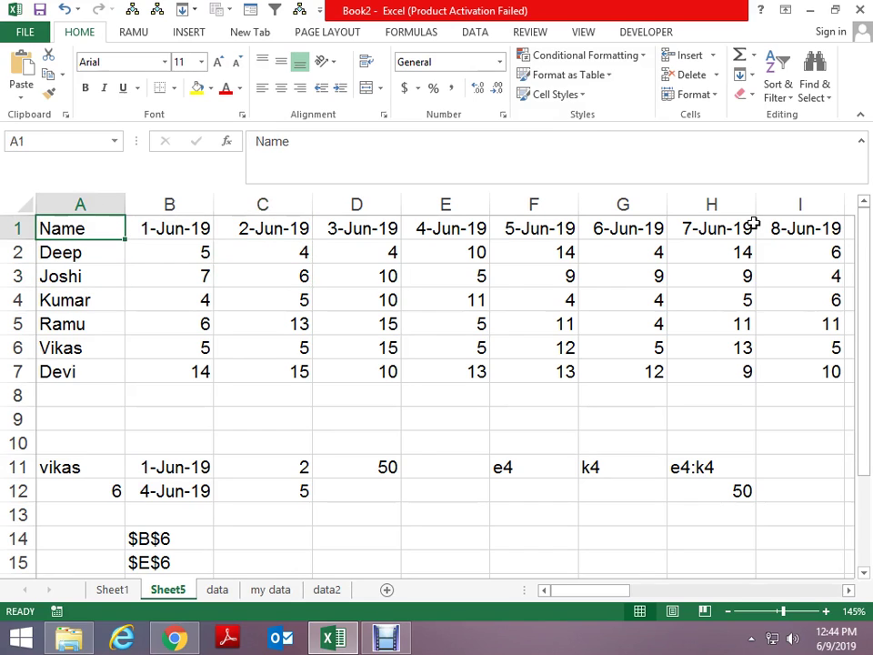
key("ctrl+Page_Up")
key("Left")
key("Left")
key("Left")
Step: Select the A–D list in B61:B64, then move down to B67 below it
key("Page_Up")
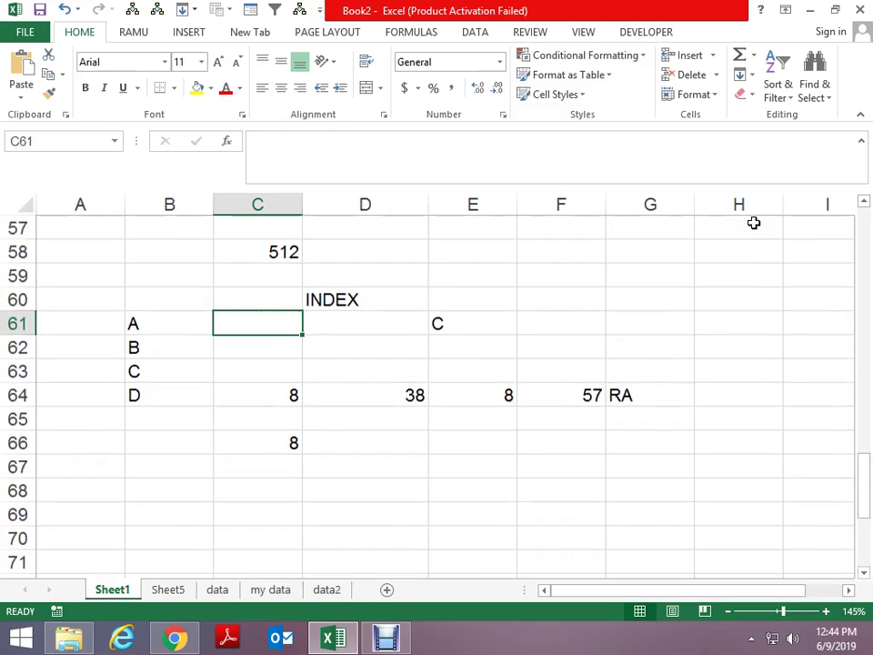
key("Down")
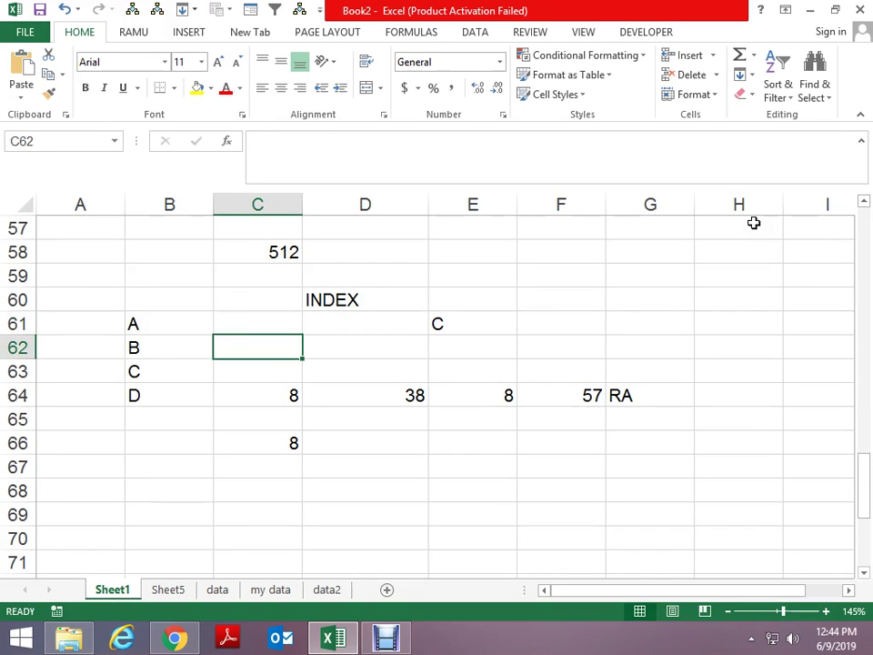
key("Down")
key("Down")
key("Left")
key("Left")
key("Up")
key("Up")
key("Up")
key("Right")
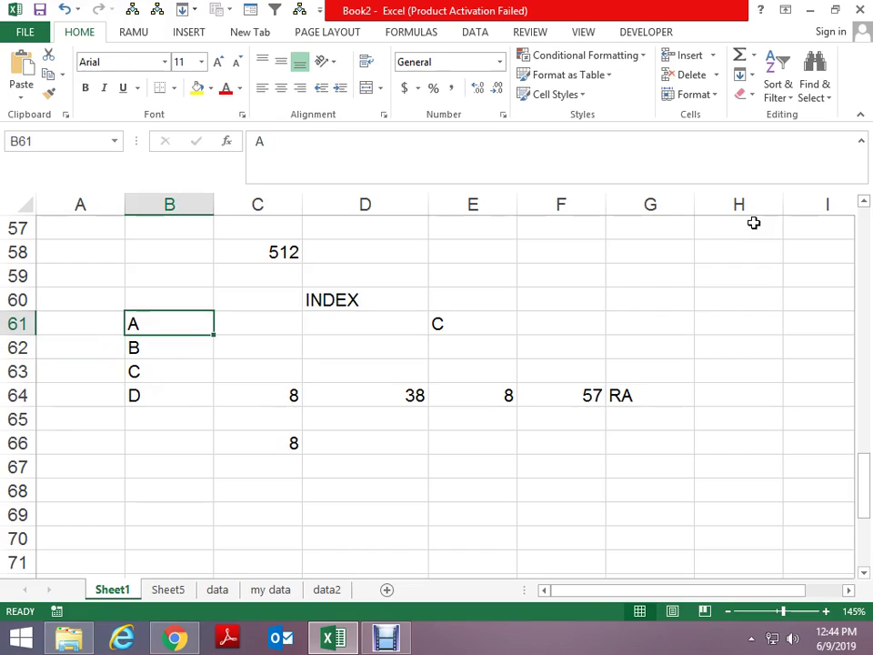
key("shift+Down")
key("shift+Down")
key("shift+Down")
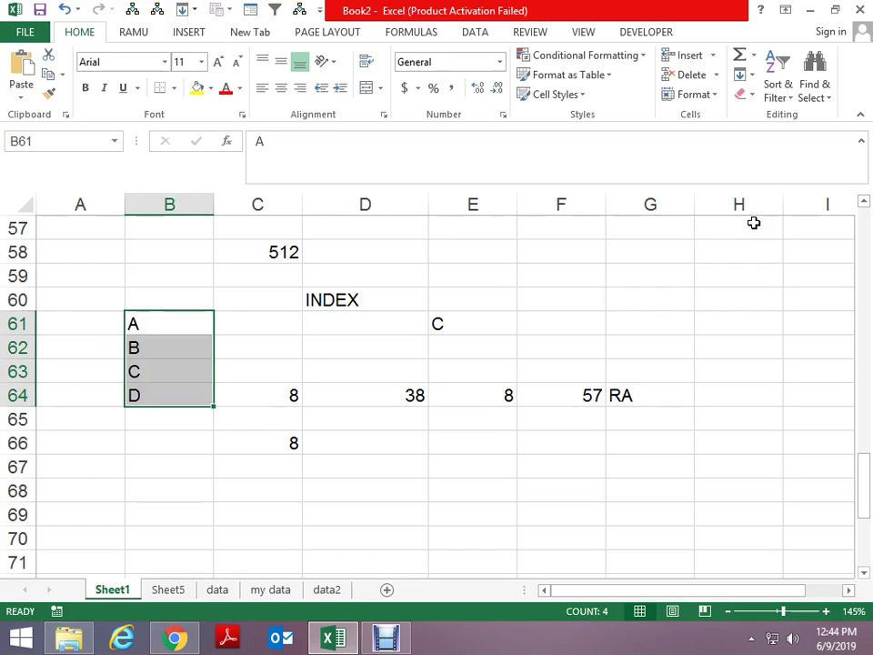
key("Down")
key("Down")
key("Down")
key("Down")
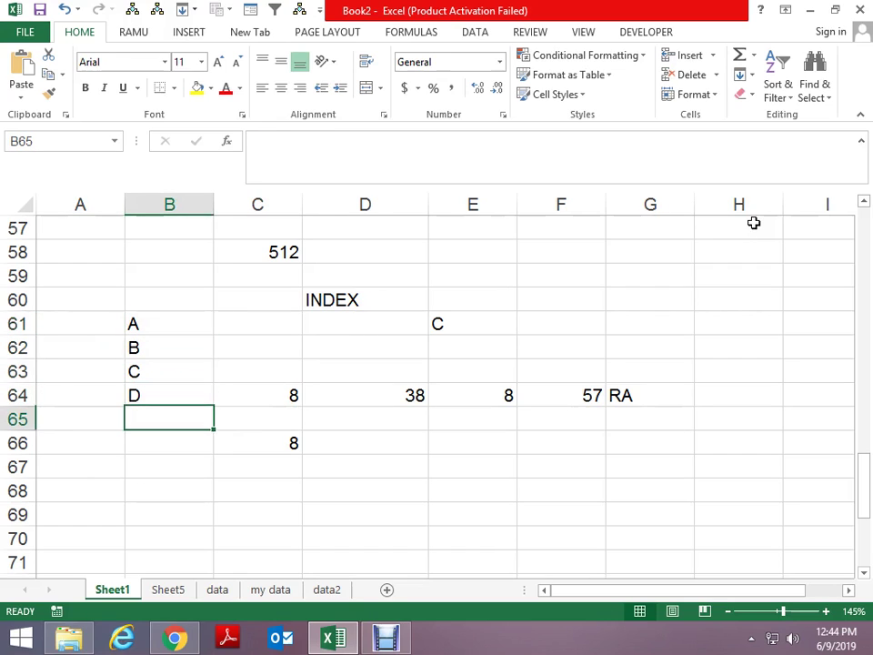
key("Down")
key("Down")
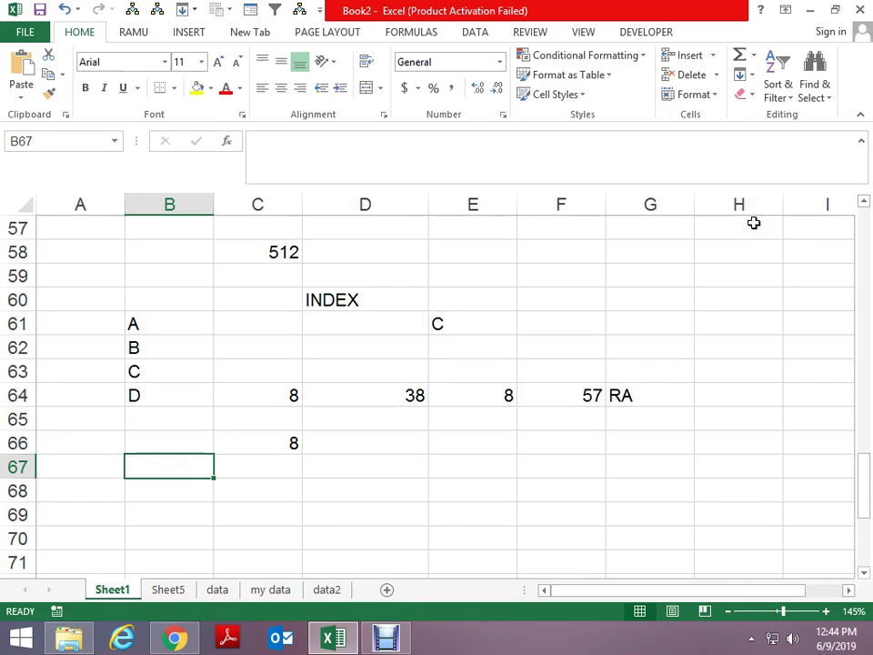
Step: Enter a first INDEX formula on B61:B64 in B67 and review it unchanged
type("=index")
key("Tab")
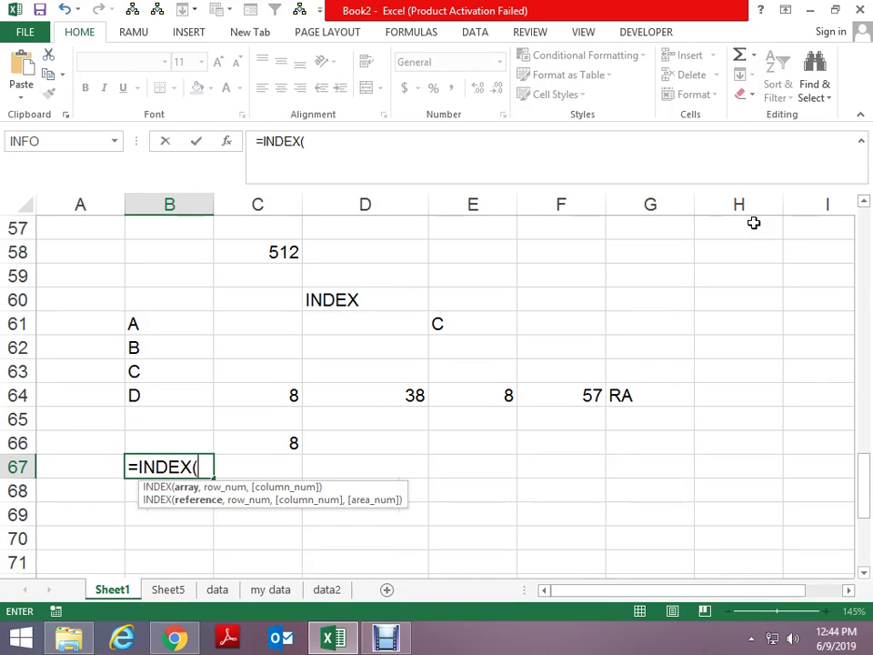
type("\"b\",")
key("Up")
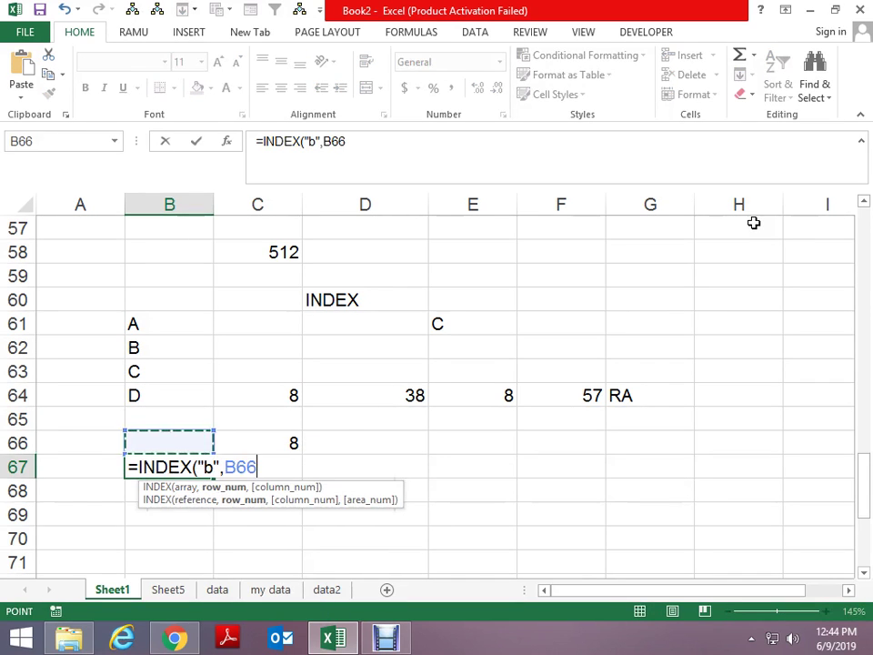
key("Up")
key("Up")
key("Up")
key("Up")
key("shift+Down")
key("shift+Down")
key("shift+Down")
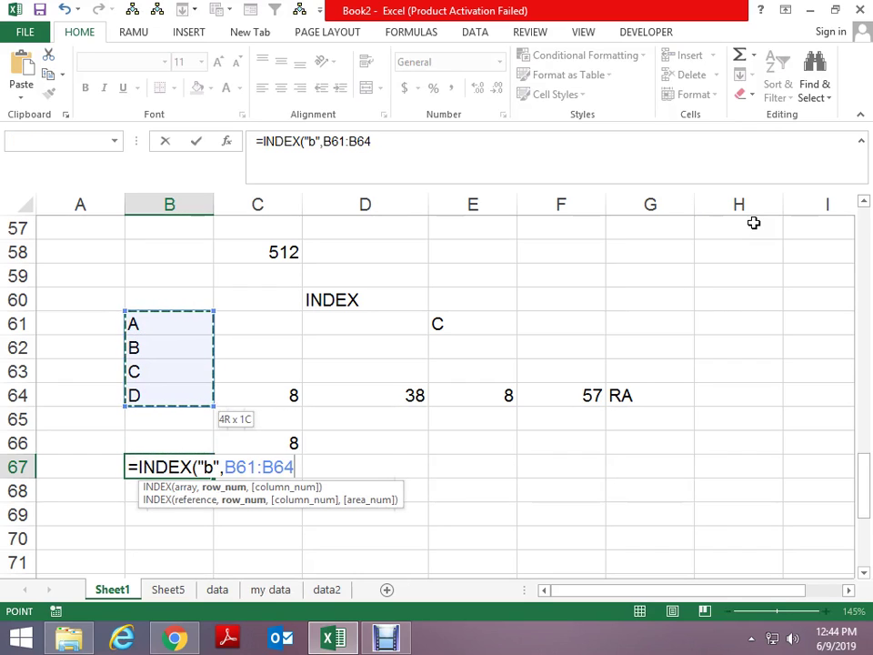
key("Return")
key("Up")
key("F2")
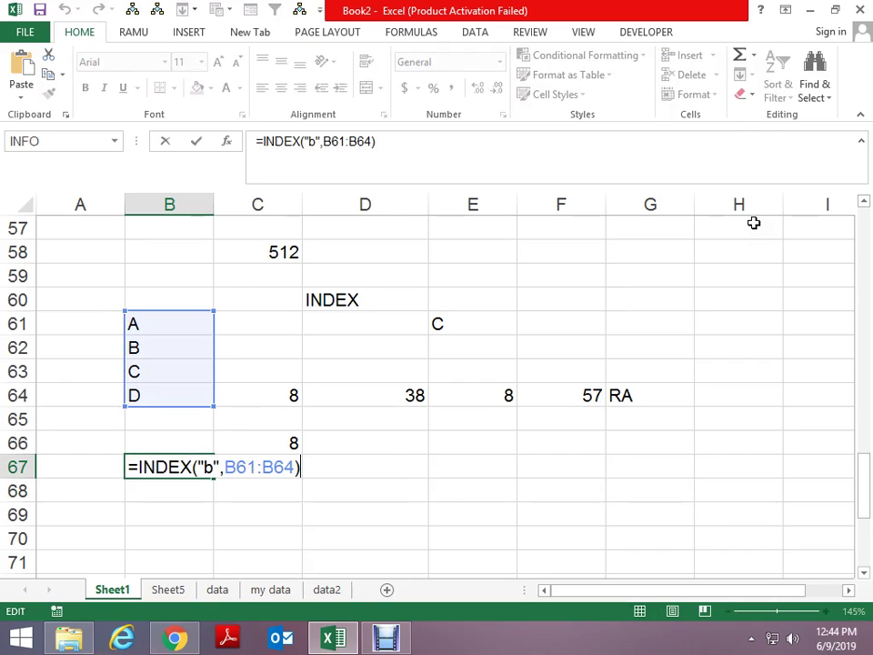
key("Escape")
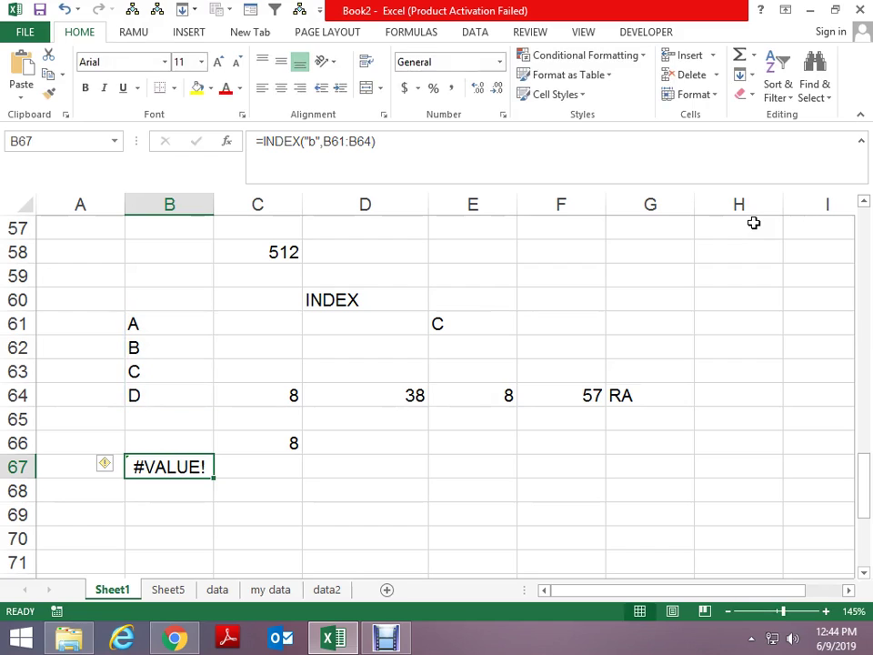
Step: Re-enter =INDEX(B61:B64,2) in B67 so it returns B, checking against B62
type("=index(")
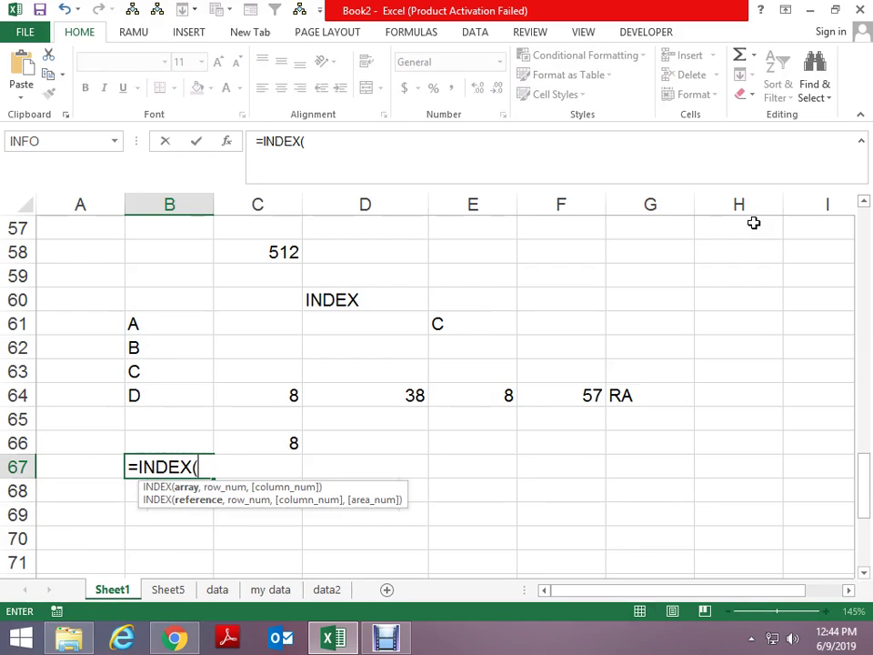
key("Up")
key("Up")
key("Up")
key("Up")
key("Up")
key("Up")
key("shift+Down")
key("shift+Down")
key("shift+Down")
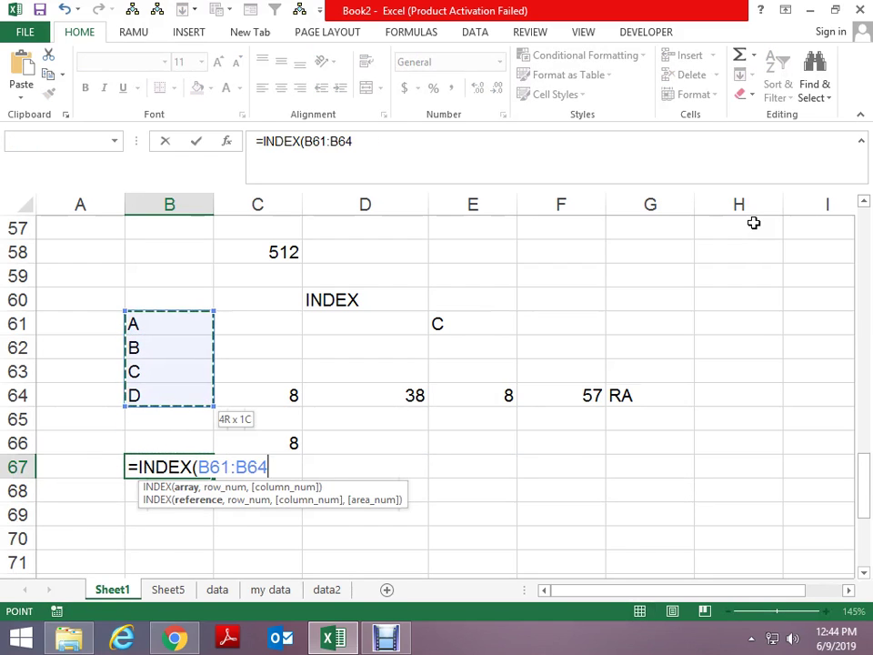
type(",2")
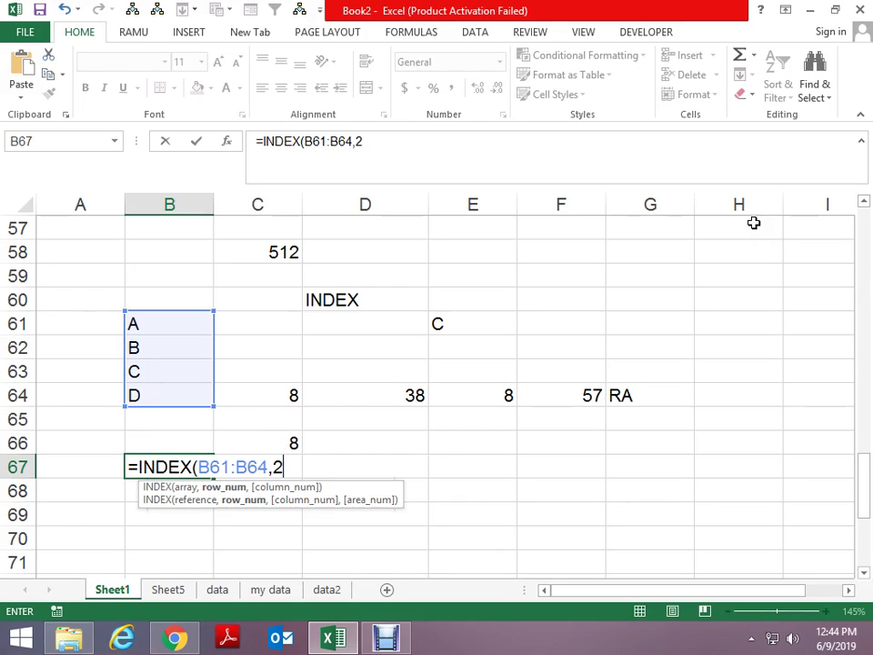
key("Return")
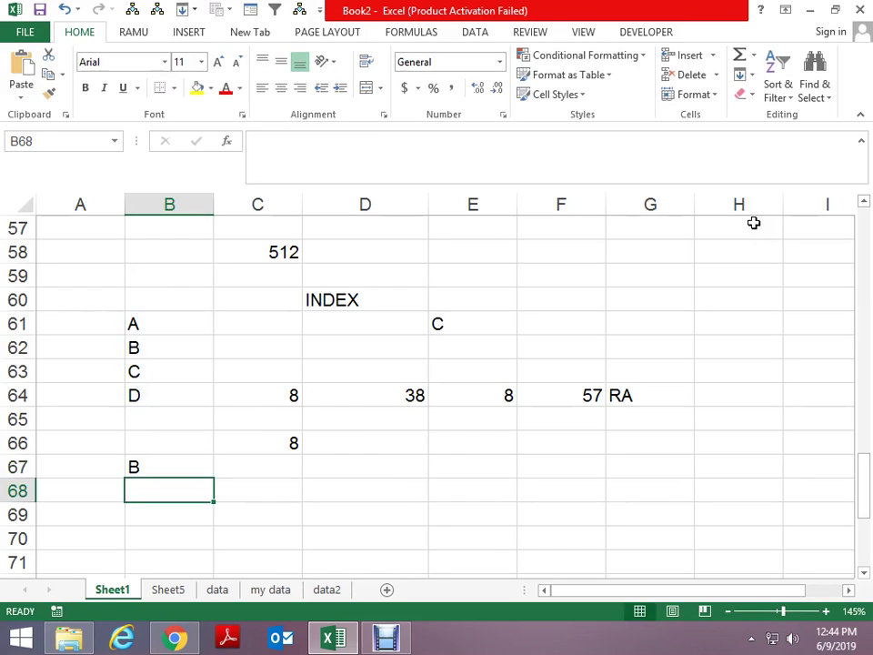
key("Up")
key("Up")
key("Up")
key("Up")
key("Up")
key("Up")
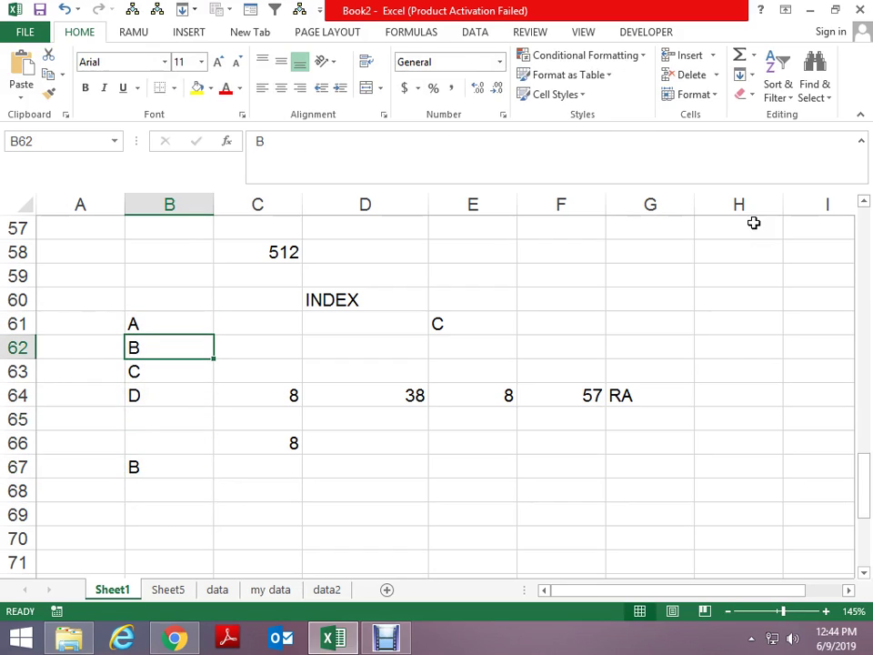
key("Down")
key("Down")
key("Down")
key("Down")
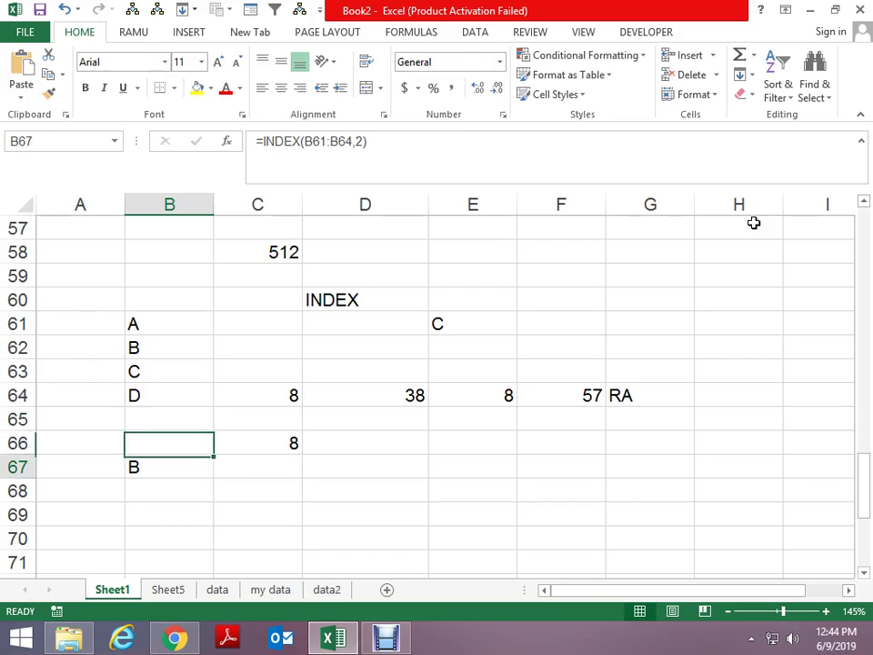
key("Down")
key("Down")
key("Down")
key("Down")
Step: Start a MATCH formula in C68 with B67 as the lookup value
key("Right")
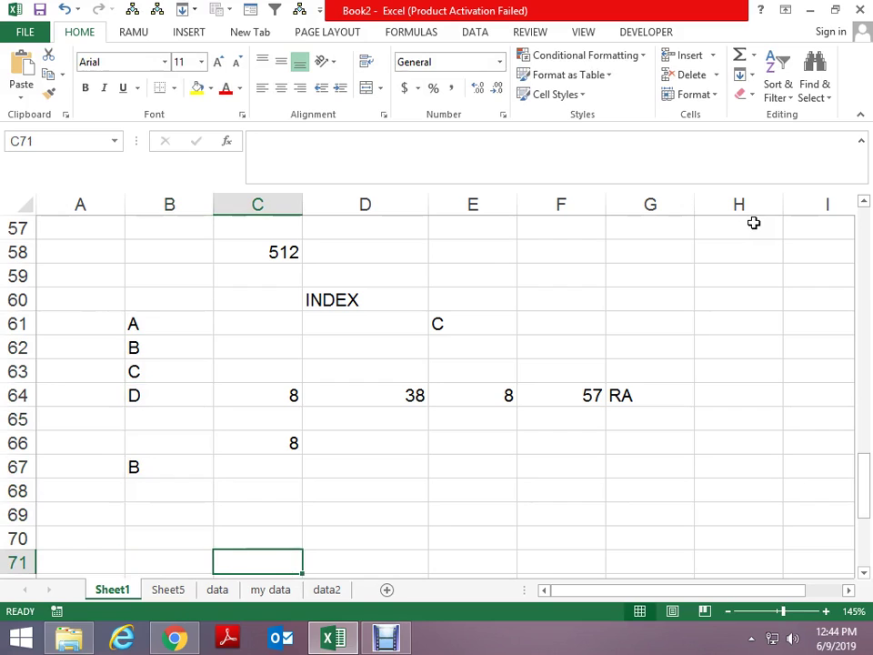
key("Up")
key("Up")
key("Up")
type("=mat")
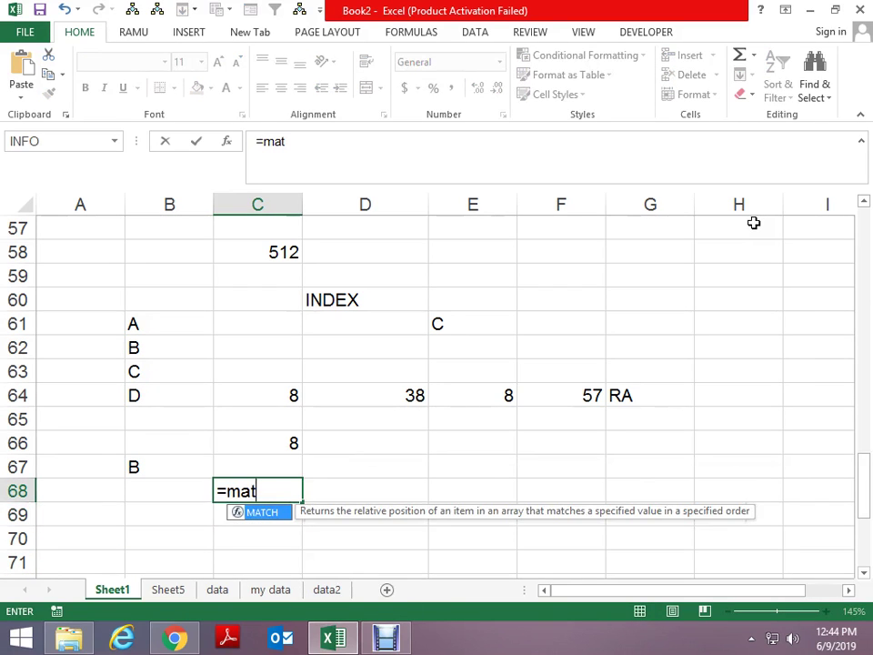
type("ch(")
key("Left")
key("Left")
key("Up")
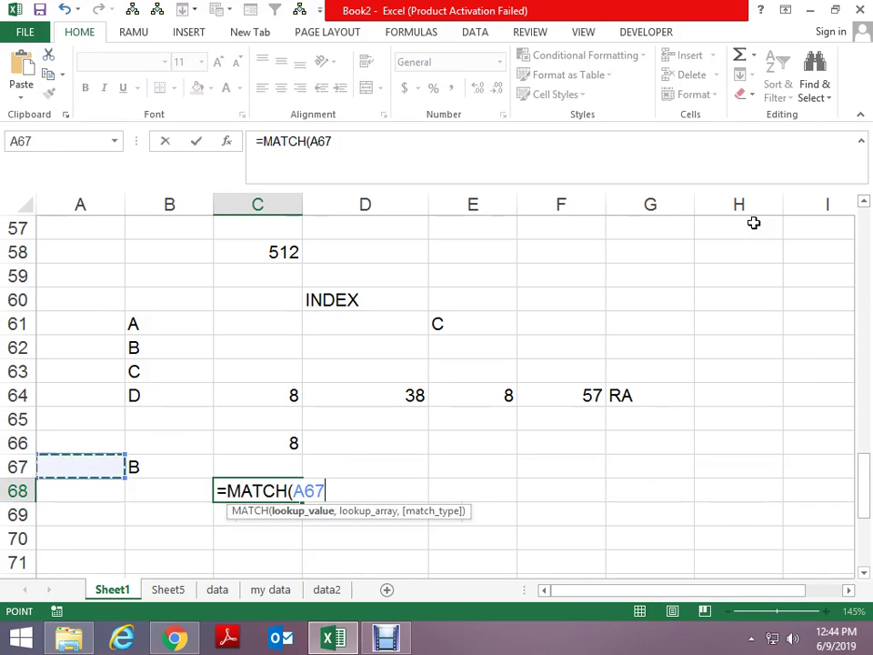
key("Right")
type(",")
Step: Finish it as =MATCH(B67,B61:B64,0) with exact match, so C68 returns 2
key("Down")
key("Up")
key("Up")
key("Up")
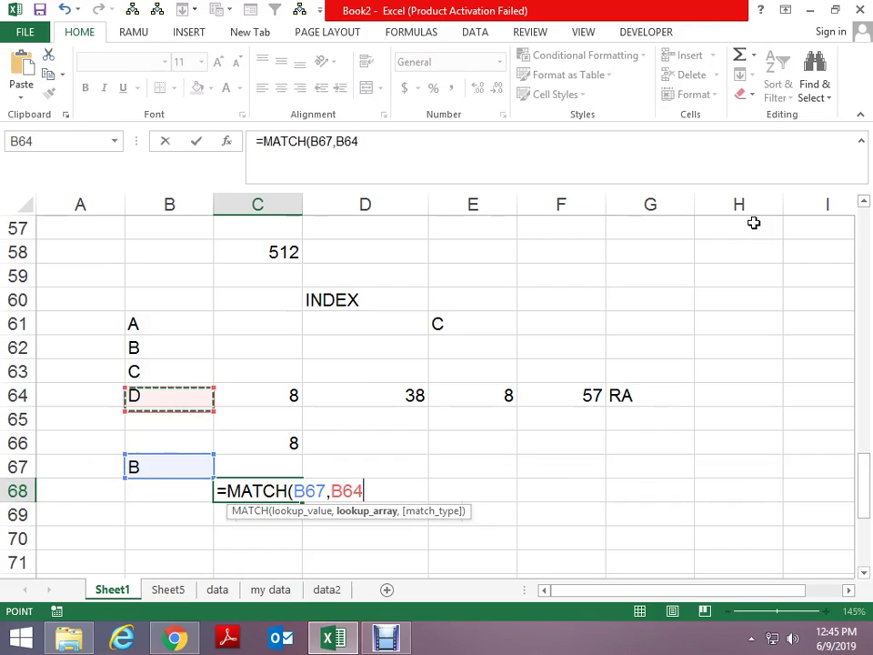
key("Up")
key("Up")
key("Up")
key("shift+Down")
key("shift+Down")
key("shift+Down")
type("1:B64,0")
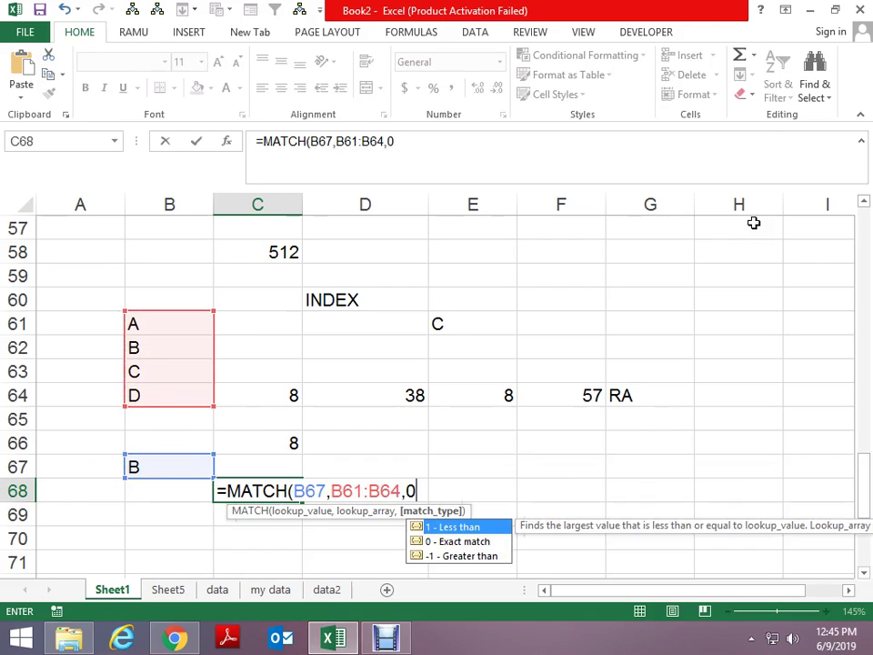
key("Return")
key("Up")
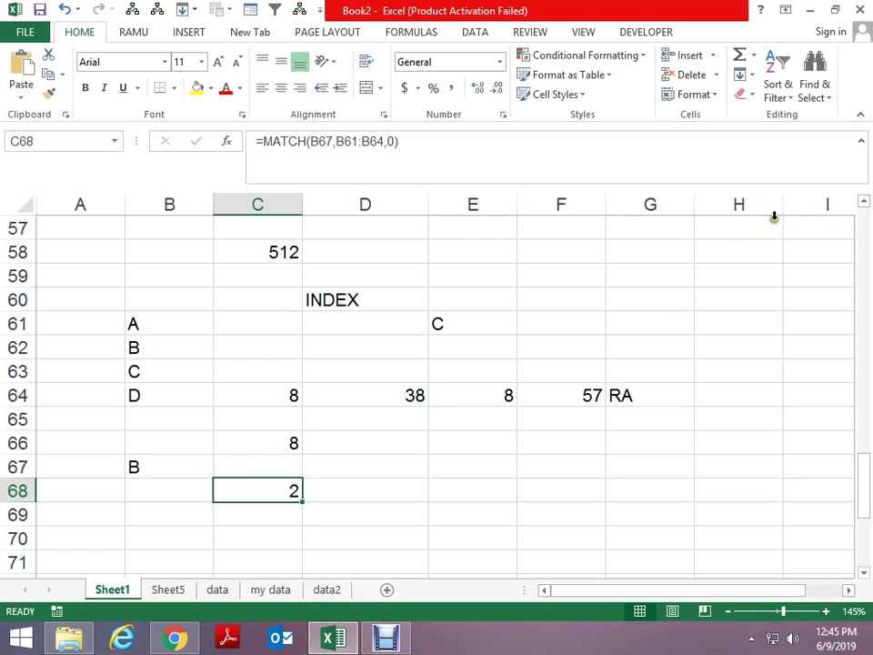
left_click(414, 643)
Step: Look through Sheet5, the data sheet and Sheet1, settling back on Sheet5
scroll(483, 253, "down", 2)
left_click(168, 589)
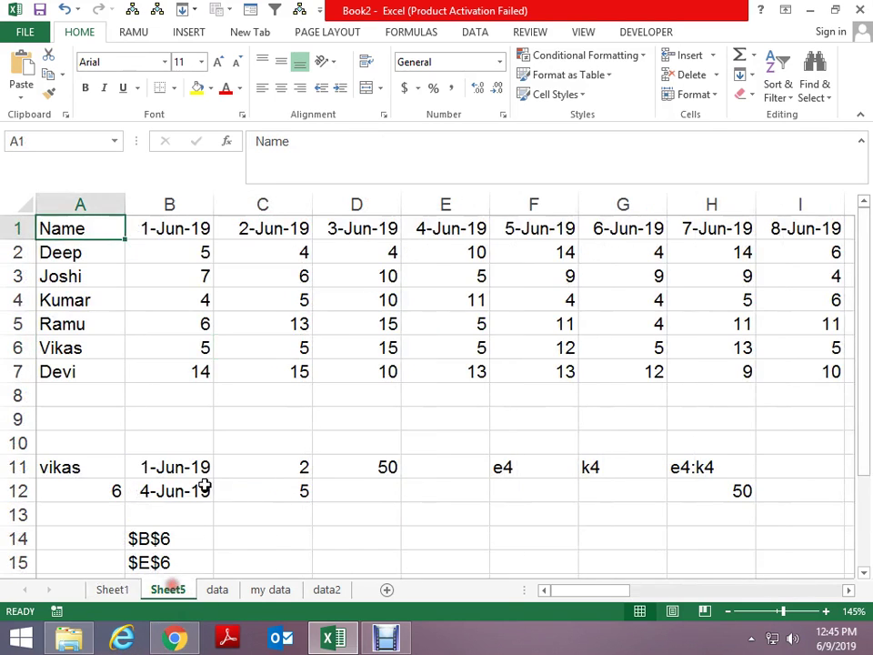
scroll(205, 499, "down", 4)
scroll(185, 421, "up", 1)
left_click(156, 462)
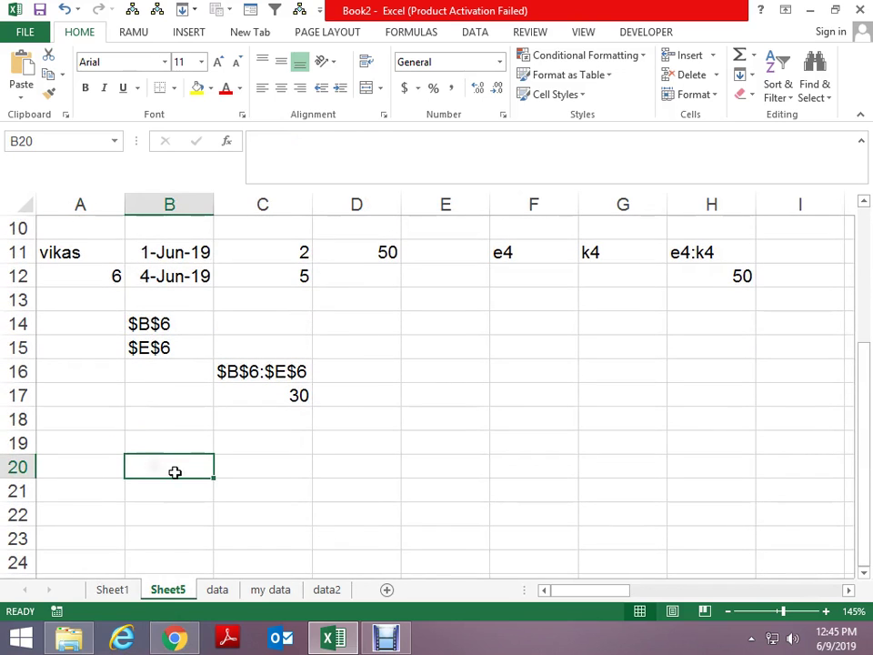
left_click(228, 593)
left_click(111, 590)
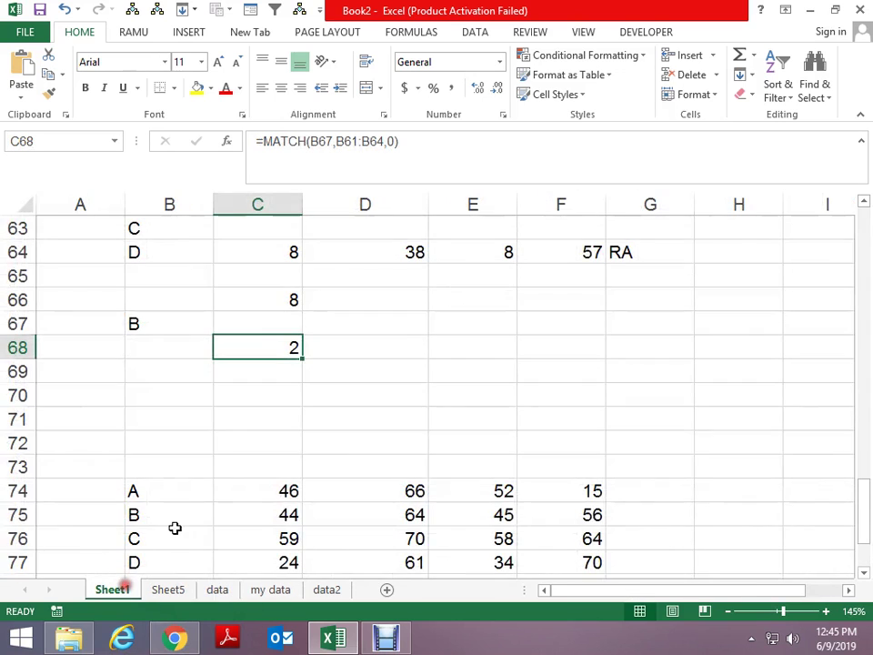
scroll(174, 527, "down", 4)
scroll(280, 460, "up", 1)
left_click(168, 591)
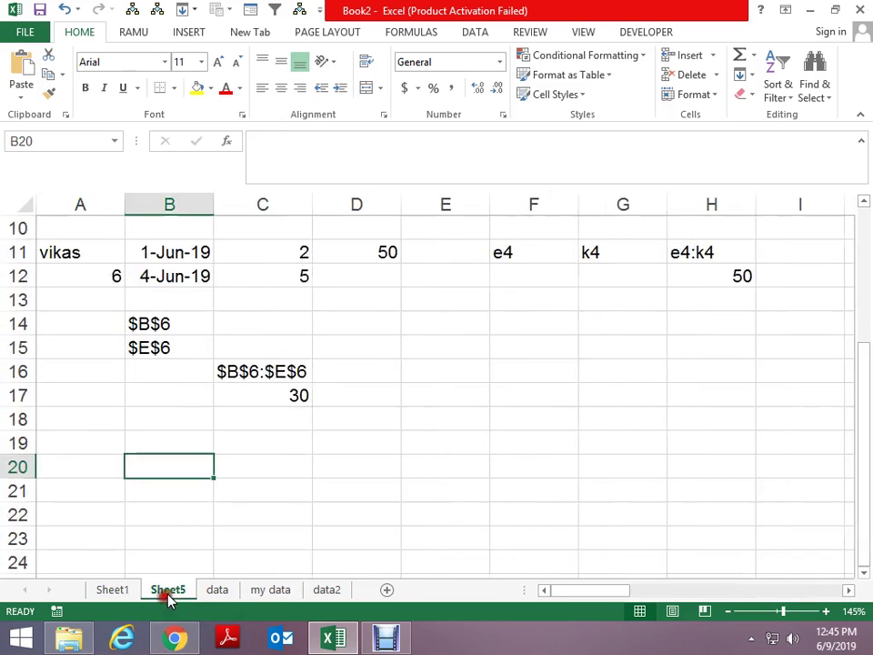
Step: Copy the Sheet5 sales block starting from the Name header in A1
key("Up")
key("Up")
key("Up")
key("Up")
key("Up")
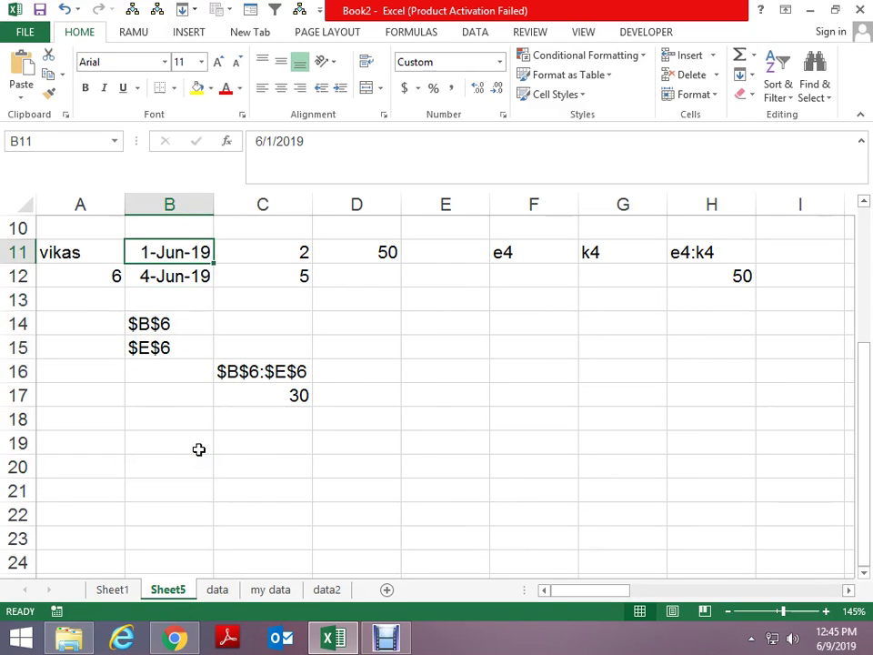
key("Up")
key("Left")
key("Up")
key("Up")
key("Up")
key("shift+Up")
key("Up")
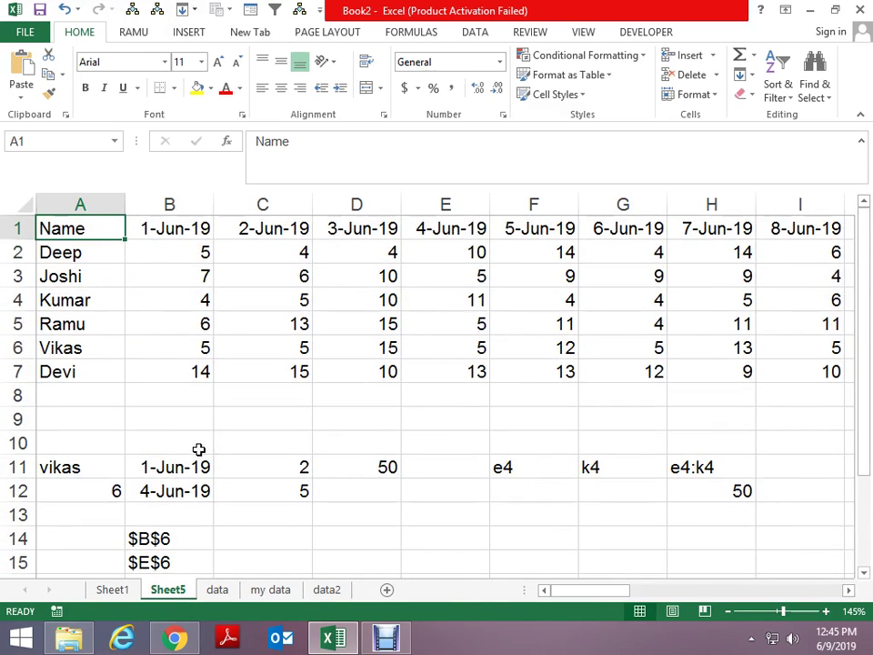
key("ctrl+shift+Down")
key("ctrl+shift+Right")
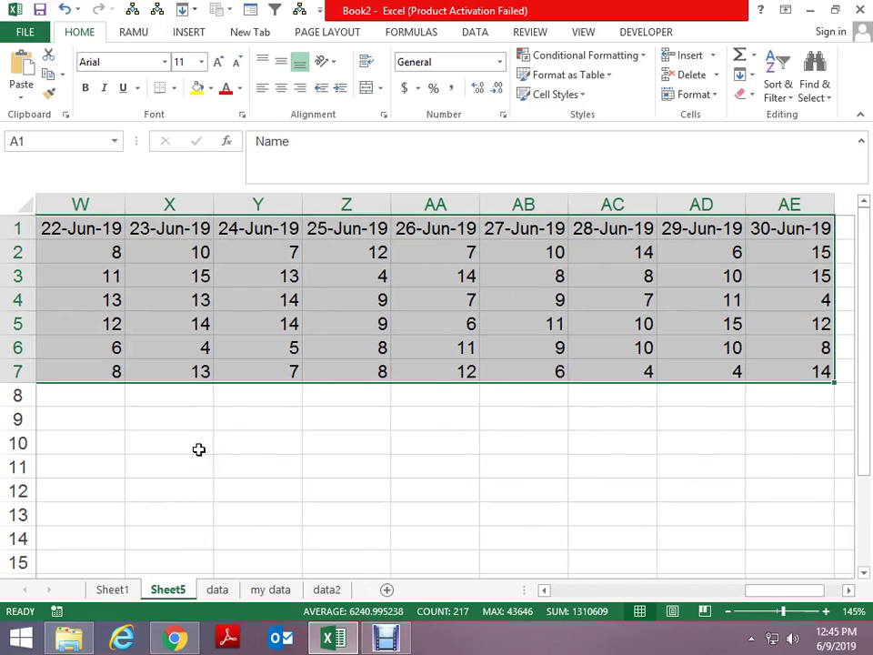
key("ctrl+c")
Step: Paste the block into a new Sheet7 and clear the date columns after 5-Jun-19
key("ctrl+Page_Down")
key("ctrl+Page_Down")
key("ctrl+Page_Down")
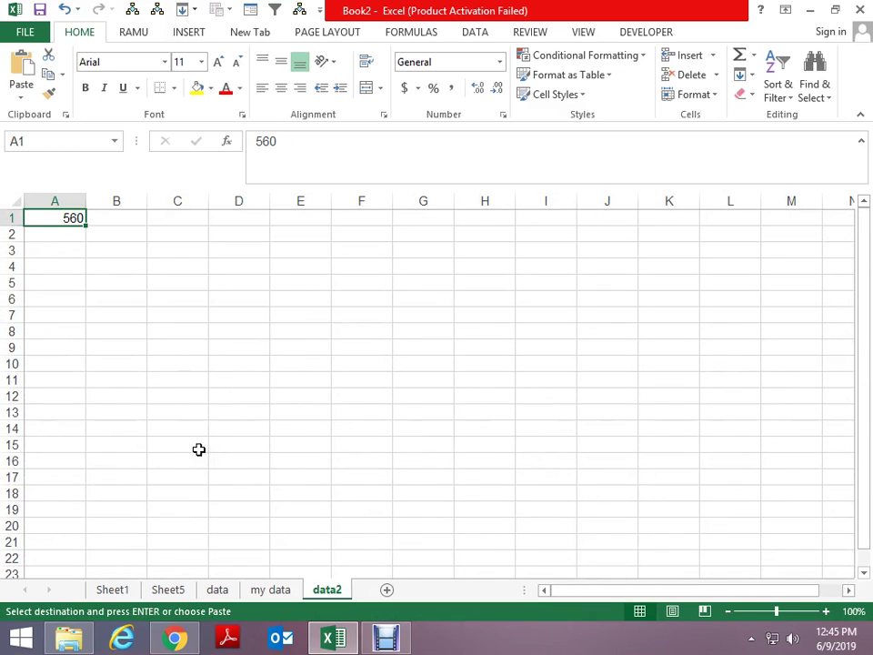
left_click(391, 590)
key("ctrl+v")
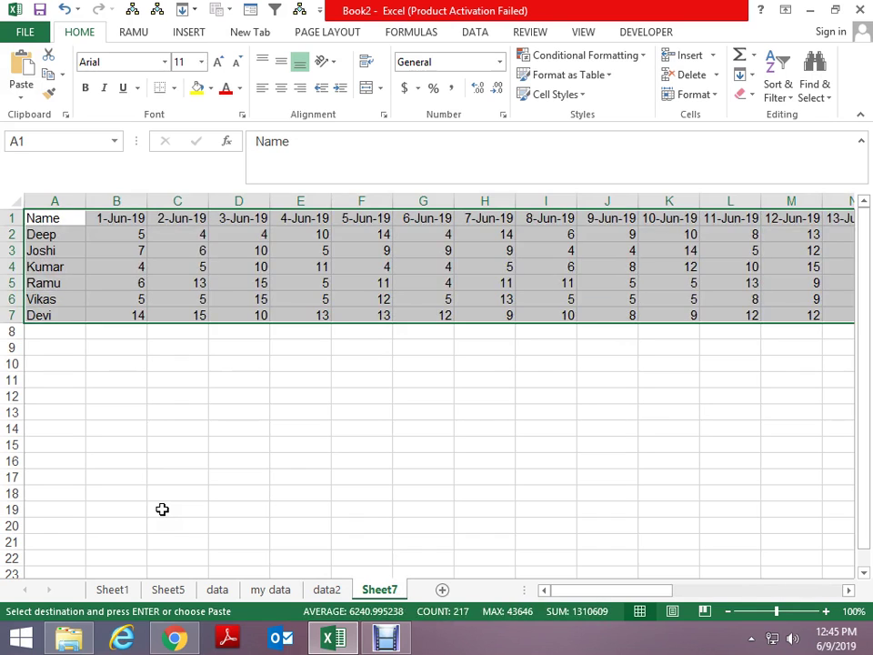
key("Right")
key("Right")
key("Right")
key("Right")
key("Right")
key("Right")
key("ctrl+shift+End")
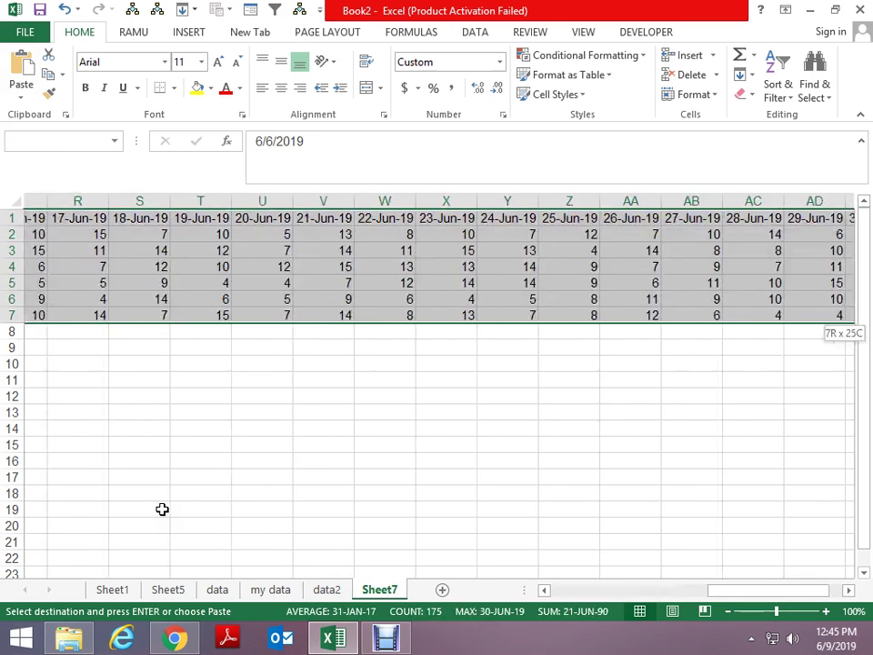
key("Delete")
Step: Move the trimmed A1:F7 table down the sheet into column D
key("ctrl+BackSpace")
key("ctrl+Home")
key("ctrl+a")
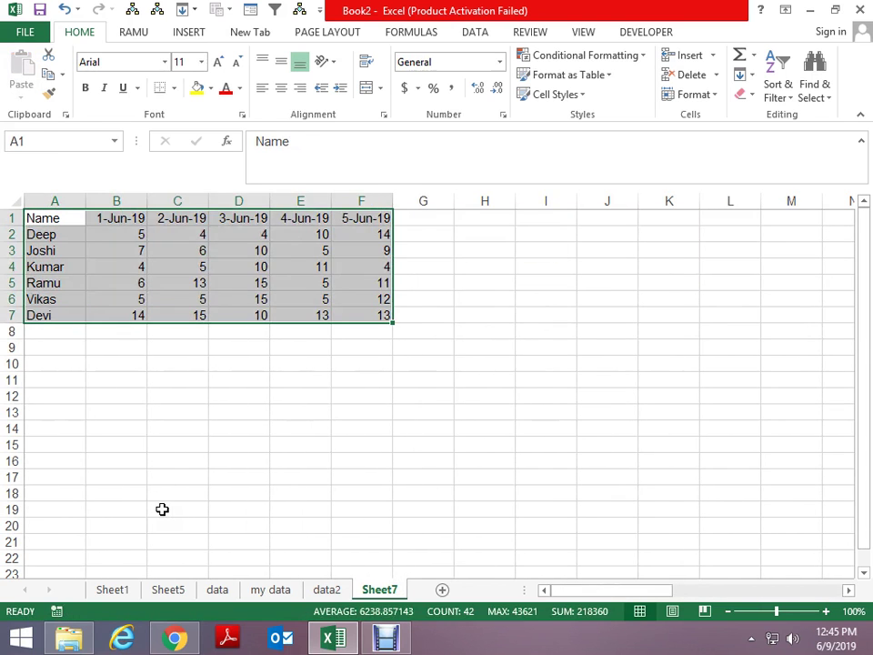
key("ctrl+c")
key("Page_Down")
key("Right")
key("Right")
key("Right")
key("Down")
key("Down")
key("Return")
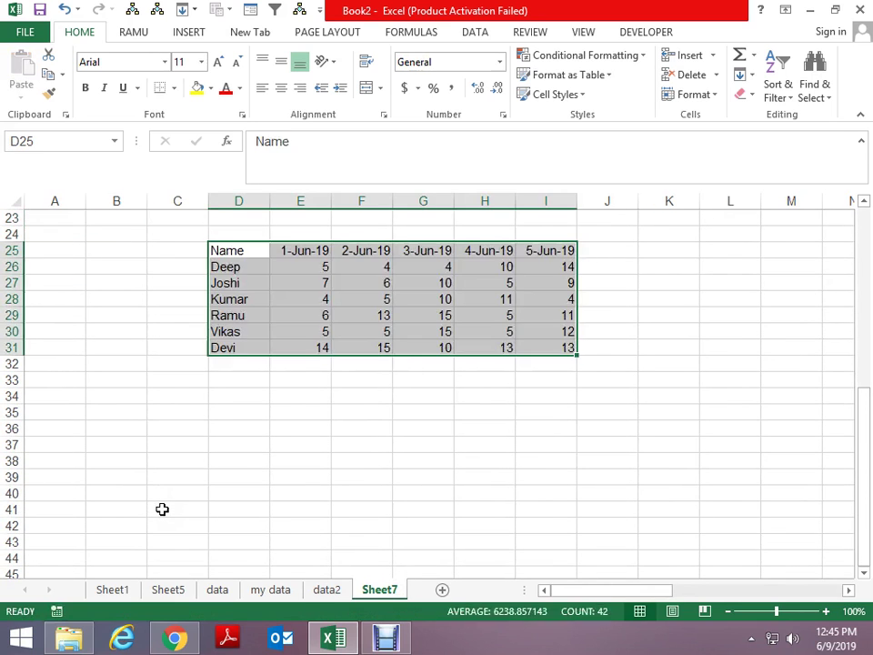
key("Page_Up")
key("ctrl+F1")
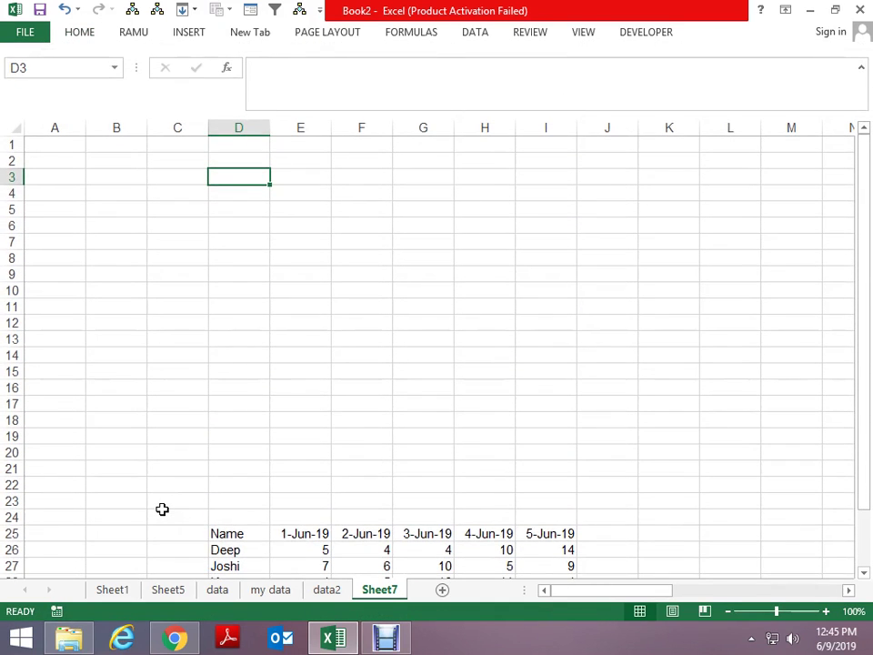
Step: Delete the blank rows above the table so it sits at D7:I13
key("shift+space")
key("shift+Down")
key("shift+Down")
key("shift+Down")
key("shift+Down")
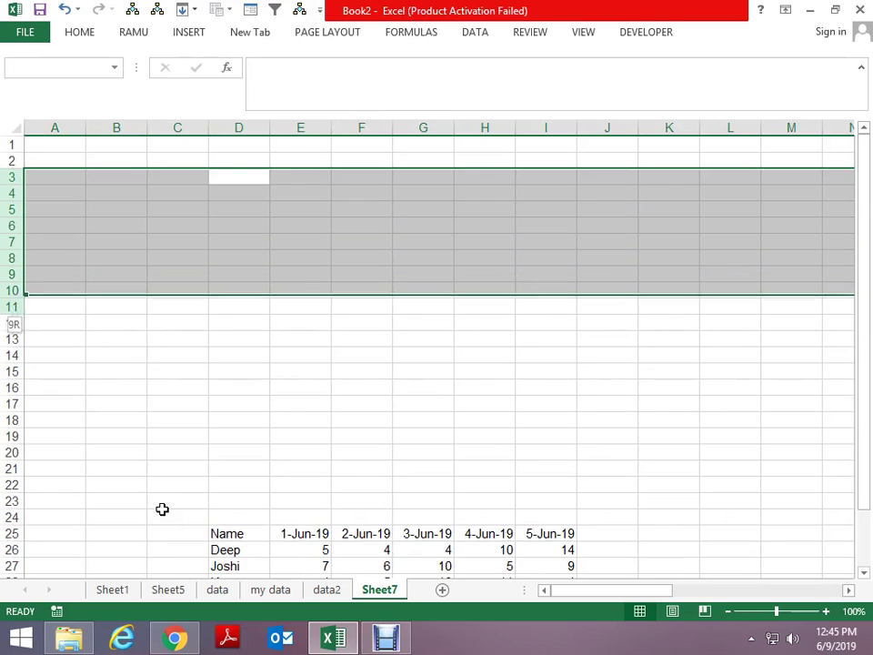
key("shift+Down")
key("shift+Down")
key("shift+Down")
key("ctrl+minus")
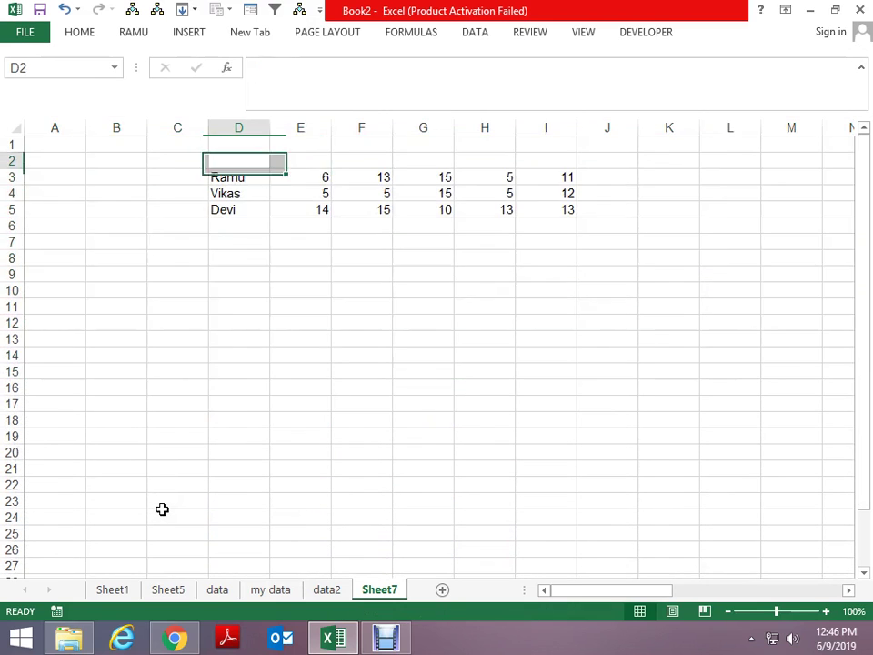
key("shift+space")
key("shift+Down")
key("shift+Down")
key("shift+Down")
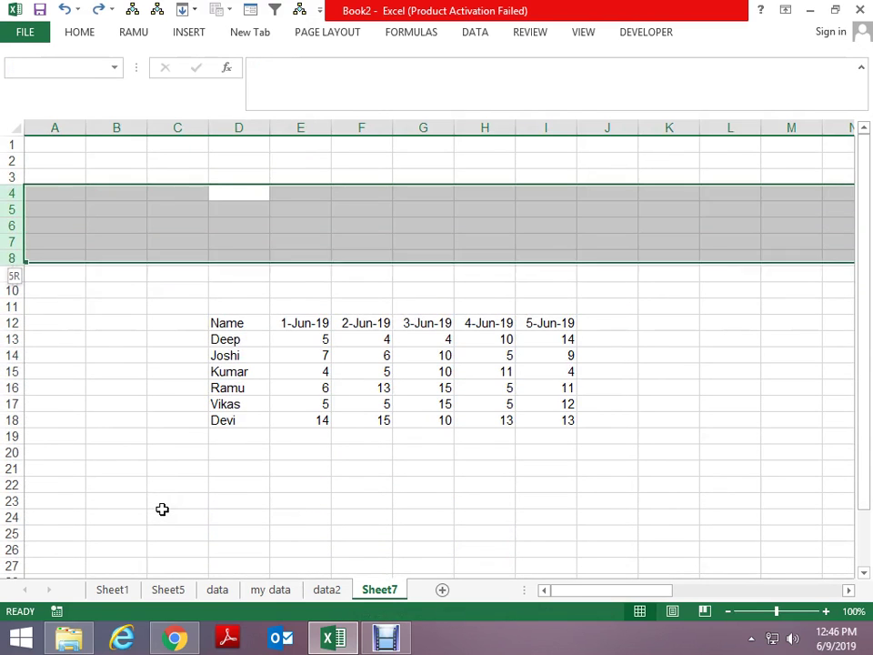
key("ctrl+minus")
Step: Begin an OFFSET formula in cell D15 below the table
scroll(329, 483, "up", 2)
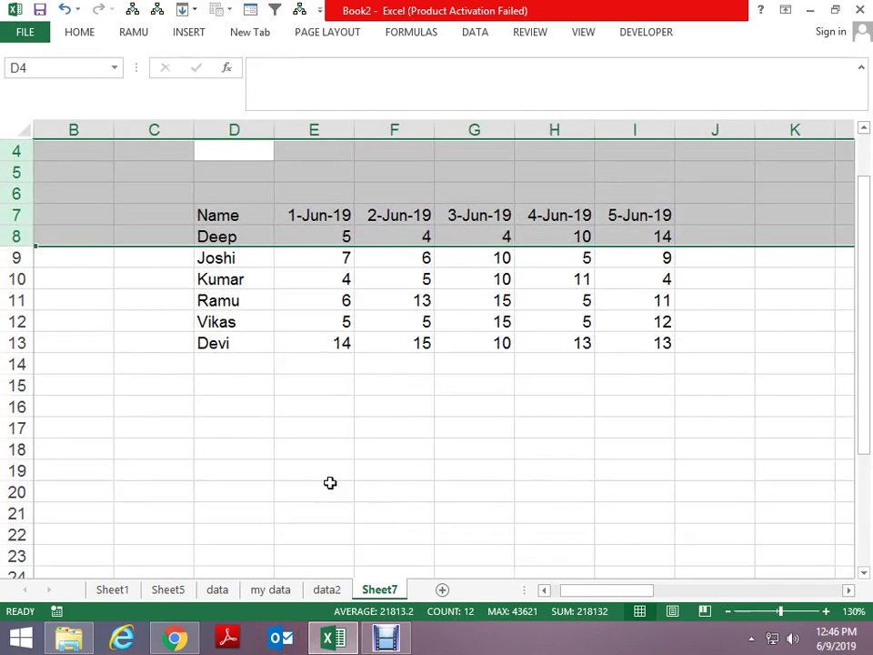
left_click(242, 455)
type("=")
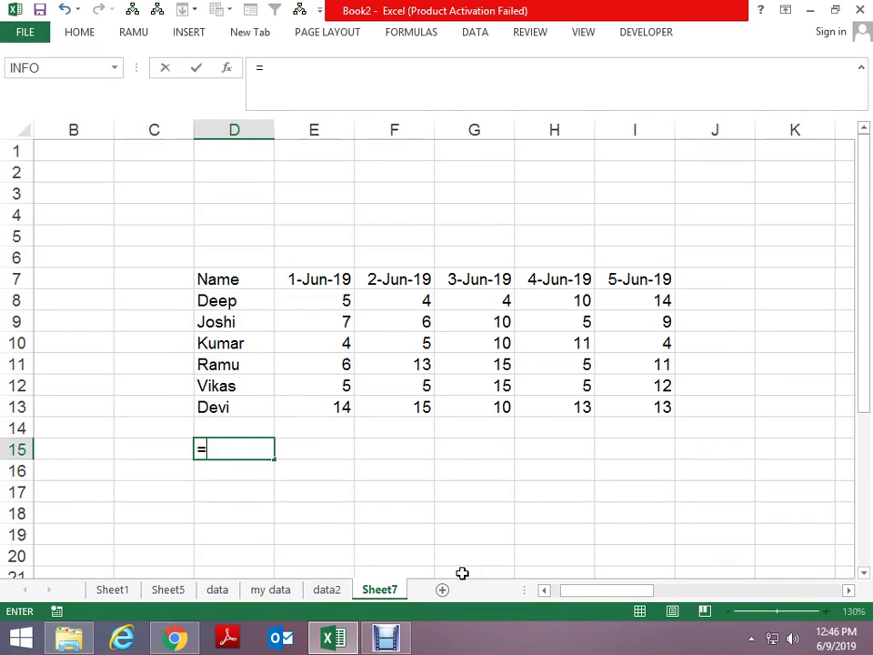
type("off")
key("Tab")
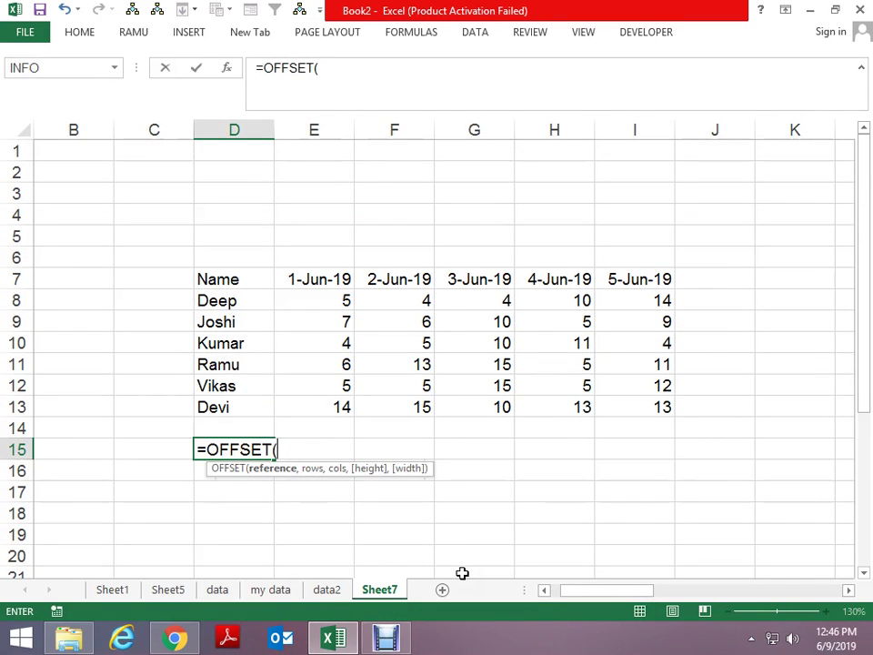
Step: Complete =OFFSET(D7,2,0) in D15, clearing the too-few-arguments warning, so it shows Joshi
key("Up")
key("Up")
key("Up")
key("Up")
key("Up")
key("Up")
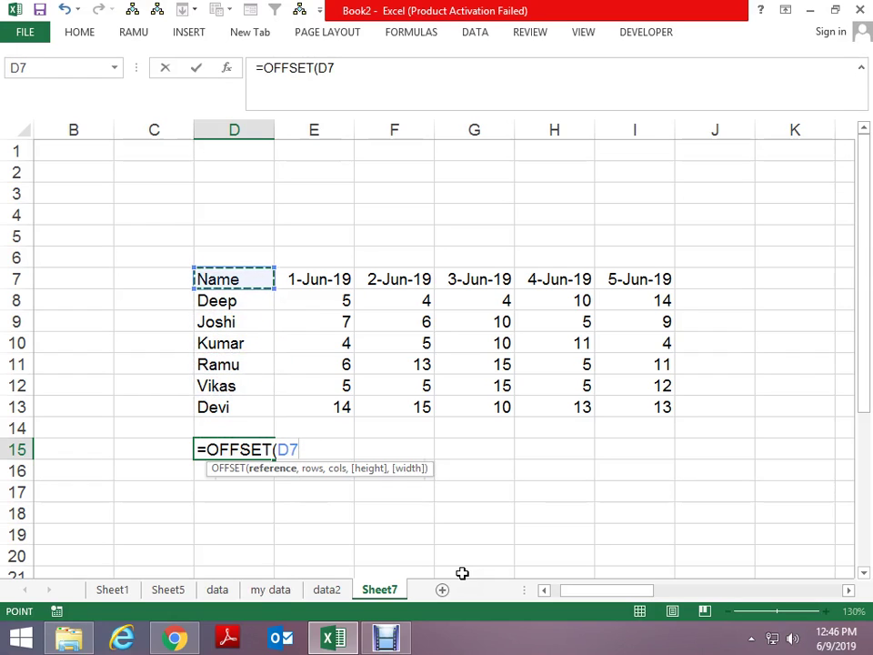
type(",")
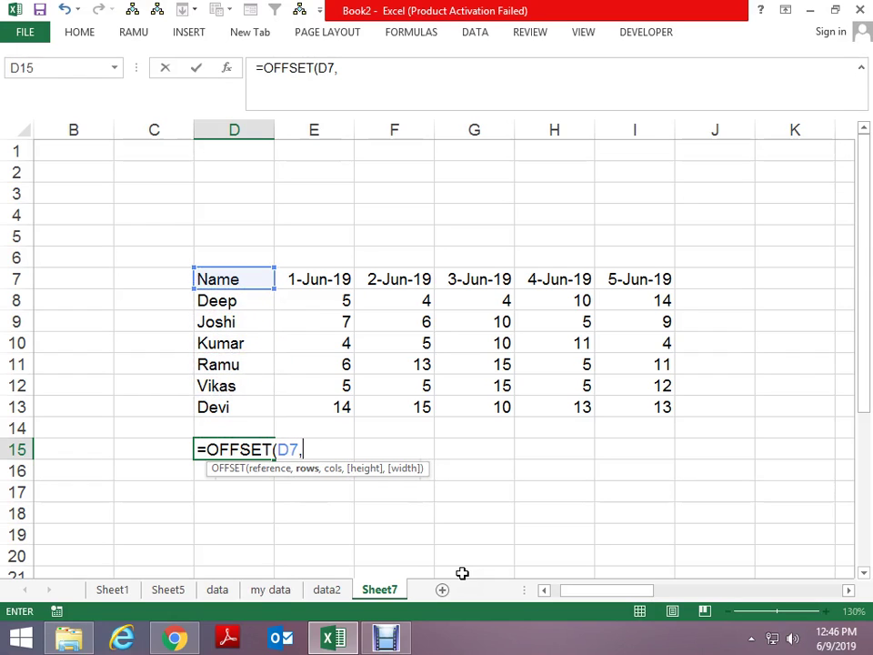
type("2")
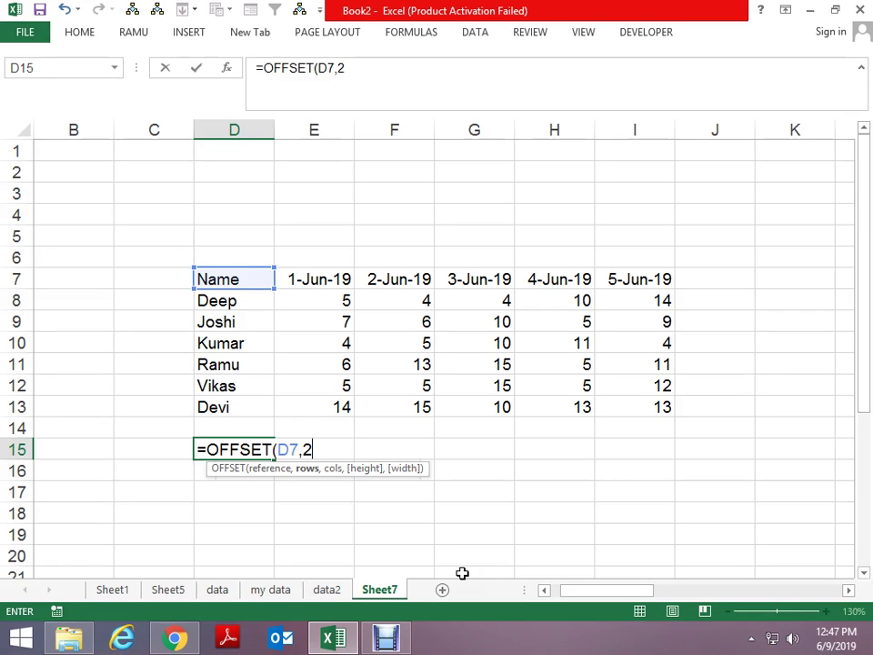
key("Return")
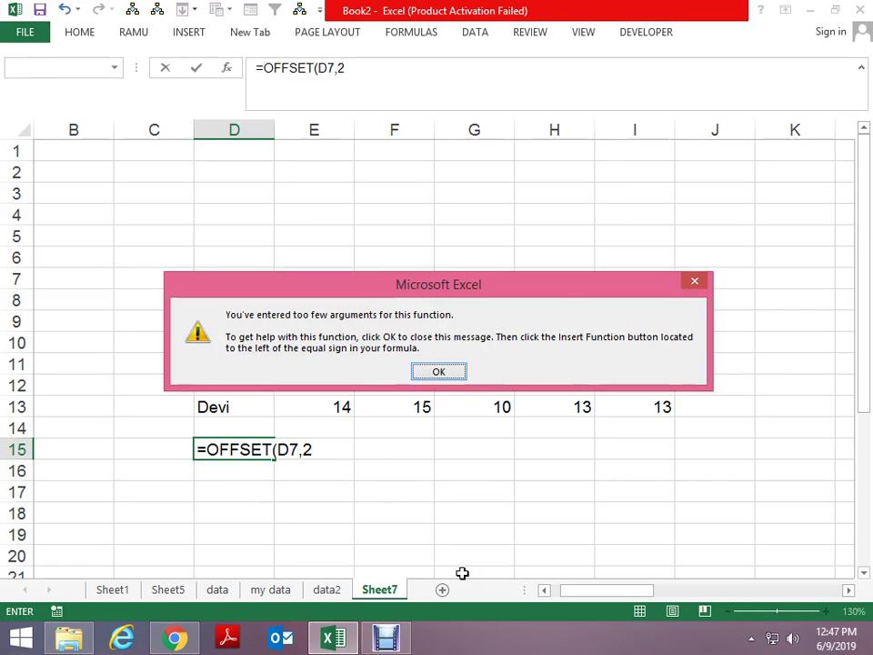
key("Return")
type(",")
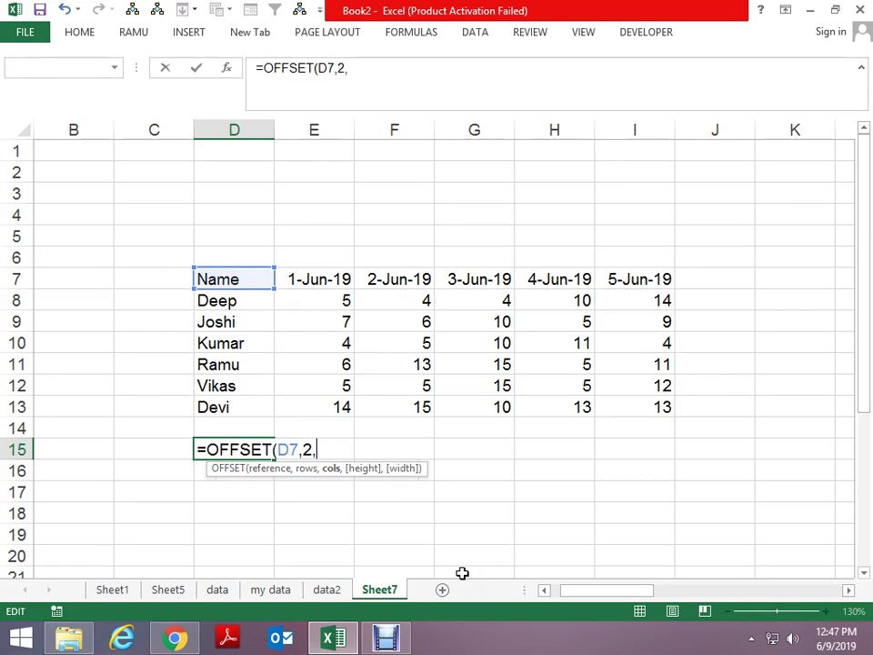
type("0")
key("Return")
key("Up")
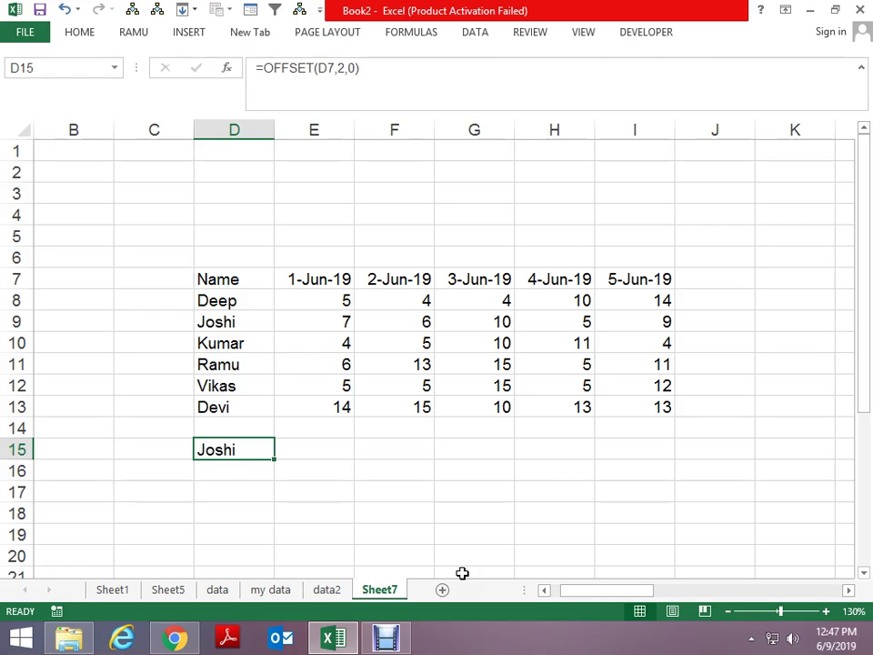
Step: Enter =OFFSET(D7,0,0) in D16 so it shows Name
key("Down")
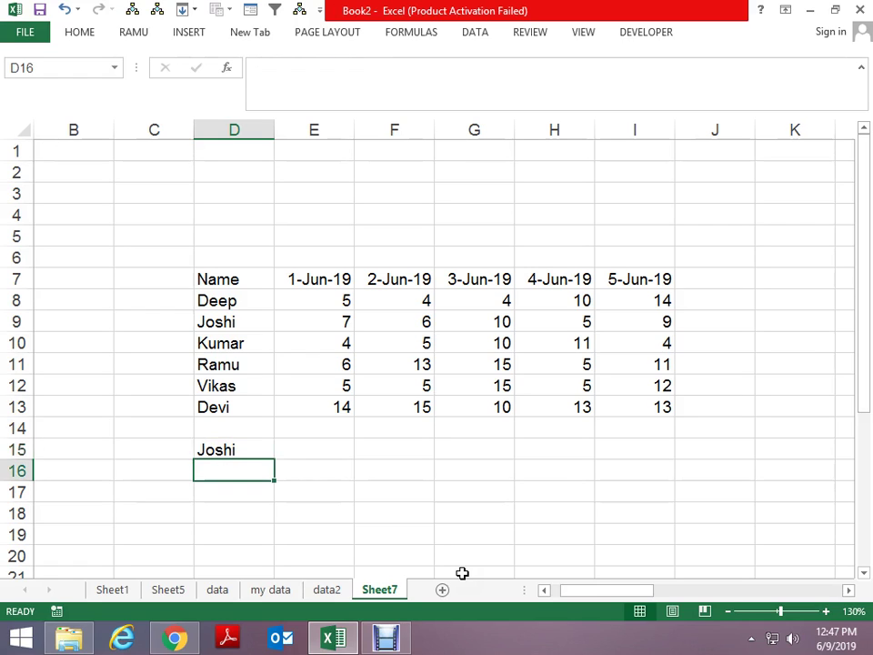
type("=off")
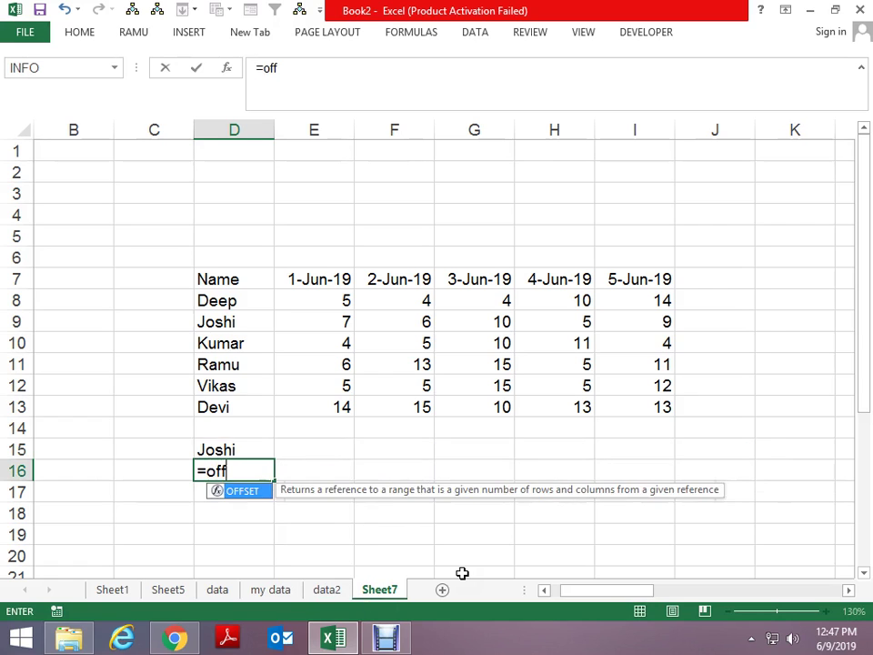
key("Tab")
key("Up")
key("Up")
key("Up")
key("Up")
key("Up")
key("Up")
key("Up")
key("Up")
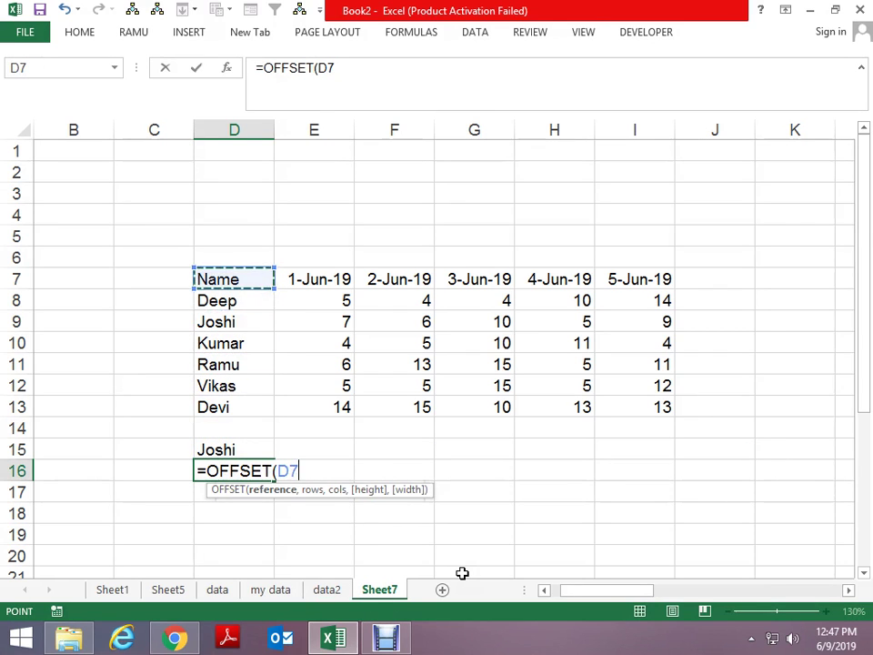
type(",0,")
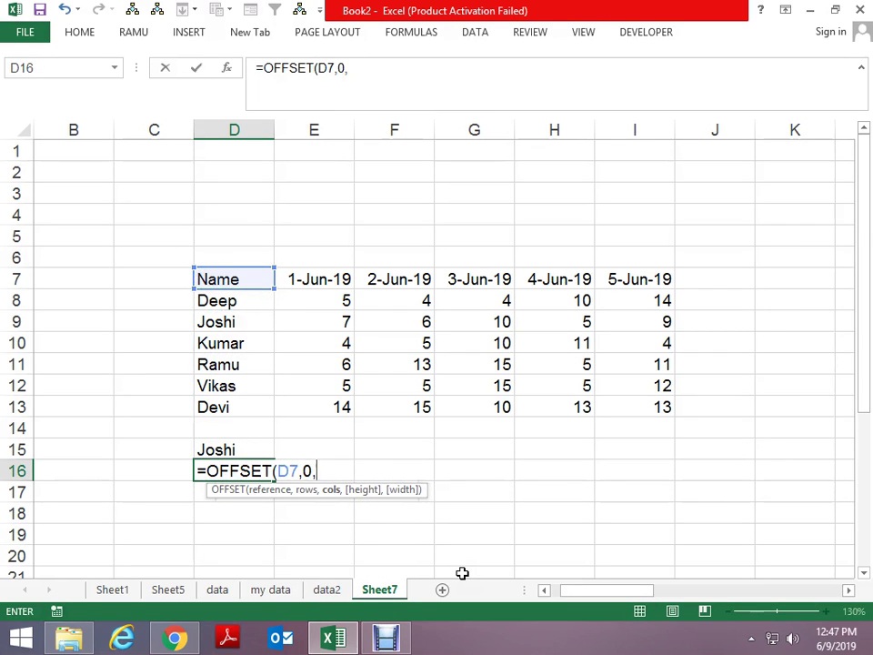
type("0")
key("Return")
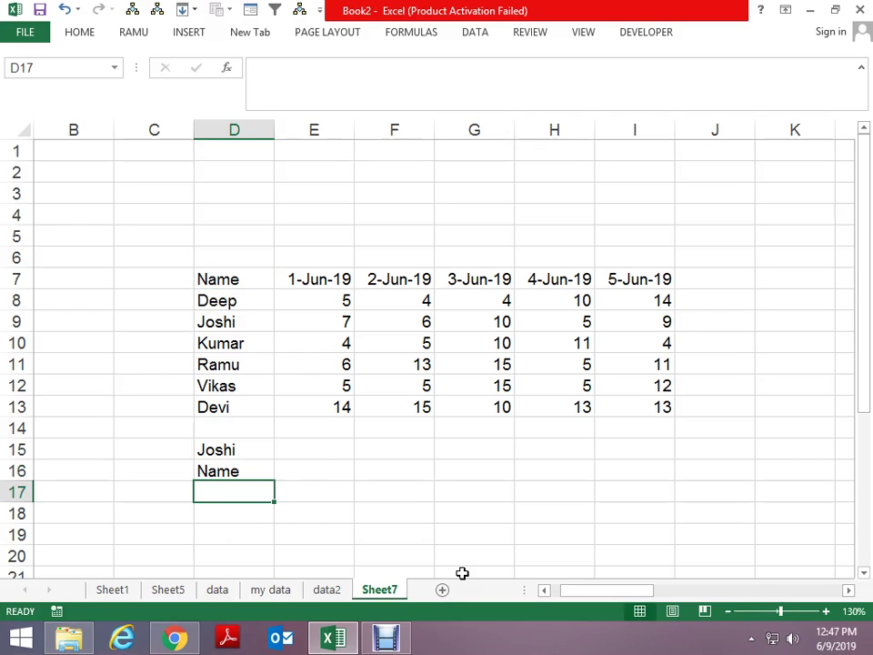
Step: Enter =OFFSET(D7,2,1) in D17 so it shows 7, Joshi's 1-Jun-19 figure
type("=off")
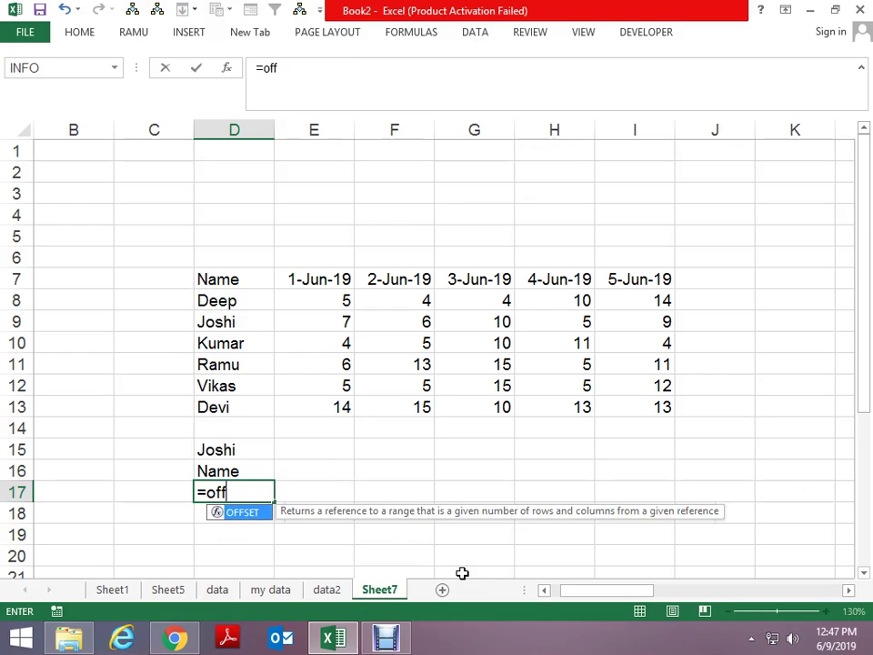
key("Tab")
key("Up")
key("Up")
key("Up")
key("Up")
key("Up")
key("Up")
key("Up")
key("Up")
key("Up")
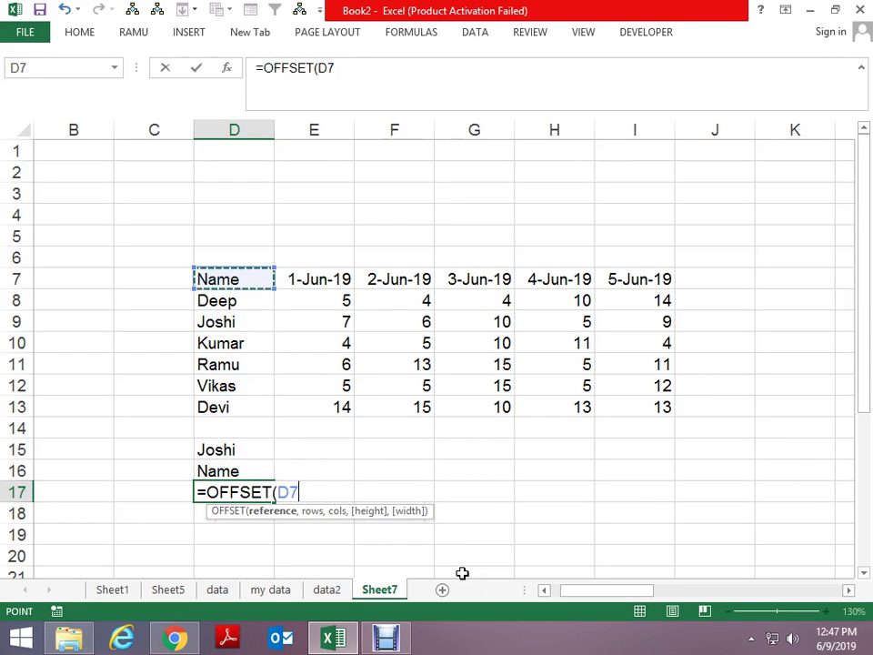
type(",2")
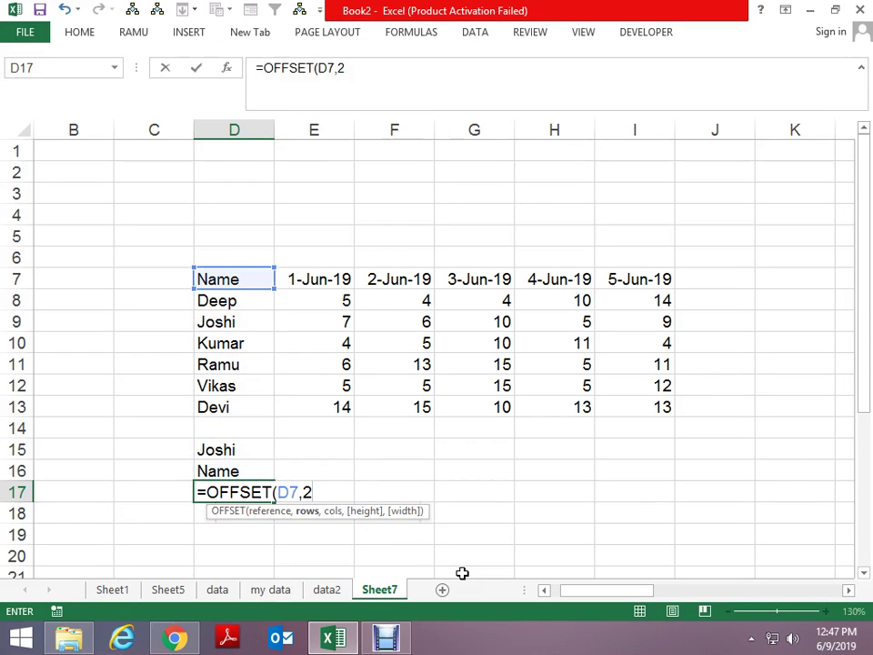
type(",1")
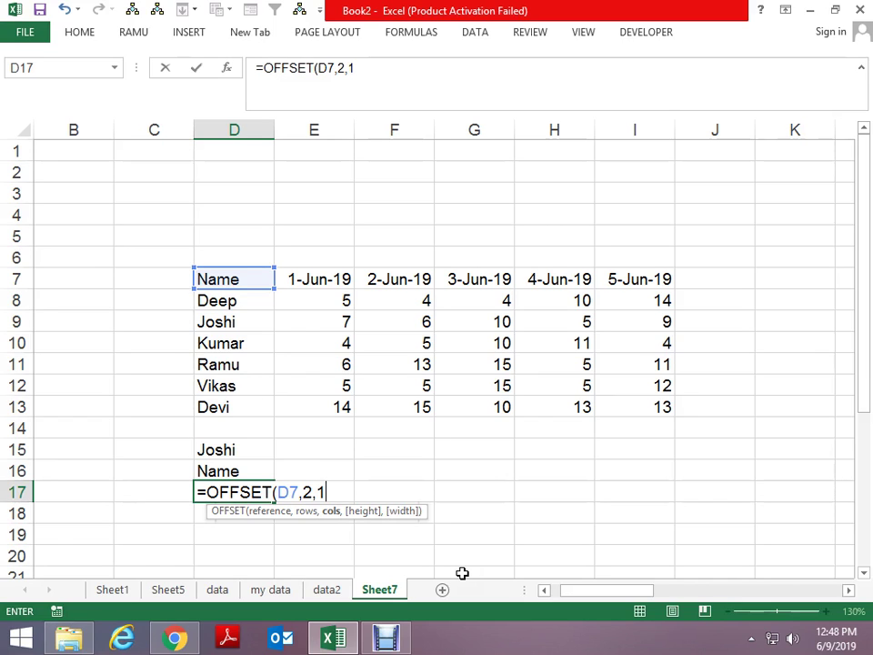
key("Return")
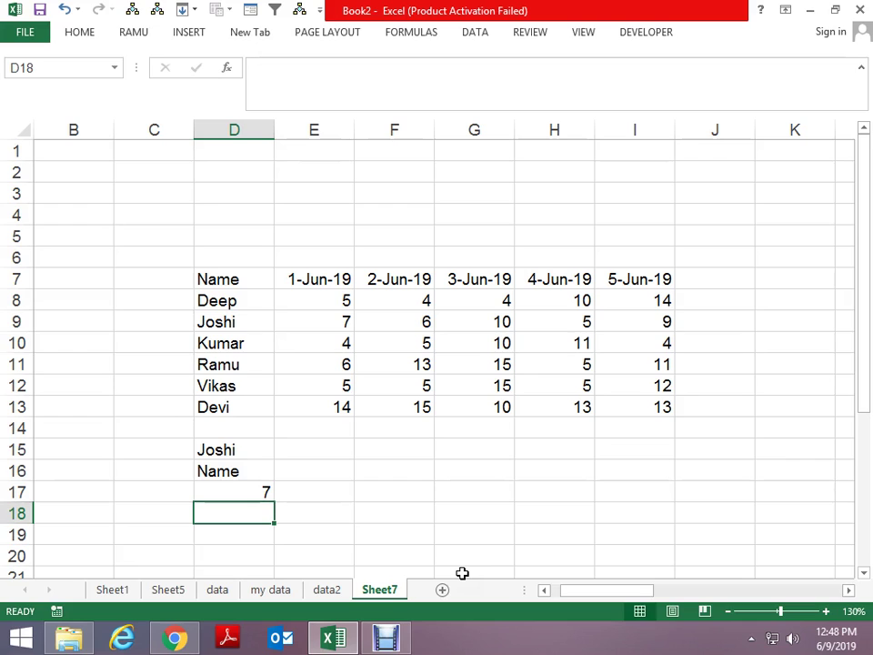
Step: Review D15, then start an OFFSET formula in G17, fixing the mistyped function name
key("Up")
key("Up")
key("Up")
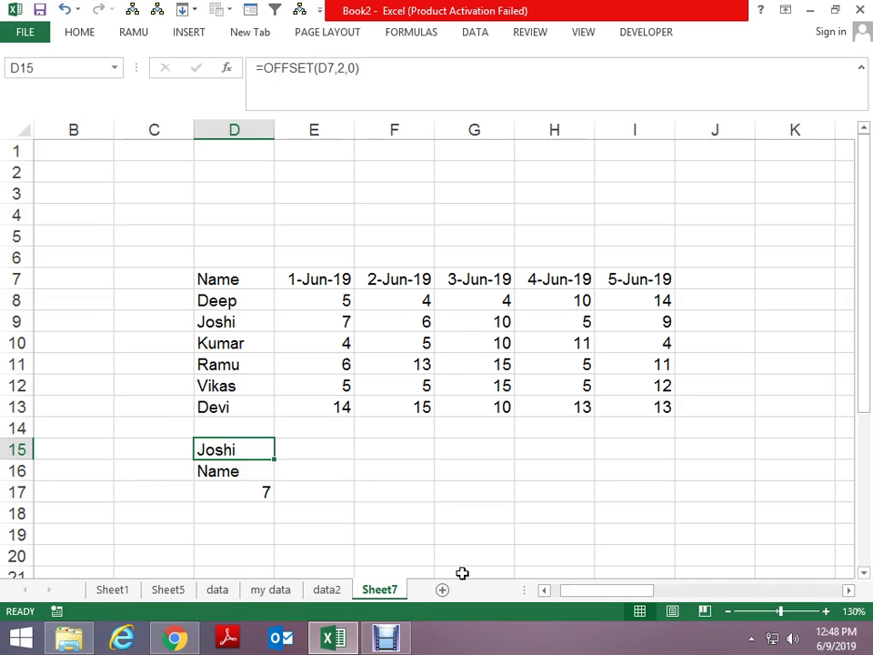
key("Down")
key("Down")
key("Right")
key("Right")
key("Right")
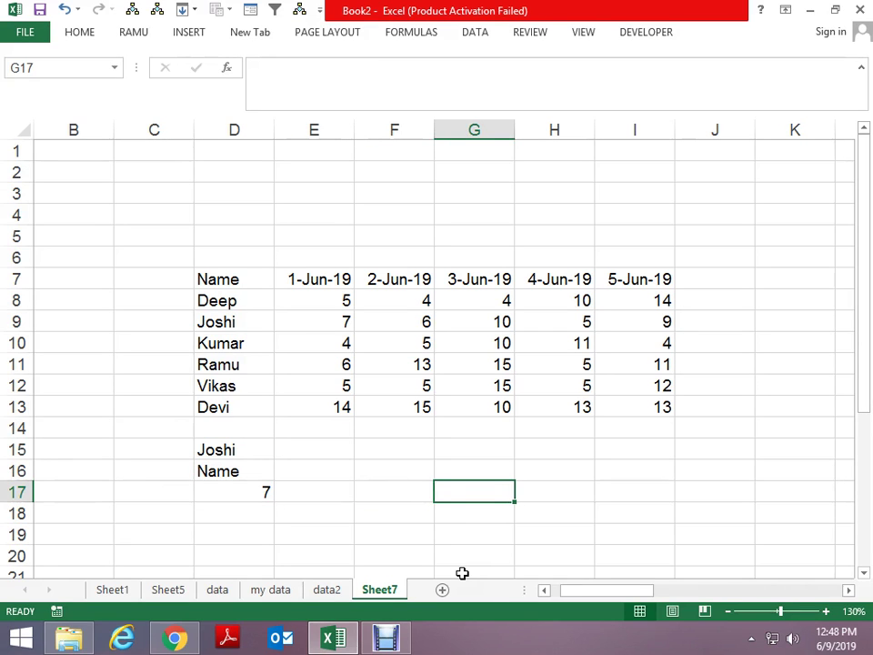
type("=iff")
key("BackSpace")
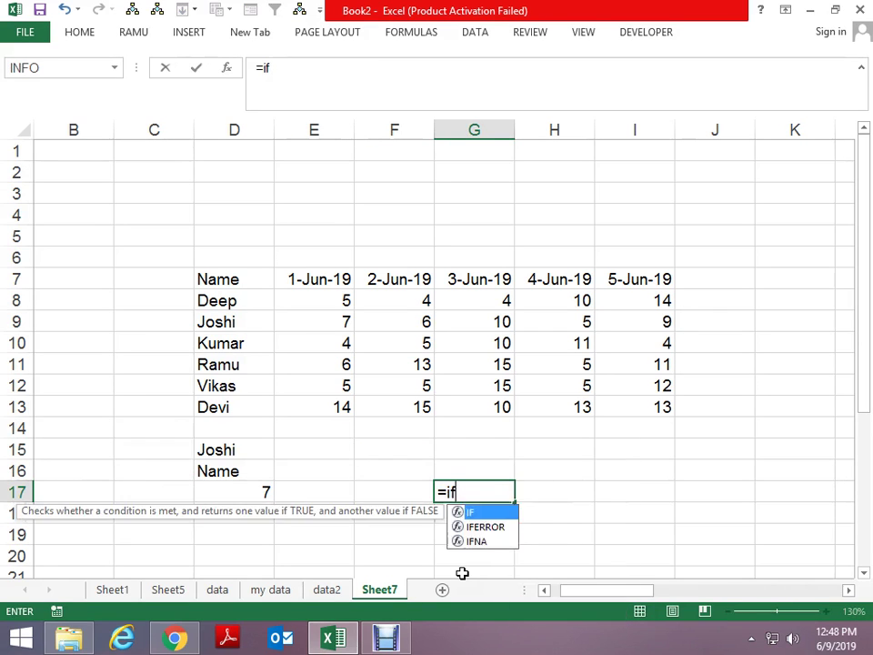
key("BackSpace")
type("of")
key("BackSpace")
key("BackSpace")
key("BackSpace")
type("o")
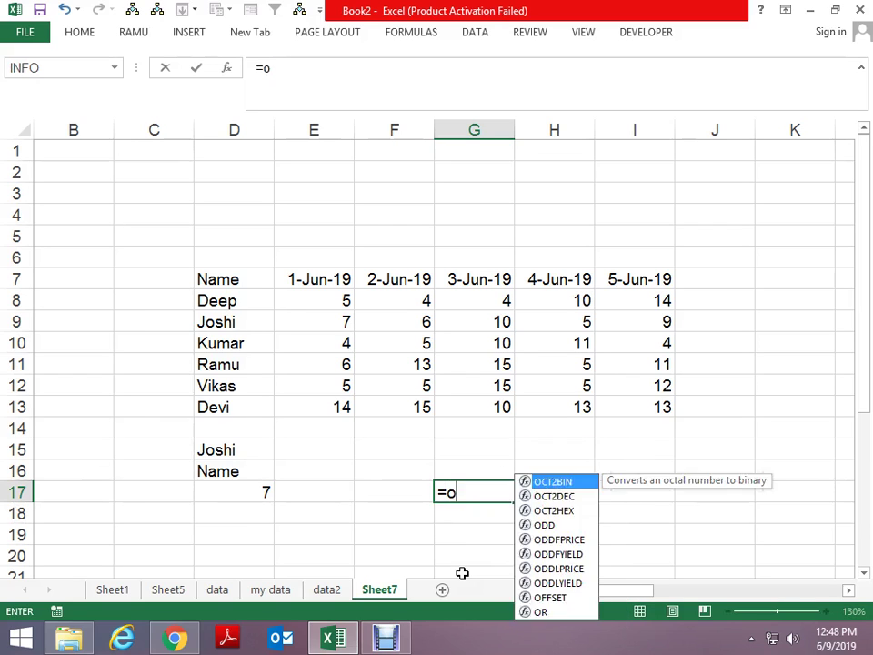
type("ff")
key("Tab")
Step: Point it at G10 with offsets 0 rows and -1 columns to return 5
key("Up")
key("Up")
key("Up")
key("Up")
key("Up")
key("Up")
key("Up")
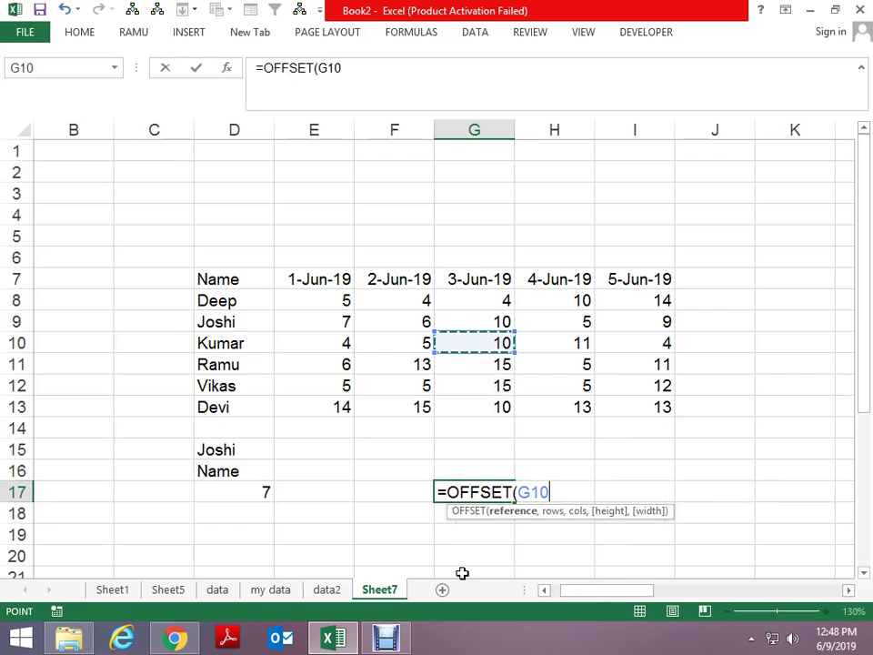
type(",0")
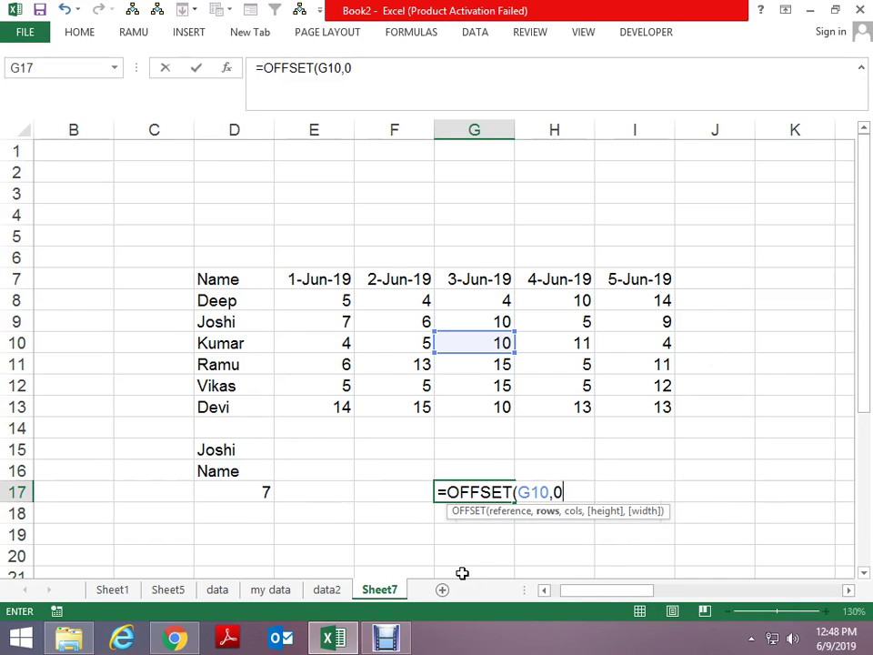
type("-")
key("BackSpace")
type(",")
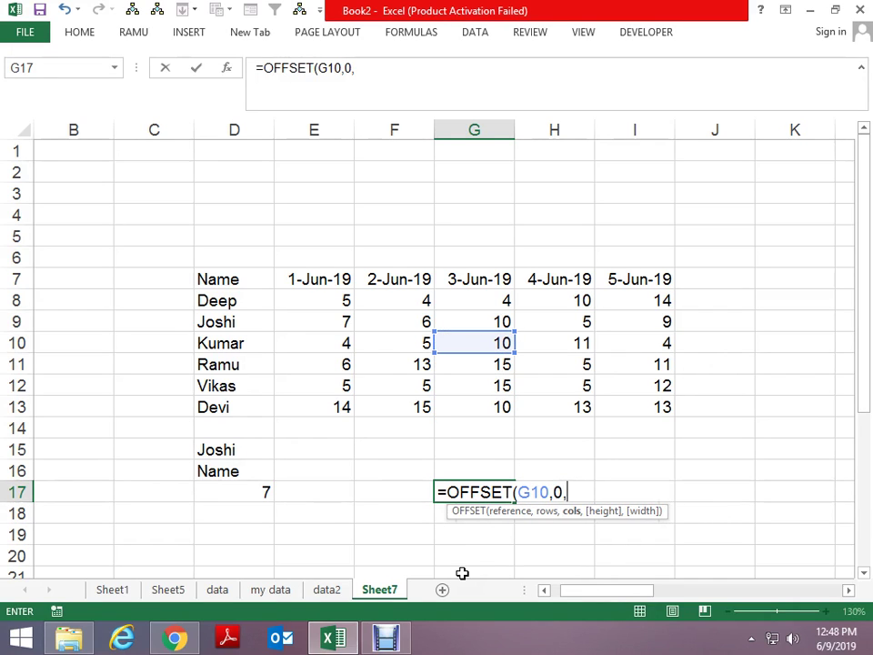
type("-1")
Step: Commit the G17 OFFSET formula showing 5 and copy it down into G18
type(")")
key("Return")
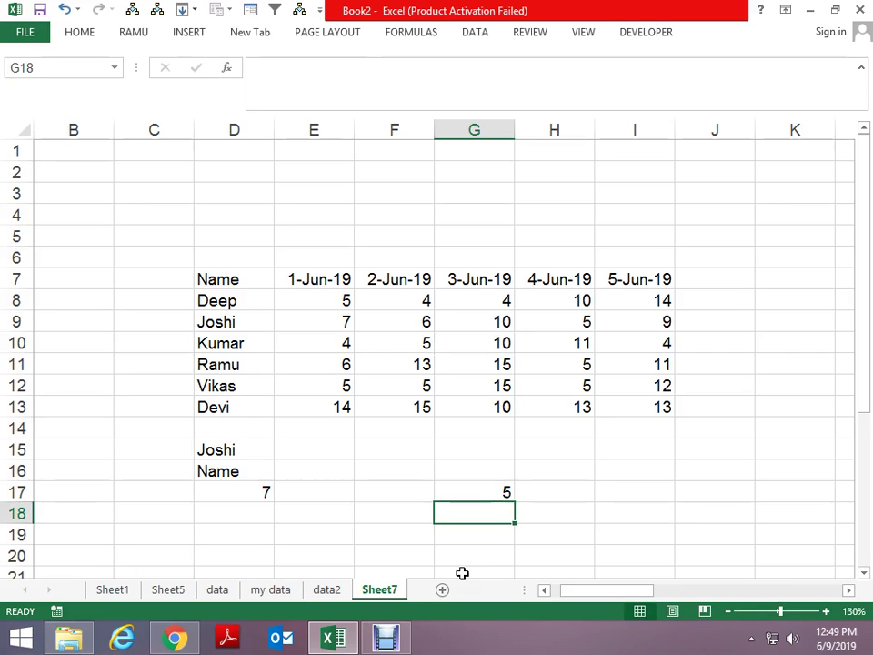
key("Up")
key("Return")
key("F2")
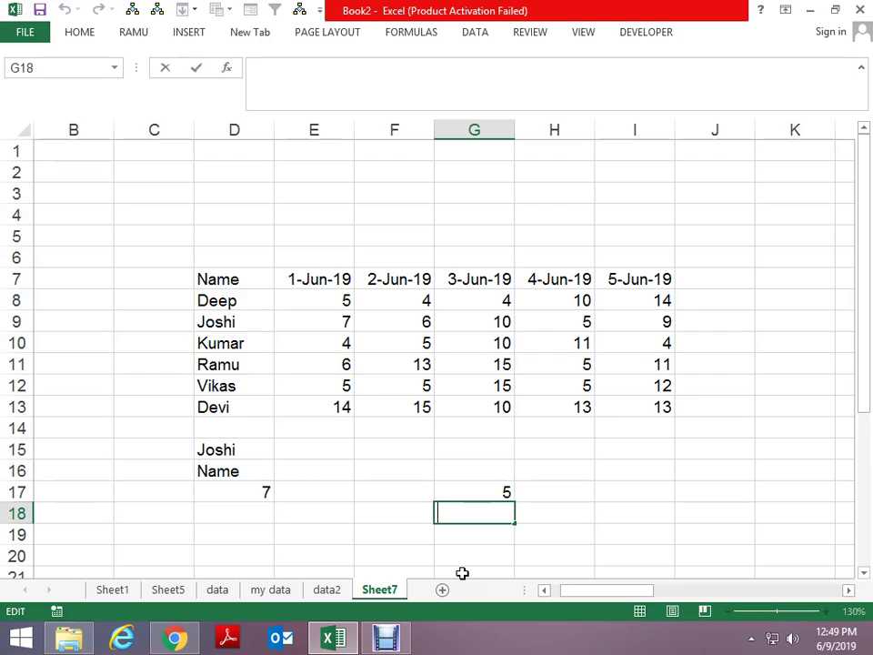
key("Escape")
key("Up")
key("Return")
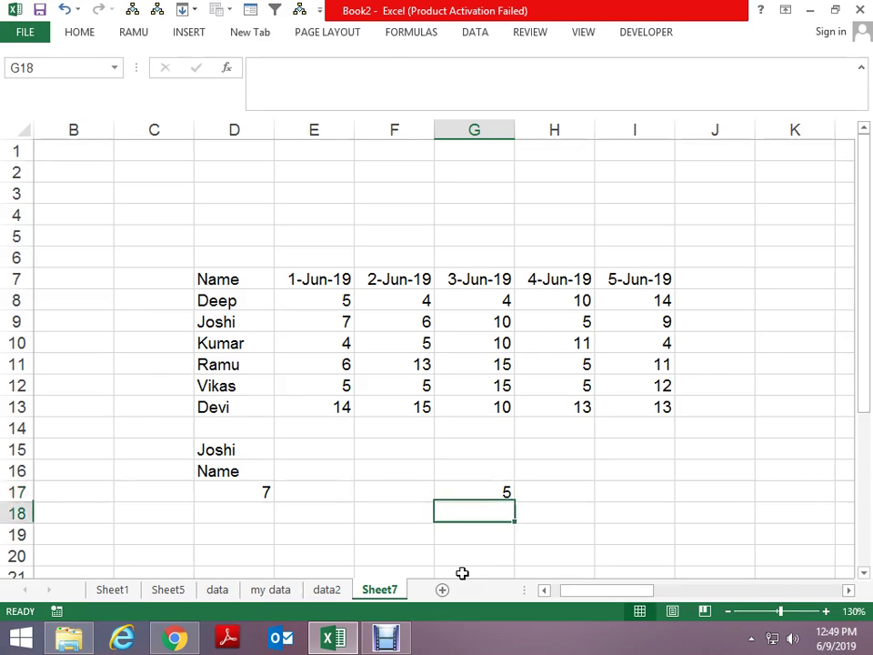
key("ctrl+d")
Step: Change G18's OFFSET arguments to rows -1 and columns 0 so it shows 10
key("F2")
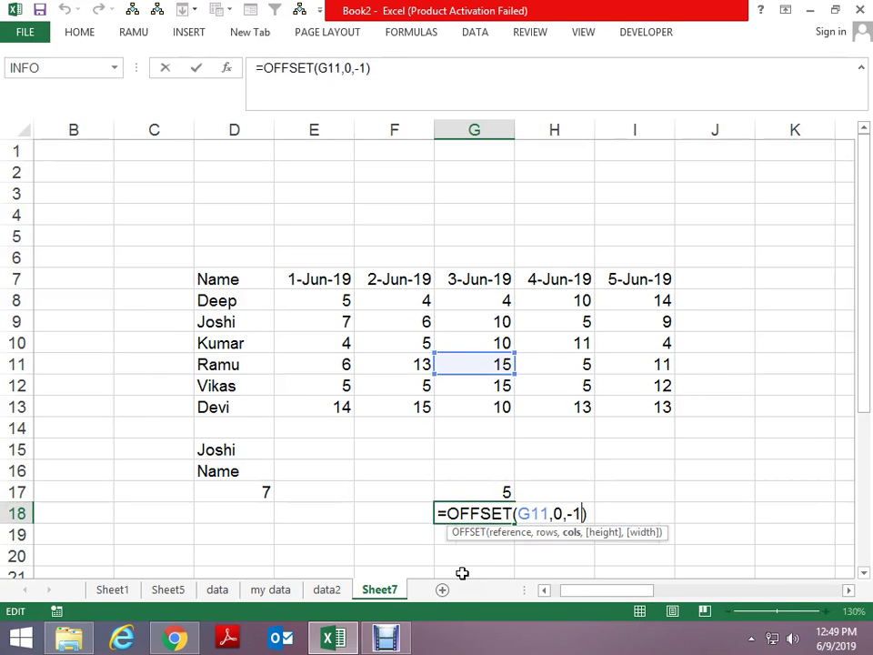
key("Left")
key("Left")
key("Left")
key("BackSpace")
type("-")
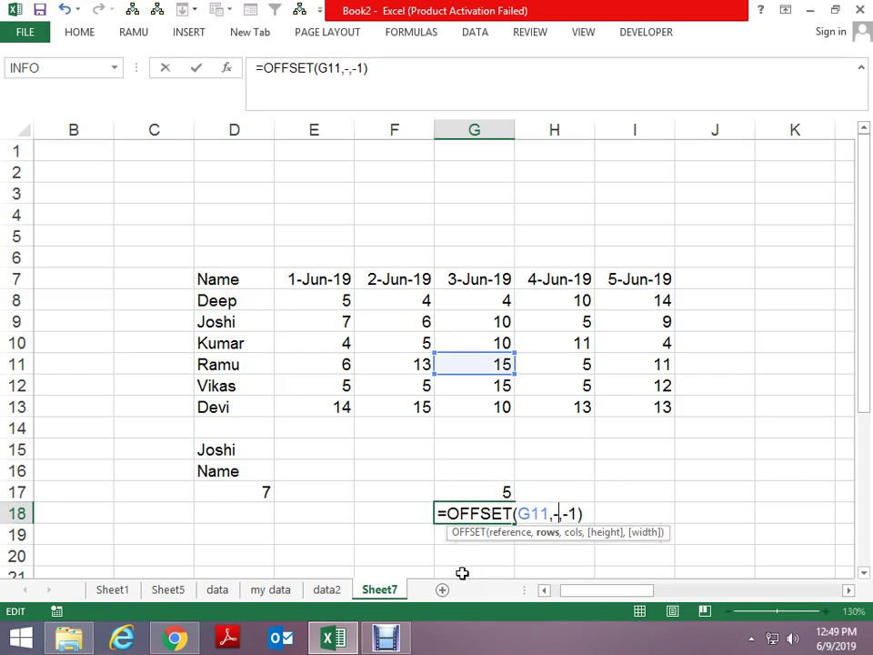
type("1")
key("Right")
key("Delete")
key("Delete")
type("0")
key("ctrl+Return")
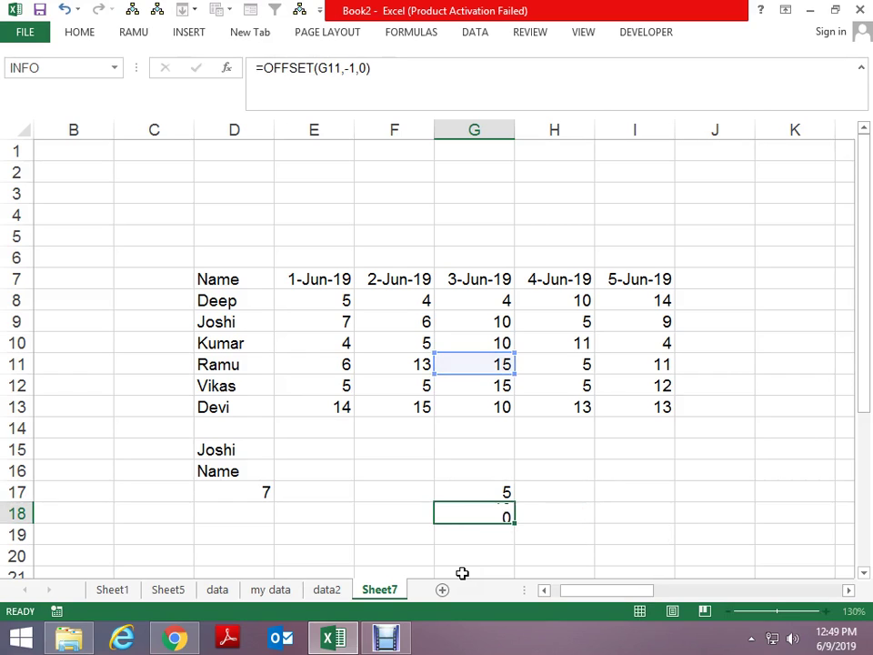
Step: Enter =OFFSET(H11,-1,-1) in H18 so it returns 10
key("Right")
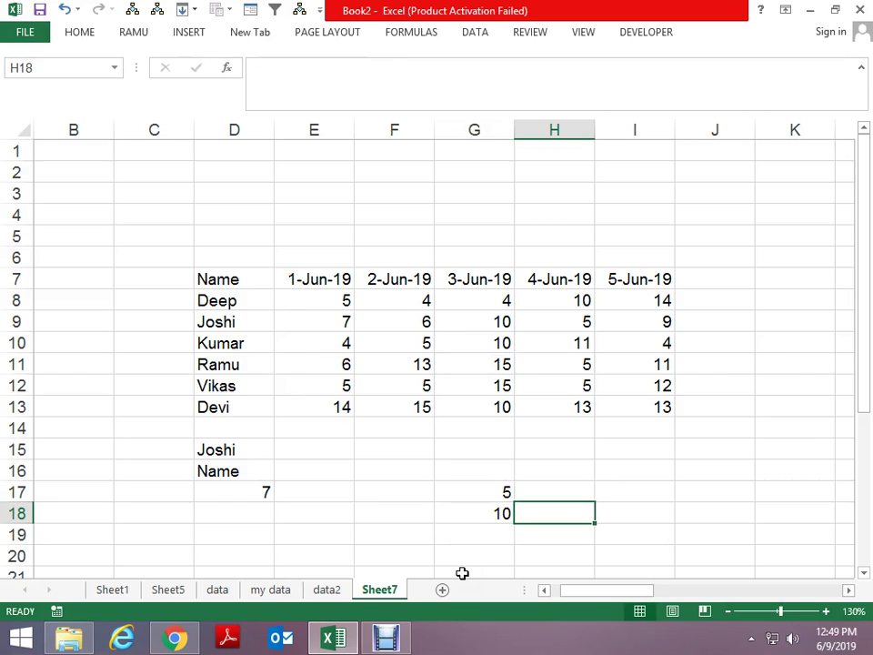
type("=f")
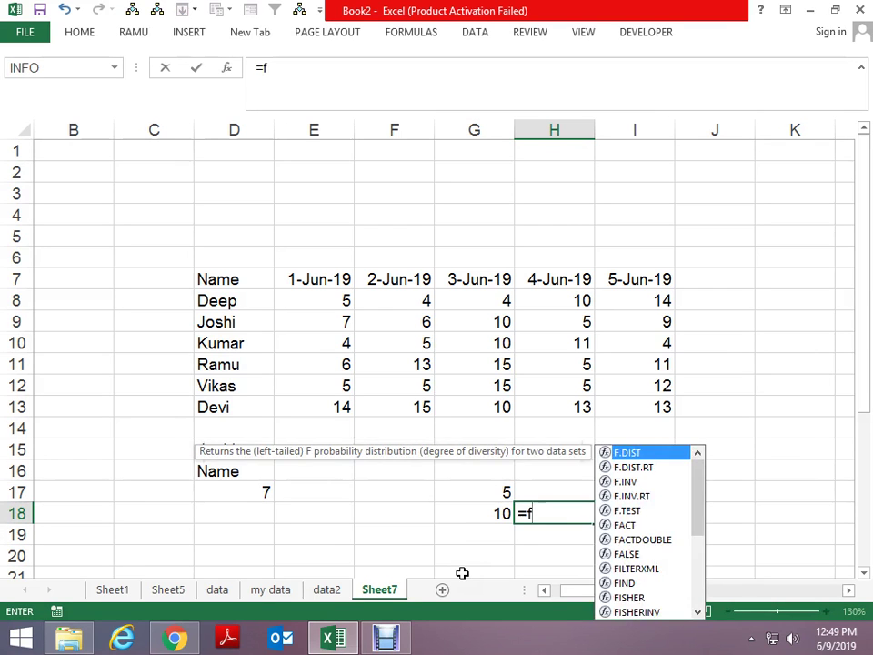
key("BackSpace")
type("of")
key("Tab")
key("Up")
key("Up")
key("Up")
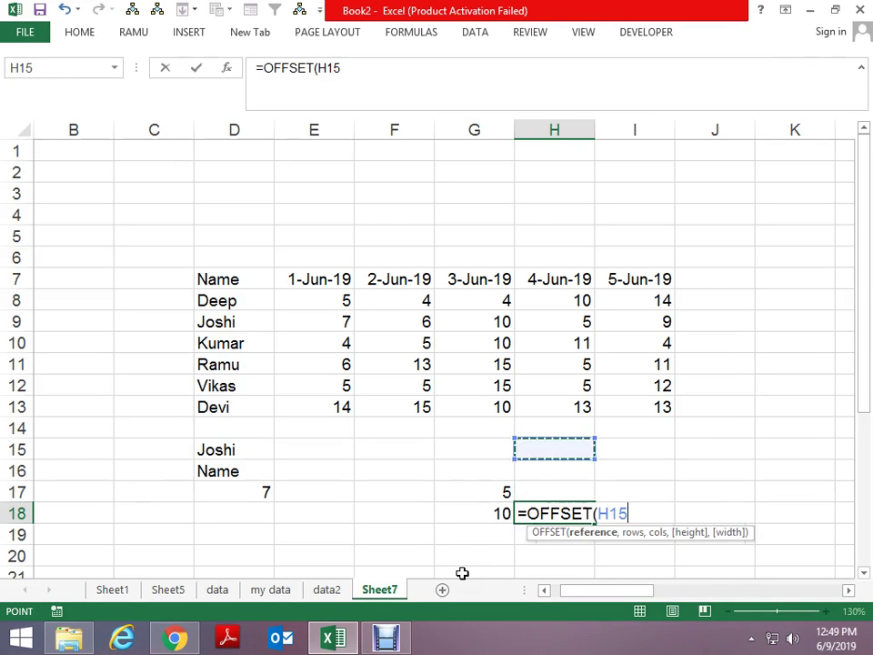
key("Up")
key("Up")
key("Up")
type(",")
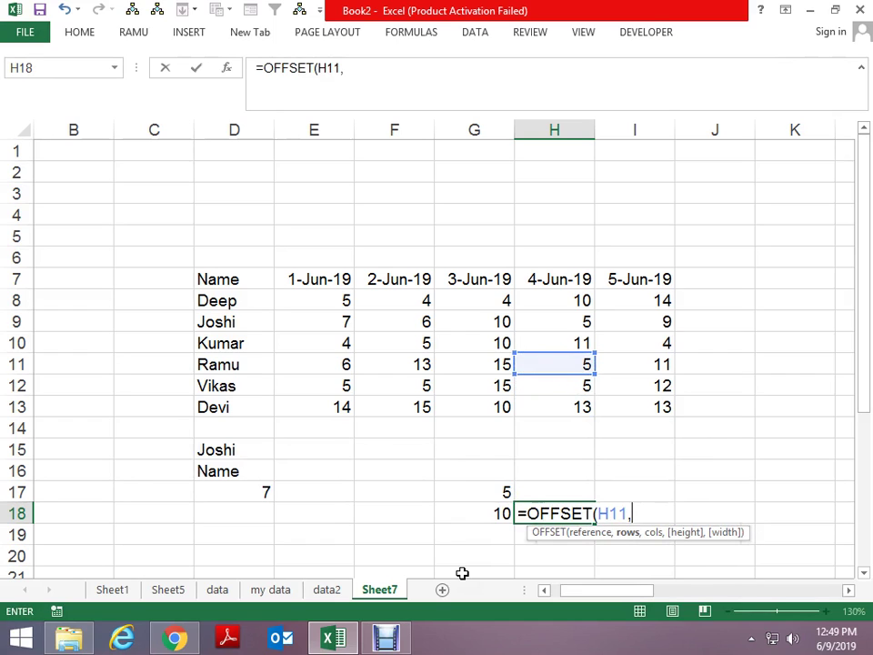
type("-1")
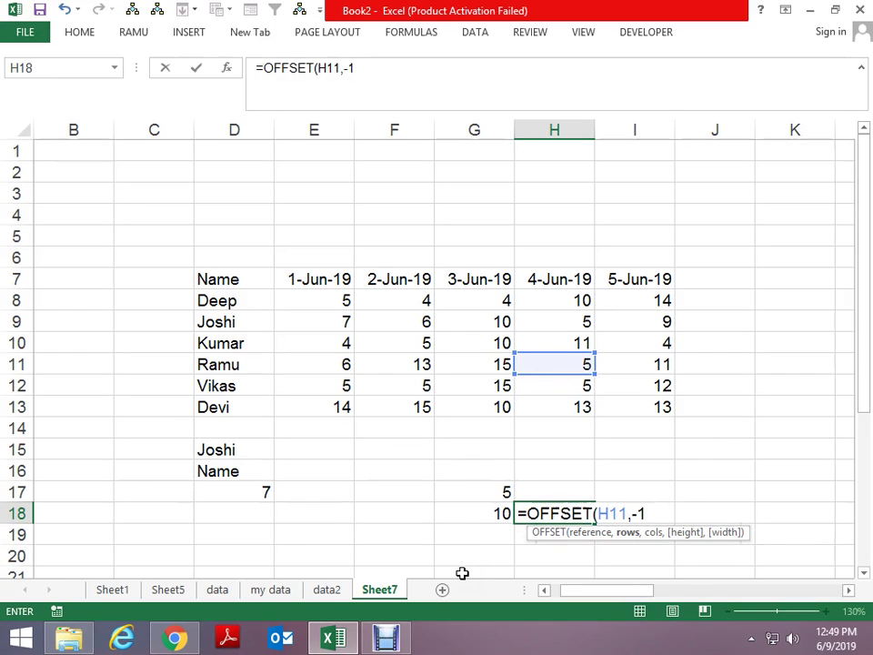
type(",-1")
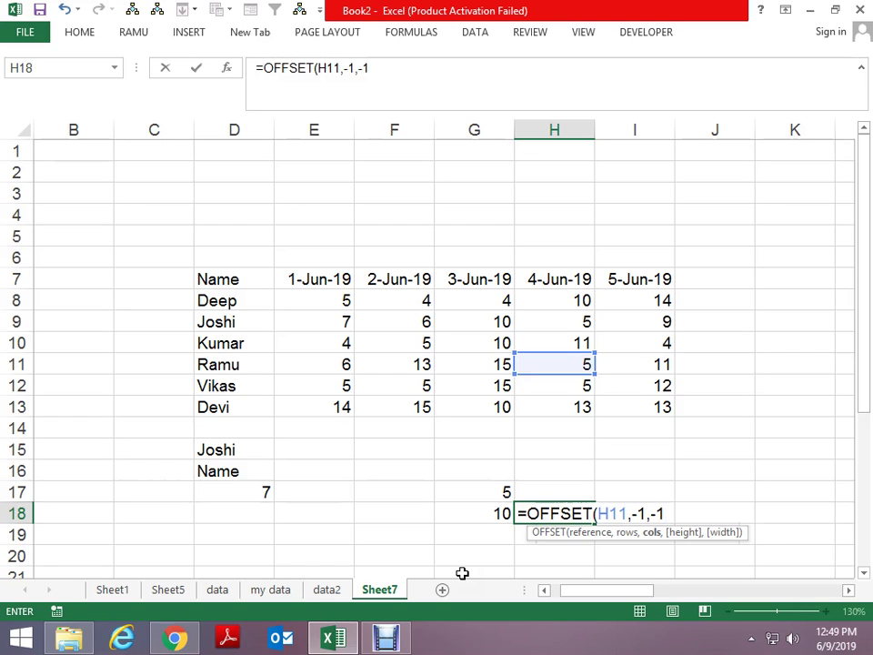
key("Return")
key("Up")
key("Up")
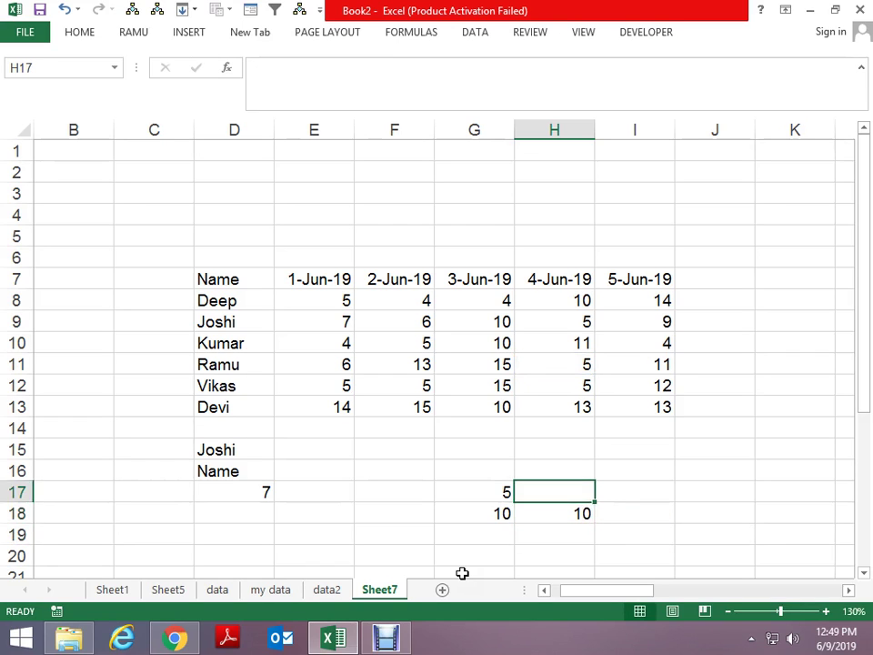
key("Up")
key("Up")
key("Up")
Step: Change G9 to 12, G10 to 38, G13 to 55 and H8 to 40
key("Left")
key("Up")
key("Up")
key("Up")
key("Up")
type("12")
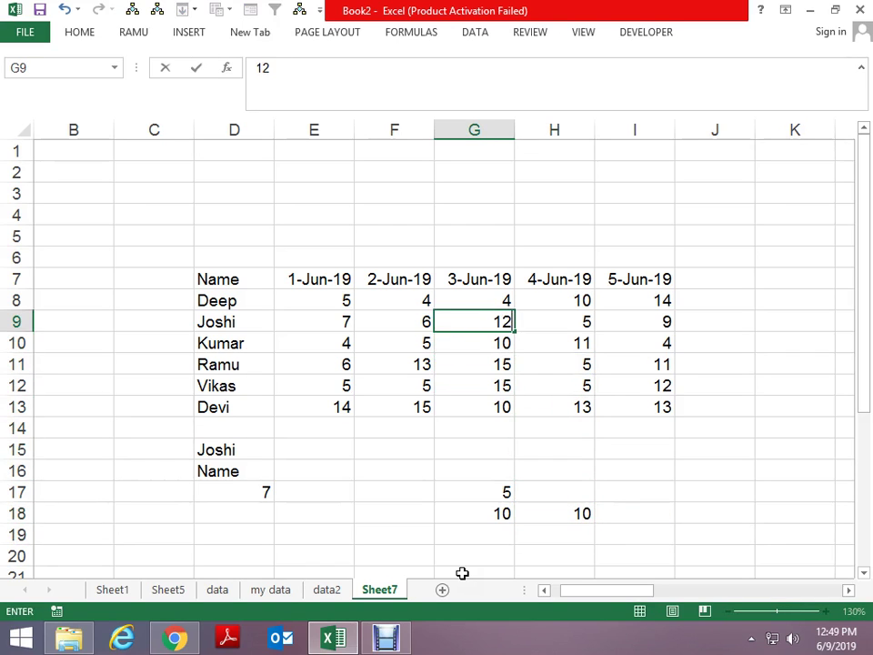
key("Return")
type("38")
key("Return")
key("Down")
key("Down")
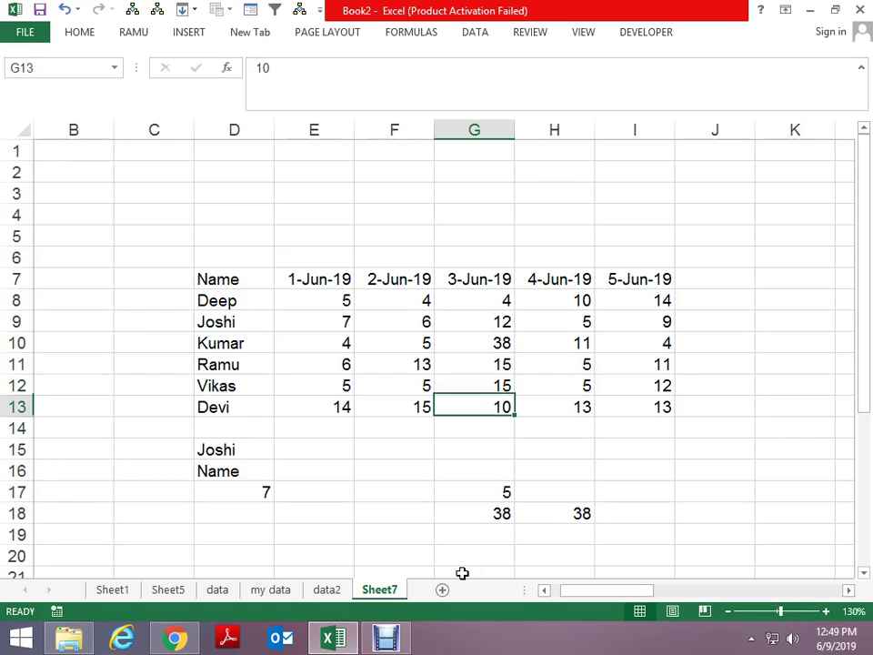
type("55")
key("Return")
key("Up")
key("Up")
key("Up")
key("Right")
key("Up")
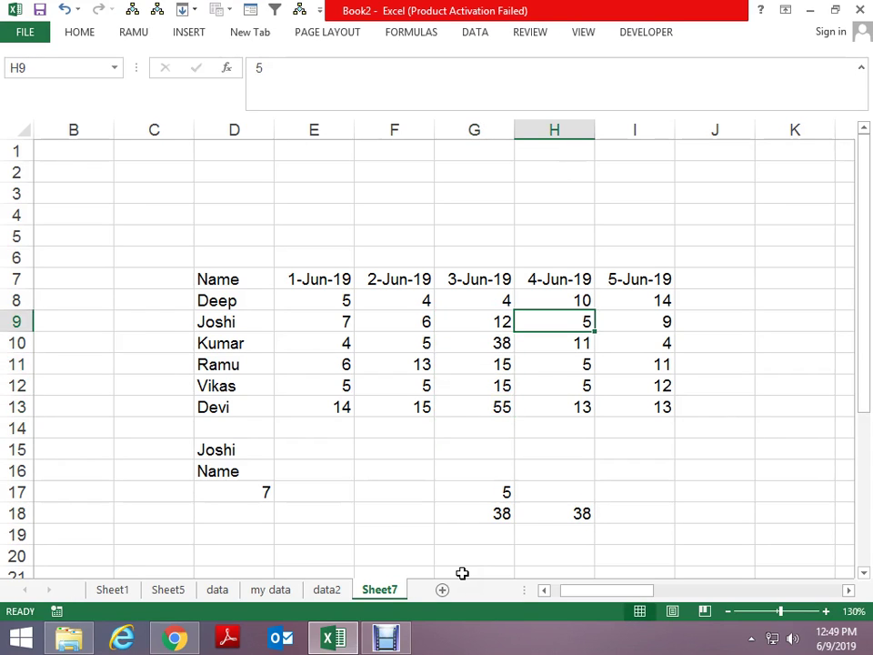
key("Up")
type("40")
key("Return")
Step: Re-enter H18's OFFSET formula so it recalculates to 38
key("Down")
key("Down")
key("Down")
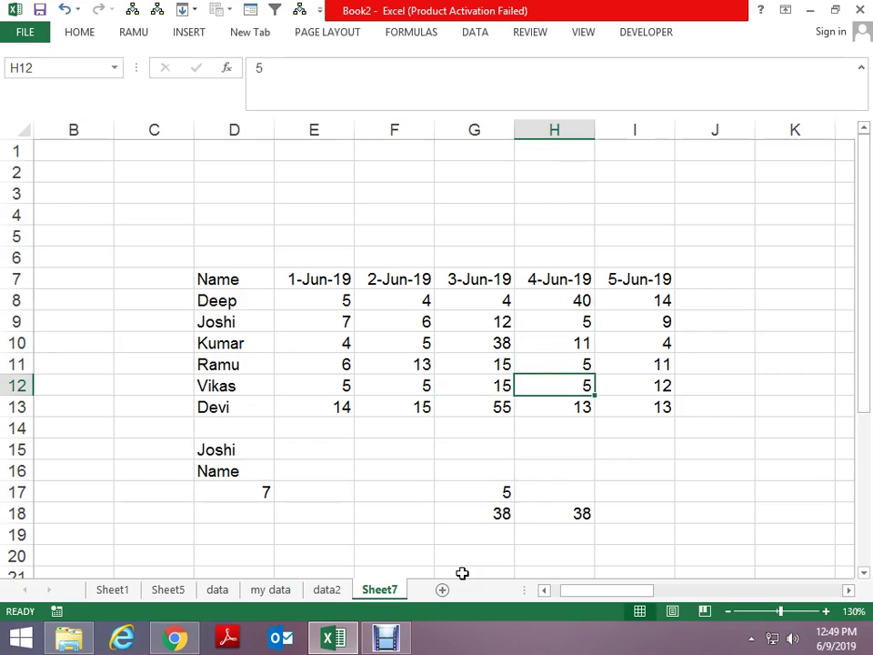
key("Down")
key("Down")
key("Down")
key("Down")
key("Down")
key("Down")
key("F2")
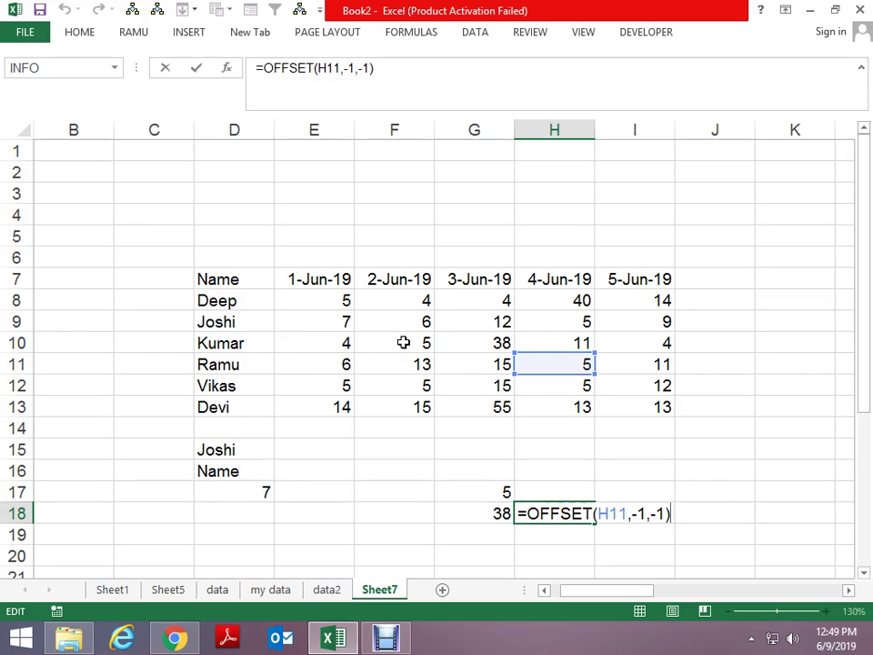
key("Return")
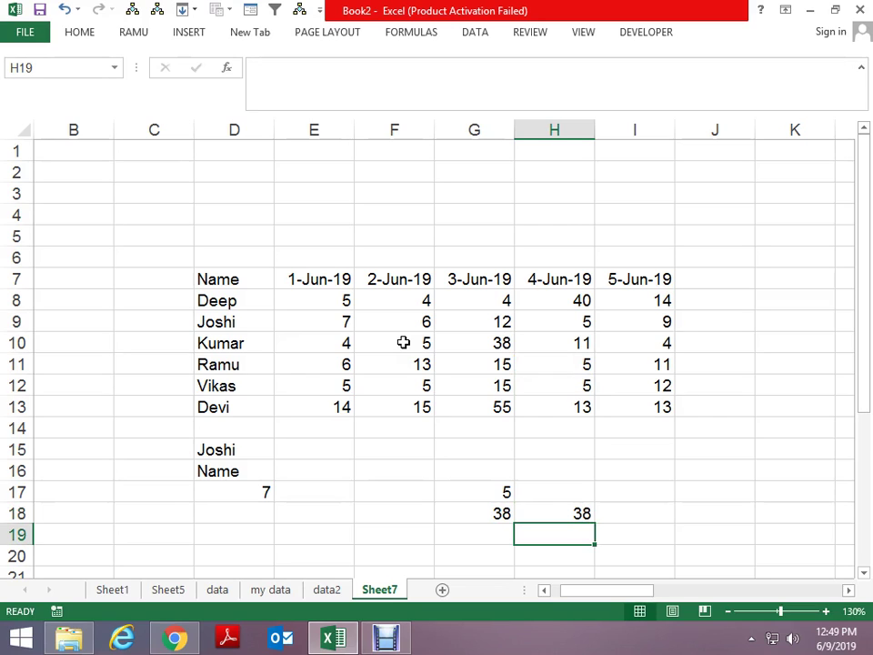
key("Left")
key("Left")
key("Left")
key("Up")
key("Down")
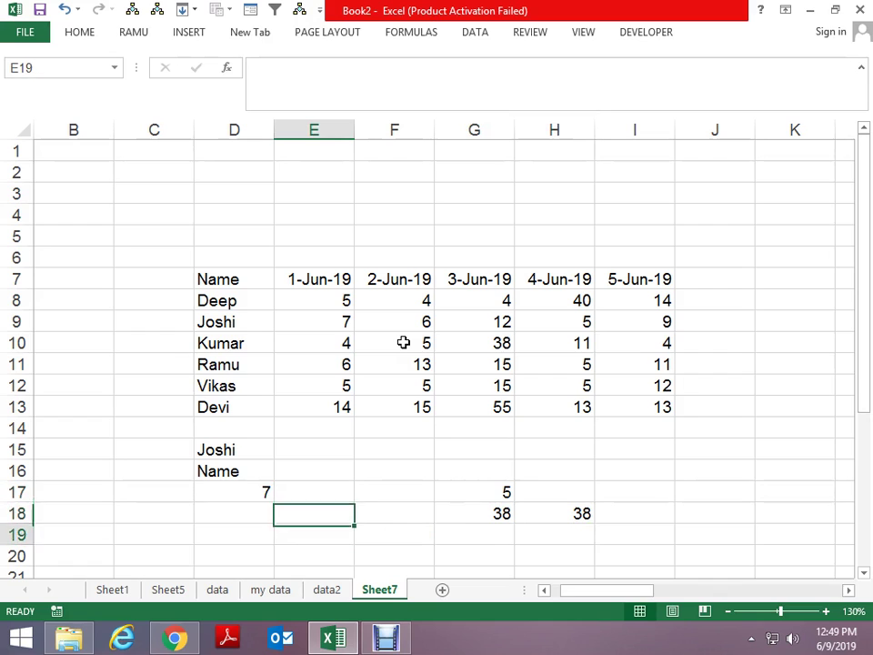
key("Down")
key("Left")
key("Down")
key("Down")
key("Down")
key("Up")
key("Up")
key("Up")
key("Down")
key("Down")
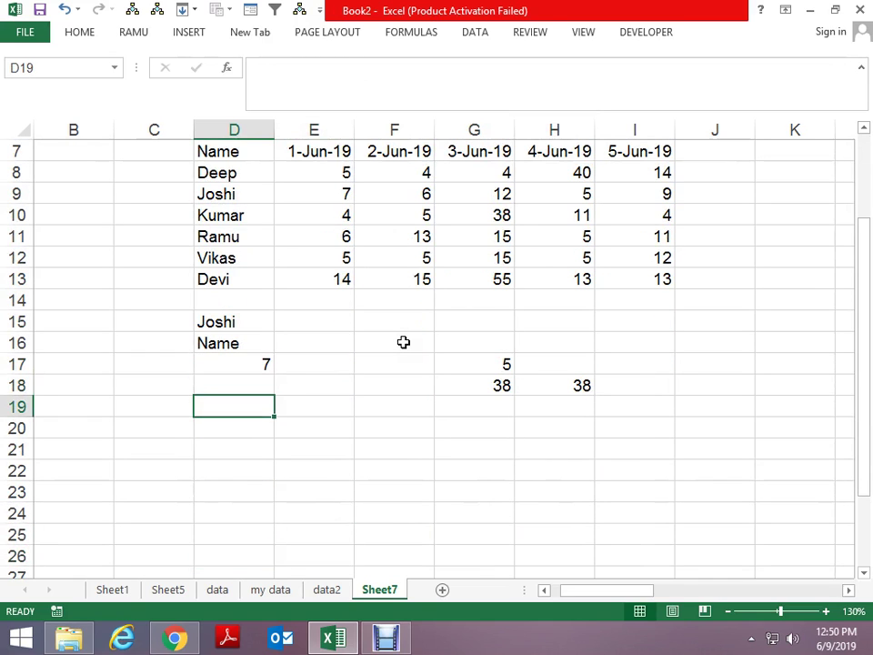
type("=of")
key("Tab")
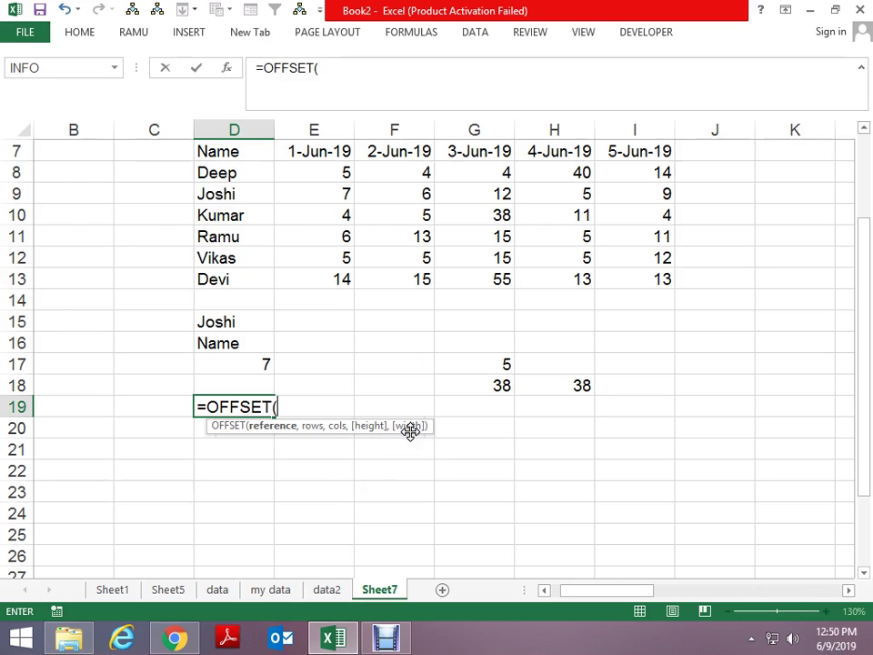
key("Escape")
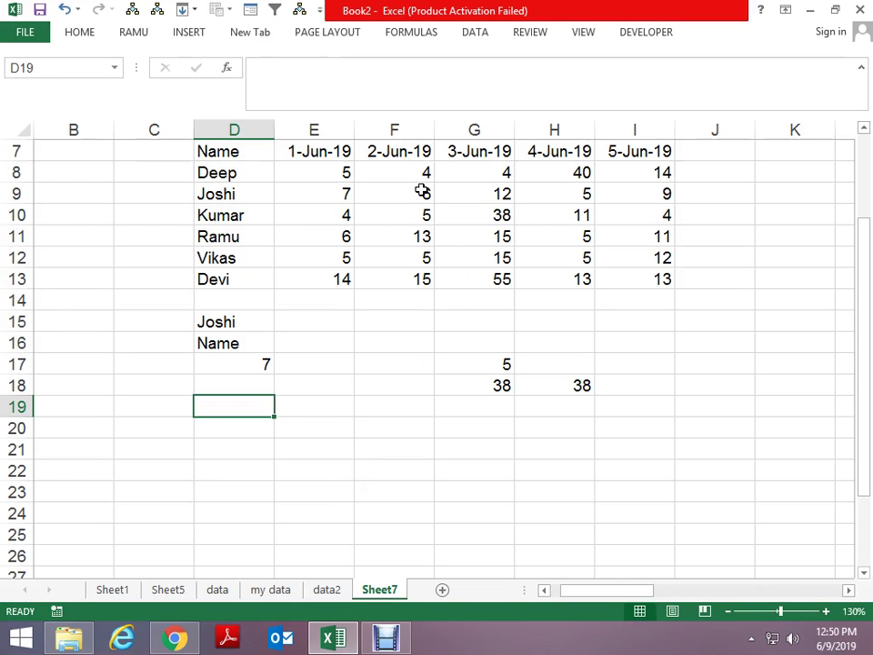
mouse_move(394, 193)
left_mouse_down()
mouse_move(395, 257)
mouse_move(608, 252)
left_mouse_up()
left_click(406, 293)
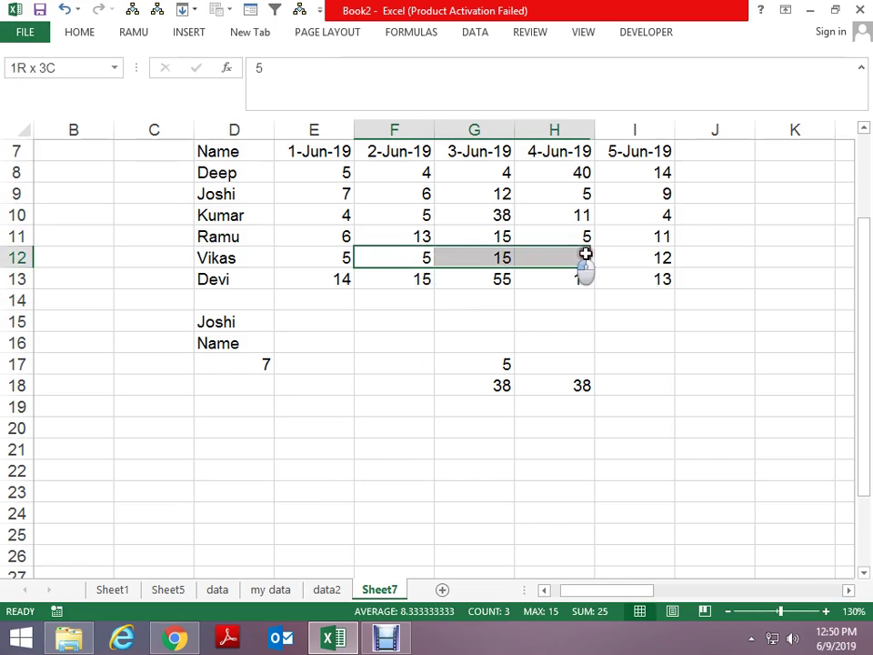
left_click(230, 430)
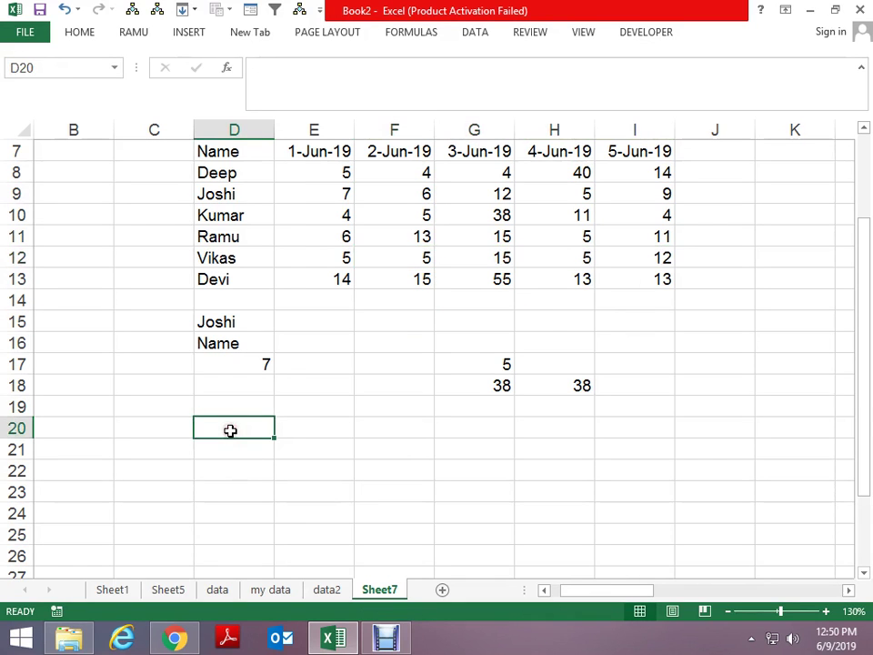
type("=of")
key("Tab")
key("Up")
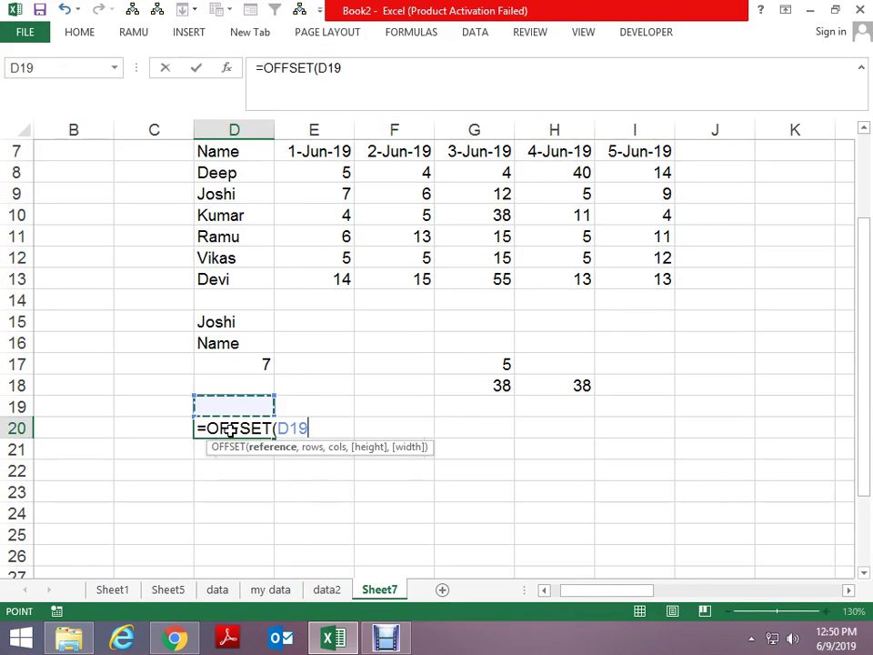
key("Up")
key("Up")
key("Up")
key("Up")
key("Up")
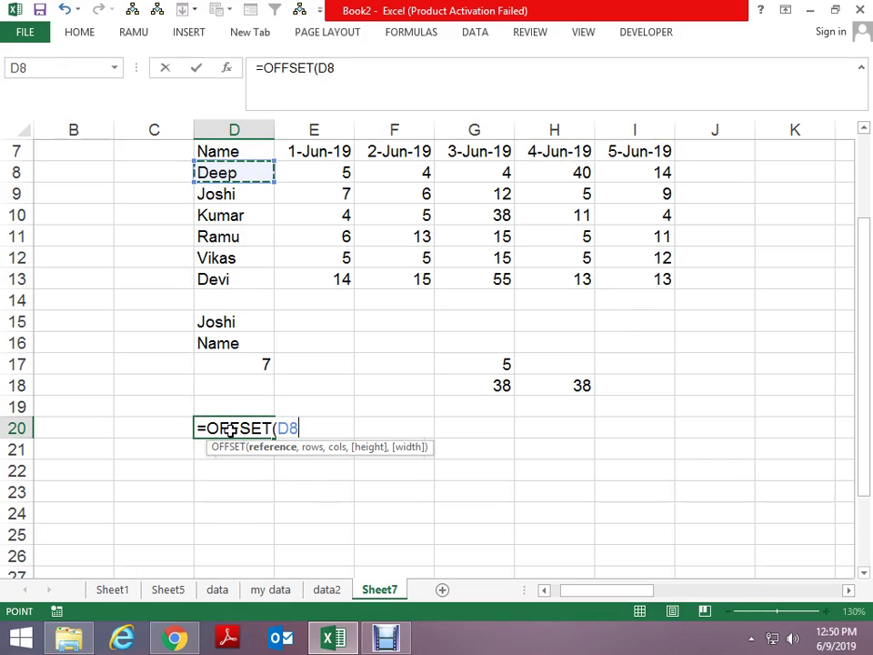
type(",")
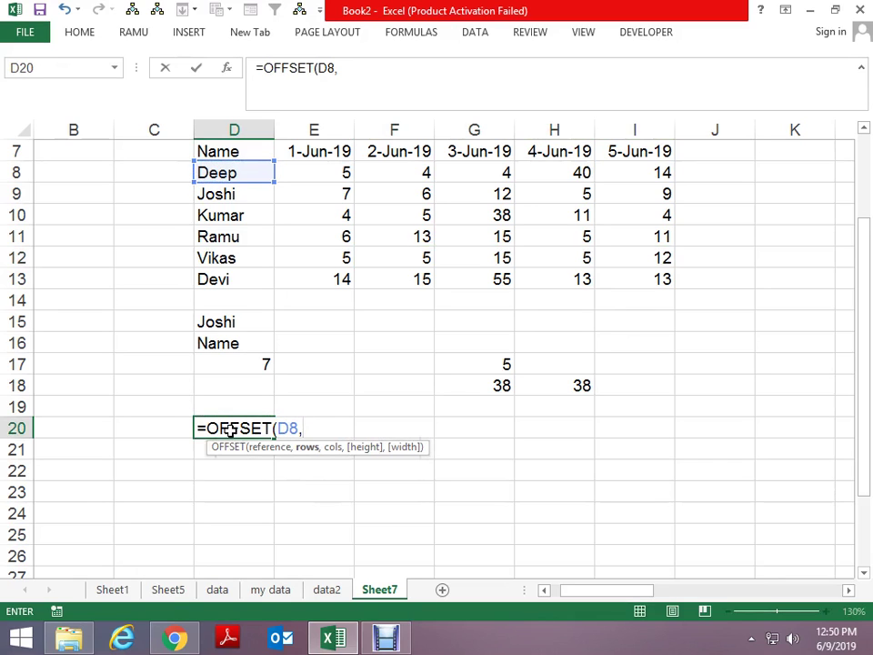
type("2,")
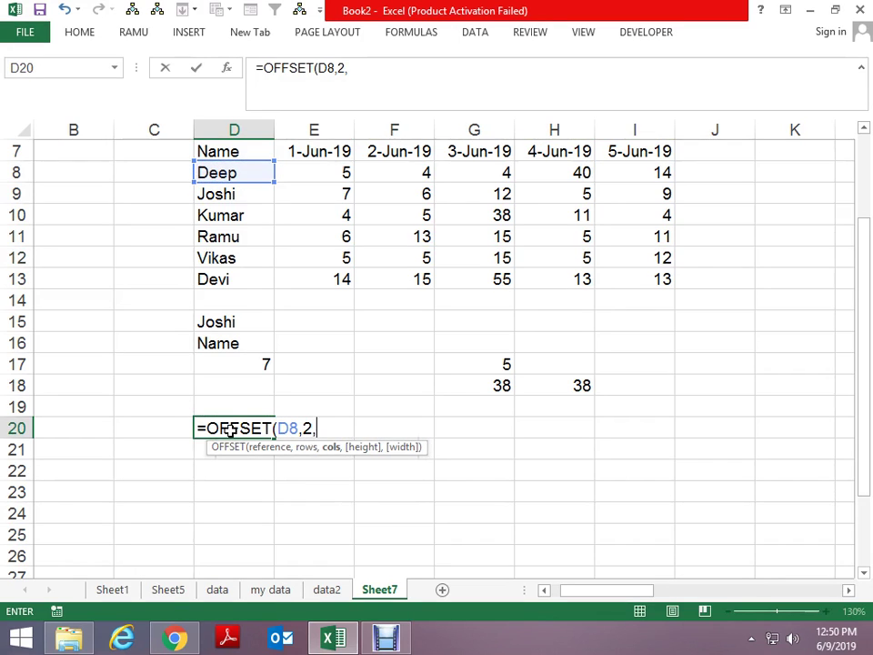
type("1")
type(",")
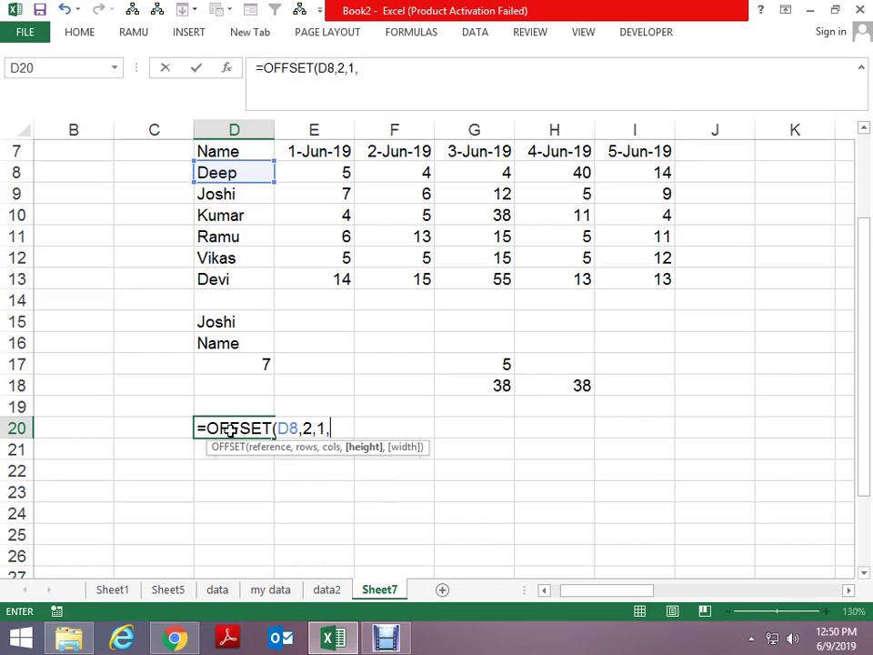
type("2,")
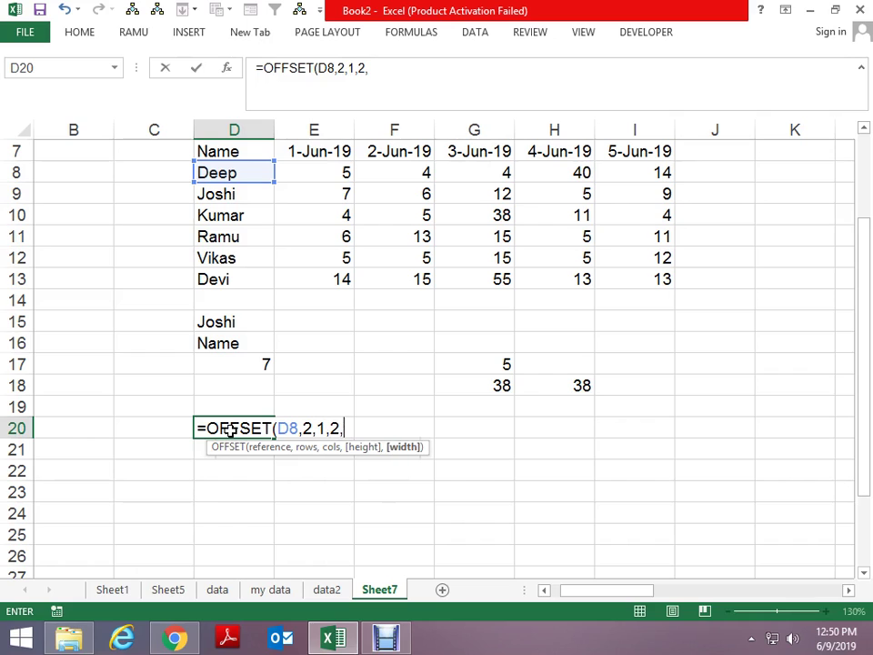
type("3")
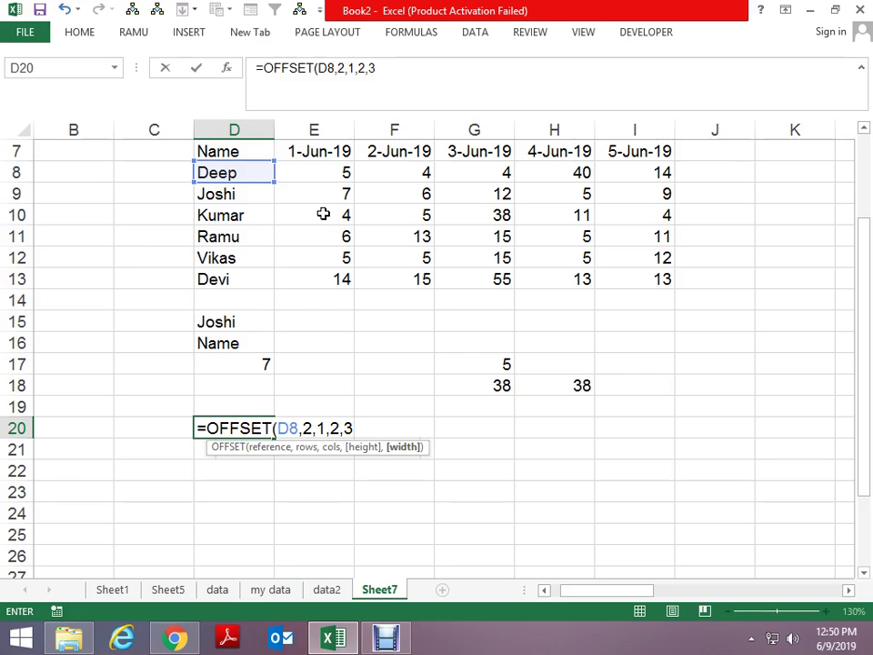
Step: Discard the unfinished D20 formula and select the block E10:G12
key("Escape")
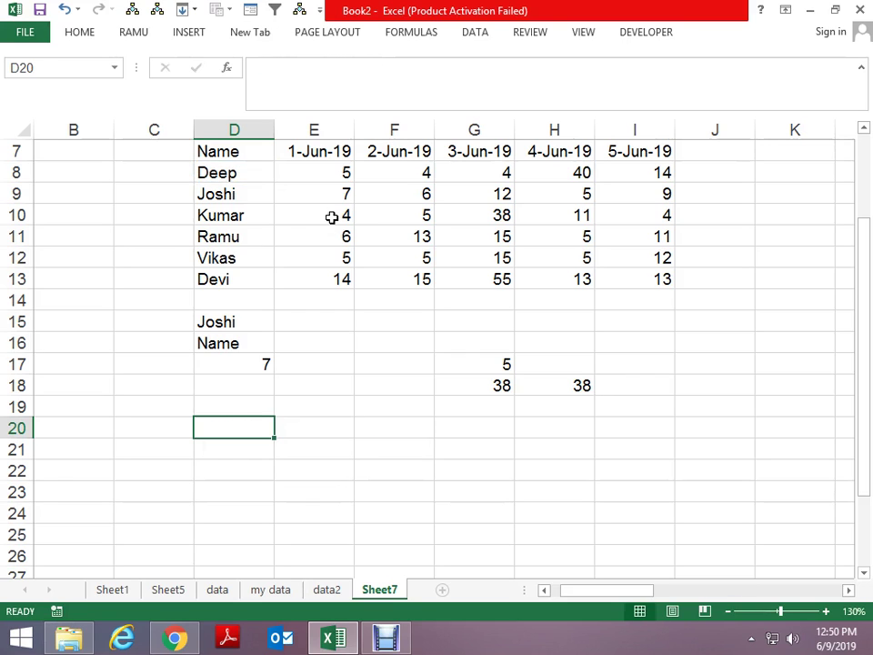
left_click(332, 216)
key("shift+Right")
key("shift+Right")
key("shift+Down")
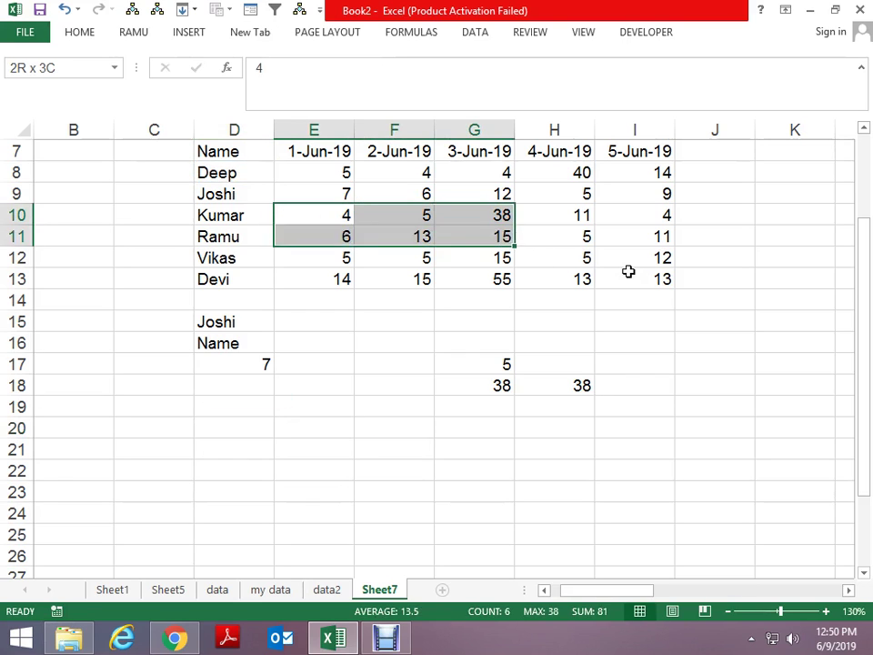
key("shift+Down")
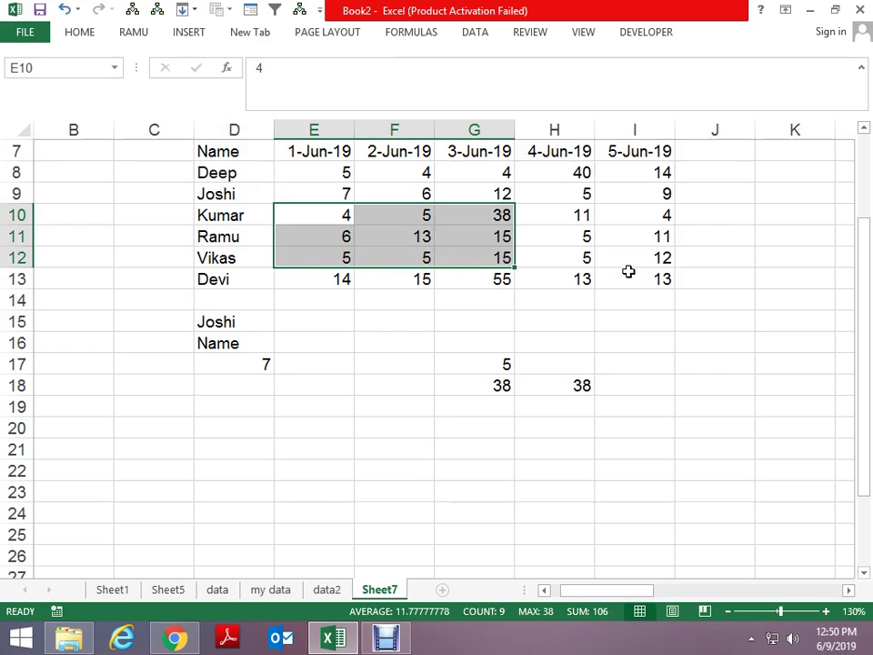
Step: Check the OFFSET formula in D17
key("Left")
key("Down")
key("Down")
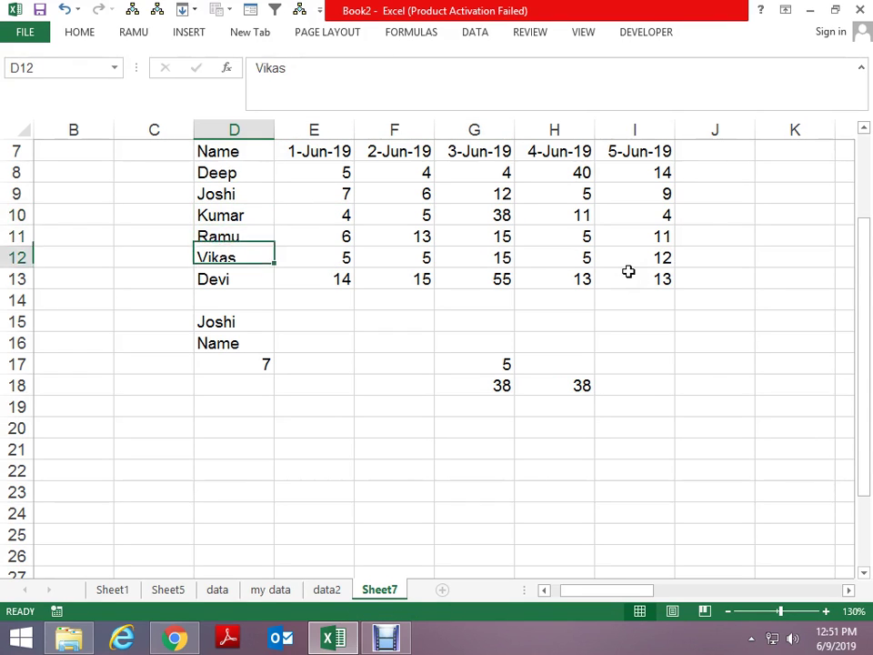
key("Down")
key("Down")
key("Down")
key("Down")
key("Down")
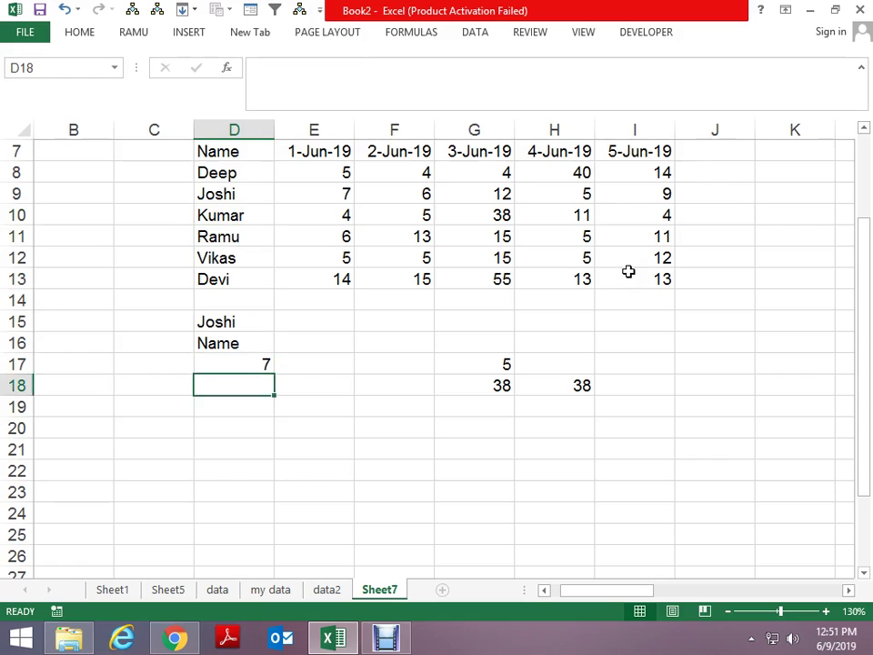
key("Down")
key("Down")
key("Up")
key("Right")
key("Up")
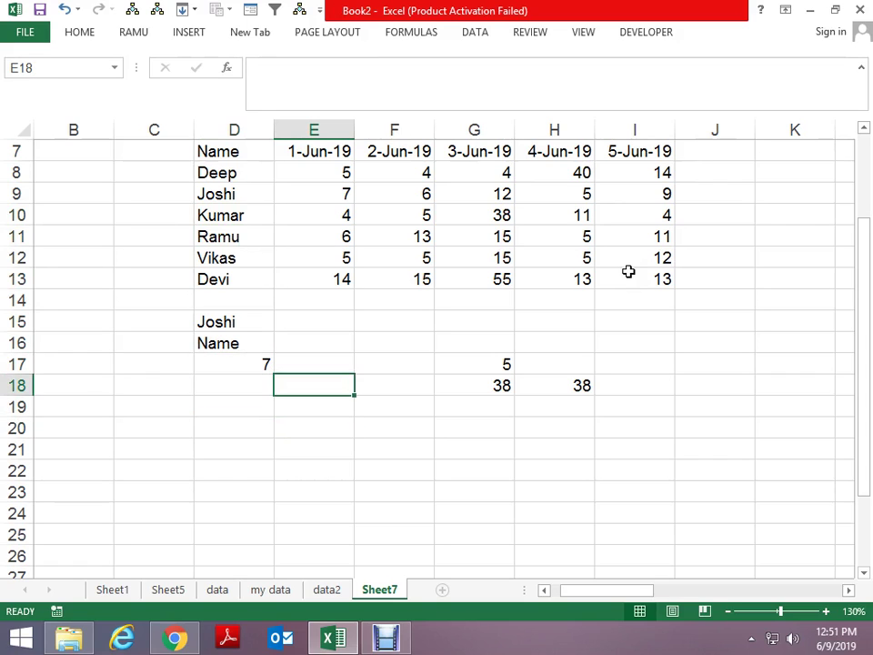
key("Up")
key("Left")
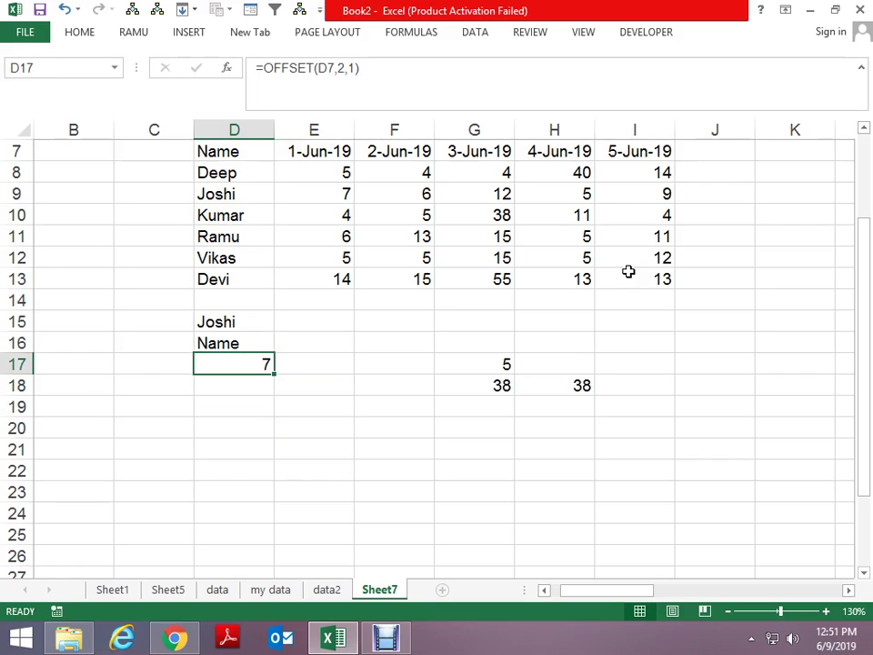
key("Down")
key("Down")
key("Down")
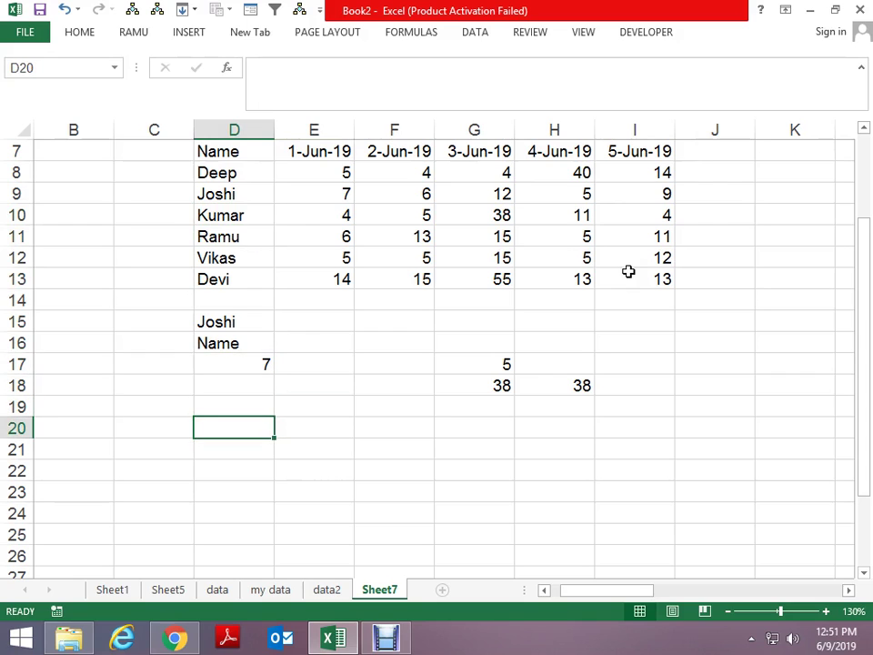
Step: Check the OFFSET formulas in H18 and G18, then move to E19
key("Up")
key("Up")
key("Right")
key("Right")
key("Right")
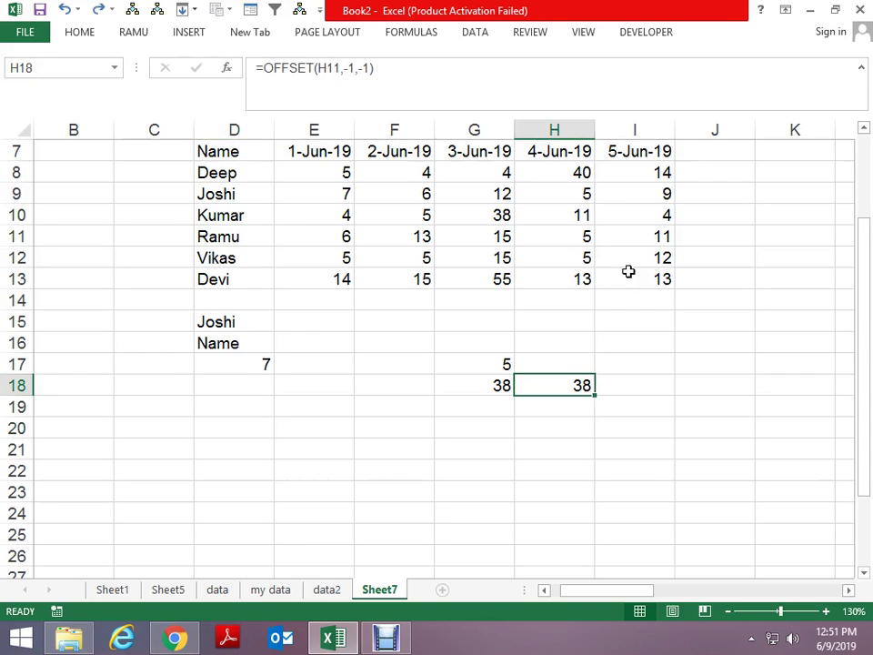
key("Left")
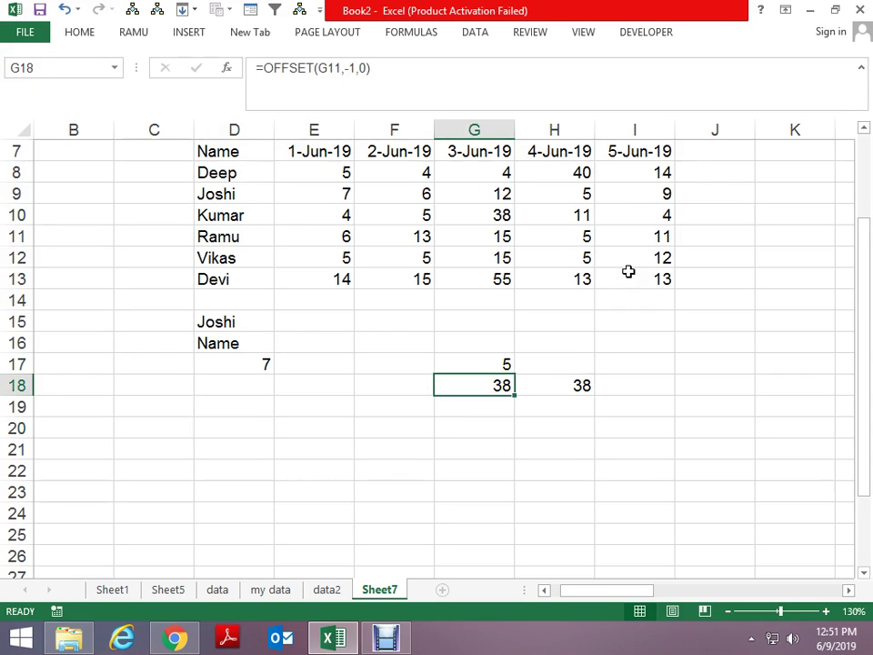
key("Left")
key("Left")
key("Down")
Step: Enter =OFFSET(D7,2,1,2,3) in E19, which returns #VALUE!
type("=")
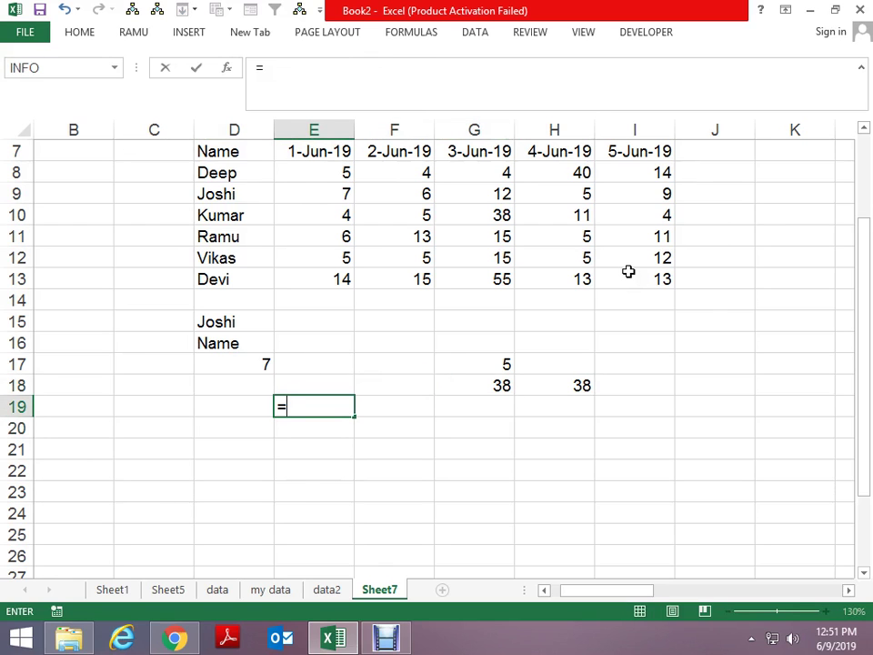
type("off")
key("Tab")
key("Left")
key("Up")
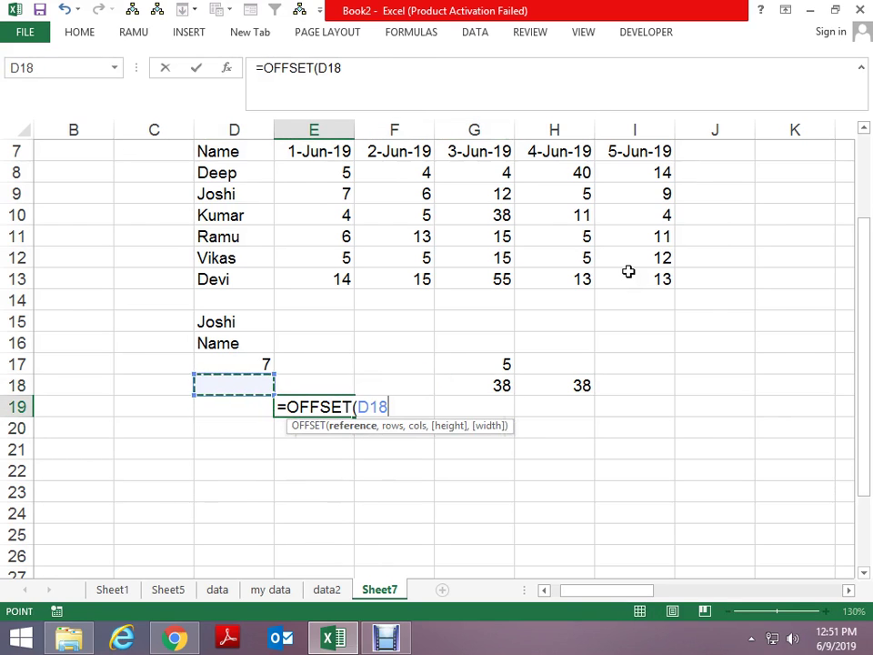
key("Up")
key("Up")
key("Up")
key("Down")
type(",")
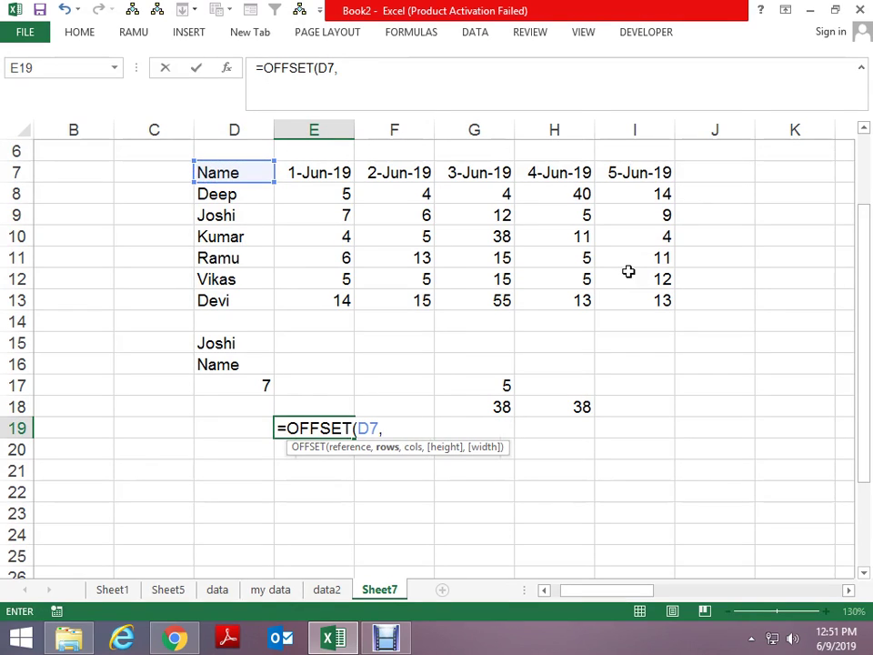
type("2")
type(",1")
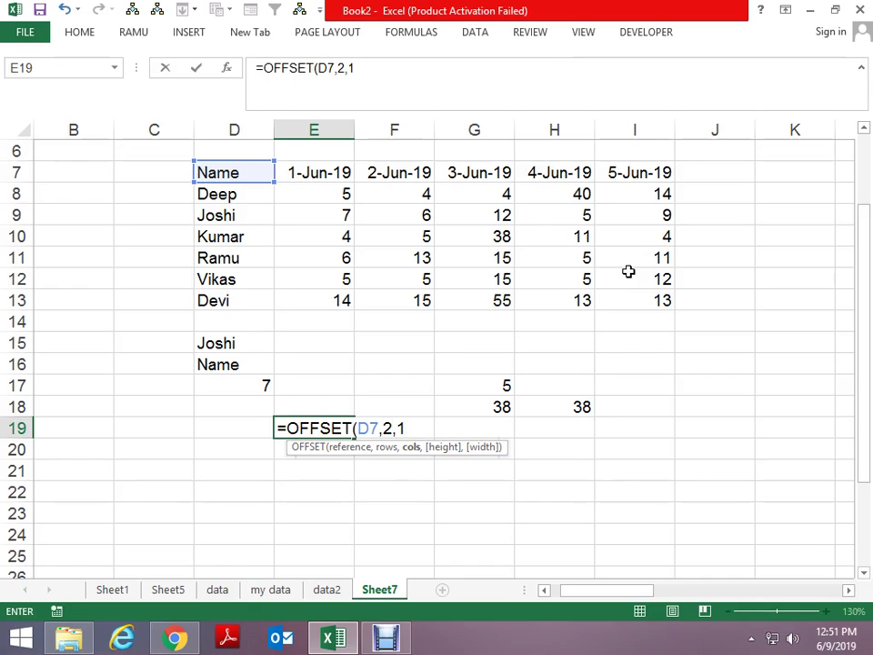
type(",")
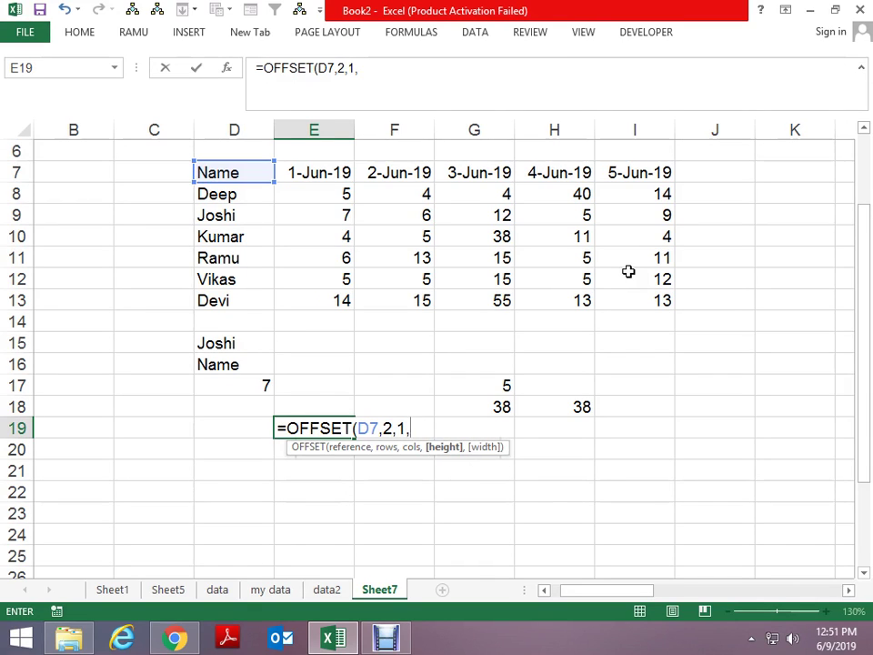
type("2,3")
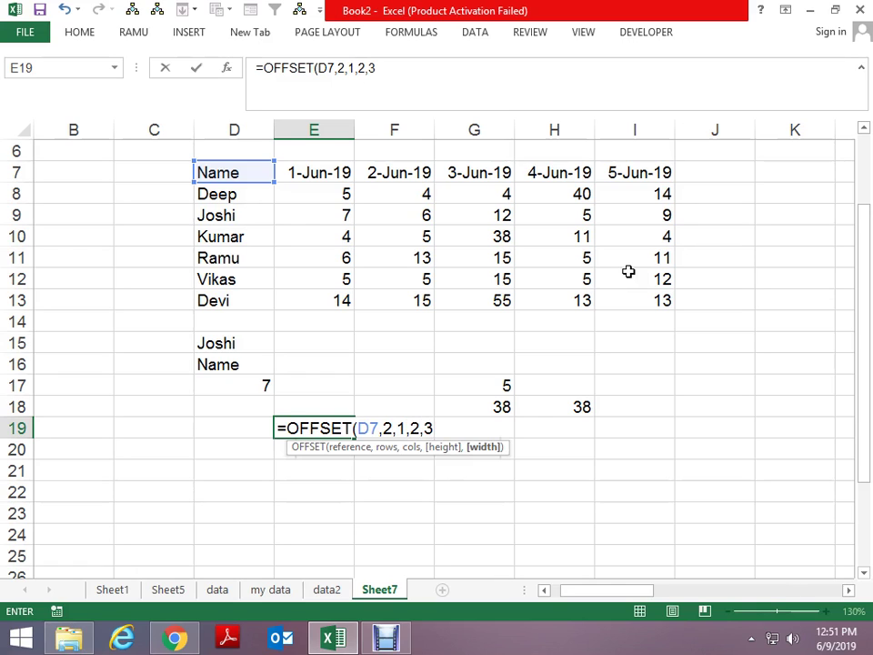
key("Return")
Step: Show the formula =OFFSET(D7,2,1,2,3) as plain text in E20
key("Up")
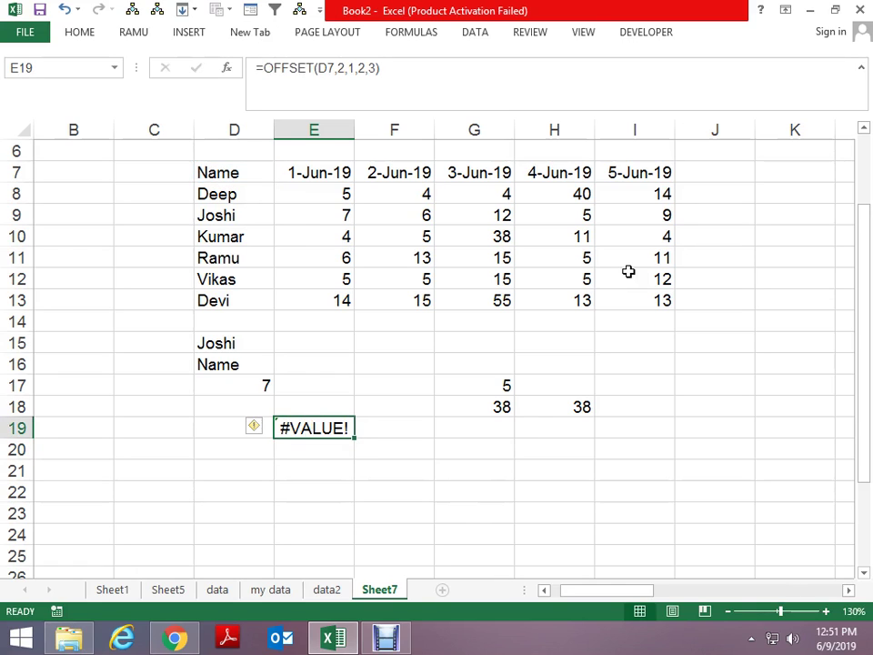
key("F2")
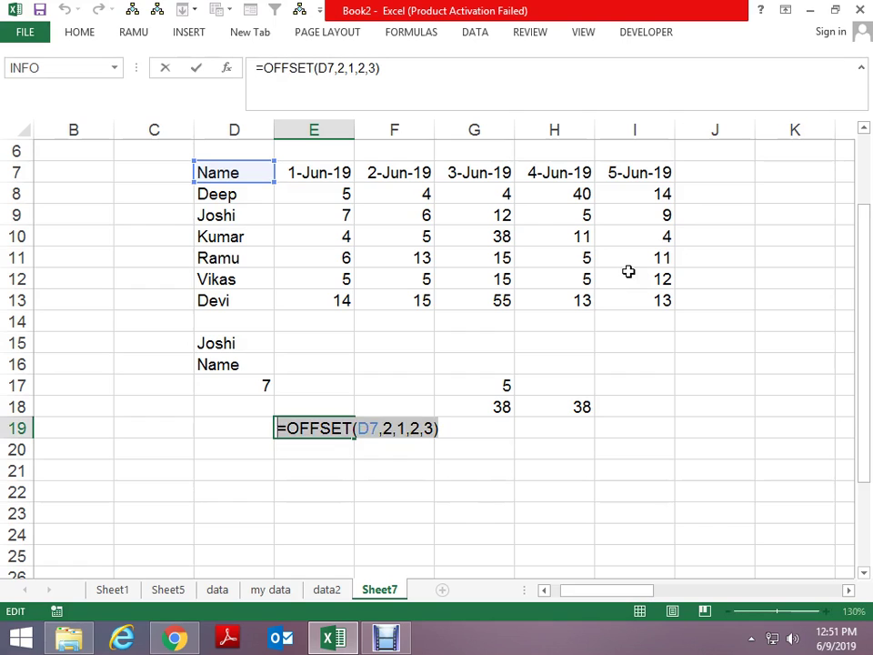
key("ctrl+Return")
key("Down")
key("F2")
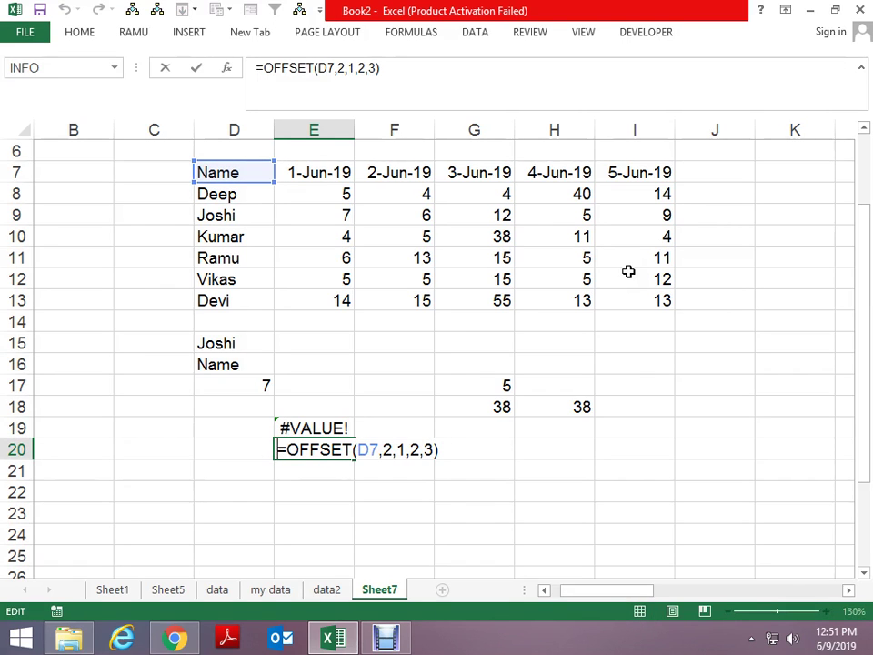
key("Home")
type("'")
key("ctrl+Return")
key("Up")
key("Up")
Step: Select E9:G10, the block the formula refers to, to see its total of 72
key("Up")
key("Up")
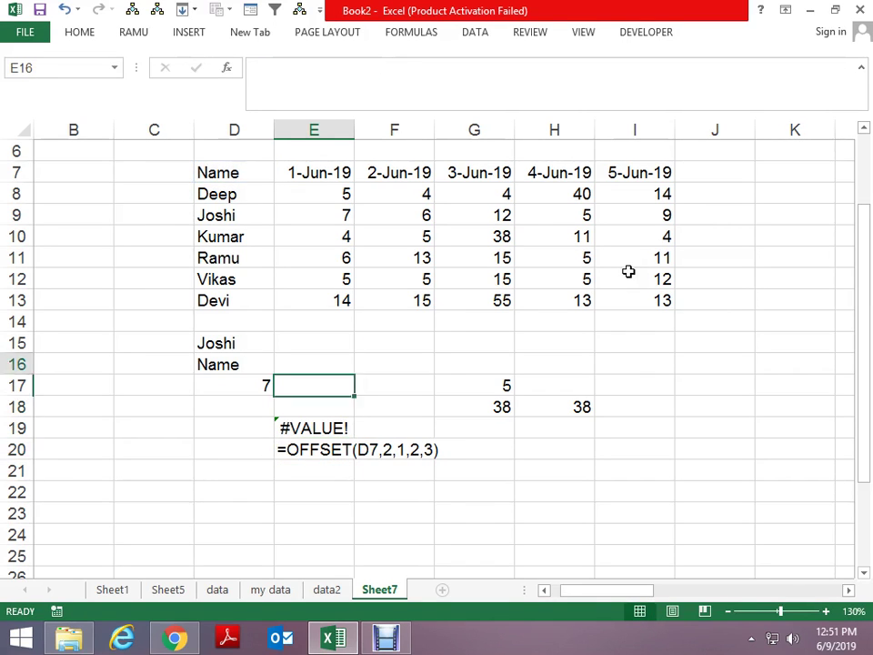
key("Left")
key("Up")
key("Up")
key("Up")
key("Up")
key("Up")
key("Up")
key("Up")
key("Up")
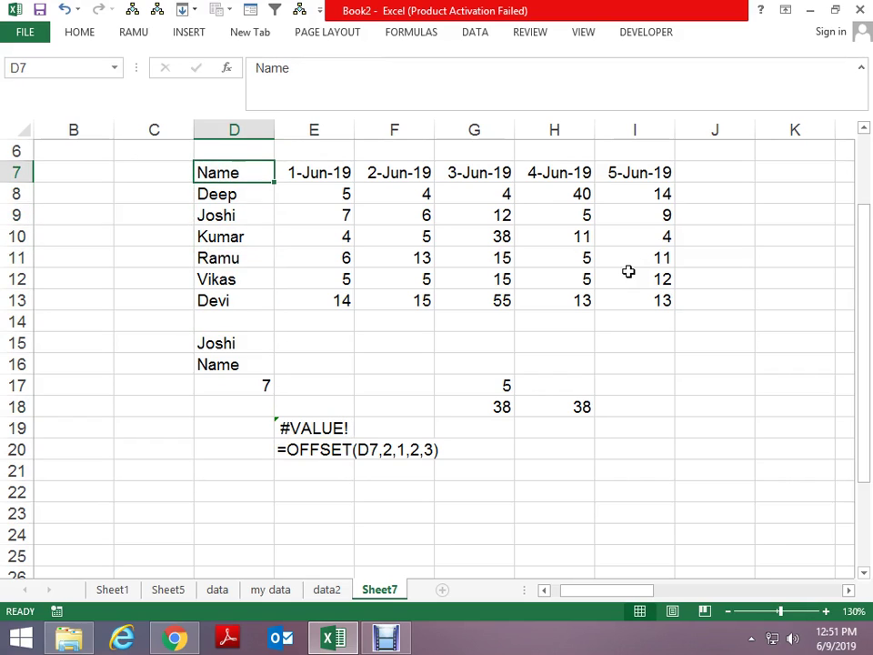
key("Down")
key("Down")
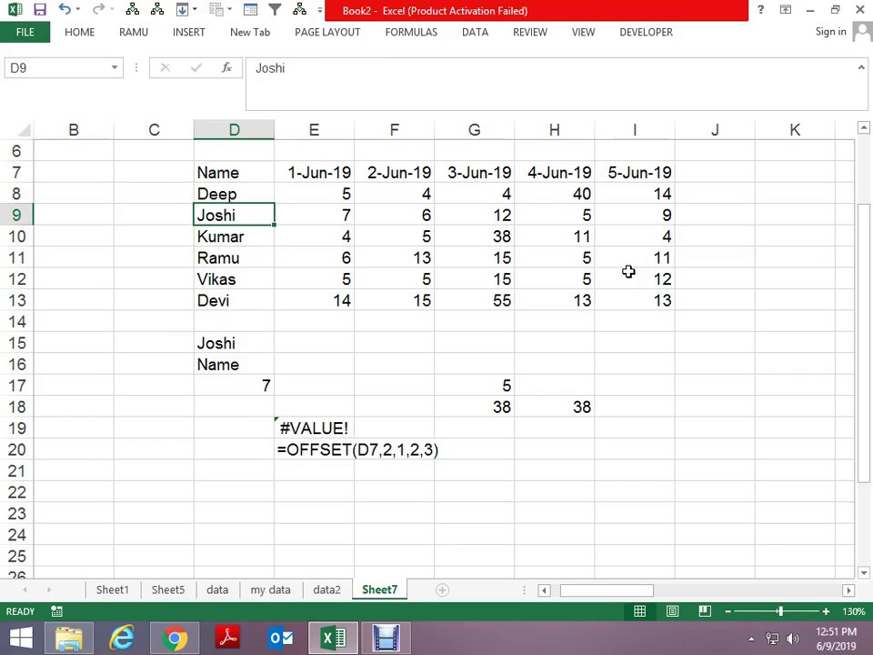
key("Right")
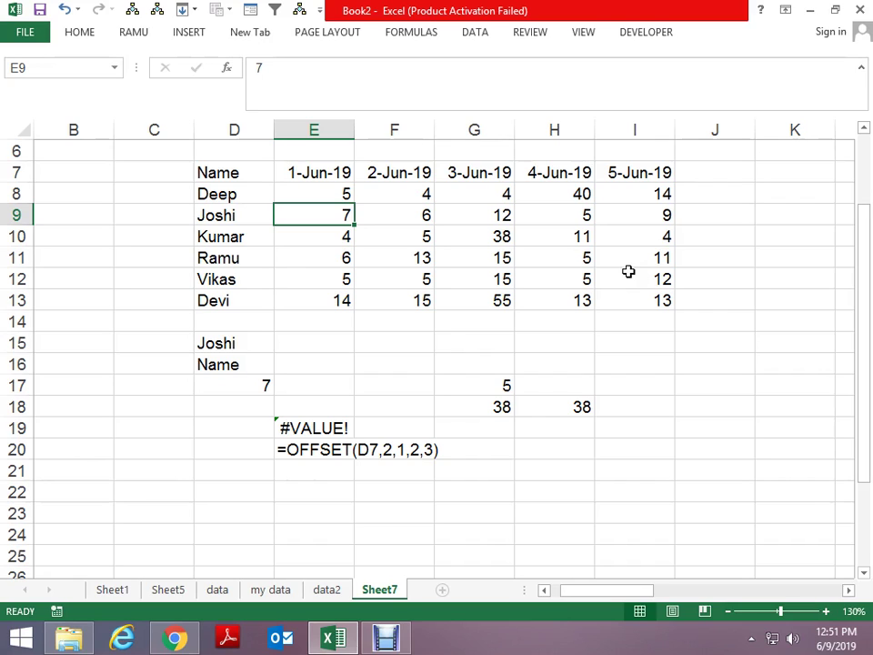
key("shift+Down")
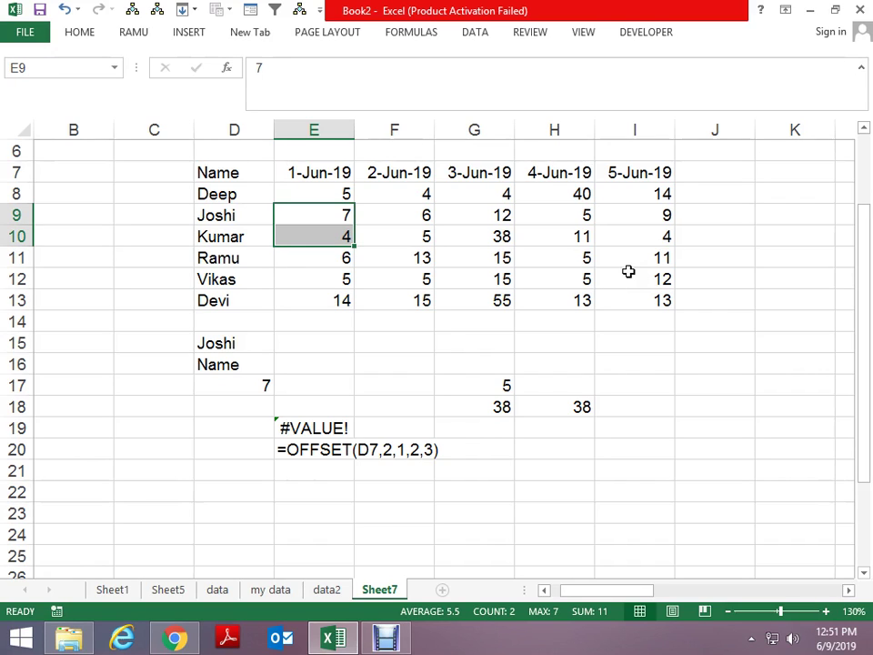
key("shift+Right")
key("shift+Right")
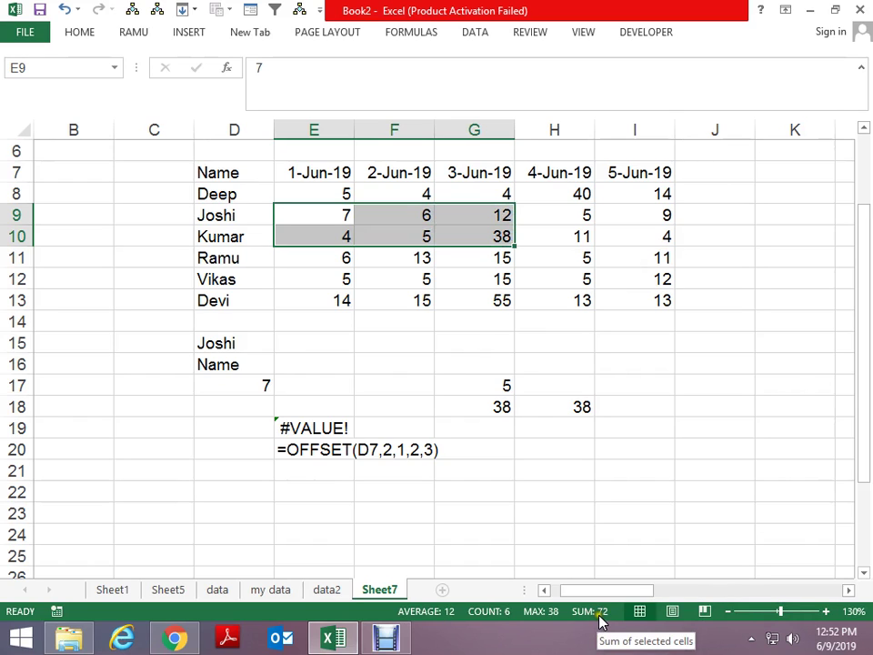
Step: Reopen E19's formula with the cursor just after the equals sign
key("Down")
key("Down")
key("Down")
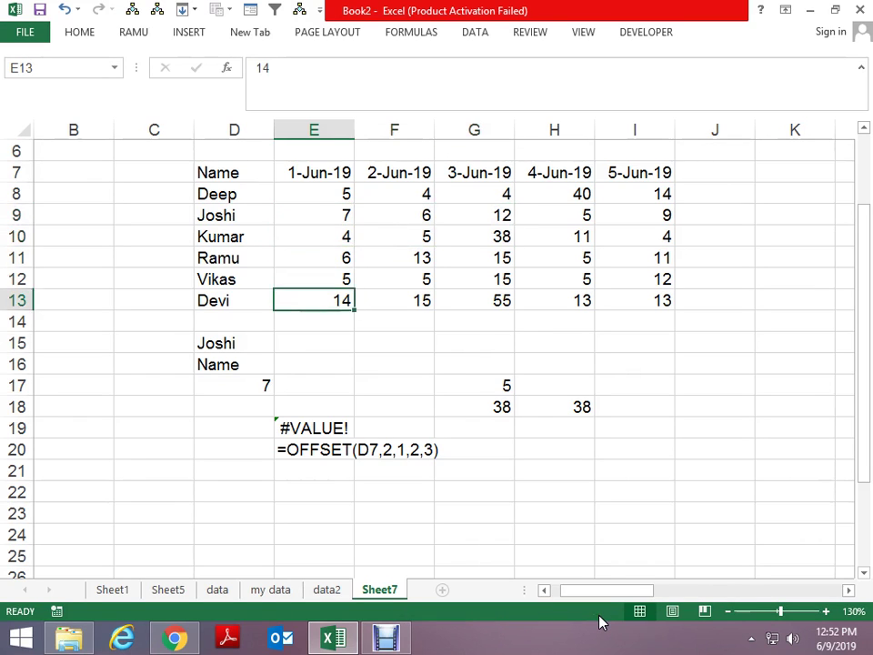
key("Down")
key("Down")
key("Down")
key("Down")
key("Down")
key("F2")
key("Home")
key("Right")
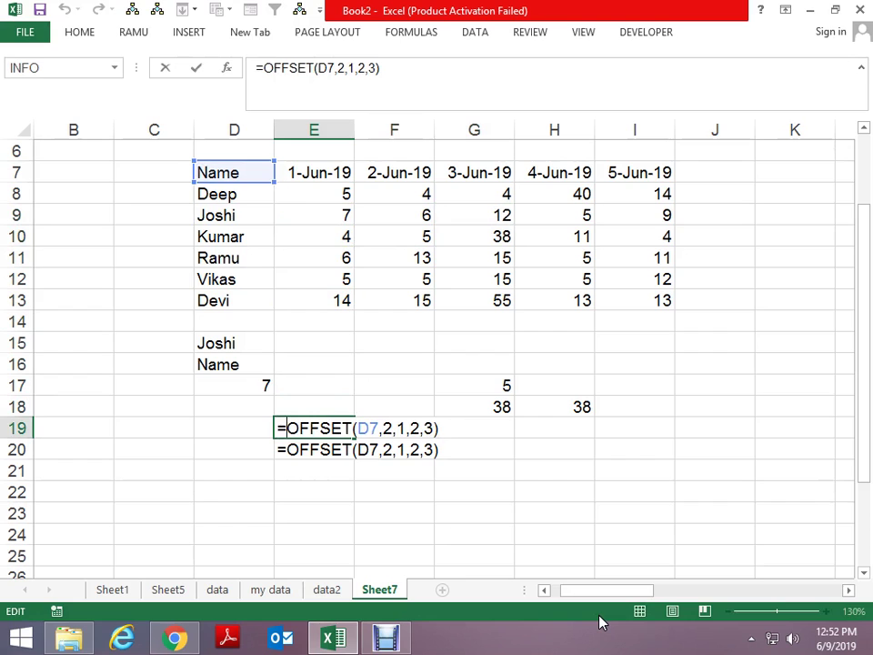
Step: Wrap E19 in SUM so =SUM(OFFSET(D7,2,1,2,3)) shows 72, then switch to File Explorer
type("sum")
key("Return")
key("Return")
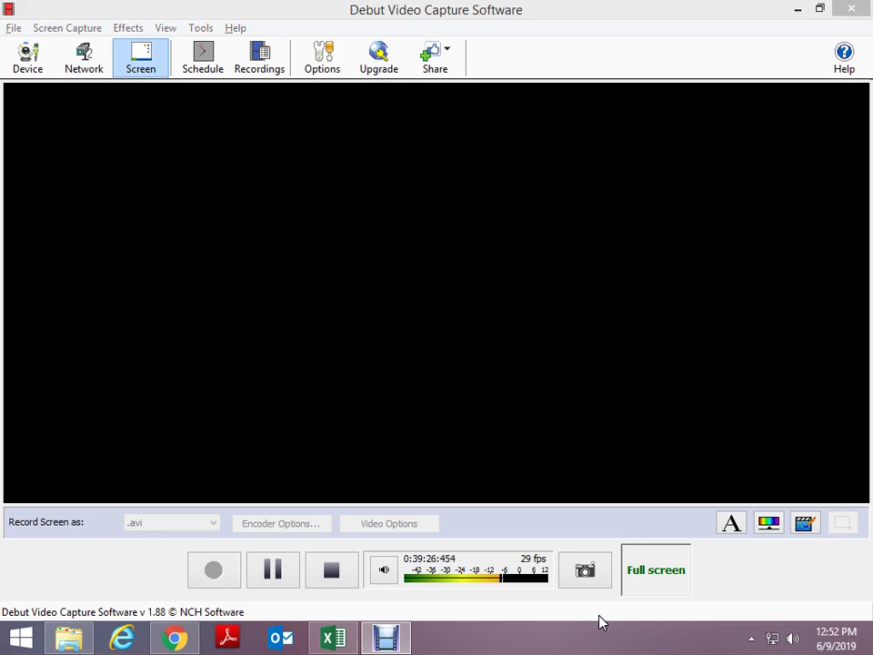
key("alt+Tab")
key("alt+Tab")
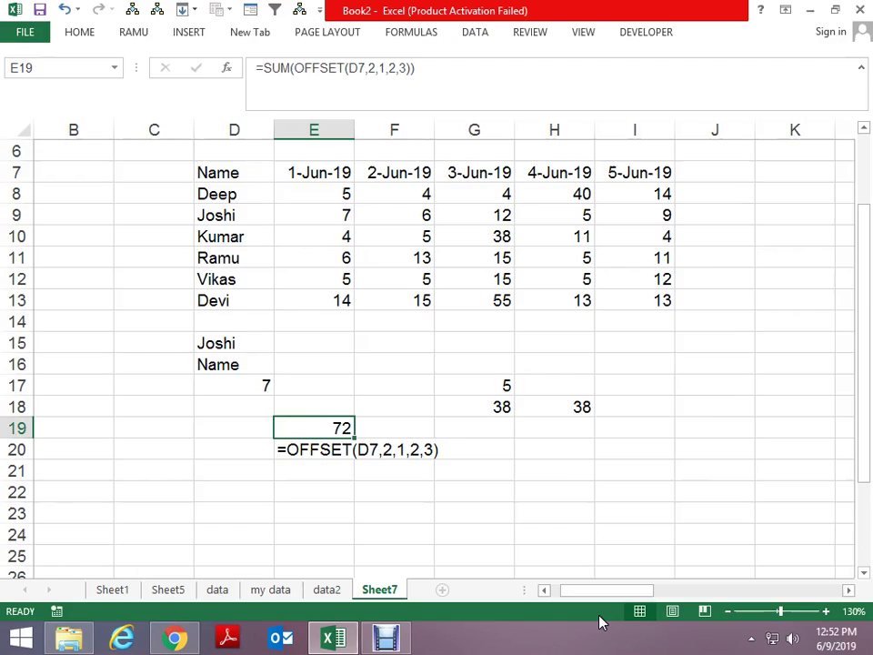
key("alt+Tab")
key("alt+Tab")
key("alt+Tab")
Step: Browse from the class folder into folder 16 and its need-to-check homework folder
key("alt+Up")
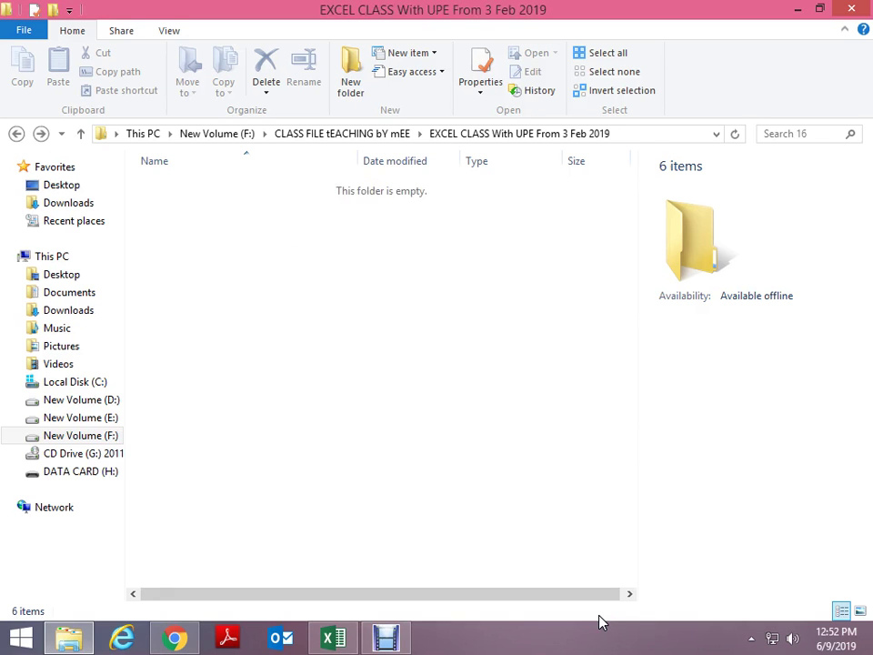
key("alt+Return")
key("Escape")
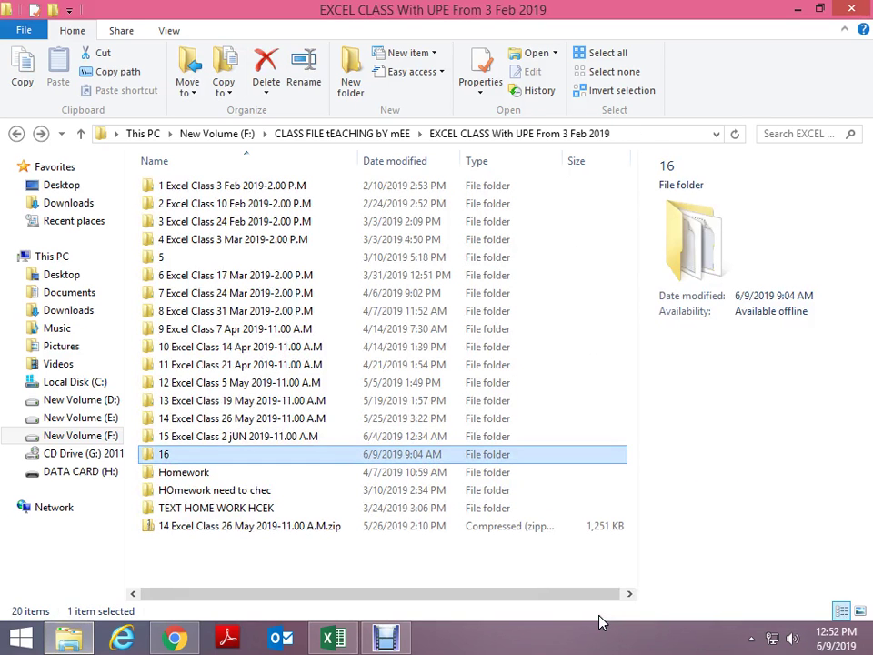
key("Return")
key("Down")
key("Up")
key("Return")
key("Up")
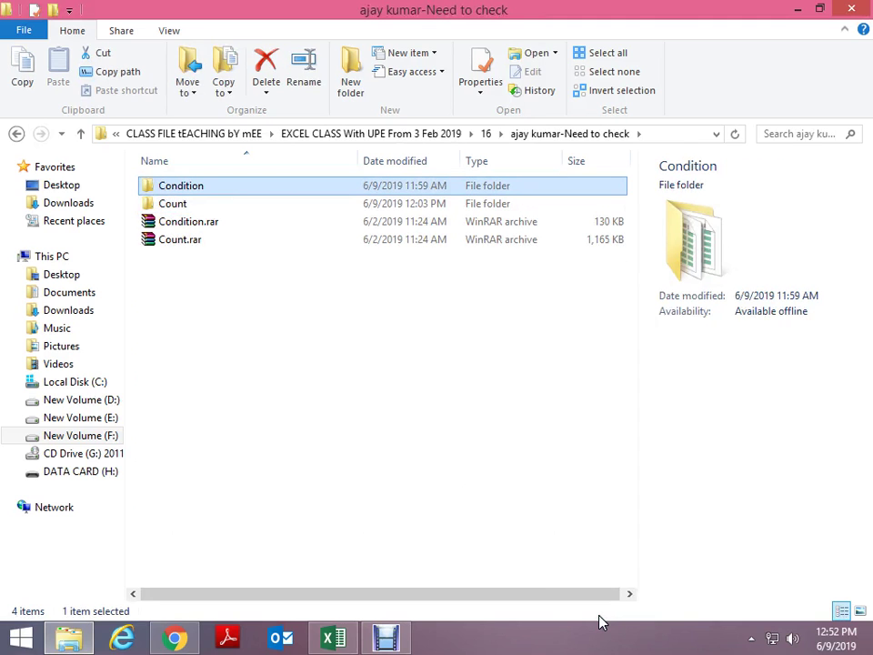
key("alt+Up")
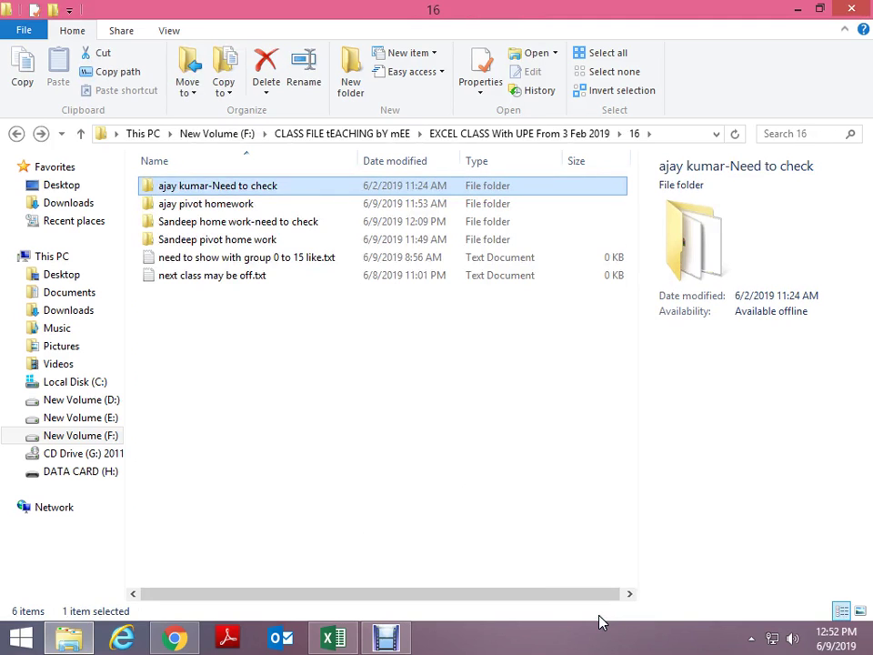
Step: Open pivot query1.xlsx from the pivot homework folder
key("Down")
key("Return")
key("Down")
key("Down")
key("Return")
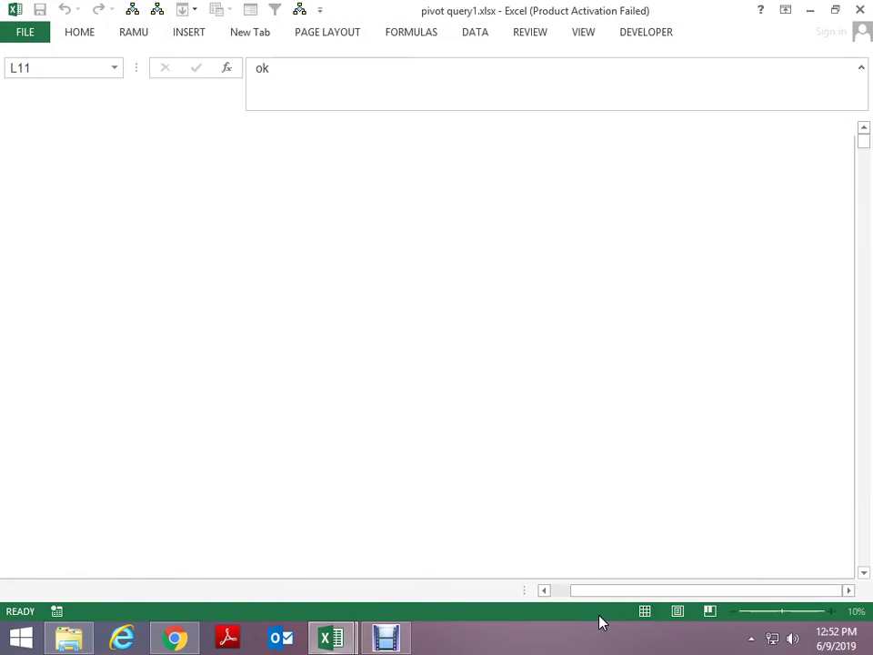
Step: Copy the whole Date/SalesRep/Product/Sales data block from pivot query1's Sheet2 (6)
key("Home")
key("ctrl+Home")
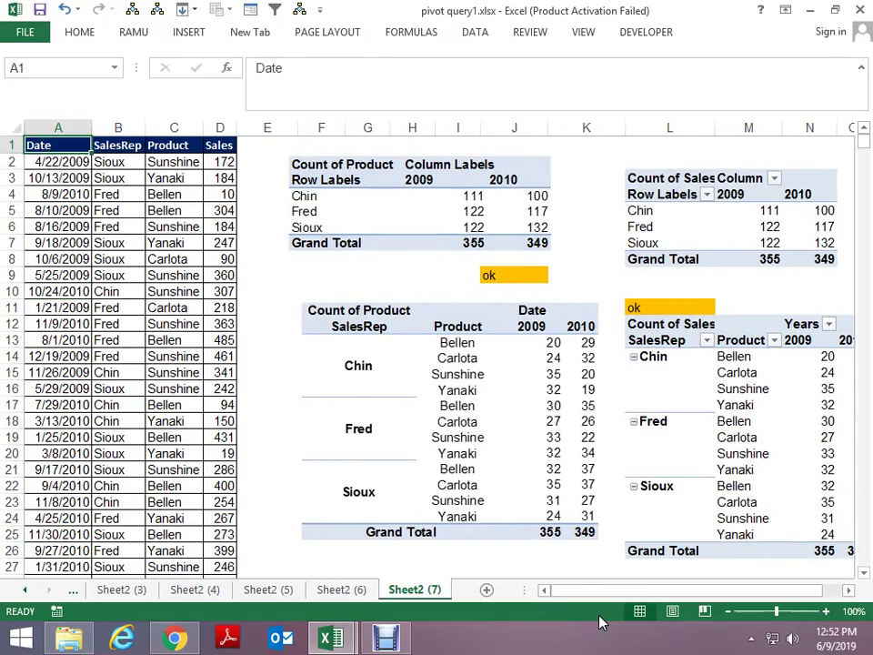
key("Right")
key("Left")
key("ctrl+Page_Up")
key("ctrl+Left")
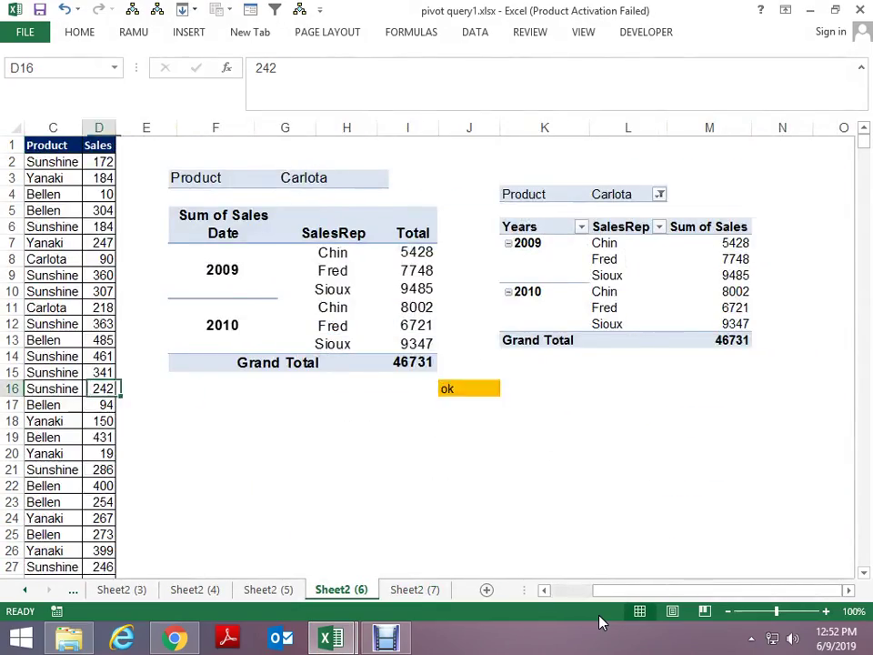
key("ctrl+Left")
key("ctrl+Home")
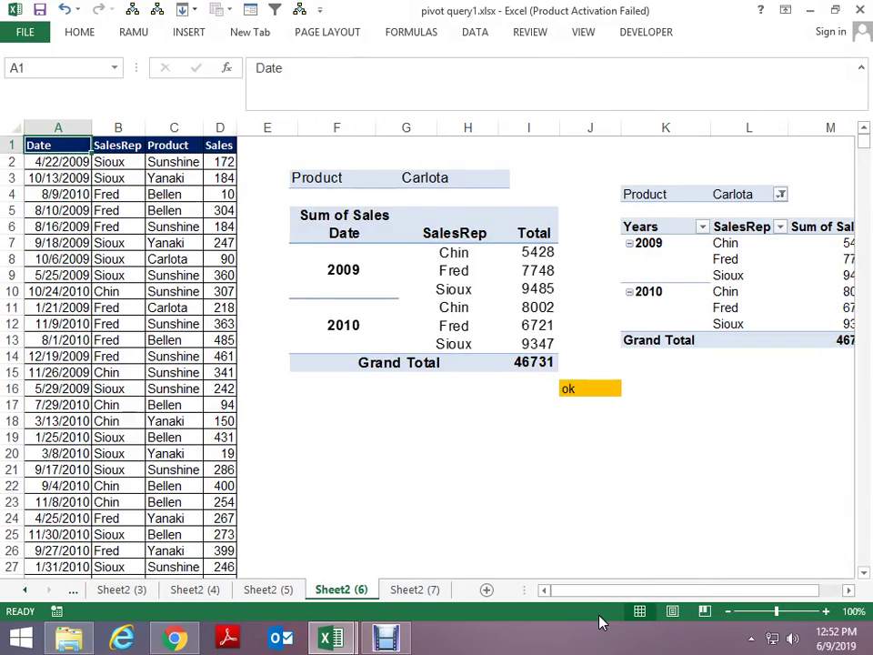
key("ctrl+shift+Right")
key("ctrl+shift+Down")
key("ctrl+c")
Step: Paste the data into a new Sheet8 in Book2 and close pivot query1.xlsx
key("ctrl+Tab")
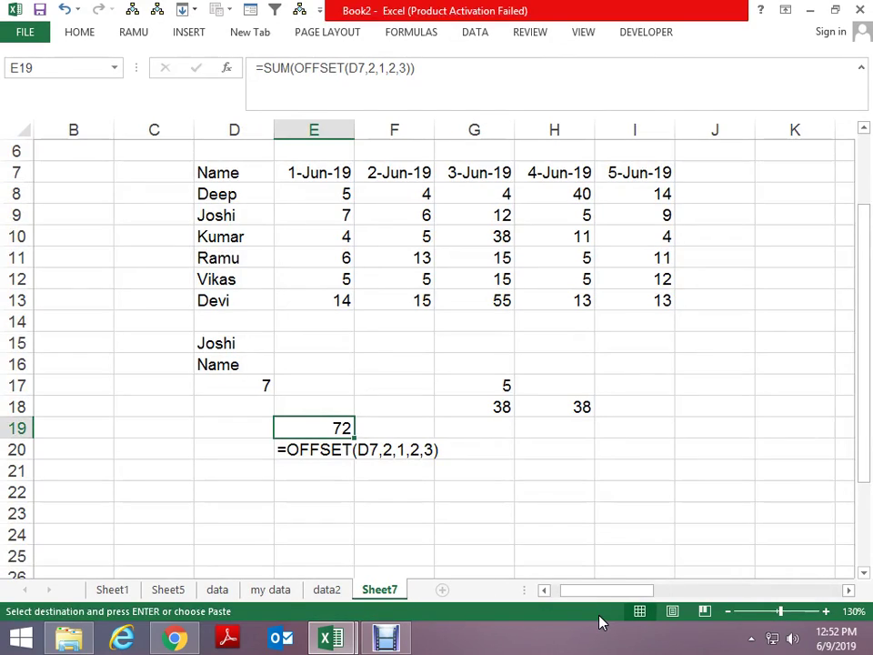
left_click(445, 590)
key("ctrl+v")
key("ctrl+Tab")
key("alt+space")
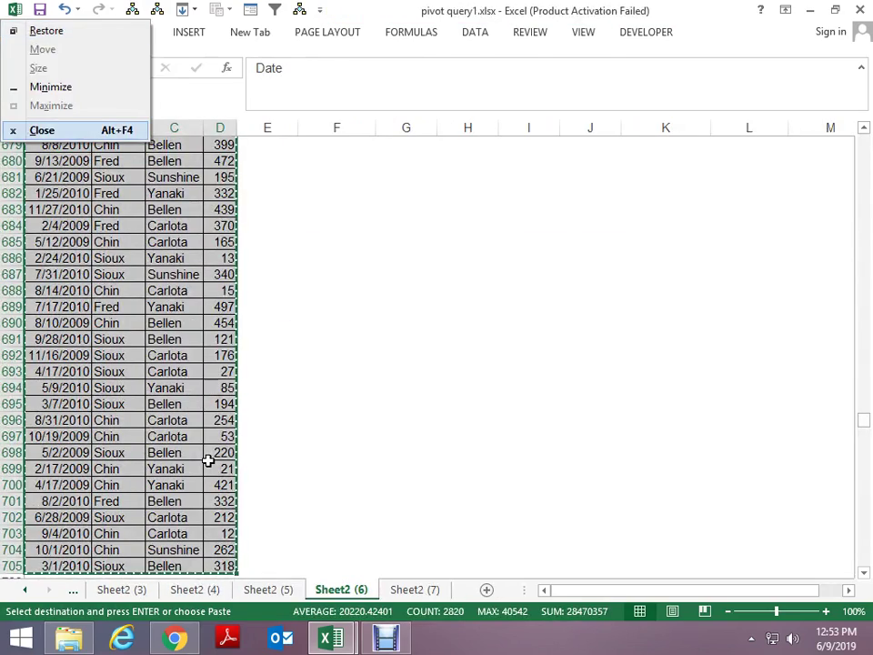
key("c")
key("Tab")
key("Return")
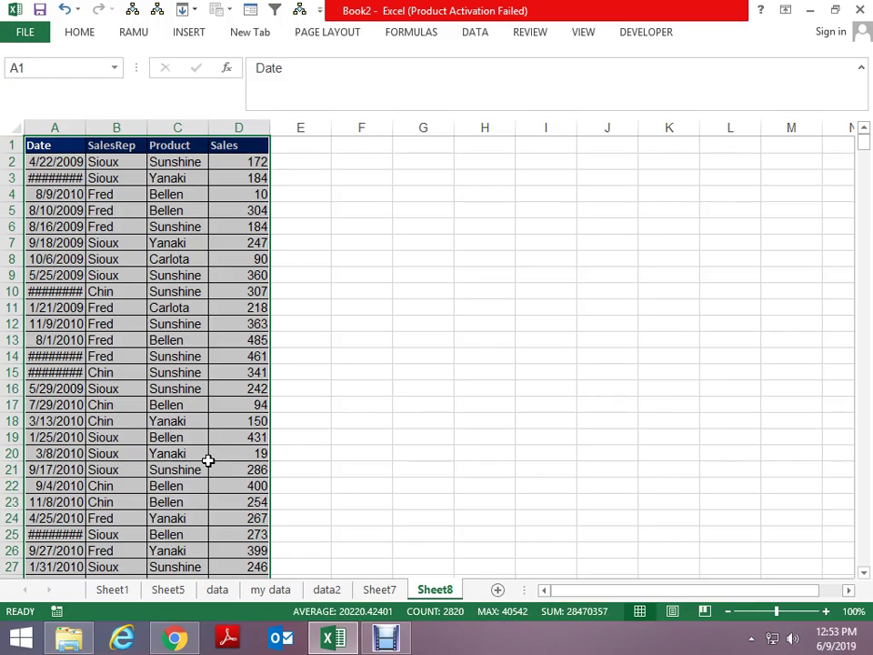
Step: AutoFit columns A–D and clear every row from row 25 downward on Sheet8
key("alt+h")
key("o")
key("i")
key("Down")
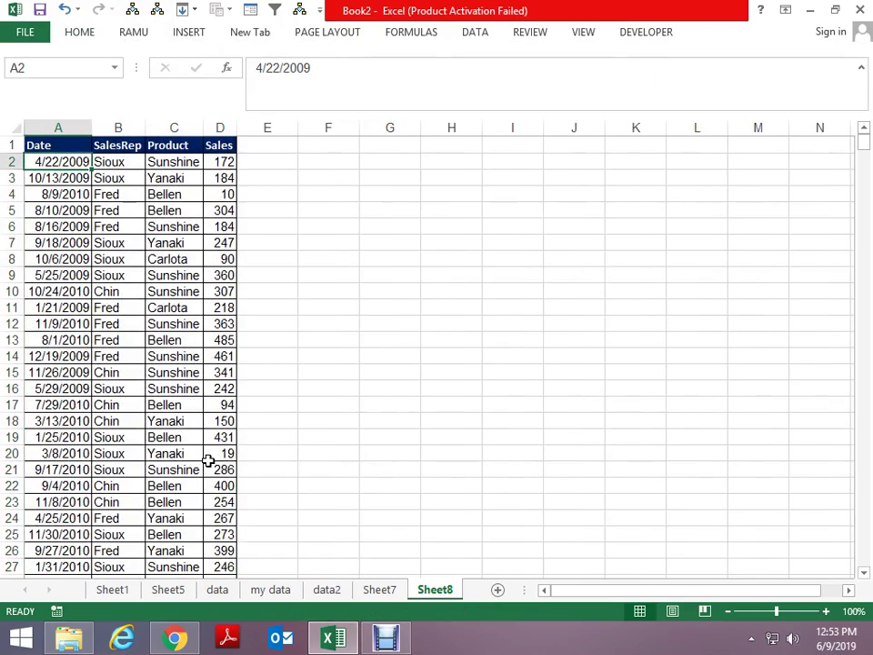
key("Down")
key("Down")
key("Down")
key("Down")
key("Down")
key("Down")
key("shift+space")
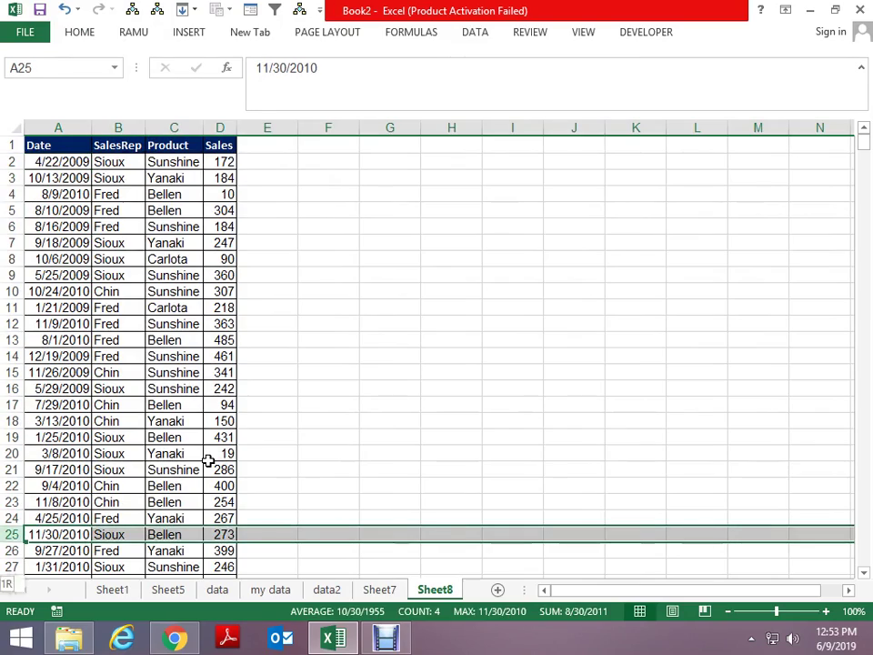
key("ctrl+shift+Down")
key("Delete")
key("ctrl+Home")
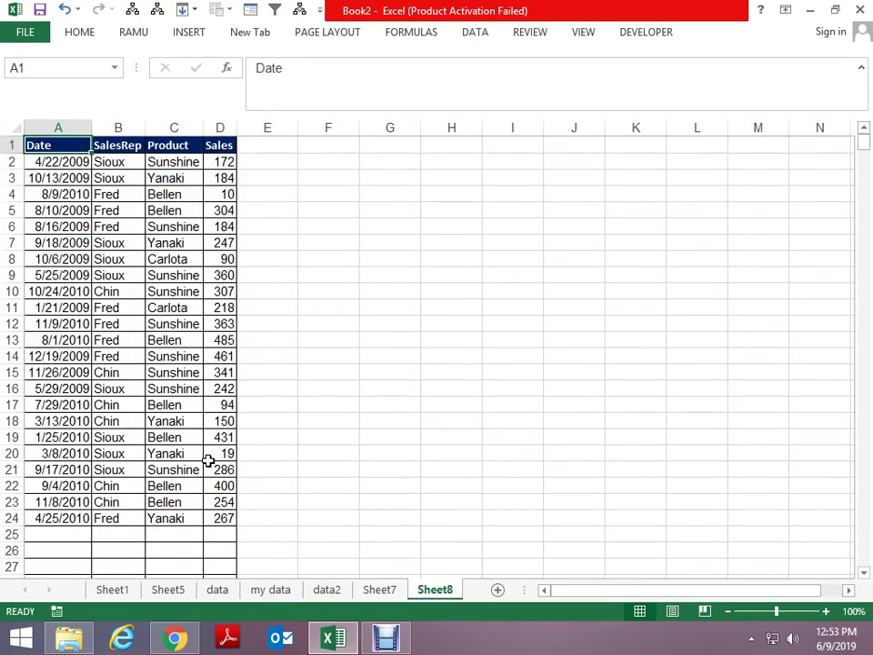
scroll(206, 460, "up", 1)
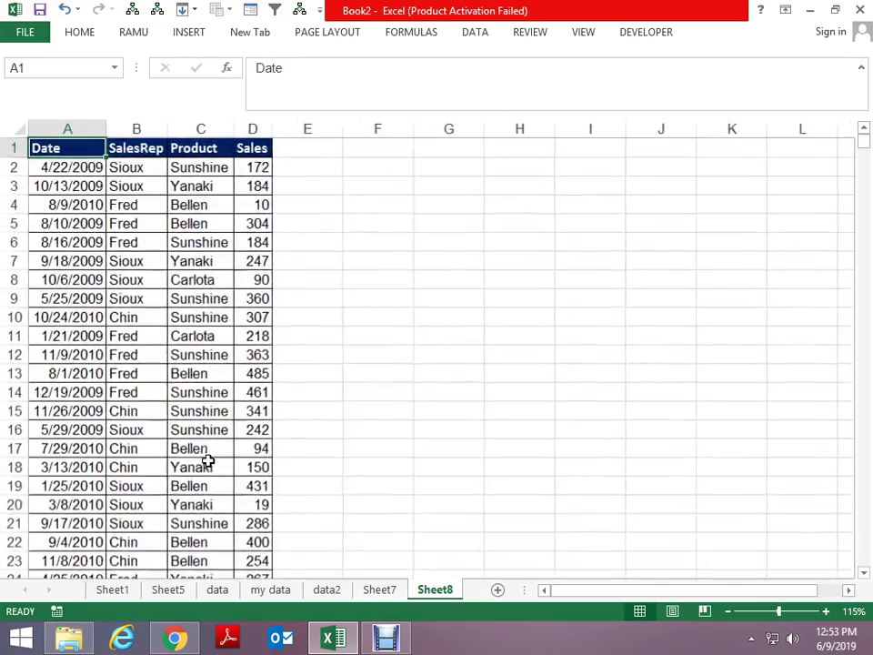
scroll(300, 466, "down", 1)
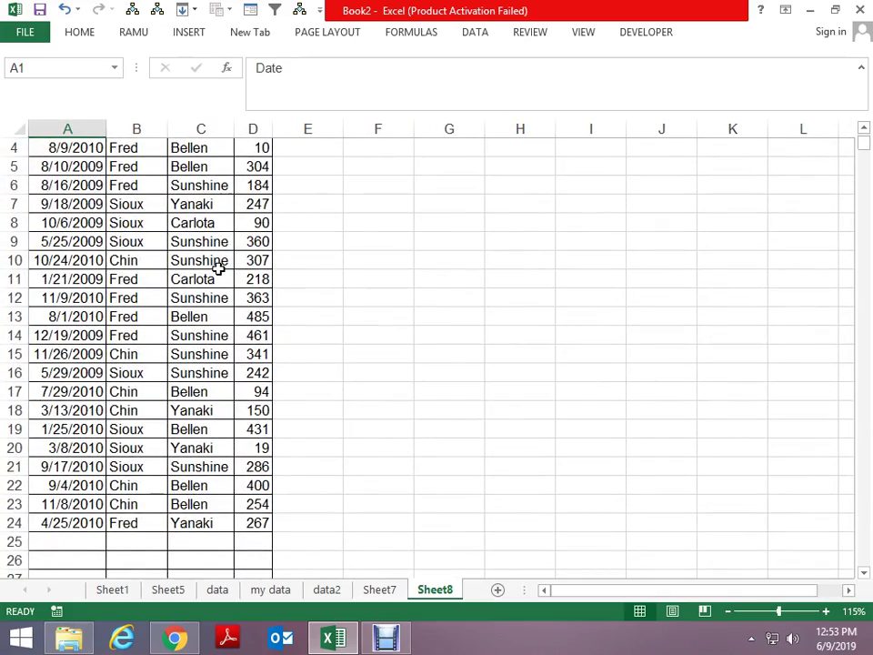
Step: Insert a PivotTable on a new sheet counting SalesRep: Chin 6, Fred 8, Sioux 9
key("Right")
key("Down")
key("Up")
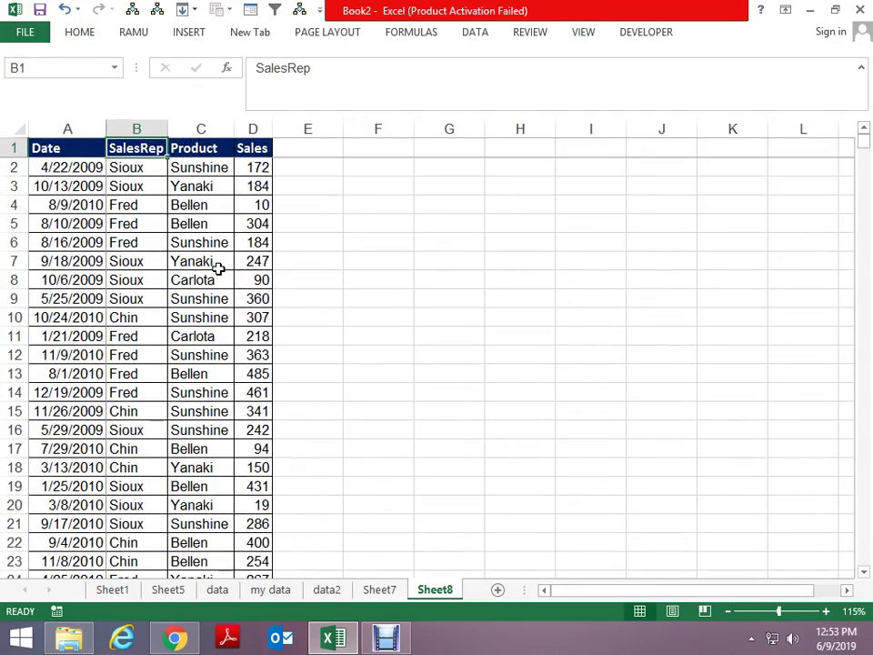
key("alt")
key("n")
key("v")
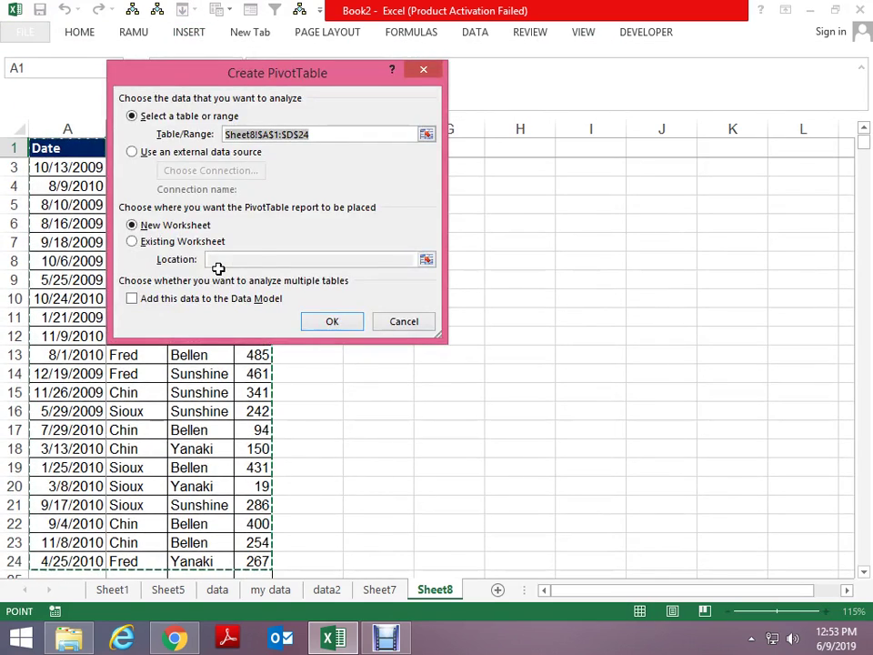
key("Return")
left_click(577, 218)
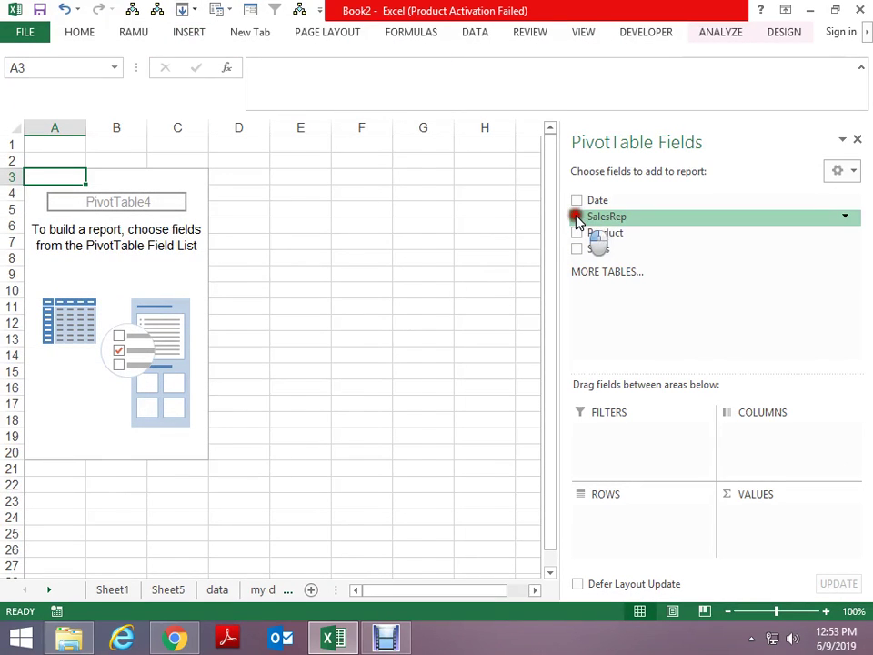
left_click_drag(601, 216, 773, 509)
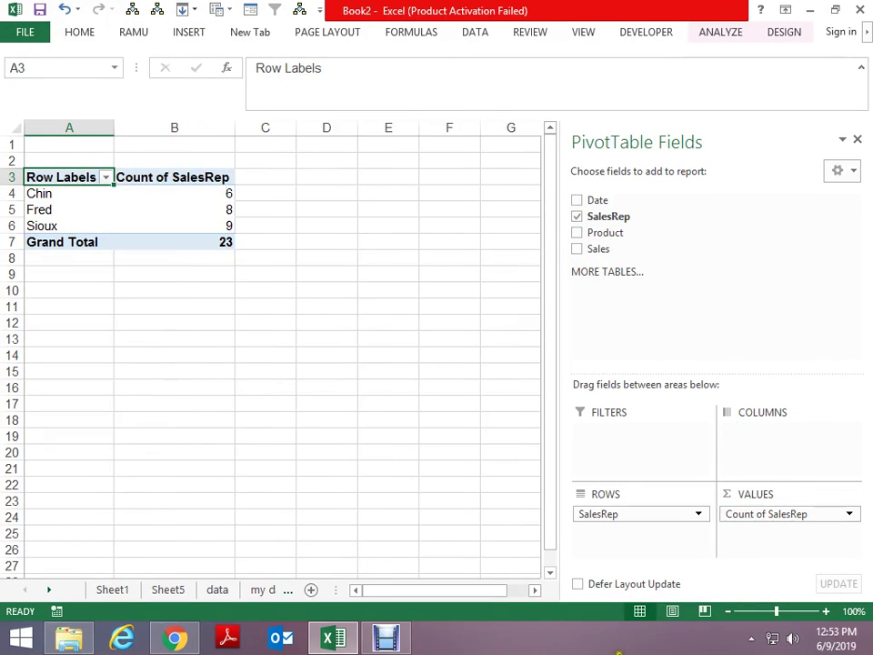
key("Up")
Step: Return to Sheet8 and check where the sales table ends
key("ctrl+Page_Down")
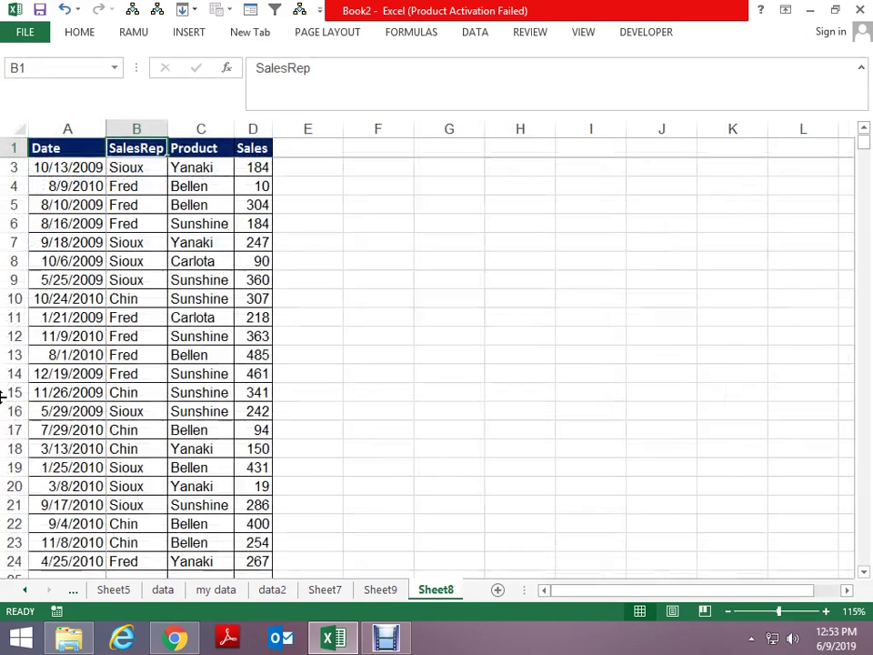
key("Right")
key("Right")
key("Right")
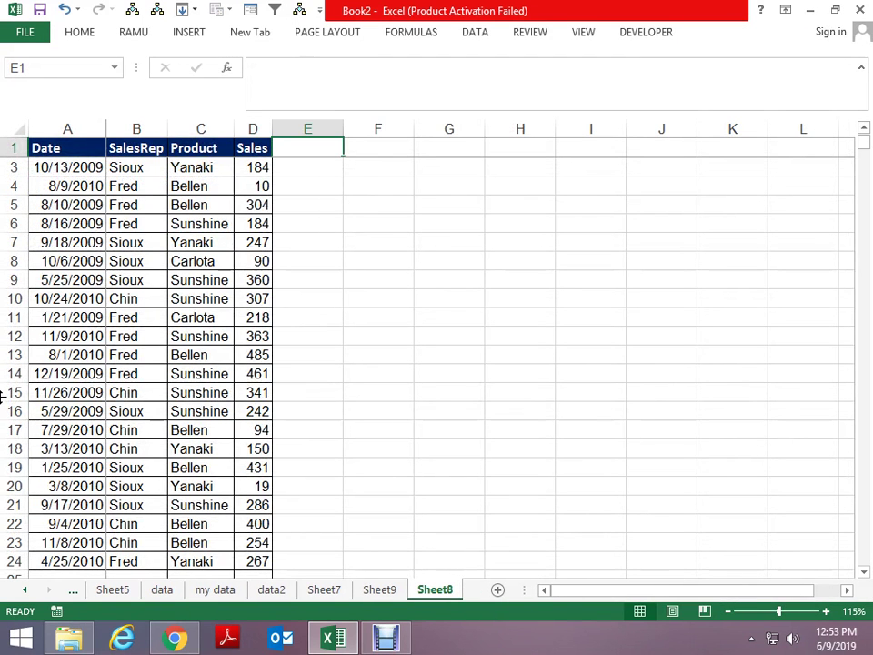
key("Down")
key("Up")
key("Down")
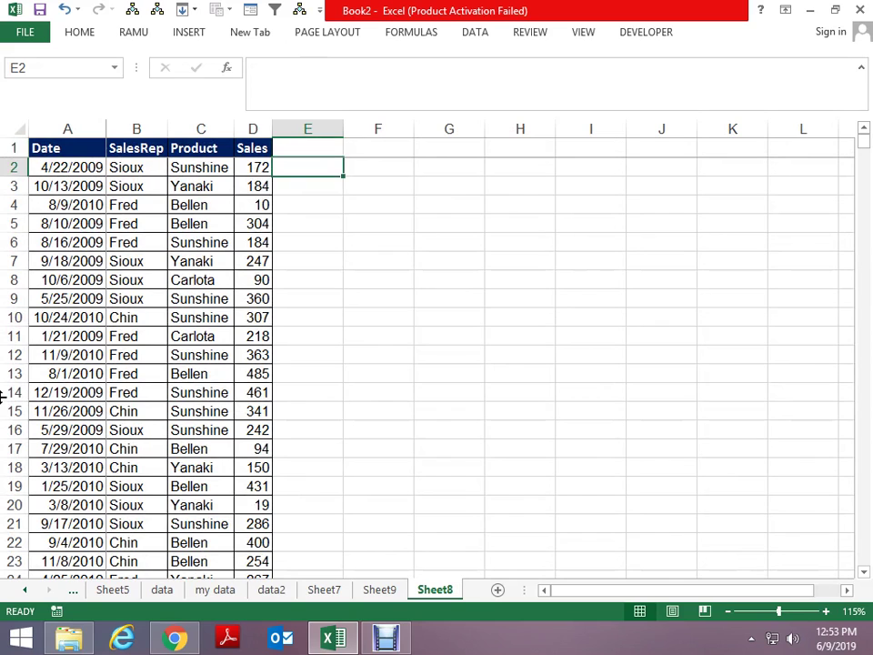
key("Up")
key("Left")
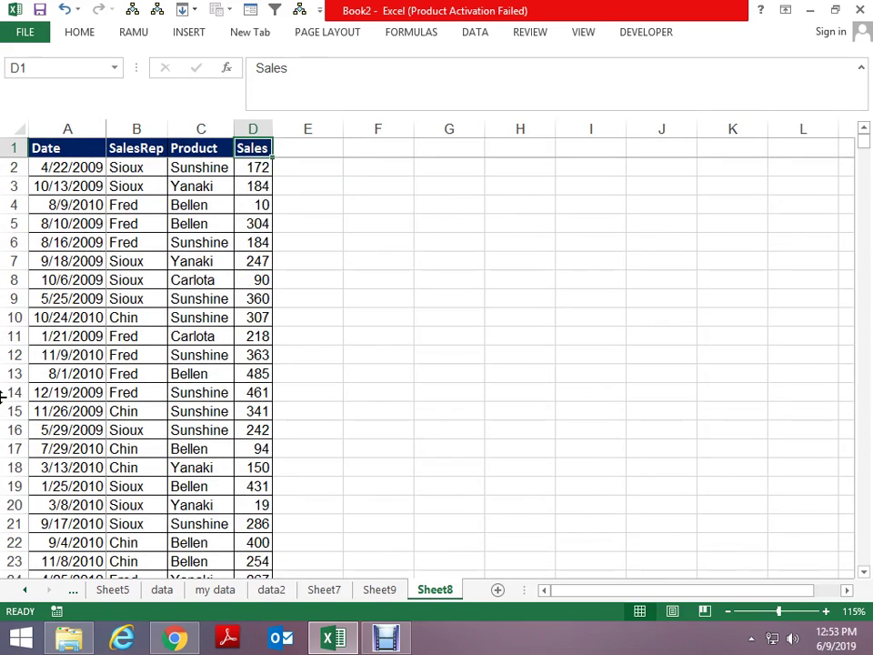
key("Down")
key("Down")
key("Down")
key("Down")
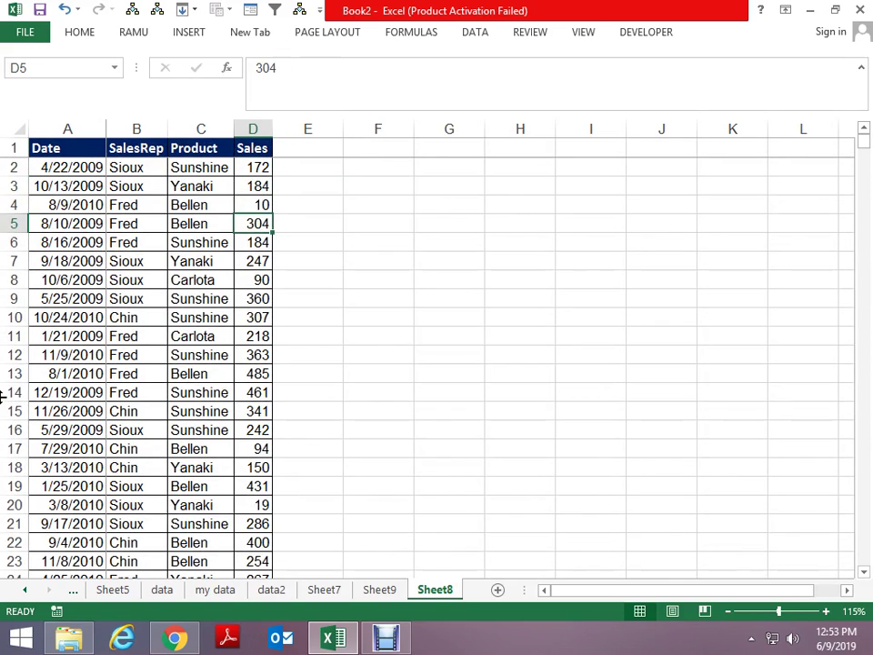
key("ctrl+Down")
key("Down")
key("Down")
key("Up")
key("Left")
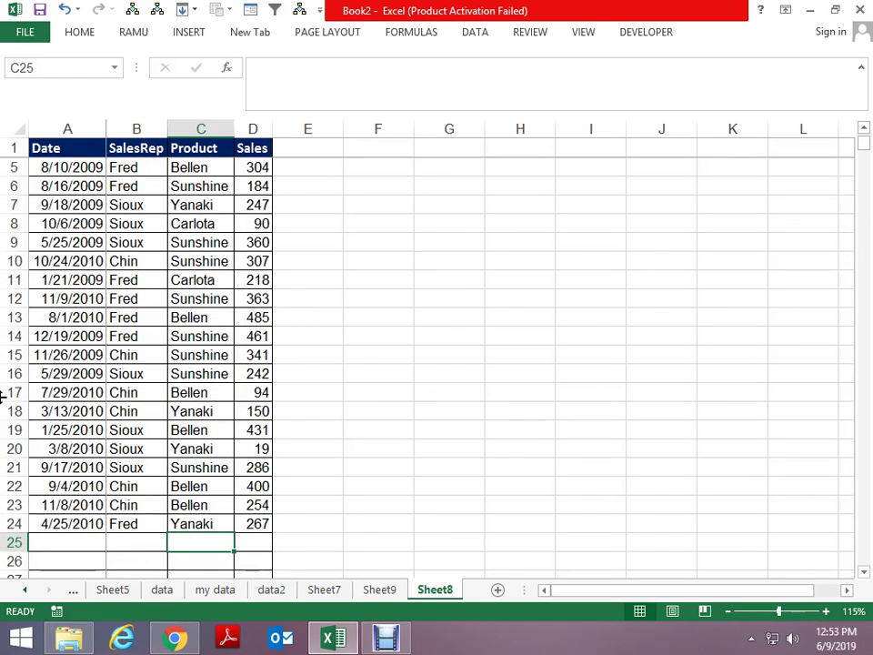
key("Up")
key("Up")
key("Left")
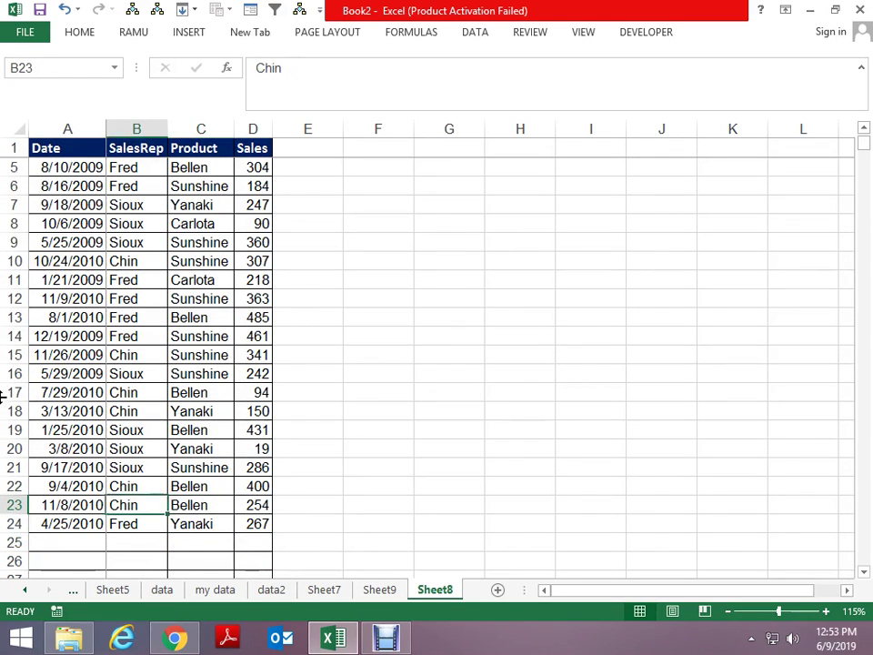
key("Left")
Step: Copy sales rows A3:D7 and paste them as rows 25–29 below the table
key("ctrl+Up")
key("Down")
key("Down")
key("shift+Down")
key("shift+Down")
key("shift+Down")
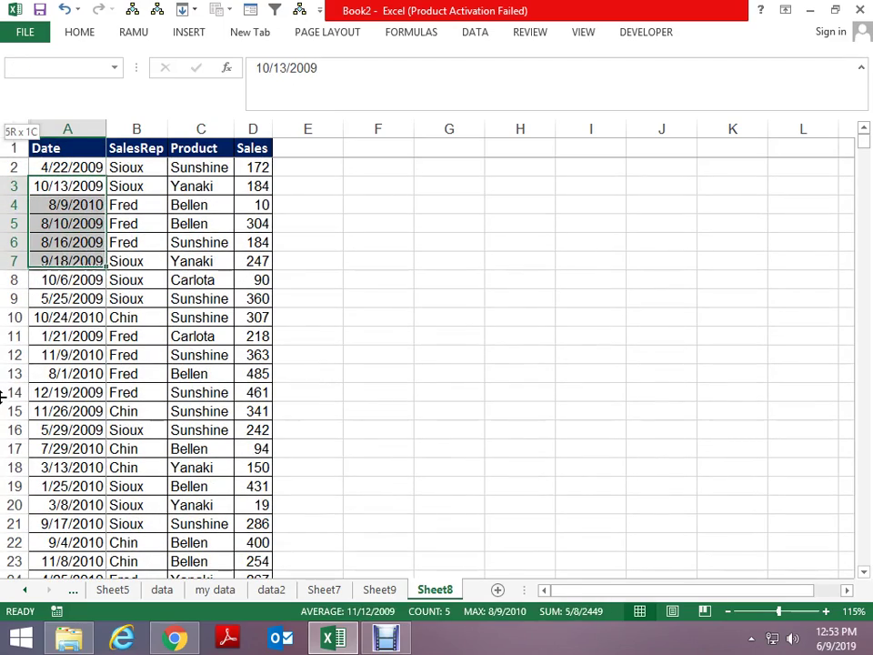
key("shift+Right")
key("shift+Right")
key("shift+Right")
key("ctrl+c")
key("ctrl+Down")
key("Down")
key("Down")
key("Down")
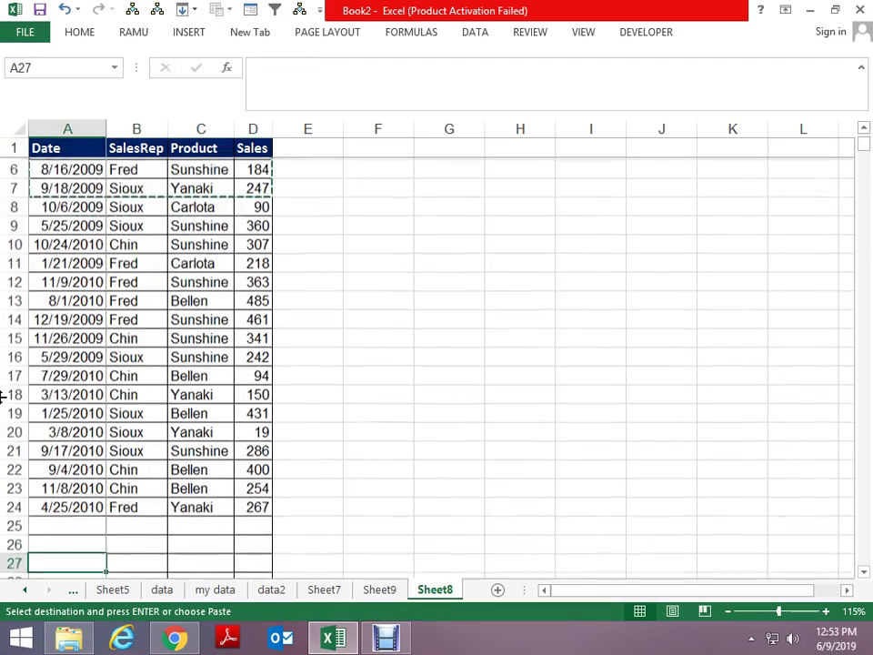
key("Up")
key("Up")
key("ctrl+v")
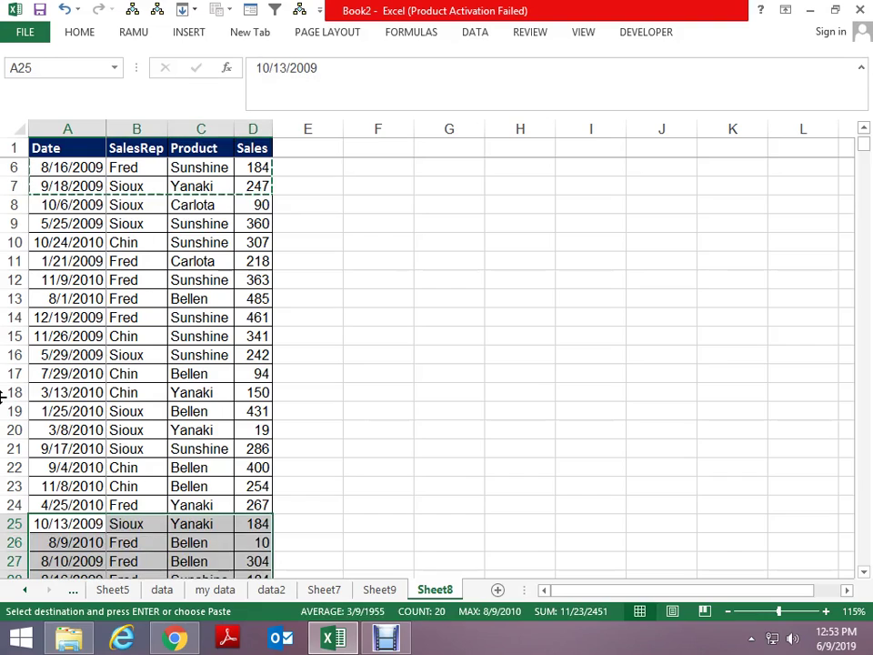
key("Up")
Step: Bring up the PivotTable and PivotChart Wizard at its data-range step
key("alt+n")
key("s")
key("p")
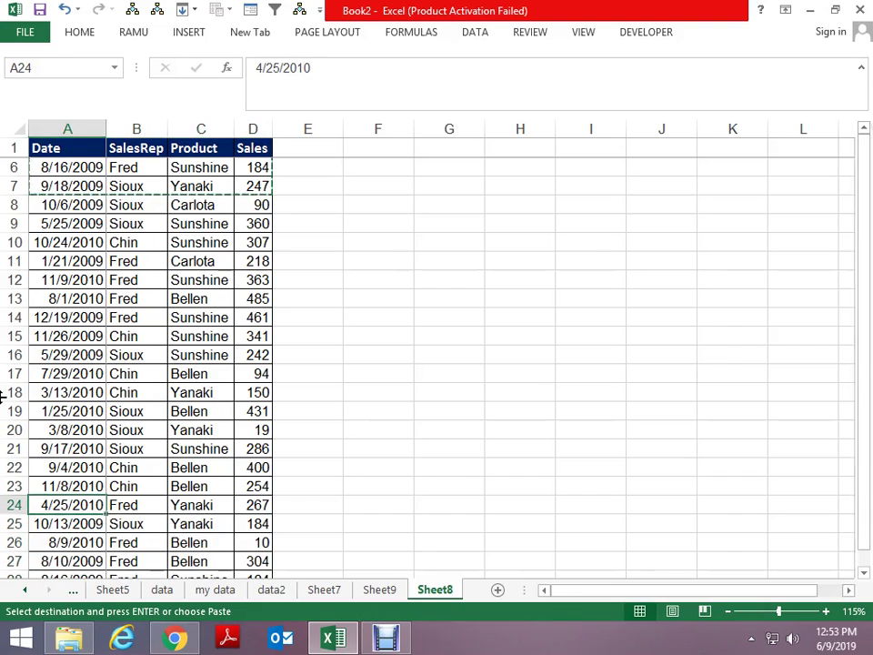
key("Return")
key("alt+d")
Step: Extend the wizard's source range to Sheet8!$A$1:$D$29, then close the wizard
key("p")
key("Return")
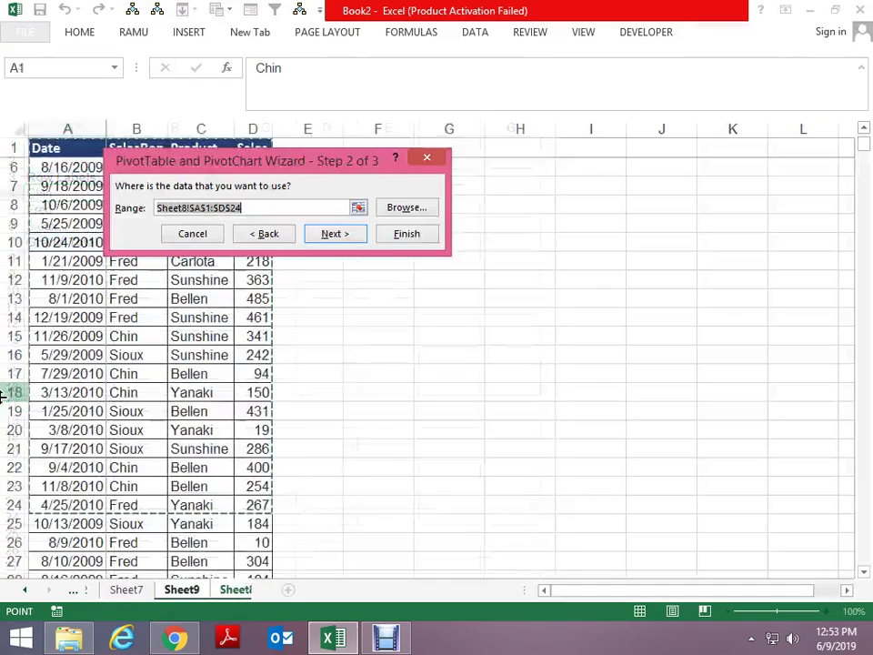
key("shift+Down")
key("shift+Down")
key("shift+Down")
key("shift+Down")
key("shift+Down")
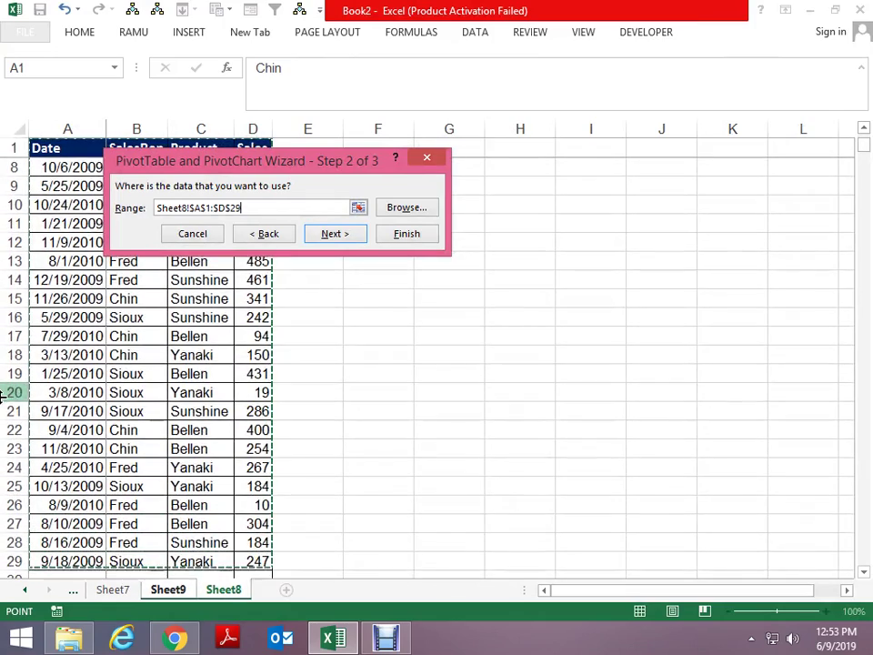
scroll(3, 393, "down", 1)
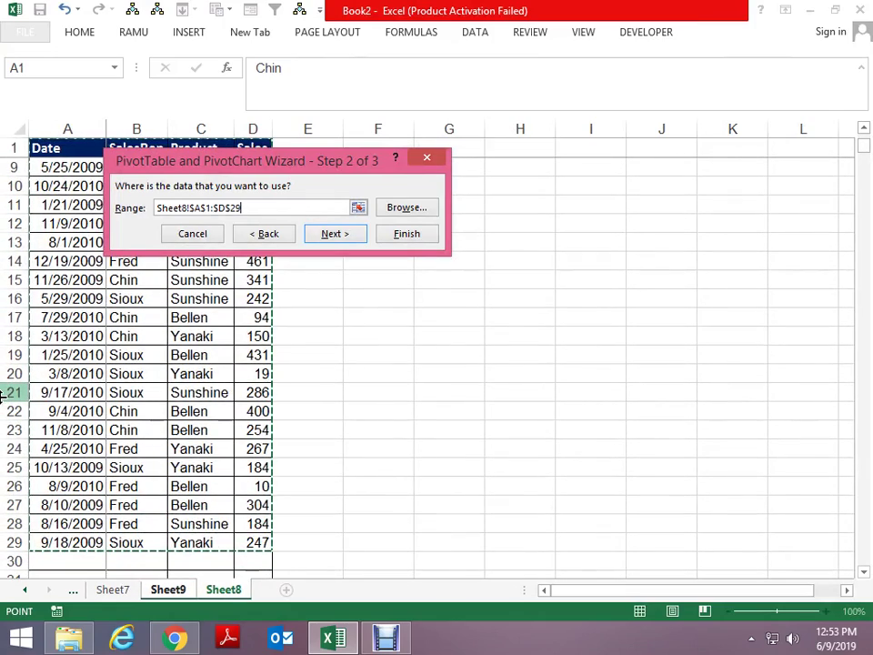
key("Escape")
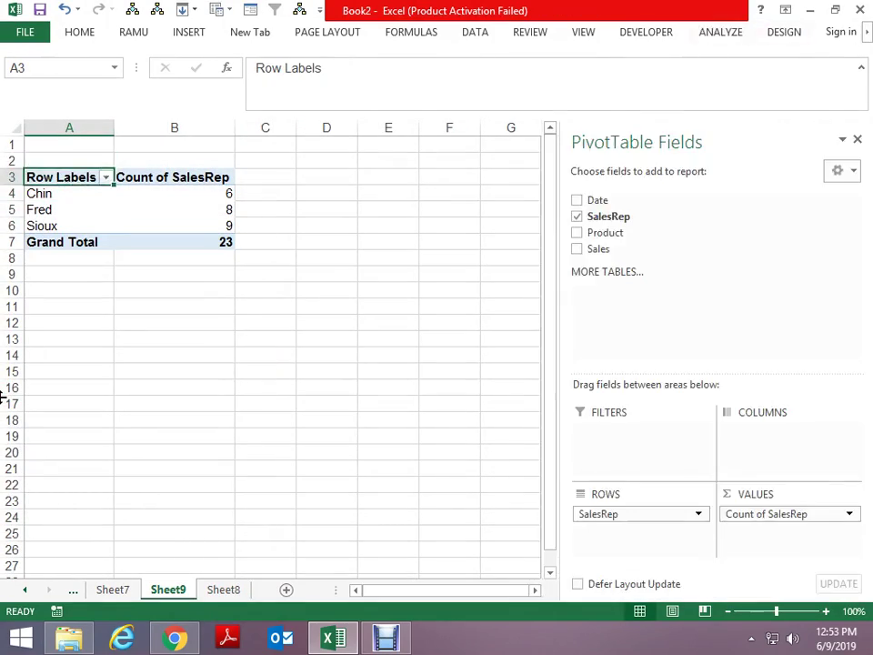
Step: Check the Sheet9 pivot rows, confirming Chin still counts 6
key("Down")
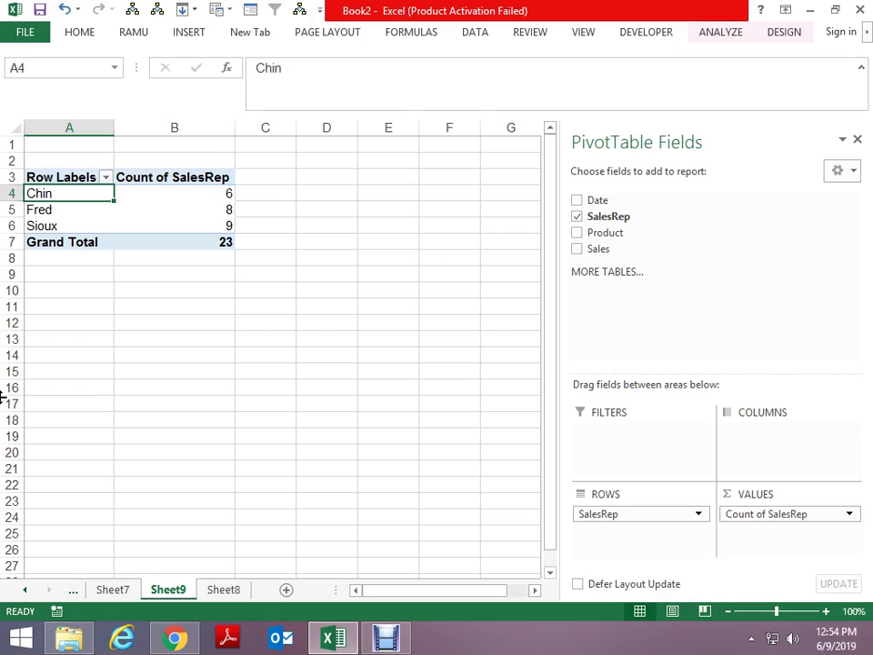
key("Up")
key("Down")
key("Right")
key("Left")
key("Up")
key("Down")
key("Right")
Step: Compare the pivot with Sheet8, then select the whole sales table A1:D29
key("ctrl+Page_Down")
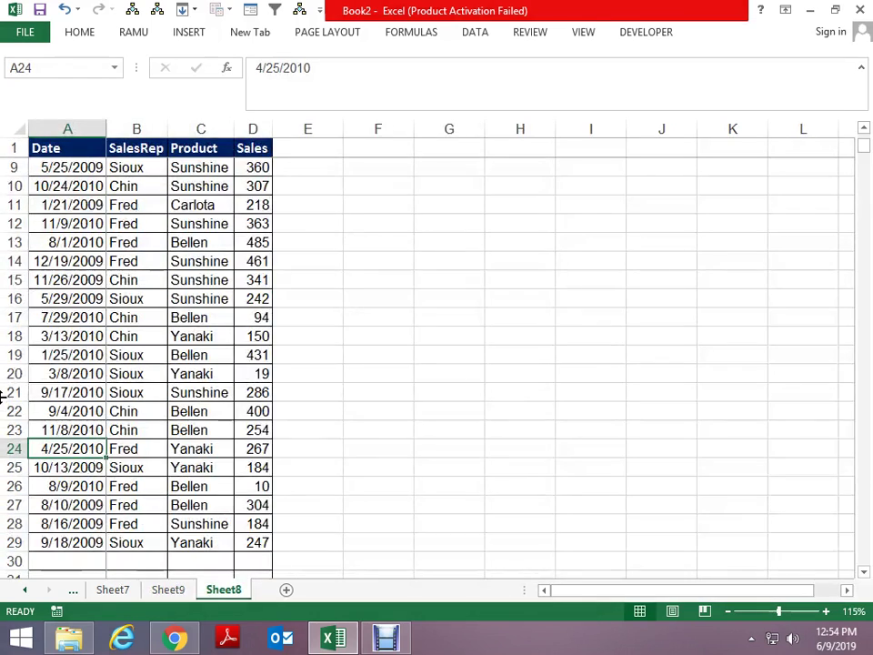
key("ctrl+Page_Up")
key("Down")
key("ctrl+Page_Down")
key("ctrl+Home")
key("ctrl+shift+Right")
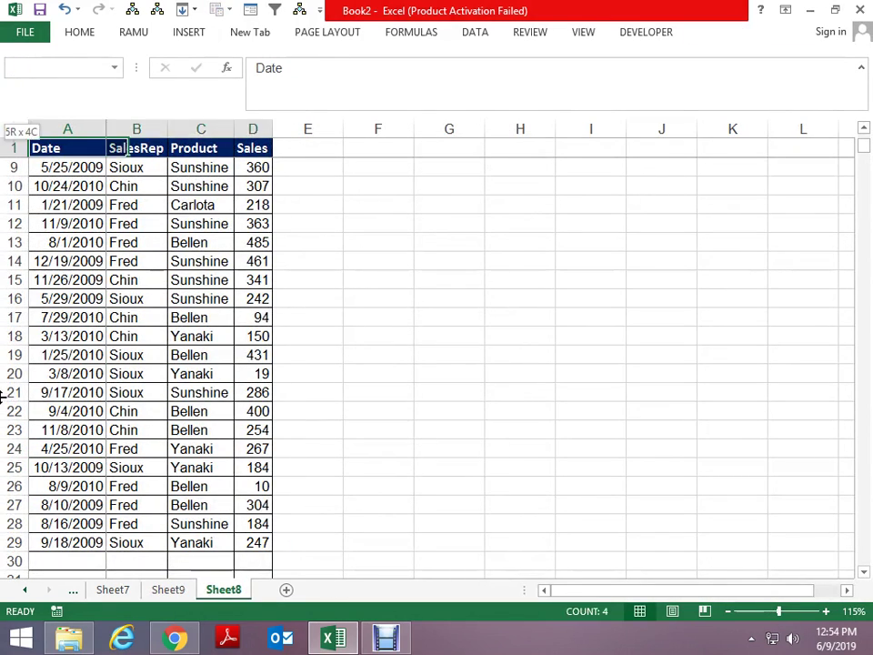
key("ctrl+shift+Down")
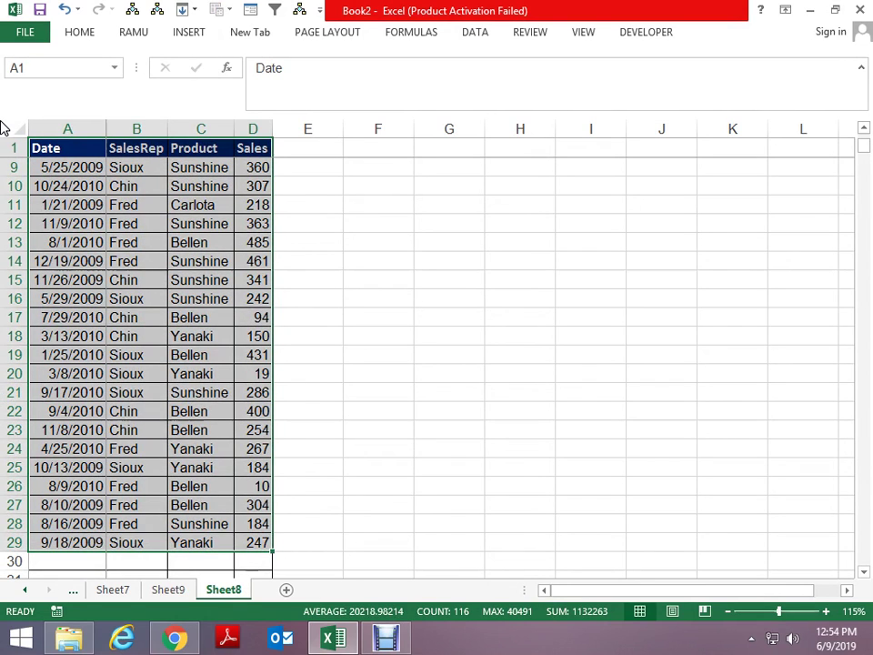
Step: Define the name dataa for Sheet8!$A$1:$D$29 in Name Manager
key("ctrl+F3")
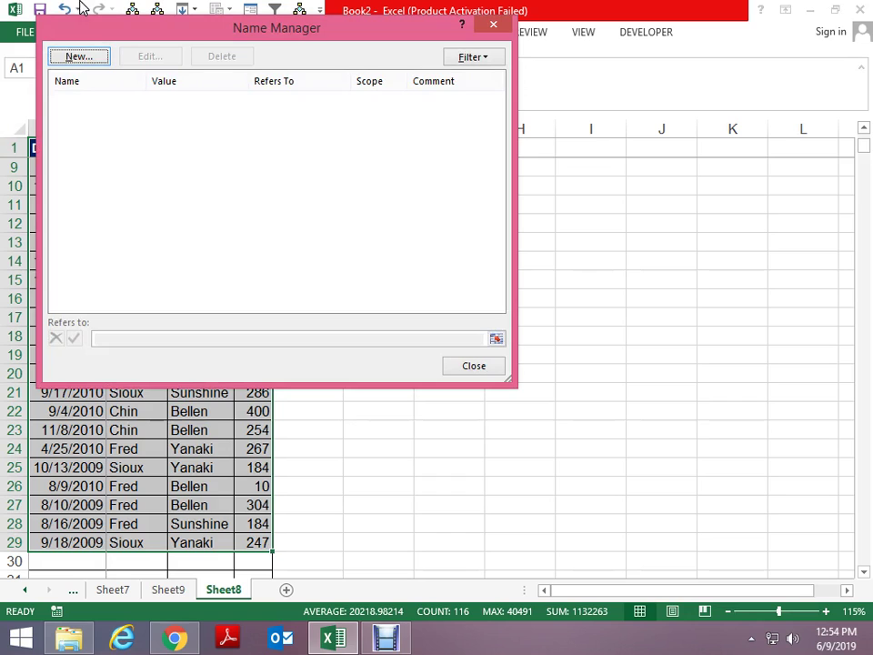
left_click(71, 56)
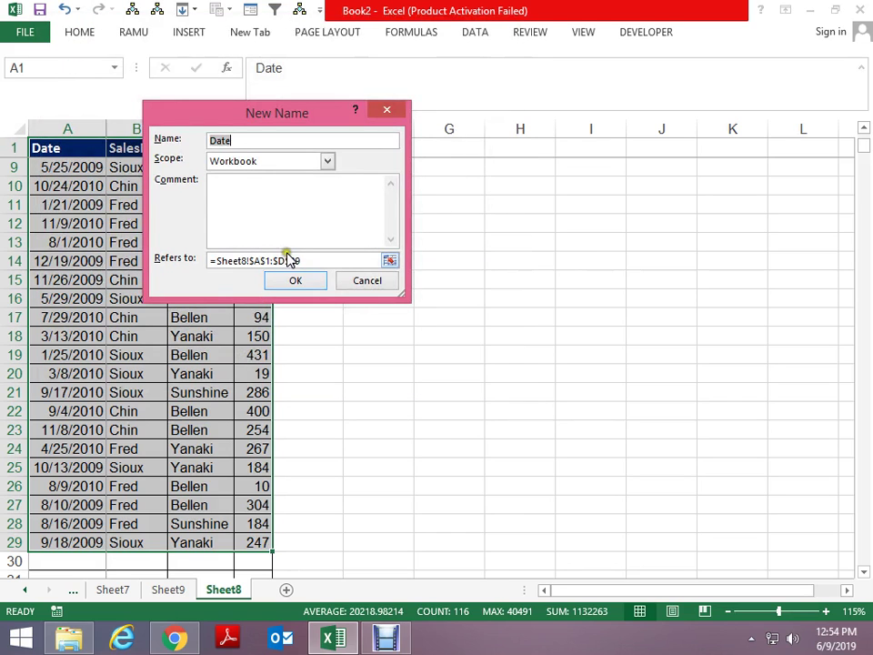
type("dataa")
left_click(303, 282)
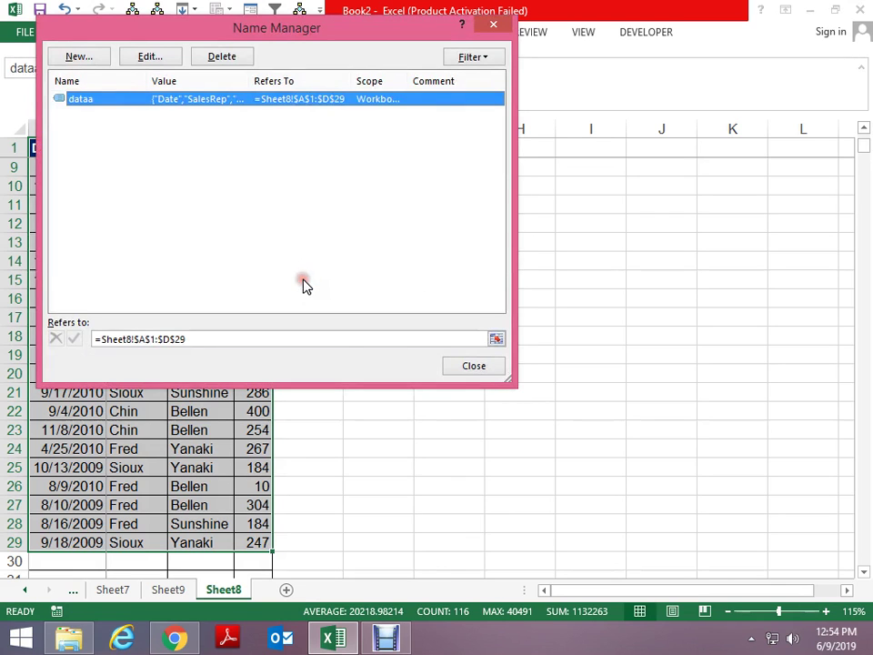
left_click(473, 365)
left_click(332, 353)
left_click(197, 300)
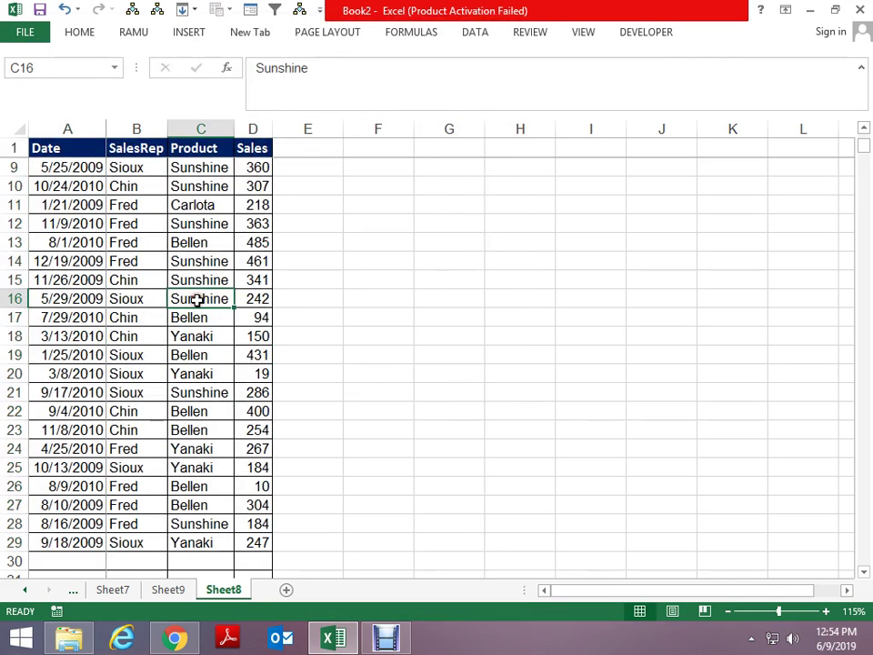
Step: Insert an empty PivotTable on a new Sheet10 with default settings
key("alt")
key("n")
key("v")
key("Return")
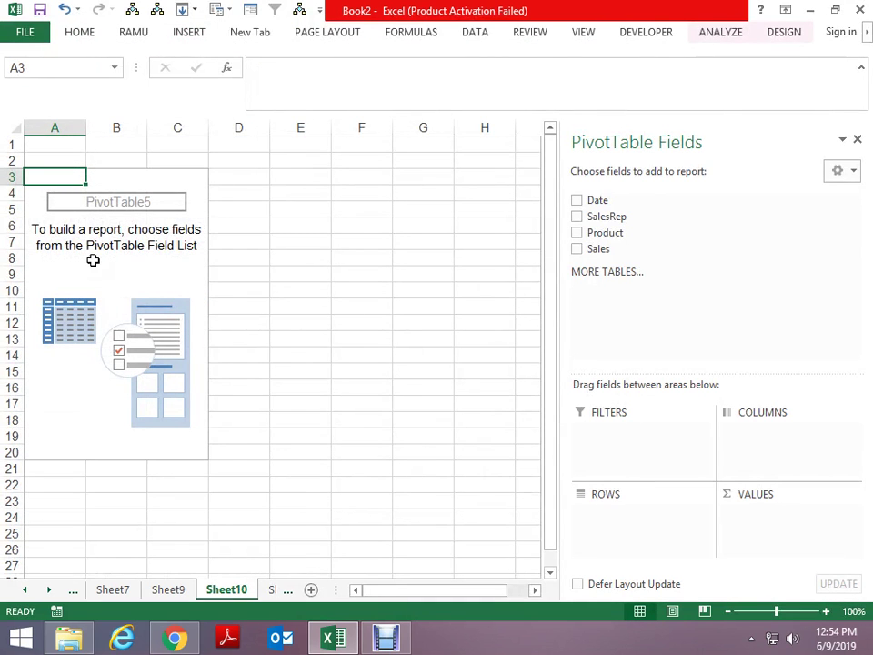
Step: Refresh the empty PivotTable5 so it disappears, then return to cell A1
left_click(90, 258)
right_click(145, 246)
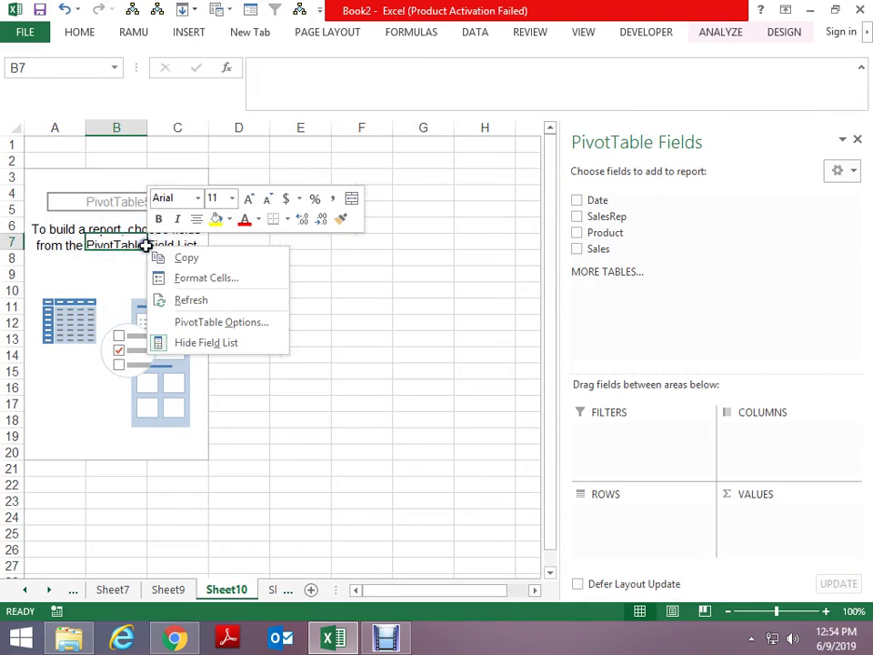
left_click(230, 323)
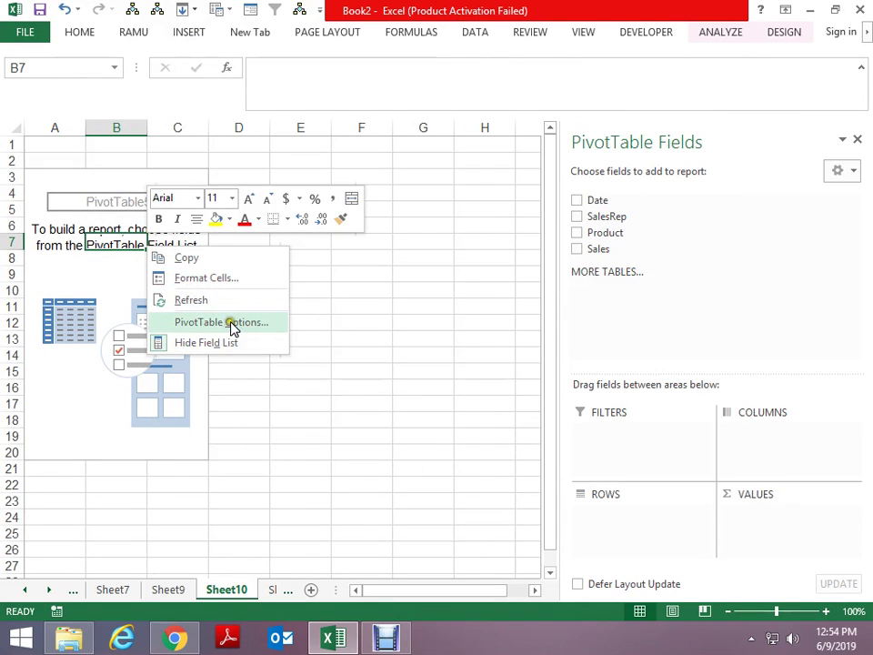
left_click(236, 321)
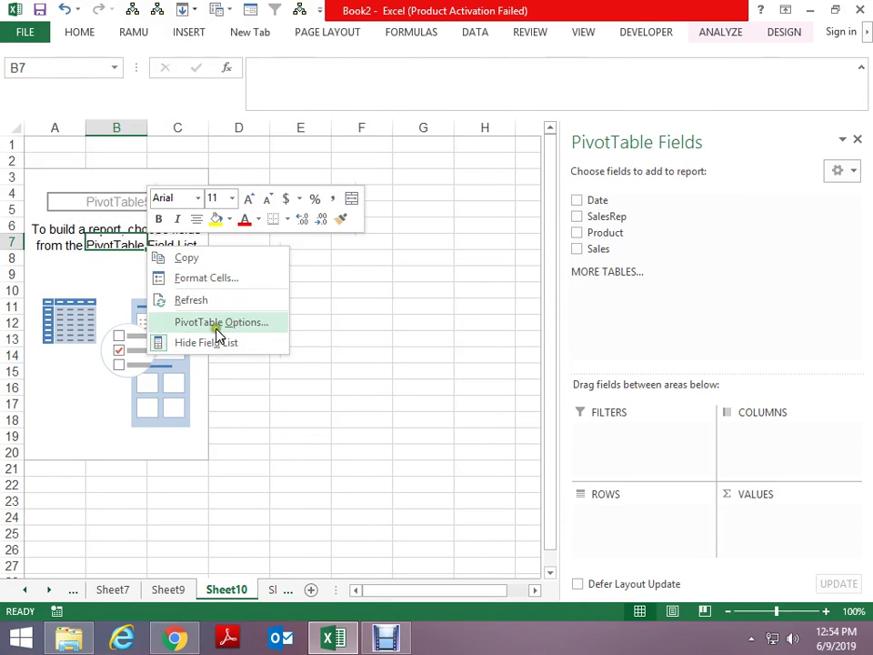
left_click(198, 301)
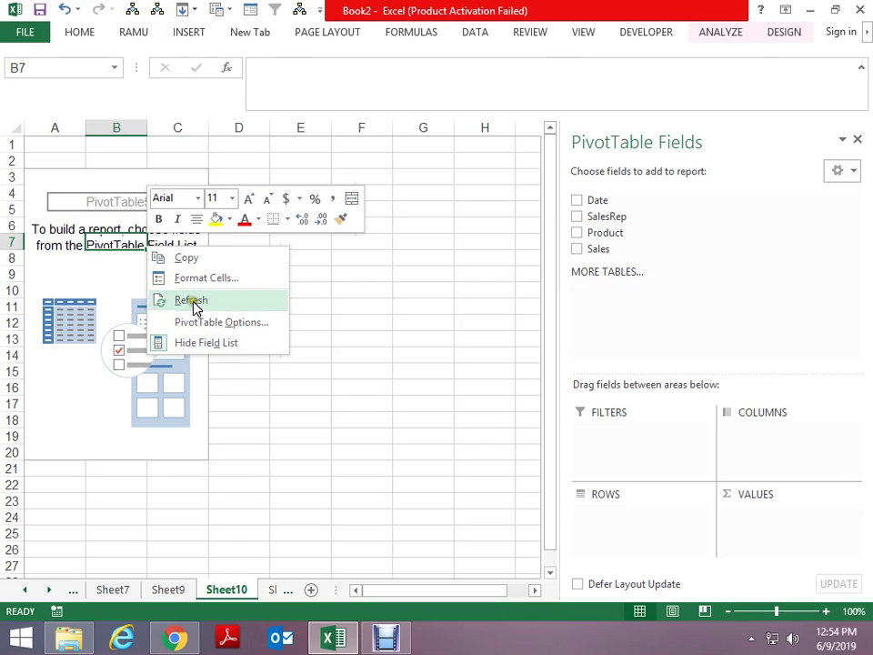
left_click(198, 299)
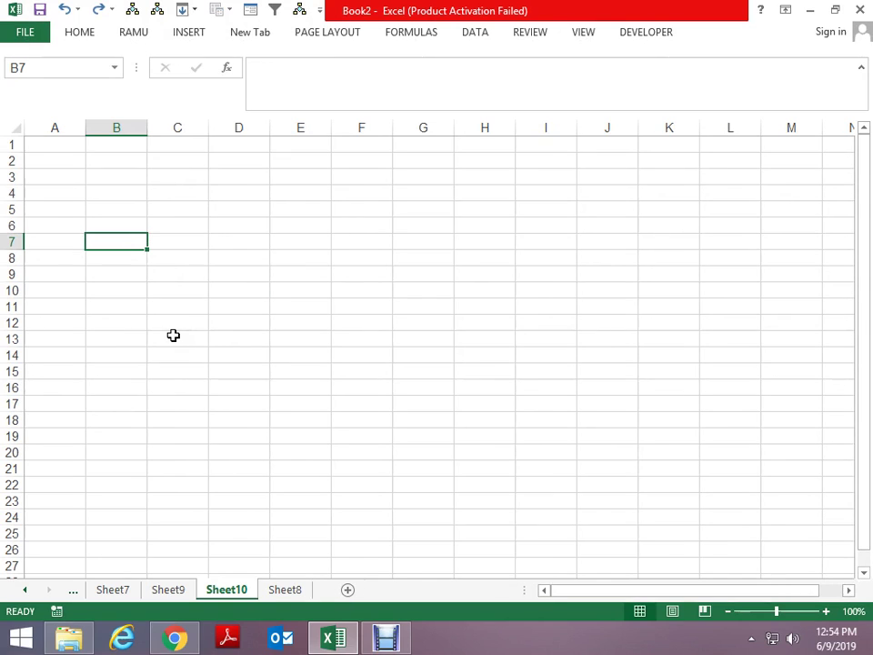
key("ctrl+Up")
key("Left")
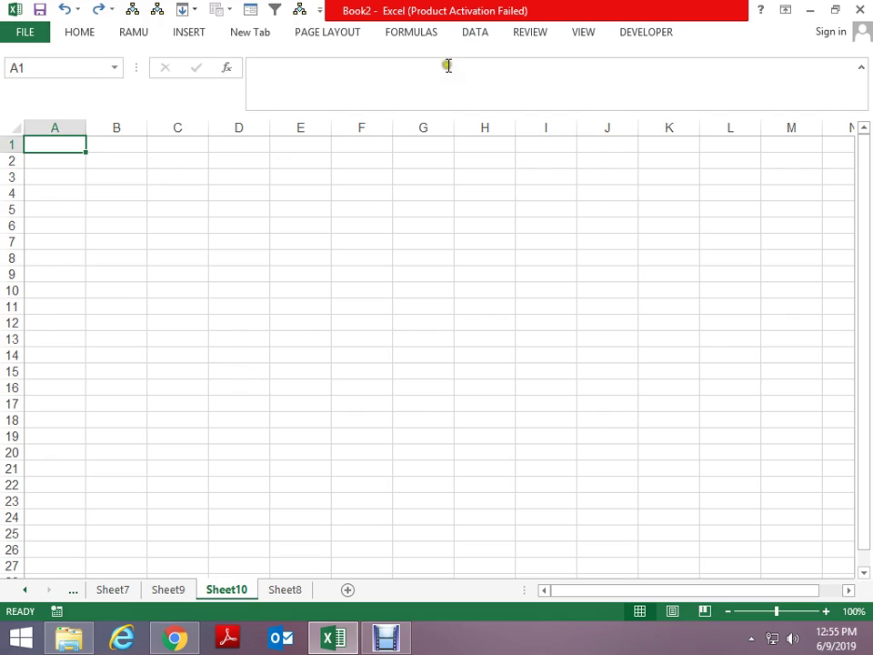
Step: Create a PivotTable at Sheet10 cell A1 using the dataa named range as source
left_click(186, 33)
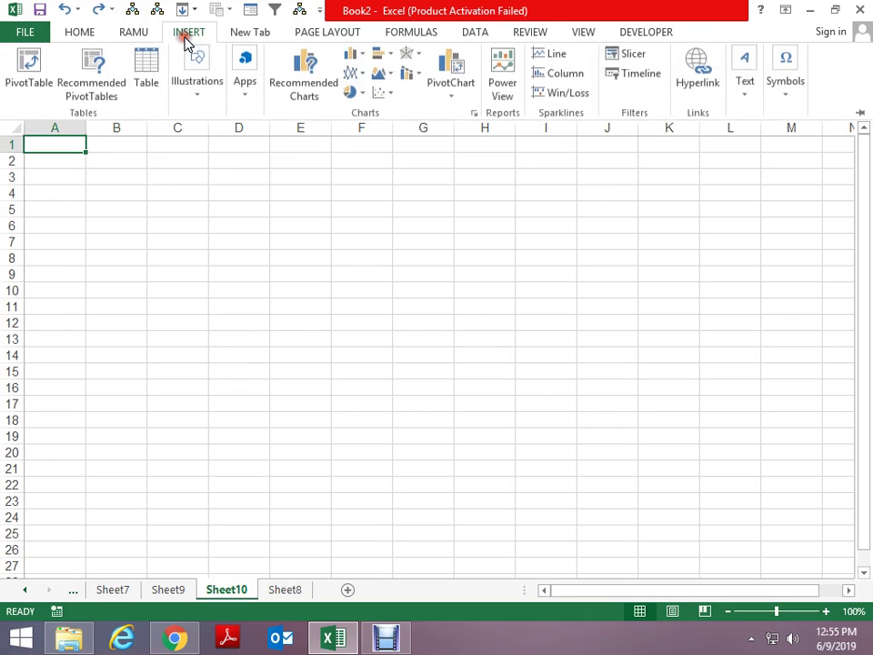
left_click(30, 80)
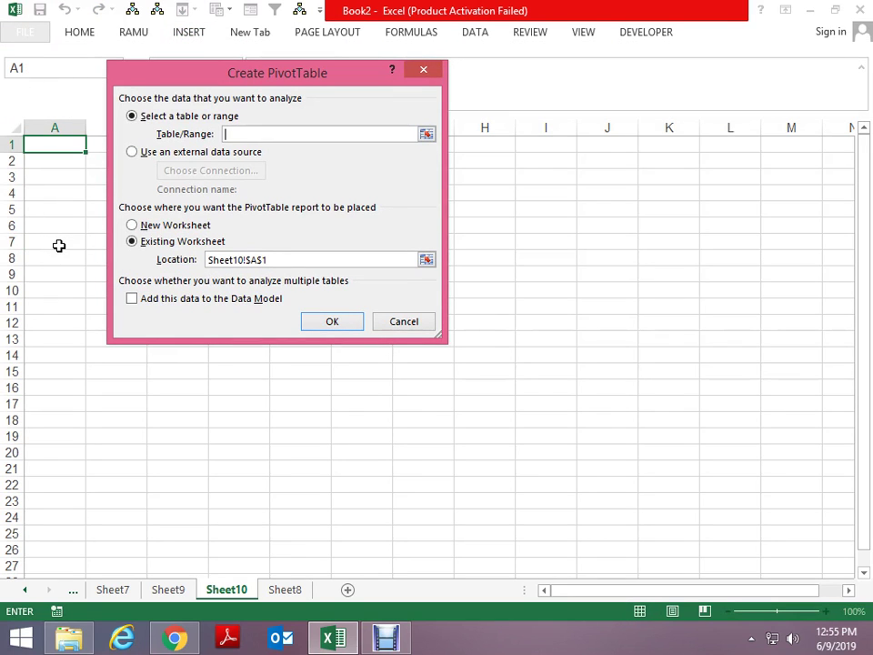
left_click(256, 134)
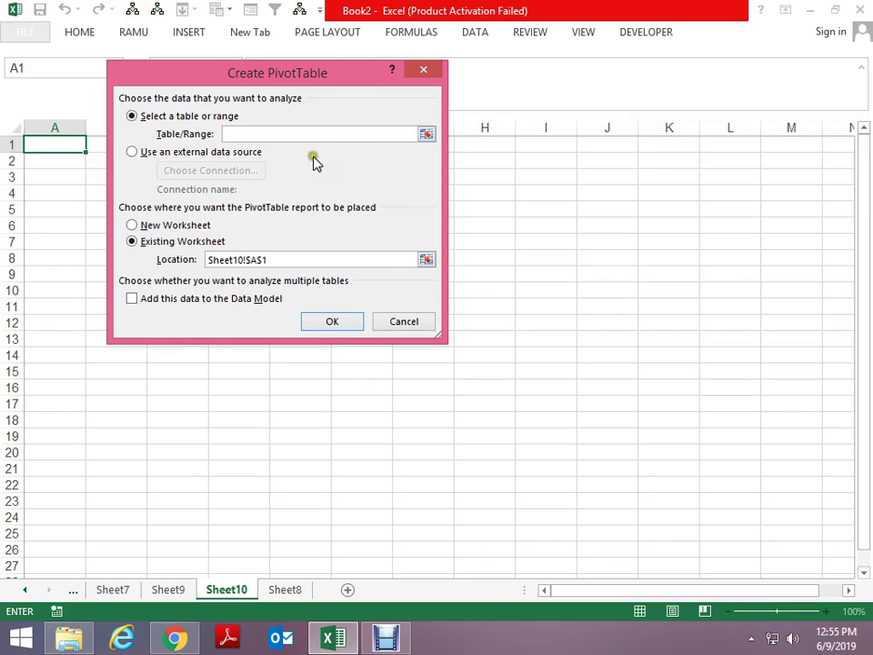
key("F3")
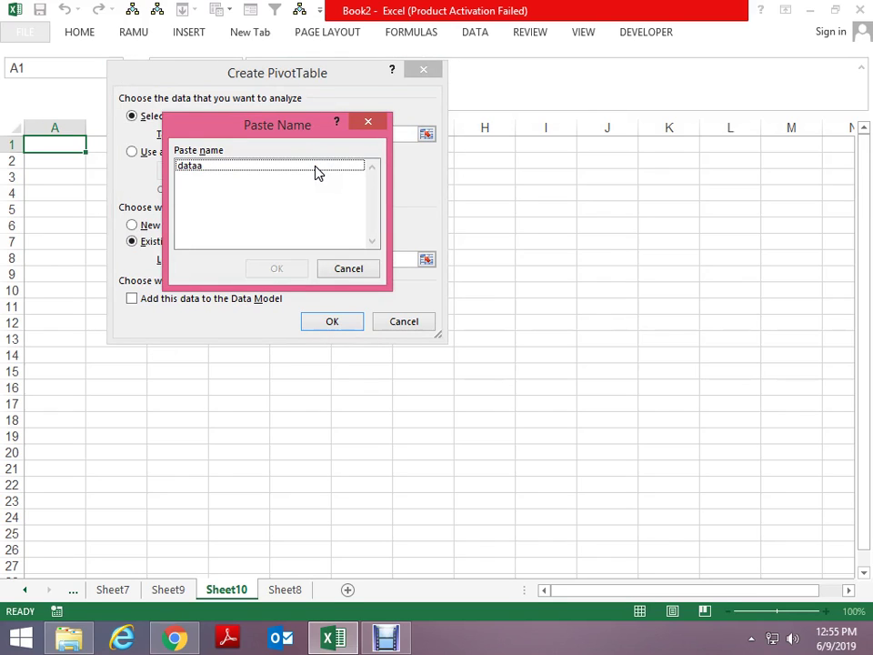
left_click(202, 171)
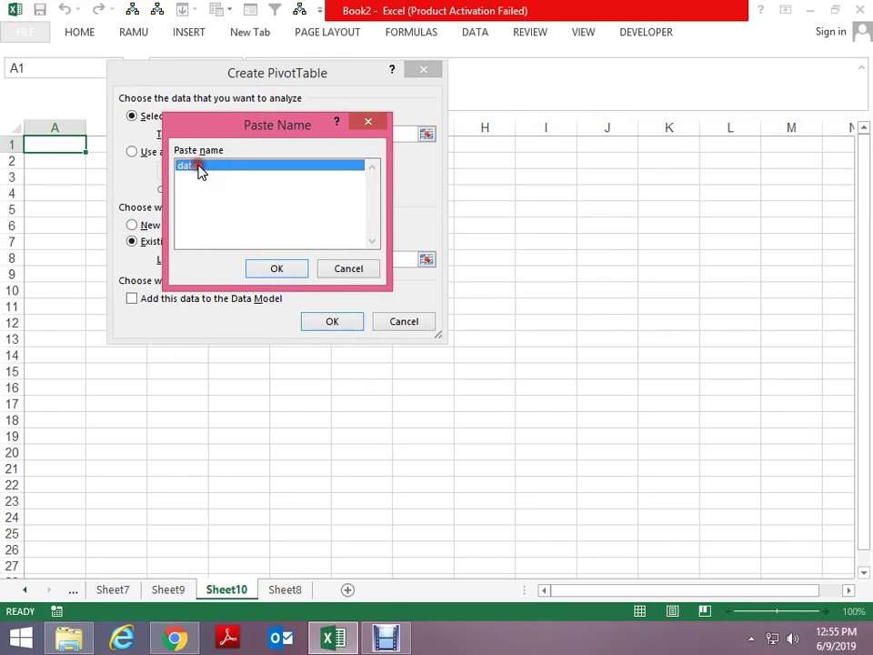
left_click(282, 268)
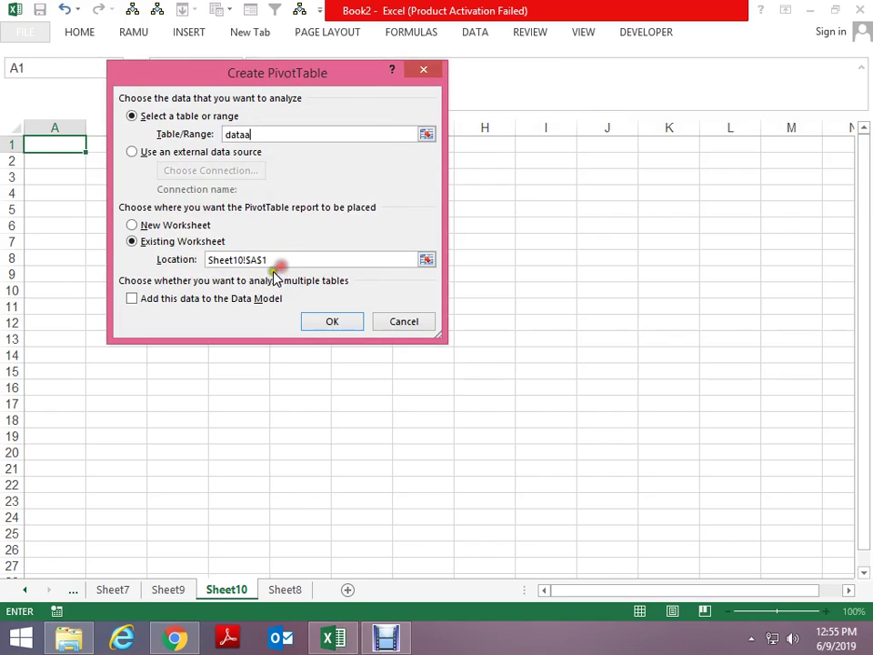
left_click(325, 322)
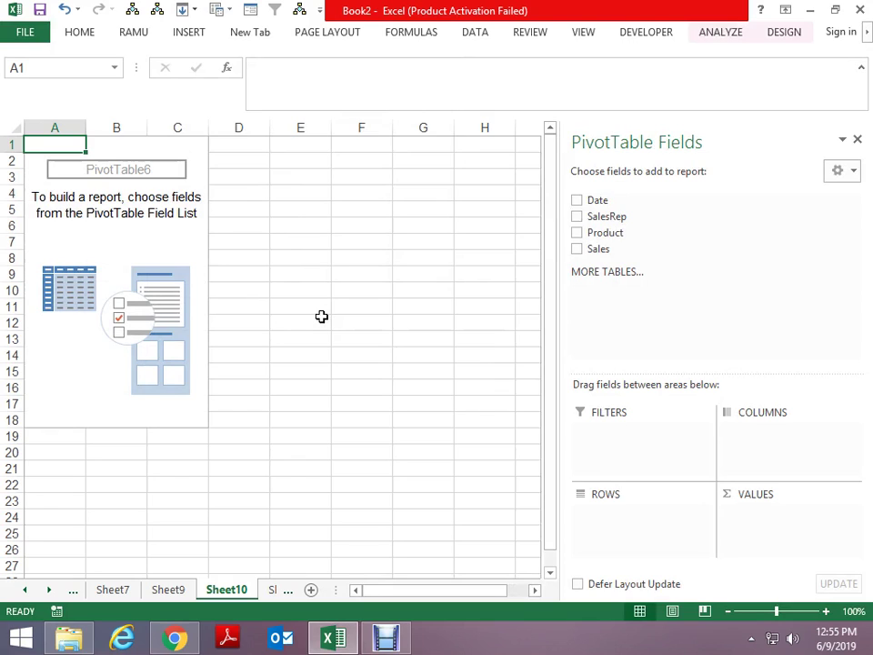
Step: Count SalesRep in the pivot (Chin 6, Fred 11, Sioux 11) and return to Sheet8
left_click(576, 216)
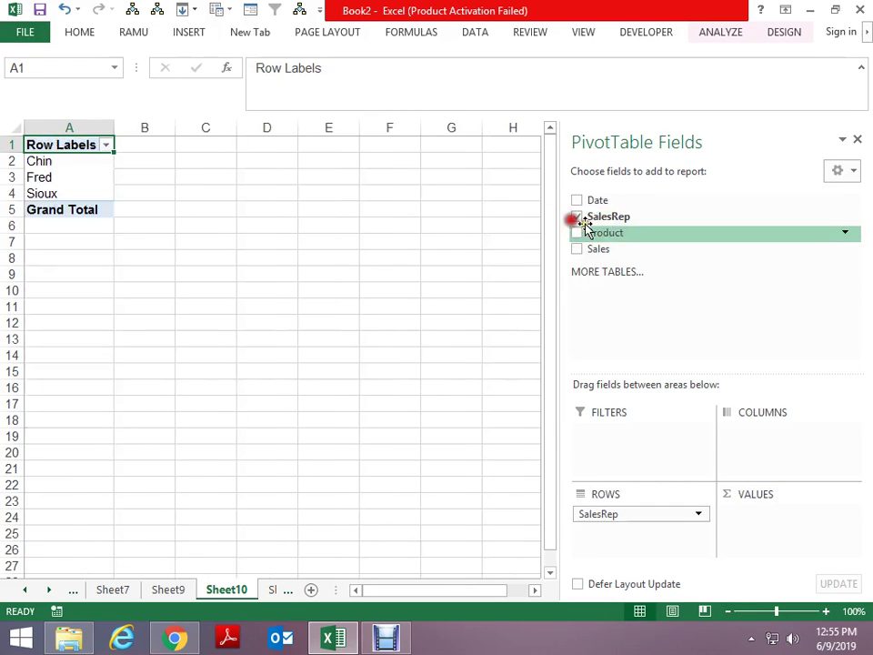
mouse_move(585, 219)
left_mouse_down()
mouse_move(708, 464)
mouse_move(789, 541)
left_mouse_up()
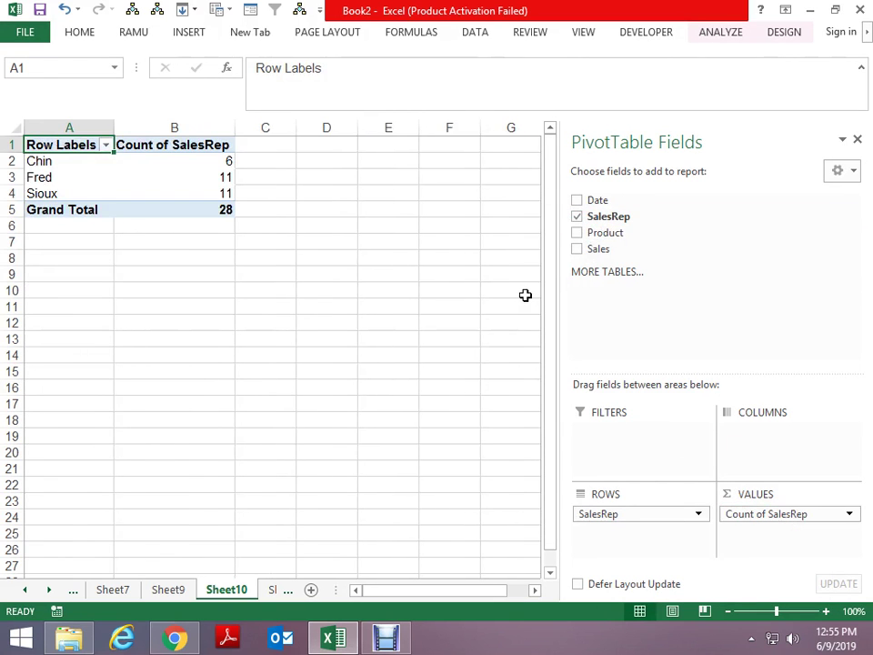
key("ctrl+Page_Down")
key("ctrl+Up")
Step: Add a Month header in cell E1 beside the Sales column
key("ctrl+Left")
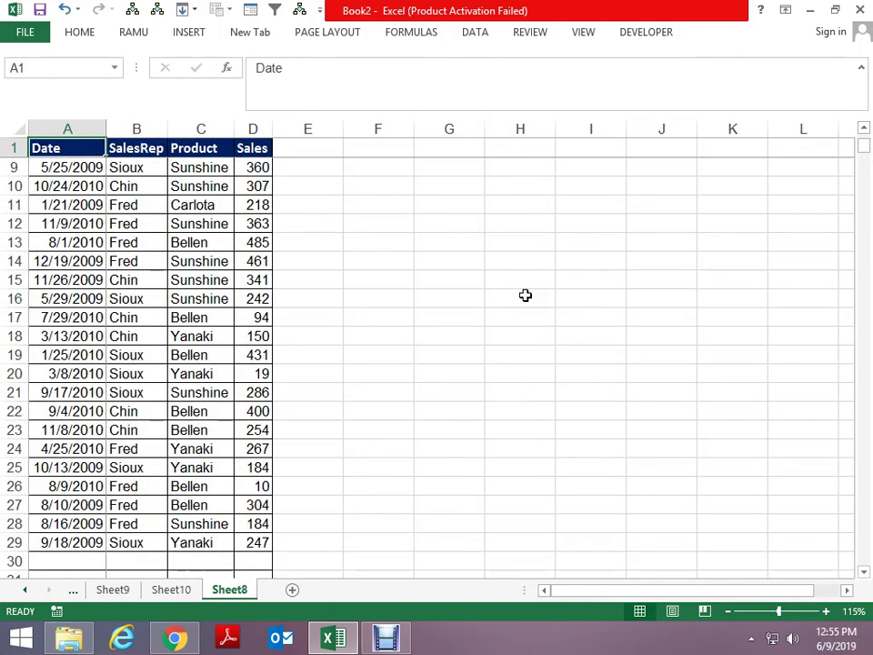
key("ctrl+shift+Down")
key("ctrl+shift+Right")
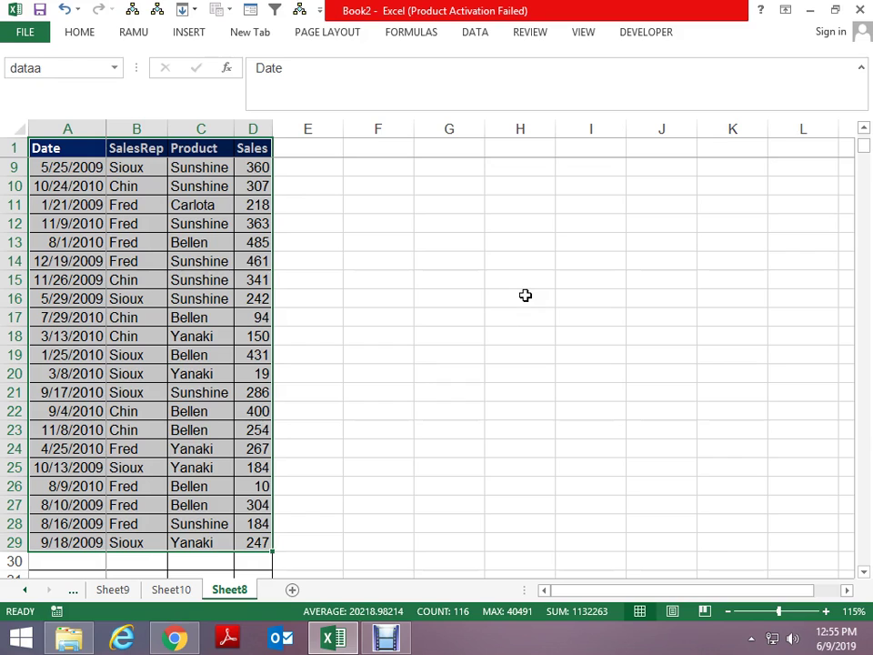
key("Right")
key("Right")
key("Right")
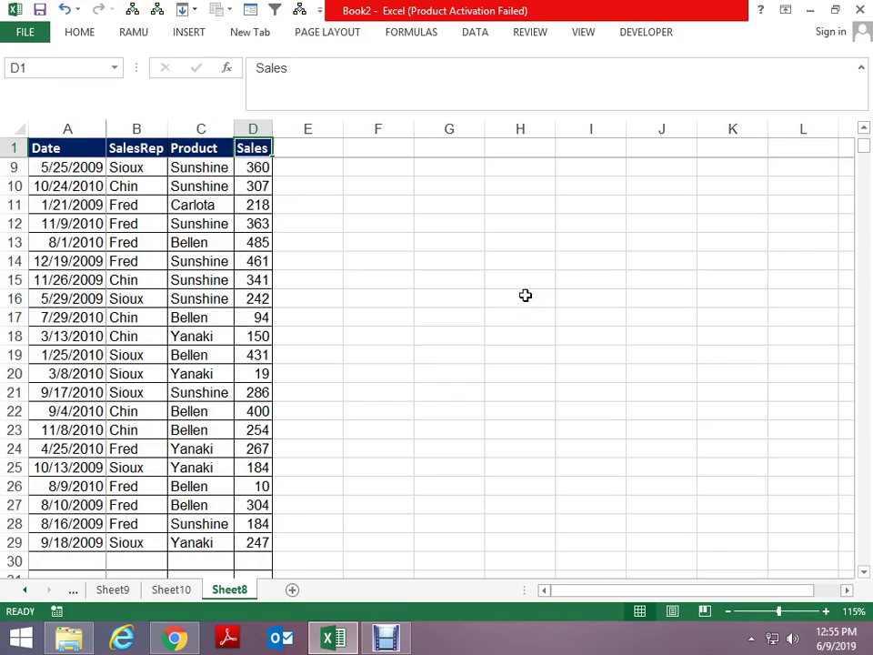
key("Right")
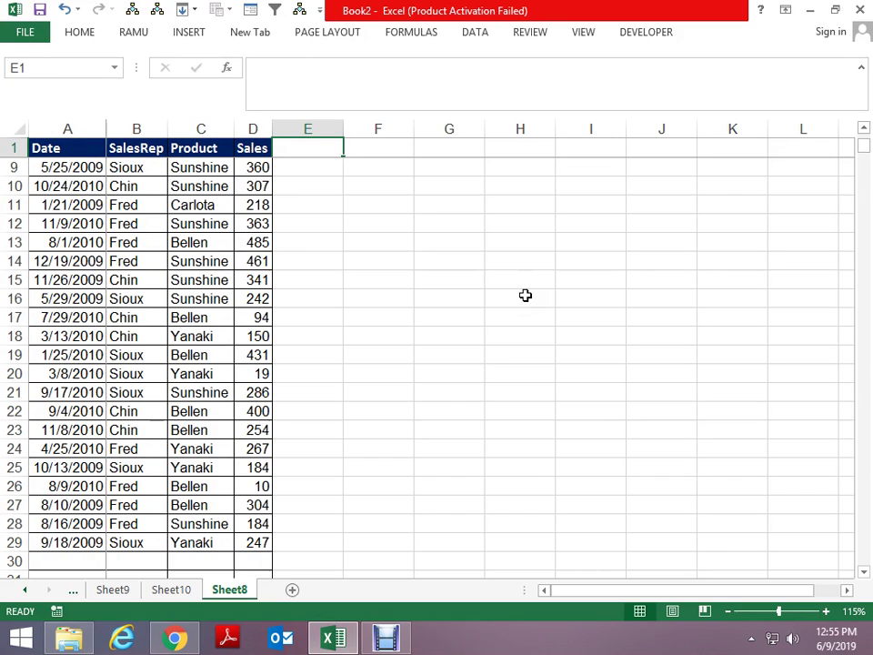
type("Month")
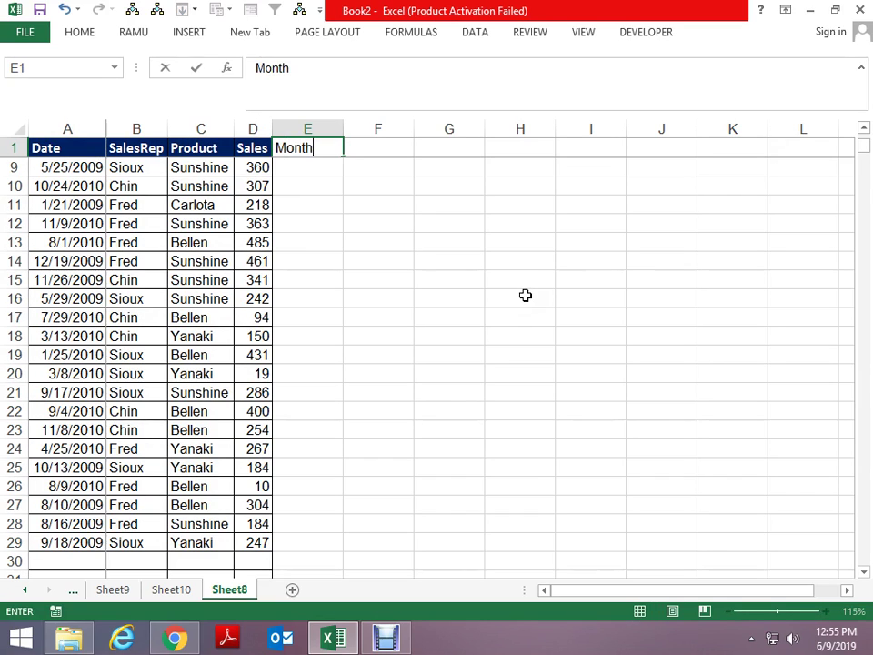
key("Return")
Step: Enter jan in E2 and fill month names down column E to the table's end
type("jan")
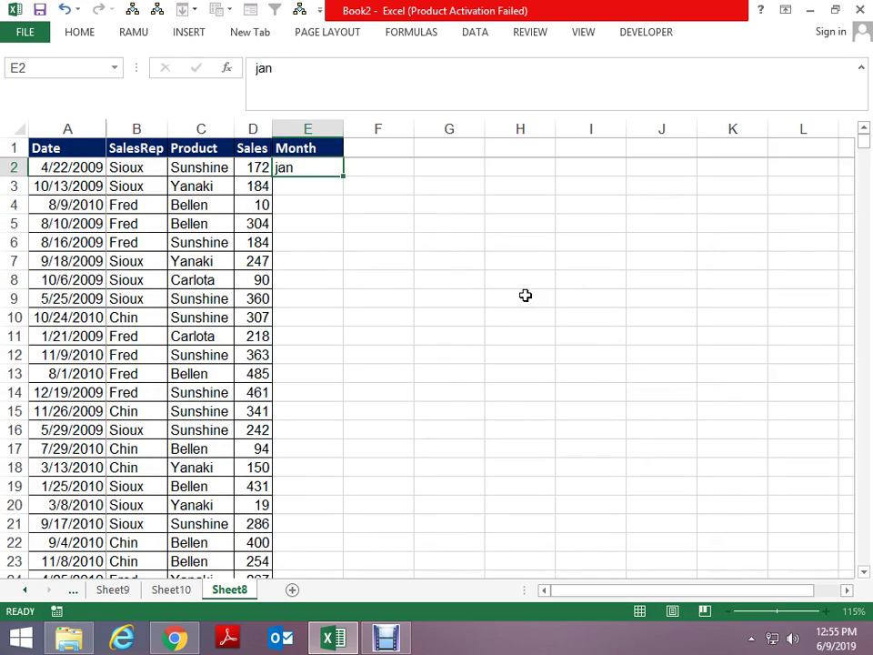
key("Return")
left_click(314, 164)
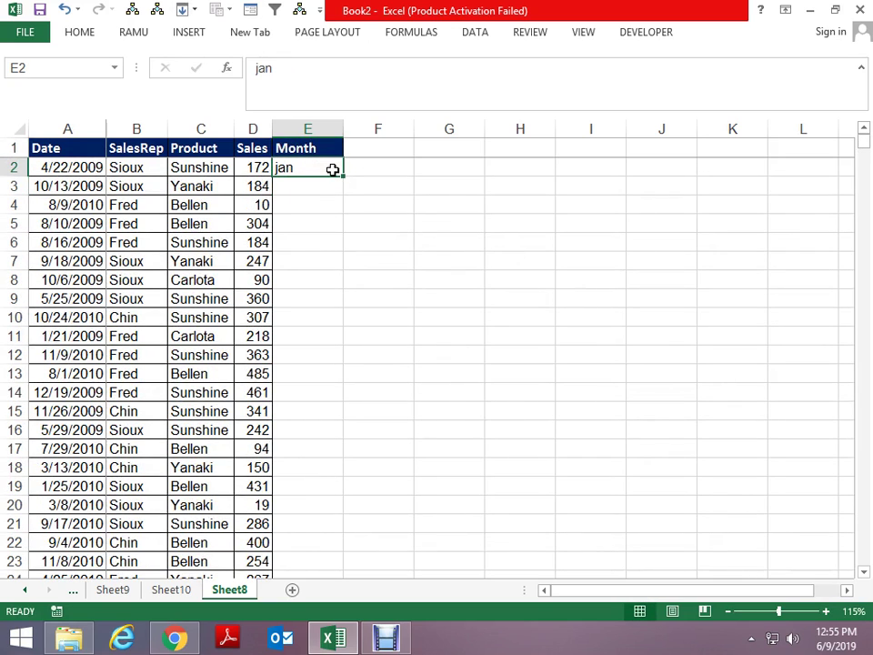
double_click(341, 174)
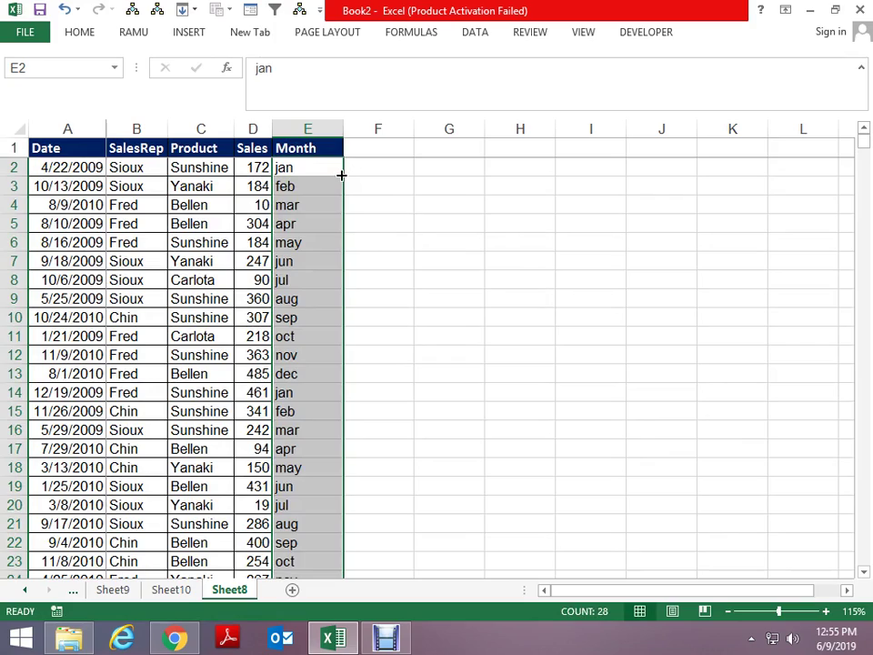
Step: Check the bottom and top of the sales table, then go to Sheet10's pivot
key("alt+h")
key("Escape")
key("Escape")
key("Left")
key("Left")
key("Down")
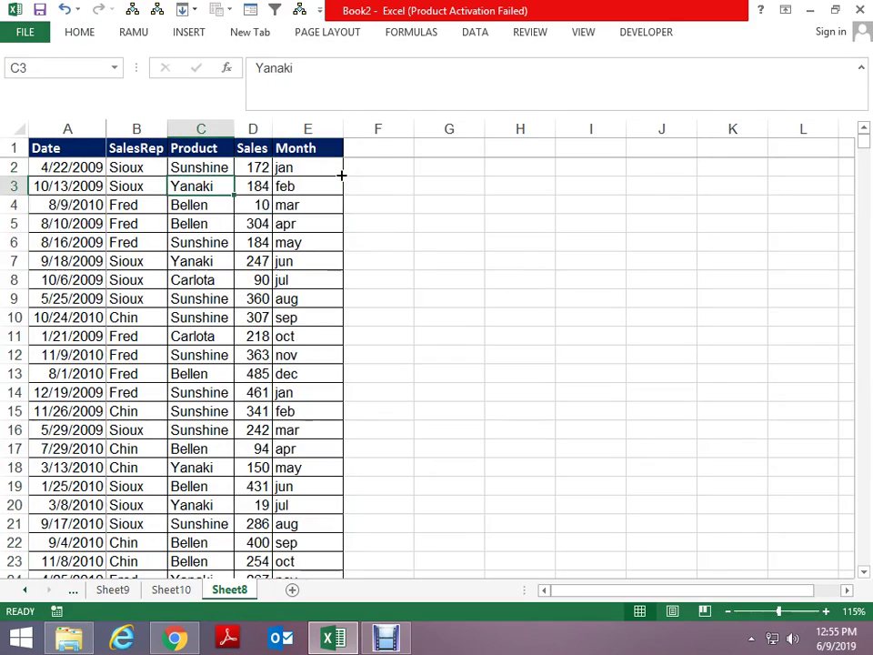
key("ctrl+Down")
key("Down")
key("Up")
key("ctrl+Up")
key("Down")
key("Down")
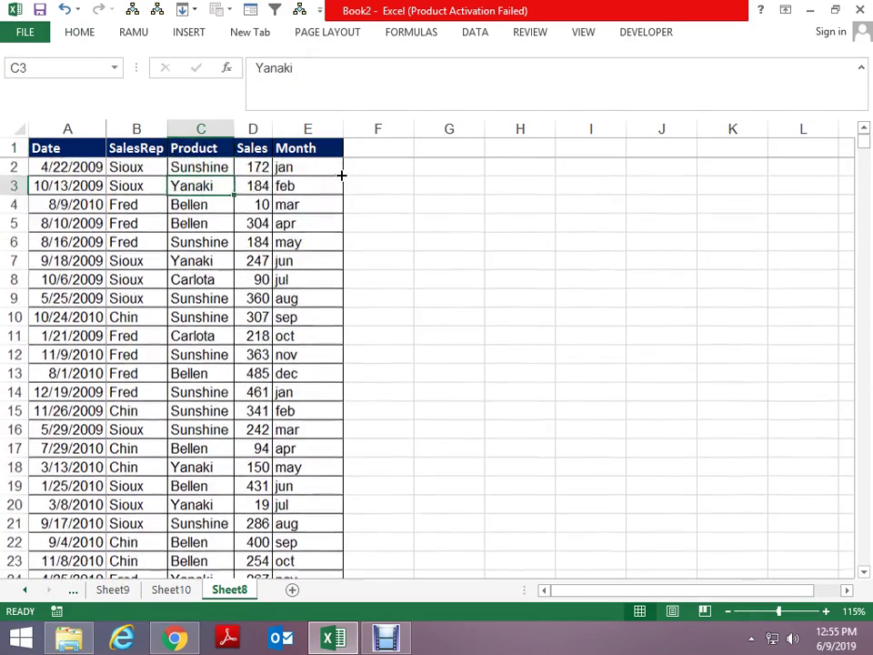
key("Down")
key("Down")
key("ctrl+Page_Up")
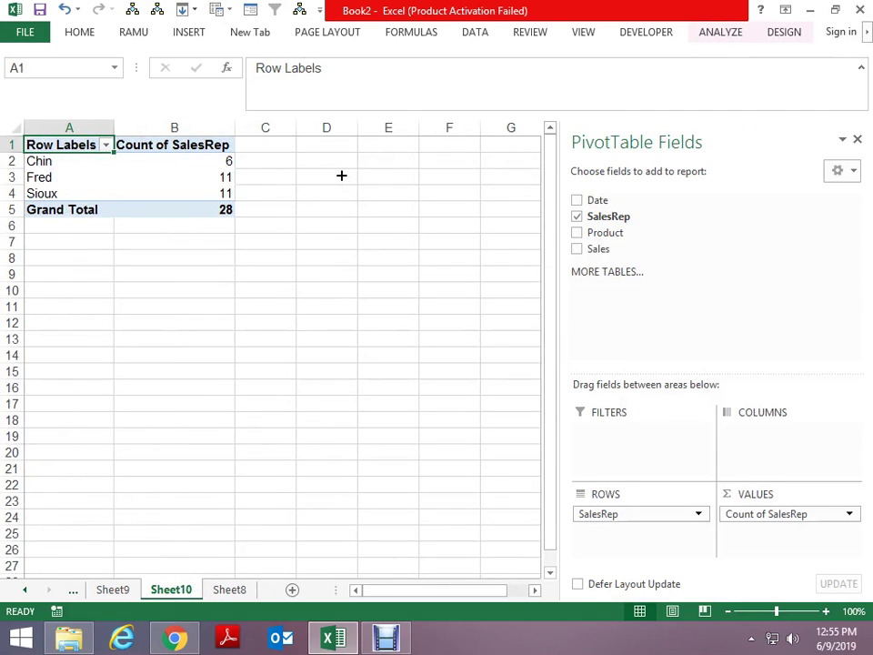
left_click(170, 163)
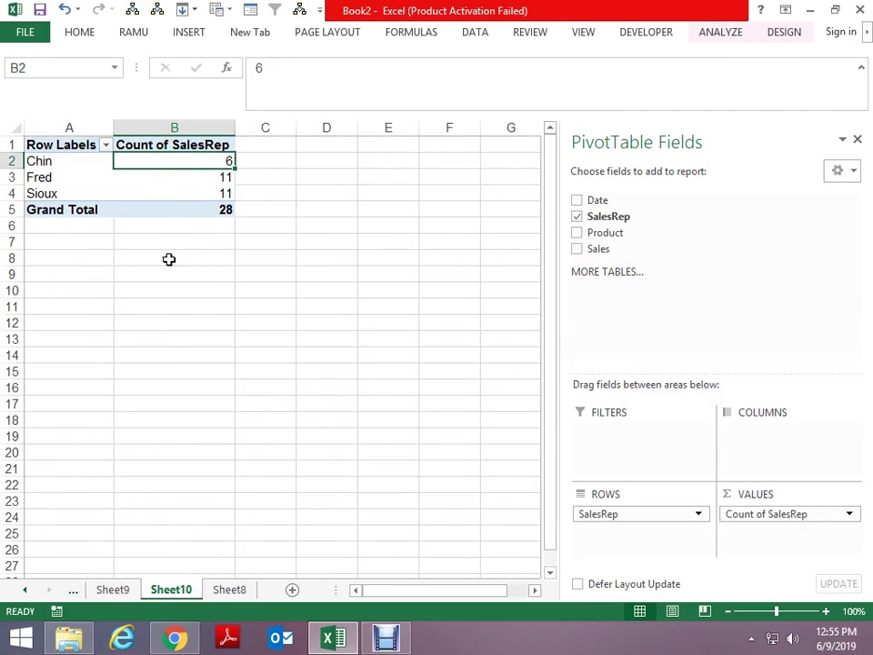
right_click(137, 173)
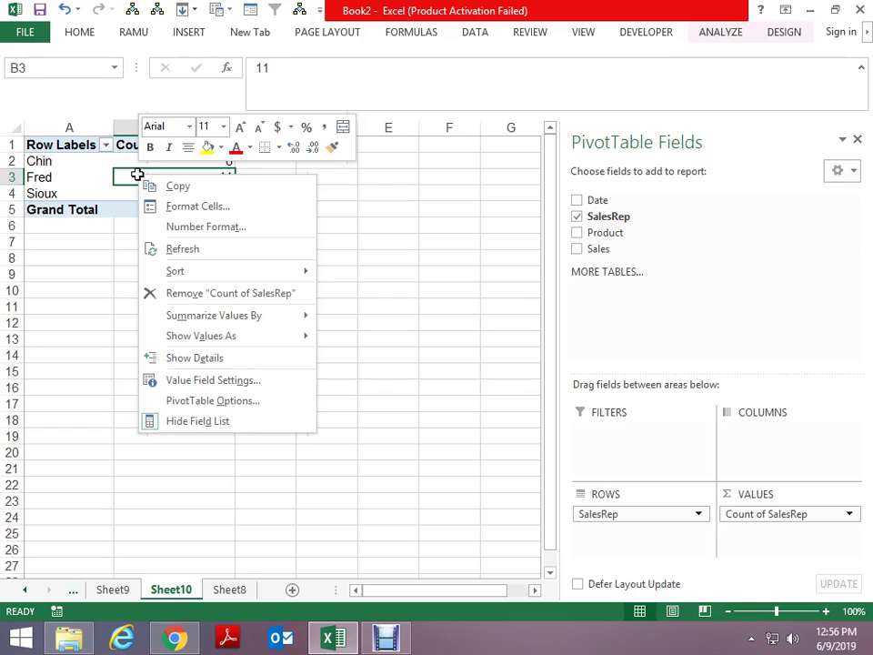
key("Escape")
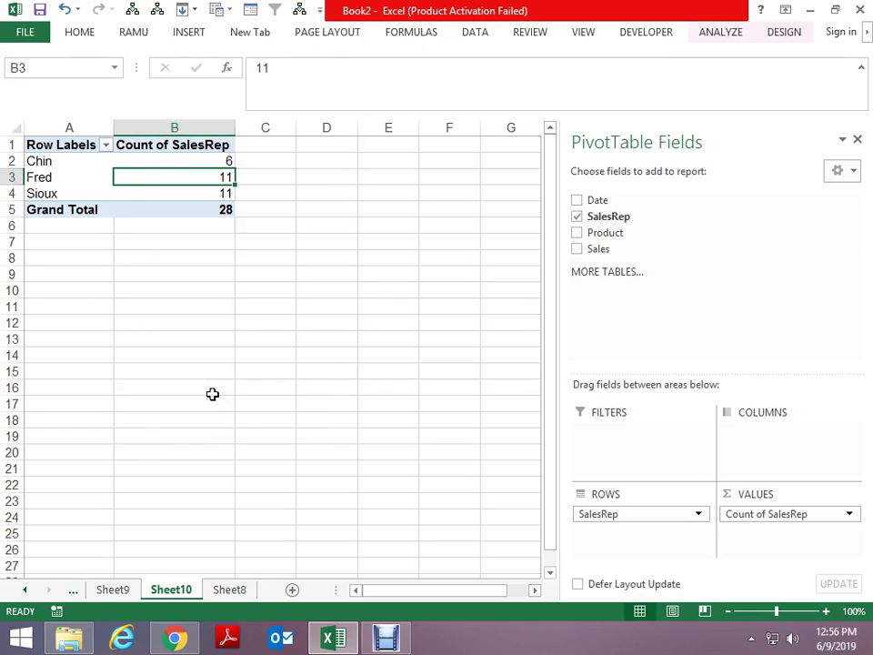
key("ctrl+F3")
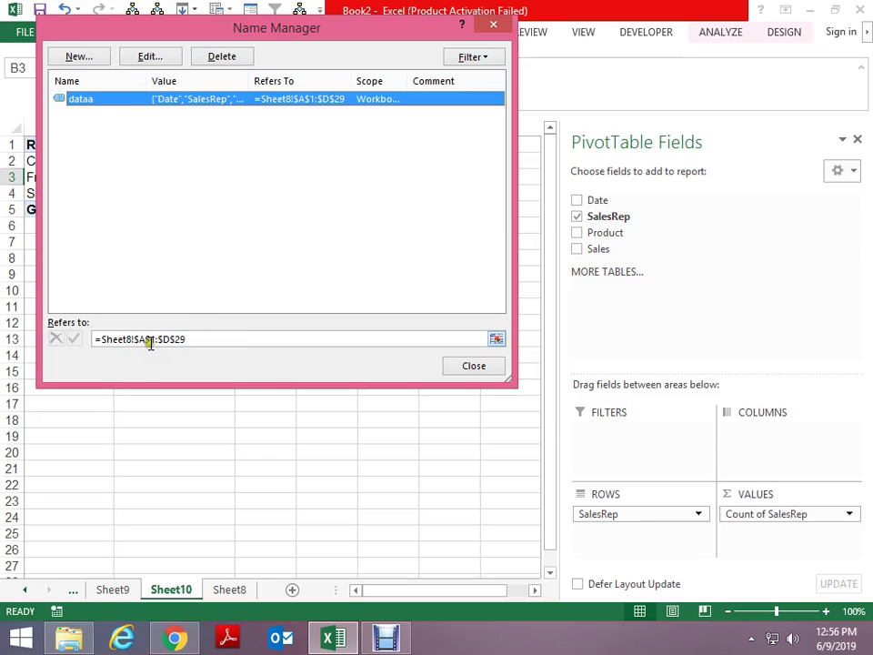
left_click(190, 339)
key("Escape")
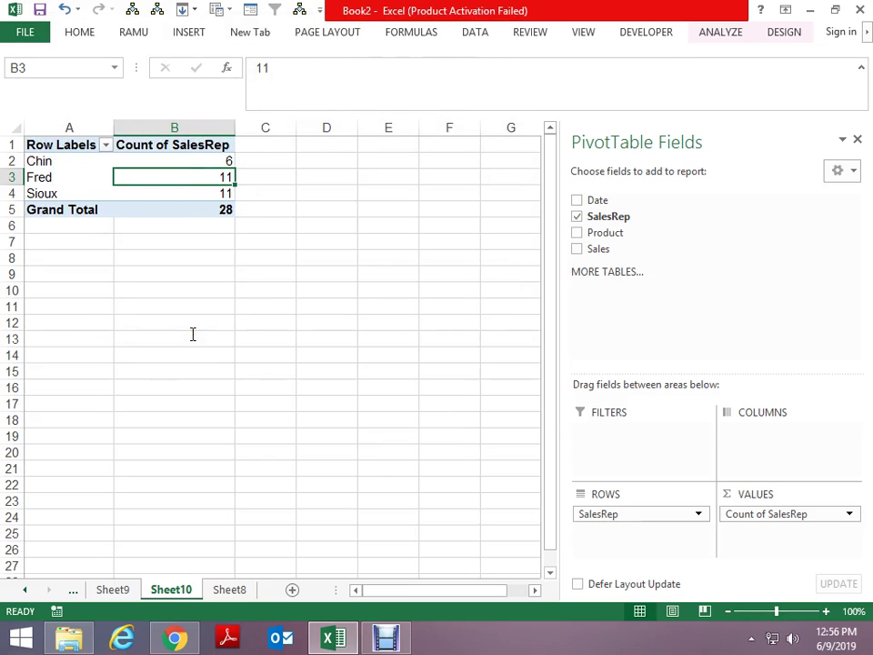
key("ctrl+Page_Up")
key("ctrl+Page_Down")
key("ctrl+Page_Up")
key("ctrl+Page_Up")
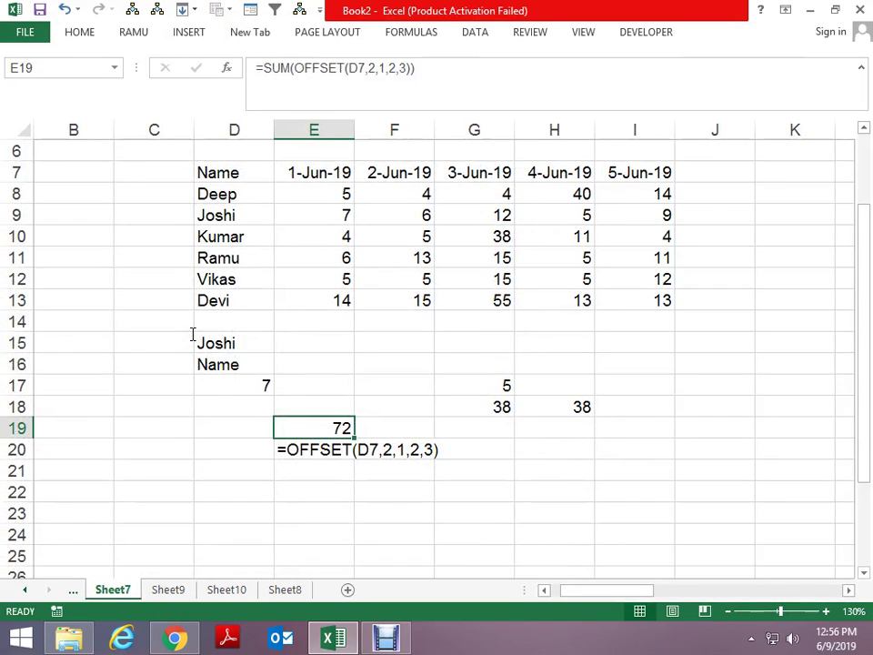
key("ctrl+Page_Down")
key("ctrl+Page_Down")
key("ctrl+Page_Down")
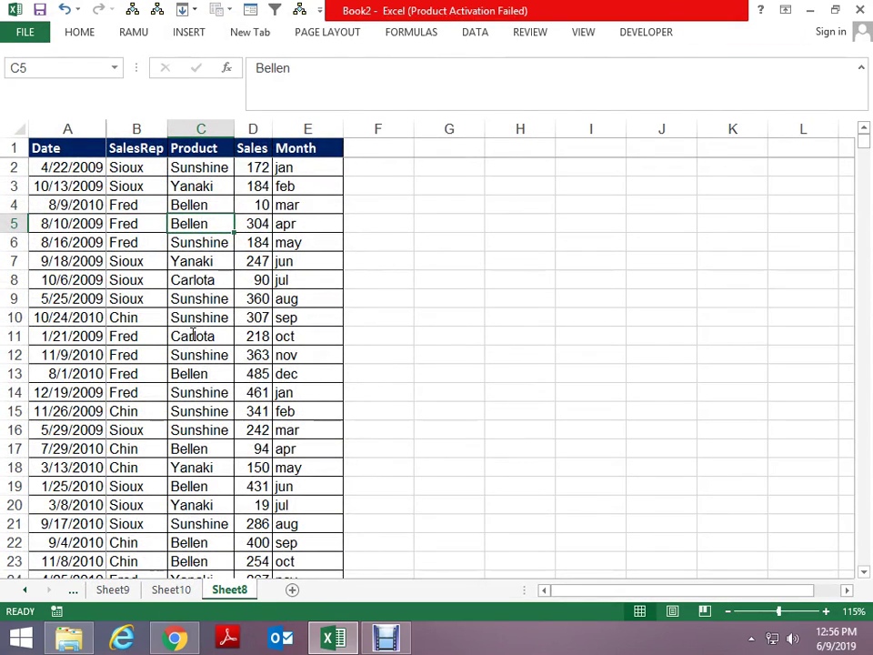
key("Up")
key("ctrl+Up")
key("Left")
key("Right")
key("Right")
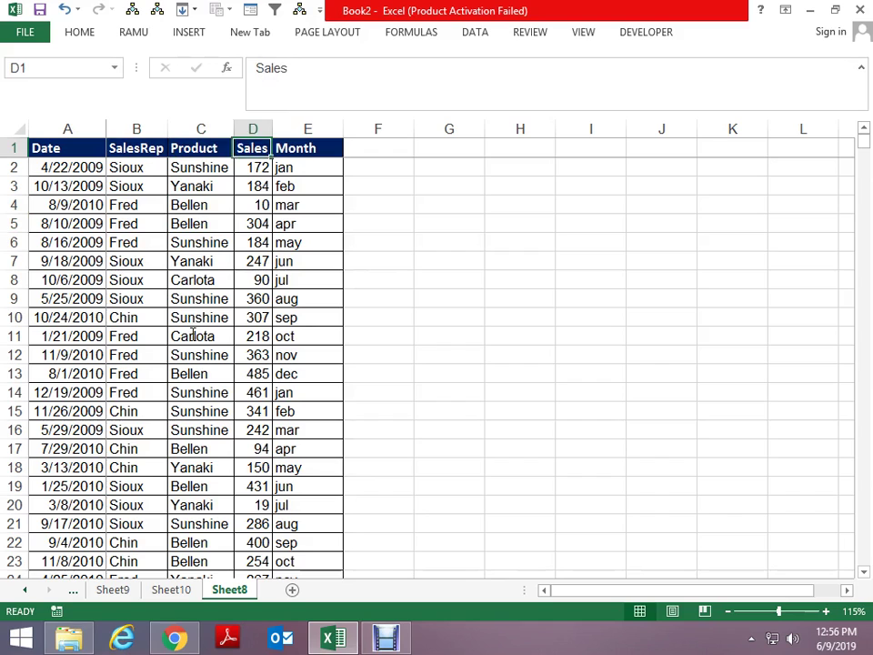
key("ctrl+End")
key("Down")
key("Up")
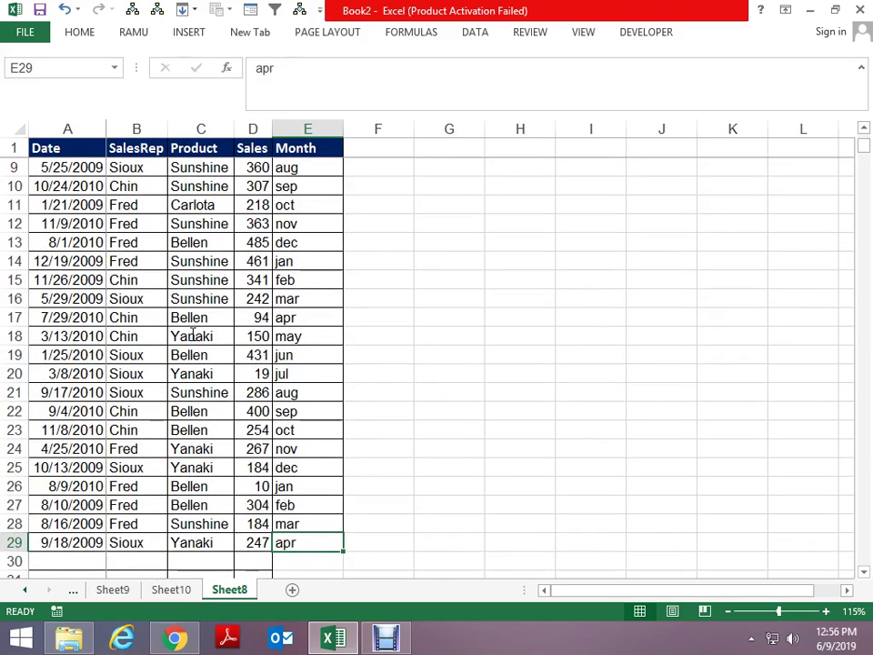
key("Right")
key("Left")
key("Left")
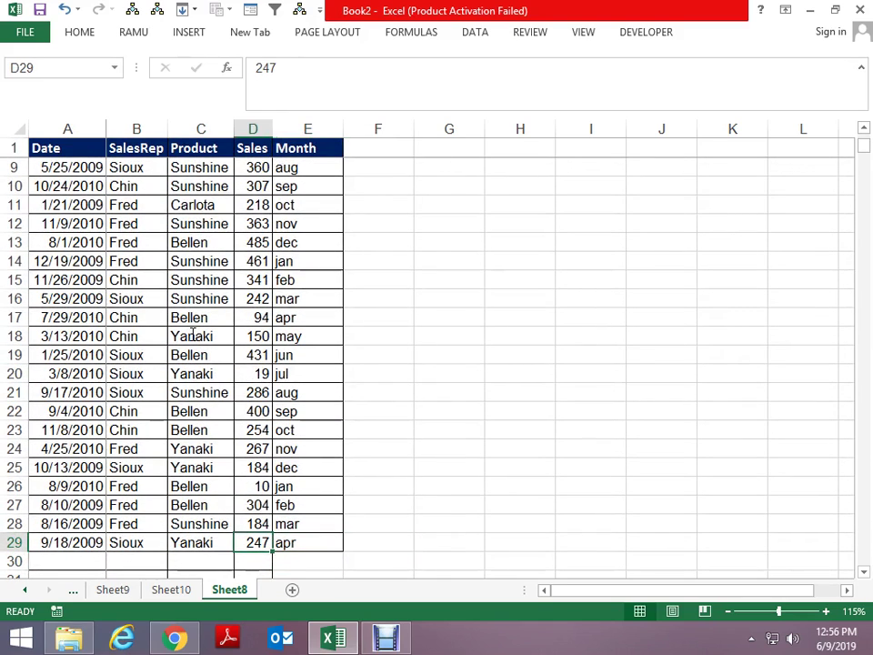
key("Left")
key("Right")
key("Right")
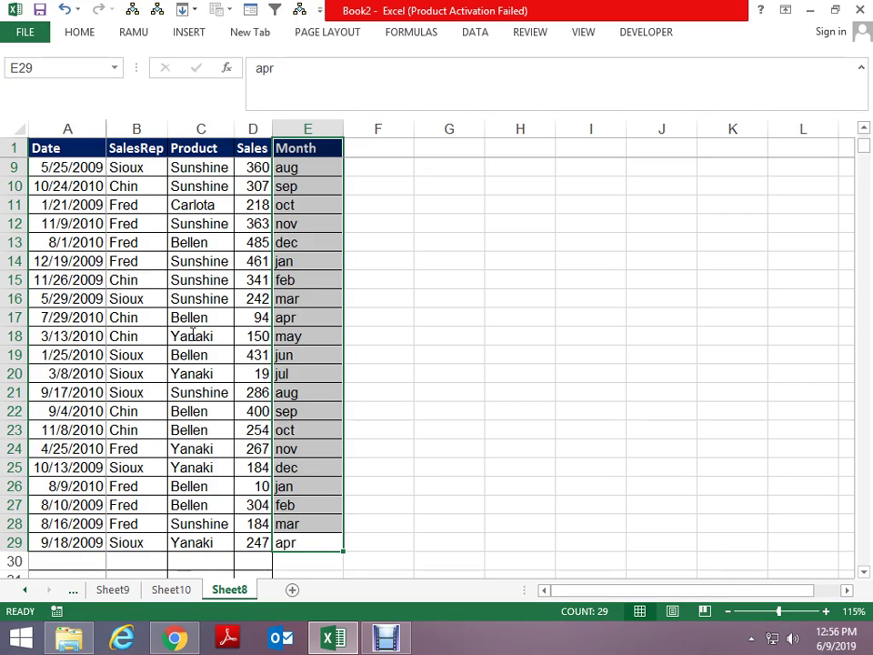
key("Up")
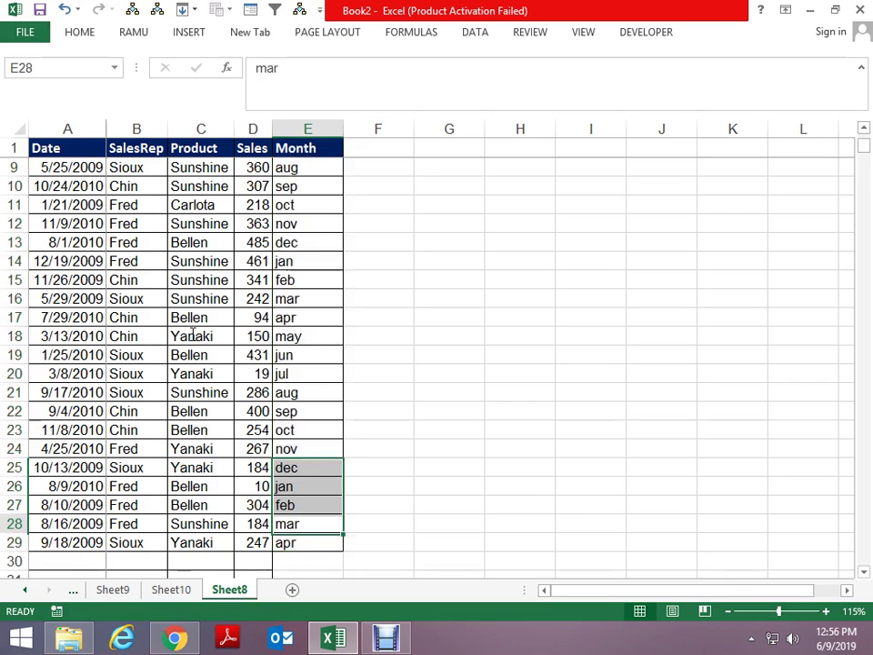
key("ctrl+Page_Up")
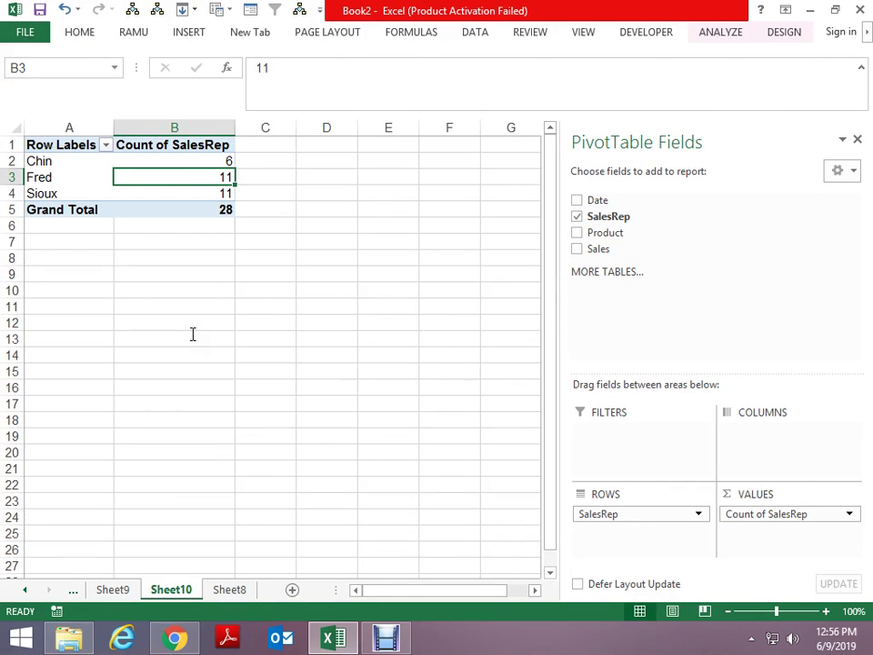
key("alt")
key("alt")
key("alt")
key("e")
key("b")
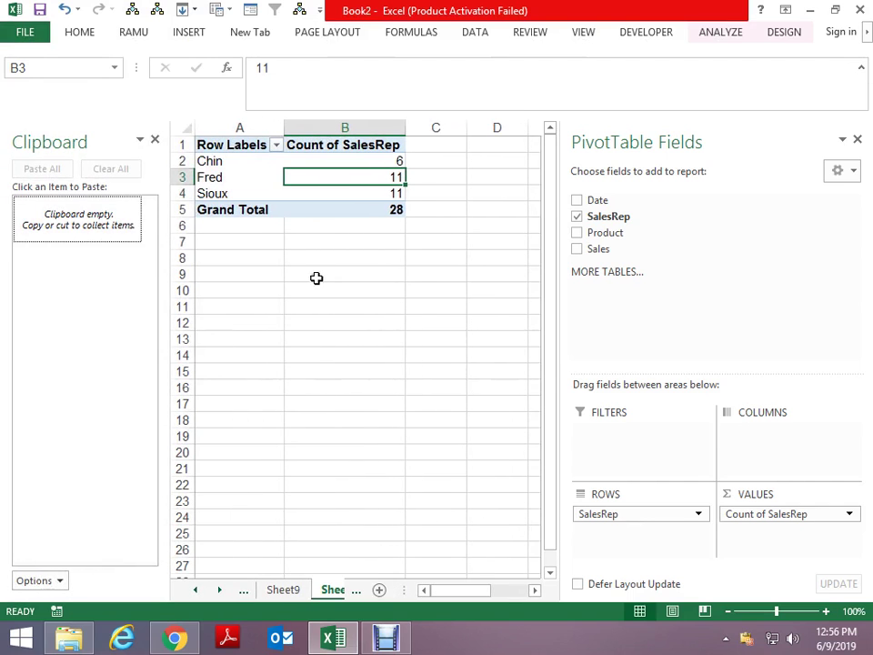
left_click(155, 140)
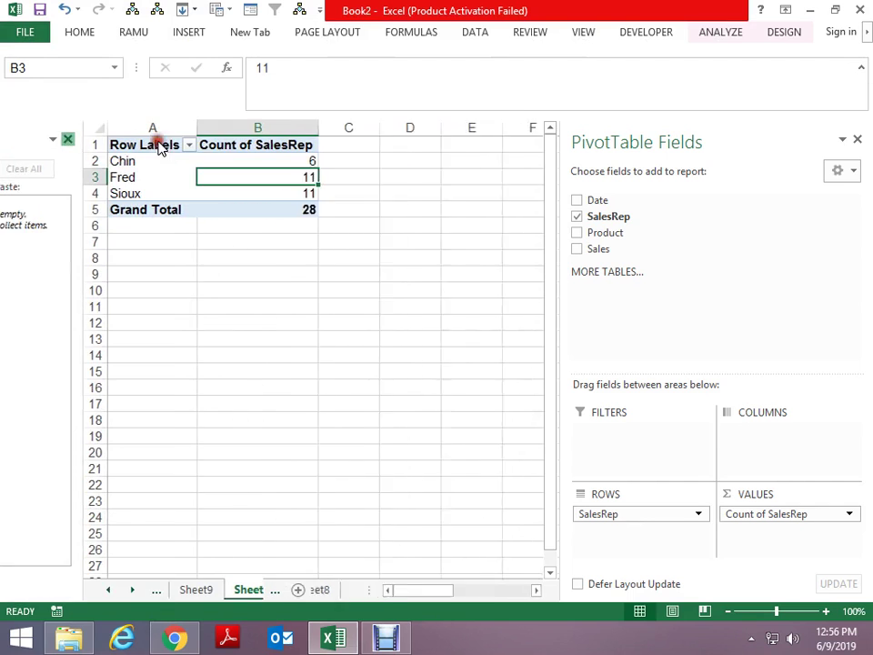
key("ctrl+F3")
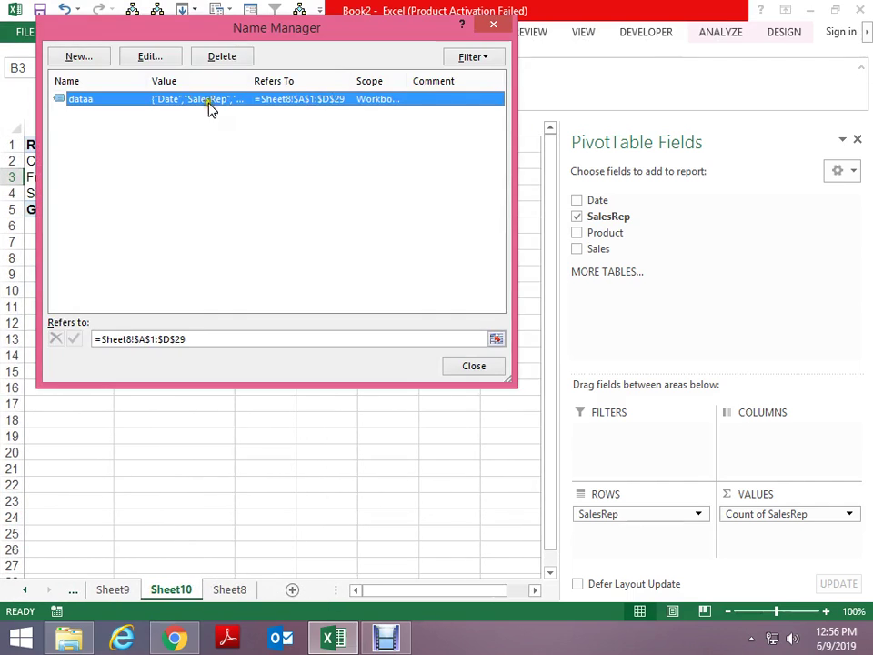
left_click(169, 57)
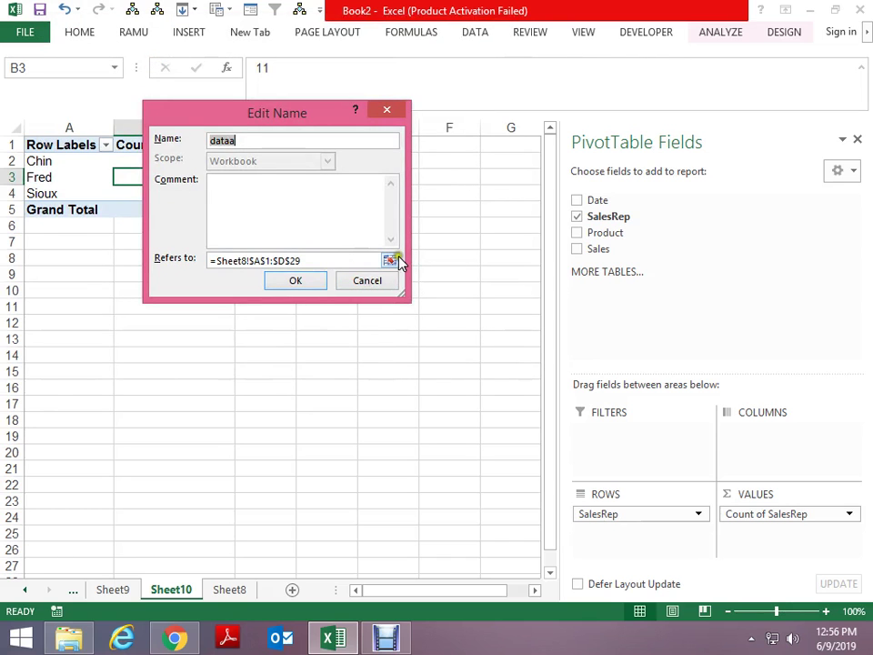
left_click(392, 261)
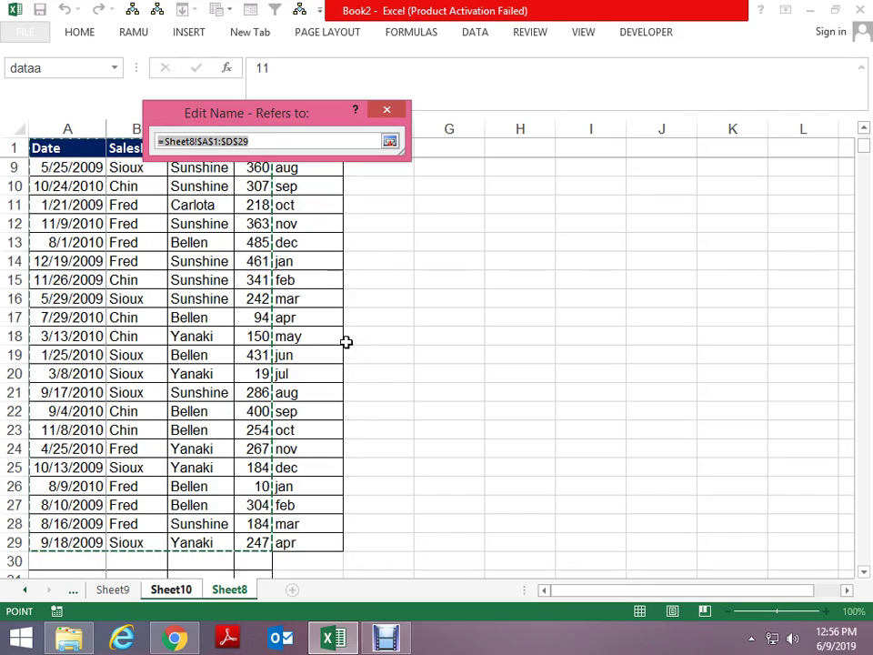
key("Return")
key("Return")
key("Escape")
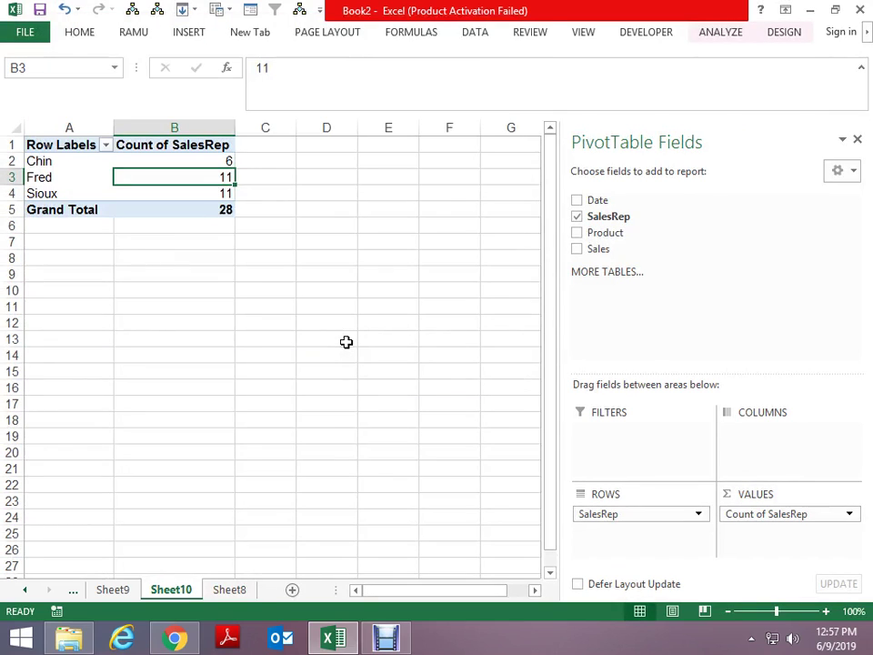
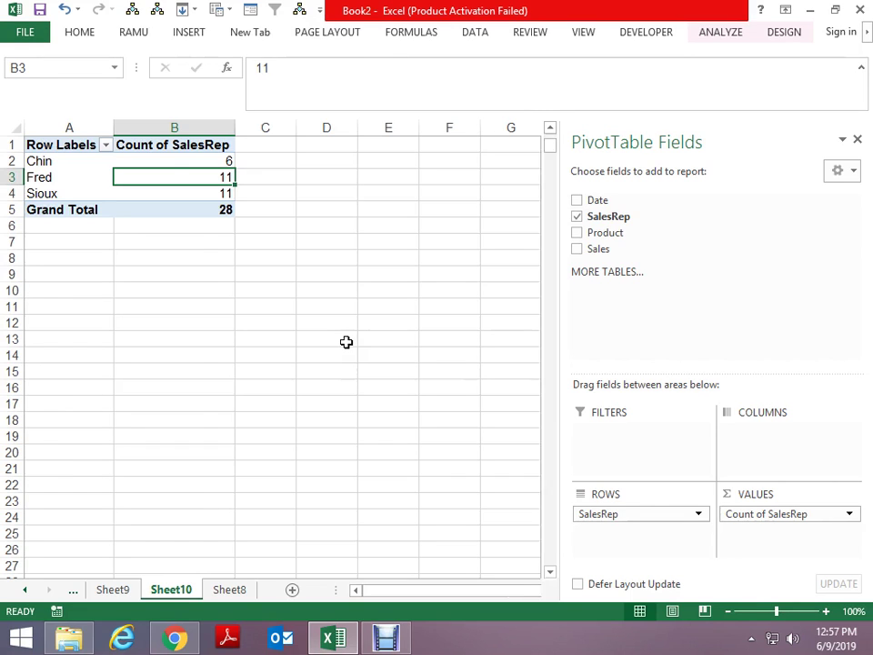
Step: Switch to the Sheet8 sales data and go to the Month header in E1
key("ctrl+Page_Down")
key("Up")
key("Up")
key("Up")
key("Page_Up")
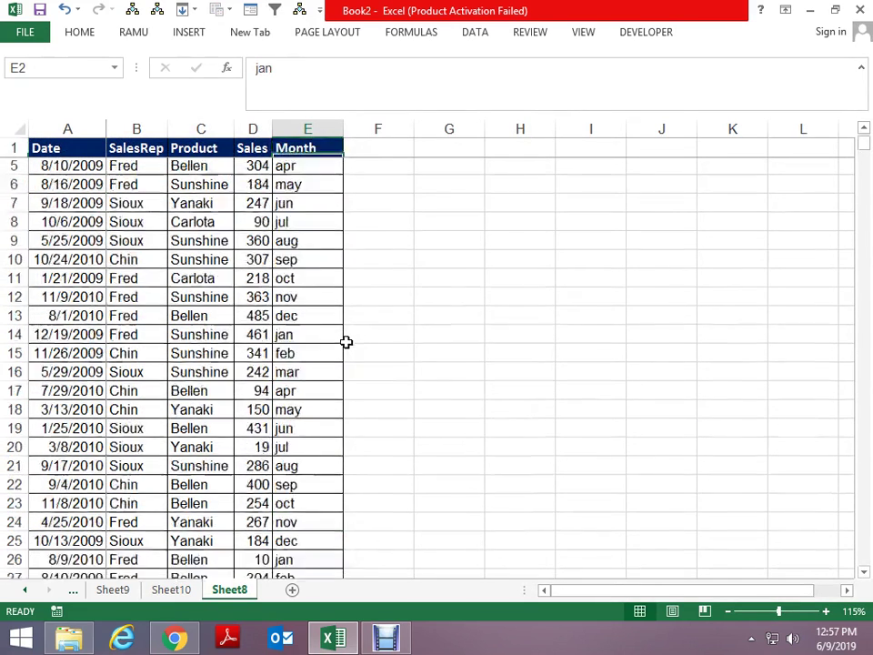
key("Down")
key("Down")
key("Up")
key("Down")
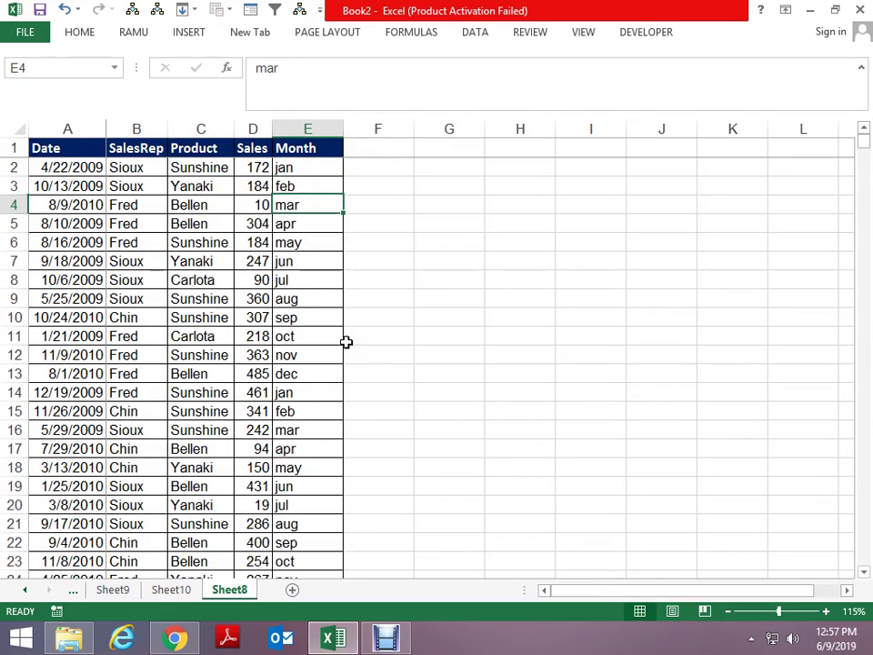
key("Up")
key("Up")
key("Up")
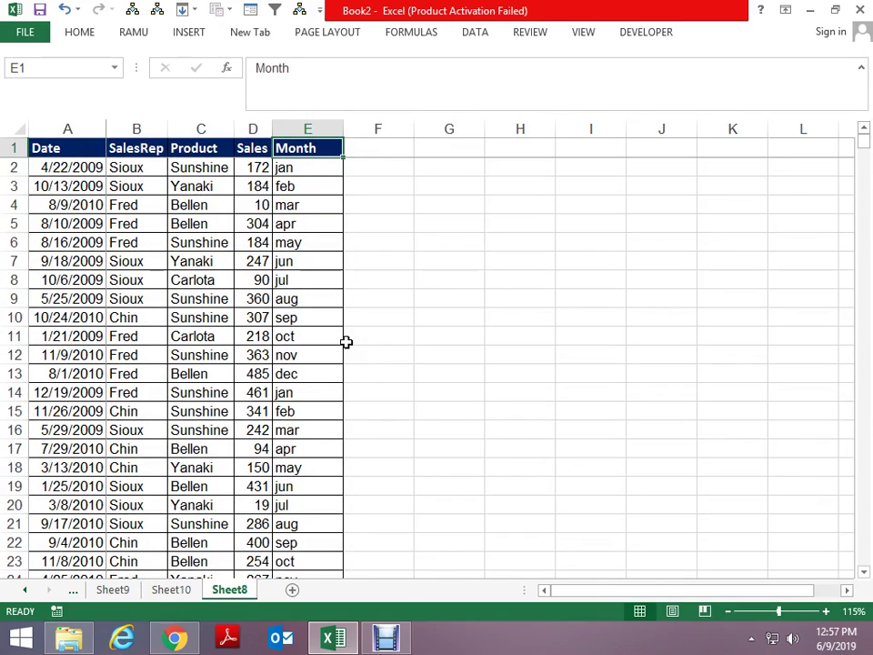
Step: Enter the label a1 in the empty cell H2 beside the table
key("Right")
key("Right")
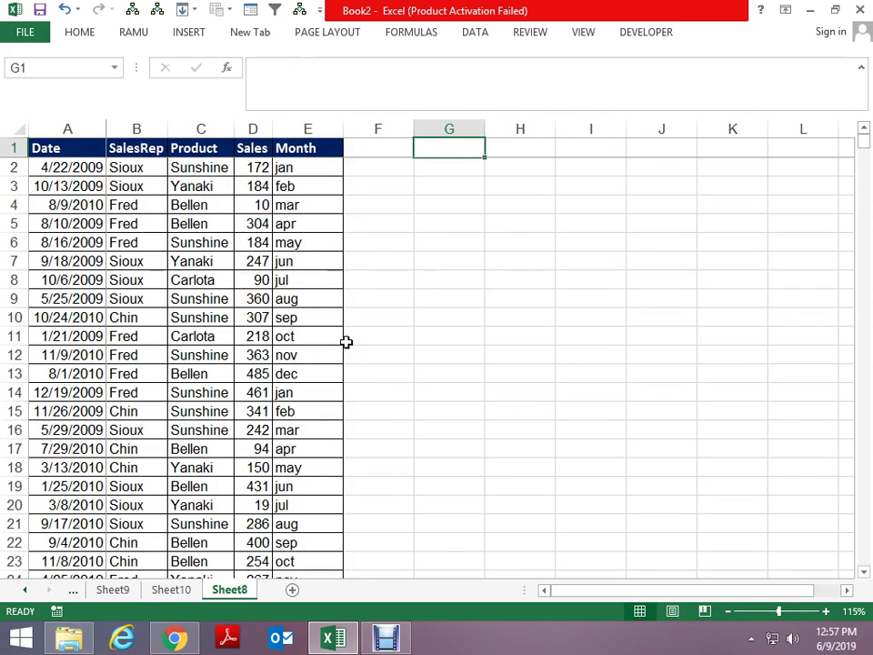
key("Left")
key("Left")
key("Down")
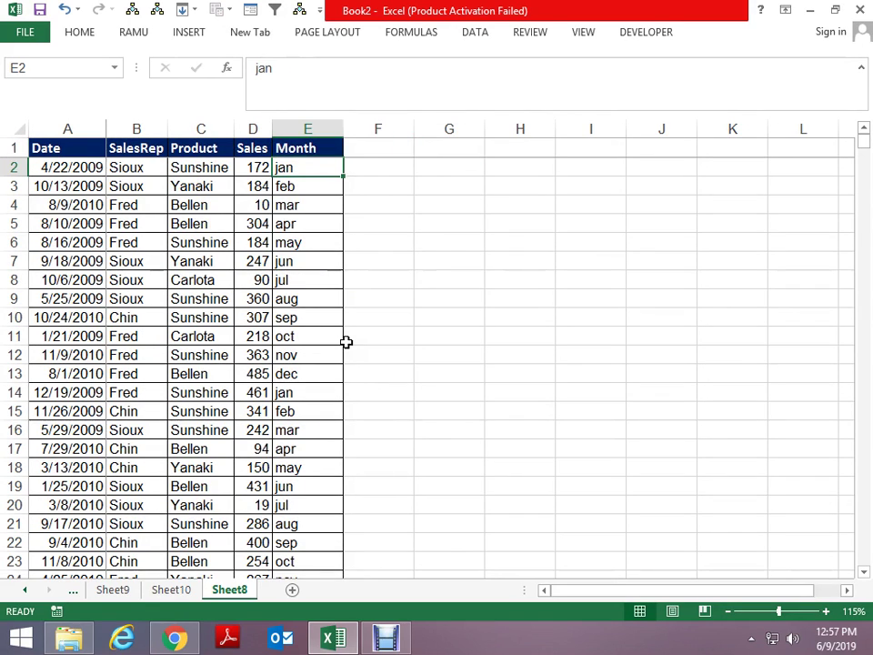
key("Up")
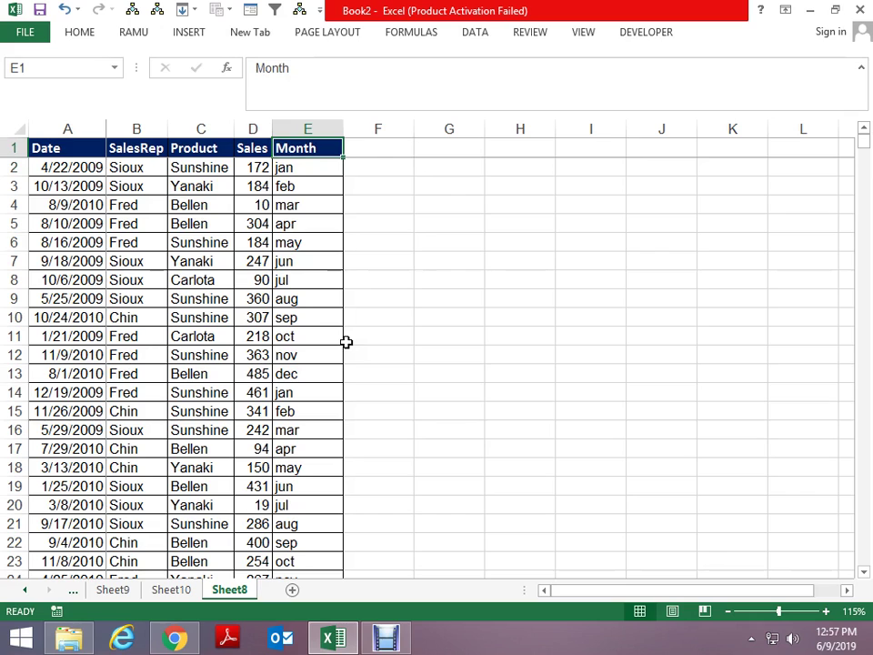
key("Right")
key("Right")
key("Right")
key("Down")
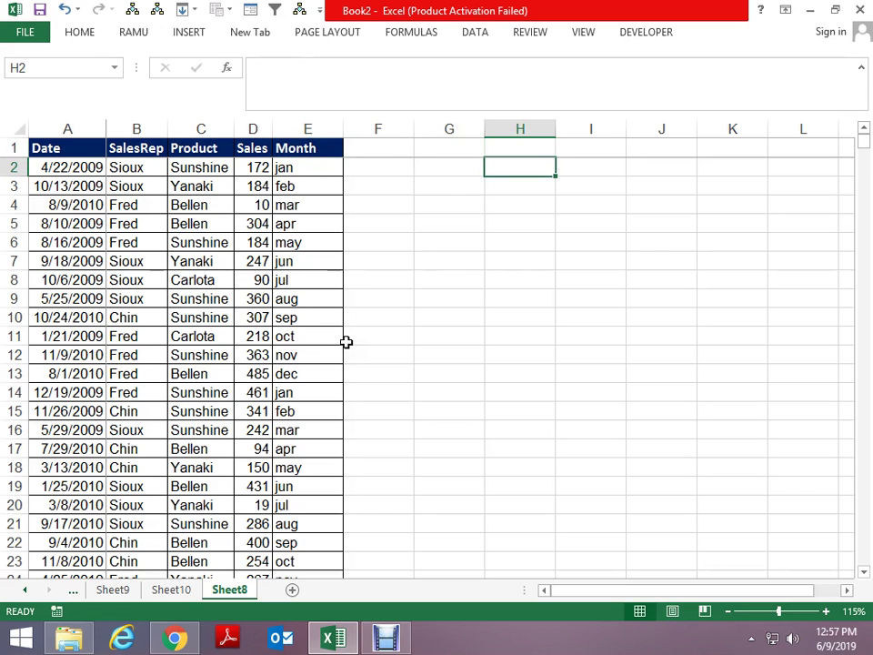
type("a1")
key("Return")
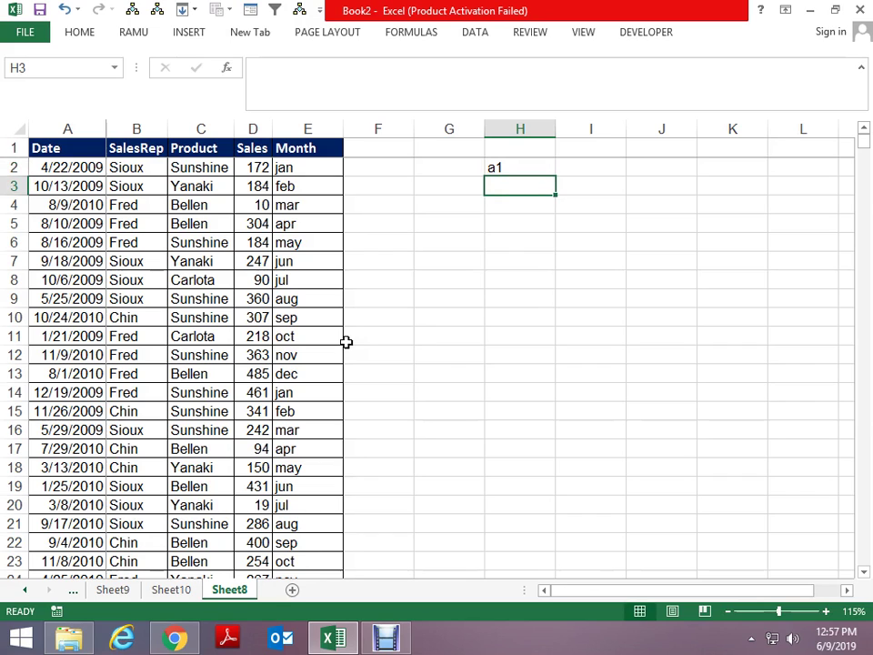
Step: Start an OFFSET formula pointing at H2 in H3, then abandon it
type("=off")
key("Tab")
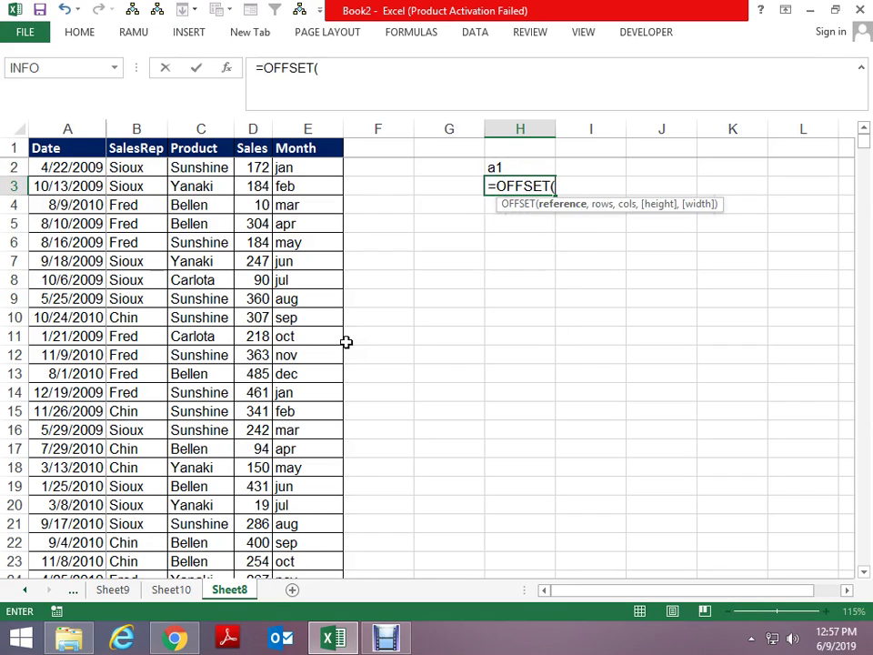
key("Left")
key("Left")
key("Left")
key("Left")
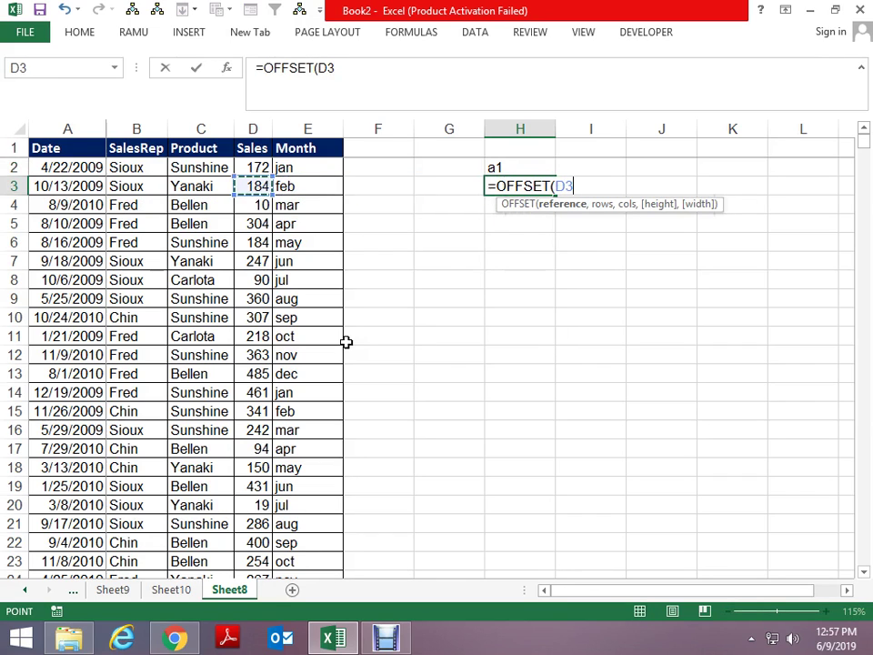
key("Up")
key("Right")
key("Right")
key("Right")
key("Right")
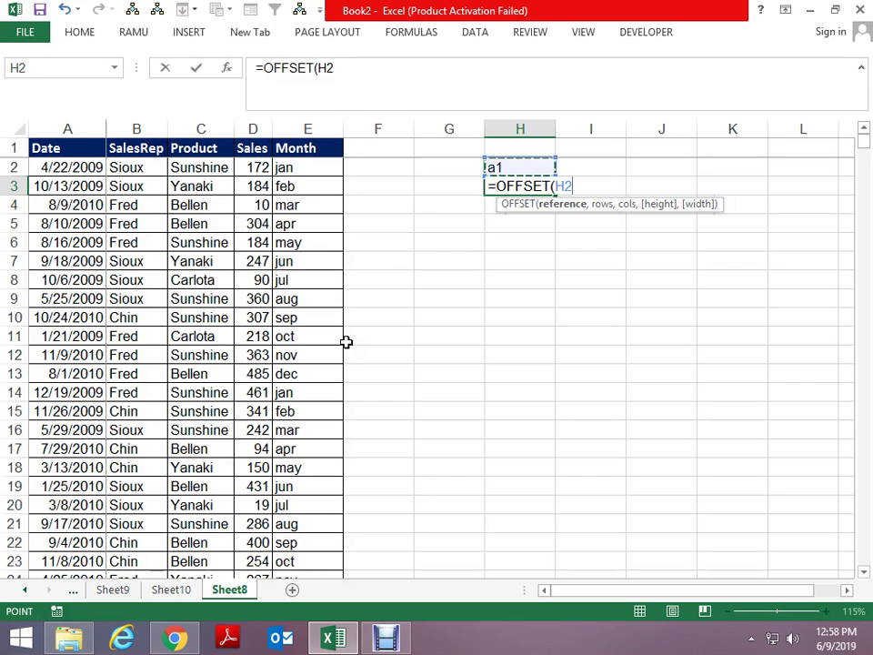
key("Escape")
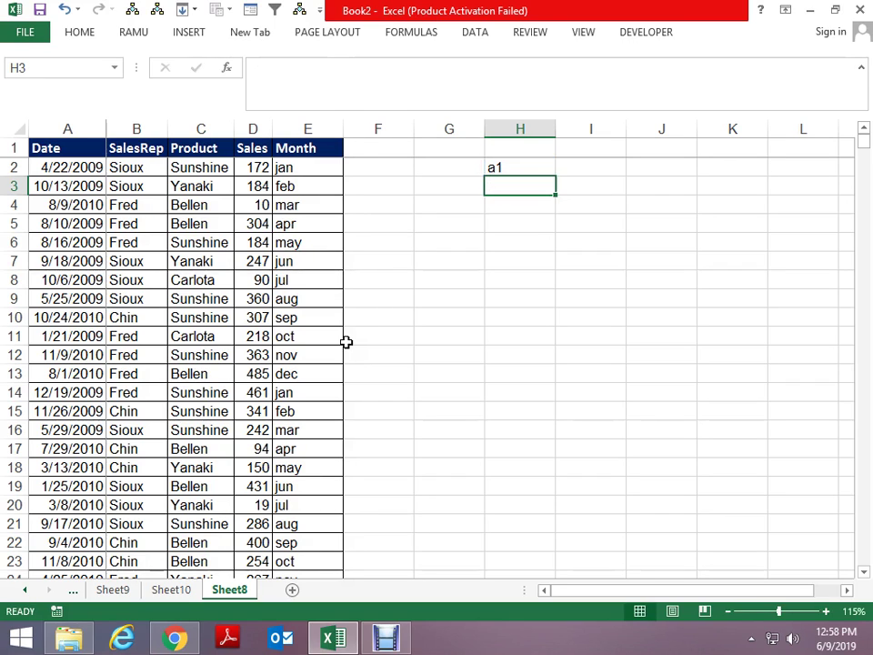
key("Right")
Step: Enter =COUNTA(A:A) in I2, counting column A's 29 filled cells
key("Up")
type("=count")
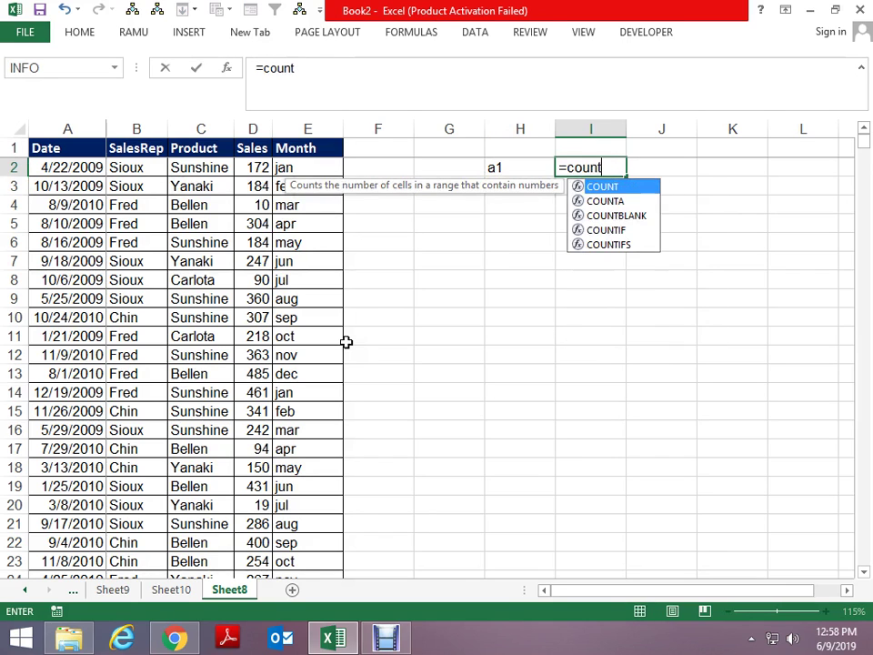
type("a")
key("Tab")
key("ctrl+Left")
key("ctrl+Left")
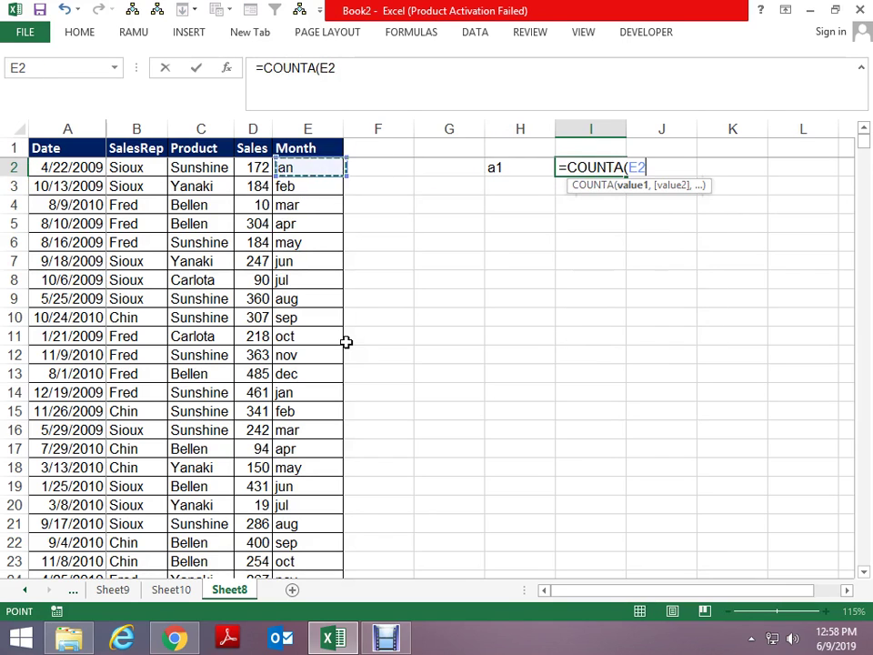
key("ctrl+Home")
key("ctrl+space")
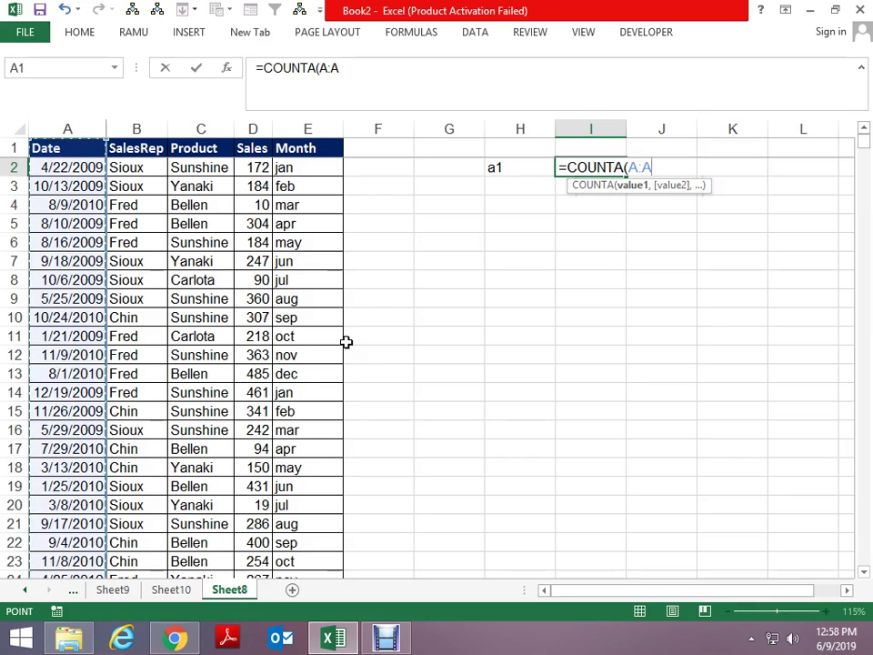
key("Return")
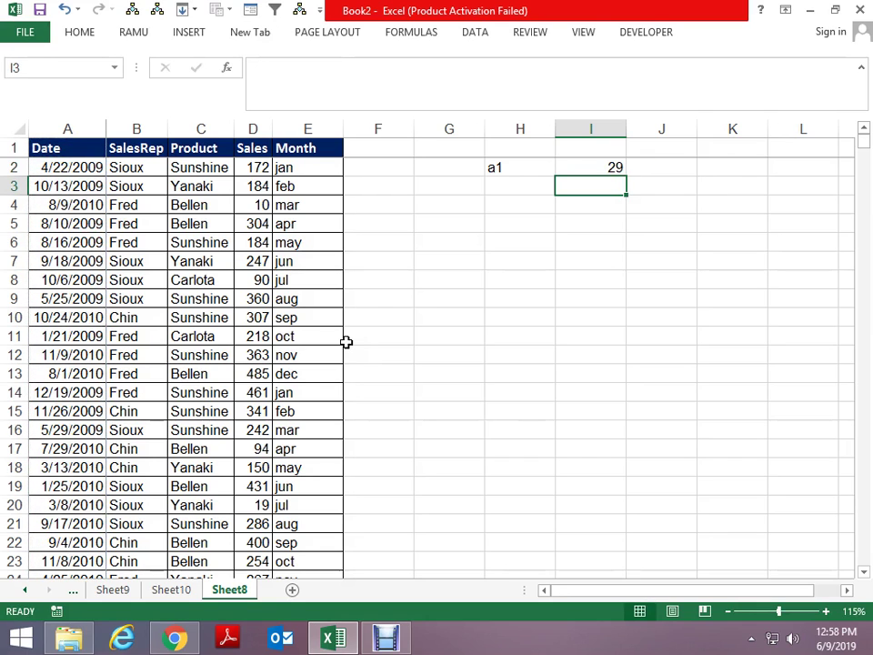
Step: Enter a COUNT formula over all of row 1 in I4
key("Down")
type("=cou")
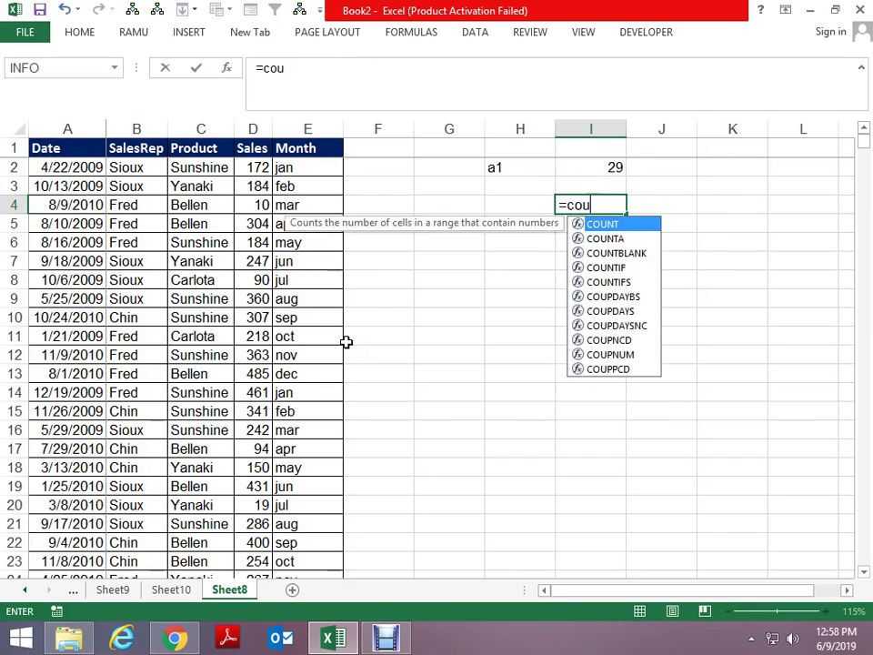
type("nt")
key("Tab")
key("Left")
key("Left")
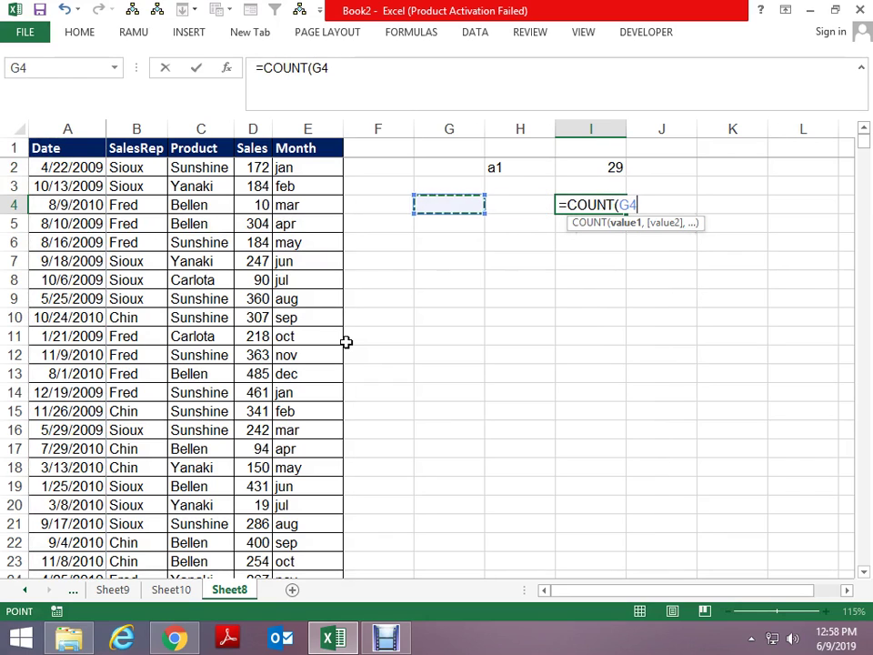
key("Up")
key("Up")
key("Up")
key("Home")
key("shift+space")
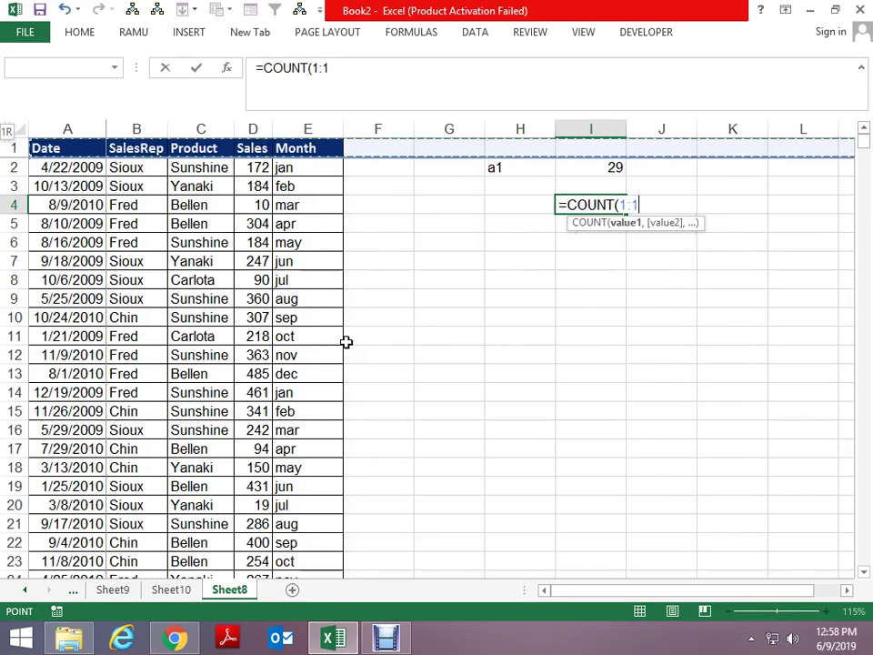
key("ctrl+Return")
Step: Make the row 1 and column A references absolute ($1:$1 and $A:$A)
key("F2")
key("F4")
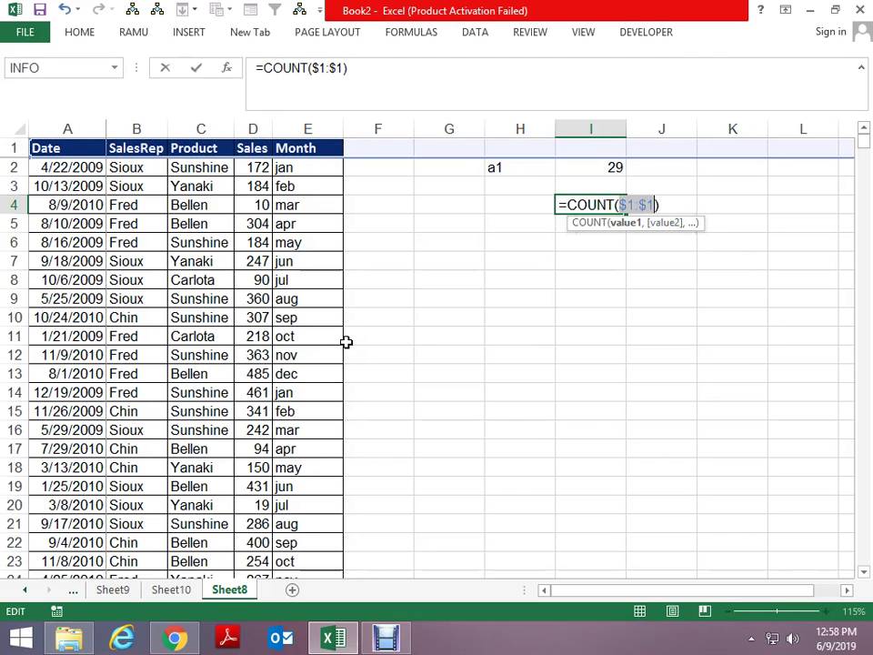
key("Return")
key("Up")
key("Up")
key("Up")
key("F2")
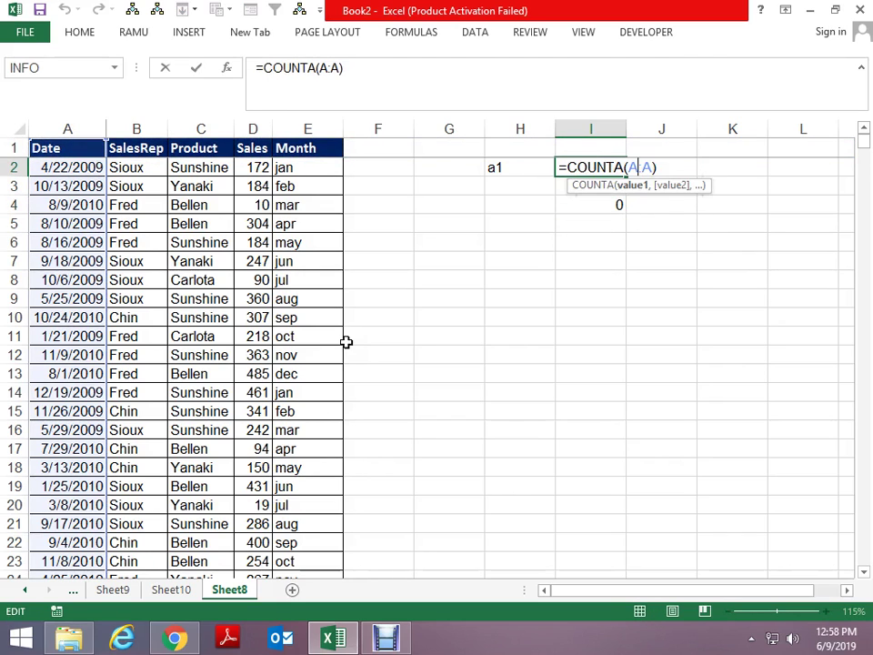
key("F4")
key("ctrl+Return")
Step: Change I4's function to COUNTA so it returns 5 headers
key("Down")
key("Down")
key("Down")
key("Up")
key("F2")
key("Left")
key("Left")
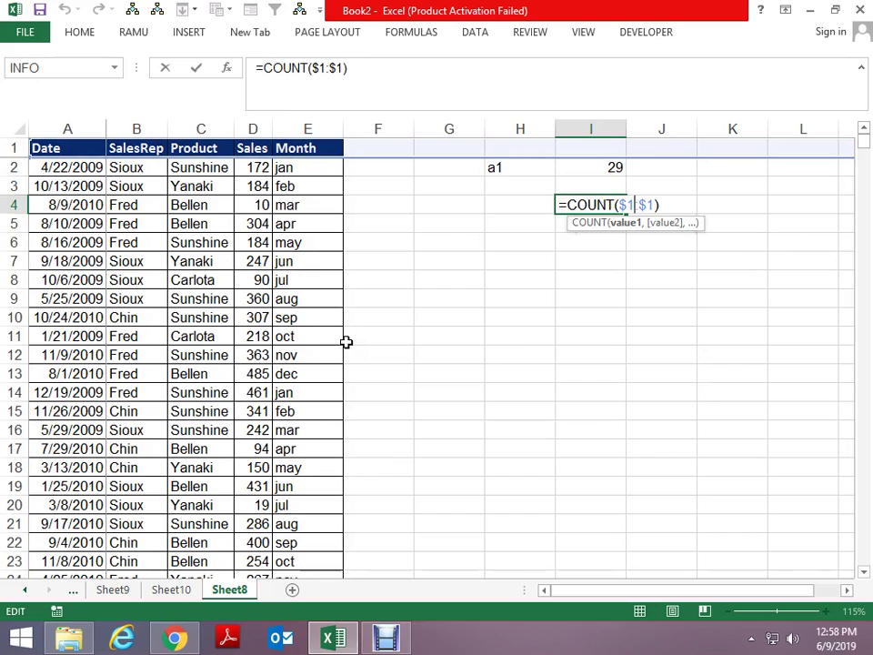
key("Left")
key("Left")
key("Left")
type("a")
key("Return")
key("Left")
key("Left")
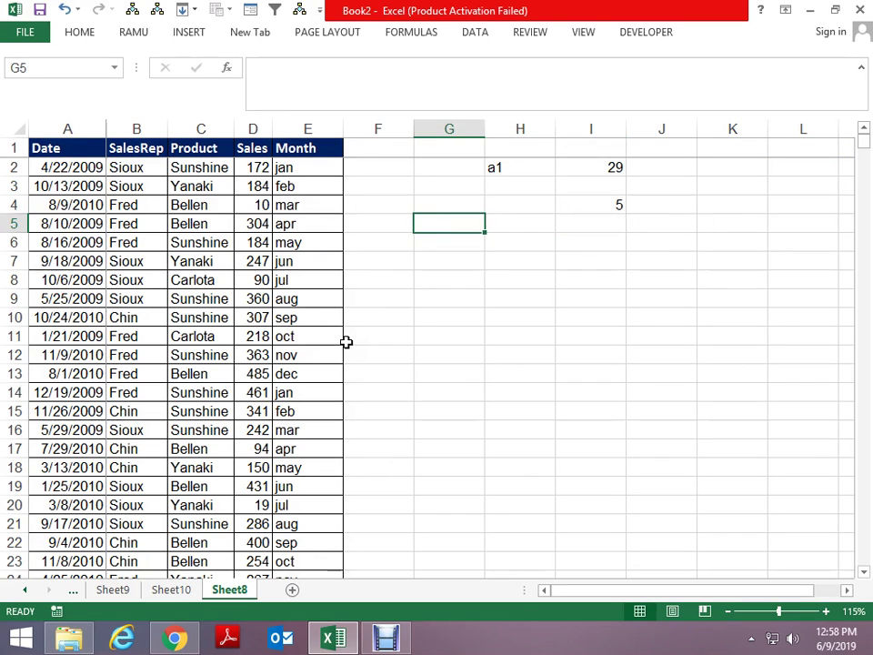
key("Right")
type("=of")
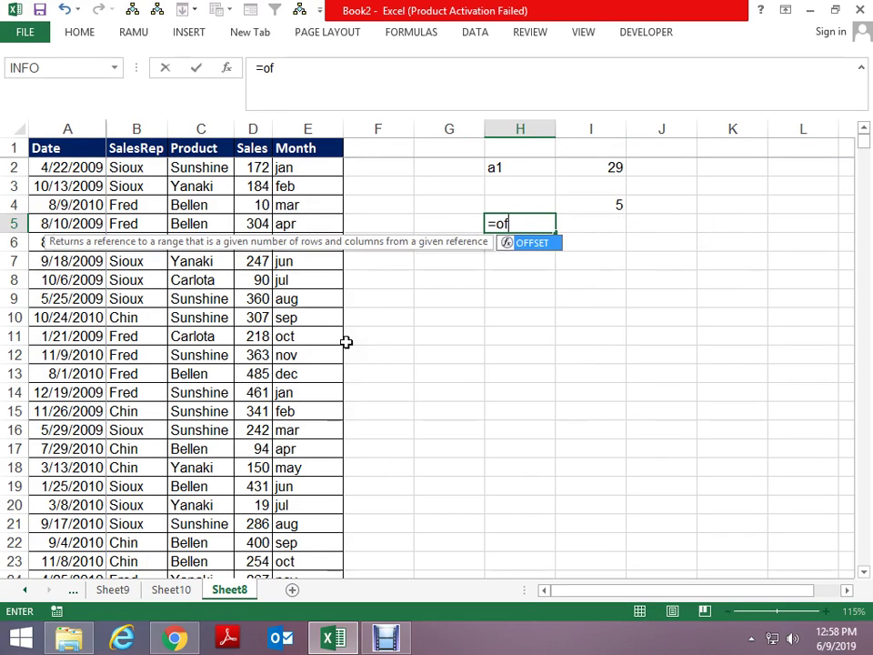
type("f")
key("Tab")
key("Up")
key("Up")
key("Up")
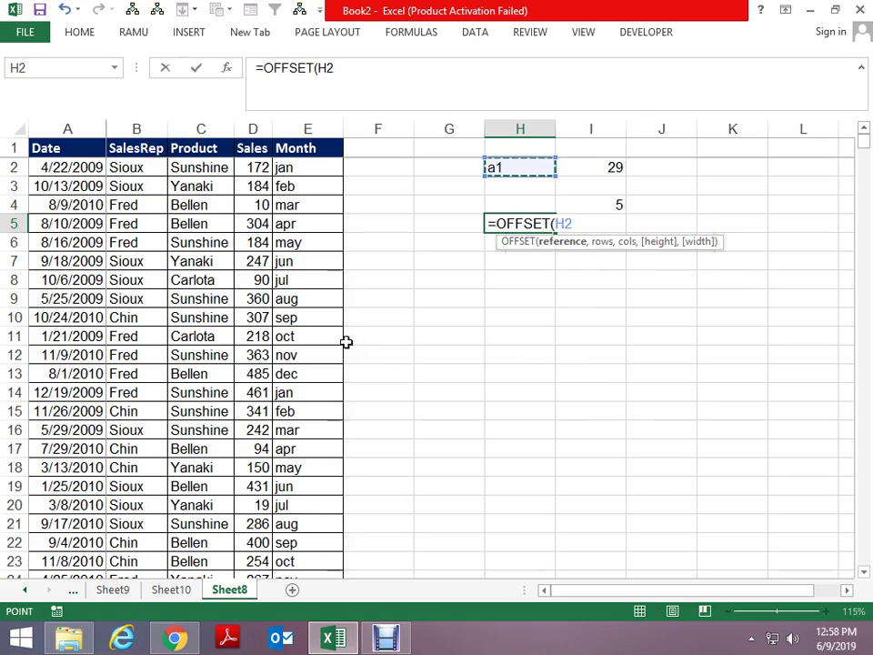
type(",")
key("Up")
key("Up")
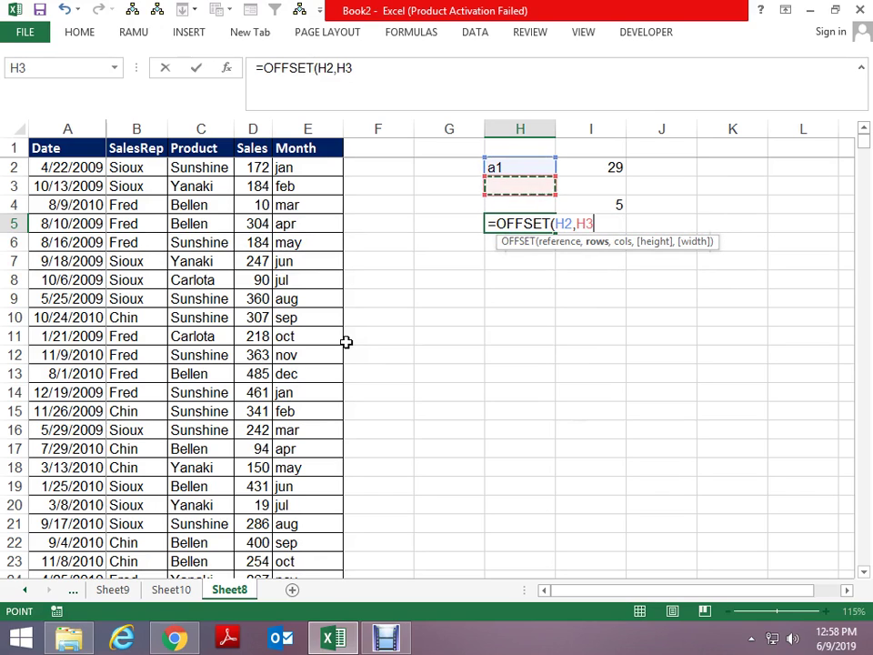
key("Up")
key("Right")
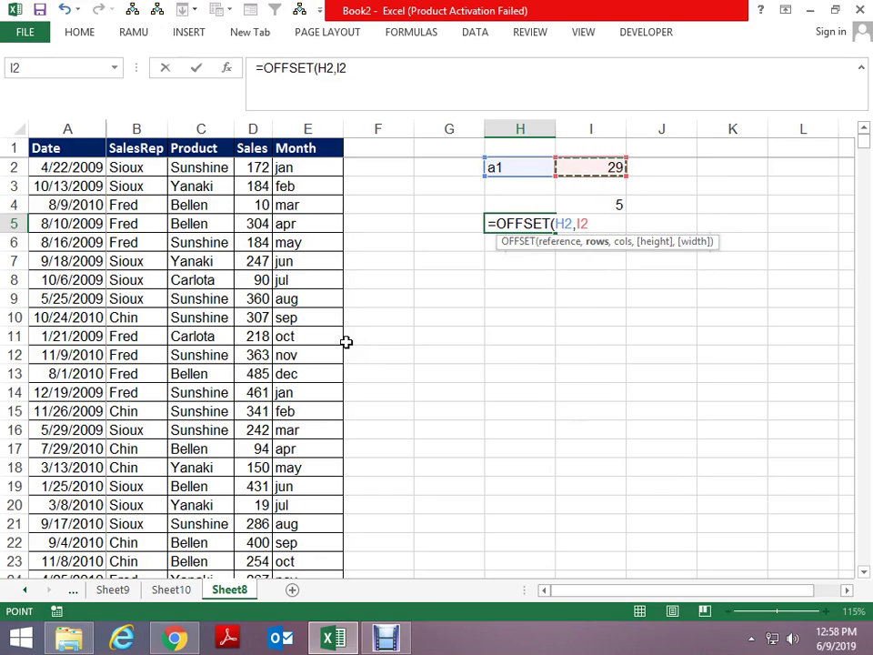
type(",")
key("Right")
key("Up")
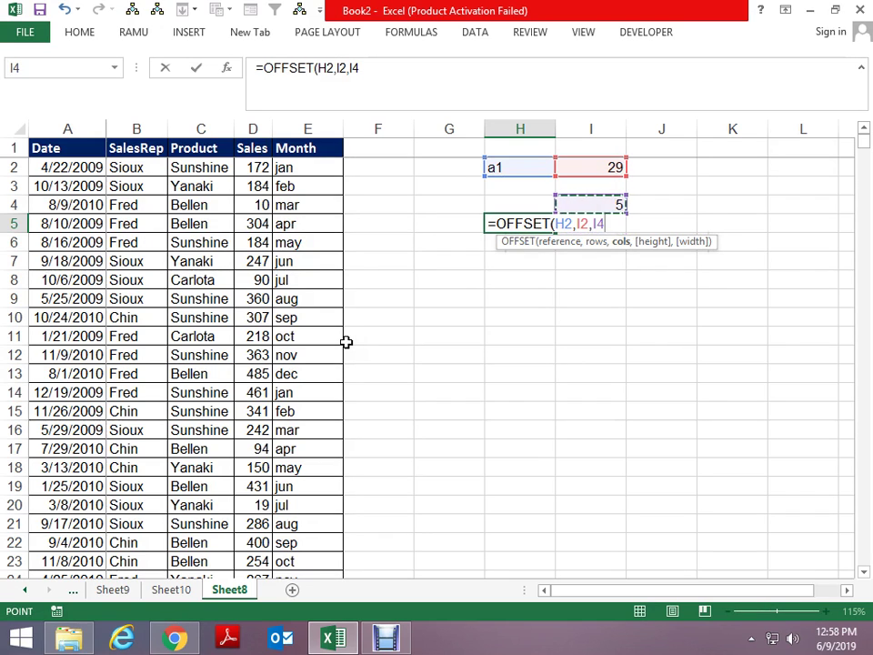
key("ctrl+Return")
key("Right")
key("Left")
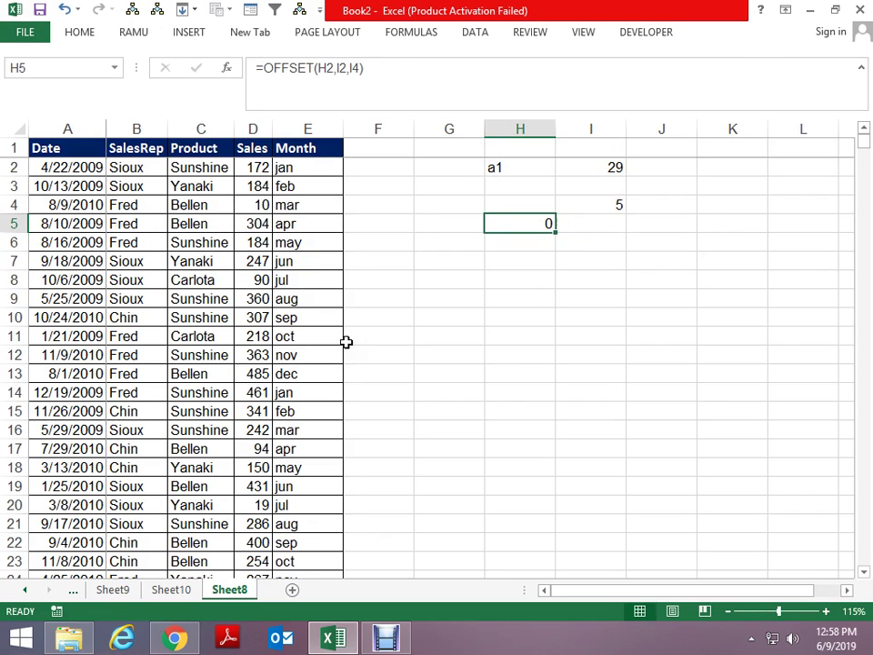
key("F2")
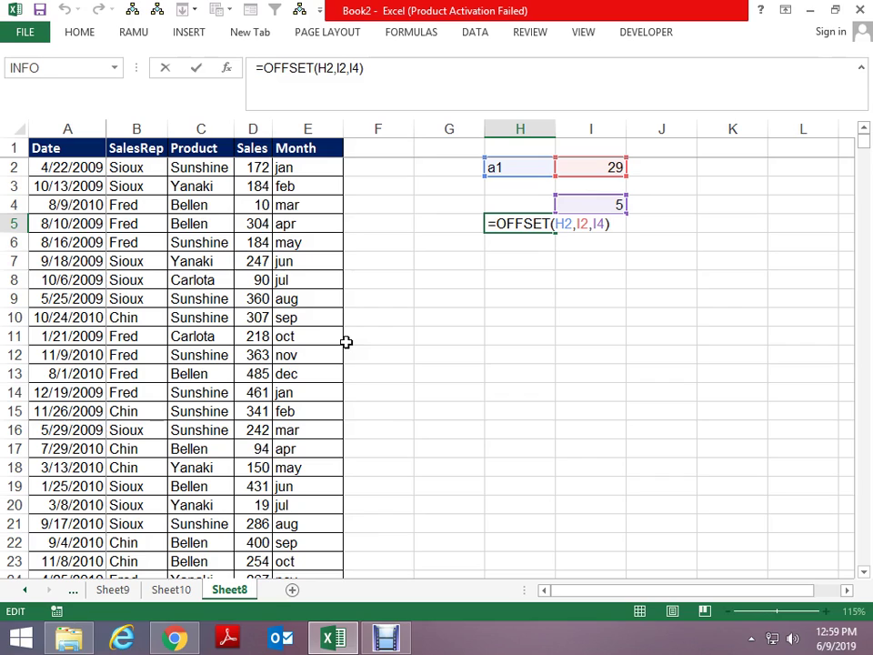
Step: Commit H5's OFFSET formula and copy the COUNTA($A:$A) formula from I2
key("ctrl+Return")
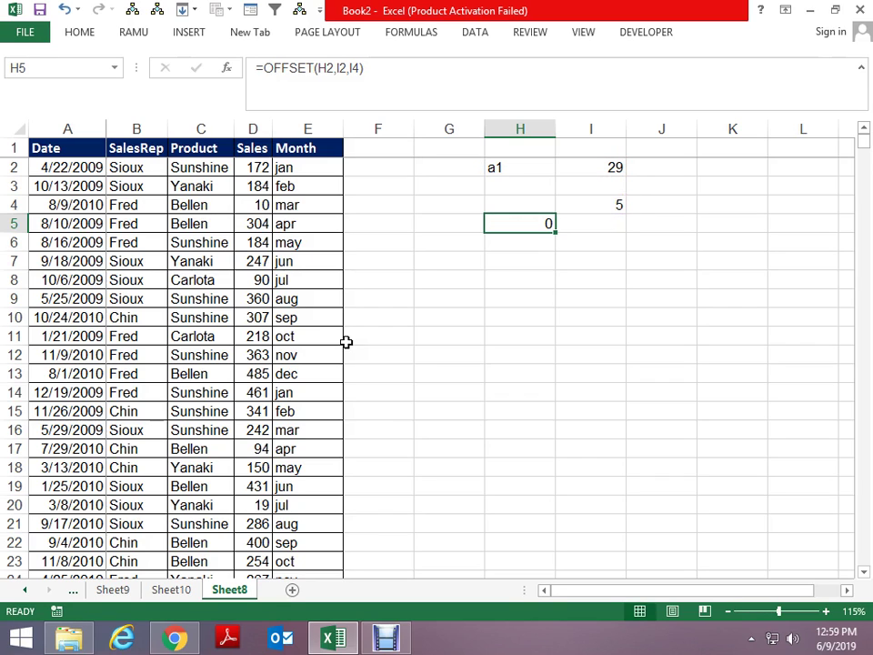
key("F2")
key("Escape")
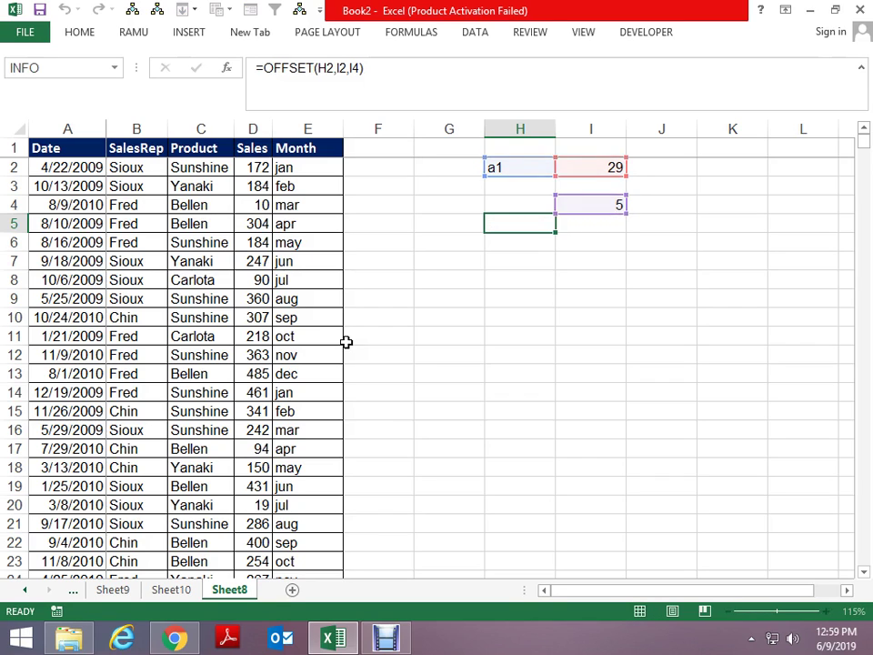
key("Up")
key("Up")
key("Right")
key("Up")
key("F2")
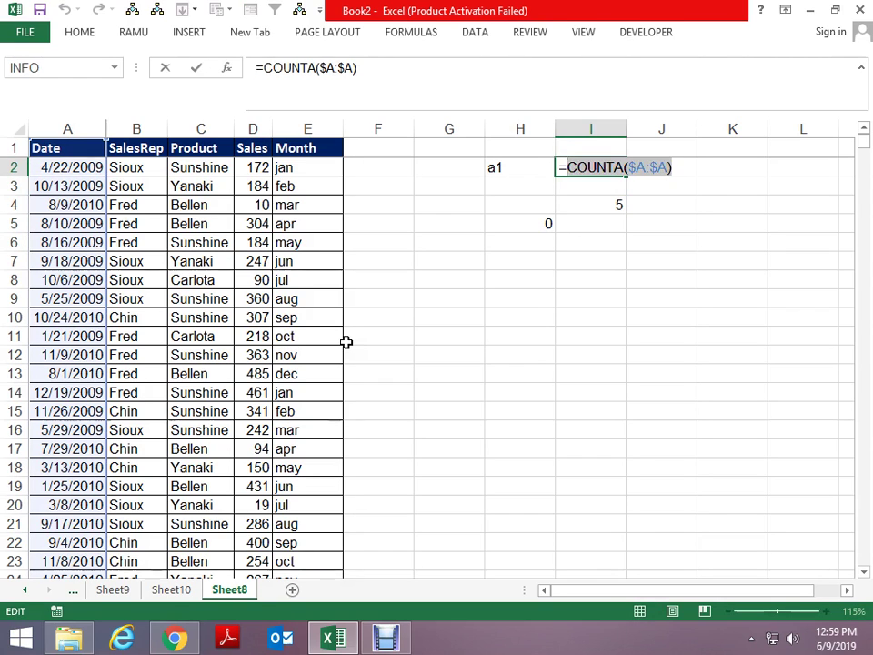
key("Escape")
key("Left")
key("Down")
key("Down")
key("Down")
Step: Replace the I2 argument in H5's formula with COUNTA($A:$A)
key("F2")
key("Left")
key("Left")
key("Left")
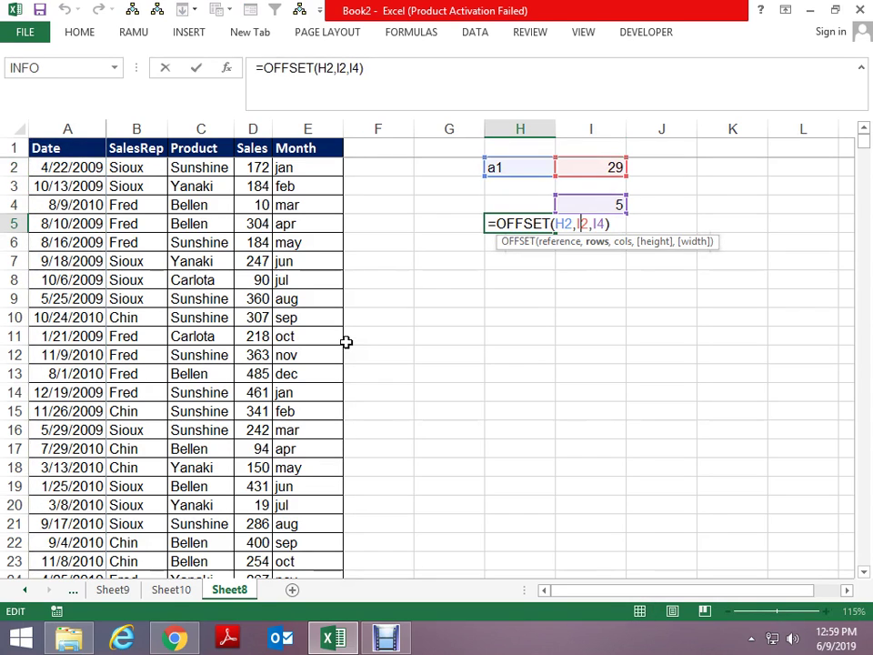
key("Left")
key("Left")
key("Delete")
key("Delete")
key("ctrl+v")
key("ctrl+Return")
Step: Replace the I4 argument in H5's formula with COUNTA($1:$1)
key("Right")
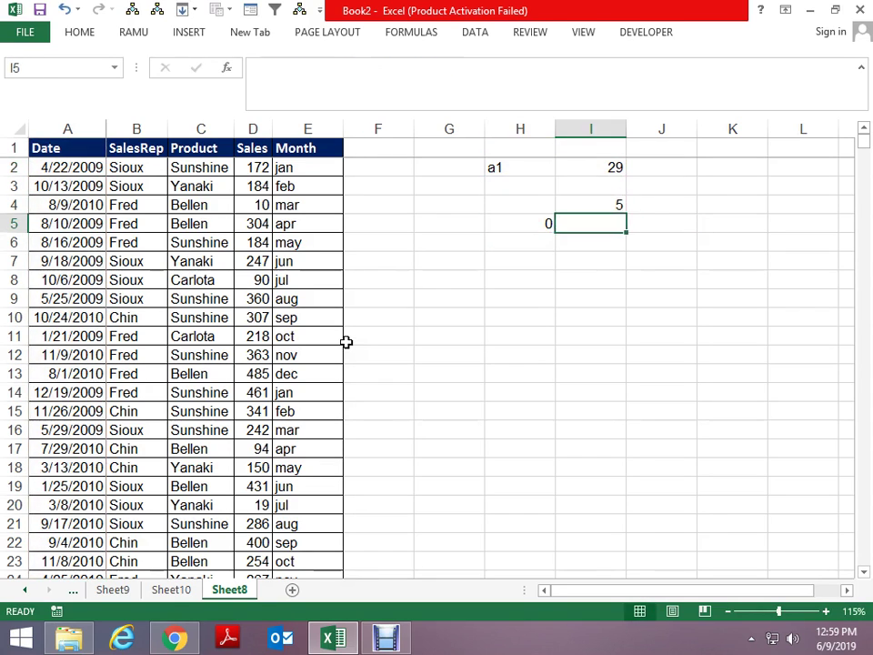
key("Up")
key("F2")
key("ctrl+Return")
key("Left")
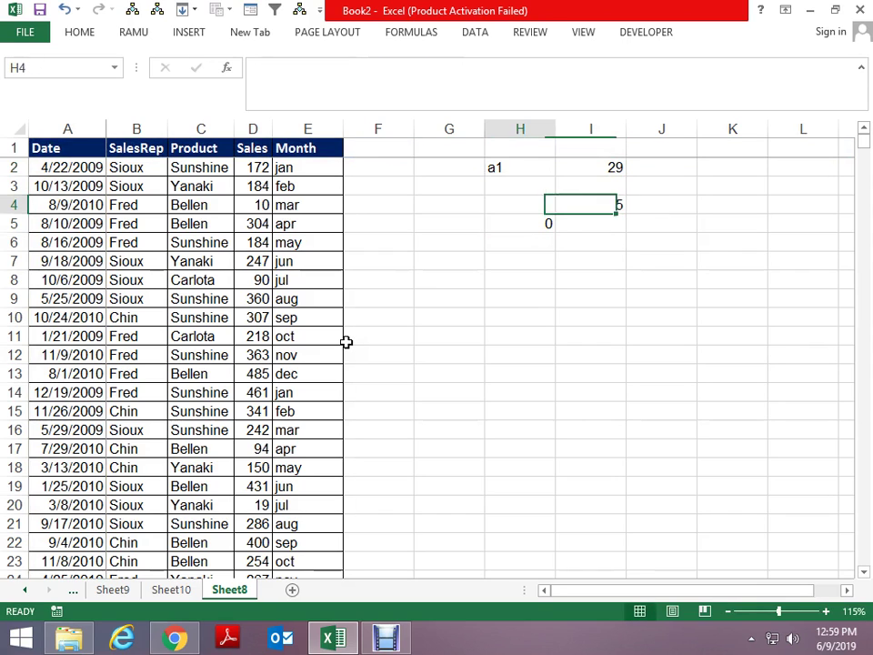
key("Down")
key("F2")
key("Left")
key("BackSpace")
key("BackSpace")
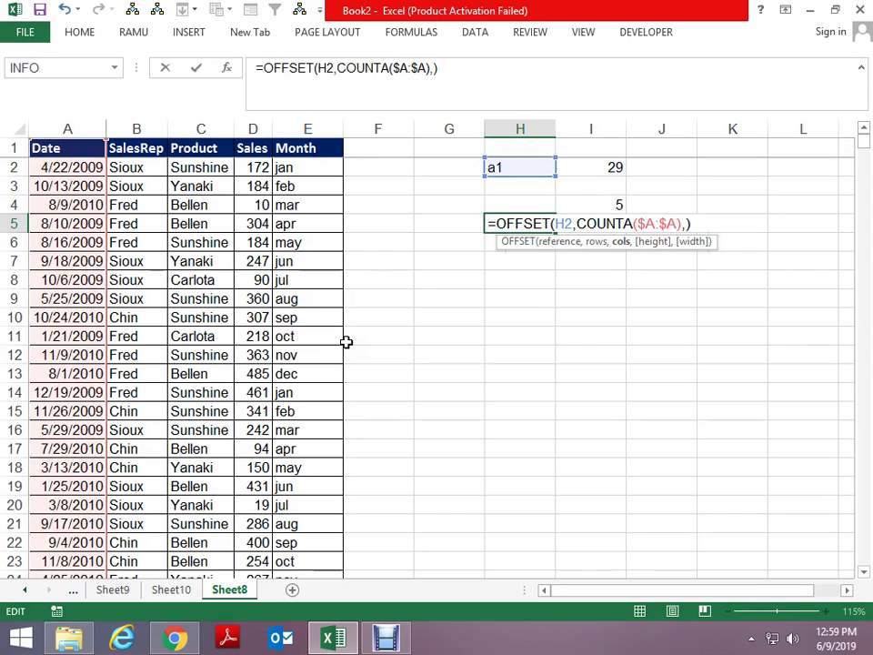
key("ctrl+v")
key("Return")
Step: Change H5's first OFFSET argument from H2 to $A$1 and copy the finished formula
key("Up")
key("F2")
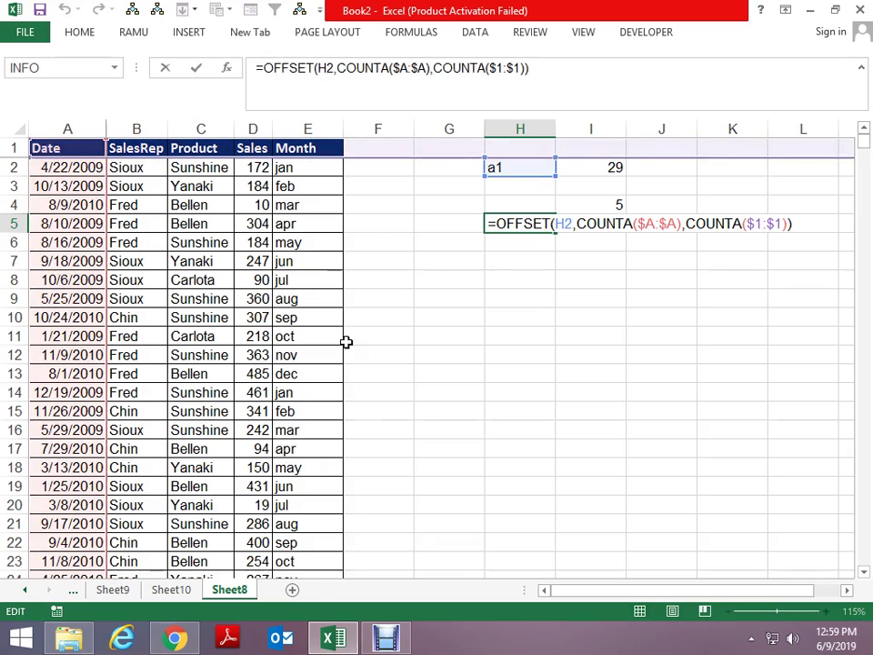
key("shift+Home")
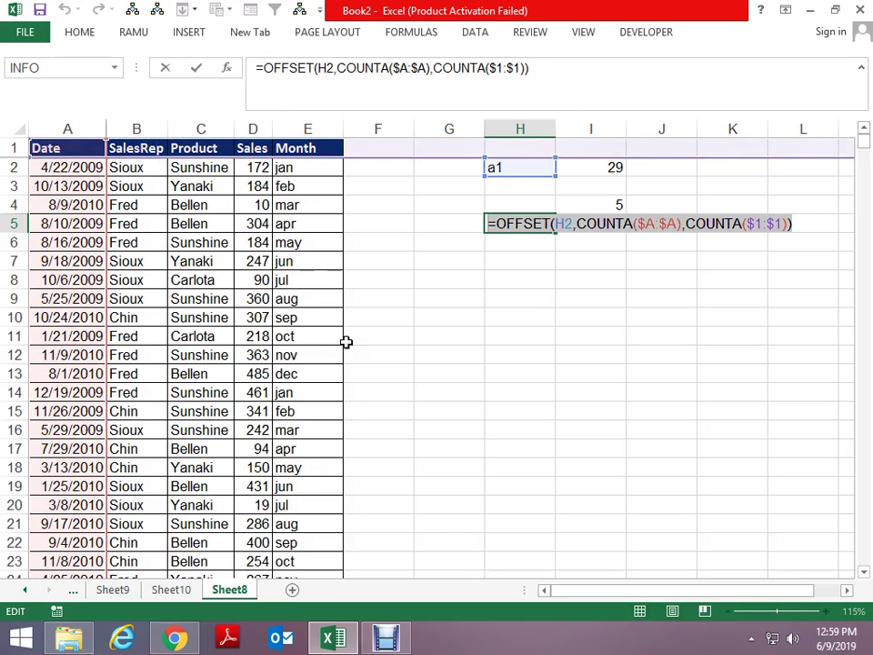
key("Escape")
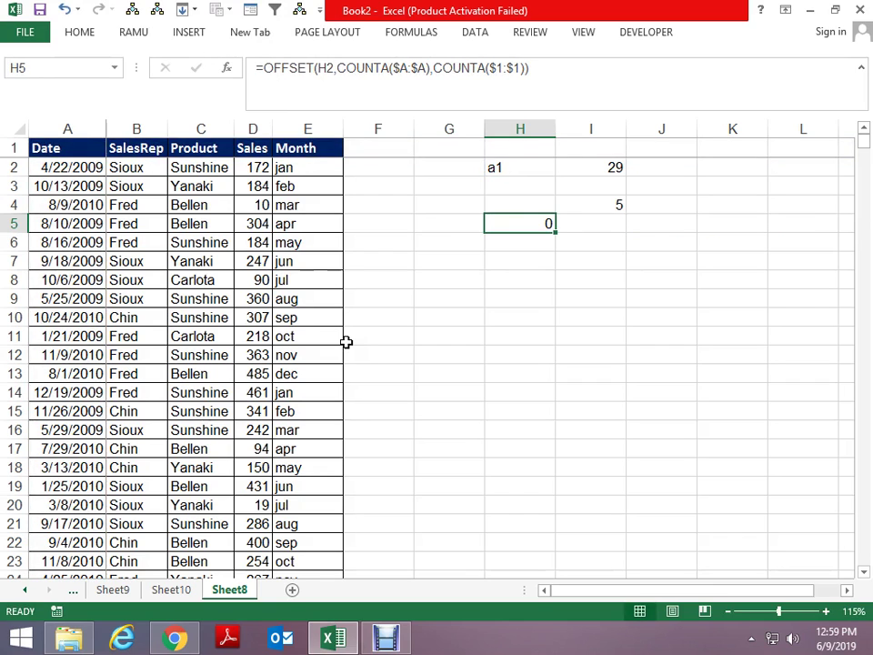
key("F2")
key("Left")
key("Left")
key("Left")
key("Left")
key("Left")
key("Left")
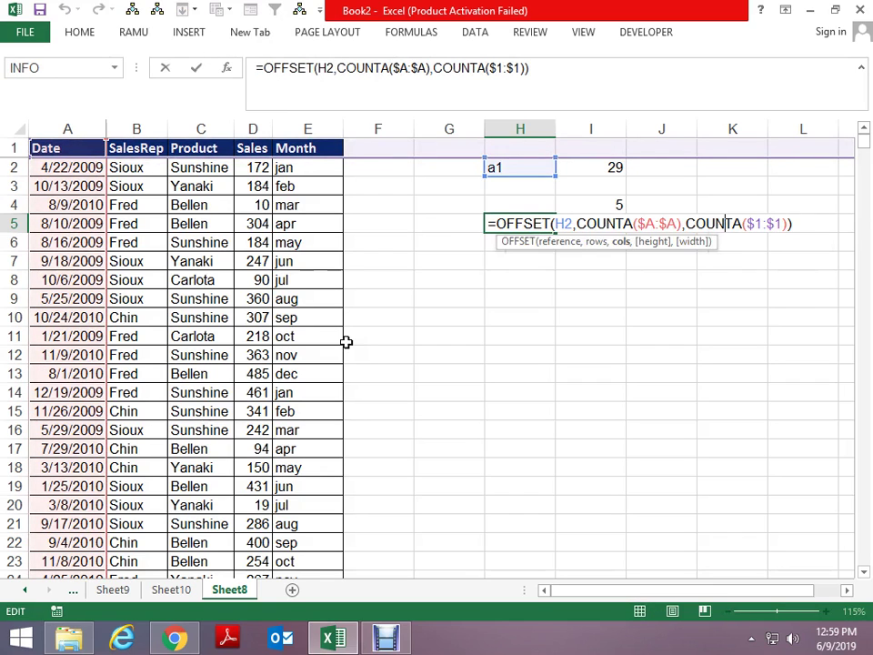
key("Left")
key("Left")
key("Left")
key("BackSpace")
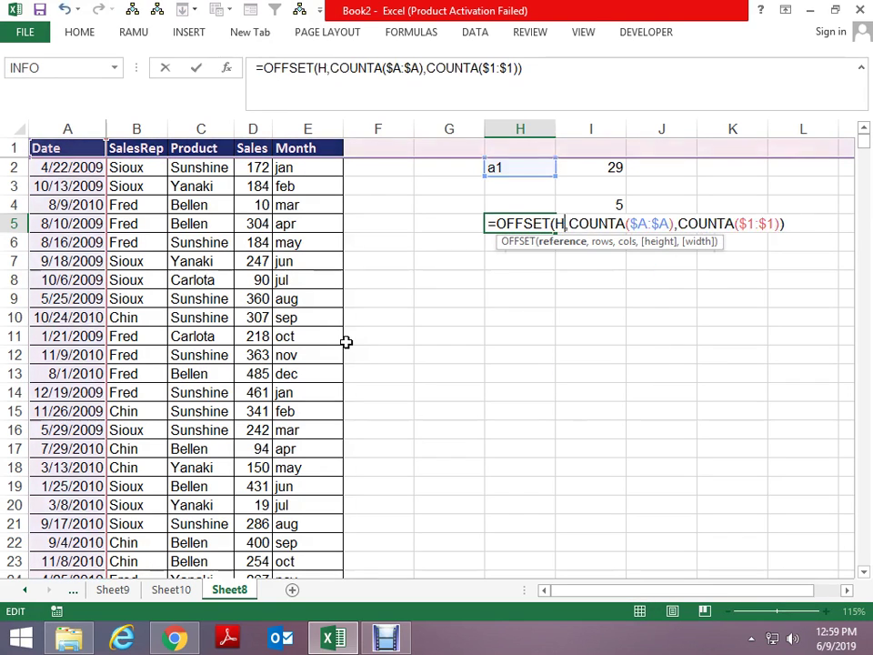
key("BackSpace")
type("a1")
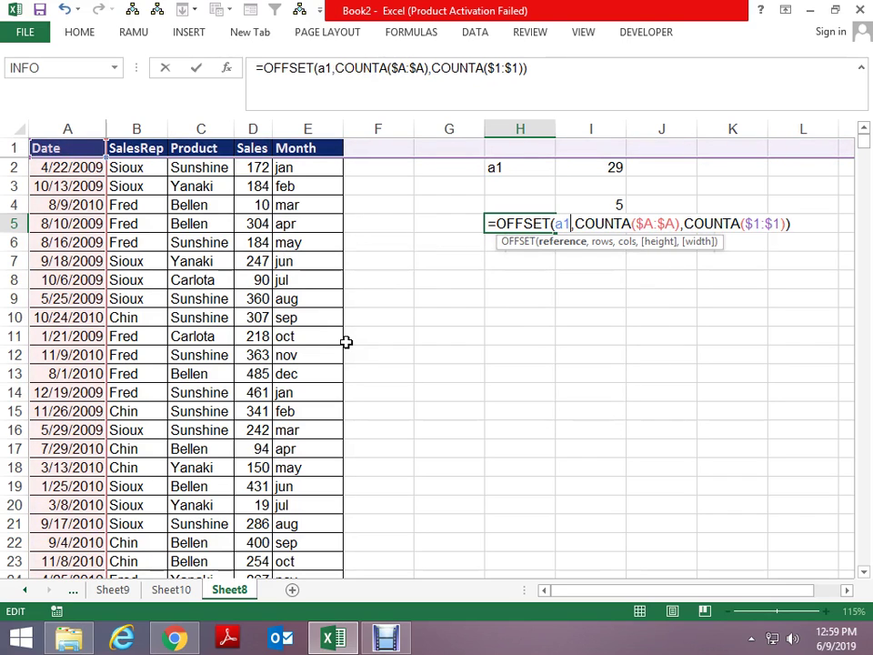
key("F4")
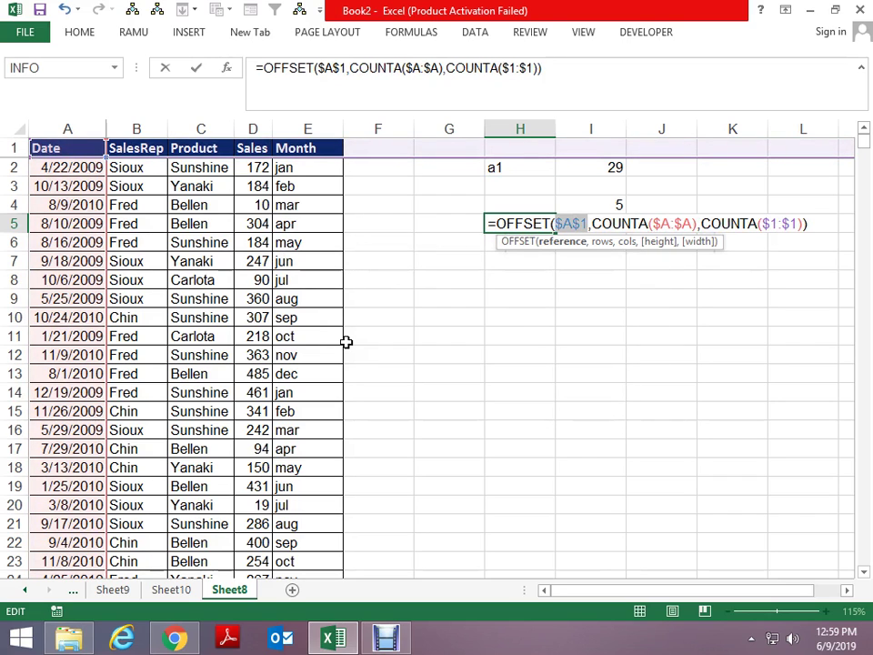
key("ctrl+Return")
key("F2")
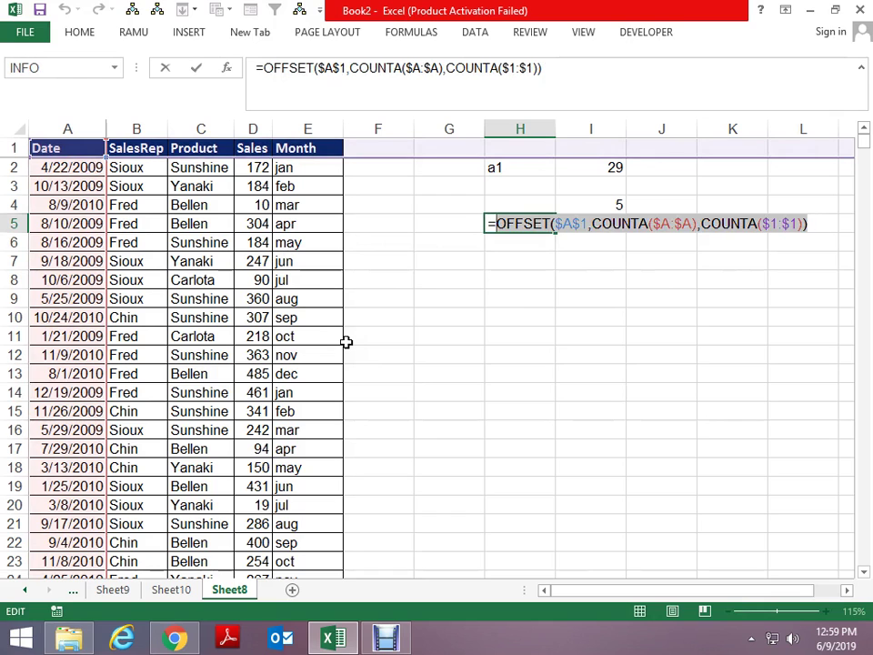
key("Escape")
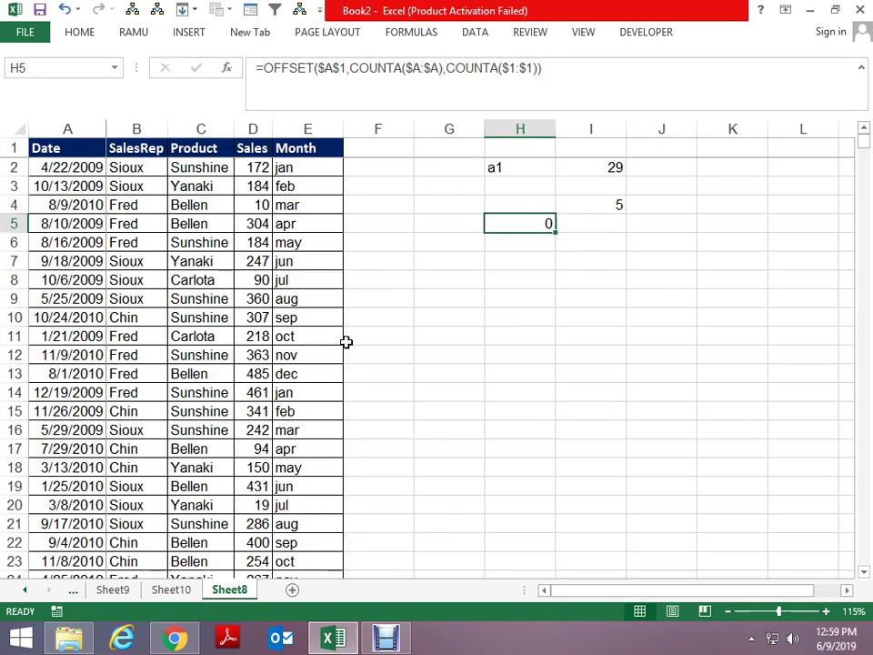
Step: In Name Manager, create the name daq referring to the pasted OFFSET/COUNTA formula
key("ctrl+F3")
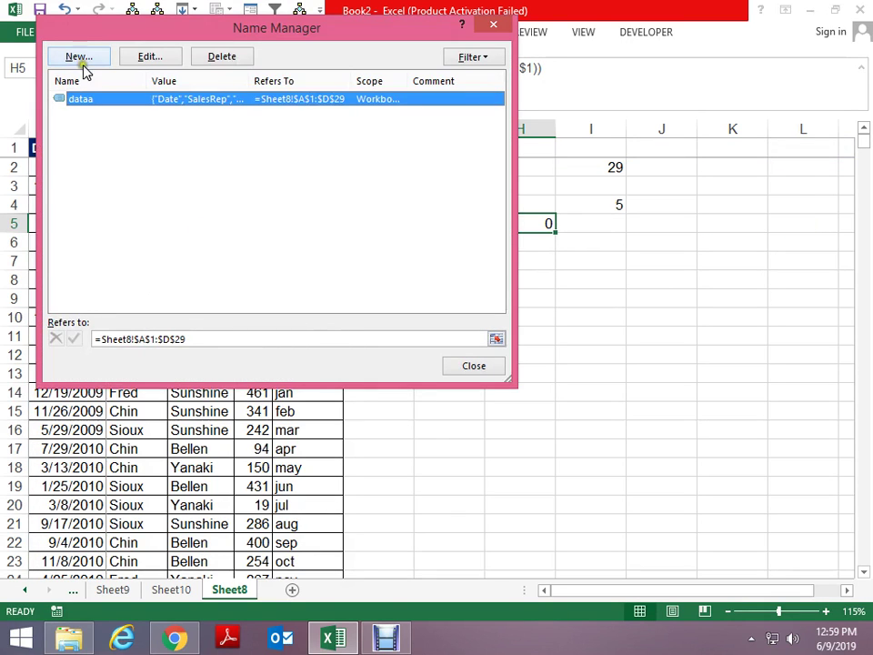
left_click(62, 54)
left_click_drag(270, 261, 162, 260)
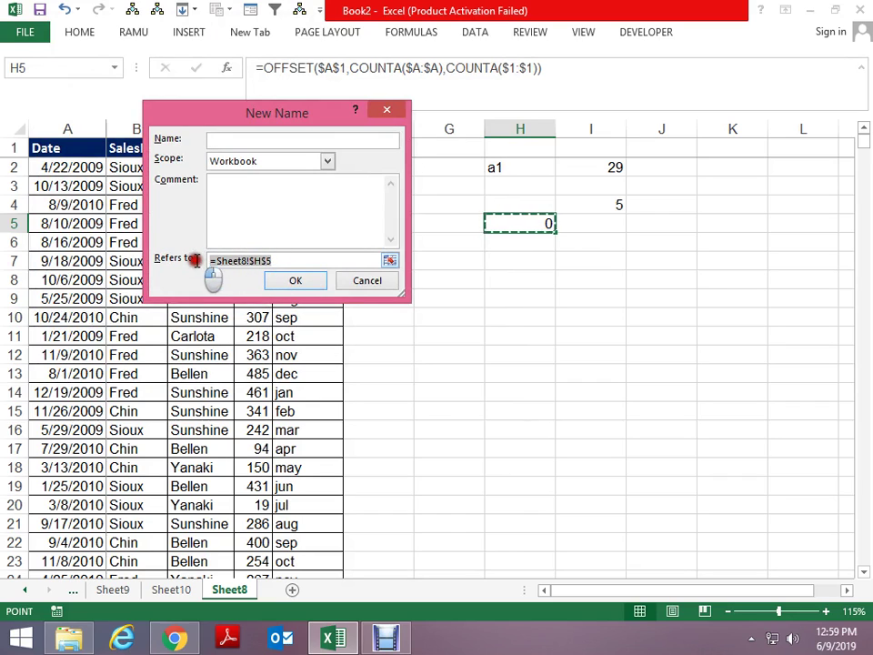
key("ctrl+v")
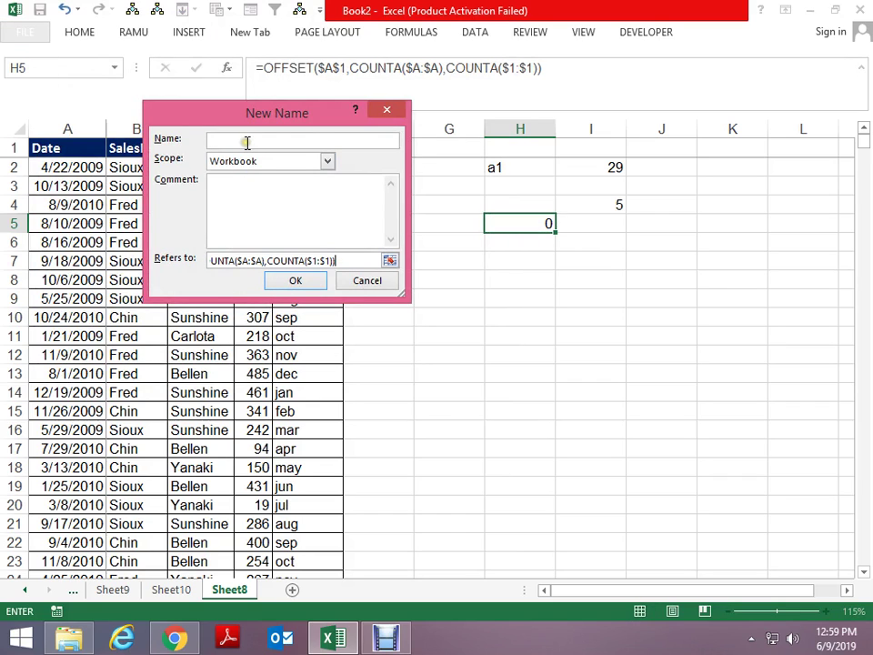
left_click(244, 141)
type("da")
type("g")
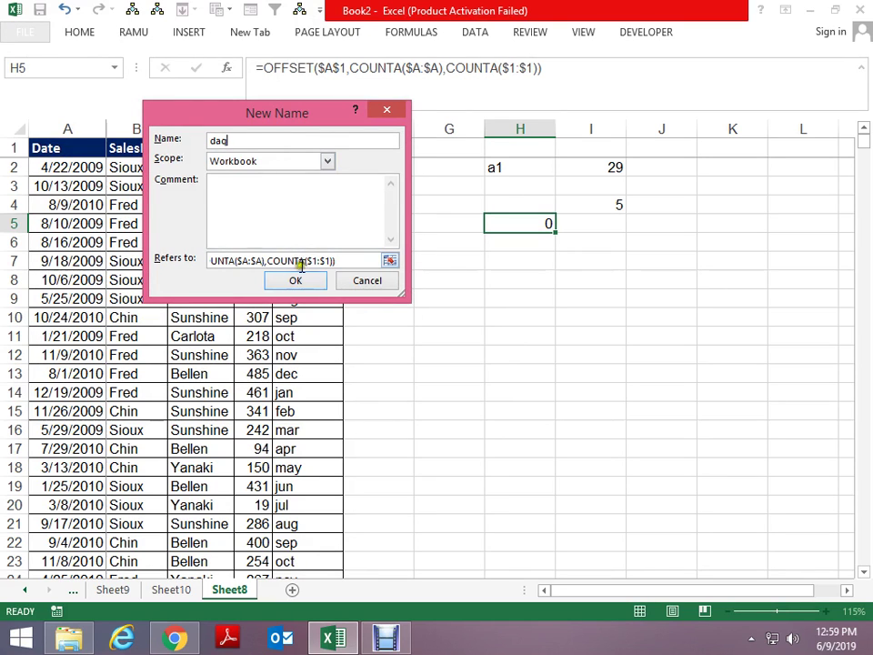
left_click(272, 282)
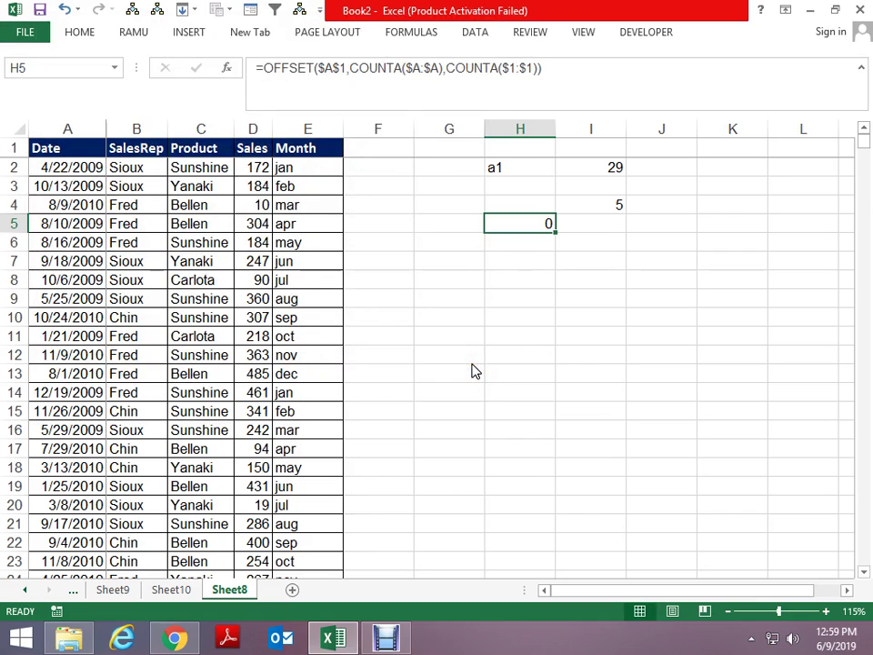
Step: Create a PivotTable from the daq range, placed at K4 on the existing sheet
left_click(148, 254)
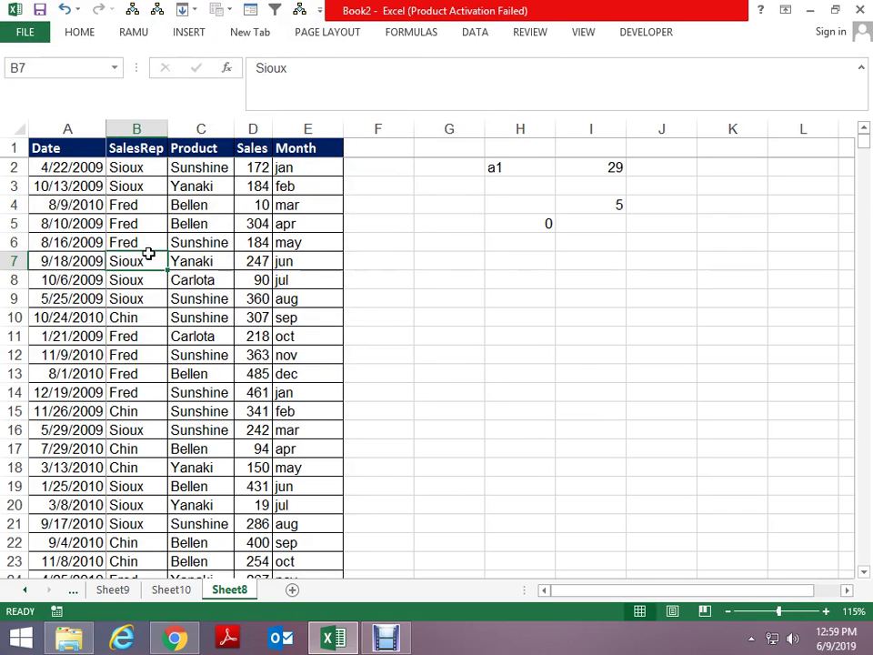
key("alt+n")
key("v")
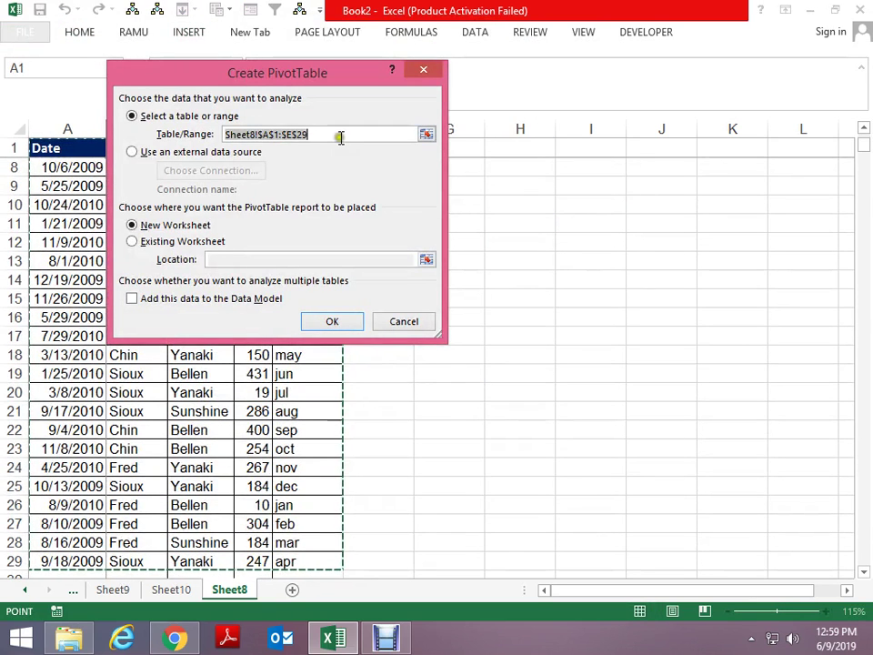
key("F3")
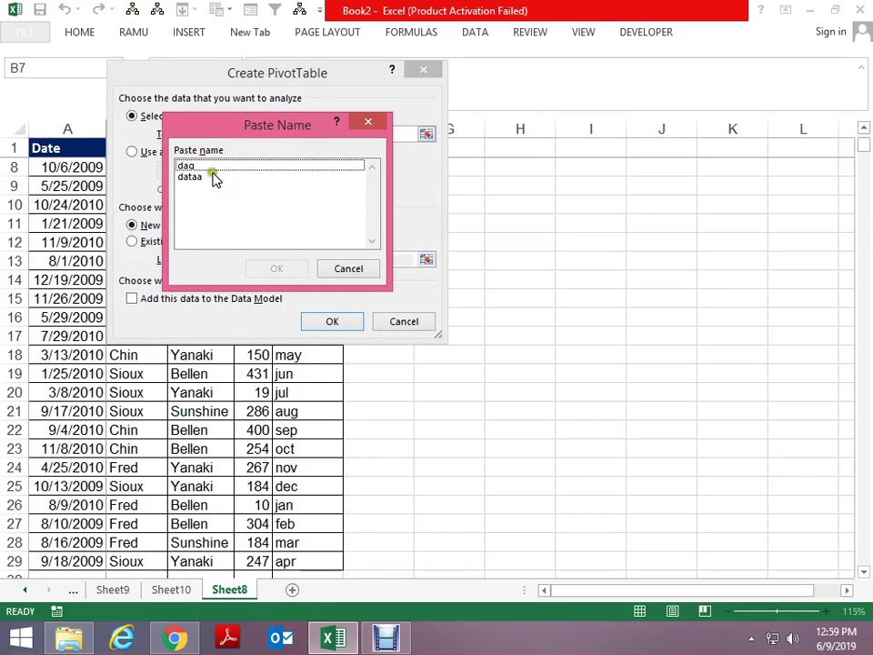
left_click(211, 170)
left_click(280, 270)
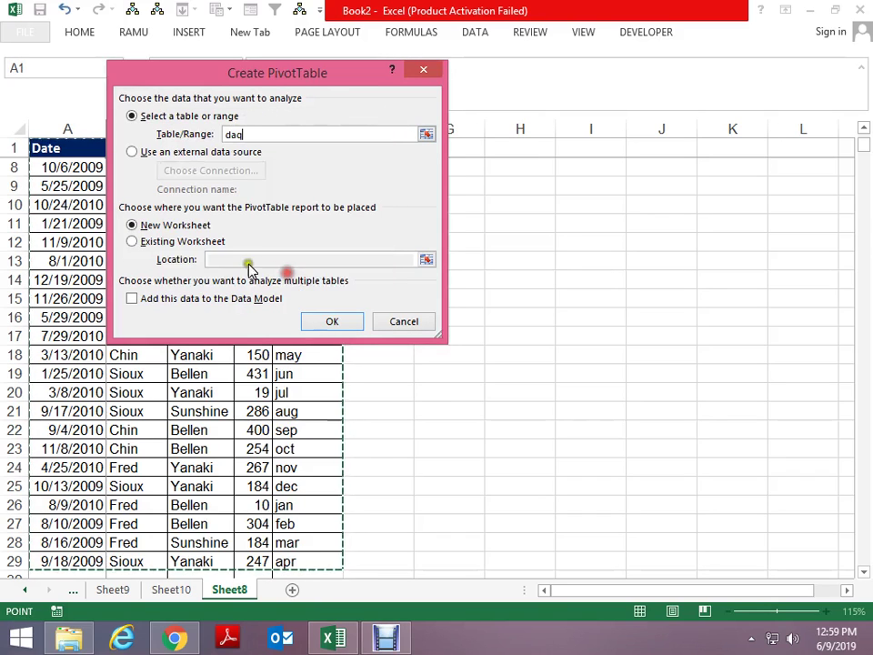
left_click(168, 244)
left_click(426, 260)
scroll(670, 261, "up", 2)
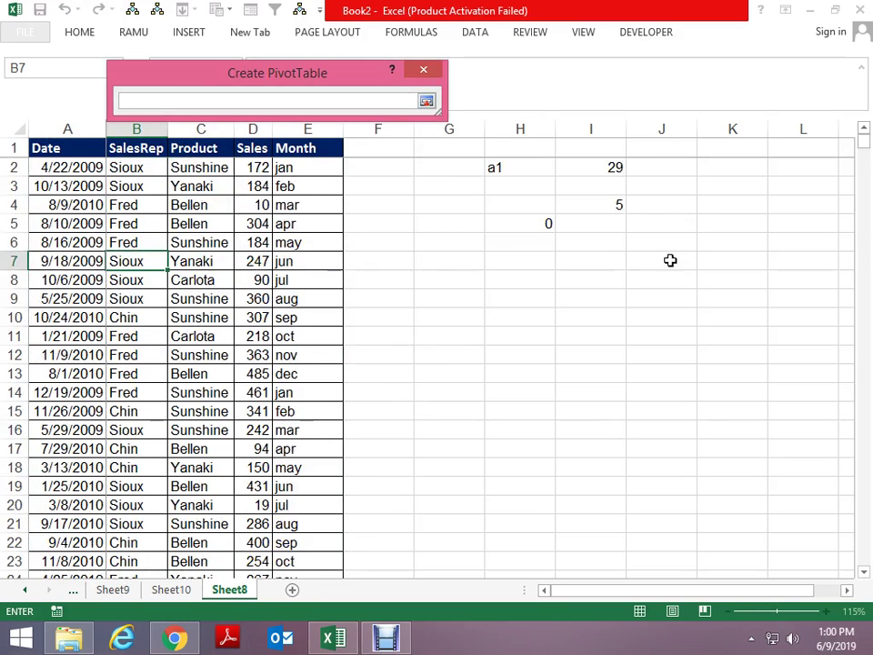
left_click(739, 211)
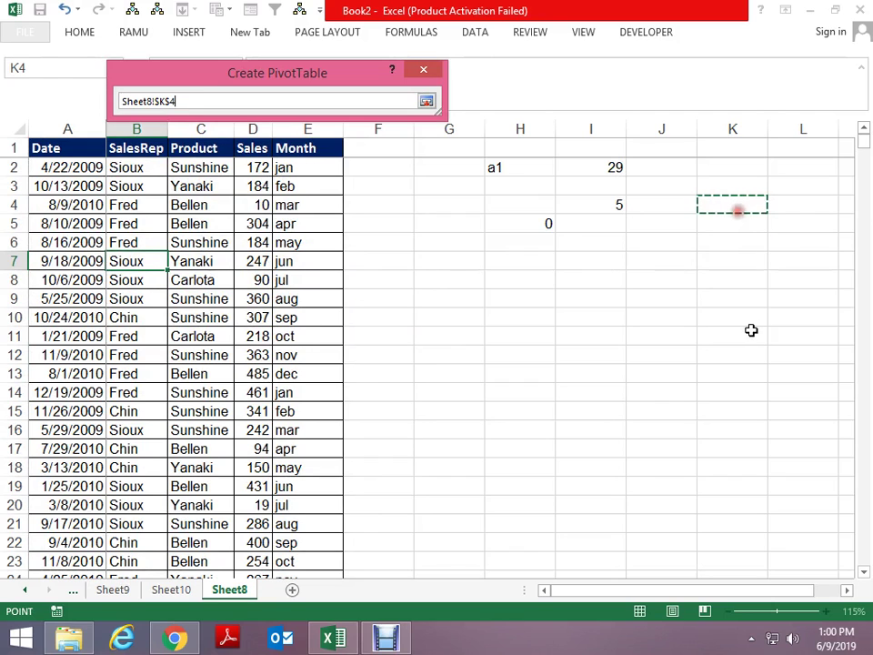
left_click(427, 100)
left_click(328, 323)
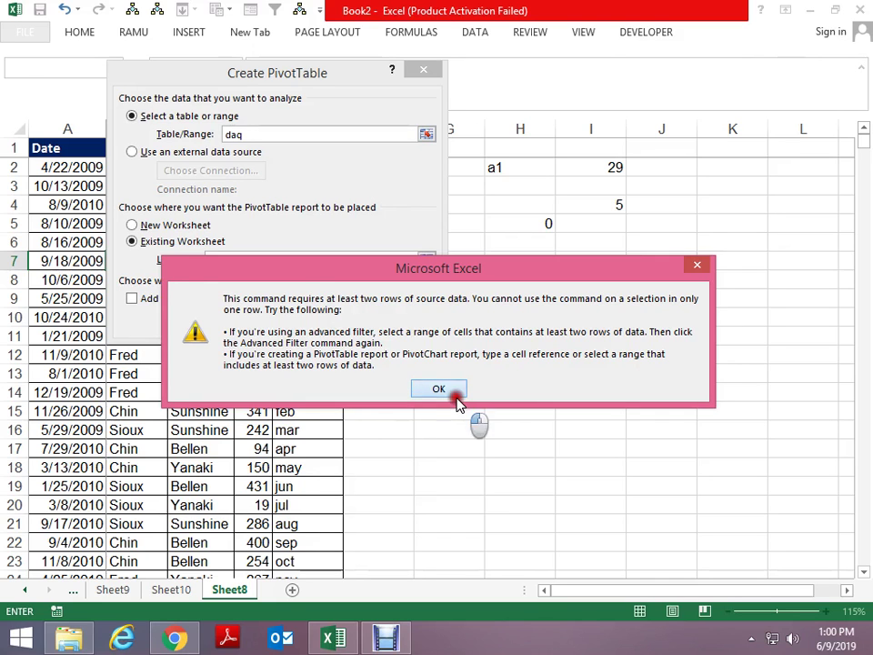
Step: Dismiss the two-rows-of-data error and cancel the PivotTable creation
left_click(444, 391)
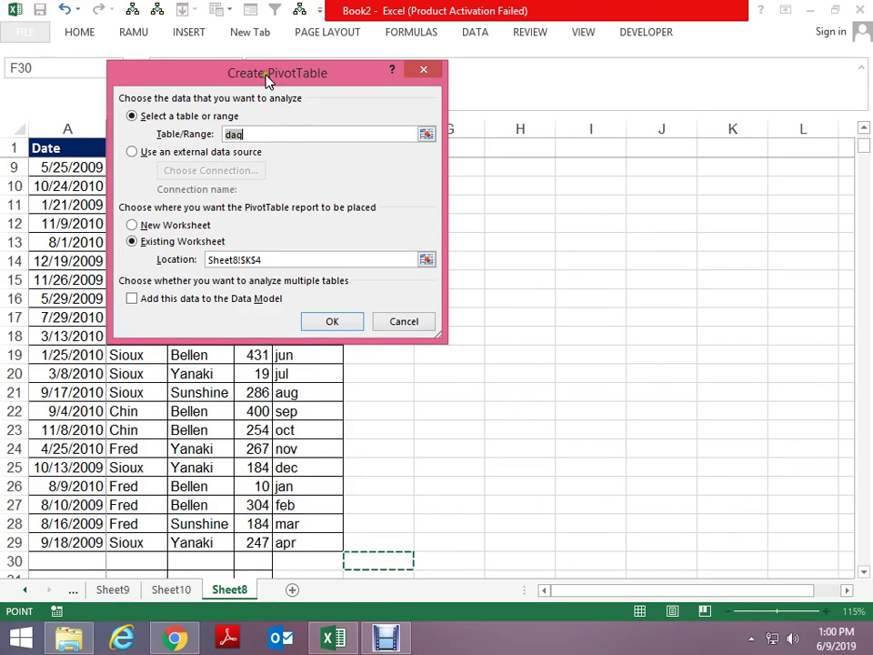
left_click_drag(264, 84, 246, 244)
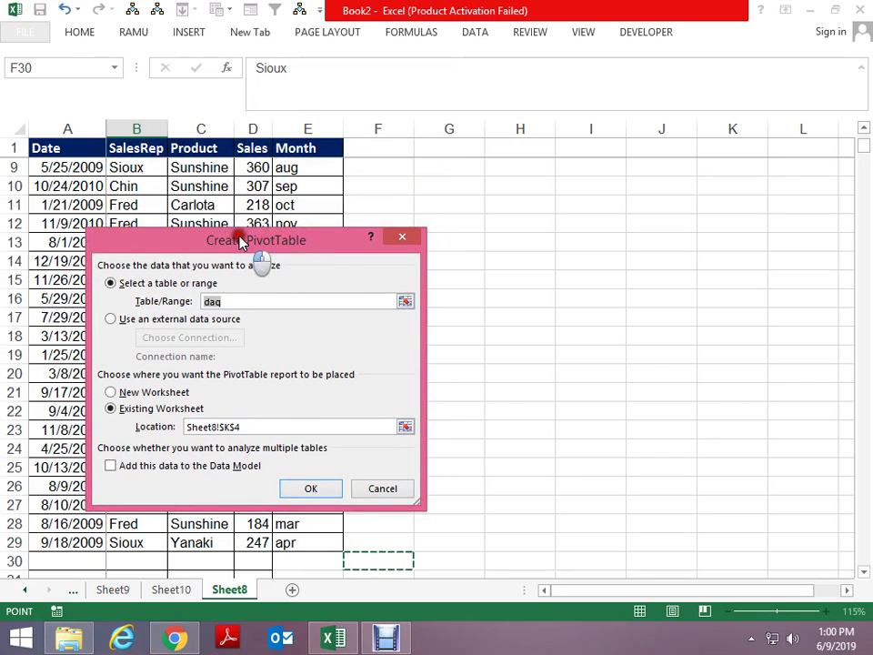
key("Escape")
Step: Check the defined names list from C11, inserting daq and then cancelling the entry
left_click(232, 198)
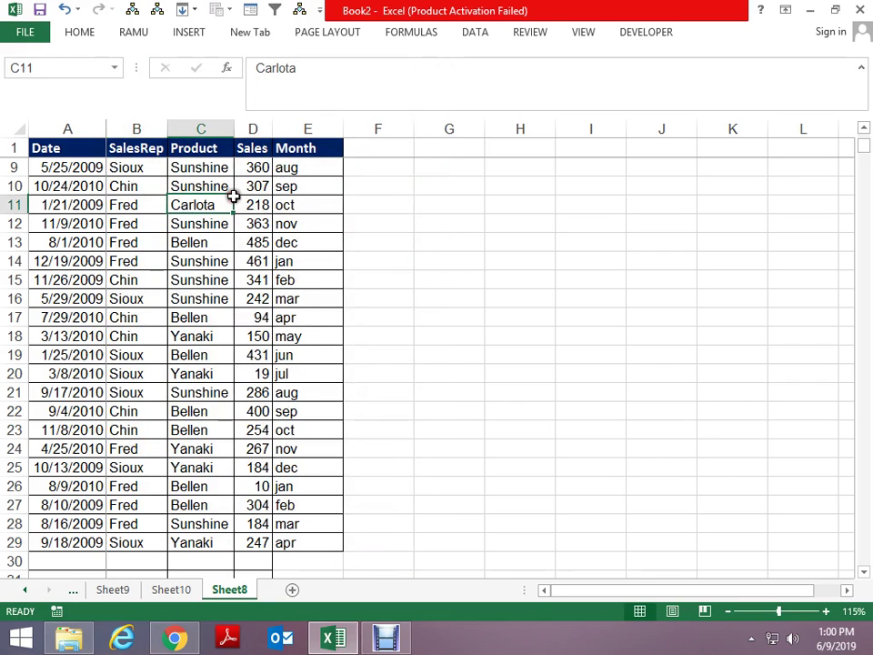
key("F3")
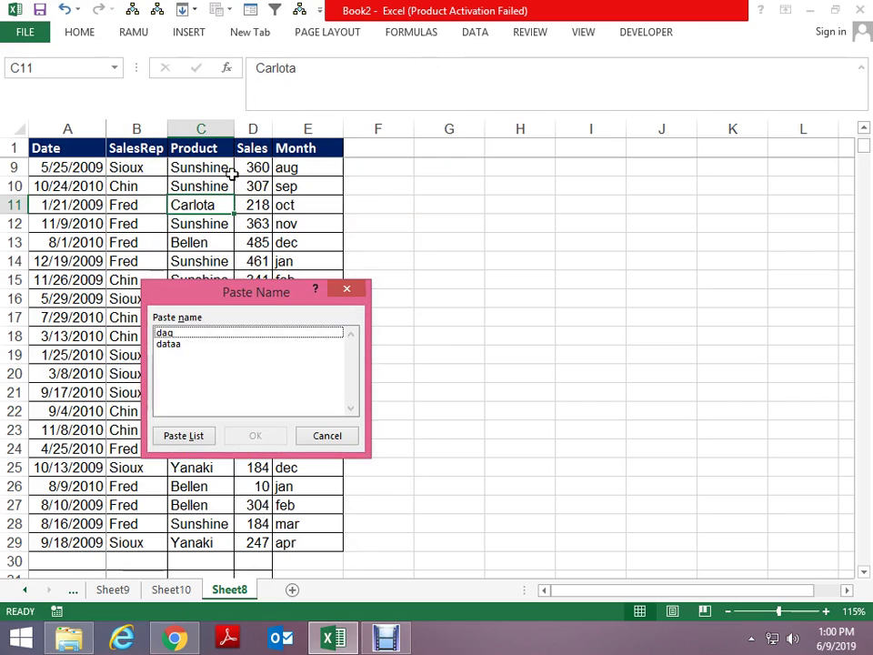
left_click(190, 334)
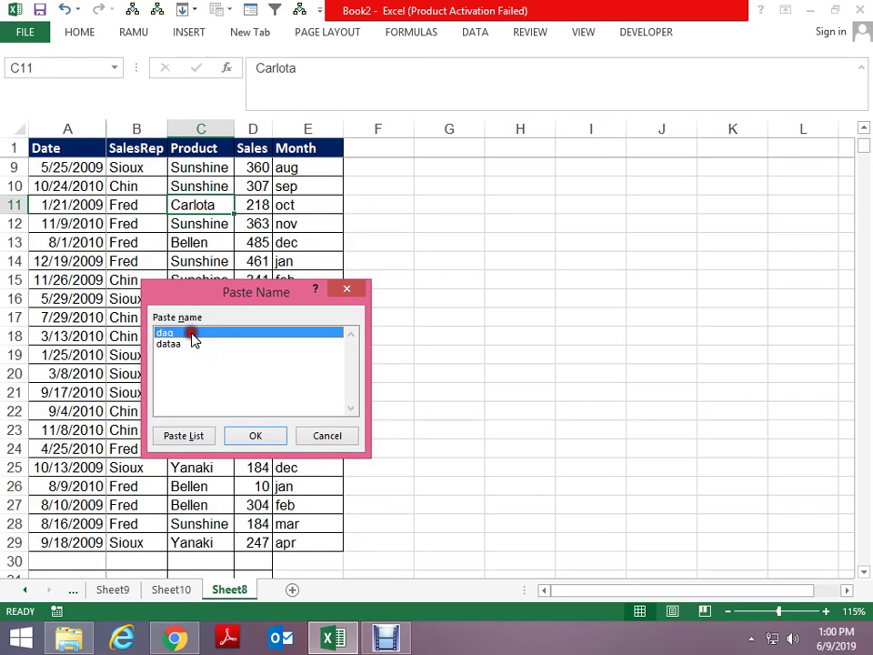
left_click(255, 436)
key("Escape")
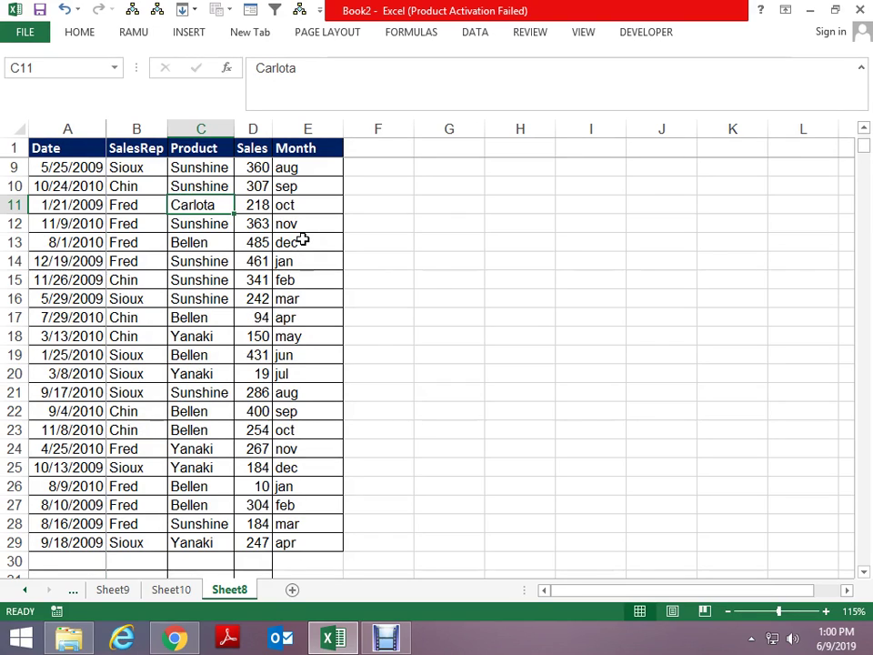
key("Home")
Step: Review the I4 COUNTA and H5 OFFSET formulas, then switch to the ADDRESS CLASS 9 juN 2019 workbook
key("ctrl+Up")
key("Down")
key("Down")
key("Up")
key("Right")
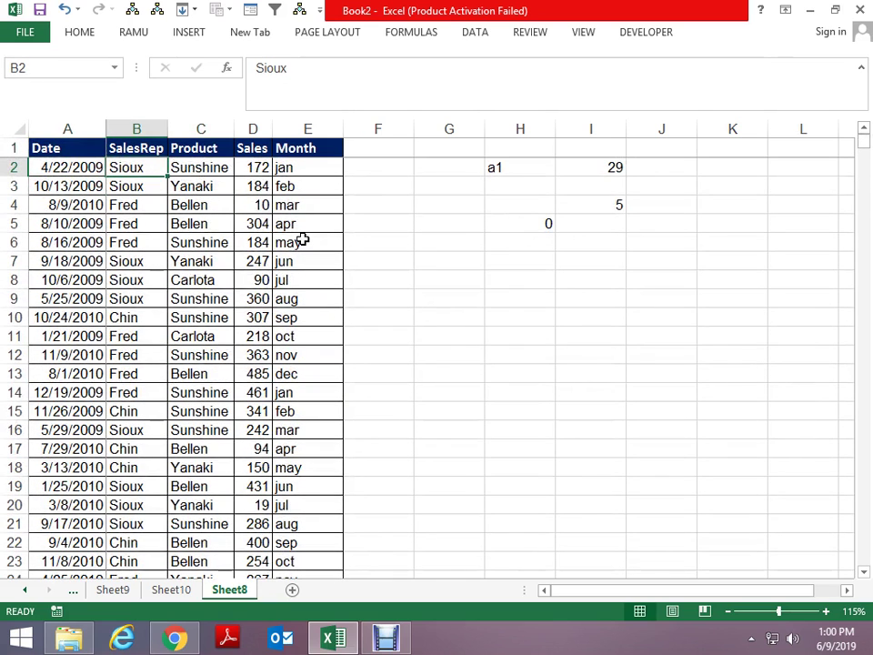
key("Right")
key("Right")
key("Right")
key("Right")
key("Right")
key("Right")
key("Right")
key("Down")
key("Down")
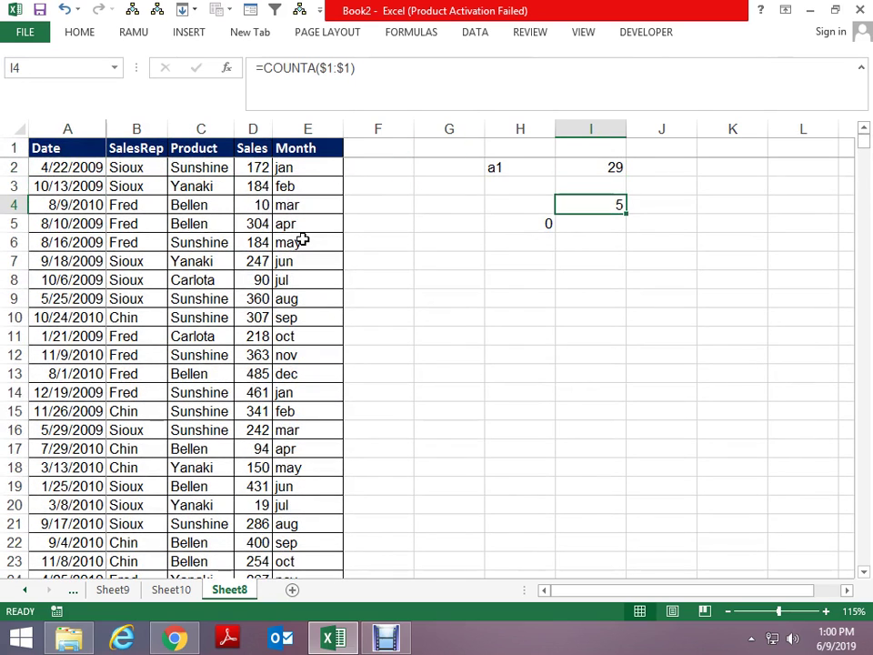
key("Down")
key("Left")
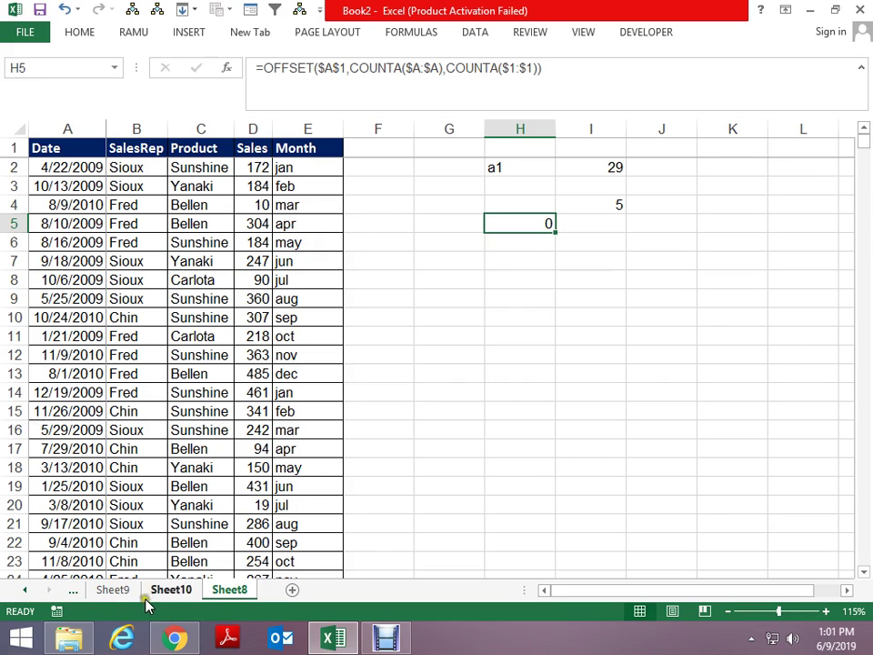
left_click(69, 638)
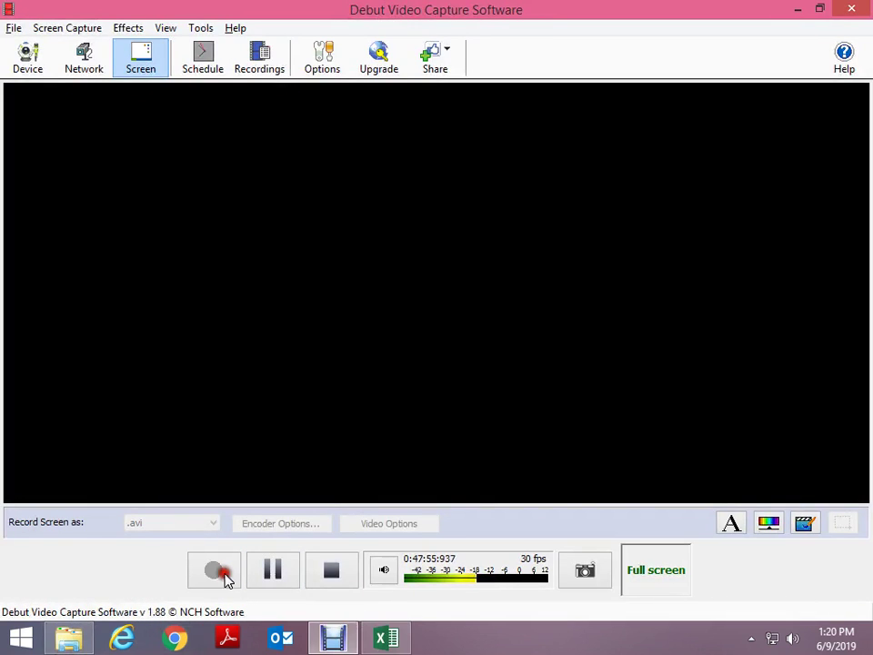
left_click(226, 581)
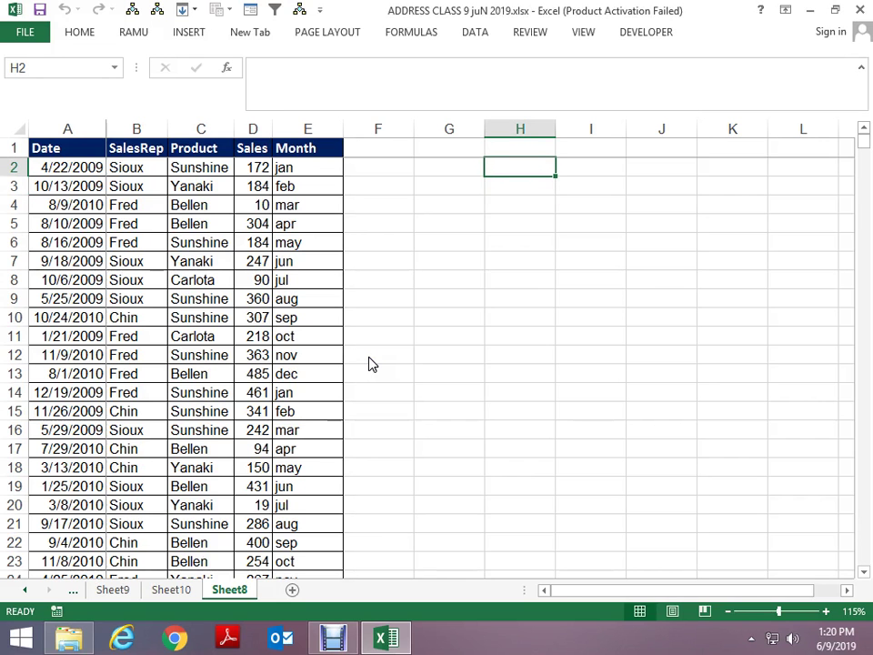
Step: Label cell H2 as A1
type("a")
key("BackSpace")
type("A1")
key("Return")
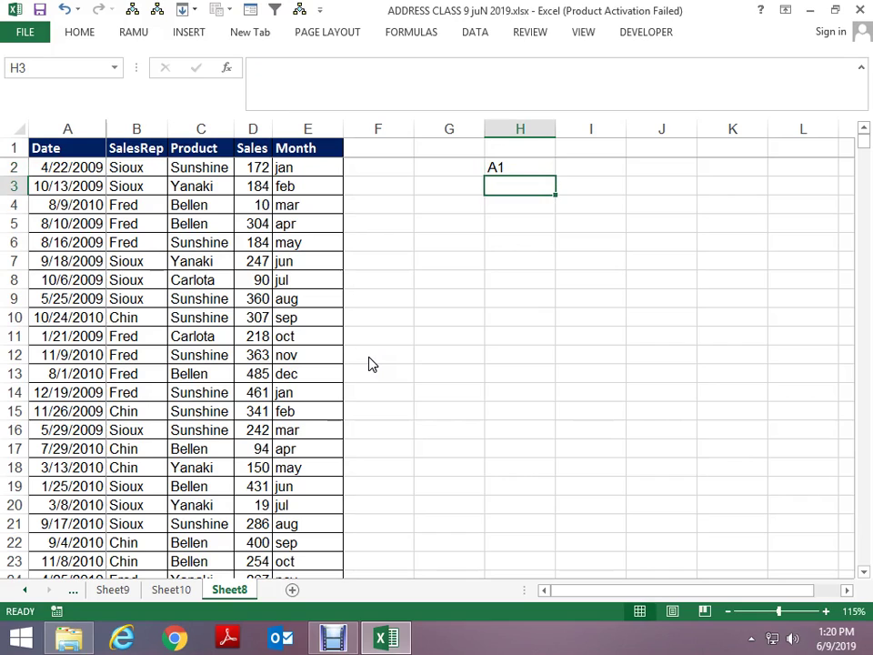
Step: Enter =COUNTA($A:$A) in I2 to count column A's filled rows (29)
key("Up")
key("Right")
type("=")
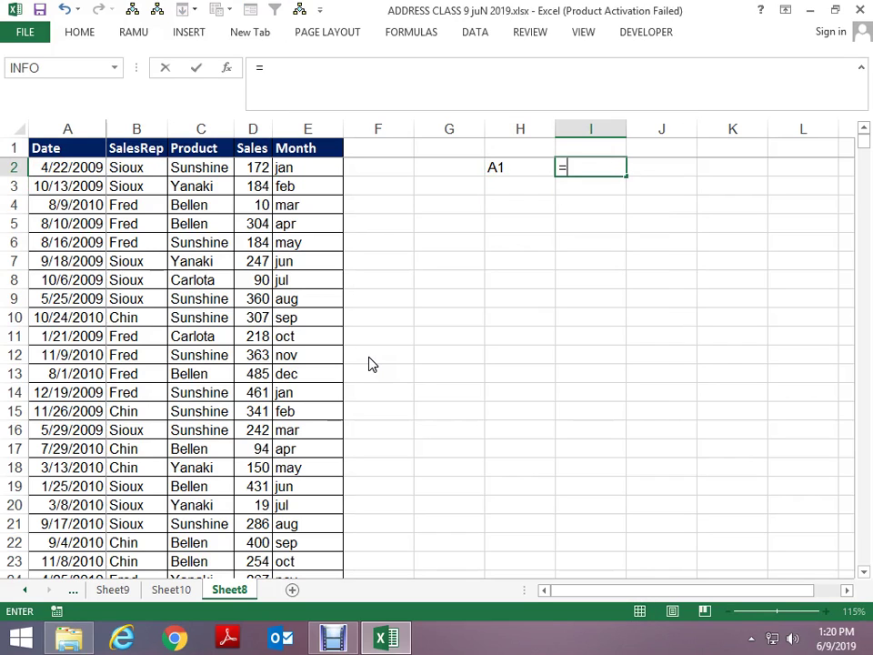
type("COUN")
key("Down")
key("Tab")
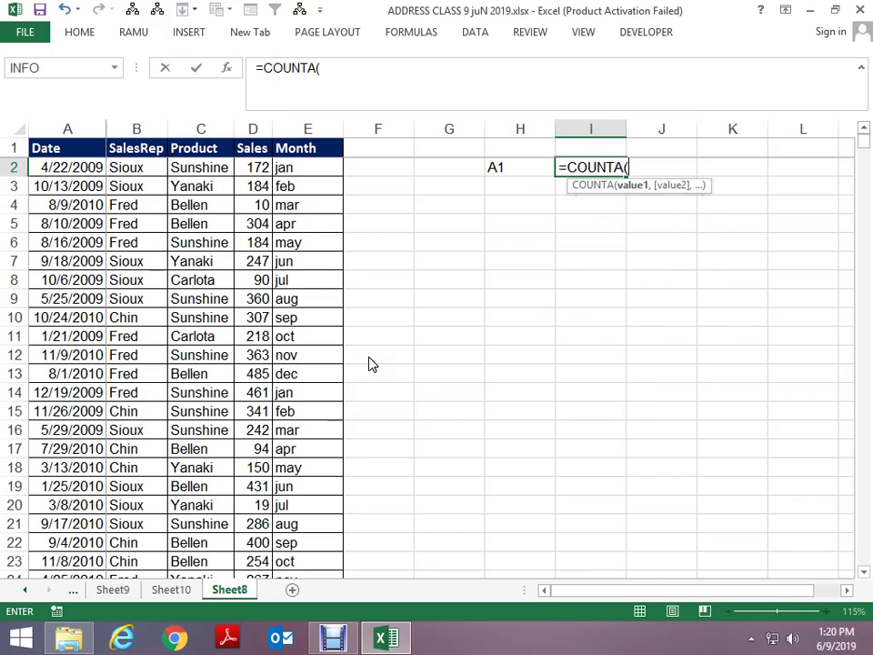
key("ctrl+Home")
key("ctrl+space")
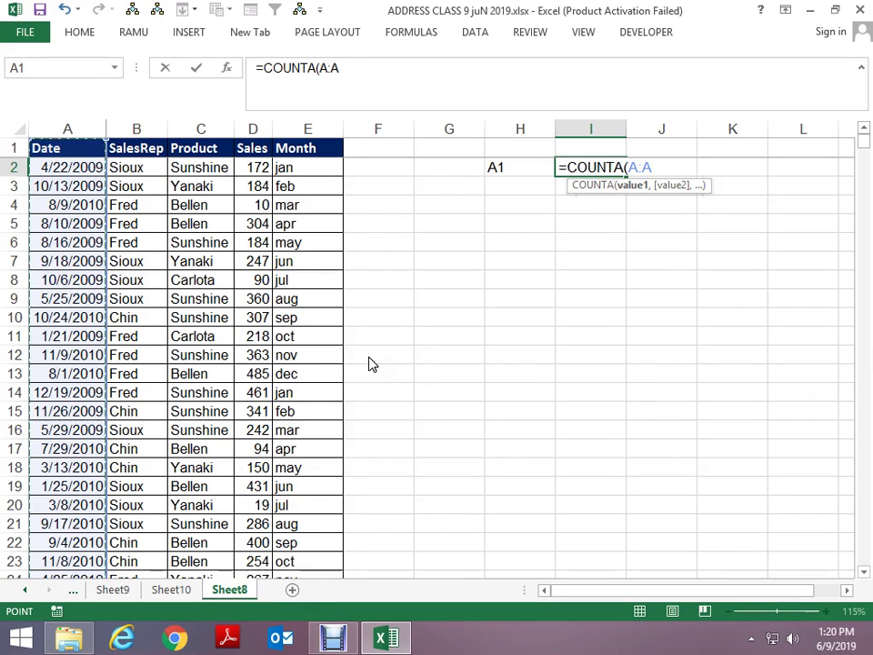
key("F4")
key("Return")
Step: Enter =COUNTA(1:1) in I3 to count the header columns (5)
type("=COUN")
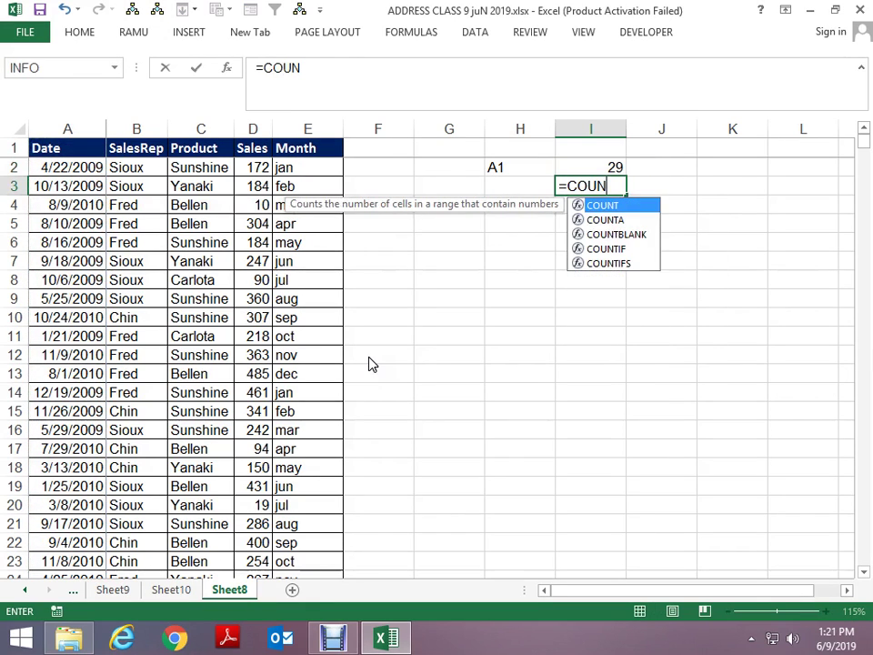
key("Down")
key("Tab")
key("Left")
key("Left")
key("Up")
key("Up")
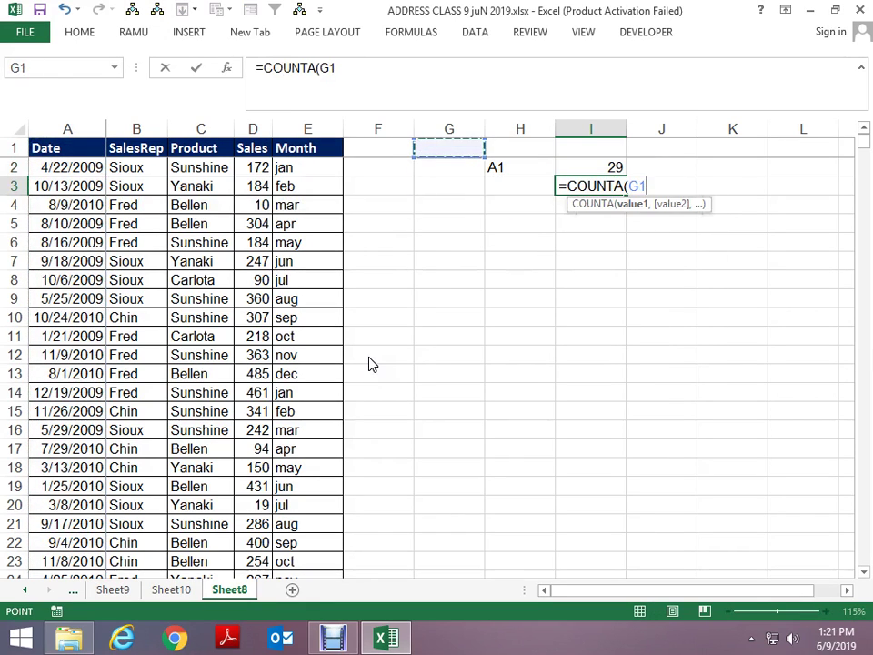
key("Left")
key("ctrl+Home")
key("shift+space")
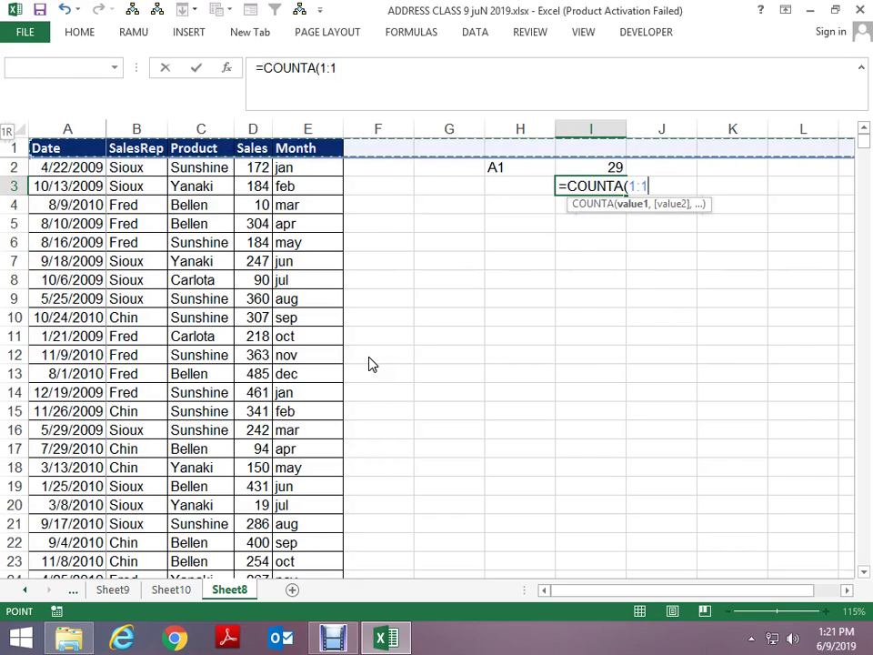
key("Return")
key("Left")
key("Left")
Step: Start an OFFSET formula in G4 anchored at the absolute reference $A$1
type("=O")
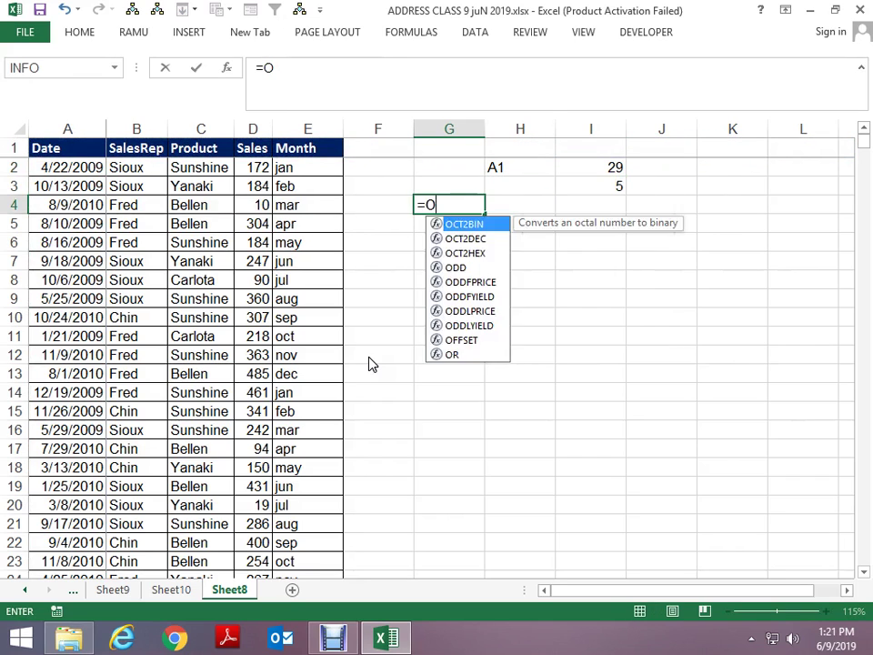
type("FF")
key("Tab")
key("Up")
key("Up")
key("Right")
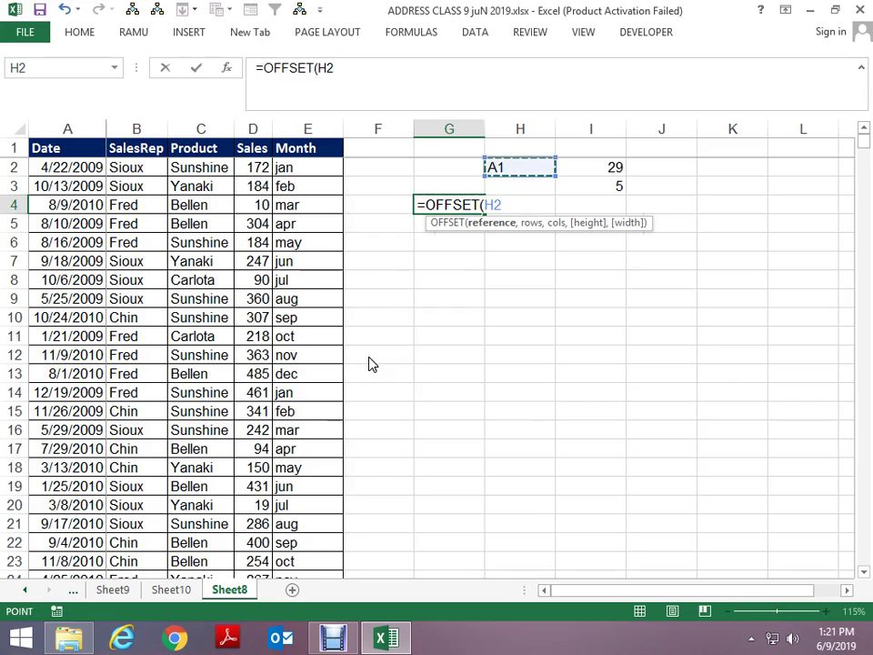
type(",")
key("BackSpace")
key("BackSpace")
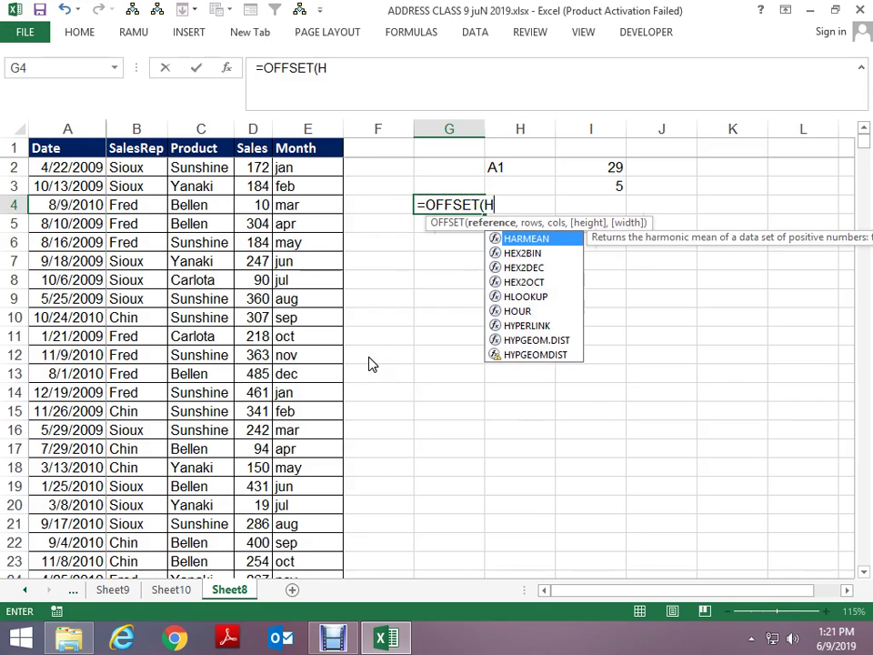
key("BackSpace")
left_click(52, 150)
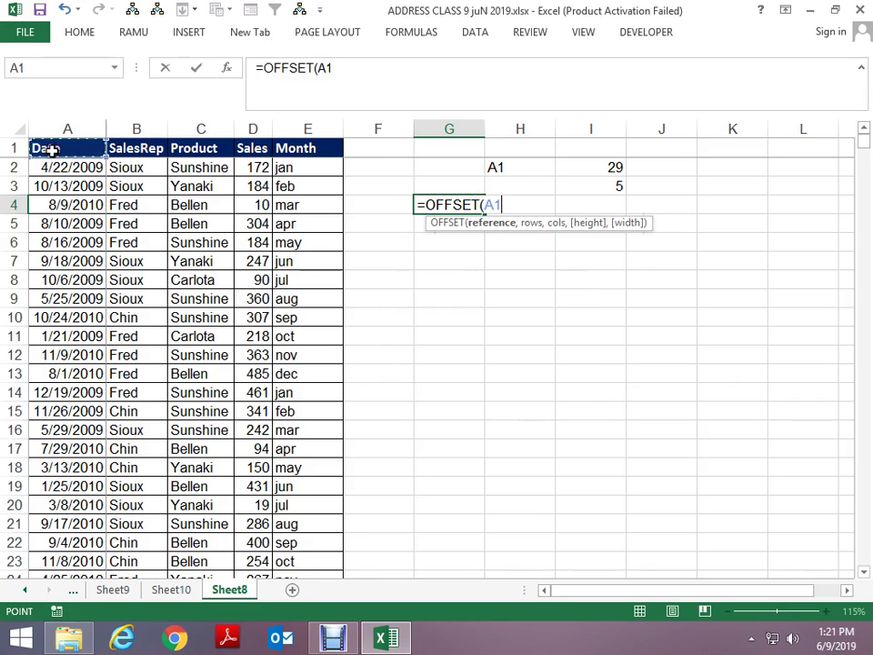
key("F4")
Step: Complete G4's OFFSET with offsets 0,0, height from I2 and width from I3
type("$A$1,0")
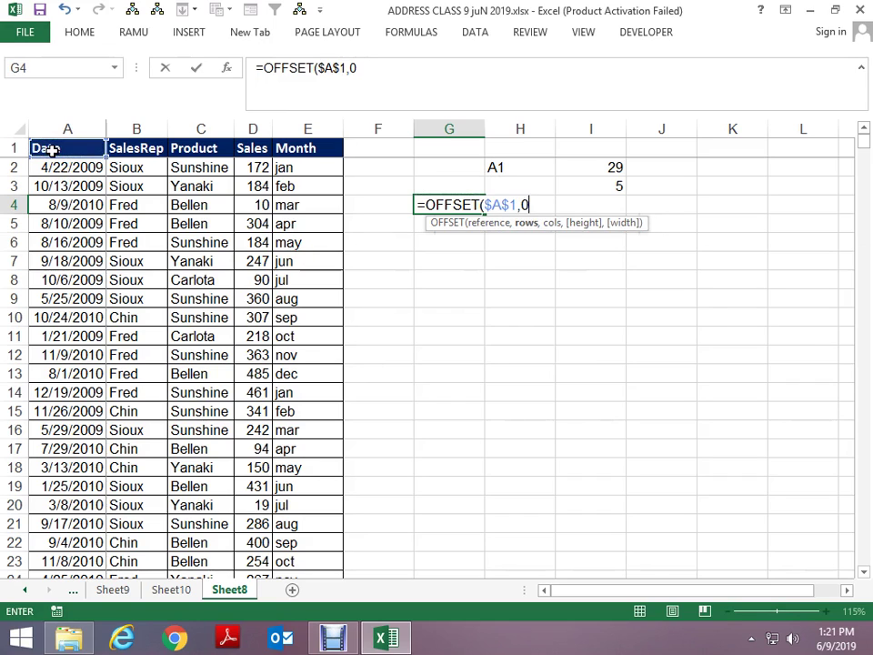
type(",0")
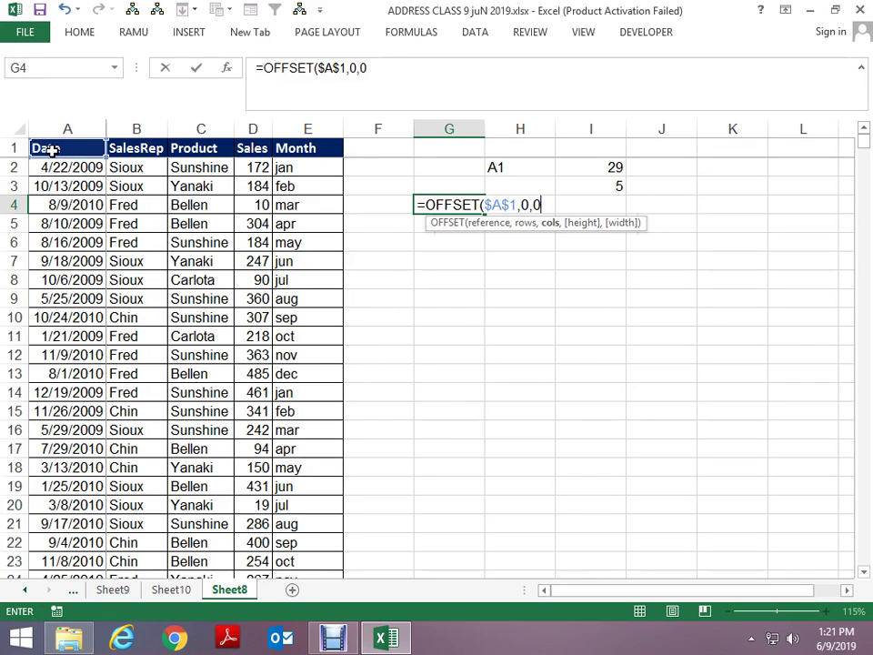
type(",")
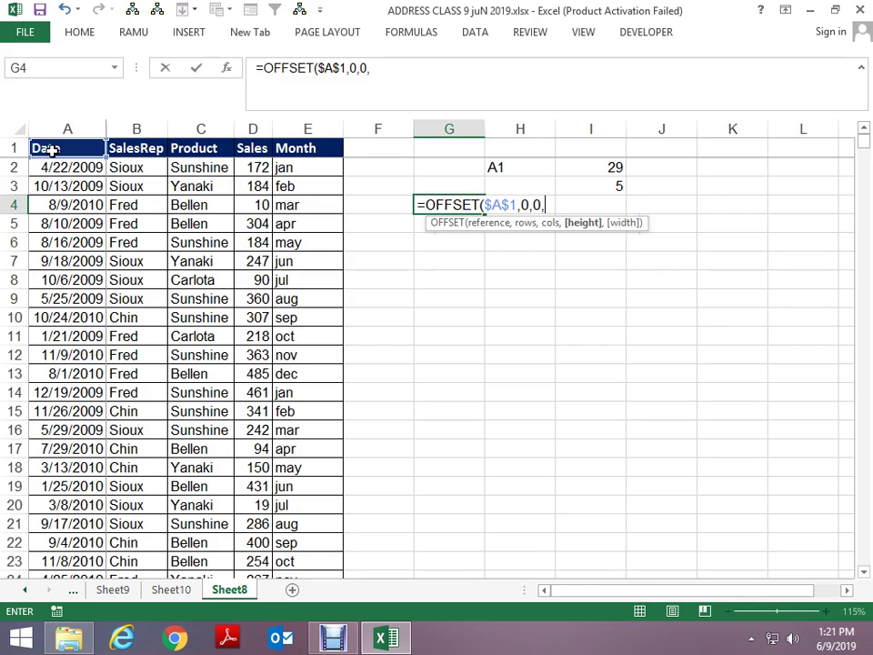
key("Up")
key("Up")
key("Right")
key("Right")
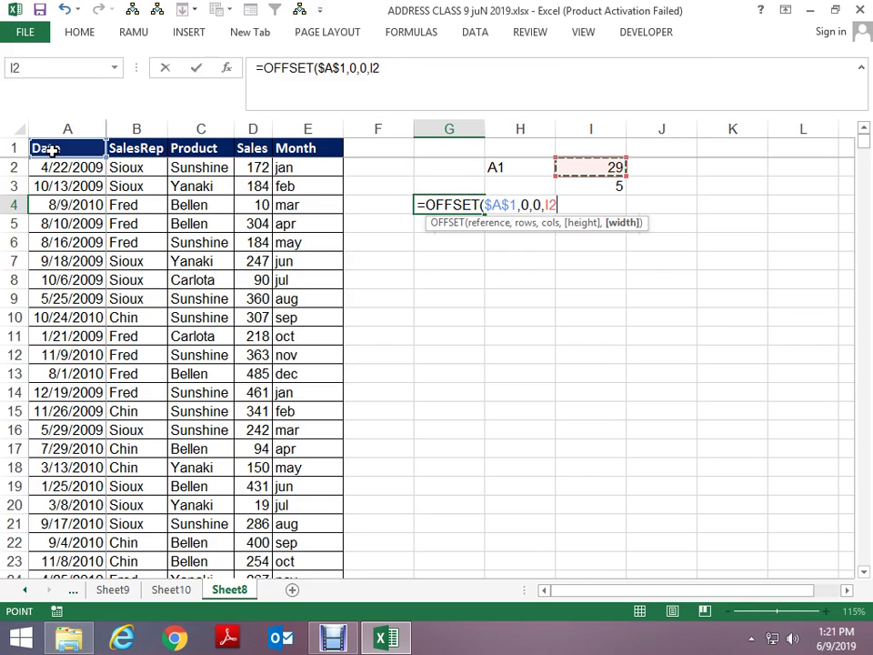
type(",")
key("Up")
key("Right")
key("Right")
key("Return")
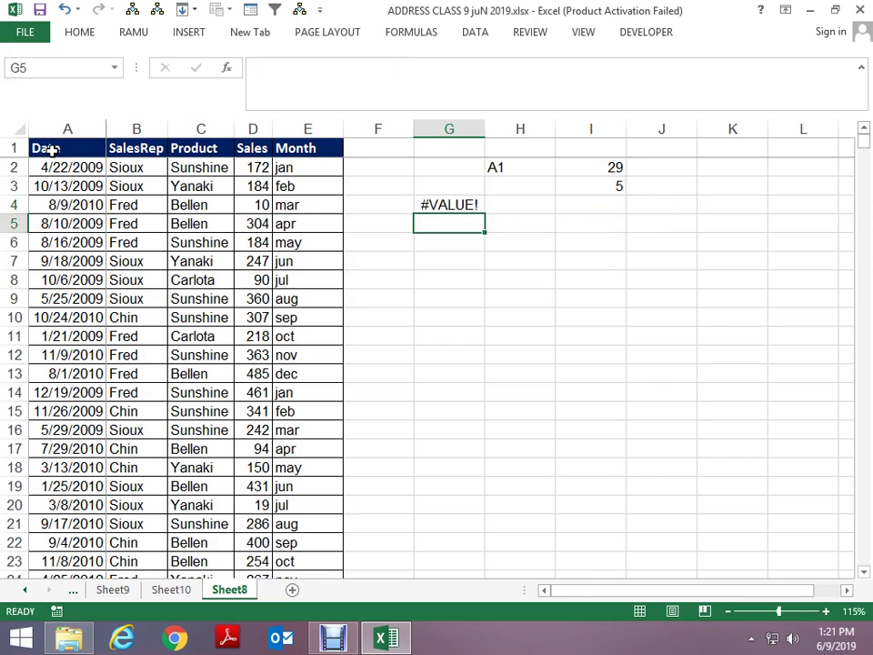
Step: Replace G4's I2 height reference with COUNTA($A:$A) taken from I2's formula
key("Up")
key("Up")
key("Up")
key("Right")
key("Right")
key("F2")
key("ctrl+shift+Left")
key("ctrl+shift+Left")
key("ctrl+shift+Left")
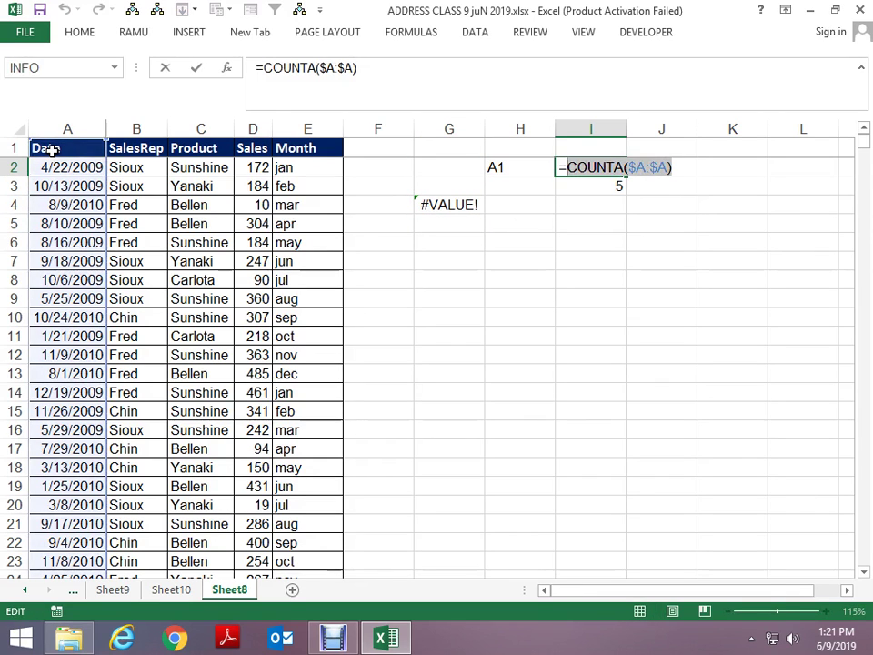
key("Escape")
key("Down")
key("Down")
key("Left")
key("Left")
key("F2")
key("Left")
key("Left")
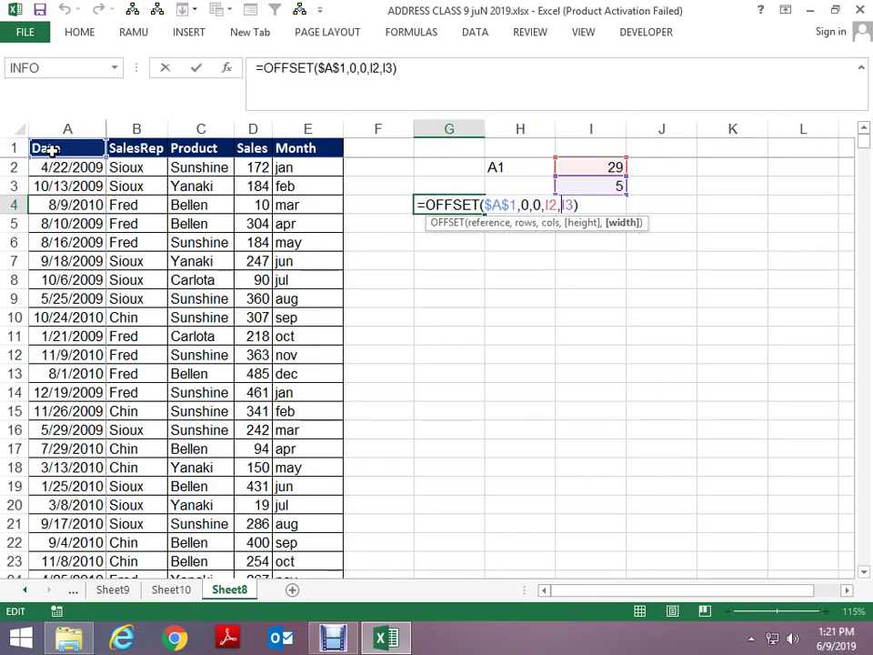
key("Left")
key("Left")
key("Left")
key("Right")
key("Delete")
key("Delete")
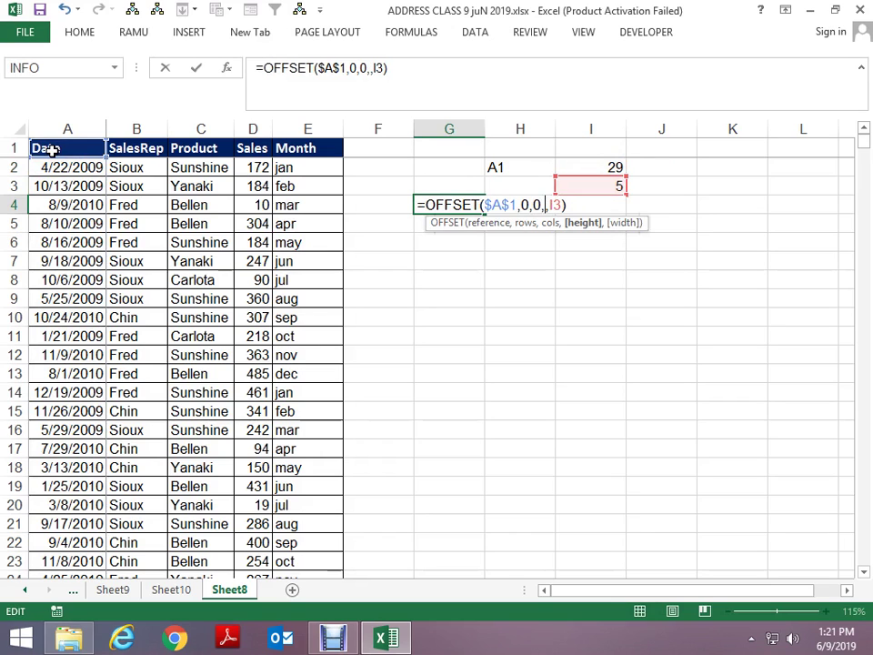
key("ctrl+v")
key("ctrl+Return")
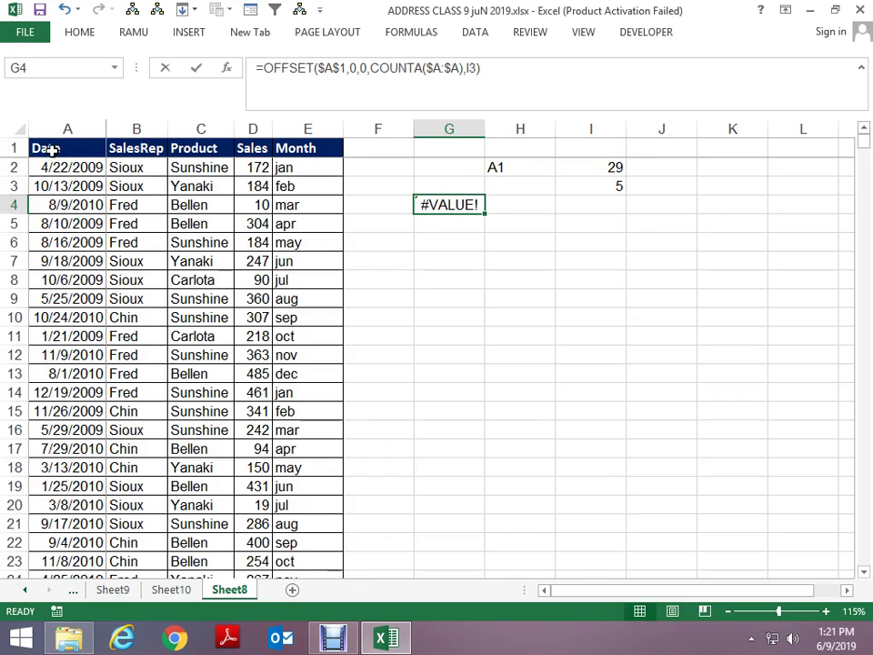
Step: Review G4's formula and the row 1 count formula in I3 without changes
key("F2")
key("Escape")
key("Up")
key("Right")
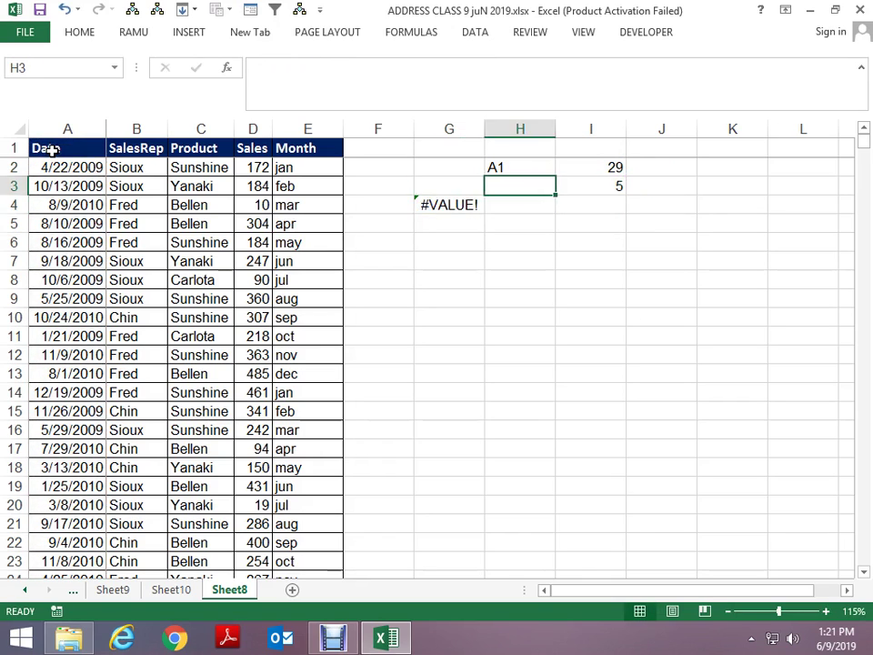
key("Right")
key("F2")
key("Escape")
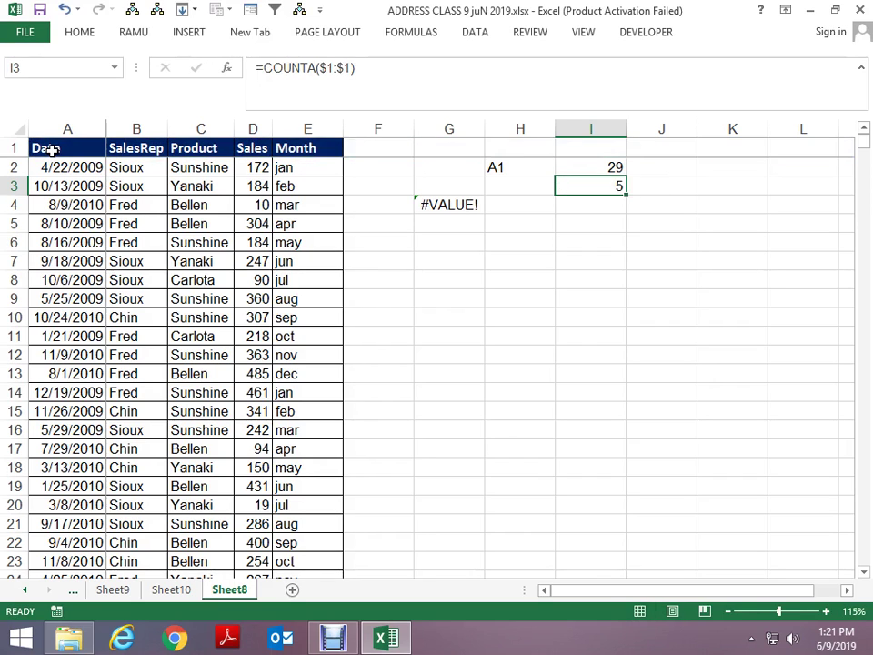
Step: Replace G4's I3 width reference with COUNTA($1:$1), accepting Excel's COUNTA(1:1) correction
key("Left")
key("Left")
key("Down")
key("F2")
key("Left")
key("Left")
key("Left")
key("Delete")
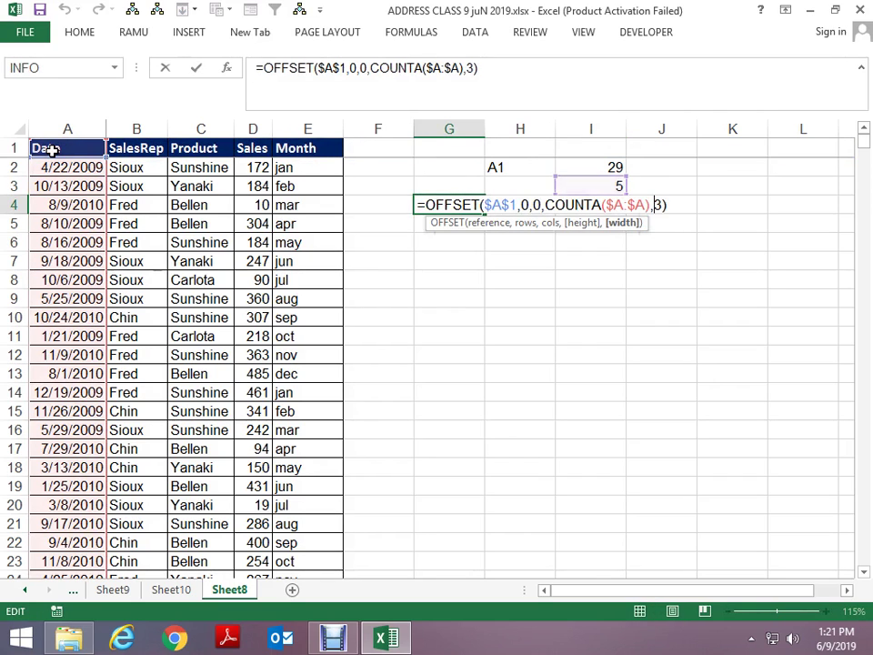
key("Delete")
key("Delete")
type("COUNTA($1:$1)")
key("Return")
key("Tab")
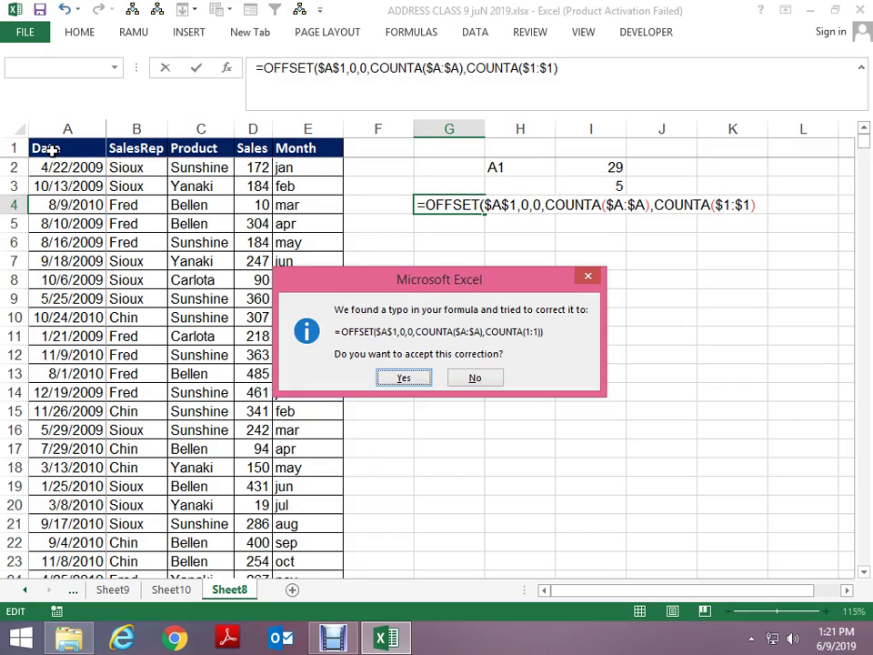
key("Return")
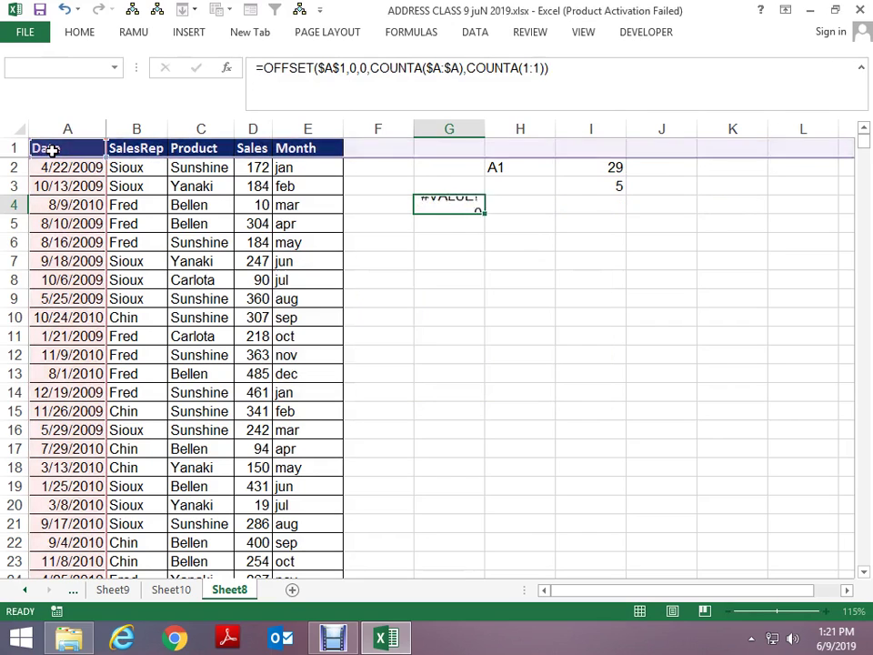
Step: Select the whole data table A1:E29 to check its extent
key("Left")
key("Left")
key("Left")
key("Left")
key("Left")
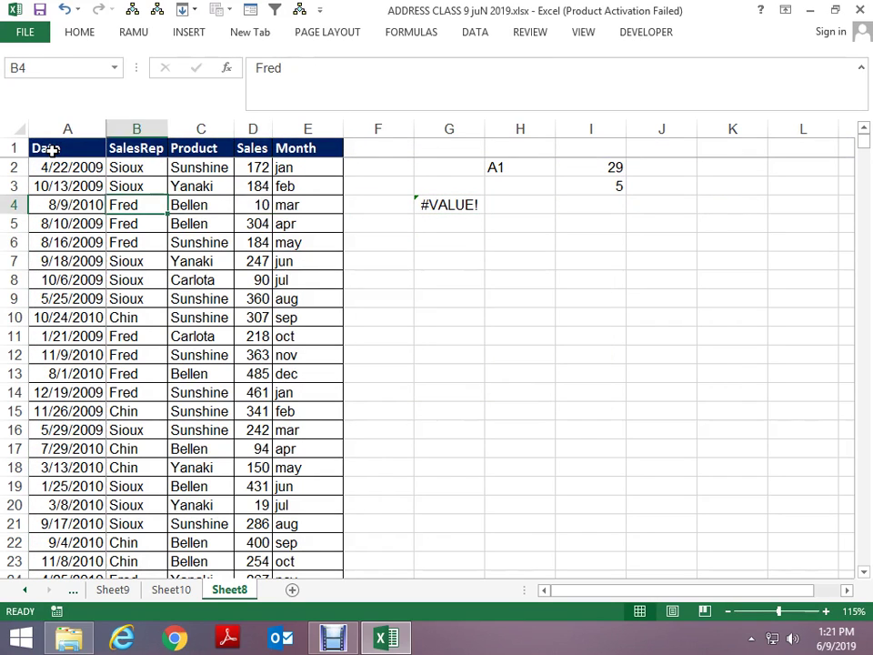
key("ctrl+Home")
key("ctrl+shift+Right")
key("ctrl+shift+Down")
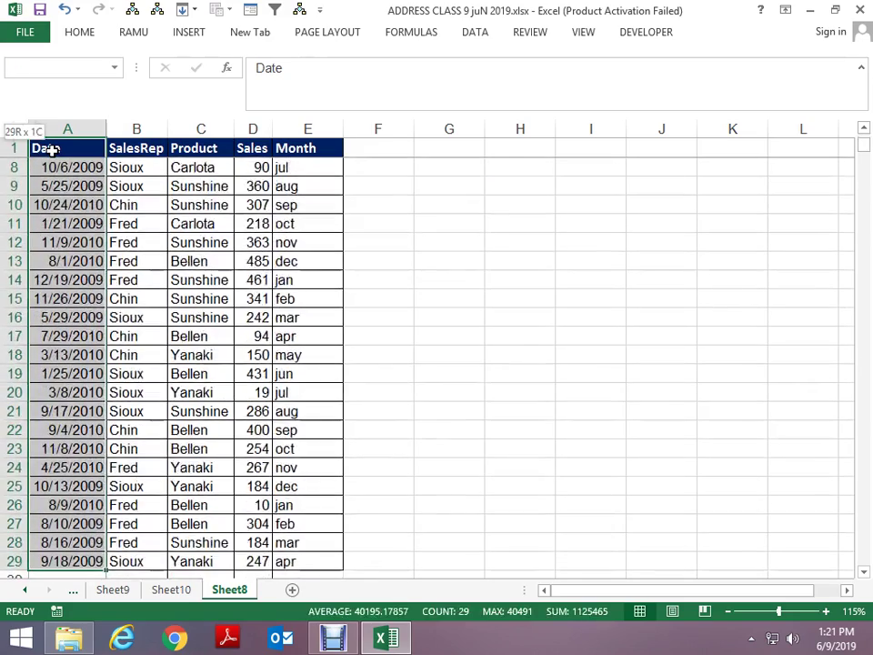
Step: Copy G4's OFFSET formula and bring up the workbook's Name Manager
key("Right")
key("Right")
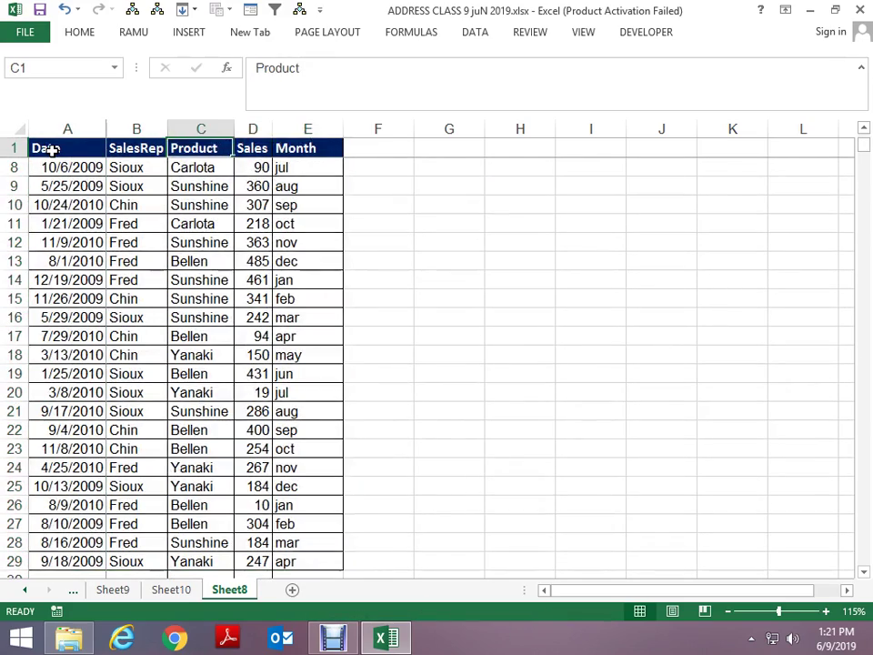
key("Right")
key("Right")
key("Right")
key("Down")
key("Down")
key("Right")
key("Down")
key("Left")
key("F2")
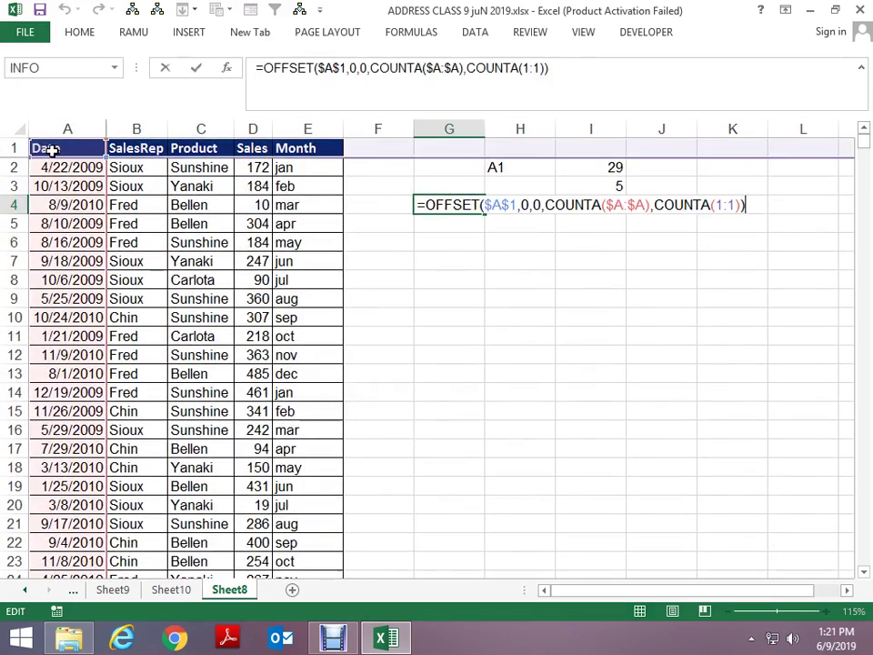
key("ctrl+Return")
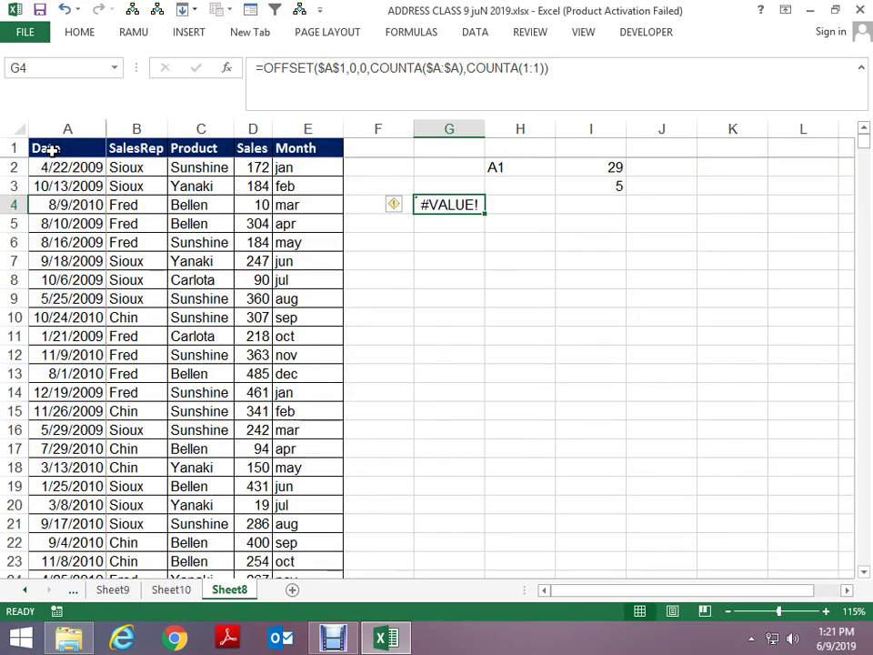
key("ctrl+F3")
Step: Create the name DATA_NEW referring to the pasted OFFSET formula and close Name Manager
left_click(74, 58)
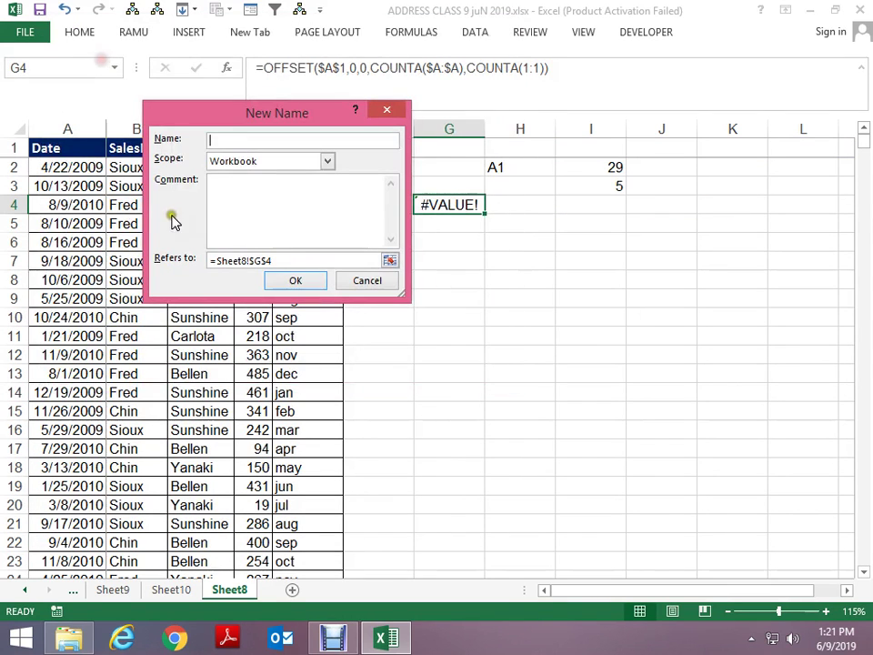
left_click(156, 257)
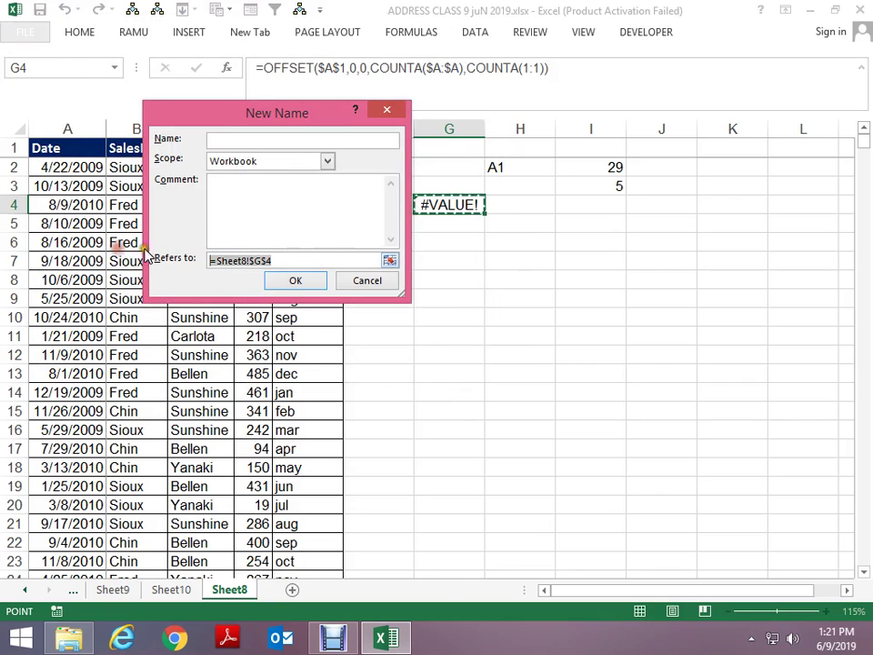
key("ctrl+v")
left_click(171, 139)
type("DAT")
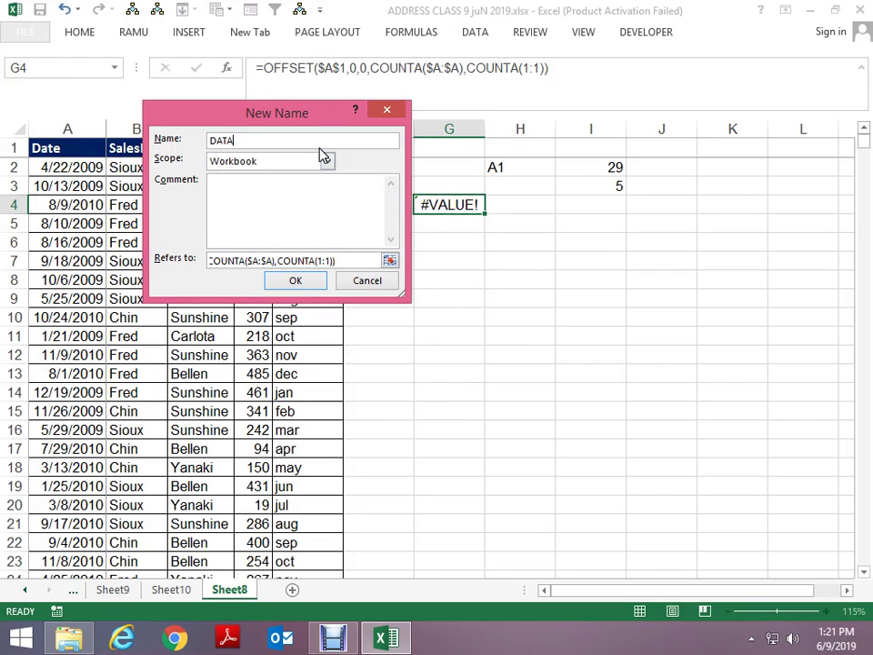
left_click(301, 283)
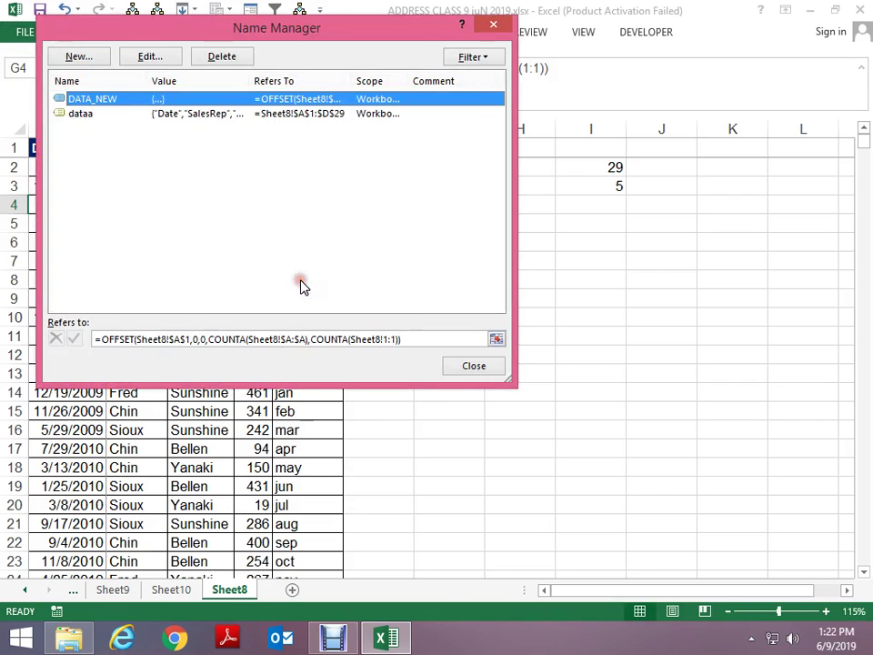
left_click(466, 365)
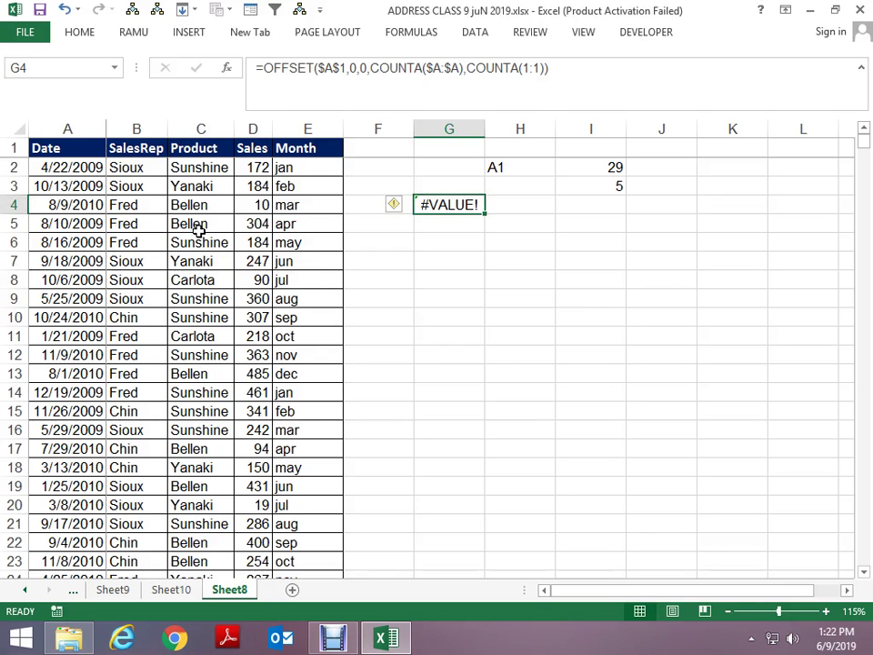
left_click(199, 230)
key("alt")
key("n")
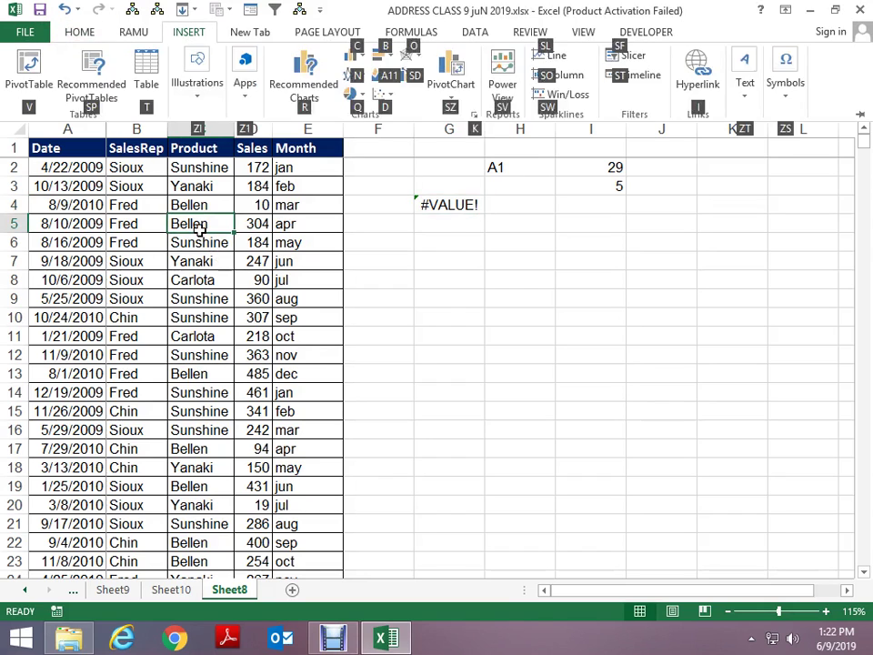
key("v")
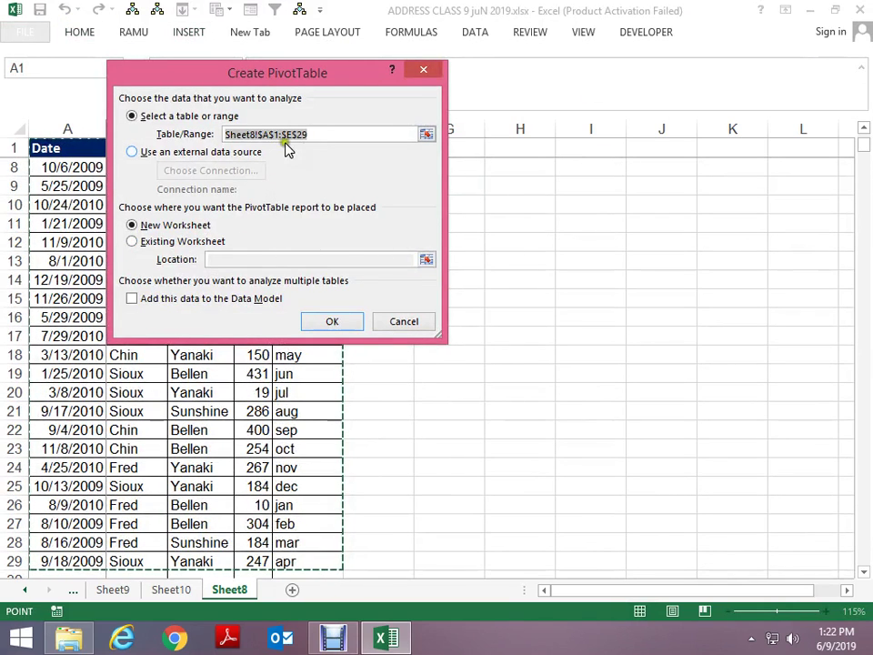
key("F3")
left_click(239, 166)
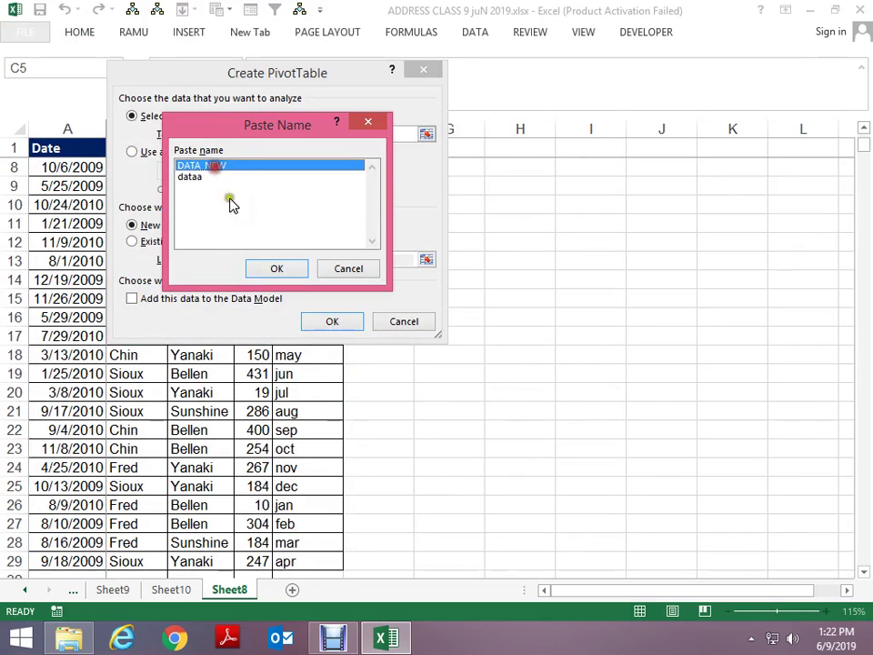
left_click(273, 270)
left_click(187, 241)
left_click(428, 261)
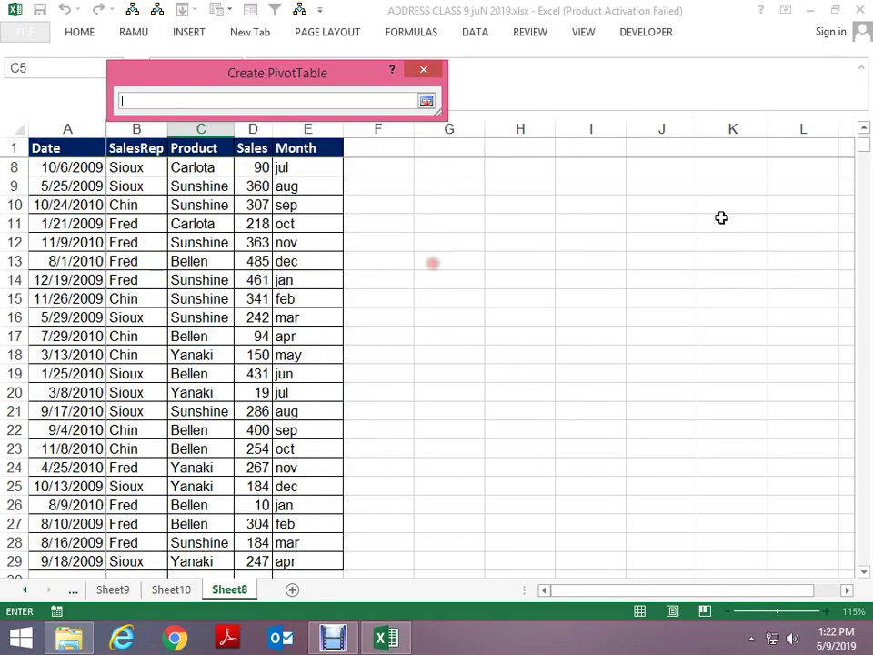
left_click(722, 223)
scroll(686, 255, "up", 2)
left_click(667, 228)
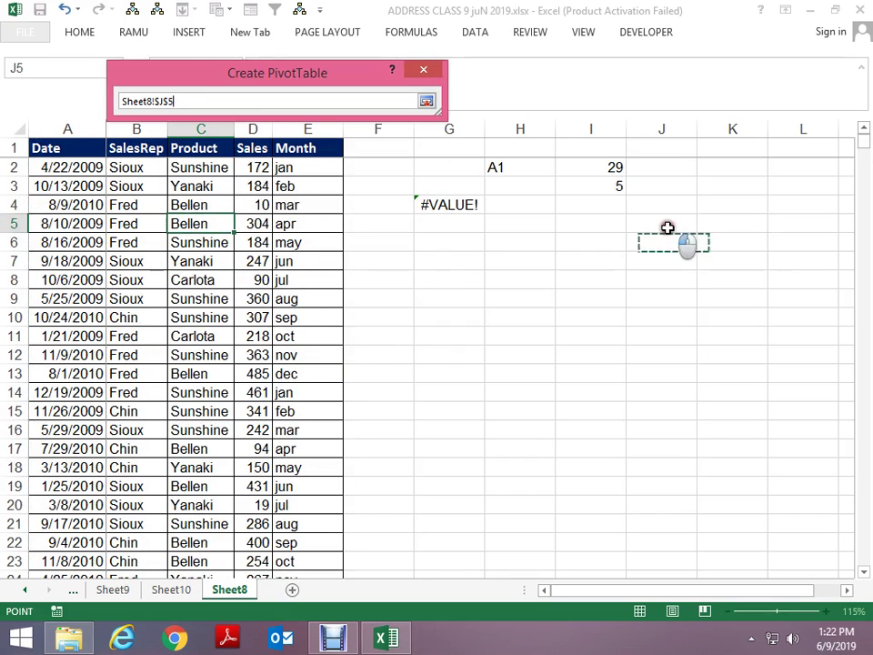
left_click(427, 101)
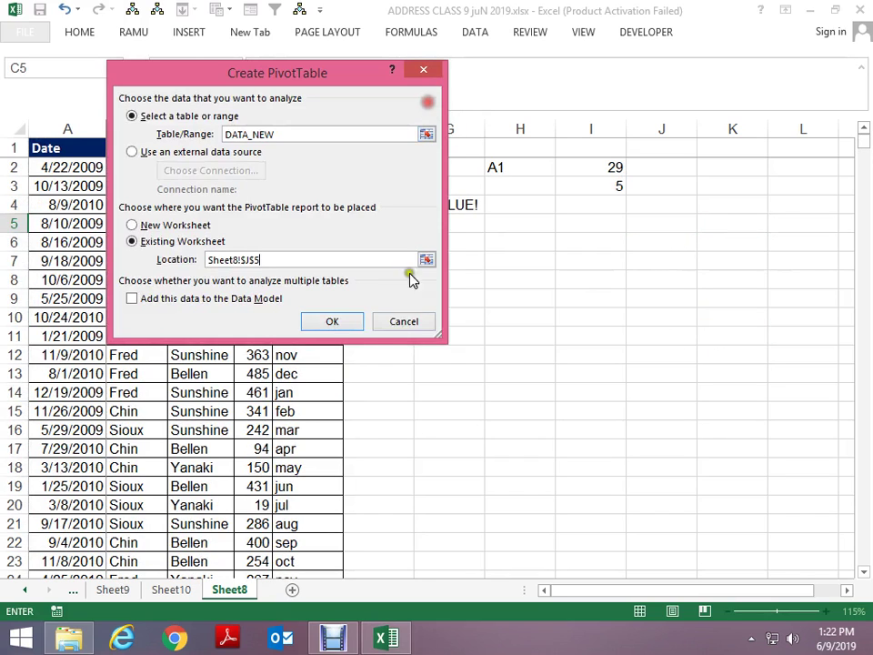
left_click(325, 320)
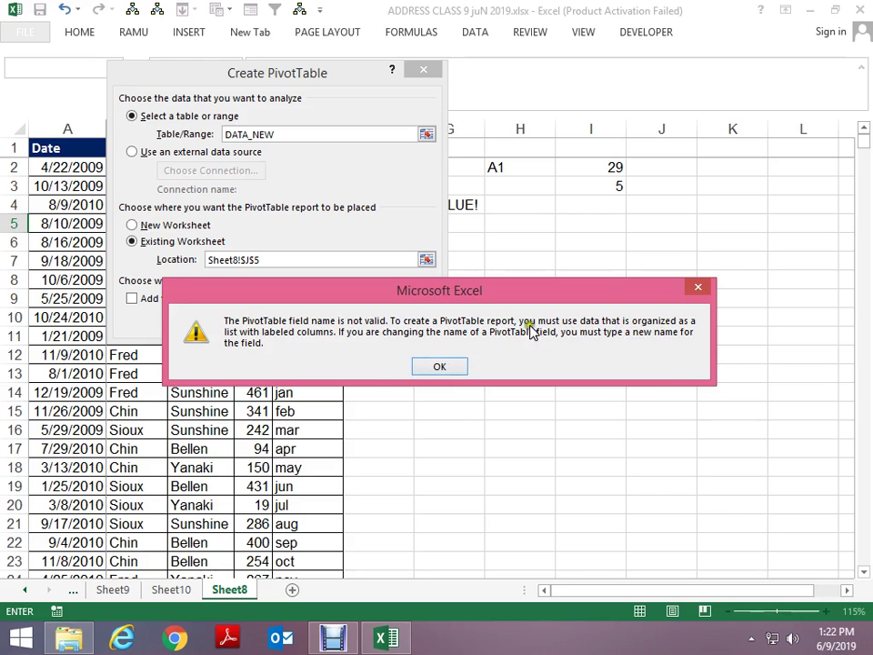
left_click(437, 368)
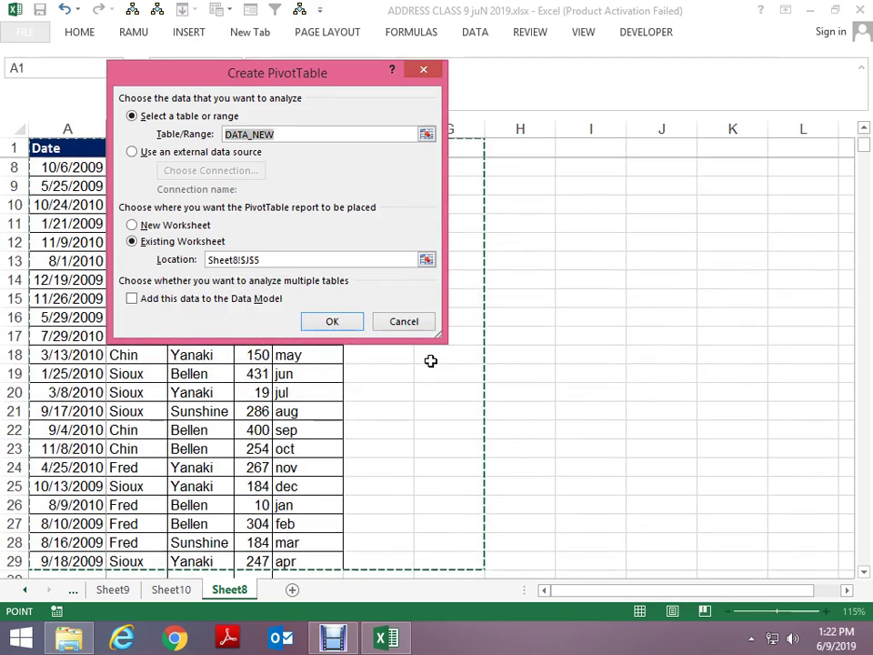
scroll(434, 381, "up", 2)
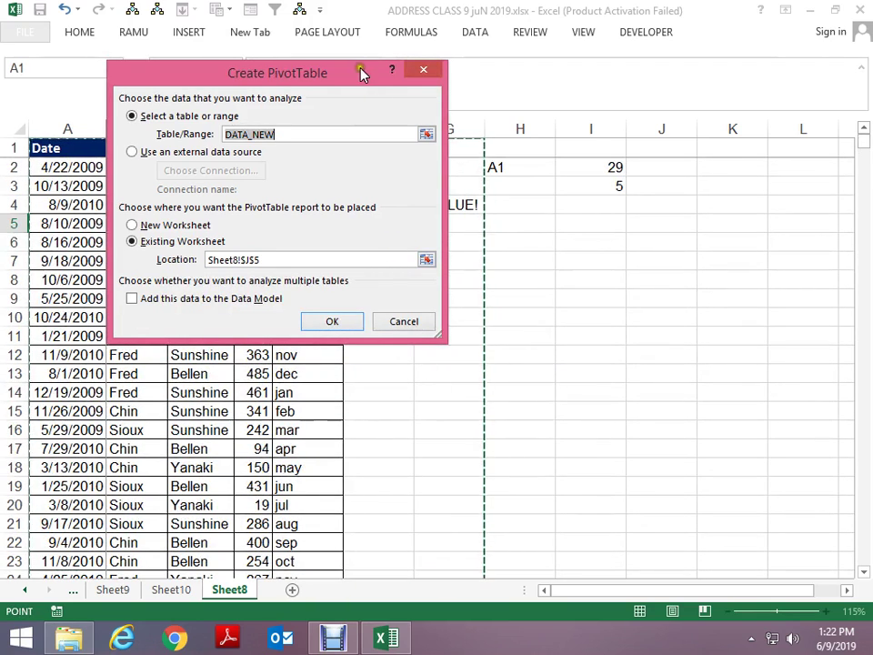
left_click_drag(360, 73, 359, 339)
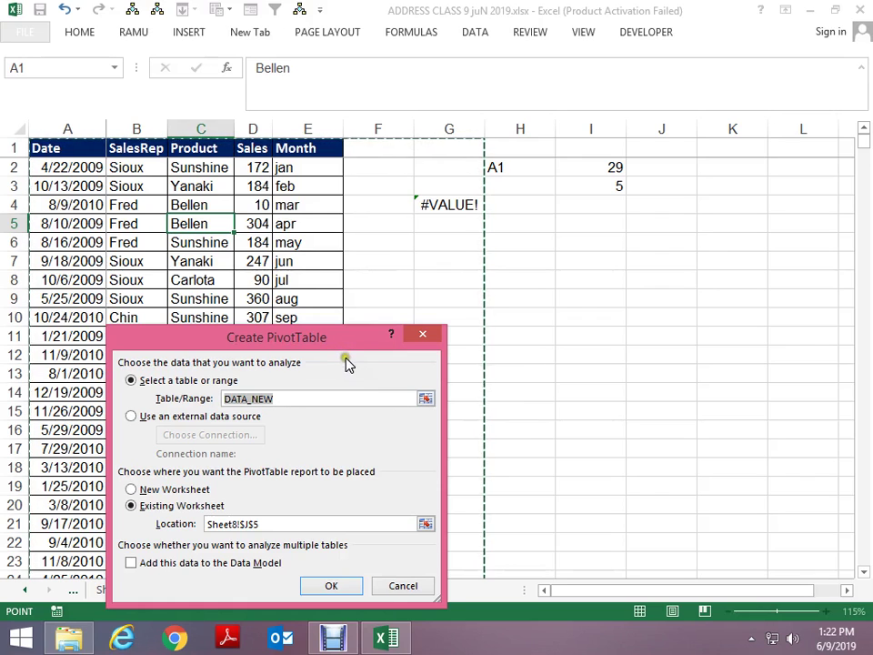
key("Escape")
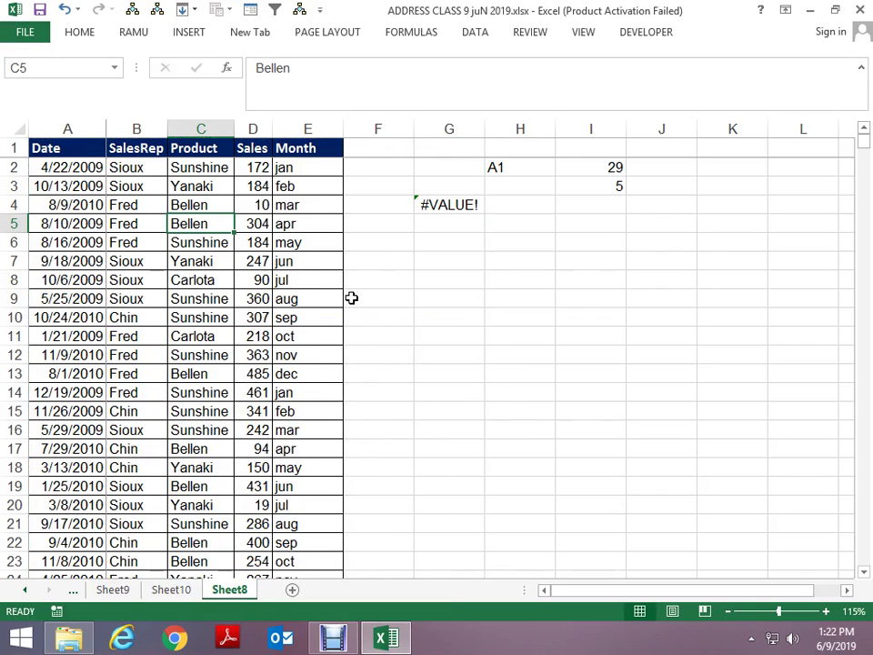
Step: Review the DATA_NEW definition in Name Manager and close it unchanged
key("ctrl+F3")
left_click(155, 291)
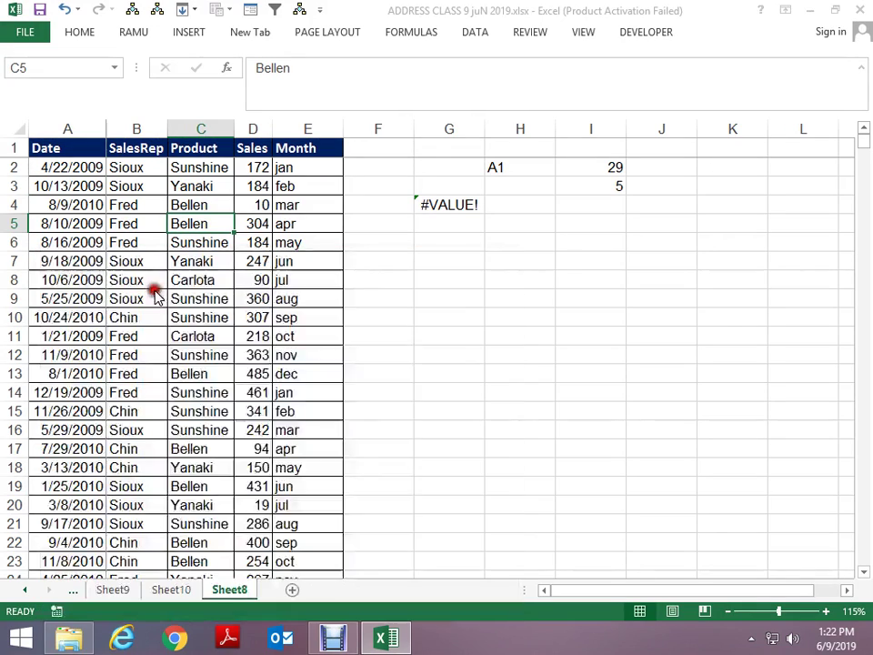
scroll(393, 494, "down", 1)
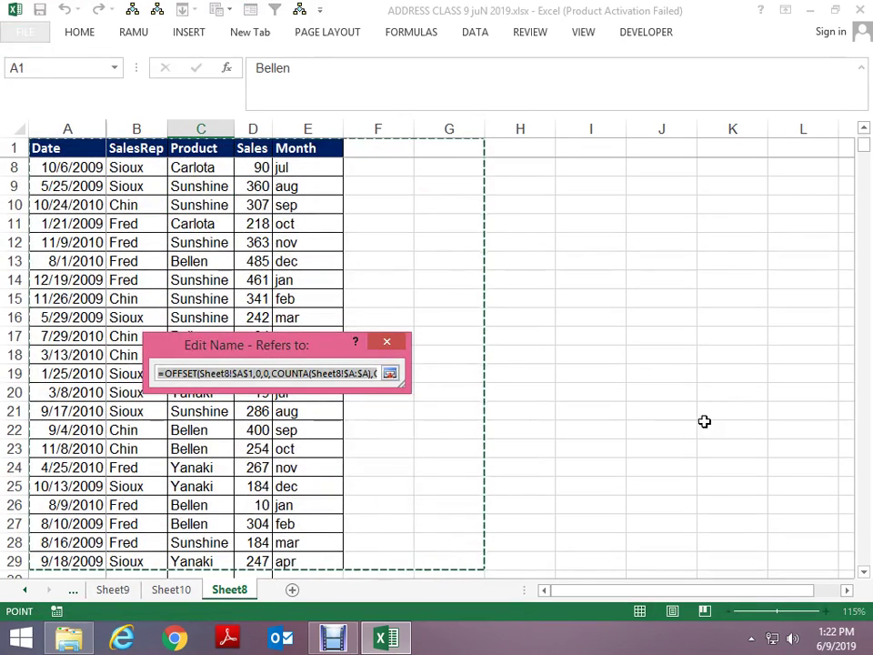
scroll(691, 420, "up", 2)
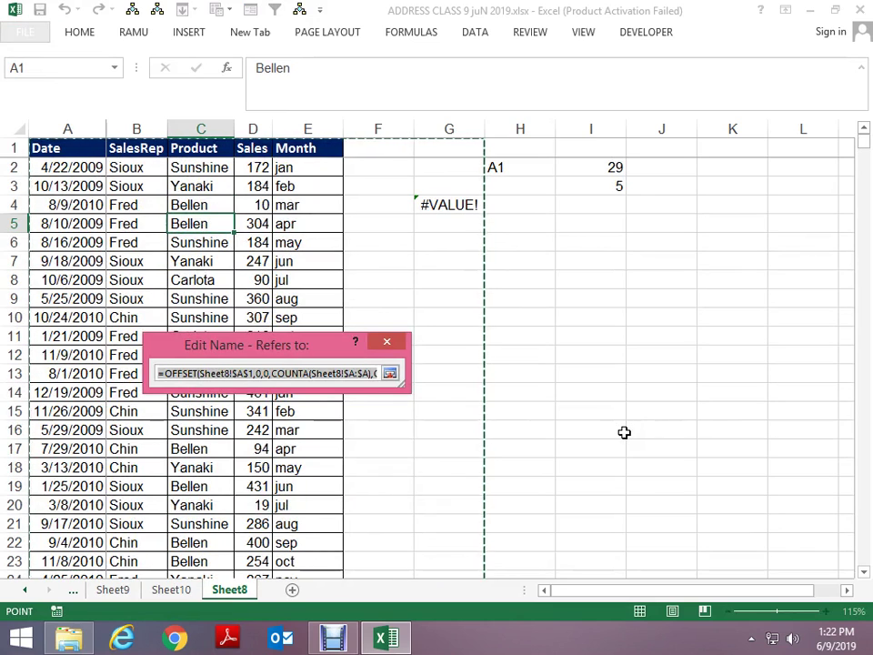
key("Return")
key("Return")
Step: Subtract 1 from the helper counts so I3 shows 4 columns and I2 shows 28 rows
key("Up")
key("Up")
key("Up")
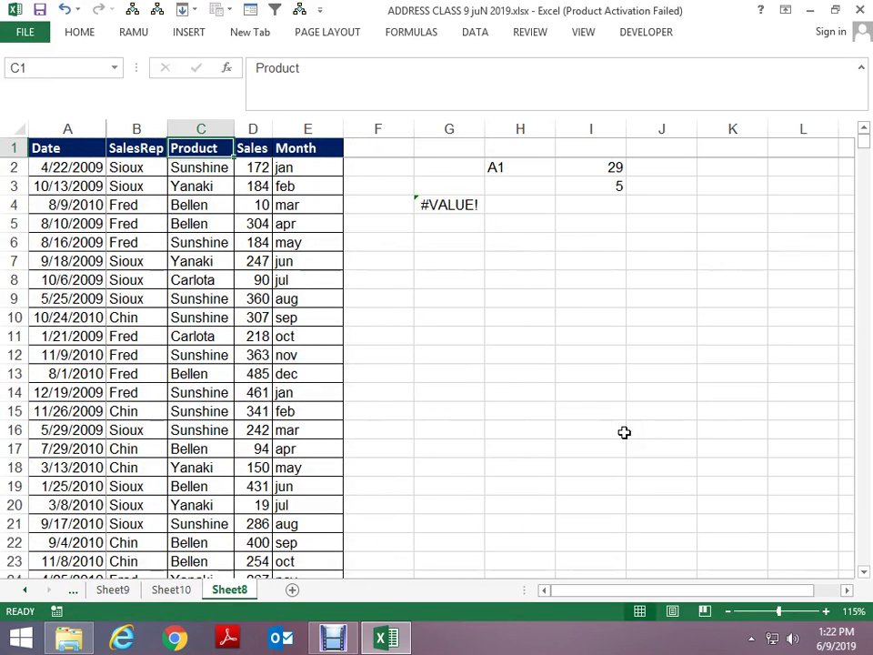
key("Right")
key("Right")
key("Right")
key("Right")
key("Right")
key("Right")
key("Down")
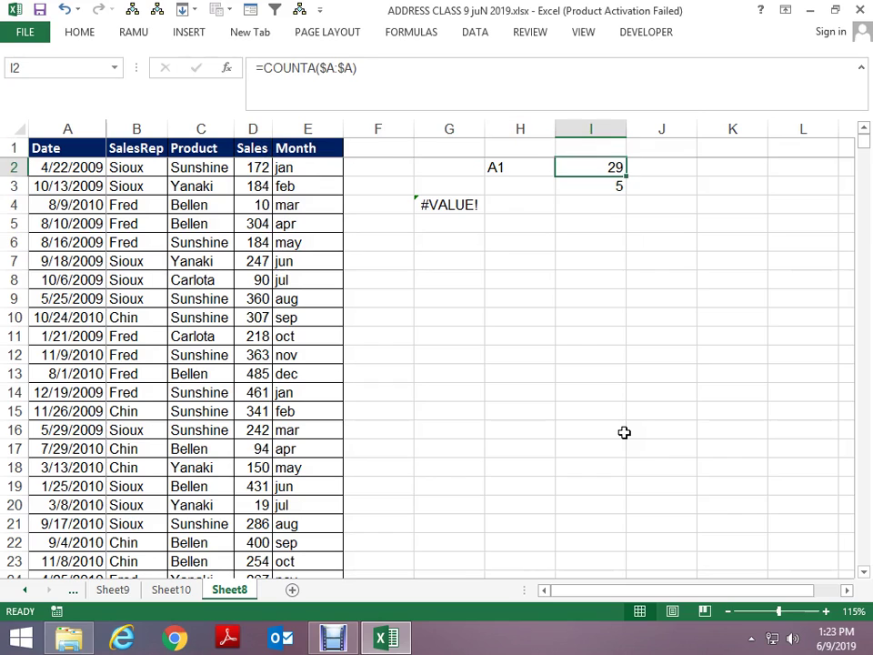
key("Down")
key("F2")
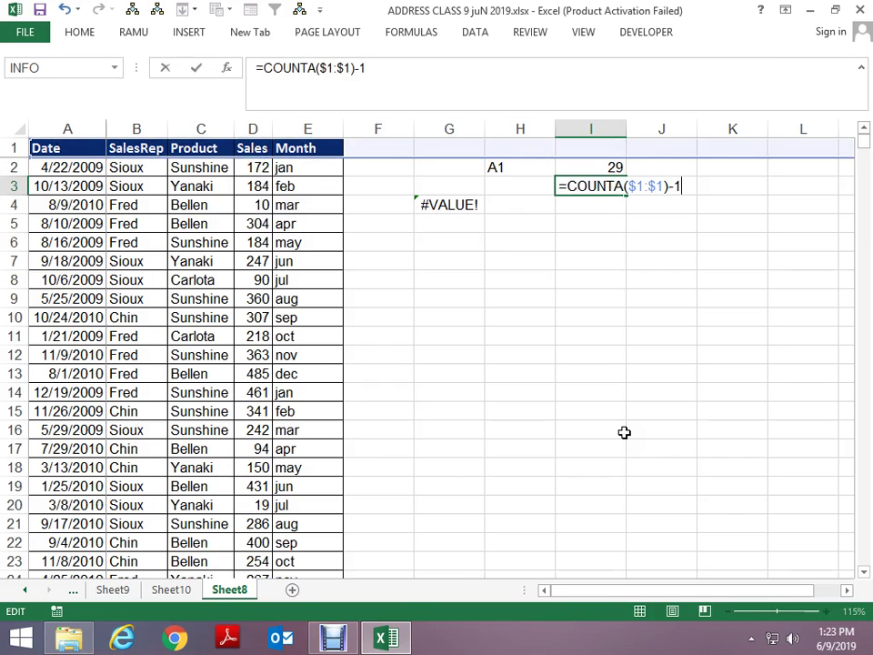
key("Return")
key("Up")
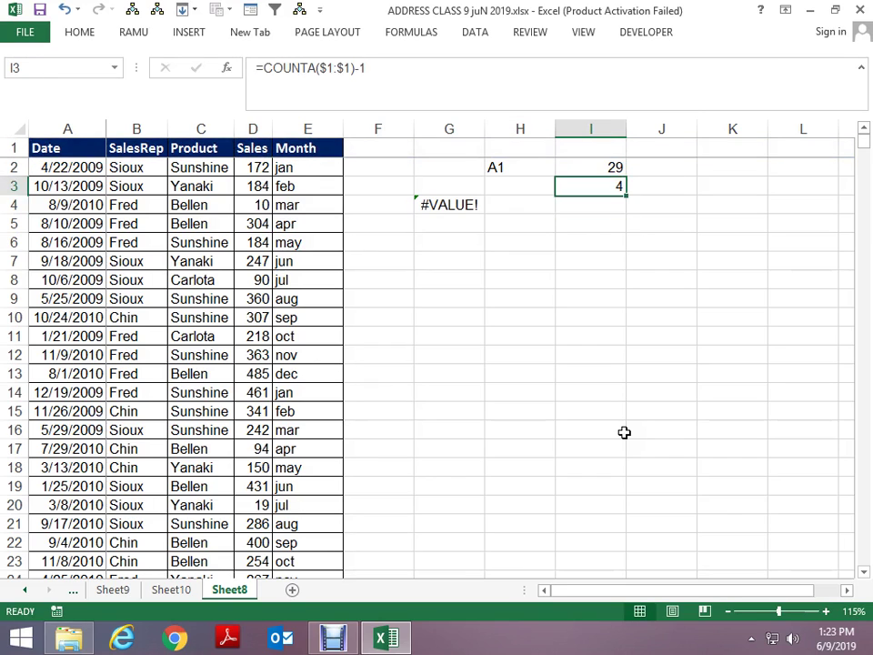
key("F2")
key("BackSpace")
type("1")
key("Return")
Step: Select the dates A2:A29 and the headers SalesRep to Month to verify the counts
key("Left")
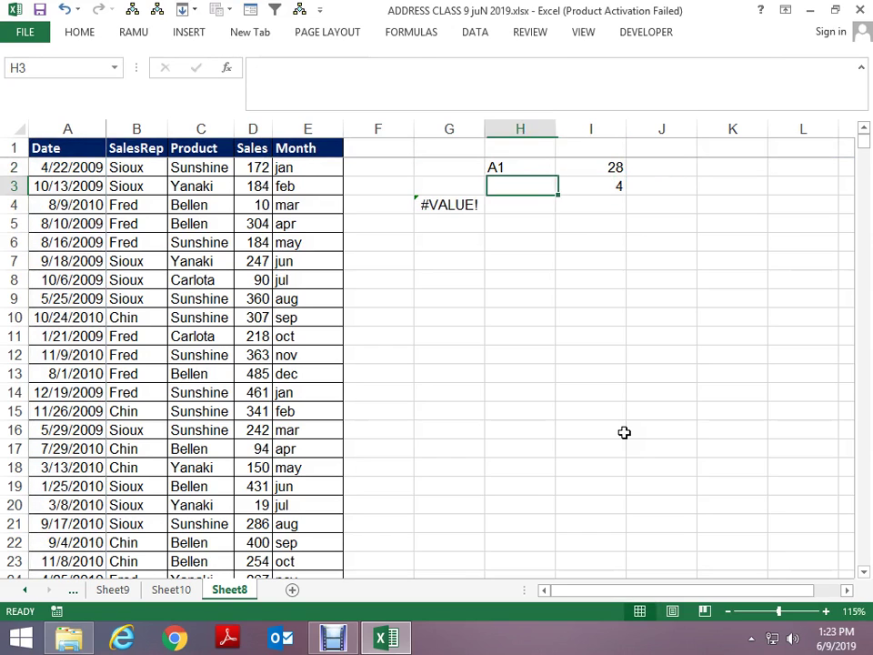
key("Home")
key("Up")
key("ctrl+shift+Down")
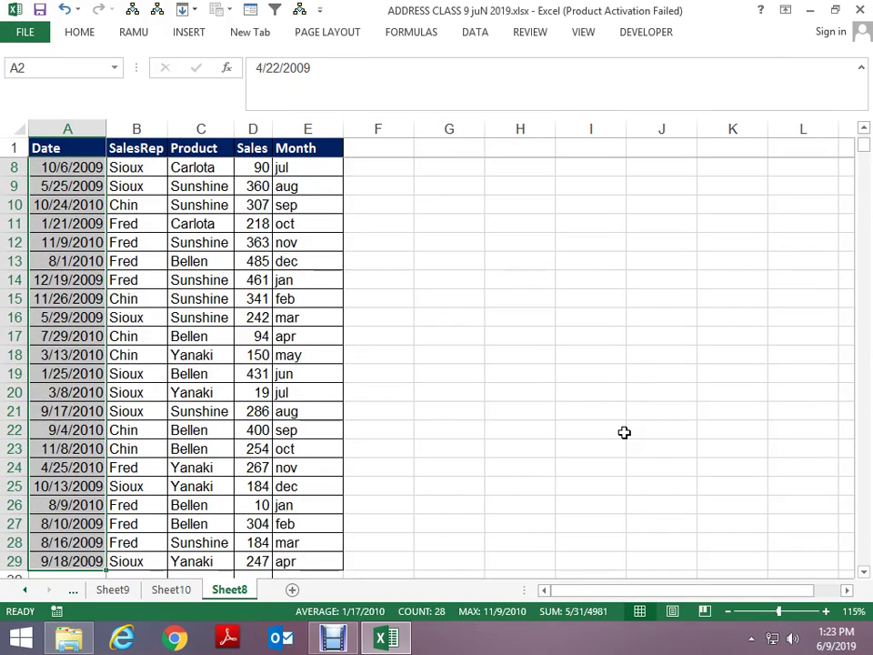
key("Up")
key("Right")
key("ctrl+shift+Right")
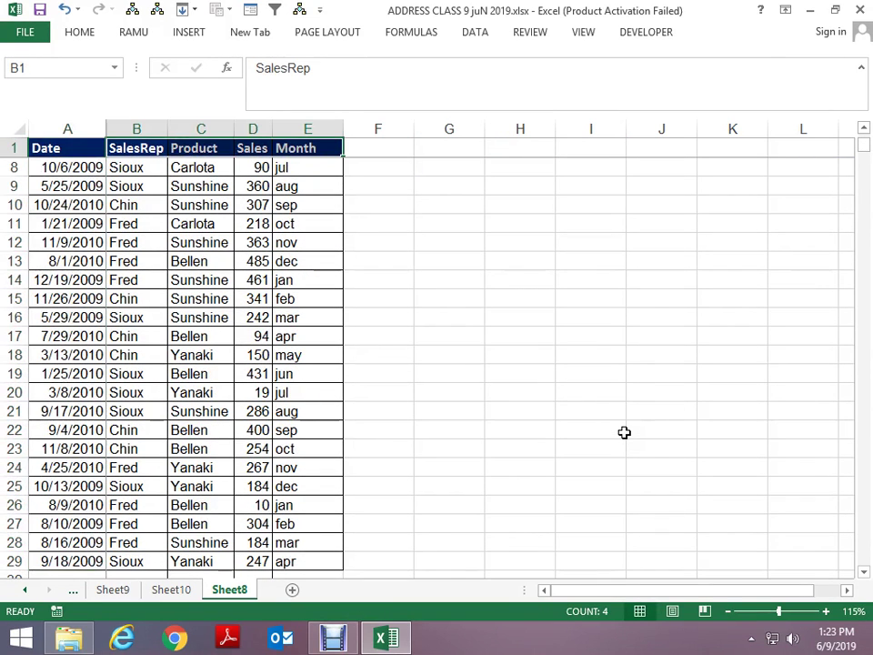
Step: Recheck the row-count formula in I2 and the column-count formula in I3
key("Tab")
key("Tab")
key("Tab")
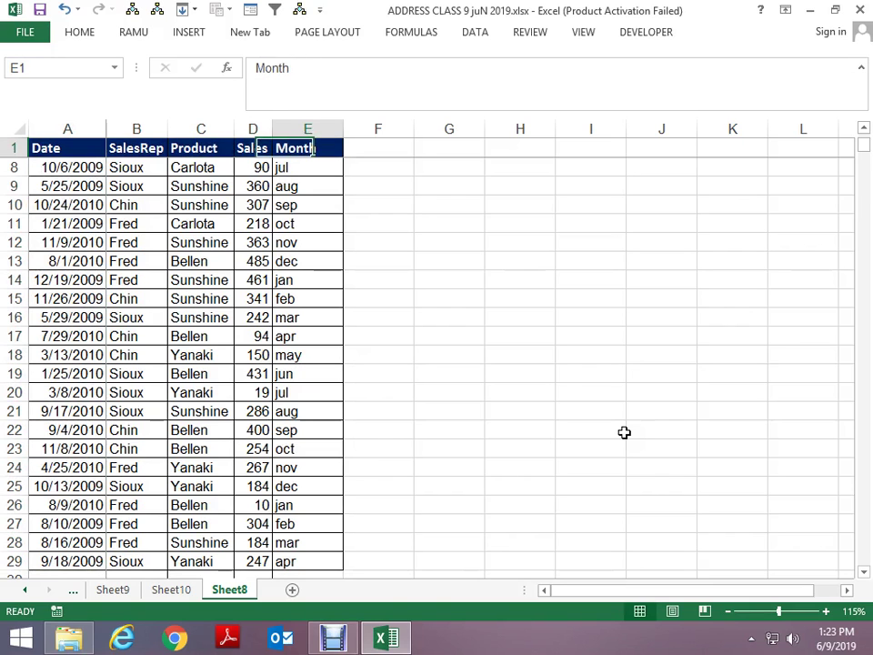
key("Right")
key("Right")
key("Right")
key("Down")
key("Down")
key("Right")
key("Down")
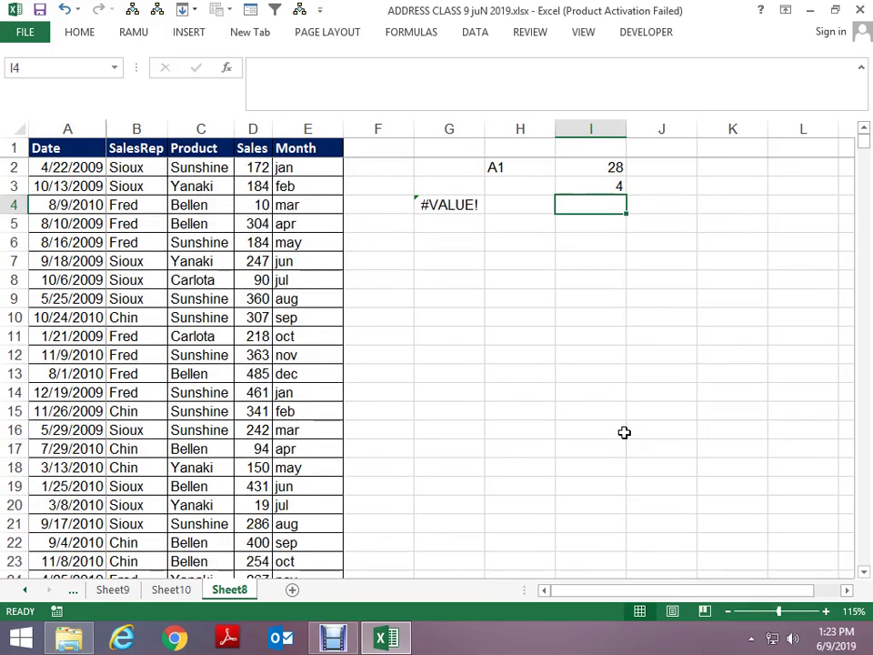
key("Right")
key("Left")
key("Up")
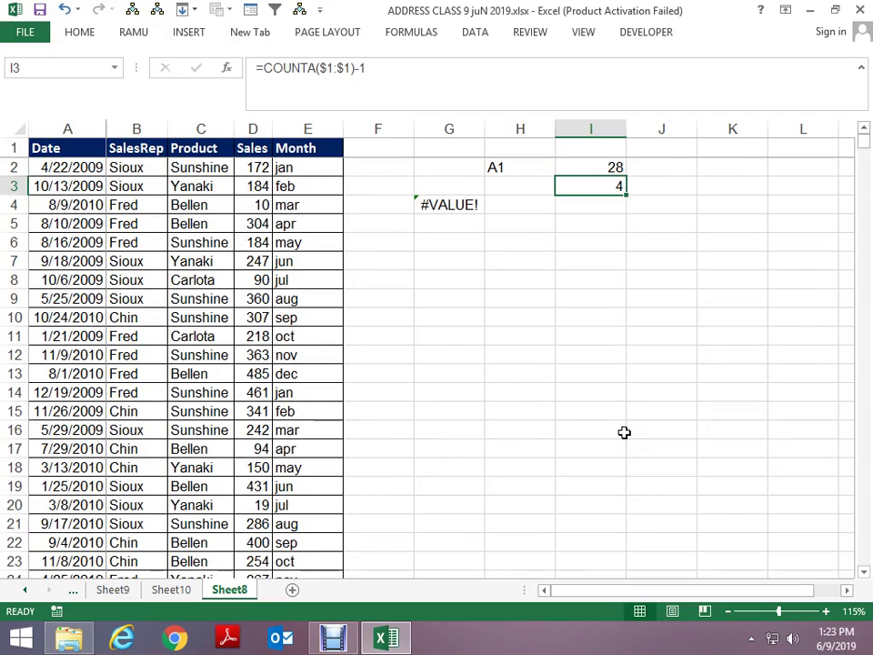
key("Left")
key("Left")
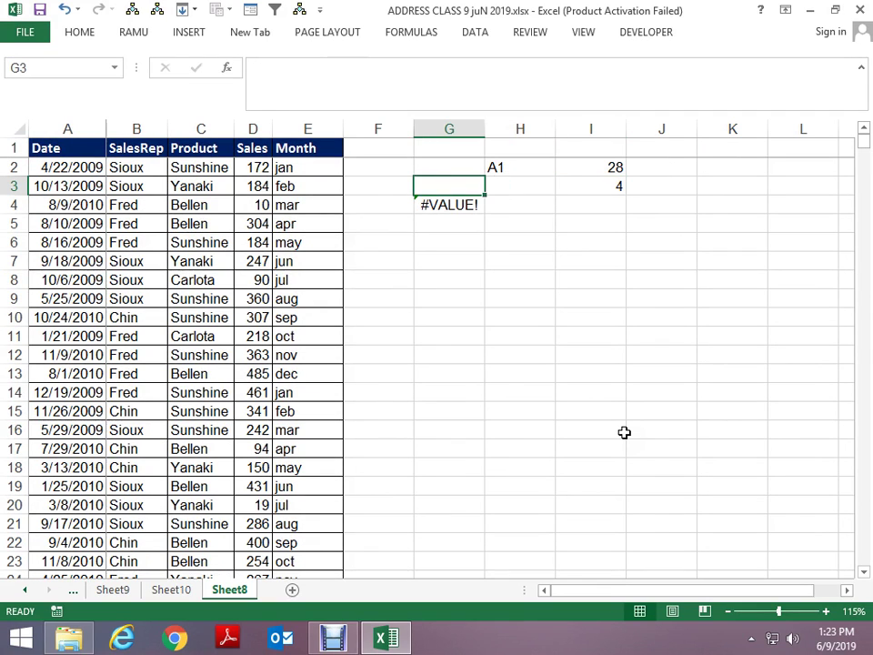
key("Up")
key("Up")
key("Down")
key("Right")
key("Right")
key("Down")
key("Right")
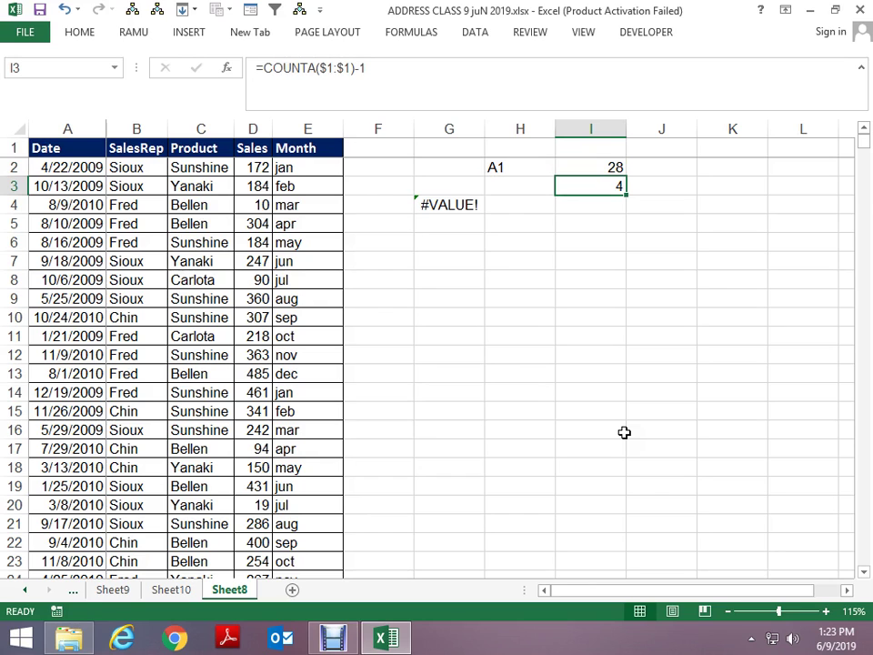
Step: Change G4's formula to =OFFSET($A$1,0,0,COUNTA($A:$A)-1,COUNTA(1:1)-1)
left_click(459, 204)
key("F2")
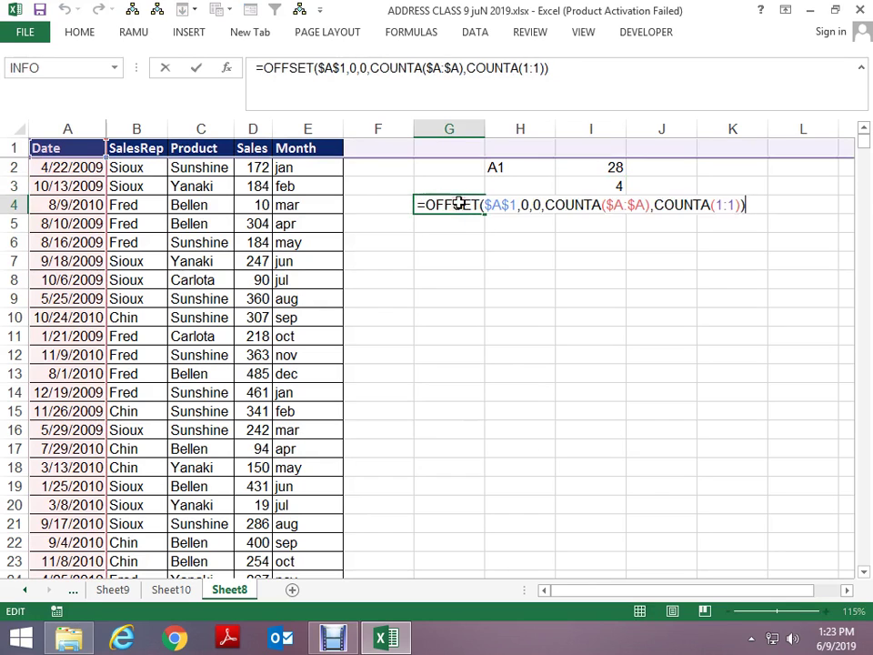
type("*")
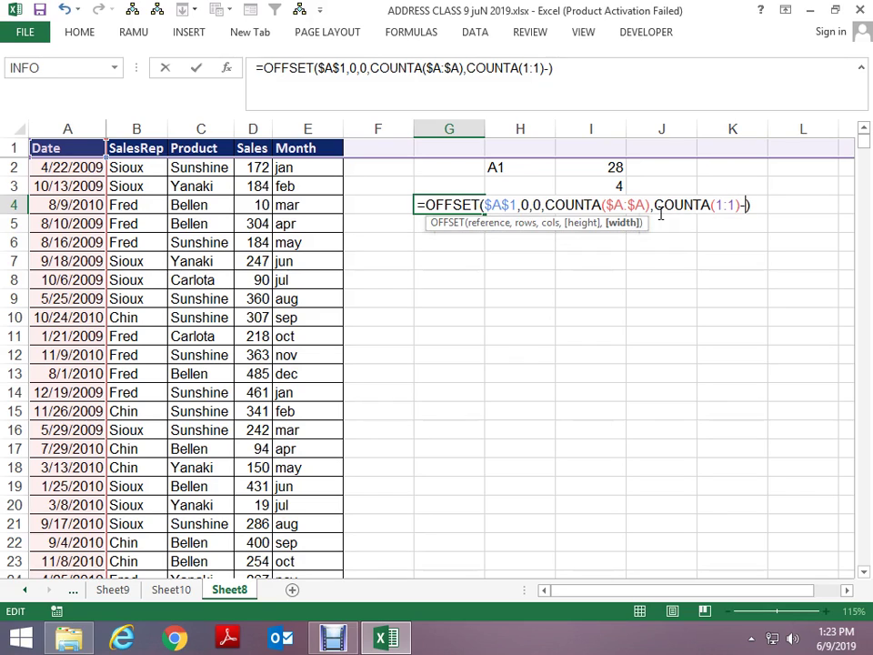
key("Right")
key("Left")
key("Left")
key("Left")
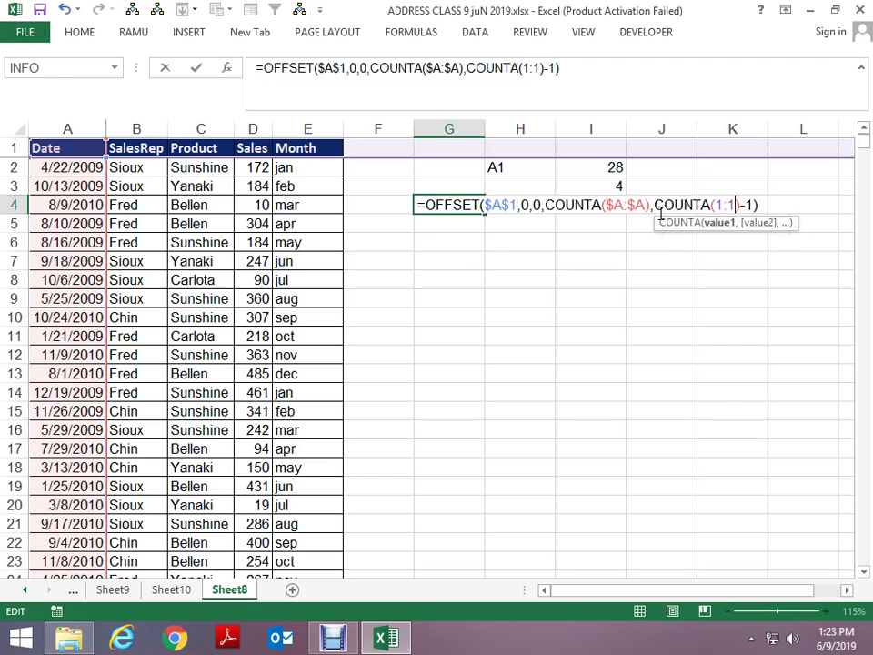
key("Left")
key("Left")
key("Left")
key("Right")
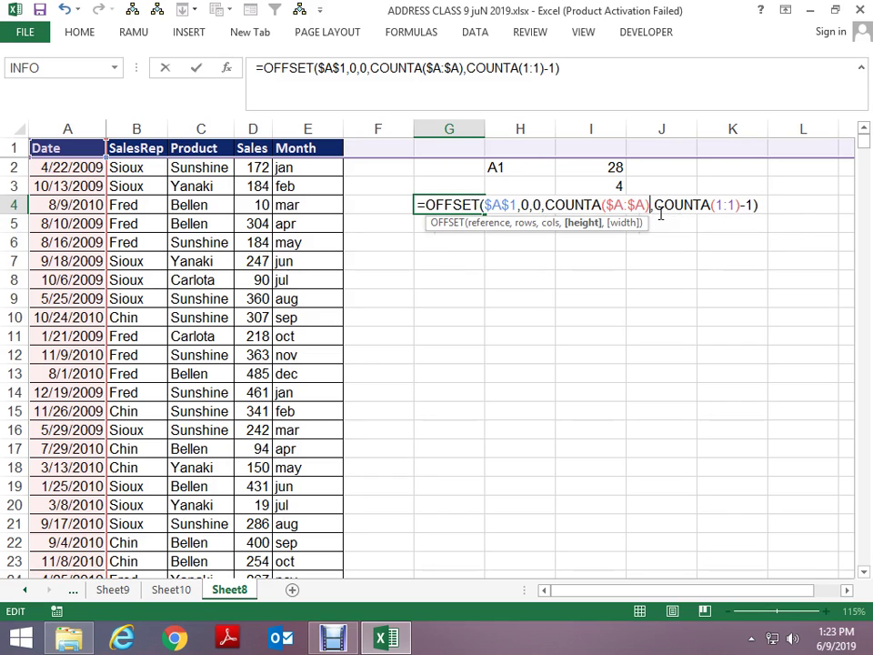
type("-1")
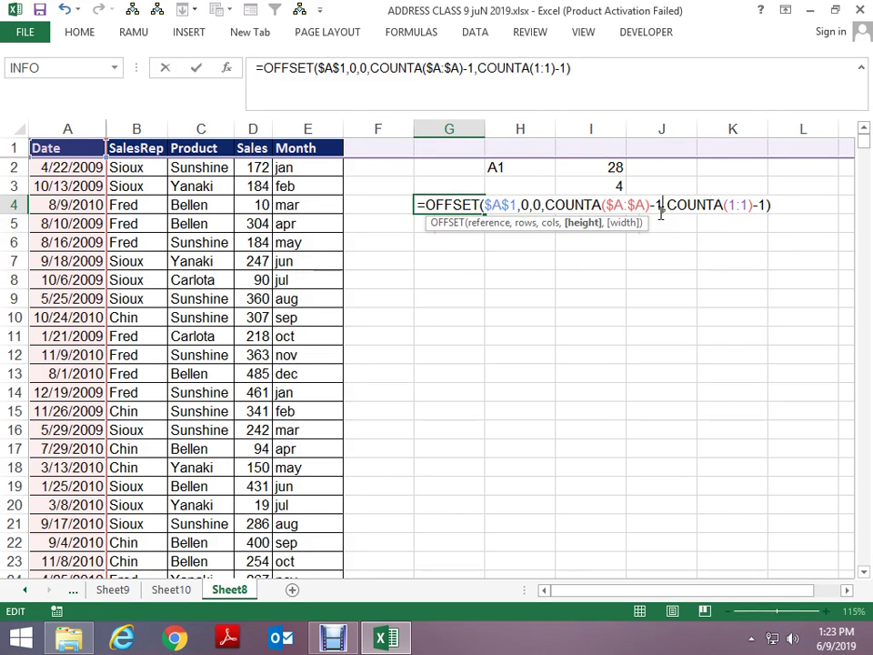
key("Return")
Step: Copy G4's corrected formula text and bring up the Name Manager with Ctrl+F3
key("Up")
key("F2")
key("shift+Home")
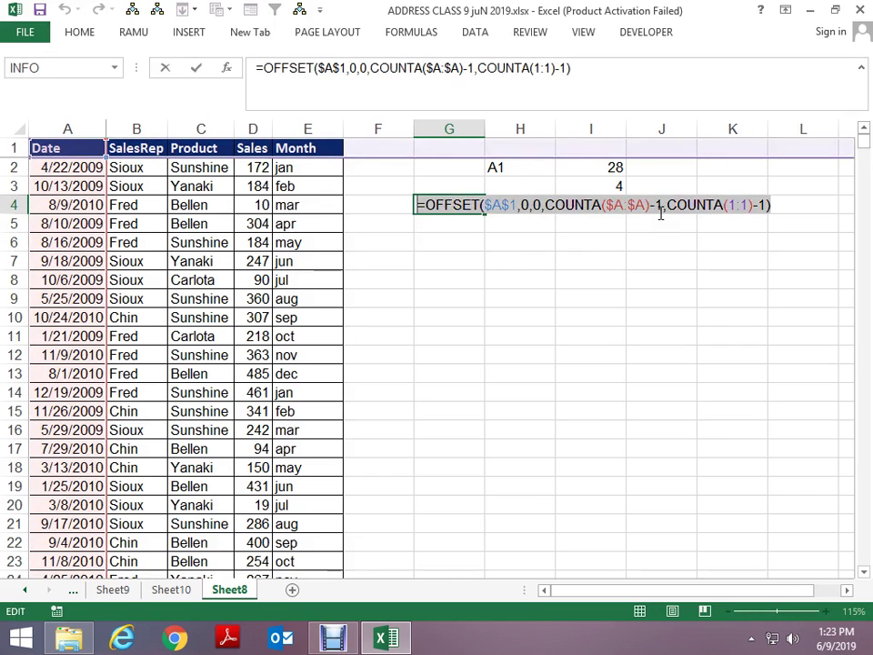
key("Escape")
key("ctrl+F3")
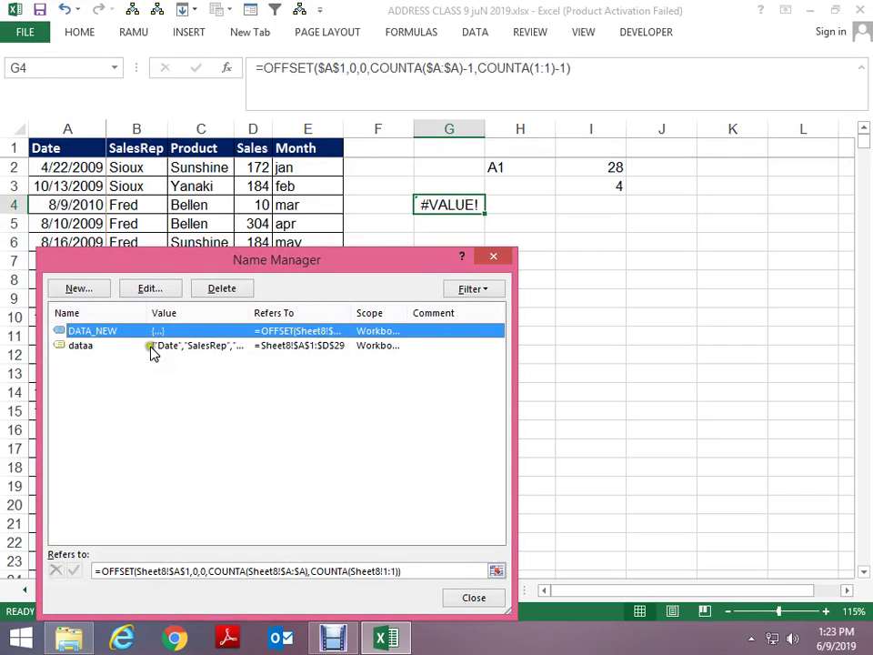
Step: Replace DATA_NEW's Refers to with the pasted OFFSET formula subtracting one from both counts
left_click(150, 289)
left_click(312, 494)
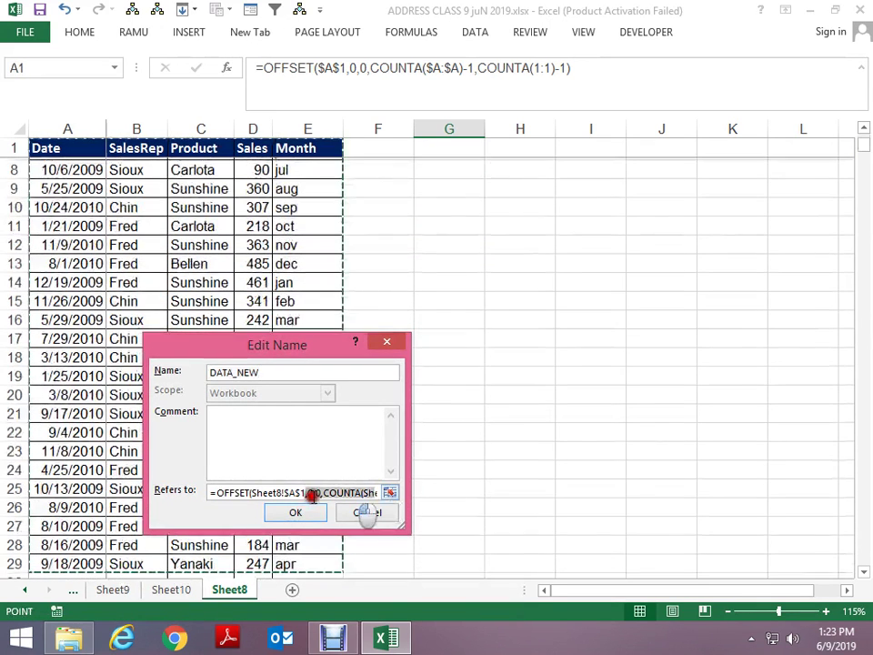
key("F2")
key("Right")
key("Right")
key("Right")
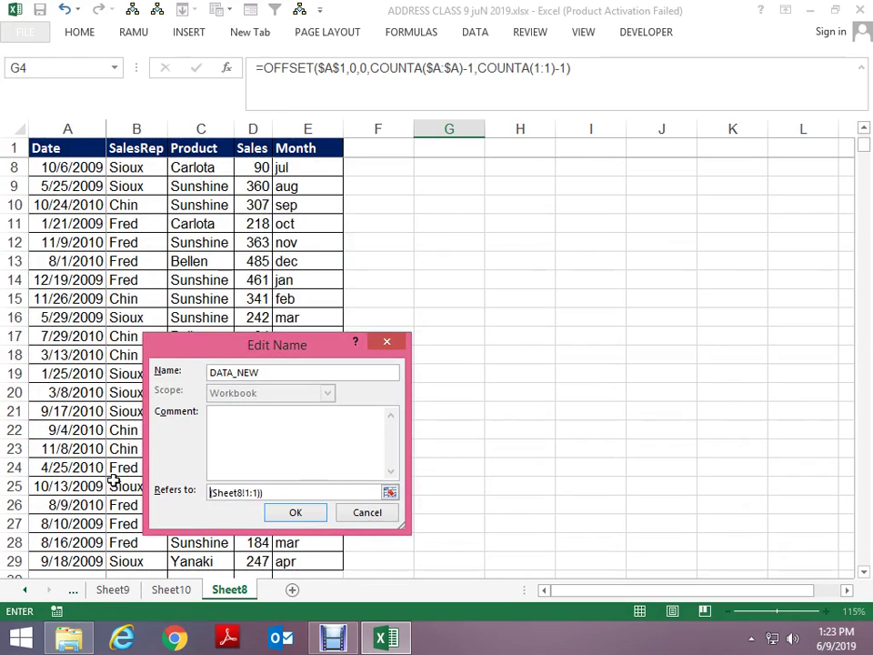
key("ctrl+v")
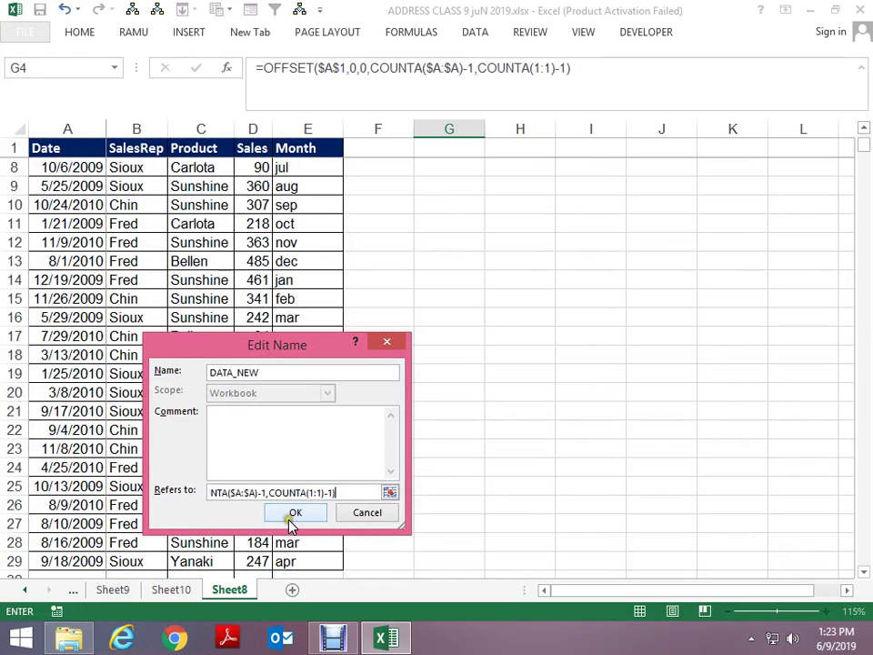
left_click(293, 515)
left_click(474, 599)
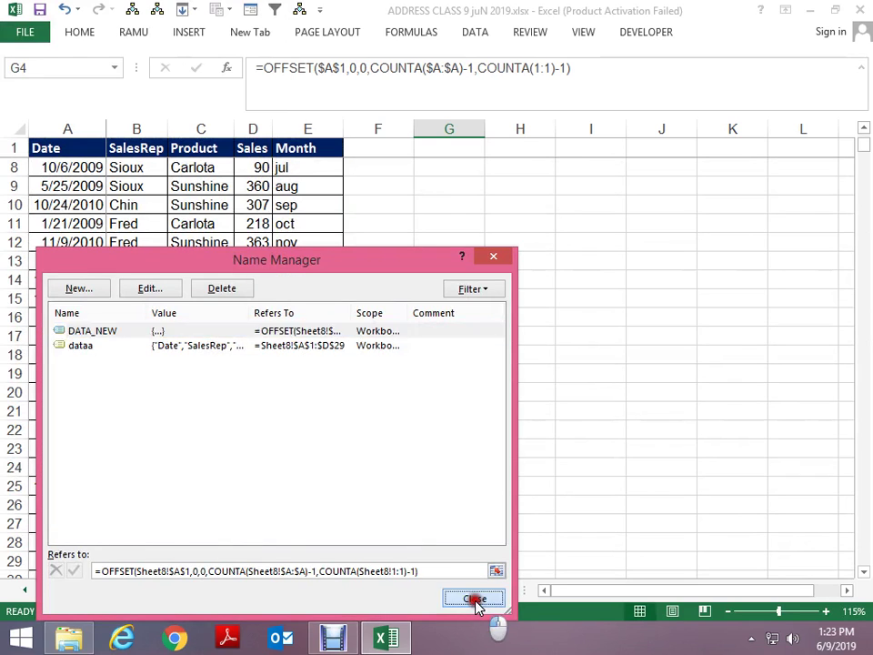
left_click(332, 227)
Step: Start a new PivotTable using the named range DATA_NEW as its source
key("alt")
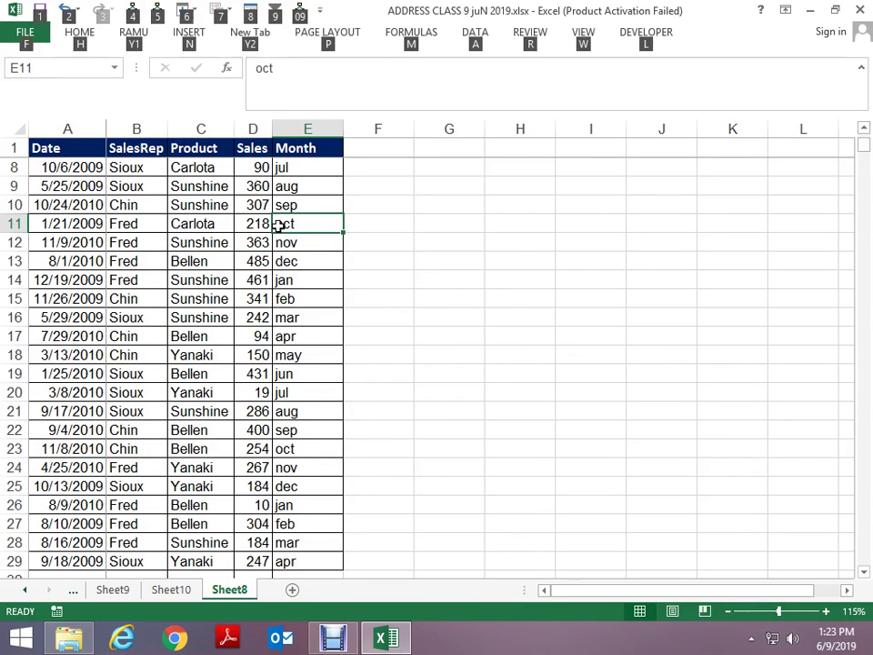
key("n")
key("v")
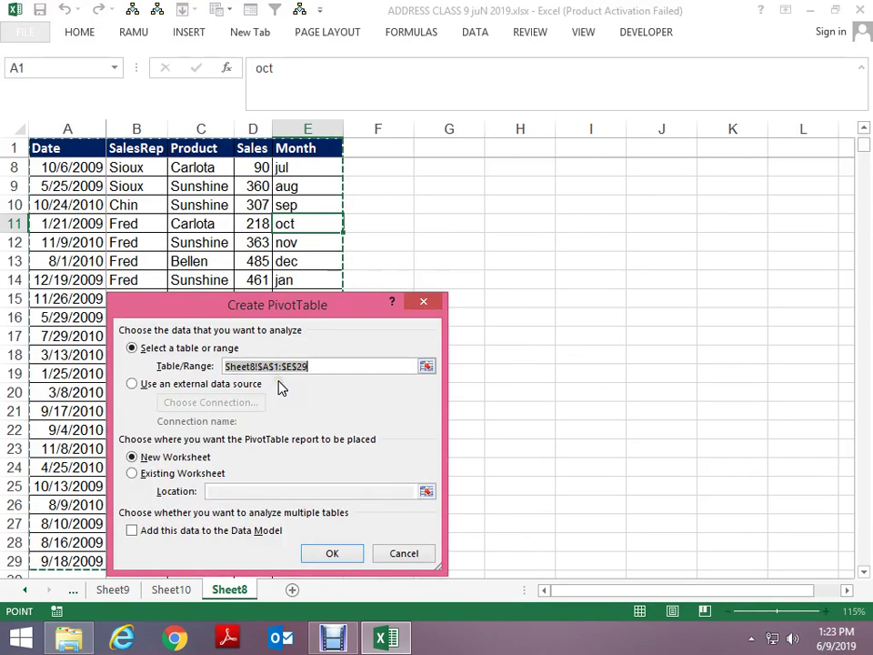
key("F3")
left_click(212, 399)
left_click(282, 501)
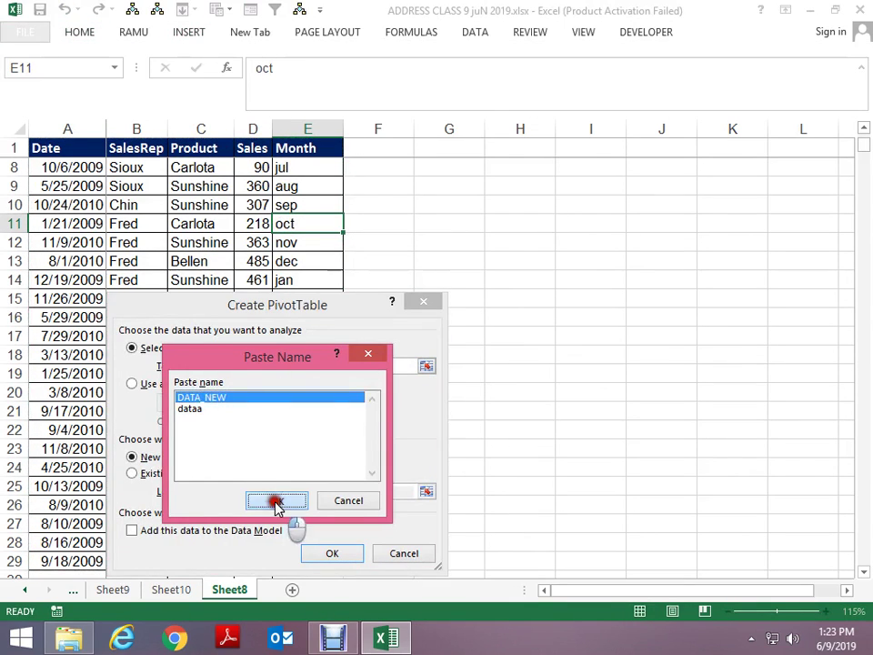
Step: Place the PivotTable on the existing worksheet at cell I5 and create it
left_click(189, 473)
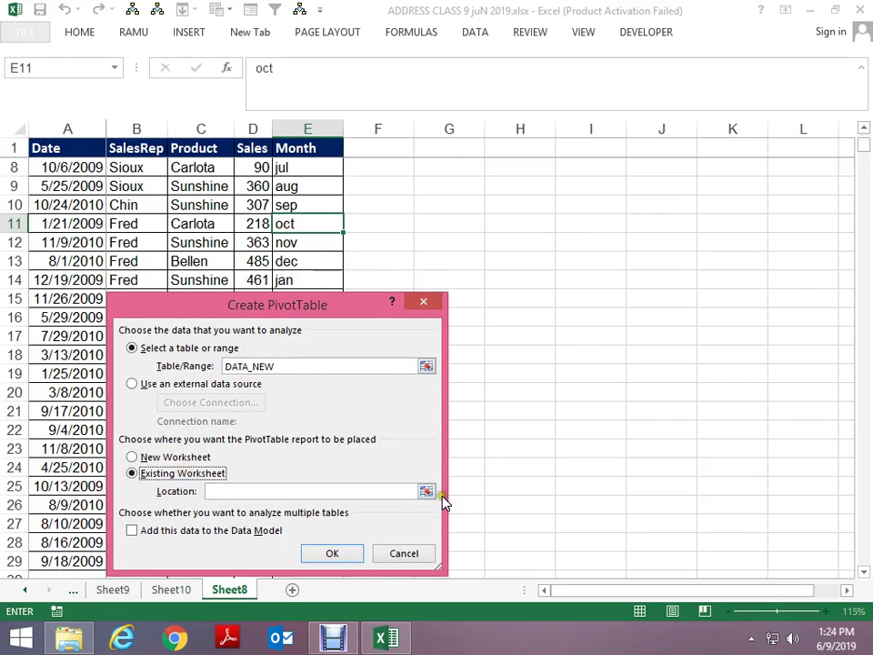
left_click(427, 491)
scroll(668, 375, "up", 2)
left_click(593, 224)
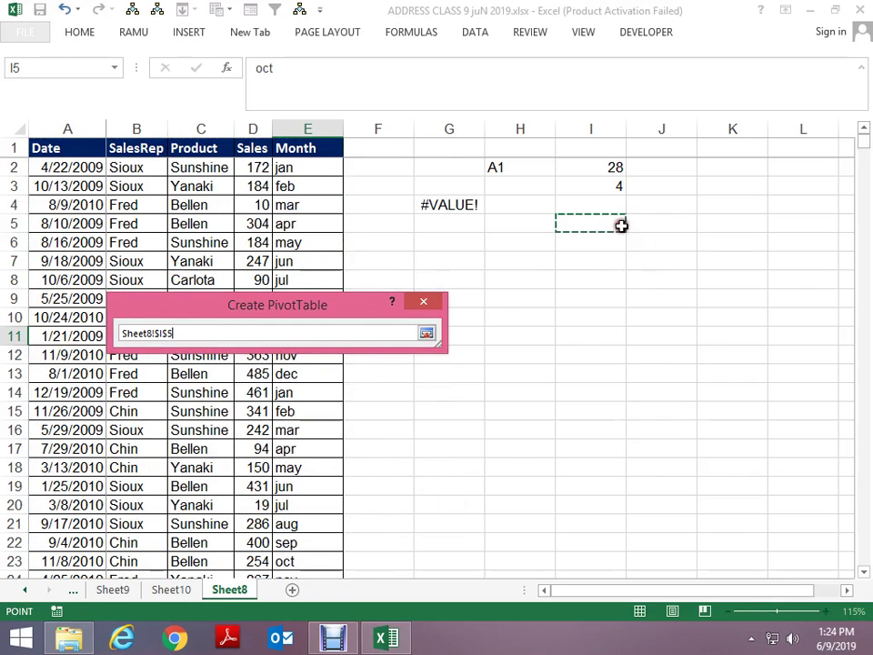
left_click(427, 333)
left_click(316, 498)
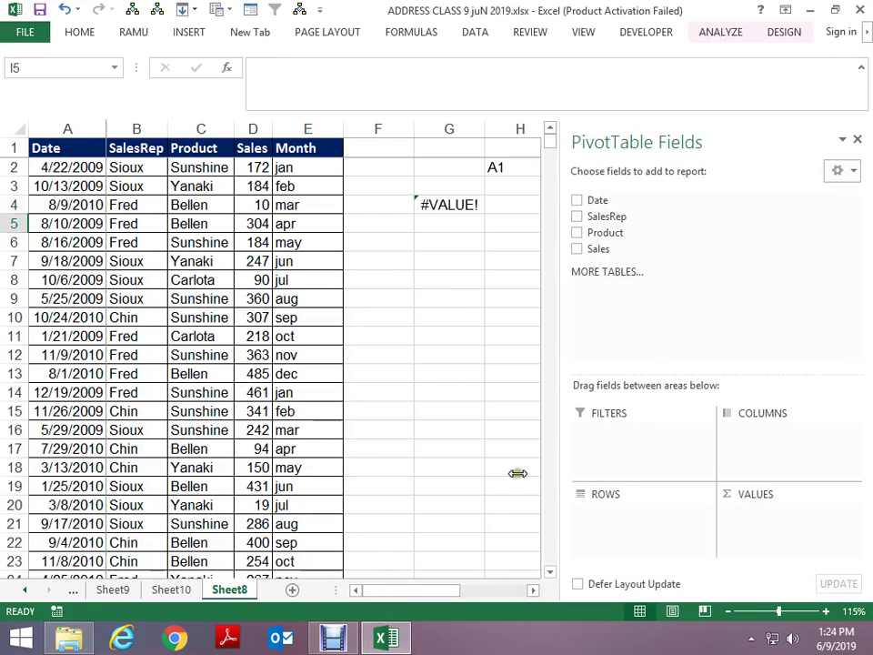
left_click(514, 198)
key("Right")
key("Right")
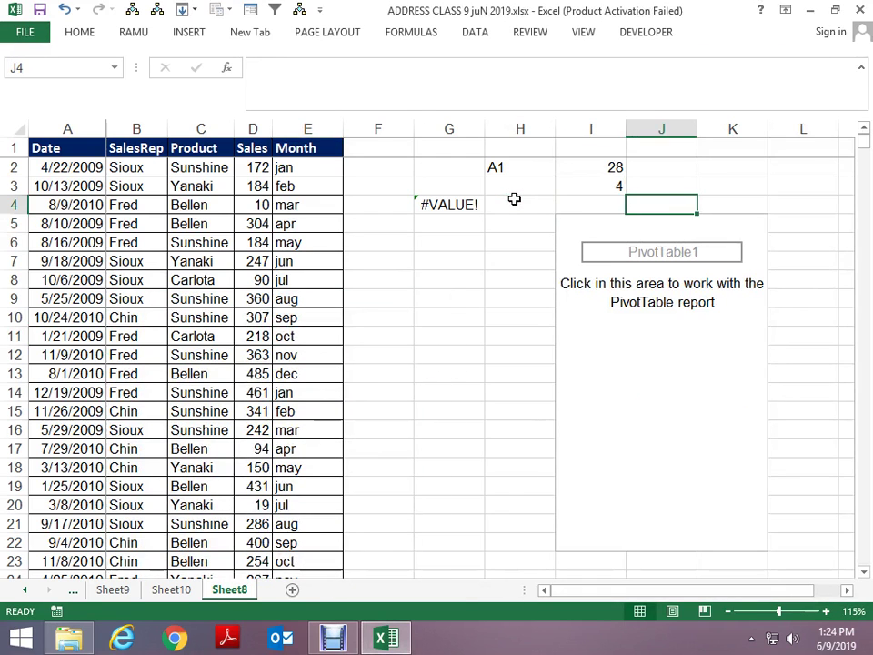
key("Down")
key("Down")
key("Down")
Step: Count SalesRep entries in the pivot values and move helper cells G2:I4 to T2
left_click(577, 217)
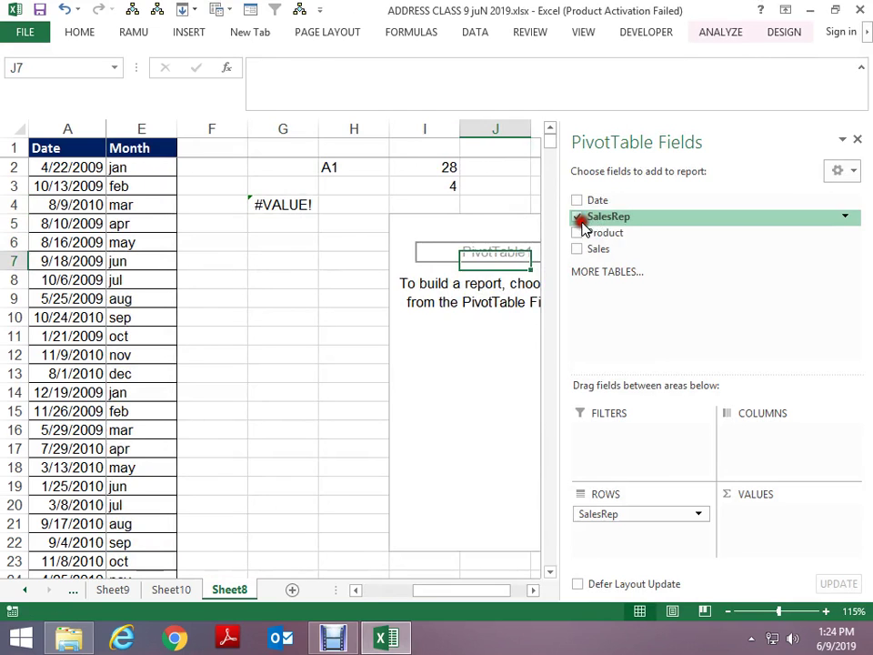
left_click_drag(610, 219, 788, 545)
left_click(473, 189)
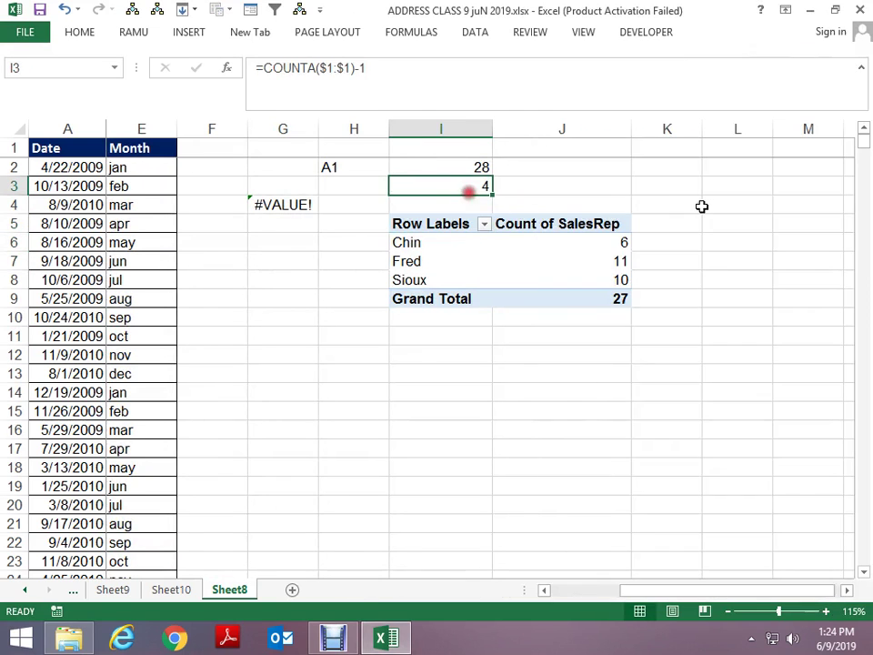
key("Up")
key("Left")
key("Left")
key("shift+Down")
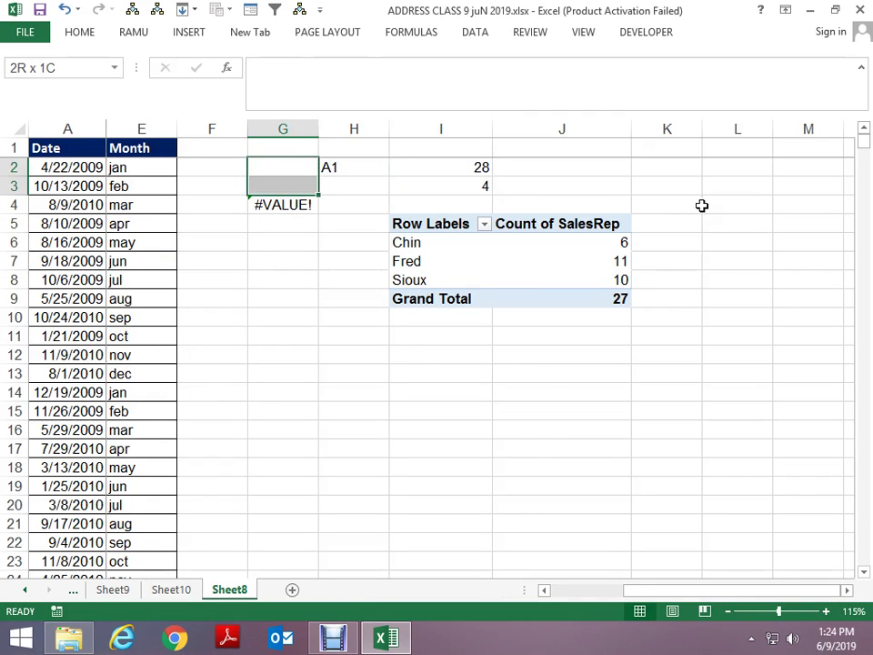
key("shift+Down")
key("shift+Right")
key("shift+Right")
key("ctrl+c")
key("Right")
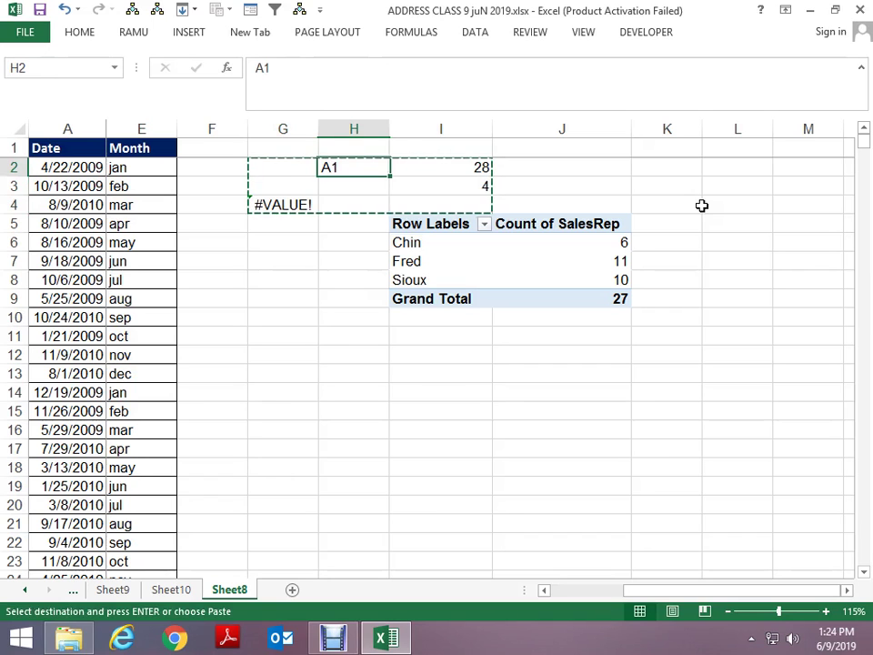
key("Right")
key("Right")
key("Right")
key("Right")
key("Right")
key("Right")
key("Return")
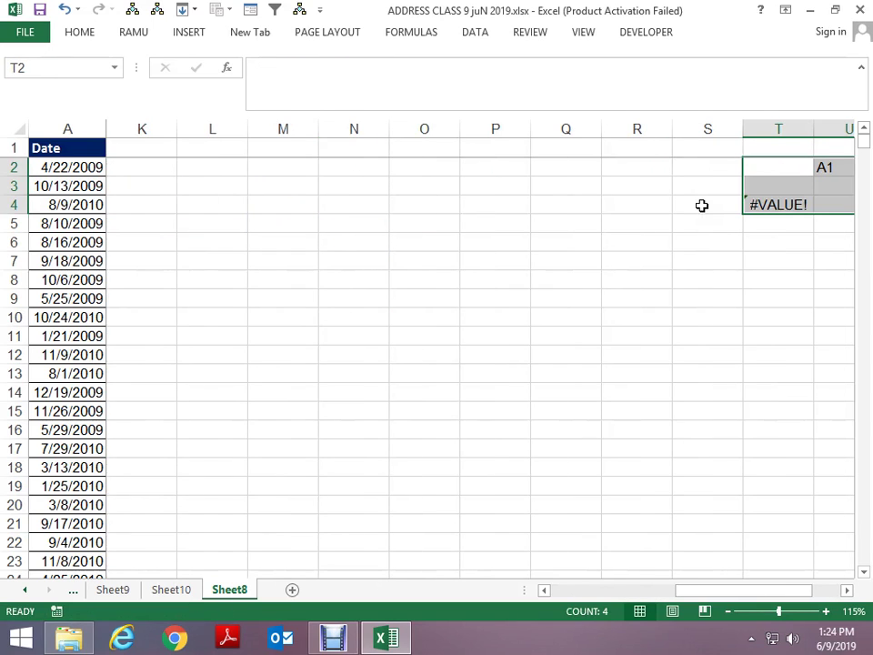
key("Home")
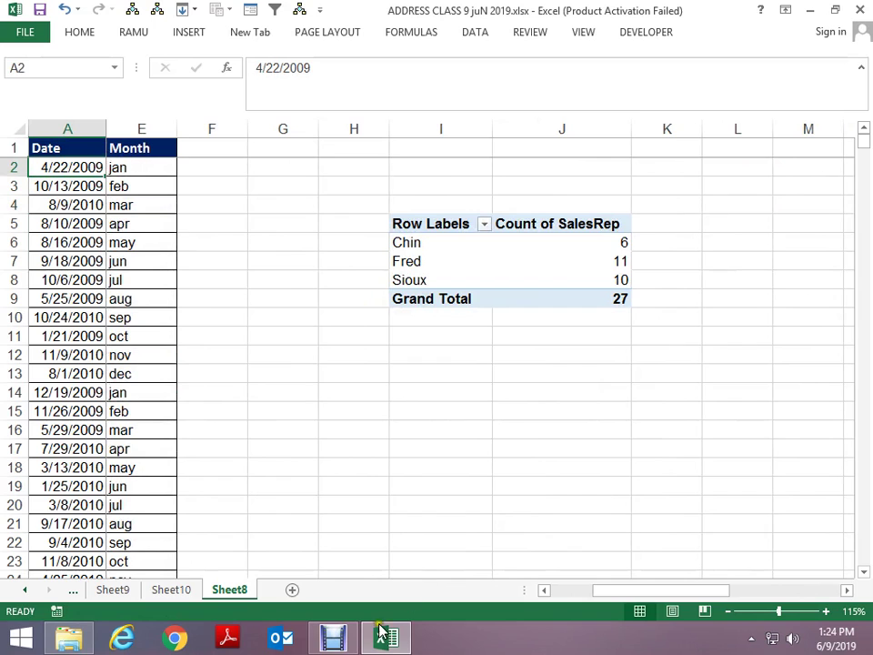
Step: Refresh the PivotTable so the SalesRep counts total 27
left_click(335, 637)
key("alt+Tab")
right_click(495, 270)
left_click(541, 345)
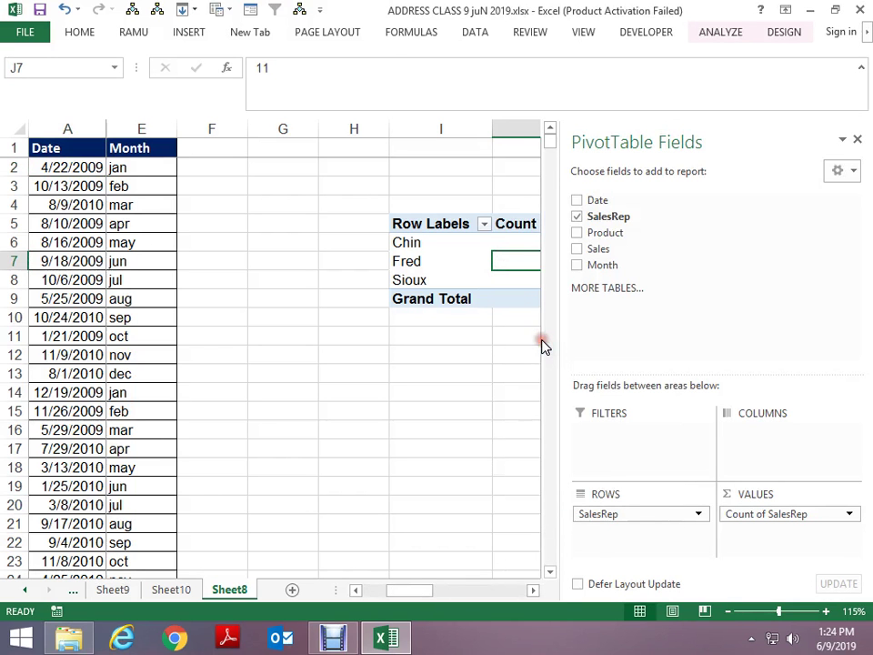
Step: Unhide columns B–D and clear the Month entries in column E
key("Home")
key("ctrl+Home")
key("ctrl+z")
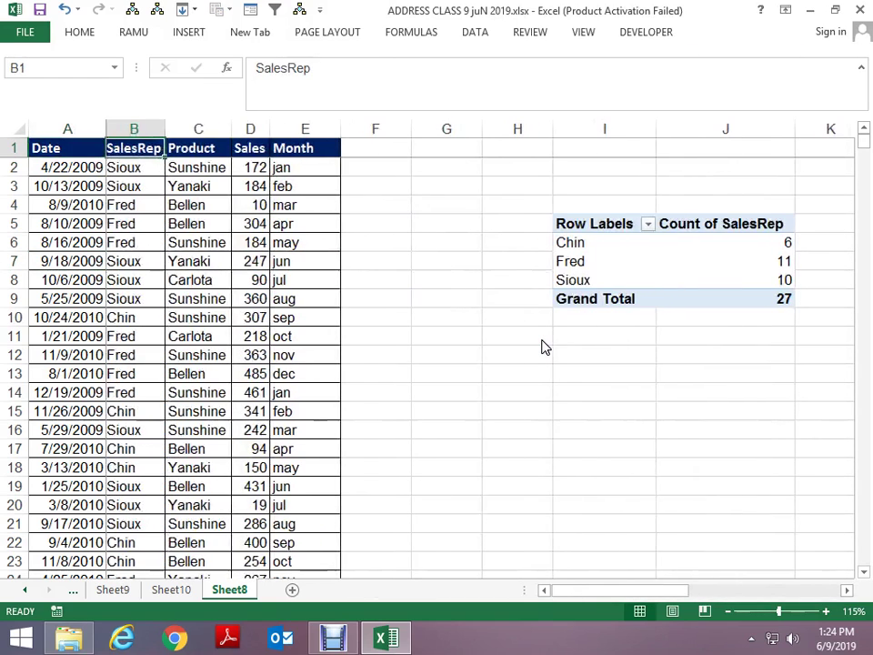
key("Right")
key("Right")
key("Right")
key("ctrl+space")
key("Delete")
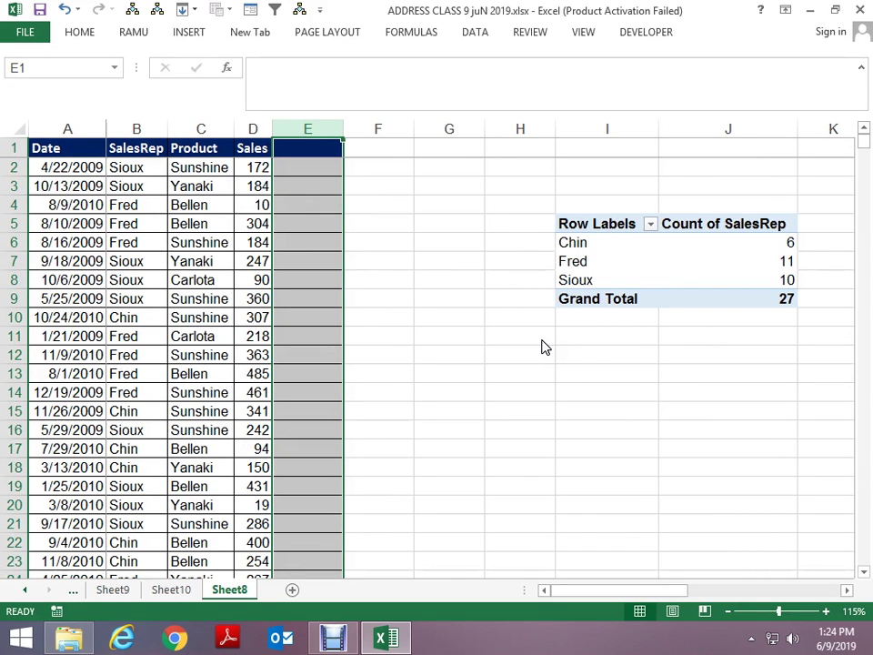
Step: Refresh the PivotTable so its field list shows only Date, SalesRep, Product and Sales
key("Left")
key("Left")
left_click(194, 223)
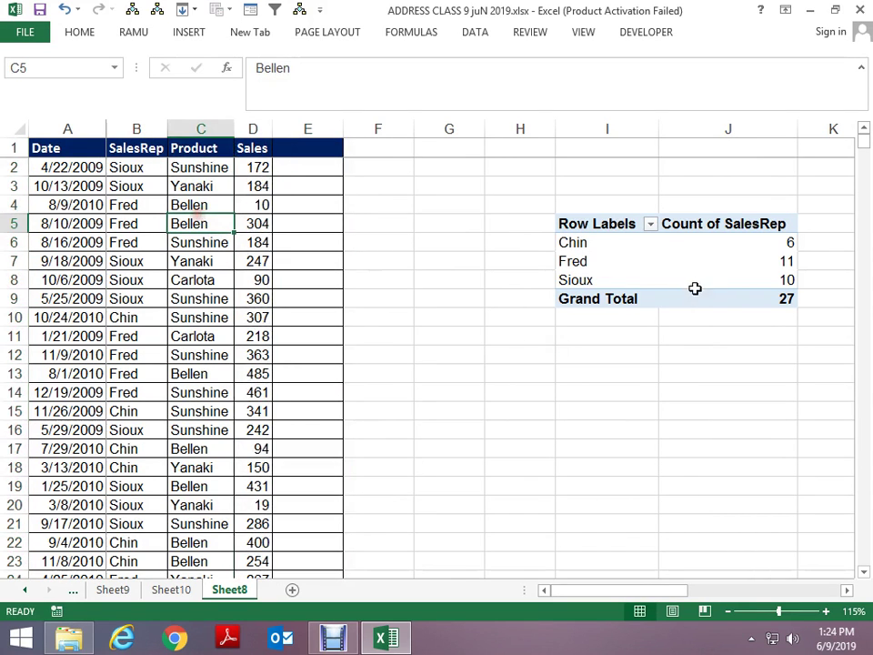
left_click(636, 241)
right_click(640, 240)
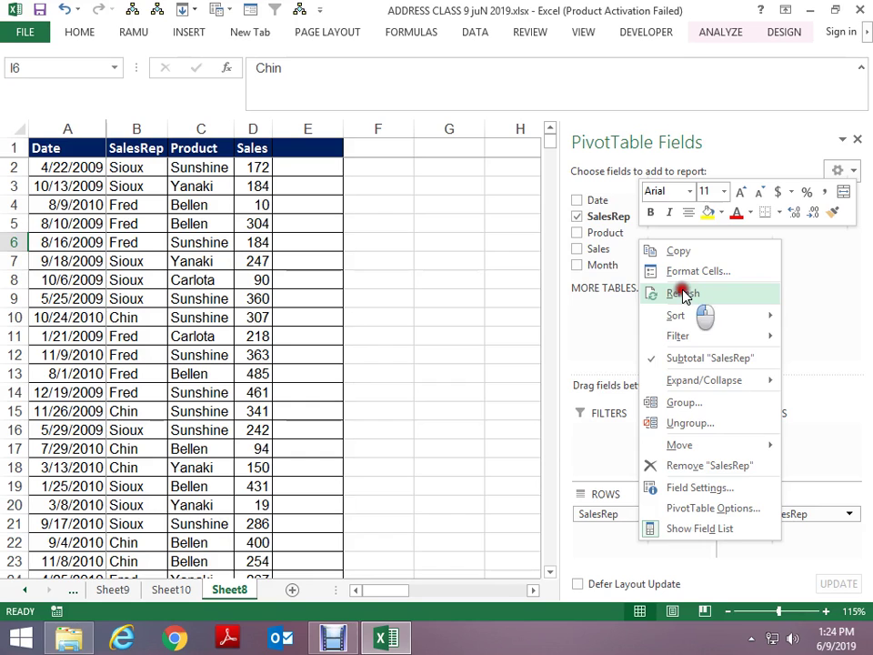
left_click(684, 293)
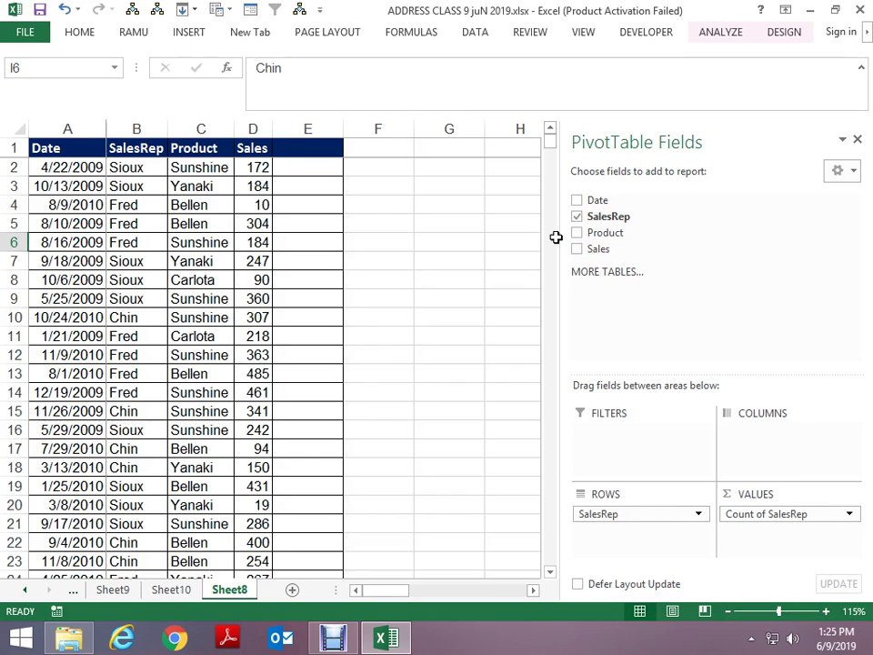
Step: Delete all data rows from row 13 down, leaving the table ending at row 12
left_click(176, 205)
key("Left")
key("Left")
key("Down")
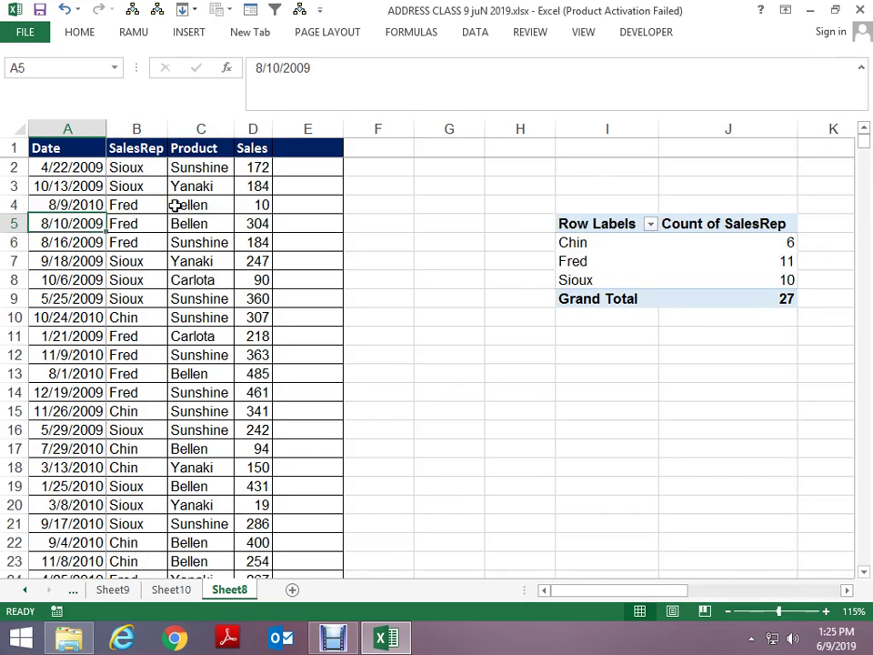
key("Down")
key("Down")
key("Down")
key("Down")
key("Down")
key("Down")
key("Right")
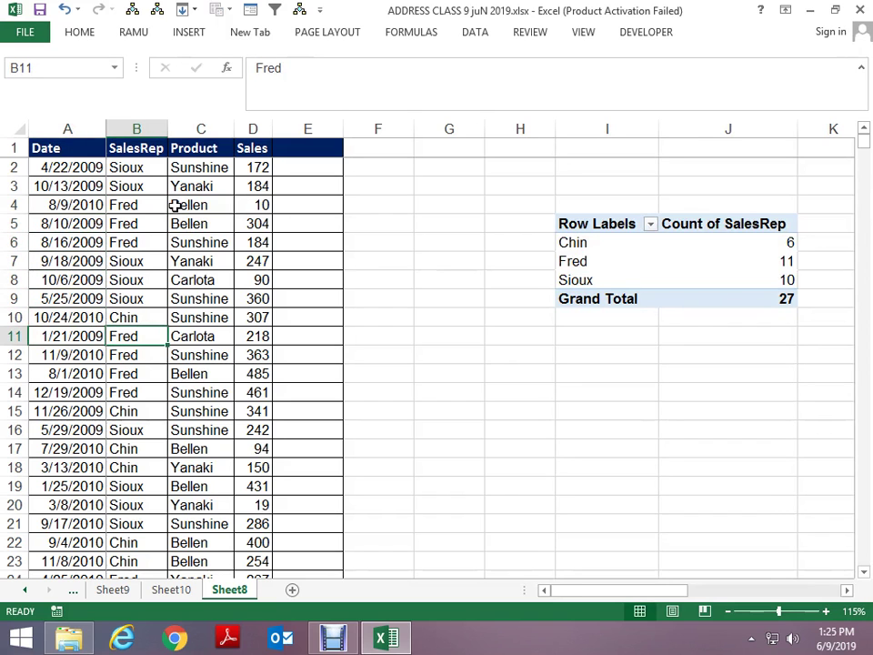
key("Left")
key("Down")
key("Down")
key("shift+space")
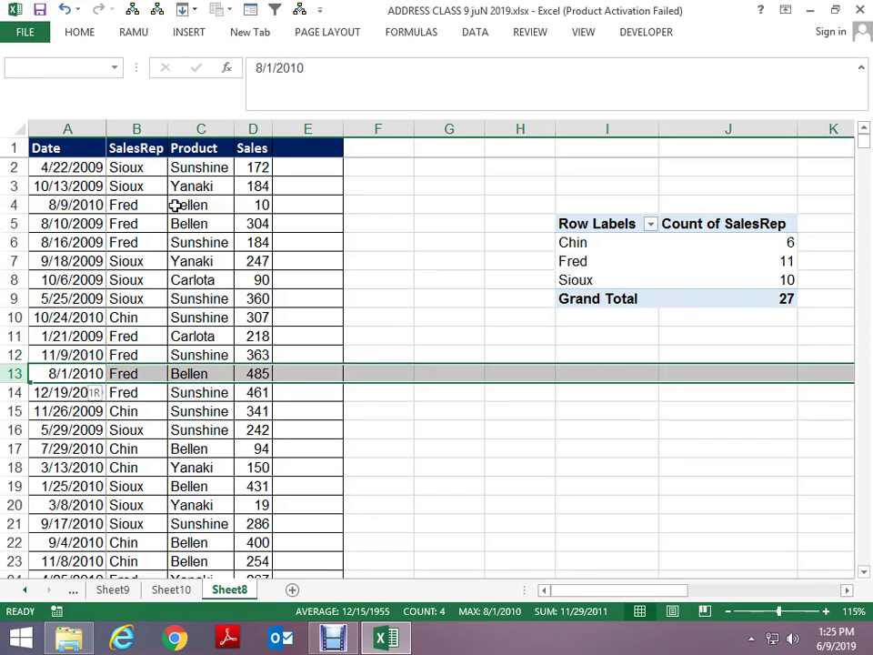
key("ctrl+shift+Down")
key("Delete")
key("ctrl+Home")
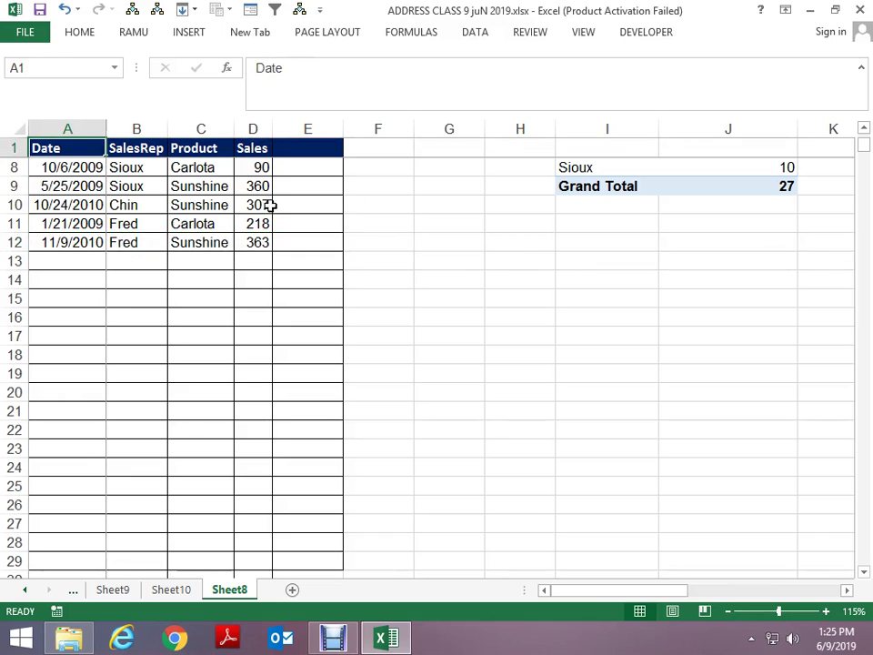
Step: Refresh the PivotTable to show Chin 1, Fred 4, Sioux 5, total 10
left_click(570, 195)
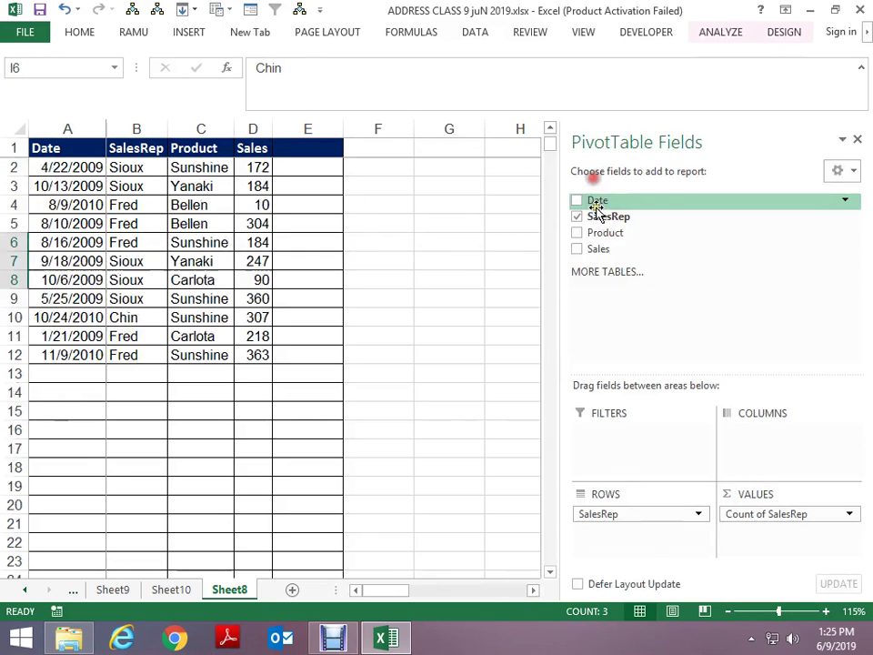
left_click(186, 261)
right_click(568, 243)
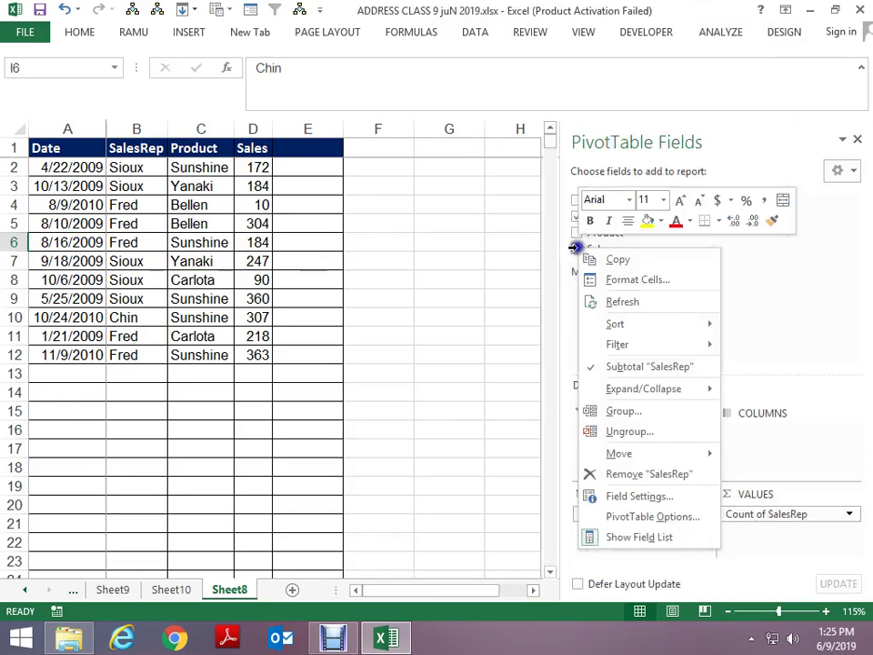
left_click(596, 303)
left_click(511, 276)
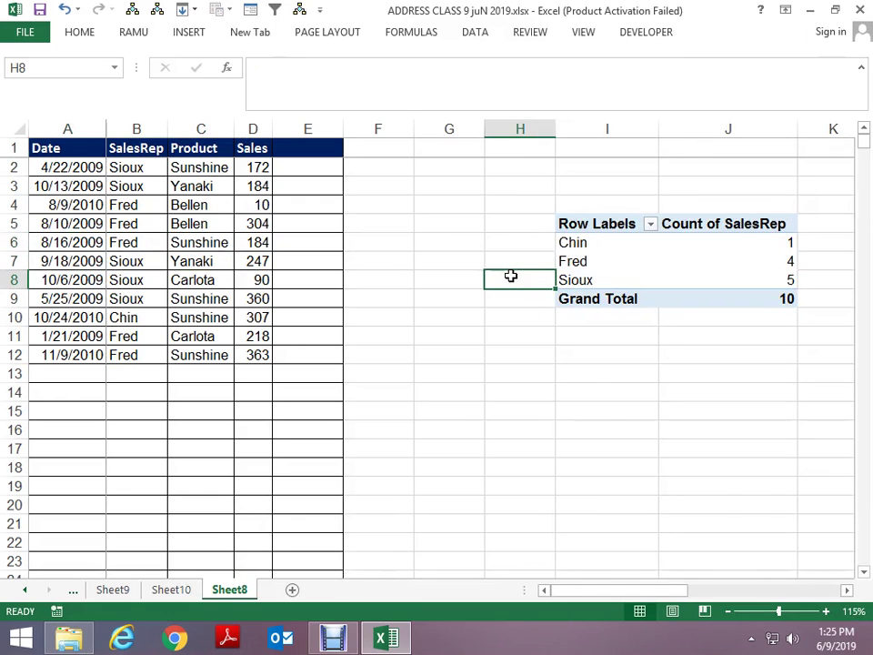
key("ctrl+z")
key("ctrl+z")
key("ctrl+z")
key("ctrl+z")
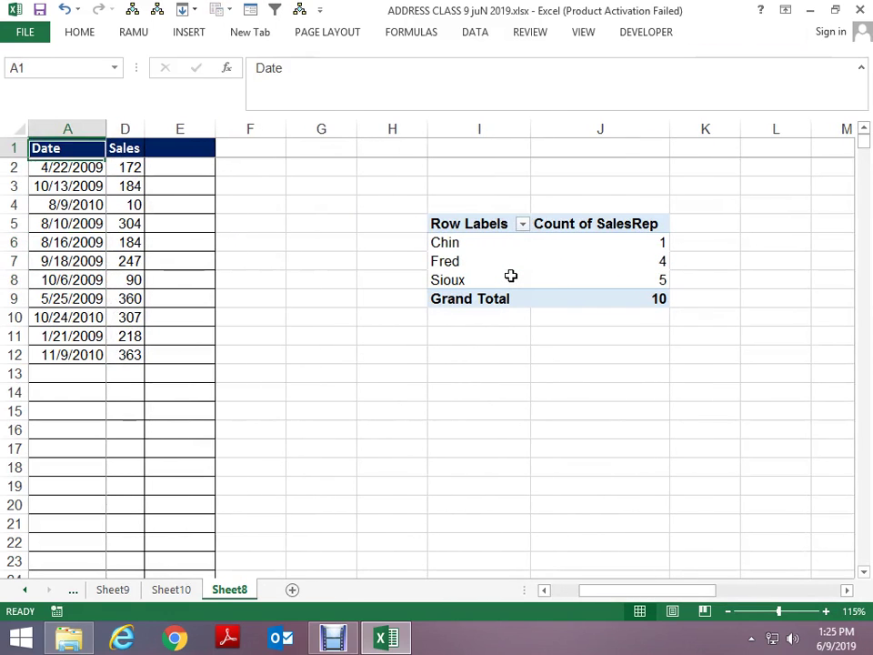
Step: Copy data block A2:D12 and paste it twice below the table, at rows 13 and 24
key("Down")
key("ctrl+shift+Down")
key("ctrl+shift+Right")
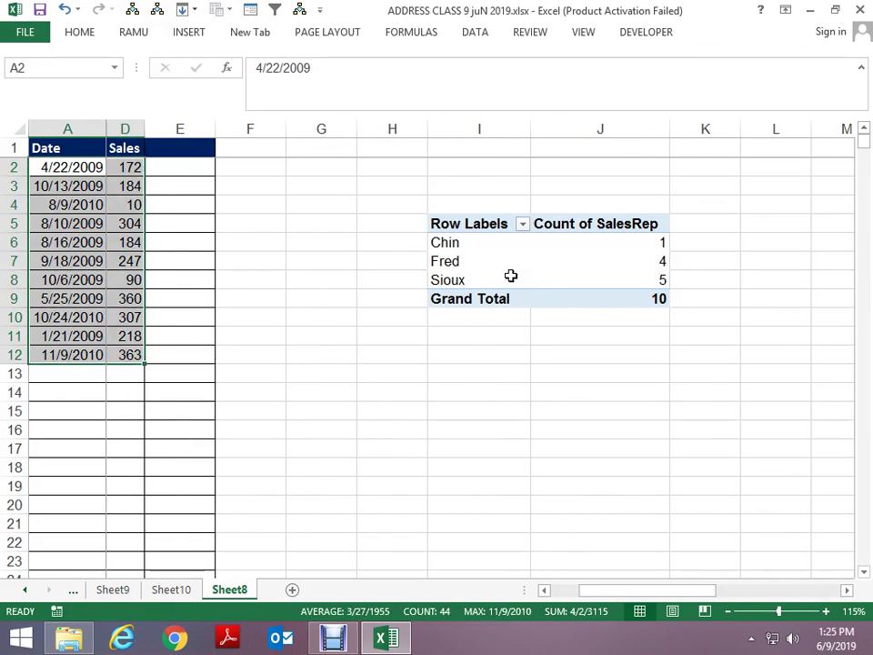
key("ctrl+c")
key("ctrl+Down")
key("Down")
key("ctrl+v")
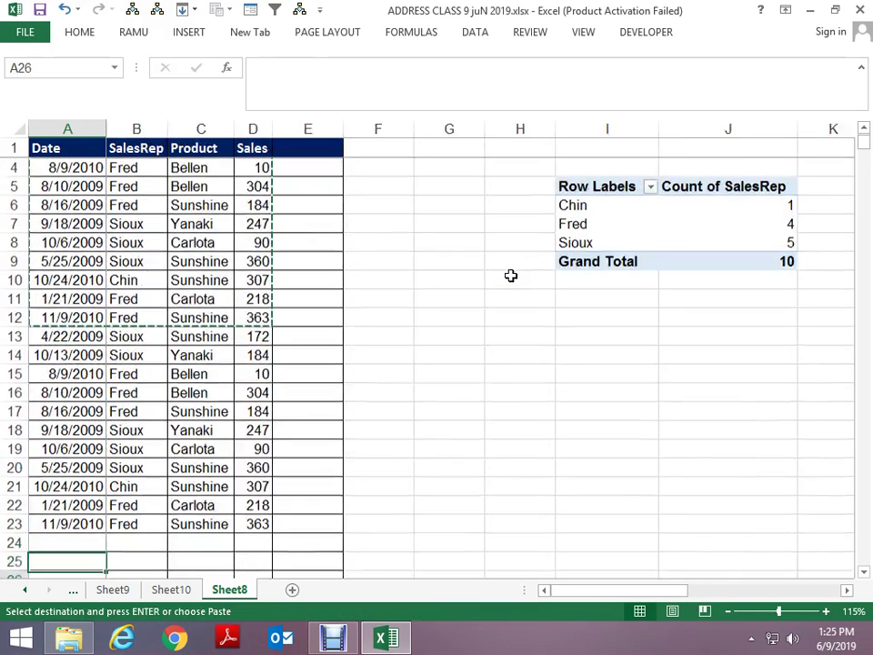
key("Up")
key("ctrl+v")
key("Escape")
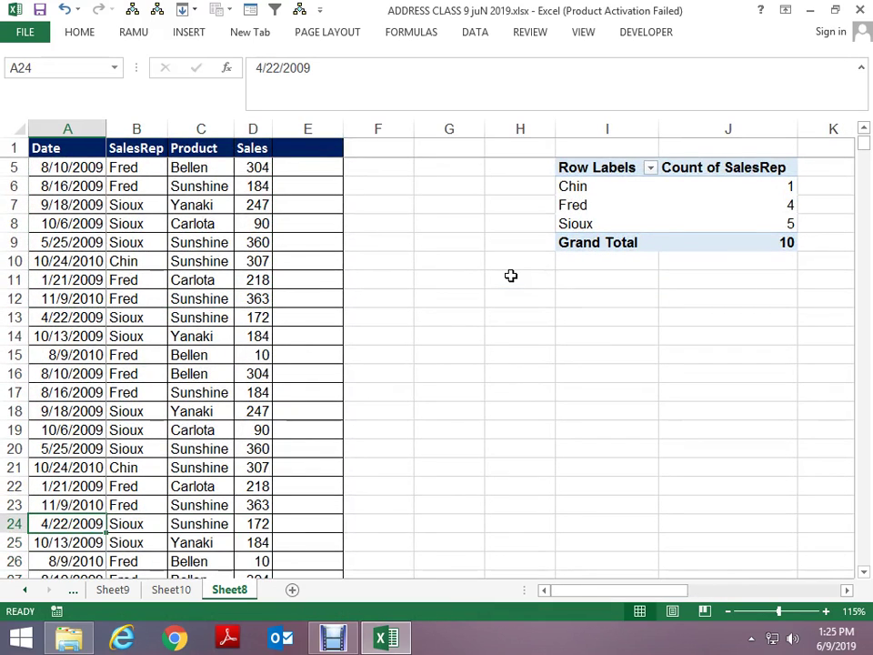
key("Right")
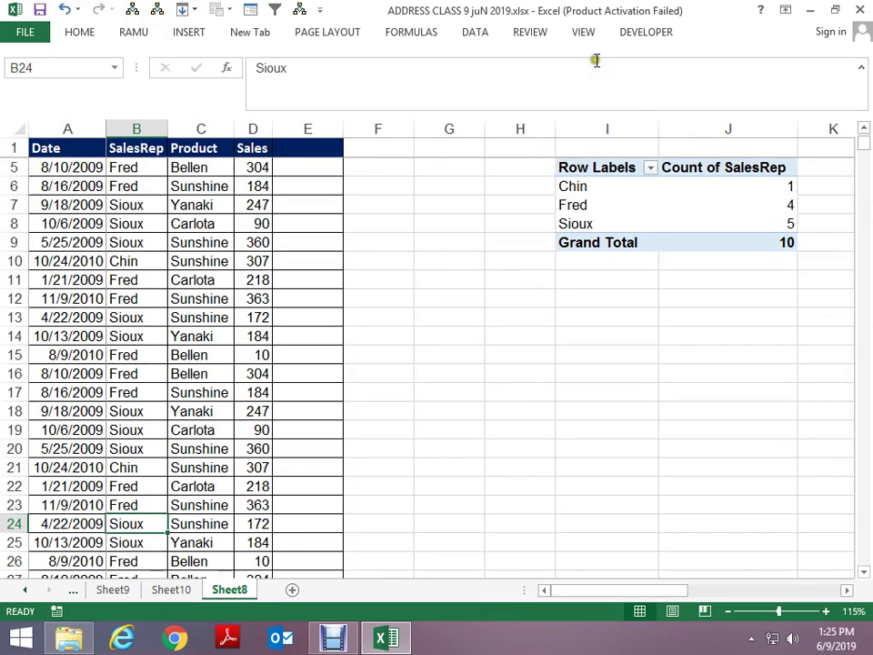
Step: Undo the stray 0 in G6 and refresh the pivot to Chin 3, Fred 14, Sioux 15, total 32
left_click(656, 213)
right_click(637, 201)
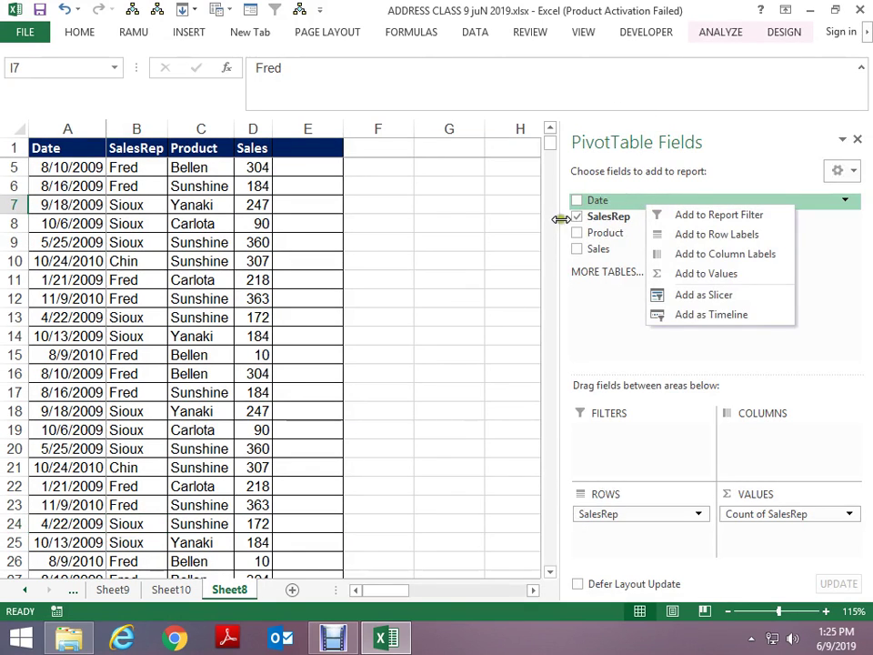
left_click(452, 185)
type("0")
key("Tab")
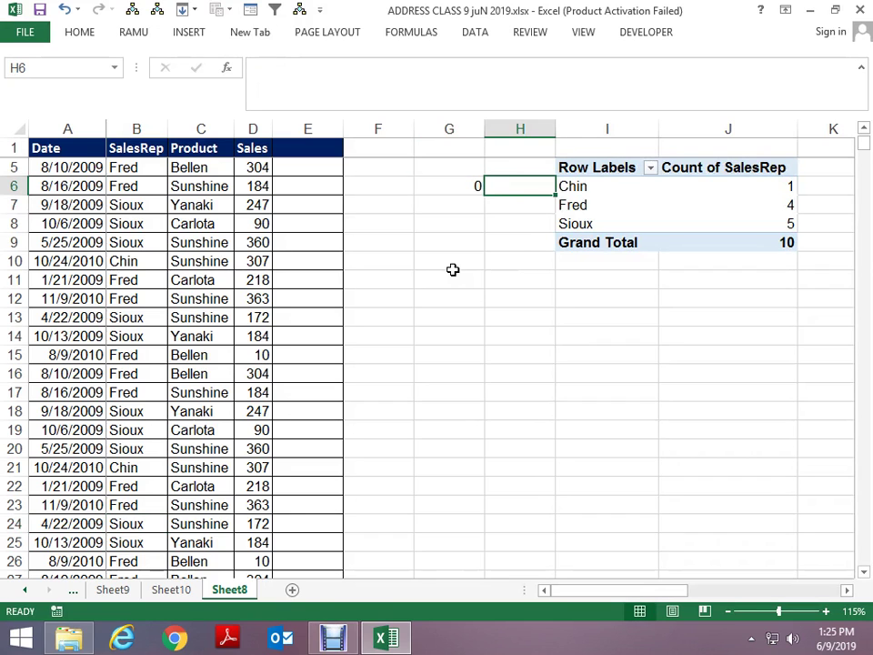
key("ctrl+z")
key("Right")
key("Right")
key("Left")
key("shift+F10")
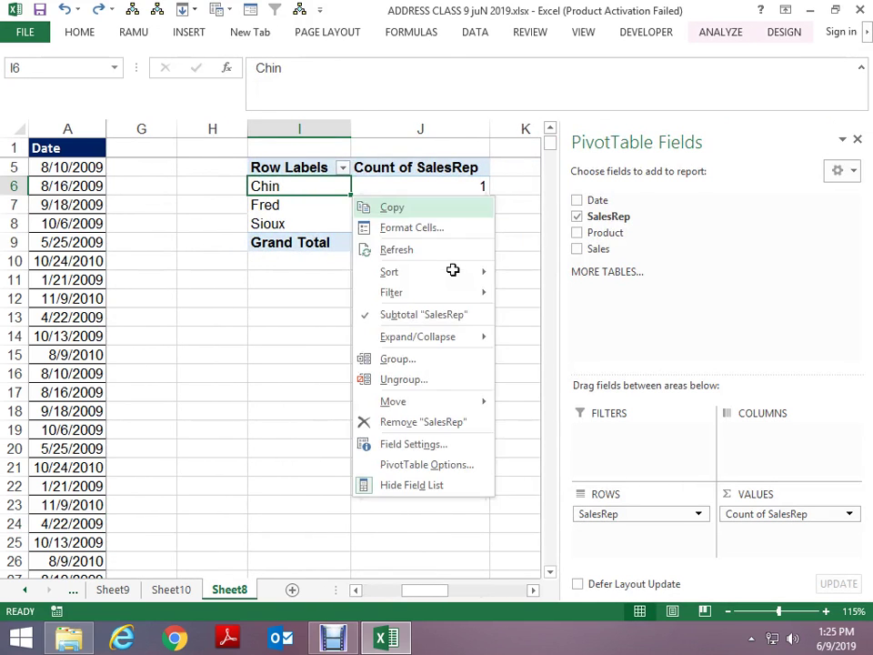
key("Down")
key("Escape")
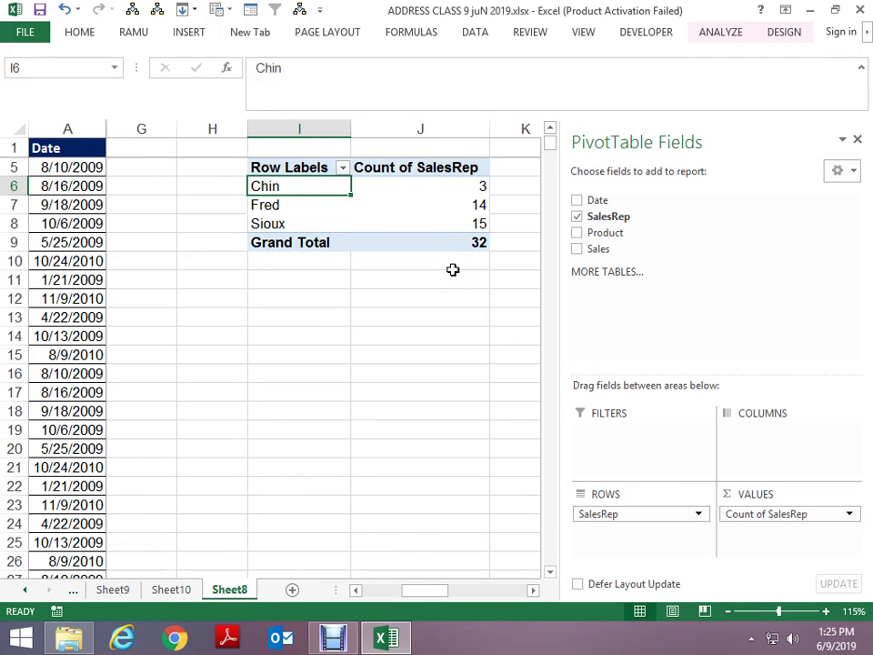
key("Home")
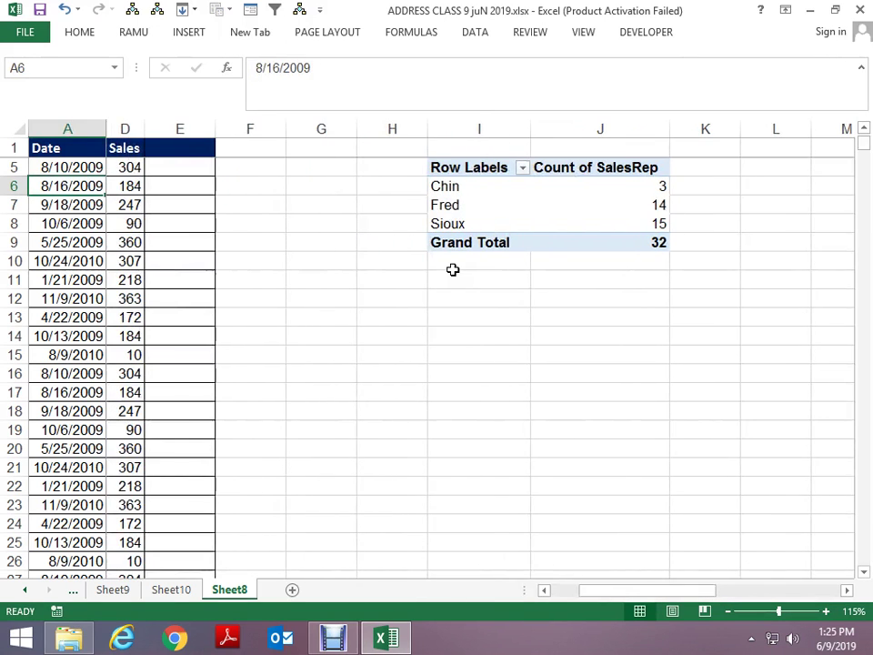
key("Down")
key("Down")
key("Down")
key("Up")
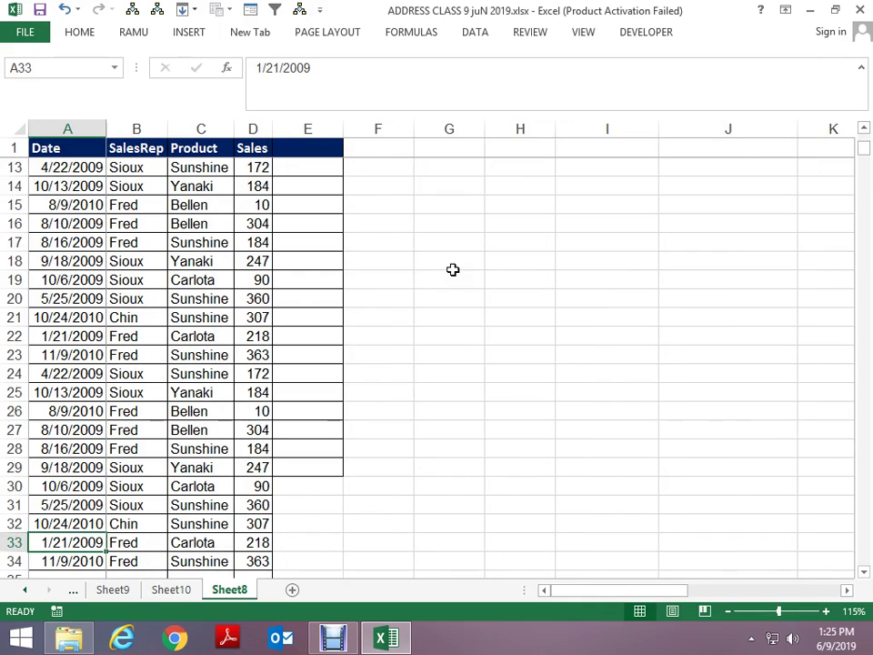
key("Up")
key("Right")
key("Right")
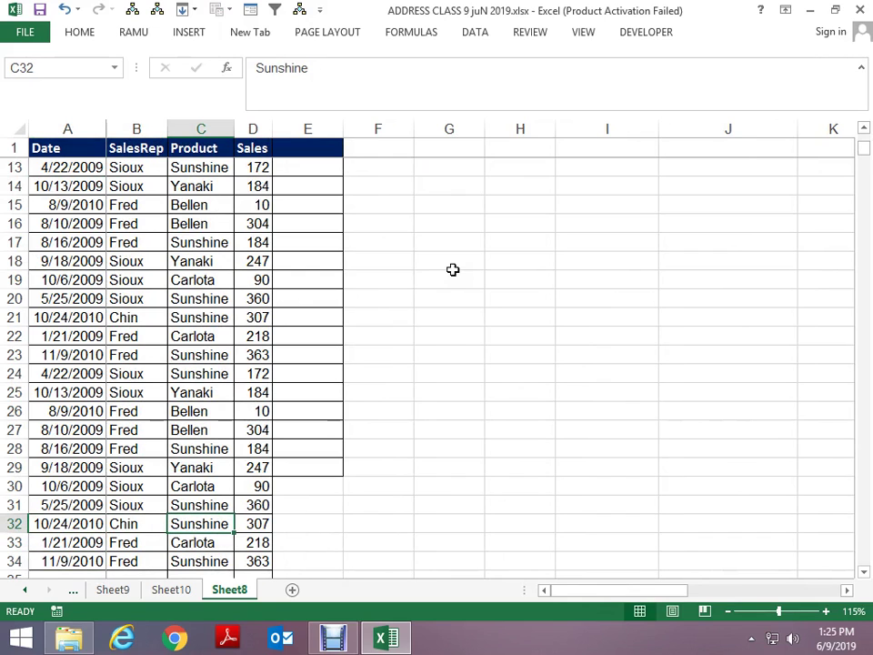
key("Up")
key("Up")
key("Up")
key("Up")
key("Up")
key("Left")
key("Left")
key("Up")
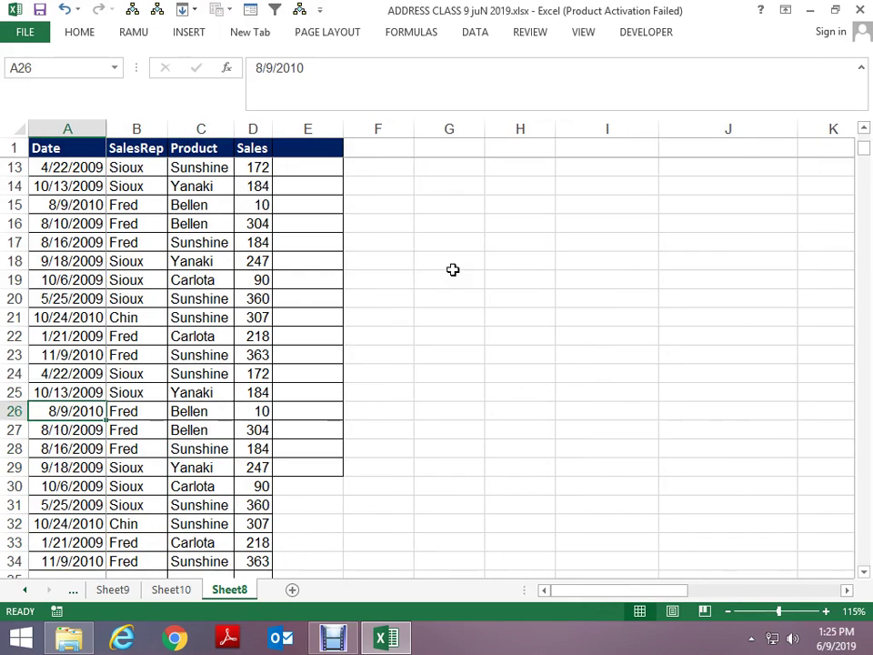
key("ctrl+Home")
key("ctrl+shift+Down")
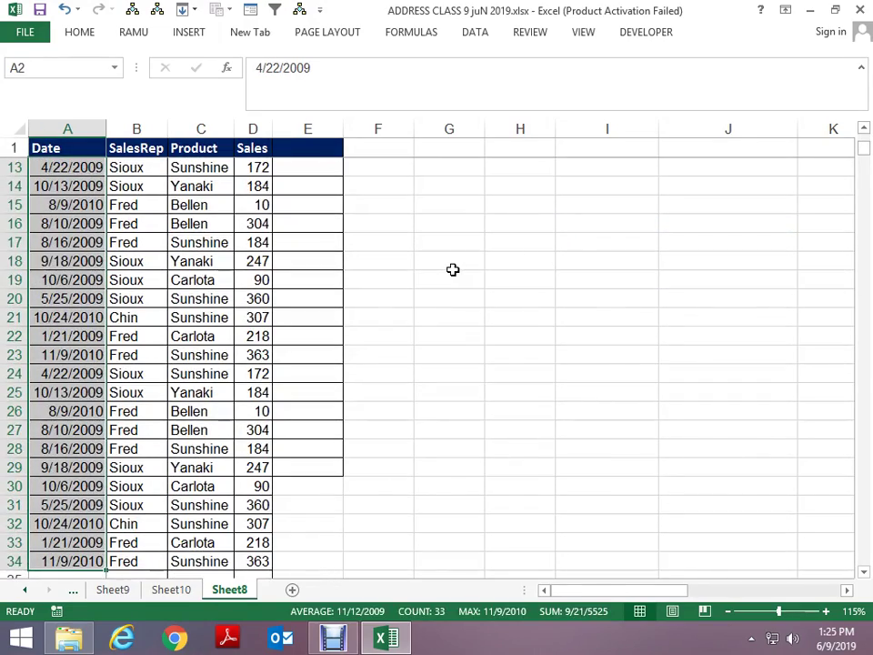
key("Right")
key("Right")
key("Right")
key("Right")
key("Right")
key("Right")
key("Right")
key("Down")
key("Down")
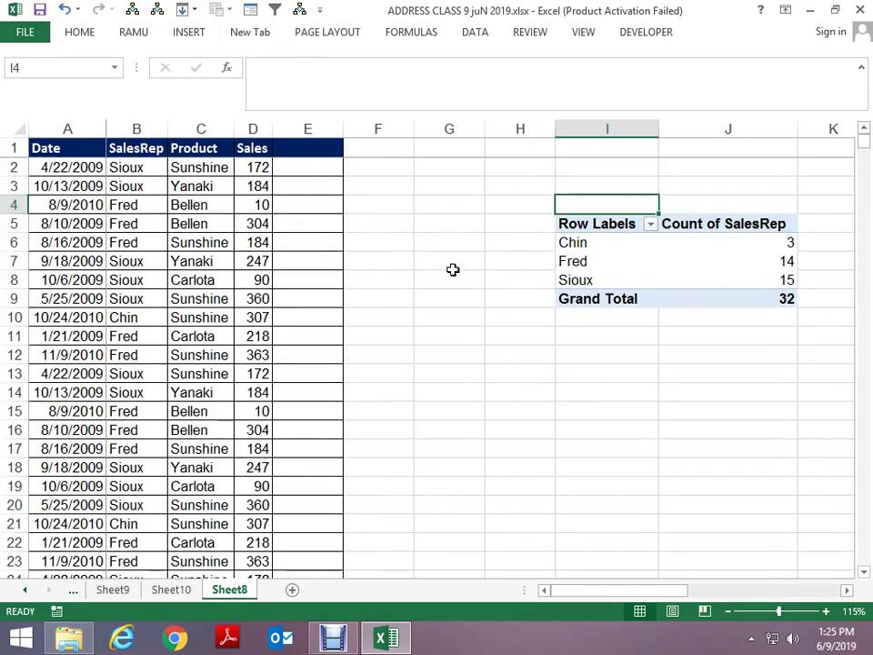
key("Down")
key("Down")
key("Down")
key("Down")
key("Right")
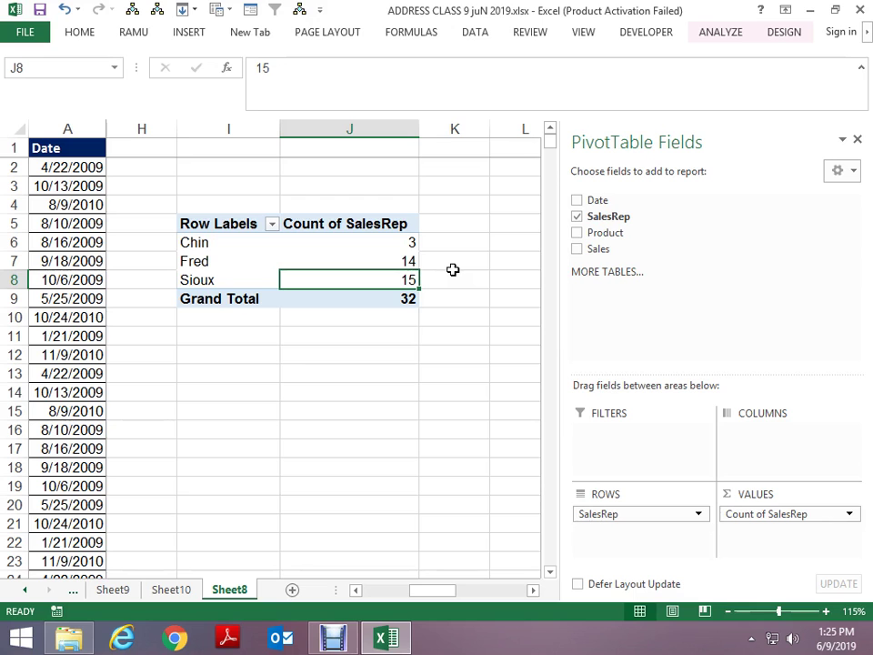
key("Left")
key("Home")
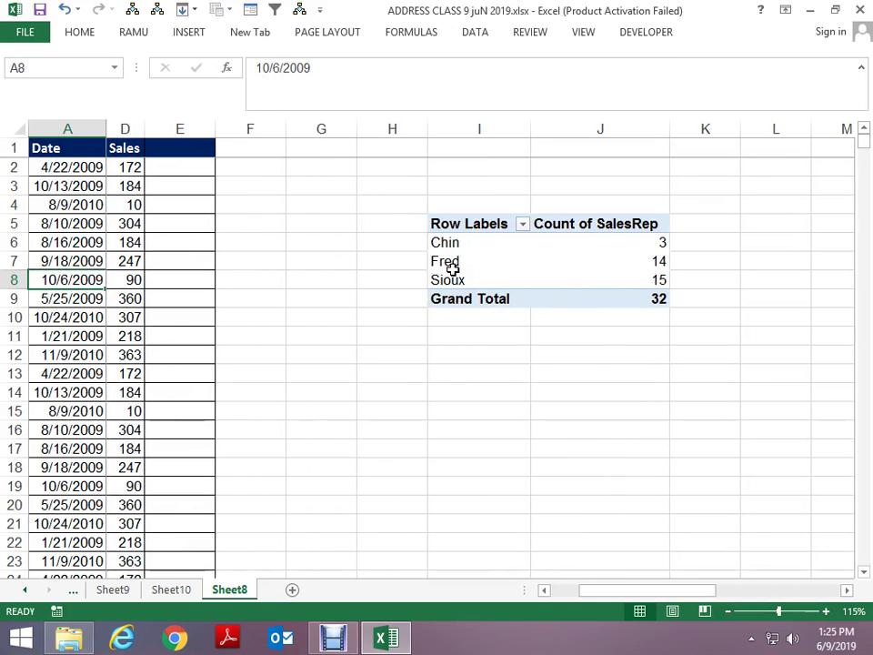
Step: Unhide the SalesRep and Product columns and add filter arrows to the header row
key("ctrl+Home")
key("ctrl+shift+0")
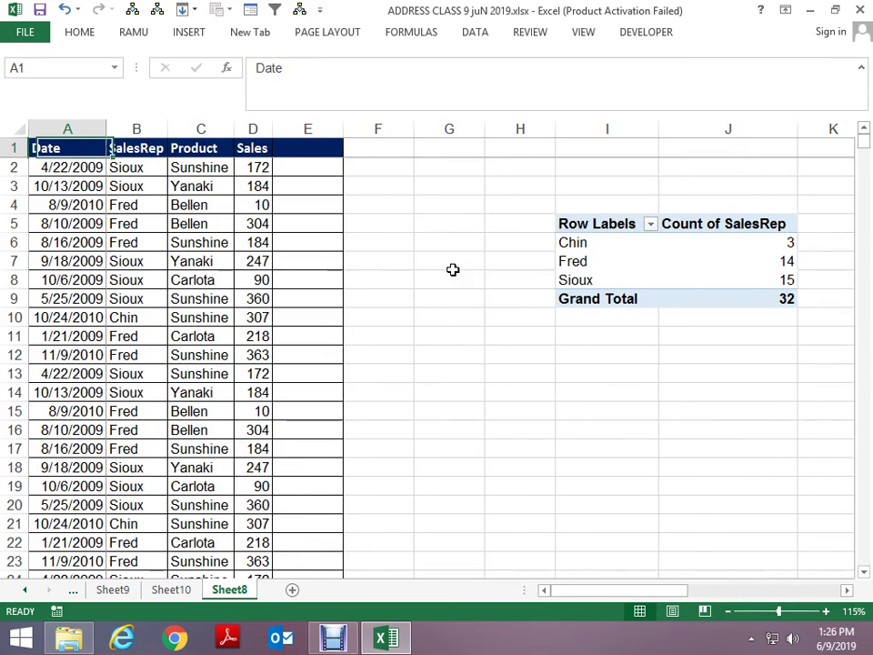
key("shift+space")
key("ctrl+shift+l")
key("Down")
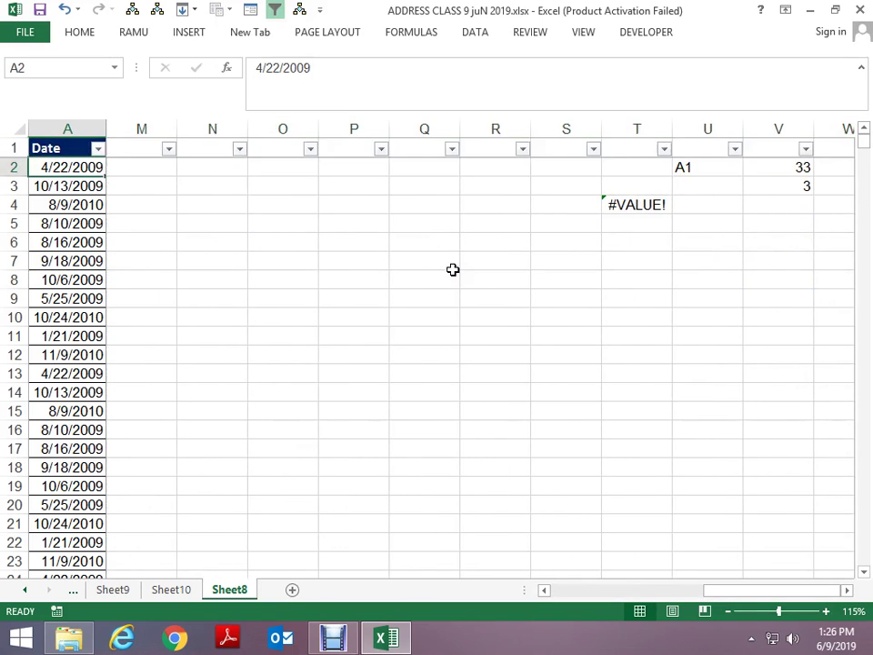
key("Up")
key("Right")
key("Right")
key("Left")
Step: Filter the SalesRep column to show only Chin's rows
key("alt+Down")
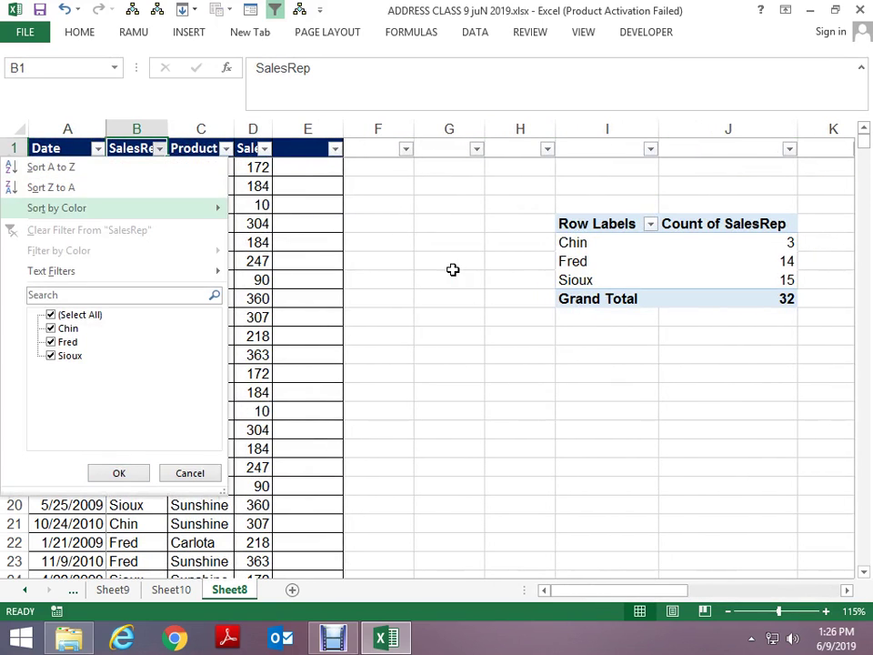
key("Down")
key("Down")
key("Down")
key("space")
Step: Change the SalesRep filter from Chin to Fred
key("Down")
key("space")
key("Return")
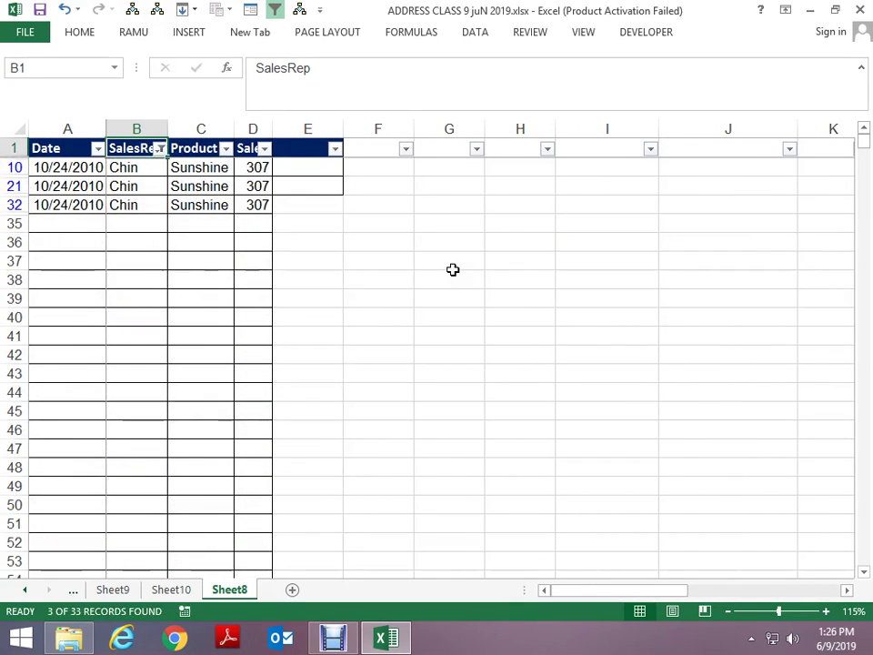
key("alt+Down")
key("Down")
key("Down")
key("Down")
key("Down")
key("Down")
key("Down")
key("Down")
key("space")
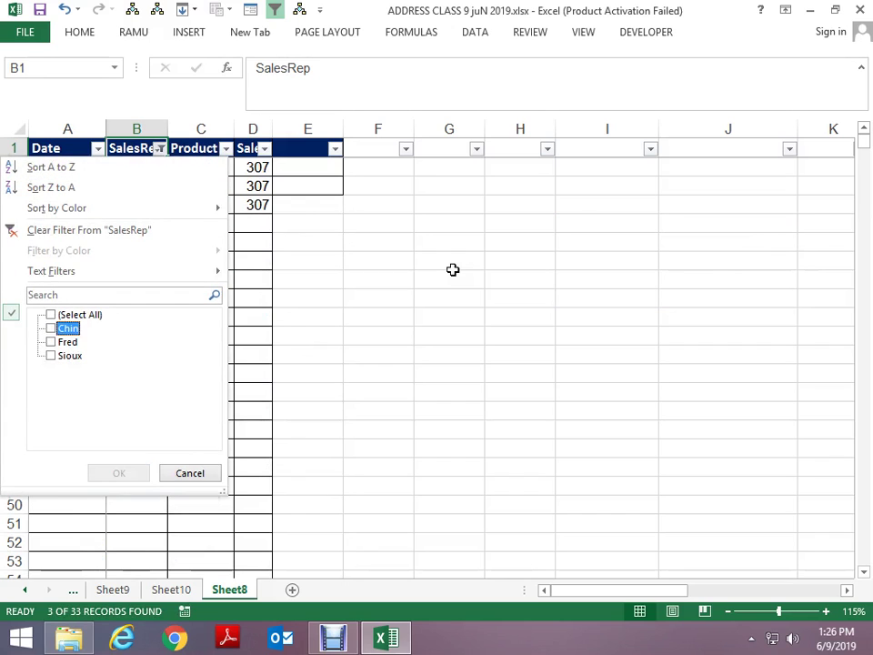
key("Down")
key("space")
key("Return")
Step: Select Fred's filtered entries to confirm he has 15 rows
key("Down")
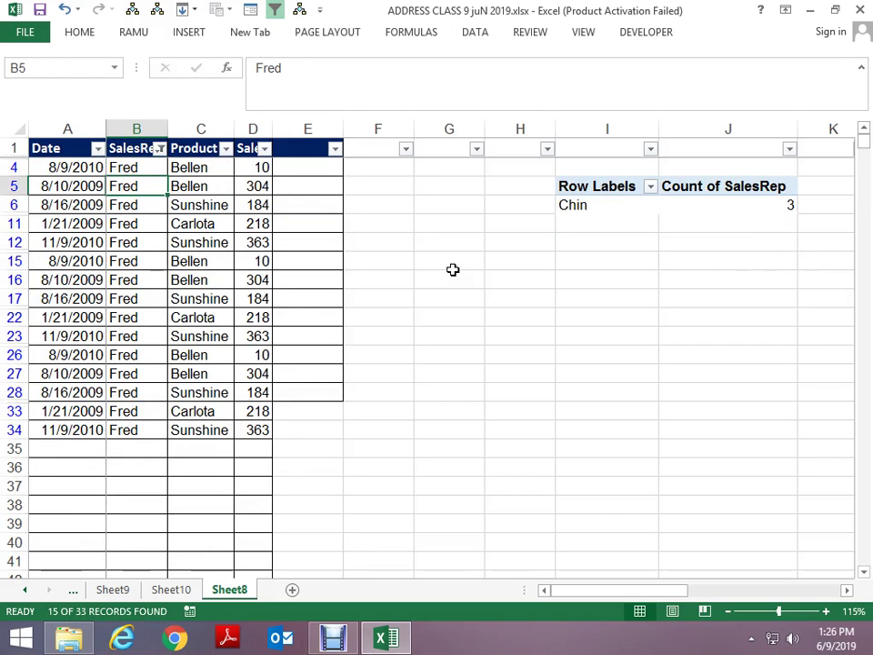
key("ctrl+shift+Down")
key("Up")
key("Down")
key("Down")
key("Down")
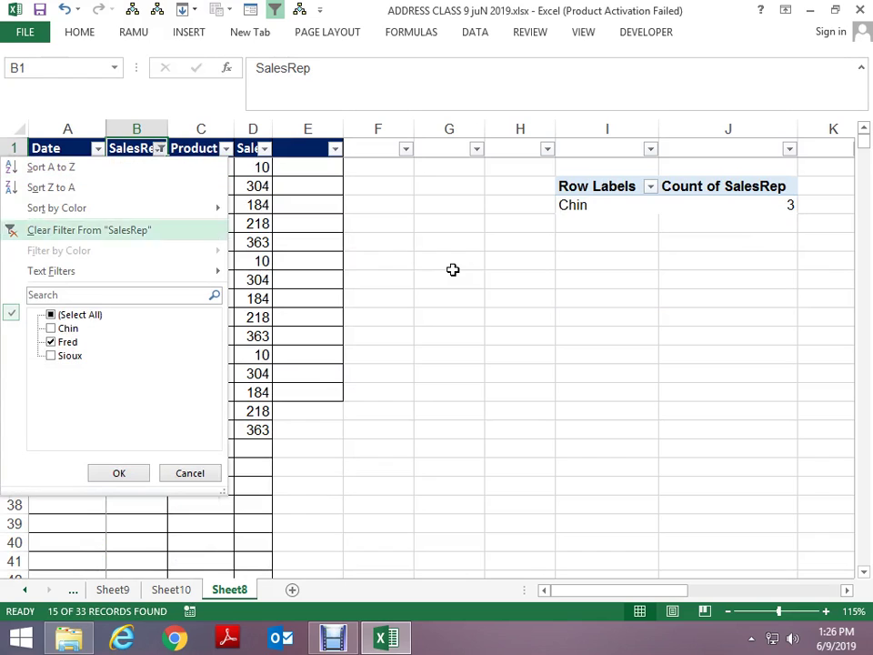
key("Down")
key("Down")
key("Down")
key("Return")
key("Down")
key("ctrl+shift+Down")
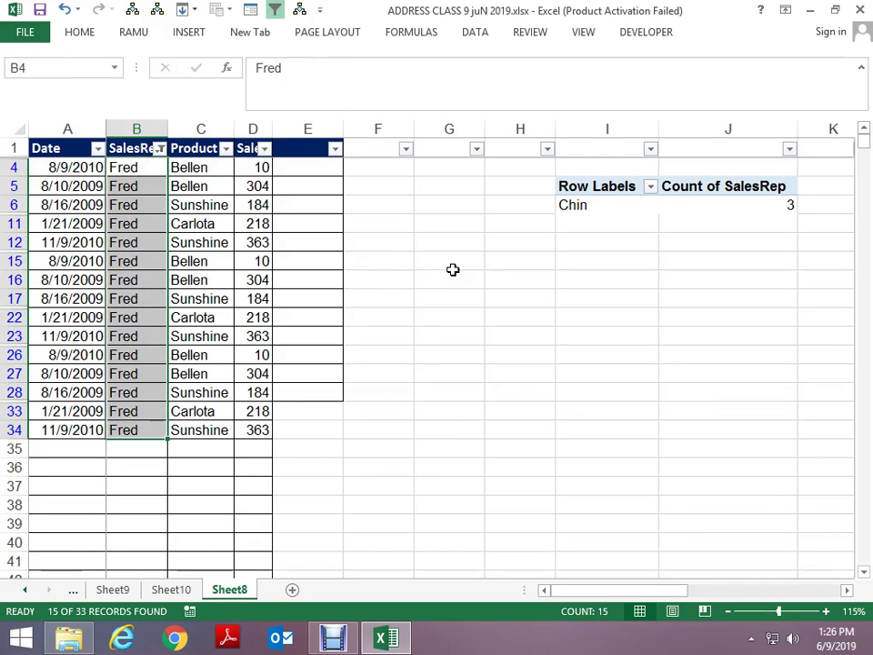
key("Up")
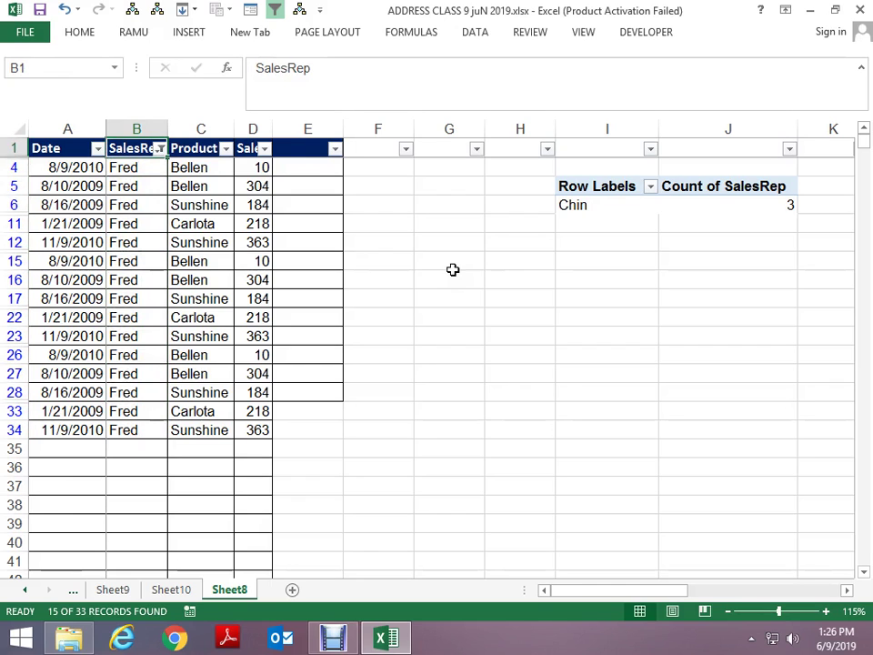
key("Down")
key("Up")
Step: Switch the SalesRep filter to Sioux and select its entries to count them
key("alt+Down")
key("Down")
key("Down")
key("Down")
key("Down")
key("Down")
key("Down")
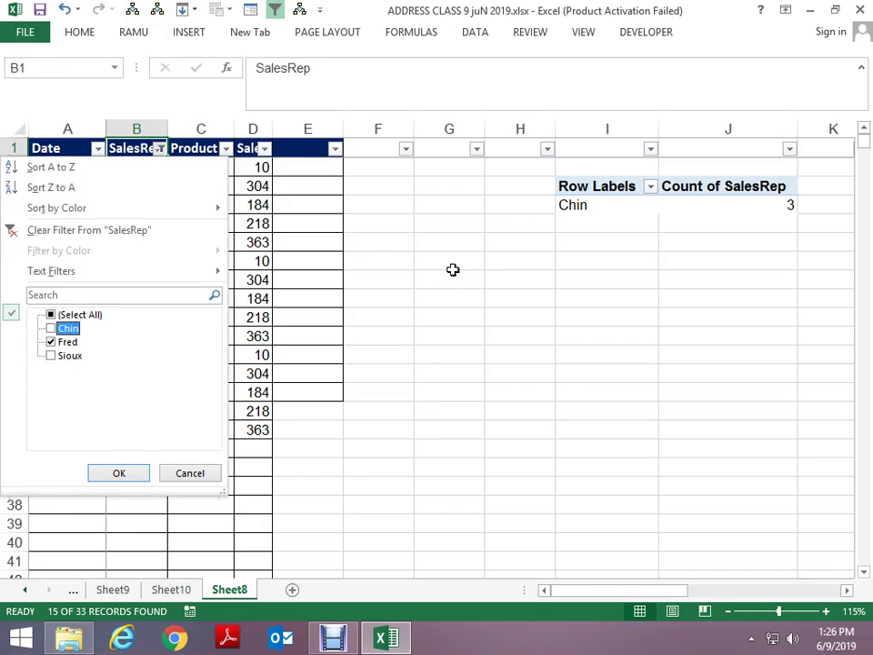
key("Down")
key("space")
key("Down")
key("space")
key("Return")
key("Down")
key("ctrl+shift+Down")
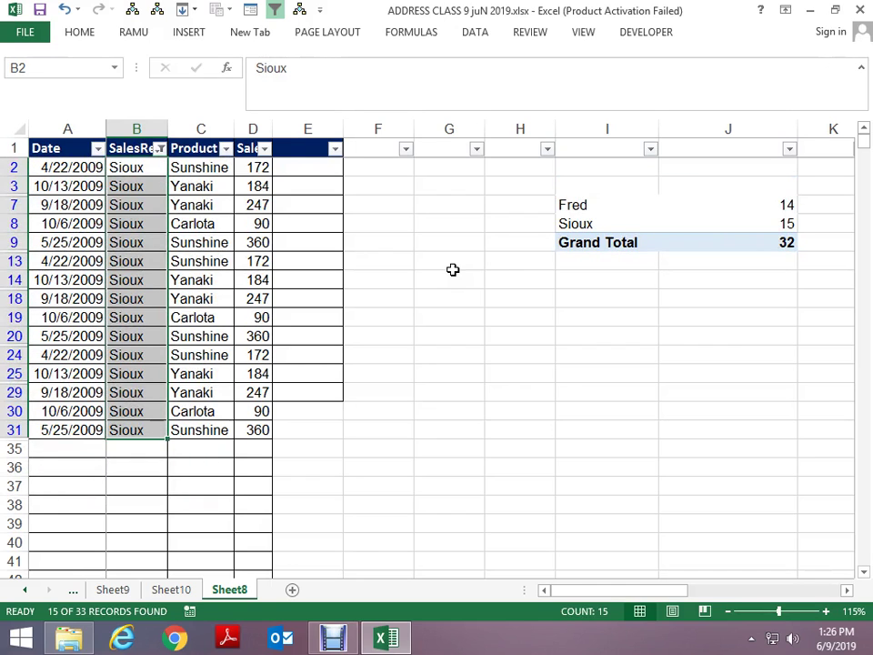
Step: Remove the filter so every row shows, and check the end of the list
key("ctrl+shift+l")
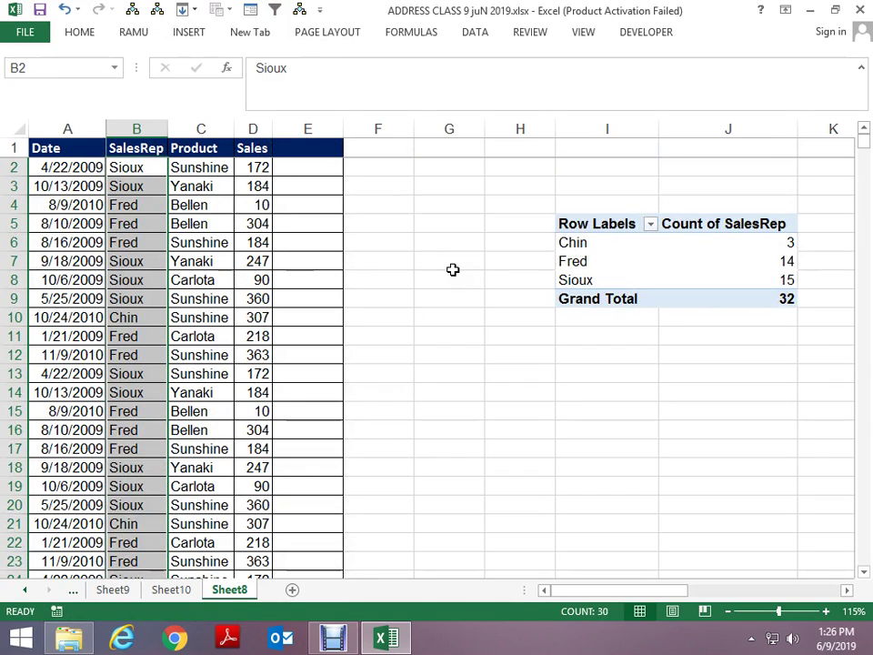
key("ctrl+Down")
key("Down")
key("Up")
key("Up")
Step: In Name Manager, correct the DATA_NEW formula by removing the minus one so it covers every row
key("Down")
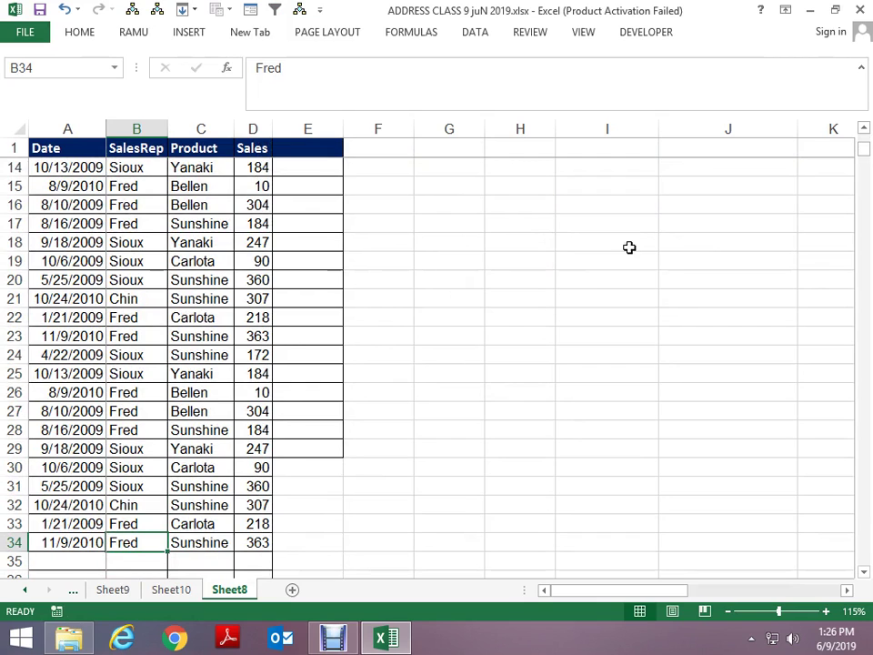
key("ctrl+w")
key("Escape")
key("ctrl+F3")
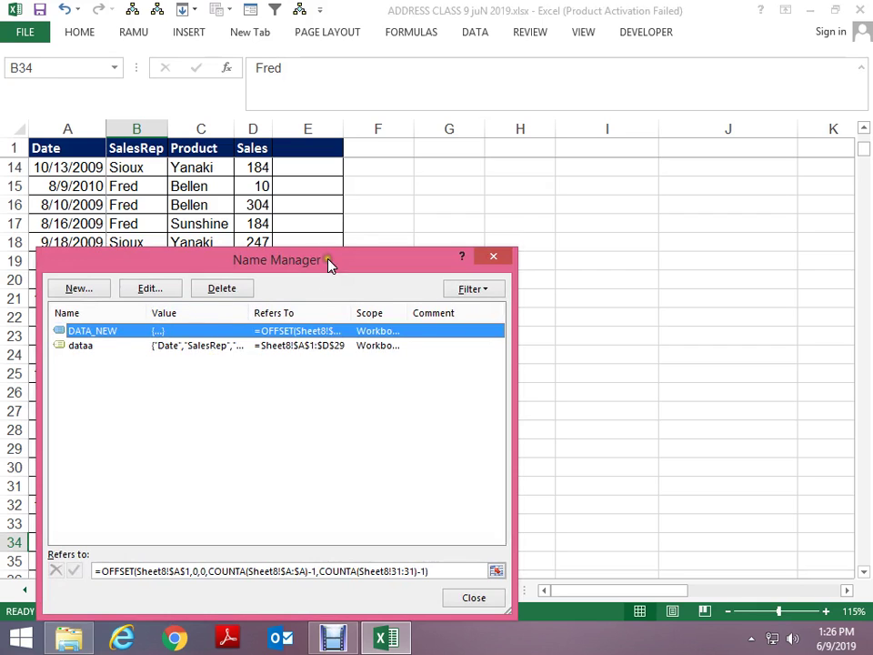
left_click_drag(331, 262, 341, 140)
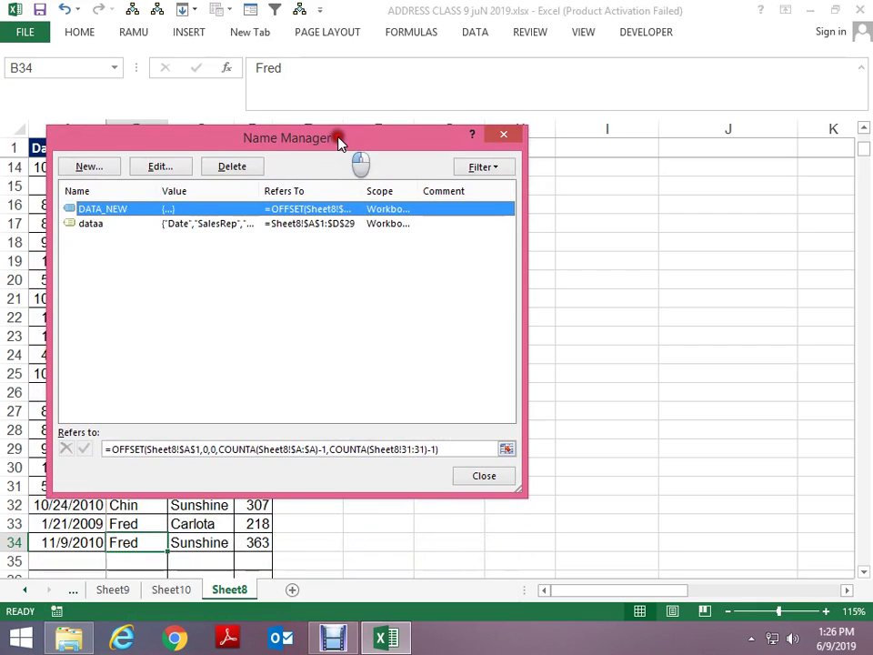
left_click(346, 451)
key("BackSpace")
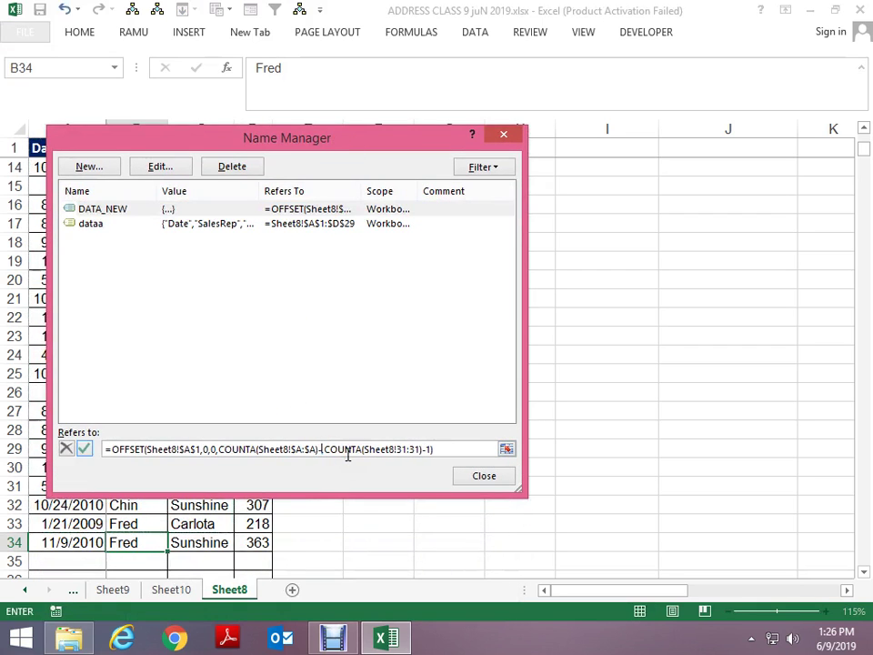
key("BackSpace")
key("BackSpace")
type(",")
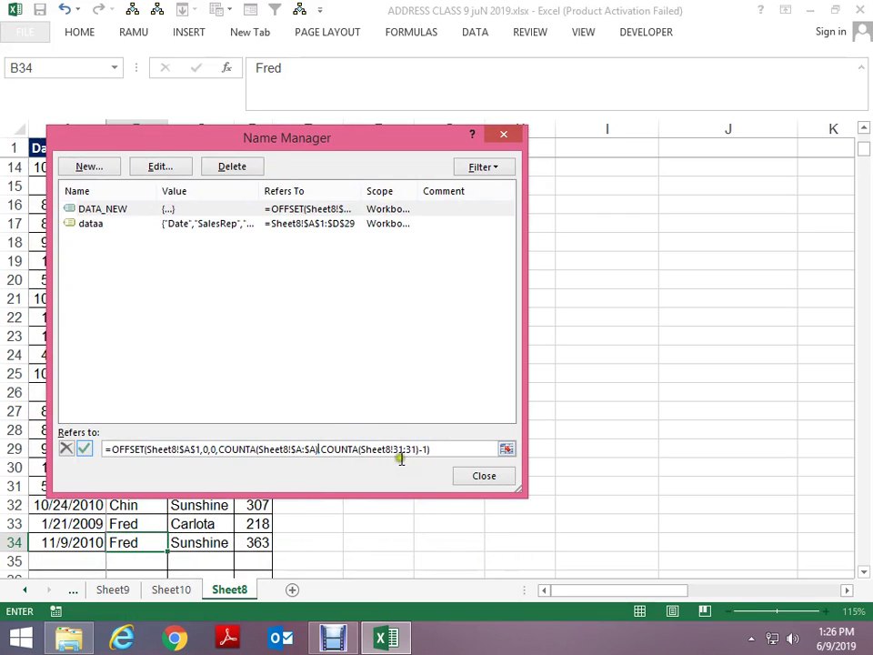
left_click(84, 448)
left_click(484, 477)
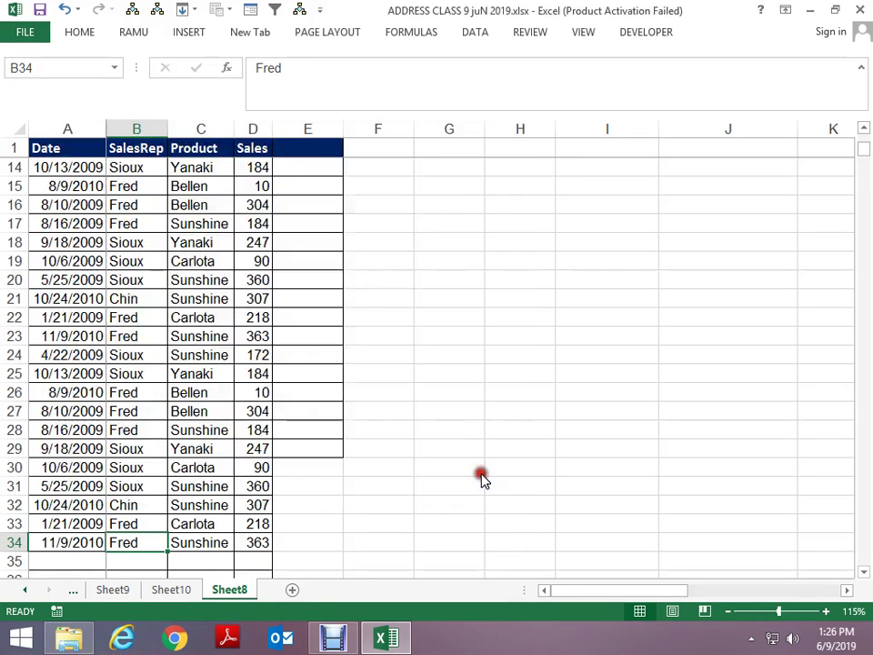
left_click(288, 204)
Step: Refresh the SalesRep pivot table so it includes the newly added rows
key("ctrl+Right")
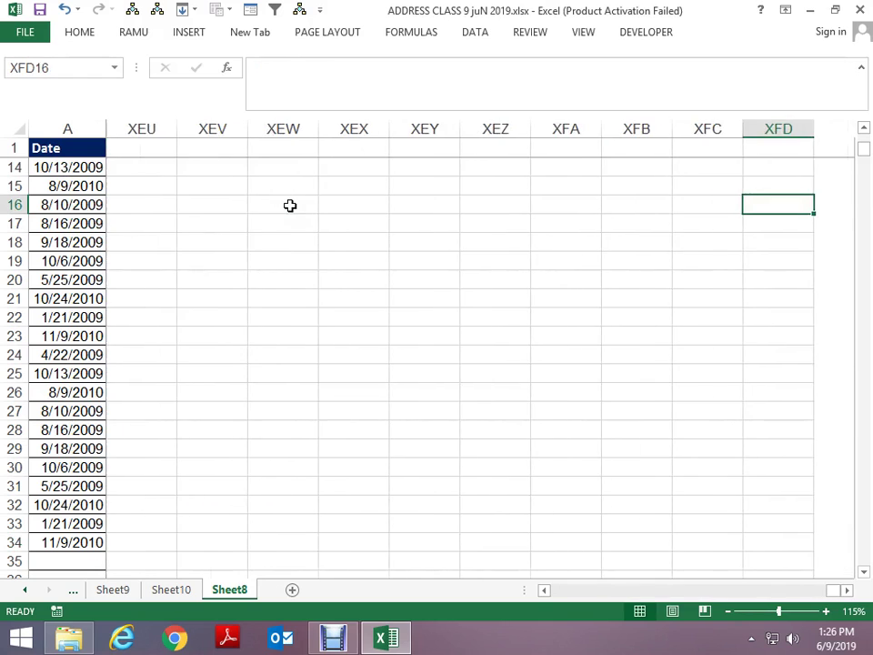
key("ctrl+Left")
key("ctrl+Up")
key("Right")
key("Right")
key("Down")
key("Right")
key("Right")
key("Down")
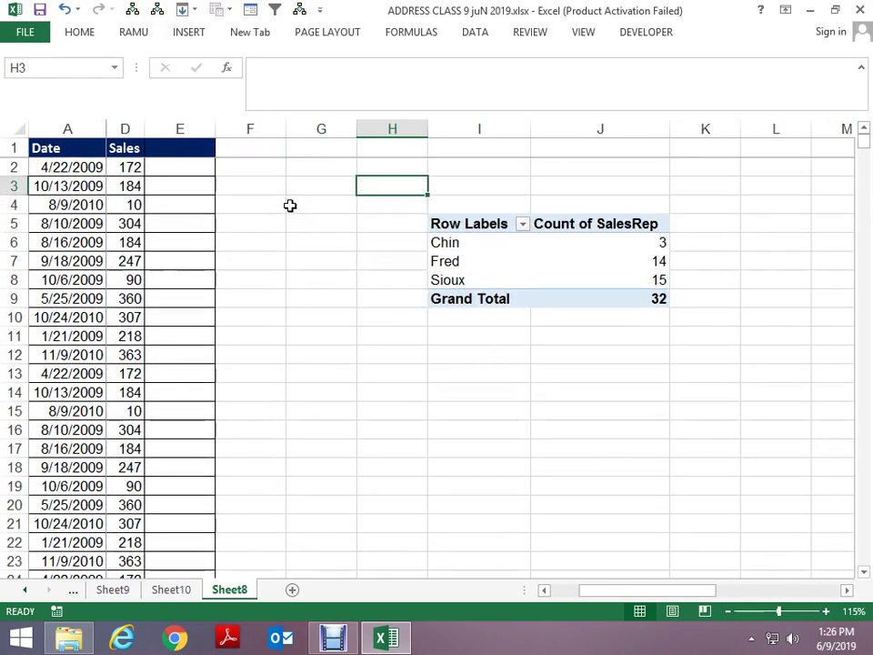
key("Right")
key("Down")
key("Down")
key("Down")
right_click(502, 261)
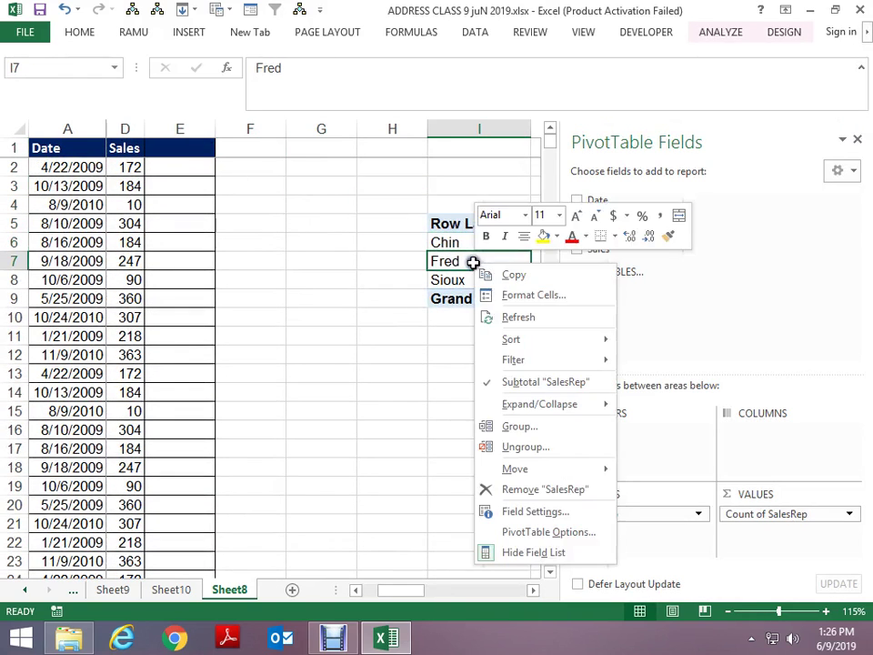
left_click(516, 316)
Step: Check Fred's updated count of 15 and select the Date column down to the last row
key("Right")
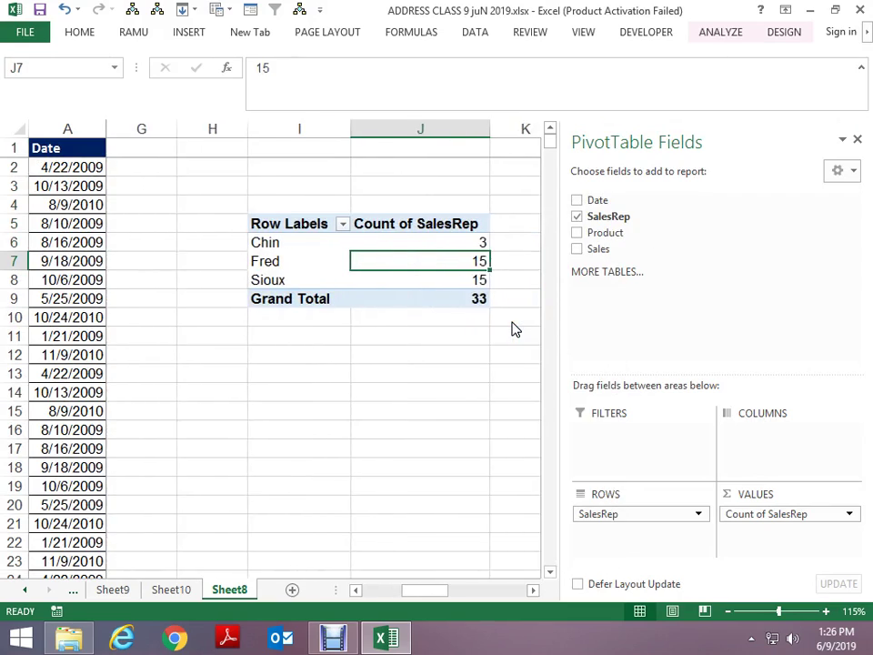
key("Right")
key("Left")
key("ctrl+Left")
key("ctrl+Left")
key("ctrl+Home")
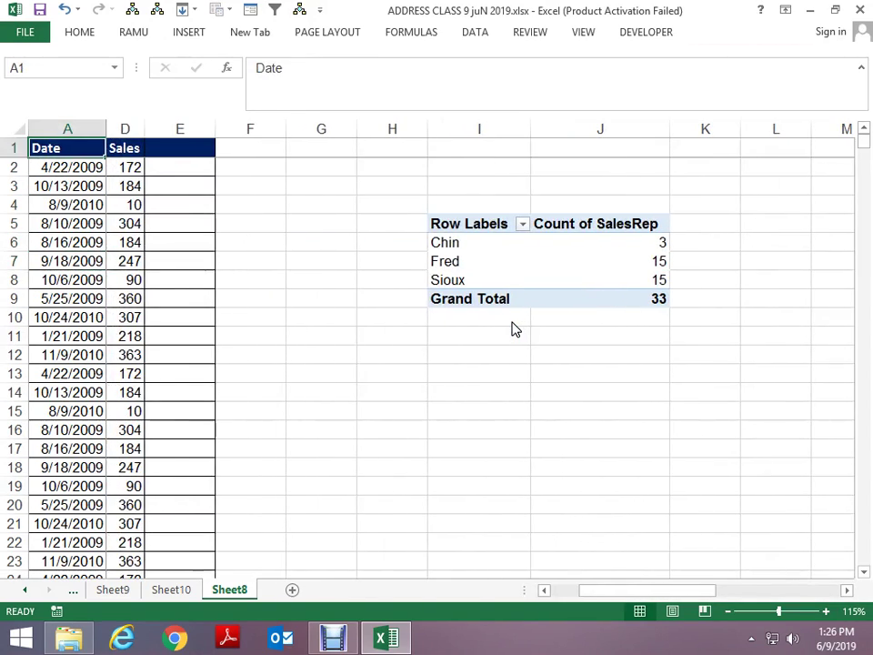
key("Down")
key("ctrl+shift+Down")
key("Right")
key("Right")
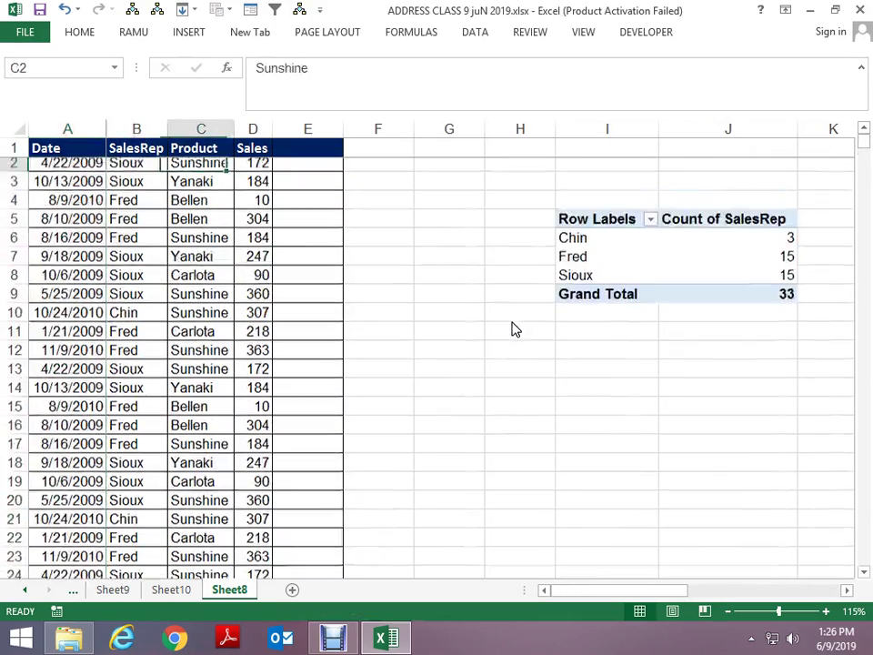
key("Right")
key("Right")
key("Right")
key("Right")
key("Right")
key("Down")
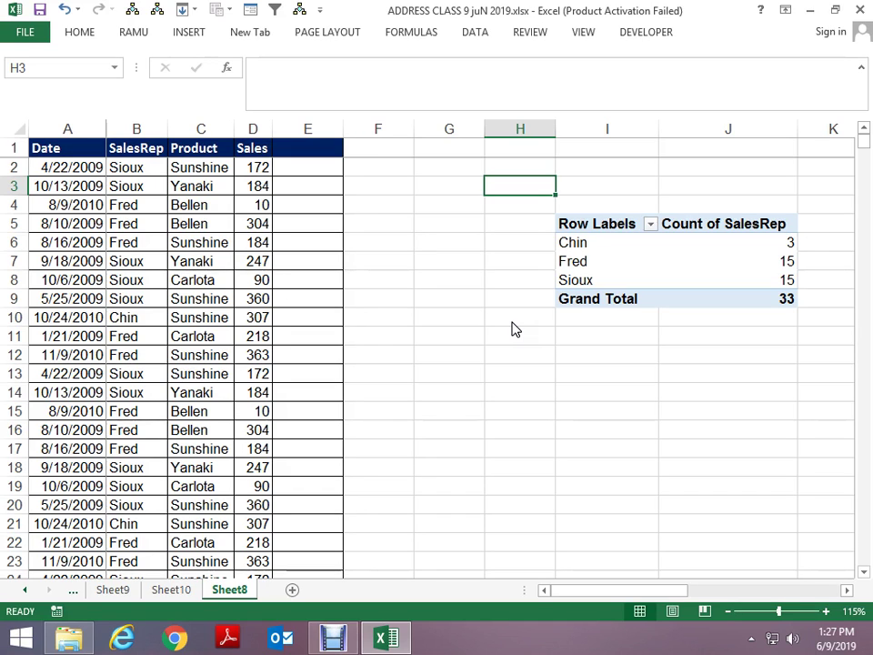
Step: Cancel the stray '[' entry in H3 and move down column H
type("[")
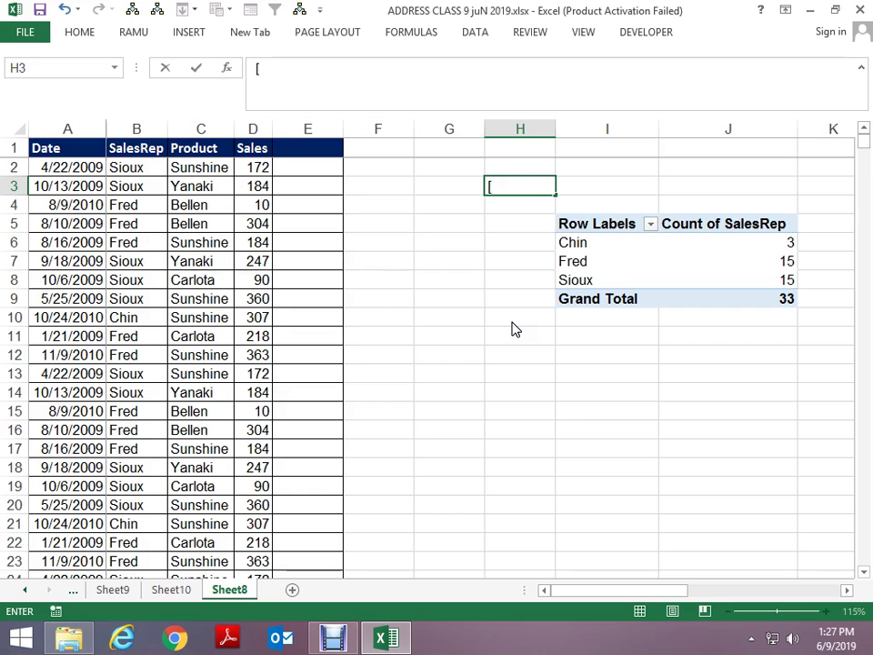
key("Escape")
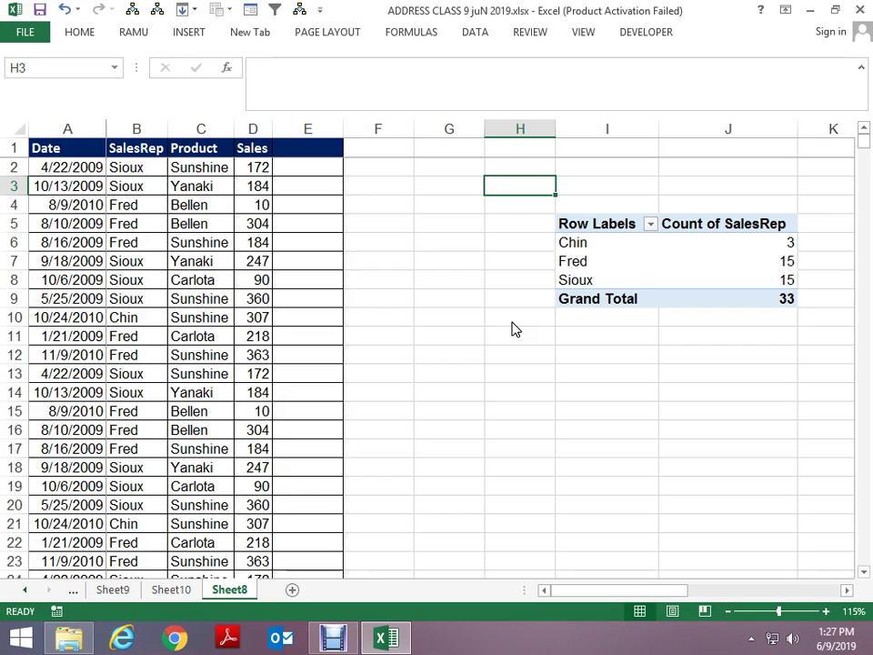
key("Down")
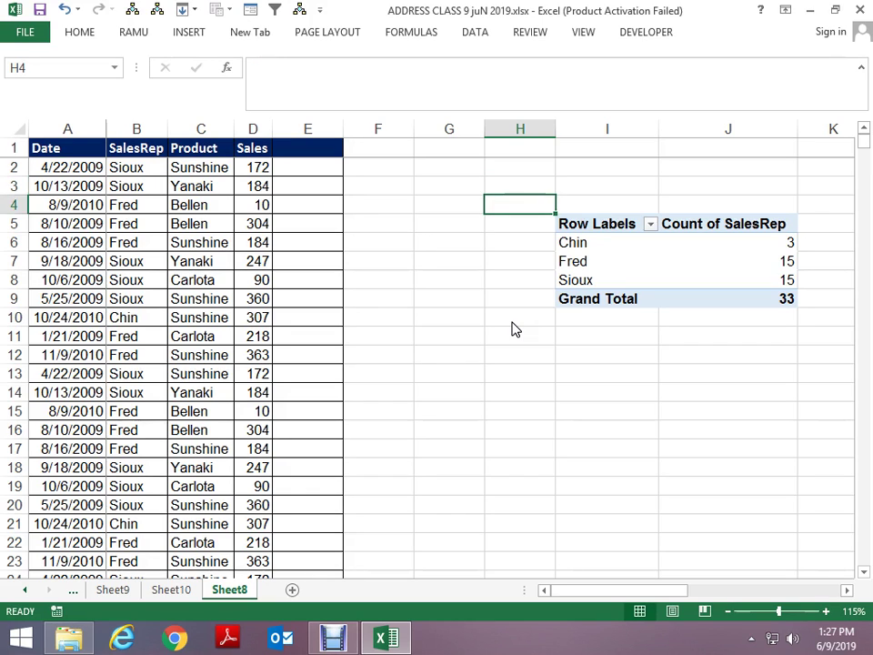
key("Down")
key("Down")
key("Down")
key("Down")
key("Down")
key("Down")
Step: Switch to the Sheet7 OFFSET example and move to its names table
key("ctrl+Page_Up")
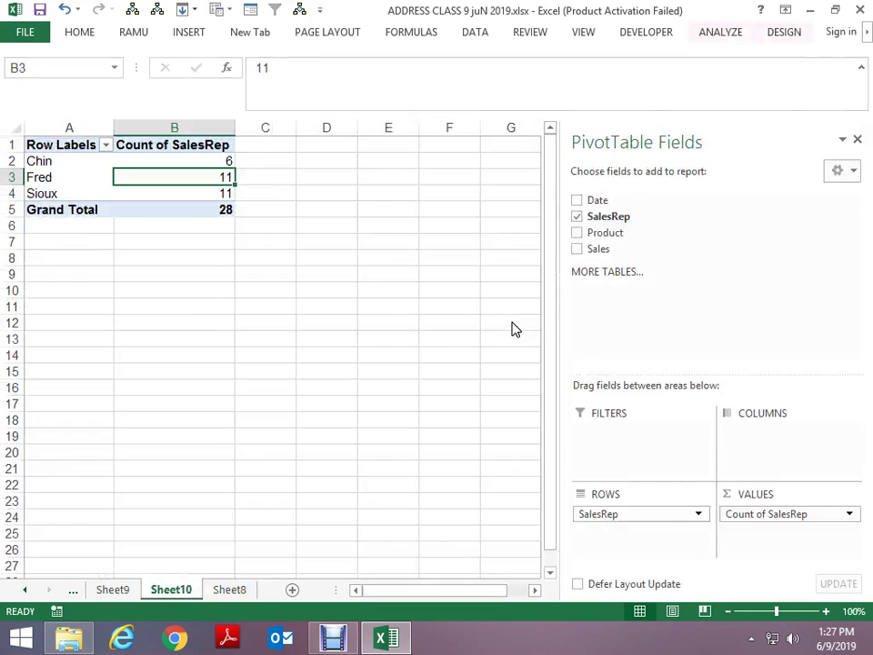
key("ctrl+Page_Up")
key("ctrl+Page_Up")
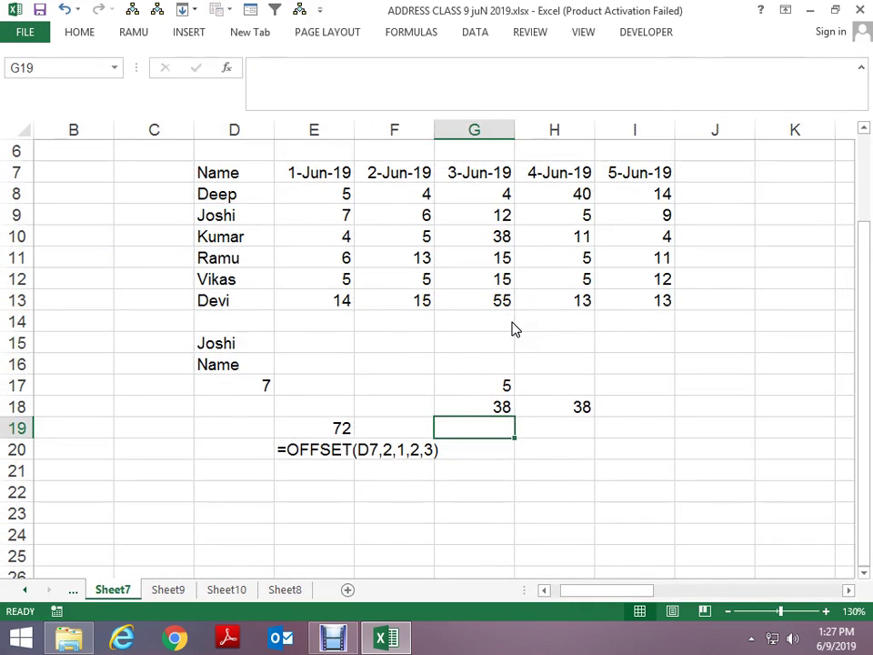
key("Left")
key("Left")
key("Up")
key("Up")
key("Up")
key("Up")
key("Up")
key("Up")
key("Up")
key("Left")
key("Up")
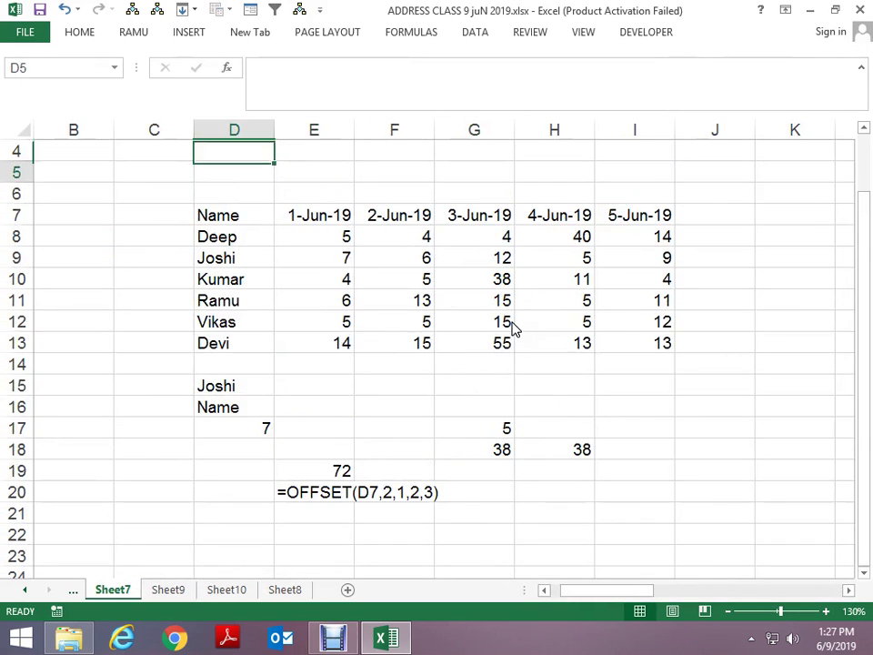
key("Down")
key("Down")
key("Down")
Step: Select the offset block E9:G12 below the Name header, then return to Sheet8
key("Up")
key("Down")
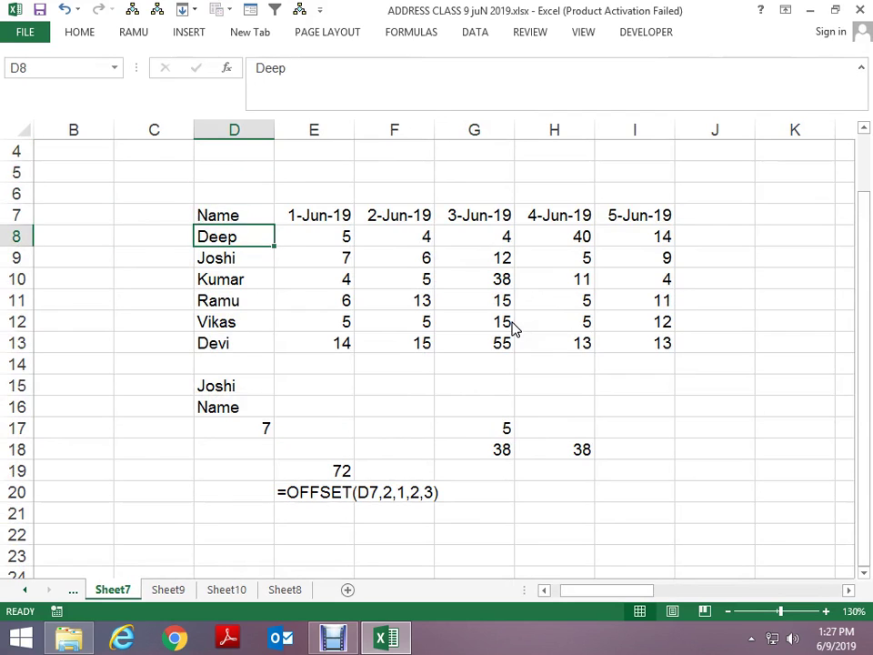
key("Down")
key("Up")
key("Up")
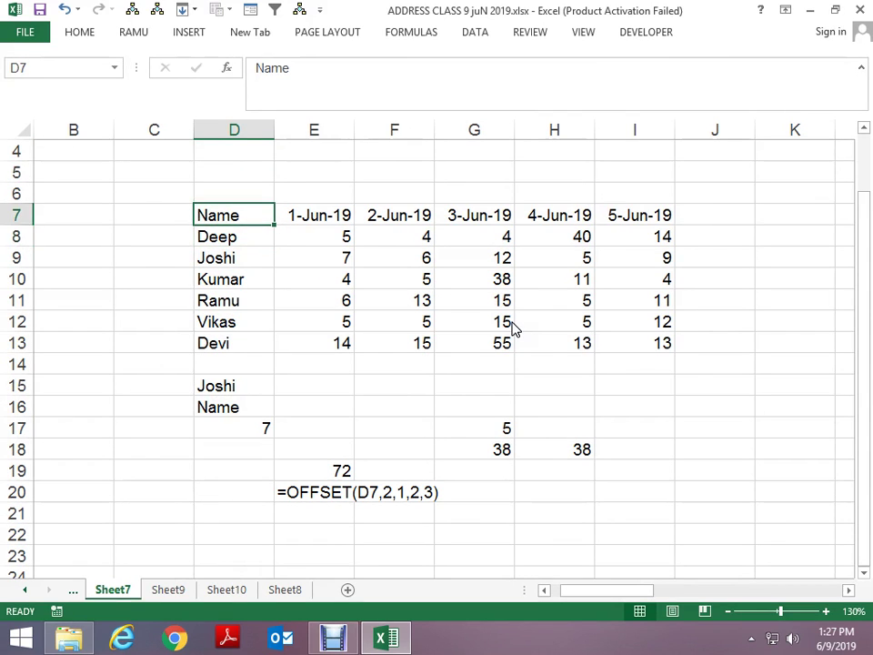
key("Down")
key("Down")
key("Right")
key("Right")
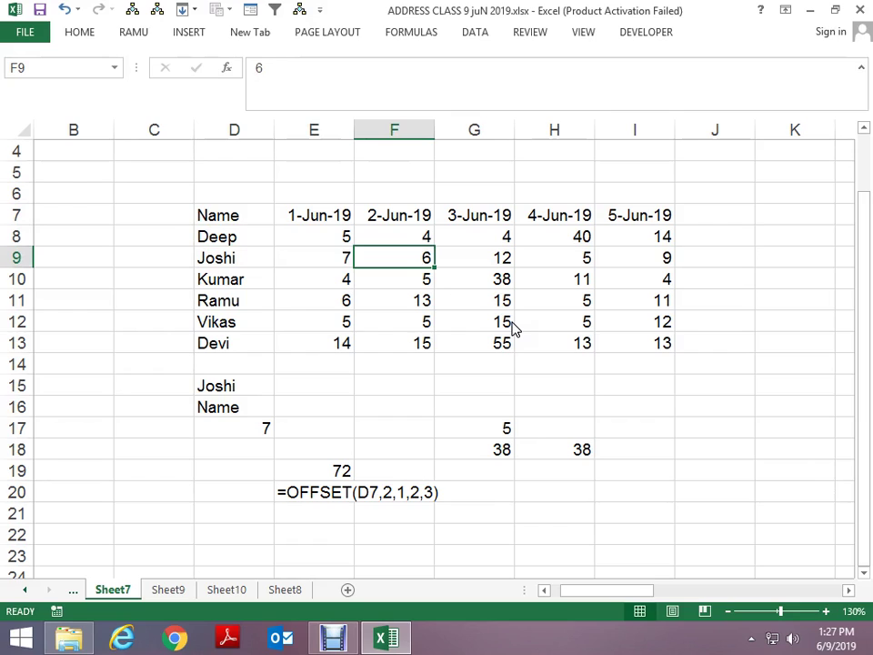
key("Left")
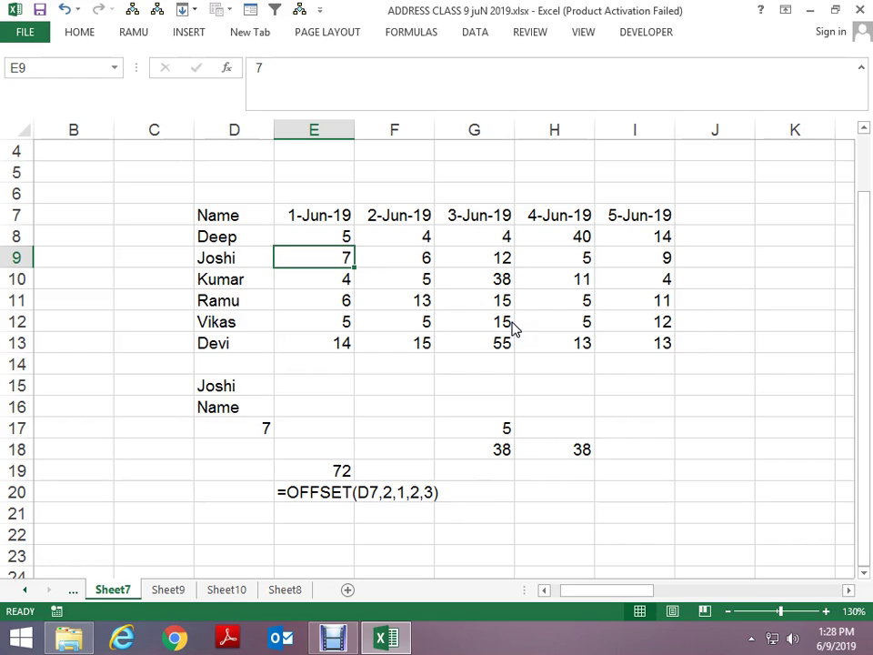
key("shift+Down")
key("shift+Down")
key("shift+Down")
key("shift+Right")
key("shift+Right")
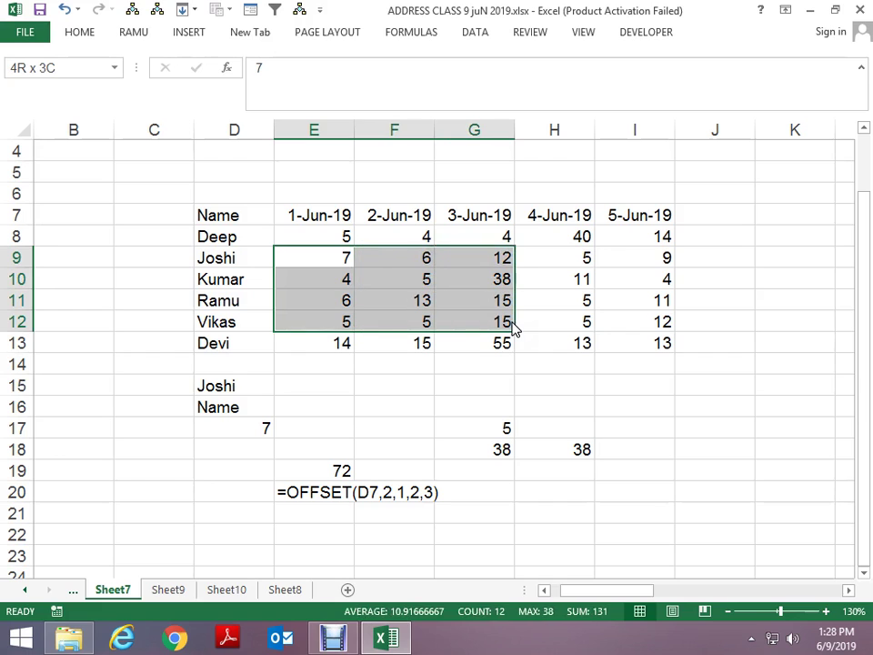
key("ctrl+Page_Down")
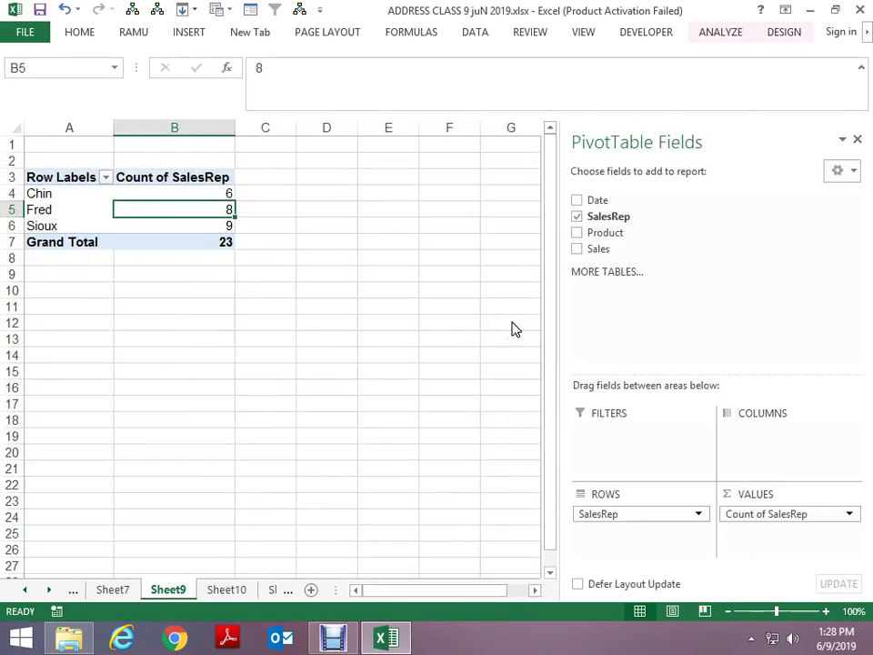
key("ctrl+Page_Down")
key("ctrl+Page_Down")
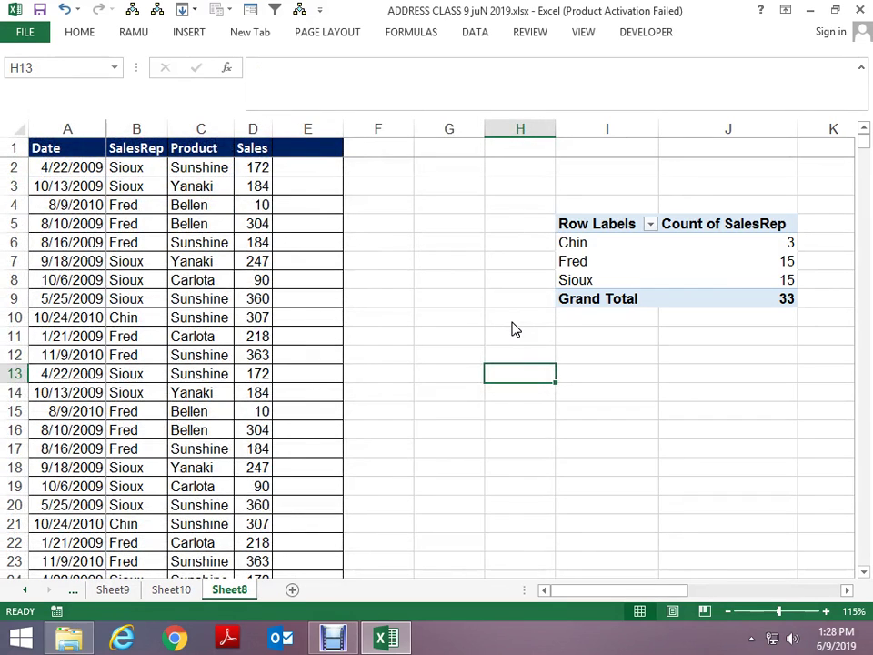
Step: In cell F4, enter the partial formula =OFFSET(A1,0,0, anchored at A1 with zero offsets
key("Left")
key("ctrl+Up")
key("ctrl+Left")
key("Down")
key("Right")
key("Right")
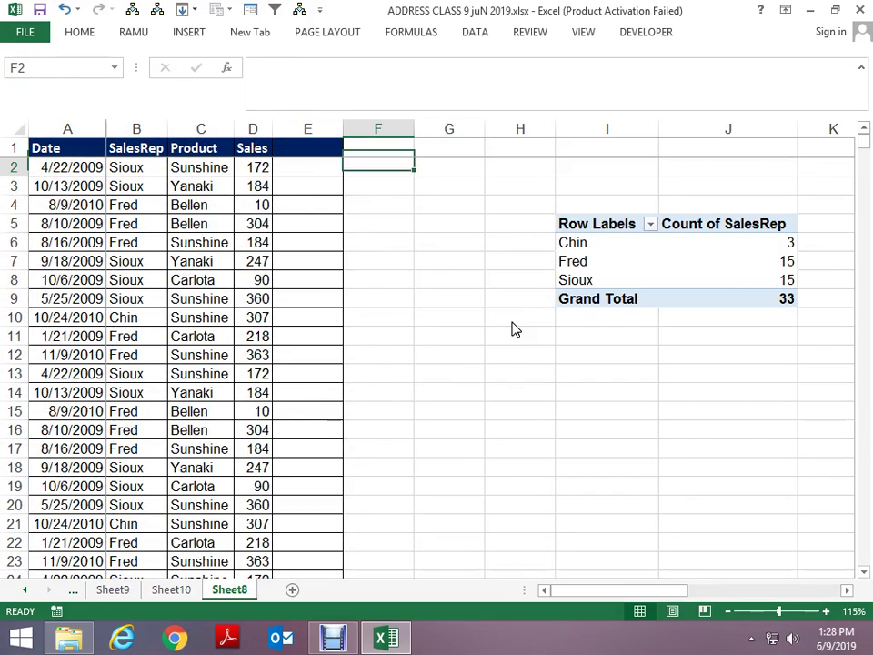
key("Down")
key("Down")
type("=OF")
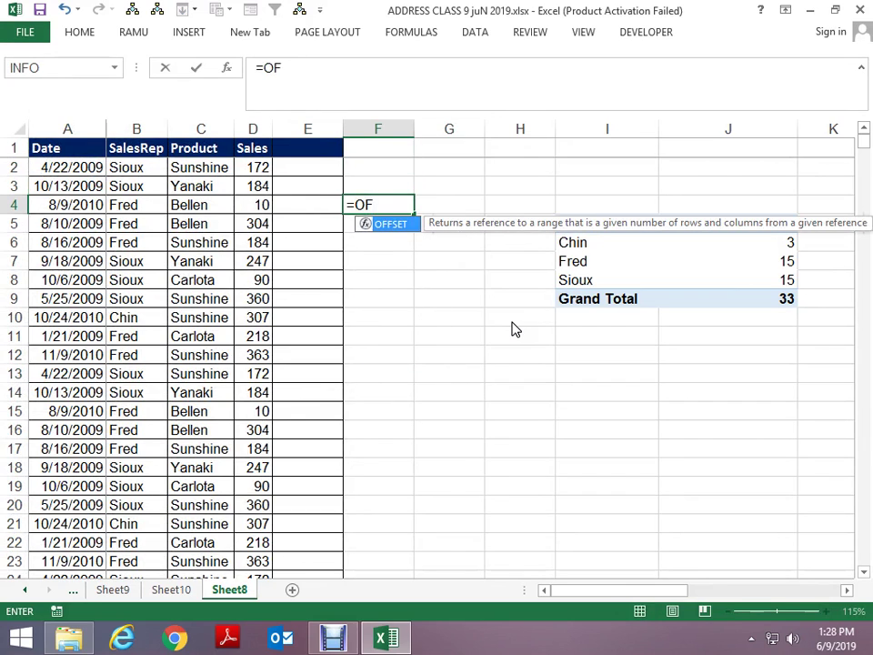
type("F")
key("Tab")
key("ctrl+Home")
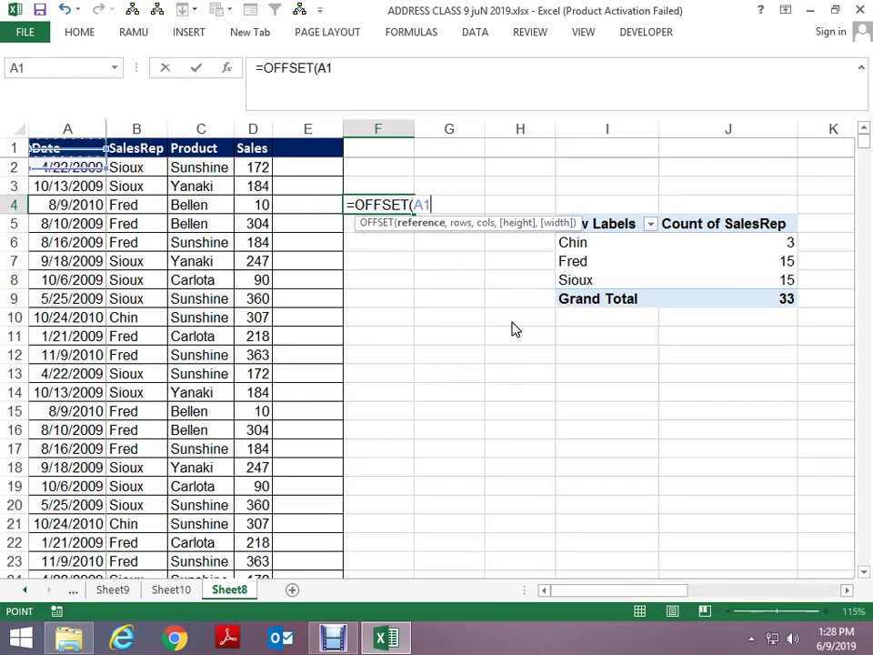
type(",")
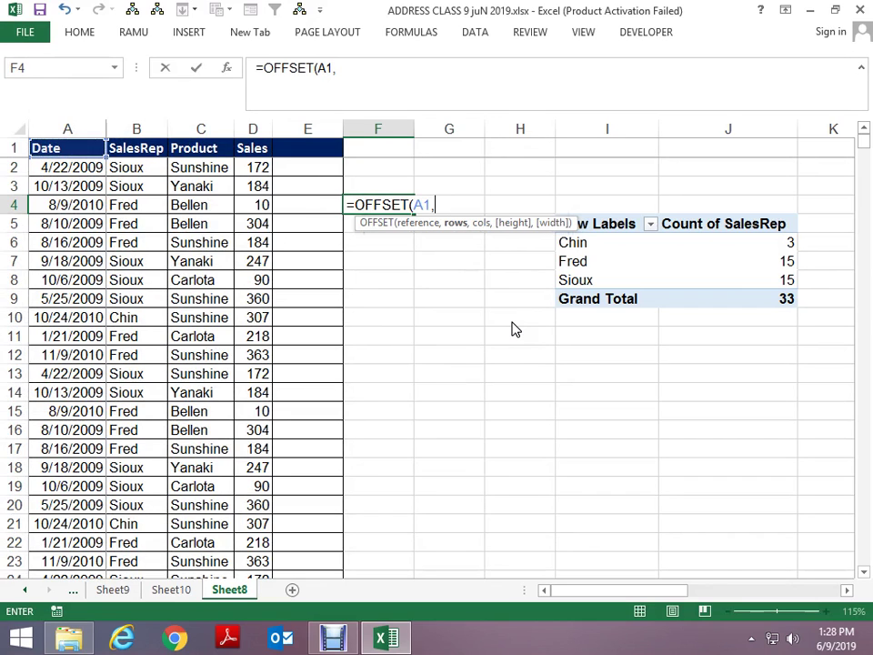
type("0")
type(",0")
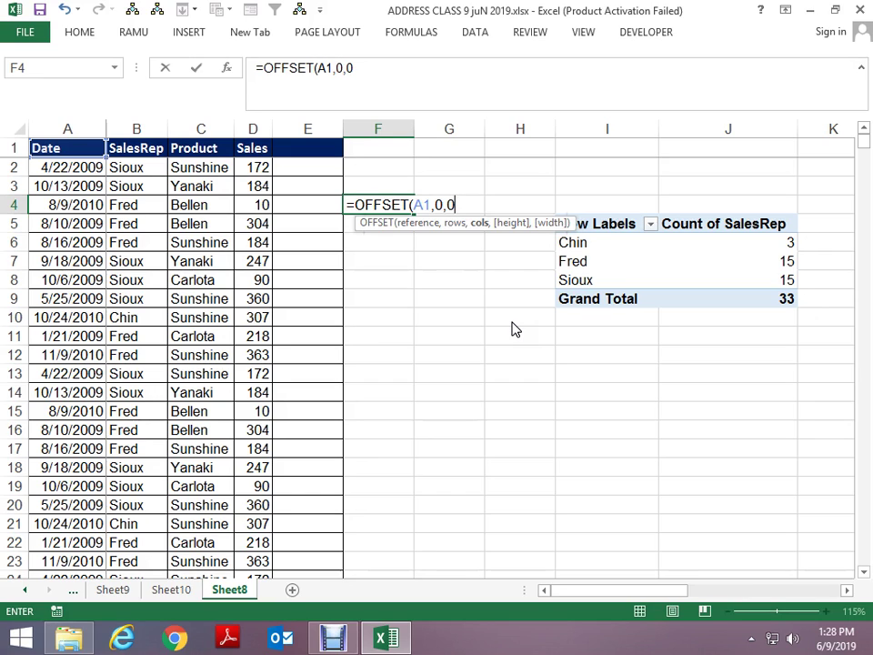
type(",")
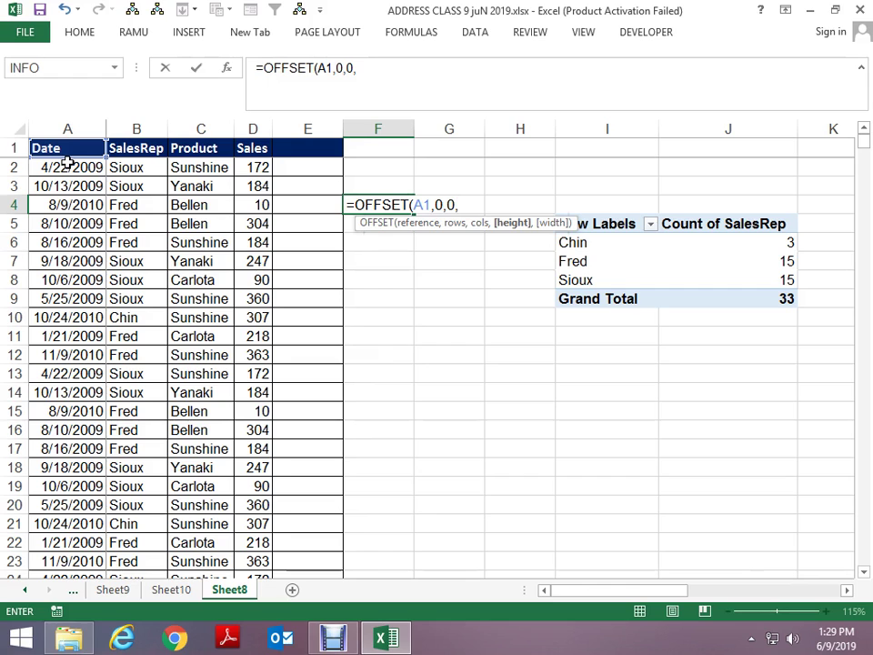
Step: Abandon the unfinished OFFSET formula in F4, leaving the cell empty
key("Right")
key("Right")
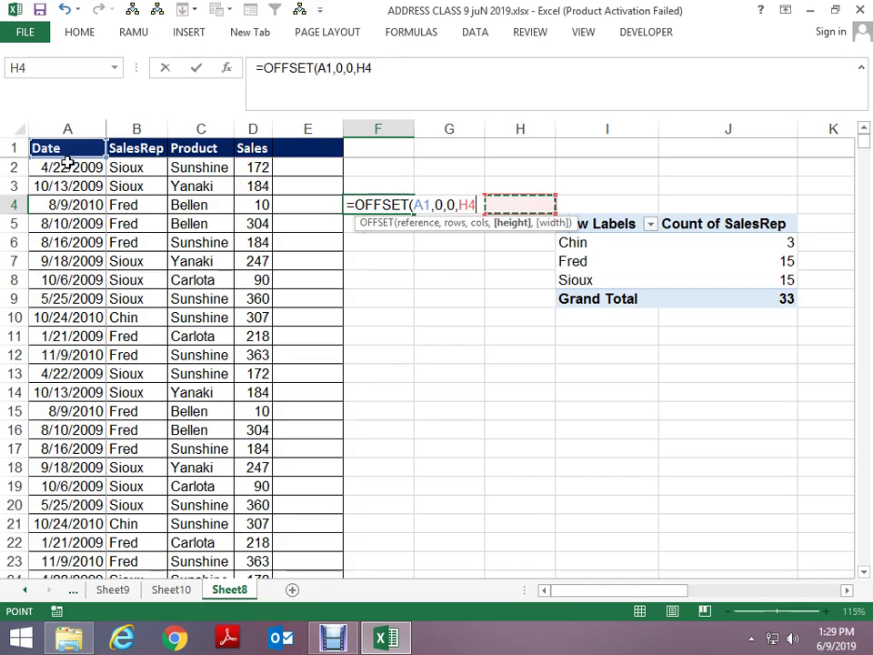
key("Left")
key("Left")
key("Left")
key("Escape")
key("Left")
key("Left")
key("Left")
key("Left")
key("Left")
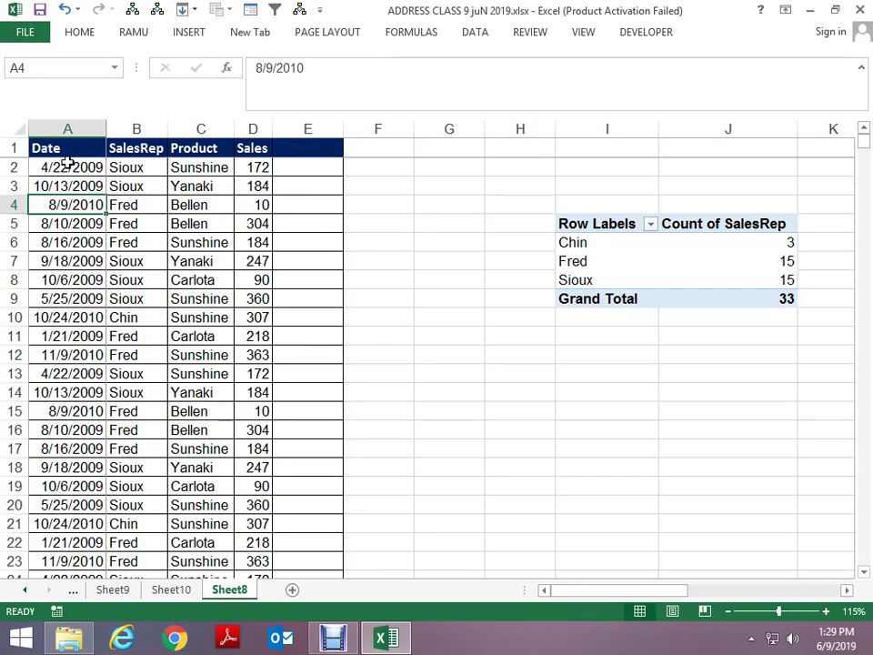
Step: Look over the header row A1:D1 and the first data row A2:D2, ending on Sales header D1
key("Up")
key("Up")
key("Up")
key("ctrl+shift+Right")
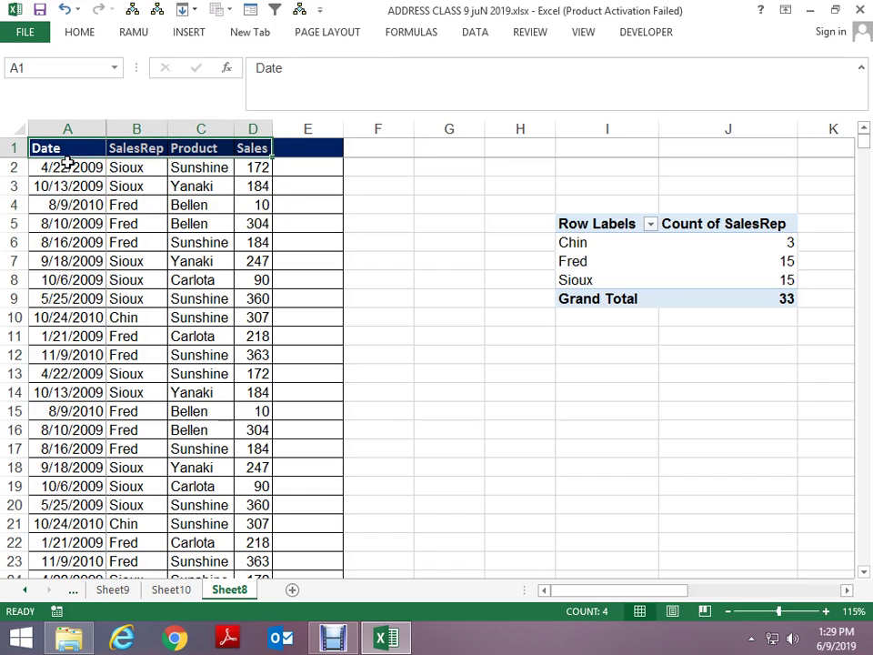
key("Down")
key("Down")
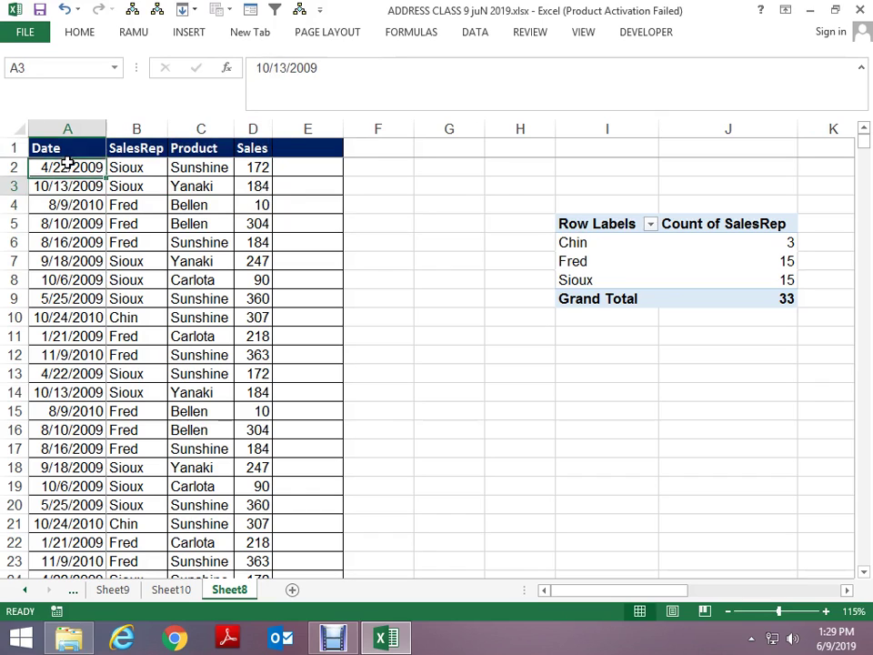
key("Up")
key("Up")
key("Down")
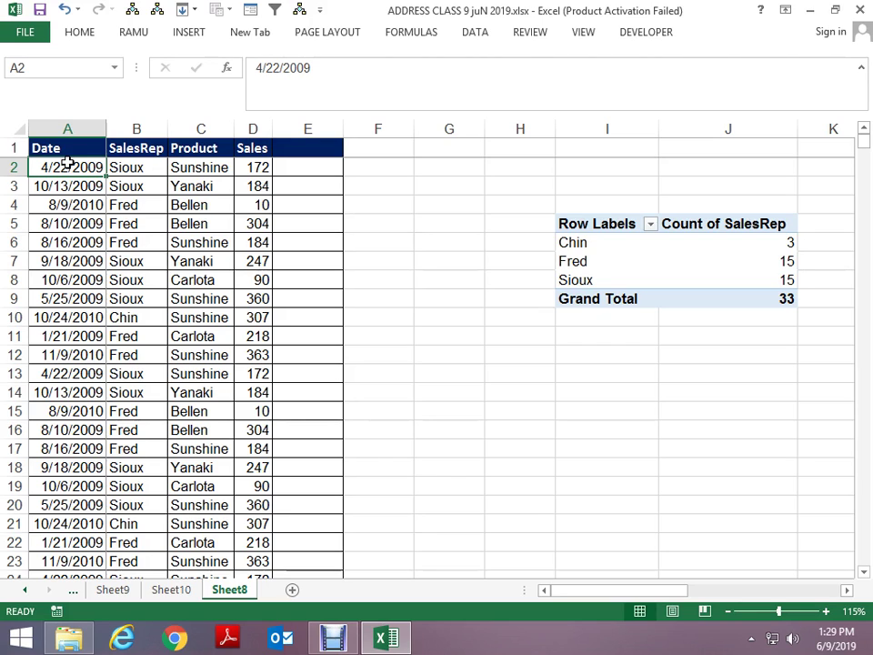
key("Up")
key("Down")
key("shift+Right")
key("shift+Right")
key("shift+Right")
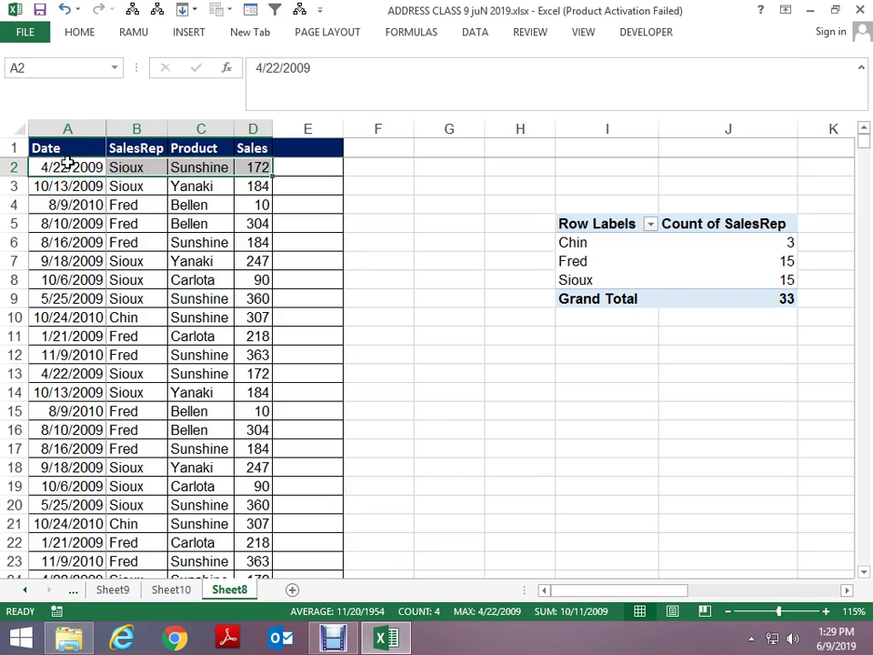
key("Up")
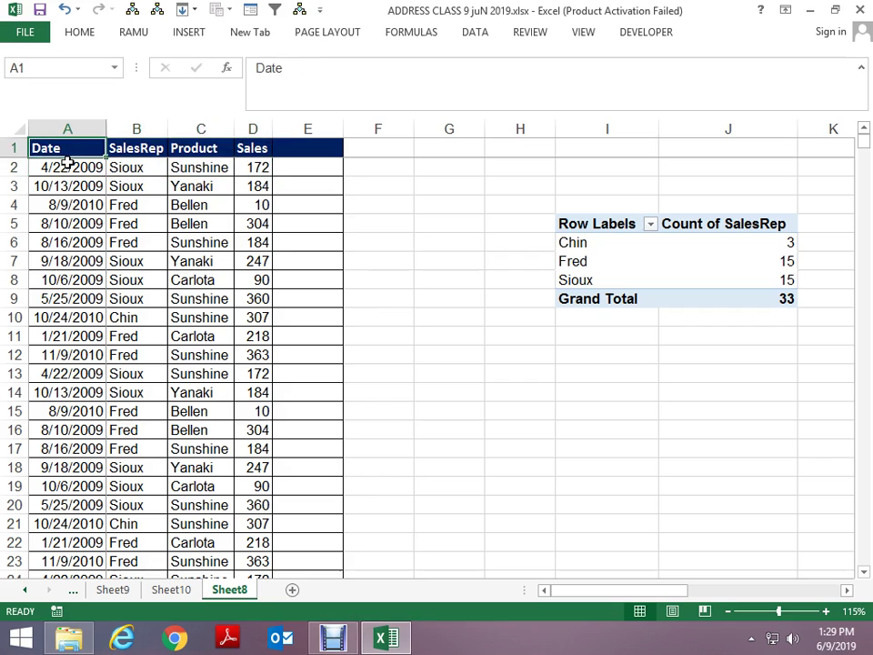
key("ctrl+Right")
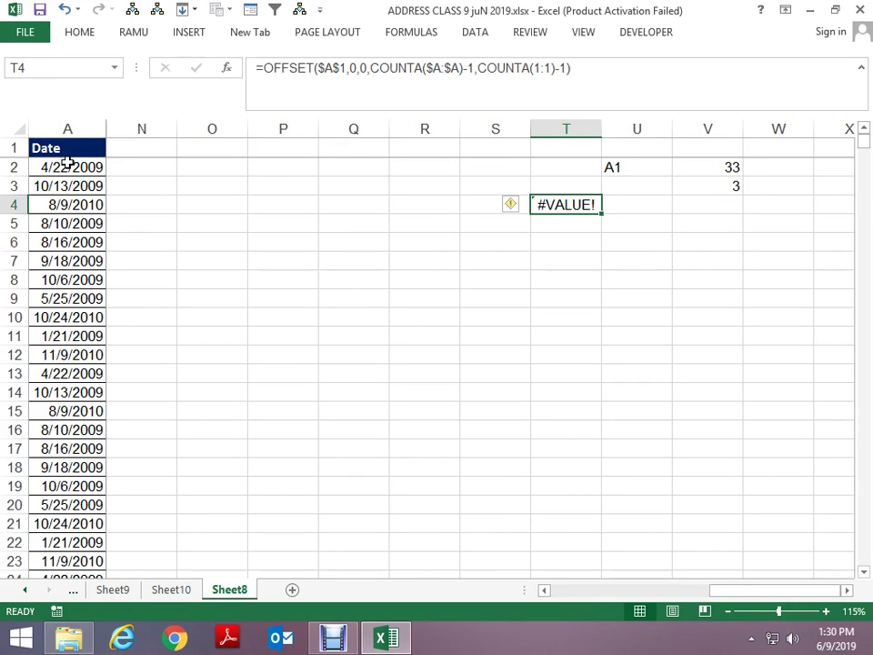
Step: Delete the -1 after the first COUNTA in T4's OFFSET formula and commit it
key("F2")
key("Left")
key("Left")
key("Left")
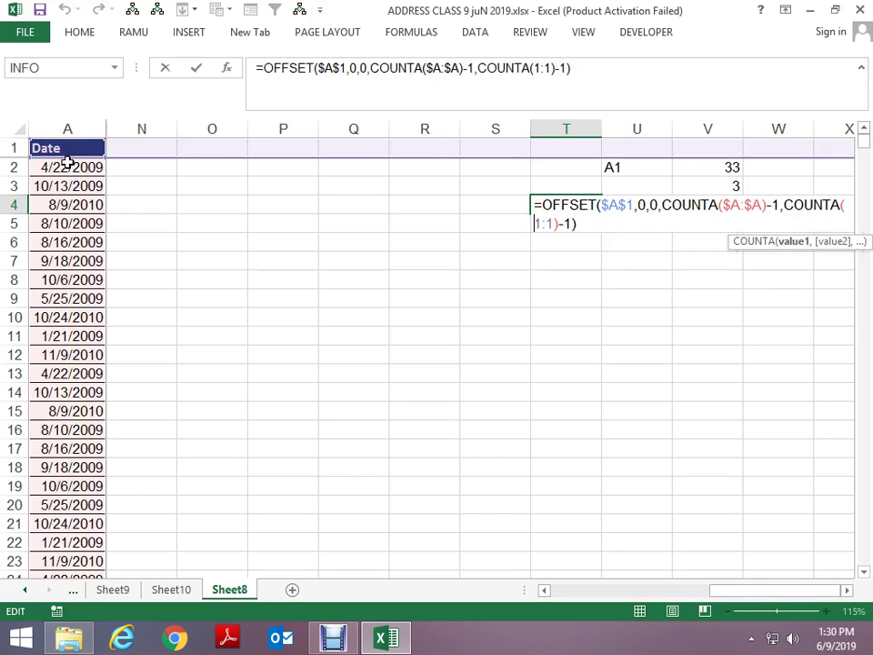
key("Left")
key("Left")
key("Left")
key("Left")
key("Left")
key("Left")
key("Left")
key("Left")
key("Left")
key("Delete")
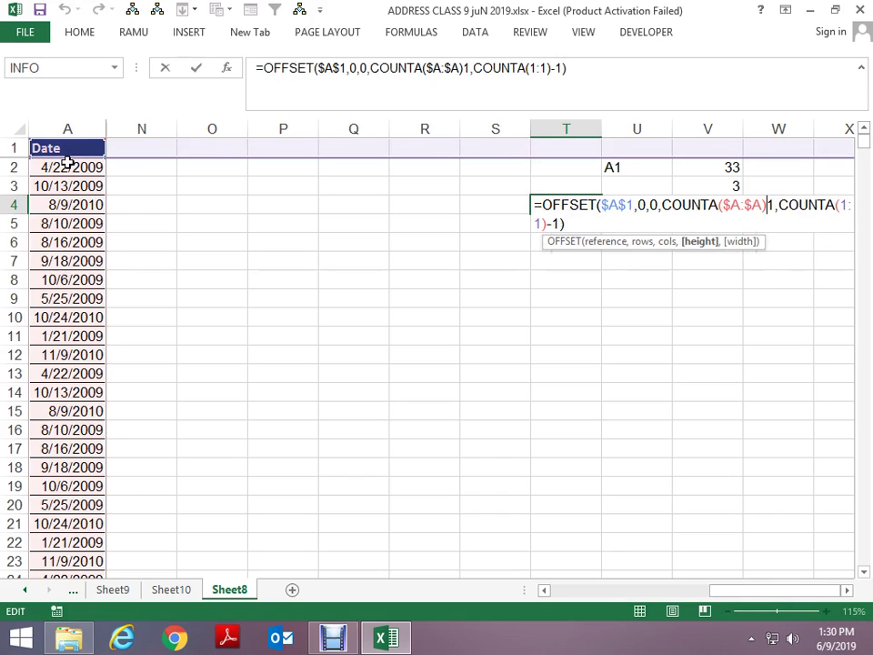
key("Delete")
key("Return")
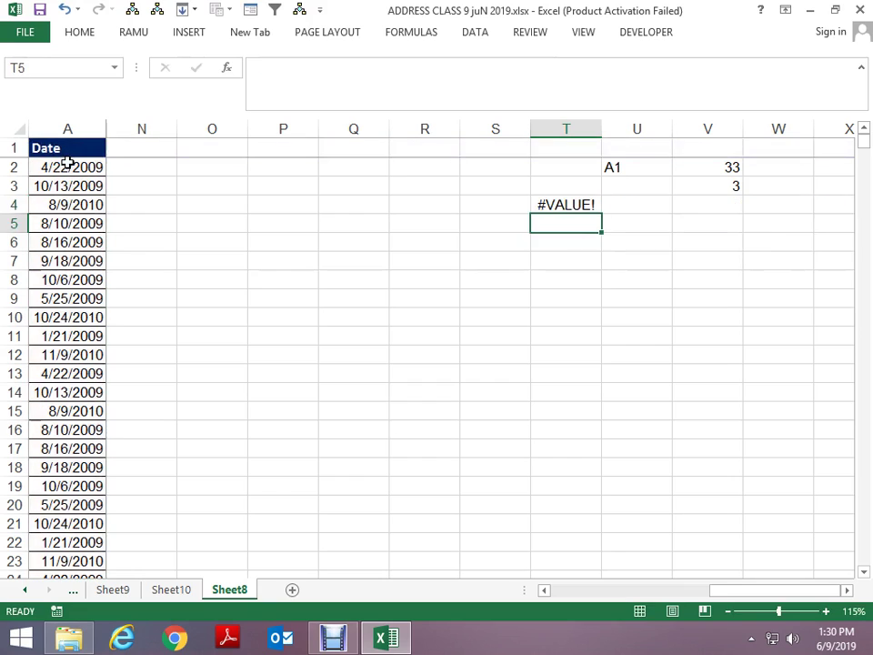
key("Up")
key("Down")
key("Down")
key("Down")
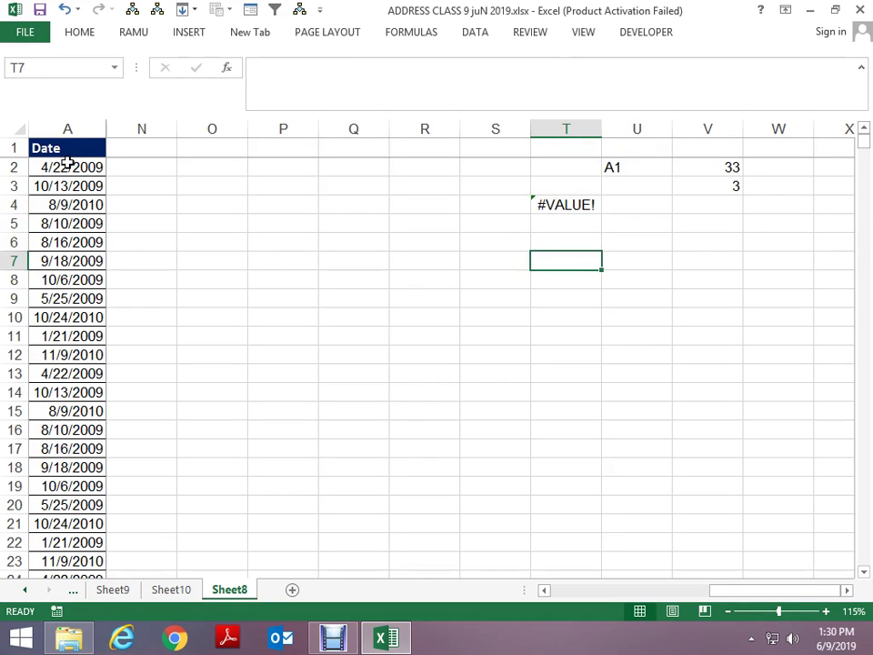
Step: Start an OFFSET formula in T7, then cancel it, leaving T7 empty
type("=OFF")
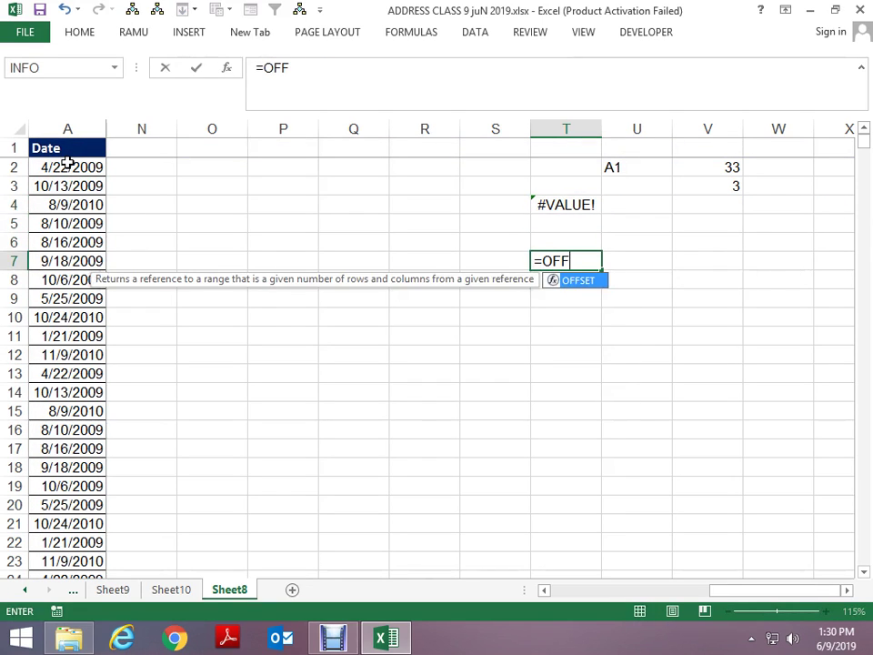
key("Tab")
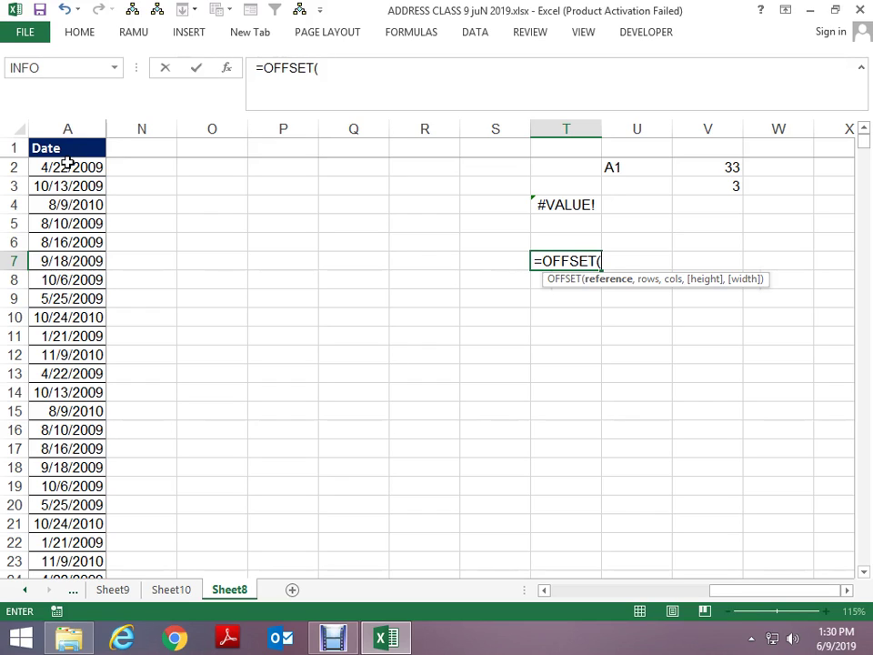
key("Escape")
key("Left")
key("Left")
key("Left")
key("Left")
key("Left")
key("Left")
key("Left")
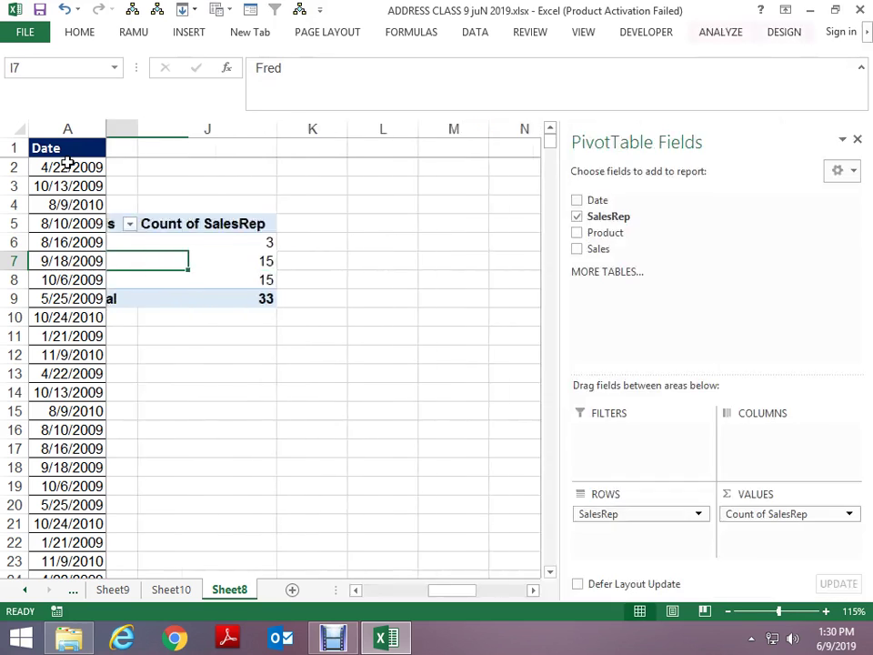
key("Left")
Step: Return to the sales table, dismiss the pivot row Fred's menu, and select C5
key("ctrl+Home")
key("ctrl+z")
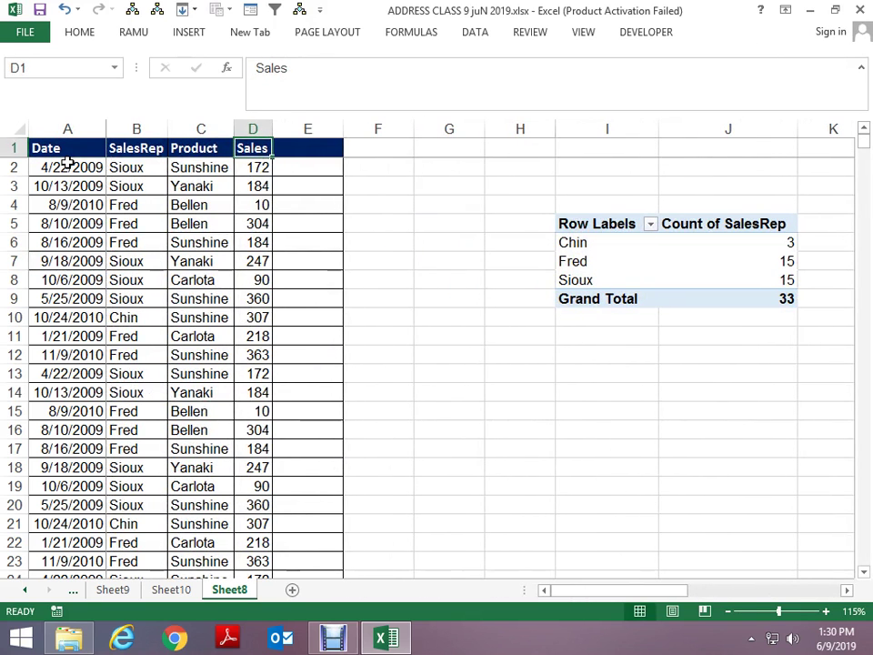
key("Down")
key("Down")
key("Down")
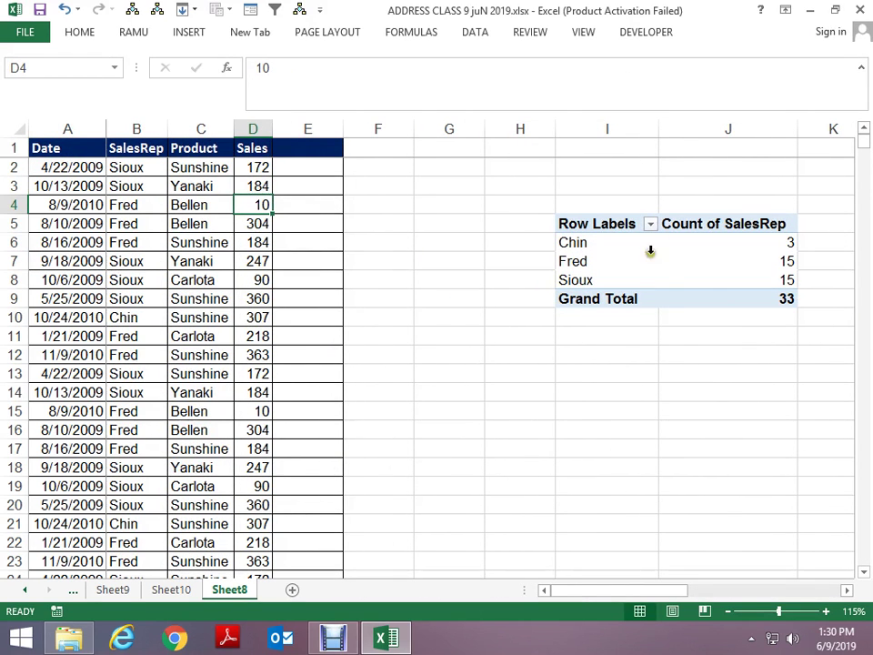
right_click(644, 254)
left_click(639, 262)
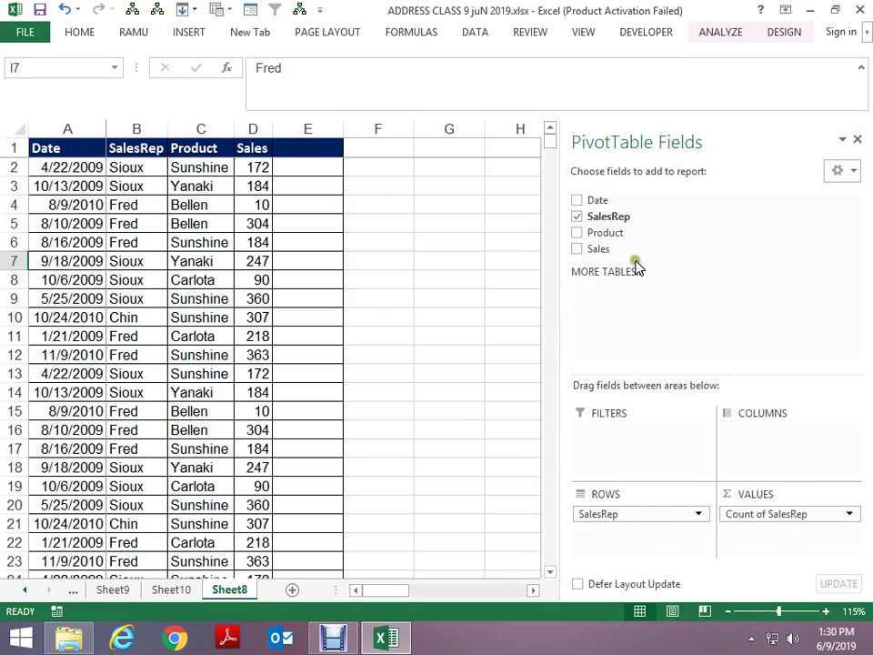
left_click(230, 223)
Step: Go back to the Date header A1 and select the header row A1:D1
key("Down")
key("Down")
key("Up")
key("Up")
key("Left")
key("Left")
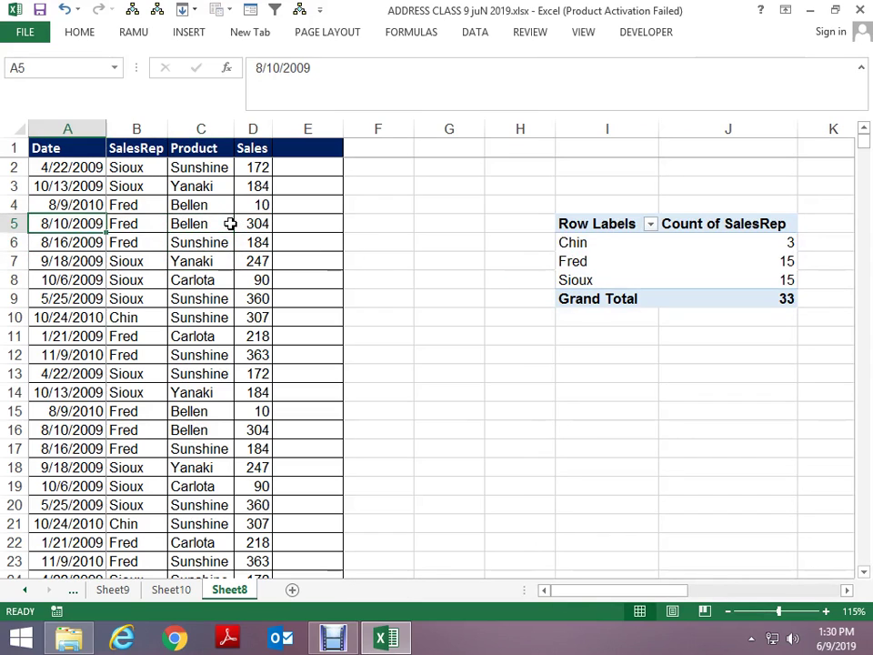
key("ctrl+Up")
key("Down")
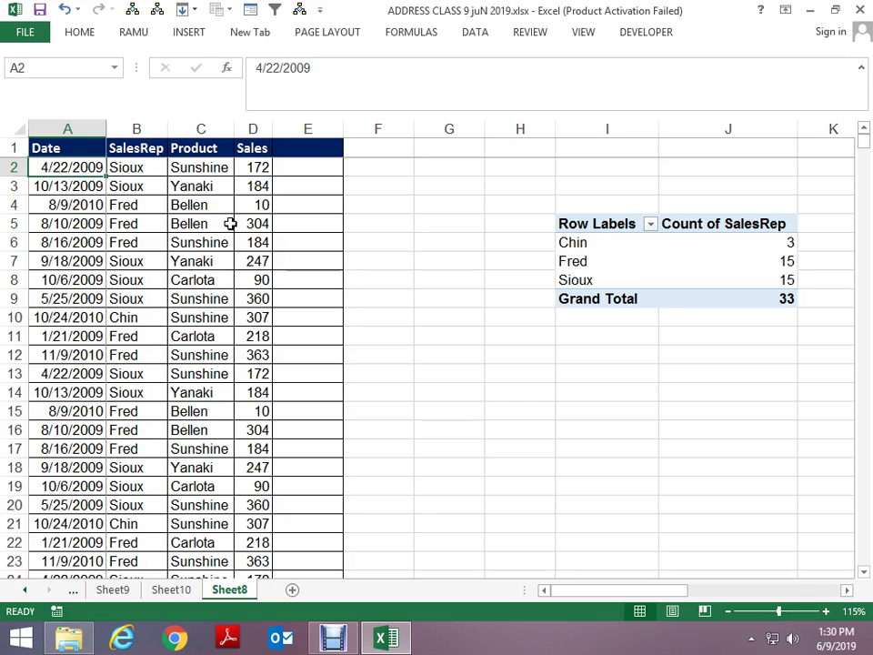
key("Up")
key("ctrl+shift+Right")
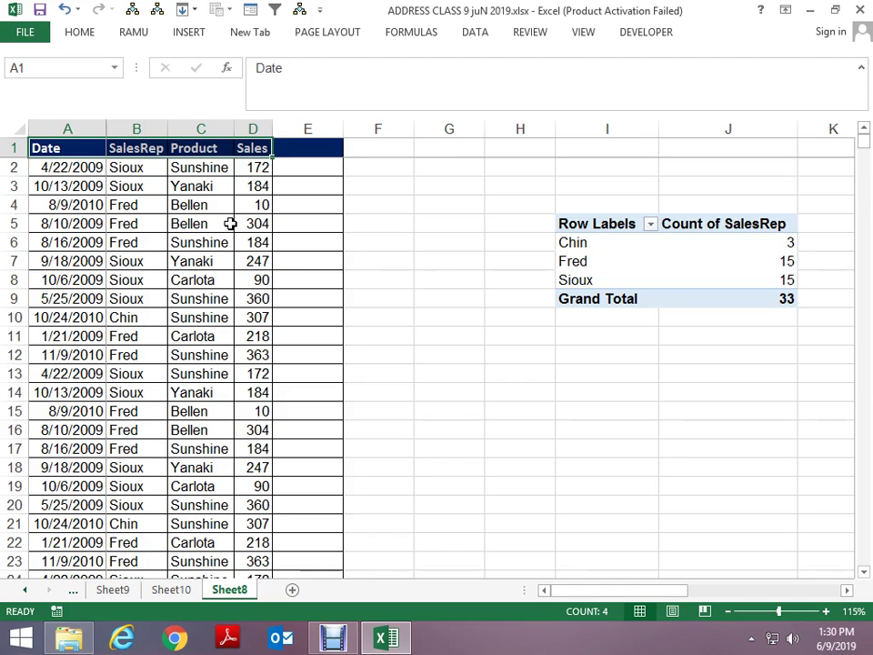
Step: Step through the first data row's Date, SalesRep, Product and Sales values
key("Down")
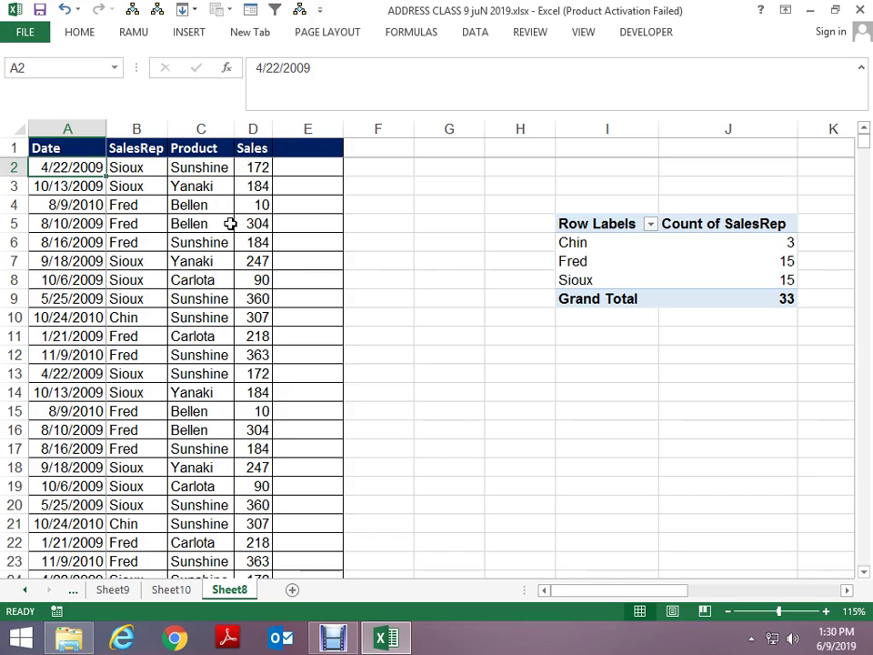
key("Right")
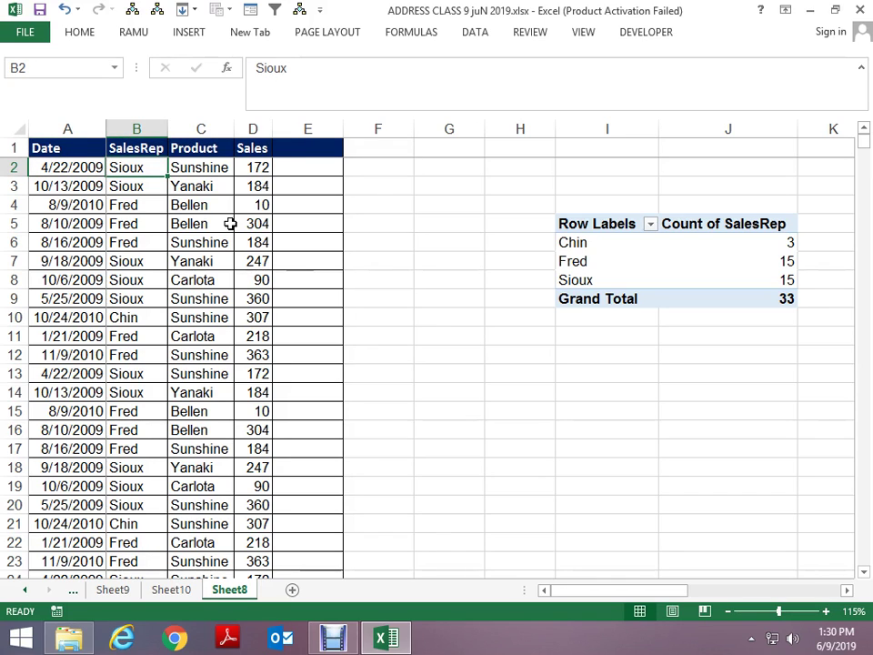
key("Right")
key("Right")
key("Home")
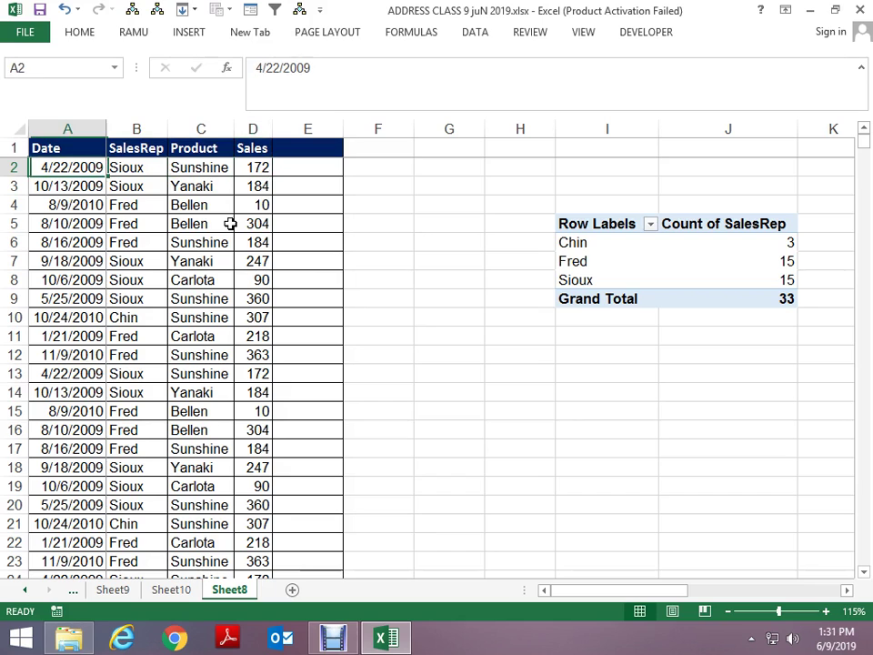
key("Up")
key("Down")
key("Right")
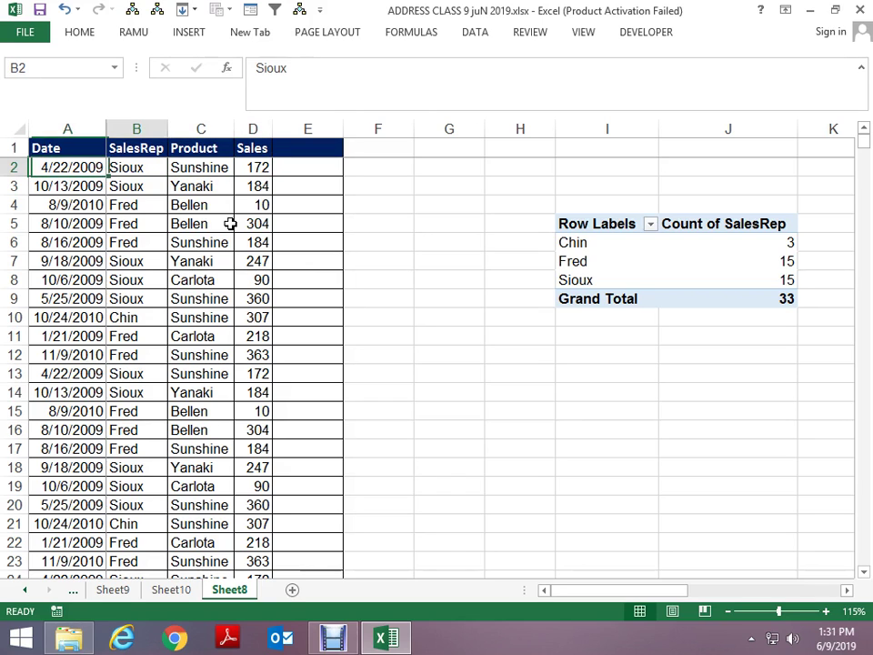
Step: Check DATA_NEW's Refers to OFFSET formula in Name Manager, then close it
key("ctrl+F3")
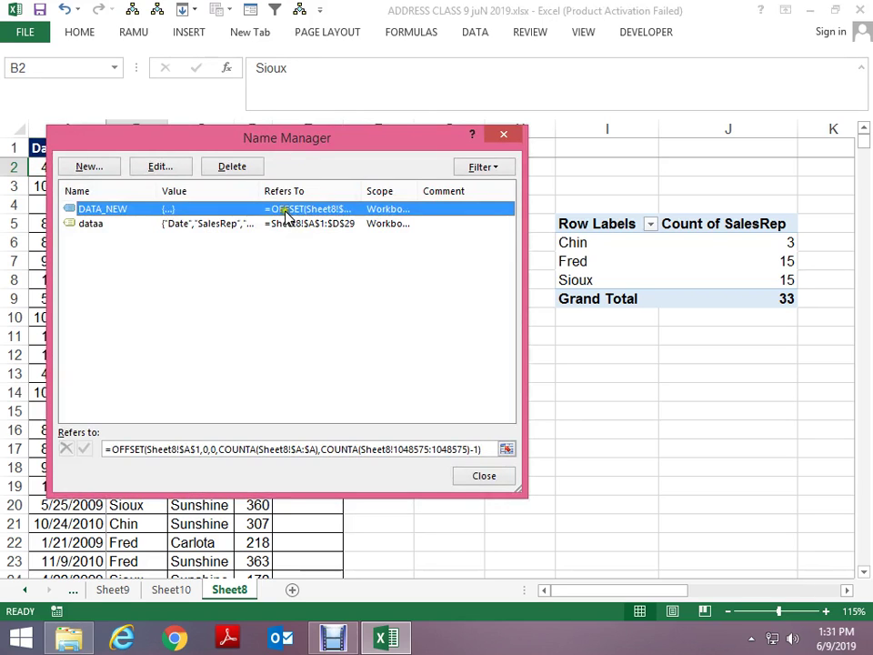
left_click(275, 225)
left_click(247, 209)
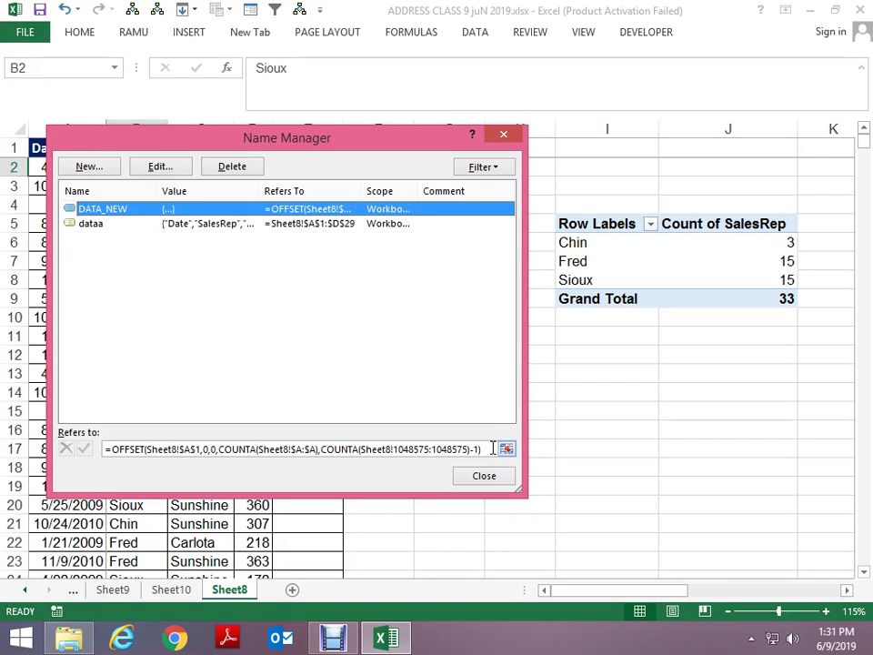
key("Escape")
Step: Start an OFFSET formula in F5 and abandon it, leaving F5 empty
key("Down")
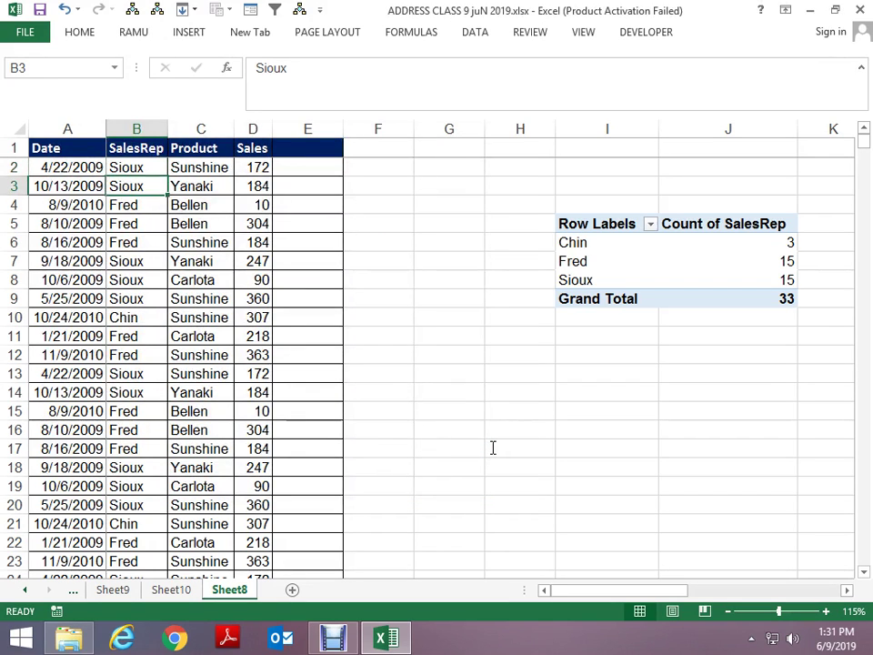
key("Down")
key("Down")
key("Right")
key("Right")
key("Right")
key("Right")
type("=")
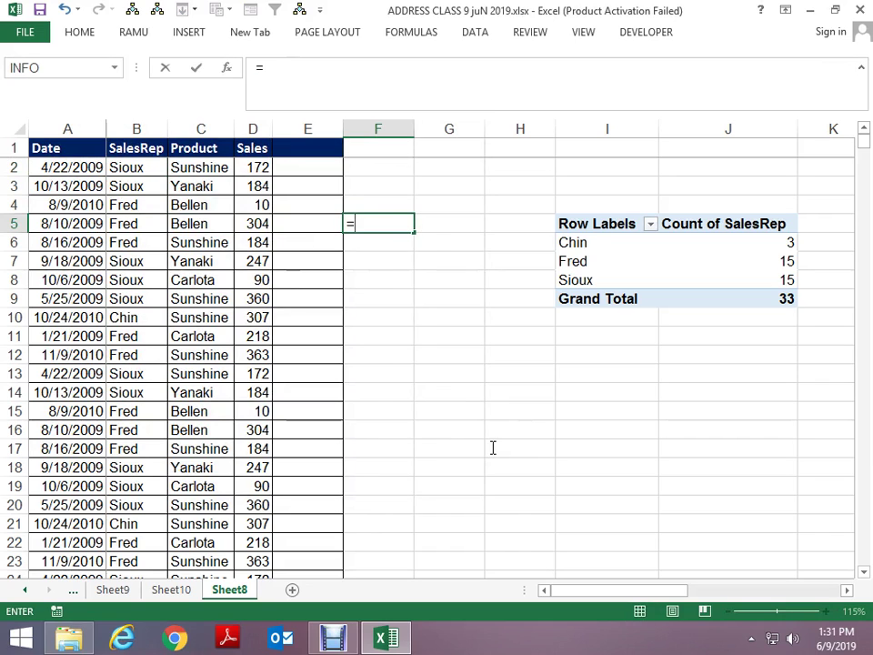
type("OFFSET(")
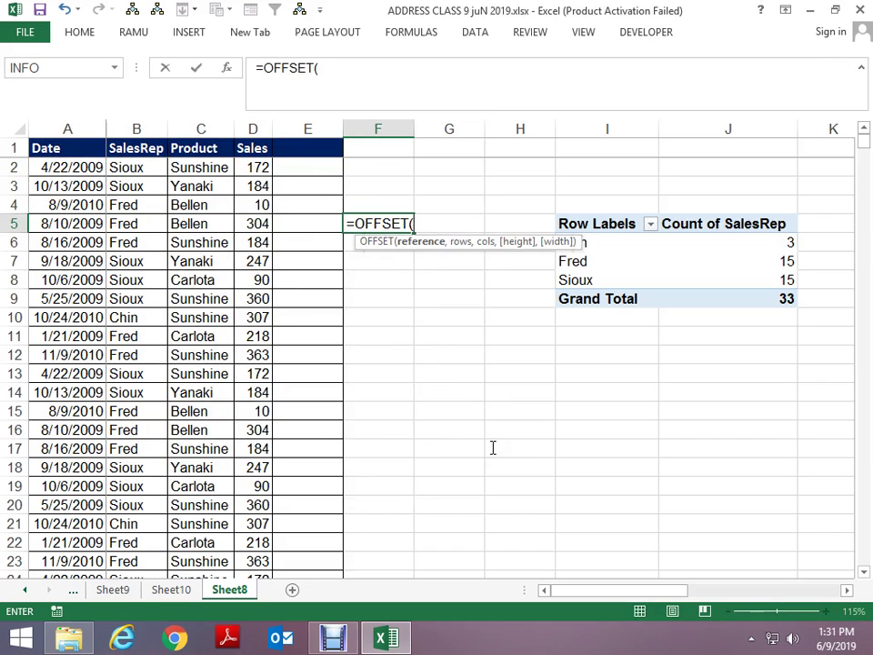
key("Escape")
Step: Move around the first date A2, B2 and the Sales header D1
key("Up")
key("Up")
key("Up")
key("Left")
key("Left")
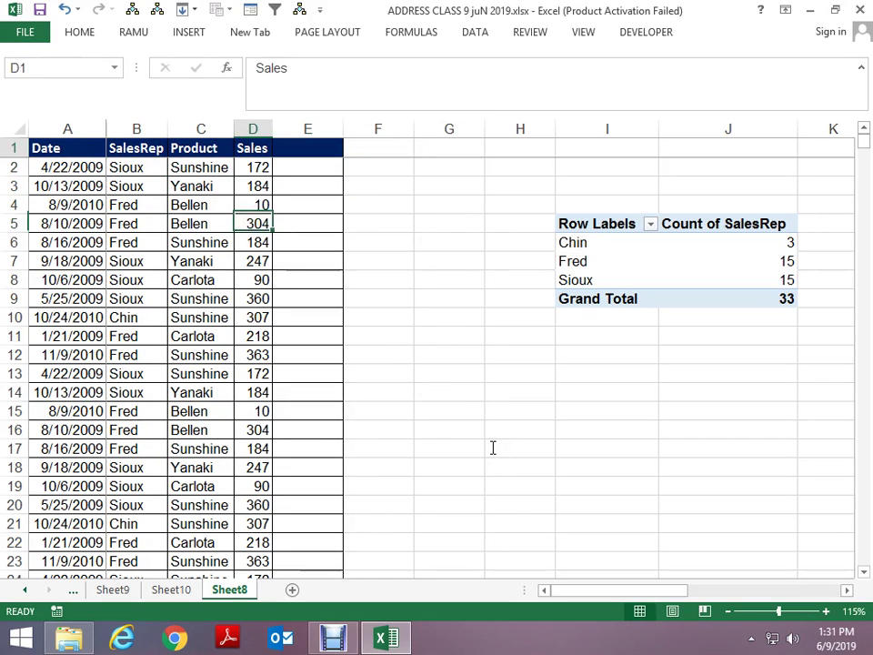
key("Left")
key("Left")
key("Left")
key("Down")
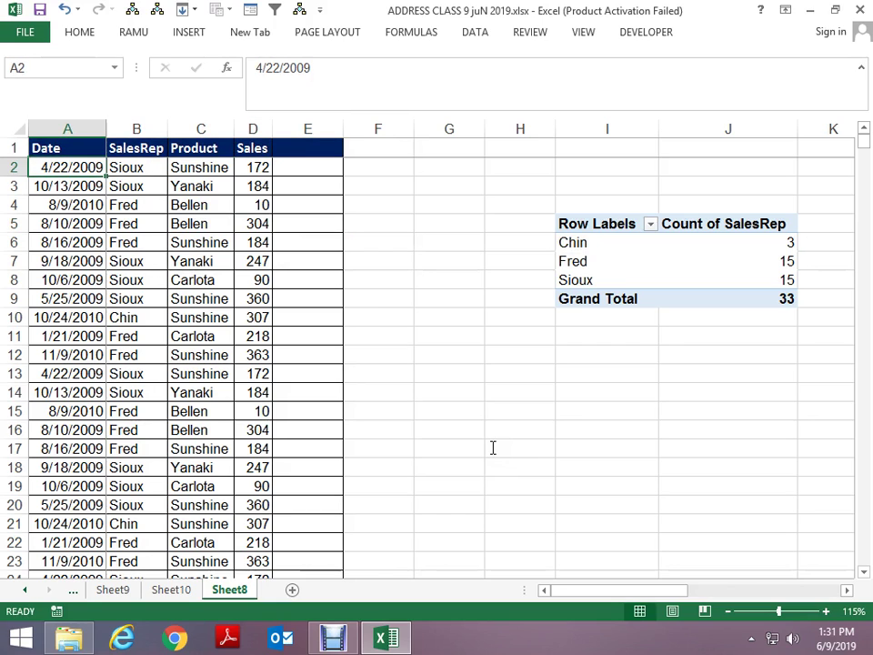
key("Right")
key("Left")
key("Right")
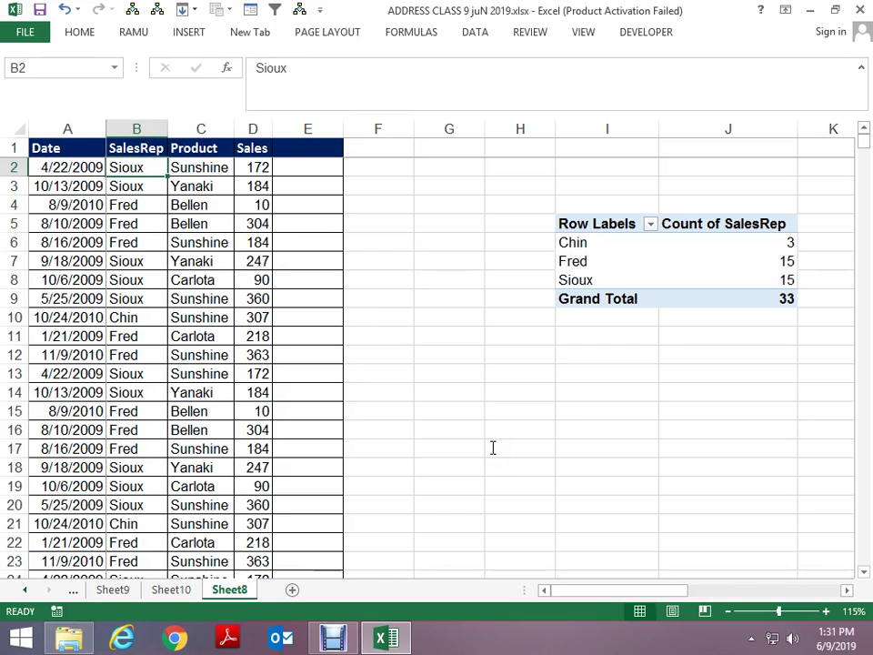
key("Left")
key("Up")
key("Right")
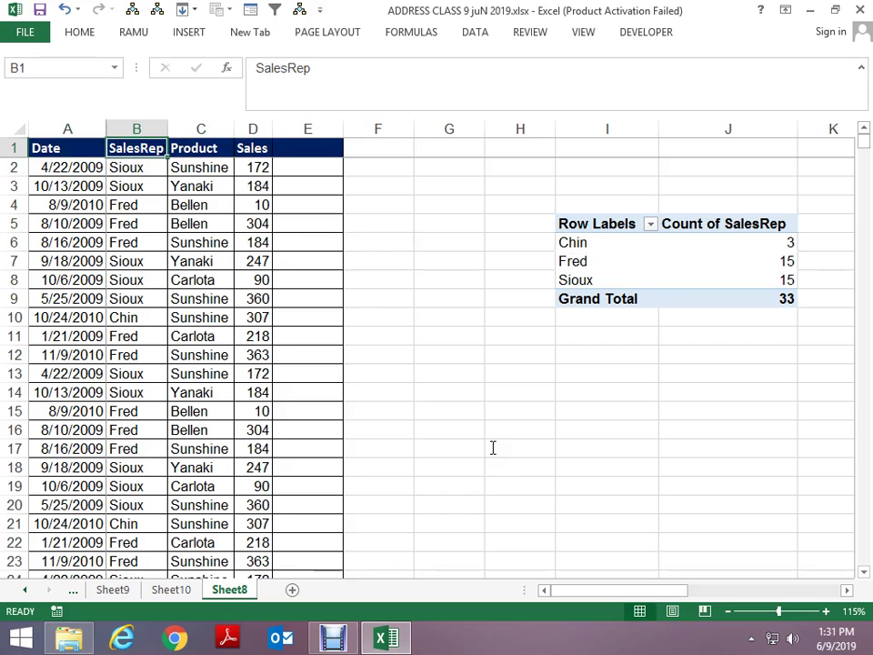
key("Right")
key("Right")
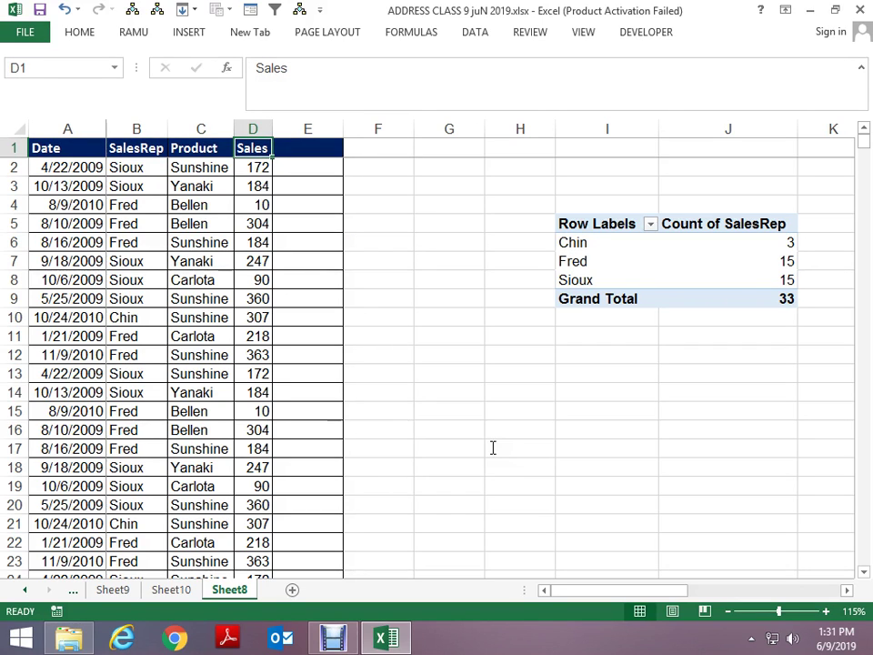
Step: Return to the Date header A1 and select all filled cells of column A
key("Left")
key("Left")
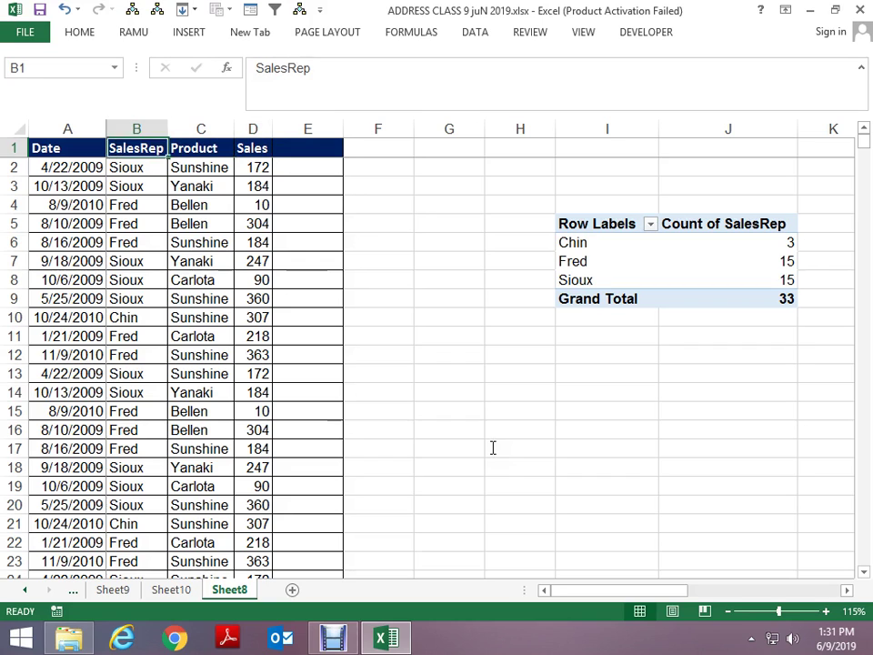
key("Left")
key("Down")
key("Down")
key("Down")
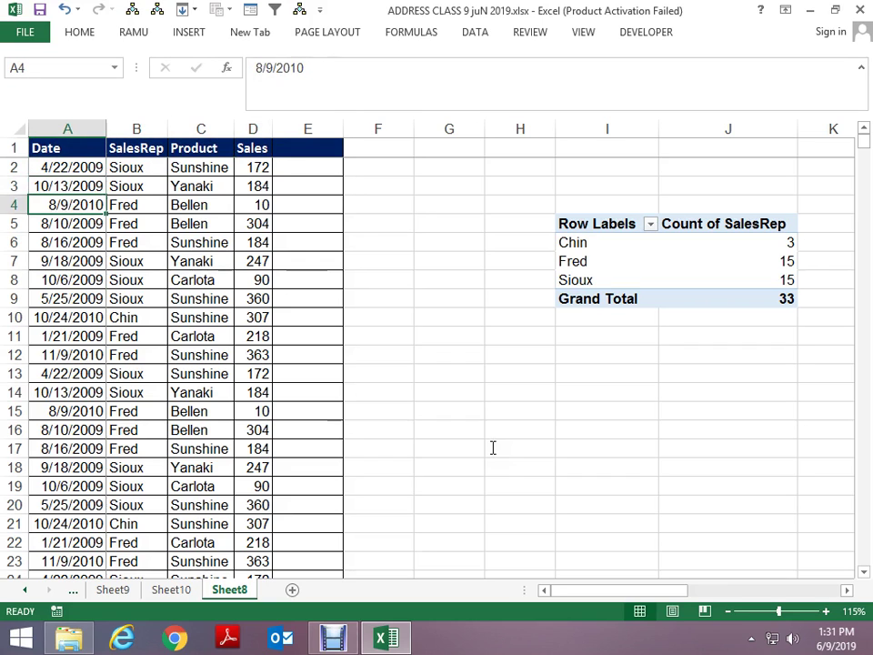
key("Up")
key("Up")
key("Up")
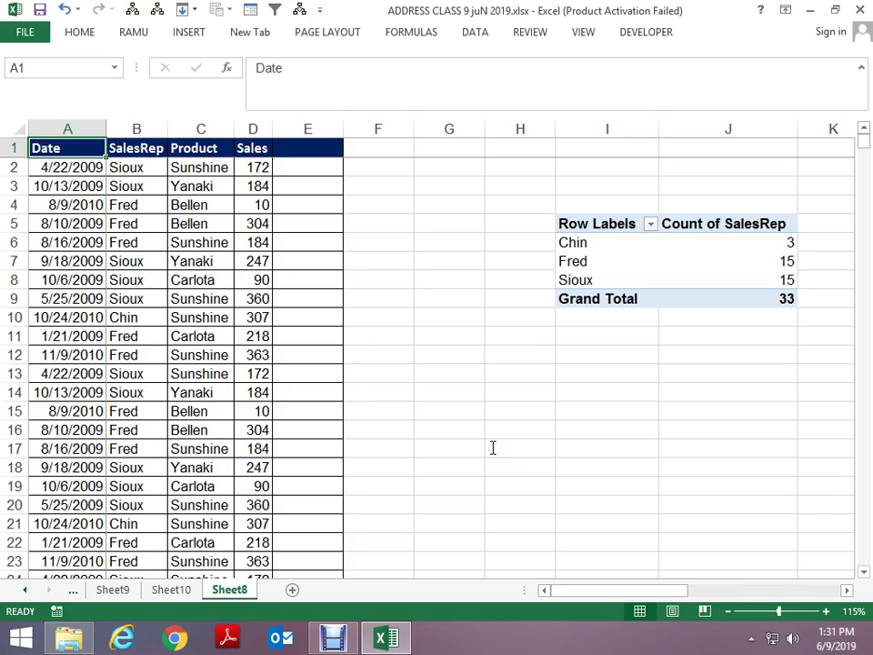
key("Down")
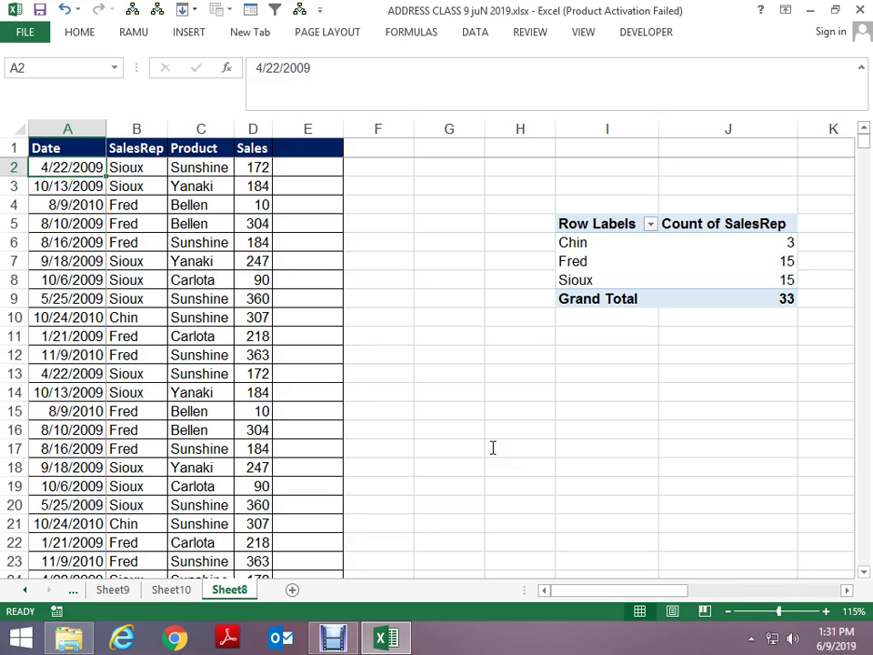
key("Up")
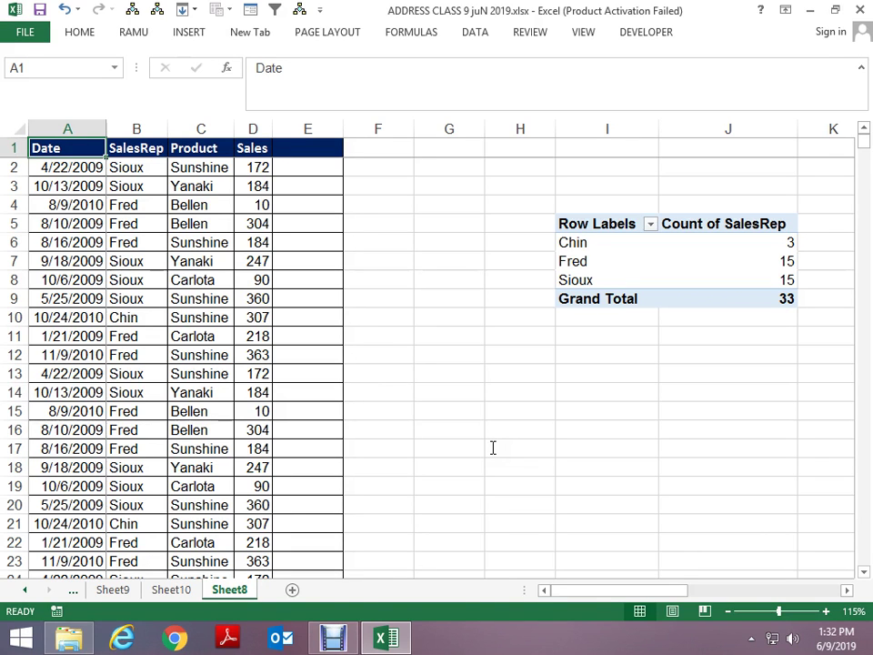
key("ctrl+shift+Down")
key("ctrl+shift+Right")
key("ctrl+shift+Left")
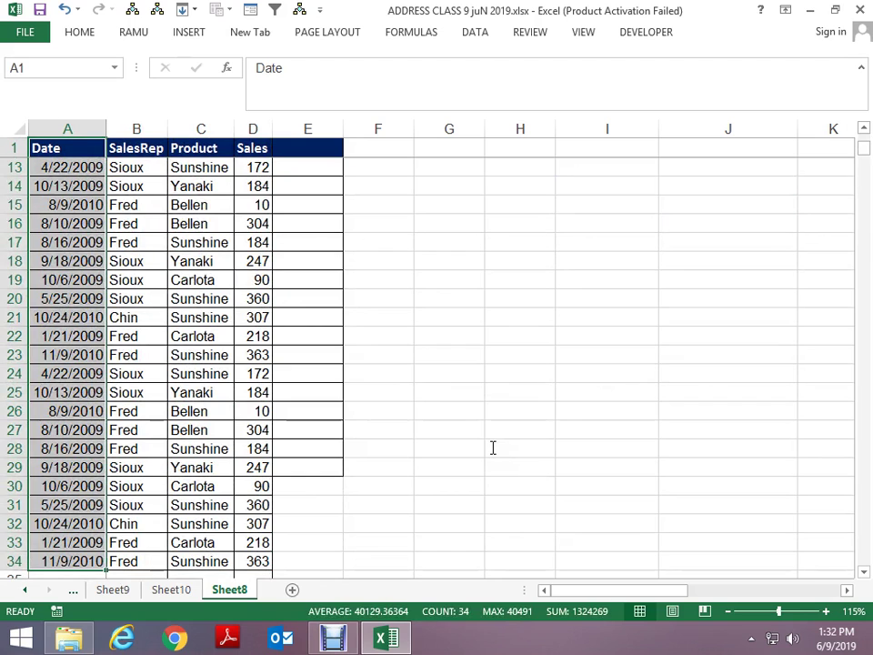
Step: Enter 34 in H3 as the row count
key("Right")
key("Right")
key("Right")
key("Right")
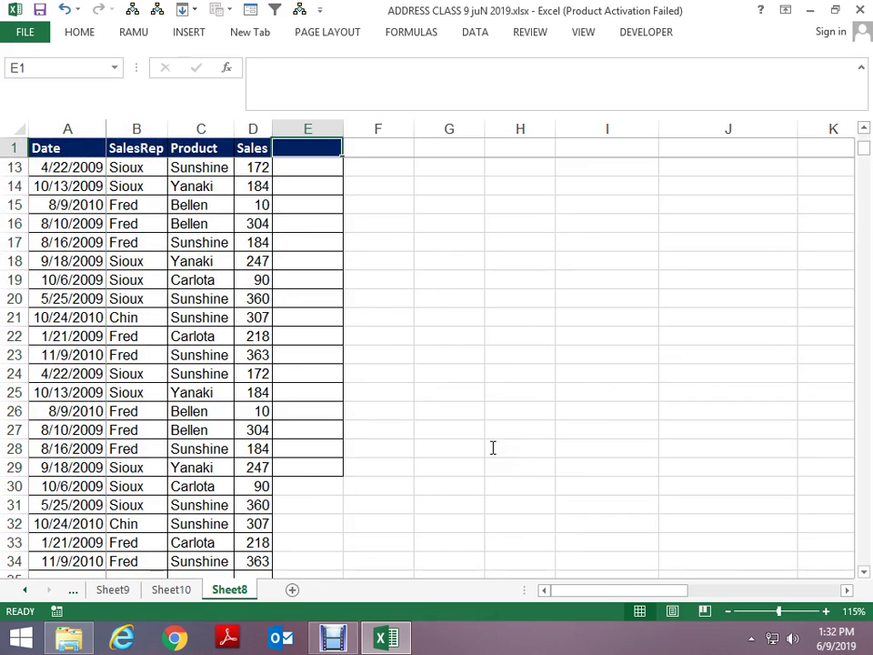
key("Right")
key("Right")
key("Right")
key("Down")
key("Down")
key("Left")
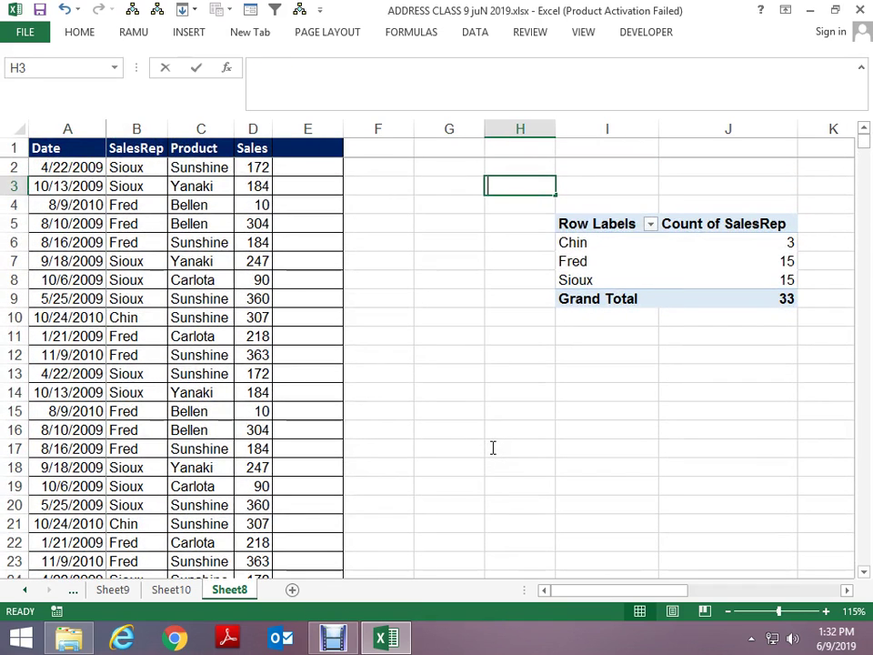
type("33")
key("BackSpace")
key("BackSpace")
type("34")
key("Tab")
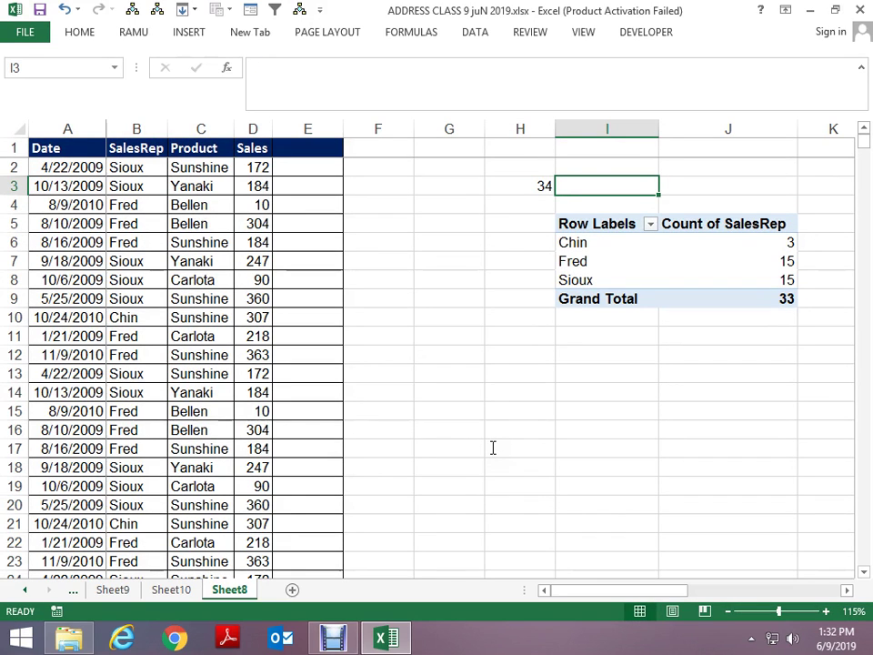
Step: Check the header row's extent and enter 3 in I3 as the column count
key("ctrl+Up")
key("ctrl+Right")
key("ctrl+Left")
key("ctrl+Left")
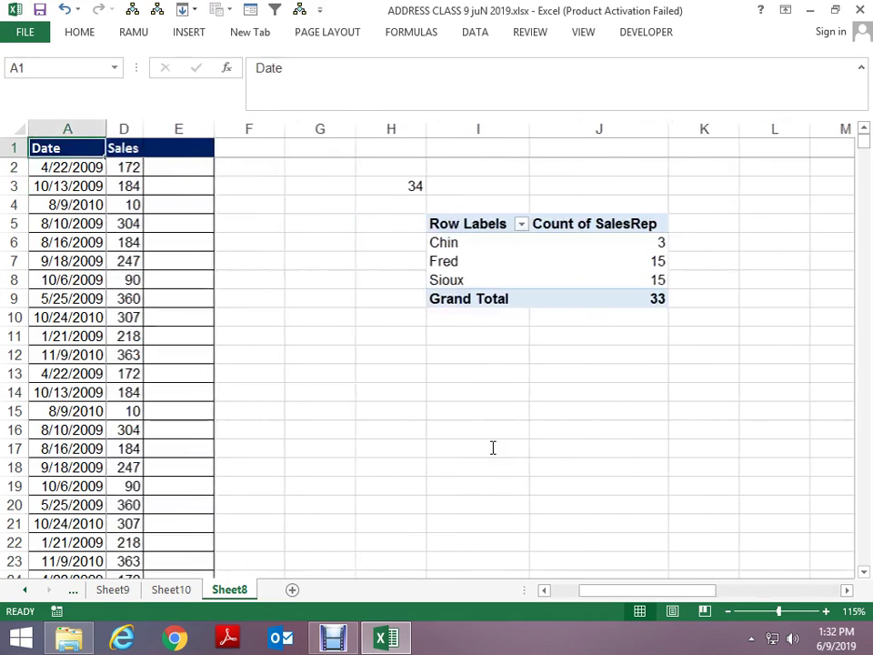
key("Down")
key("Down")
key("ctrl+z")
key("Right")
key("Right")
key("Right")
key("Right")
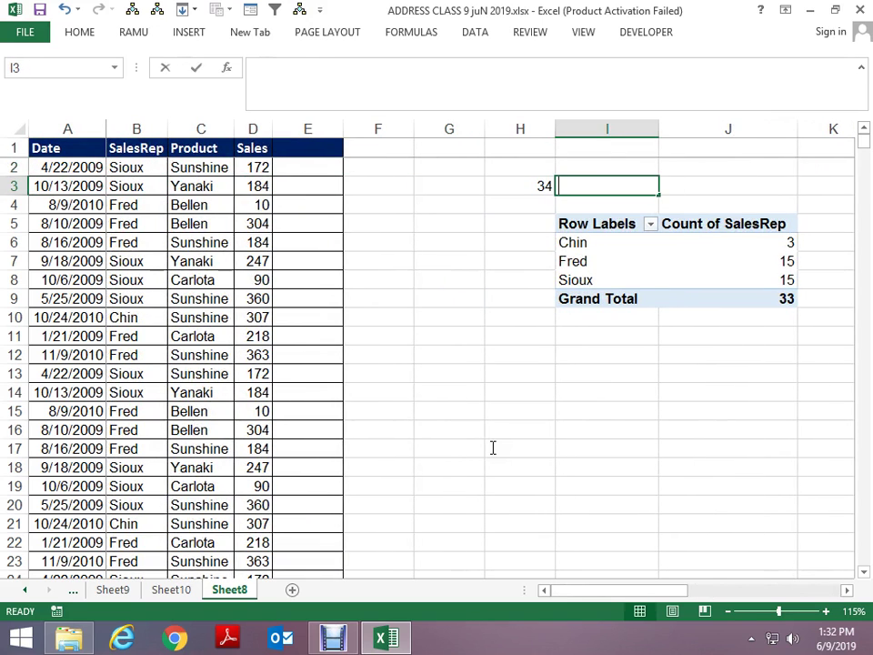
type("3")
key("ctrl+Return")
key("Down")
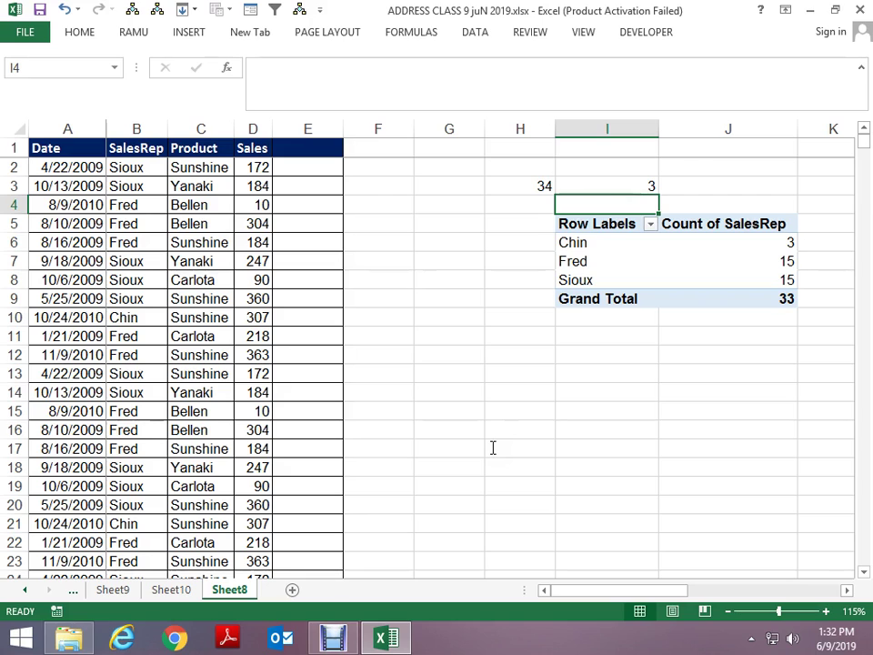
Step: Select the header row A1:D1 and bring up the defined names list
key("Home")
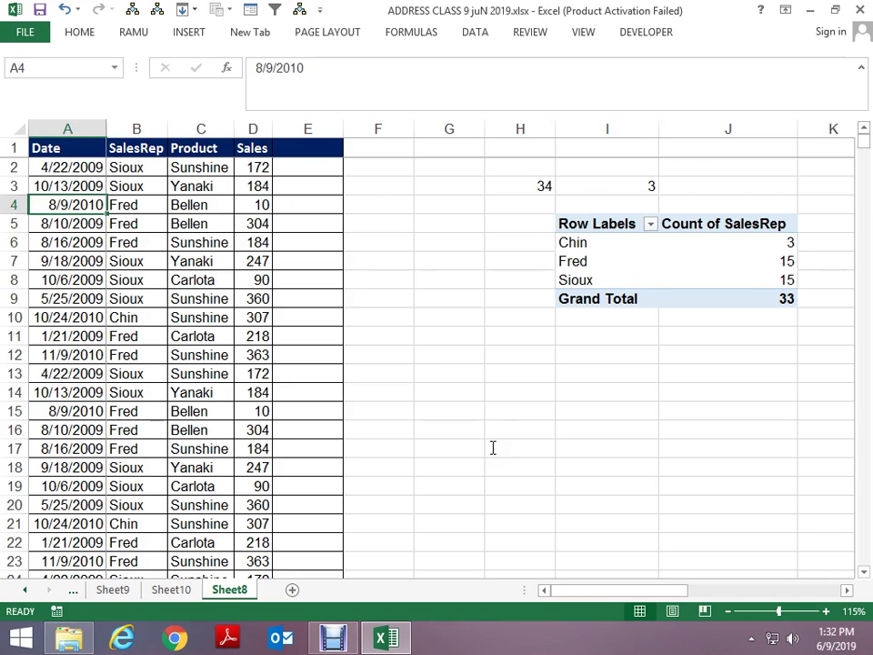
key("ctrl+Up")
key("ctrl+shift+Right")
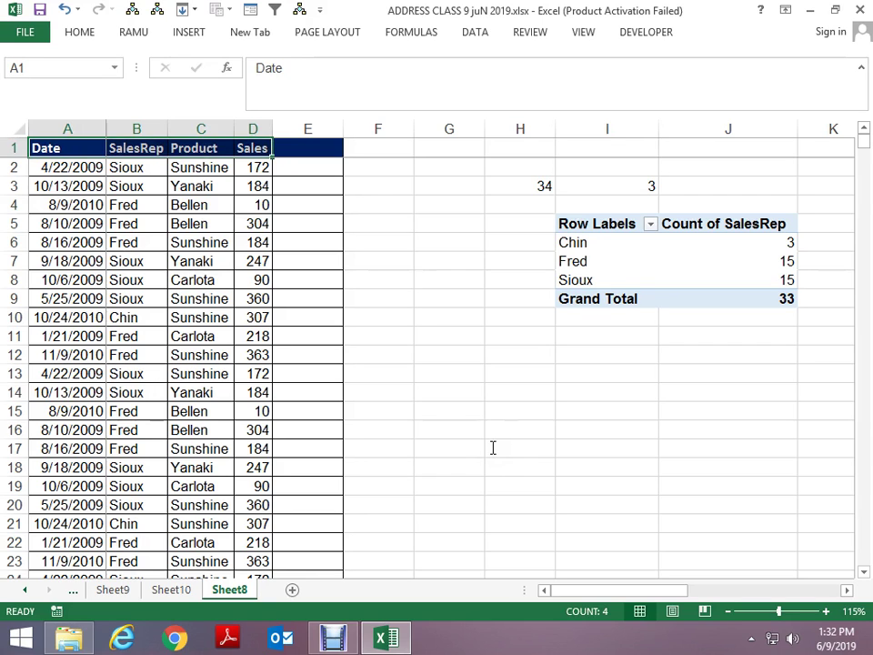
key("Tab")
key("Tab")
key("Tab")
key("ctrl+F3")
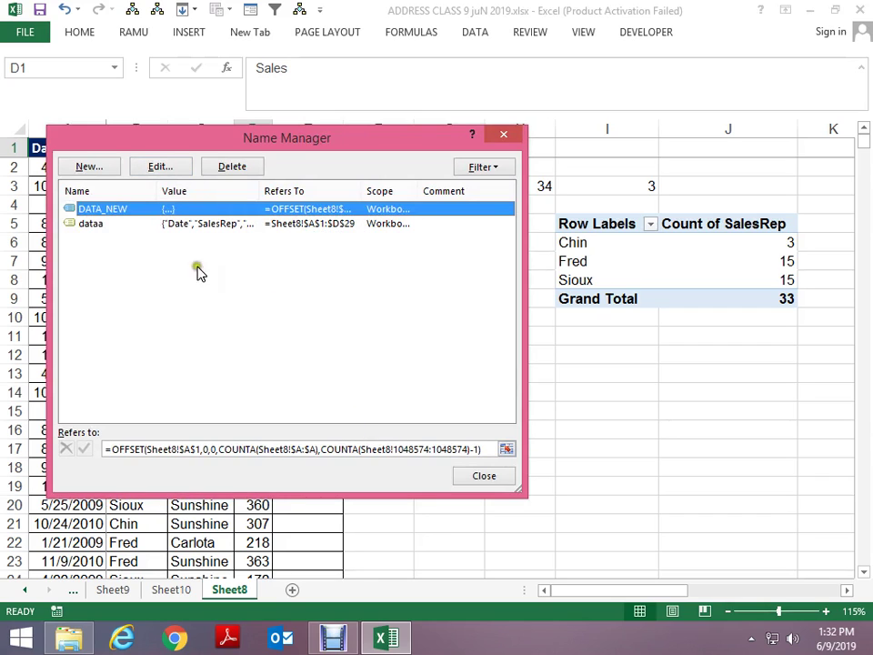
Step: Open DATA_NEW for editing and enlarge the Edit Name dialog to show its full formula
left_click(398, 451)
left_click(405, 451)
left_click(425, 450)
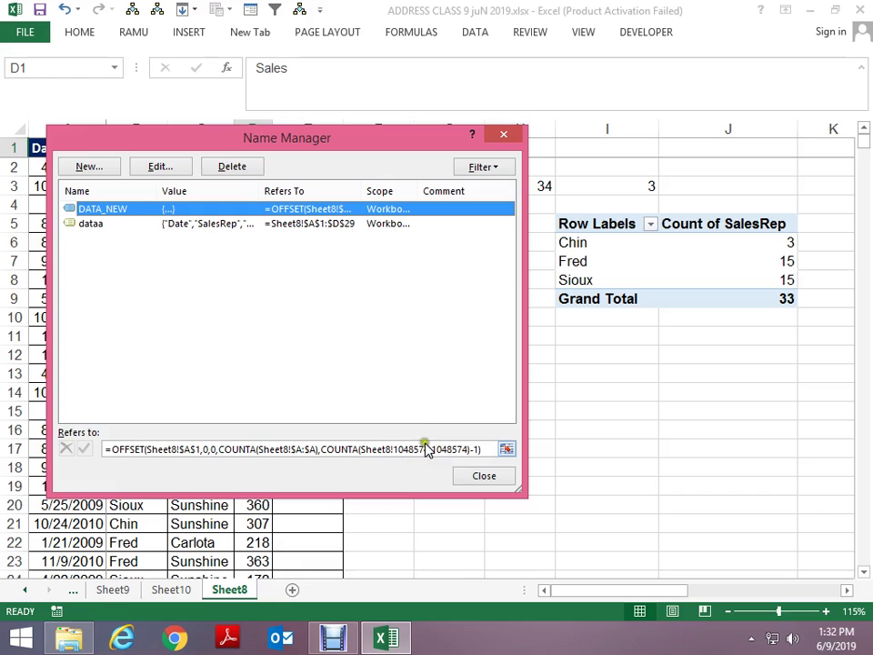
left_click(187, 173)
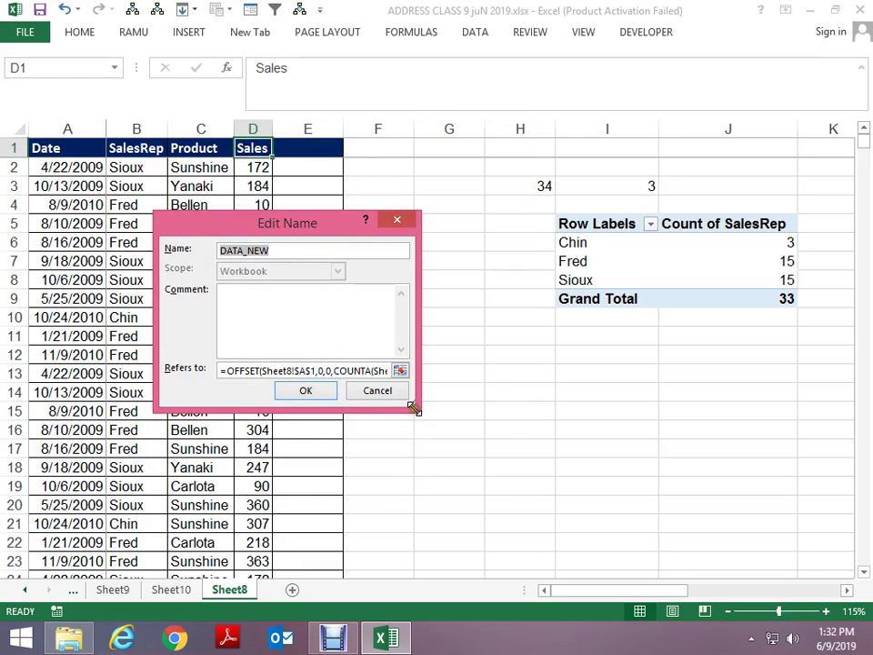
left_click_drag(418, 410, 863, 558)
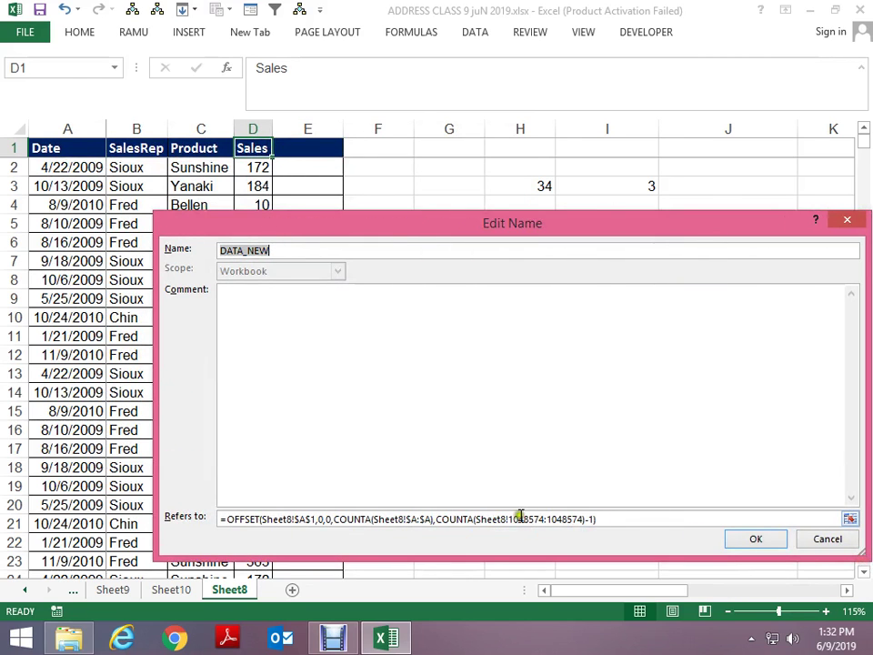
Step: Try replacing the 1048574 row number in DATA_NEW's formula with '1+', then discard the edit
left_click(517, 520)
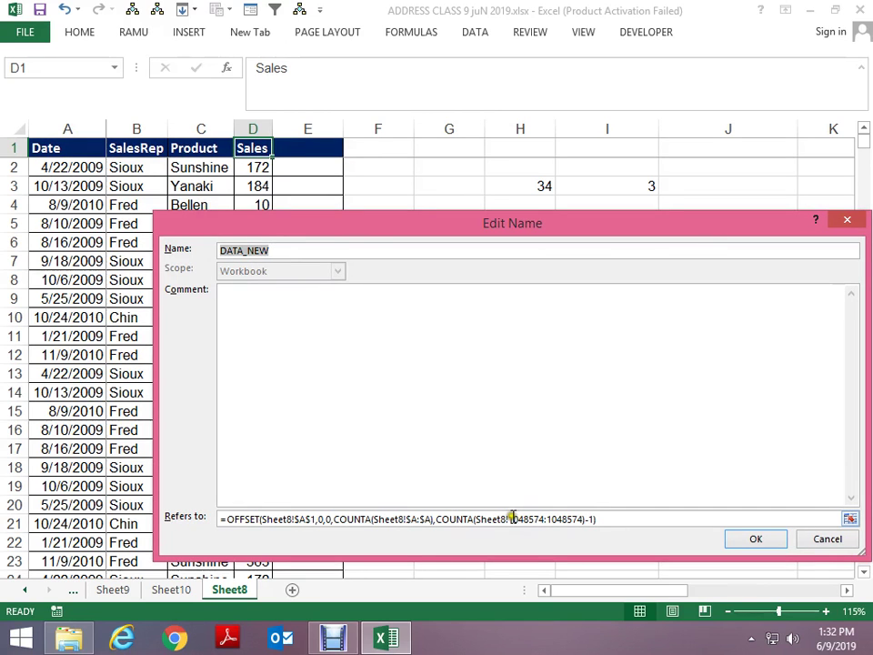
left_click(512, 517)
left_click_drag(508, 518, 551, 519)
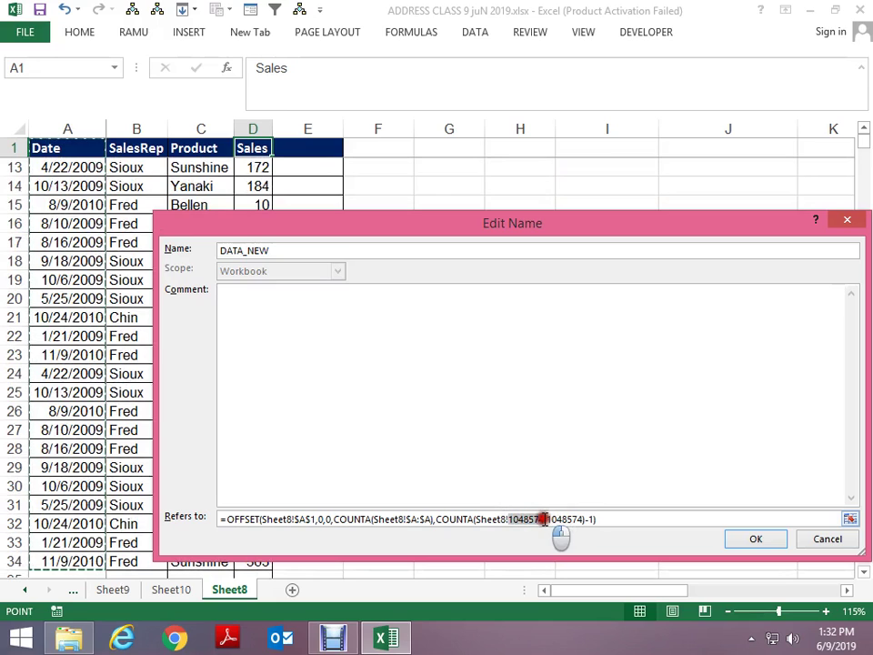
key("BackSpace")
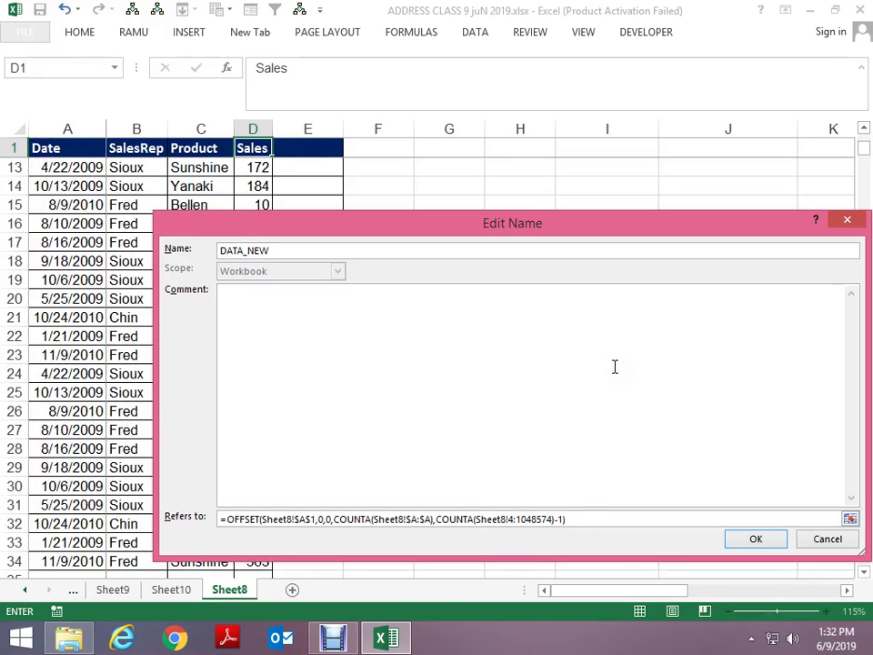
key("Delete")
type("1")
type("+")
key("Right")
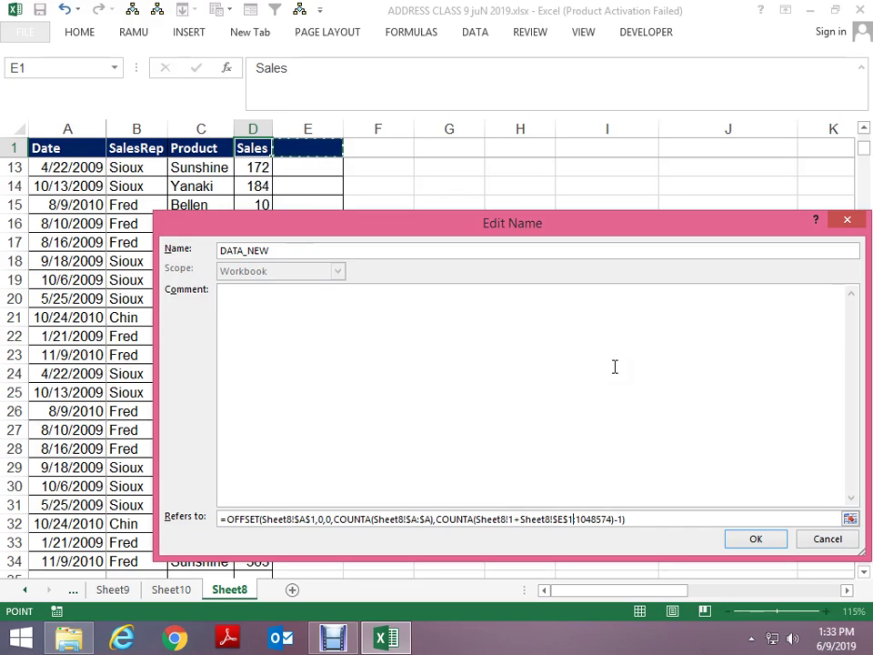
key("Escape")
key("Escape")
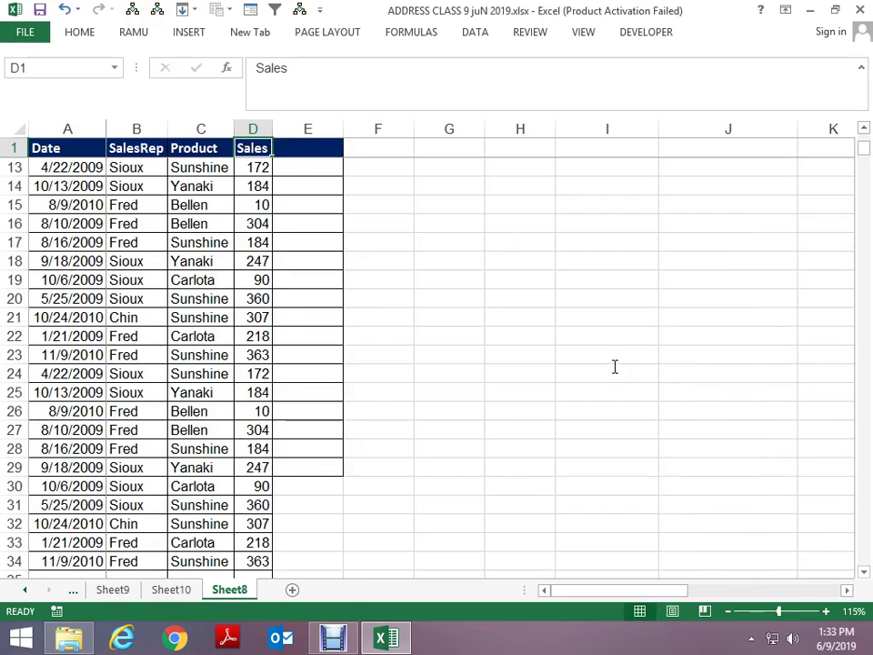
Step: Close the names list and check the helper values in row 1-2 before landing on T4
key("Right")
key("Right")
key("Right")
key("Right")
key("Right")
key("ctrl+Right")
key("Down")
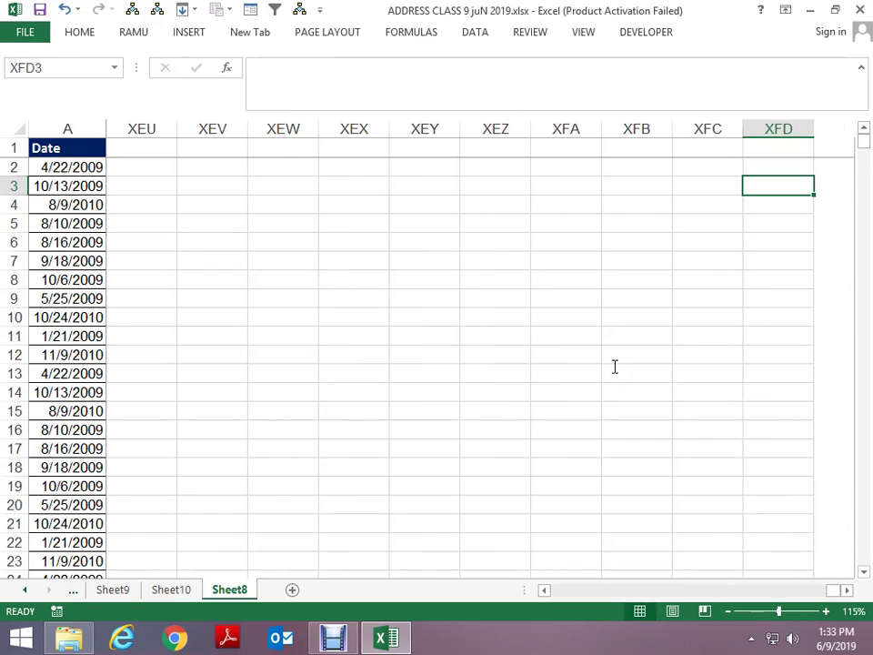
key("Up")
key("ctrl+Left")
key("Left")
key("Right")
key("Left")
key("Left")
key("Left")
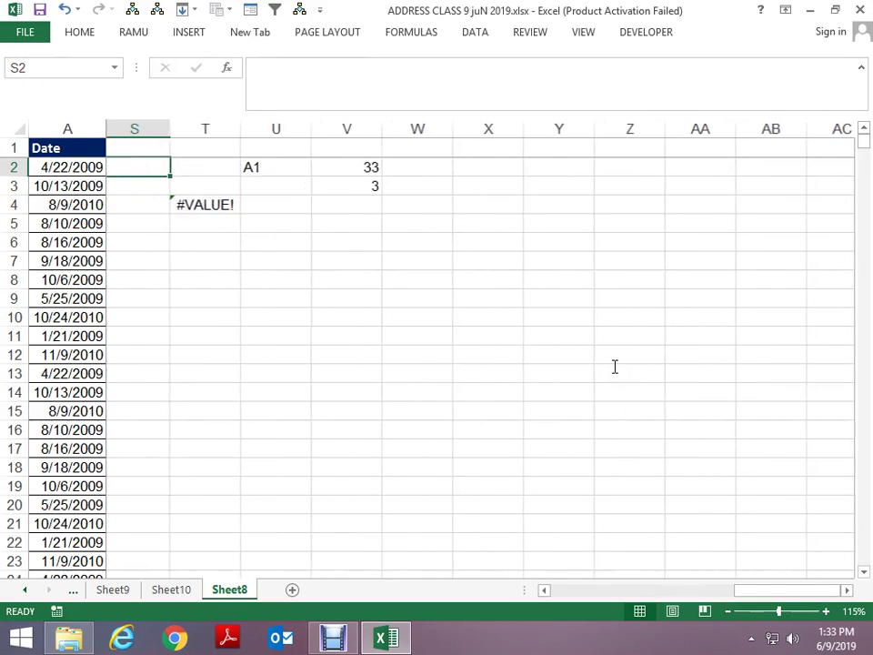
key("Right")
key("Down")
key("Down")
Step: Make T4's OFFSET row reference absolute ($1:$1), commit it, and bring up the defined names
key("F2")
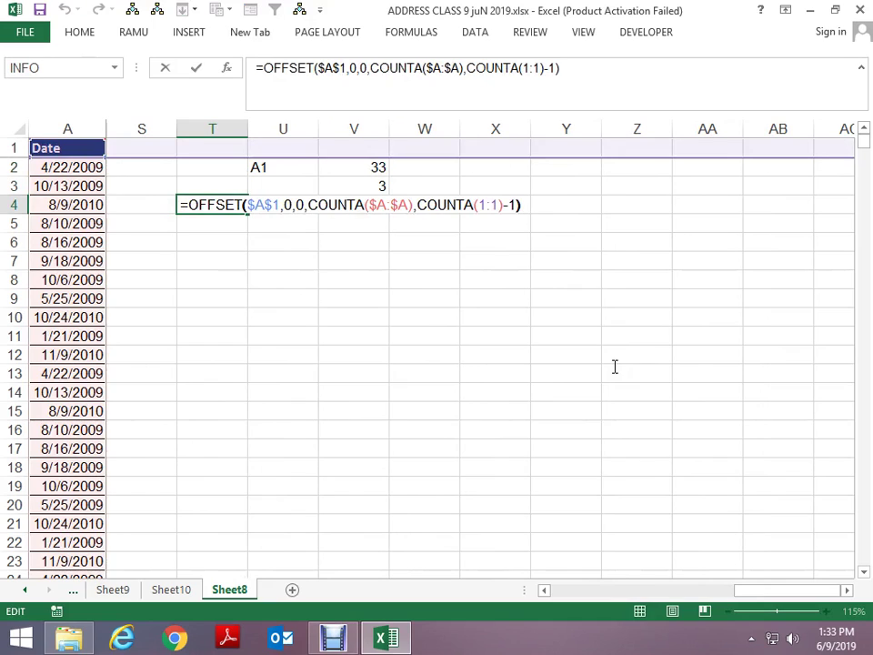
key("Left")
key("Left")
key("Left")
key("Left")
key("F4")
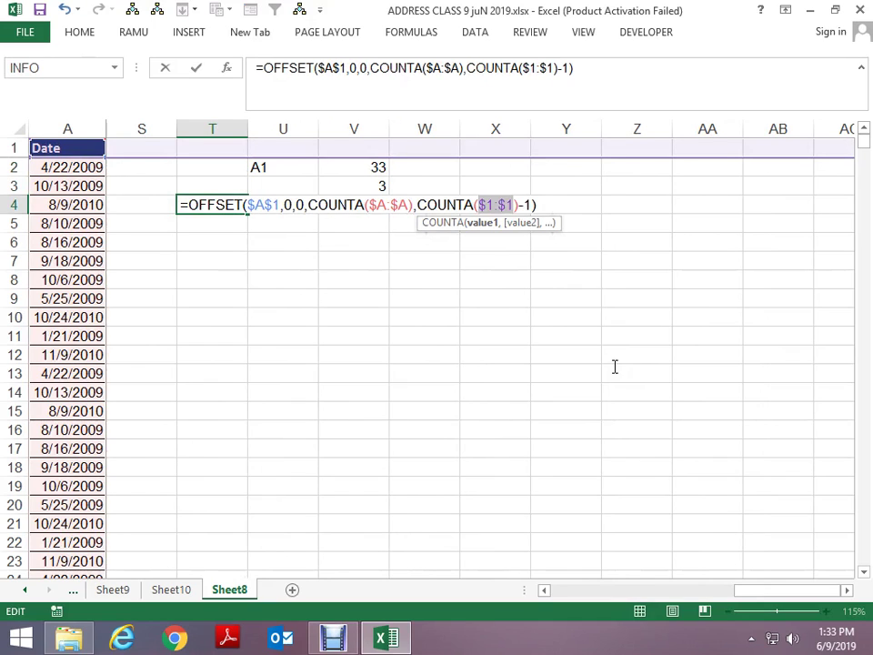
key("ctrl+Return")
key("F2")
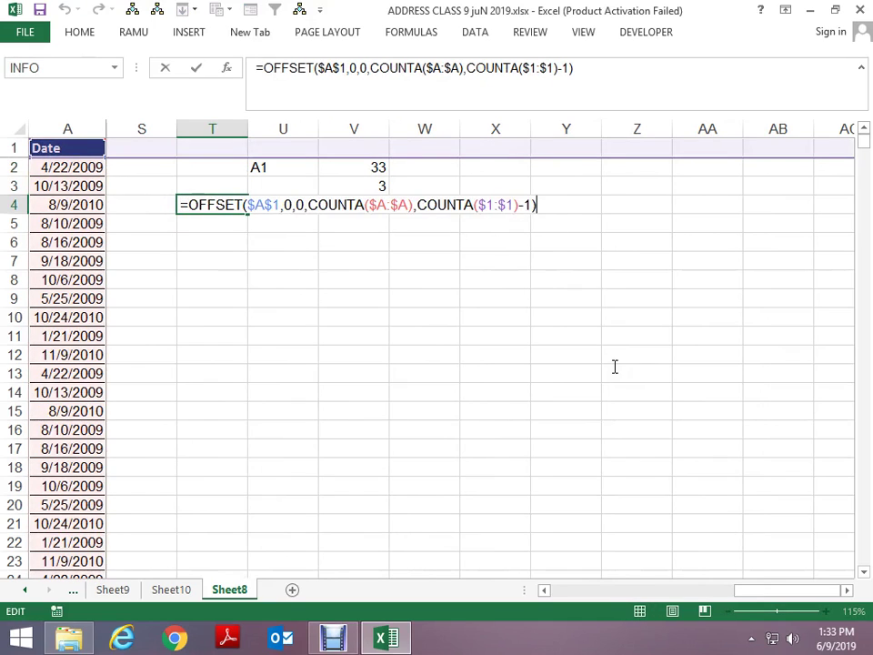
key("shift+Home")
key("Escape")
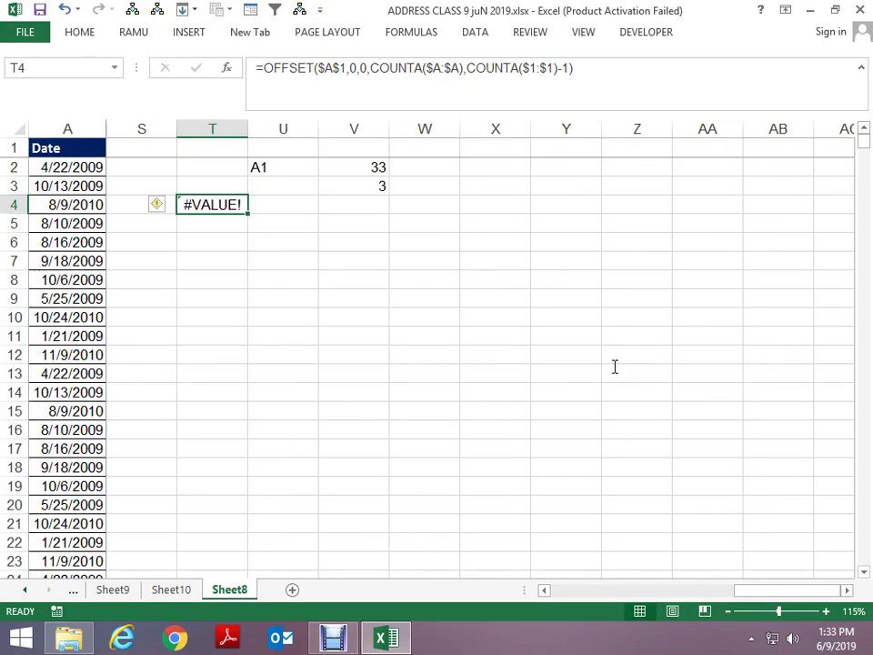
key("ctrl+F3")
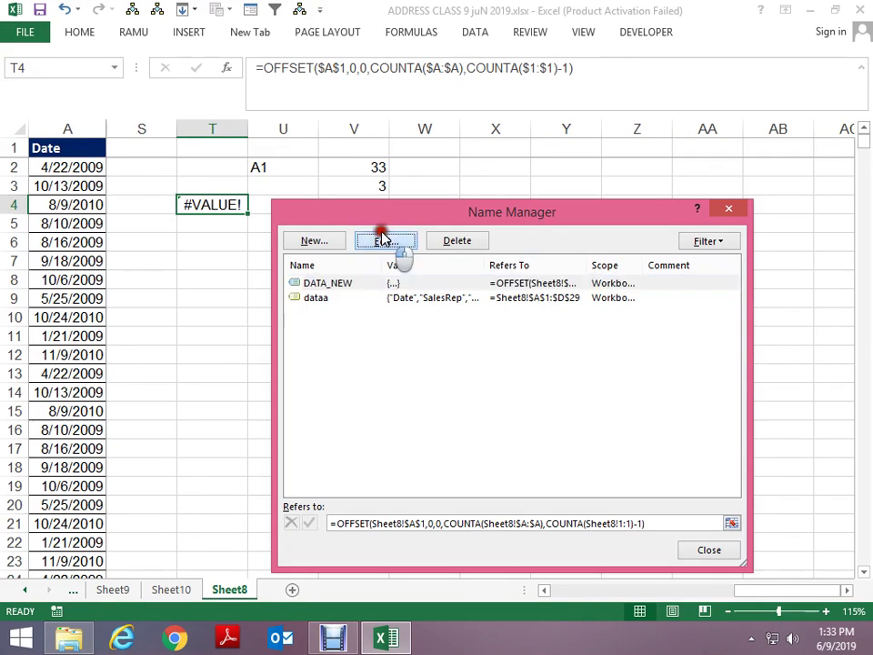
Step: Replace the DATA_NEW definition with the copied OFFSET formula in Name Manager
left_click(385, 240)
left_click_drag(595, 517, 221, 519)
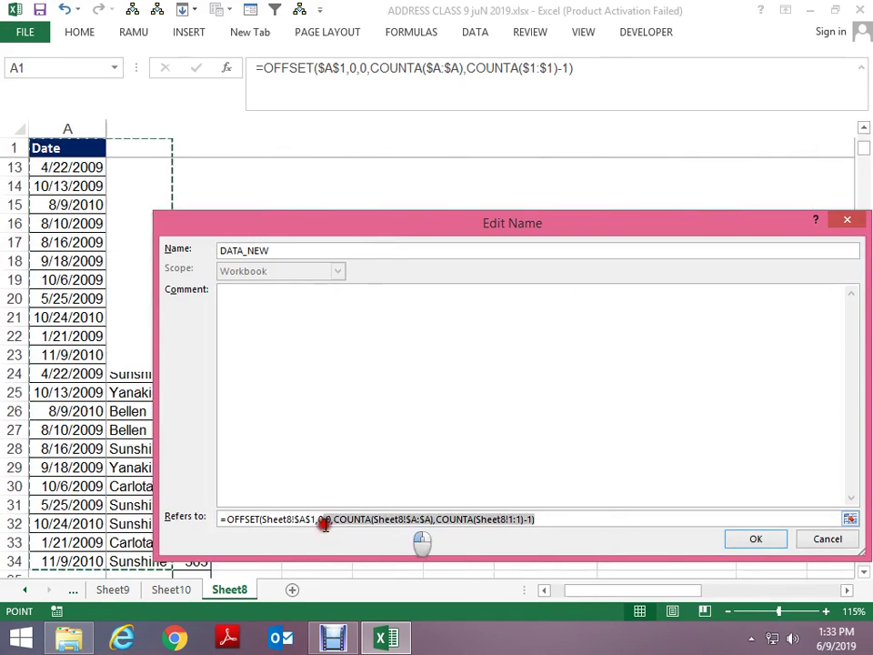
key("ctrl+v")
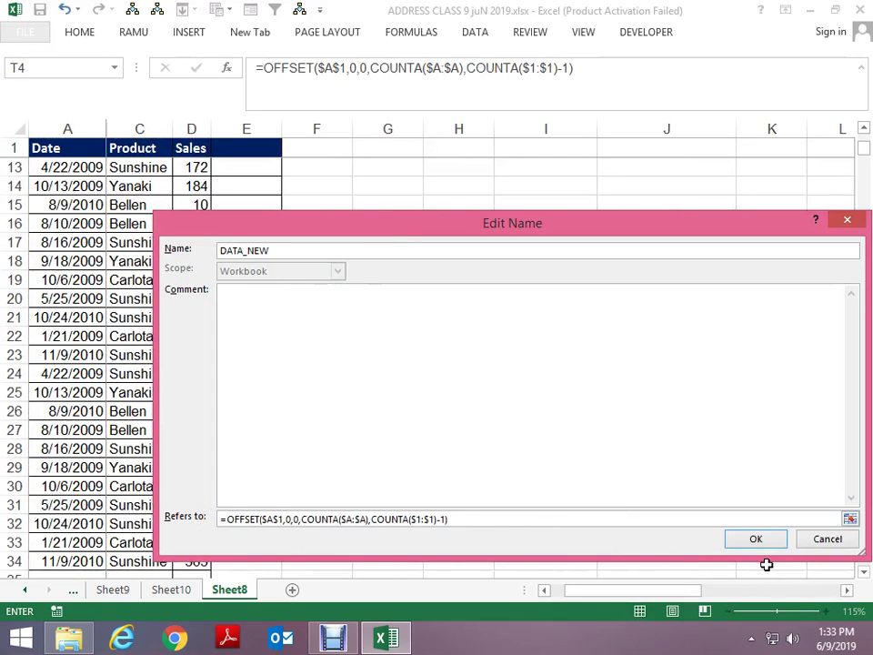
left_click(768, 543)
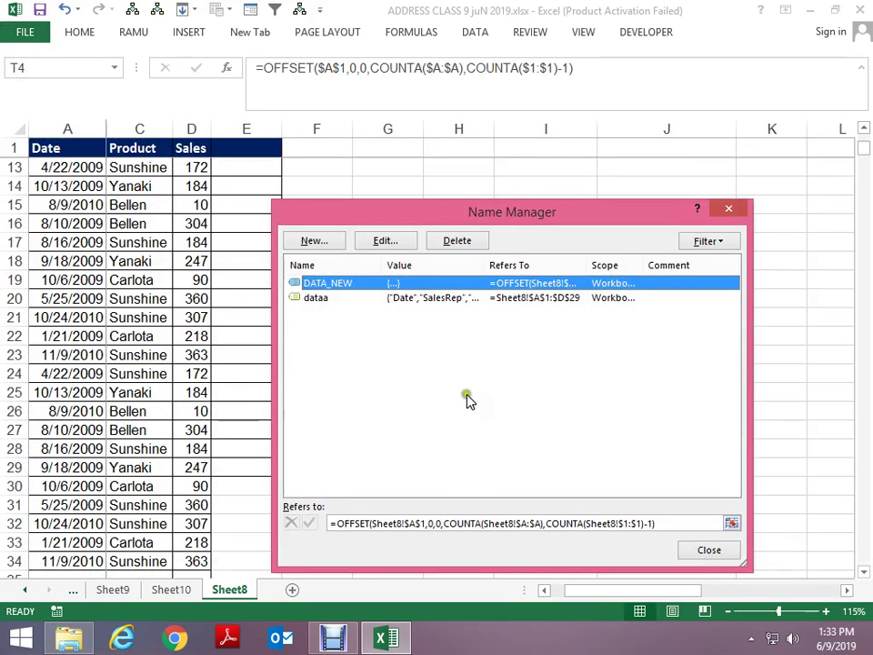
left_click(714, 553)
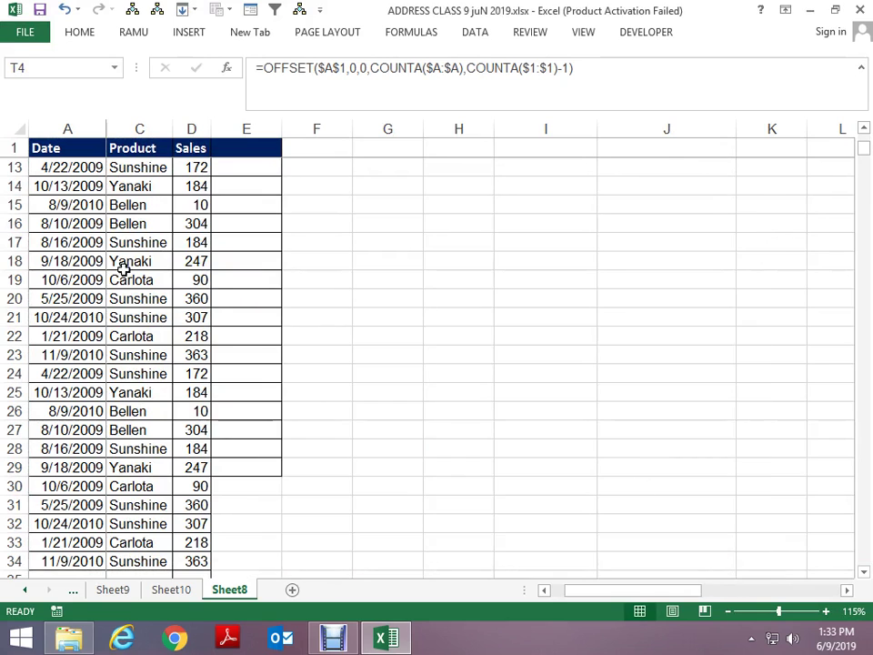
Step: Return to the pivot table and refresh it after the first DATA_NEW change
left_click(72, 249)
key("ctrl+z")
key("Right")
key("Right")
key("Right")
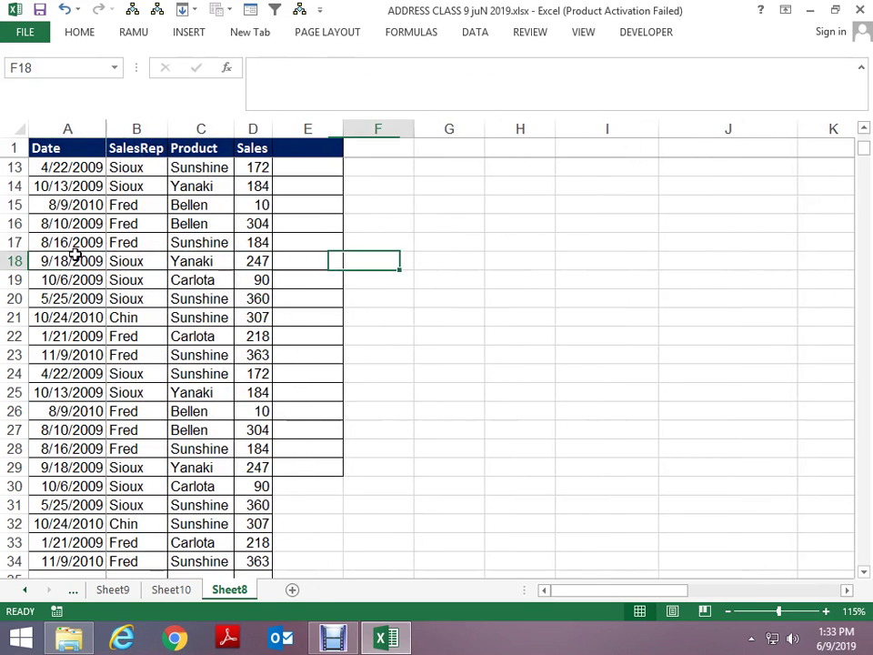
key("Right")
key("Right")
key("Right")
key("Up")
key("ctrl+Right")
key("ctrl+Left")
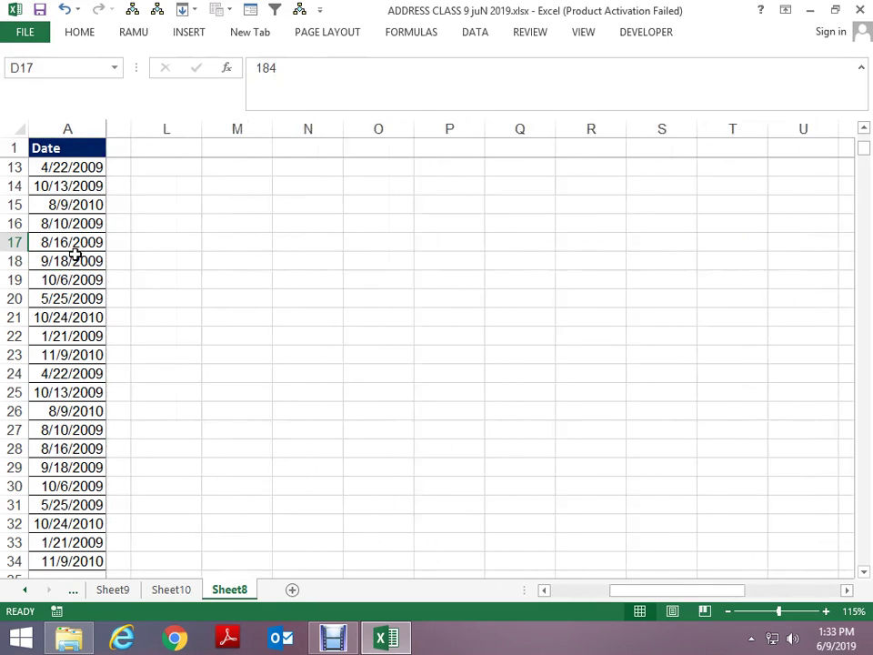
key("ctrl+Up")
key("Right")
key("Down")
key("Down")
key("Right")
key("Right")
key("Right")
key("Right")
key("Down")
key("Down")
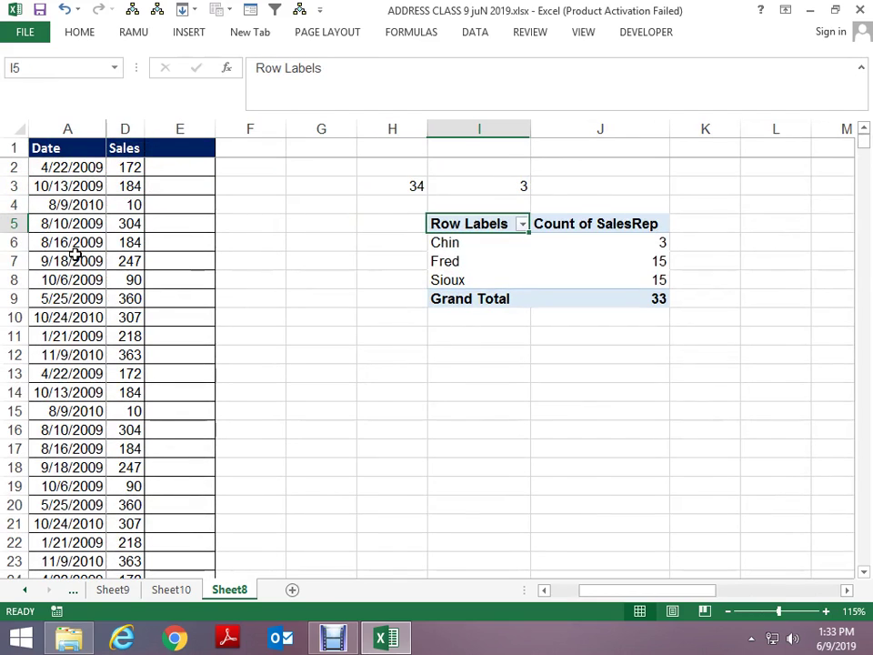
key("Down")
right_click(452, 261)
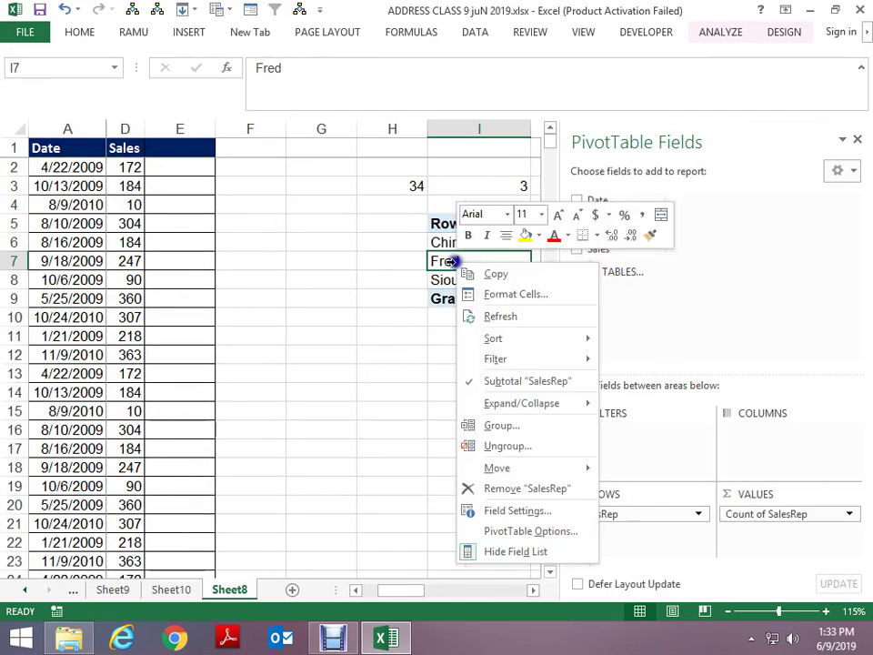
left_click(492, 315)
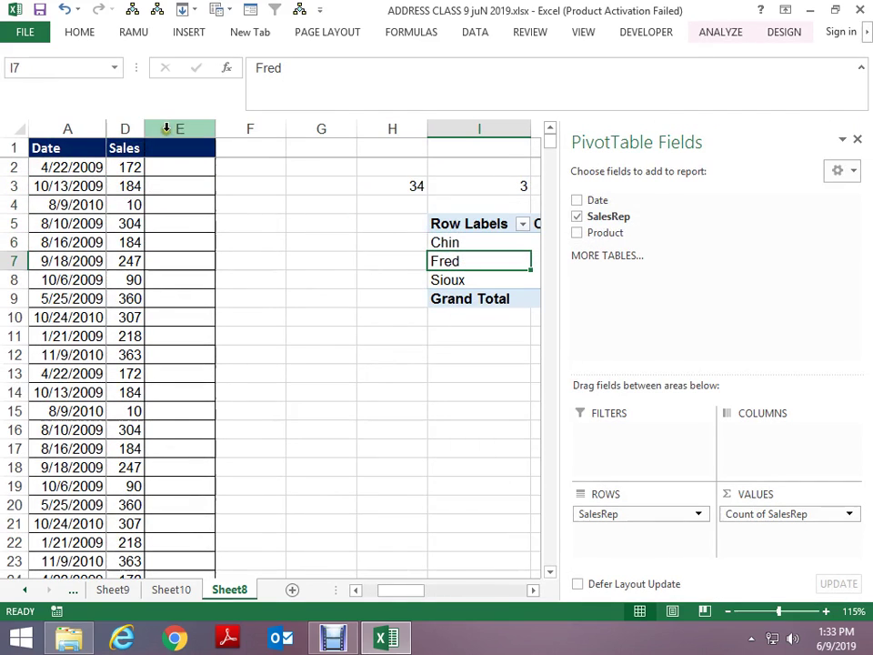
Step: Remove the -1 from DATA_NEW's column count so the range includes every column
left_click(116, 155)
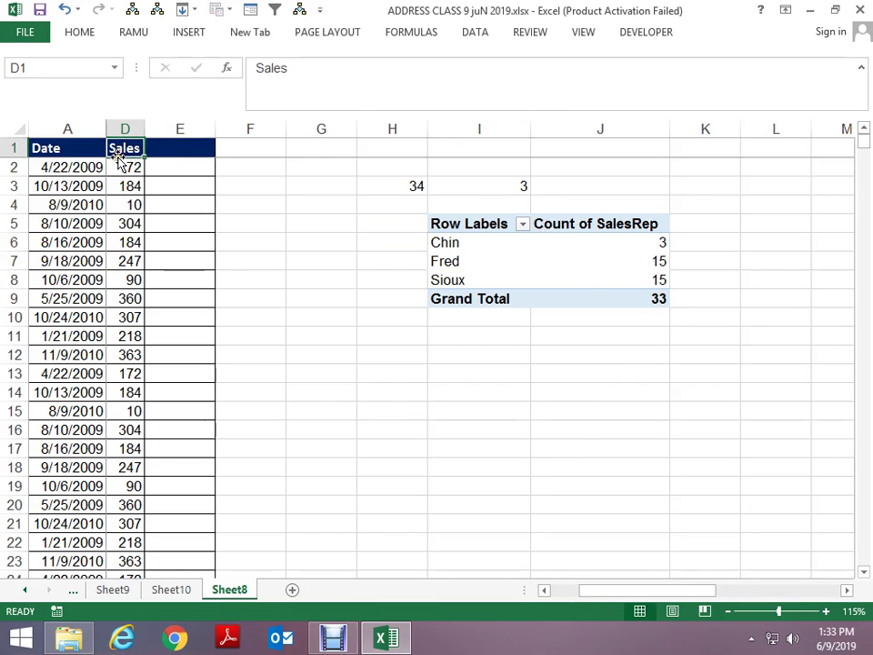
key("ctrl+F3")
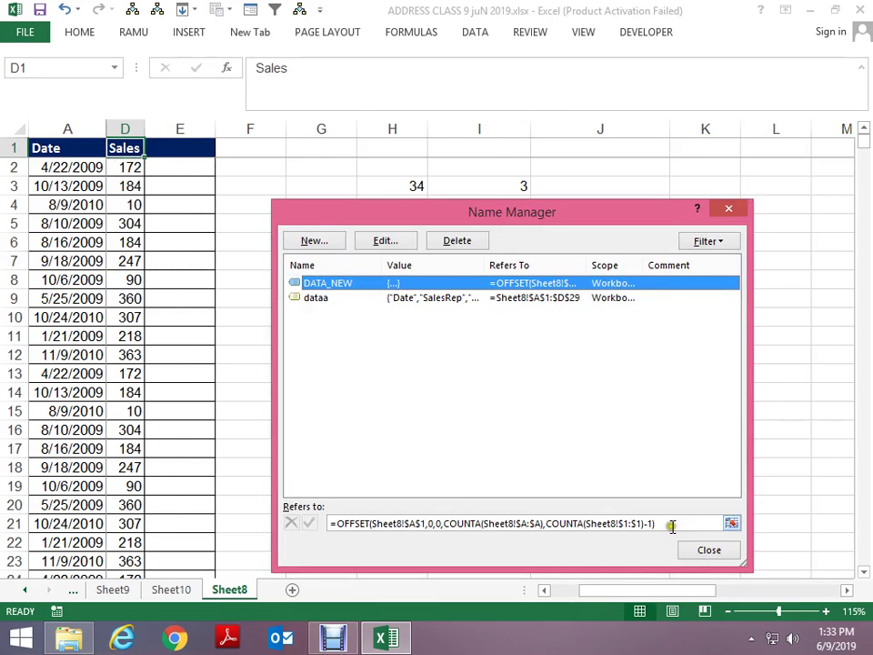
left_click(669, 522)
key("BackSpace")
key("BackSpace")
key("BackSpace")
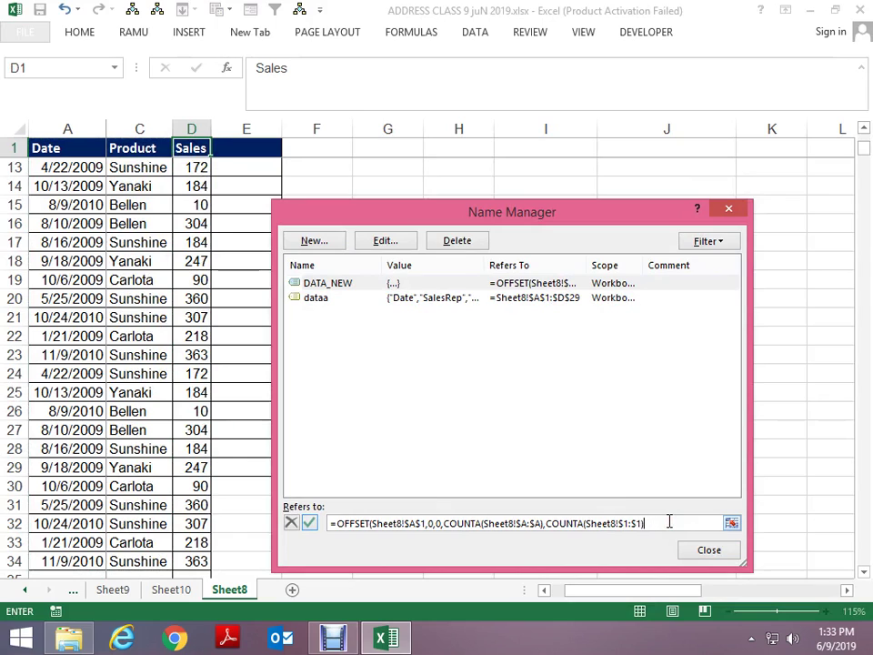
type(")")
left_click(311, 523)
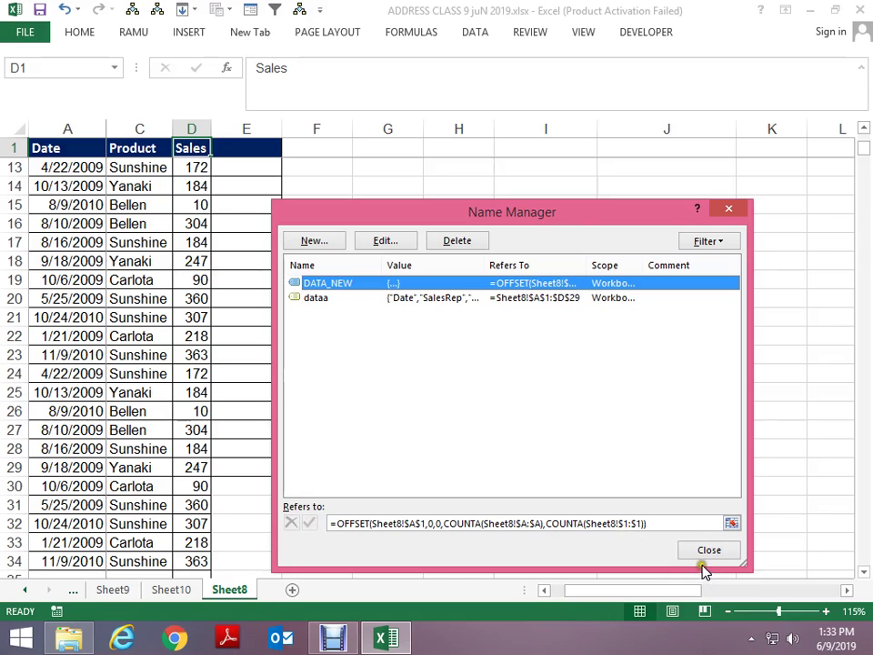
left_click(702, 543)
left_click(710, 550)
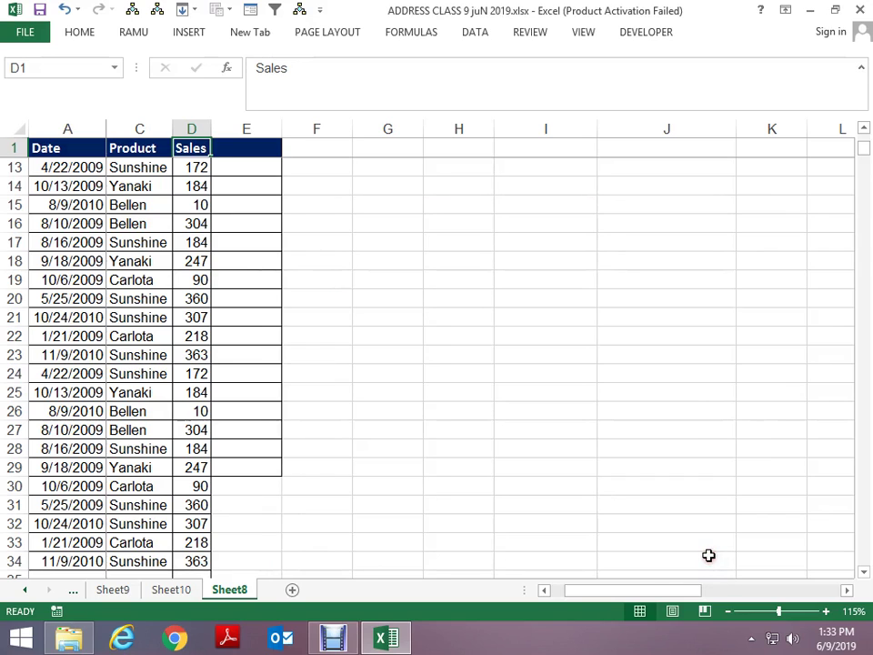
Step: Refresh the pivot table again so the Sales field becomes available
left_click(202, 262)
key("Right")
key("Right")
key("Right")
key("Right")
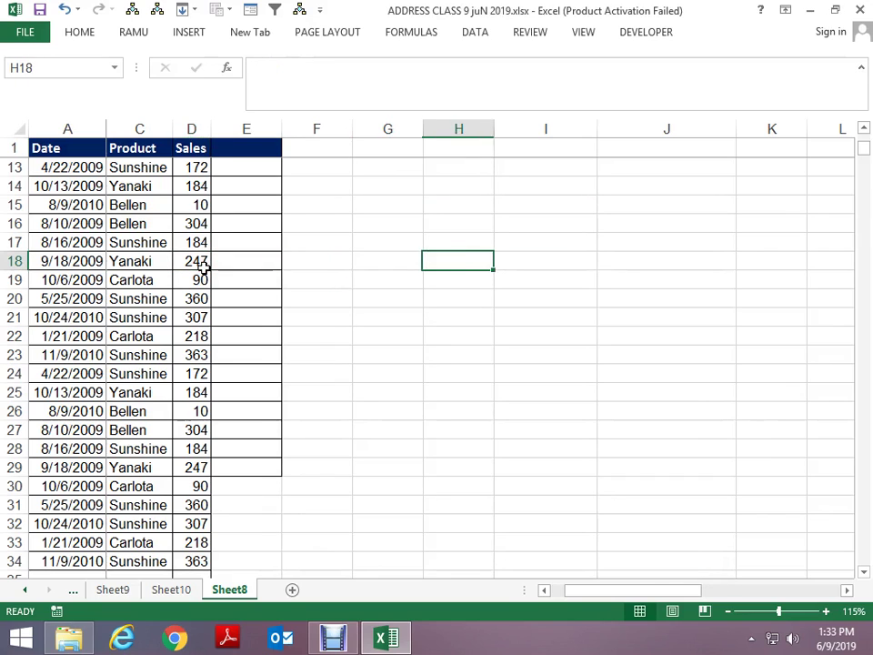
key("Right")
key("Right")
key("ctrl+z")
key("ctrl+z")
key("ctrl+z")
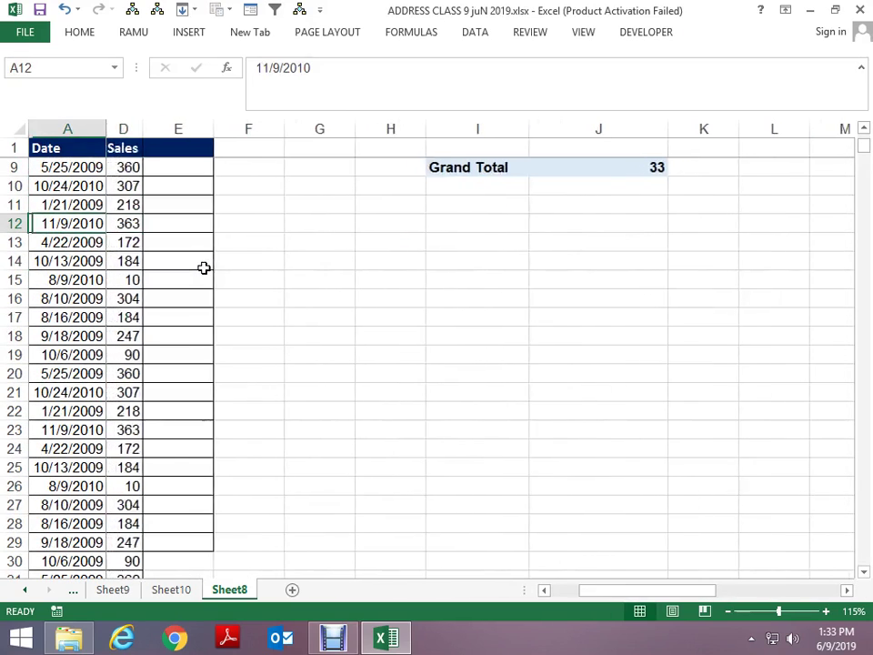
key("ctrl+z")
key("ctrl+z")
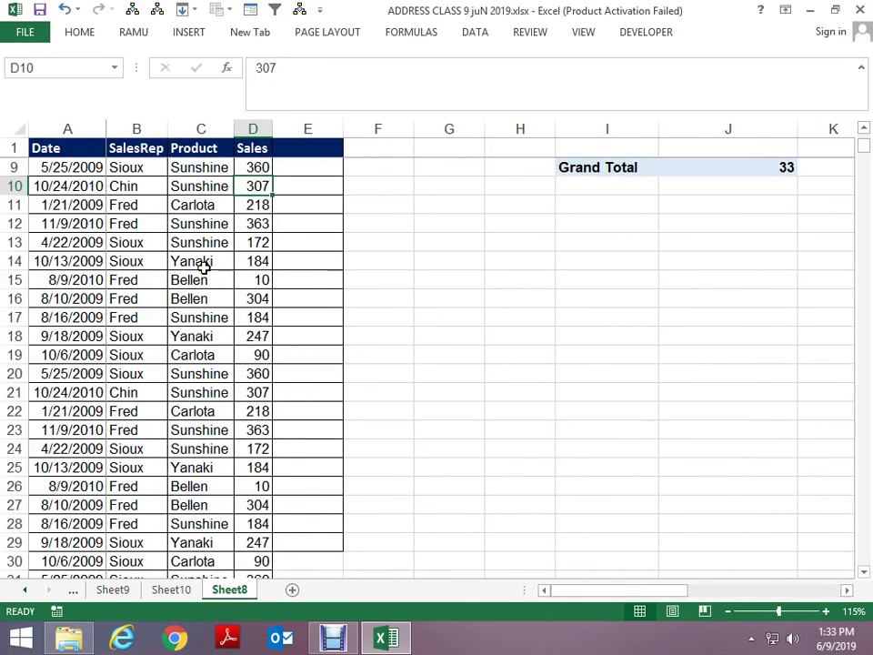
key("ctrl+y")
key("ctrl+y")
key("ctrl+y")
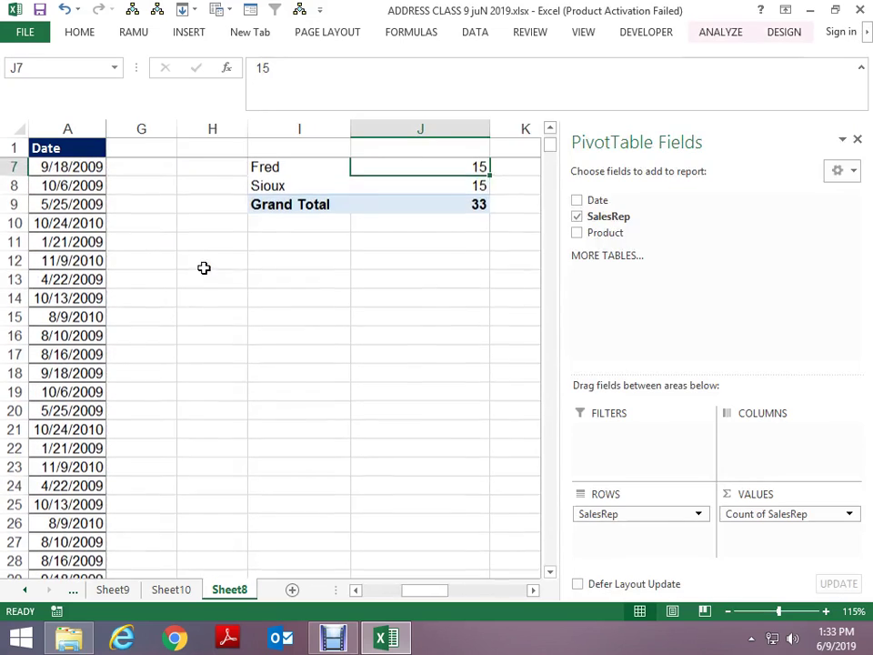
key("ctrl+y")
right_click(338, 190)
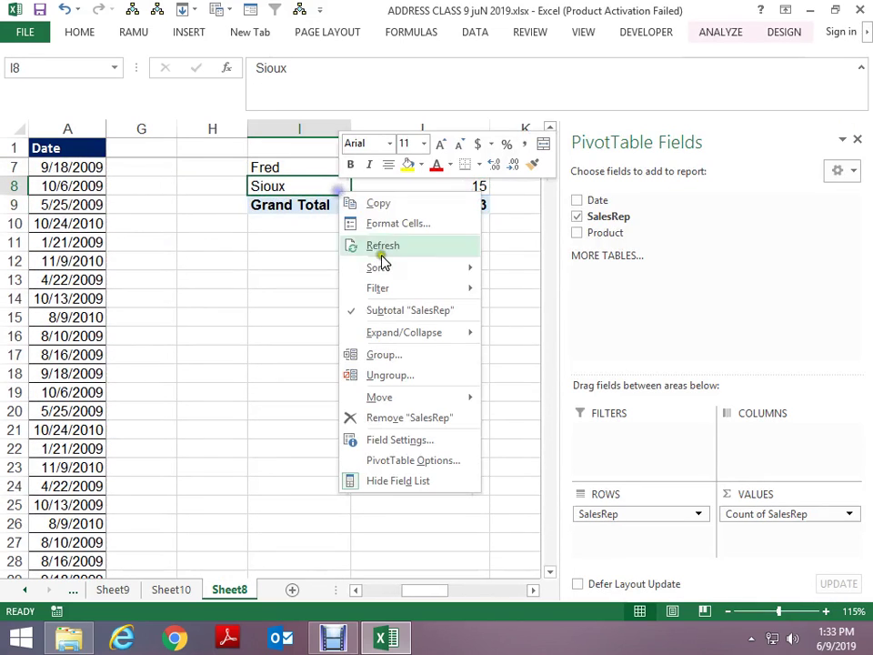
left_click(384, 248)
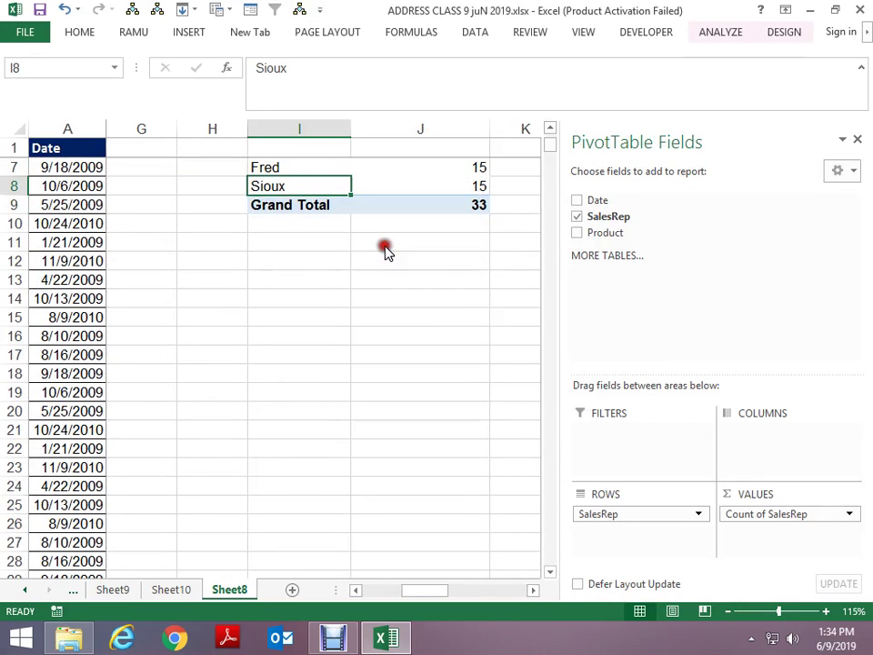
key("ctrl+z")
key("ctrl+z")
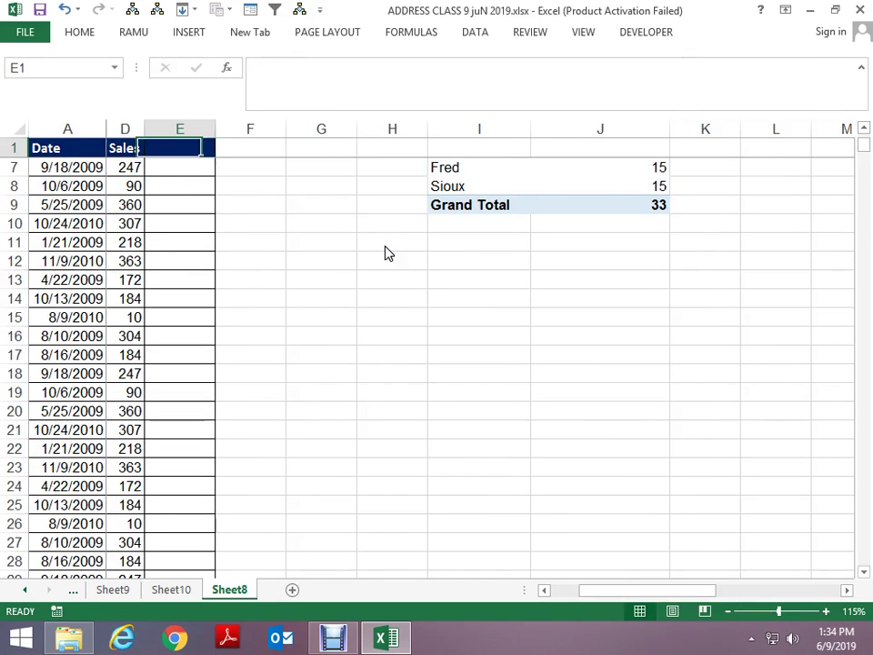
Step: Add a Month header in E1 and fill Jan–Dec down column E
type("mONT")
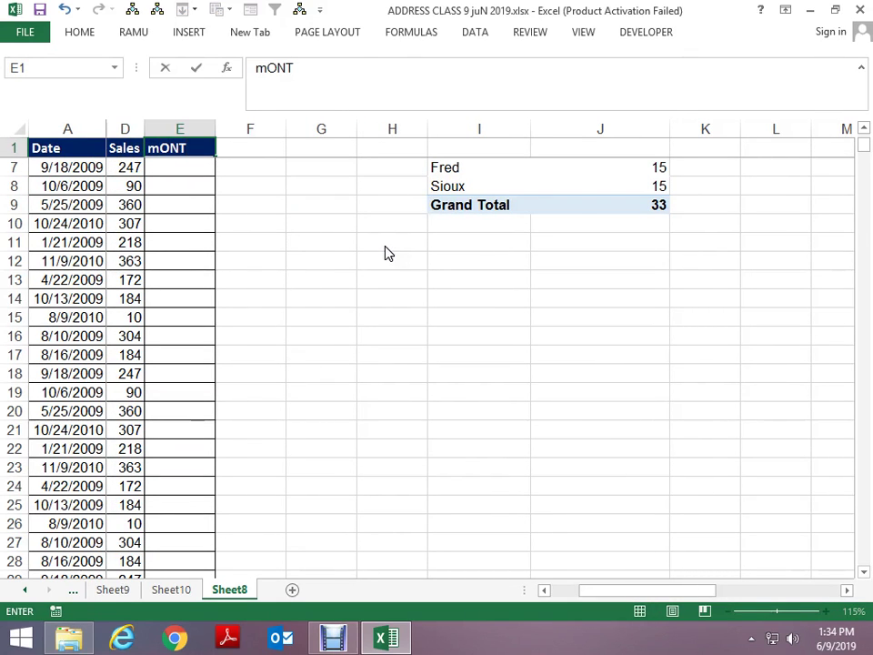
type("H")
key("Return")
type("Jan")
key("Return")
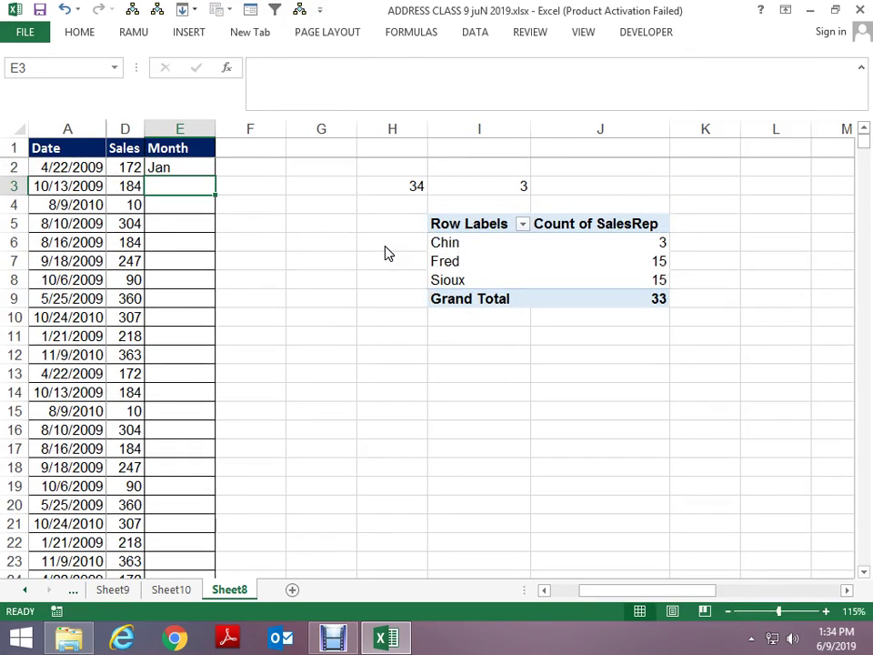
left_click(167, 170)
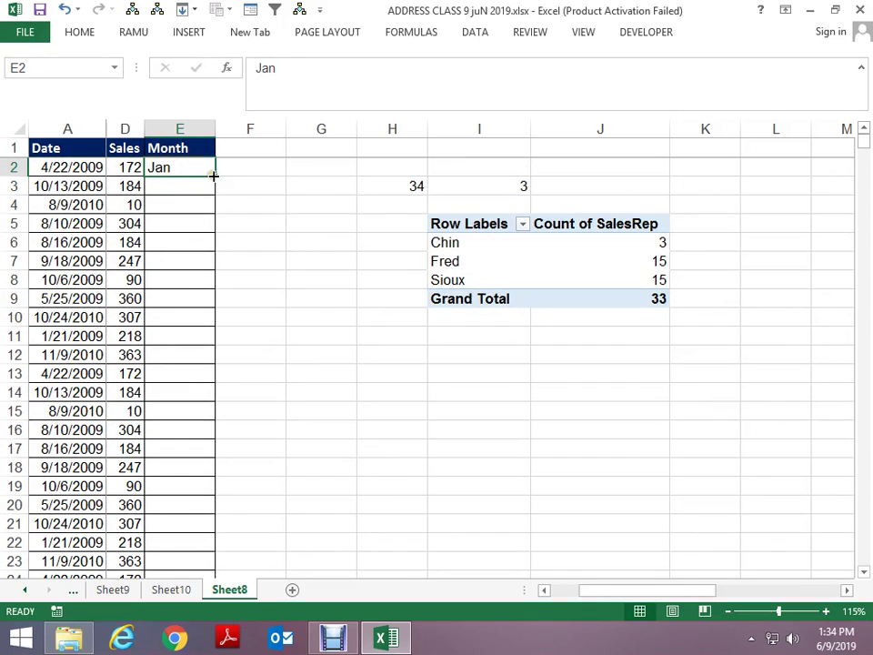
double_click(215, 176)
Step: Refresh the pivot table so Month appears in its field list
right_click(504, 244)
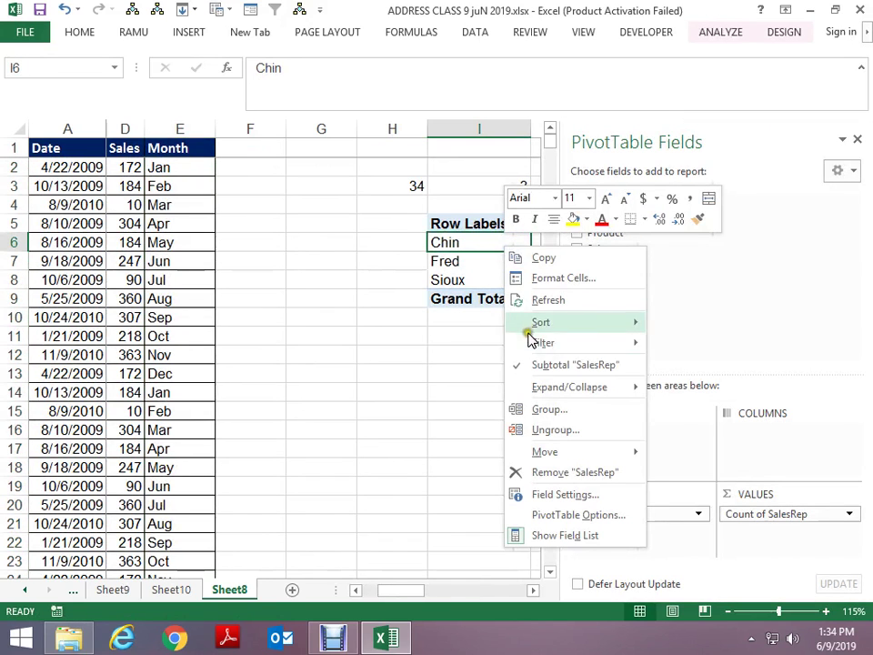
left_click(565, 363)
left_click_drag(666, 253, 452, 261)
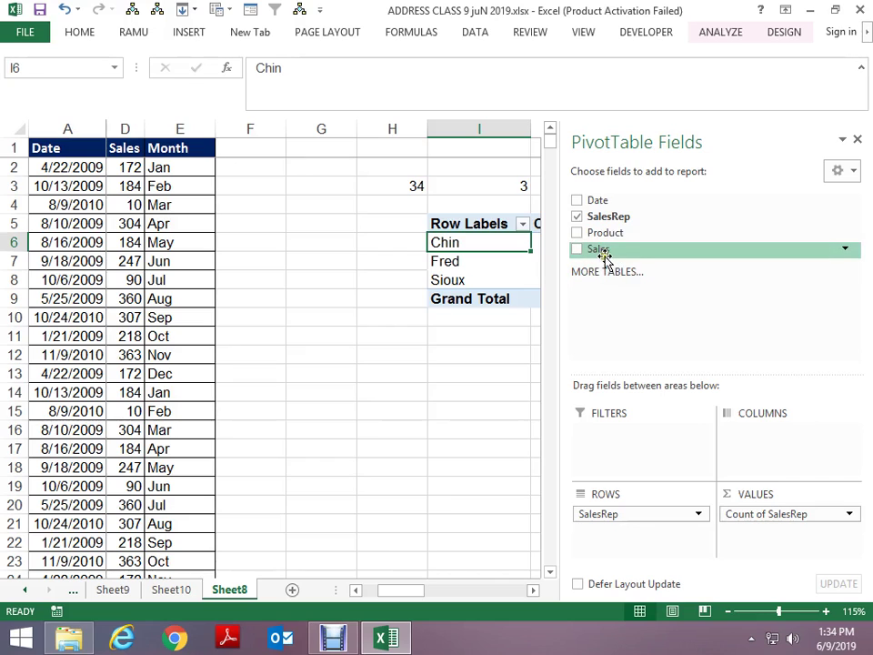
right_click(452, 262)
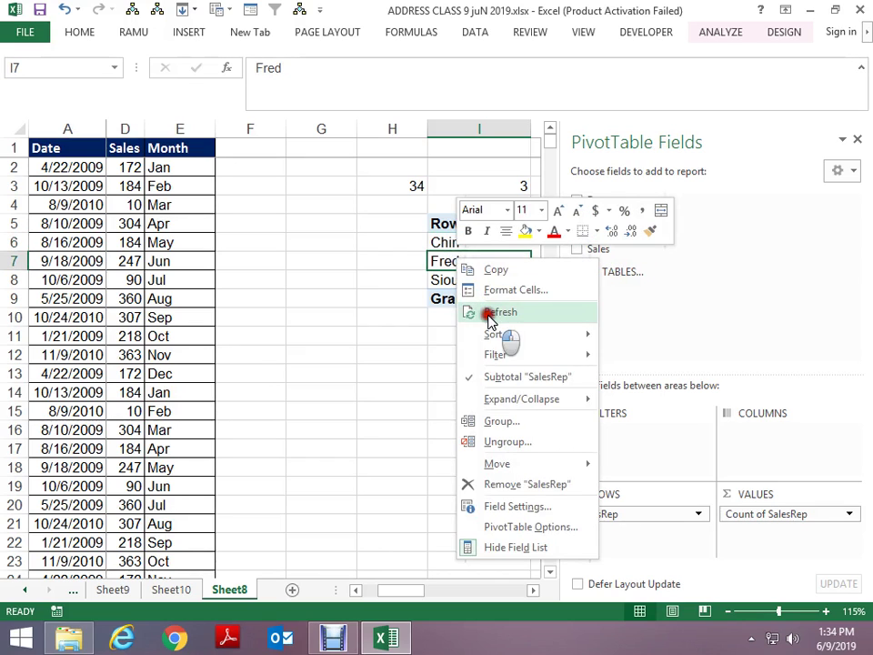
left_click(482, 310)
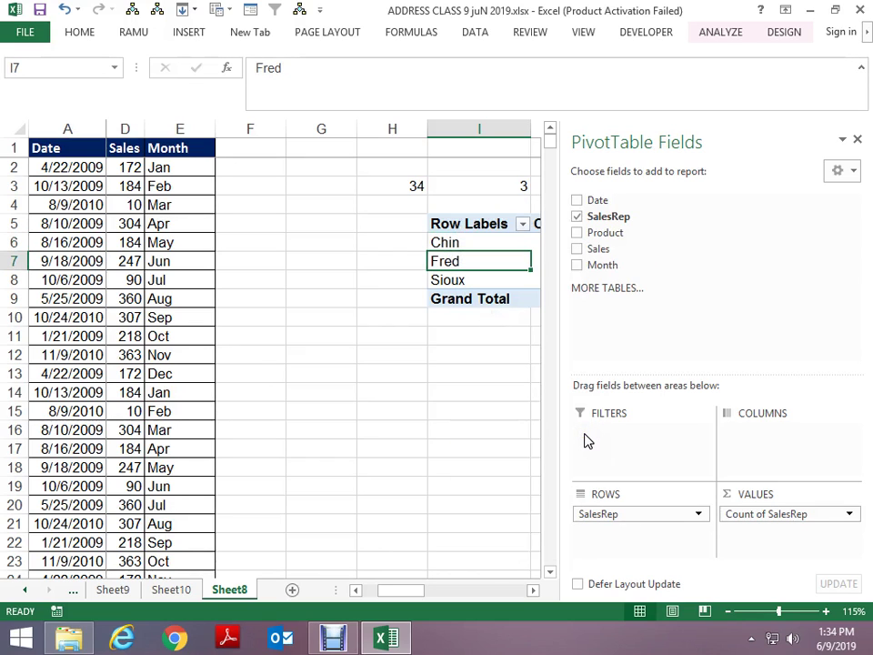
Step: Close the field list and unhide the SalesRep and Product columns beside Date
key("Home")
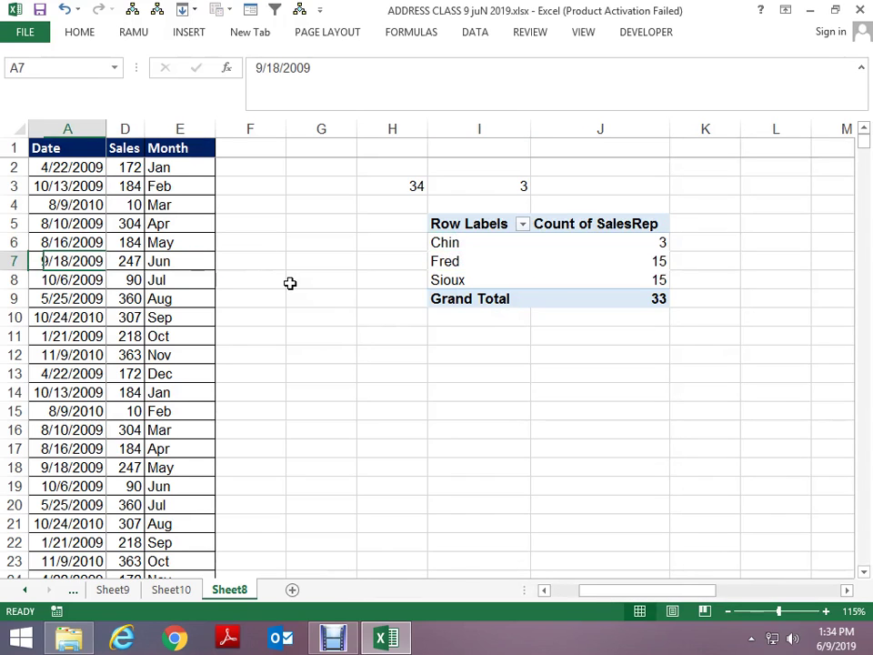
key("ctrl+Home")
key("Down")
key("Up")
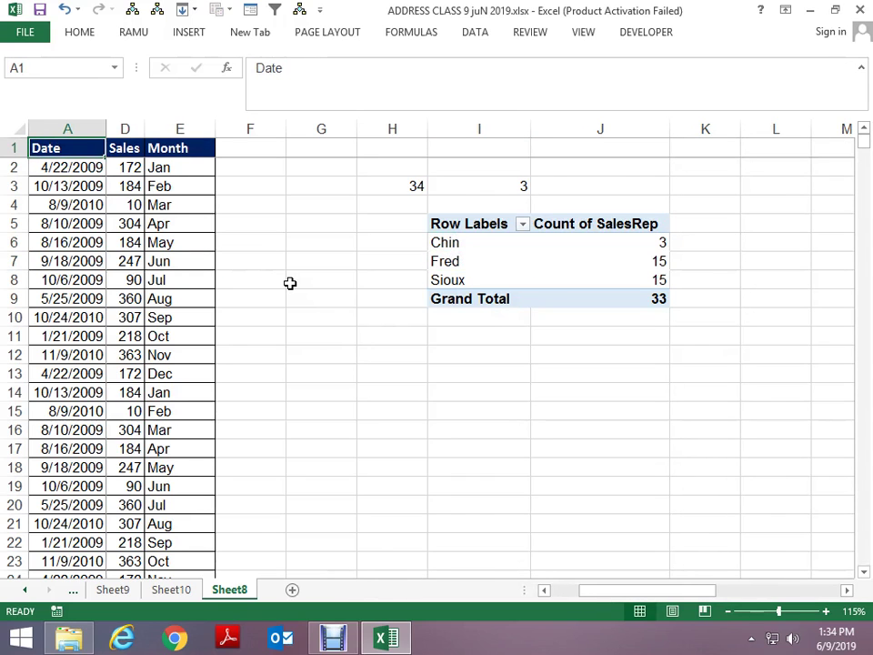
key("ctrl+z")
key("ctrl+z")
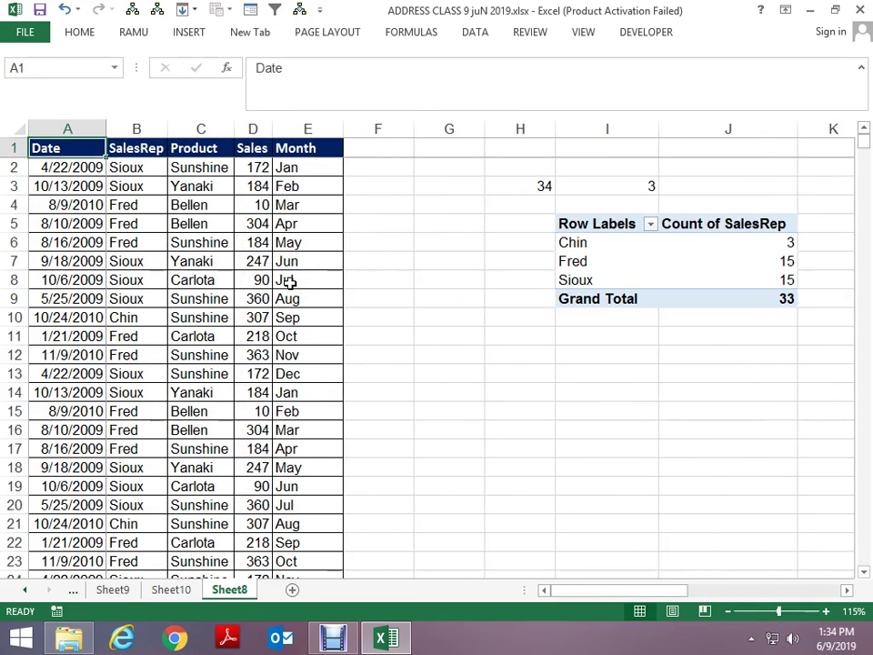
key("Down")
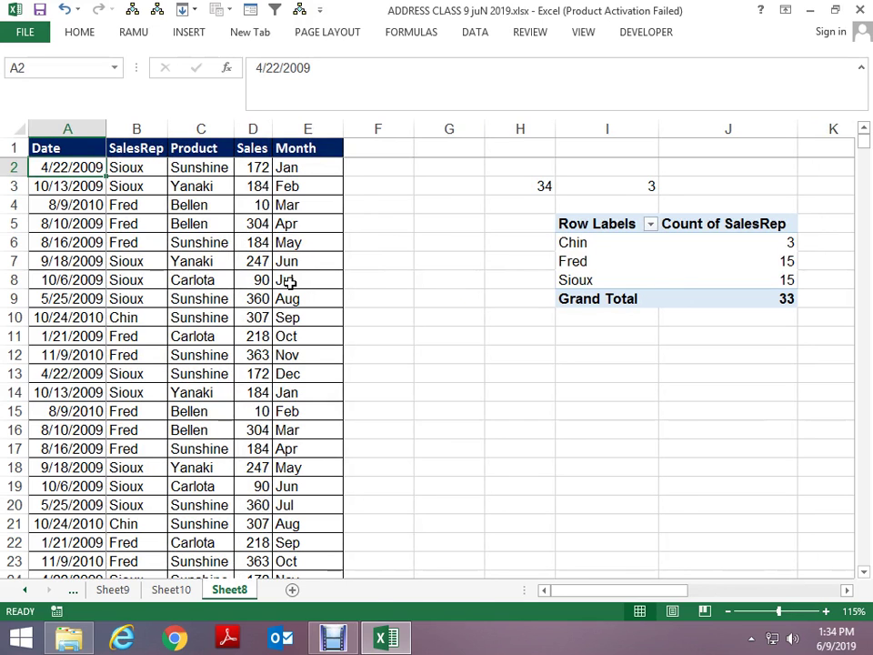
key("ctrl+shift+Down")
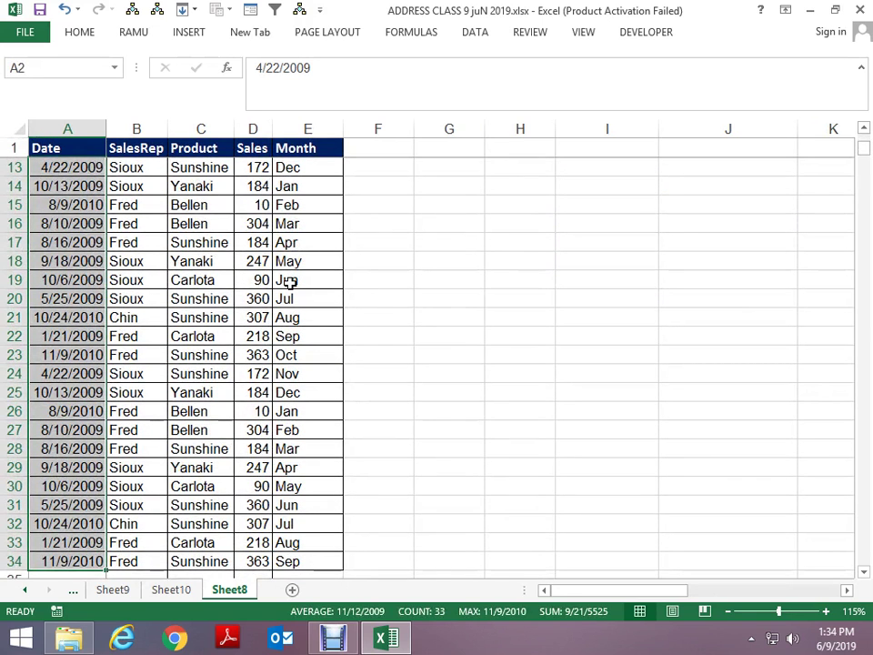
key("ctrl+Up")
key("Right")
key("Left")
key("ctrl+shift+Right")
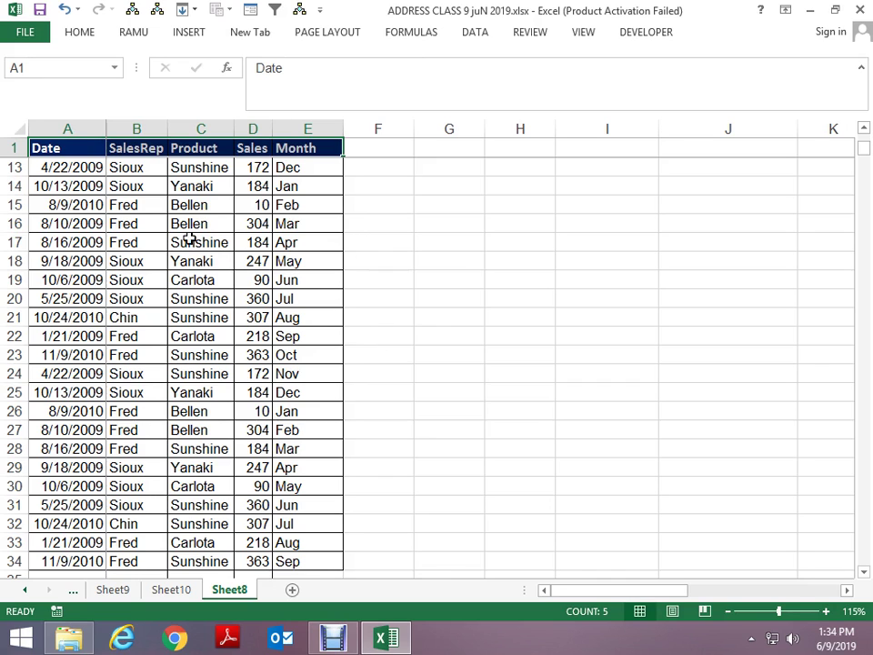
Step: Browse down column A to where the sales table ends at row 34
left_click(70, 316)
scroll(70, 309, "down", 3)
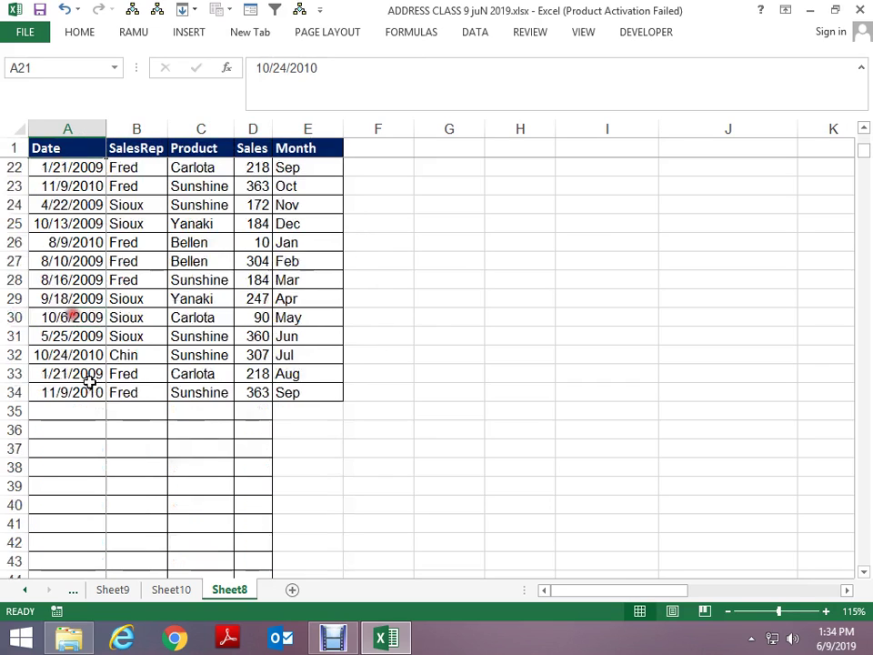
scroll(54, 273, "down", 8)
scroll(38, 239, "up", 4)
left_click(57, 181)
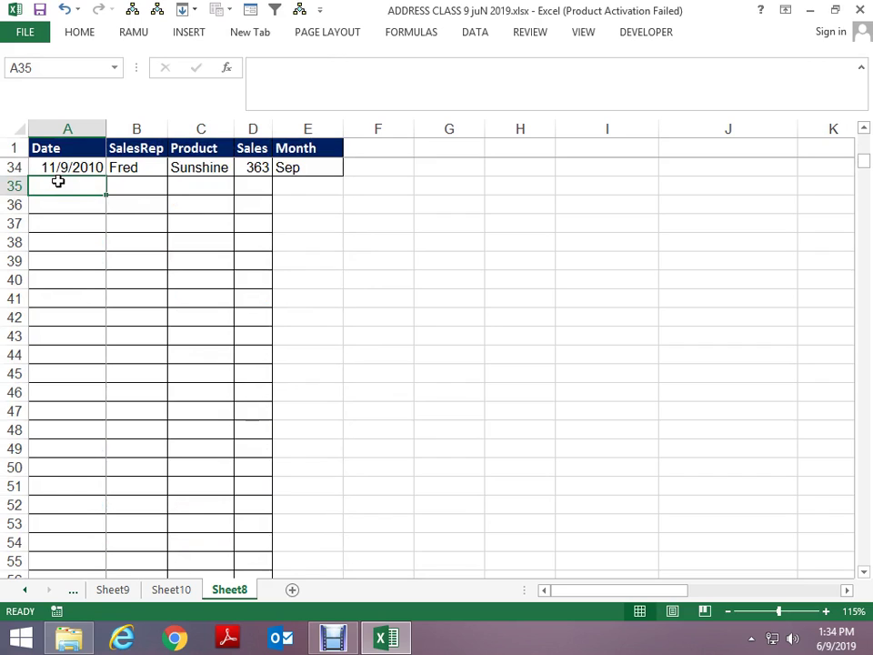
left_click(55, 127)
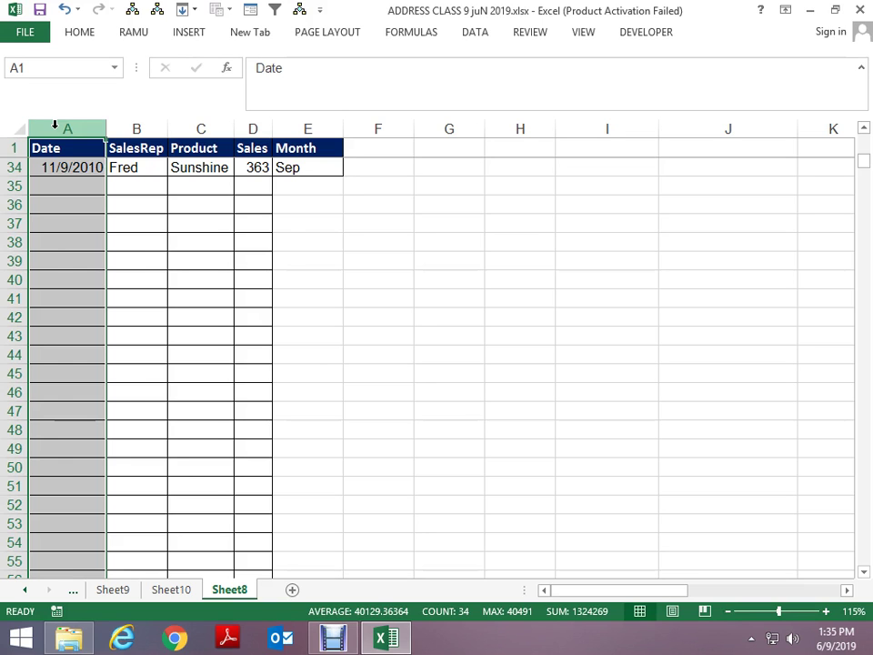
scroll(58, 259, "up", 6)
scroll(109, 300, "up", 5)
left_click(172, 242)
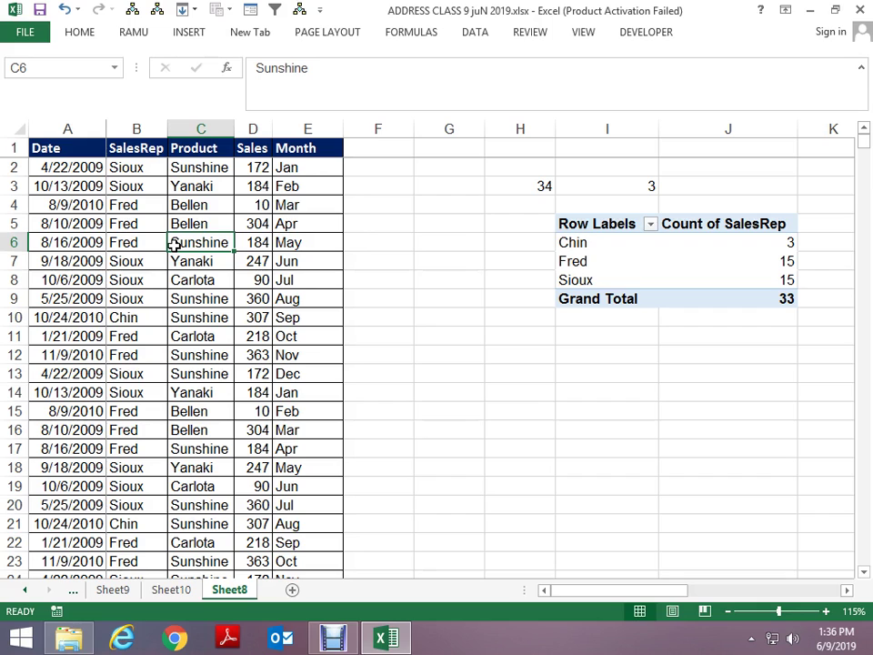
key("Left")
key("Left")
key("Up")
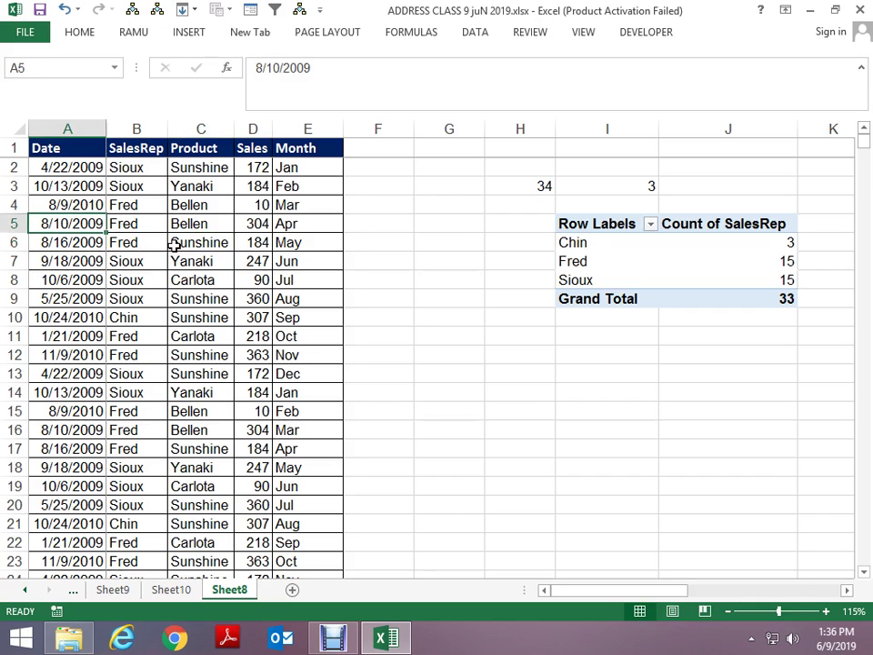
key("Up")
key("Up")
key("Up")
key("Up")
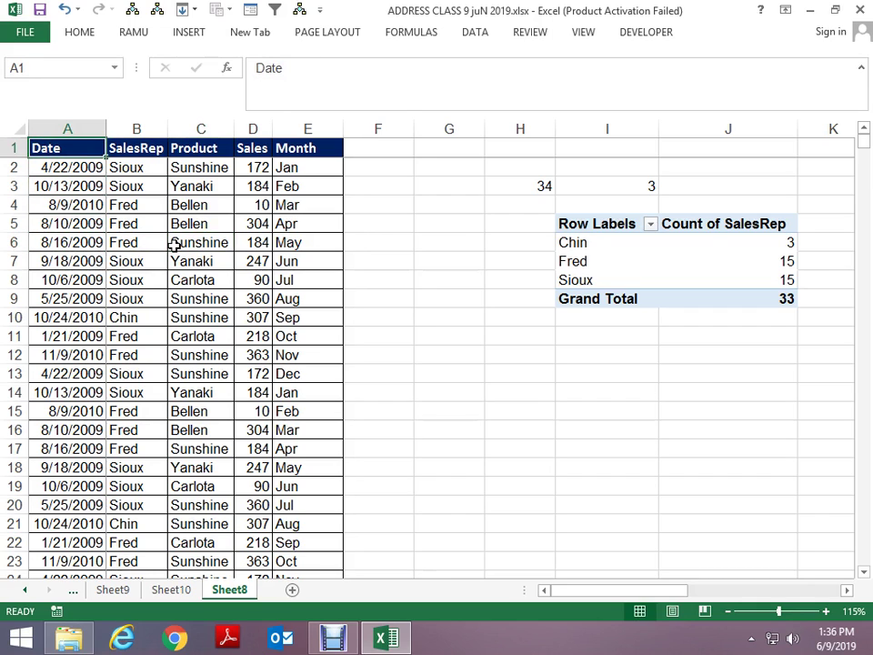
key("Down")
key("Down")
key("Down")
key("shift+Right")
key("shift+Right")
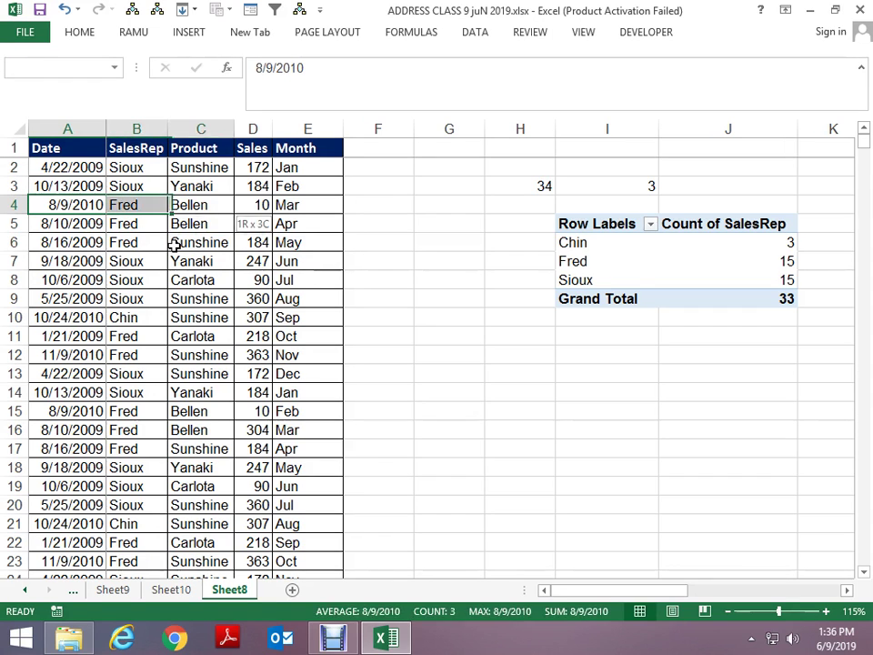
key("shift+Right")
key("shift+Down")
key("shift+Down")
key("shift+Down")
key("Up")
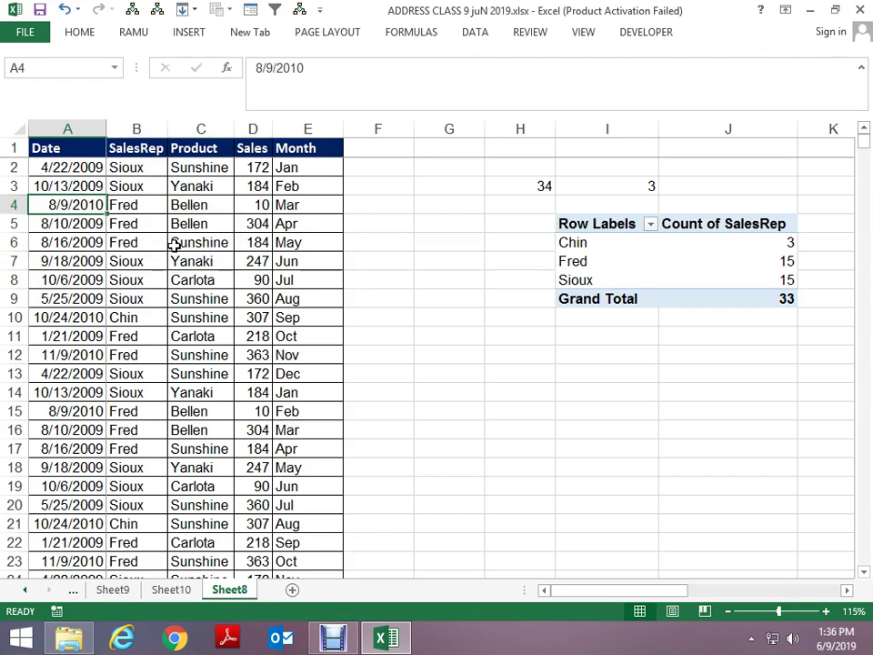
key("Up")
key("Up")
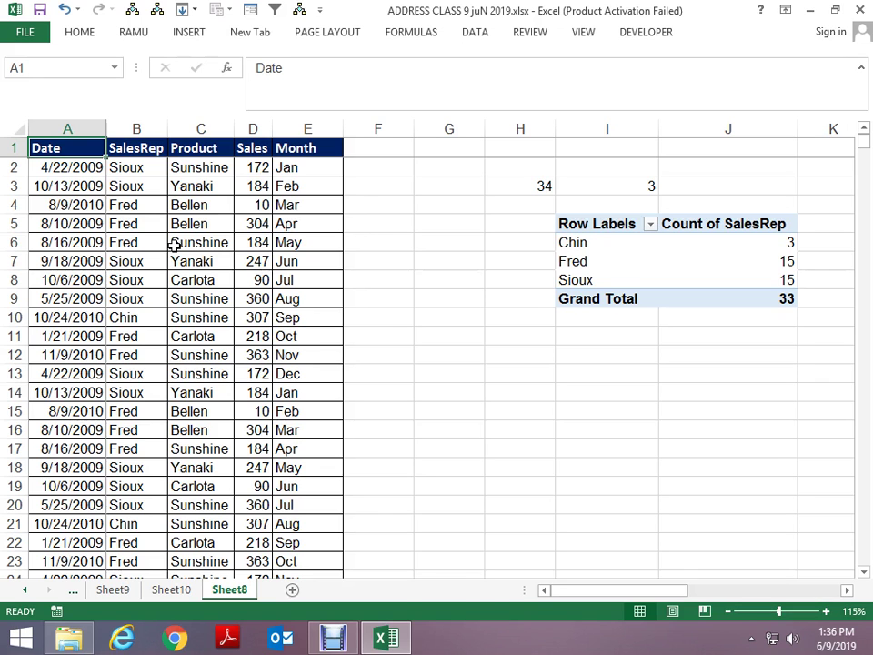
key("ctrl+shift+Right")
key("ctrl+shift+Down")
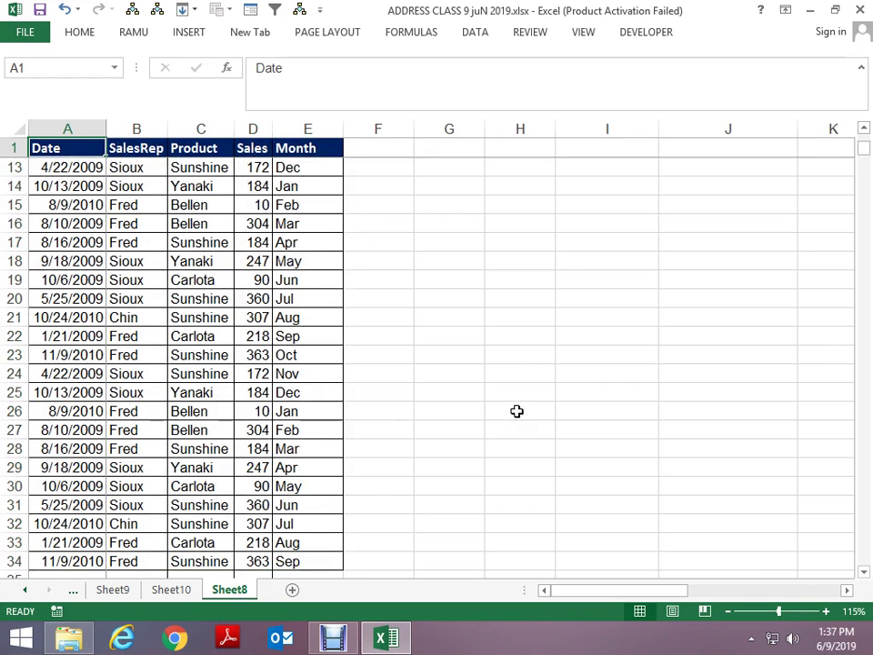
Step: Add a new sheet and fill month names from Jan in A1 down to row 14
left_click(291, 589)
scroll(318, 569, "up", 2)
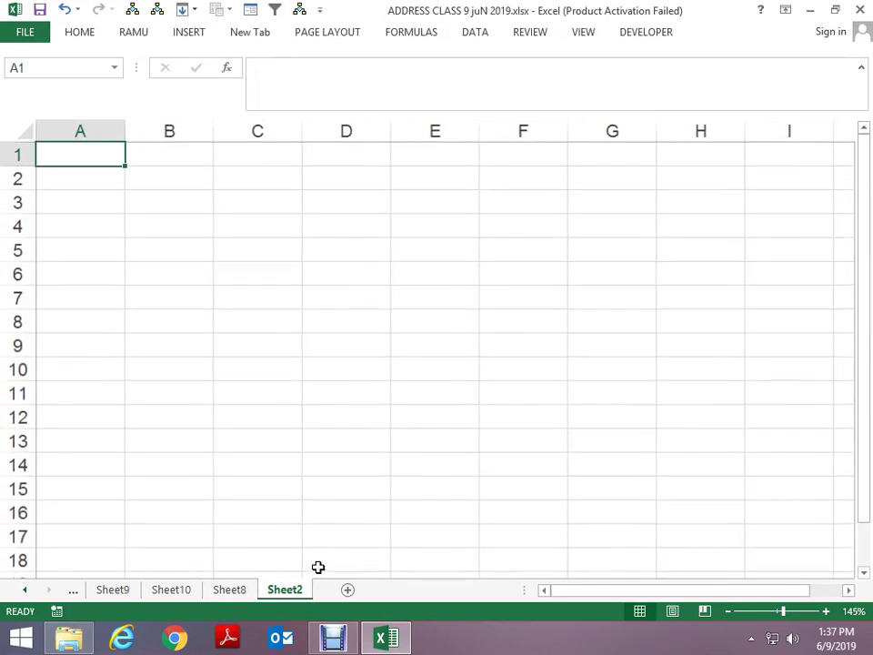
type("Jan")
key("ctrl+Return")
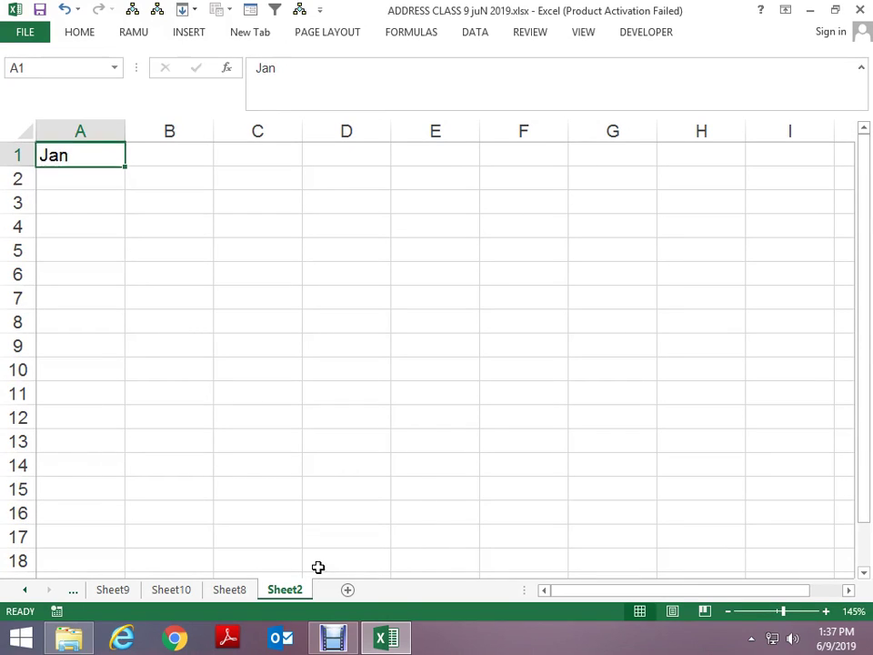
left_click_drag(124, 165, 115, 466)
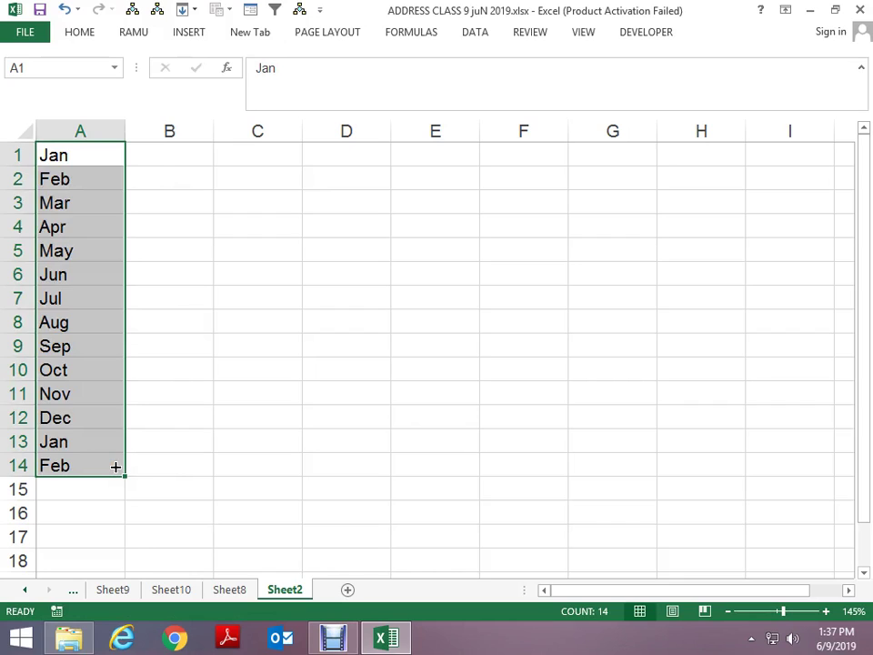
Step: Delete the extra Jan and Feb below Dec, leaving Jan–Dec in A1:A12
key("Down")
key("Down")
key("Down")
key("Down")
key("Down")
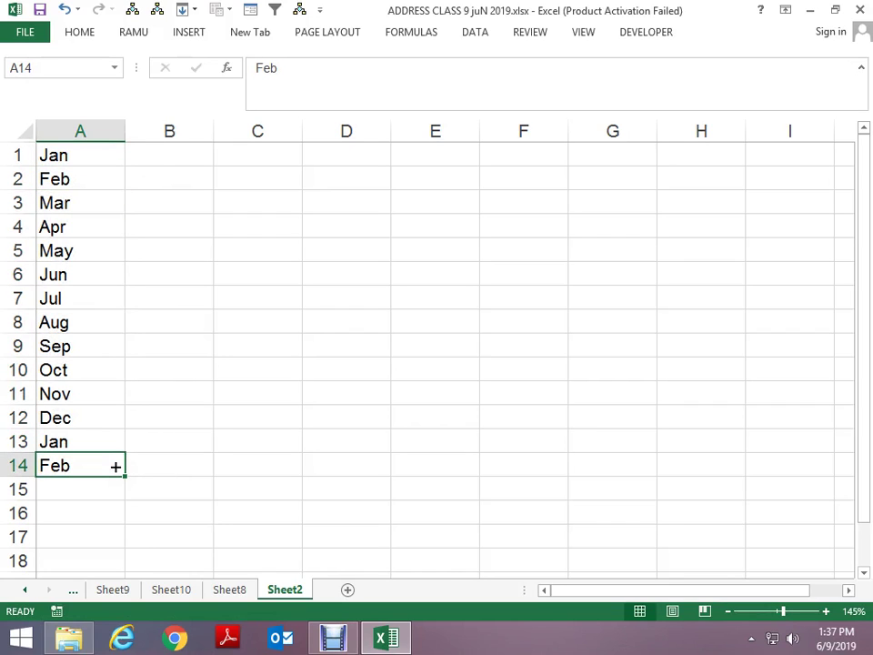
key("Up")
key("shift+space")
key("shift+Down")
key("Delete")
key("Up")
key("Up")
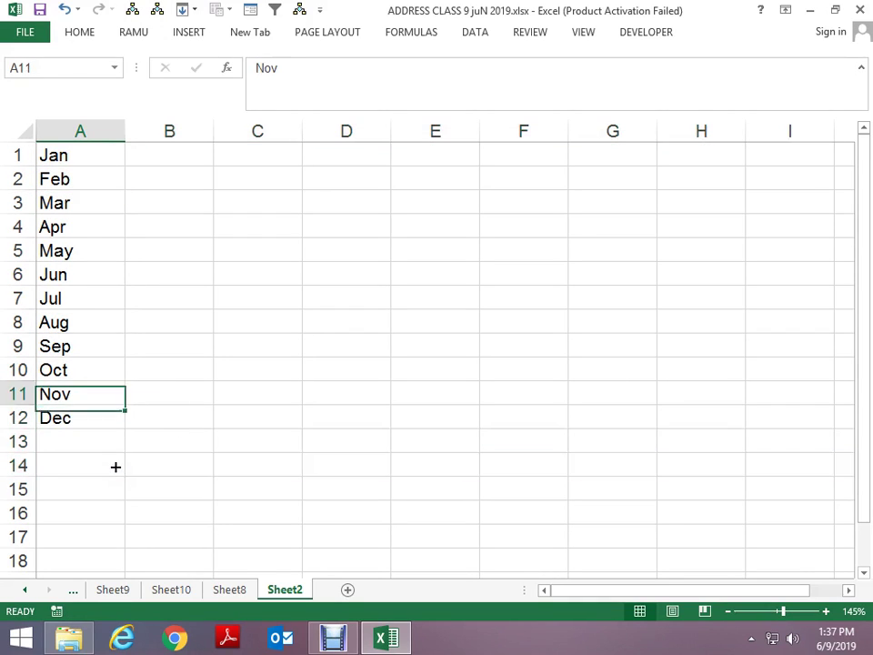
key("Up")
key("Up")
key("Up")
key("Up")
key("Up")
key("Up")
key("Up")
key("Up")
key("Up")
key("Right")
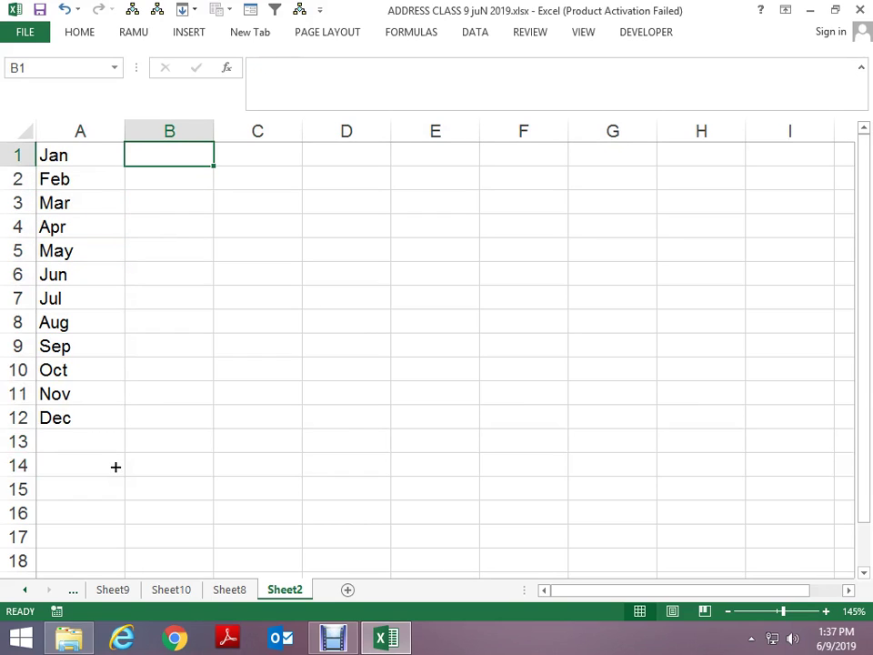
key("Left")
key("Right")
key("Down")
key("Down")
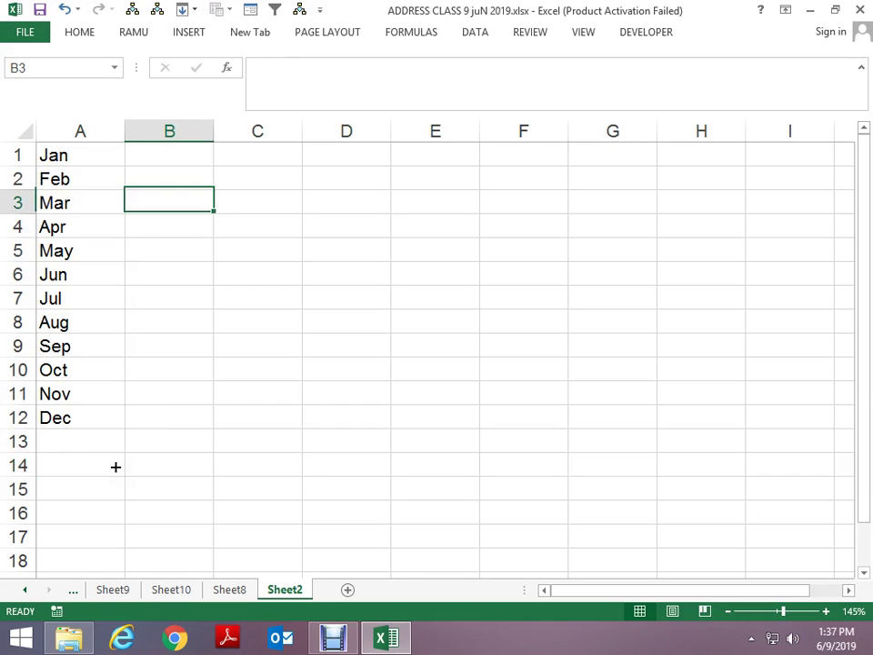
key("Down")
key("Down")
key("Down")
key("Down")
key("Down")
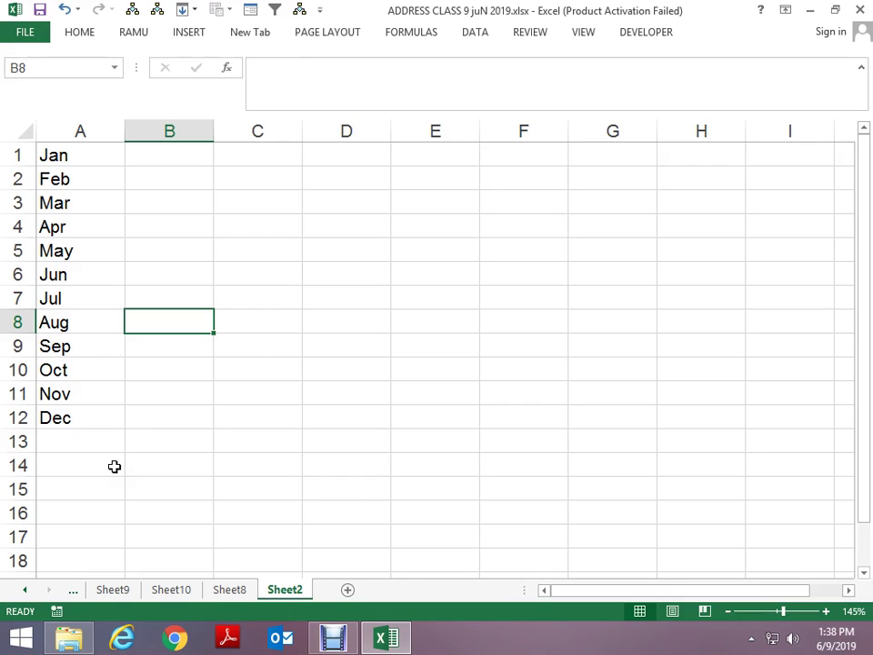
key("Left")
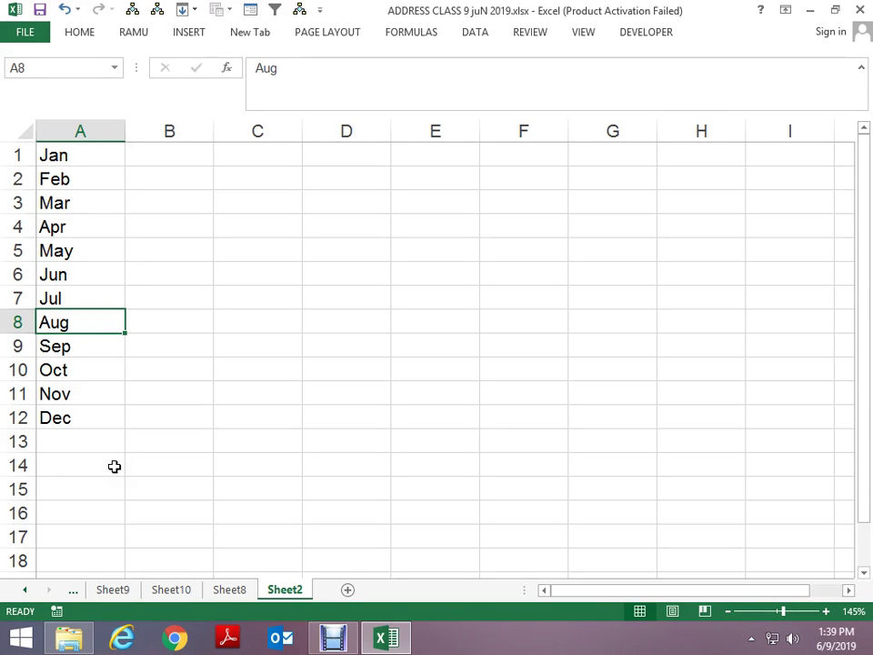
Step: Enter =RANDBETWEEN(100,180) in A1 over the month list
key("Right")
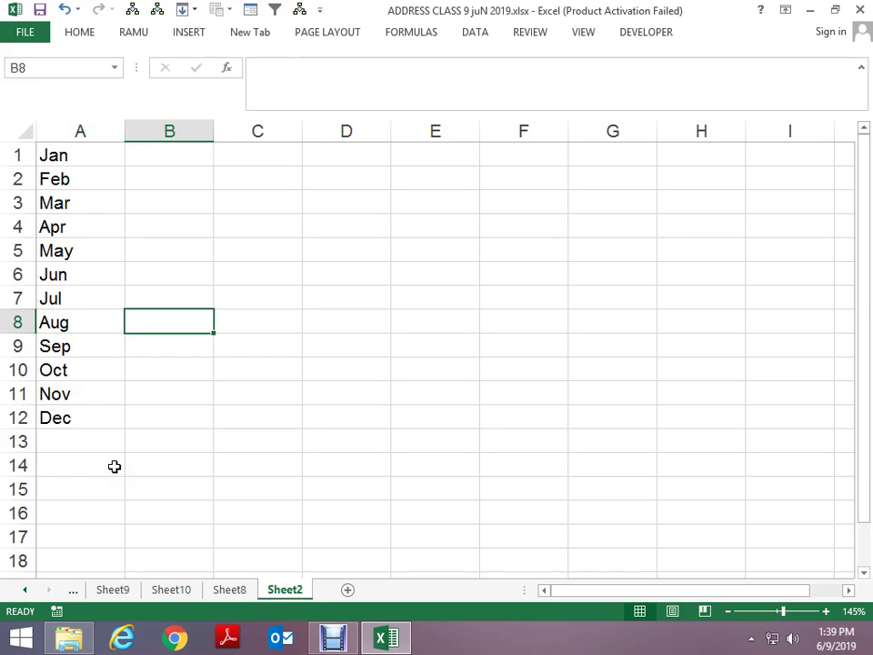
key("Left")
key("ctrl+Up")
key("ctrl+shift+Down")
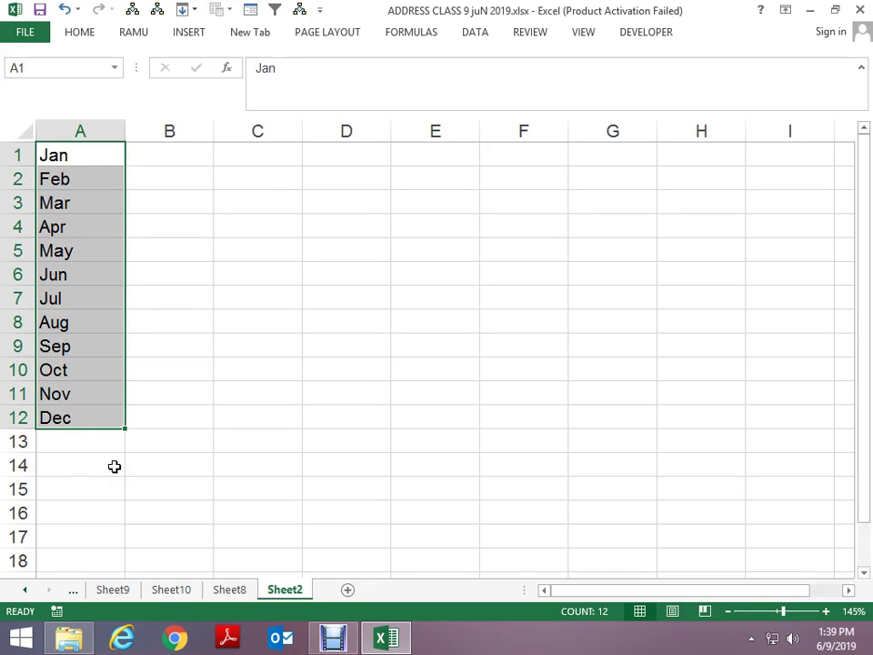
key("Right")
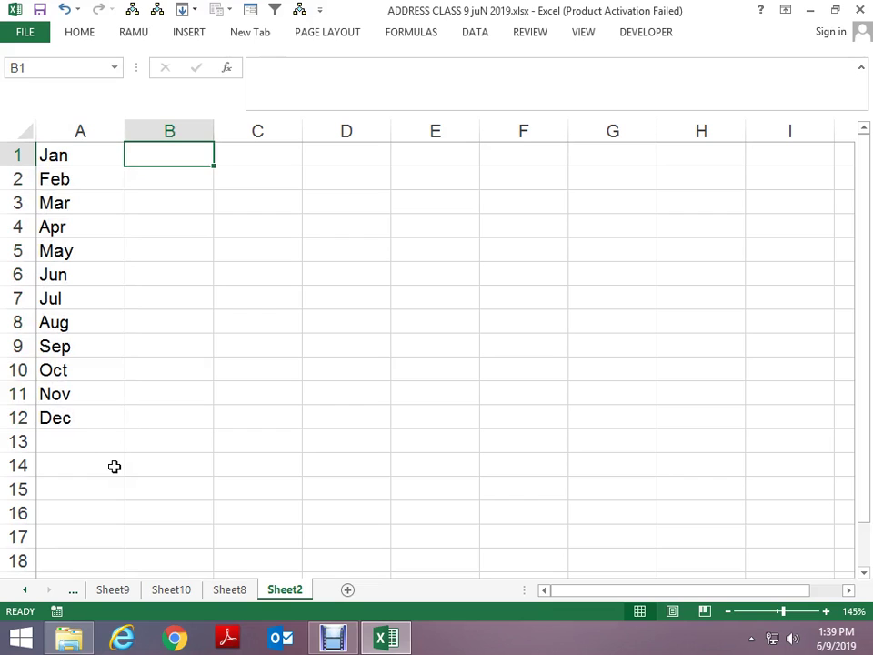
key("Left")
type("=ra")
key("Down")
key("Down")
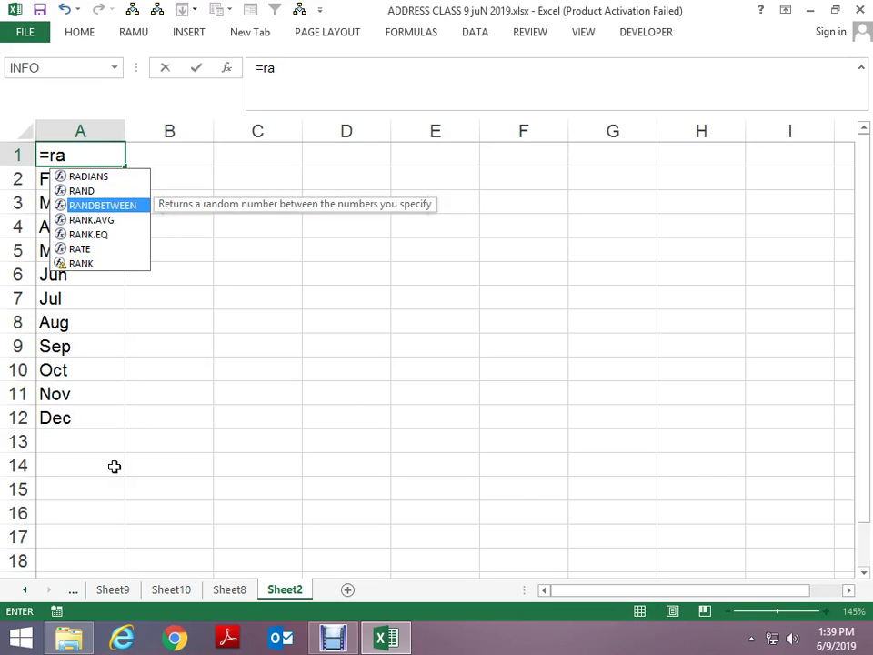
key("Tab")
type("100")
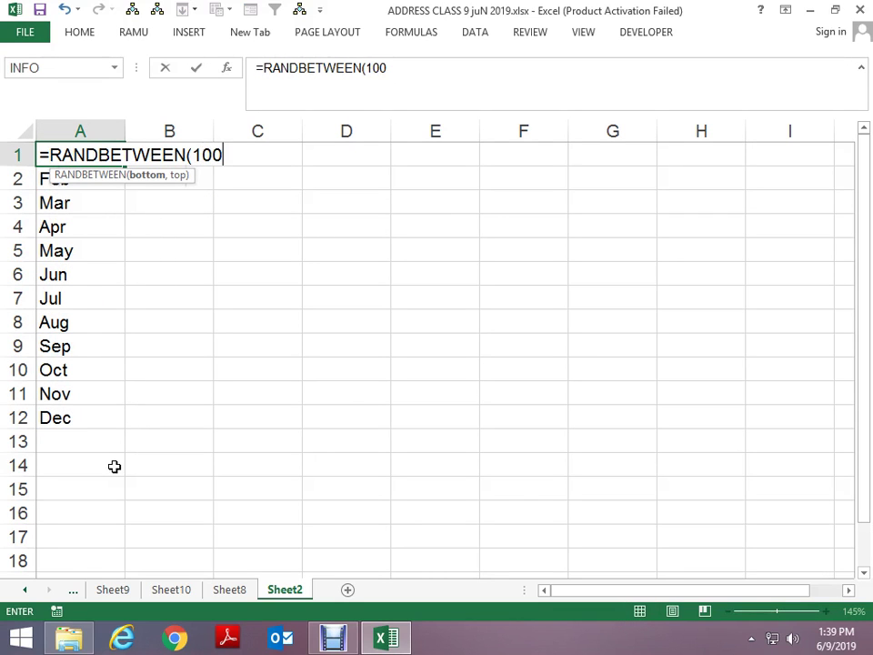
type(",180")
key("ctrl+Return")
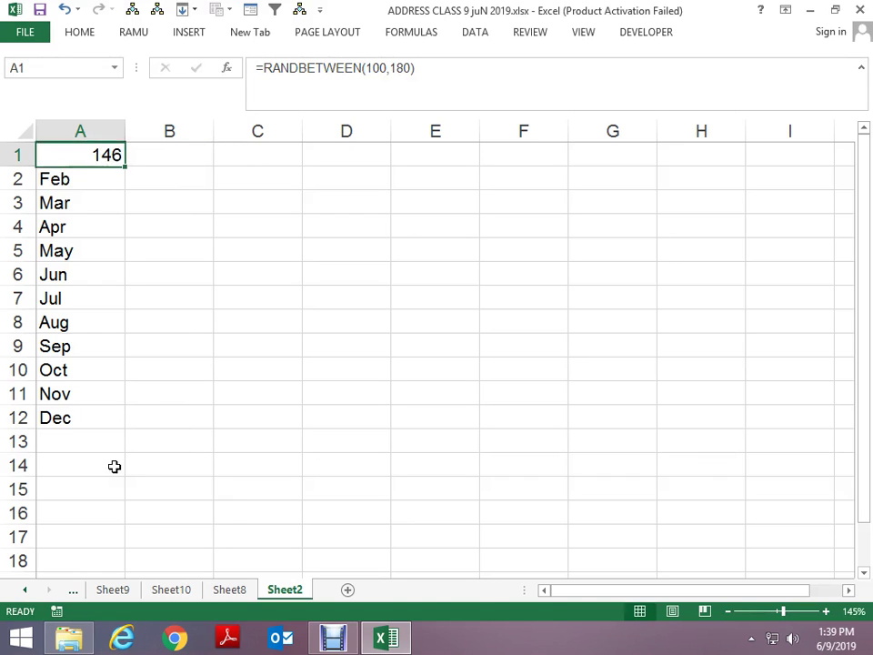
Step: Fill the formula down A1:A12 and paste the results back as fixed values
key("ctrl+shift+Down")
key("ctrl+d")
key("ctrl+c")
key("alt+e")
key("s")
key("v")
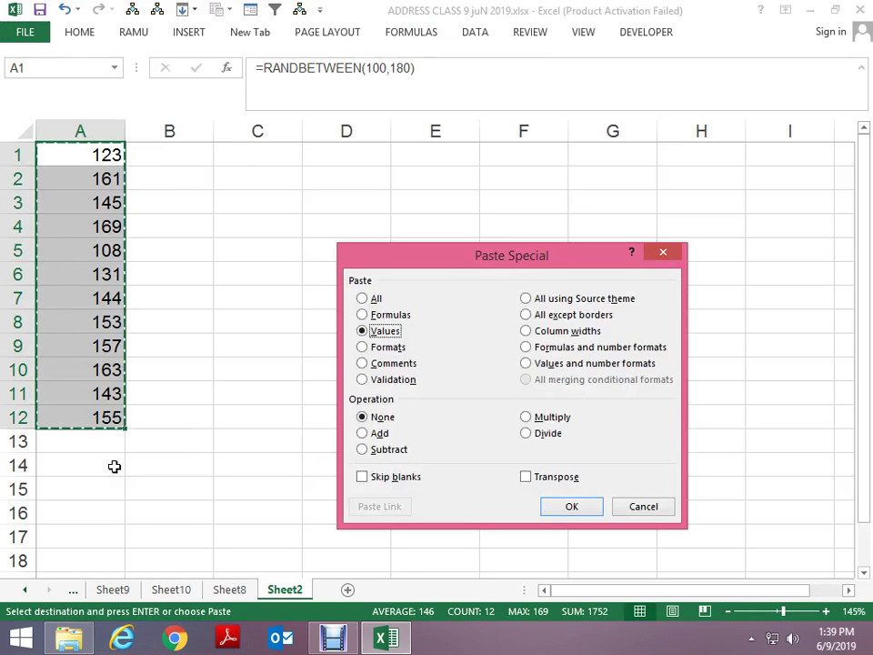
key("Return")
key("Escape")
key("Down")
key("Up")
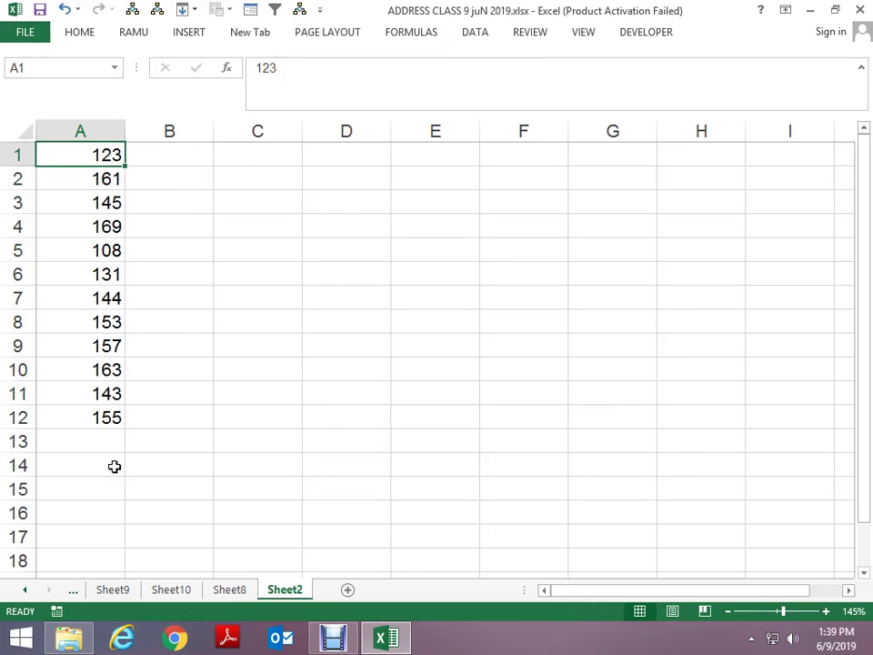
key("Right")
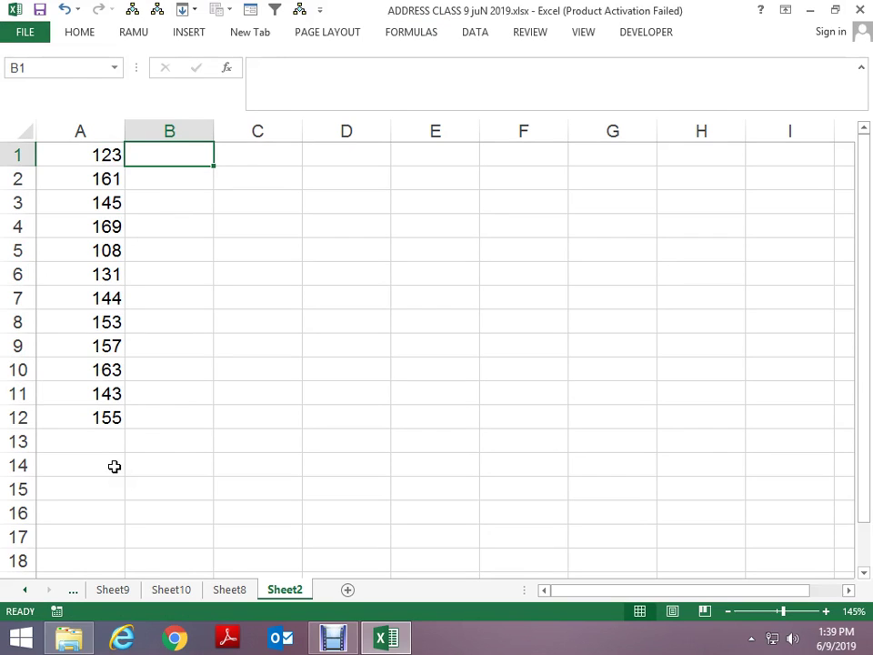
type("155")
key("Return")
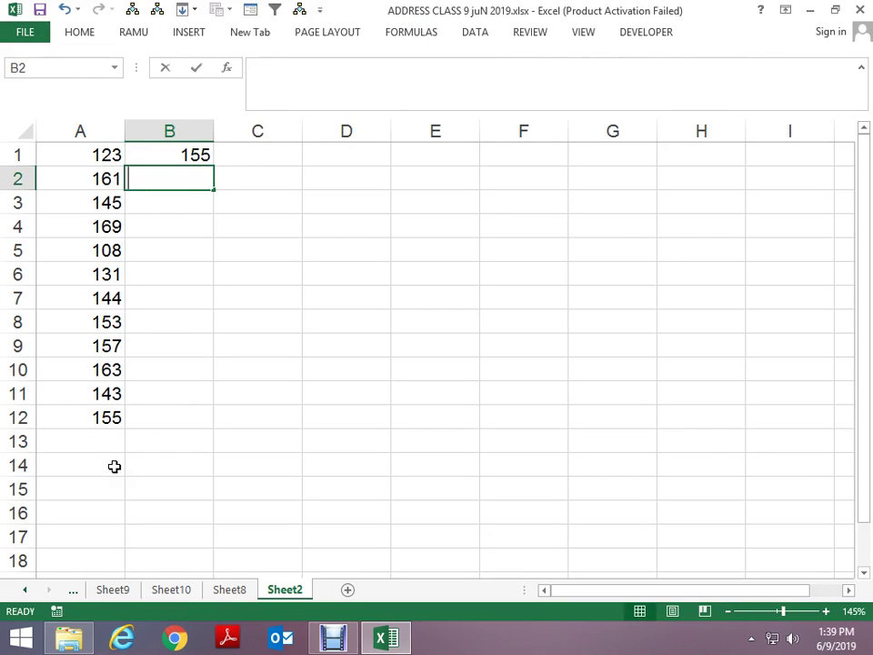
type("143")
key("Return")
type("163")
key("Return")
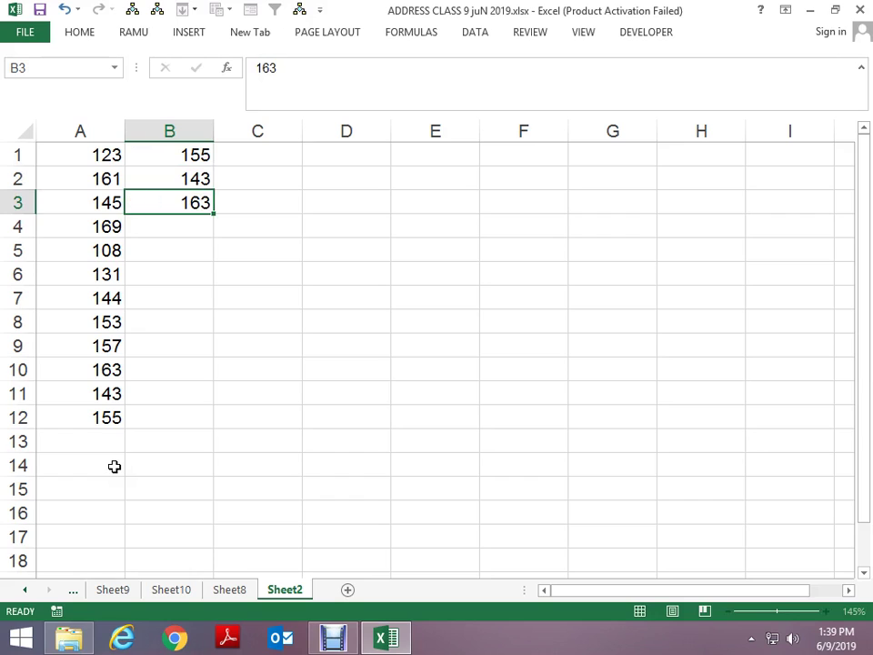
type("157")
key("Return")
key("Up")
key("Up")
key("Up")
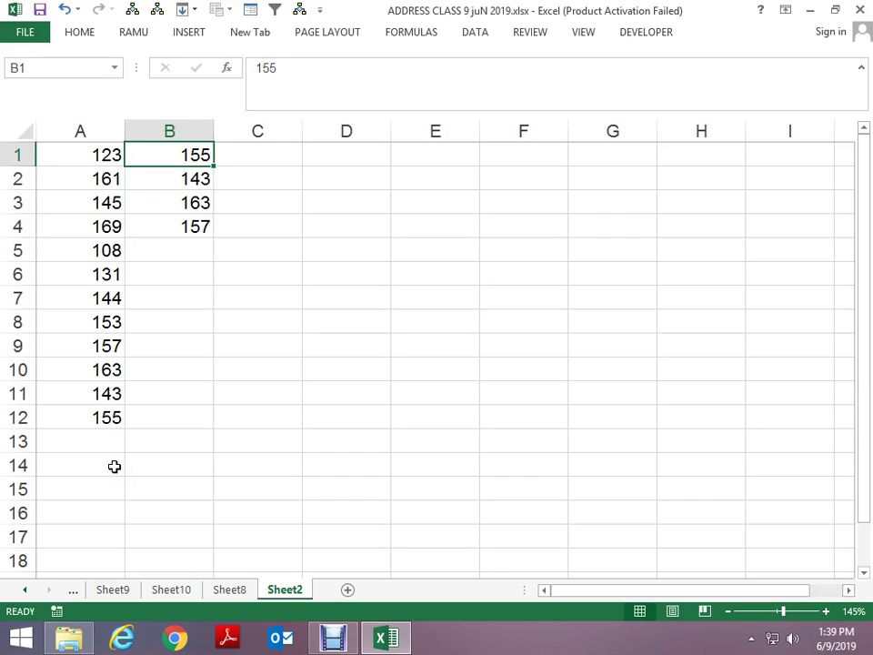
key("shift+Down")
key("shift+Down")
key("shift+Down")
key("Delete")
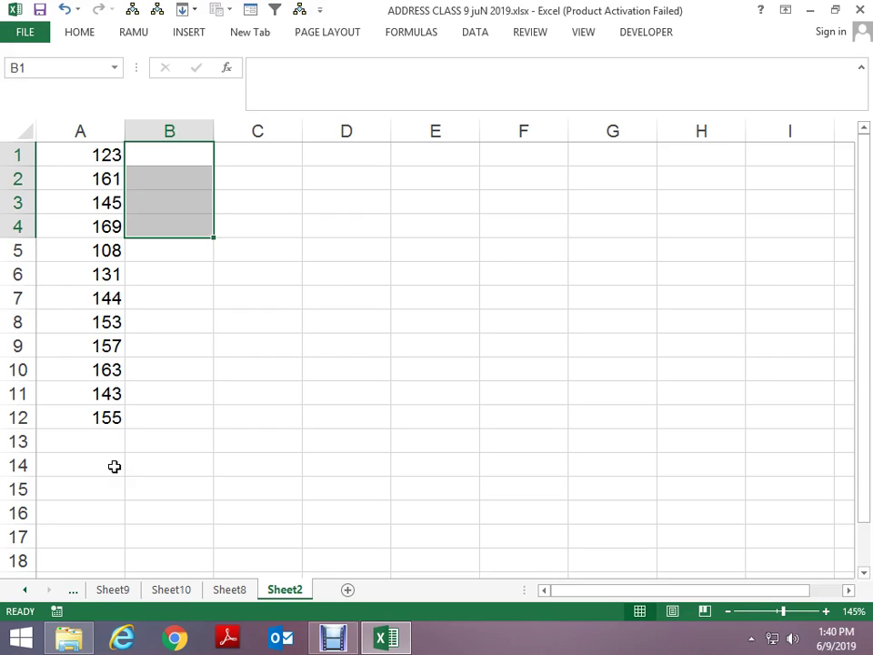
Step: Point out the reversal mapping: A12 to B1, A11 to B2, A10 to B3
left_click(94, 421)
left_click(147, 150)
left_click(66, 393)
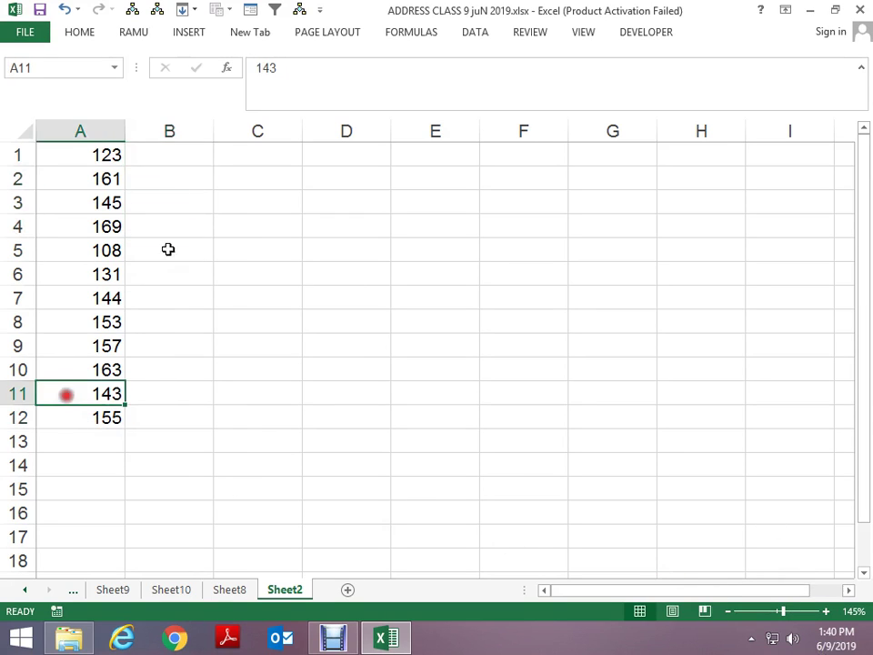
left_click(168, 180)
left_click(85, 368)
left_click(169, 182)
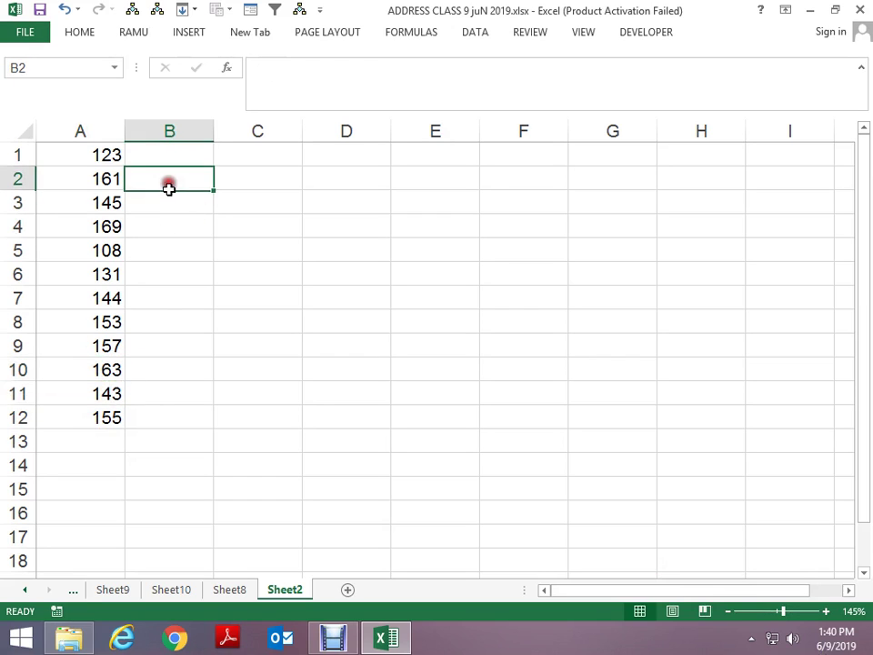
left_click(162, 205)
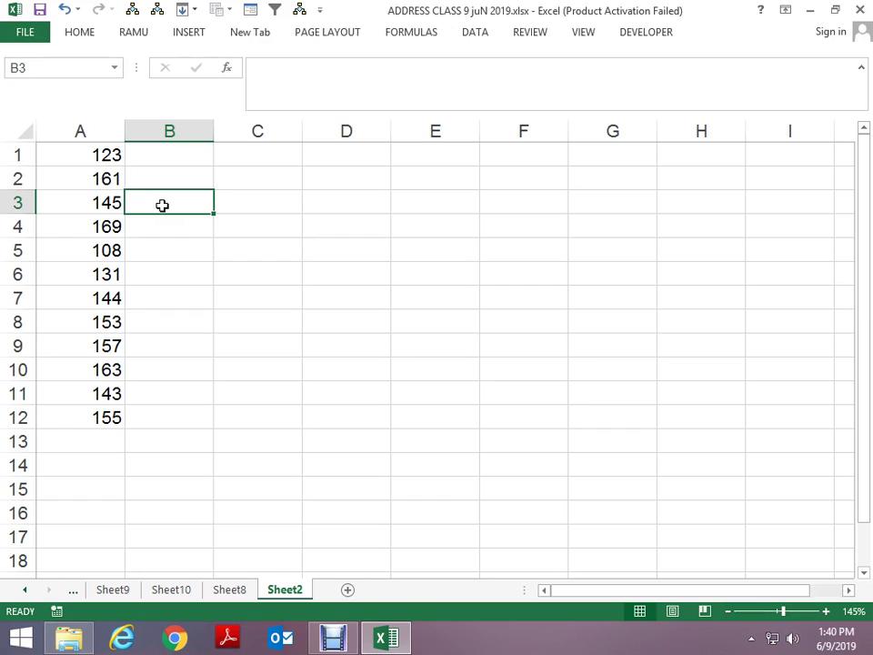
Step: Enter 5000 in A1, 8000 in A12 and 6000 in A6
key("Left")
key("Up")
key("Up")
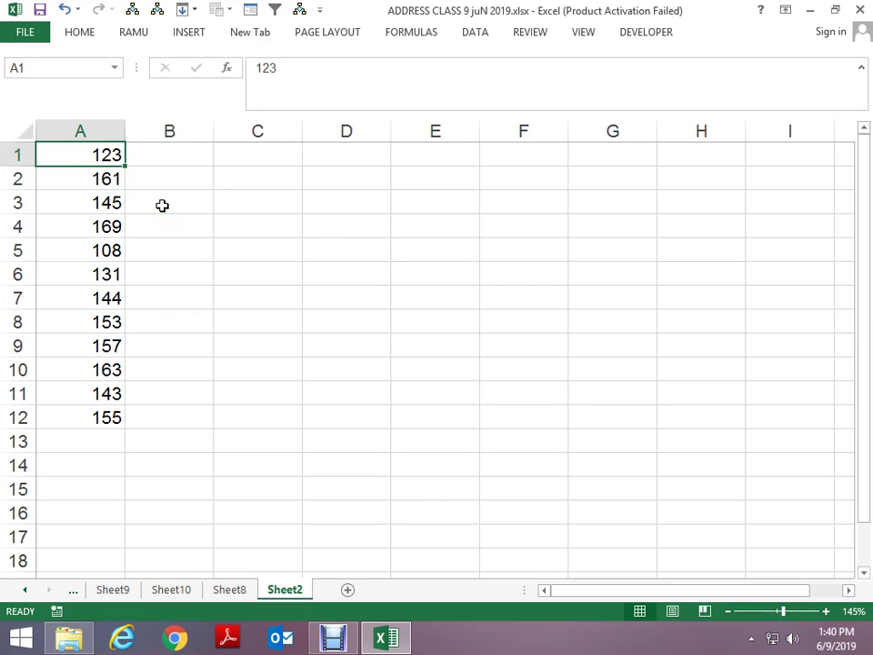
type("5000")
key("Return")
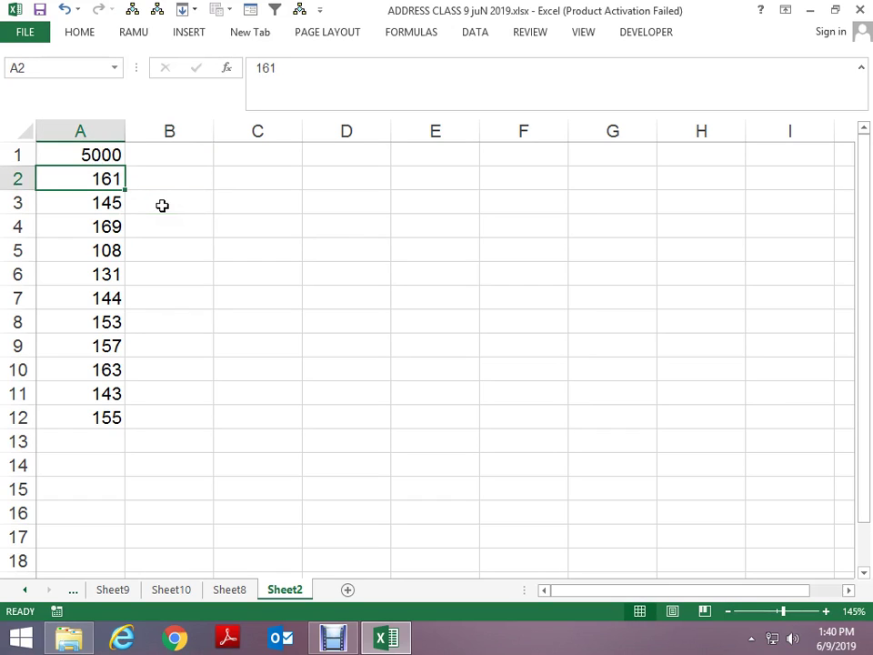
key("Down")
key("Down")
key("ctrl+Down")
type("80")
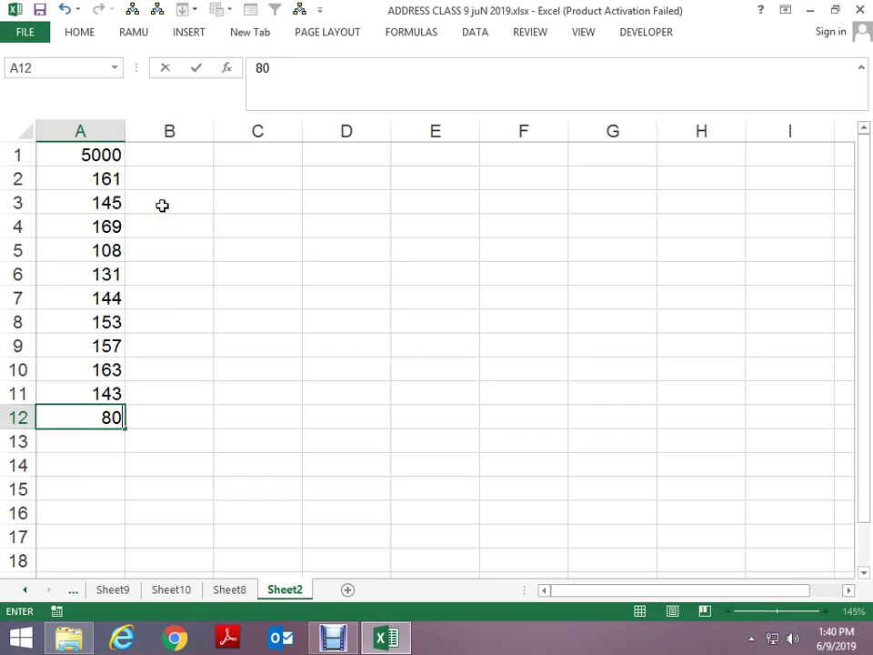
type("00")
key("Return")
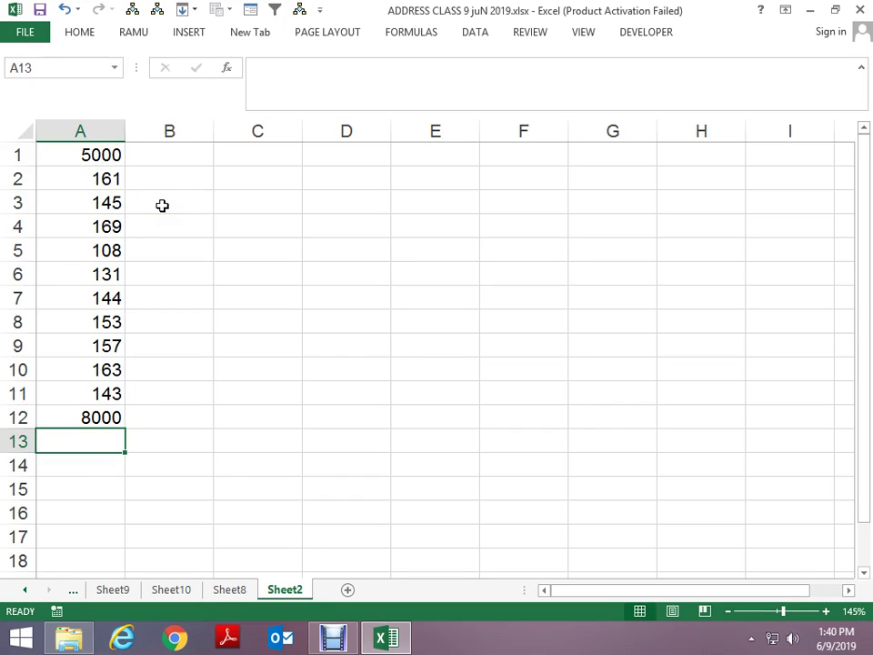
key("Up")
key("Up")
key("Up")
key("Up")
key("Up")
key("Up")
type("6000")
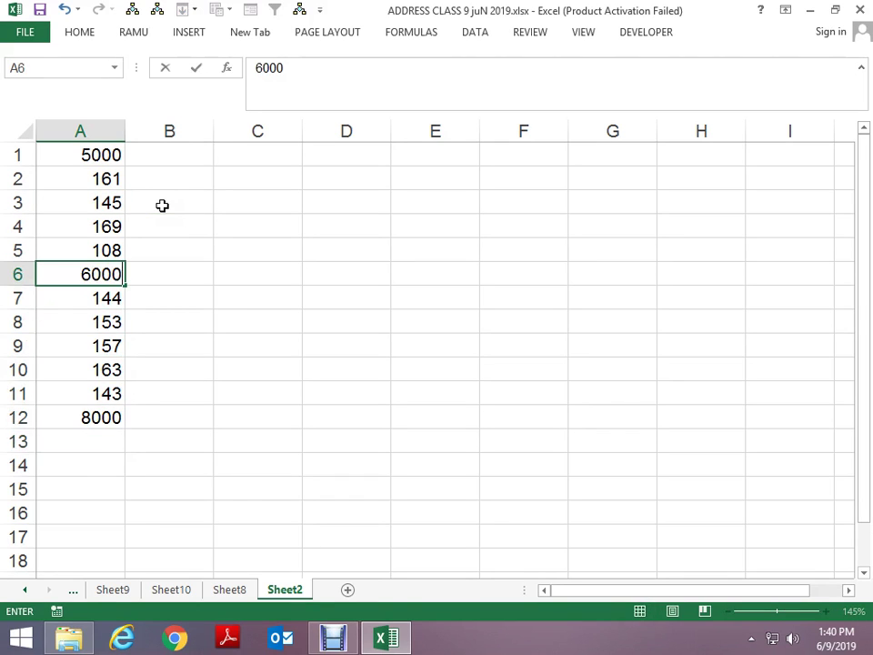
key("ctrl+Return")
key("Up")
key("Up")
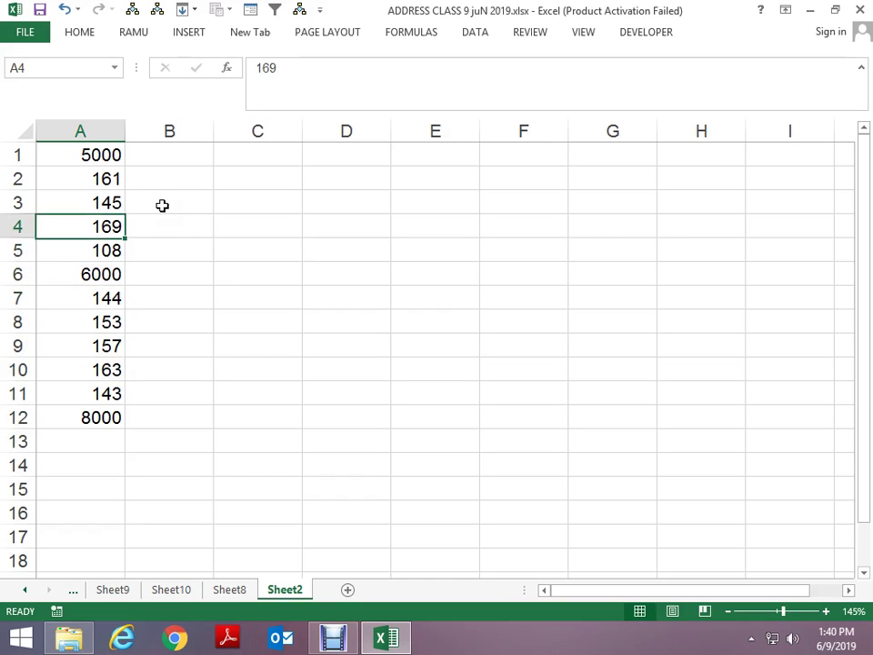
key("Up")
key("Up")
key("Up")
key("Right")
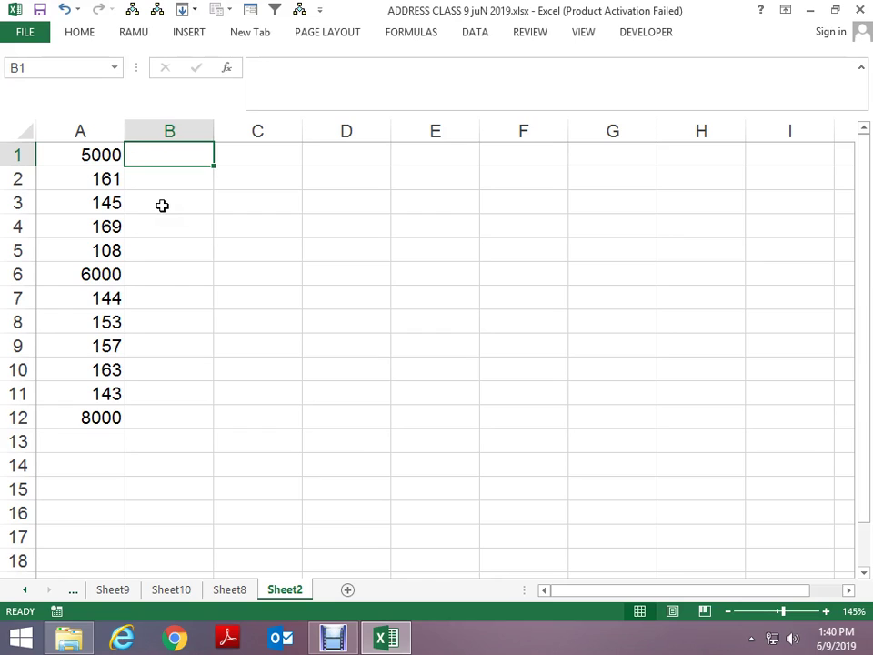
key("Down")
key("Up")
key("Down")
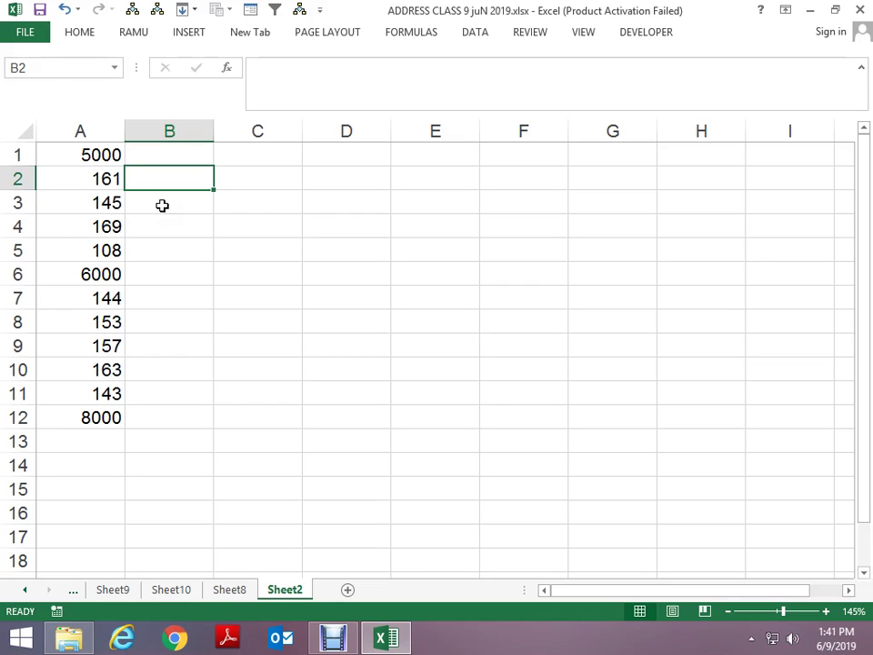
key("Up")
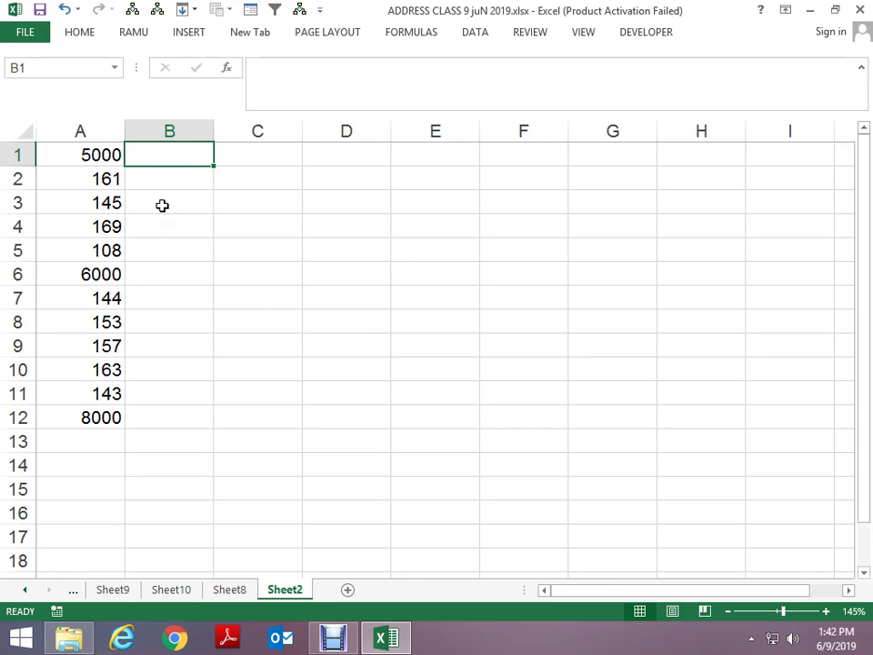
Step: Enter =ROW() in D1 and fill it down D1:D12 to number rows 1 to 12
key("Right")
key("Left")
key("Right")
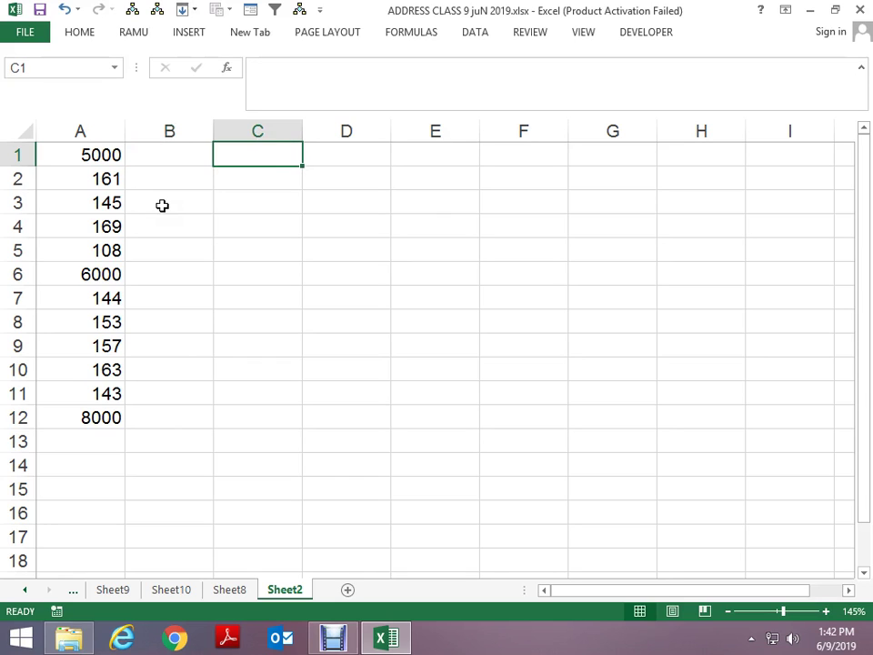
key("Right")
type("=row")
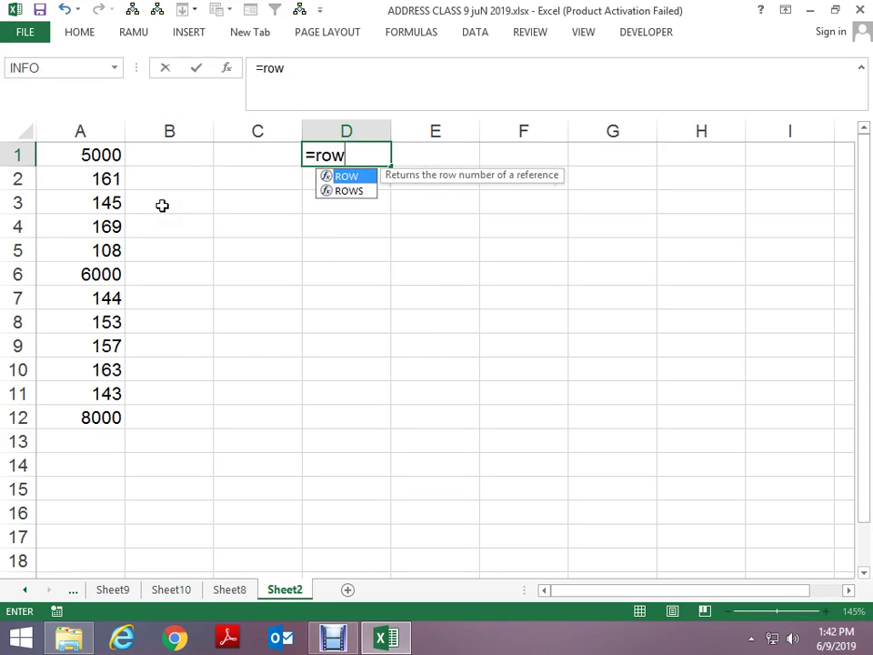
key("Tab")
key("Return")
key("ctrl+Left")
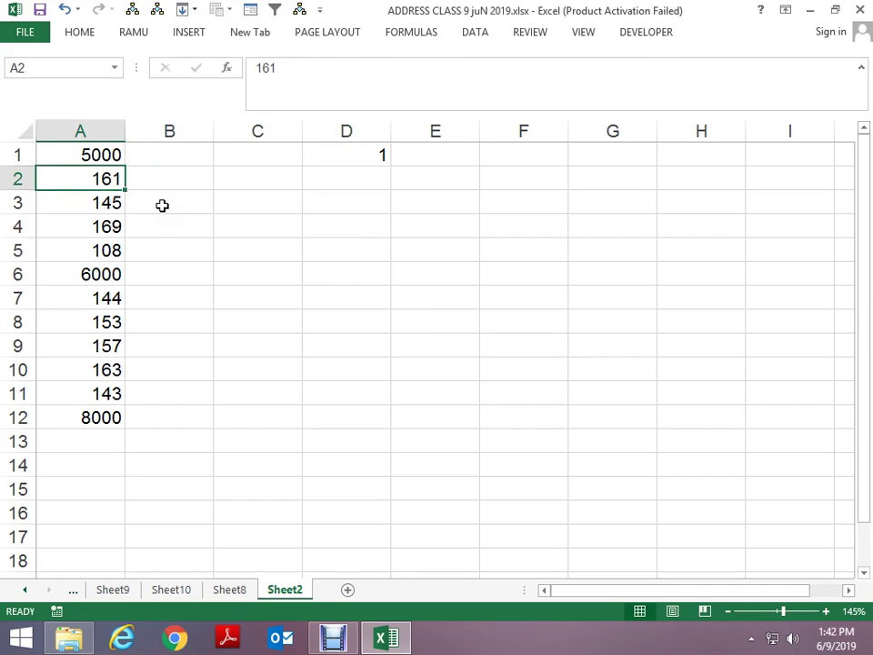
key("ctrl+Down")
key("Right")
key("Right")
key("Right")
key("ctrl+shift+Up")
key("ctrl+d")
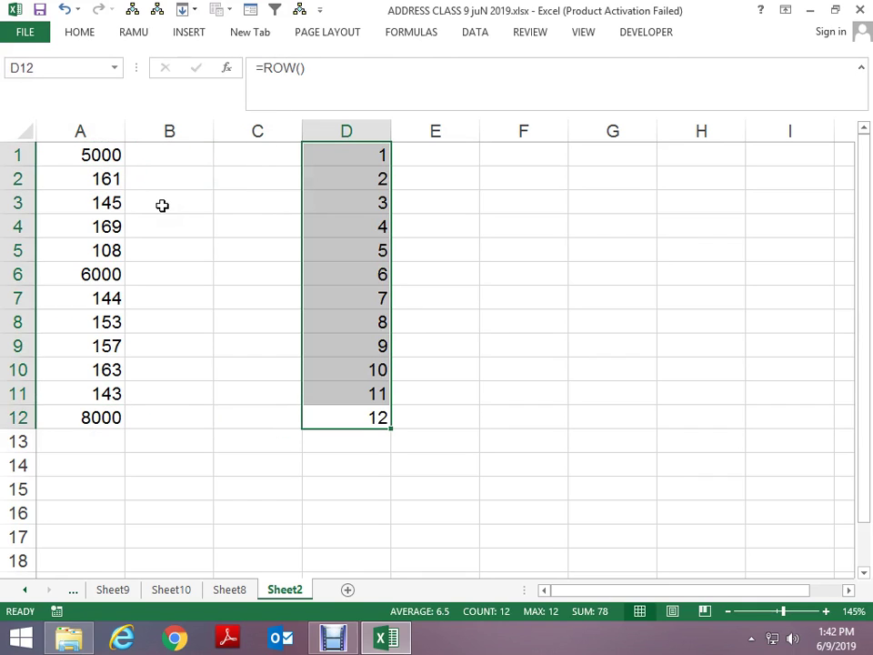
key("ctrl+Up")
Step: Enter =OFFSET(A1,11,) in B1 so it returns the last value, 8000
key("Left")
key("Left")
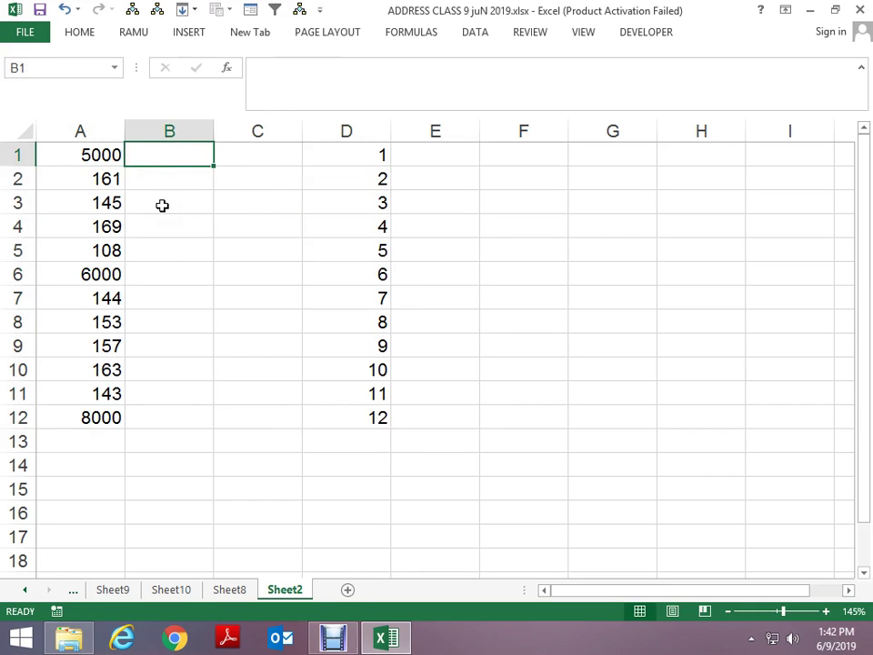
type("=oof")
key("BackSpace")
key("BackSpace")
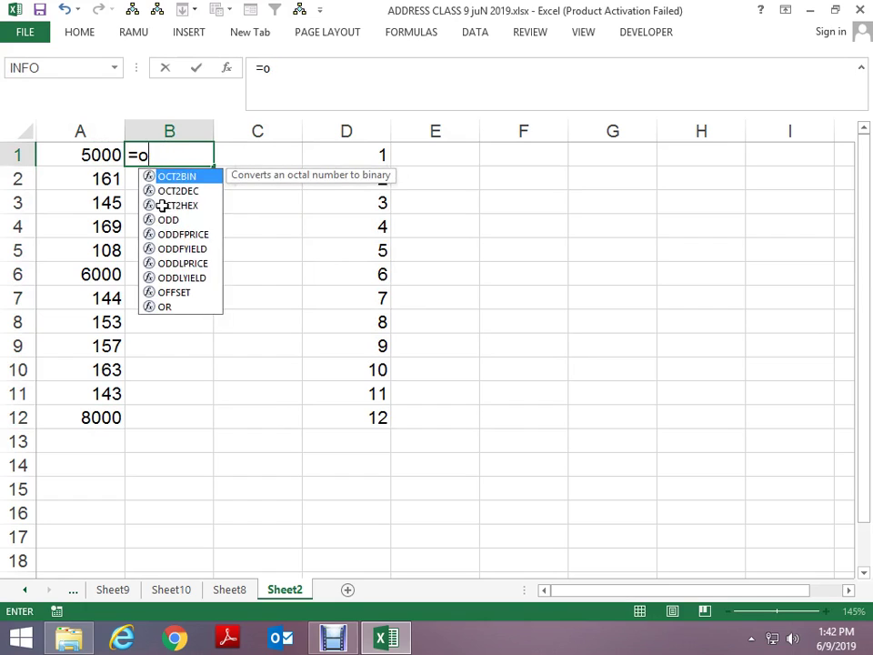
type("f")
key("Tab")
key("Left")
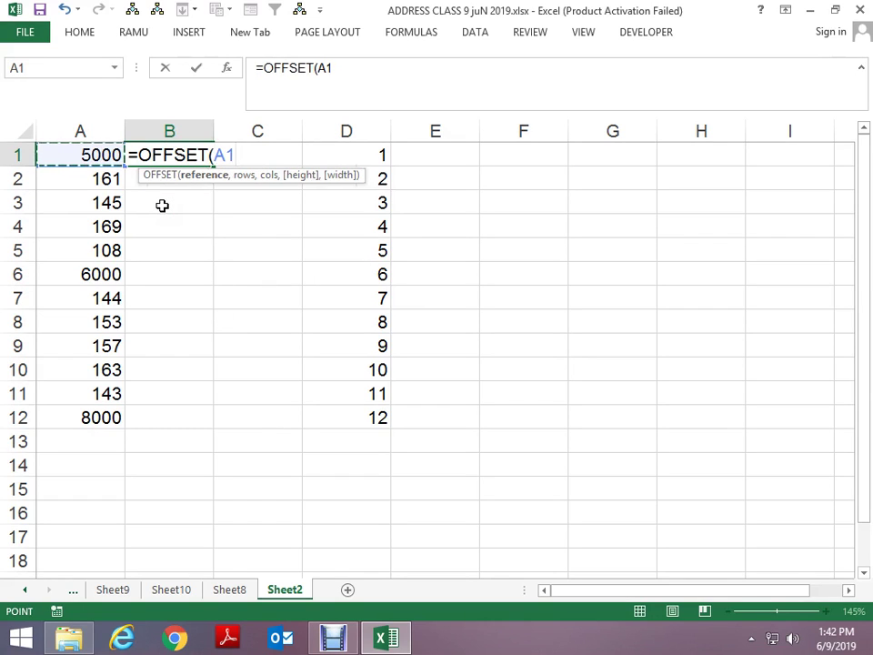
type(",")
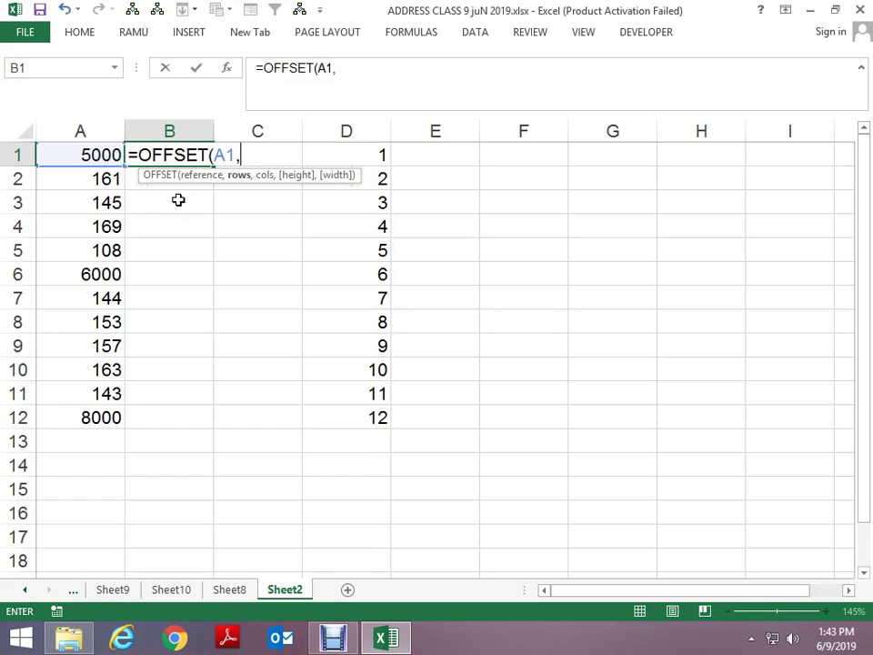
type("11")
key("Return")
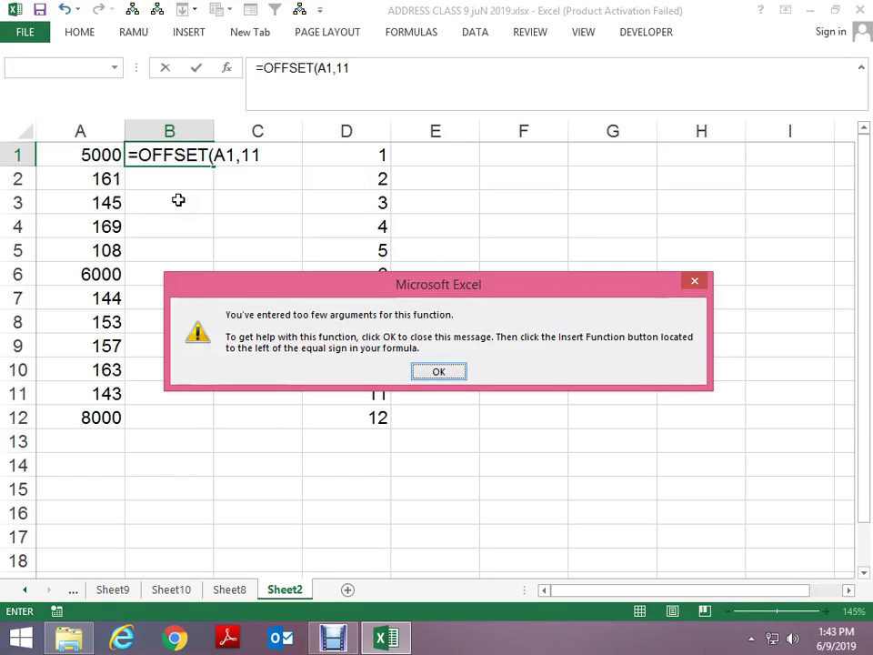
key("Return")
key("Right")
type(".")
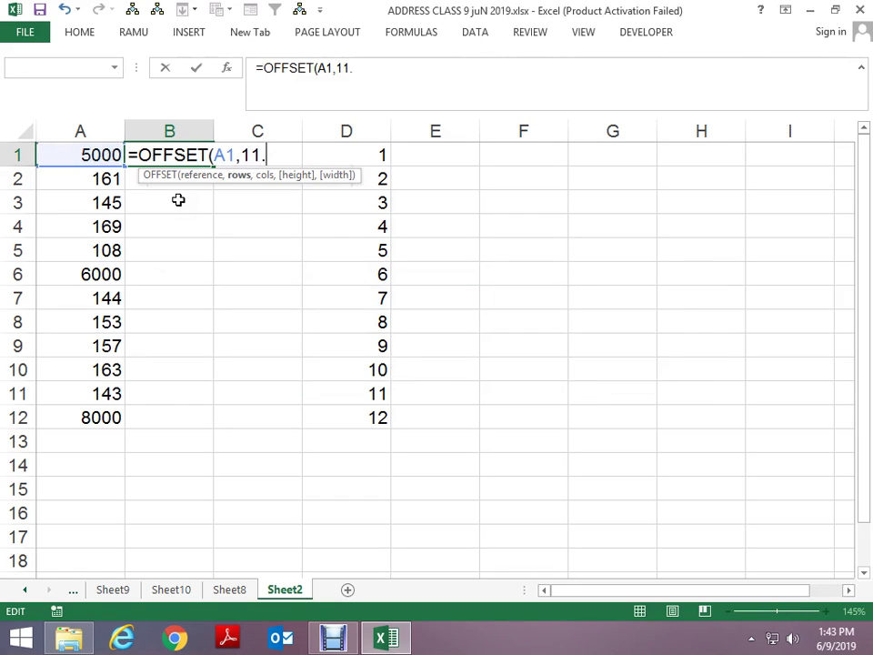
type("0")
key("BackSpace")
key("BackSpace")
type(",")
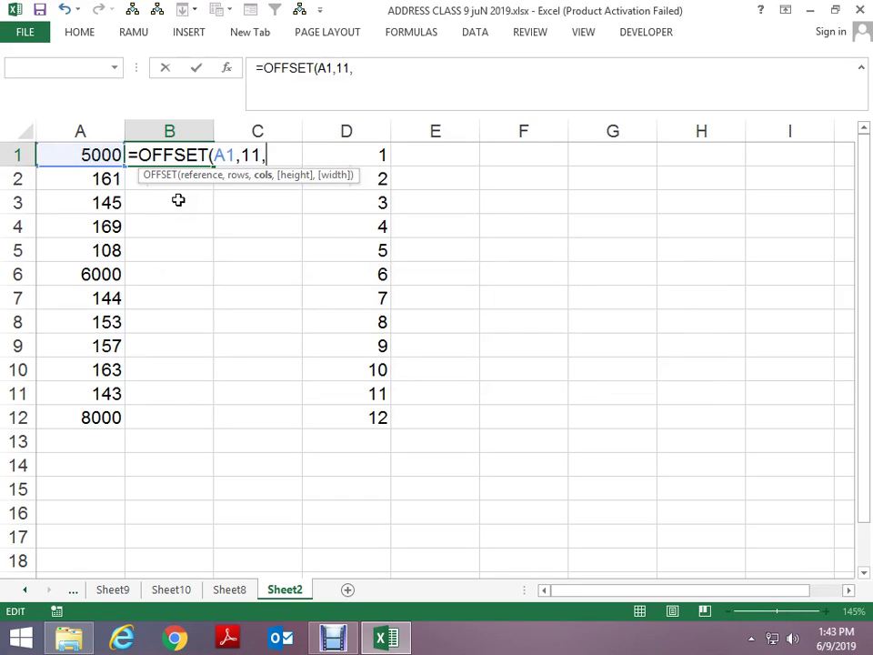
key("ctrl+Return")
key("Return")
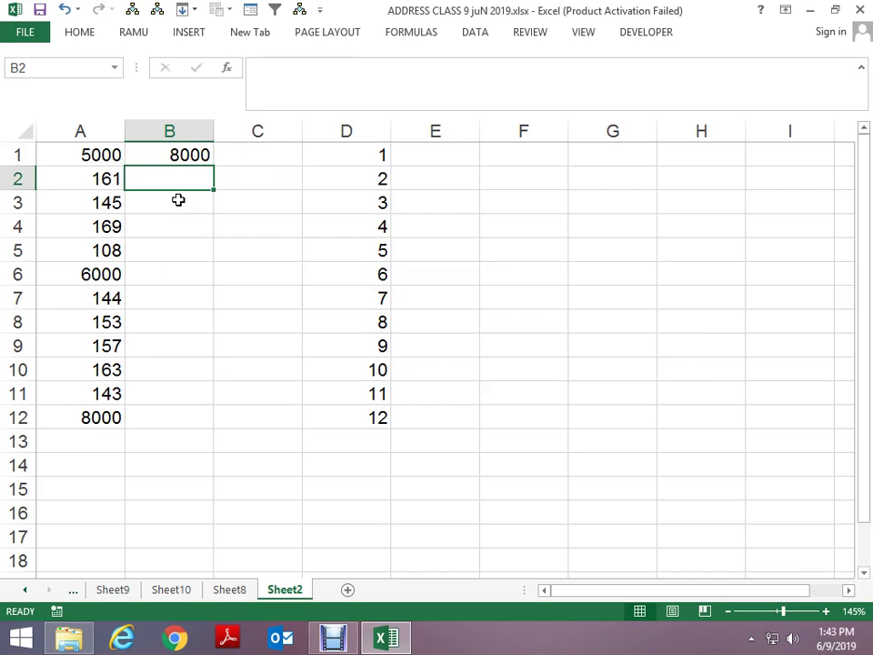
Step: Make B1's reference $A$1 and copy the OFFSET formula to B2 with row offset 10 (143)
key("Up")
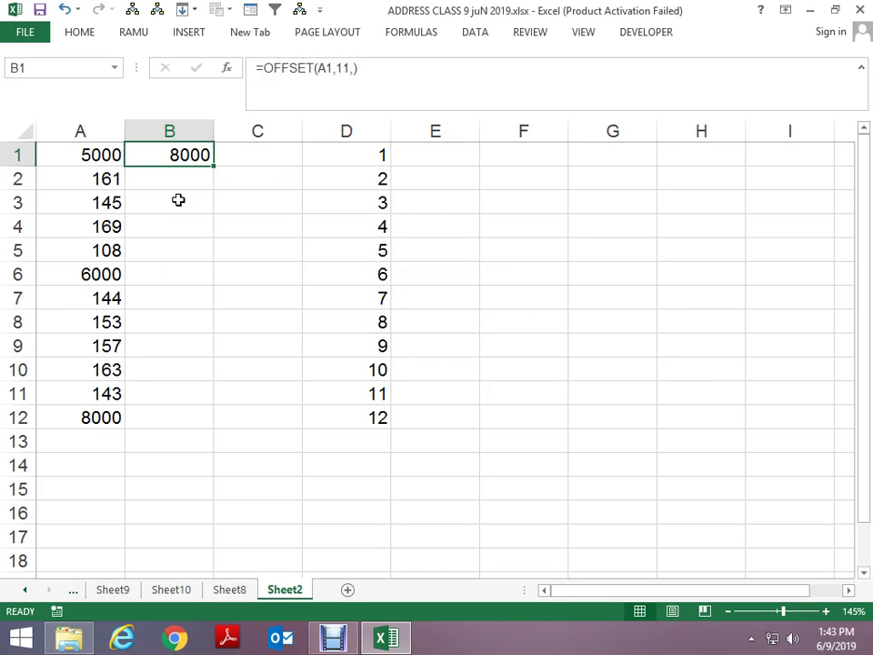
key("F2")
key("Left")
key("Left")
key("Left")
key("Left")
key("Left")
key("Left")
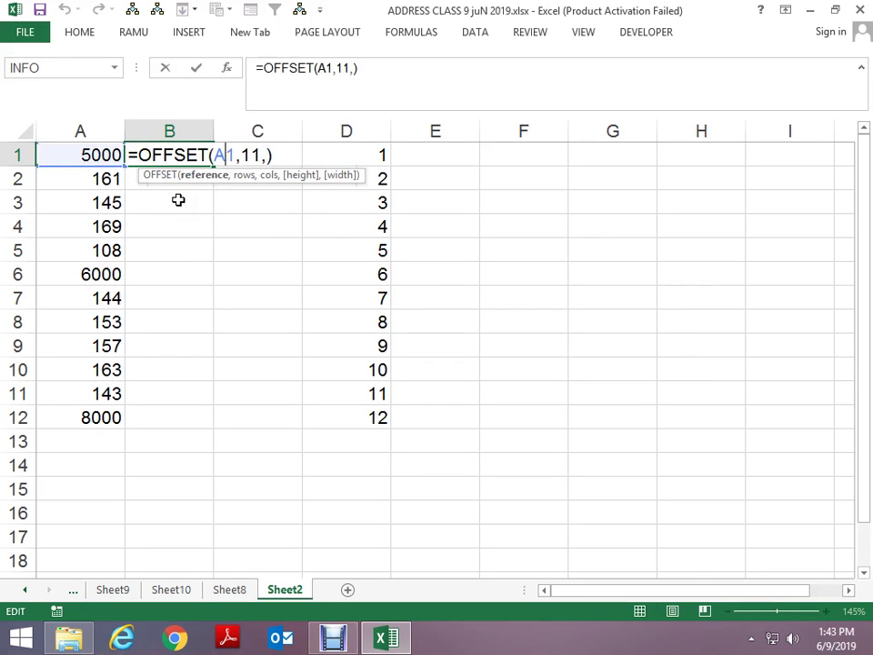
key("F4")
key("ctrl+Return")
key("ctrl+c")
key("Down")
key("ctrl+v")
key("F2")
key("Left")
key("Left")
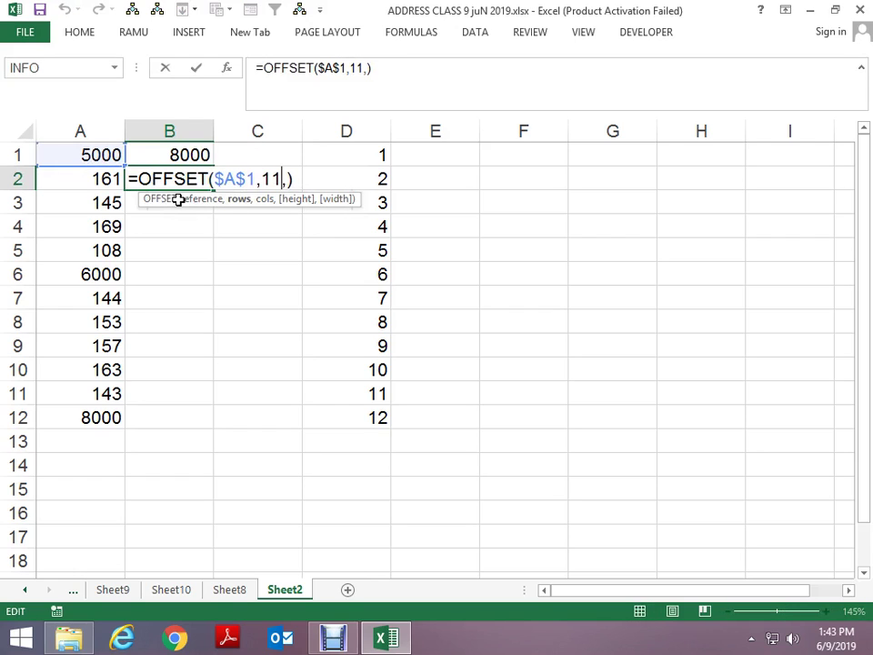
key("BackSpace")
key("BackSpace")
type("10")
key("Return")
Step: Copy the OFFSET formula into B3 and B4 with row offsets 9 and 8 (163, 157)
key("ctrl+d")
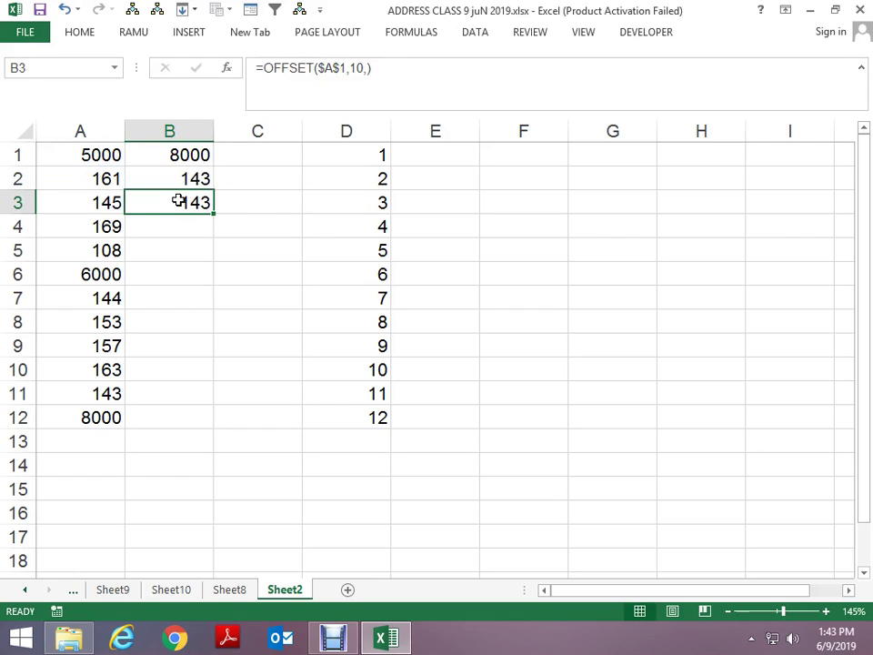
key("F2")
key("Left")
key("Left")
key("BackSpace")
key("BackSpace")
type("9")
key("ctrl+Return")
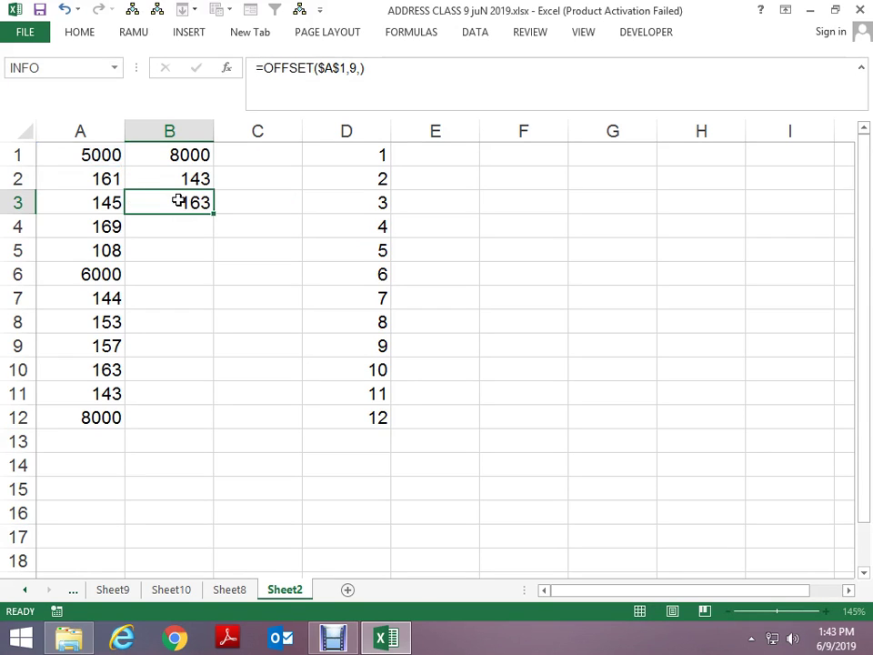
key("Return")
key("ctrl+d")
key("F2")
key("Left")
key("Left")
key("BackSpace")
type("8")
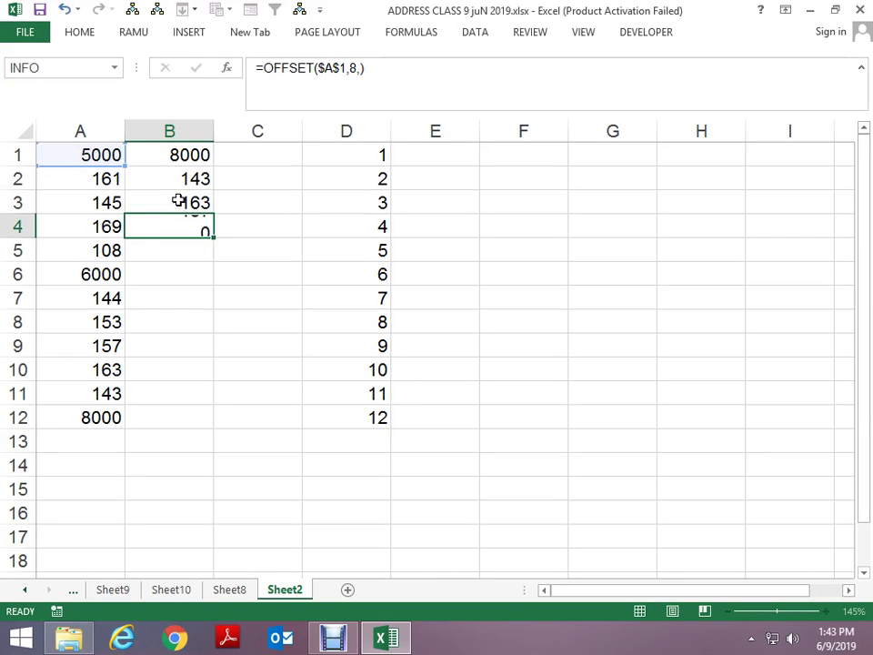
key("Return")
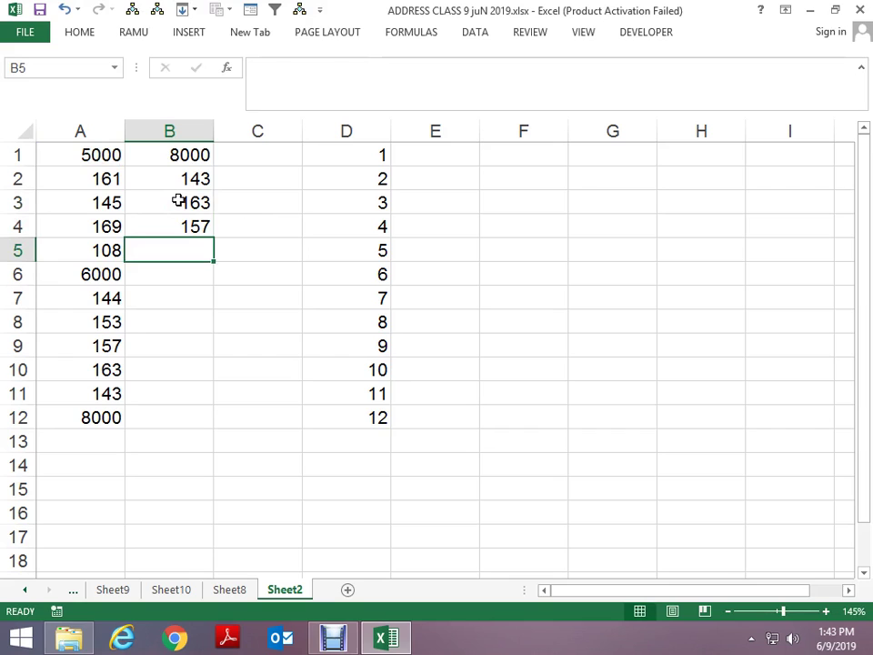
Step: Type the countdown 11, 10, 9, 8 into F1:F4
key("Up")
key("Up")
key("Up")
key("Up")
key("Right")
key("Right")
key("Right")
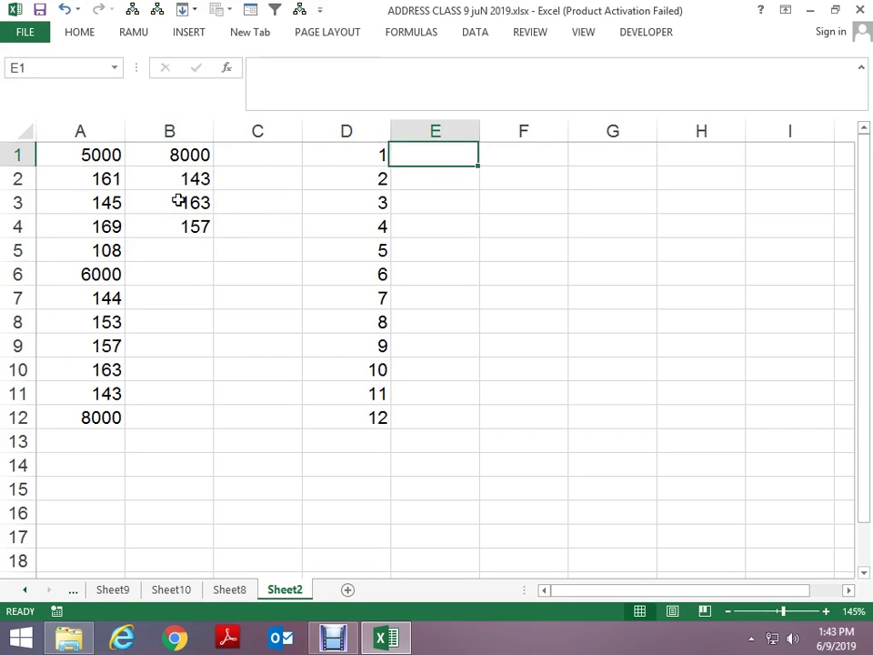
key("Right")
type("11")
key("Return")
type("10")
key("Return")
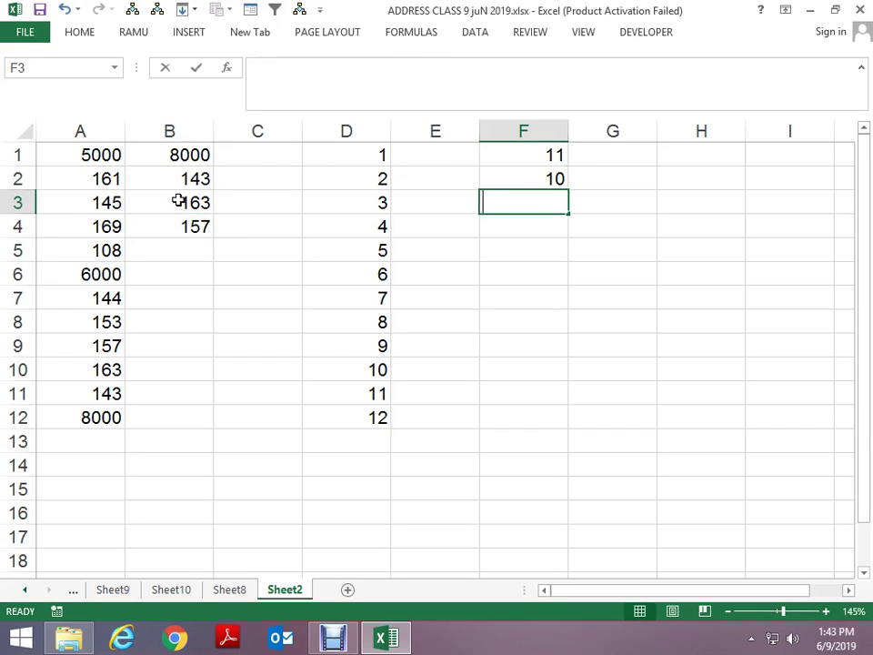
type("9")
key("Return")
type("8")
key("Return")
Step: Continue the countdown in F5:F12 with 7 down to 0
key("ctrl+d")
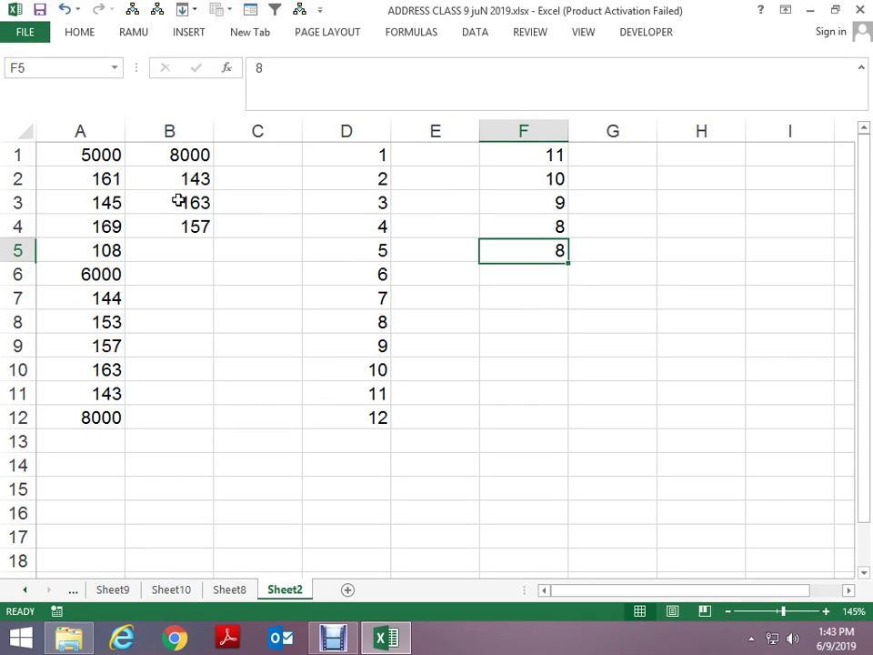
type("7")
key("Return")
type("6")
key("ctrl+Return")
key("Return")
type("5")
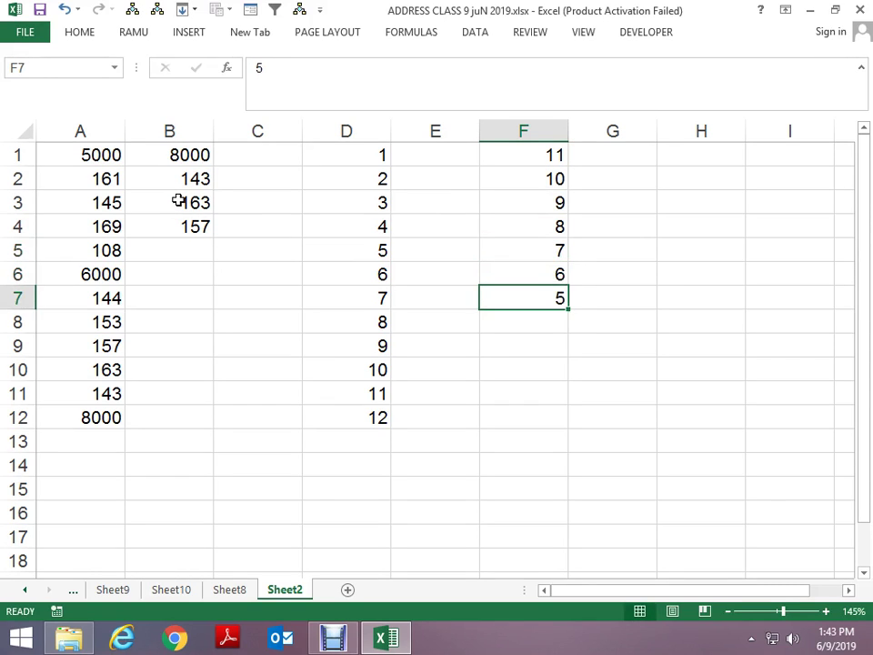
type(" 4 3")
key("Return")
type("2 1")
key("Return")
type("0")
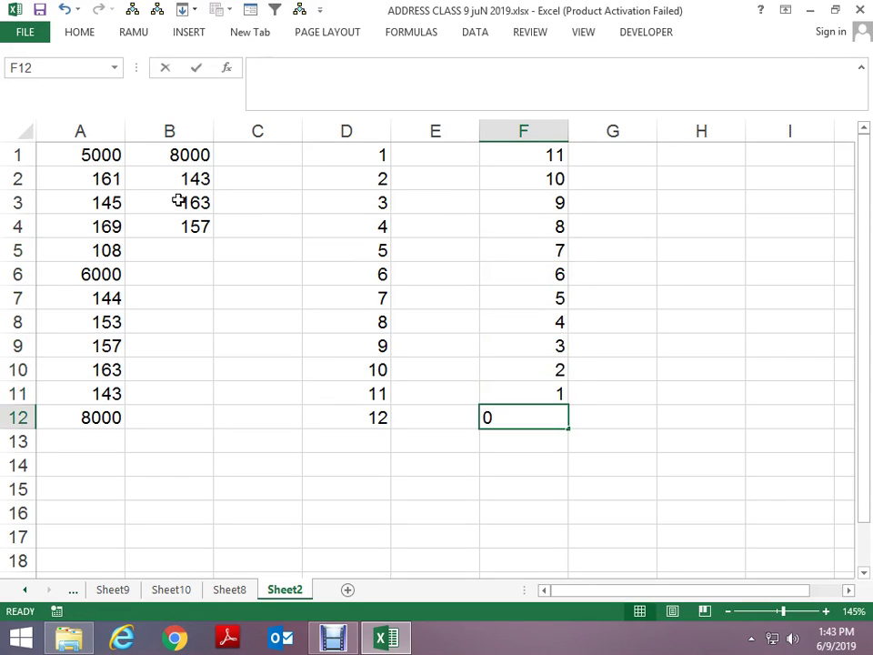
key("Return")
key("Up")
key("ctrl+Up")
key("ctrl+shift+Down")
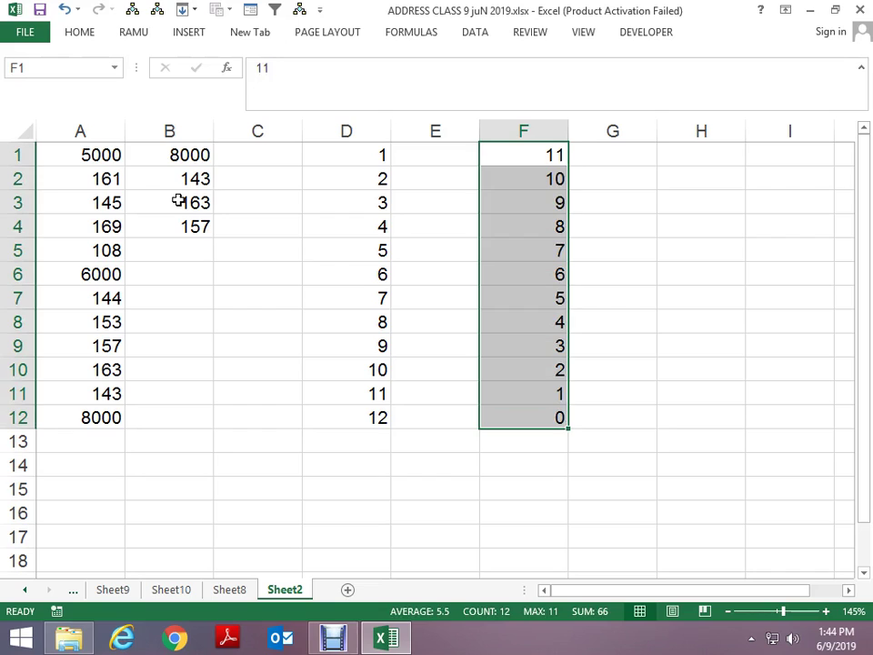
key("Left")
key("Left")
Step: Clear the old helper numbers from D1:D12
key("ctrl+shift+Down")
key("Delete")
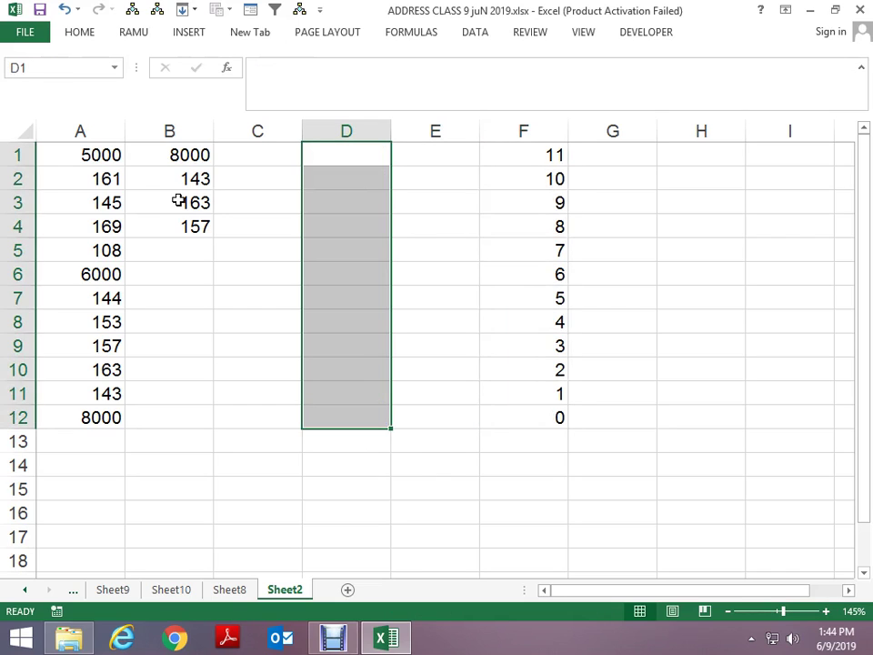
key("Right")
key("Right")
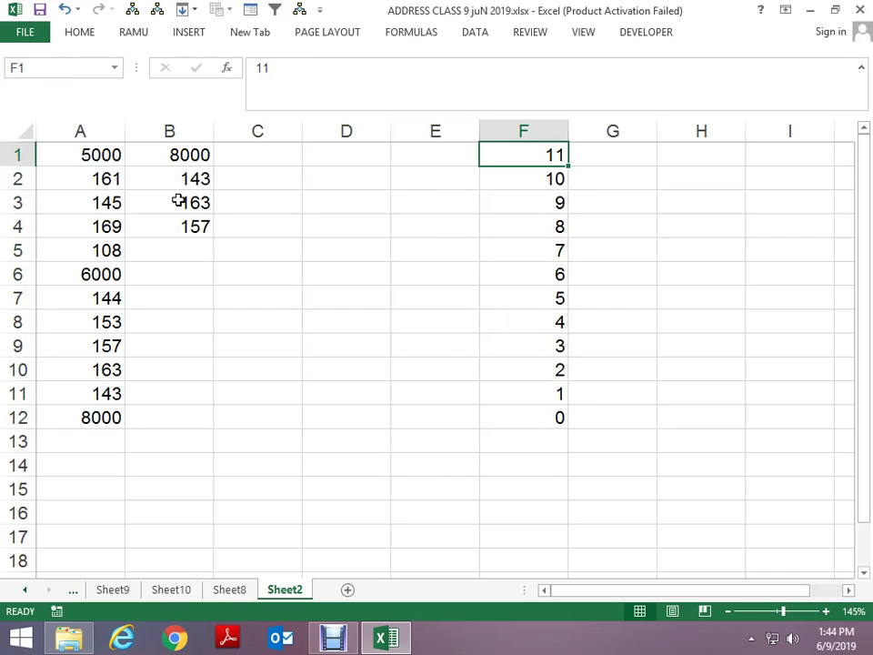
key("ctrl+Down")
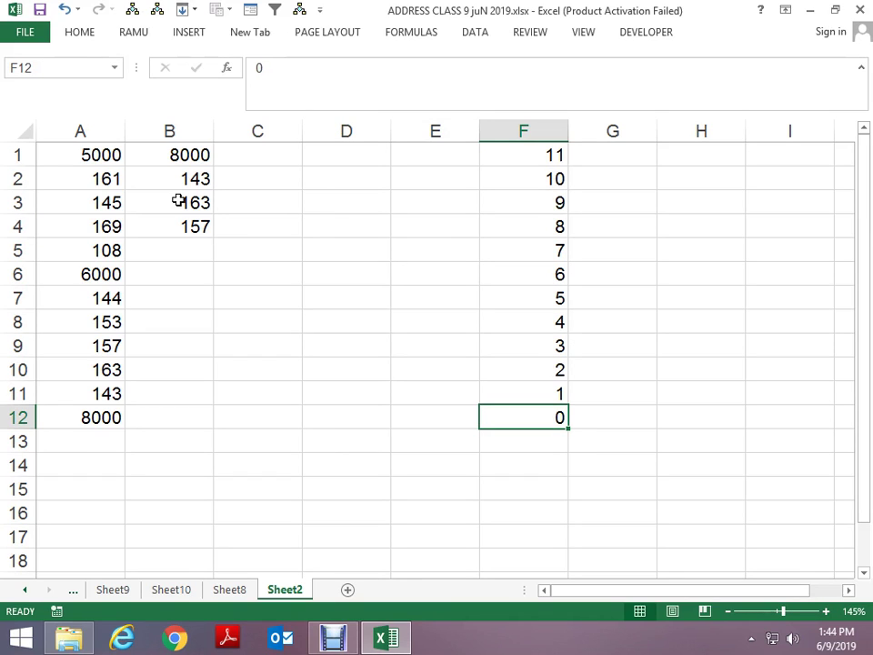
key("ctrl+Up")
key("Left")
key("Left")
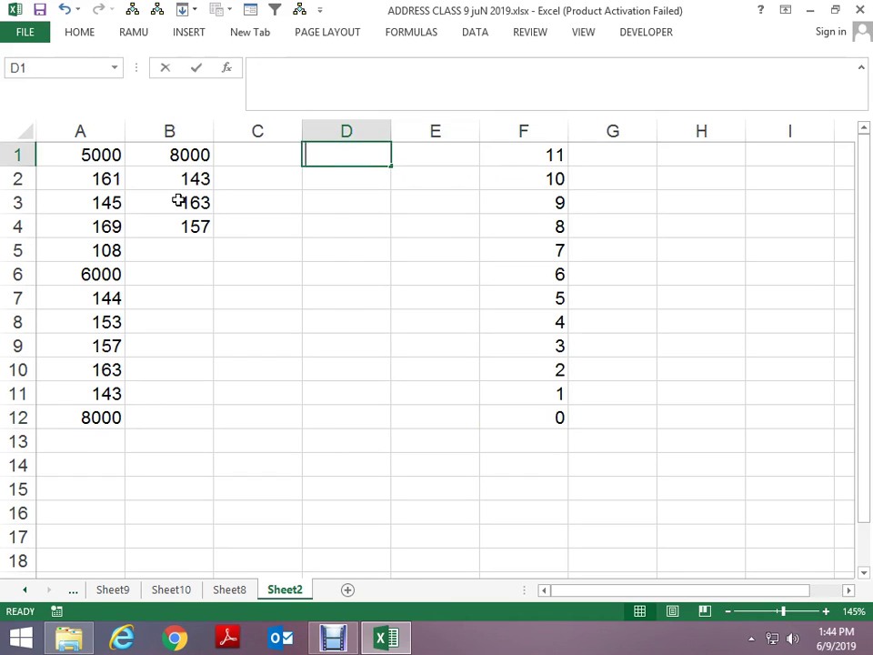
Step: Enter =ROW() in D1 and fill it down to D12
type("=row")
key("Tab")
key("ctrl+Return")
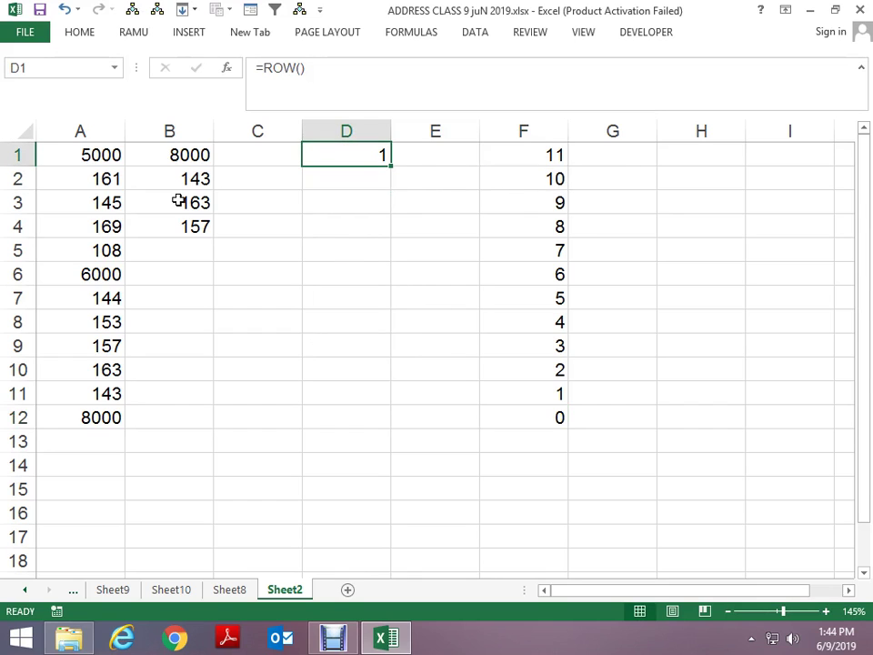
key("shift+Down")
key("shift+Down")
key("shift+Down")
key("shift+Down")
key("shift+Down")
key("shift+Up")
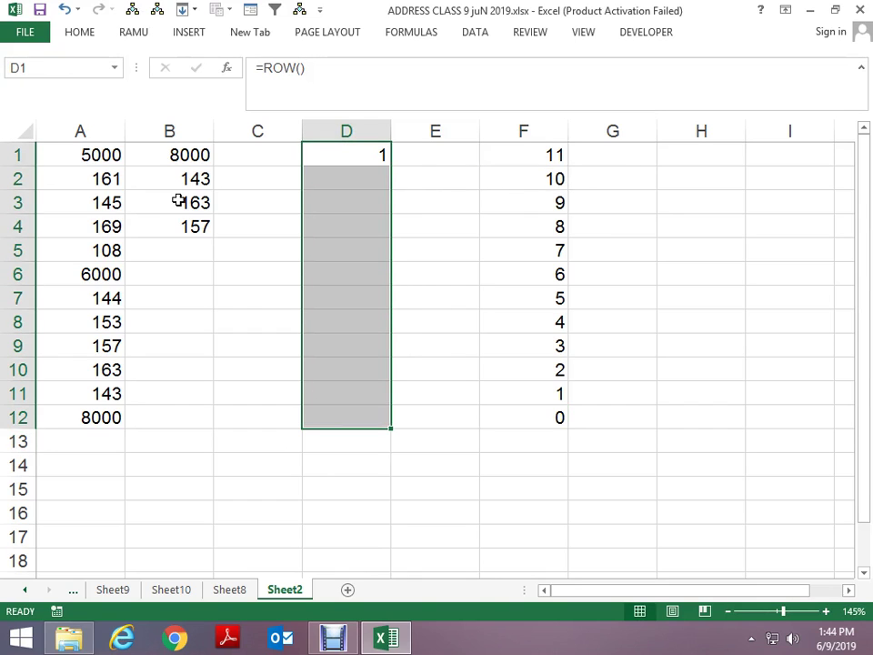
key("ctrl+d")
key("Down")
key("Up")
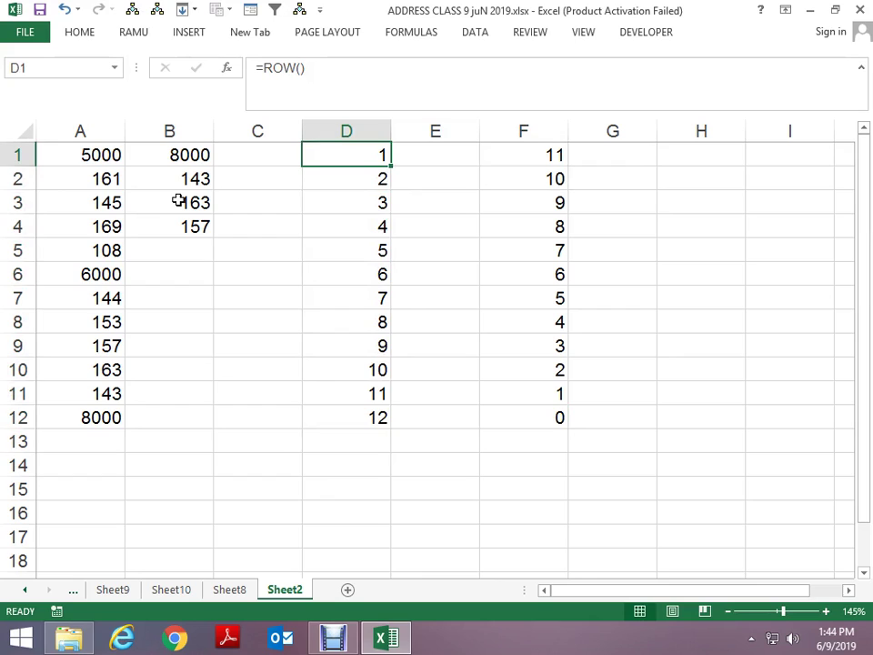
Step: Change D1 to =12-ROW() and fill it down D1:D12 to list 11 to 0
key("Right")
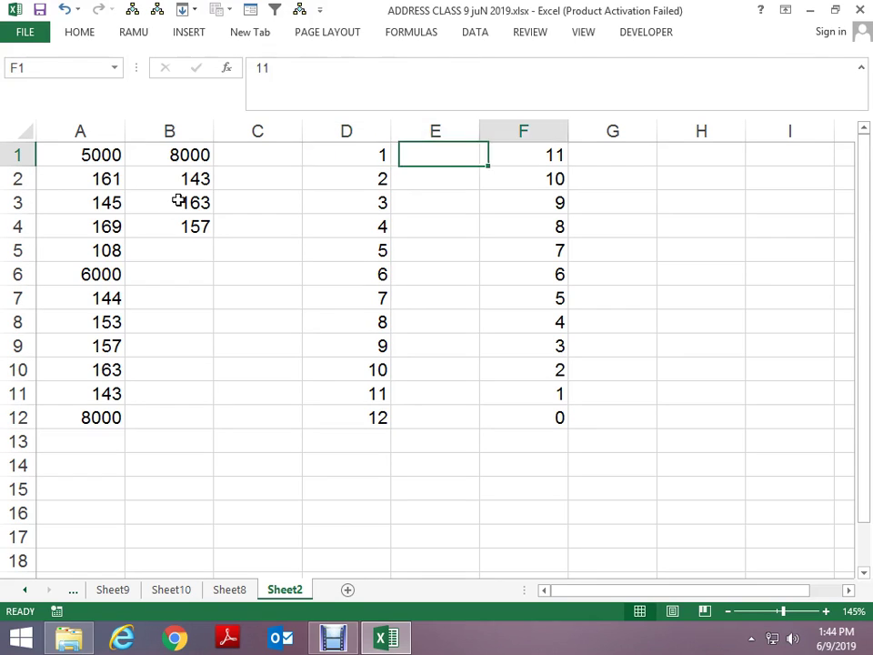
key("Right")
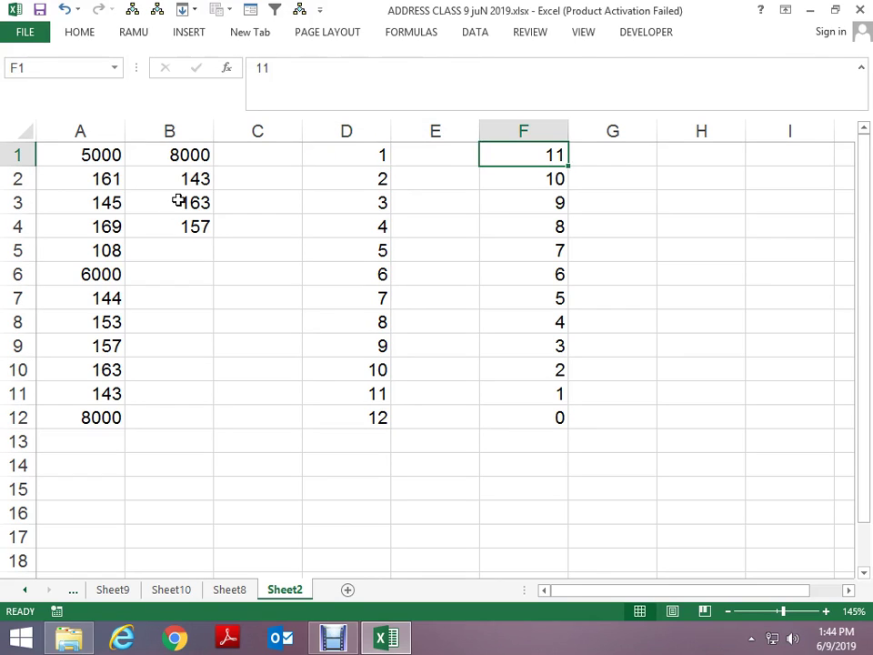
key("Left")
key("Left")
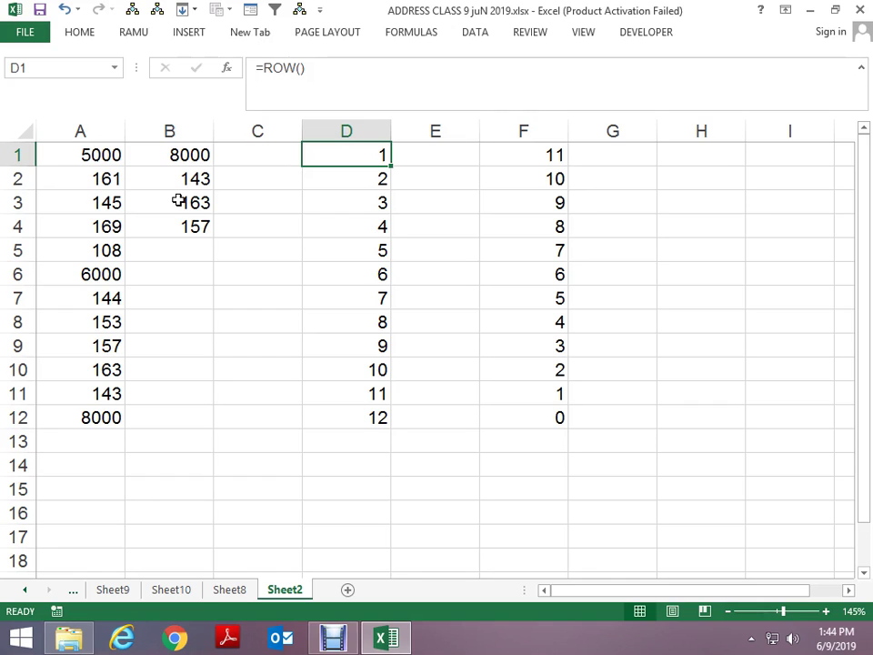
key("Down")
key("Up")
key("Right")
key("Right")
key("Left")
key("Left")
key("Down")
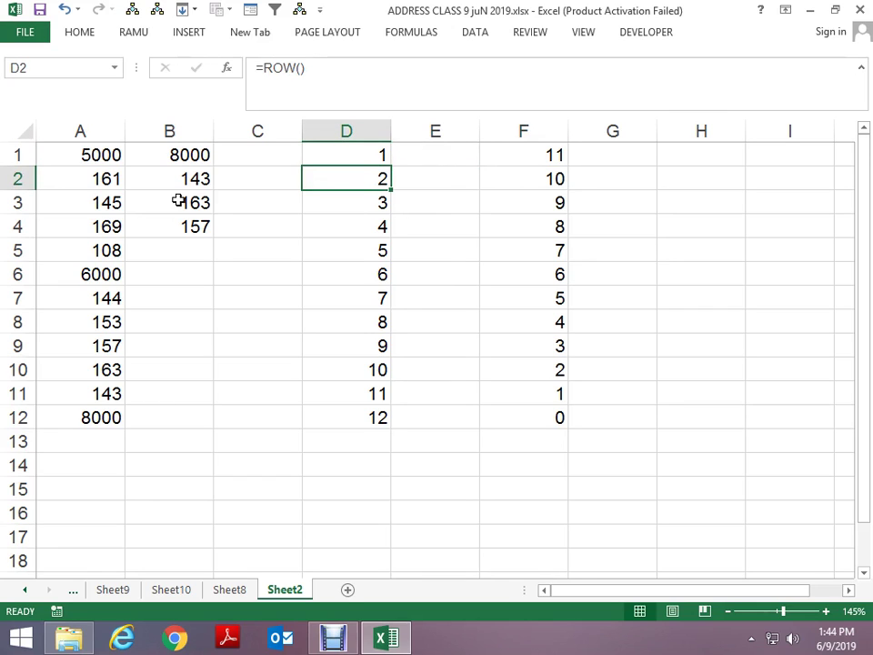
key("Up")
key("F2")
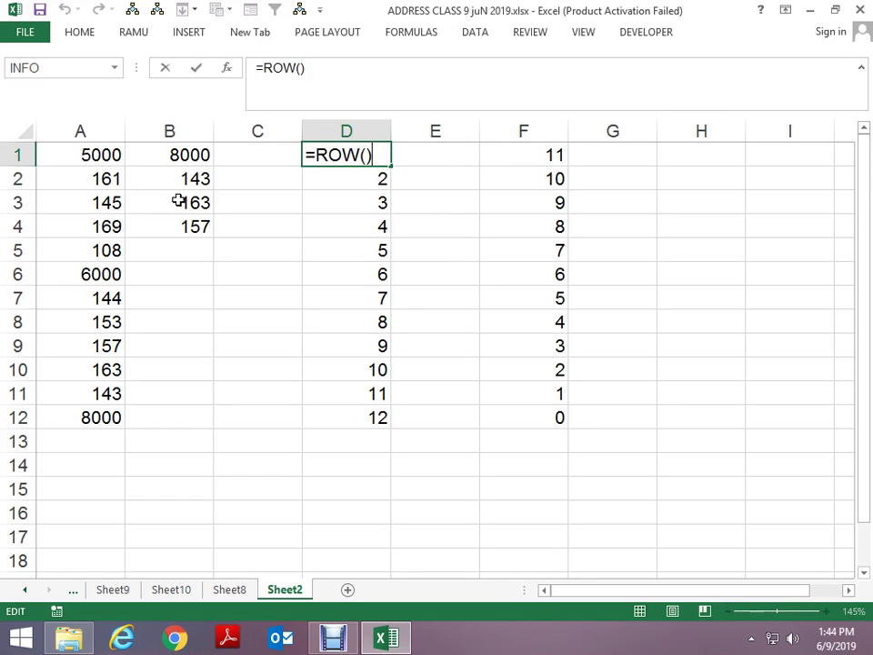
key("Left")
key("Left")
key("Left")
type("1")
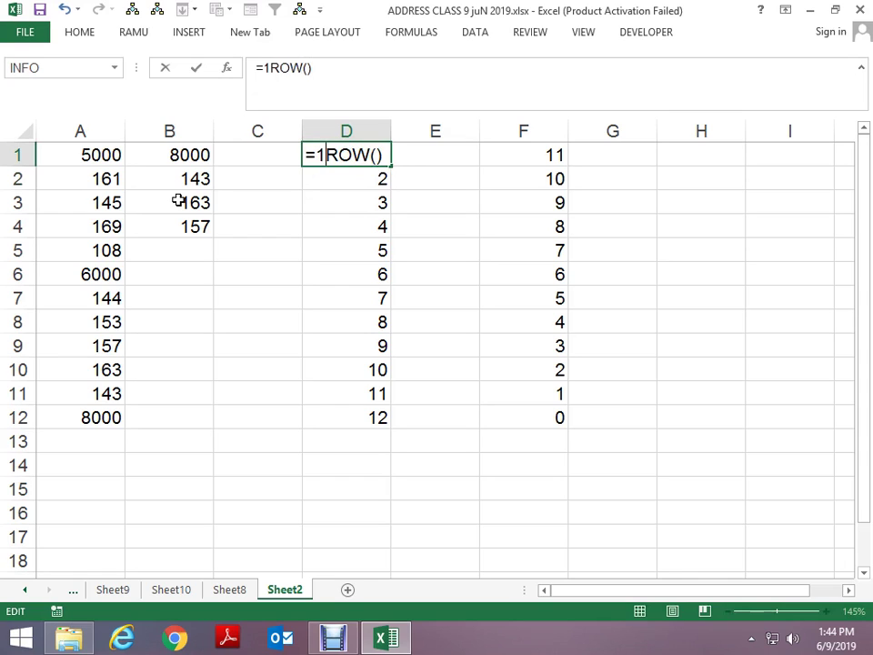
type("2-")
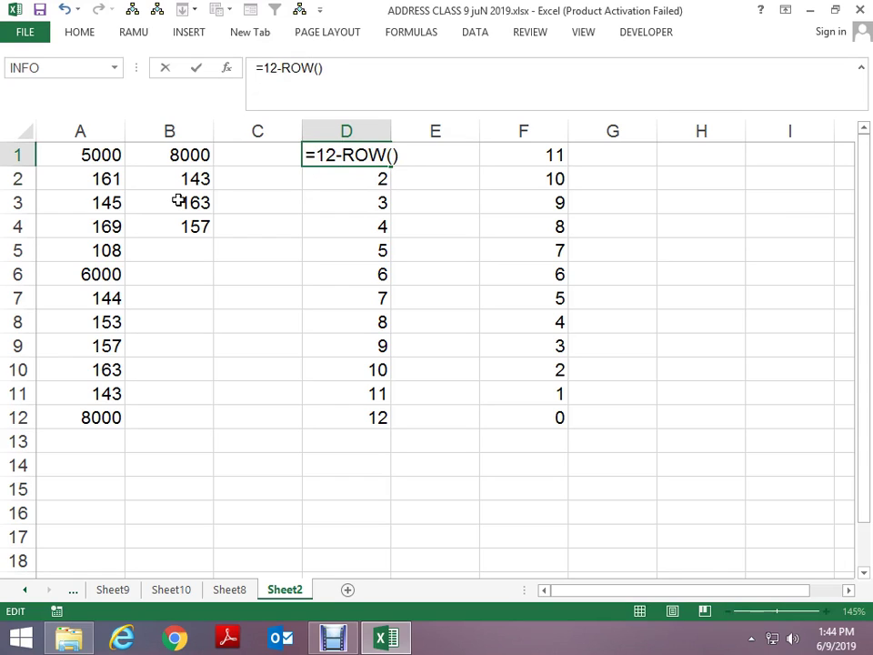
key("Return")
key("Up")
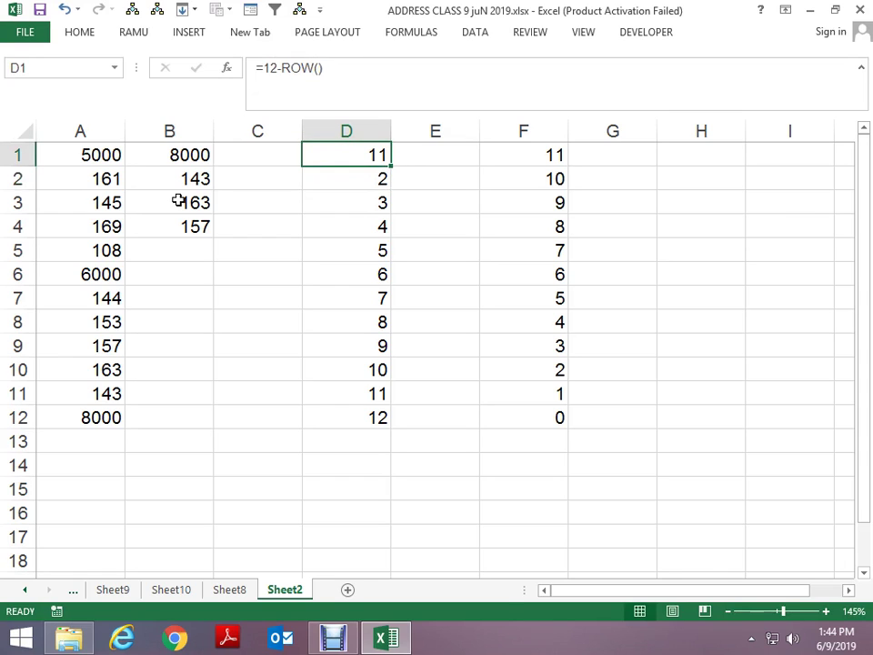
key("ctrl+shift+Down")
key("ctrl+d")
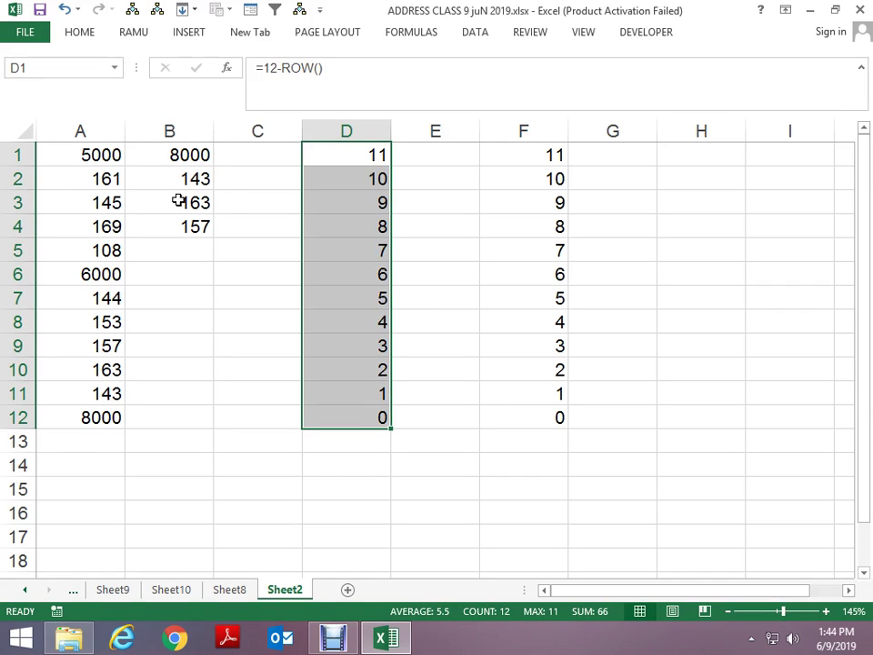
key("Left")
Step: Enter an OFFSET formula in C1 anchored at $A$1, with D1 as rows and 0 columns
type("=of")
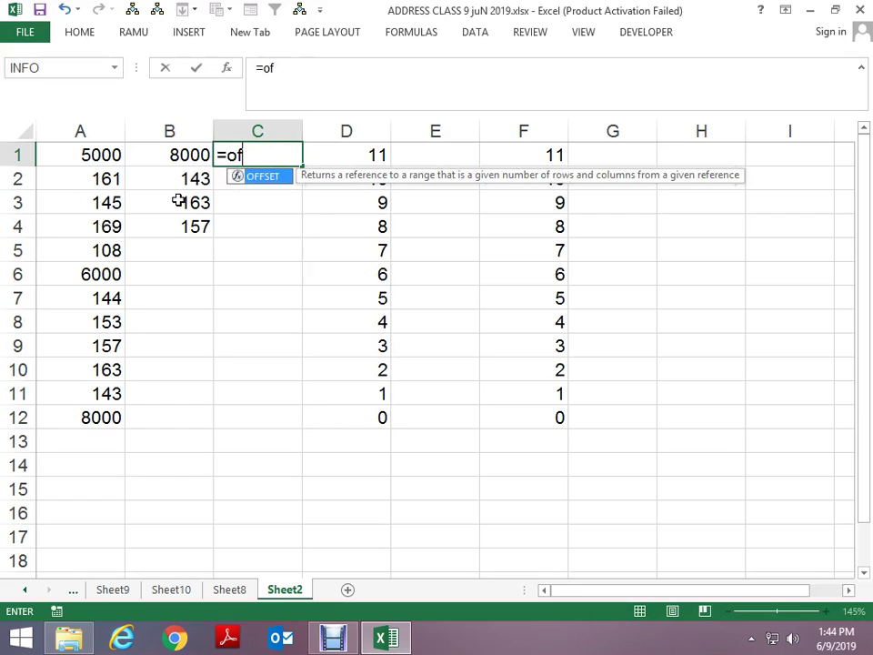
type("f")
key("Tab")
key("Left")
key("Left")
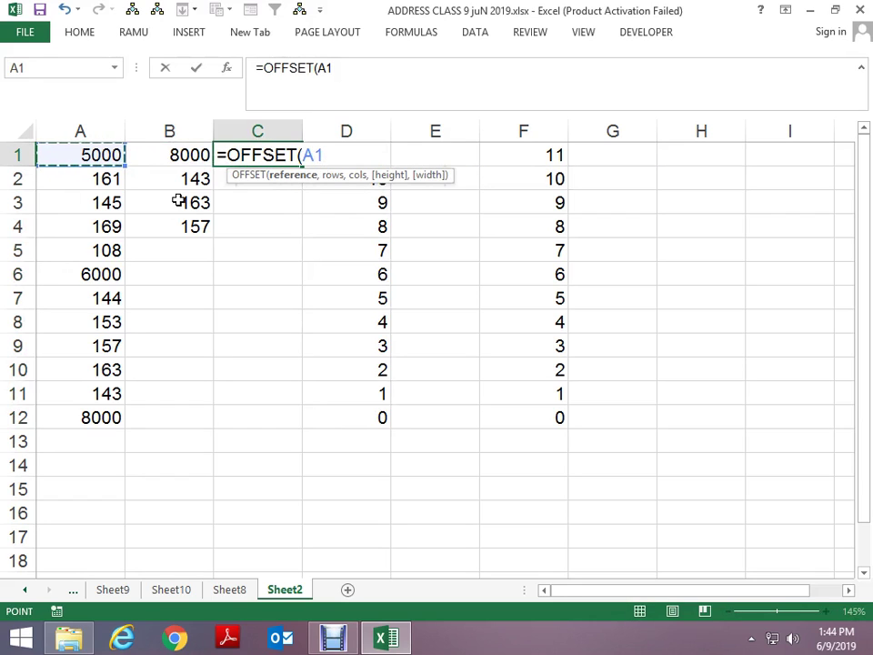
key("F4")
type("$A$1,")
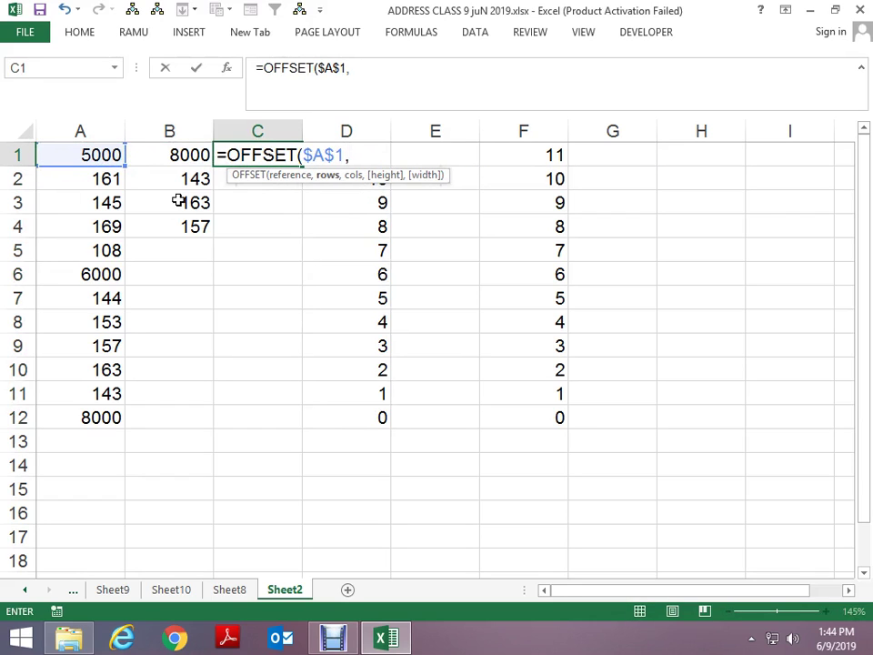
key("Right")
key("Return")
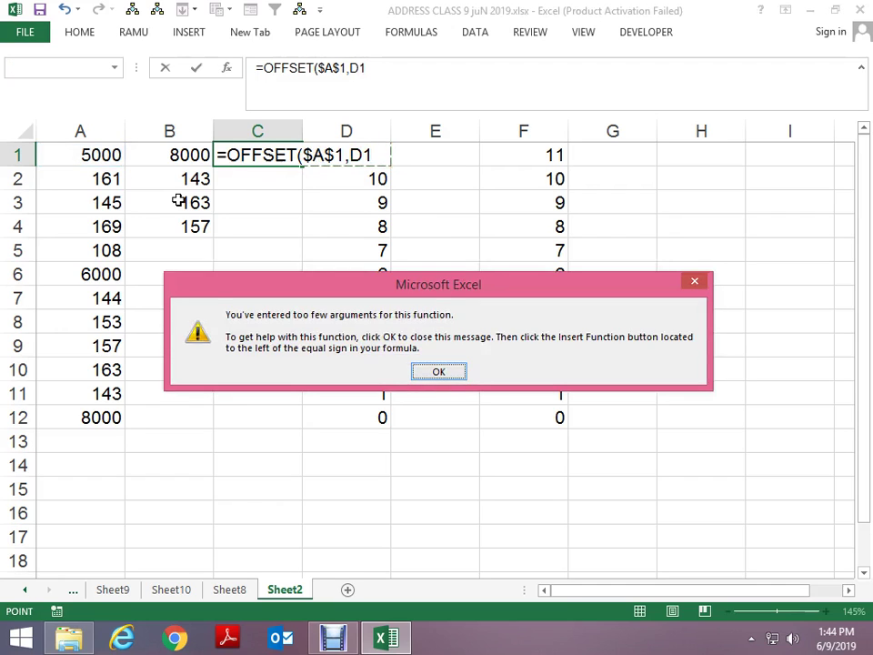
key("Return")
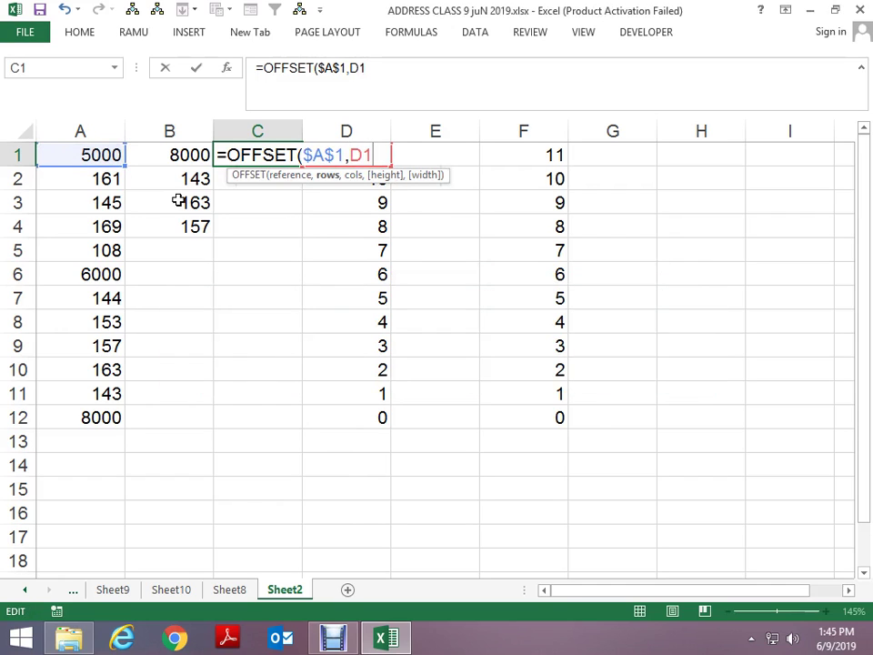
type(",0")
key("ctrl+Return")
Step: Replace C1's rows argument with 12-ROW() so it reads =OFFSET($A$1,12-ROW(),0)
key("Right")
key("F2")
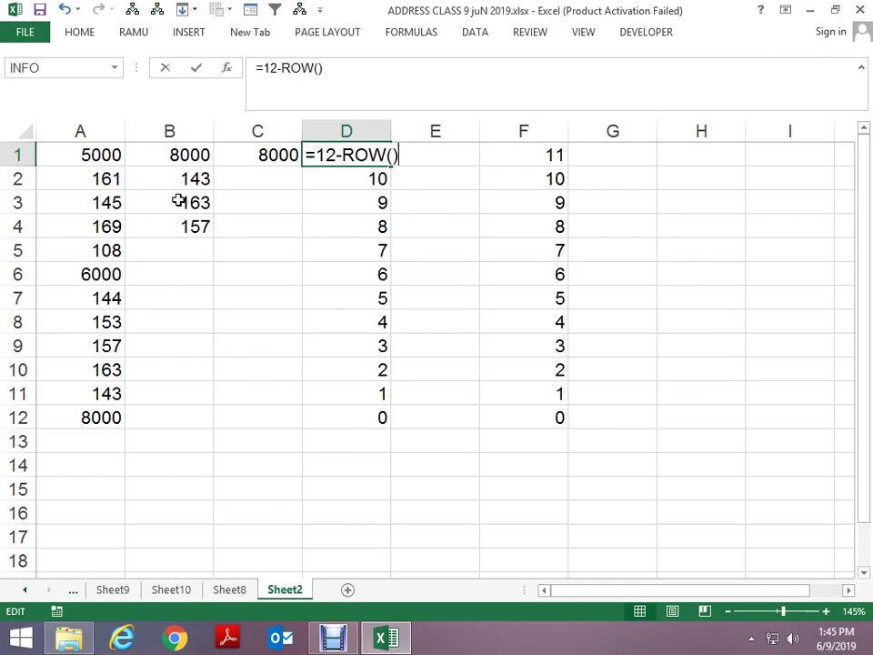
key("shift+Left")
key("shift+Left")
key("shift+Left")
key("Escape")
key("Left")
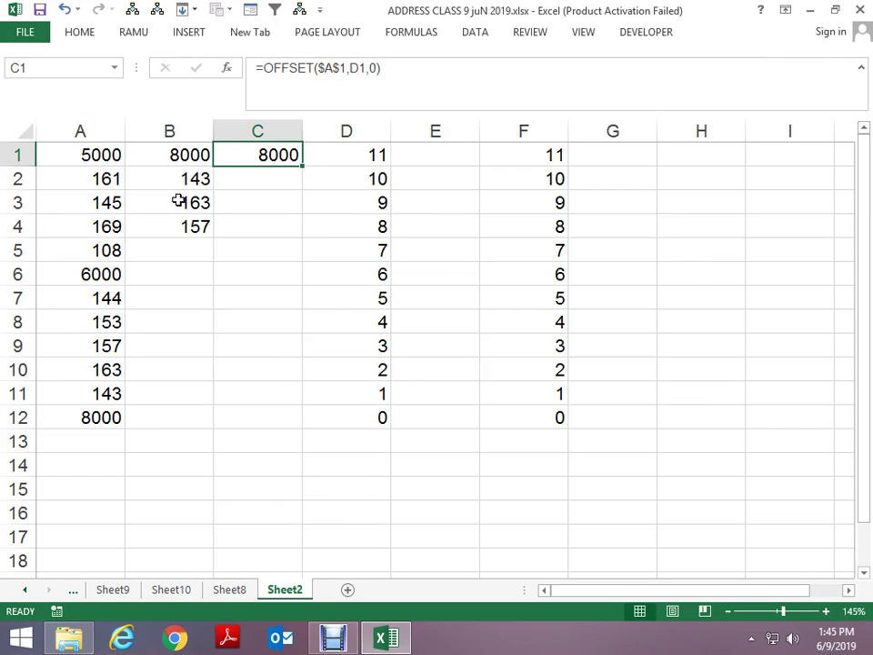
key("F2")
key("Left")
key("Left")
key("Left")
key("BackSpace")
key("BackSpace")
type("1")
key("BackSpace")
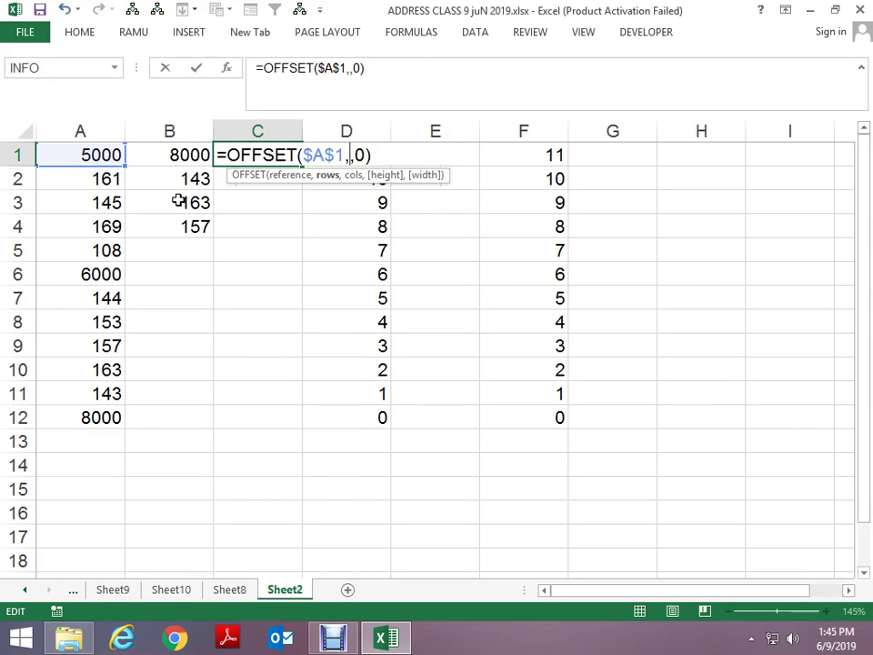
key("ctrl+v")
key("ctrl+Return")
Step: Fill the OFFSET formula down C1:C12 to list 8000 down to 5000
key("Down")
key("Right")
key("Right")
key("Left")
key("ctrl+Down")
key("Left")
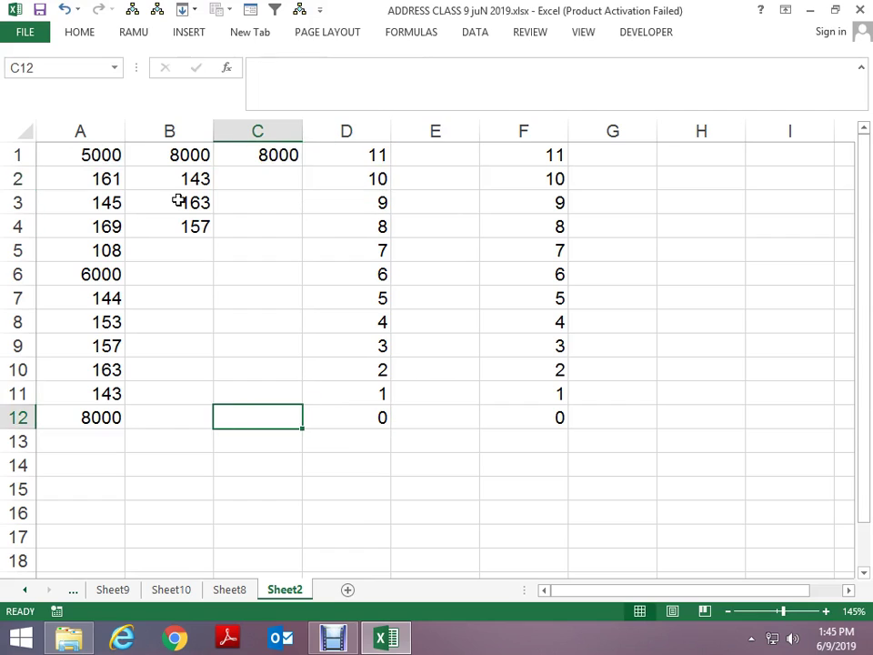
key("ctrl+shift+Up")
key("ctrl+d")
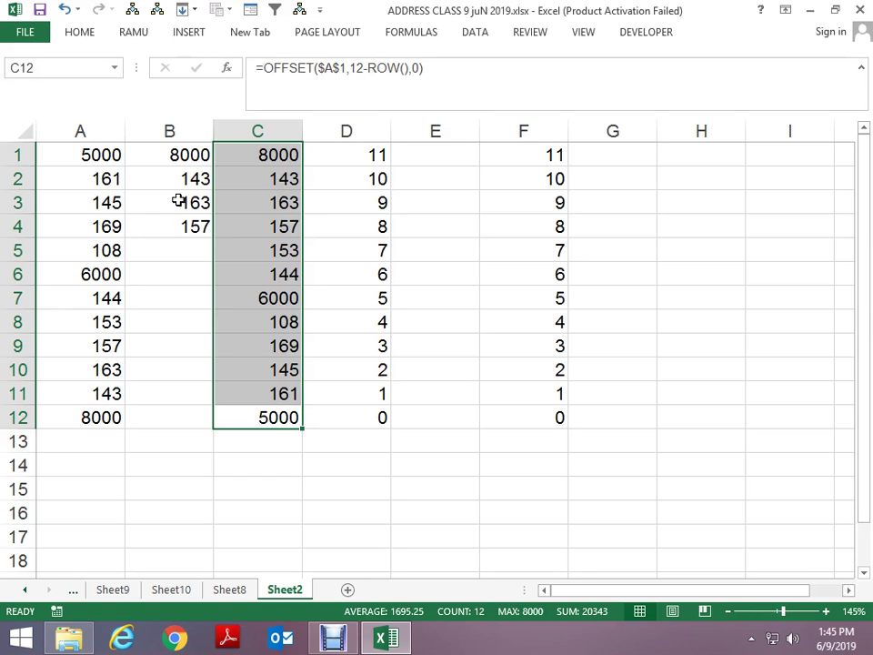
Step: Copy the values in A1:A12 and add a new Sheet3
key("Left")
key("Left")
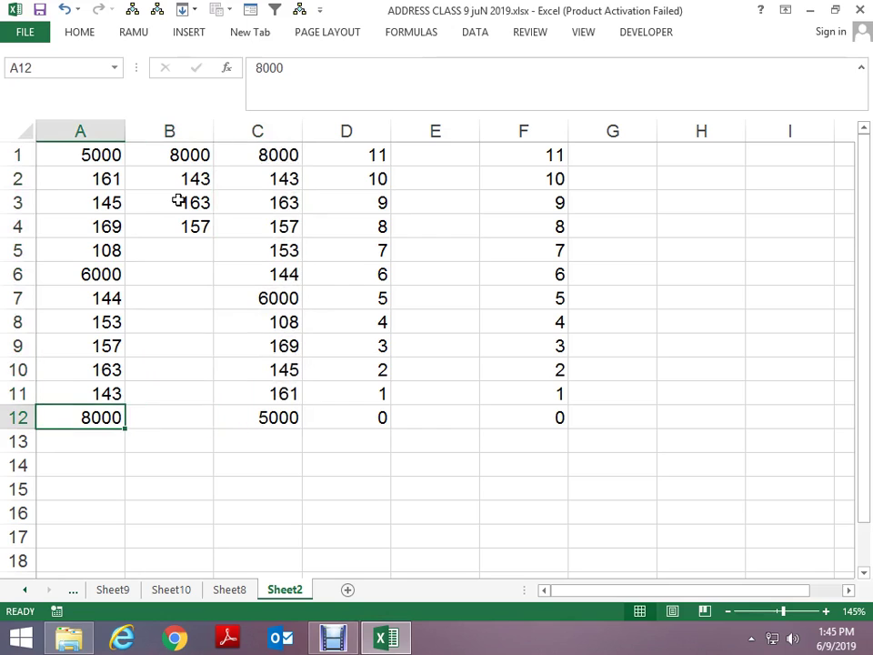
key("ctrl+Up")
key("ctrl+shift+Down")
key("ctrl+c")
key("Escape")
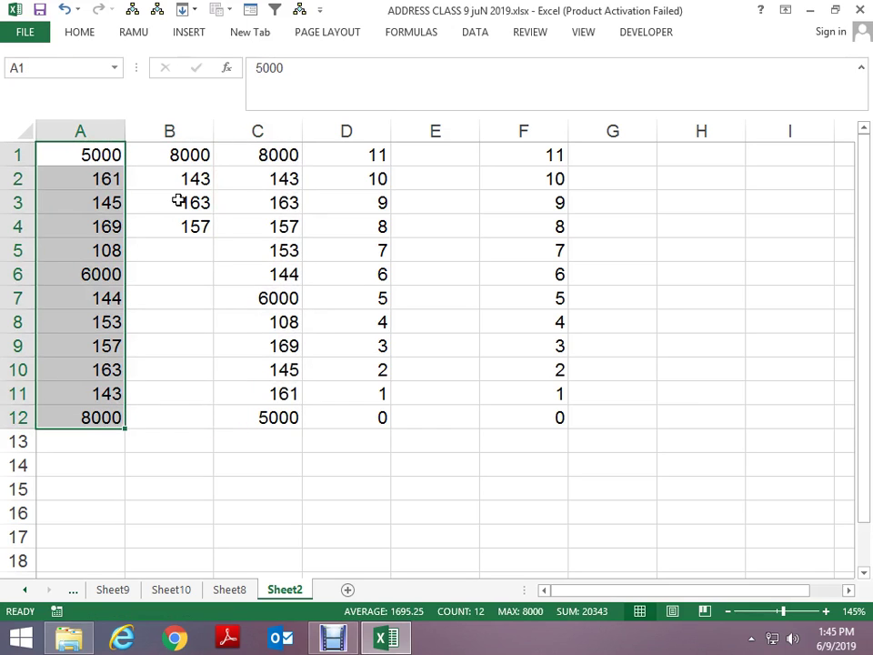
left_click(348, 590)
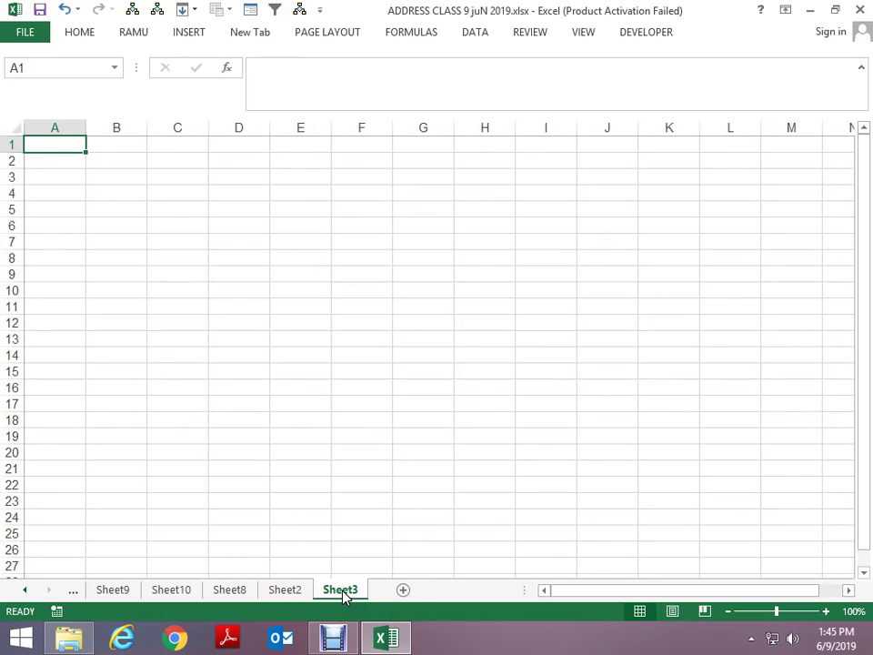
Step: Paste Sheet2's A1:A12 values into column A of Sheet3
key("ctrl+Page_Up")
key("ctrl+c")
key("ctrl+Page_Down")
key("Return")
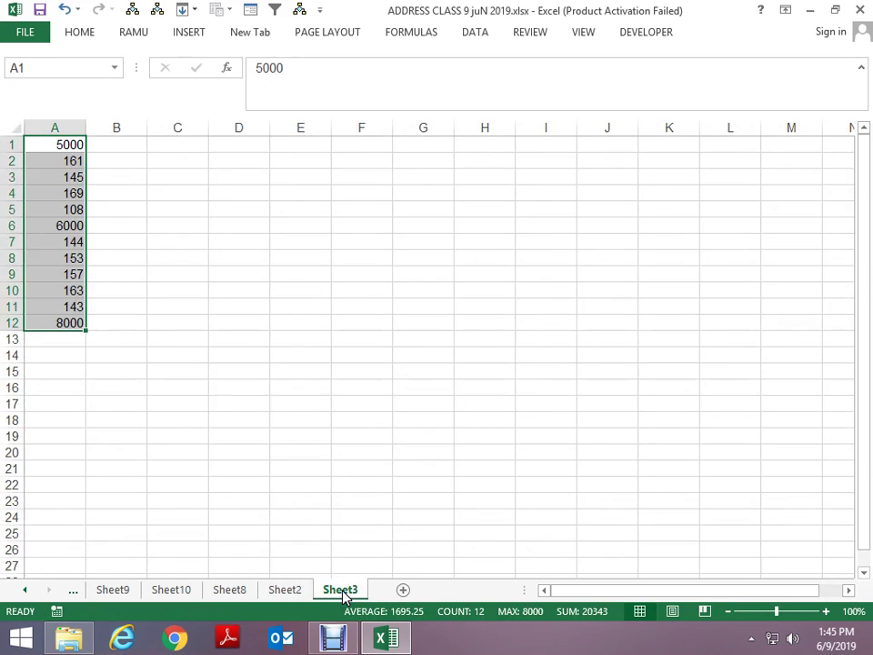
scroll(344, 596, "up", 1)
scroll(344, 595, "up", 2)
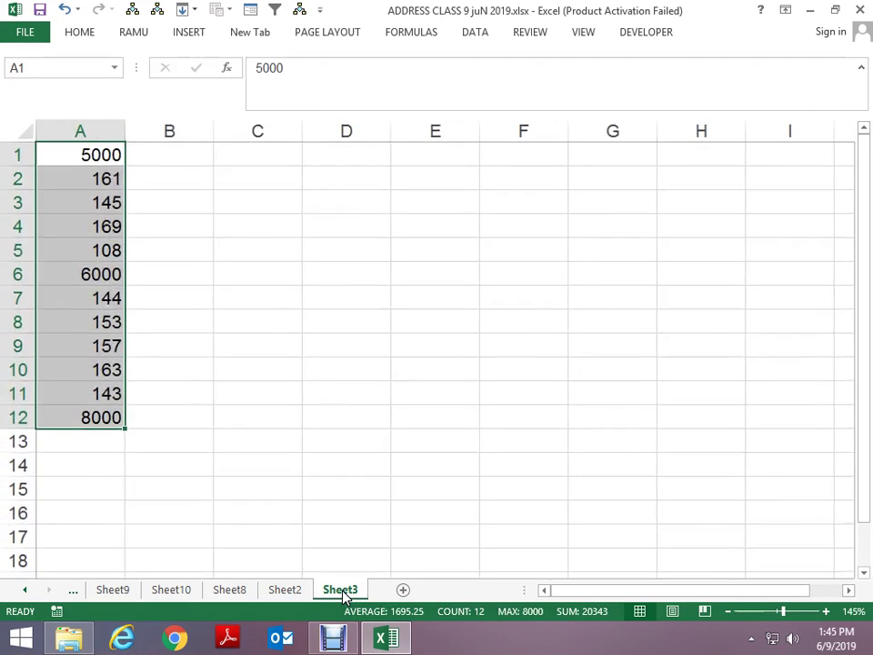
key("Right")
key("Right")
key("Right")
Step: Start a COUNTA formula over A1:A12 in D1, then cancel it
type("=cou")
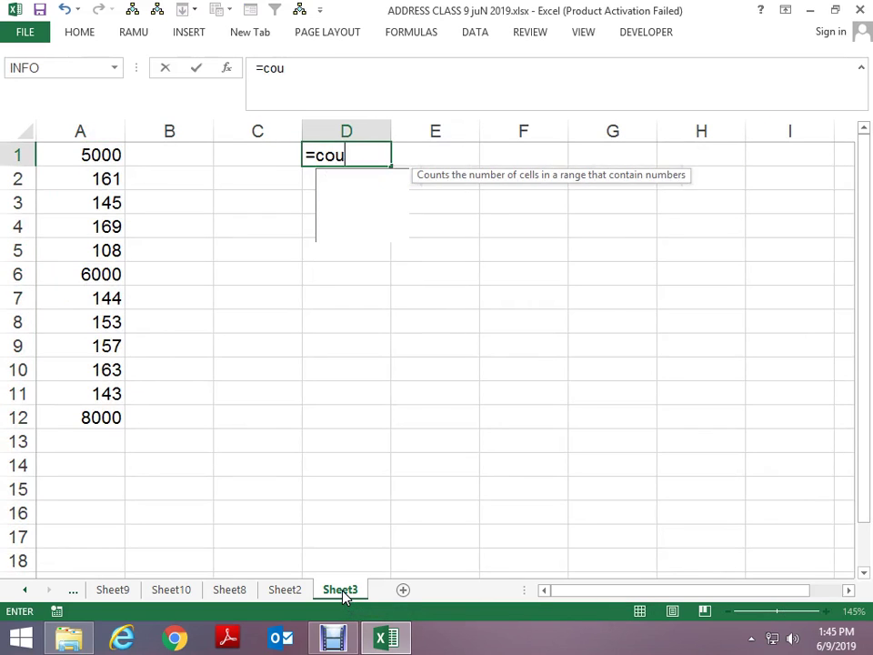
type("nti")
key("BackSpace")
key("Down")
key("Tab")
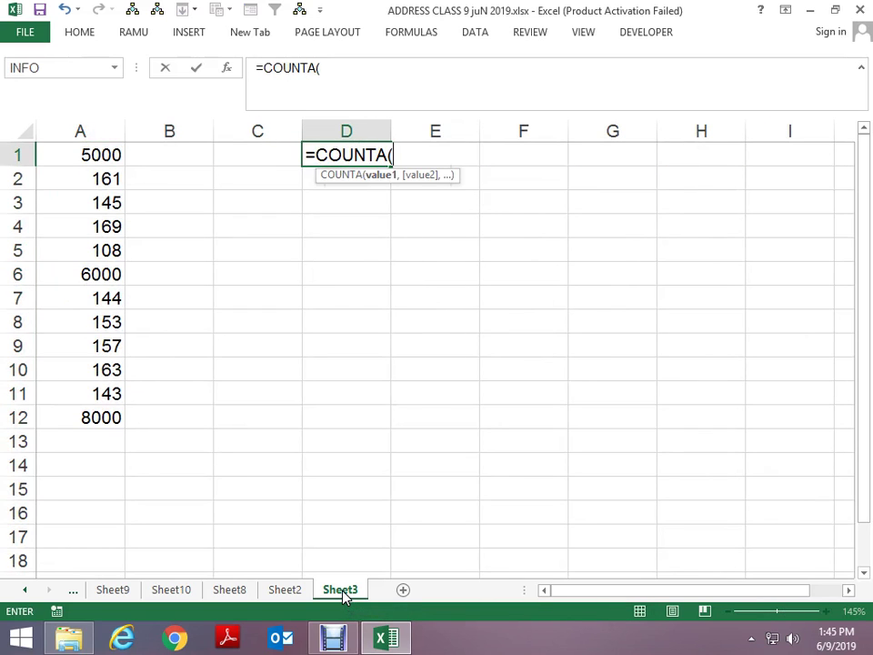
key("Left")
key("Left")
key("Left")
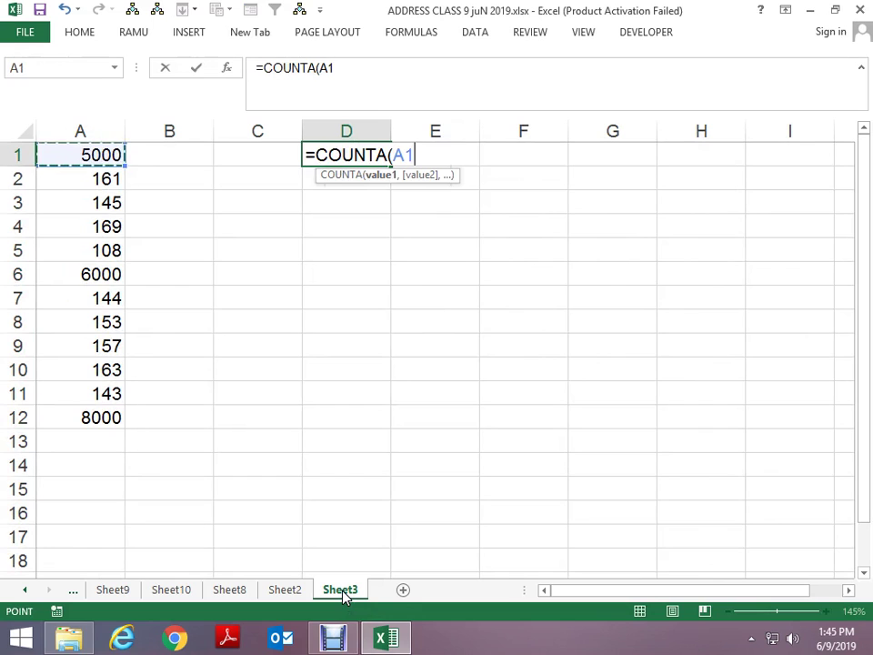
key("ctrl+shift+Down")
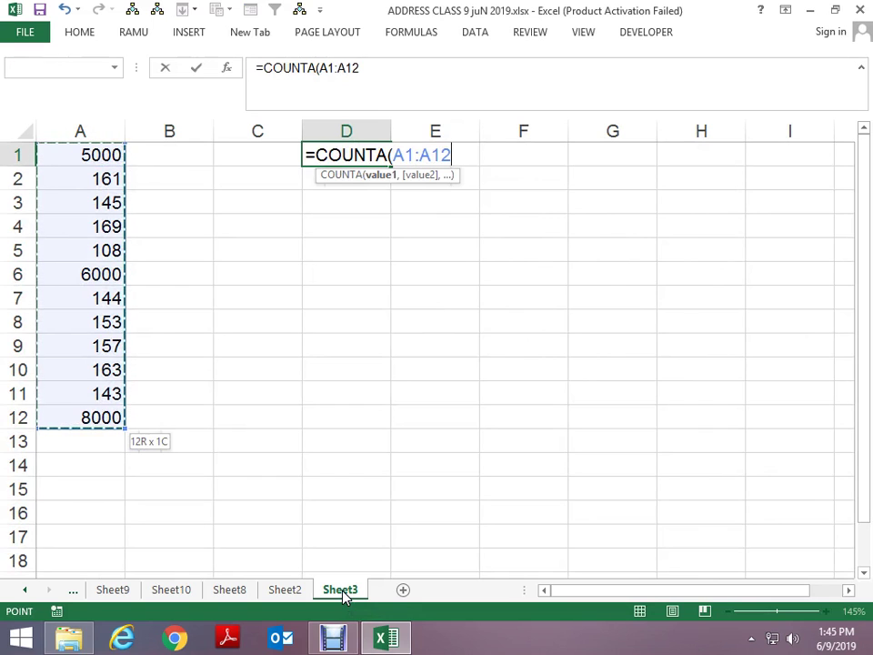
key("F4")
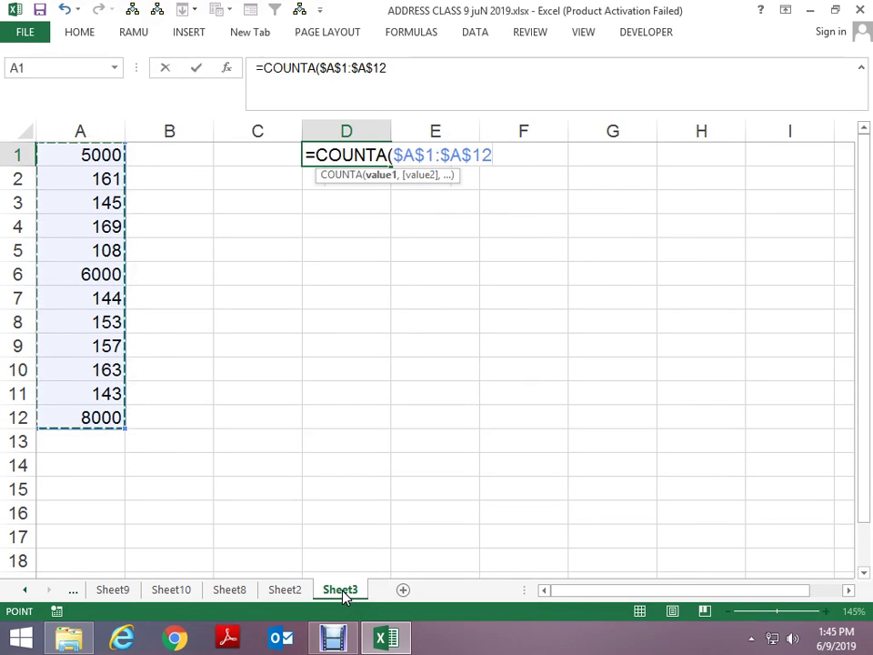
key("Escape")
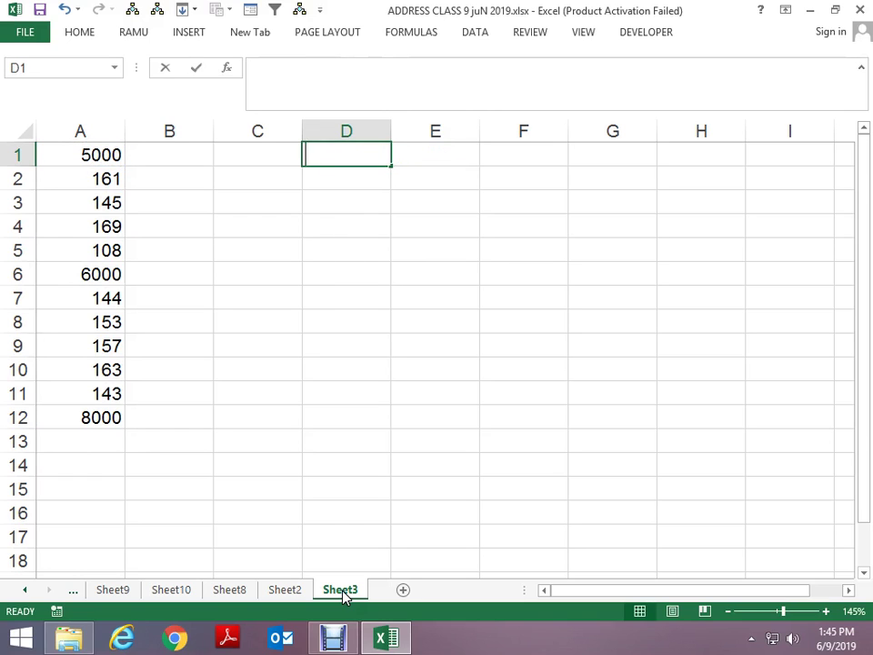
Step: Enter =COUNTA(A1:$A$12) in D1, showing 12
type("=coun")
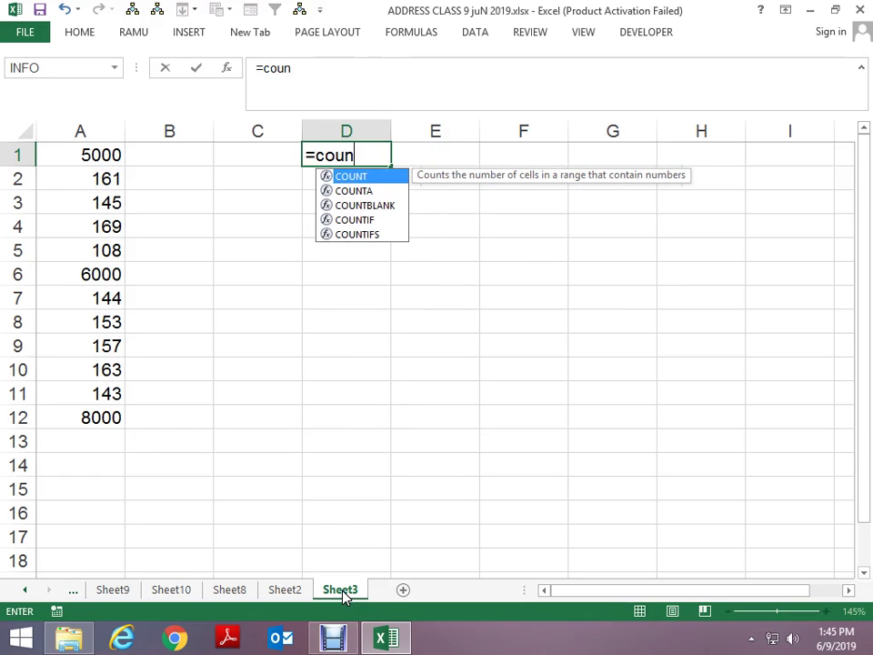
key("Down")
key("Tab")
key("Left")
key("Left")
key("Left")
key("ctrl+shift+Down")
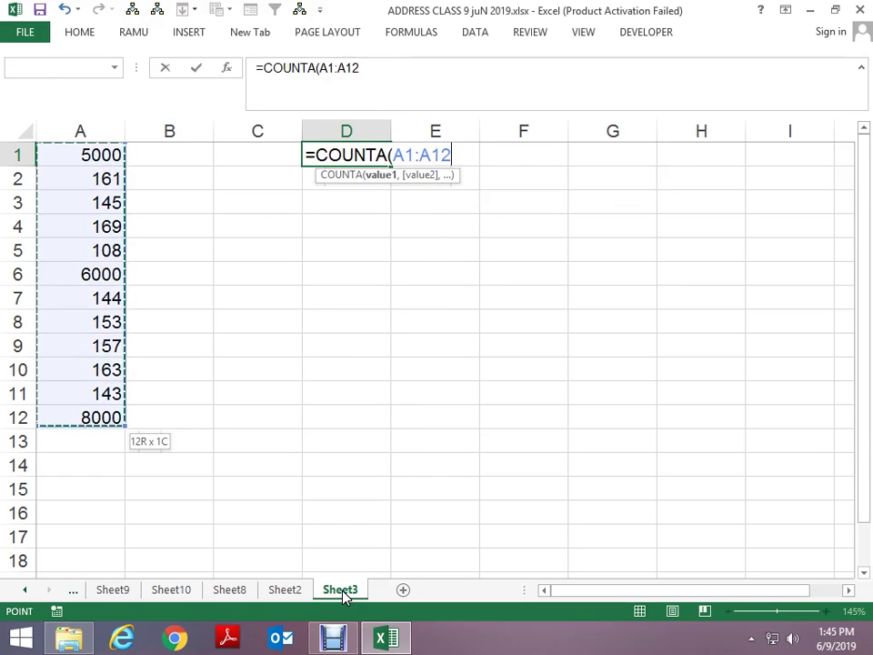
key("Return")
key("Up")
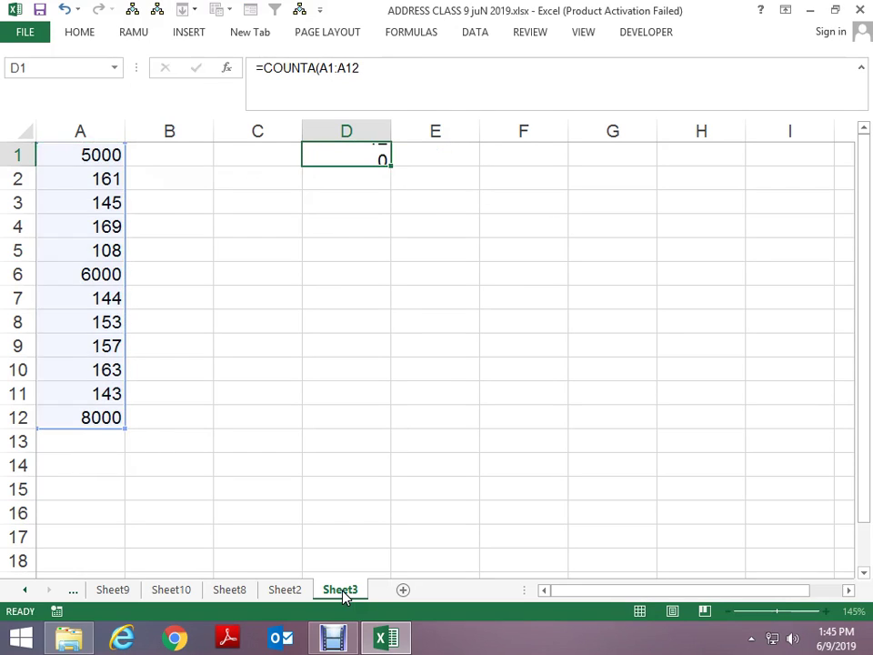
key("F2")
key("F4")
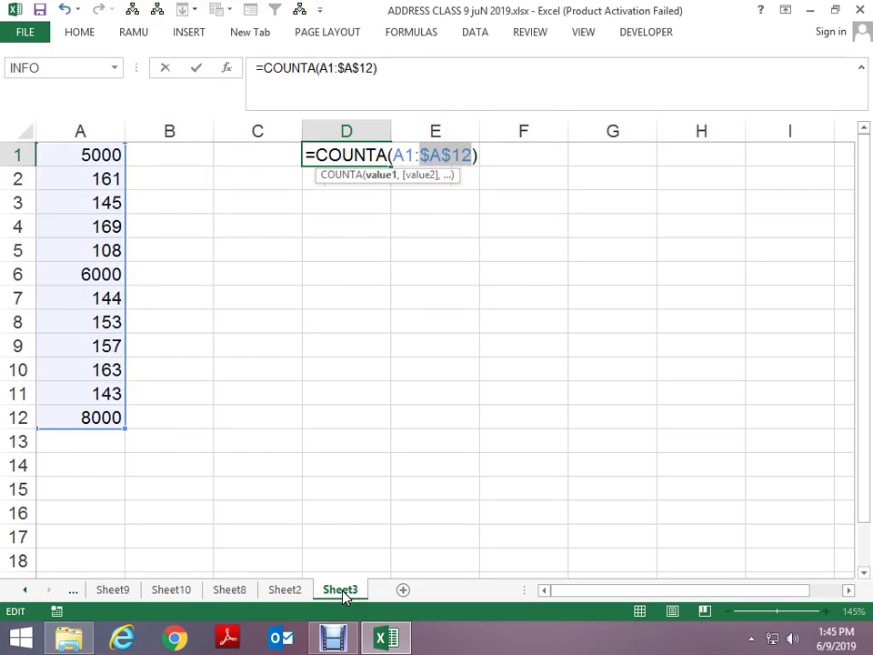
key("ctrl+Return")
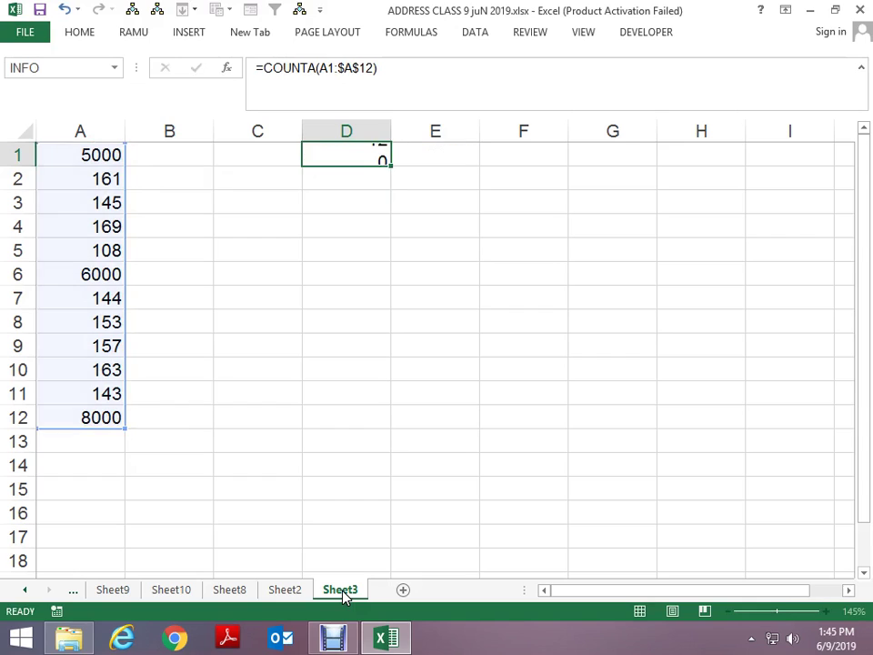
Step: Fill the COUNTA formula down D1:D12 so it counts 12 down to 1
key("Down")
key("Left")
key("Left")
key("Left")
key("ctrl+Down")
key("Right")
key("Right")
key("Right")
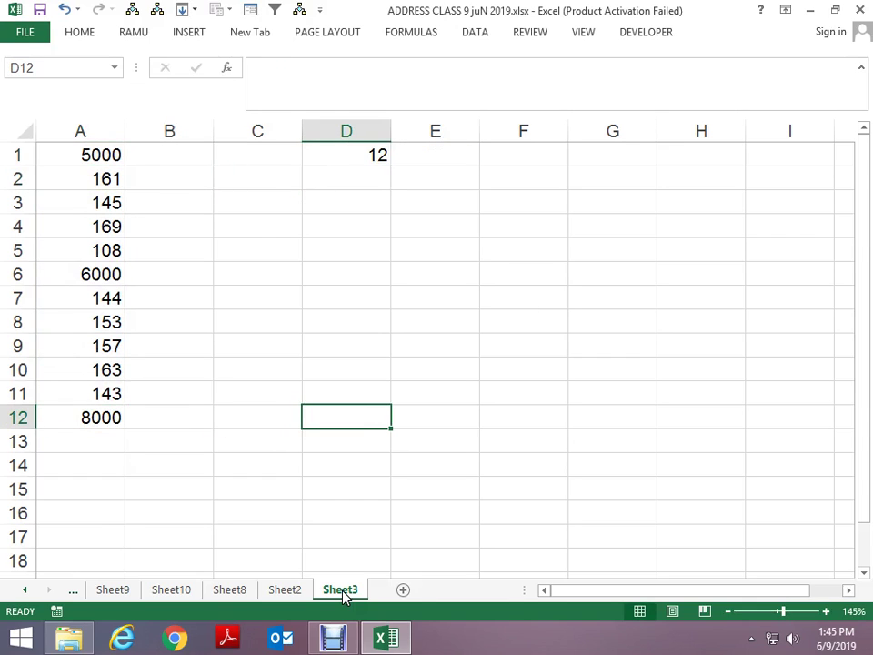
key("ctrl+shift+Up")
key("ctrl+d")
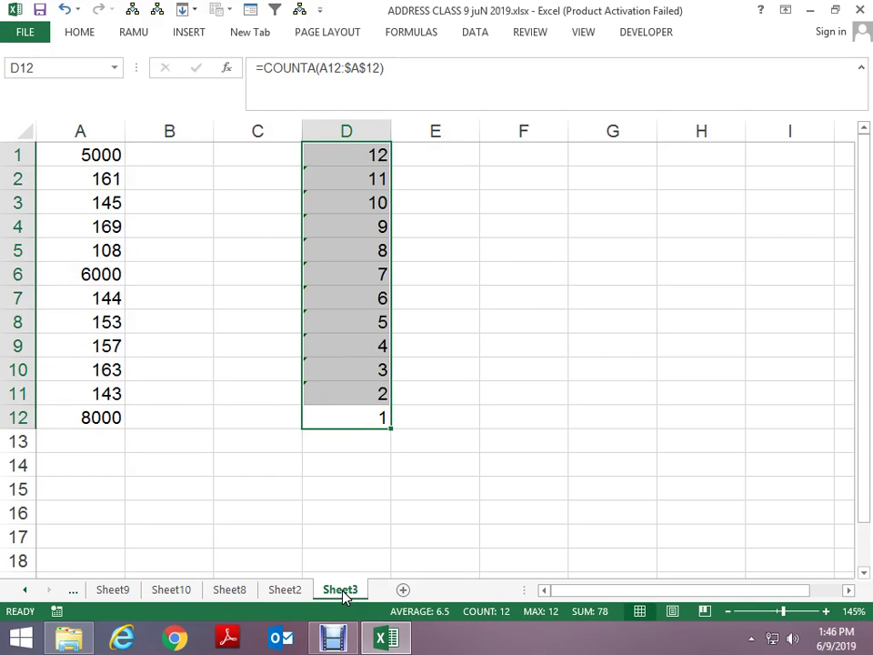
Step: Check the filled COUNTA formulas in D11 and D10
key("Up")
key("F2")
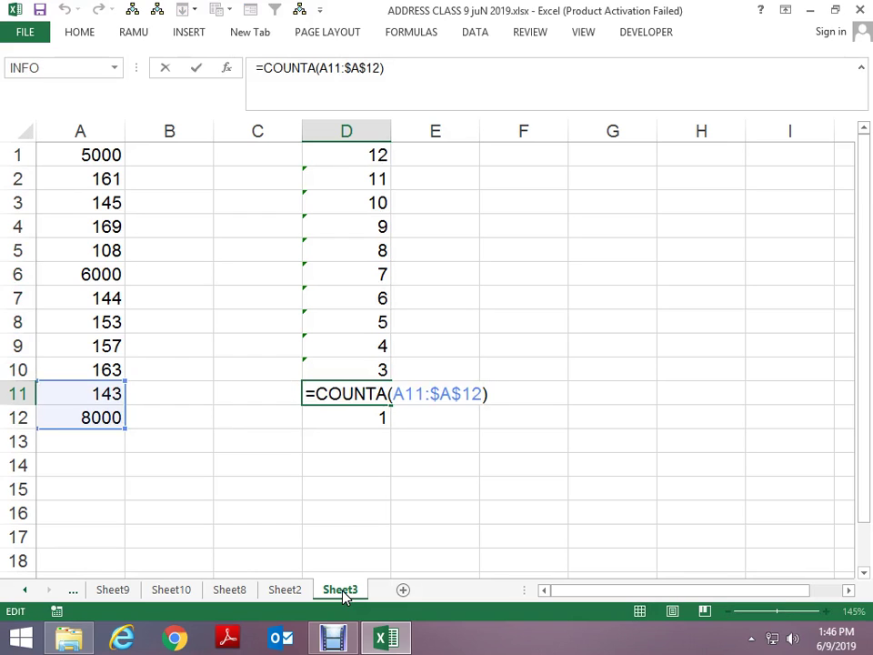
key("Escape")
key("Up")
key("F2")
key("Escape")
Step: Try appending -1 to D1's formula and filling it down, then undo both changes
key("ctrl+Up")
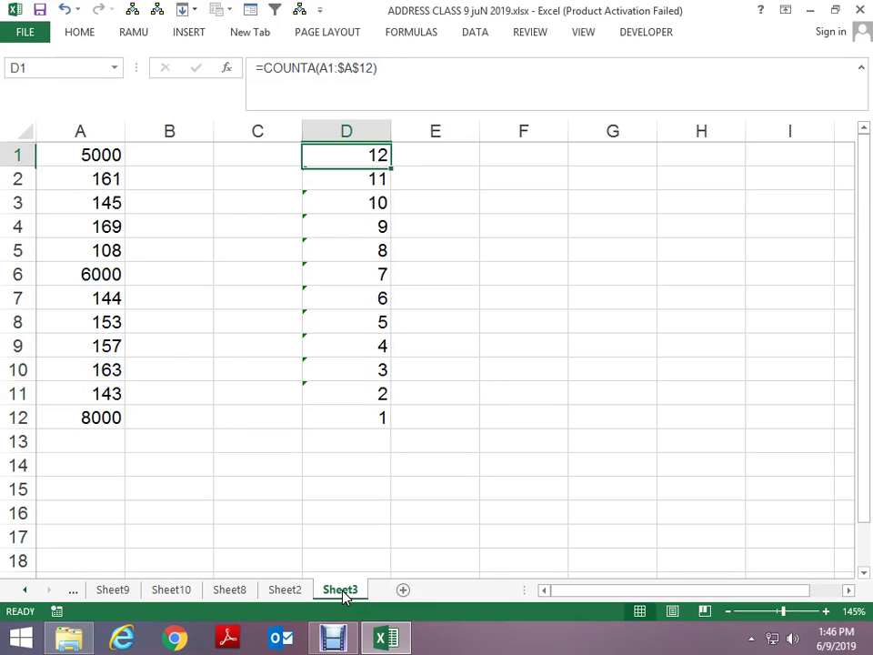
key("F2")
type("-1")
key("ctrl+Return")
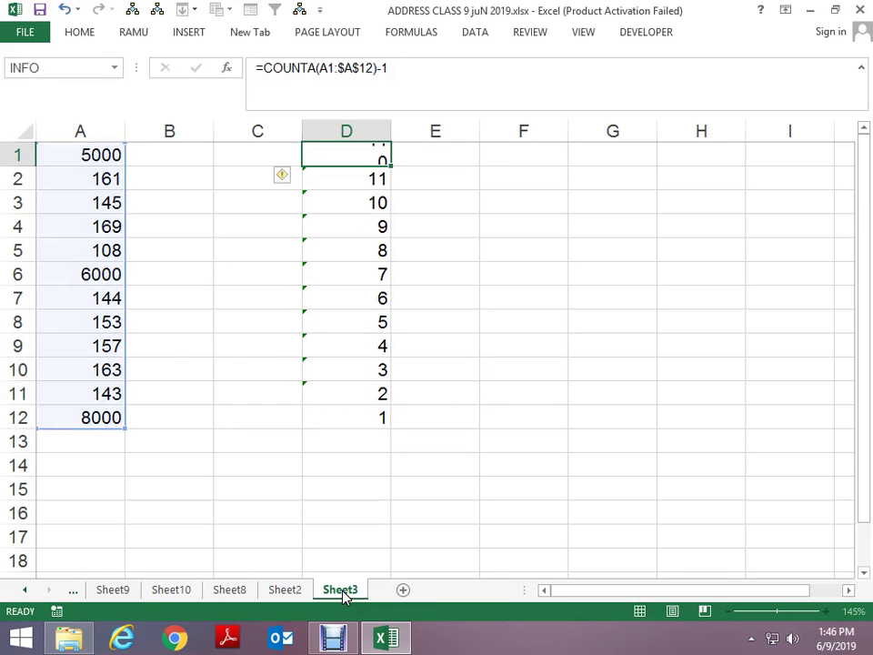
key("ctrl+shift+Down")
key("ctrl+d")
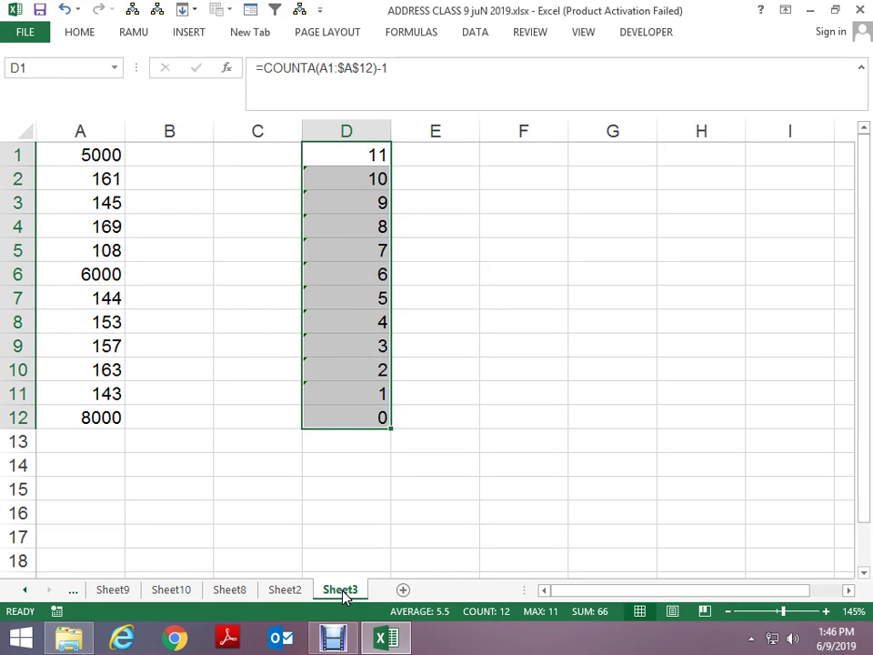
key("ctrl+z")
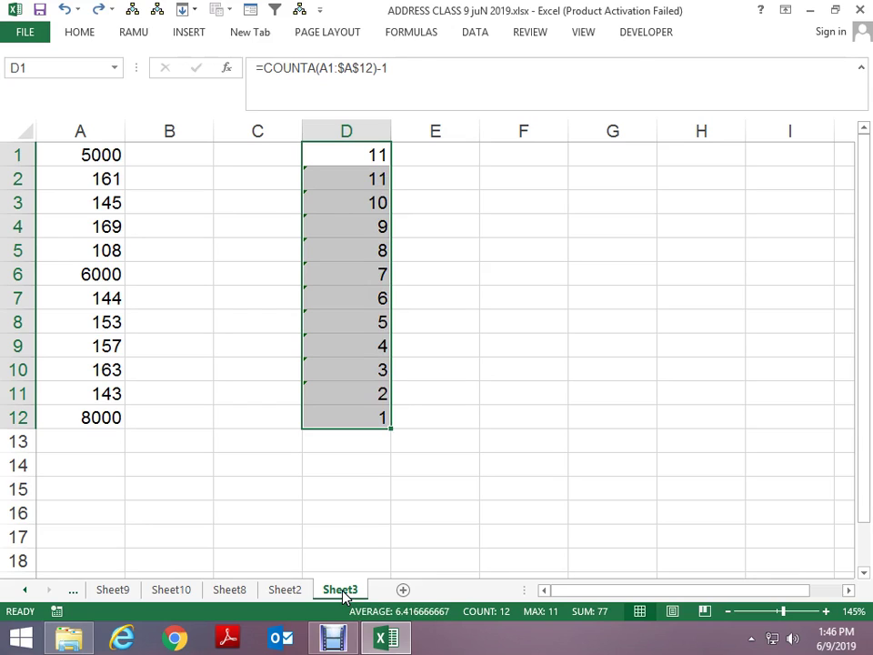
key("ctrl+z")
key("Left")
key("Left")
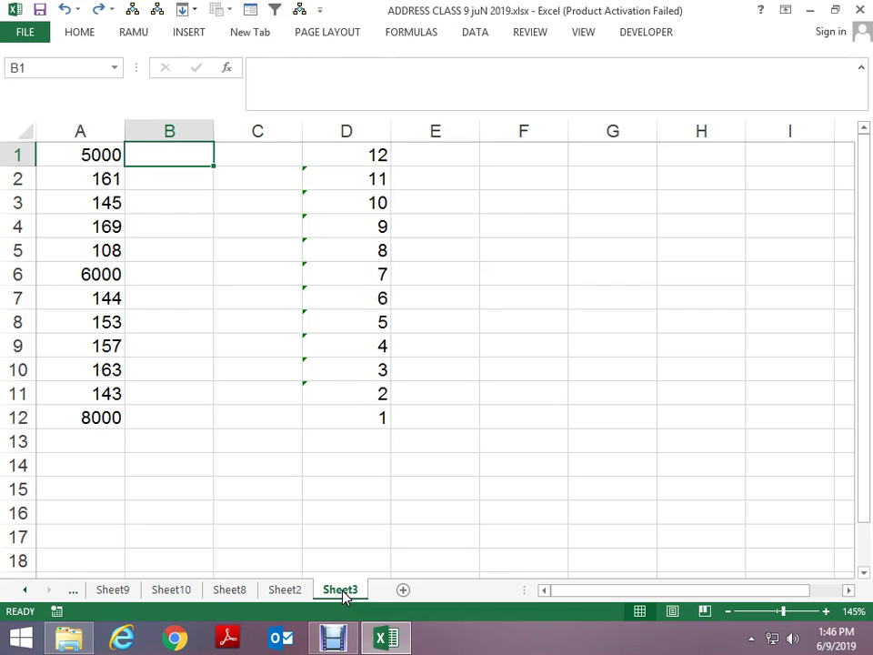
Step: Enter =INDEX($A$1:$A$12,D1) in B1 and fill it down to B12
type("=index(")
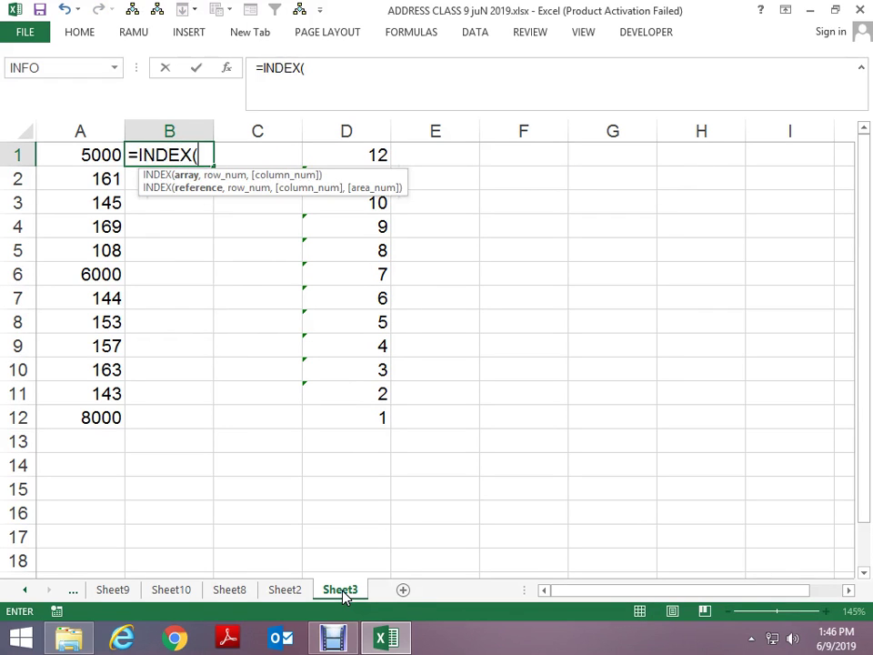
key("Left")
key("ctrl+shift+Down")
key("F4")
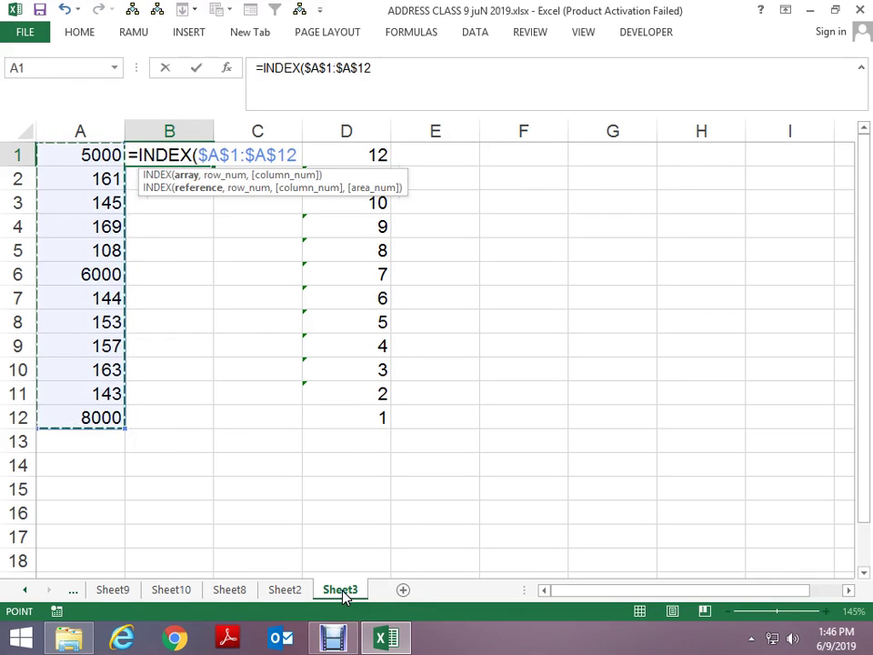
type(",")
key("Right")
key("Right")
key("Return")
key("Left")
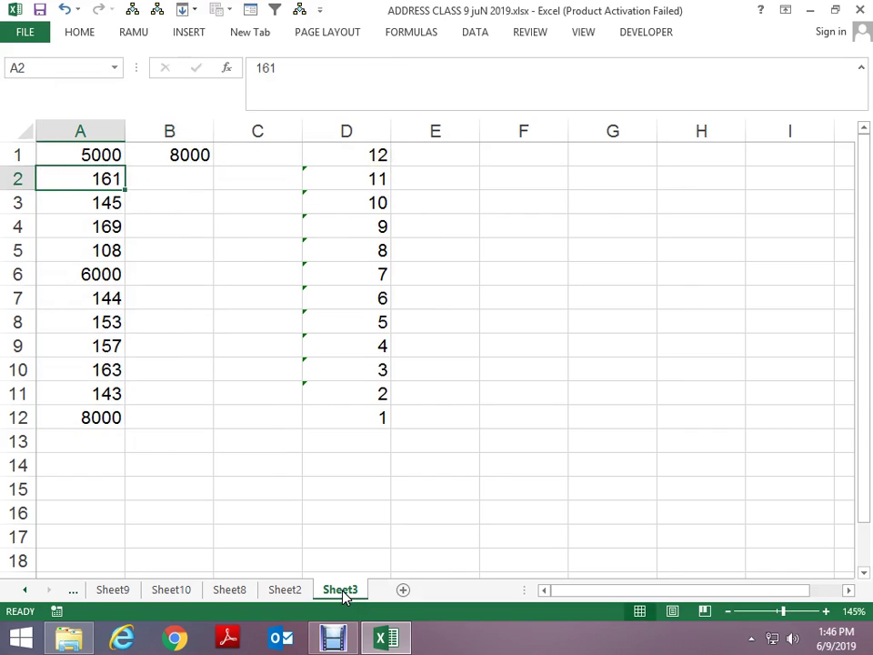
key("ctrl+Down")
key("Right")
key("ctrl+shift+Up")
key("ctrl+d")
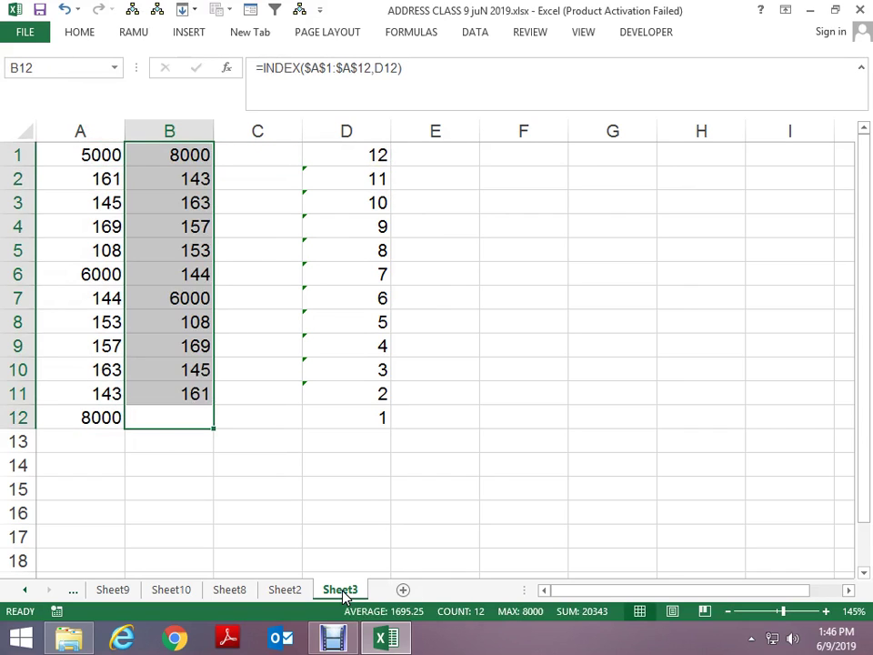
Step: Inspect B11's formula and the ranges in D11's COUNTA formula
key("Up")
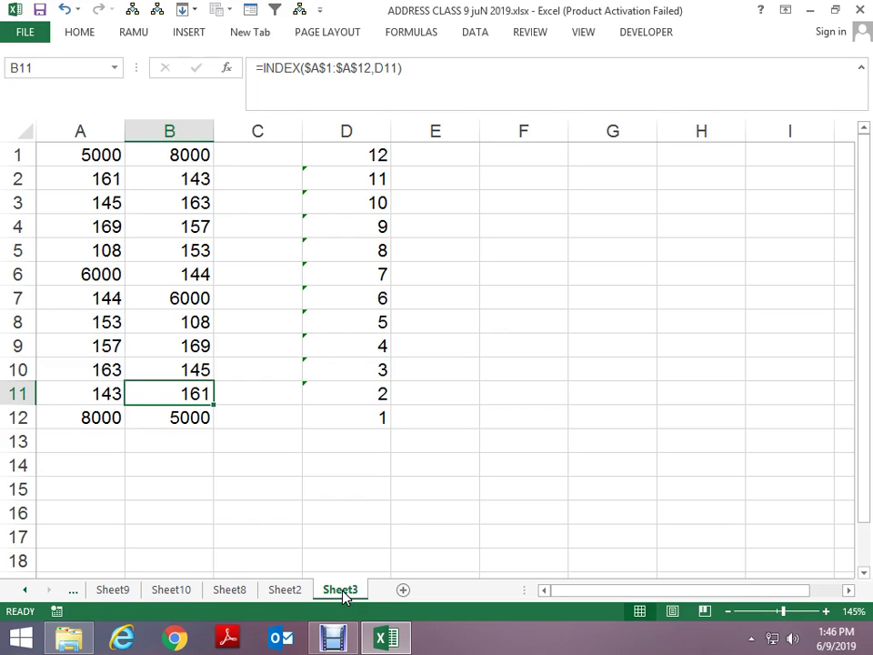
key("Right")
key("Right")
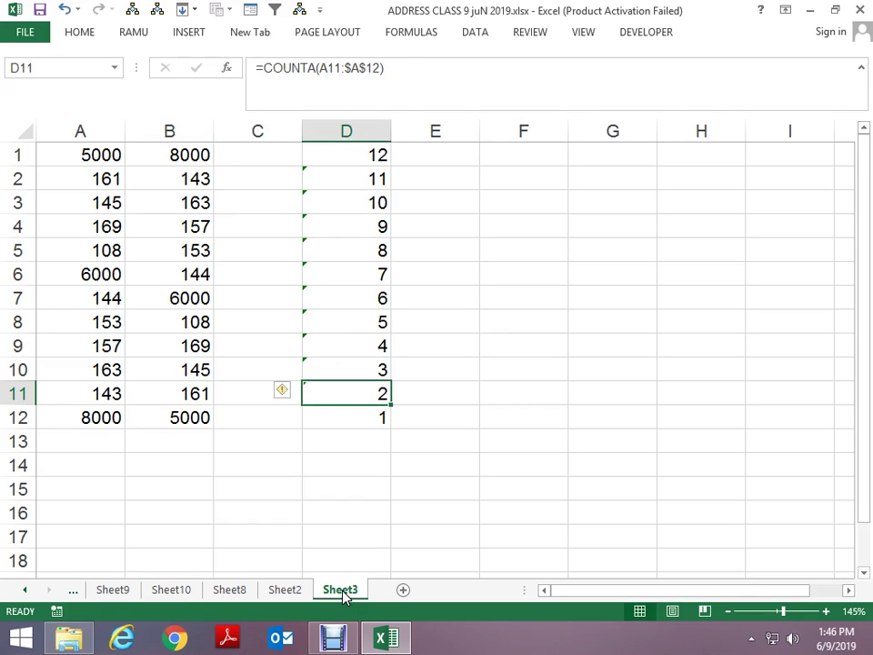
key("F2")
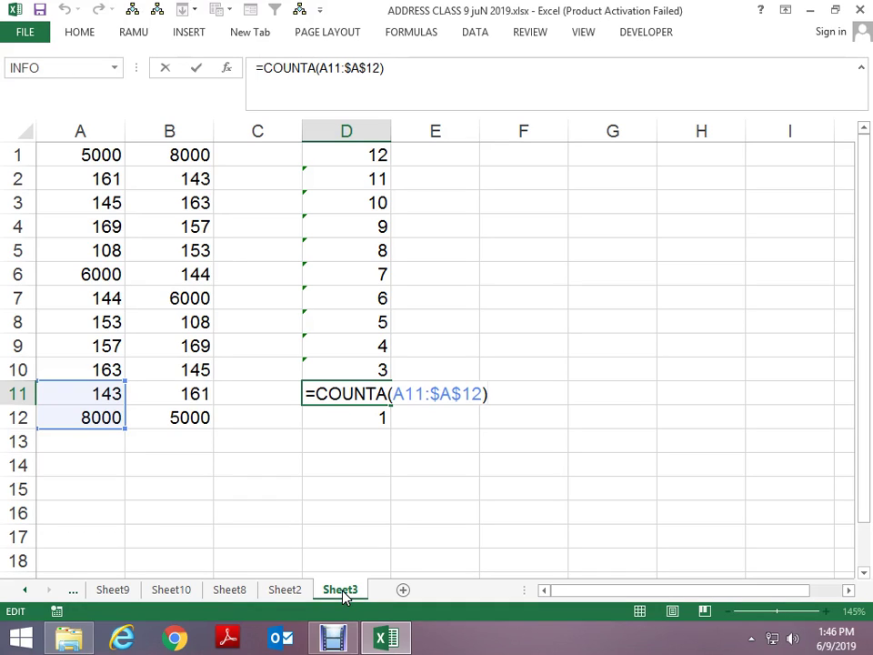
key("ctrl+Return")
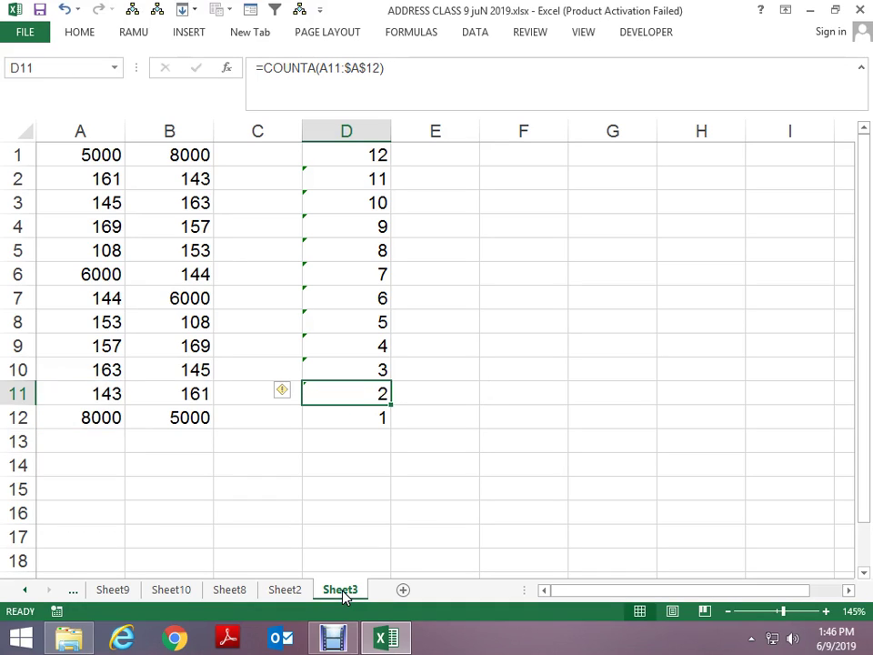
key("Right")
key("Right")
key("Up")
key("ctrl+Up")
key("Right")
Step: Enter a COUNTA formula counting A1:A1 in F1
key("Left")
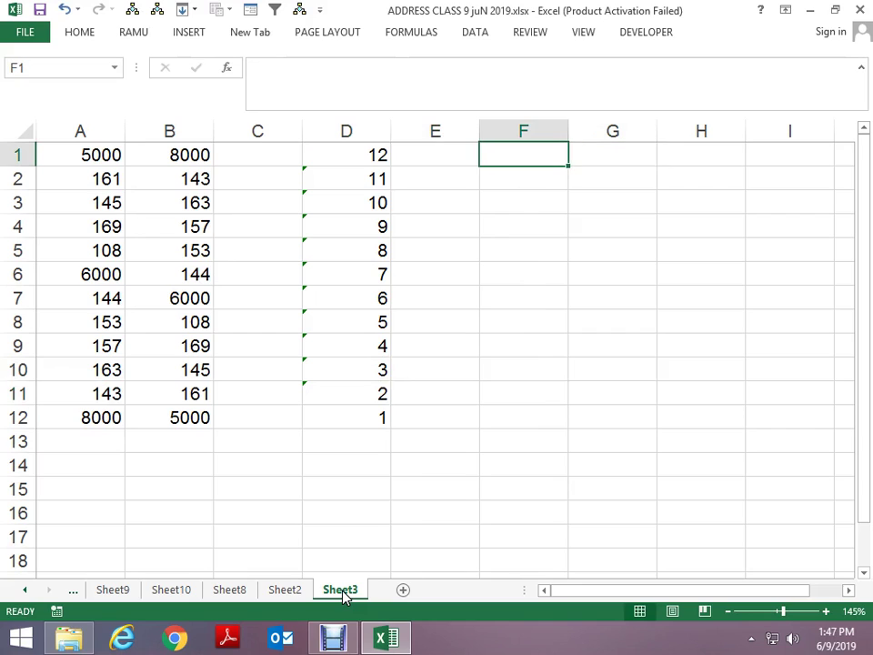
key("F2")
type("=count")
key("Tab")
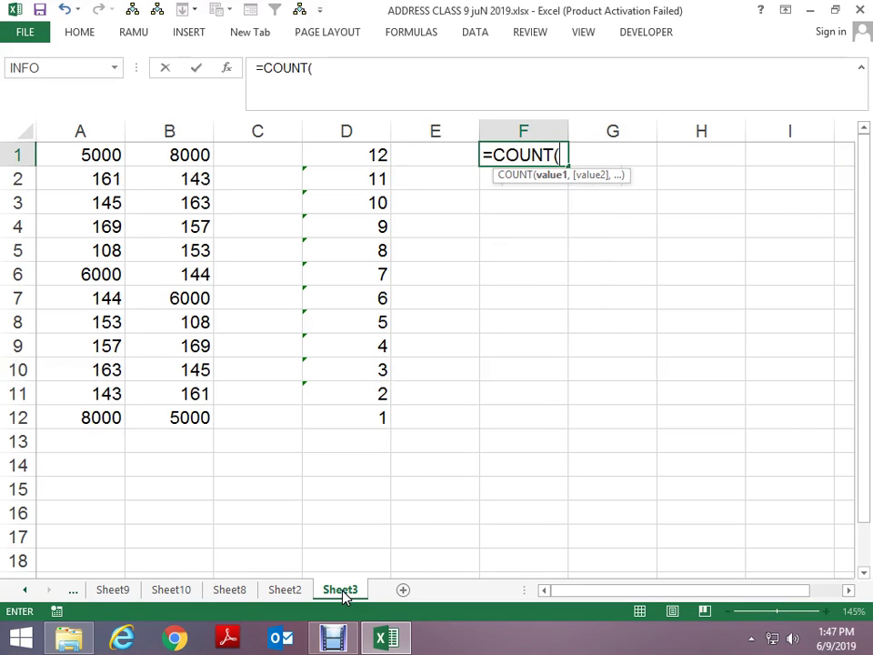
key("BackSpace")
type("a")
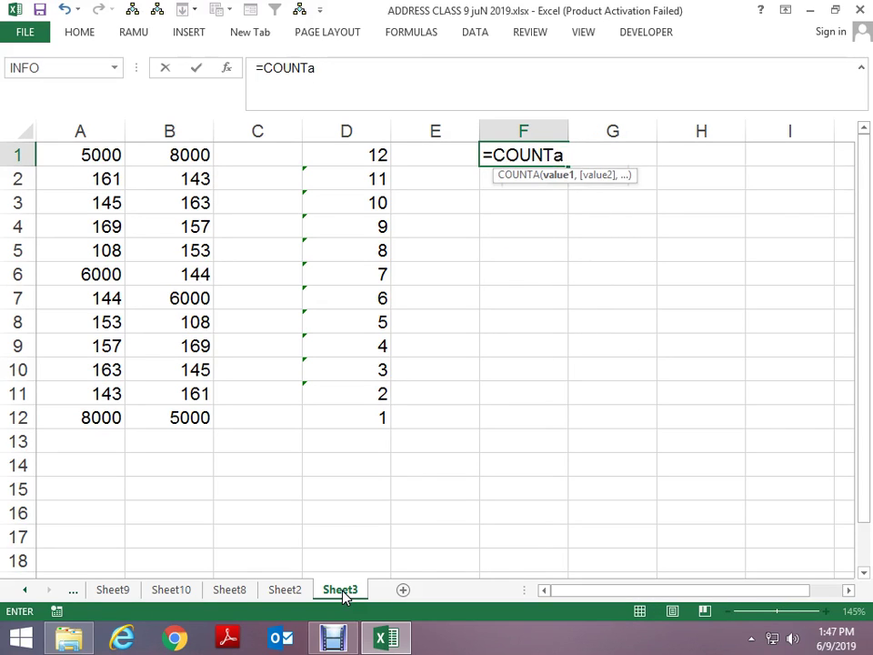
key("Tab")
key("Left")
key("Left")
key("Left")
key("Left")
key("Left")
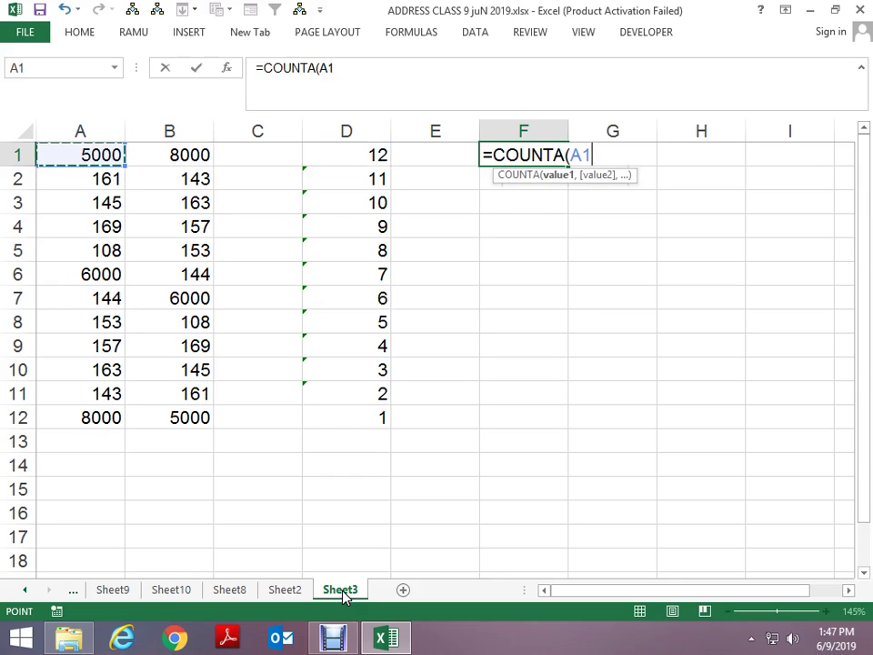
key("F8")
type("a")
key("BackSpace")
key("Return")
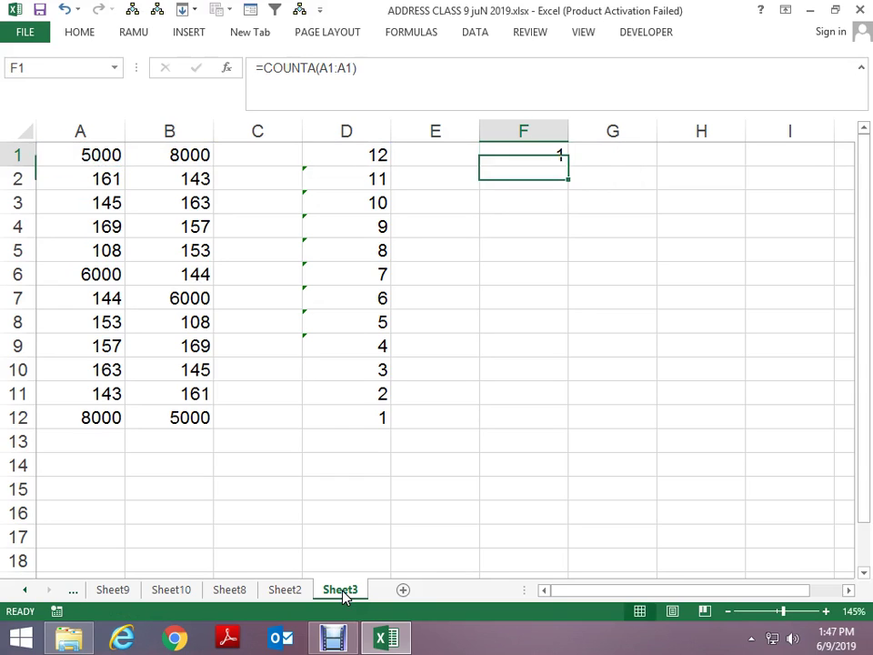
Step: Lock the range start so F1 reads =COUNTA($A$1:A1)
key("Up")
key("F2")
key("Left")
key("Left")
key("Left")
key("Left")
key("Left")
key("F4")
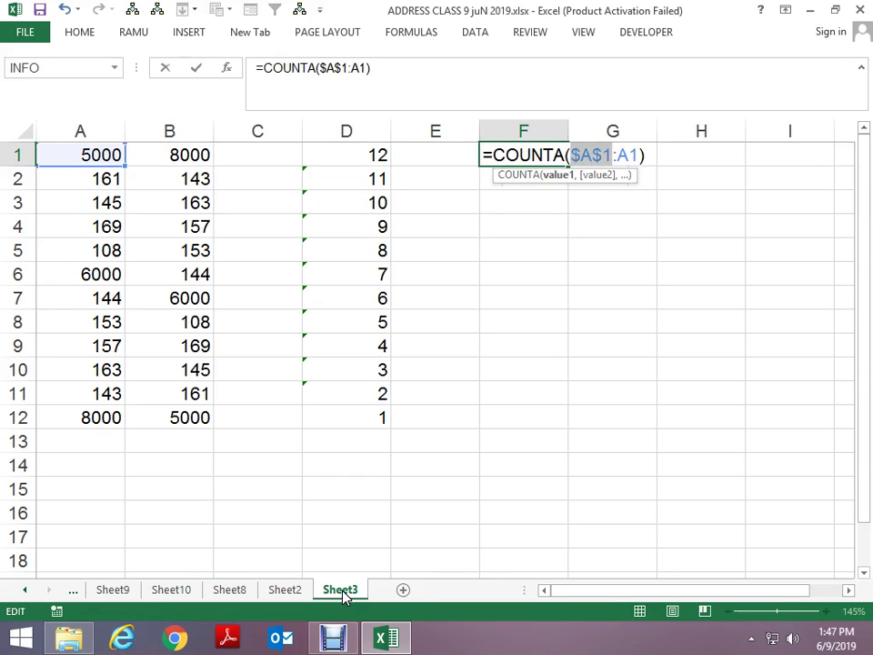
key("Return")
Step: Copy the running count down to F12, counting 1 to 12, and clear the extra F13 value
key("ctrl+d")
key("Down")
key("ctrl+d")
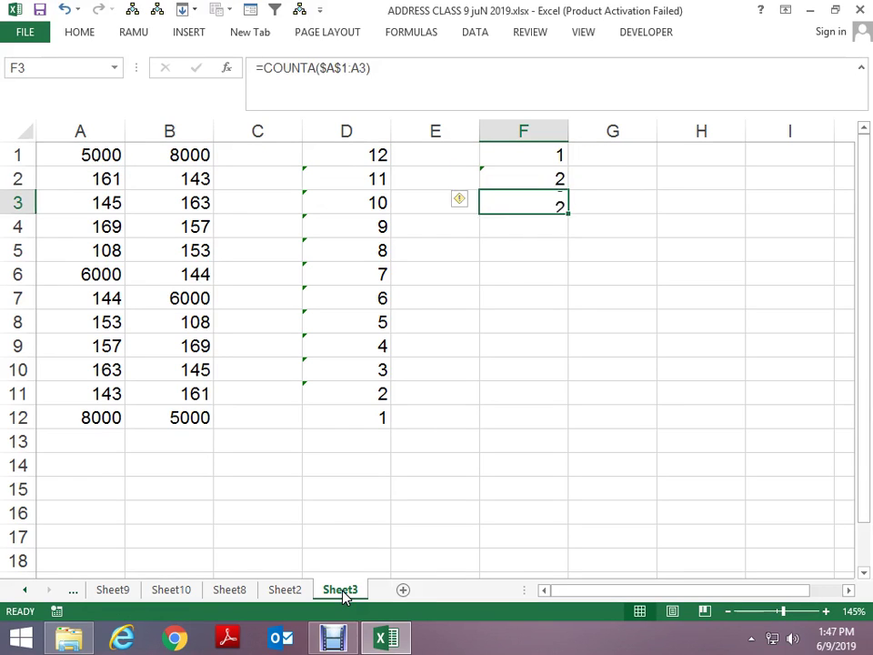
key("Down")
key("ctrl+d")
key("Down")
key("ctrl+d")
key("Down")
key("ctrl+d")
key("Down")
key("ctrl+d")
key("Down")
key("ctrl+d")
key("Down")
key("ctrl+d")
key("Down")
key("ctrl+d")
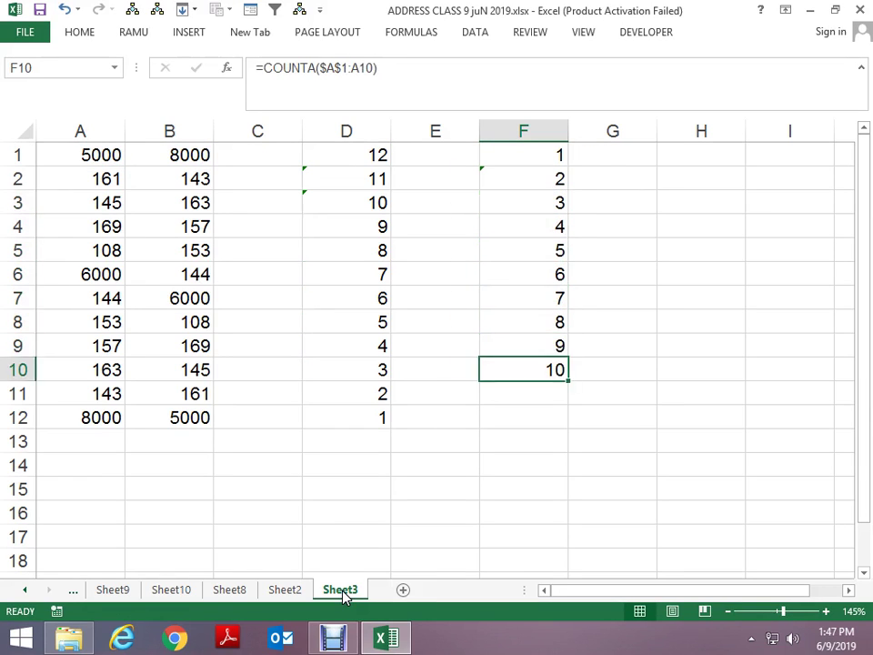
key("Down")
key("ctrl+d")
key("Down")
key("ctrl+d")
key("Down")
key("ctrl+d")
key("Delete")
key("Up")
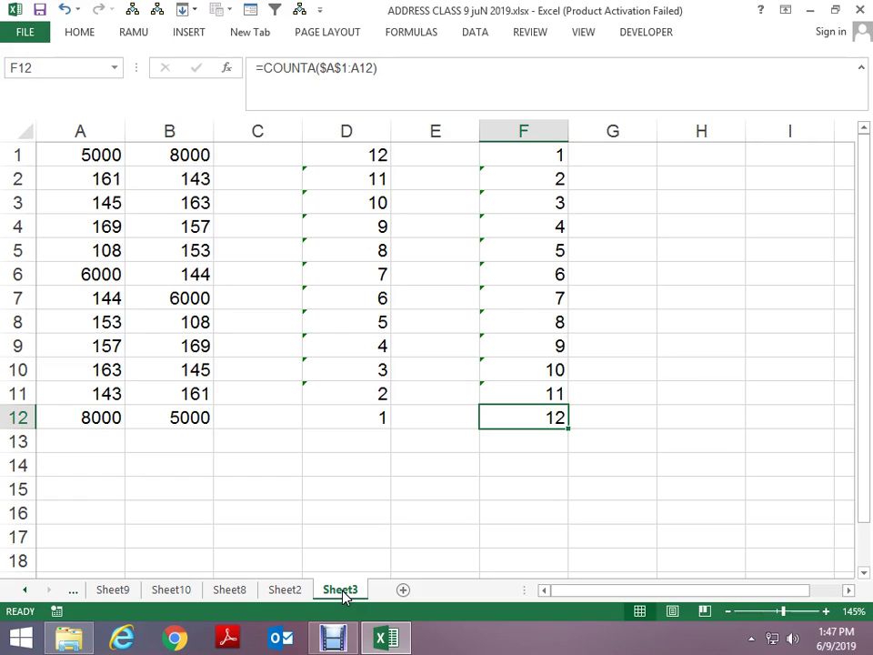
key("Left")
key("Left")
key("Left")
key("Left")
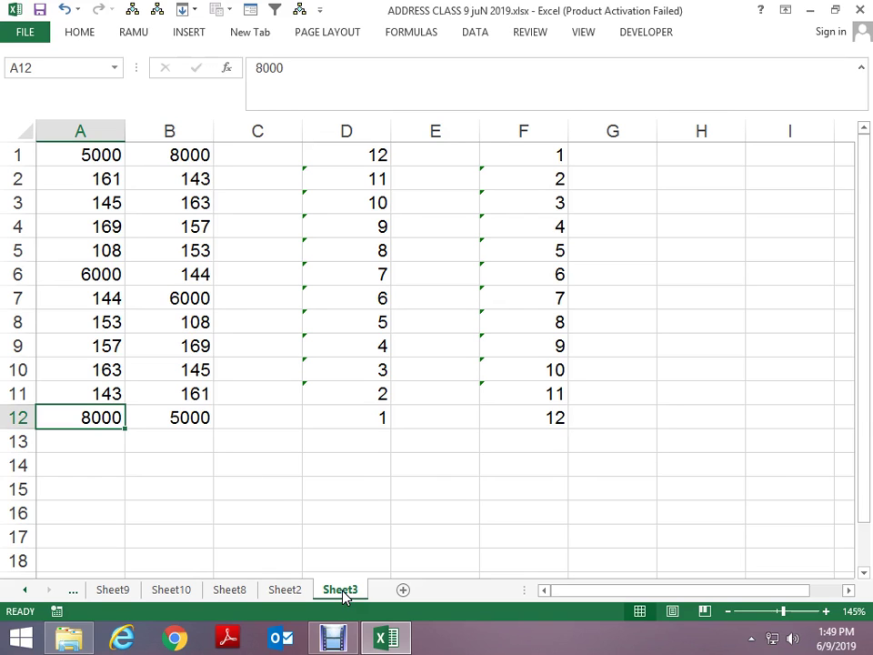
Step: Flip through the sheets back to Sheet1 and return to cell B1 at the top
key("ctrl+Page_Up")
key("ctrl+Page_Up")
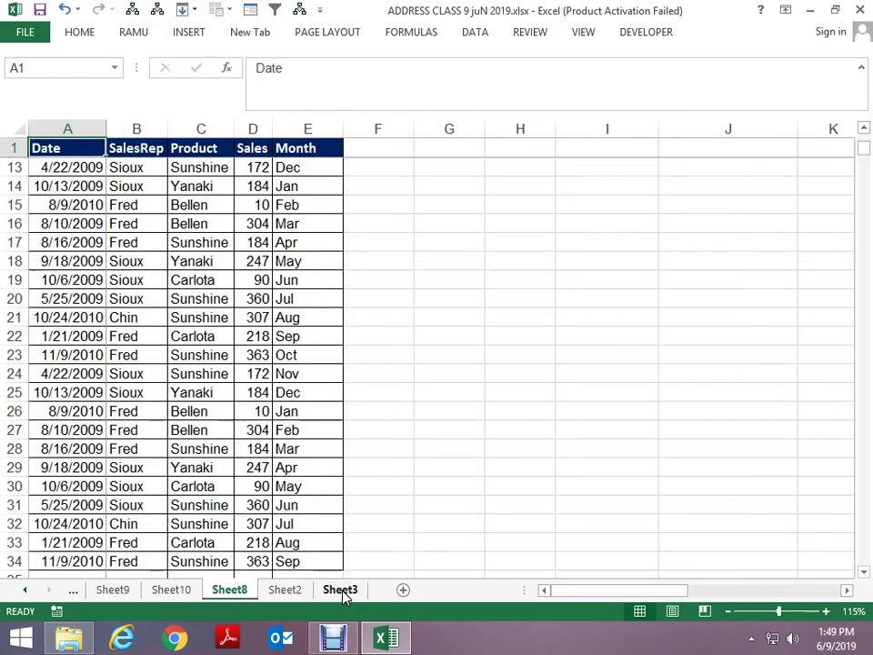
key("ctrl+Page_Up")
key("ctrl+Page_Up")
key("ctrl+Page_Down")
key("ctrl+Page_Up")
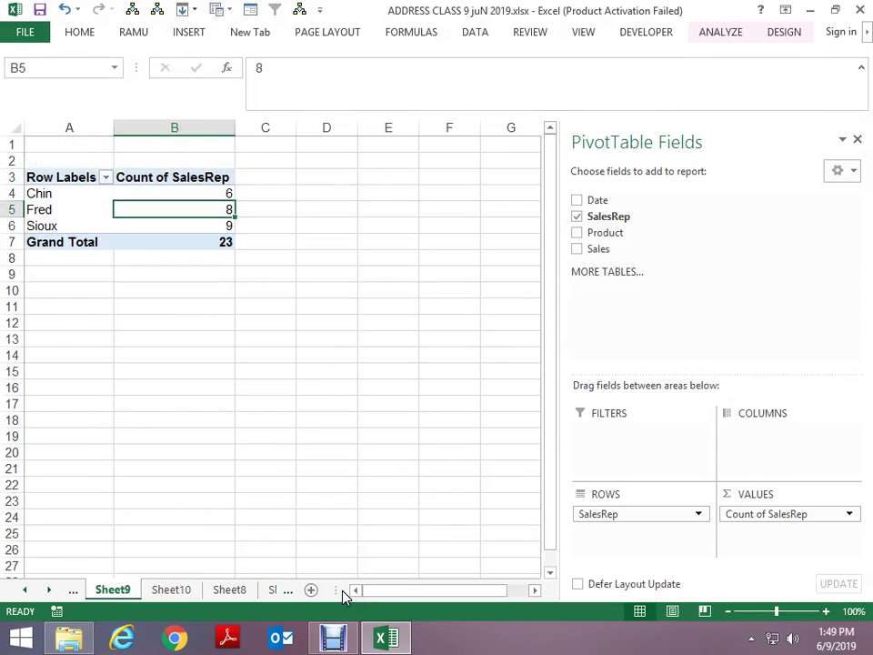
key("ctrl+Page_Up")
key("ctrl+Page_Up")
key("ctrl+Page_Up")
key("ctrl+Page_Up")
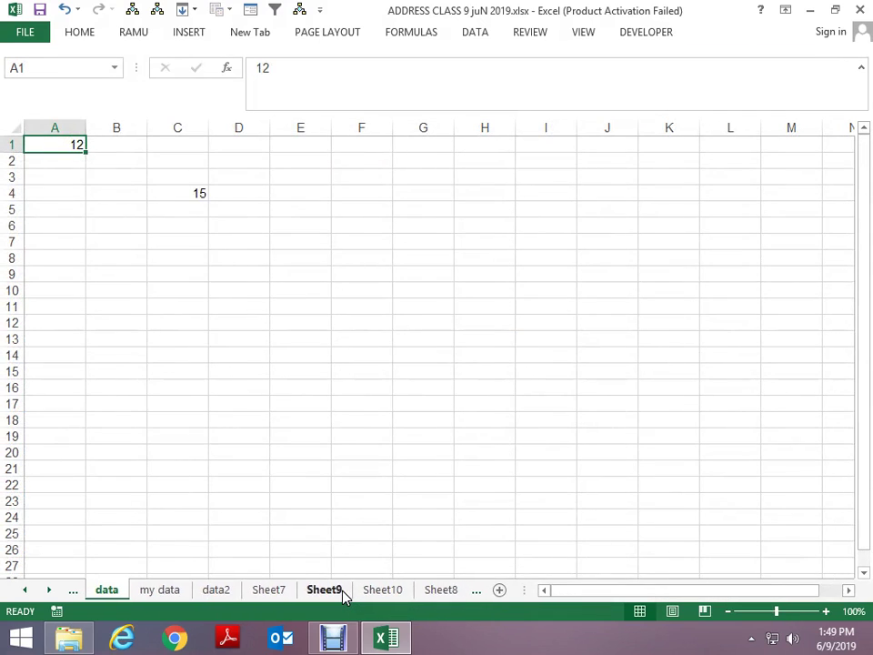
key("ctrl+Page_Up")
key("ctrl+Page_Up")
key("Page_Up")
key("Page_Up")
key("Page_Up")
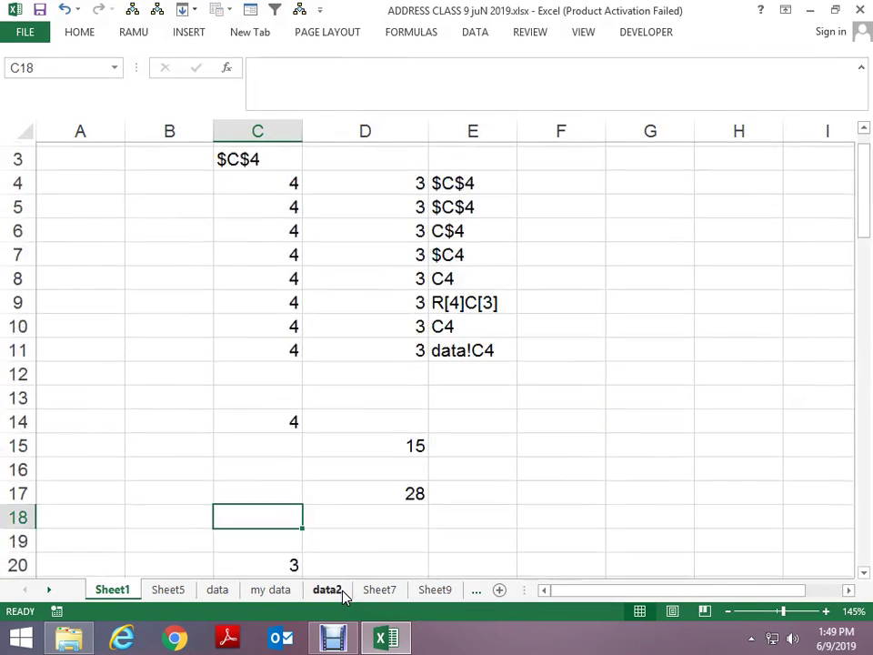
key("Home")
key("Up")
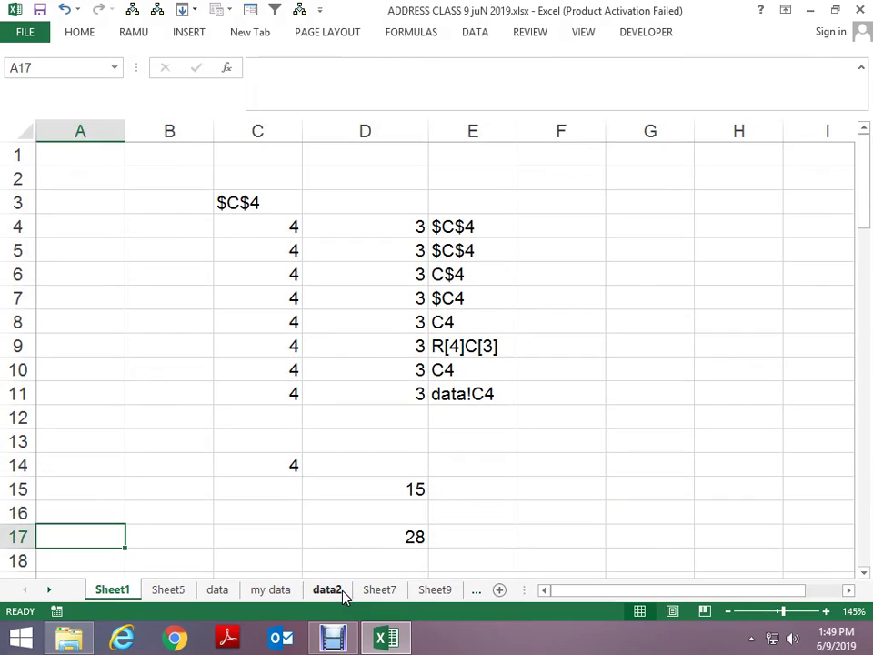
key("ctrl+Home")
key("Right")
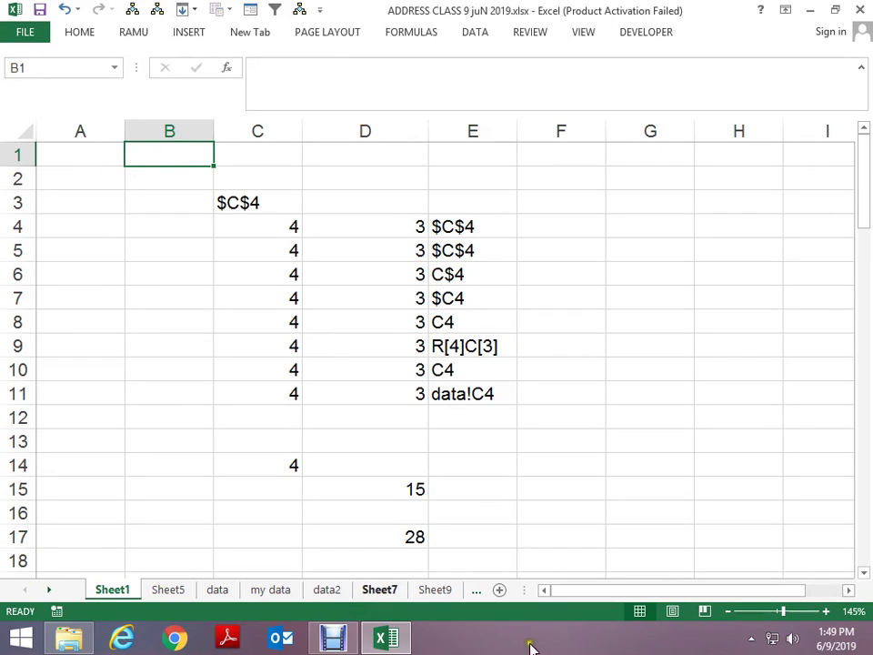
Step: Close Excel, saving the changes to the ADDRESS CLASS workbook
mouse_move(842, 50)
left_click(859, 9)
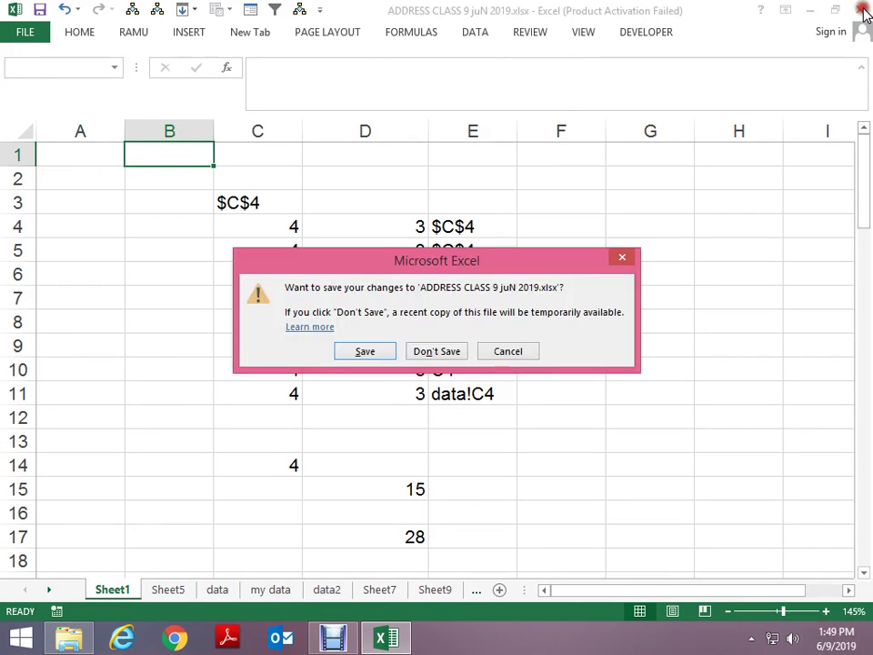
left_click(368, 352)
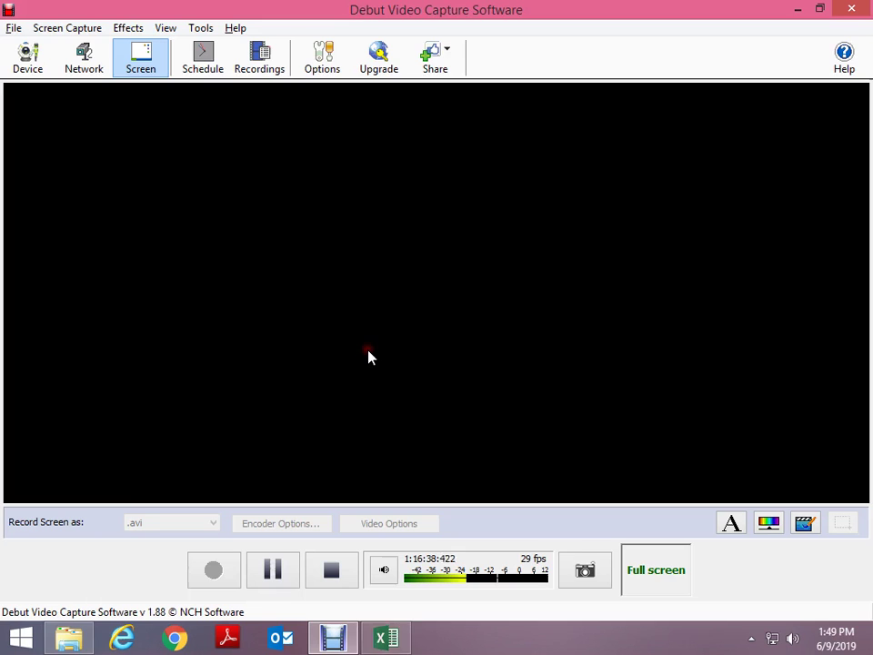